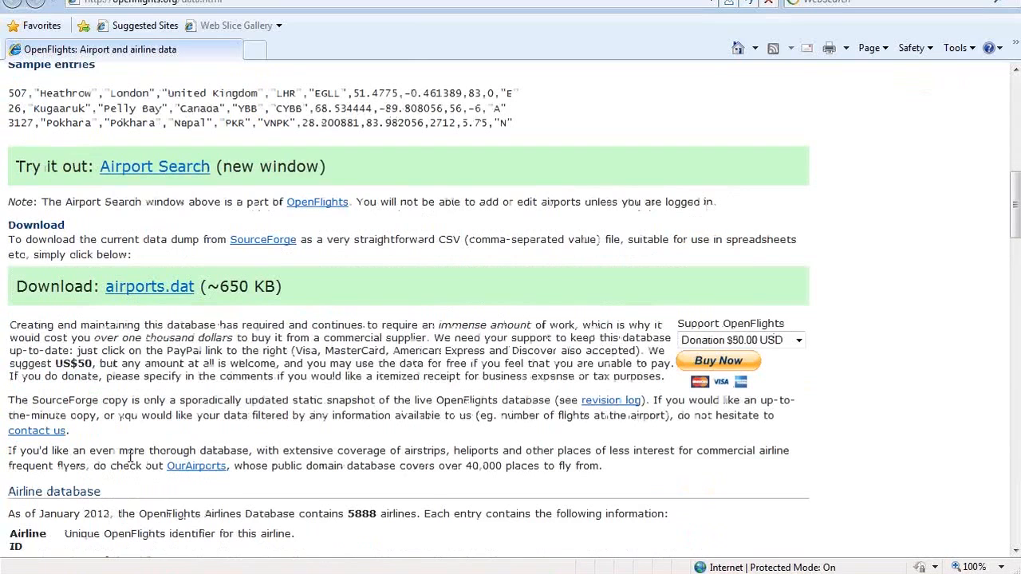
Step: From the slide's download link, fetch the mysql-connector-java-5.1.23-bin.jar driver, allowing the security warning
{"action": "key", "text": "alt+Tab"}
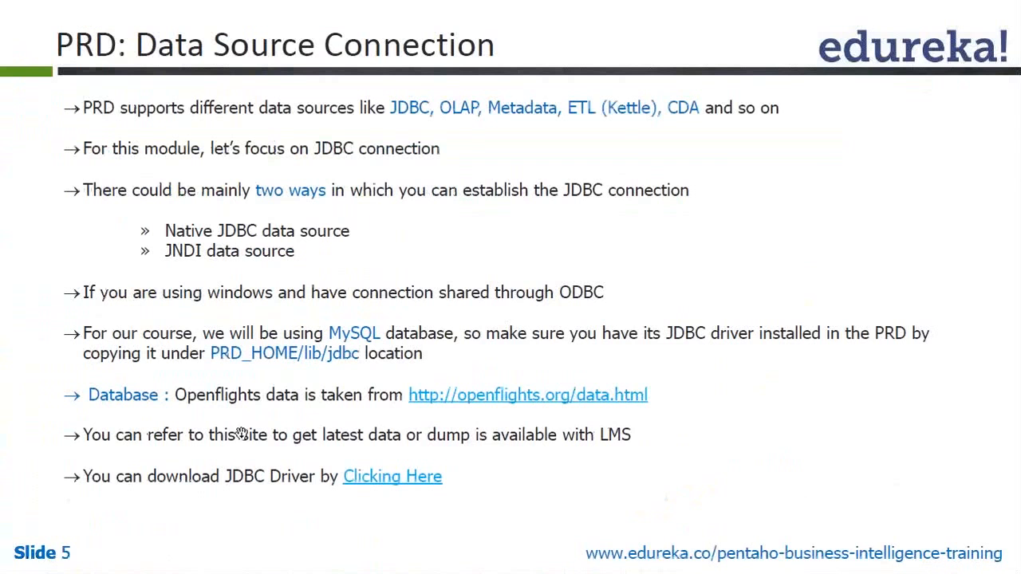
{"action": "left_click", "coordinate": [391, 479]}
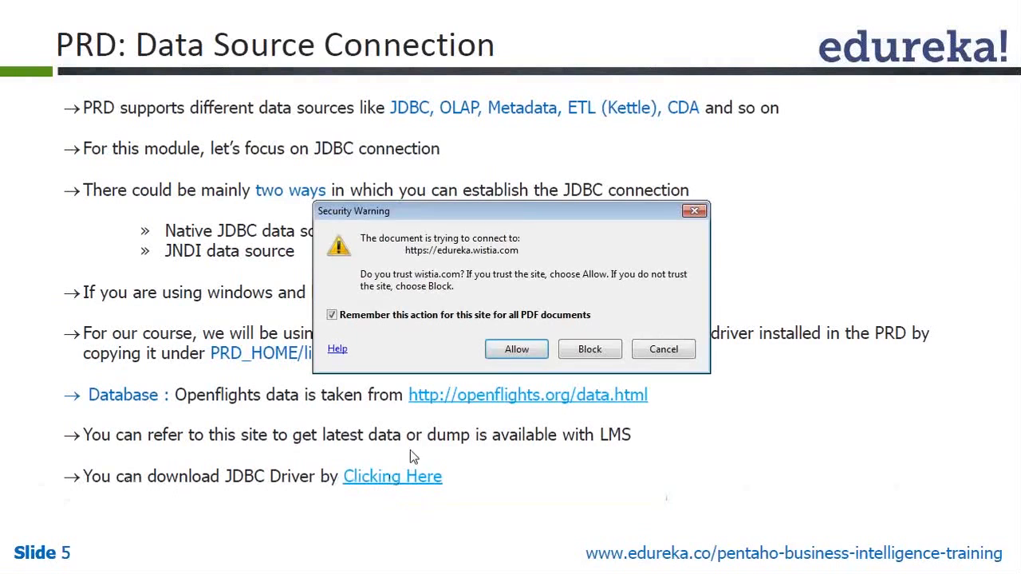
{"action": "left_click", "coordinate": [517, 350]}
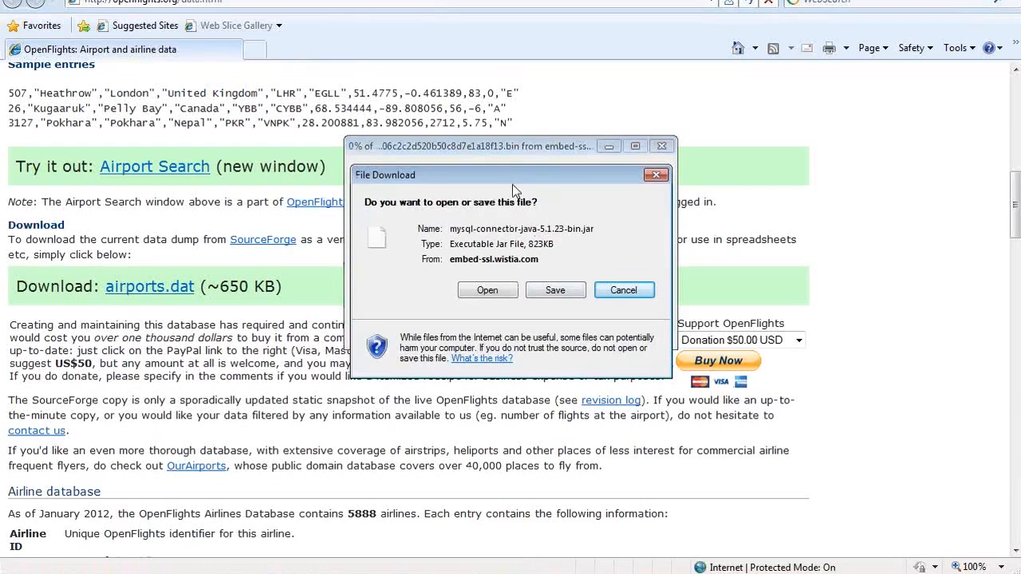
{"action": "key", "text": "alt+Tab"}
{"action": "key", "text": "alt+Tab"}
Step: Cancel the driver download, advance to slide 6 on Native JDBC connections, and switch to Report Designer
{"action": "left_click", "coordinate": [624, 292]}
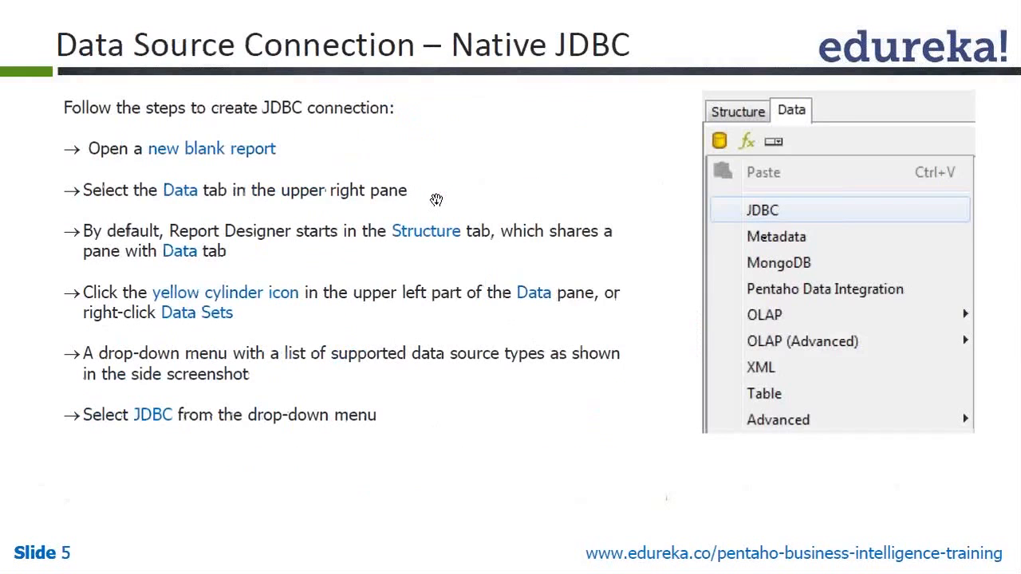
{"action": "left_click", "coordinate": [436, 199]}
{"action": "key", "text": "alt+Tab"}
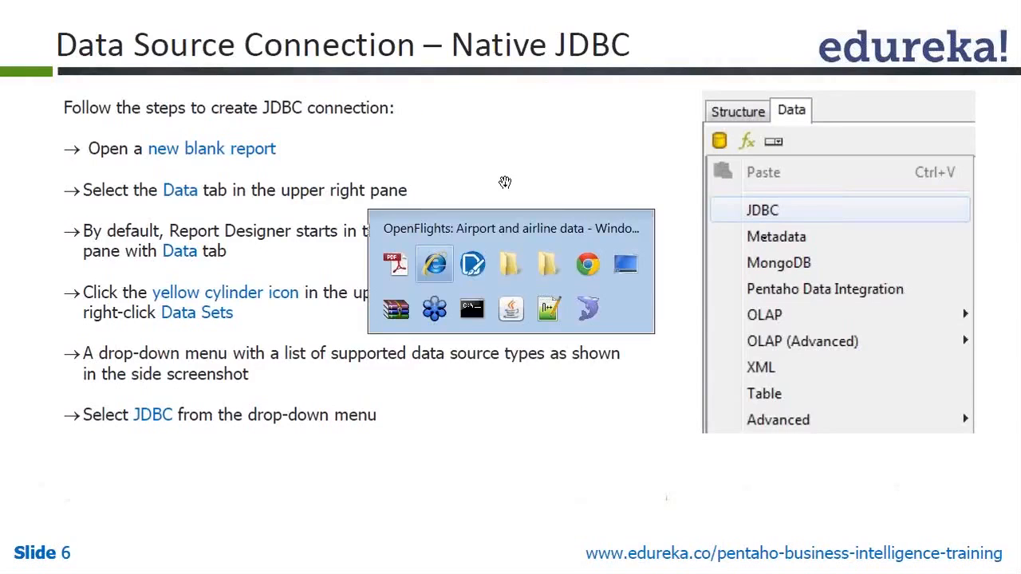
{"action": "key", "text": "Tab"}
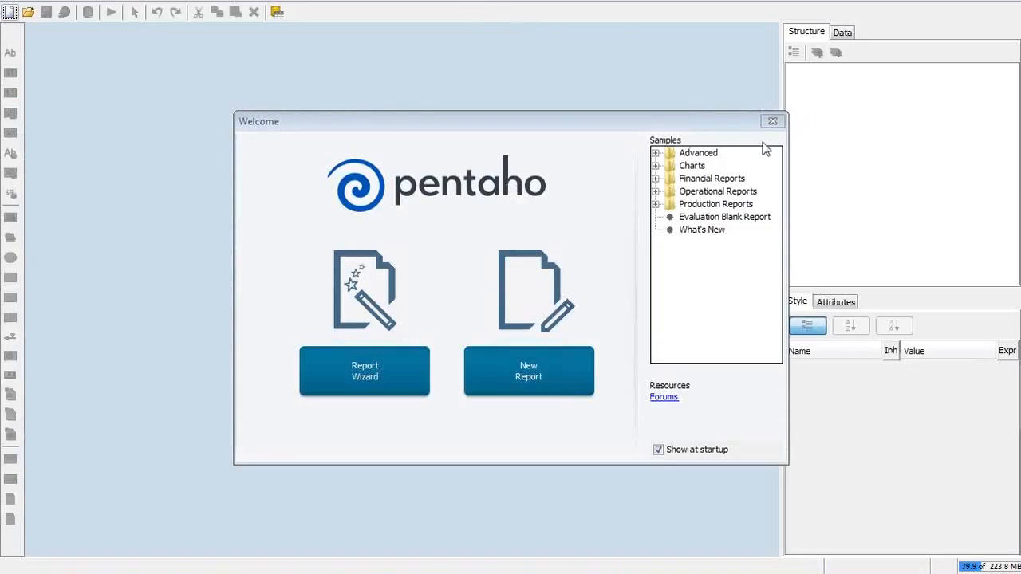
Step: Close the Welcome screen and create a new blank report
{"action": "left_click", "coordinate": [773, 122]}
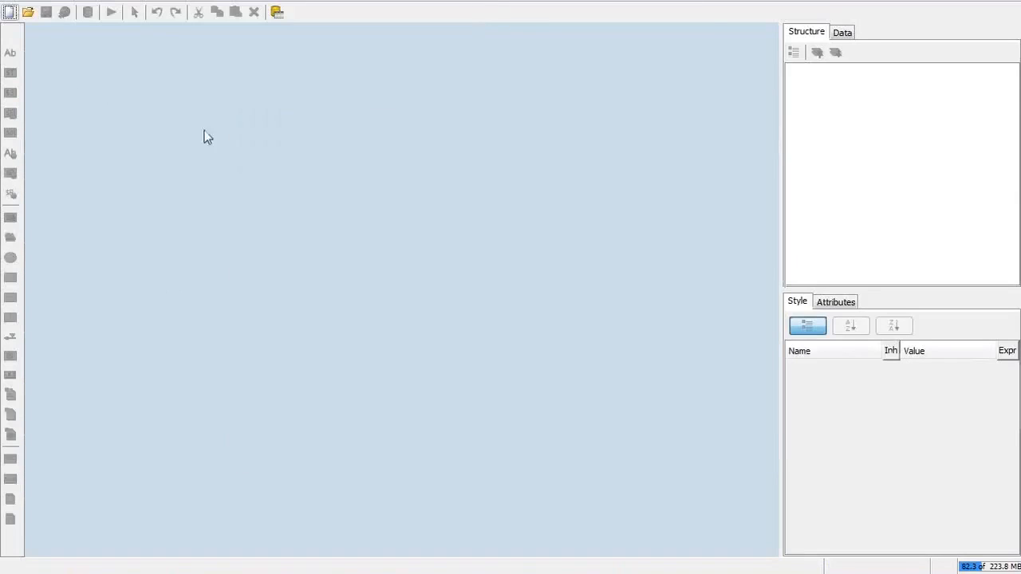
{"action": "left_click", "coordinate": [9, 12]}
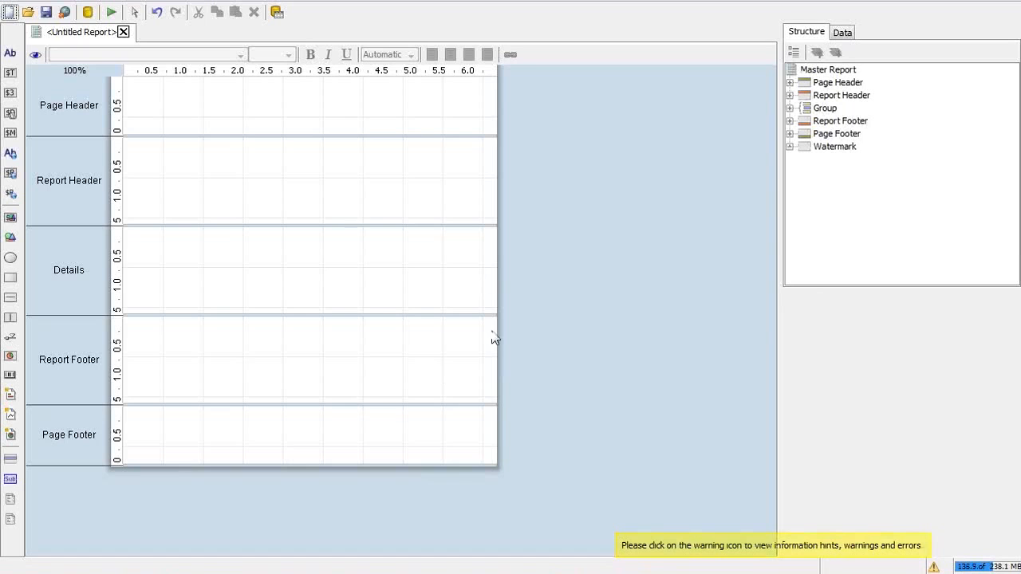
{"action": "key", "text": "alt+Tab"}
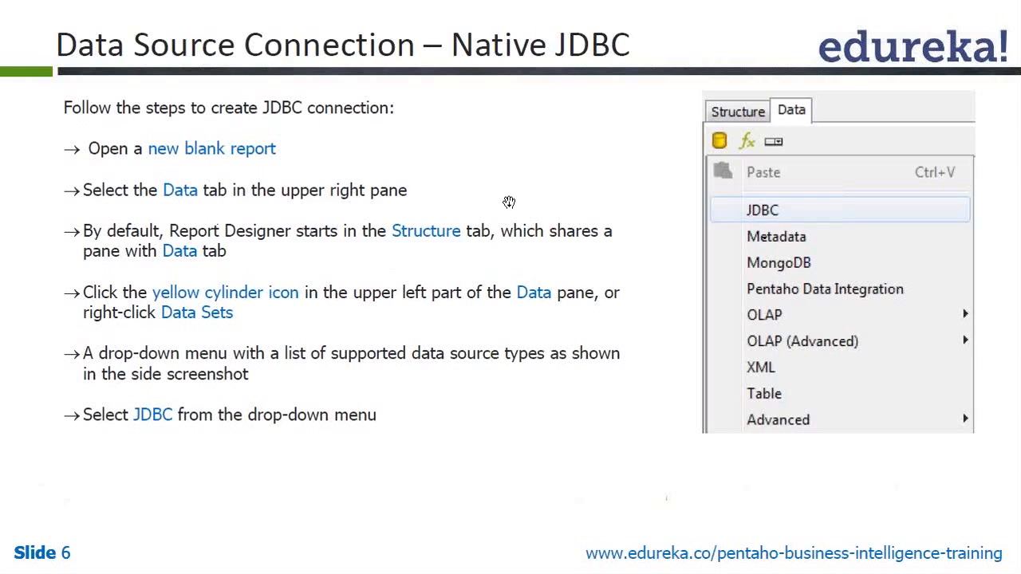
{"action": "key", "text": "alt+Tab"}
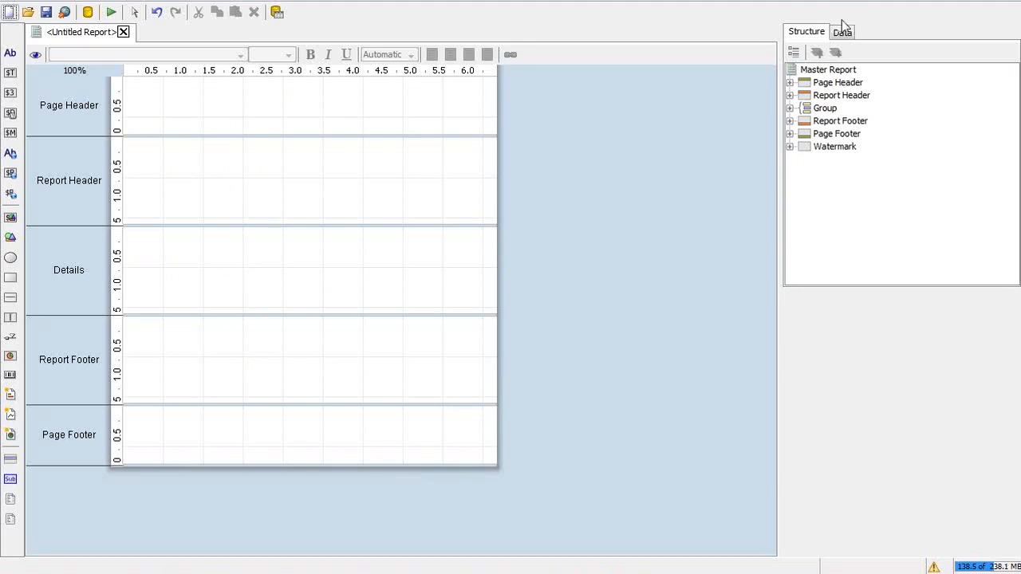
Step: On the Data tab, add a JDBC data source for Data Sets
{"action": "left_click", "coordinate": [843, 31]}
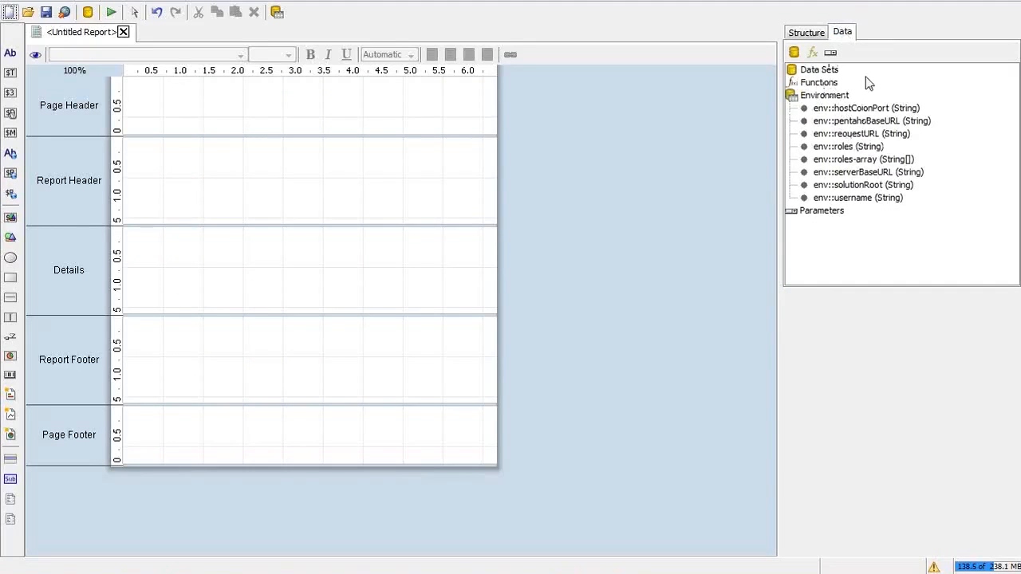
{"action": "left_click", "coordinate": [812, 72]}
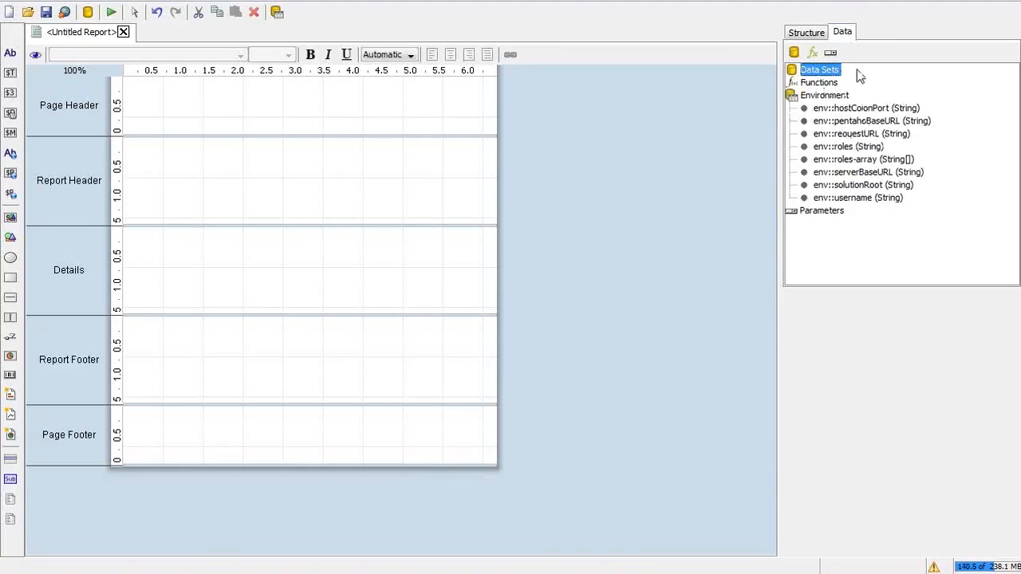
{"action": "right_click", "coordinate": [806, 75]}
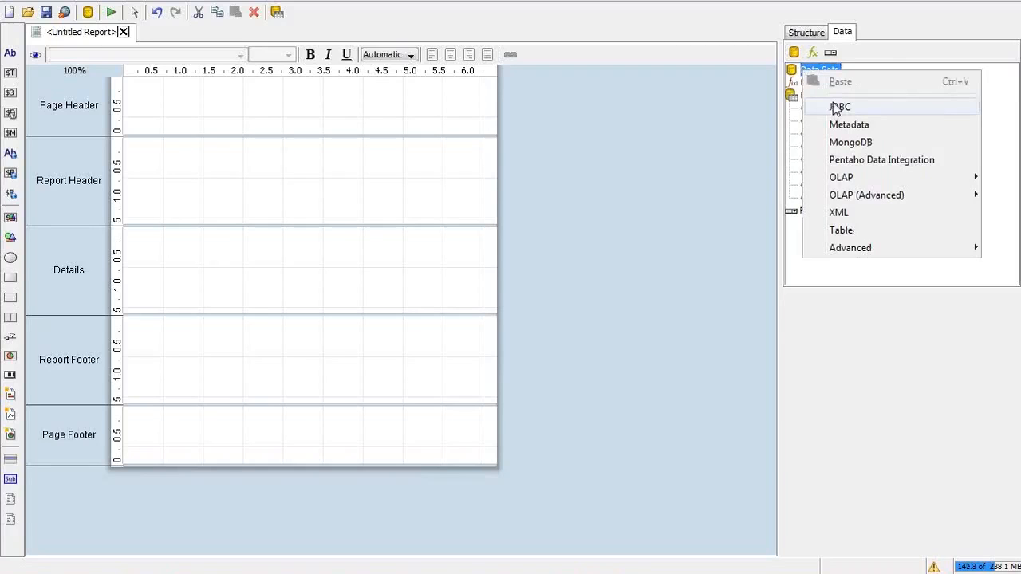
{"action": "left_click", "coordinate": [889, 55]}
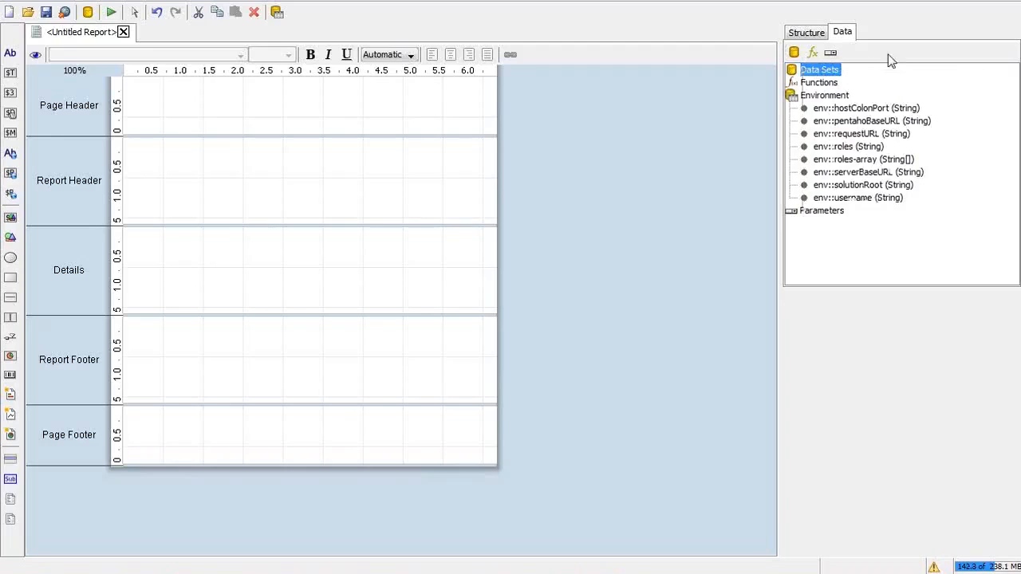
{"action": "left_click", "coordinate": [792, 52]}
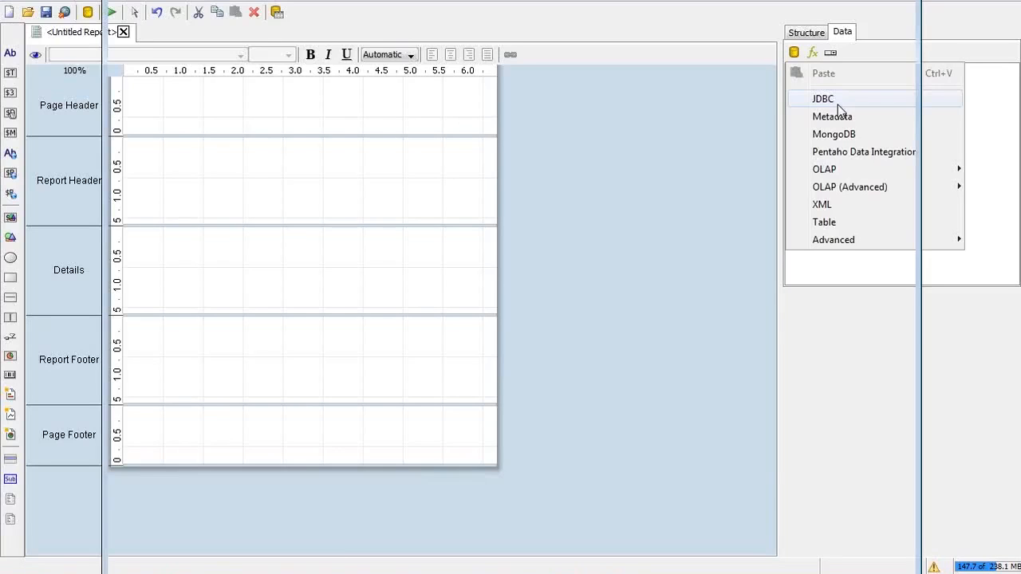
{"action": "left_click", "coordinate": [838, 105]}
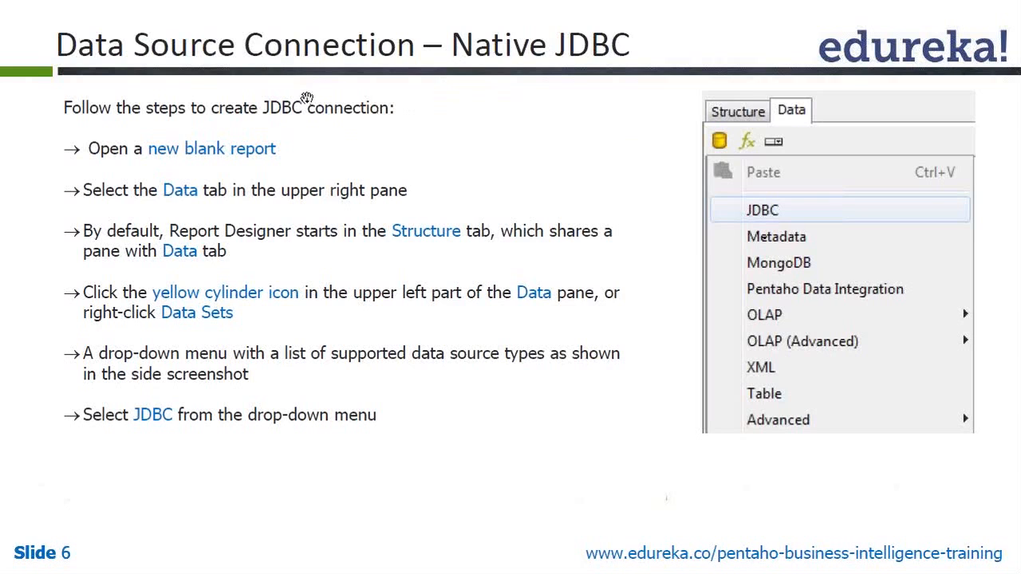
{"action": "key", "text": "alt+Tab"}
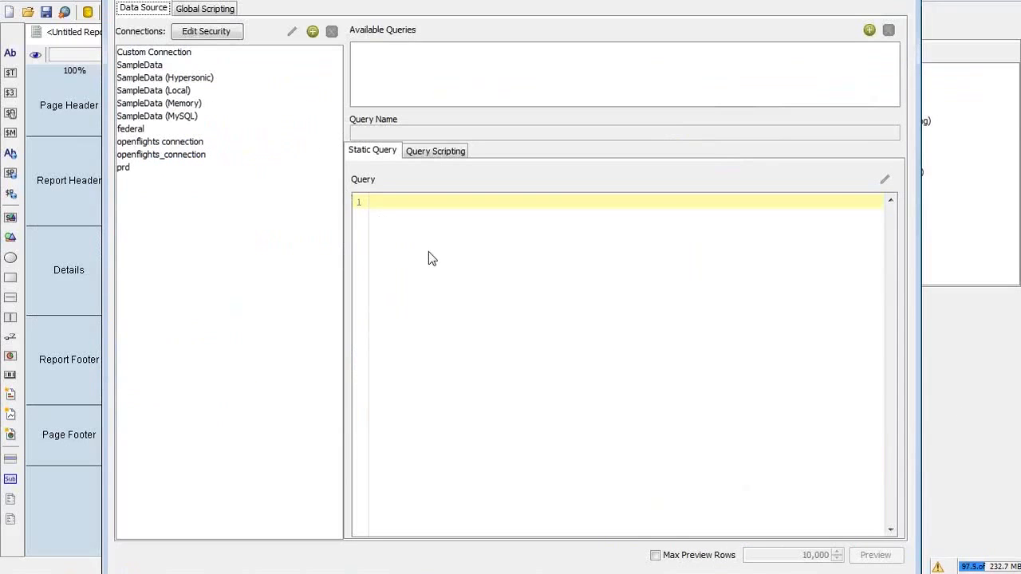
{"action": "key", "text": "alt+Tab"}
{"action": "key", "text": "alt+Tab"}
{"action": "key", "text": "alt+Tab"}
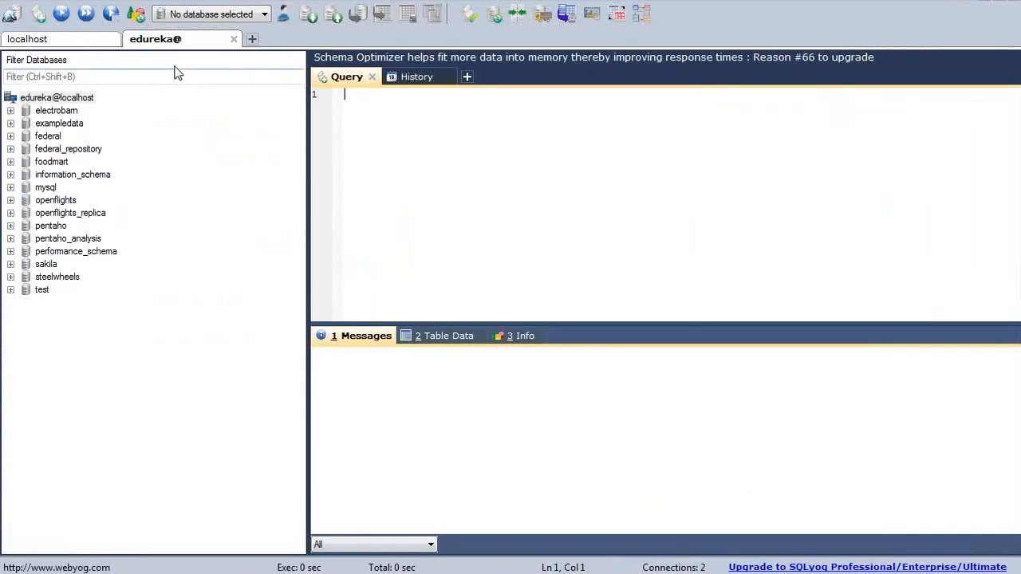
Step: Close SQLyog's localhost query tab without saving changes
{"action": "left_click", "coordinate": [87, 40]}
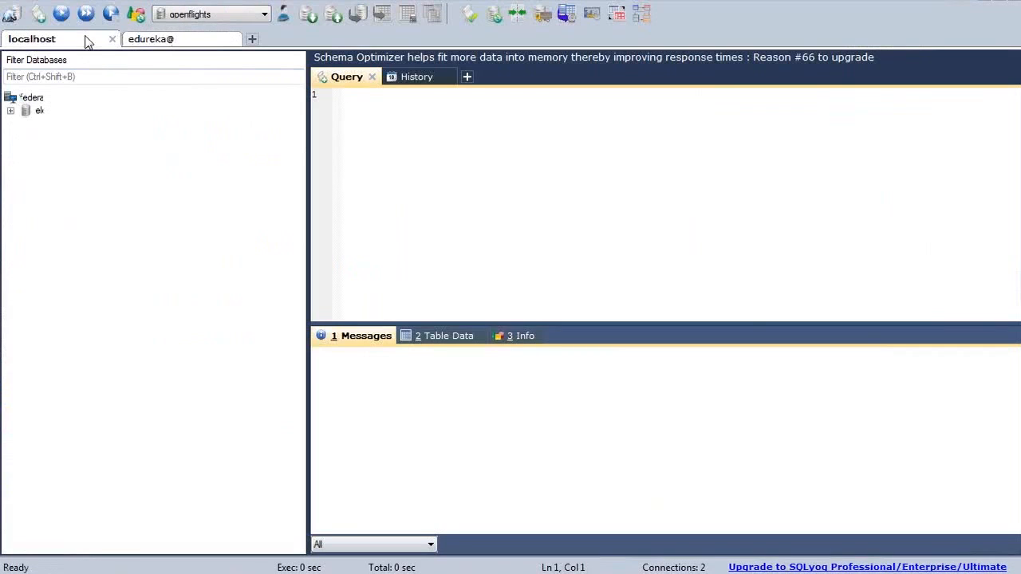
{"action": "left_click", "coordinate": [112, 39]}
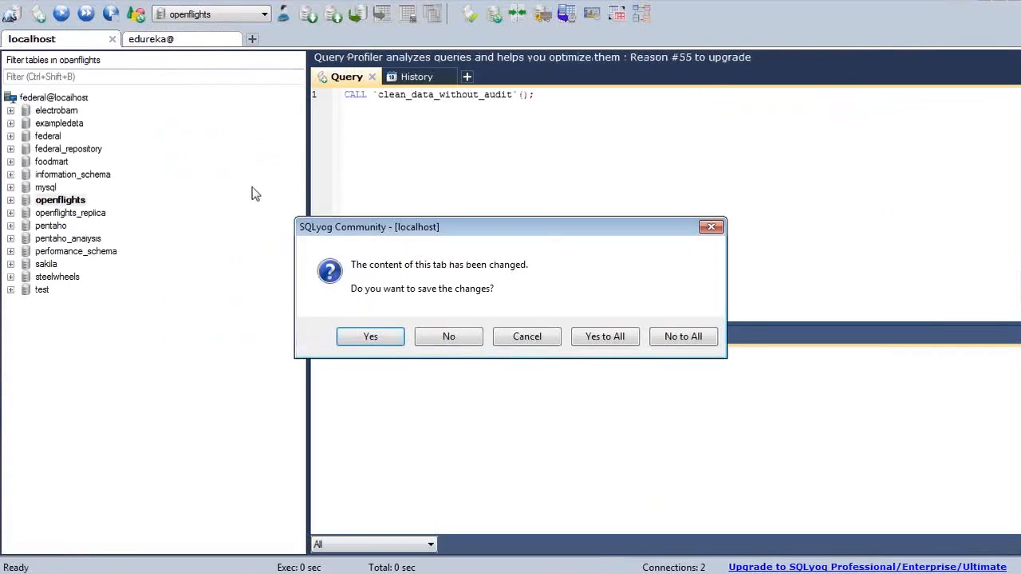
{"action": "left_click", "coordinate": [456, 343]}
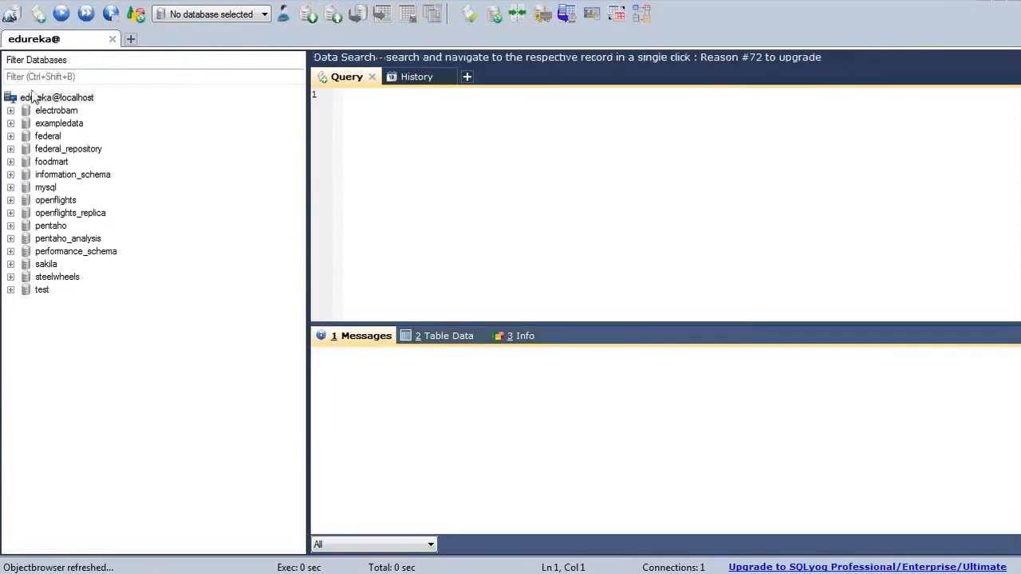
Step: Expand the openflights database to show its tables, then return to Report Designer
{"action": "left_click", "coordinate": [44, 202]}
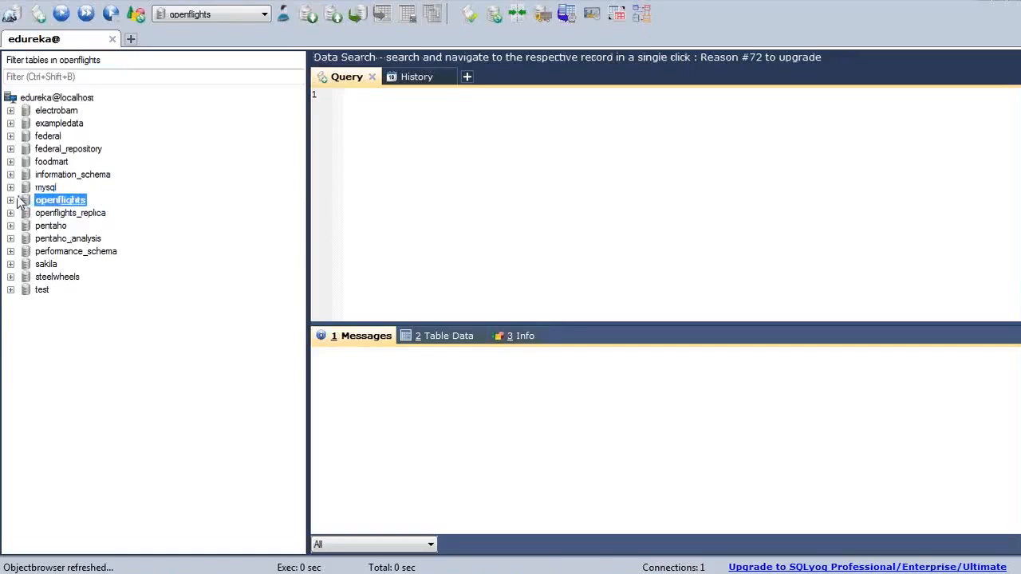
{"action": "left_click", "coordinate": [10, 200]}
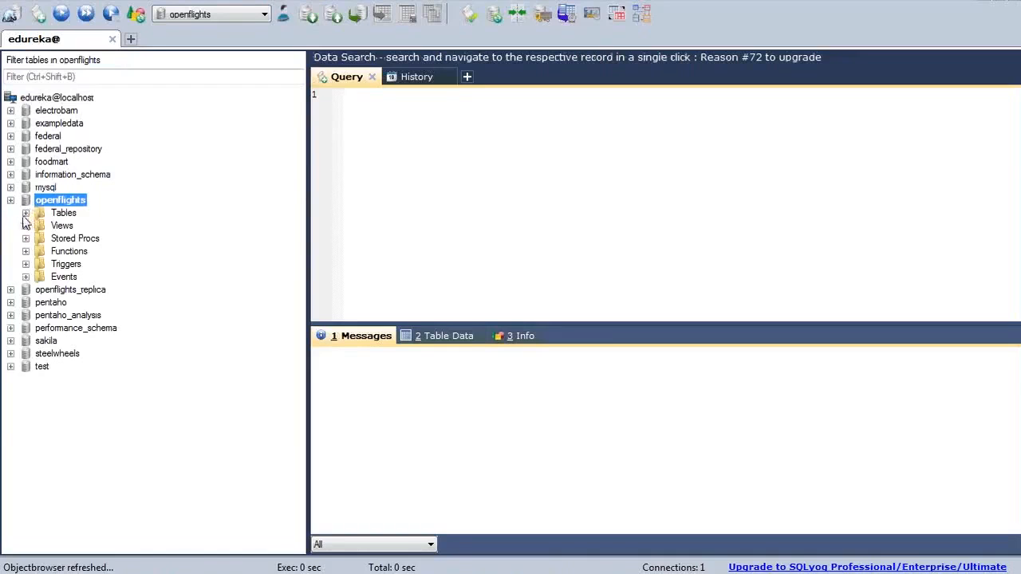
{"action": "left_click", "coordinate": [26, 213]}
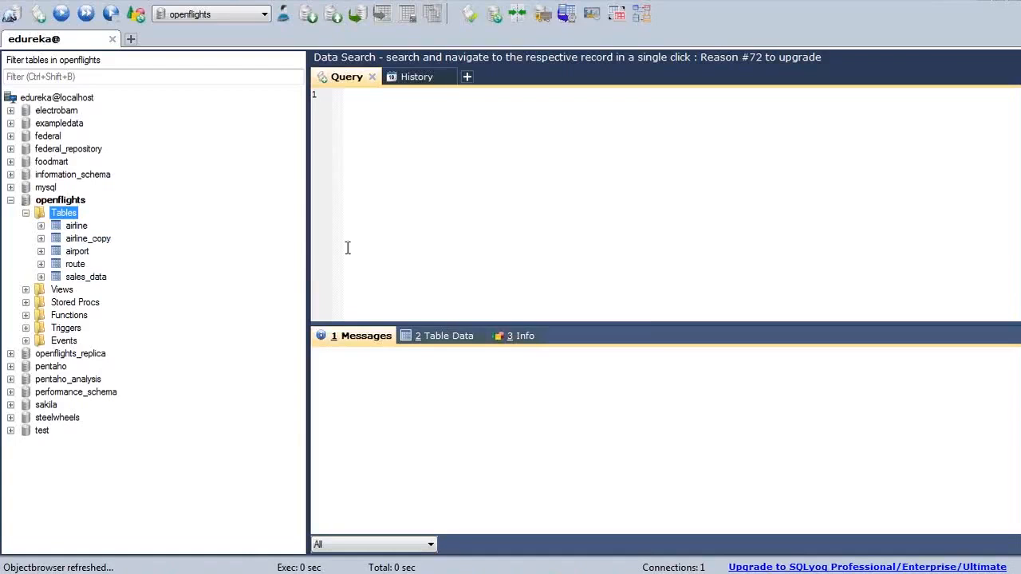
{"action": "key", "text": "alt+Tab"}
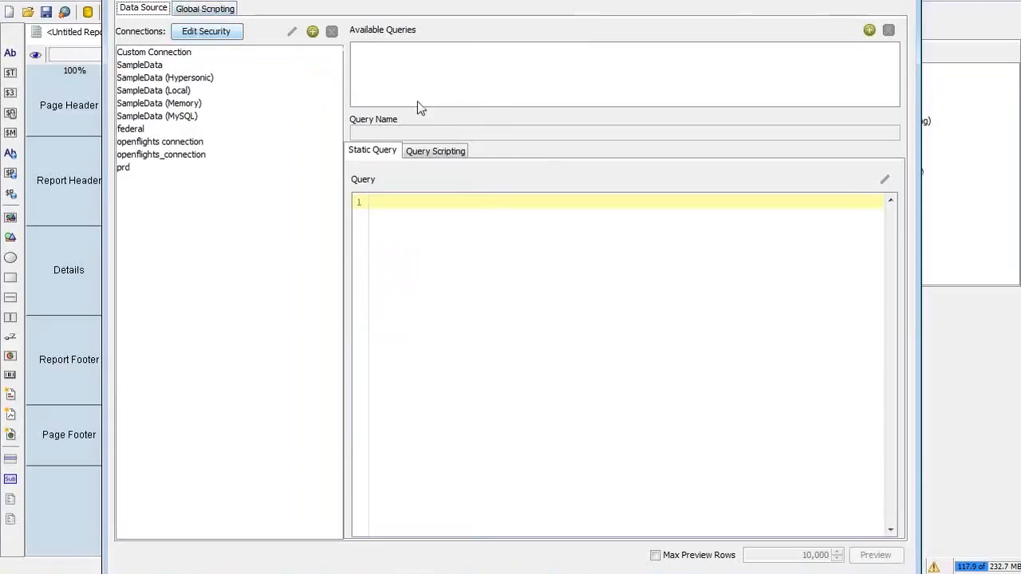
Step: Start a new JDBC data source and edit the SampleData (MySQL) connection settings
{"action": "left_click", "coordinate": [902, 2]}
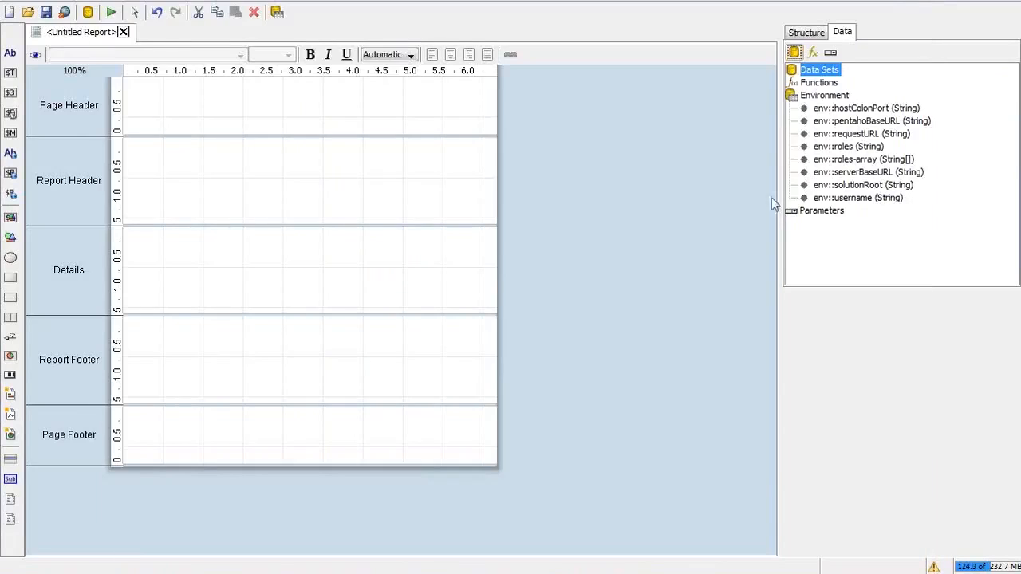
{"action": "right_click", "coordinate": [810, 74]}
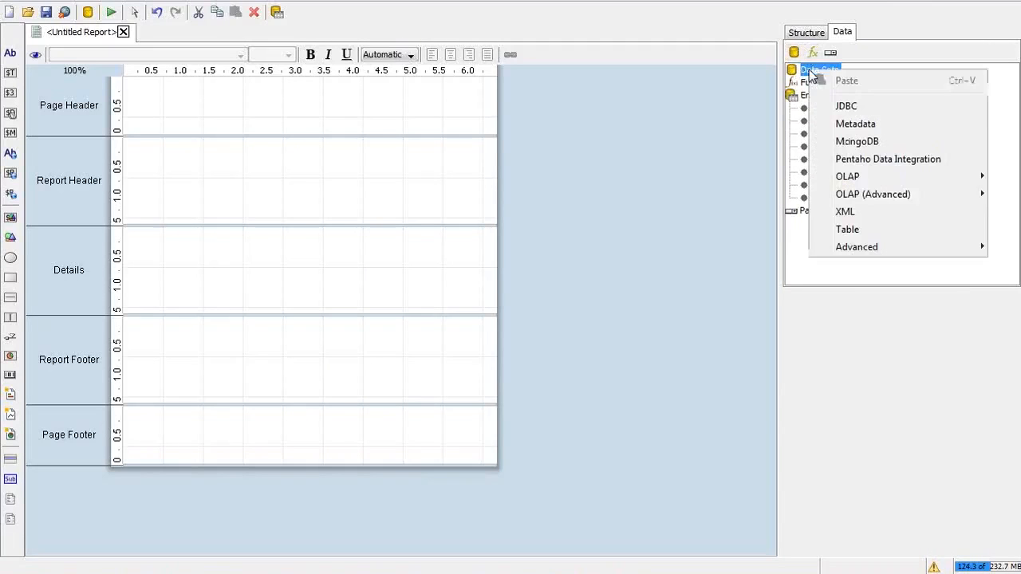
{"action": "left_click", "coordinate": [845, 106]}
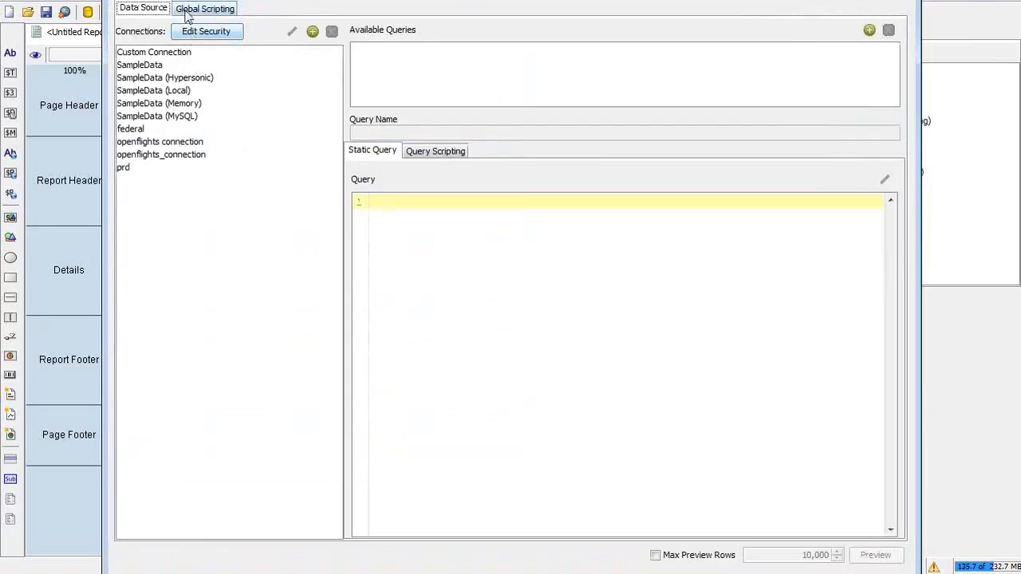
{"action": "left_click_drag", "start_coordinate": [341, 0], "coordinate": [306, 24]}
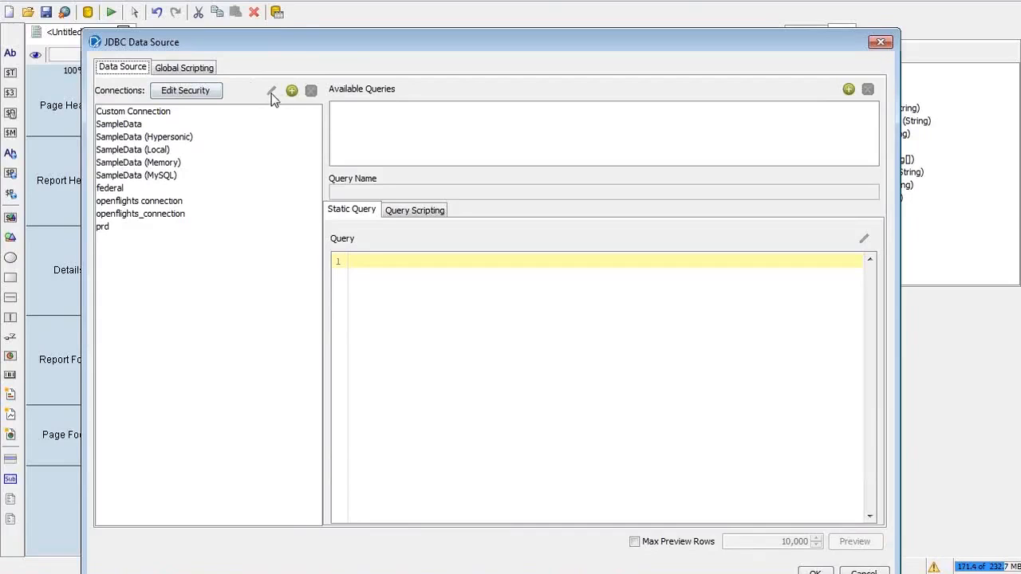
{"action": "left_click", "coordinate": [131, 179]}
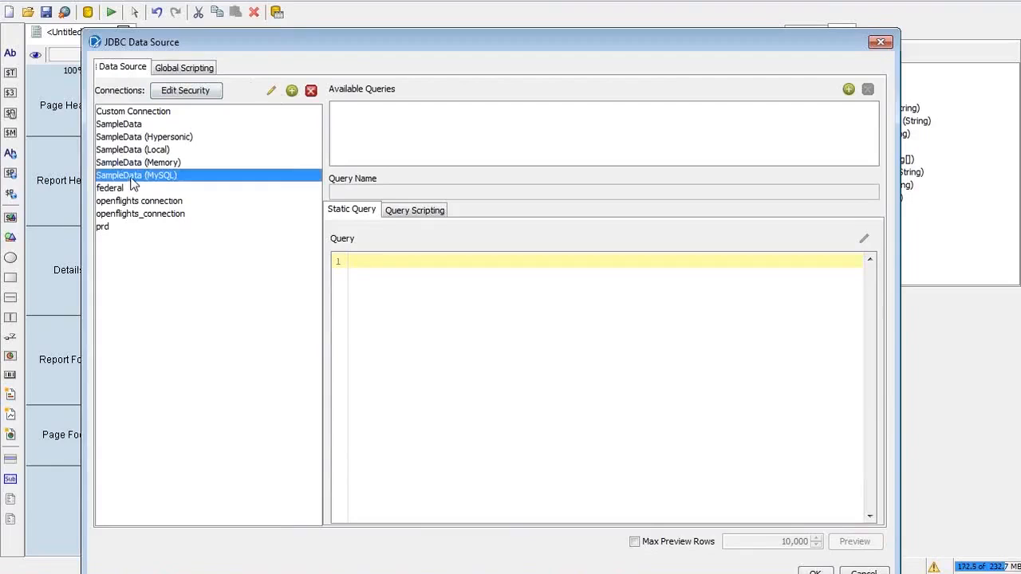
{"action": "left_click", "coordinate": [272, 92]}
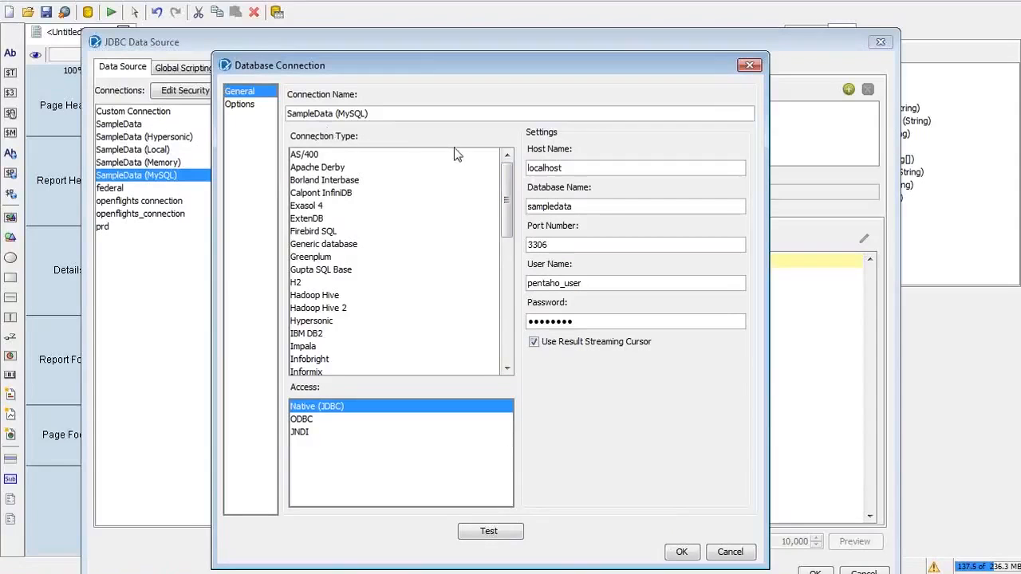
Step: Cancel the edit, add a new blank connection, and view slide 7 on the JDBC Data Source window
{"action": "left_click", "coordinate": [730, 552]}
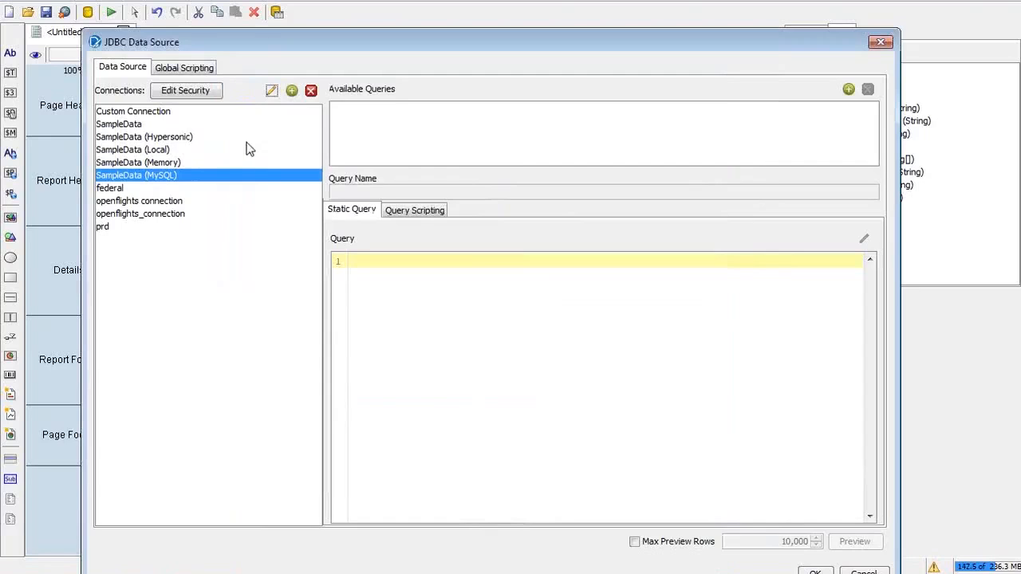
{"action": "left_click", "coordinate": [292, 92]}
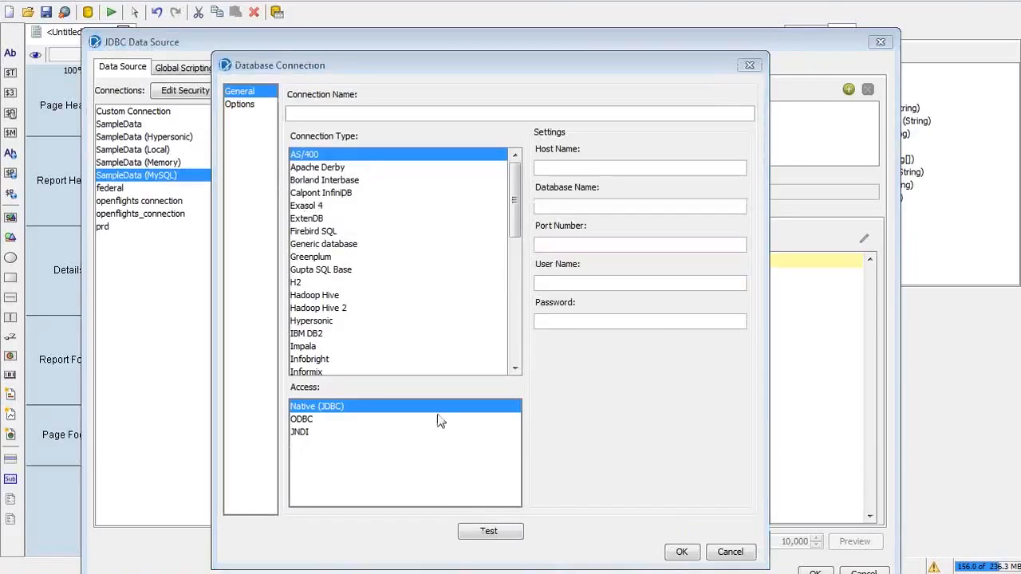
{"action": "key", "text": "alt+Tab"}
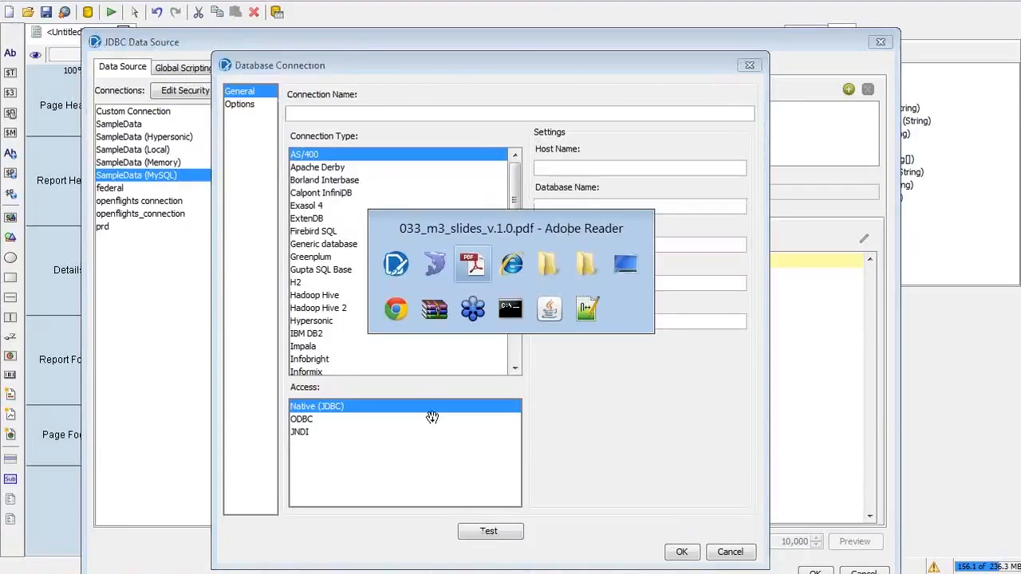
{"action": "key", "text": "alt+Tab"}
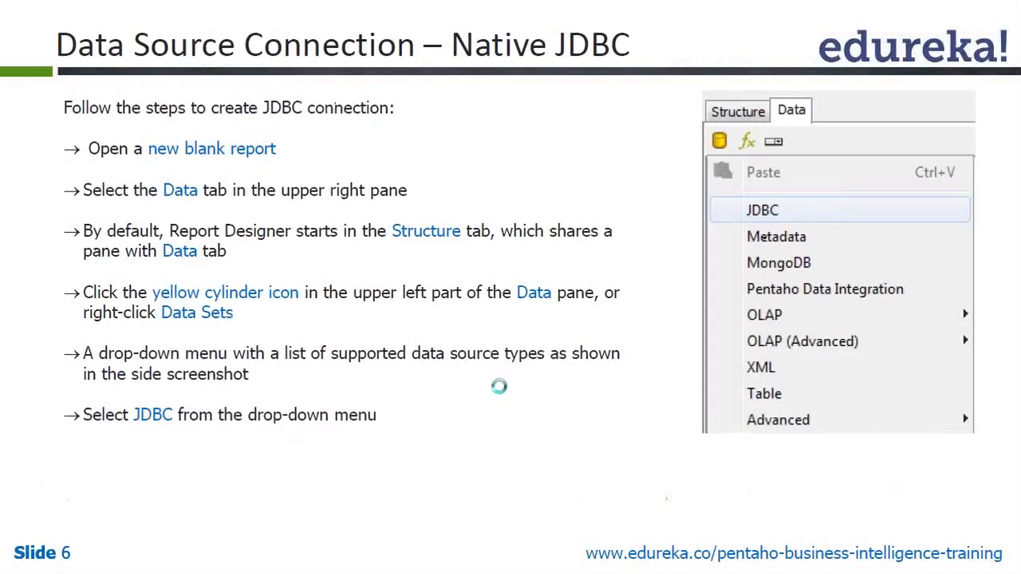
{"action": "left_click", "coordinate": [499, 386]}
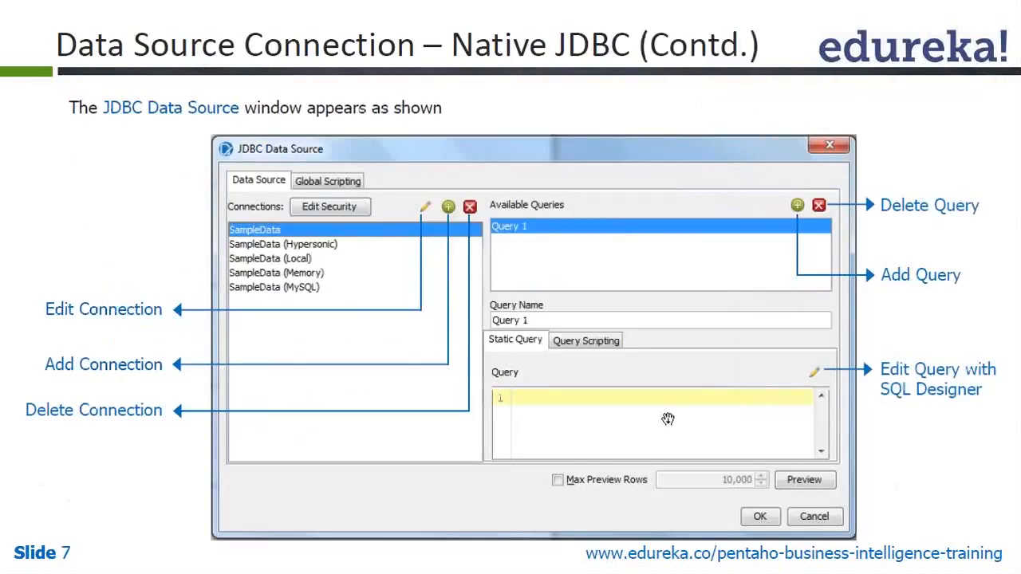
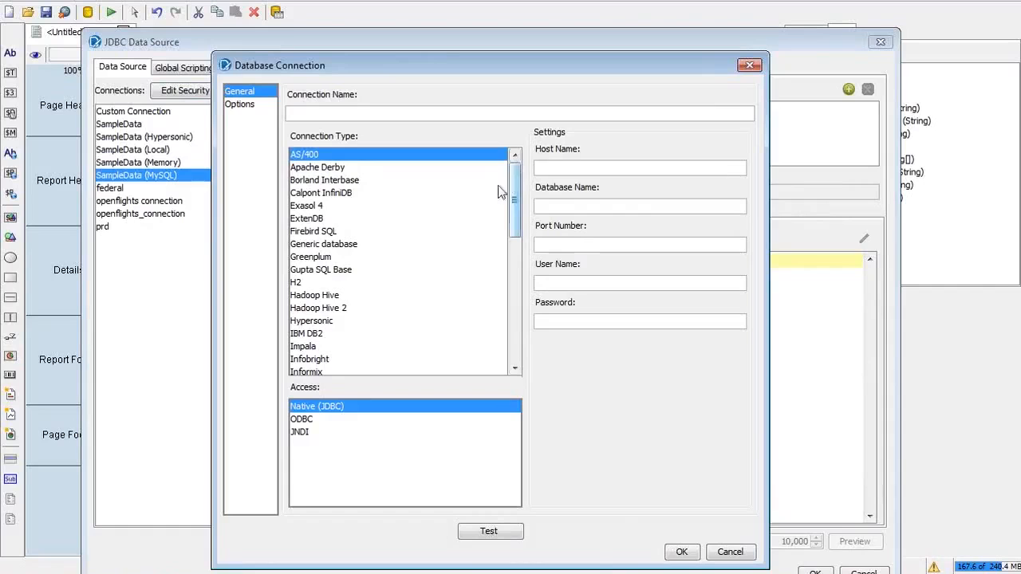
Step: Choose MySQL (Native JDBC access) as the connection type and start naming it test_
{"action": "left_click", "coordinate": [318, 328]}
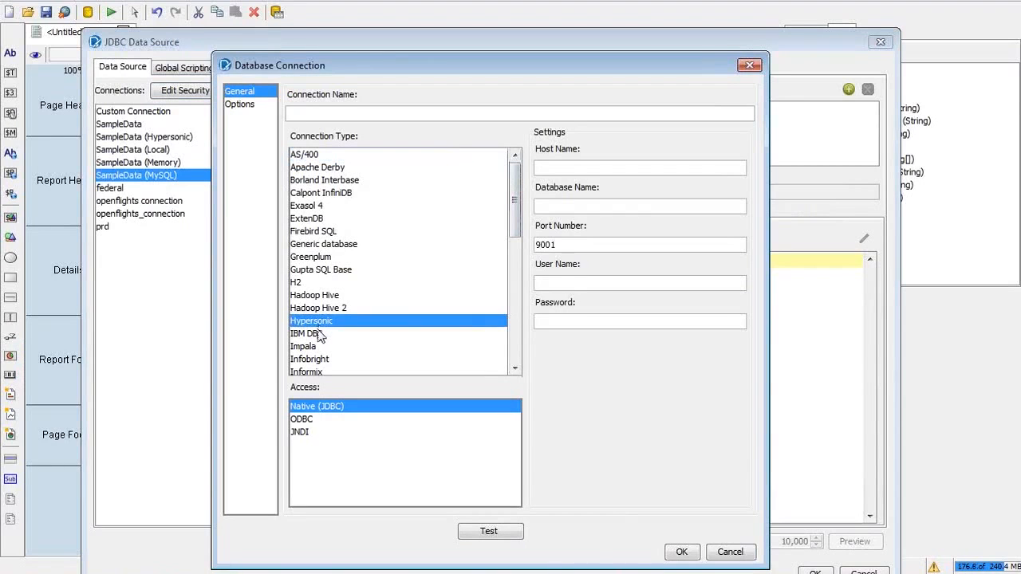
{"action": "scroll", "coordinate": [319, 334], "scroll_direction": "down", "scroll_amount": 4}
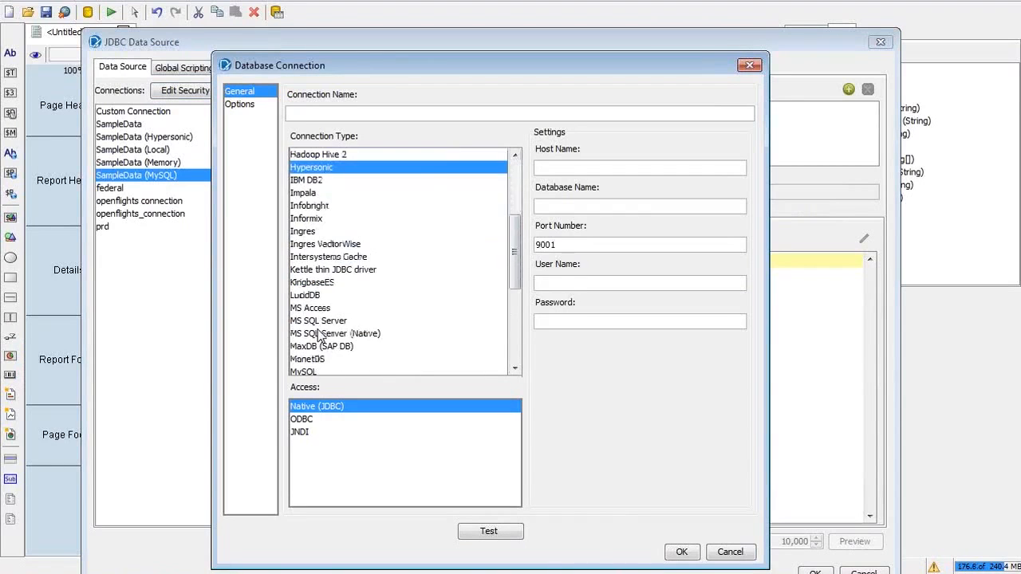
{"action": "left_click", "coordinate": [315, 371]}
{"action": "left_click", "coordinate": [323, 112]}
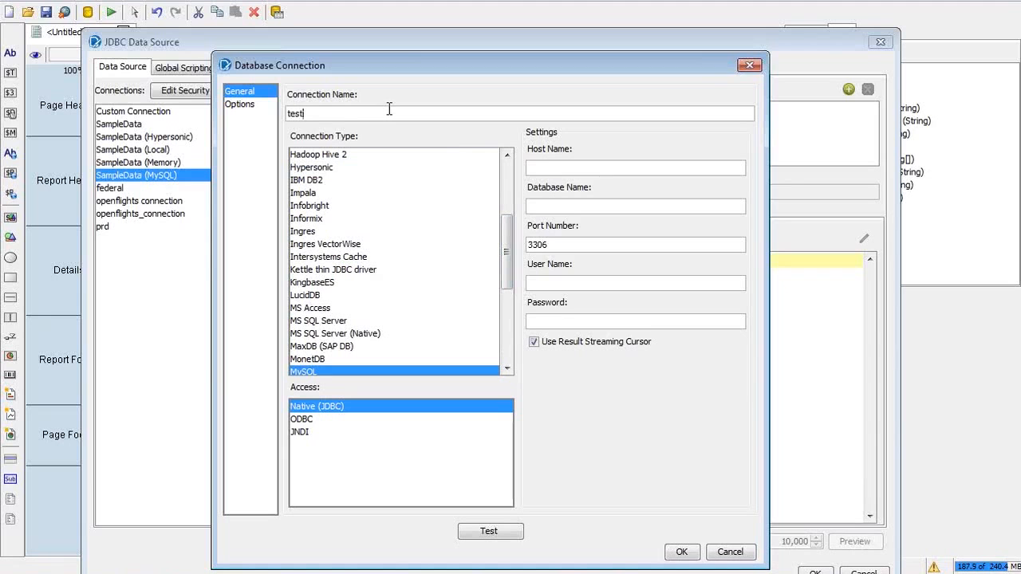
Step: Read the course slides up to slide 10, Native JDBC (Contd.), beside the connection dialog
{"action": "key", "text": "alt+Tab"}
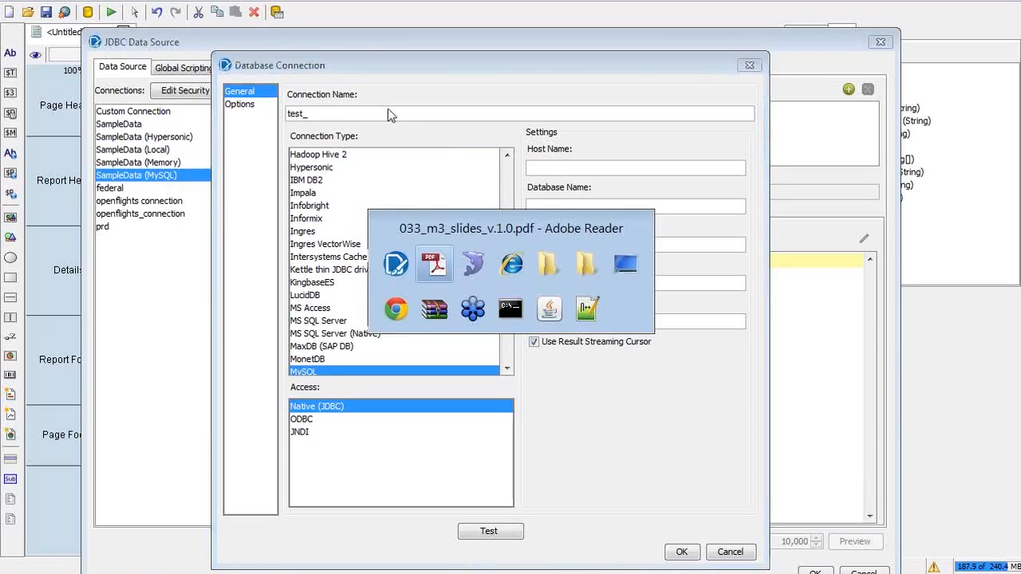
{"action": "key", "text": "Page_Down"}
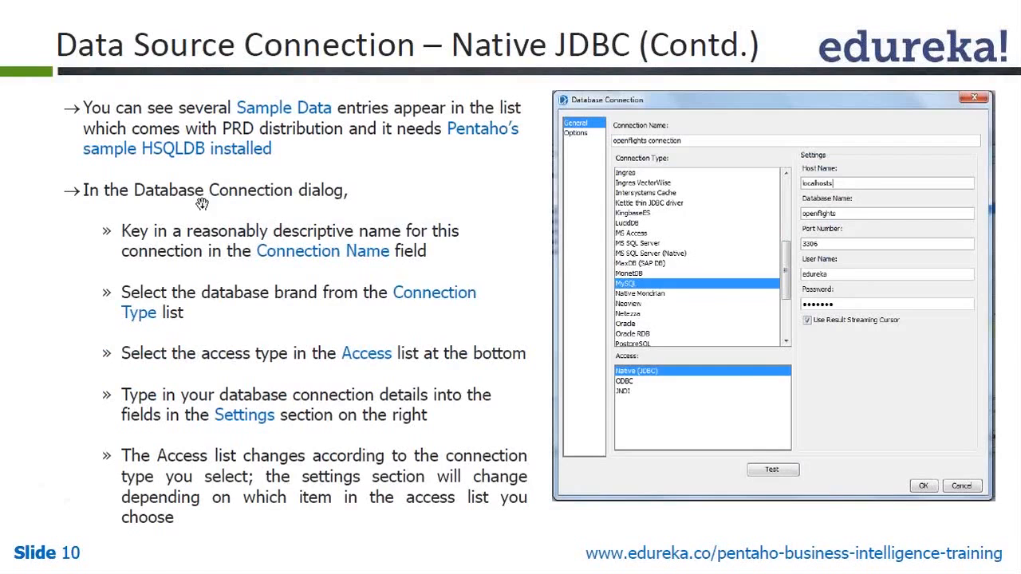
{"action": "key", "text": "alt+Tab"}
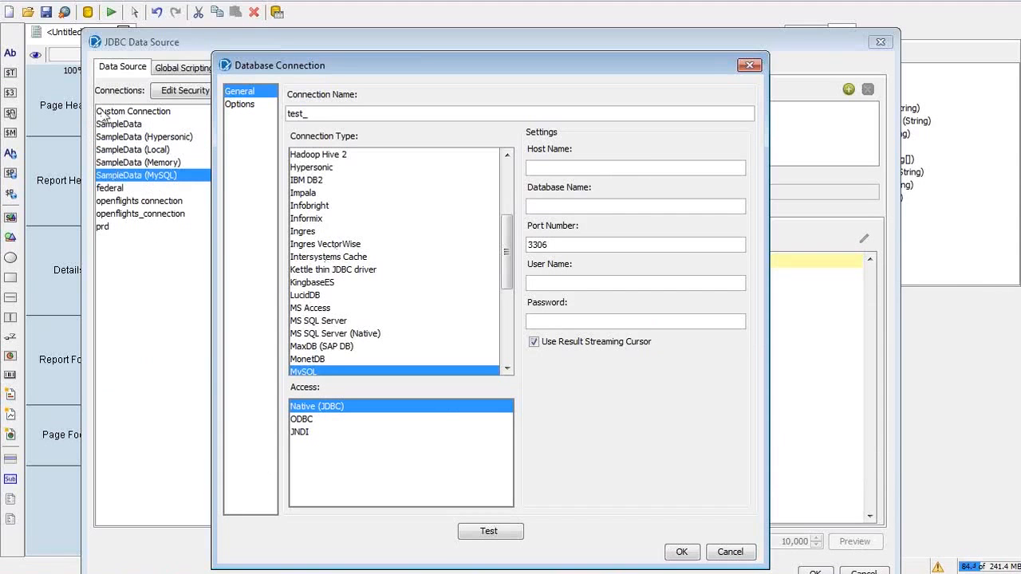
{"action": "left_click_drag", "start_coordinate": [593, 71], "coordinate": [733, 86]}
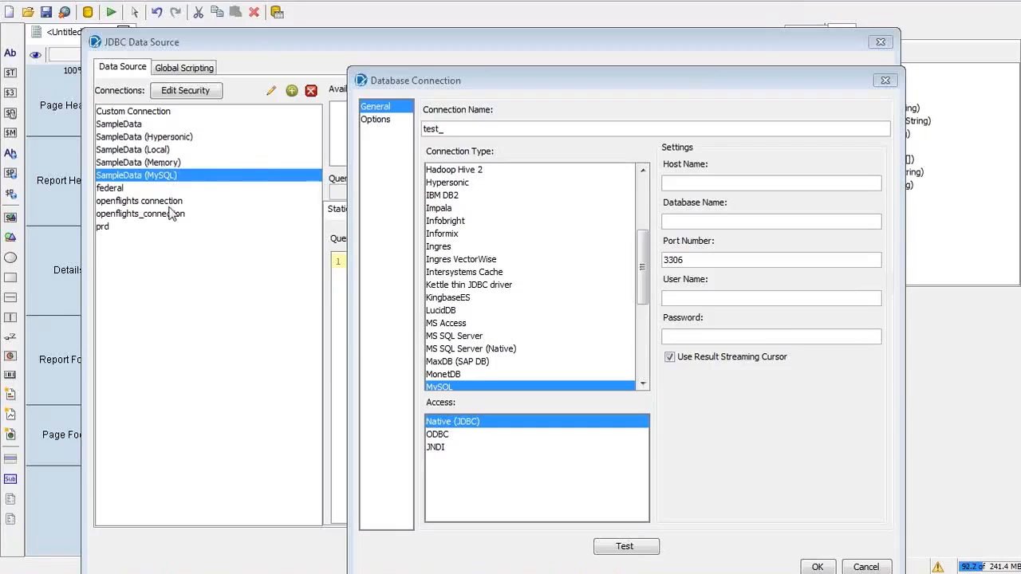
{"action": "key", "text": "alt+Tab"}
{"action": "key", "text": "Escape"}
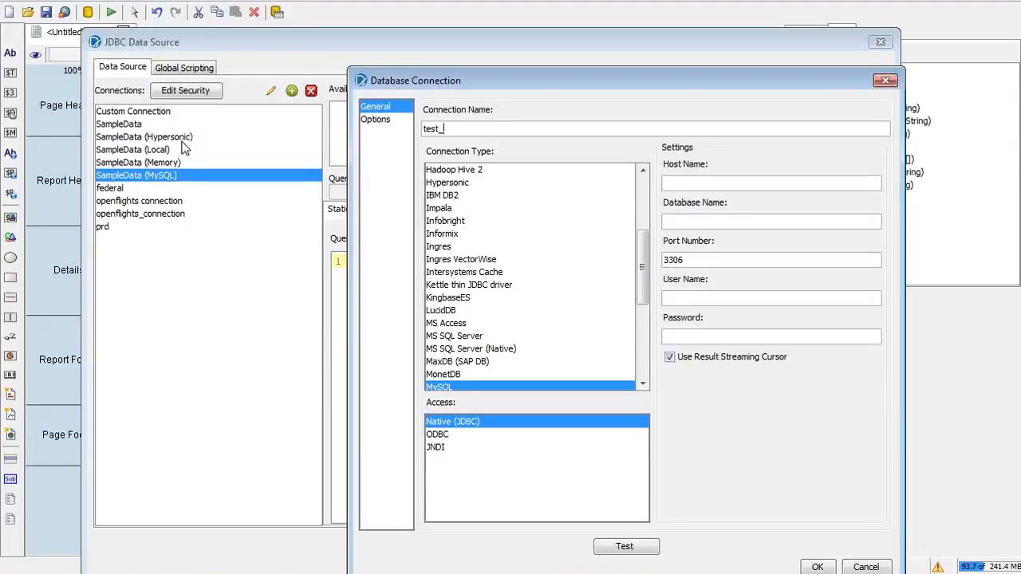
{"action": "key", "text": "alt+Tab"}
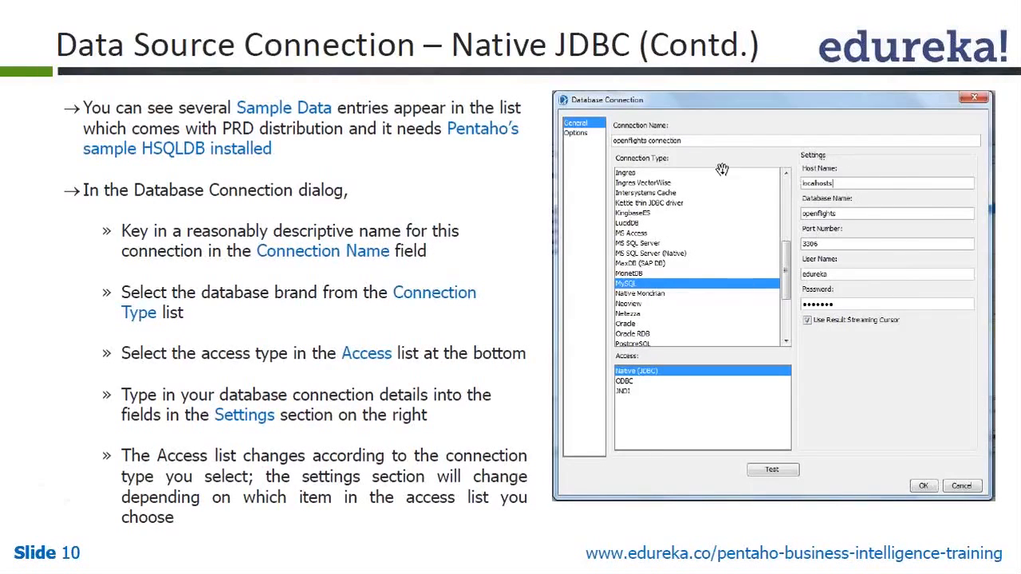
{"action": "key", "text": "alt+Tab"}
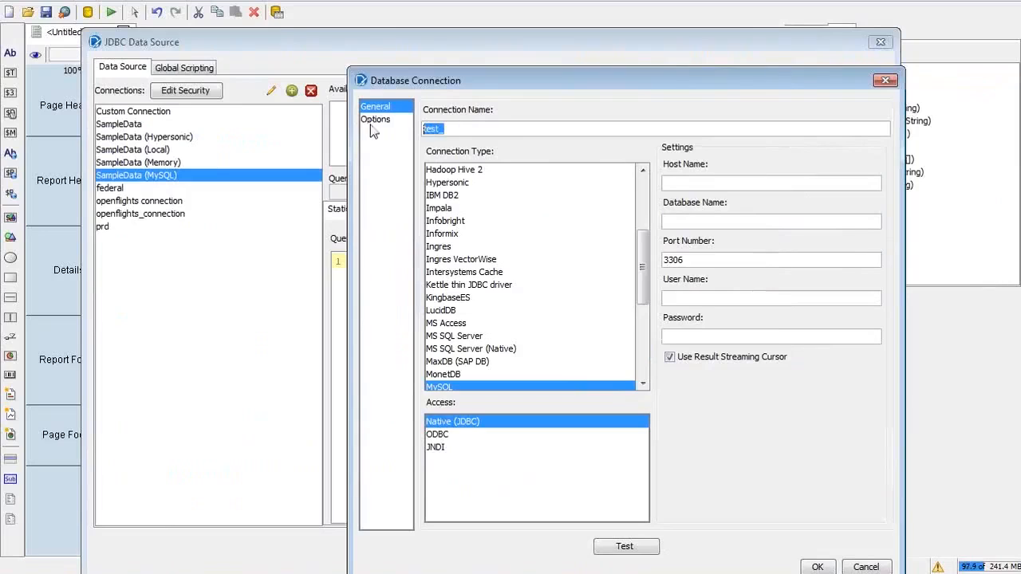
Step: Name the connection 'openflights connection' with host name localhost
{"action": "type", "text": "openflights connect"}
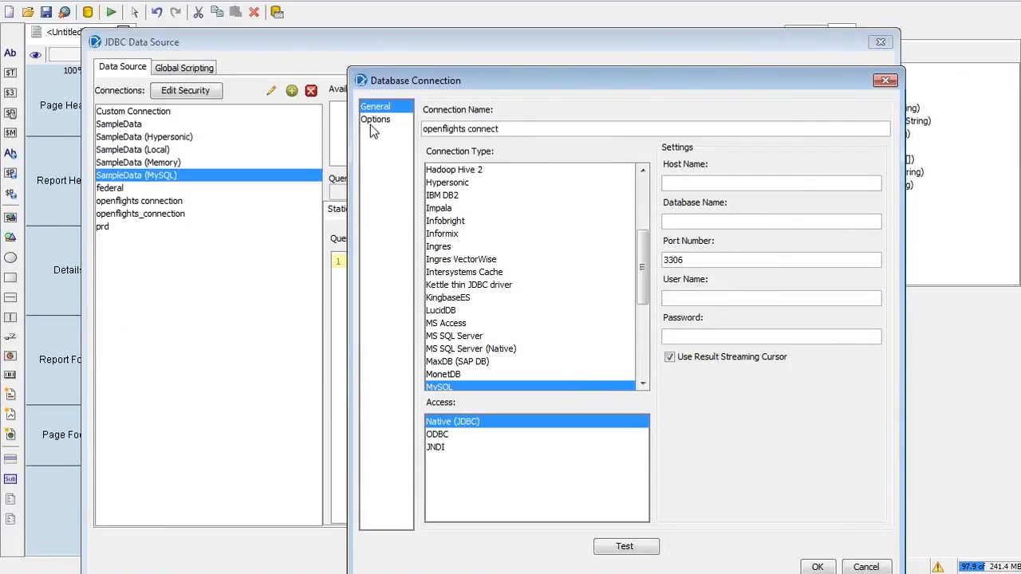
{"action": "type", "text": "ion"}
{"action": "left_click", "coordinate": [668, 183]}
{"action": "type", "text": "localhost"}
{"action": "left_click_drag", "start_coordinate": [709, 78], "coordinate": [592, 65]}
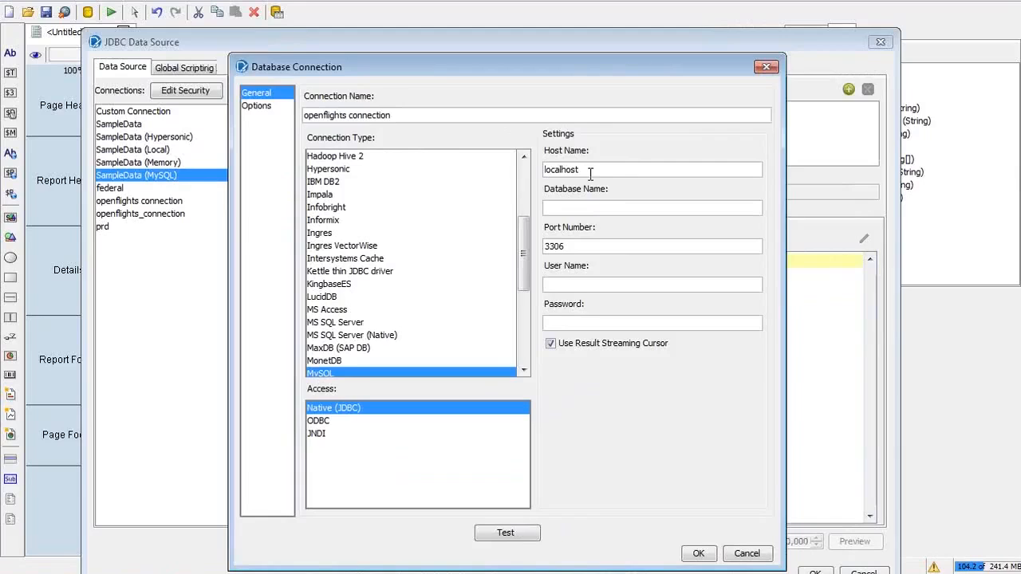
{"action": "left_click", "coordinate": [1007, 173]}
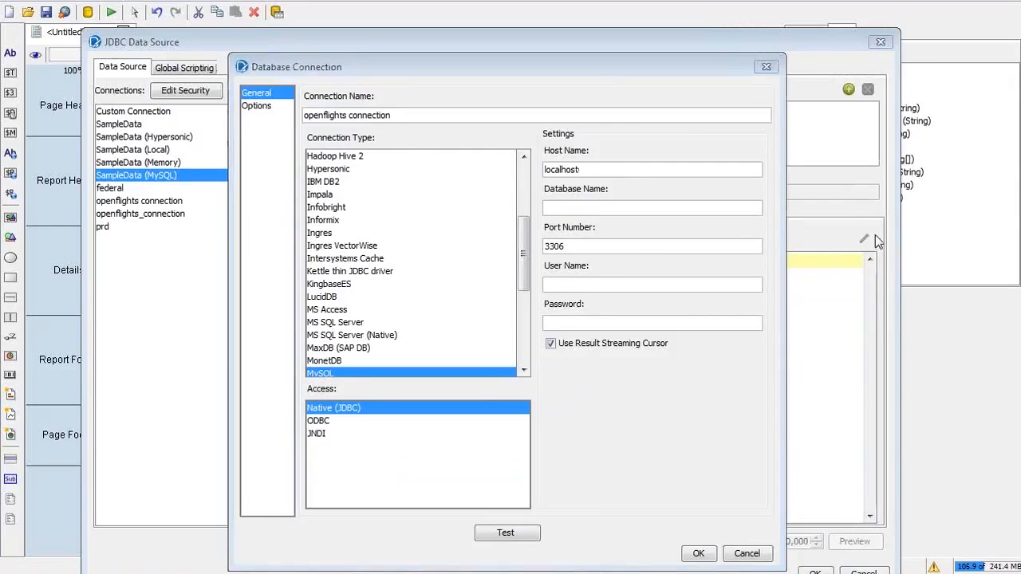
Step: Set database name openflights, keep port 3306, and enter the user name and password
{"action": "left_click", "coordinate": [550, 208]}
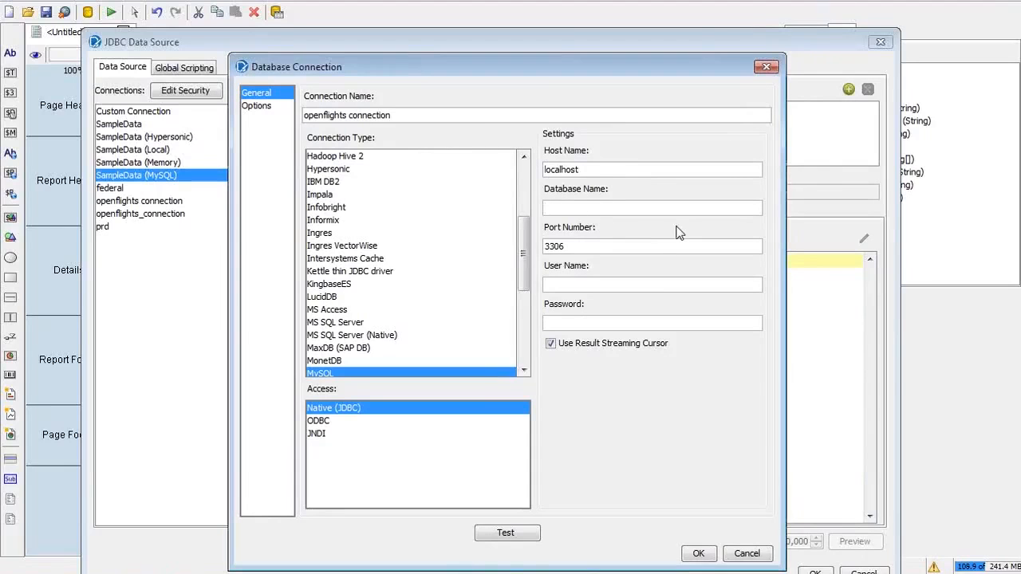
{"action": "type", "text": "openflights"}
{"action": "left_click", "coordinate": [590, 243]}
{"action": "left_click", "coordinate": [579, 281]}
{"action": "left_click", "coordinate": [651, 320]}
{"action": "type", "text": "••••••••"}
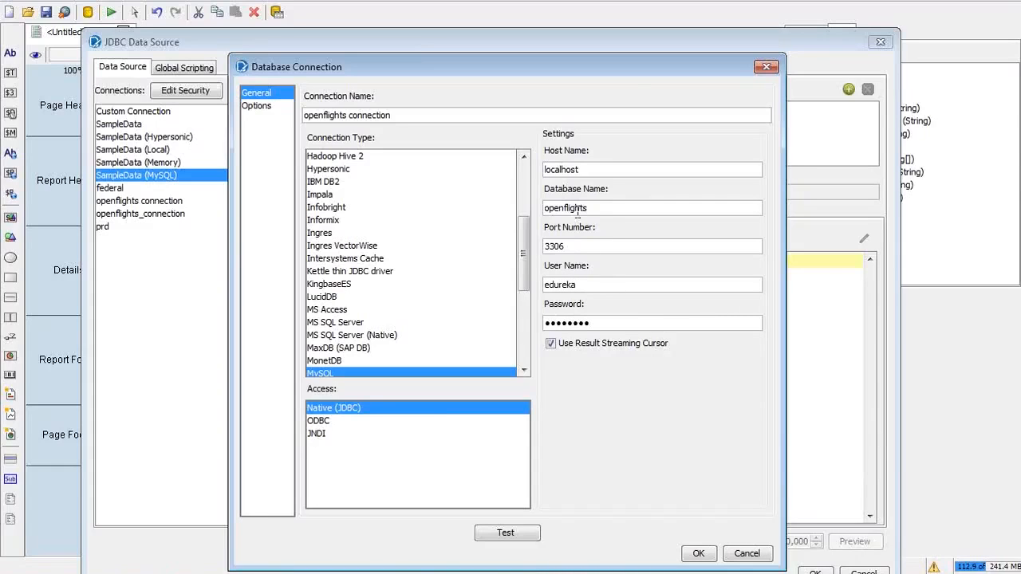
{"action": "left_click_drag", "start_coordinate": [621, 74], "coordinate": [644, 81]}
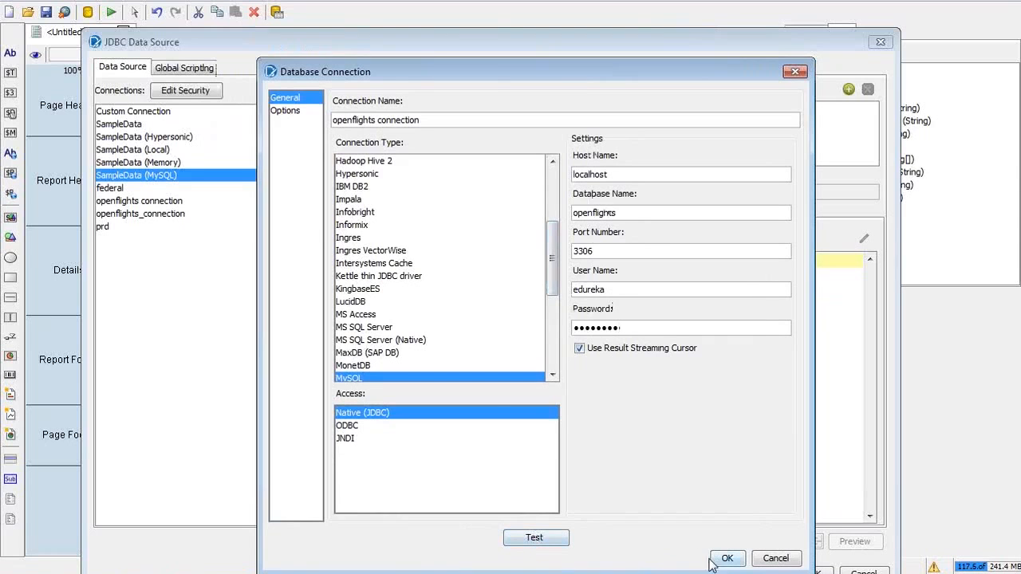
Step: Test the openflights connection, see the missing MySQL driver error, and bring up module3
{"action": "left_click", "coordinate": [534, 540]}
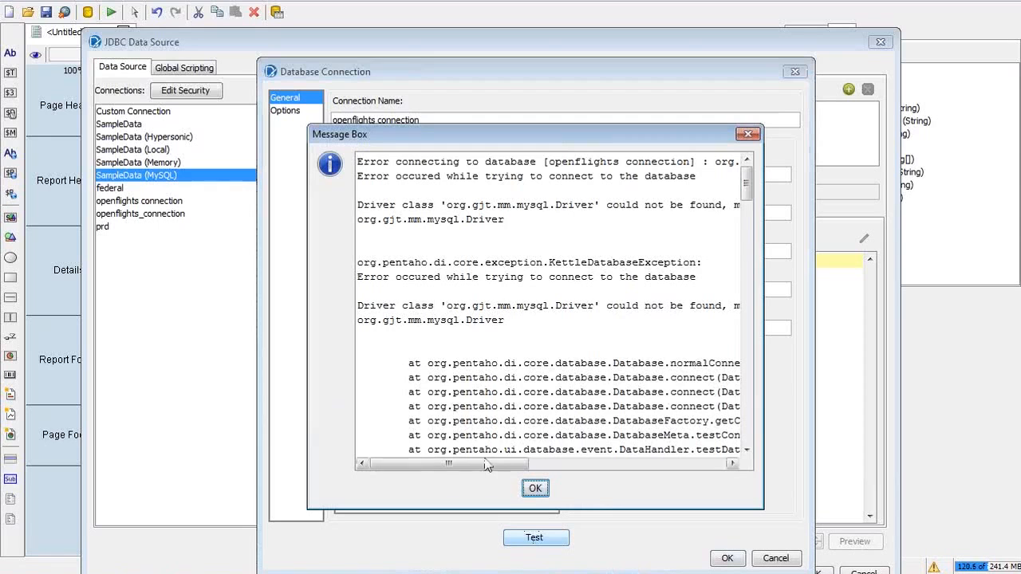
{"action": "left_click_drag", "start_coordinate": [469, 464], "coordinate": [430, 455]}
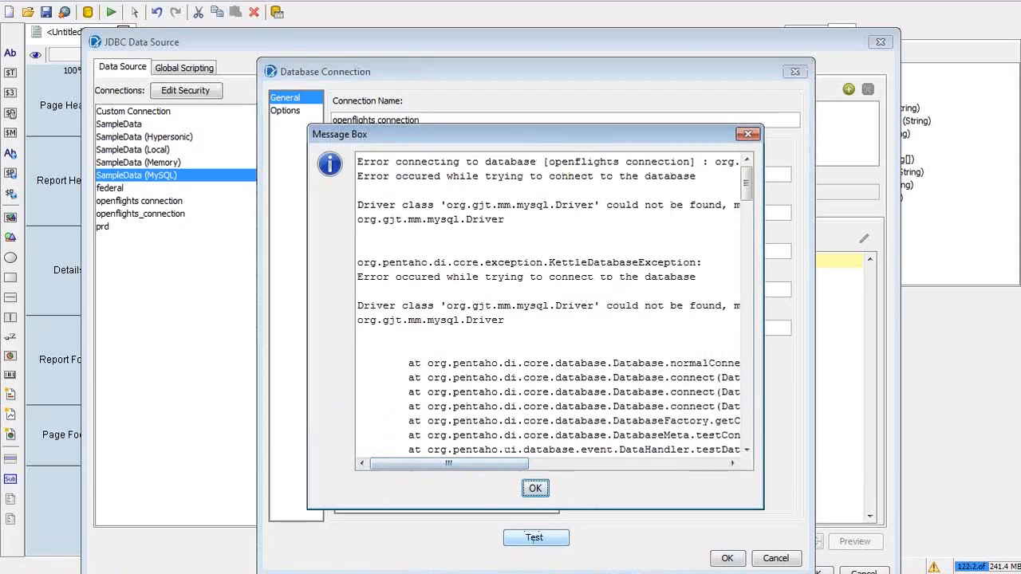
{"action": "mouse_move", "coordinate": [121, 573]}
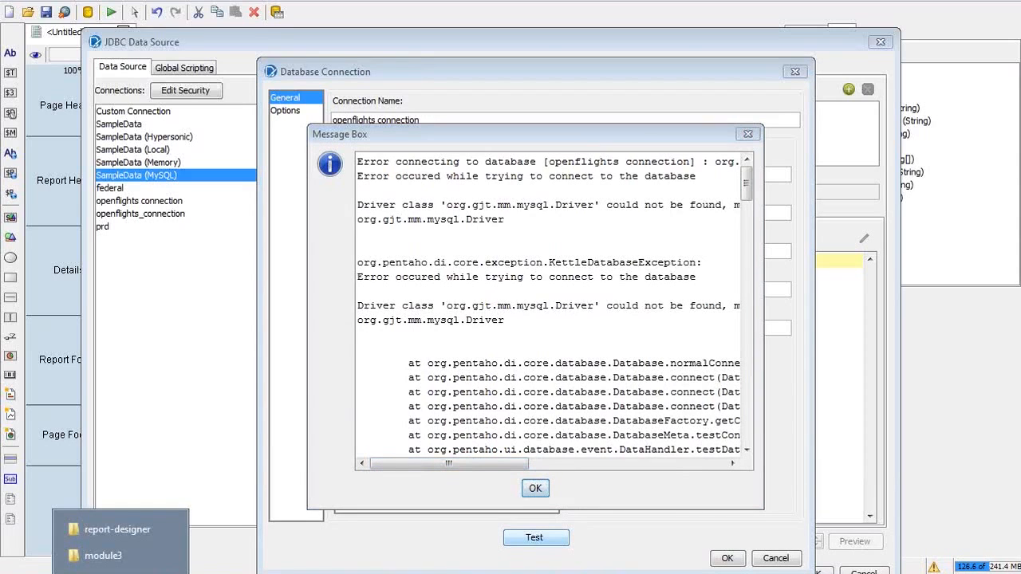
{"action": "left_click", "coordinate": [111, 556]}
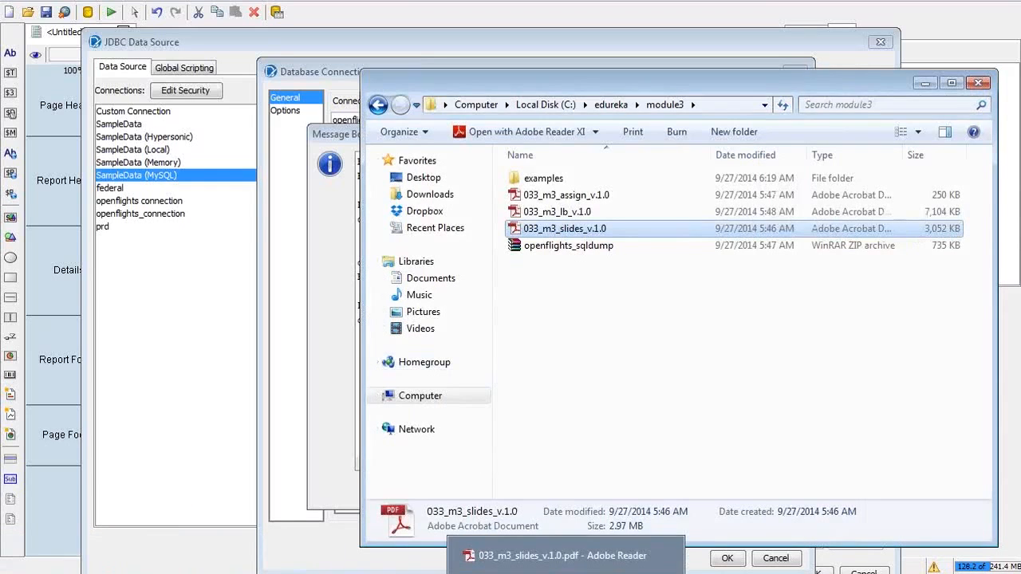
Step: Go back to slide 6, 'Data Source Connection – Native JDBC', and follow the JDBC driver link
{"action": "left_click", "coordinate": [566, 571]}
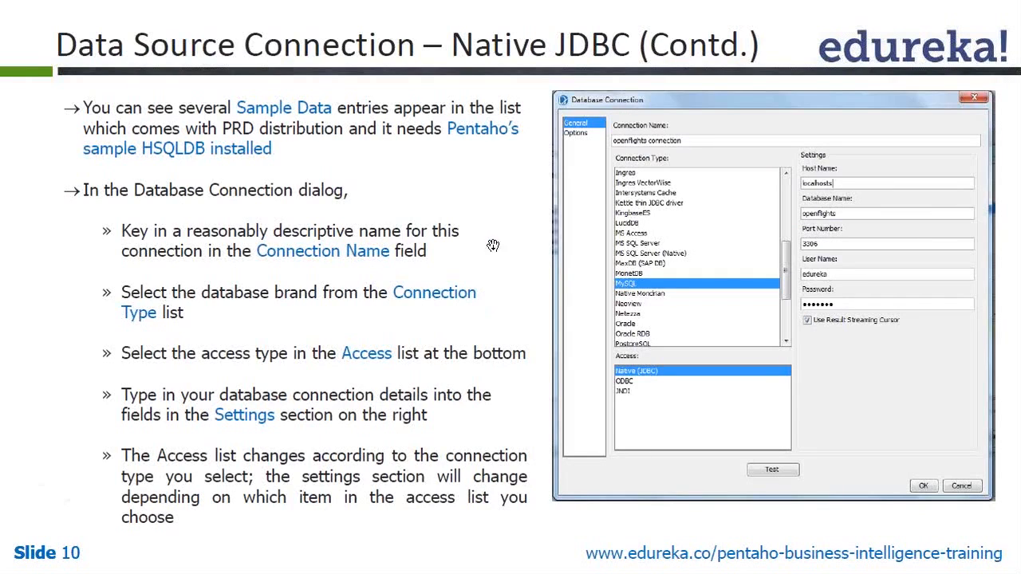
{"action": "scroll", "coordinate": [493, 245], "scroll_direction": "up", "scroll_amount": 2}
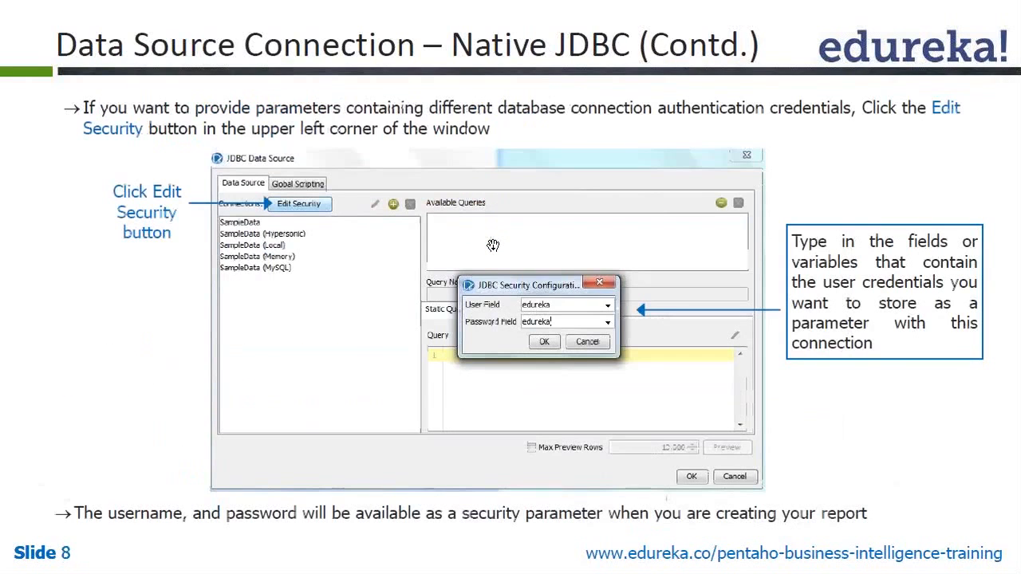
{"action": "scroll", "coordinate": [493, 244], "scroll_direction": "up", "scroll_amount": 1}
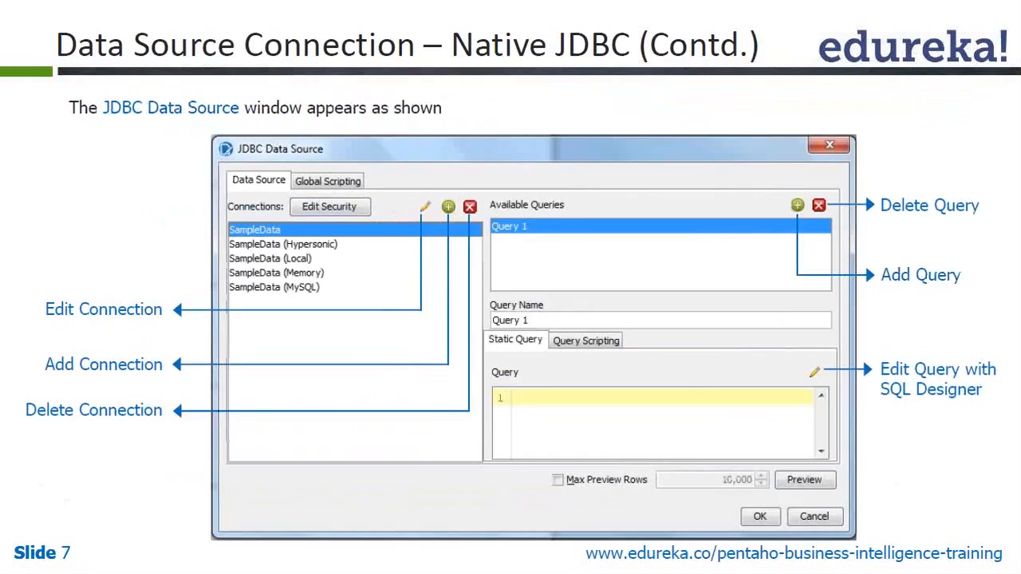
{"action": "scroll", "coordinate": [493, 245], "scroll_direction": "up", "scroll_amount": 1}
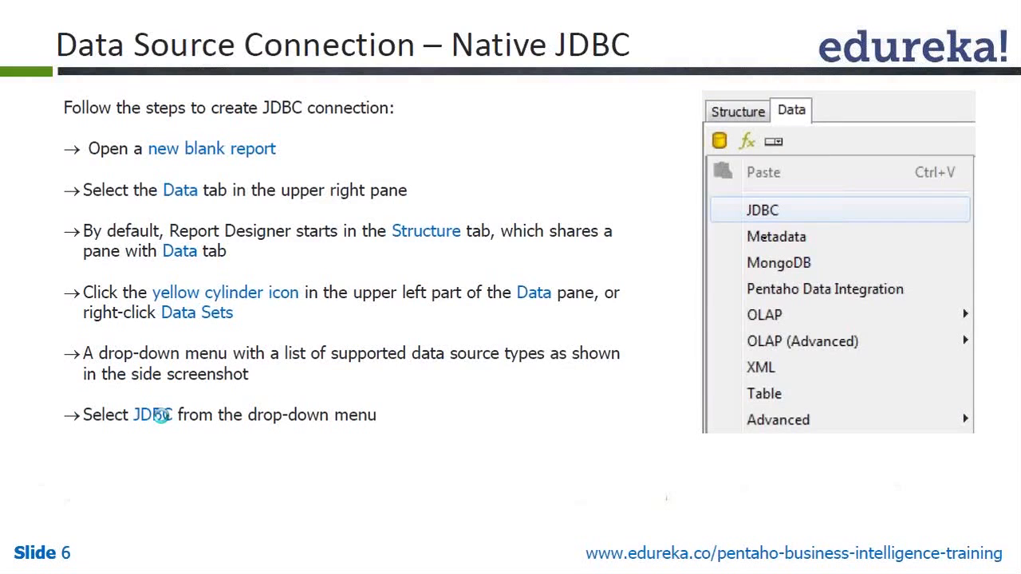
{"action": "scroll", "coordinate": [162, 415], "scroll_direction": "up", "scroll_amount": 1}
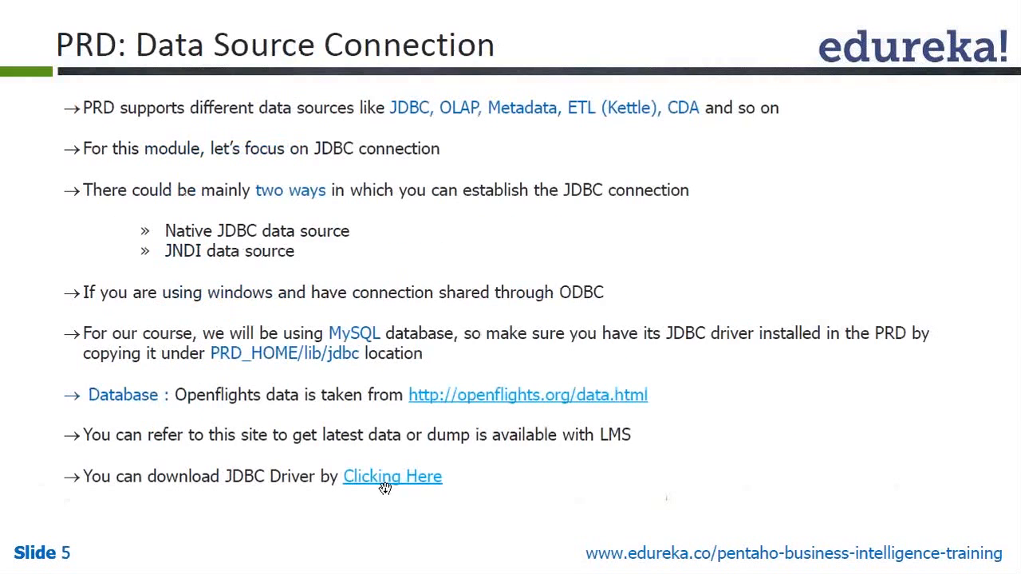
{"action": "left_click", "coordinate": [384, 488]}
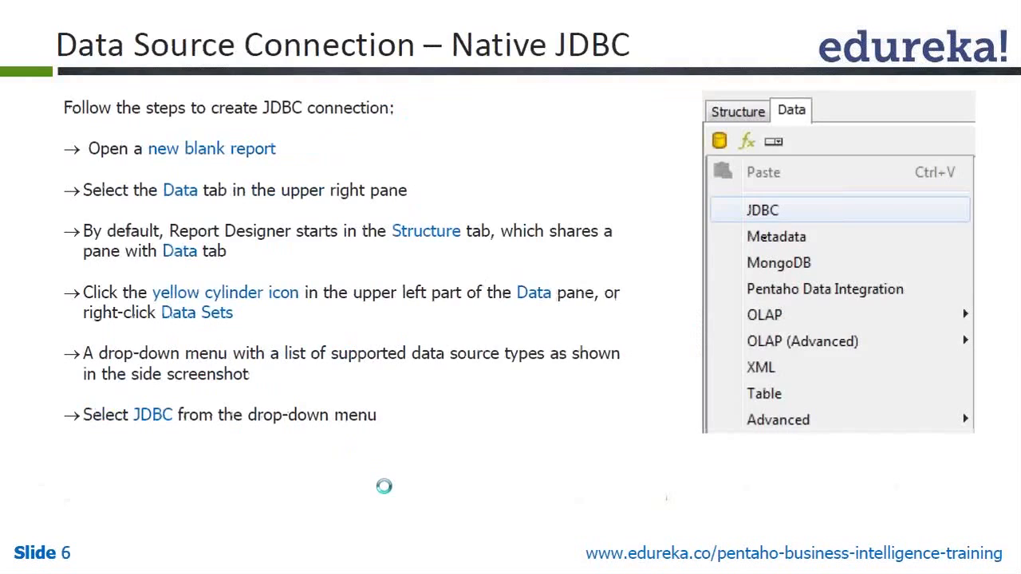
{"action": "scroll", "coordinate": [384, 487], "scroll_direction": "up", "scroll_amount": 1}
Step: Download mysql-connector-java-5.1.23-bin.jar into the Downloads folder
{"action": "left_click", "coordinate": [372, 482]}
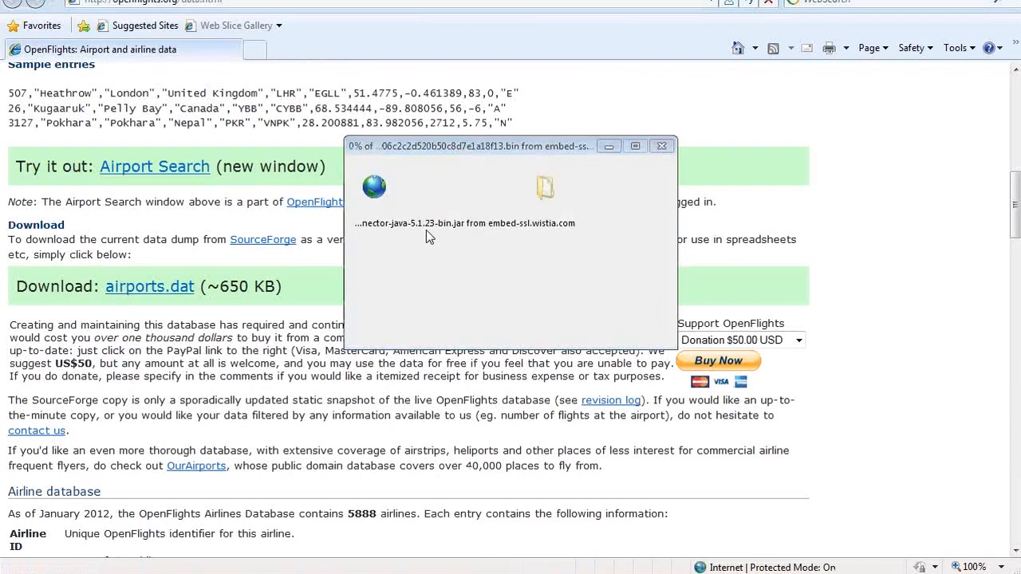
{"action": "left_click", "coordinate": [555, 291]}
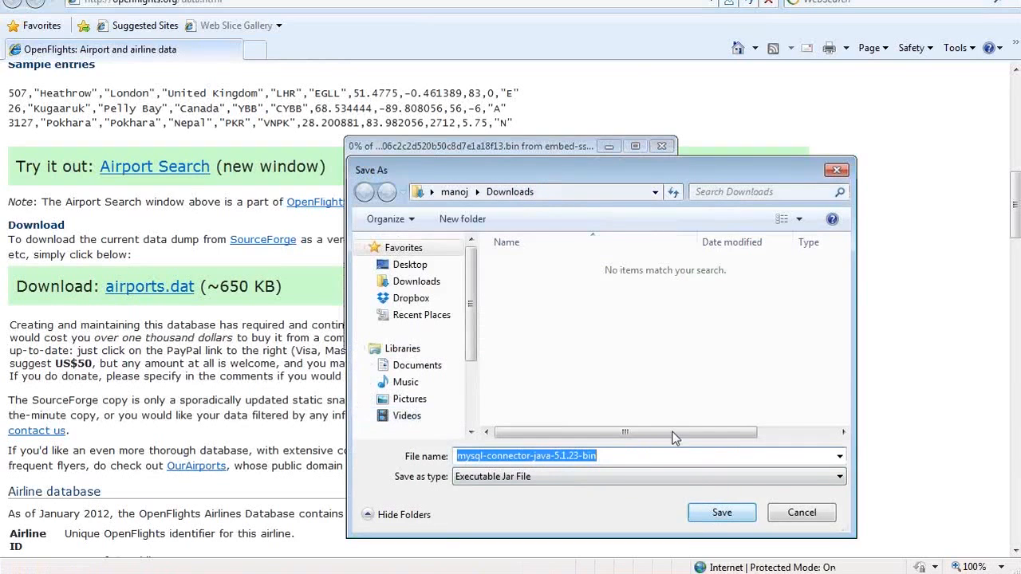
{"action": "left_click", "coordinate": [722, 512]}
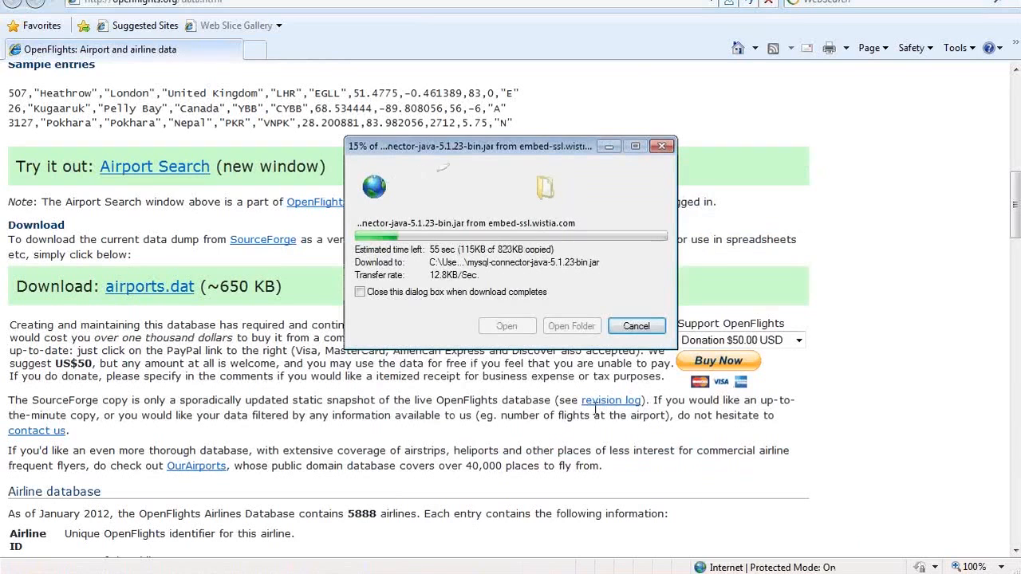
{"action": "left_click", "coordinate": [121, 573]}
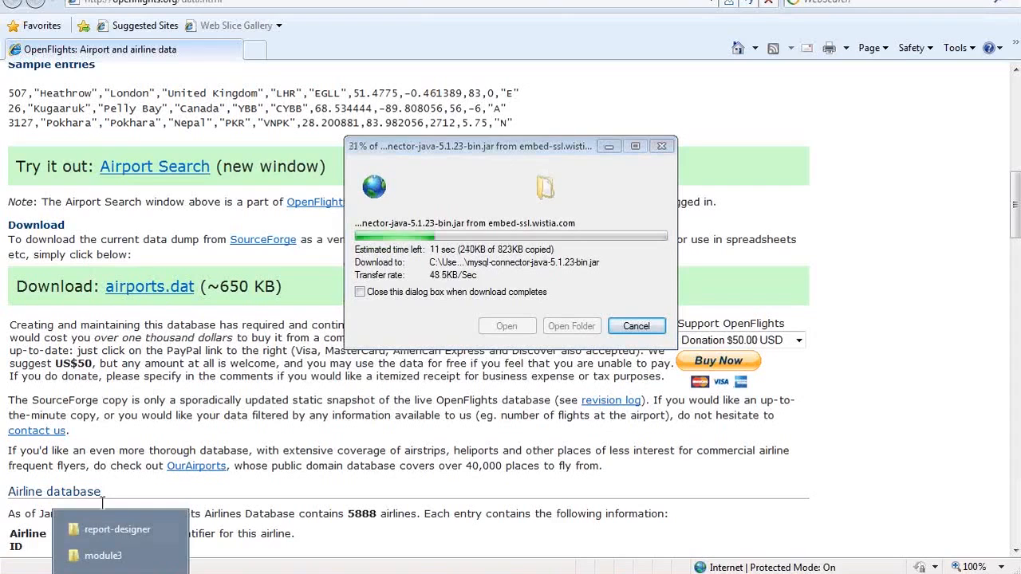
Step: Open report-designer's lib\jdbc folder of 14 driver jars, then return to the OpenFlights page
{"action": "left_click", "coordinate": [111, 530]}
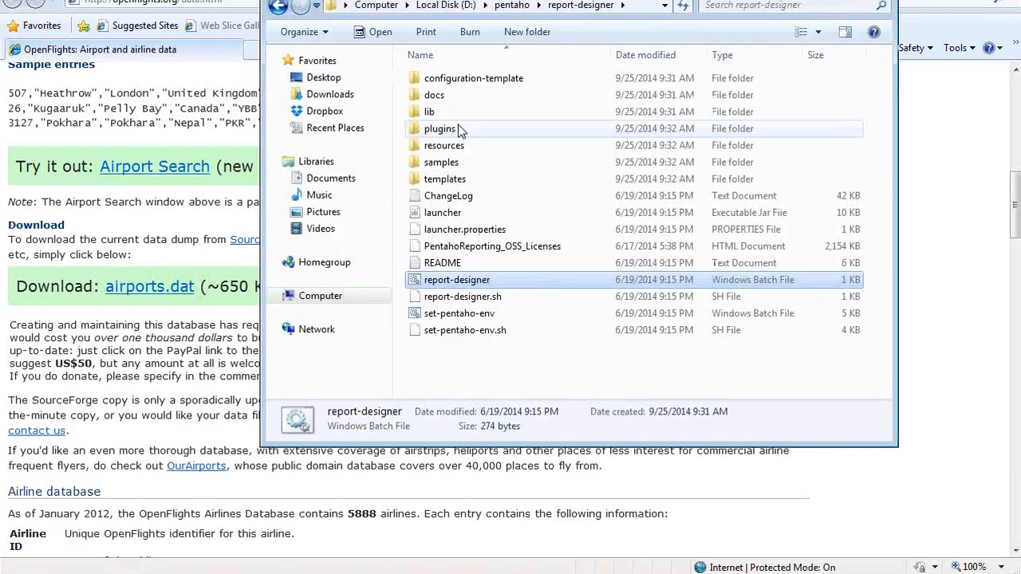
{"action": "double_click", "coordinate": [438, 112]}
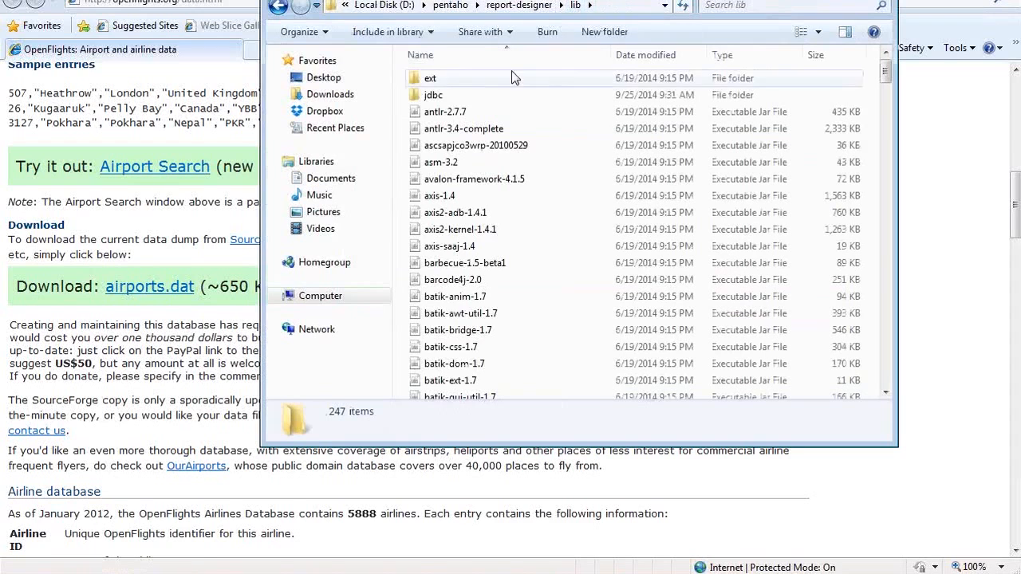
{"action": "double_click", "coordinate": [451, 96]}
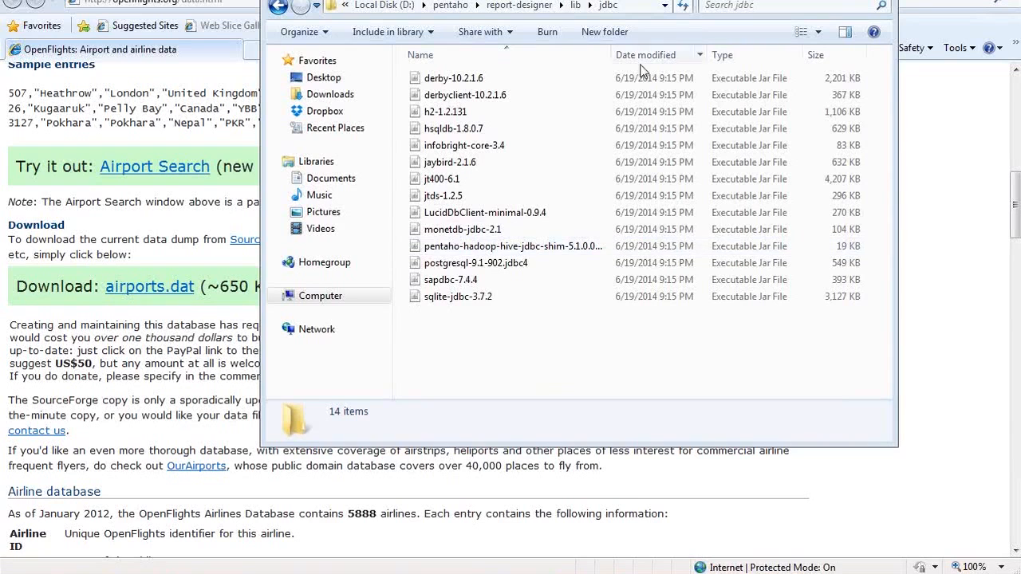
{"action": "left_click", "coordinate": [118, 211]}
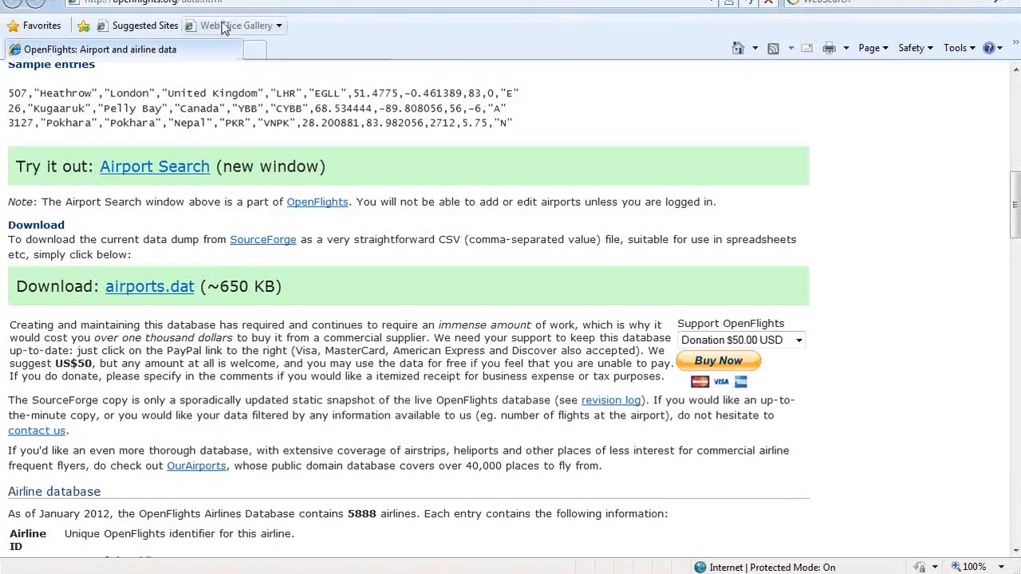
Step: Search apache.org for optiq and open the Optiq Incubation Status Page
{"action": "left_click", "coordinate": [306, 3]}
{"action": "type", "text": "g"}
{"action": "type", "text": "pache"}
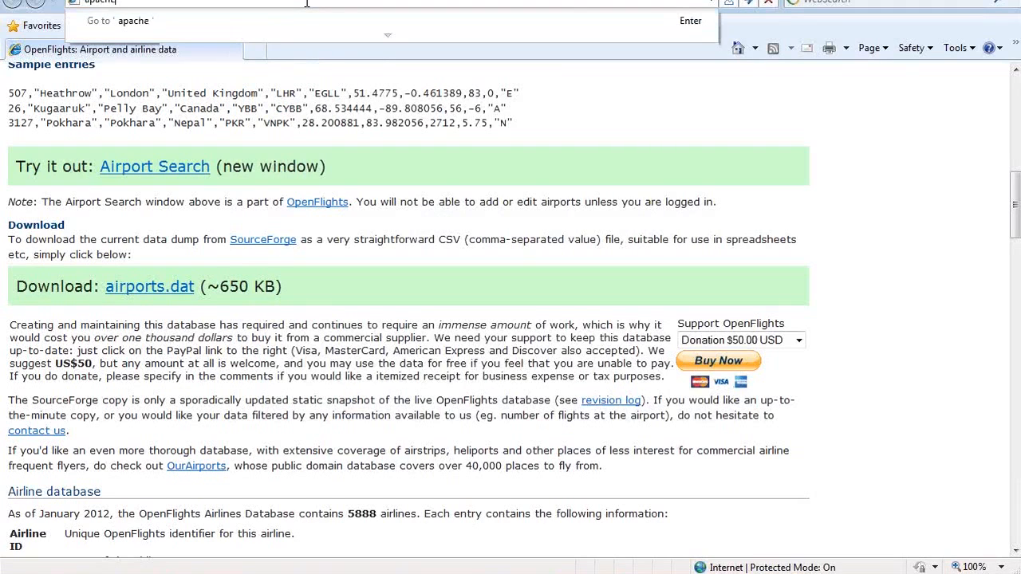
{"action": "type", "text": ".org"}
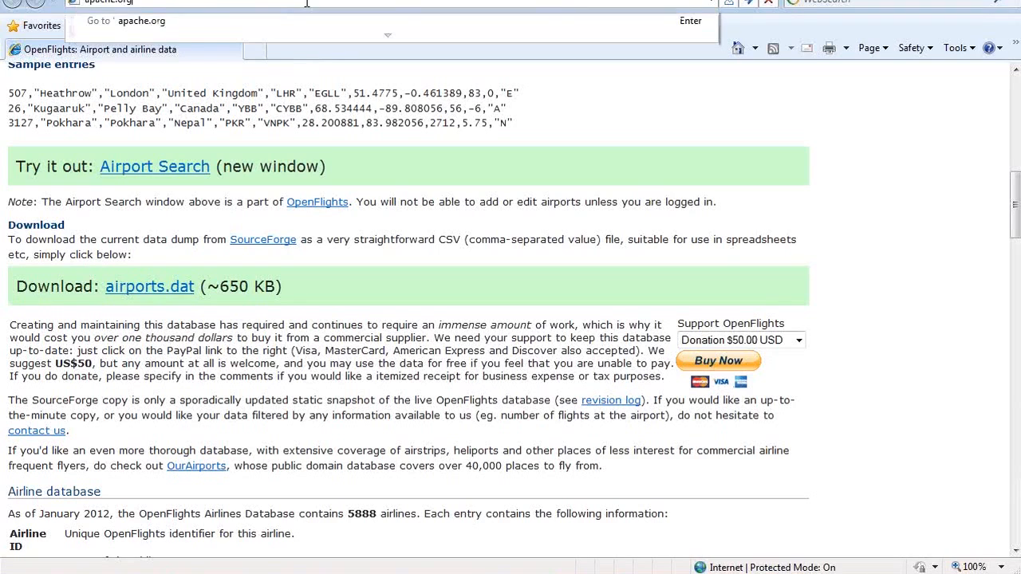
{"action": "key", "text": "Return"}
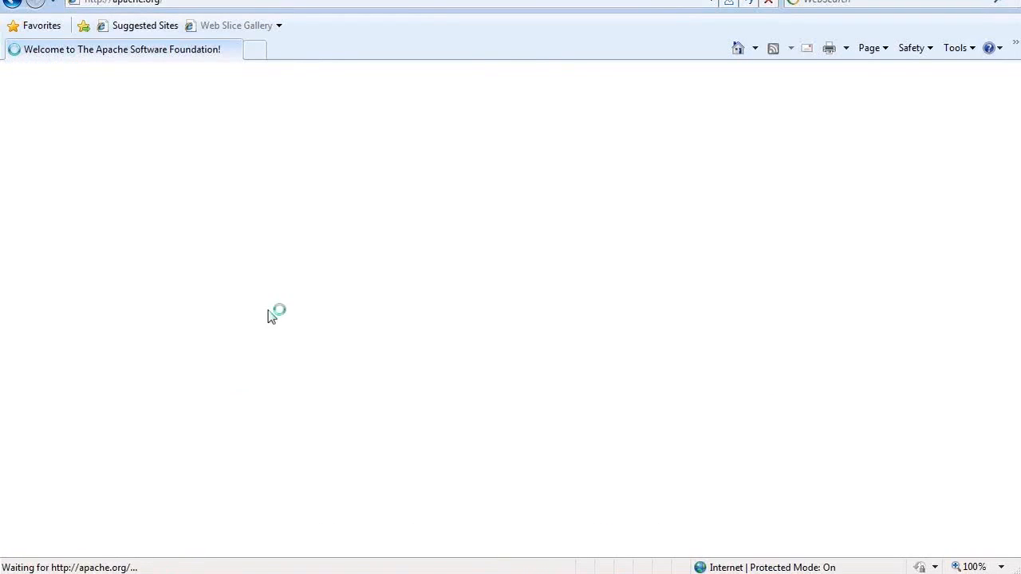
{"action": "left_click", "coordinate": [296, 234]}
{"action": "type", "text": "optiq"}
{"action": "key", "text": "Return"}
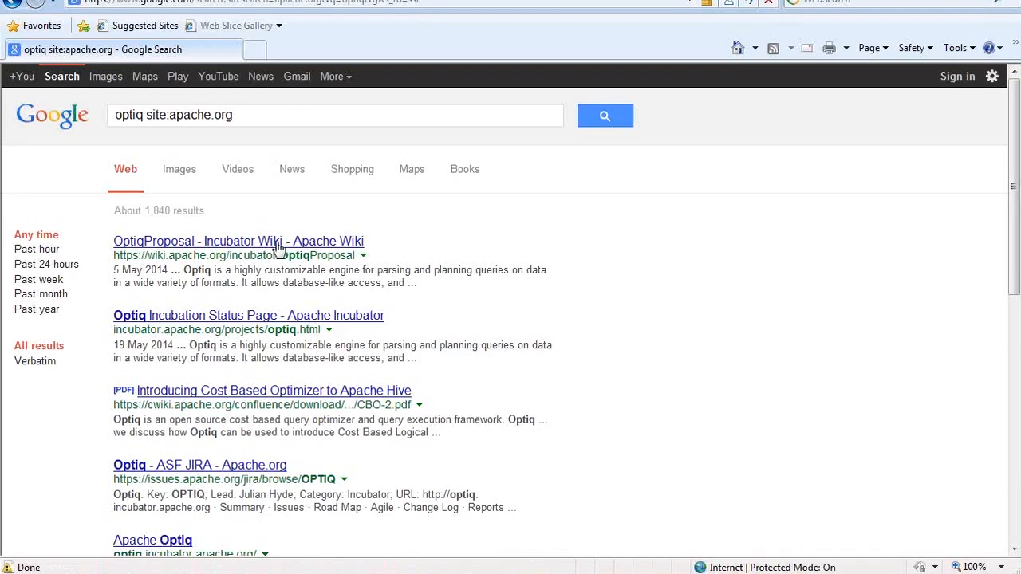
{"action": "left_click", "coordinate": [248, 318]}
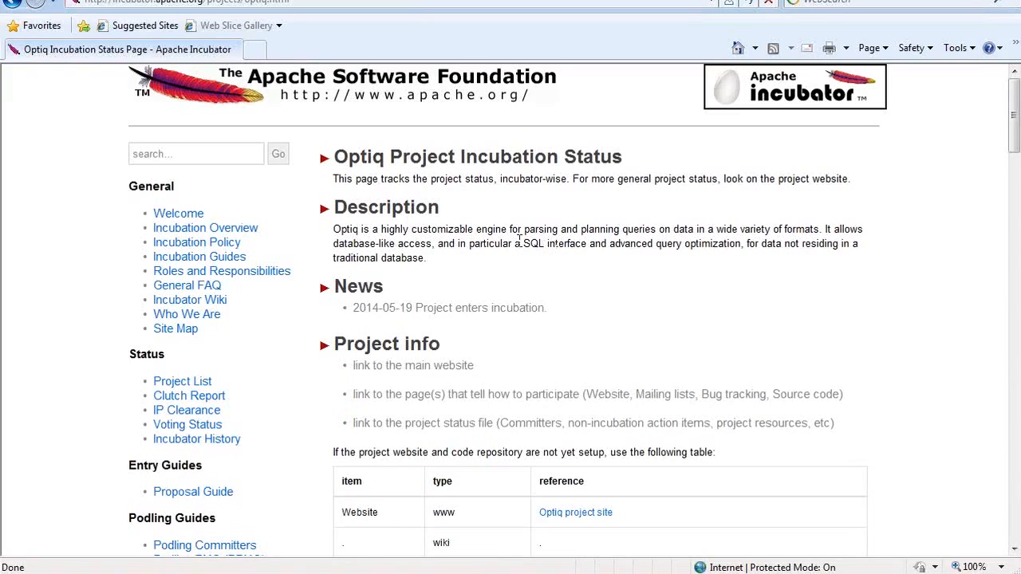
{"action": "left_click_drag", "start_coordinate": [523, 244], "coordinate": [589, 245]}
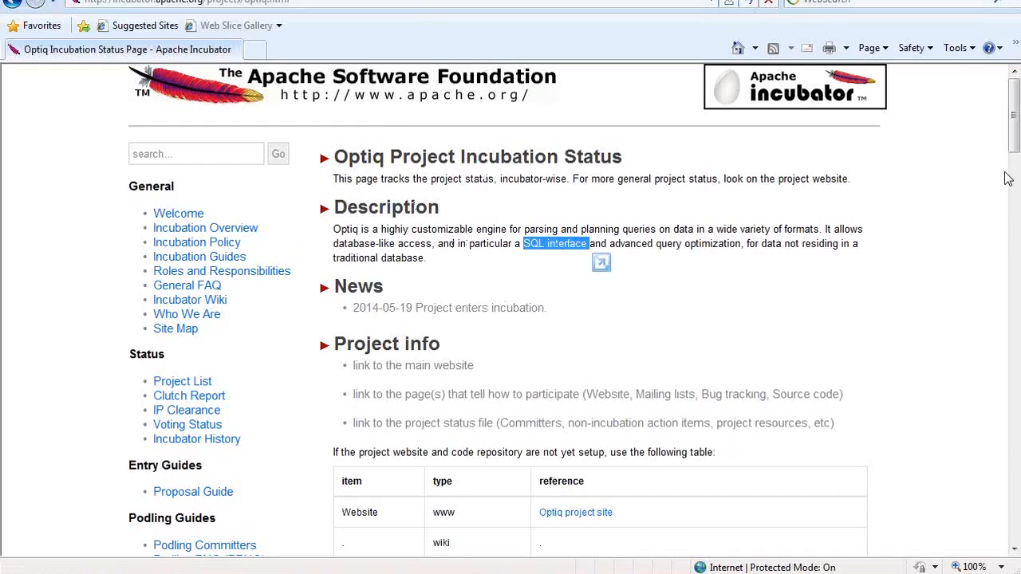
{"action": "left_click", "coordinate": [354, 190]}
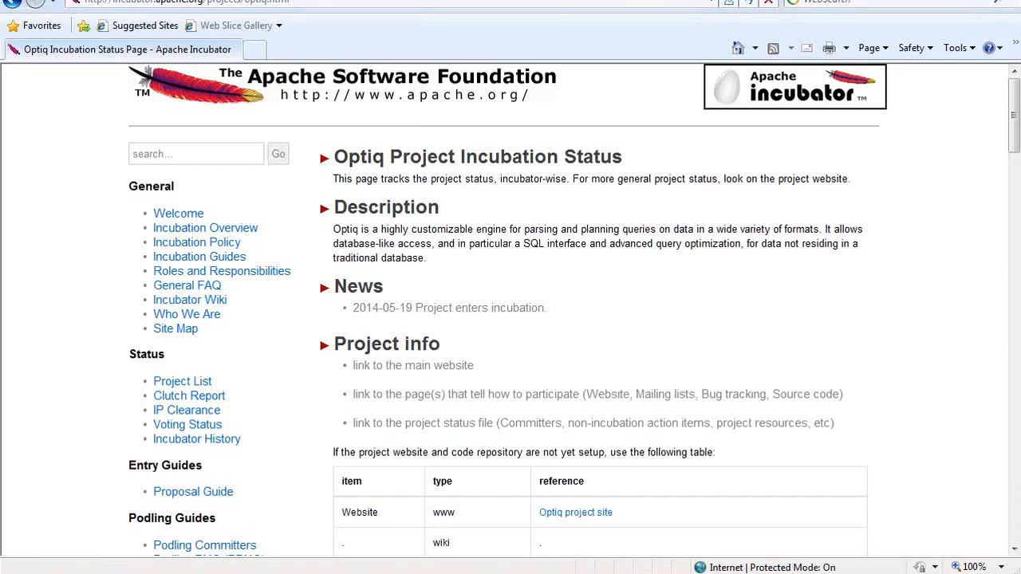
Step: Dismiss the MySQL driver error and open the Downloads folder holding the connector jar
{"action": "left_click", "coordinate": [615, 573]}
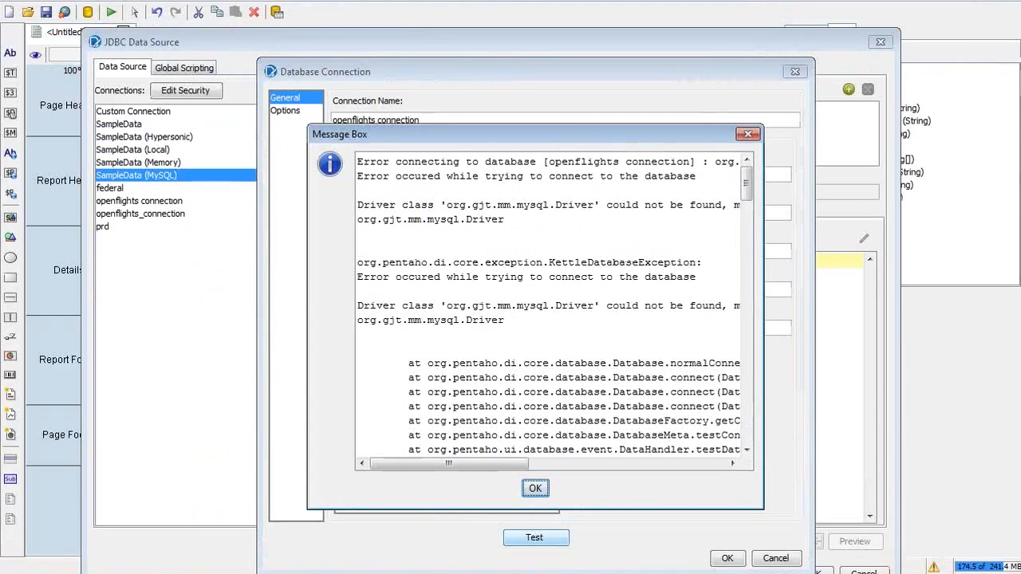
{"action": "left_click", "coordinate": [532, 486]}
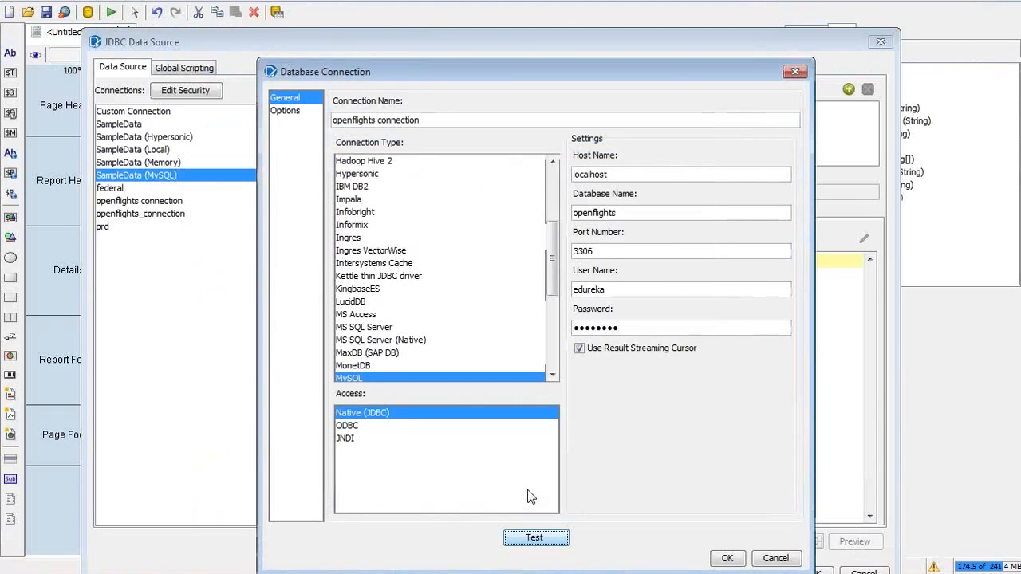
{"action": "left_click", "coordinate": [165, 573]}
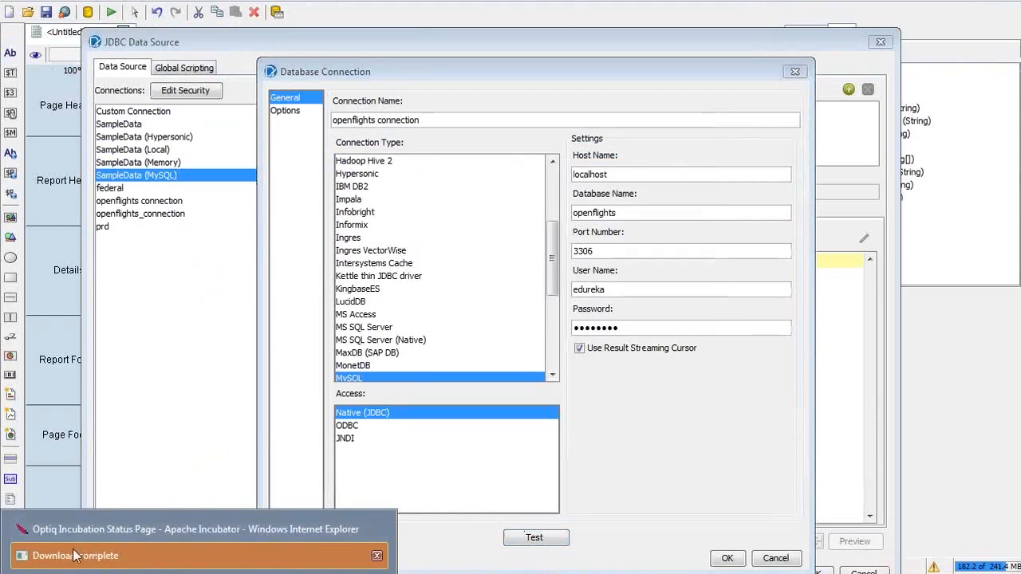
{"action": "left_click", "coordinate": [72, 552]}
{"action": "left_click", "coordinate": [570, 328]}
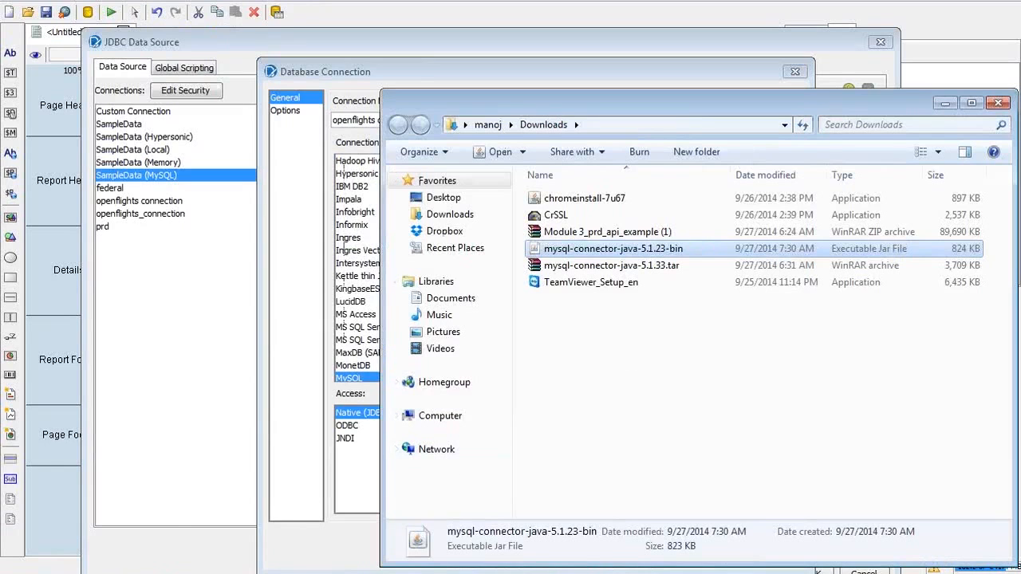
Step: Bring up the lib\jdbc folder window and select the report-designer part of its path
{"action": "left_click", "coordinate": [120, 573]}
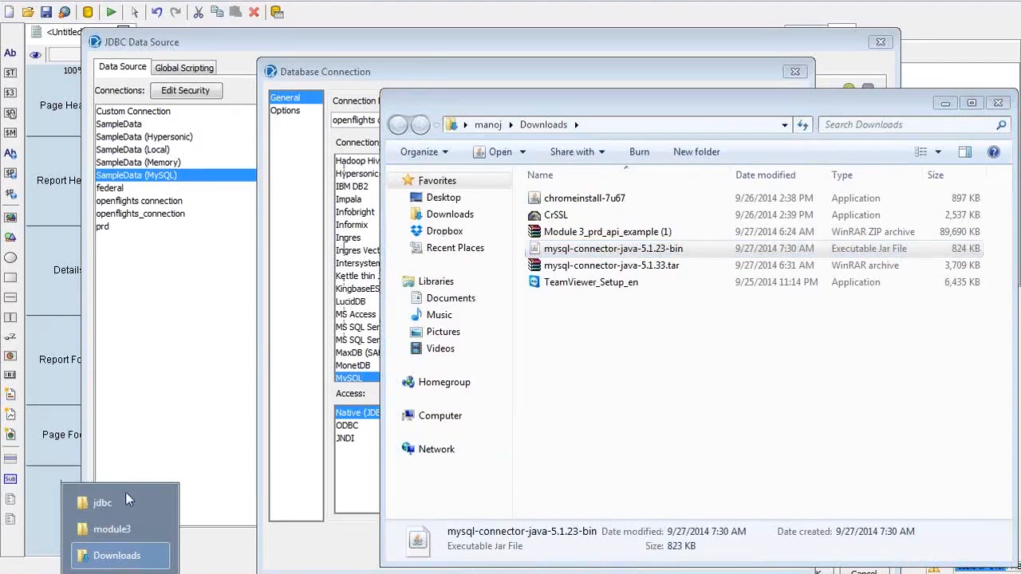
{"action": "left_click", "coordinate": [99, 505]}
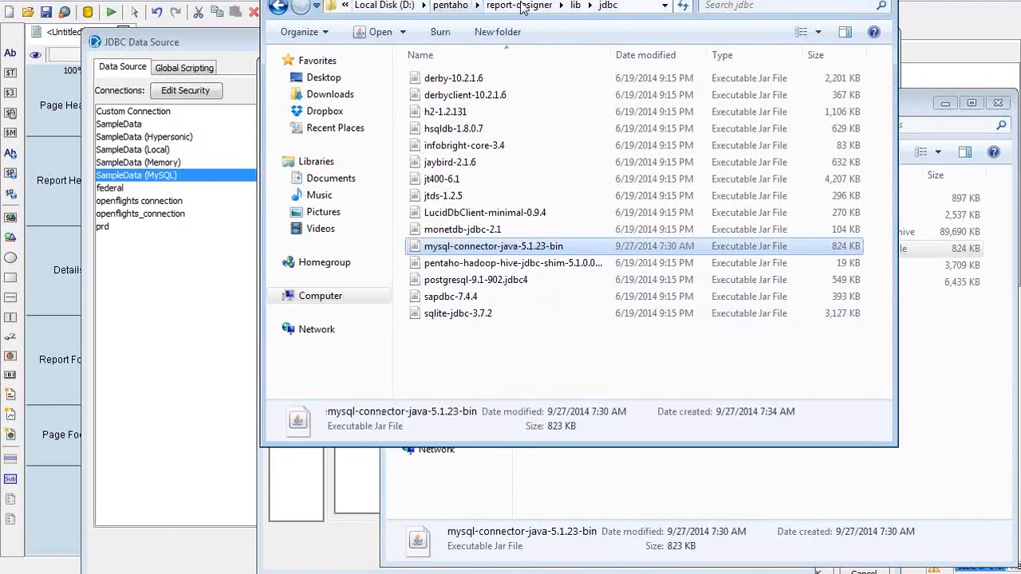
{"action": "left_click", "coordinate": [649, 6]}
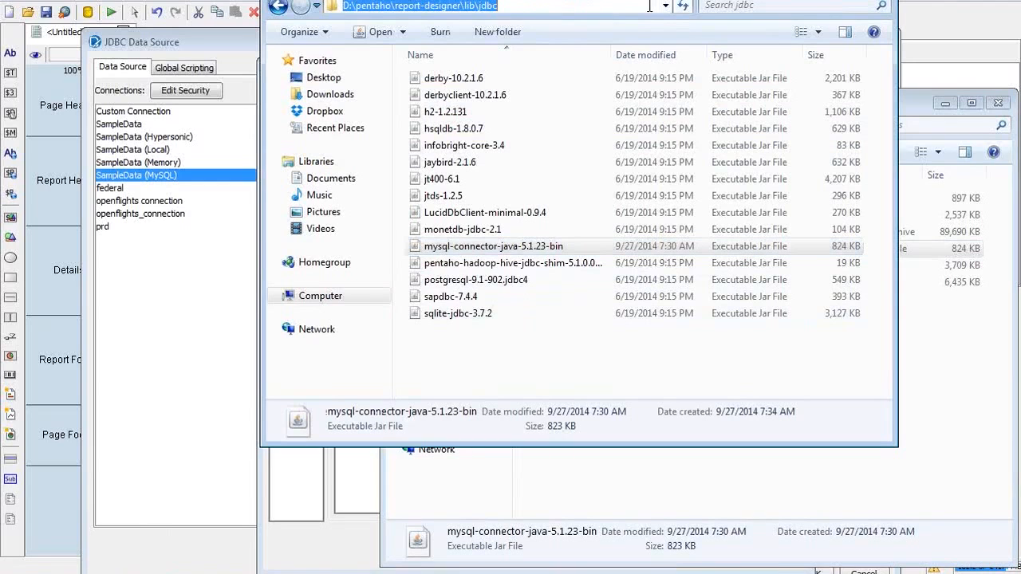
{"action": "key", "text": "End"}
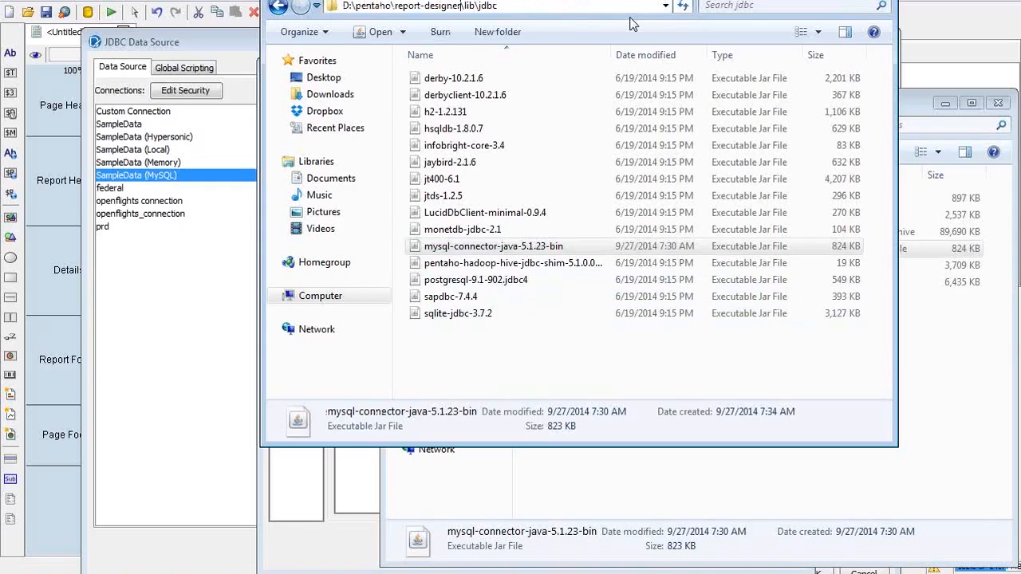
{"action": "key", "text": "shift+Home"}
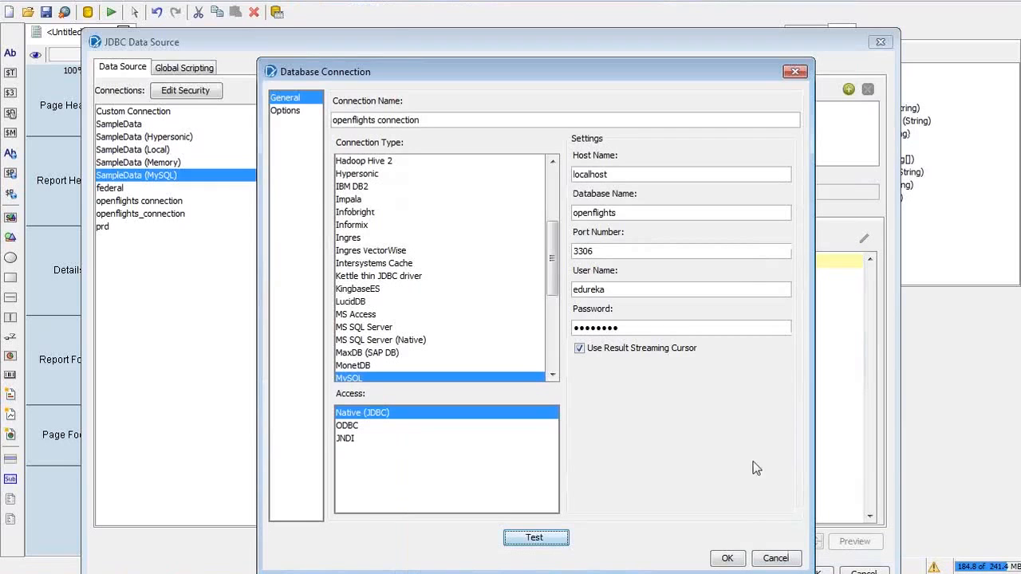
Step: Cancel the Database Connection and JDBC data source dialogs and close Pentaho Report Designer
{"action": "left_click", "coordinate": [775, 558]}
{"action": "left_click", "coordinate": [852, 571]}
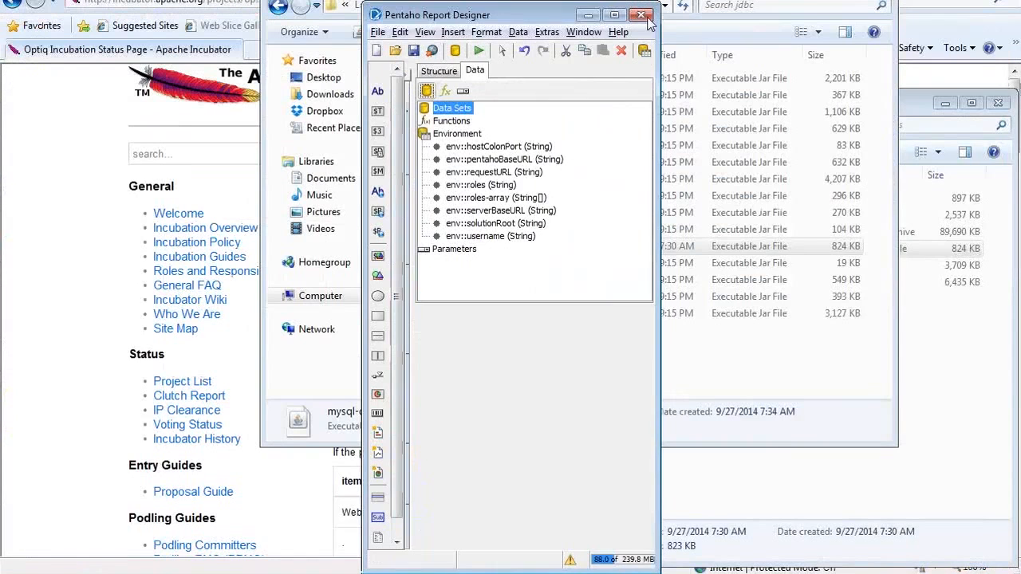
{"action": "left_click", "coordinate": [642, 15]}
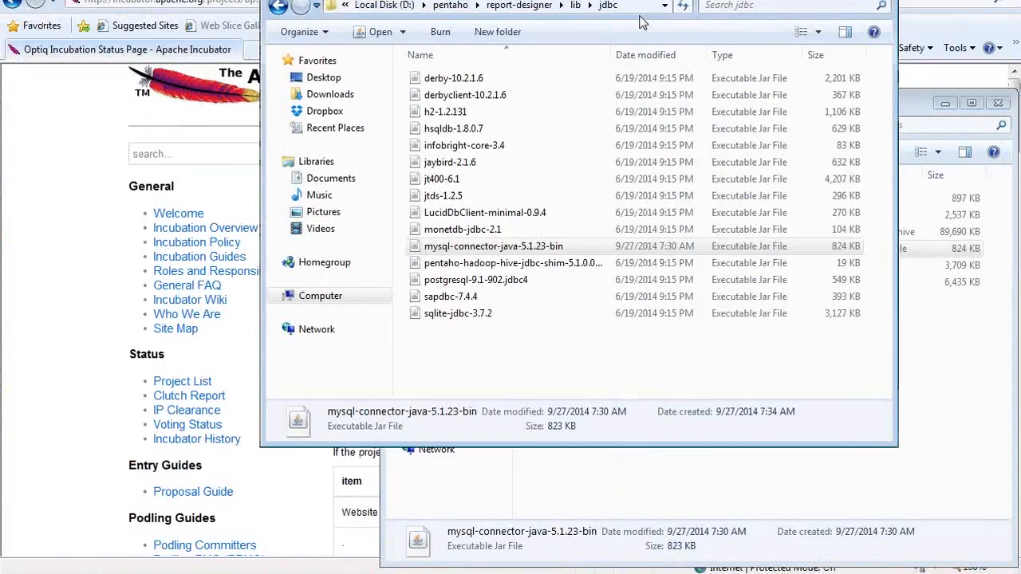
Step: Relaunch report-designer from the report-designer folder and dismiss the Welcome screen
{"action": "left_click", "coordinate": [500, 8]}
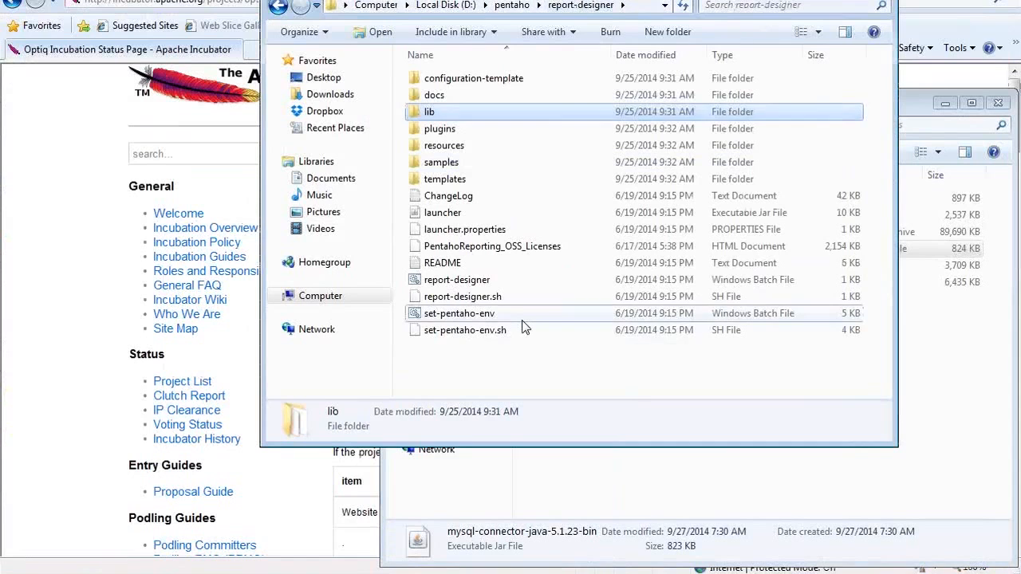
{"action": "left_click", "coordinate": [524, 318]}
{"action": "type", "text": "rep"}
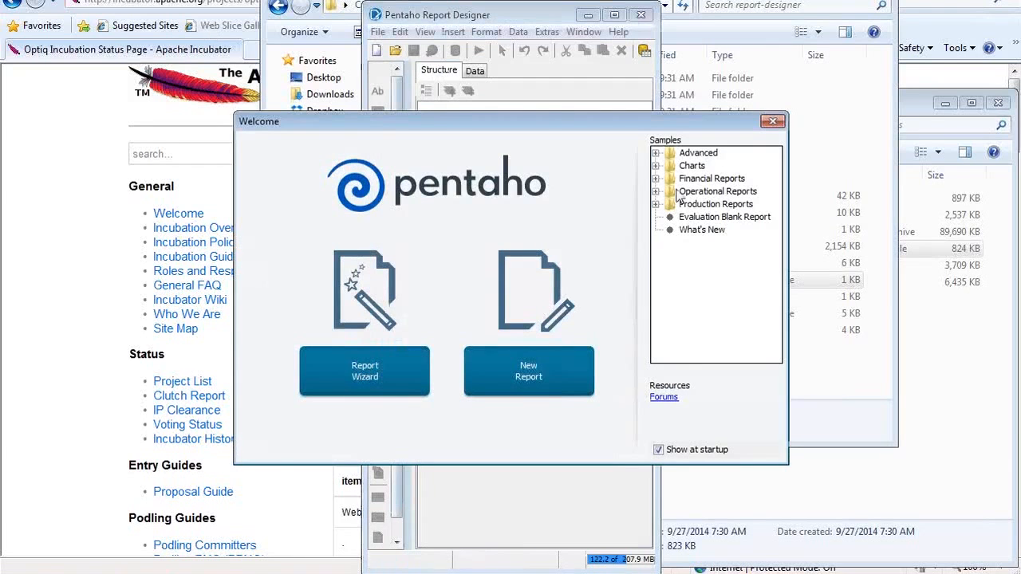
{"action": "left_click", "coordinate": [772, 121]}
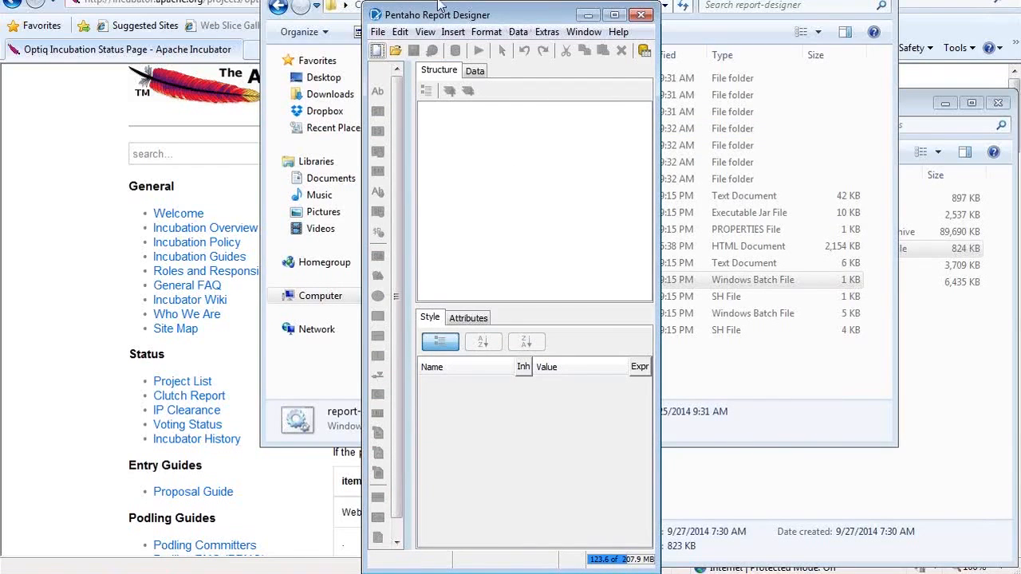
Step: Maximize Report Designer, add a JDBC data source from the Data tab, and add a new connection
{"action": "double_click", "coordinate": [444, 8]}
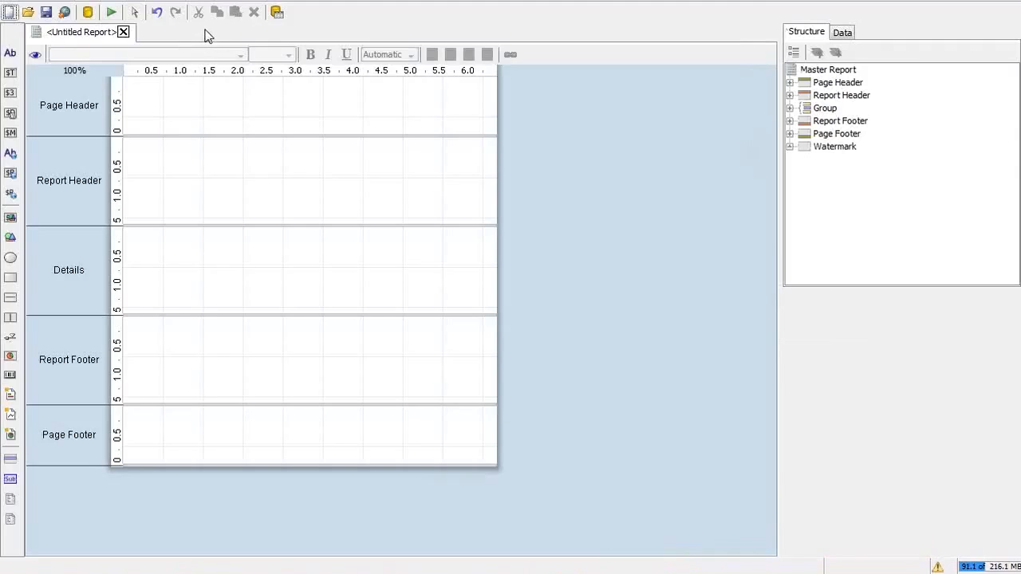
{"action": "left_click", "coordinate": [842, 32]}
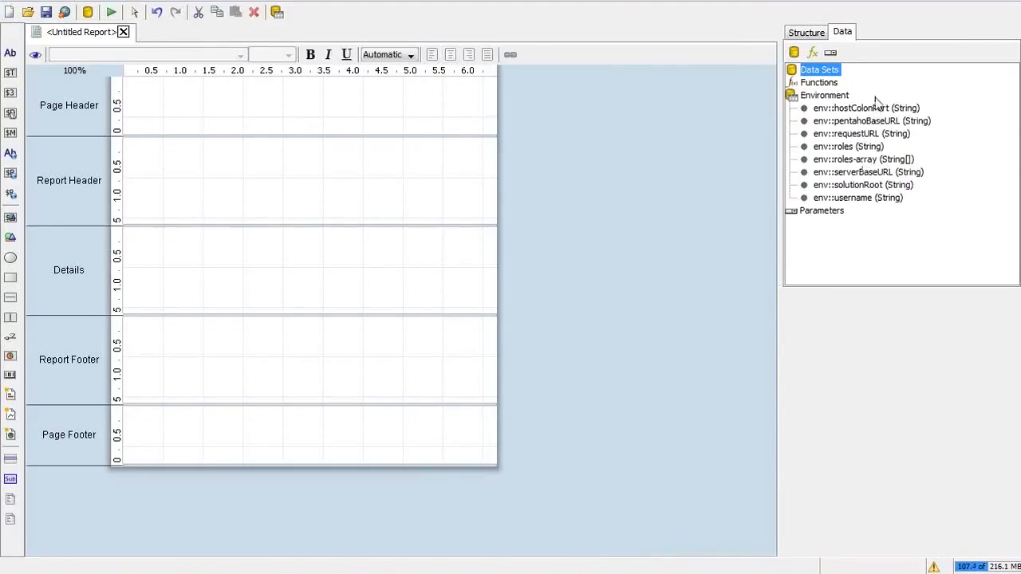
{"action": "left_click", "coordinate": [794, 51]}
{"action": "left_click", "coordinate": [845, 104]}
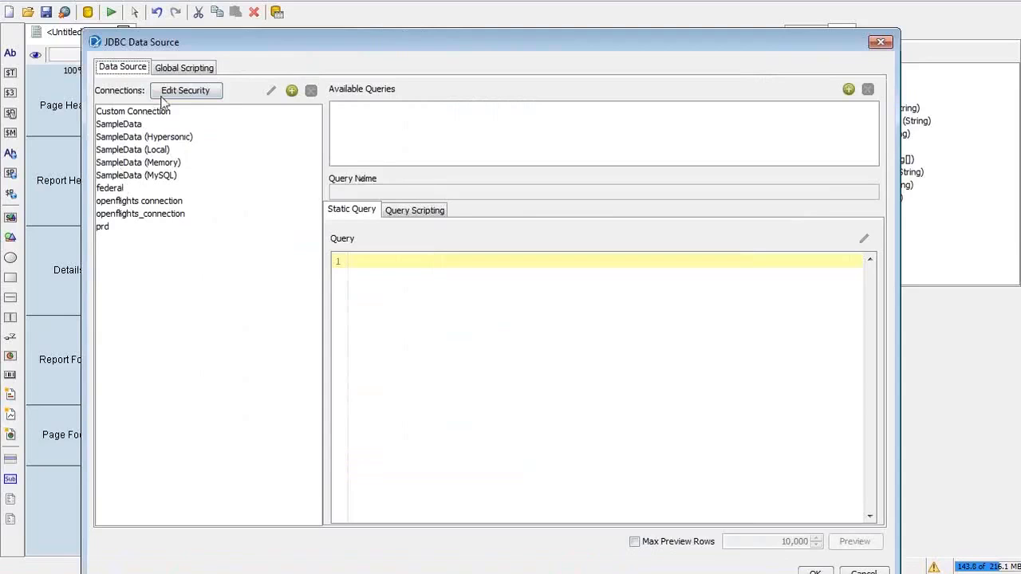
{"action": "left_click", "coordinate": [294, 93]}
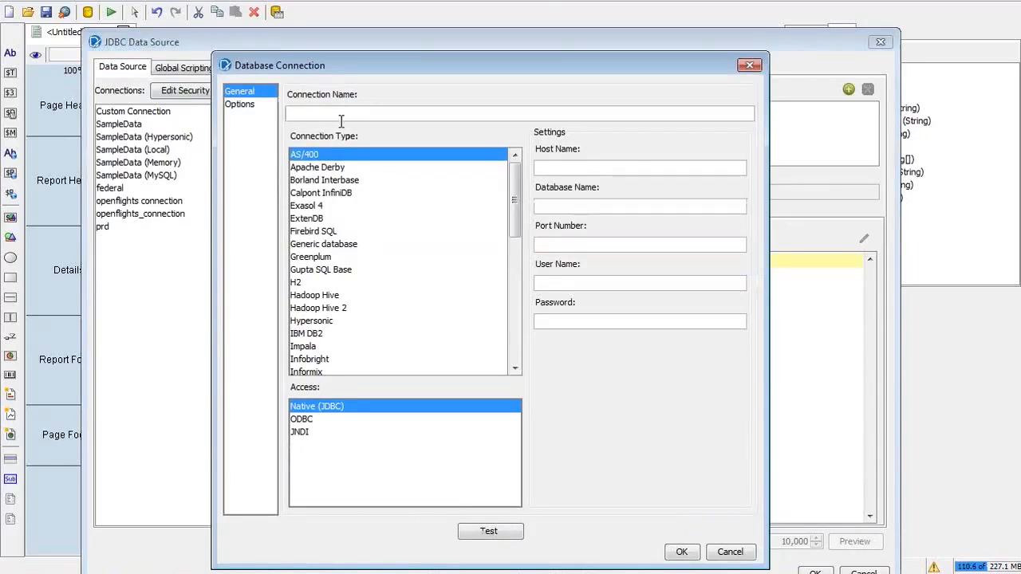
Step: Name the connection 'openflights connection' with host localhost, database openflights and port 3306
{"action": "type", "text": "open"}
{"action": "type", "text": "fl"}
{"action": "type", "text": "ights"}
{"action": "type", "text": " connection"}
{"action": "type", "text": "l"}
{"action": "type", "text": "ocalhost"}
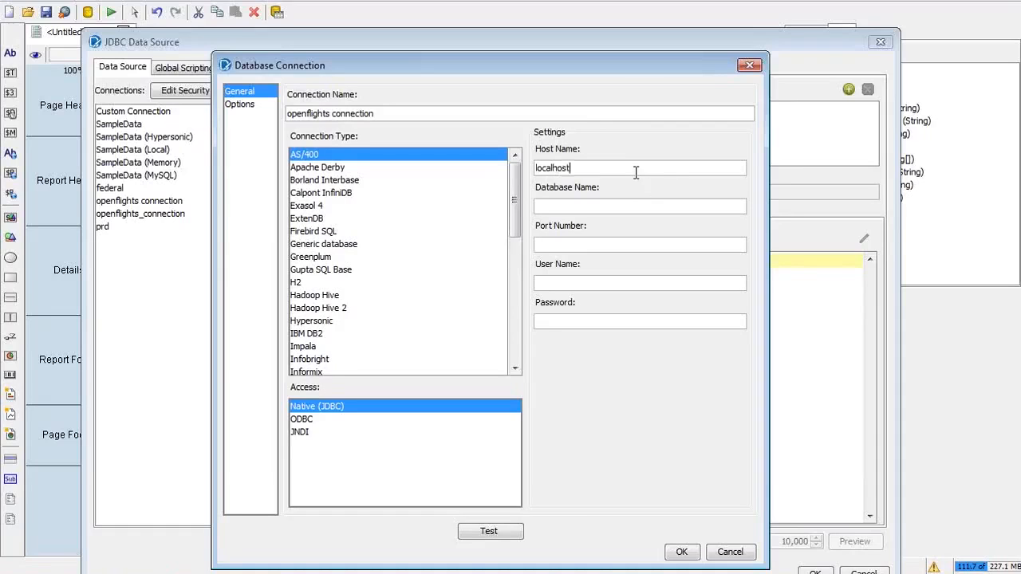
{"action": "key", "text": "Tab"}
{"action": "type", "text": "edureka"}
{"action": "key", "text": "Tab"}
{"action": "type", "text": "edureka"}
{"action": "key", "text": "Tab"}
{"action": "left_click", "coordinate": [588, 207]}
{"action": "left_click_drag", "start_coordinate": [588, 207], "coordinate": [509, 210]}
{"action": "key", "text": "BackSpace"}
{"action": "type", "text": "openflights:"}
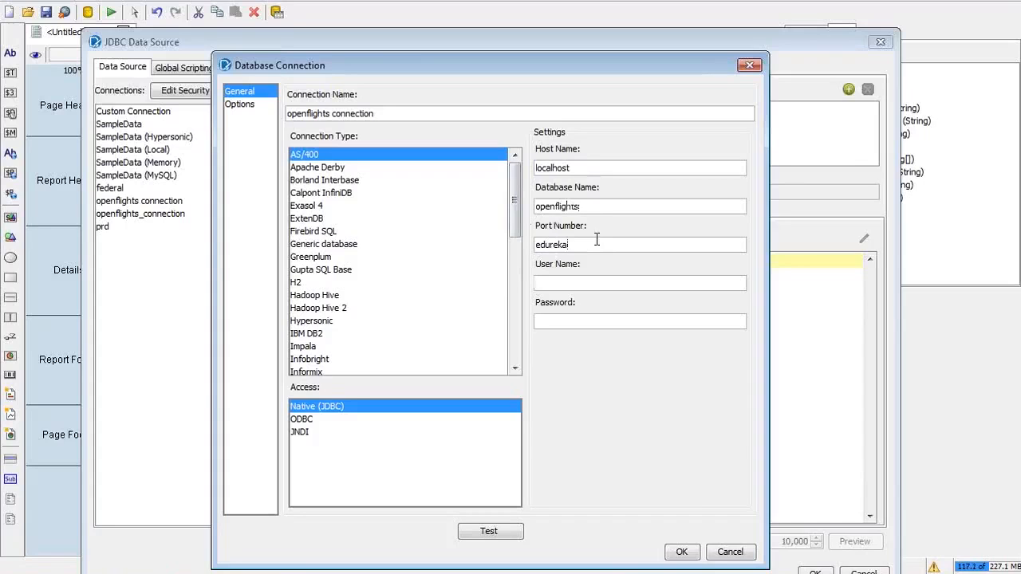
{"action": "left_click", "coordinate": [597, 240]}
{"action": "key", "text": "BackSpace"}
{"action": "key", "text": "BackSpace"}
{"action": "key", "text": "BackSpace"}
{"action": "key", "text": "BackSpace"}
{"action": "key", "text": "BackSpace"}
{"action": "key", "text": "BackSpace"}
{"action": "key", "text": "BackSpace"}
{"action": "type", "text": "3306"}
Step: Choose MySQL as the connection type, enter the login user name and password, and test it
{"action": "left_click", "coordinate": [513, 354]}
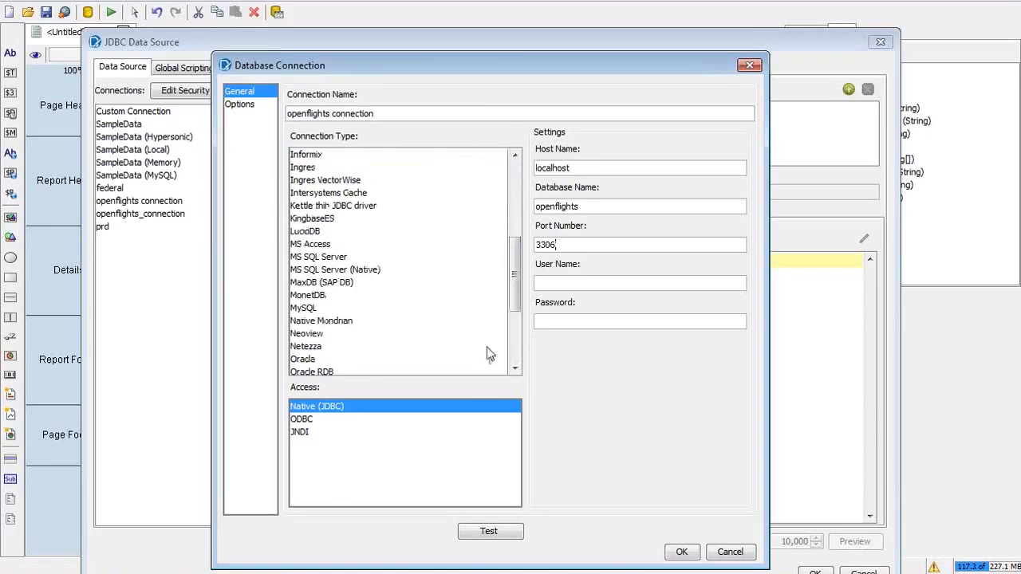
{"action": "left_click", "coordinate": [312, 308]}
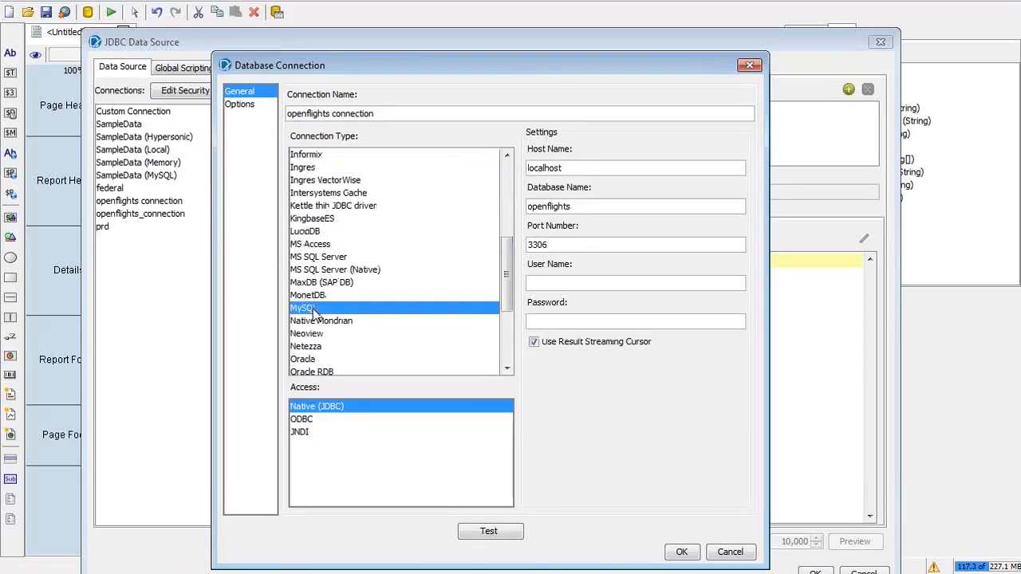
{"action": "left_click", "coordinate": [560, 246]}
{"action": "left_click", "coordinate": [545, 285]}
{"action": "type", "text": "edureka"}
{"action": "key", "text": "Tab"}
{"action": "type", "text": "edureka"}
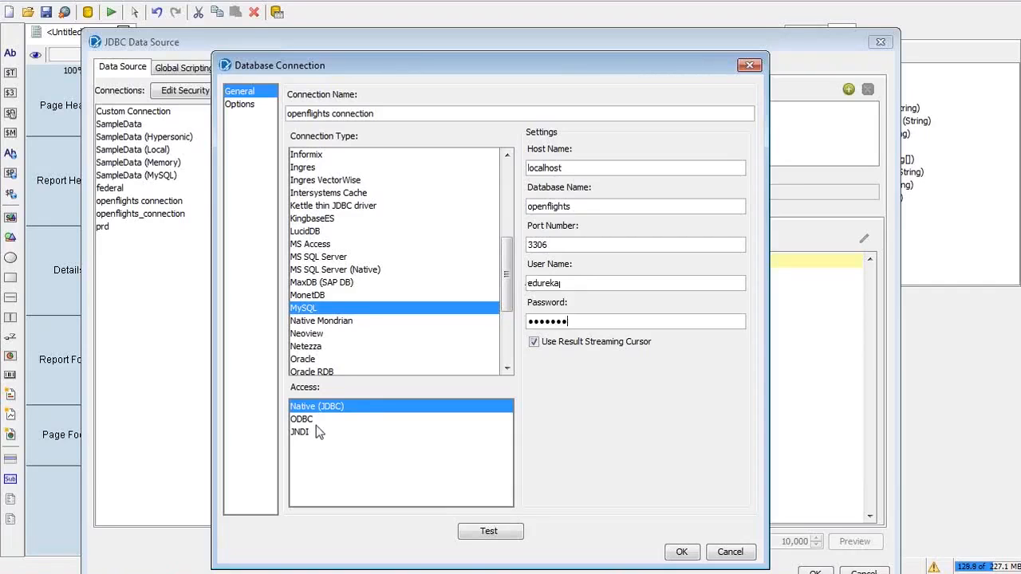
{"action": "left_click", "coordinate": [492, 532]}
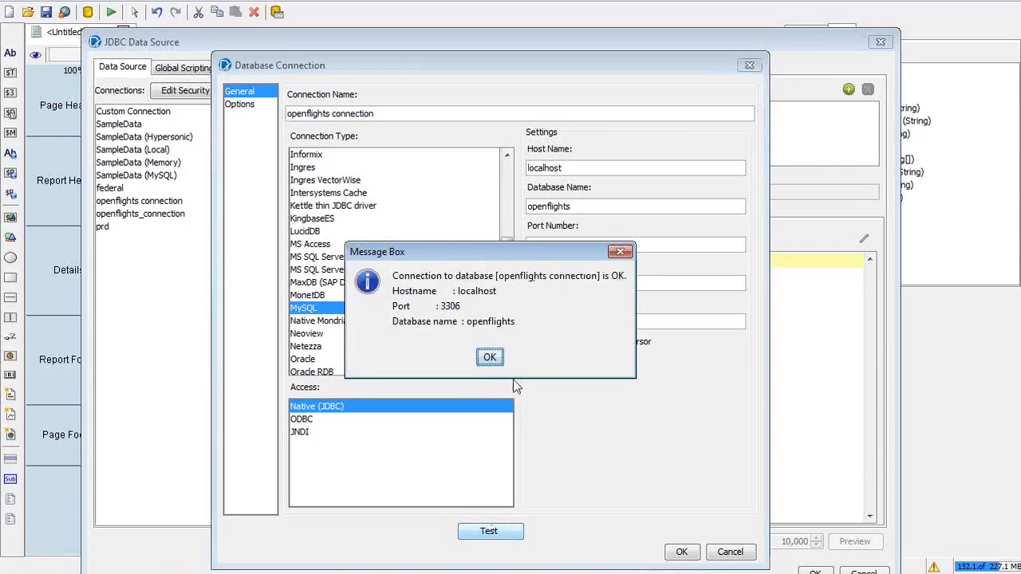
{"action": "left_click", "coordinate": [491, 359]}
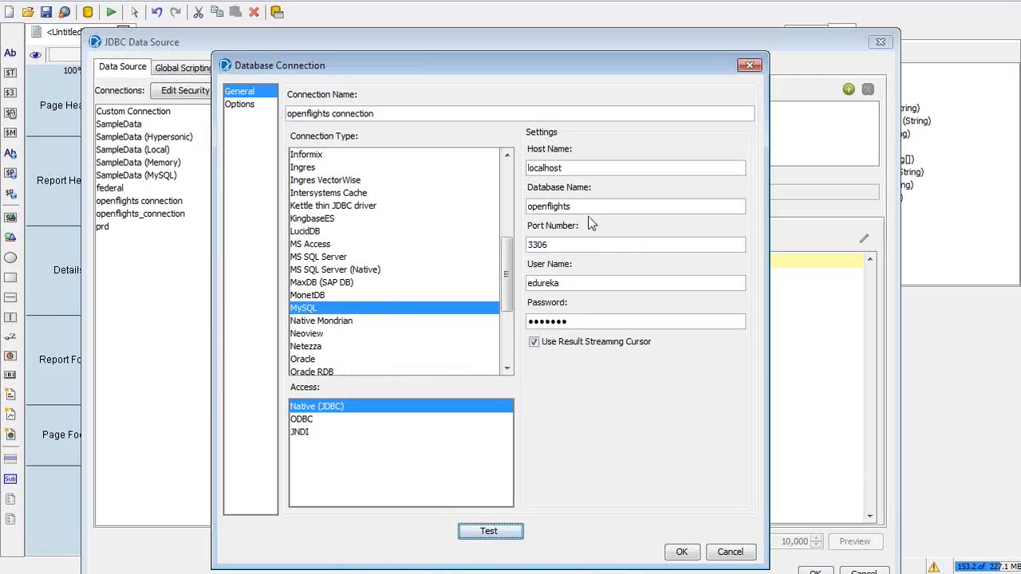
{"action": "key", "text": "BackSpace"}
{"action": "left_click", "coordinate": [510, 538]}
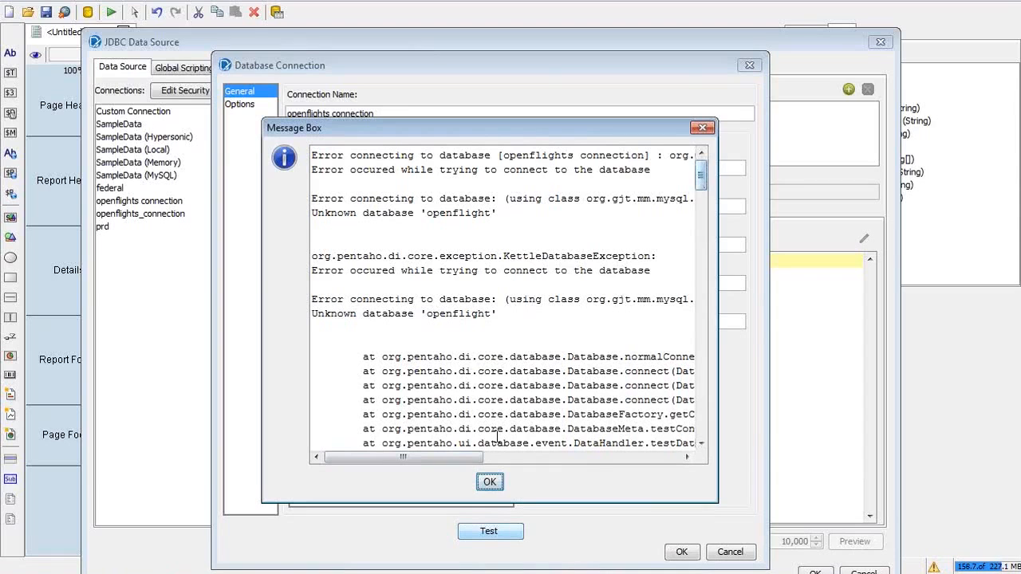
{"action": "mouse_move", "coordinate": [704, 171]}
{"action": "left_mouse_down"}
{"action": "mouse_move", "coordinate": [687, 383]}
{"action": "mouse_move", "coordinate": [405, 460]}
{"action": "left_mouse_up"}
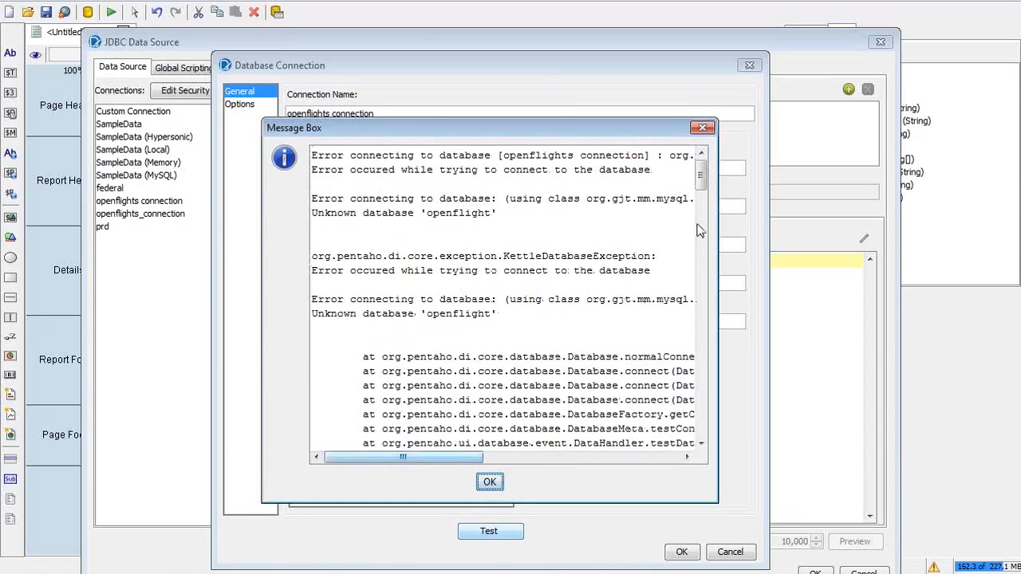
{"action": "left_click", "coordinate": [489, 482]}
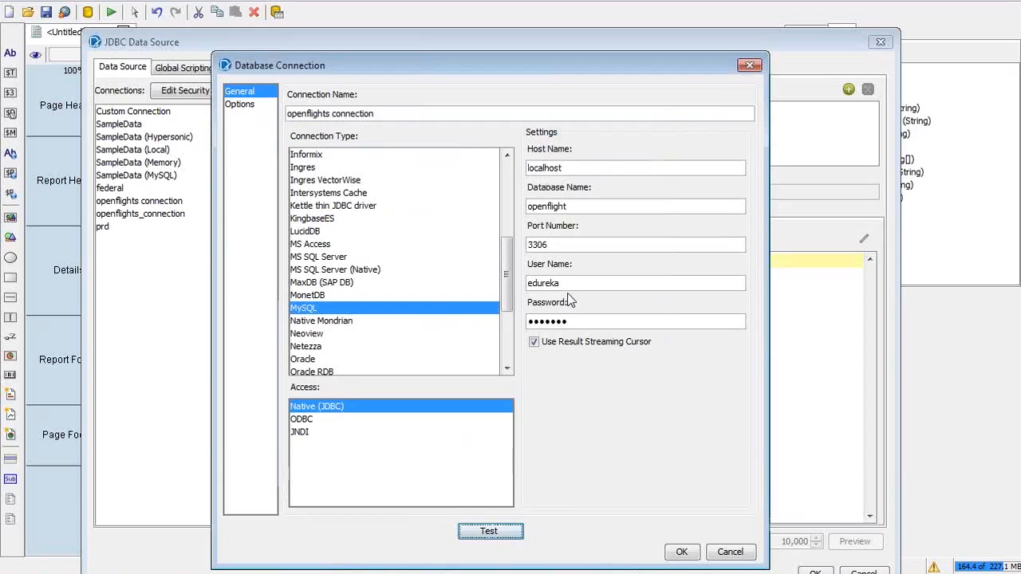
{"action": "left_click", "coordinate": [485, 532]}
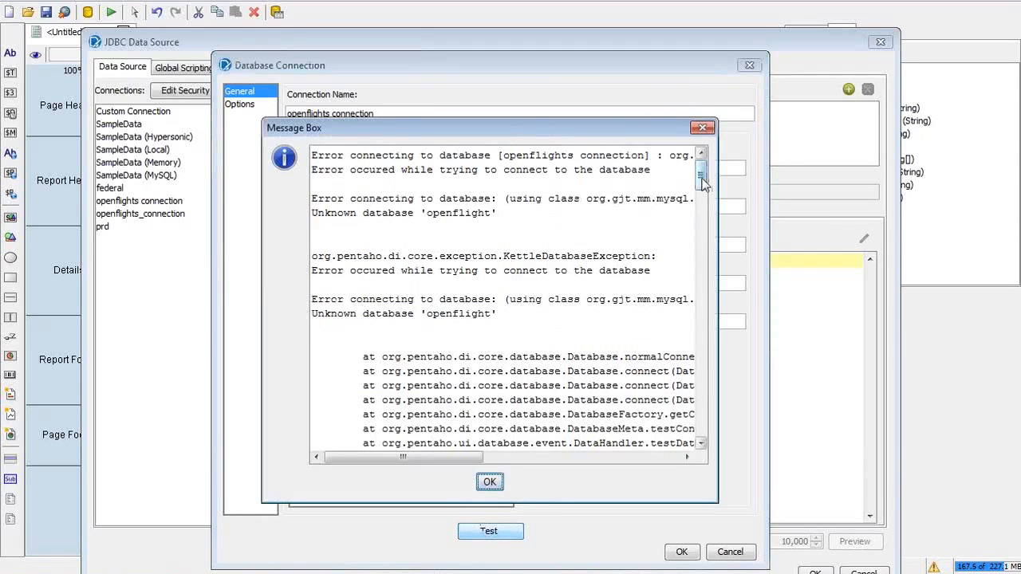
{"action": "scroll", "coordinate": [704, 184], "scroll_direction": "down", "scroll_amount": 1}
{"action": "left_click_drag", "start_coordinate": [703, 183], "coordinate": [704, 191]}
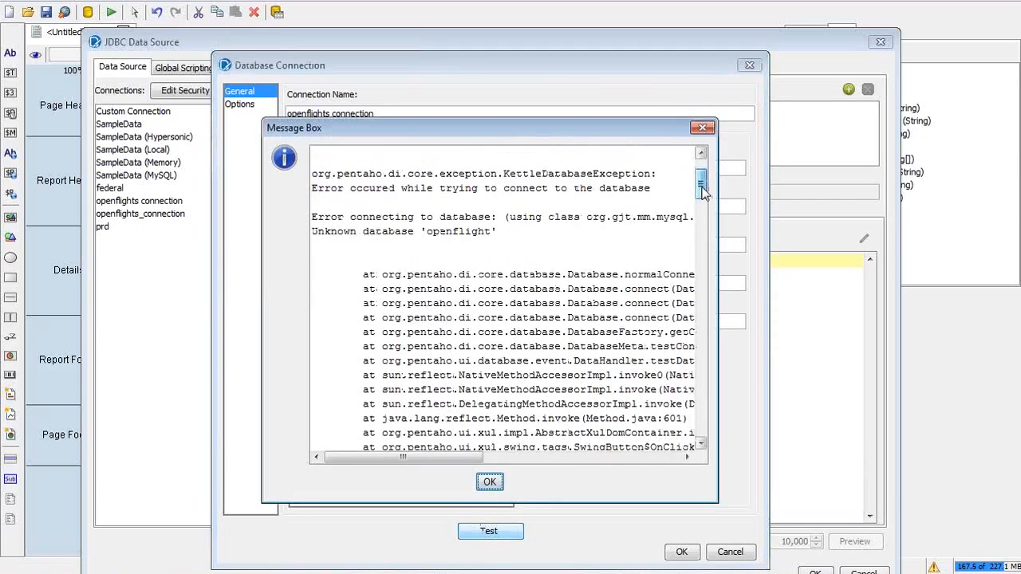
{"action": "double_click", "coordinate": [459, 231]}
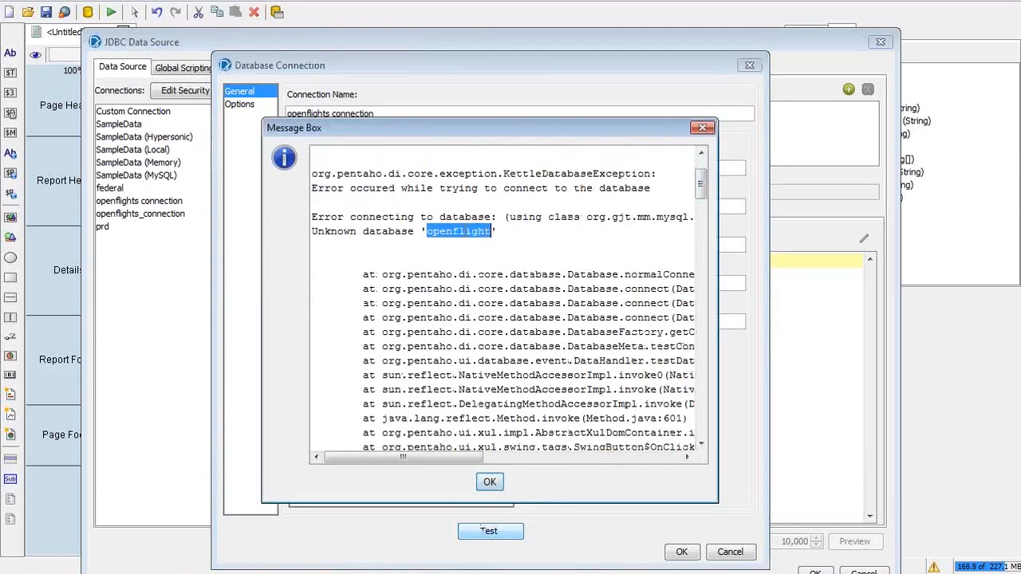
{"action": "key", "text": "Return"}
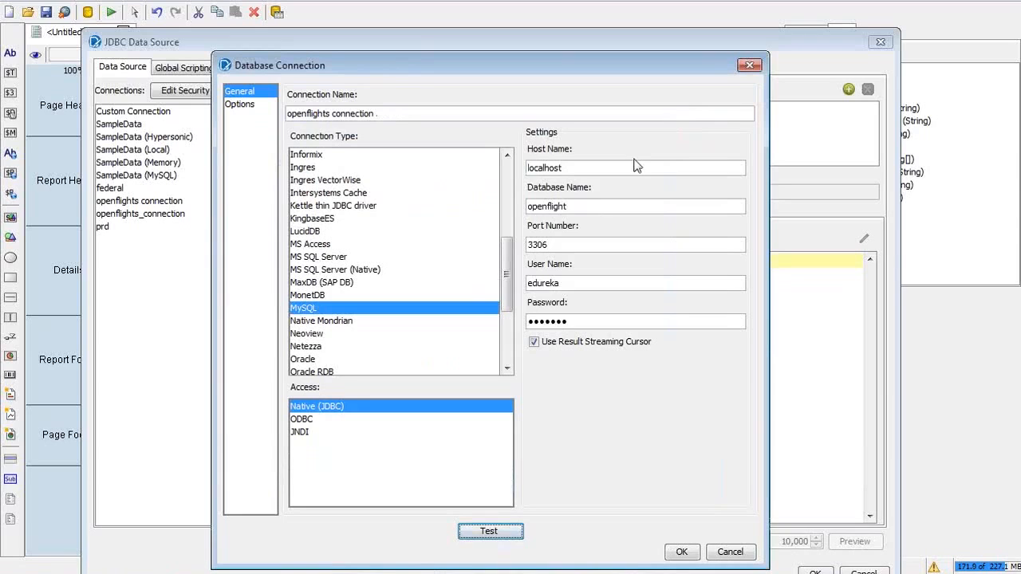
{"action": "left_click", "coordinate": [598, 206]}
{"action": "type", "text": "s"}
Step: Save the openflights connection and switch over to the training slides in Adobe Reader
{"action": "left_click", "coordinate": [683, 552]}
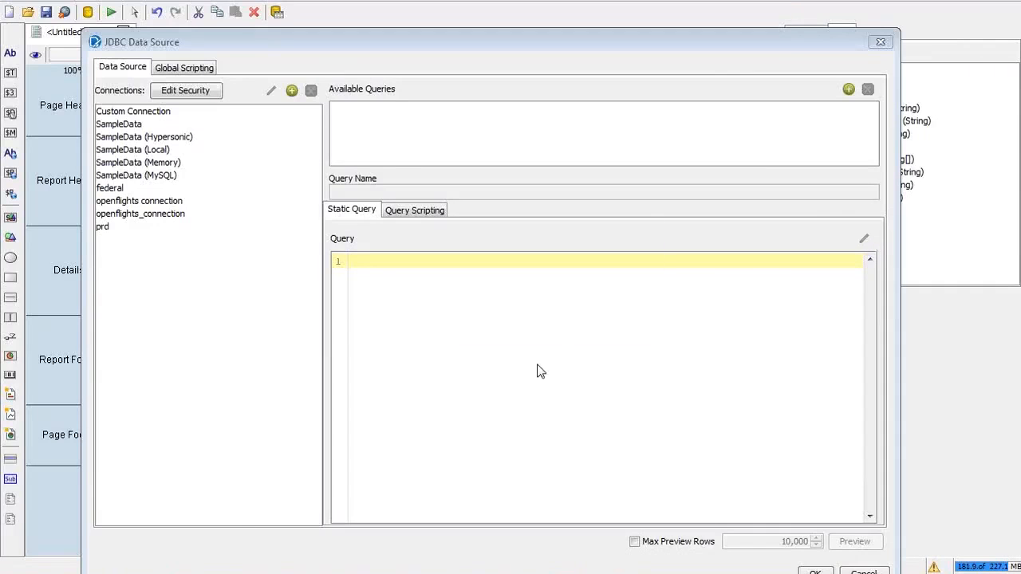
{"action": "key", "text": "alt+Tab"}
{"action": "key", "text": "alt+Tab"}
{"action": "key", "text": "alt+Tab"}
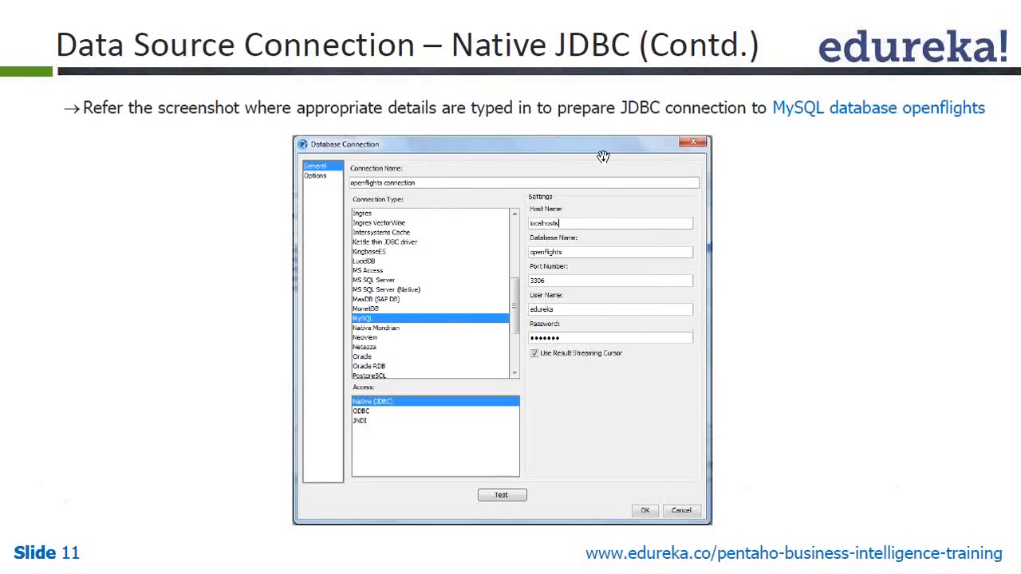
Step: Step through the connection-test and JNDI slides, back up one slide, then return to Pentaho
{"action": "left_click", "coordinate": [892, 115]}
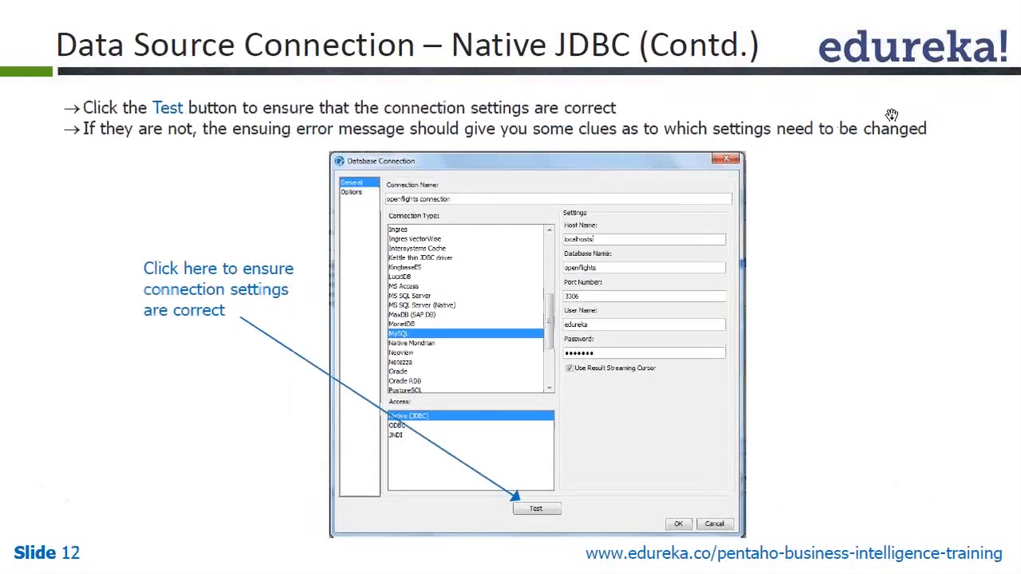
{"action": "left_click", "coordinate": [719, 229]}
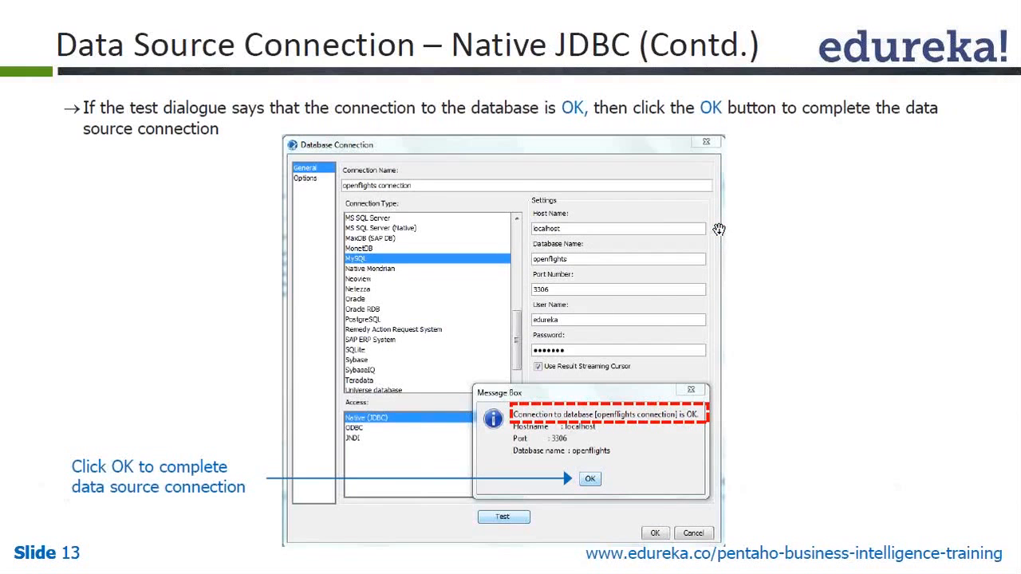
{"action": "left_click", "coordinate": [579, 407]}
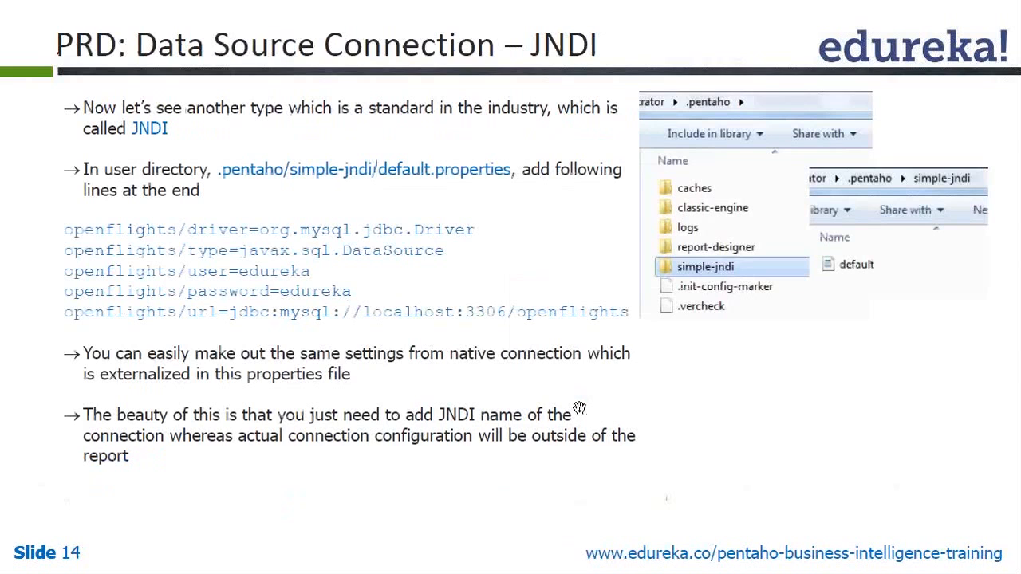
{"action": "key", "text": "Left"}
{"action": "key", "text": "alt+Tab"}
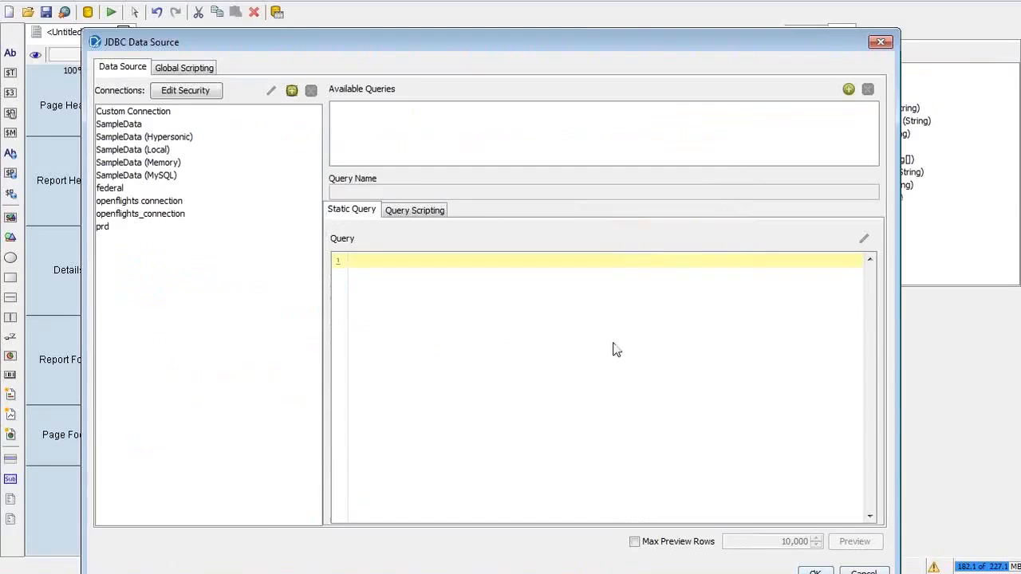
Step: Delete the duplicate 'openflights connection' entry, leaving openflights_connection selected beside federal and prd
{"action": "left_click", "coordinate": [128, 202]}
{"action": "left_click", "coordinate": [189, 215]}
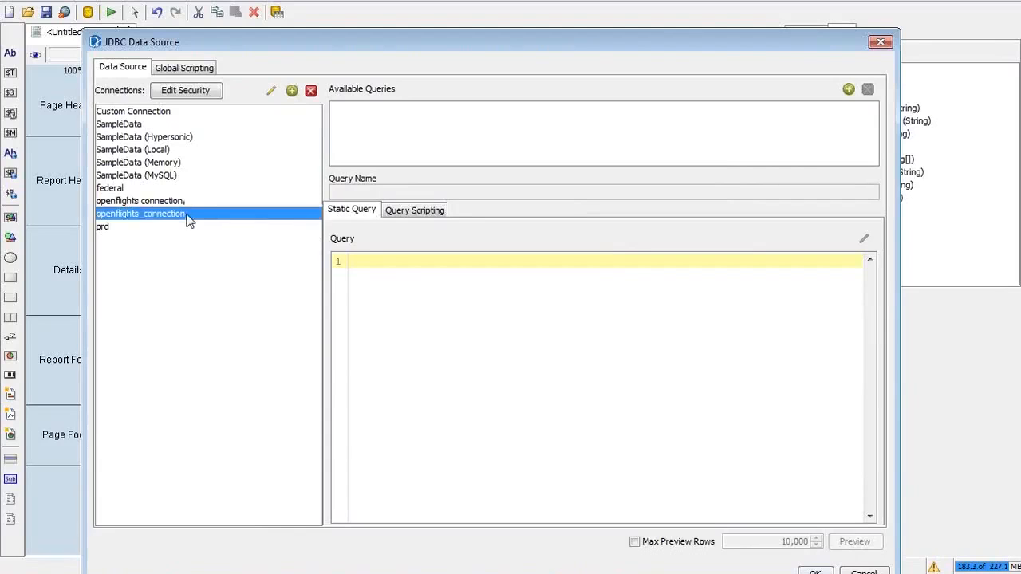
{"action": "left_click", "coordinate": [181, 201]}
{"action": "left_click", "coordinate": [181, 214]}
{"action": "left_click", "coordinate": [177, 201]}
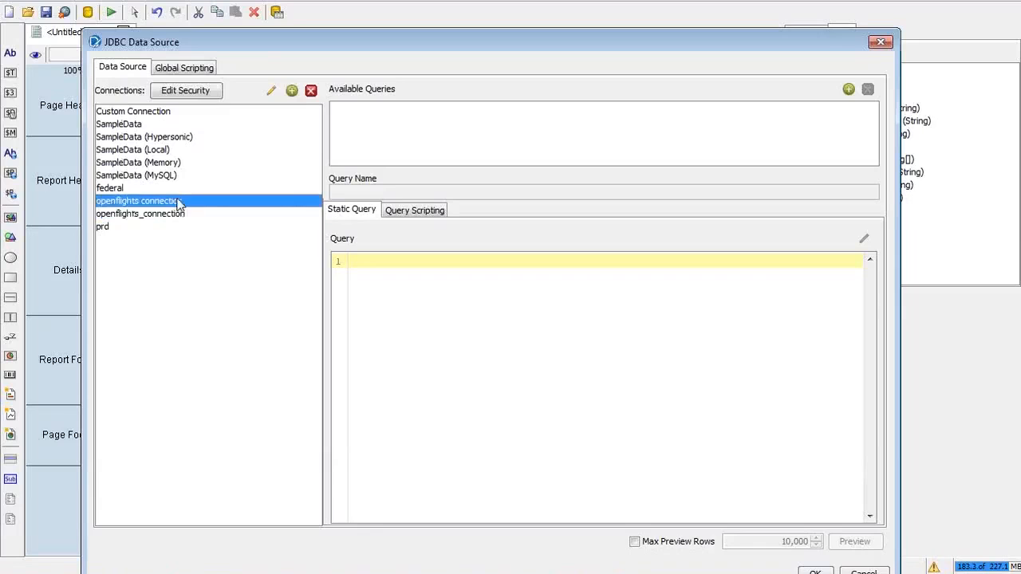
{"action": "left_click", "coordinate": [181, 215]}
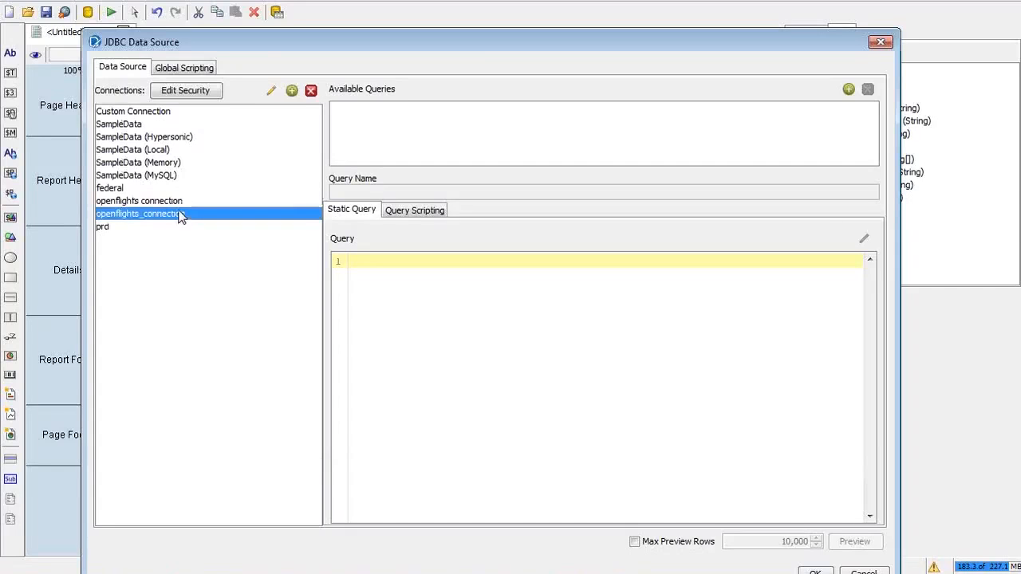
{"action": "left_click", "coordinate": [180, 190]}
{"action": "left_click", "coordinate": [180, 201]}
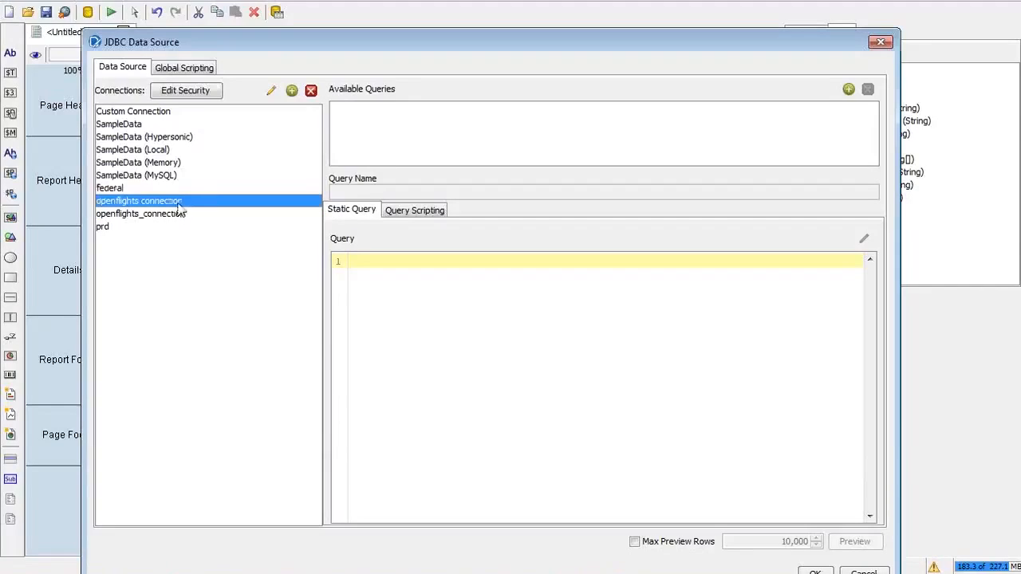
{"action": "left_click", "coordinate": [310, 91]}
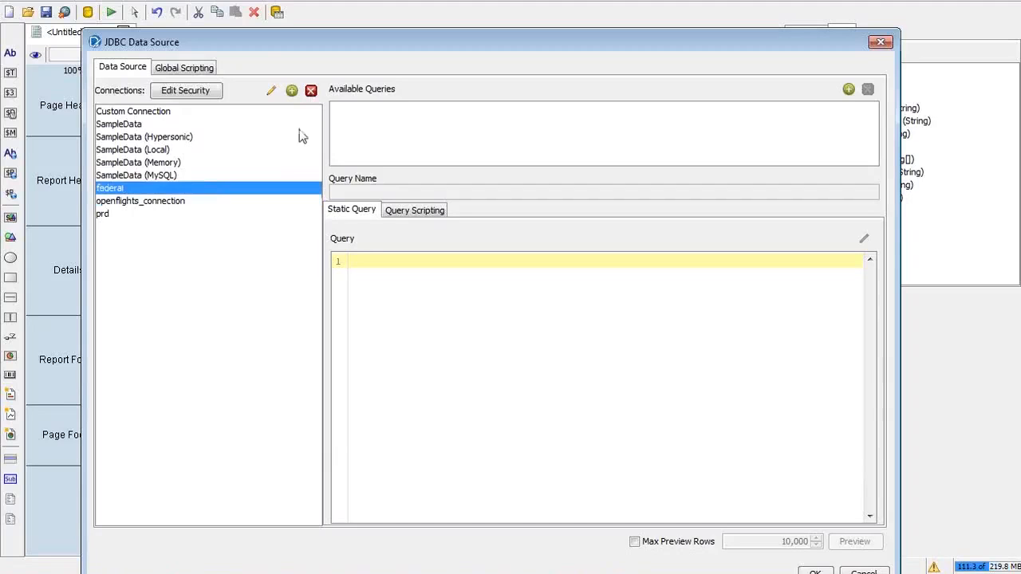
{"action": "left_click", "coordinate": [151, 204]}
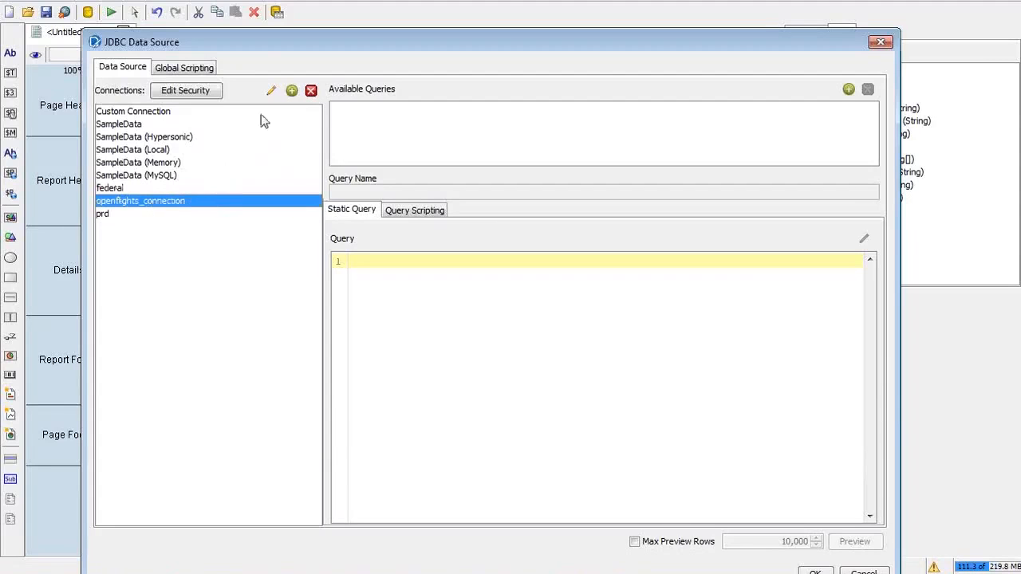
{"action": "left_click", "coordinate": [271, 91]}
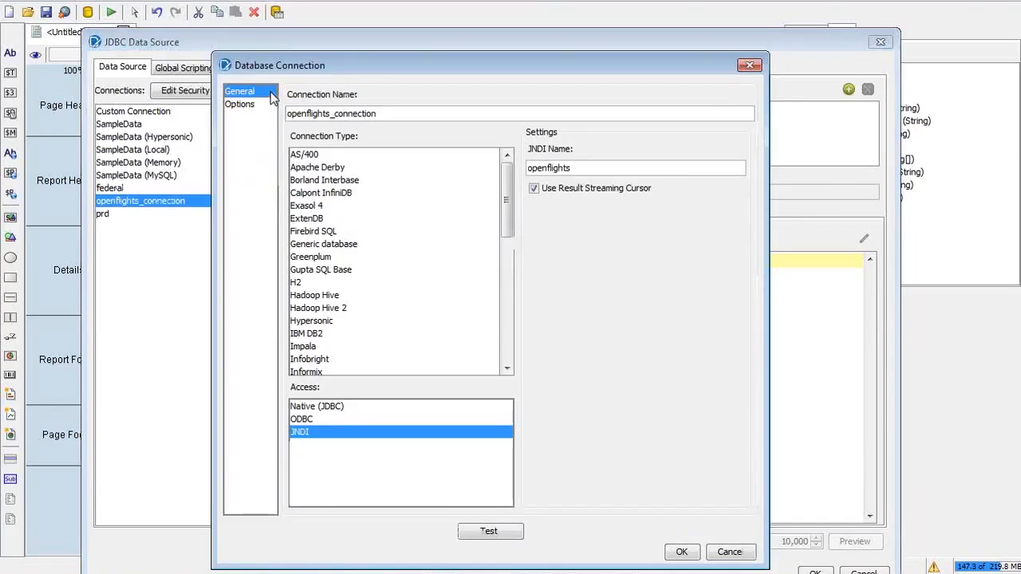
{"action": "left_click", "coordinate": [335, 115]}
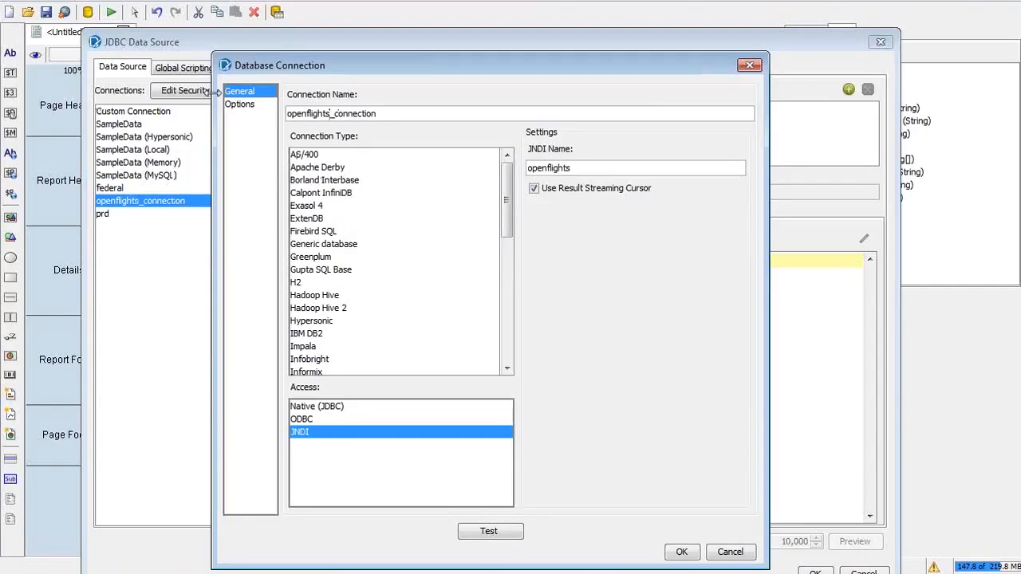
{"action": "left_click_drag", "start_coordinate": [412, 66], "coordinate": [439, 32]}
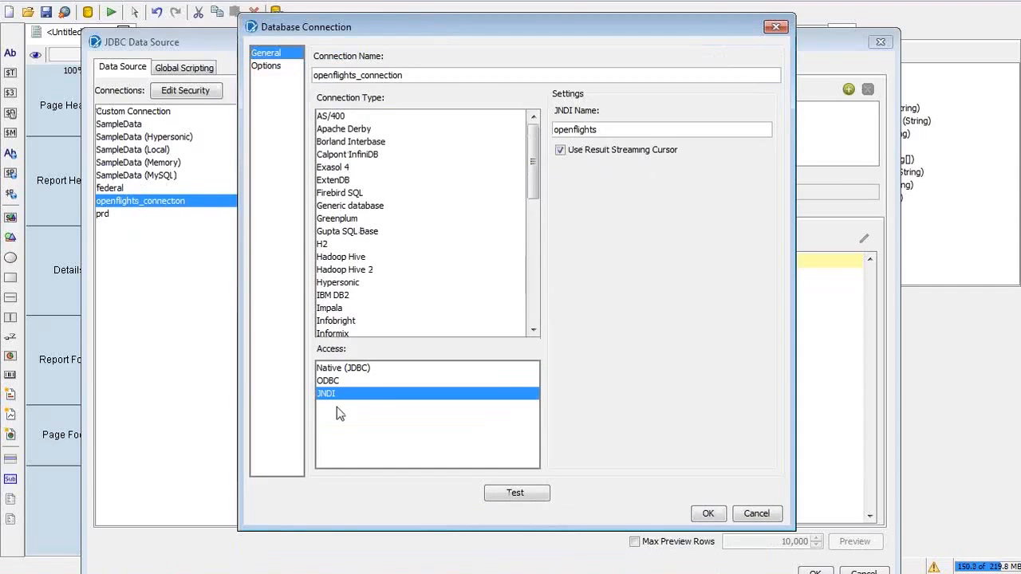
{"action": "left_click", "coordinate": [771, 517]}
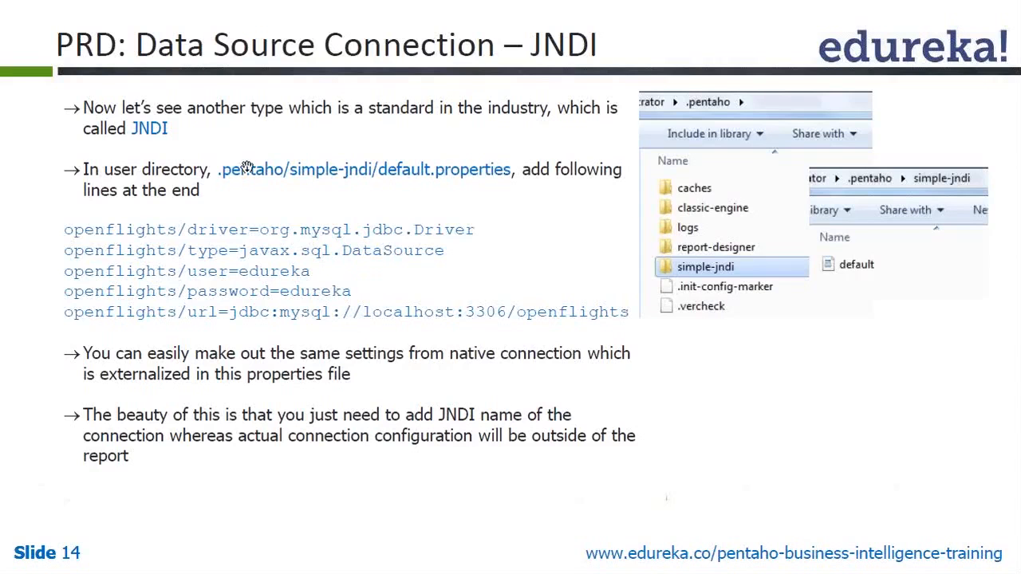
Step: Leave the JNDI slide and bring Pentaho's JDBC Data Source dialog back into view
{"action": "key", "text": "alt+Tab"}
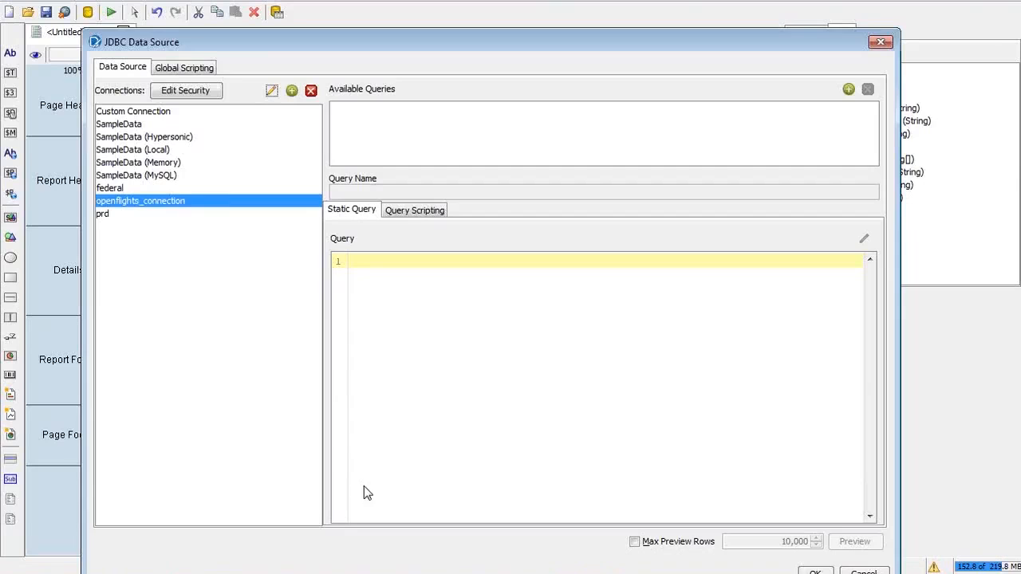
Step: Bring up an Explorer window and navigate from Local Disk (C:) through Users to the .pentaho folder
{"action": "left_click", "coordinate": [120, 573]}
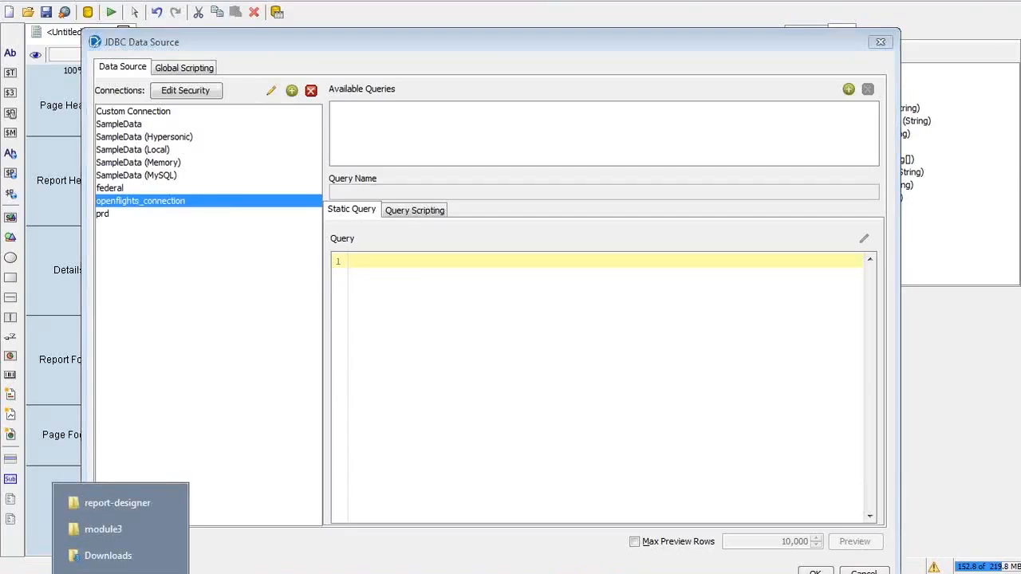
{"action": "left_click", "coordinate": [123, 532]}
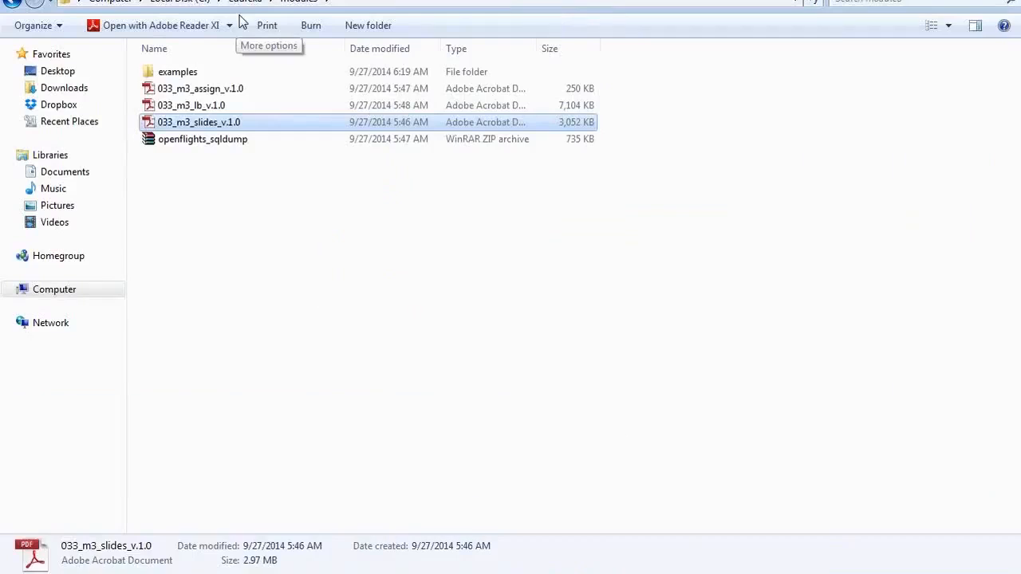
{"action": "left_click", "coordinate": [247, 2]}
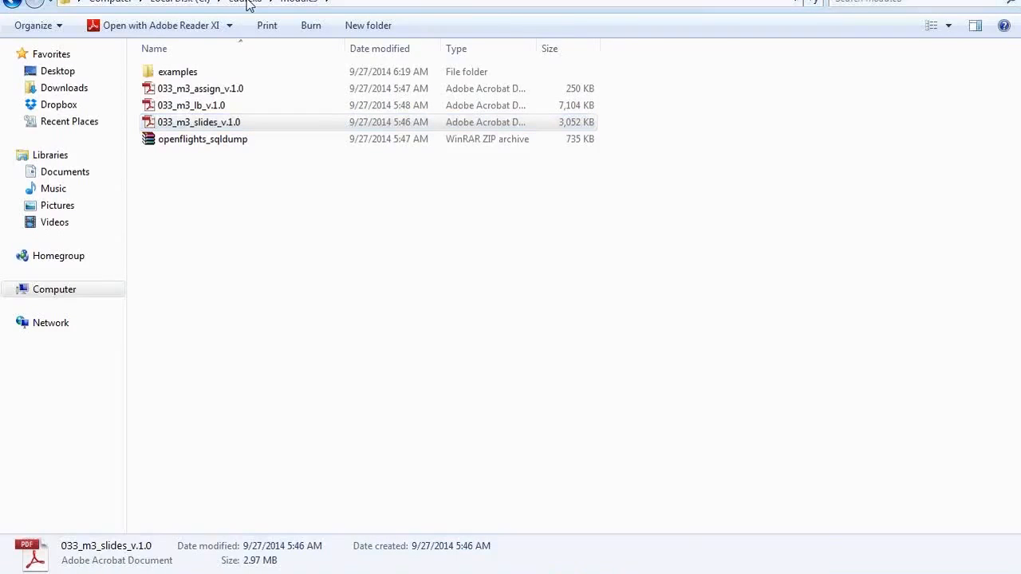
{"action": "left_click", "coordinate": [177, 1]}
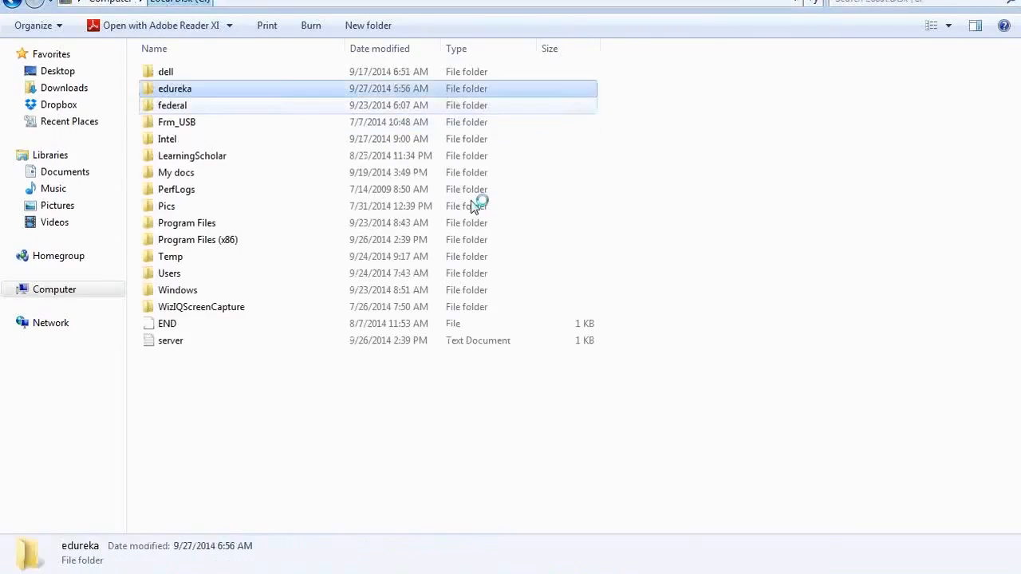
{"action": "key", "text": "u"}
{"action": "key", "text": "Return"}
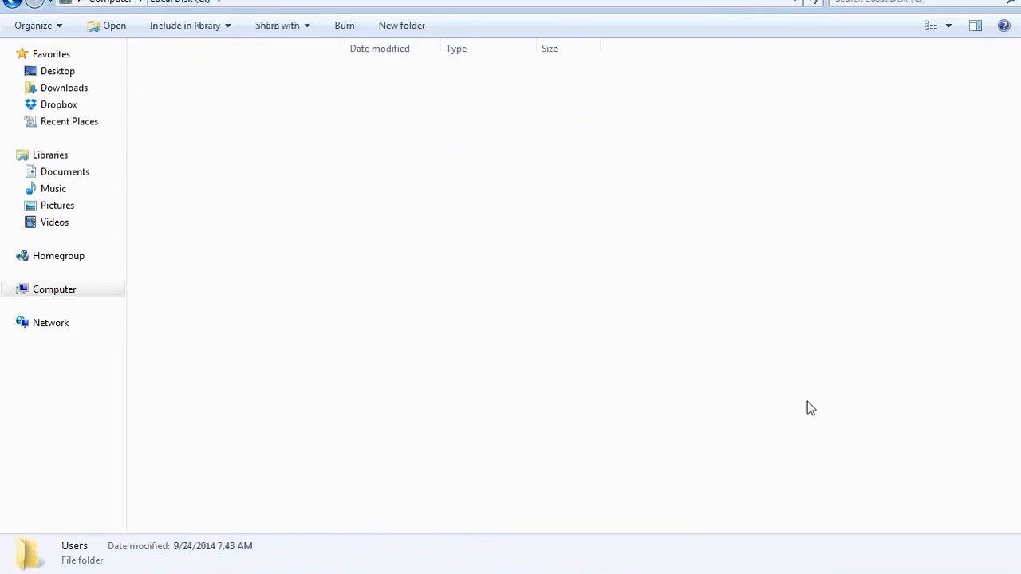
{"action": "key", "text": "m"}
{"action": "key", "text": "Return"}
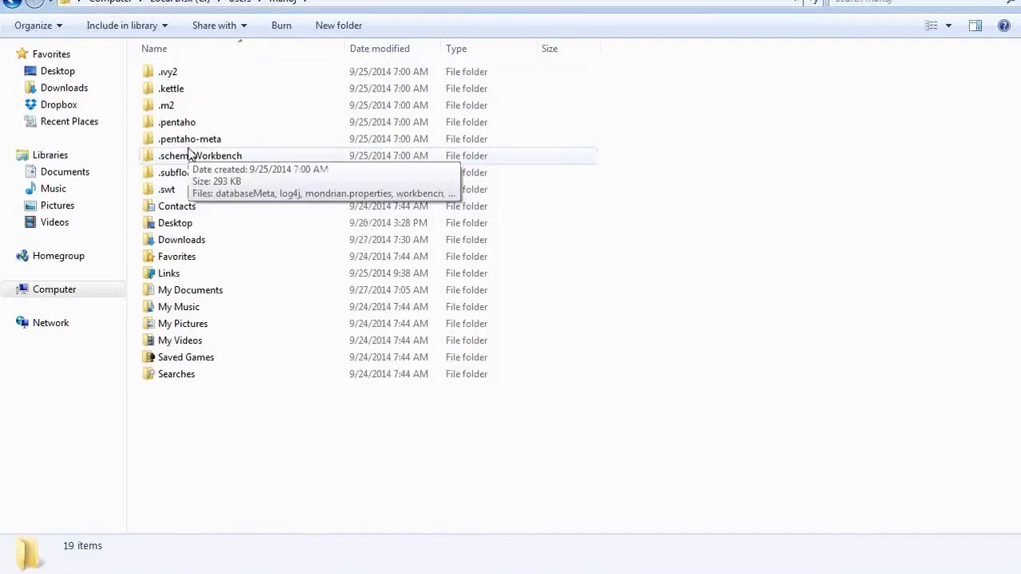
{"action": "left_click", "coordinate": [197, 96]}
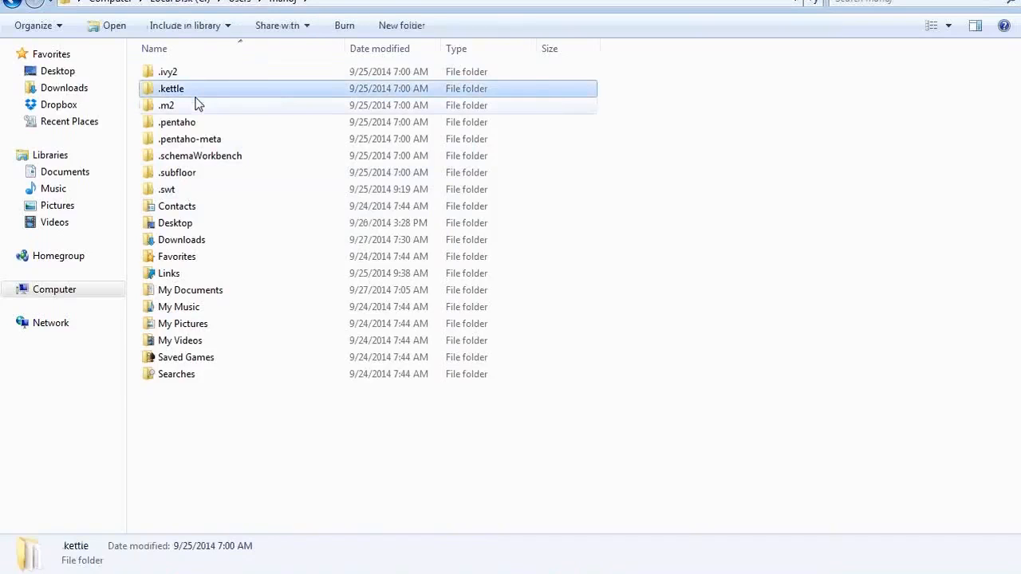
{"action": "left_click", "coordinate": [201, 124]}
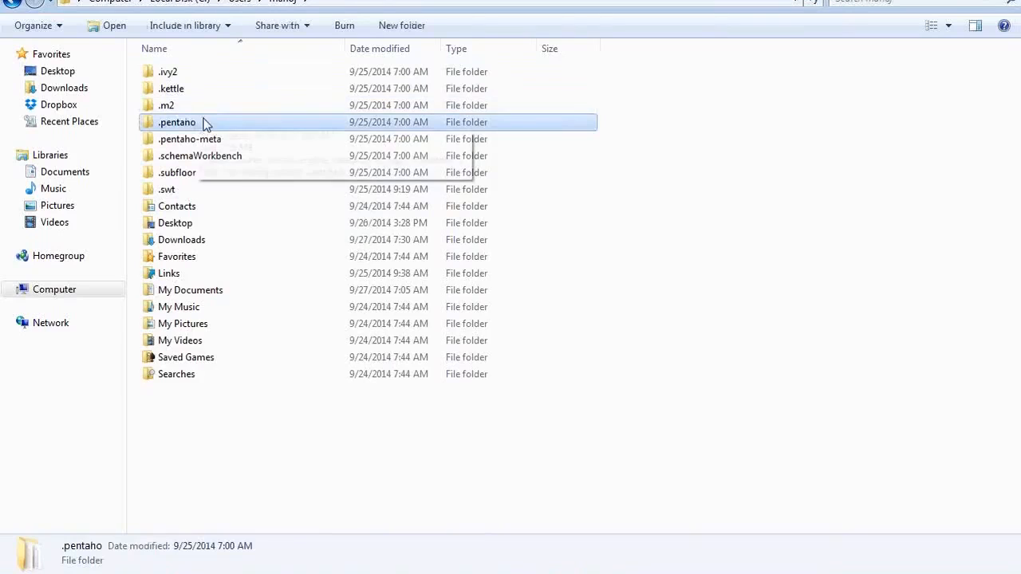
{"action": "double_click", "coordinate": [206, 124]}
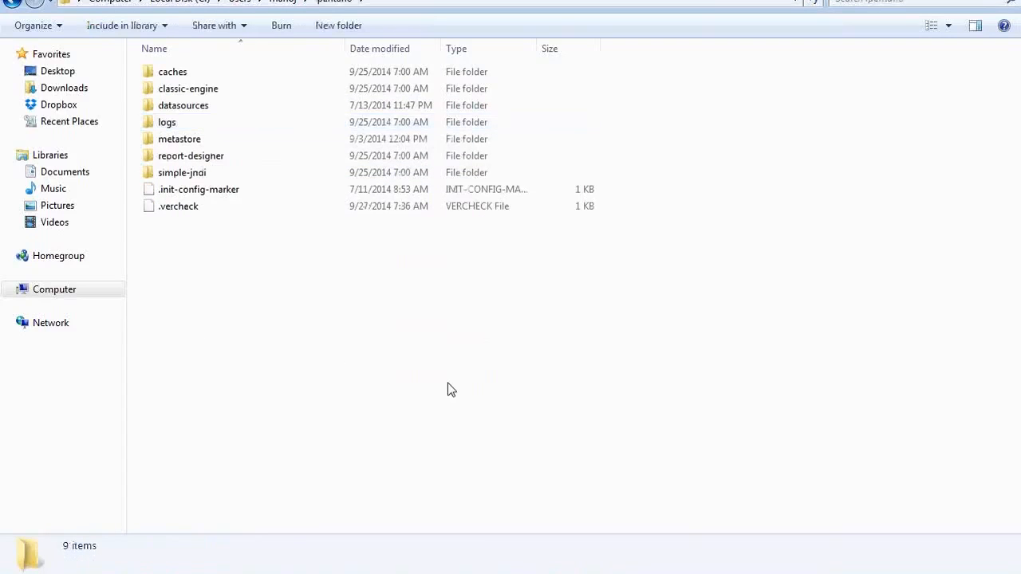
Step: Open the simple-jndi folder and bring up the context menu for default.properties
{"action": "key", "text": "alt+Tab"}
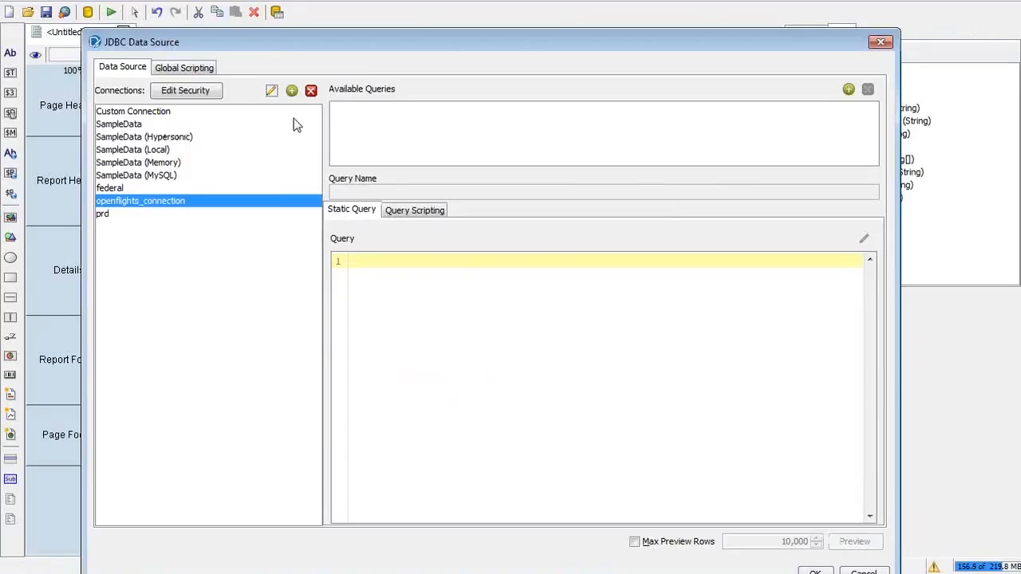
{"action": "key", "text": "alt+Tab"}
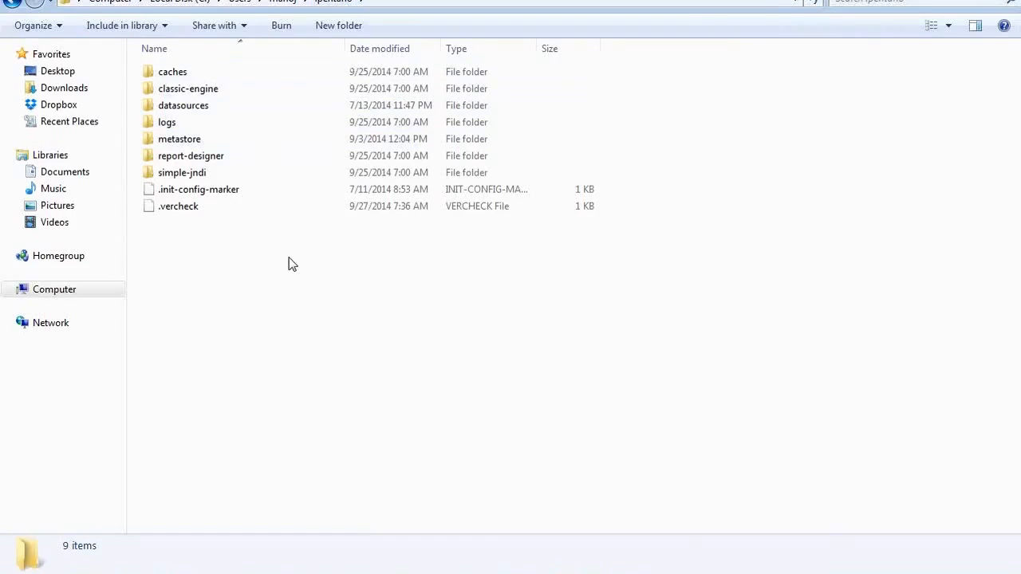
{"action": "left_click", "coordinate": [235, 176]}
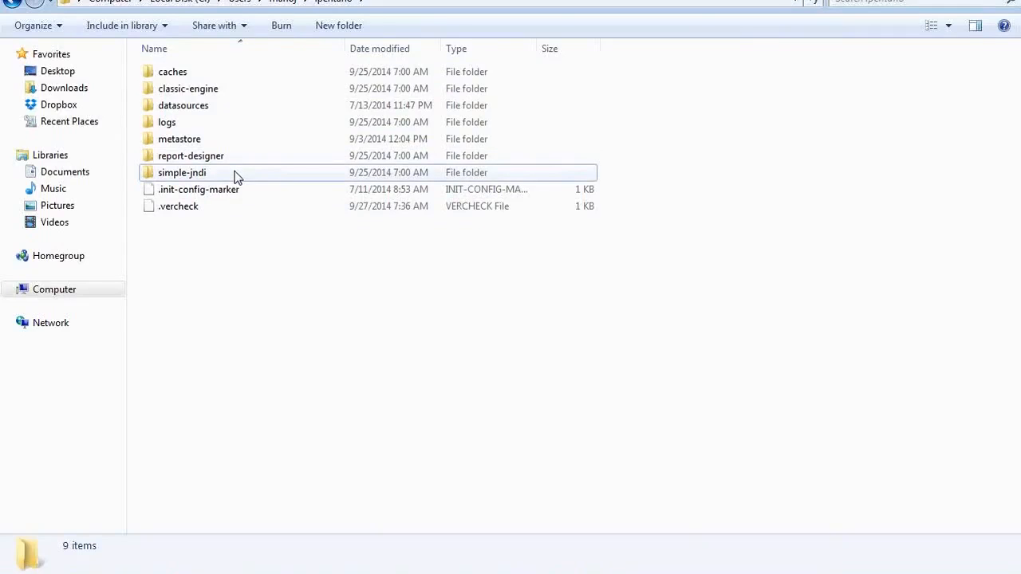
{"action": "double_click", "coordinate": [235, 176]}
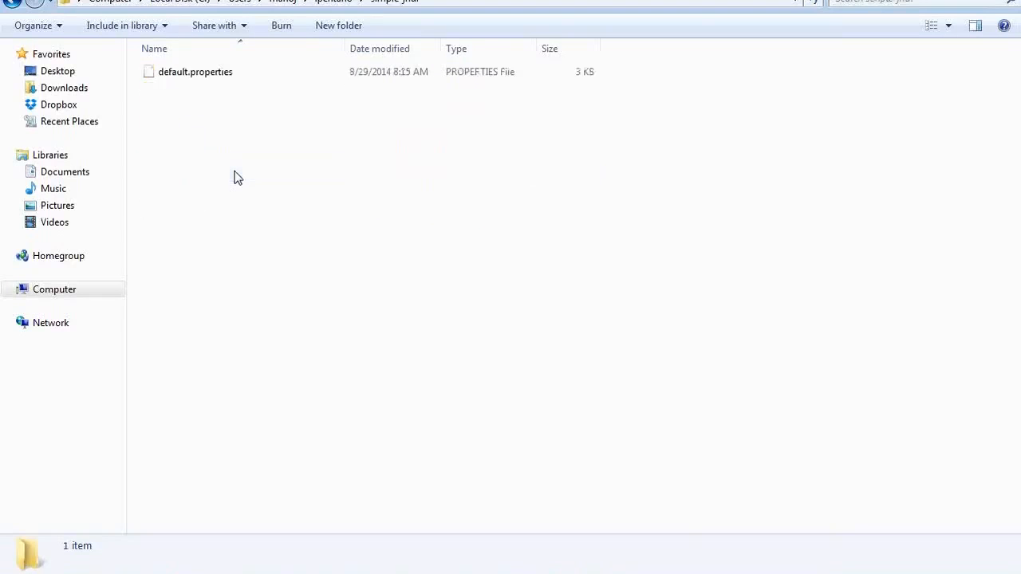
{"action": "left_click", "coordinate": [200, 75]}
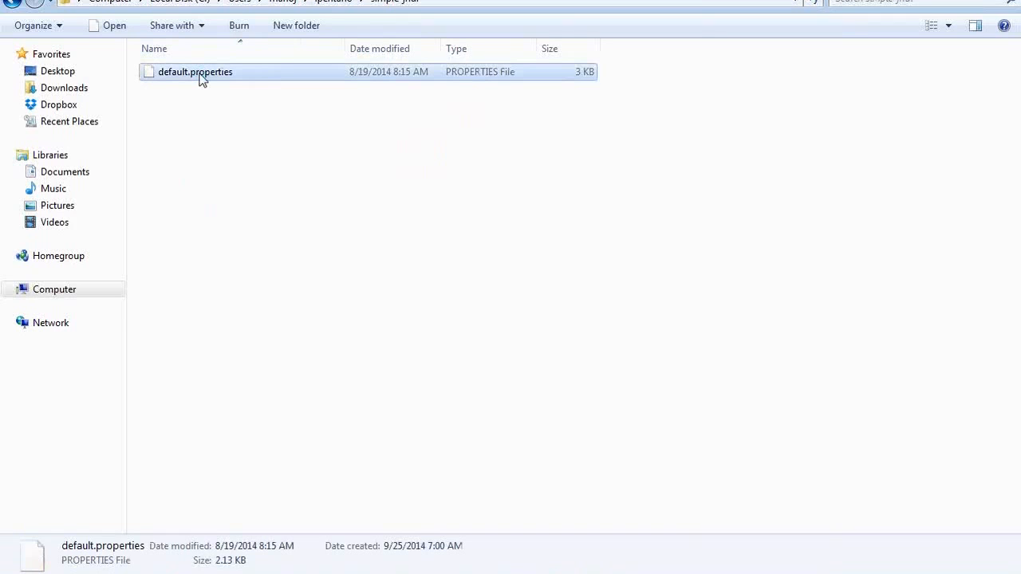
{"action": "right_click", "coordinate": [202, 80]}
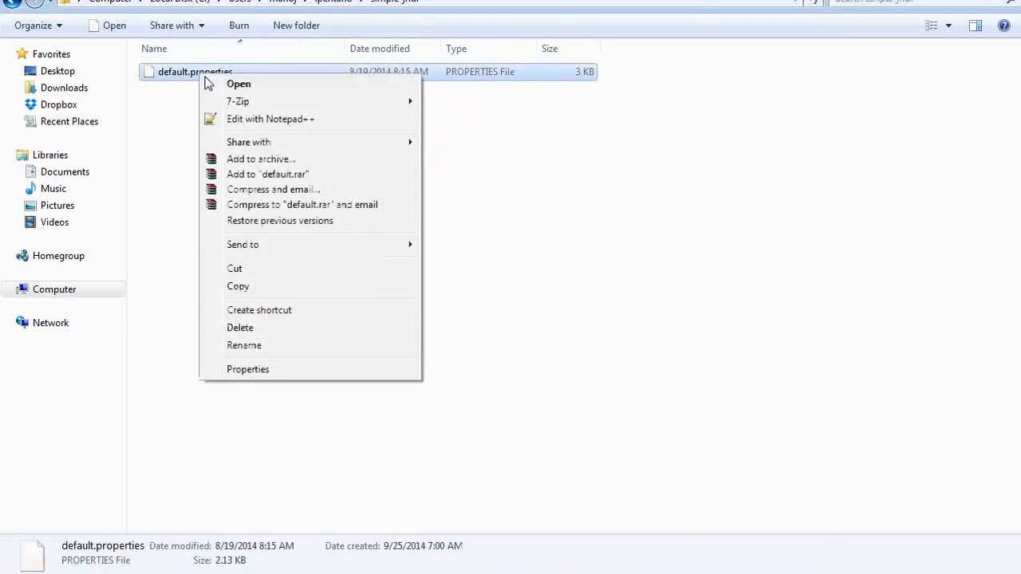
Step: Open default.properties in Notepad++ and inspect the MySQL openflights JNDI block on lines 46–51
{"action": "left_click", "coordinate": [261, 123]}
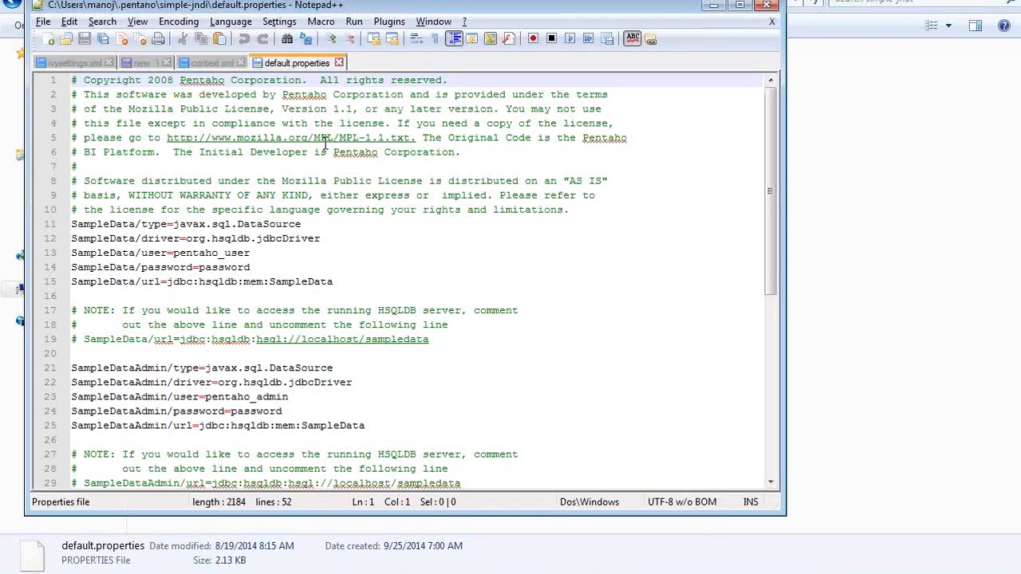
{"action": "key", "text": "Page_Down"}
{"action": "key", "text": "Page_Down"}
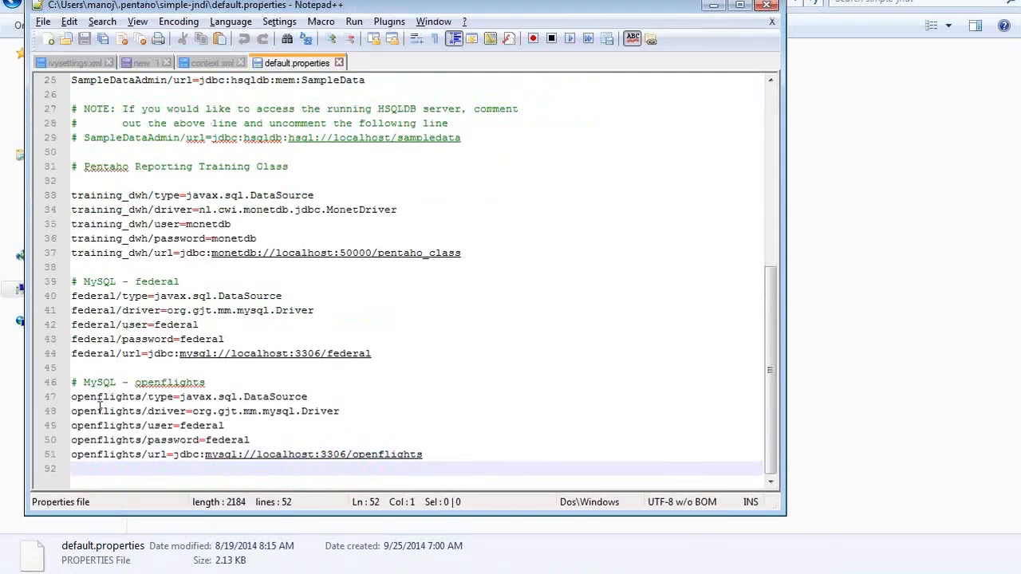
{"action": "left_click", "coordinate": [73, 383]}
{"action": "left_click_drag", "start_coordinate": [73, 383], "coordinate": [439, 472]}
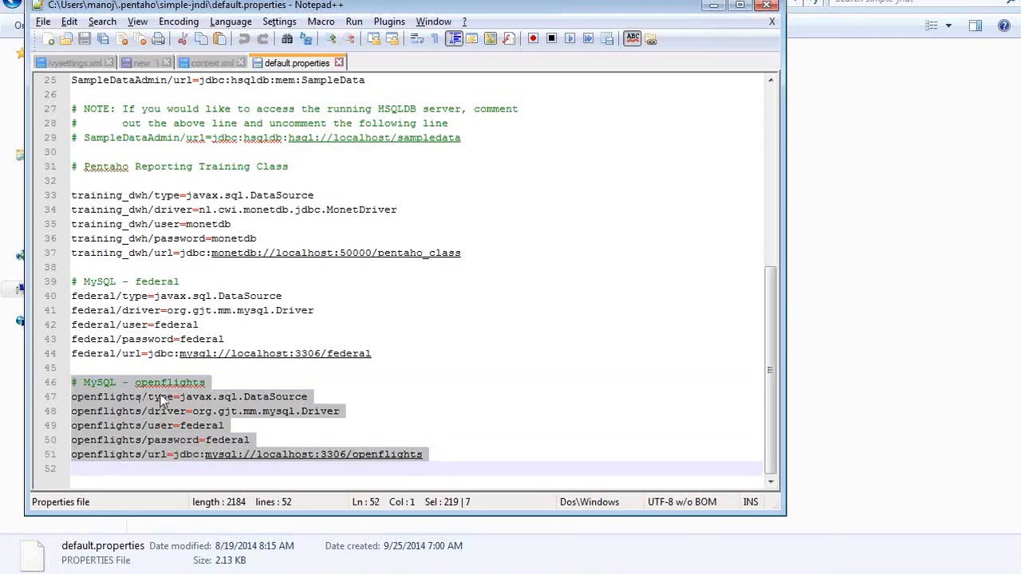
{"action": "left_click", "coordinate": [322, 411]}
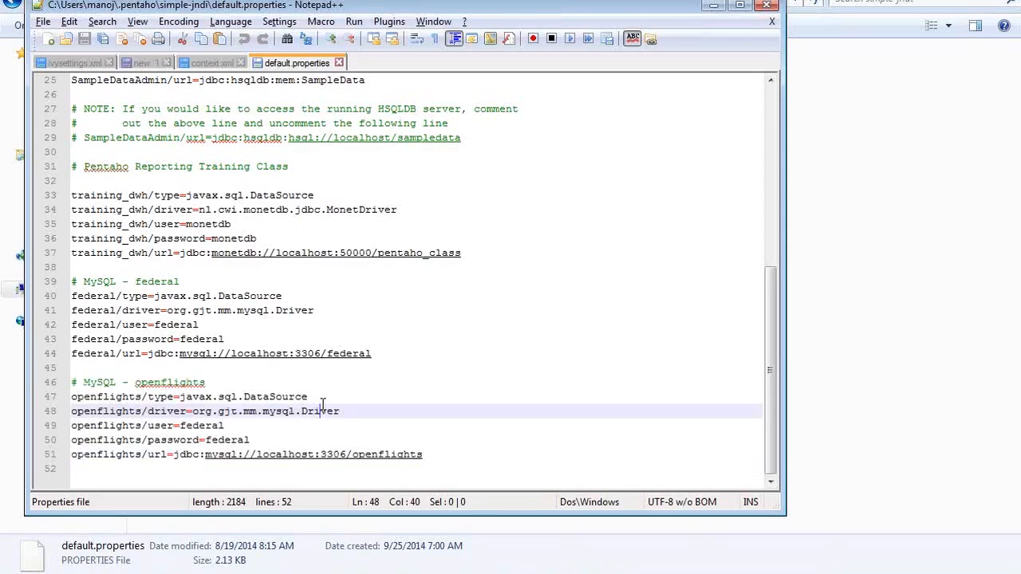
{"action": "left_click", "coordinate": [321, 396]}
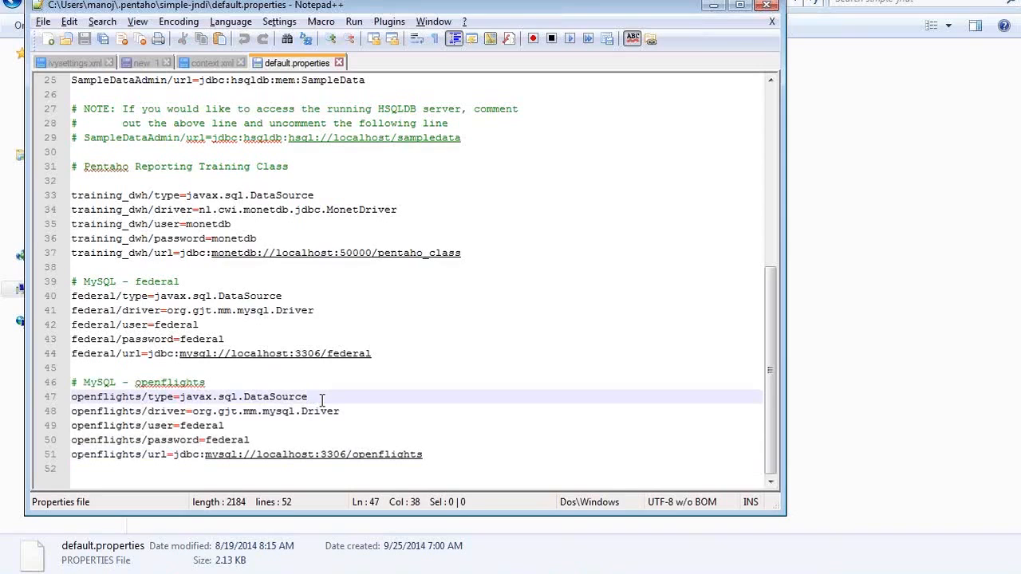
{"action": "key", "text": "Left"}
{"action": "key", "text": "Left"}
{"action": "key", "text": "Left"}
{"action": "key", "text": "Left"}
{"action": "key", "text": "Left"}
{"action": "key", "text": "Left"}
{"action": "key", "text": "Left"}
{"action": "key", "text": "Left"}
{"action": "key", "text": "Left"}
{"action": "key", "text": "Left"}
{"action": "key", "text": "Left"}
{"action": "key", "text": "Left"}
{"action": "key", "text": "Left"}
{"action": "key", "text": "Left"}
{"action": "key", "text": "Left"}
{"action": "key", "text": "Left"}
{"action": "key", "text": "Left"}
{"action": "key", "text": "Left"}
{"action": "key", "text": "Left"}
{"action": "key", "text": "Left"}
{"action": "key", "text": "Left"}
{"action": "double_click", "coordinate": [163, 412]}
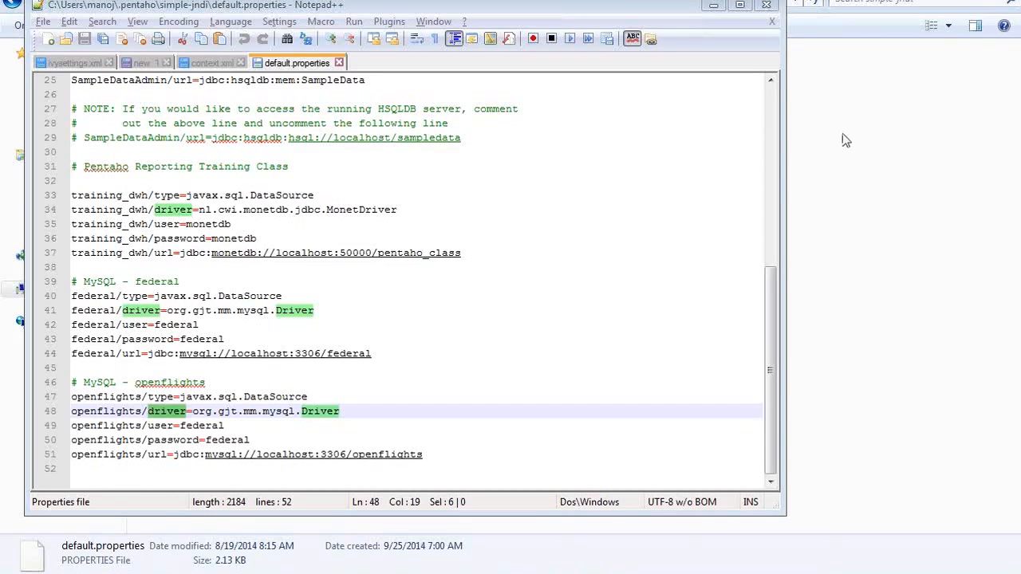
Step: Replace the openflights user name and password values in default.properties, then save the file
{"action": "double_click", "coordinate": [214, 427]}
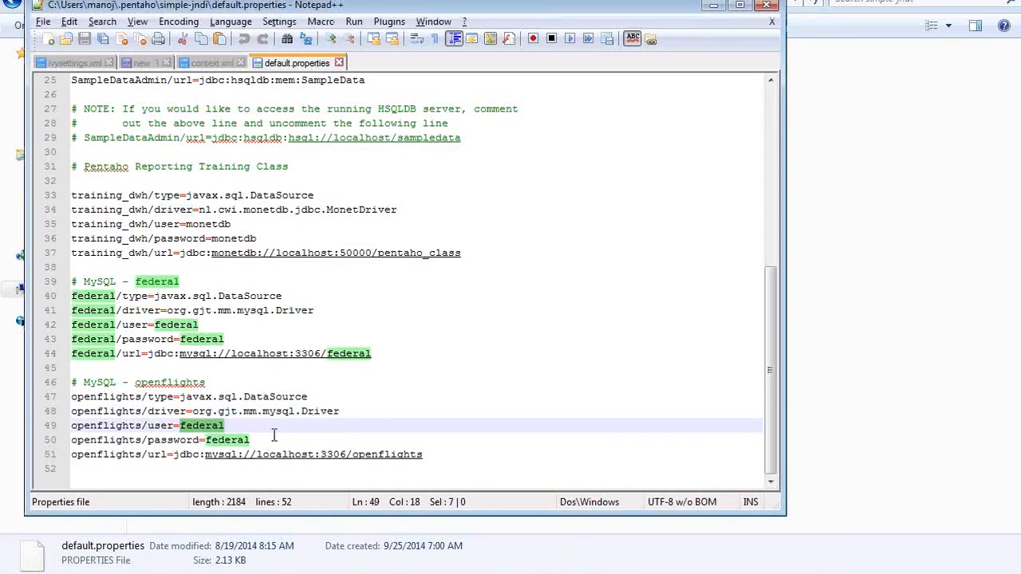
{"action": "type", "text": "r="}
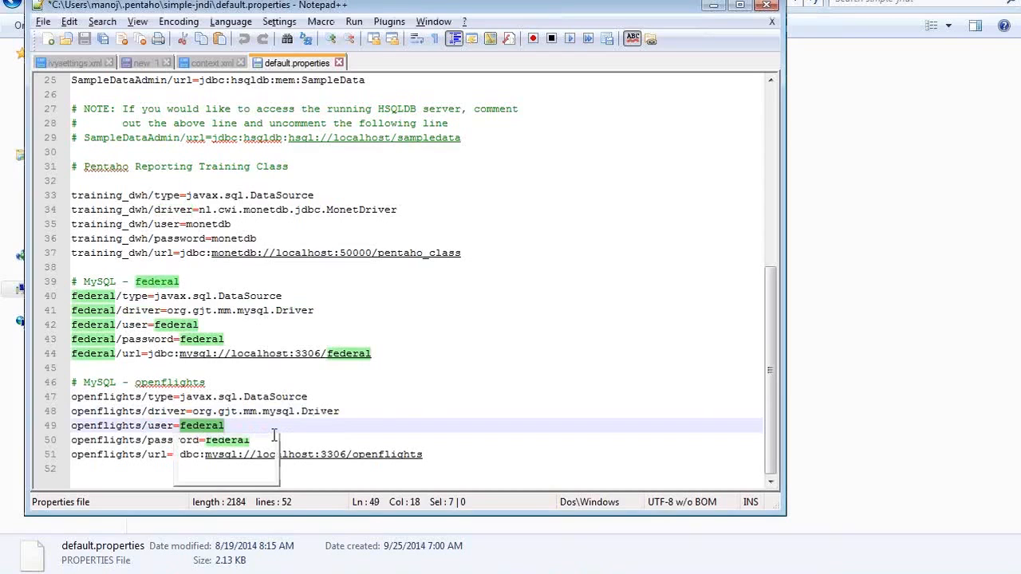
{"action": "type", "text": "edureka"}
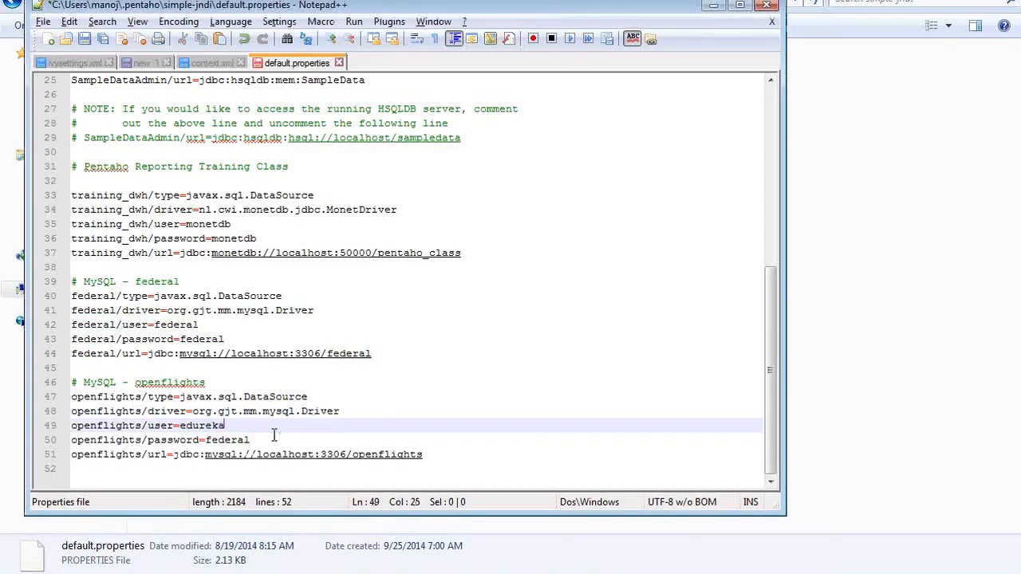
{"action": "key", "text": "Down"}
{"action": "key", "text": "shift+End"}
{"action": "type", "text": "eddu"}
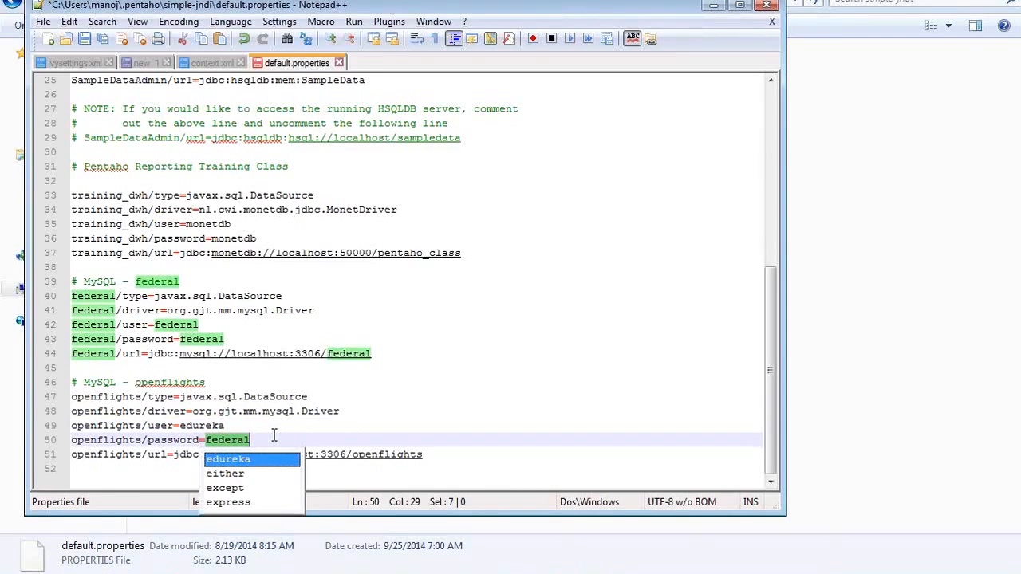
{"action": "type", "text": "re"}
{"action": "key", "text": "BackSpace"}
{"action": "key", "text": "BackSpace"}
{"action": "key", "text": "BackSpace"}
{"action": "key", "text": "BackSpace"}
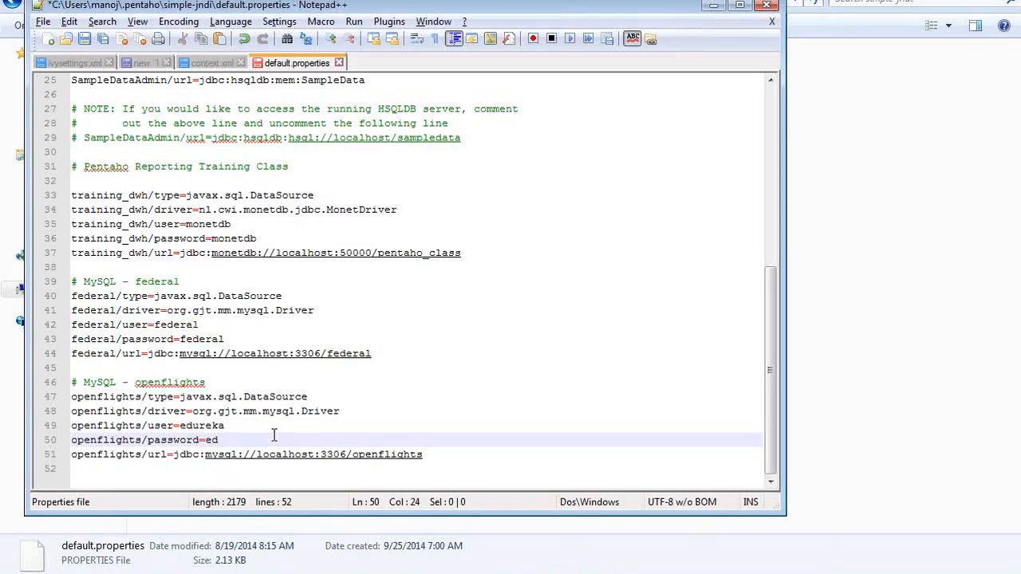
{"action": "type", "text": "ureka"}
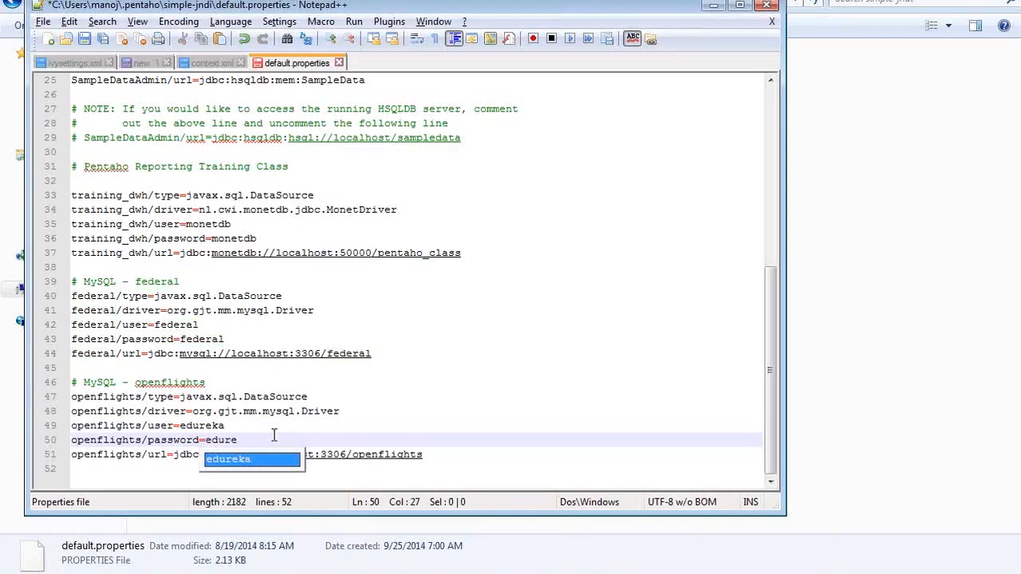
{"action": "key", "text": "Escape"}
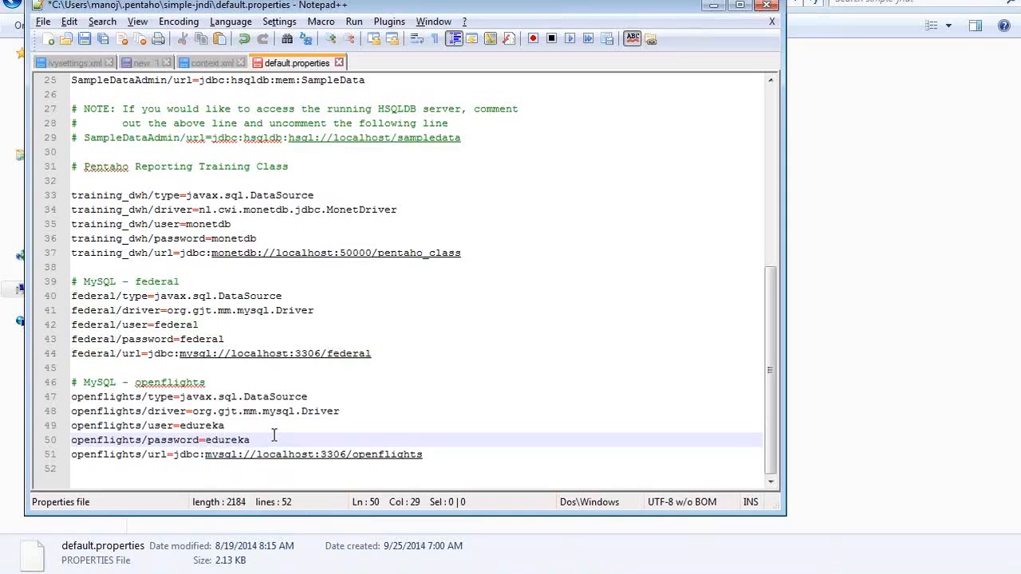
{"action": "left_click", "coordinate": [432, 454]}
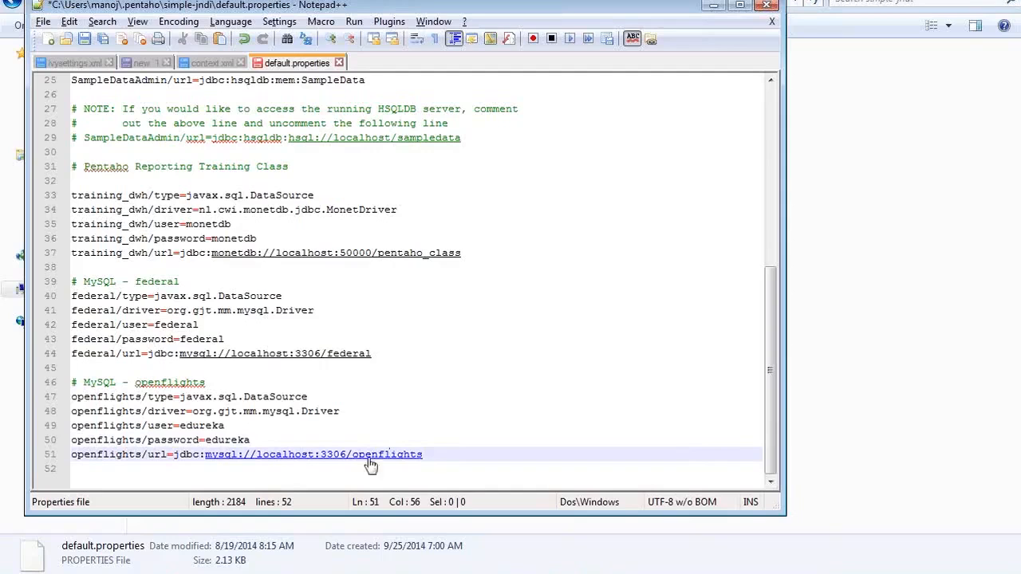
{"action": "key", "text": "ctrl+s"}
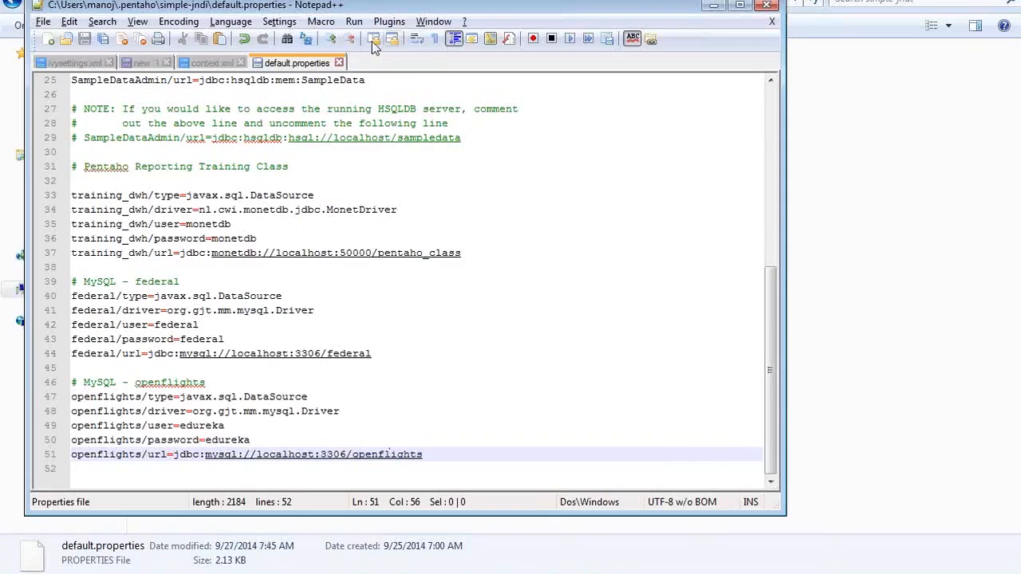
Step: Return to the JDBC Data Source dialog and open openflights_connection for editing
{"action": "key", "text": "alt+Tab"}
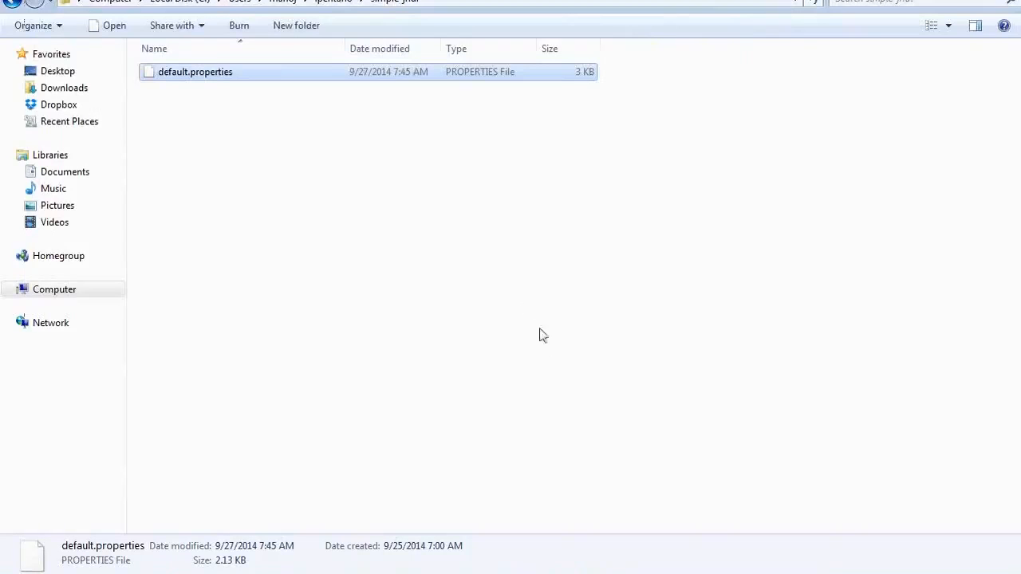
{"action": "key", "text": "alt+Tab"}
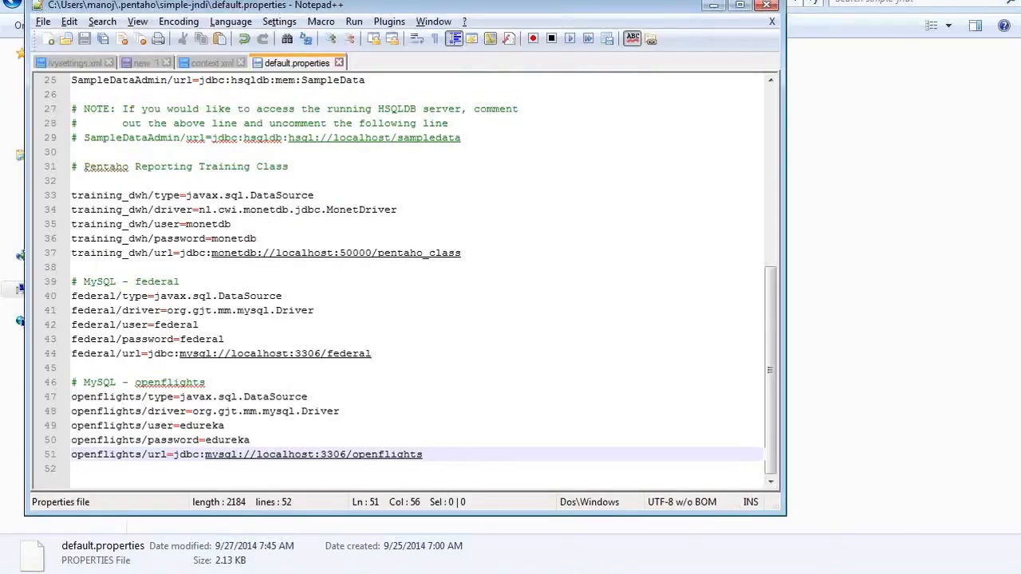
{"action": "key", "text": "alt+Tab"}
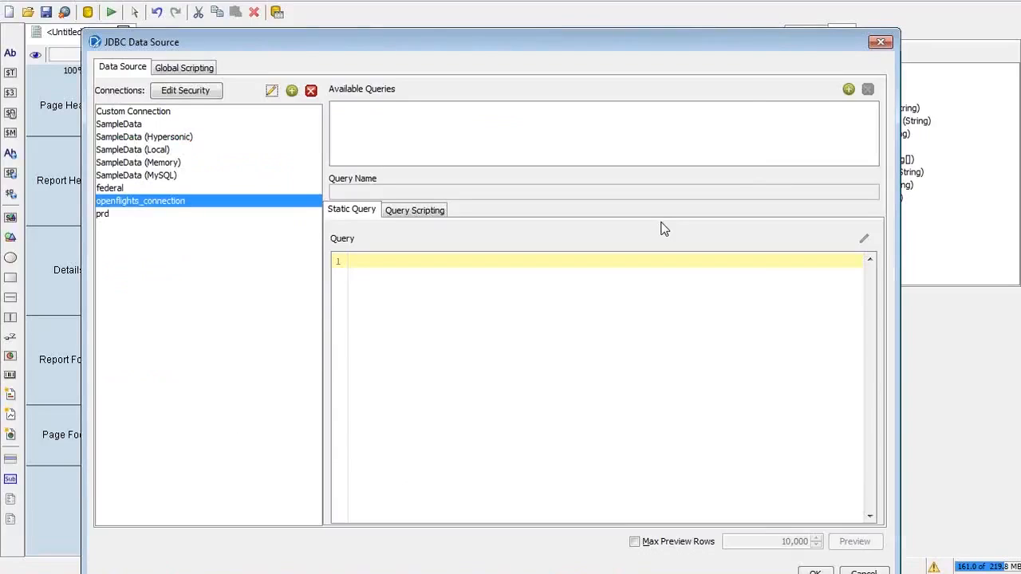
{"action": "left_click_drag", "start_coordinate": [787, 46], "coordinate": [782, 3]}
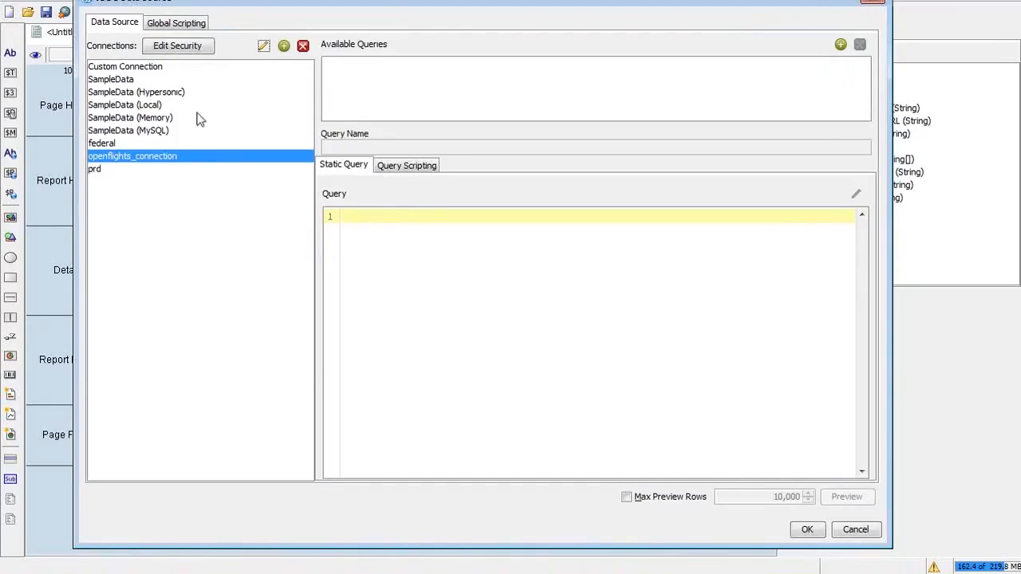
{"action": "left_click", "coordinate": [264, 46]}
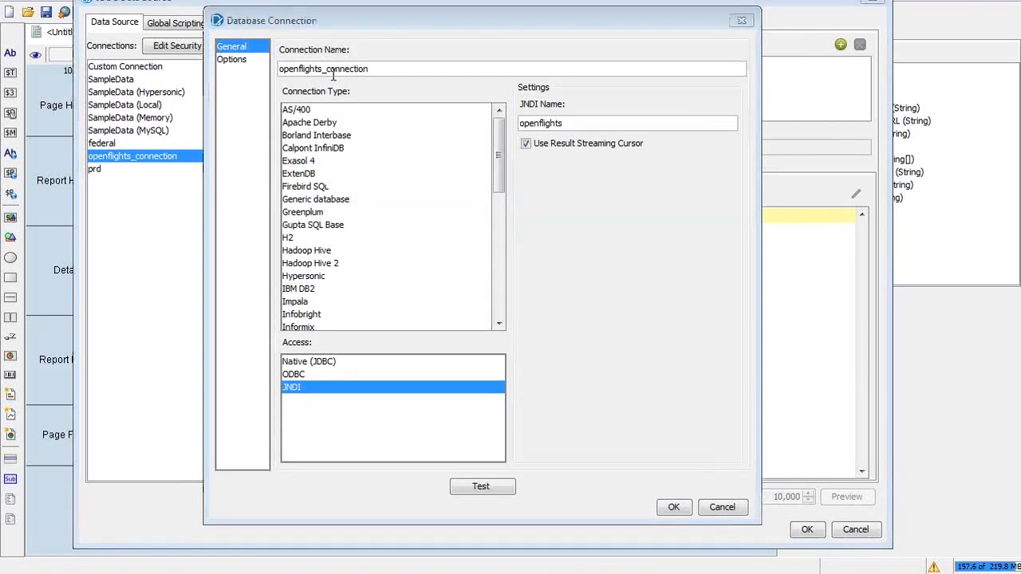
Step: Match its JNDI name openflights against the properties file and keep JNDI access selected
{"action": "key", "text": "alt+Tab"}
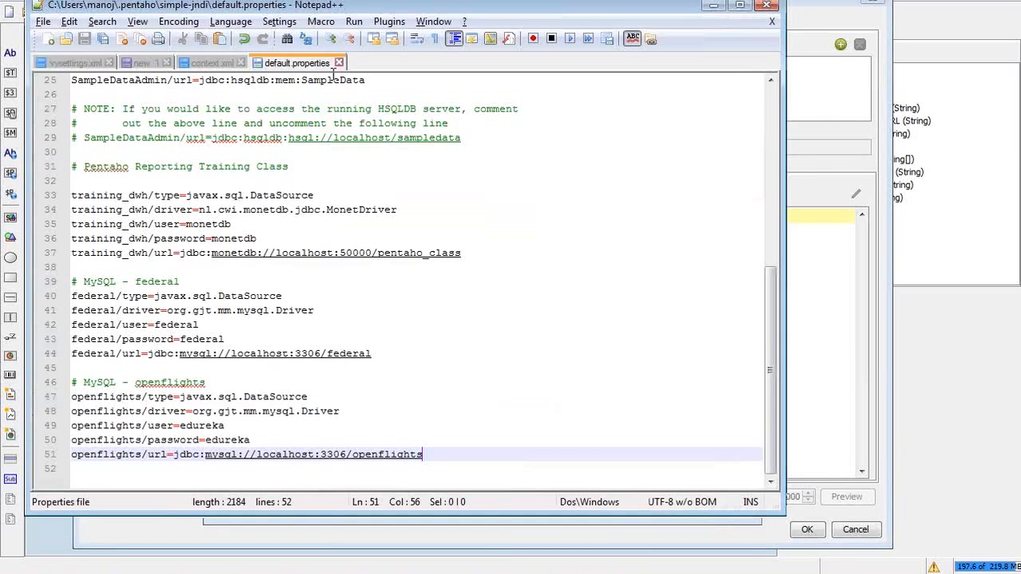
{"action": "key", "text": "alt+Tab"}
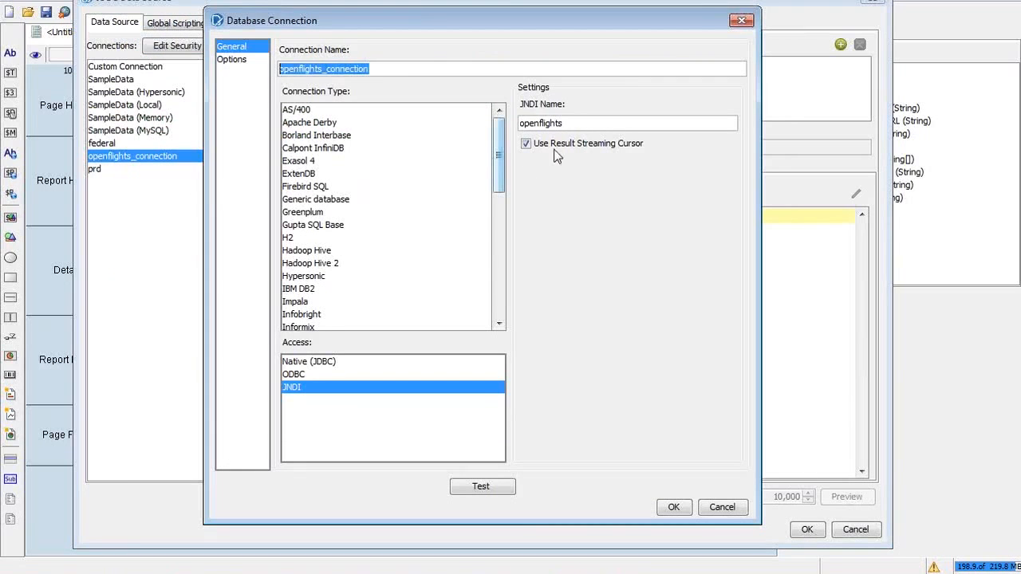
{"action": "left_click_drag", "start_coordinate": [570, 121], "coordinate": [485, 126]}
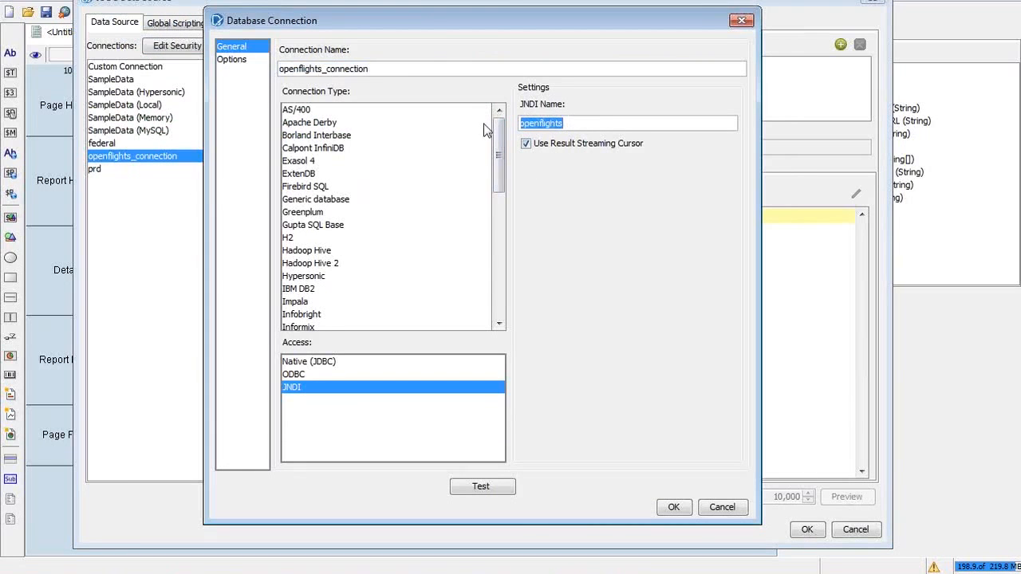
{"action": "key", "text": "alt+Tab"}
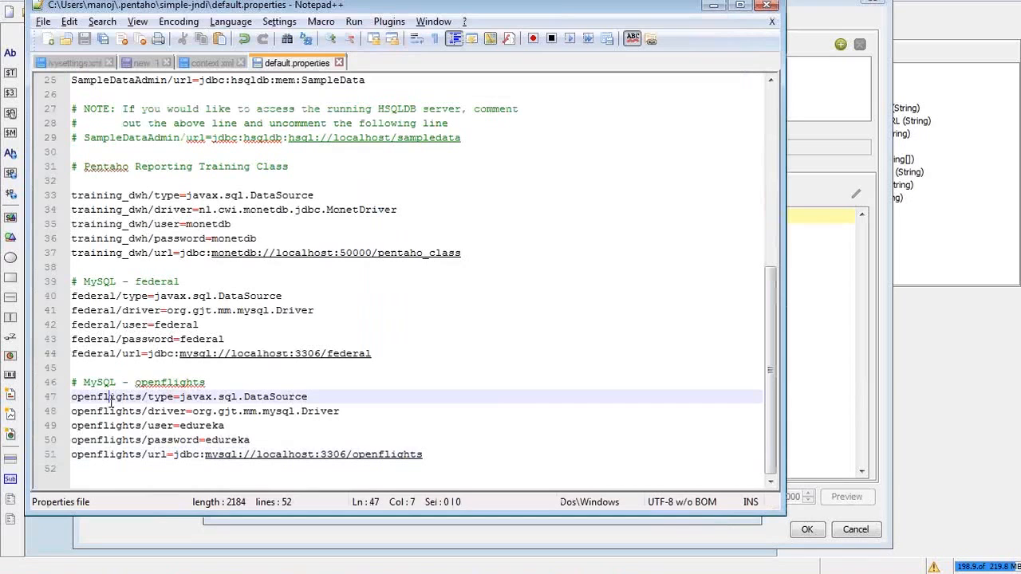
{"action": "double_click", "coordinate": [108, 398]}
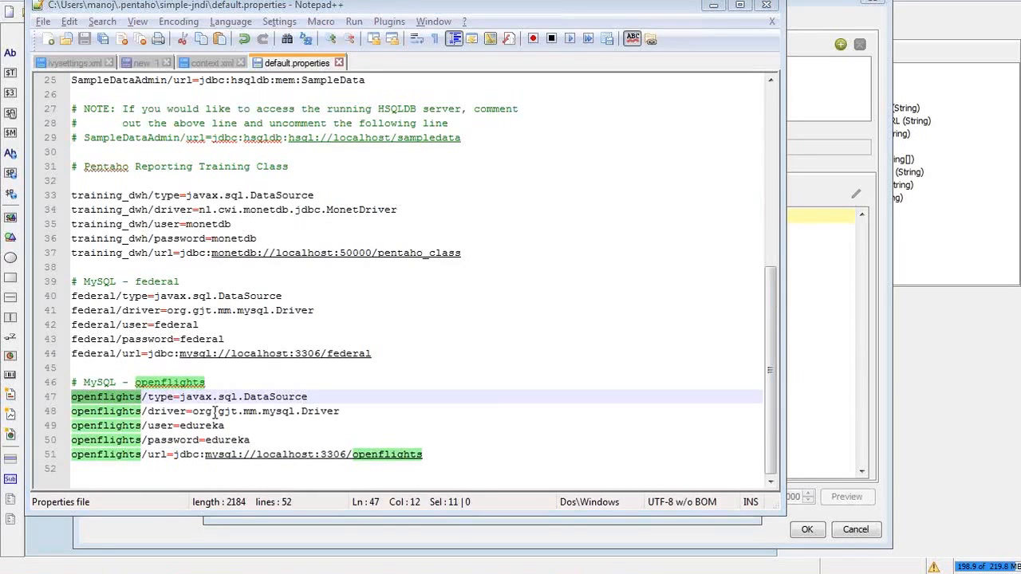
{"action": "key", "text": "alt+Tab"}
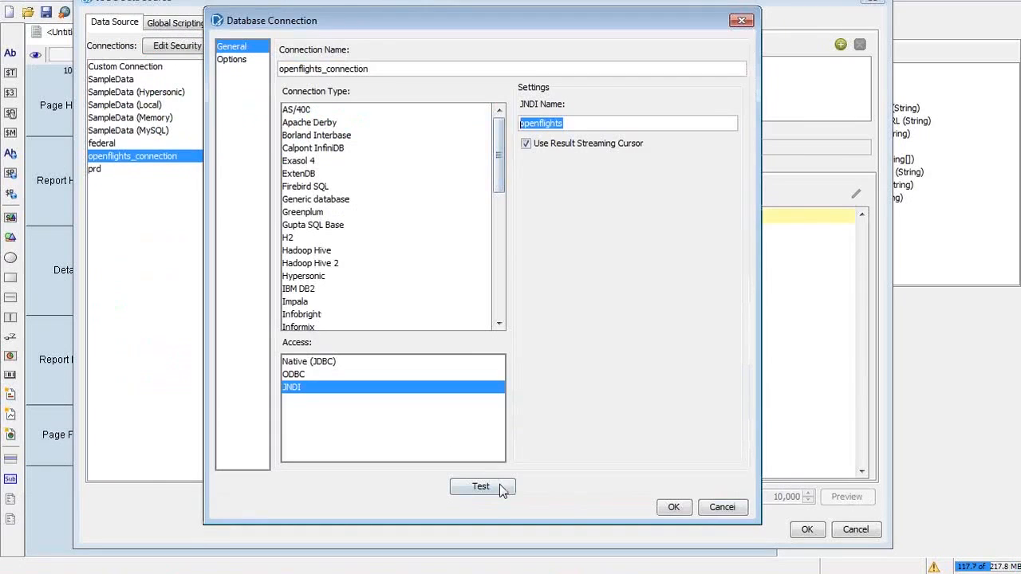
{"action": "left_click", "coordinate": [303, 362]}
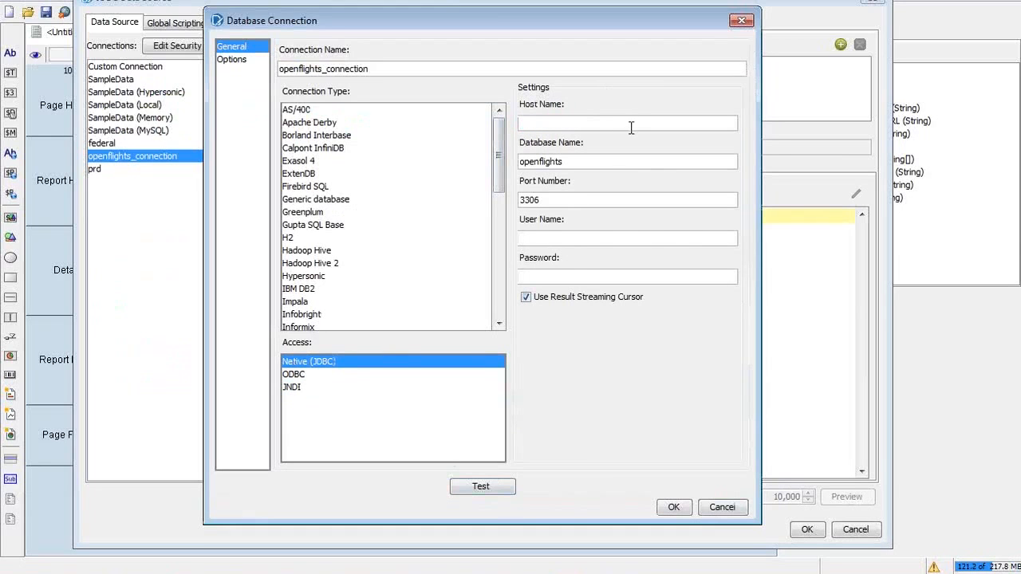
{"action": "left_click", "coordinate": [293, 388]}
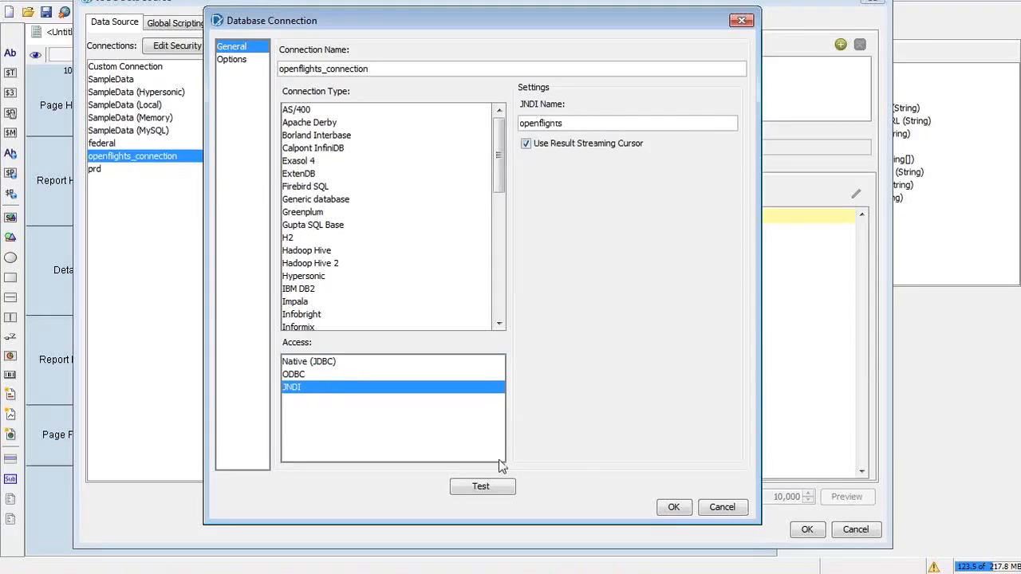
Step: Test the openflights_connection JNDI connection successfully and close the dialog keeping its settings
{"action": "left_click", "coordinate": [482, 487]}
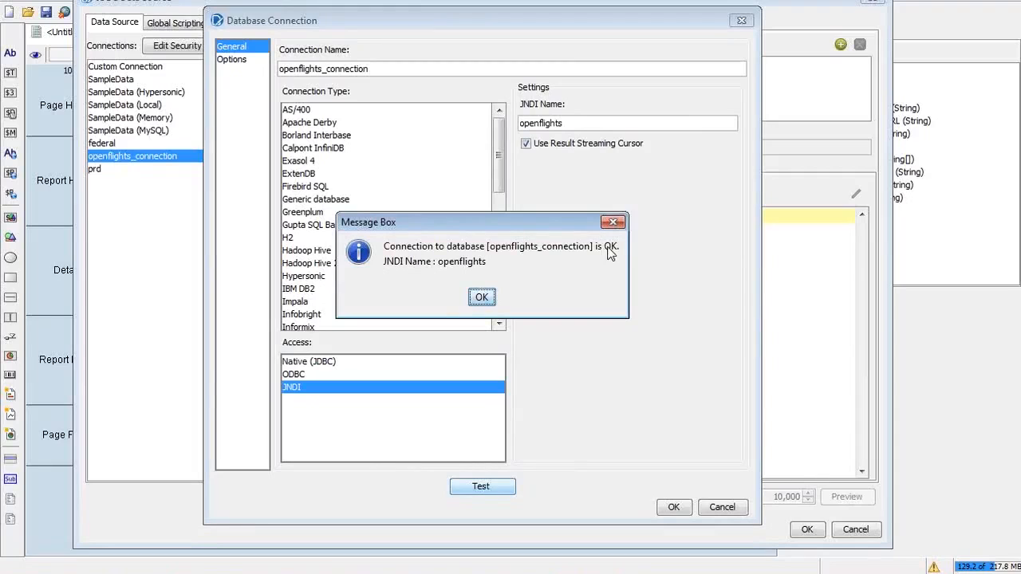
{"action": "left_click", "coordinate": [481, 298]}
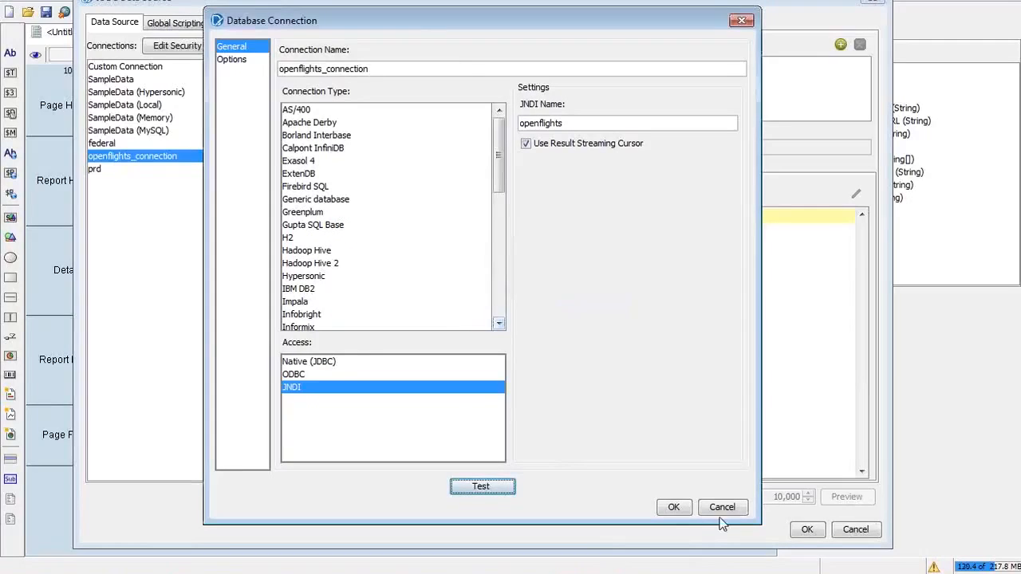
{"action": "left_click", "coordinate": [673, 507]}
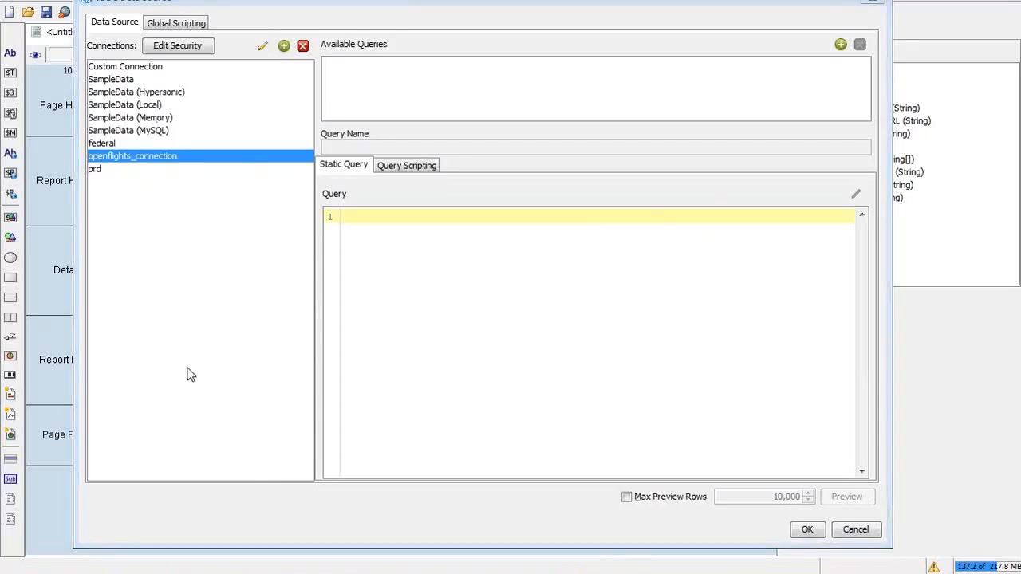
Step: Advance the slides to Slide 15's openflights DB schema diagram, then return to the report designer
{"action": "key", "text": "alt+Tab"}
{"action": "key", "text": "alt+Tab"}
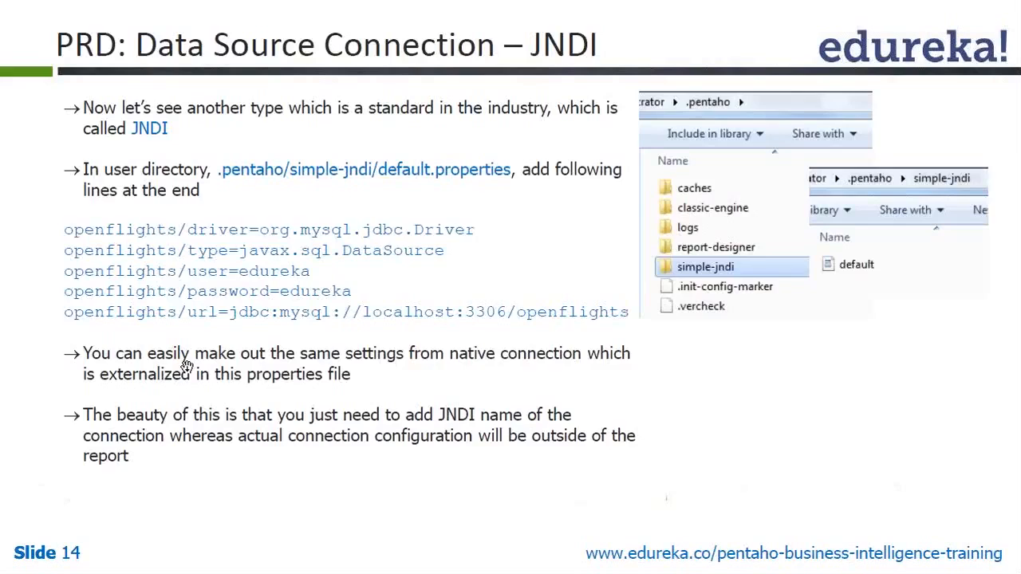
{"action": "left_click", "coordinate": [186, 367]}
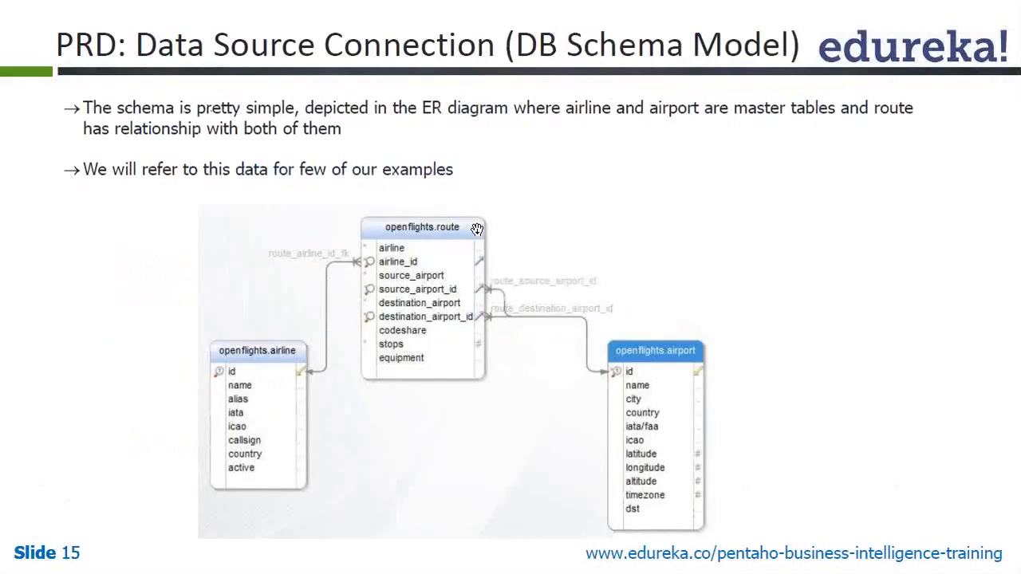
{"action": "key", "text": "alt+Tab"}
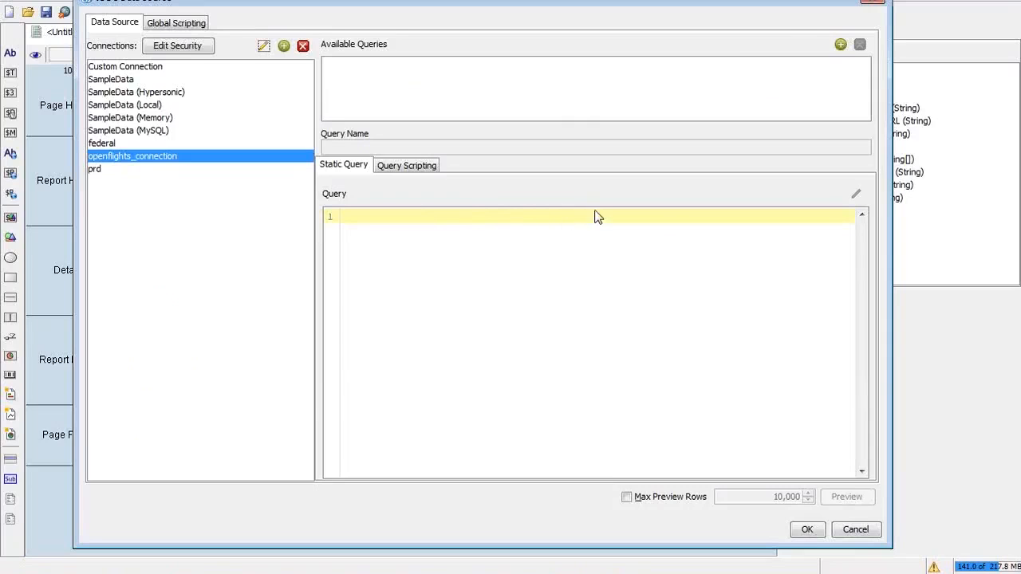
Step: Add Query 1 on openflights_connection and open its SQL Query Designer
{"action": "left_click", "coordinate": [842, 46]}
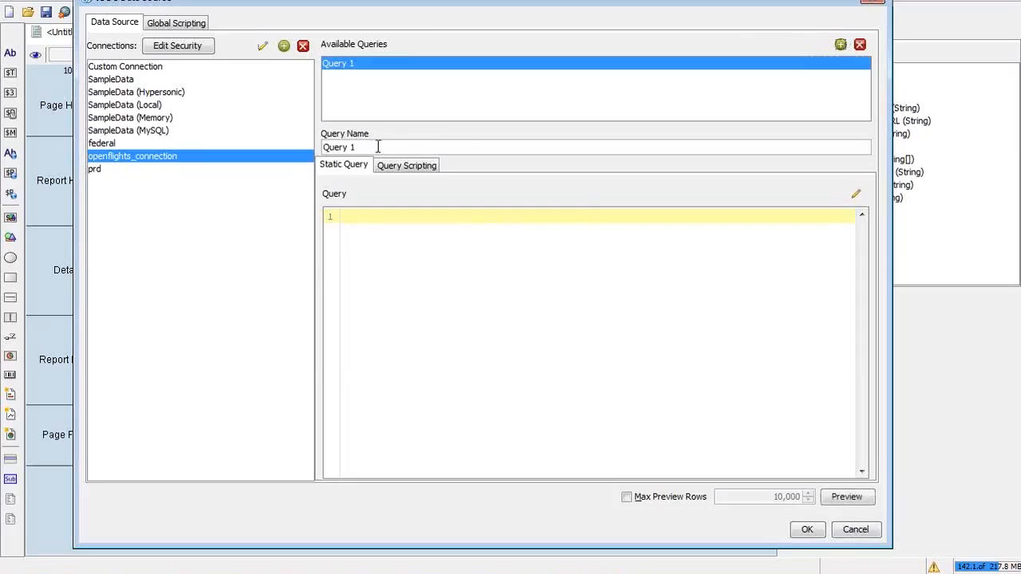
{"action": "left_click_drag", "start_coordinate": [372, 149], "coordinate": [313, 146]}
{"action": "key", "text": "alt+Tab"}
{"action": "key", "text": "alt+Tab"}
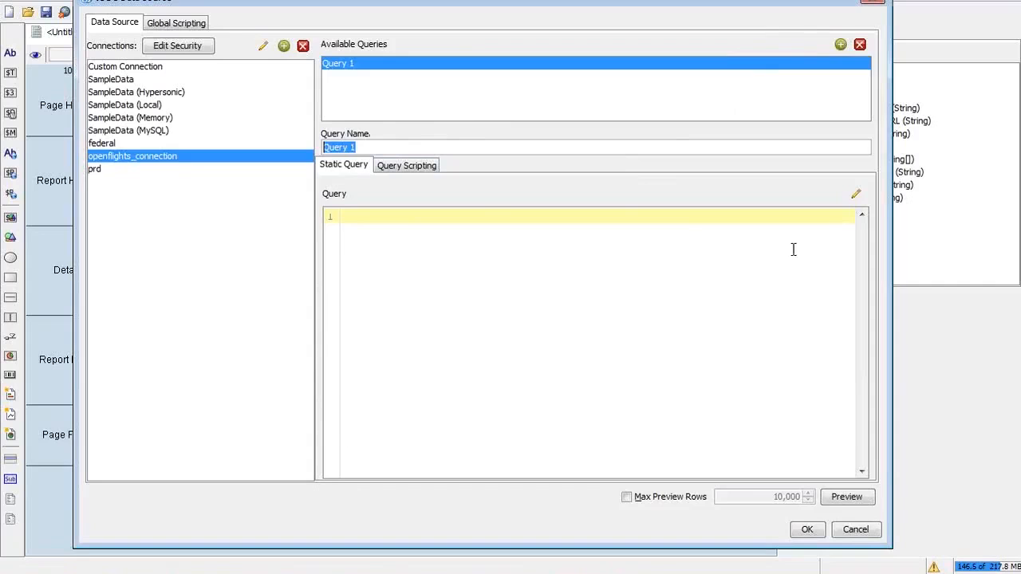
{"action": "left_click", "coordinate": [499, 272]}
{"action": "left_click", "coordinate": [856, 196]}
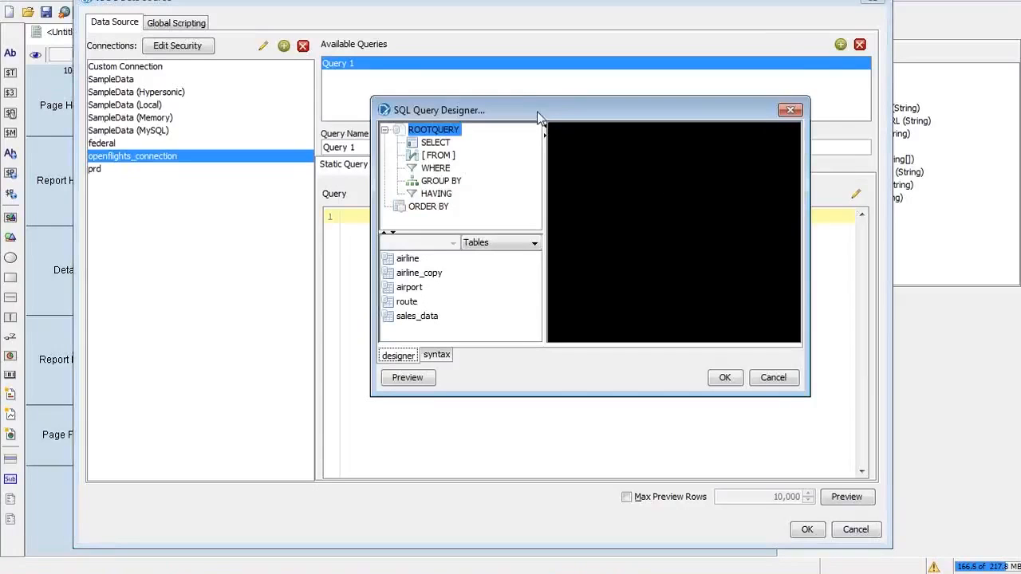
Step: Enlarge the SQL Query Designer window and select the airport table in the Tables list
{"action": "left_click_drag", "start_coordinate": [374, 101], "coordinate": [99, 8]}
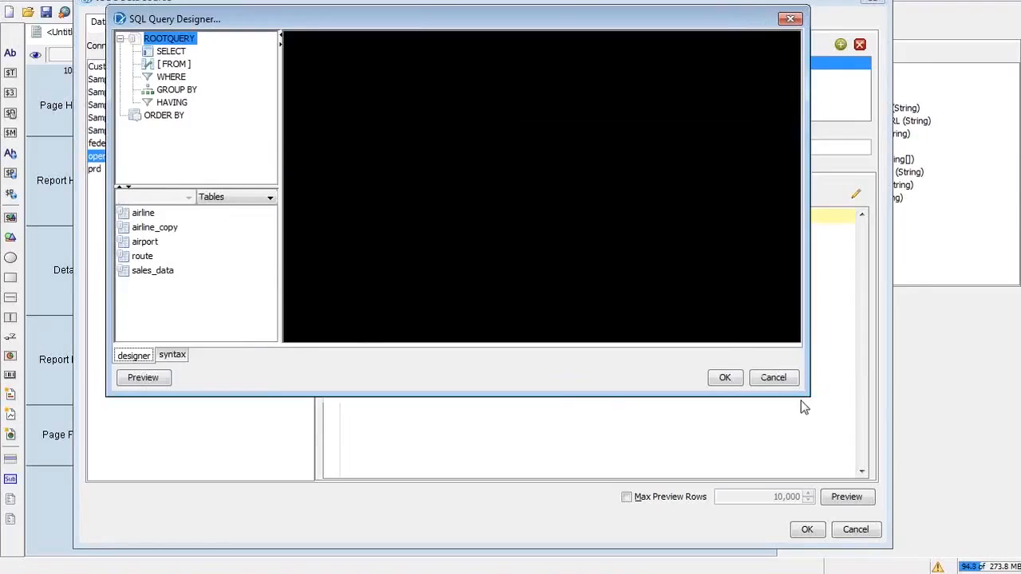
{"action": "left_click_drag", "start_coordinate": [808, 394], "coordinate": [957, 563]}
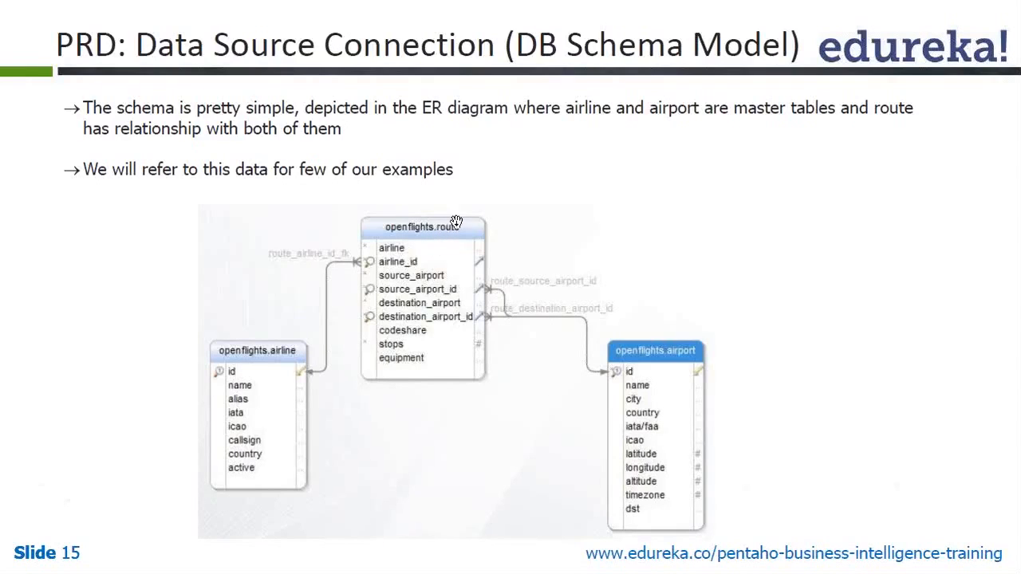
{"action": "key", "text": "alt+Tab"}
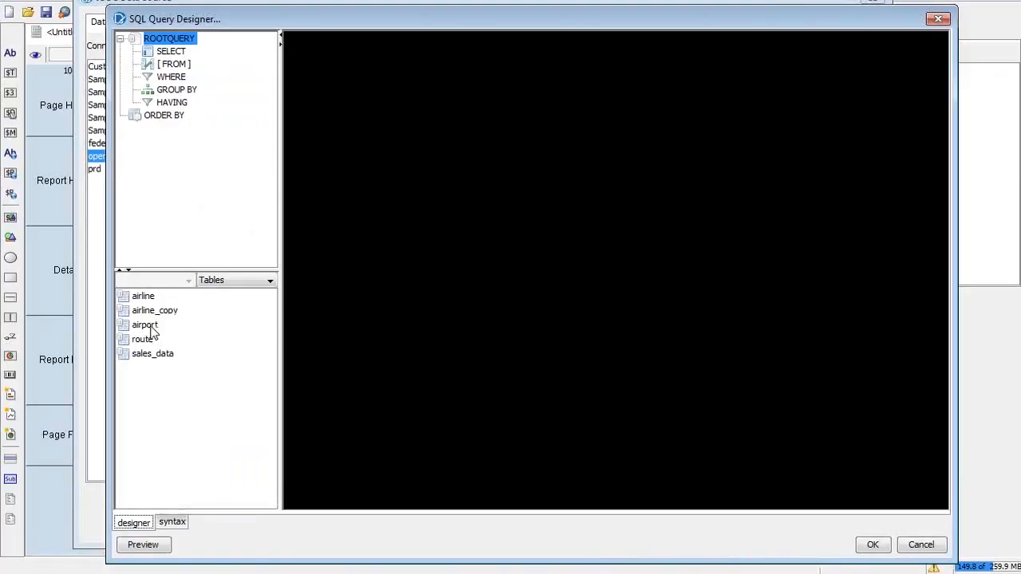
{"action": "left_click", "coordinate": [155, 325]}
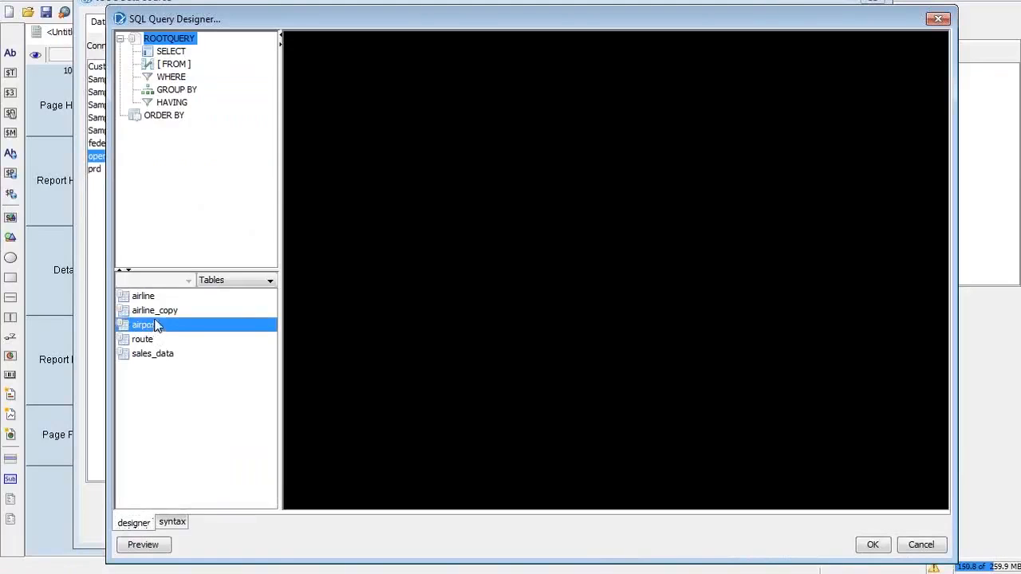
Step: Select the airline and route tables together and drop them onto the diagram canvas
{"action": "left_click", "coordinate": [159, 300], "text": "ctrl"}
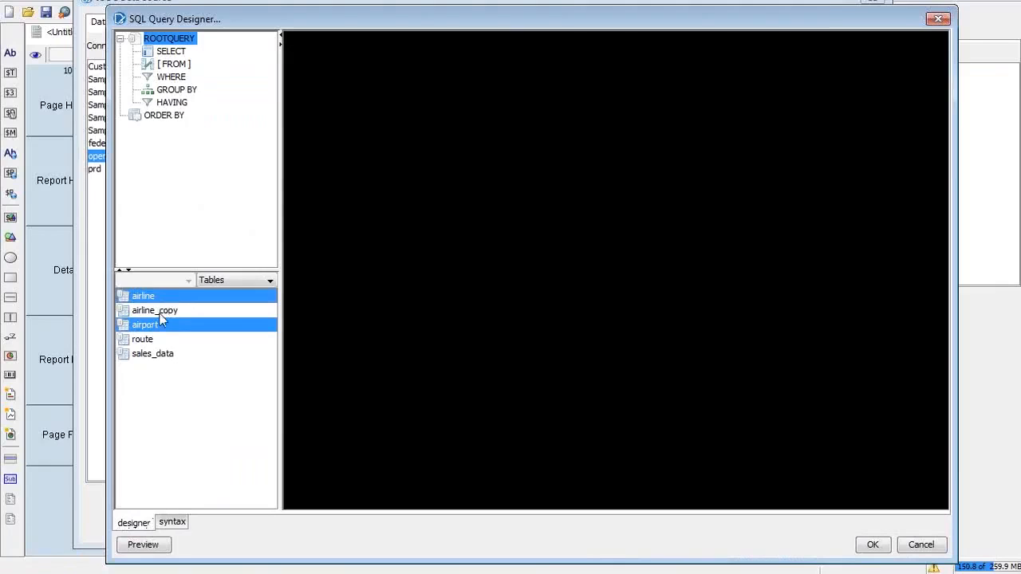
{"action": "left_click", "coordinate": [149, 339], "text": "ctrl"}
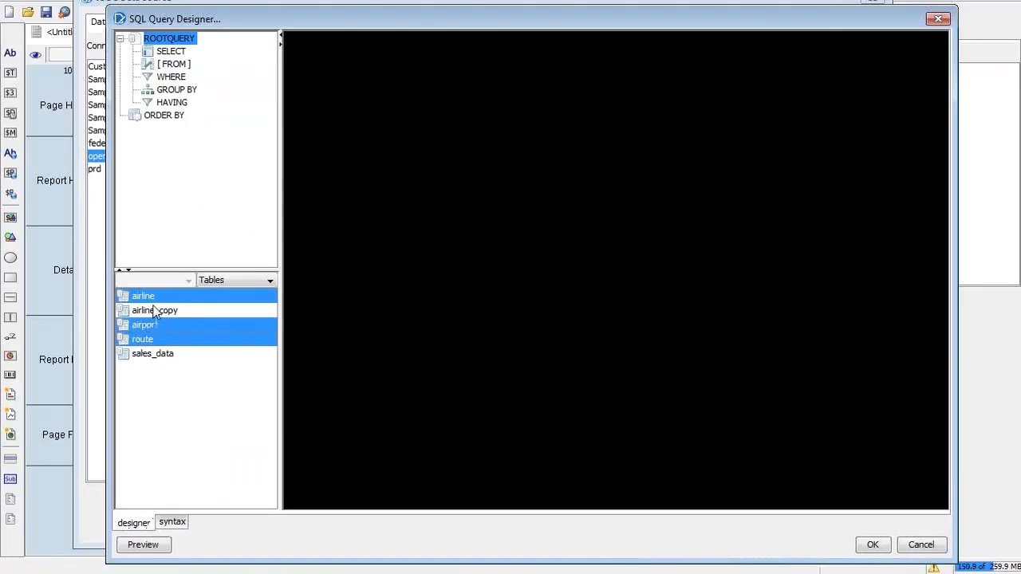
{"action": "left_click_drag", "start_coordinate": [151, 298], "coordinate": [524, 170]}
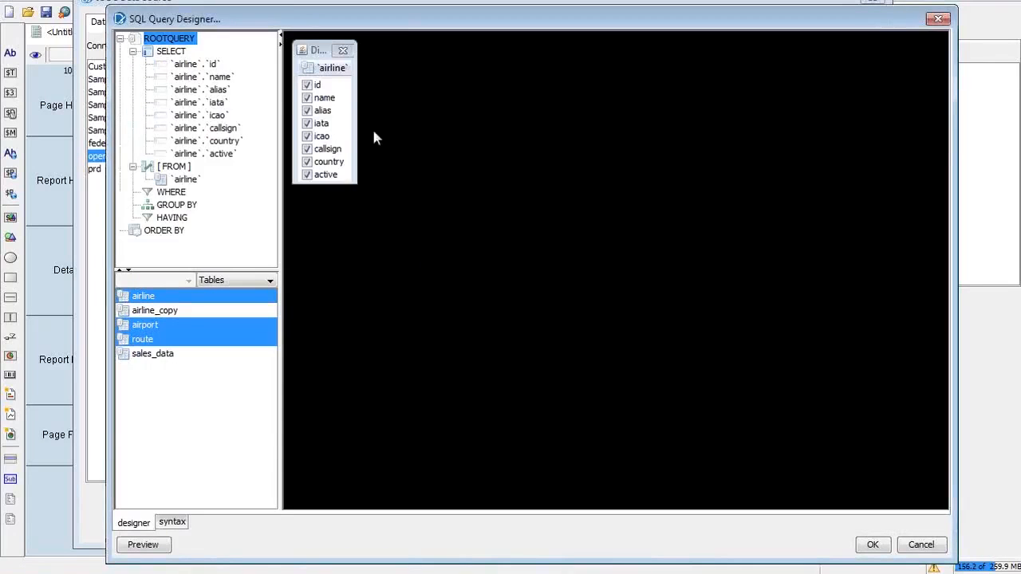
{"action": "left_click_drag", "start_coordinate": [313, 50], "coordinate": [474, 102]}
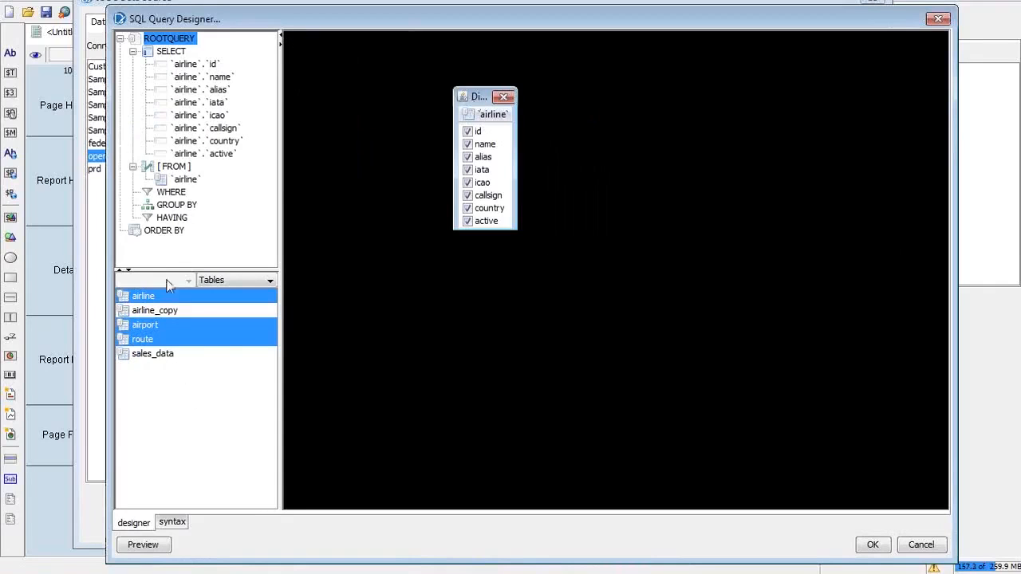
{"action": "left_click", "coordinate": [209, 410]}
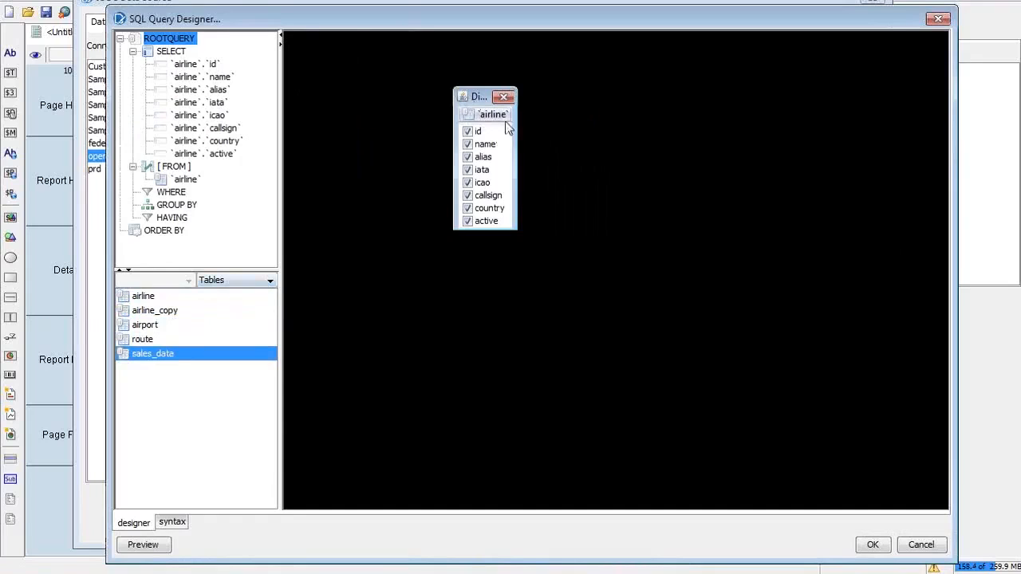
Step: Add the airport and route tables to the diagram and rearrange the three table boxes
{"action": "left_click", "coordinate": [160, 331]}
{"action": "left_click_drag", "start_coordinate": [160, 332], "coordinate": [648, 190]}
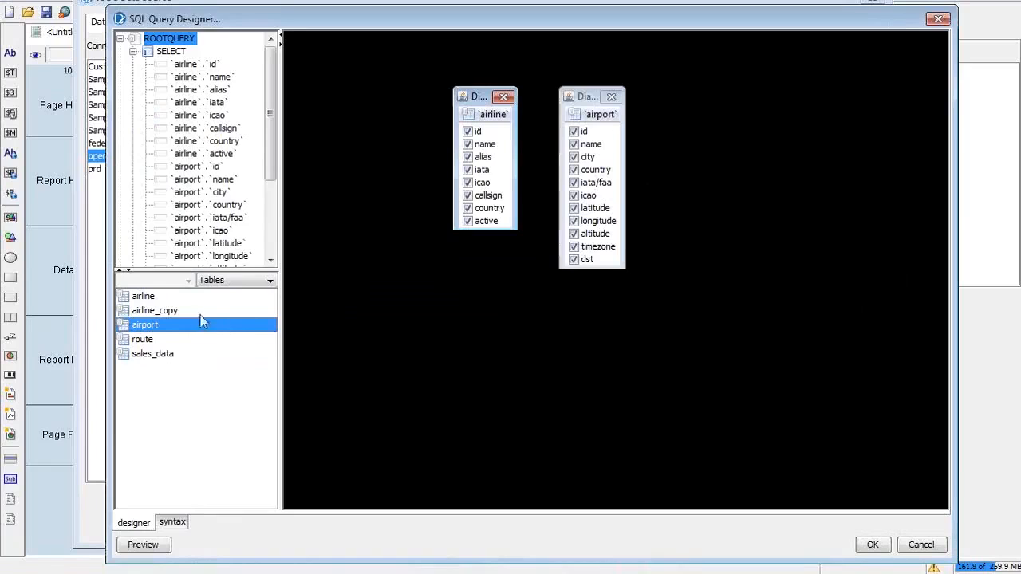
{"action": "left_click_drag", "start_coordinate": [156, 341], "coordinate": [714, 284]}
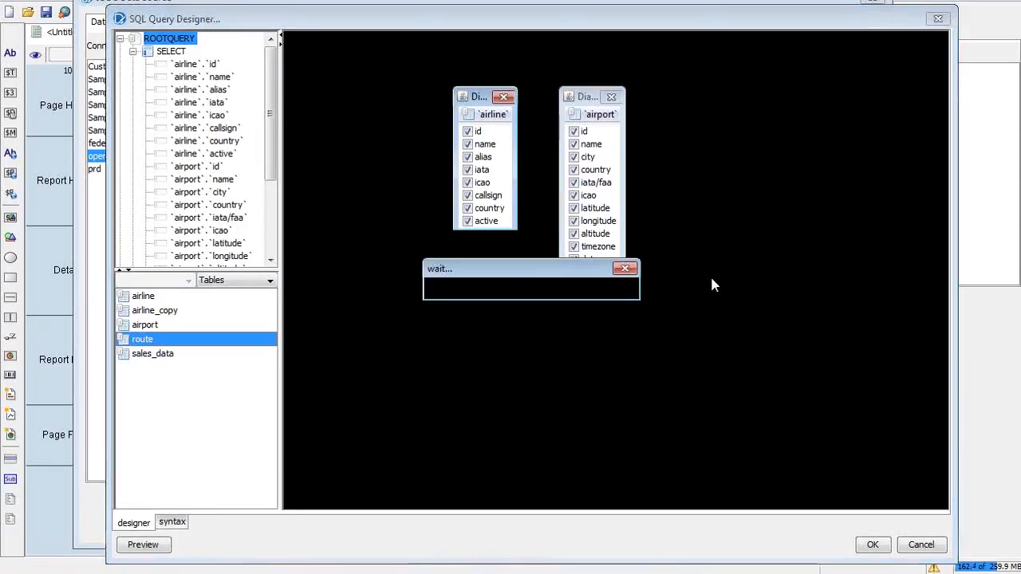
{"action": "left_click_drag", "start_coordinate": [593, 102], "coordinate": [563, 268]}
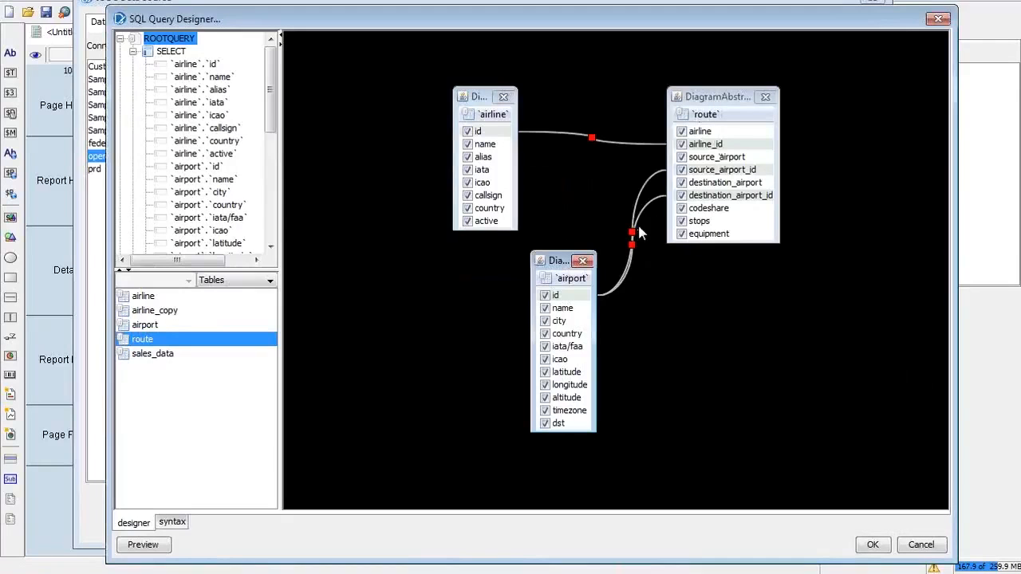
{"action": "left_click_drag", "start_coordinate": [488, 101], "coordinate": [447, 172]}
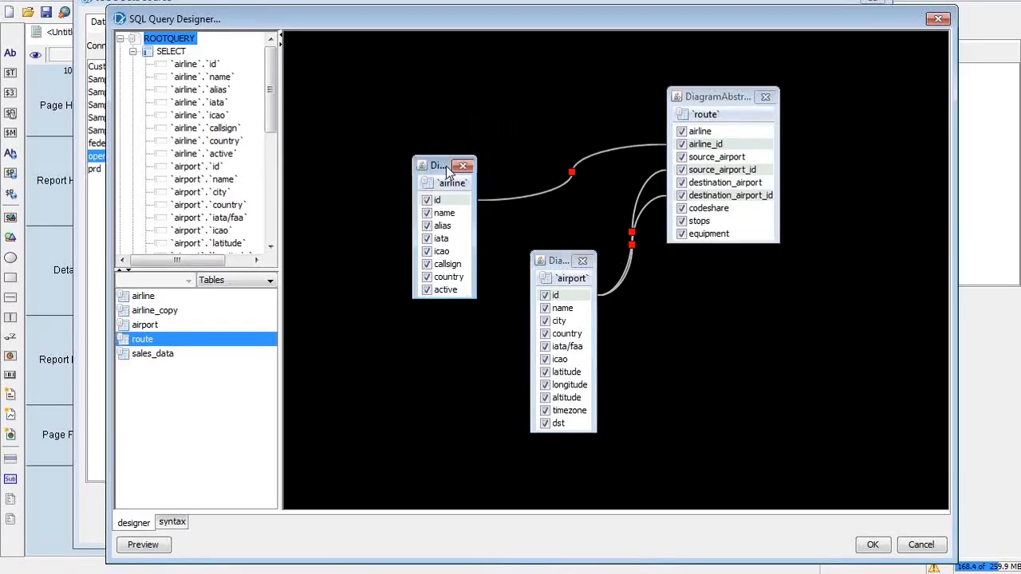
{"action": "left_click_drag", "start_coordinate": [691, 100], "coordinate": [438, 51]}
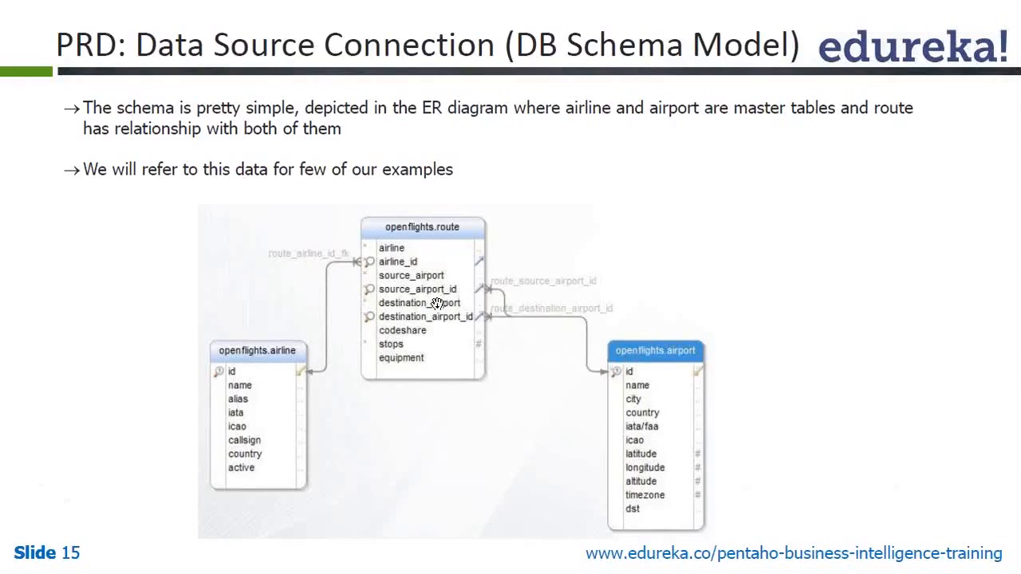
Step: Switch from the DB schema slide back to the SQL Query Designer
{"action": "key", "text": "alt+Tab"}
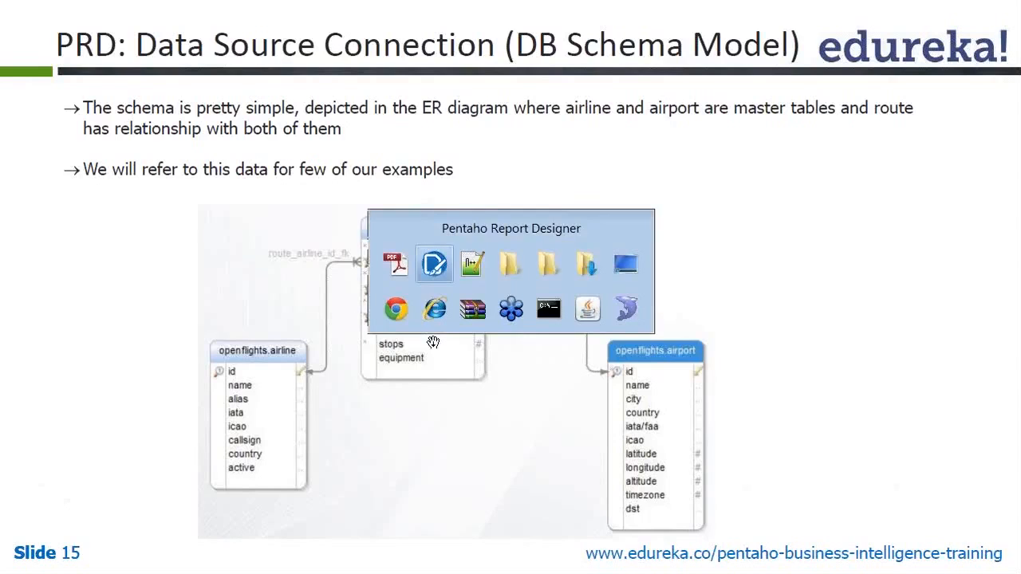
{"action": "key", "text": "alt+Tab"}
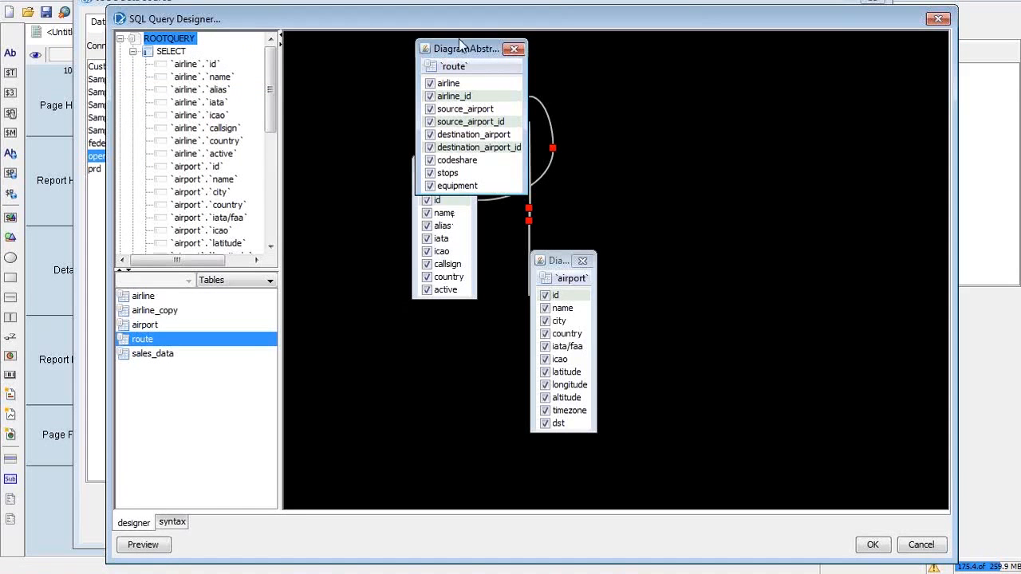
Step: Line up the airline, route and airport table boxes left to right
{"action": "left_click", "coordinate": [462, 50]}
{"action": "left_click_drag", "start_coordinate": [462, 50], "coordinate": [544, 112]}
{"action": "left_click", "coordinate": [437, 170]}
{"action": "left_click_drag", "start_coordinate": [437, 170], "coordinate": [373, 169]}
{"action": "left_click_drag", "start_coordinate": [559, 261], "coordinate": [751, 168]}
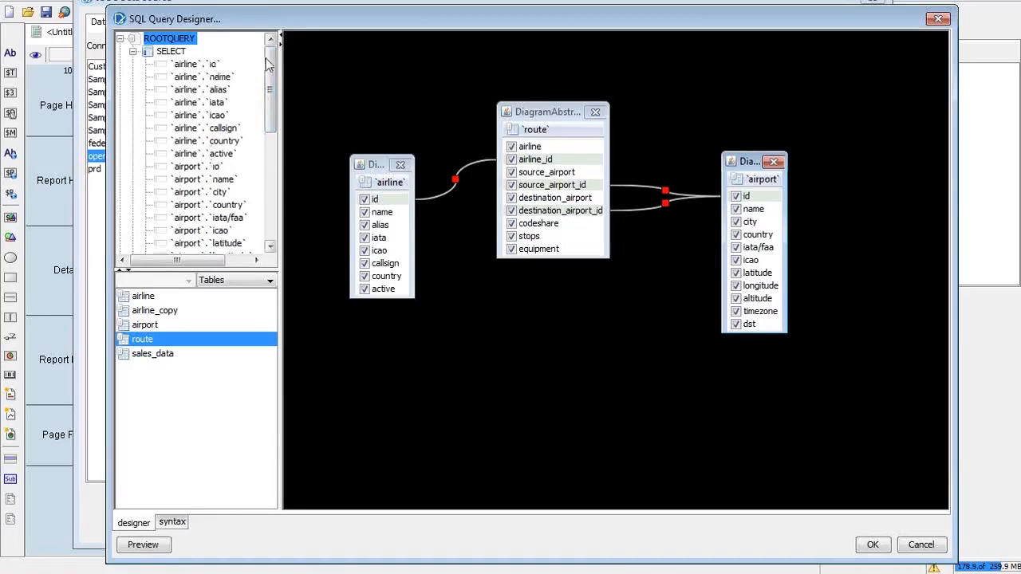
{"action": "left_click_drag", "start_coordinate": [269, 66], "coordinate": [273, 176]}
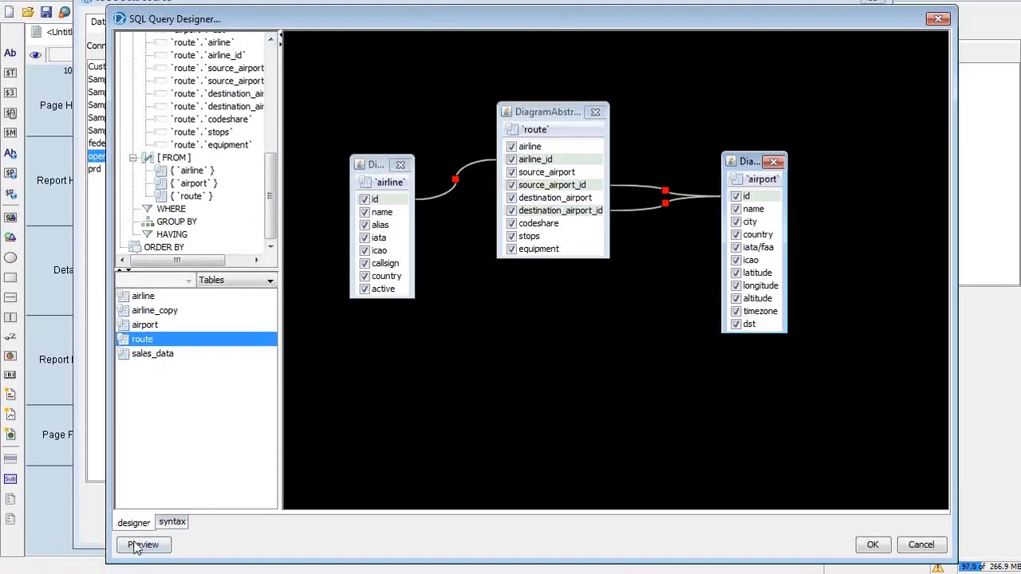
Step: Review the generated SQL's INNER JOIN conditions, then return to the diagram view
{"action": "left_click", "coordinate": [171, 525]}
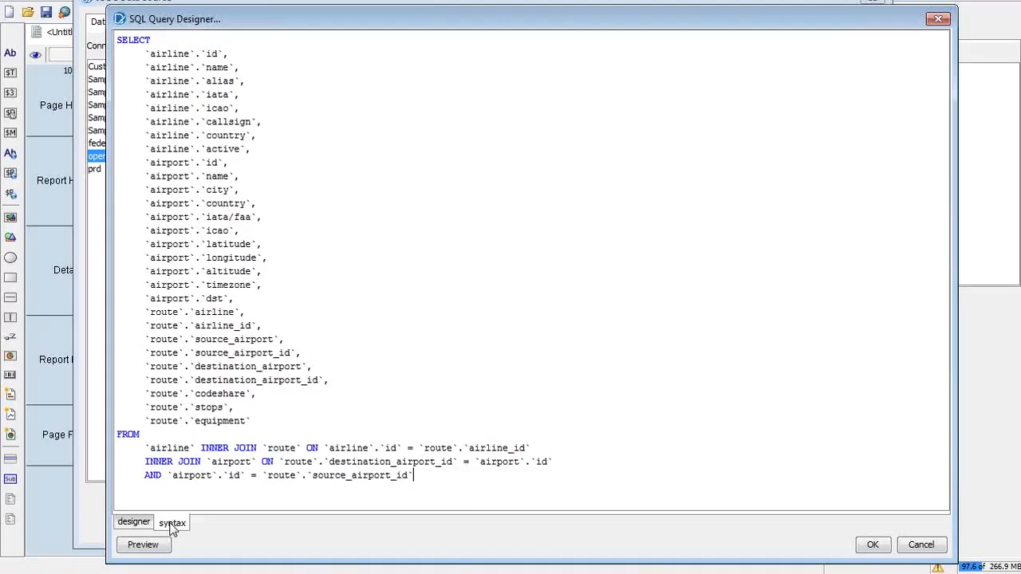
{"action": "left_click_drag", "start_coordinate": [462, 476], "coordinate": [132, 40]}
{"action": "left_click", "coordinate": [383, 120]}
{"action": "left_click", "coordinate": [133, 523]}
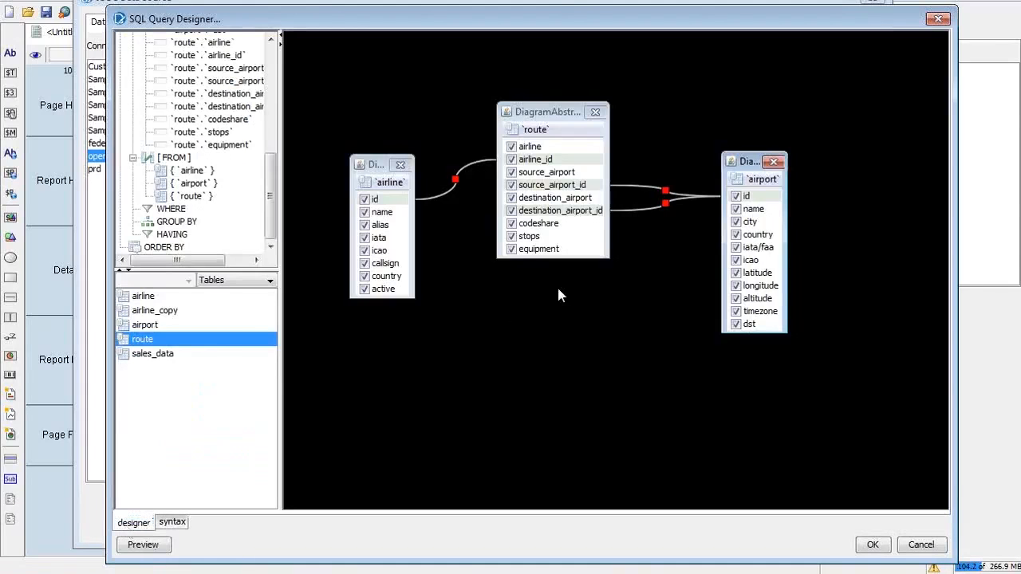
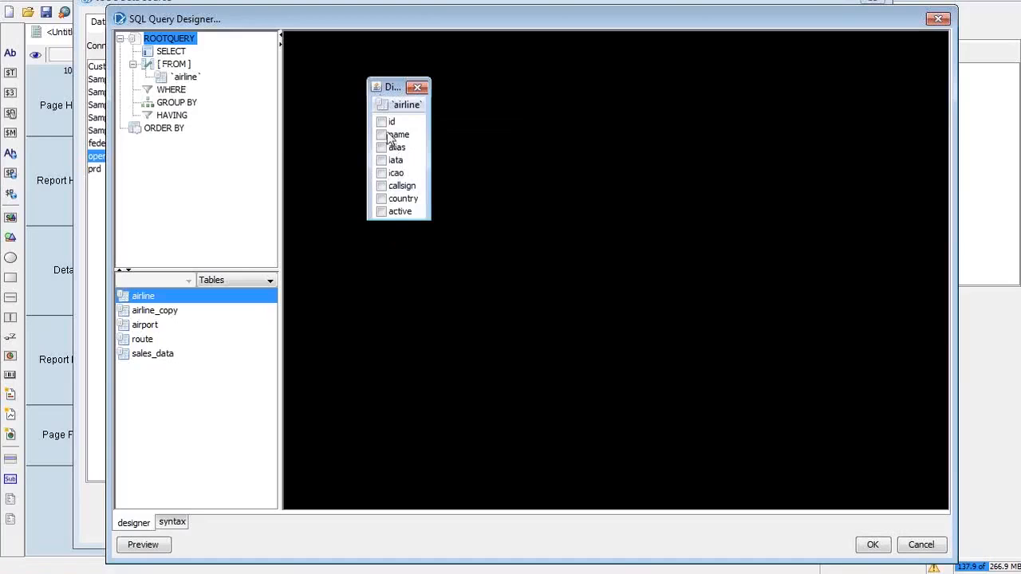
Step: Tick id, name and alias in the airline table box and check them in the query tree
{"action": "left_click", "coordinate": [381, 122]}
{"action": "left_click", "coordinate": [381, 135]}
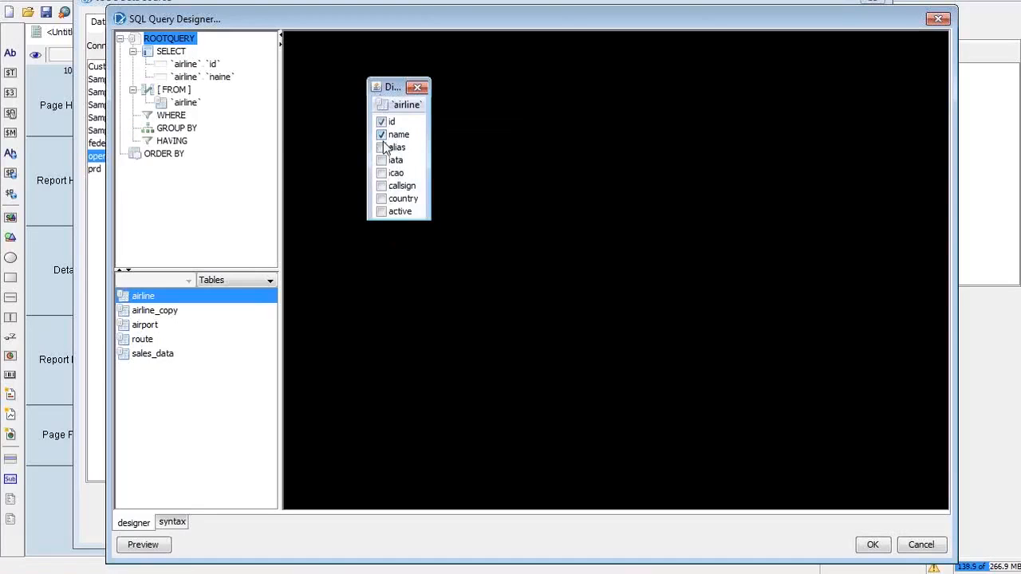
{"action": "left_click", "coordinate": [381, 147]}
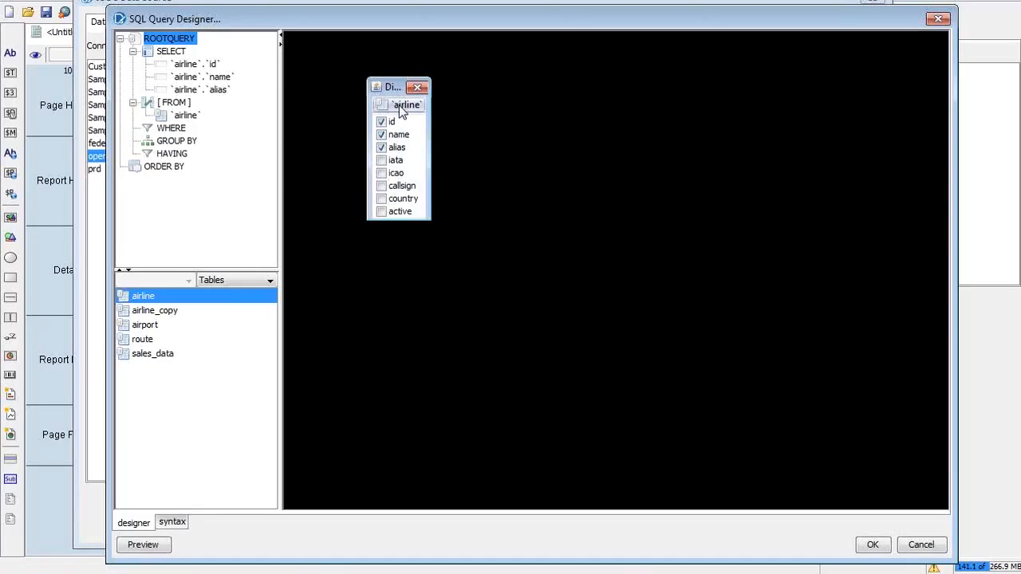
{"action": "right_click", "coordinate": [408, 111]}
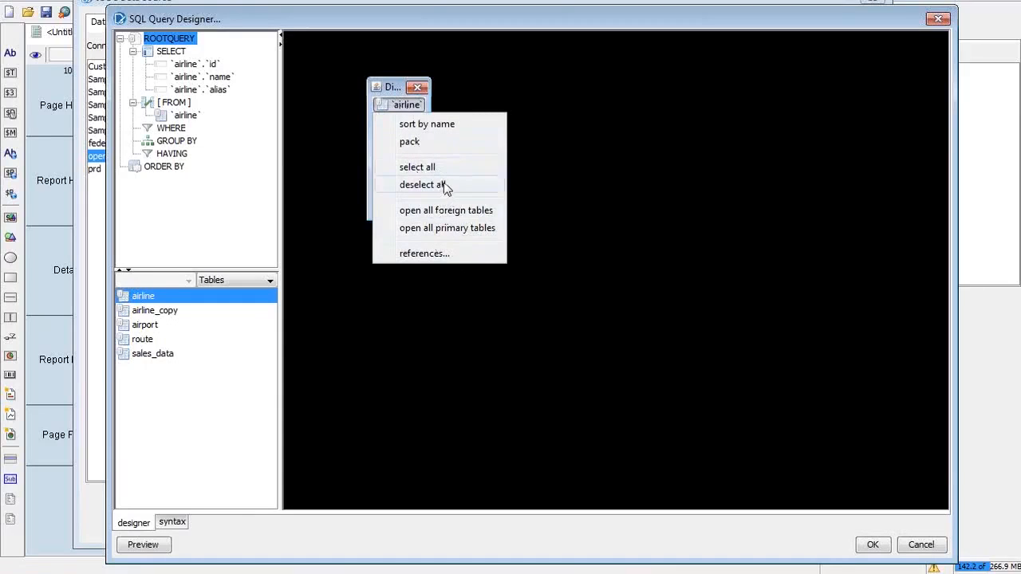
{"action": "left_click", "coordinate": [391, 88]}
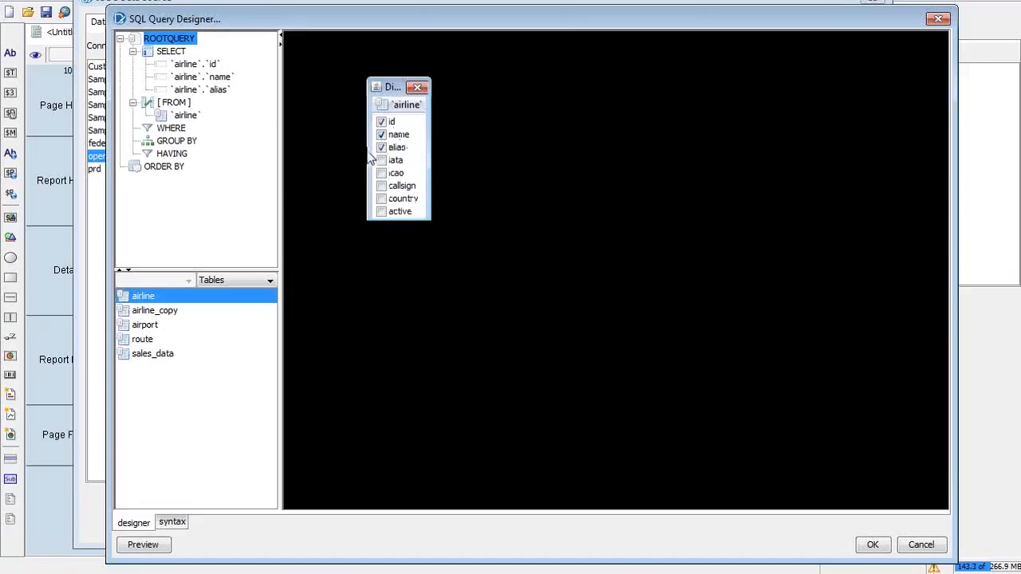
{"action": "left_click", "coordinate": [195, 65]}
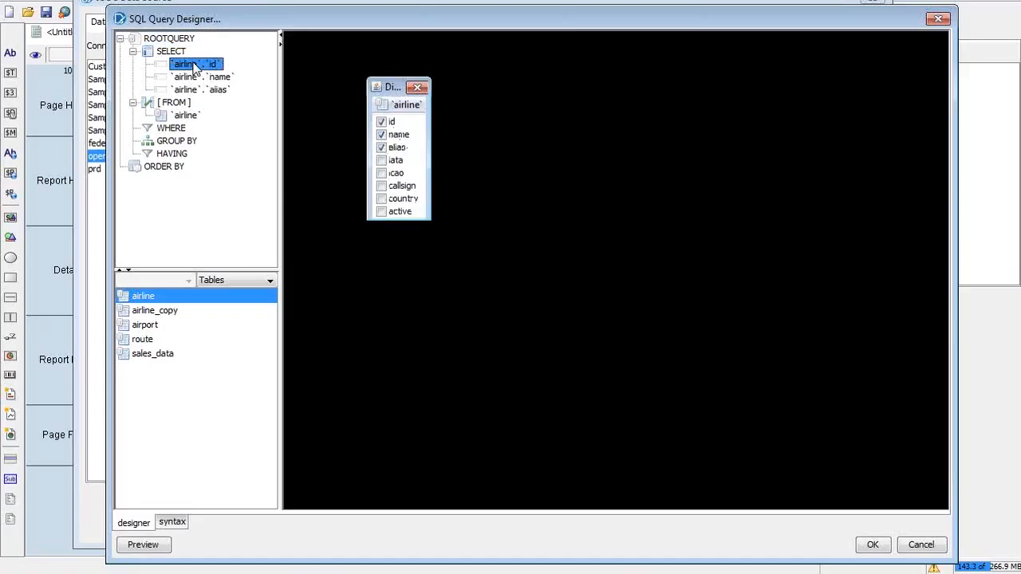
{"action": "left_click", "coordinate": [203, 77]}
{"action": "left_click", "coordinate": [204, 90]}
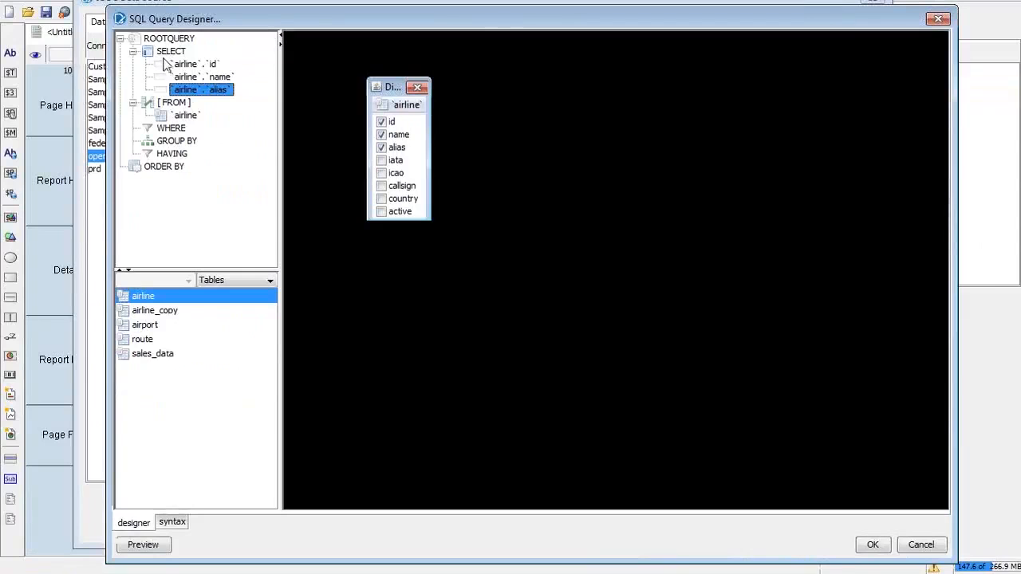
{"action": "left_click", "coordinate": [163, 52]}
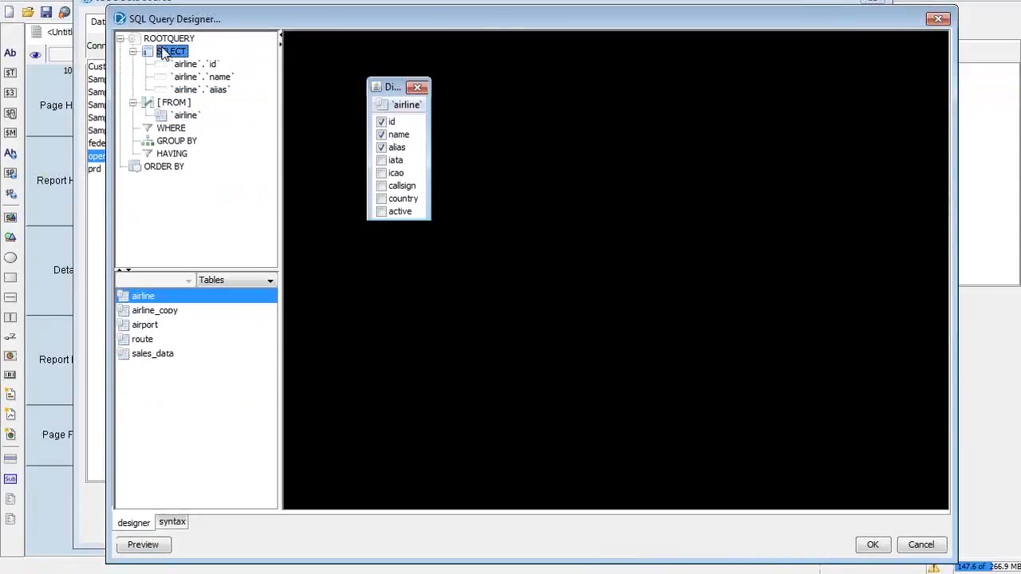
{"action": "left_click", "coordinate": [164, 44]}
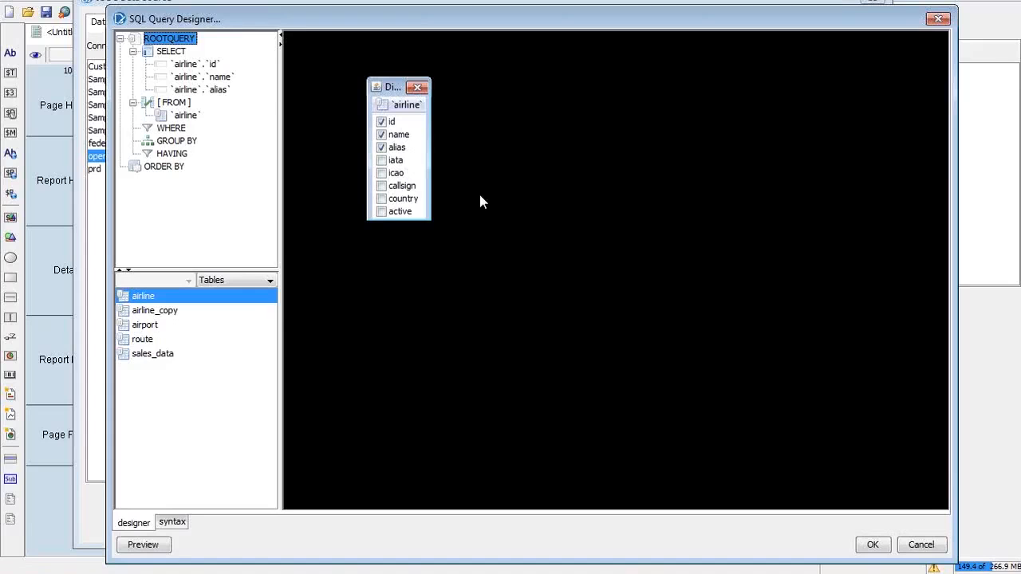
{"action": "key", "text": "alt+Tab"}
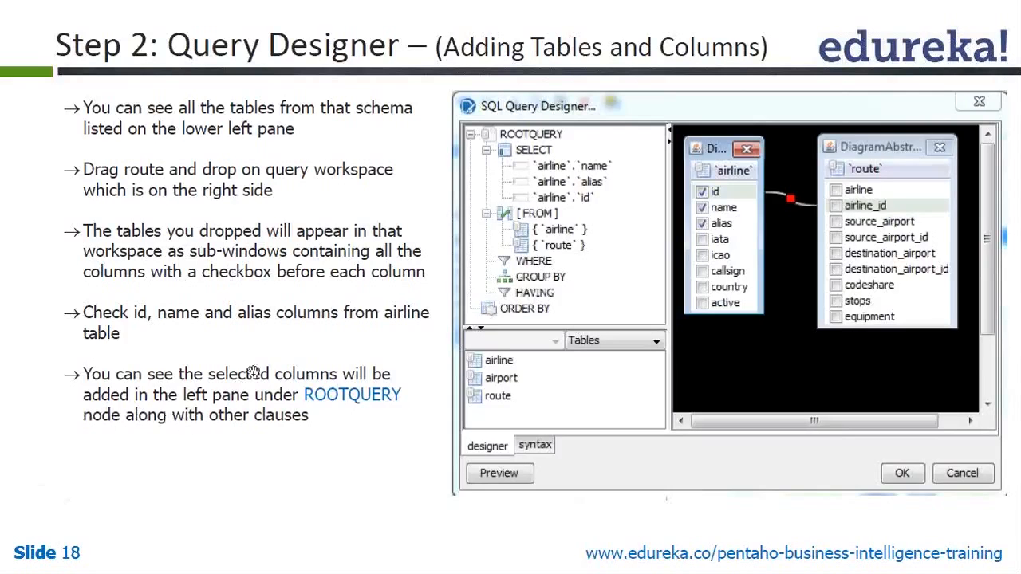
{"action": "left_click", "coordinate": [316, 313]}
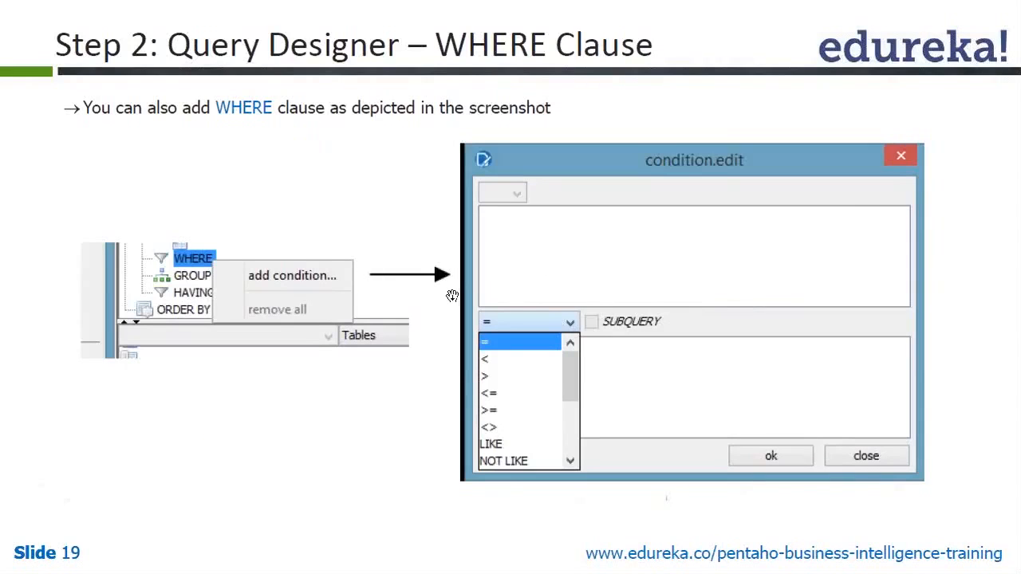
{"action": "key", "text": "Right"}
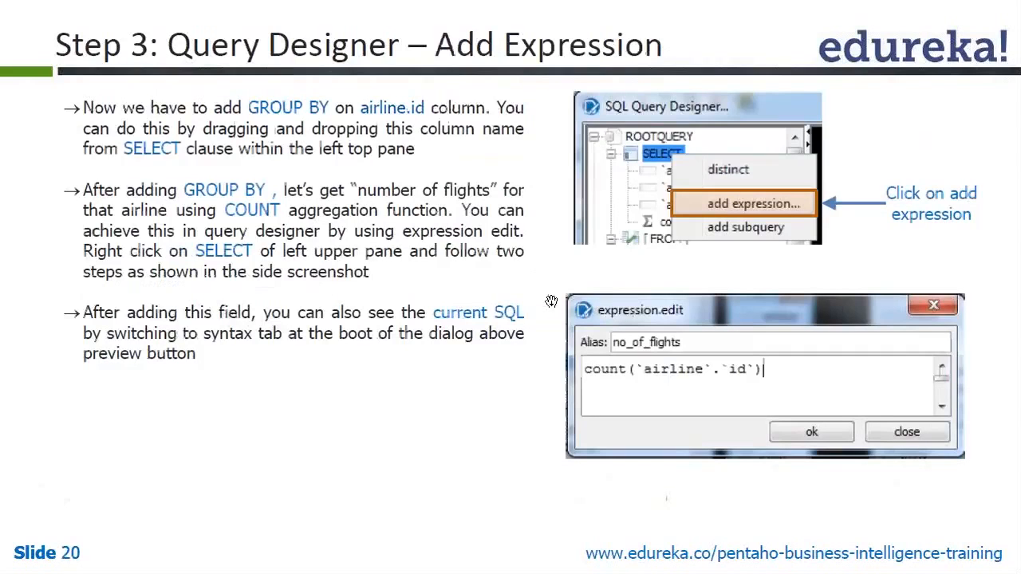
{"action": "key", "text": "Right"}
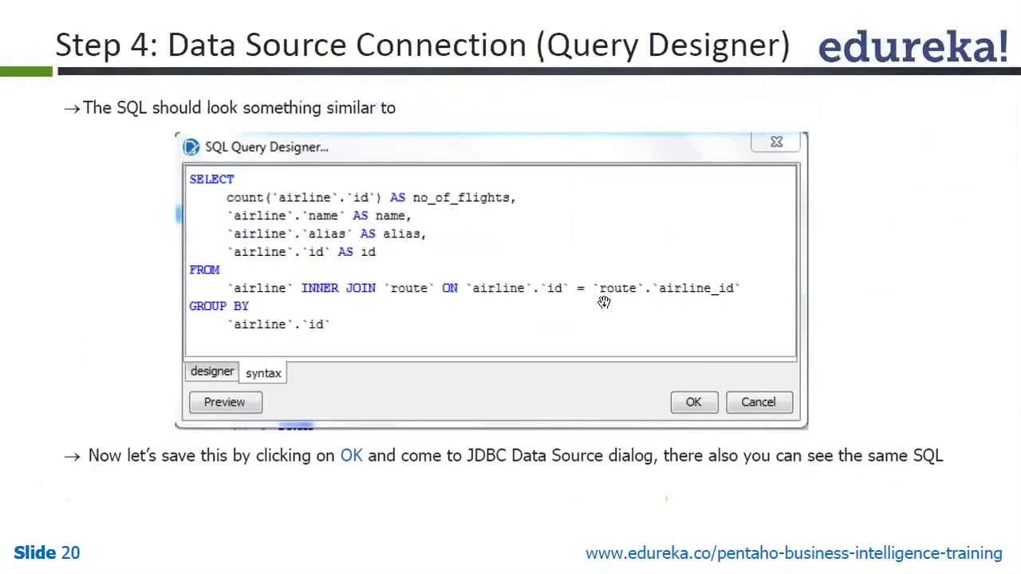
{"action": "key", "text": "Left"}
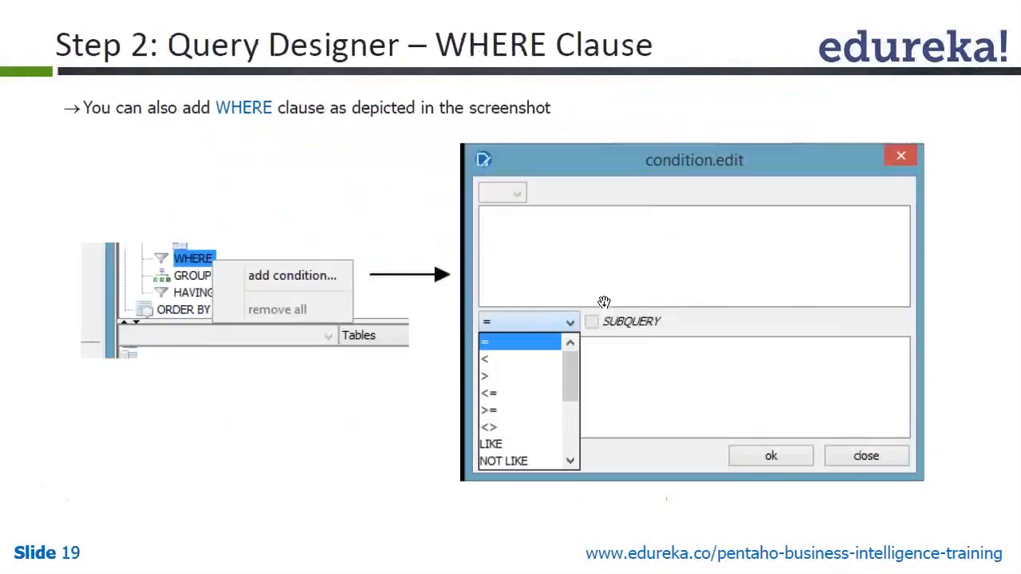
{"action": "key", "text": "alt+Tab"}
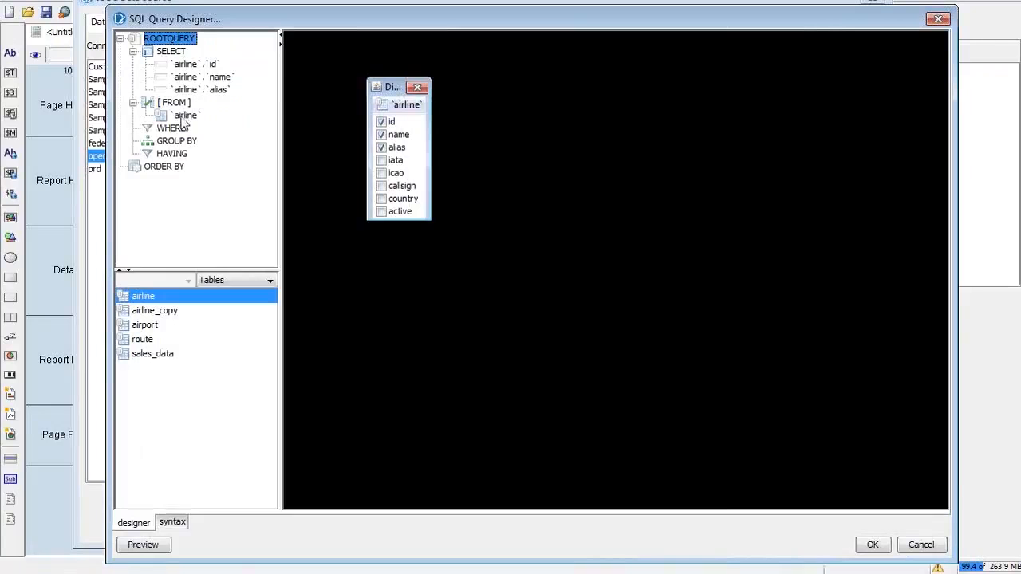
Step: Browse the WHERE, SELECT and FROM clause options without changing anything
{"action": "right_click", "coordinate": [174, 129]}
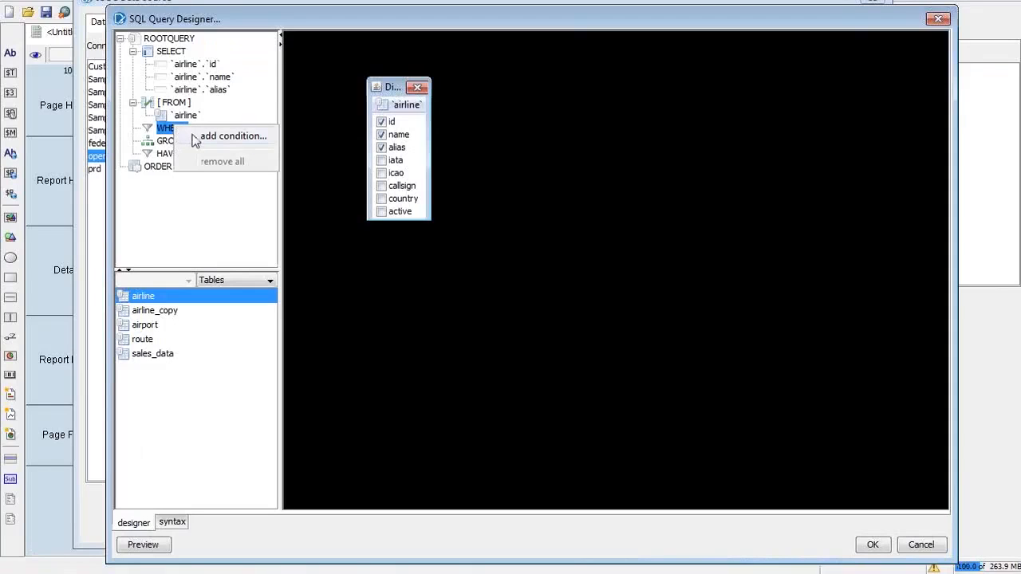
{"action": "left_click", "coordinate": [255, 84]}
{"action": "left_click", "coordinate": [174, 52]}
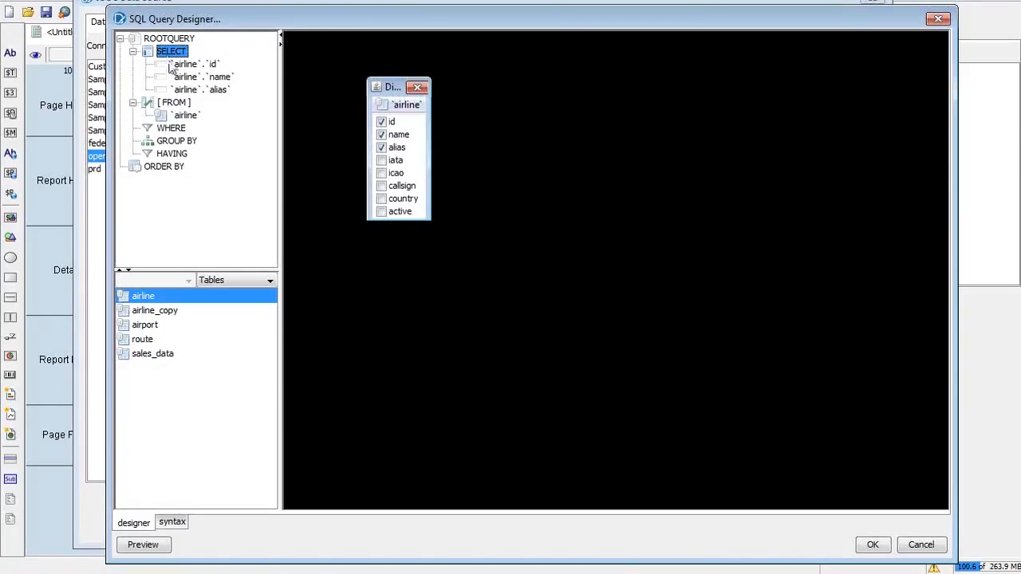
{"action": "right_click", "coordinate": [169, 54]}
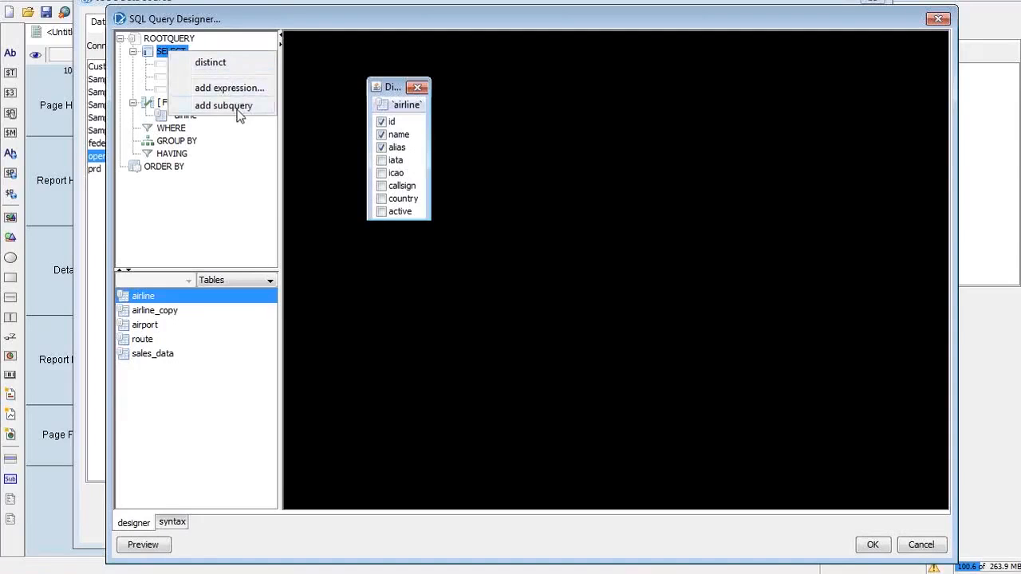
{"action": "left_click", "coordinate": [163, 56]}
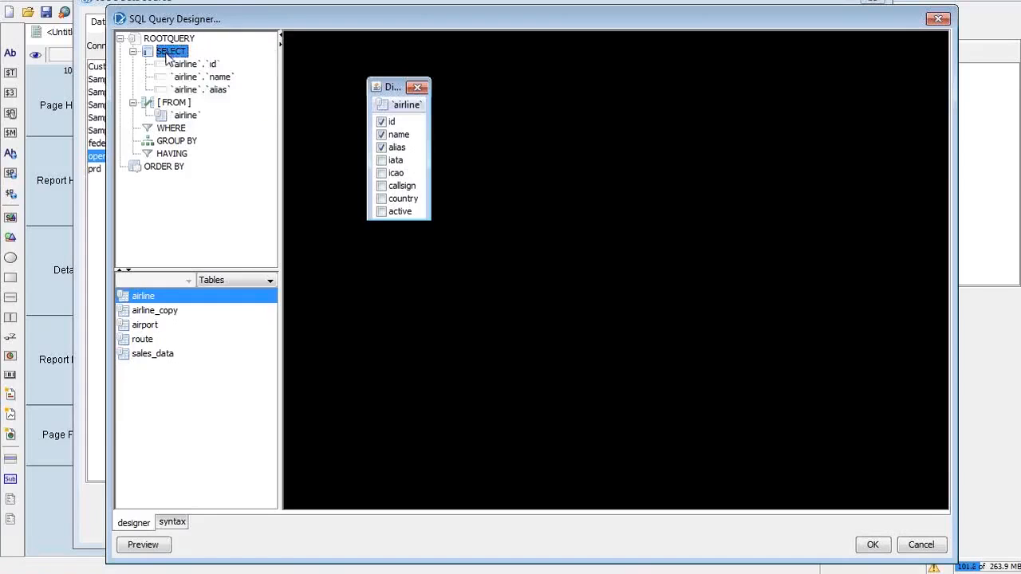
{"action": "left_click", "coordinate": [177, 105]}
{"action": "right_click", "coordinate": [180, 106]}
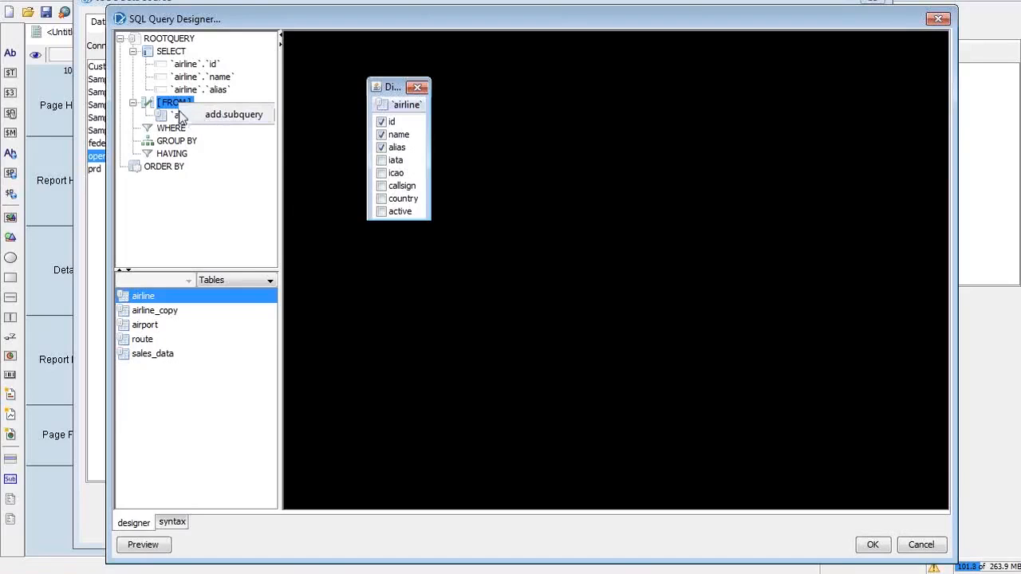
{"action": "left_click", "coordinate": [164, 117]}
{"action": "left_click", "coordinate": [182, 118]}
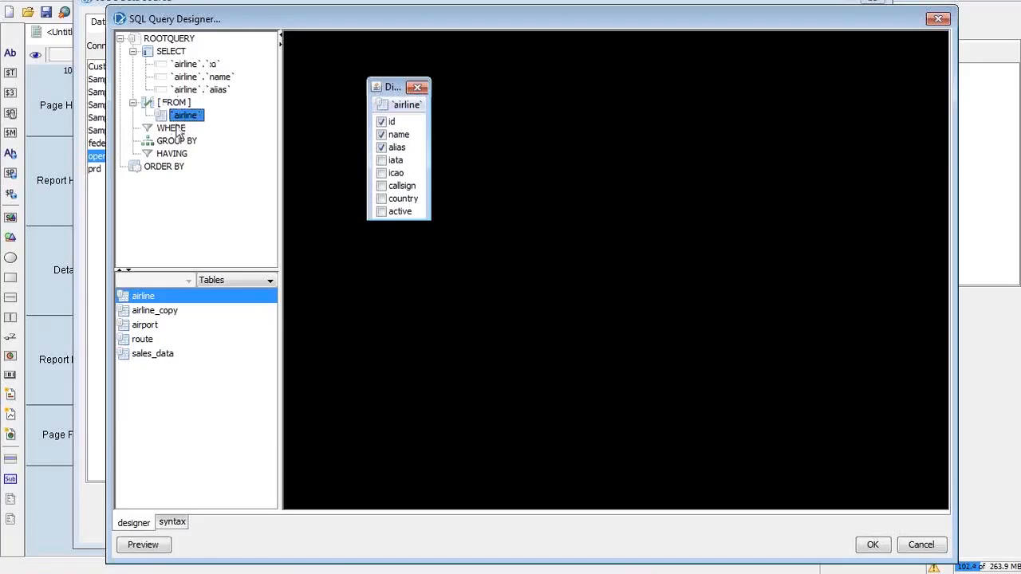
Step: Inspect the GROUP BY, HAVING and ORDER BY clause menus, cancelling ORDER BY's remove-all
{"action": "left_click", "coordinate": [167, 130]}
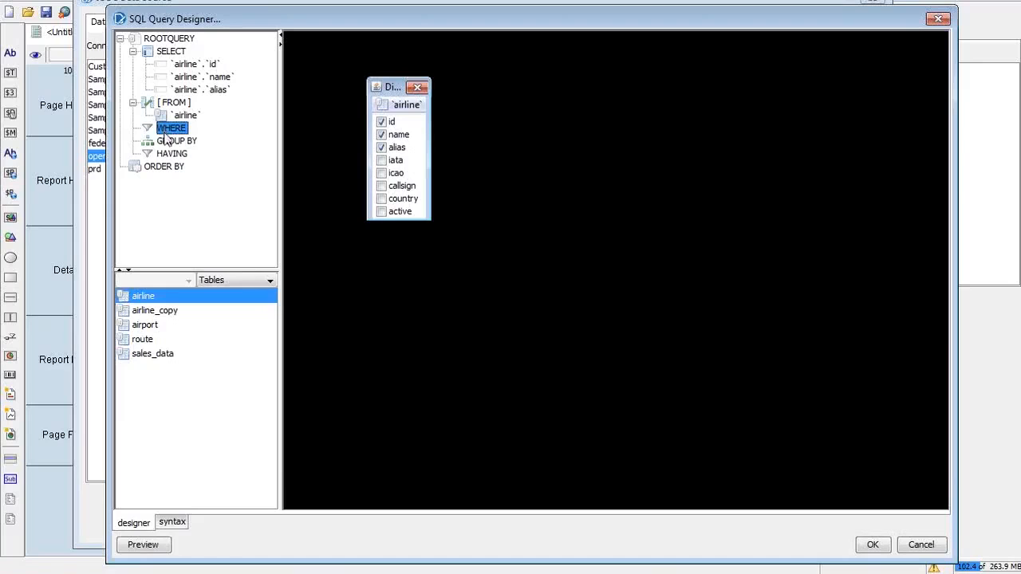
{"action": "left_click", "coordinate": [169, 142]}
{"action": "left_click", "coordinate": [170, 154]}
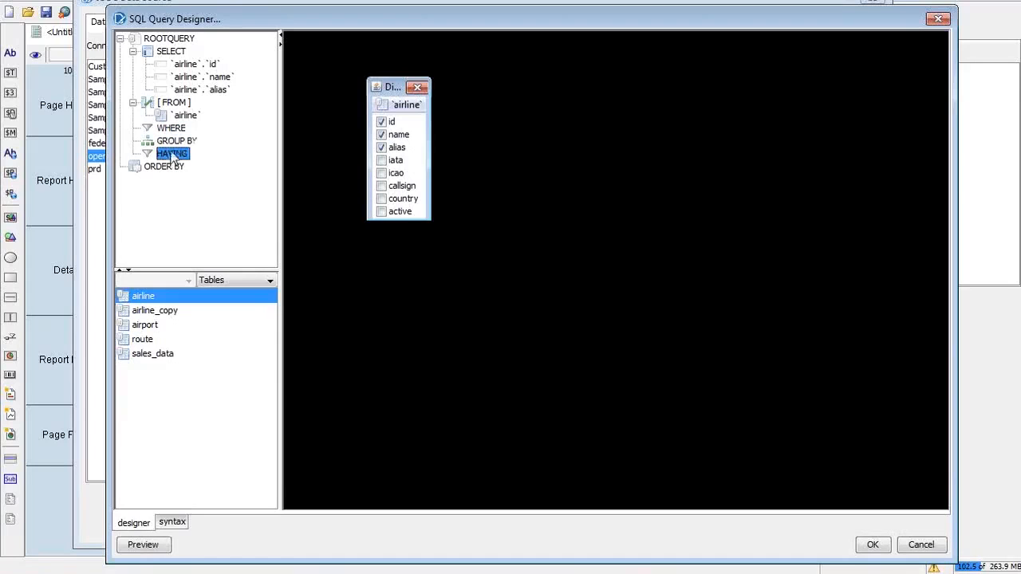
{"action": "right_click", "coordinate": [168, 142]}
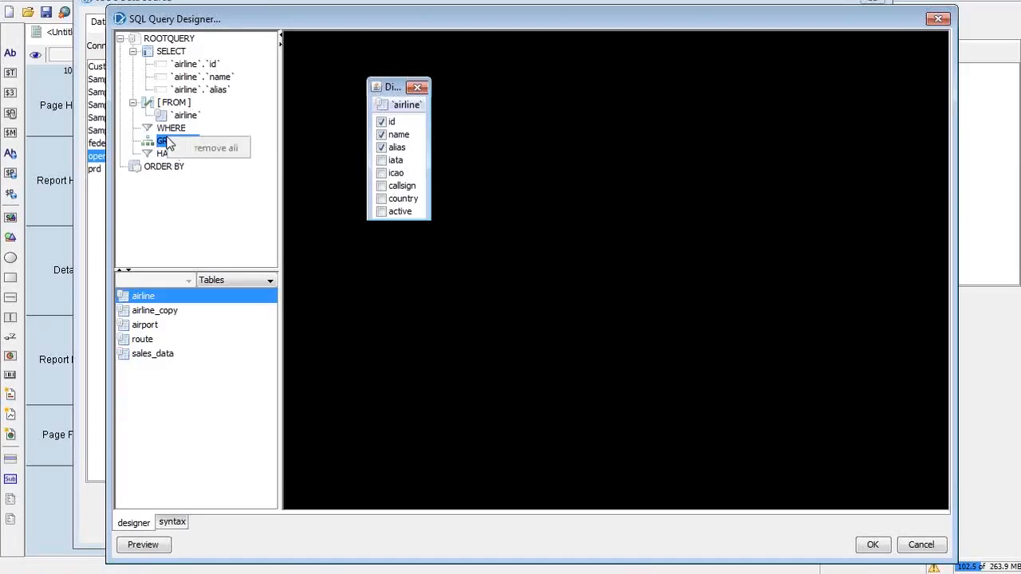
{"action": "left_click", "coordinate": [165, 153]}
{"action": "left_click", "coordinate": [165, 155]}
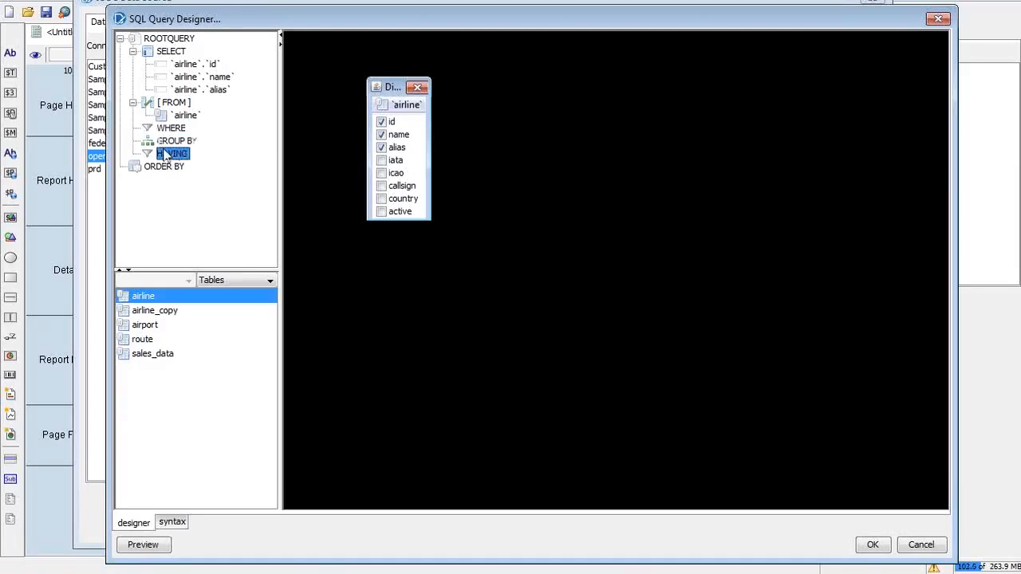
{"action": "left_click", "coordinate": [166, 168]}
{"action": "right_click", "coordinate": [164, 167]}
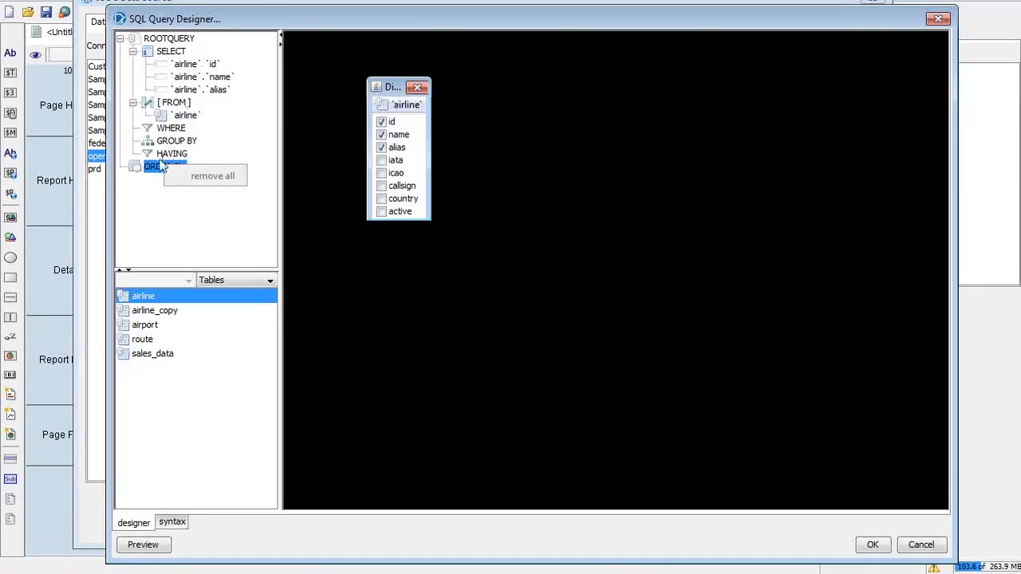
{"action": "left_click", "coordinate": [202, 76]}
{"action": "left_click", "coordinate": [212, 81]}
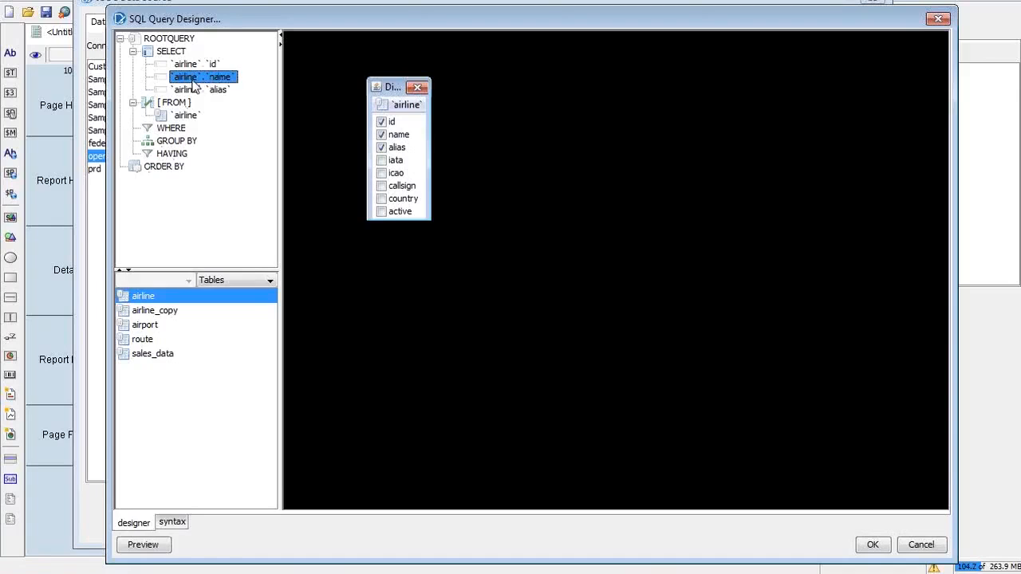
Step: Add airline.name to ORDER BY and set its sort direction to DESC
{"action": "left_click_drag", "start_coordinate": [192, 84], "coordinate": [170, 174]}
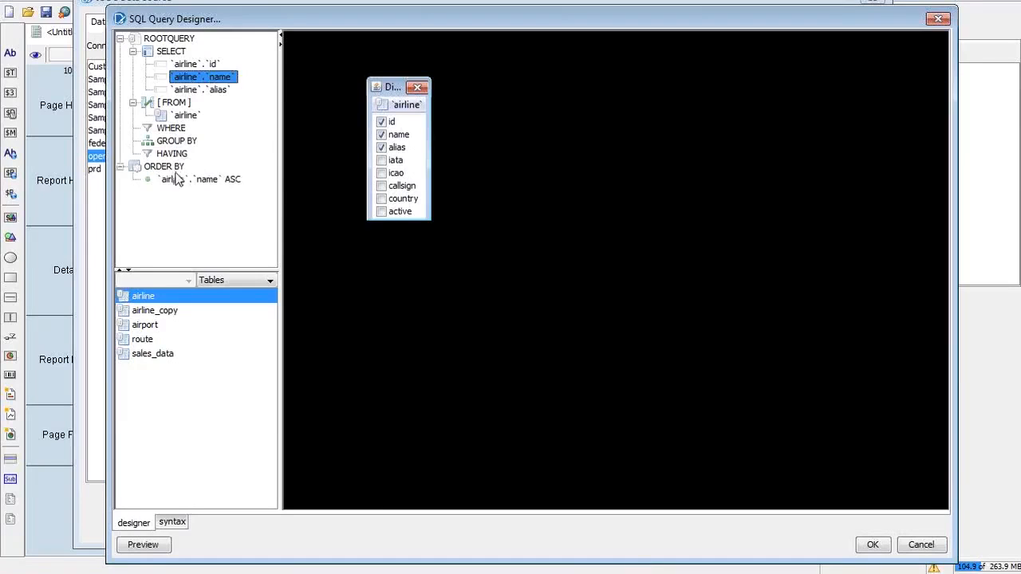
{"action": "left_click", "coordinate": [174, 179]}
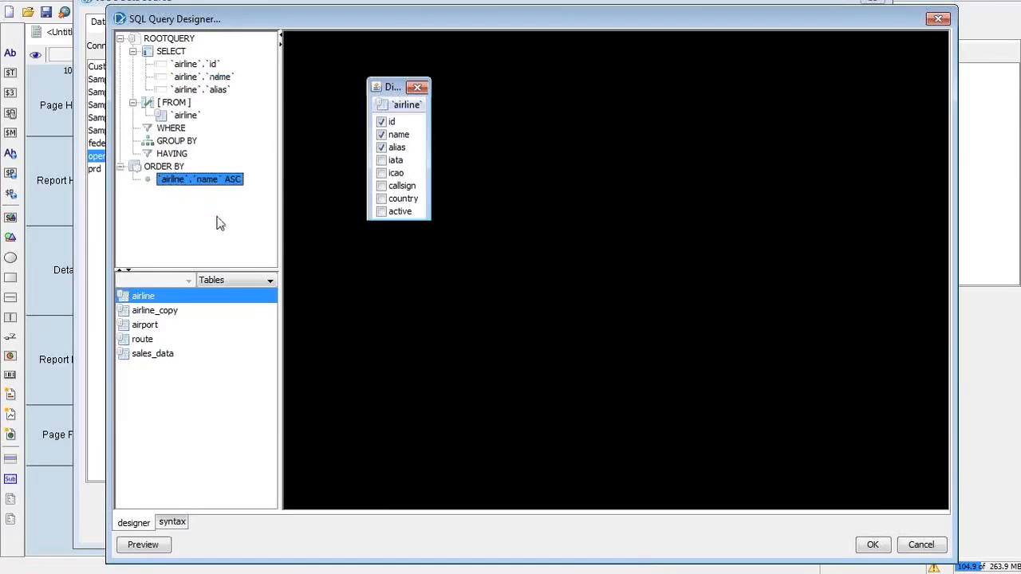
{"action": "right_click", "coordinate": [236, 185]}
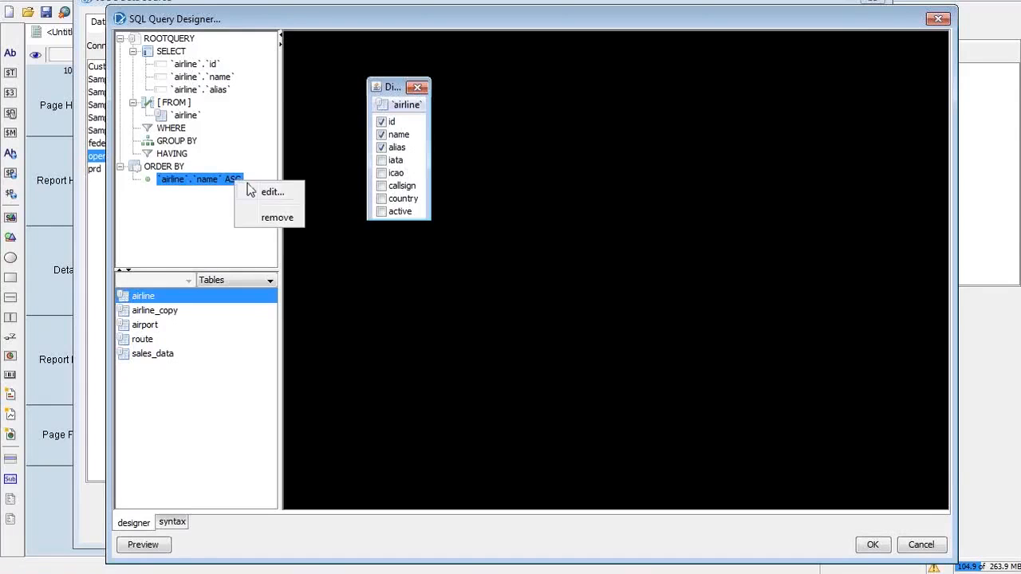
{"action": "left_click", "coordinate": [254, 192]}
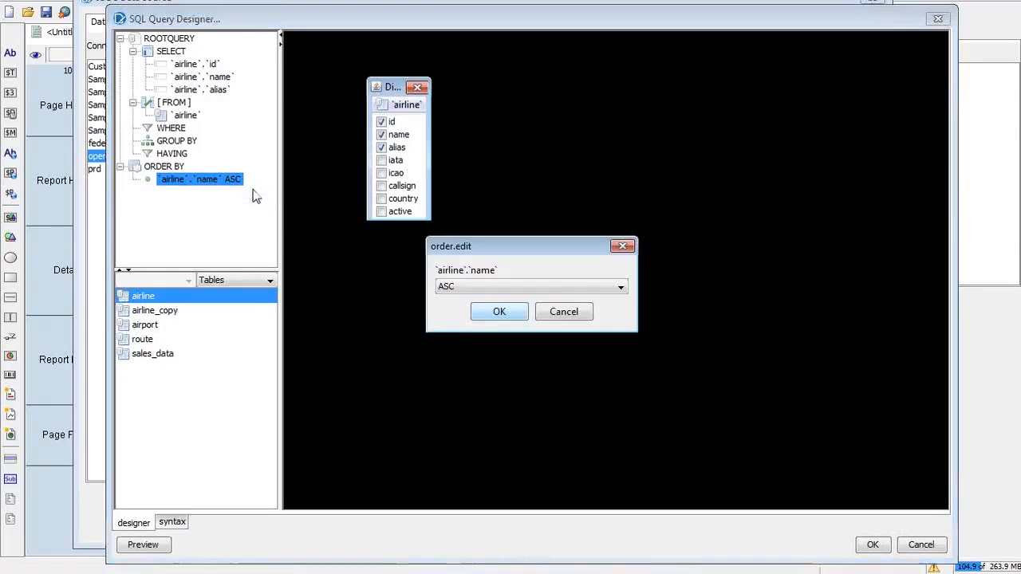
{"action": "left_click", "coordinate": [525, 285]}
{"action": "left_click", "coordinate": [507, 312]}
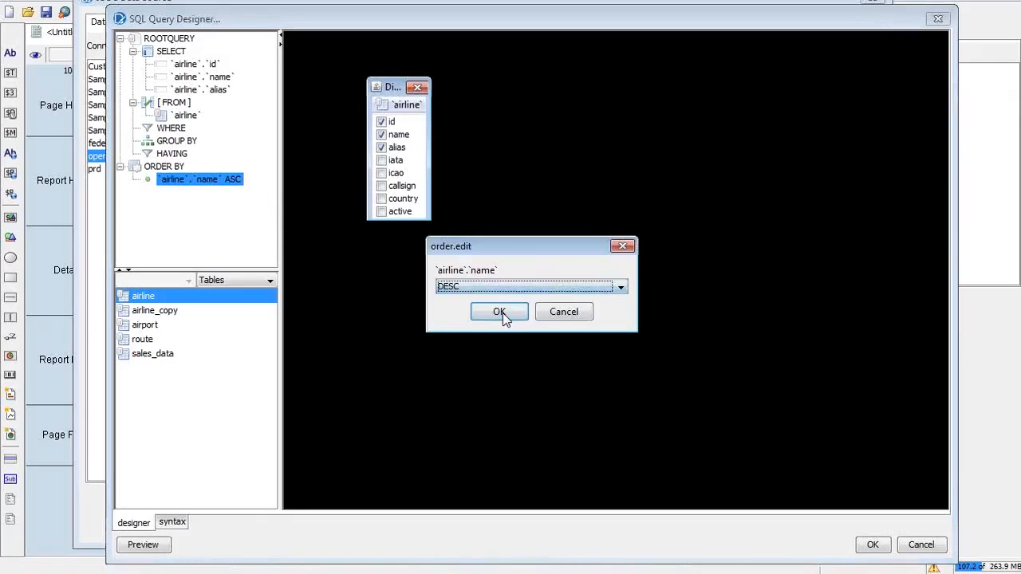
{"action": "left_click", "coordinate": [499, 312]}
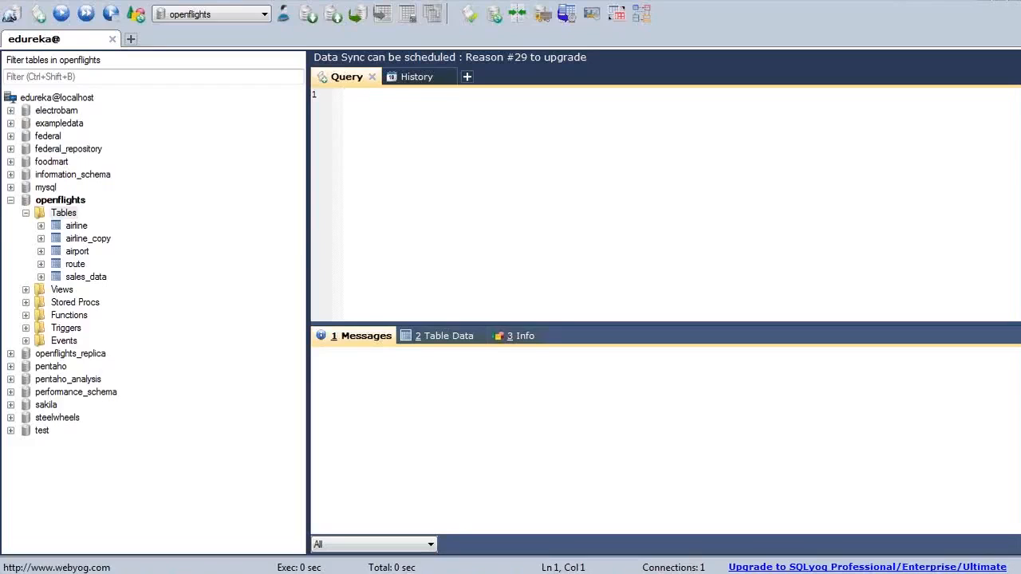
{"action": "left_click", "coordinate": [900, 2]}
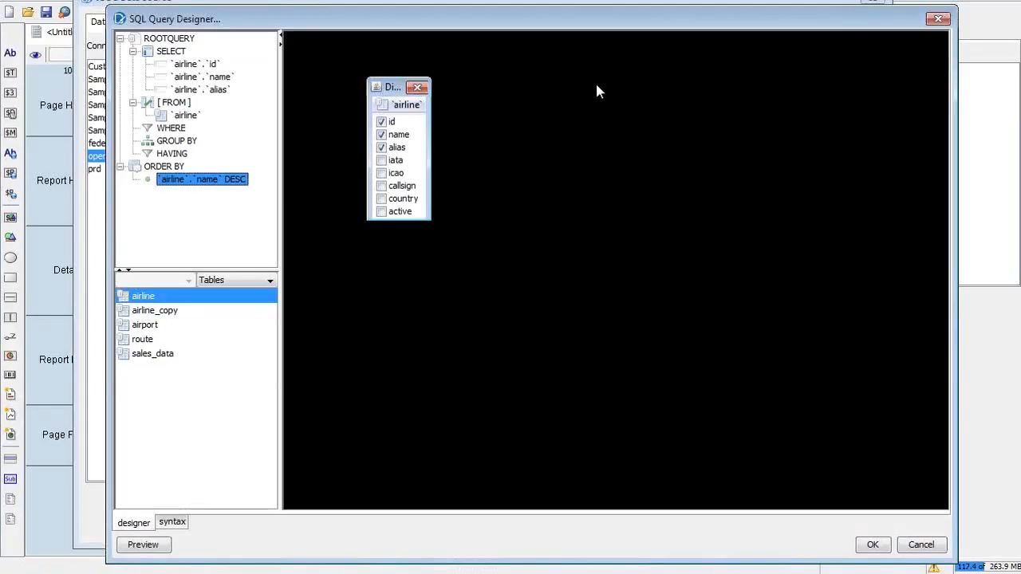
Step: Drag the airline table box a little higher on the canvas, then select the WHERE node
{"action": "mouse_move", "coordinate": [395, 87]}
{"action": "left_mouse_down"}
{"action": "mouse_move", "coordinate": [445, 93]}
{"action": "mouse_move", "coordinate": [404, 88]}
{"action": "left_mouse_up"}
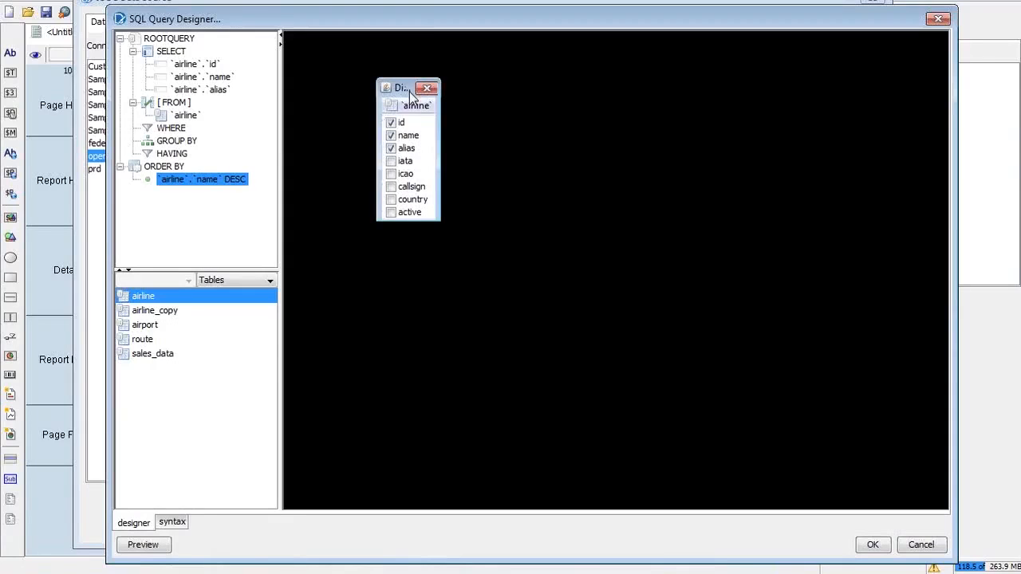
{"action": "left_click_drag", "start_coordinate": [409, 91], "coordinate": [410, 82]}
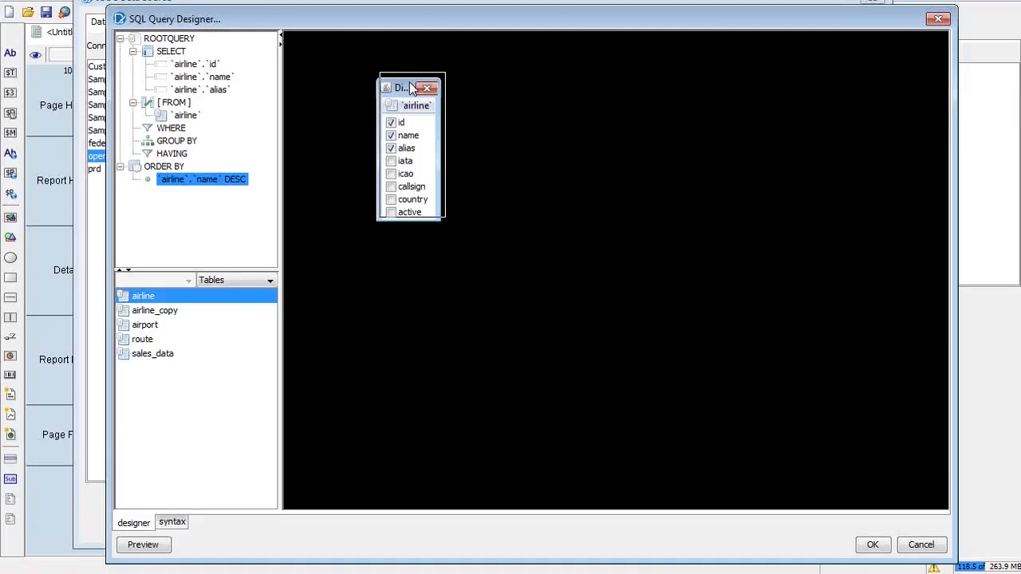
{"action": "mouse_move", "coordinate": [412, 88]}
{"action": "left_mouse_down"}
{"action": "mouse_move", "coordinate": [436, 69]}
{"action": "mouse_move", "coordinate": [421, 84]}
{"action": "left_mouse_up"}
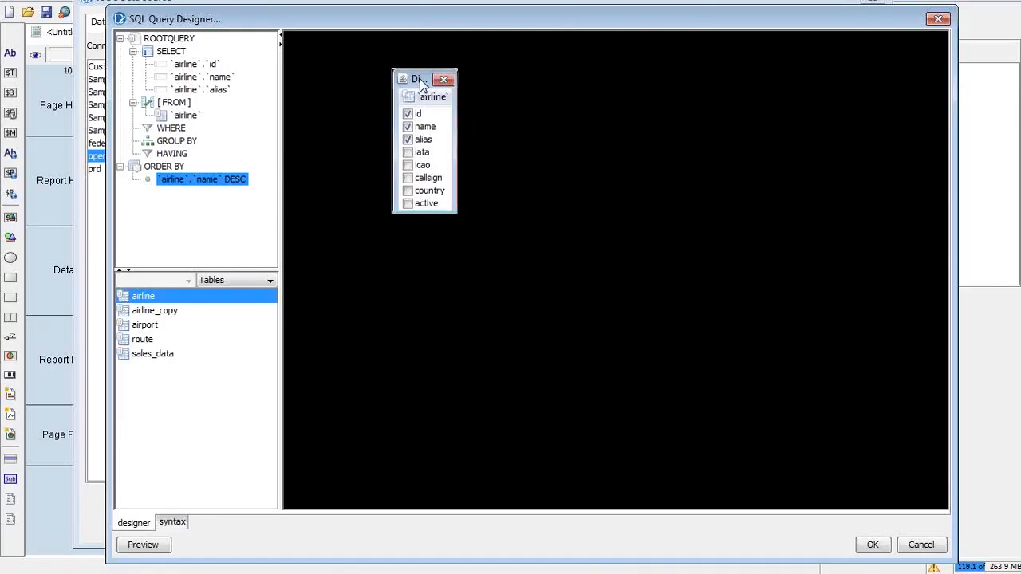
{"action": "left_click_drag", "start_coordinate": [421, 83], "coordinate": [390, 84]}
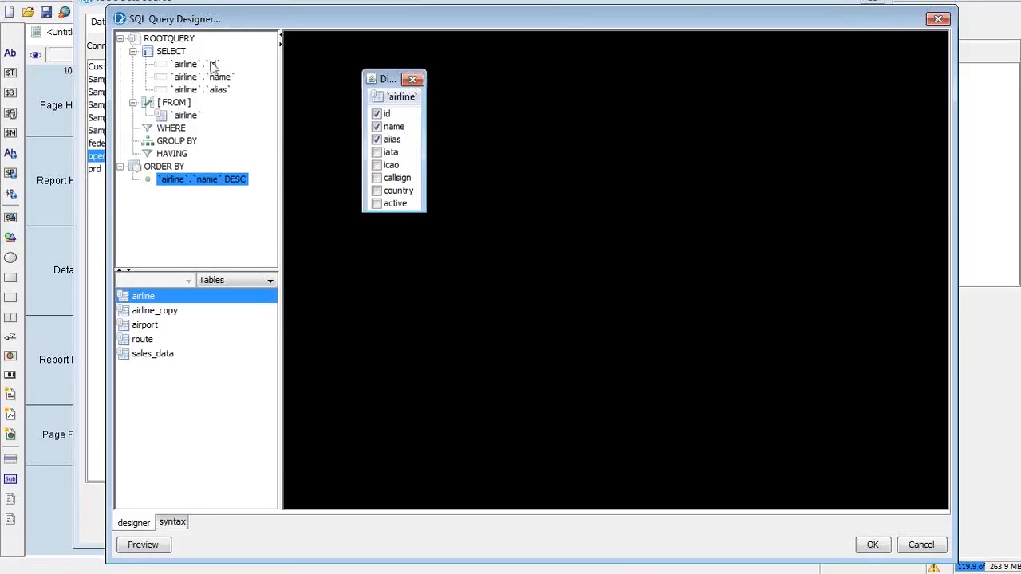
{"action": "left_click", "coordinate": [184, 131]}
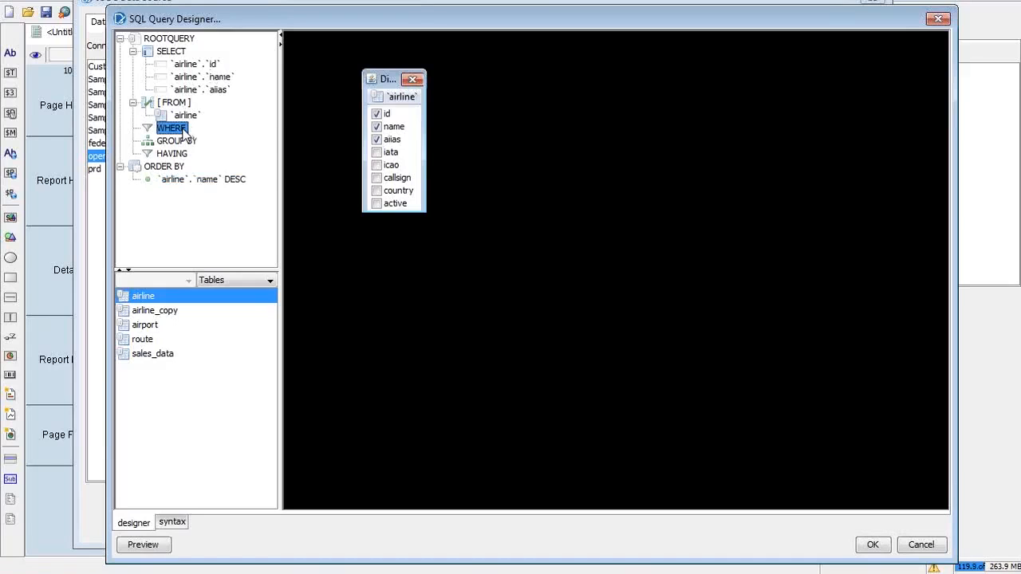
Step: Add a new WHERE condition and browse its operators, such as =, LIKE, IN and BETWEEN
{"action": "right_click", "coordinate": [184, 132]}
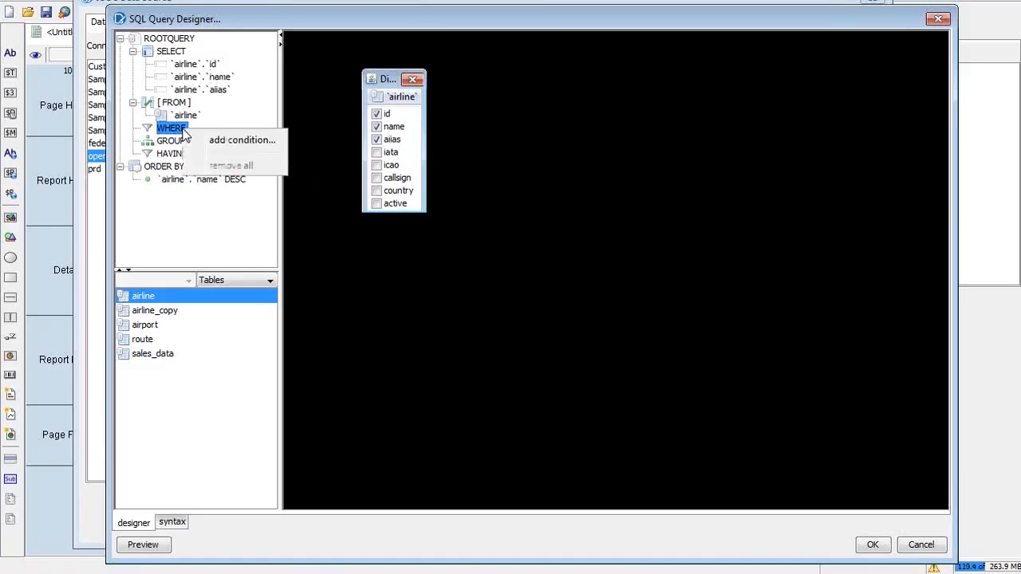
{"action": "left_click", "coordinate": [214, 142]}
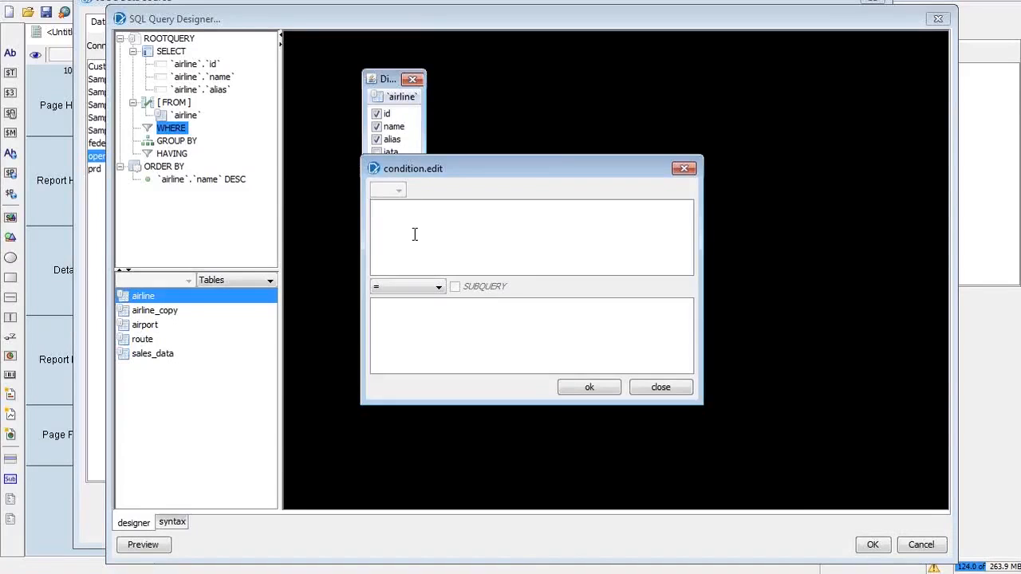
{"action": "left_click", "coordinate": [424, 289]}
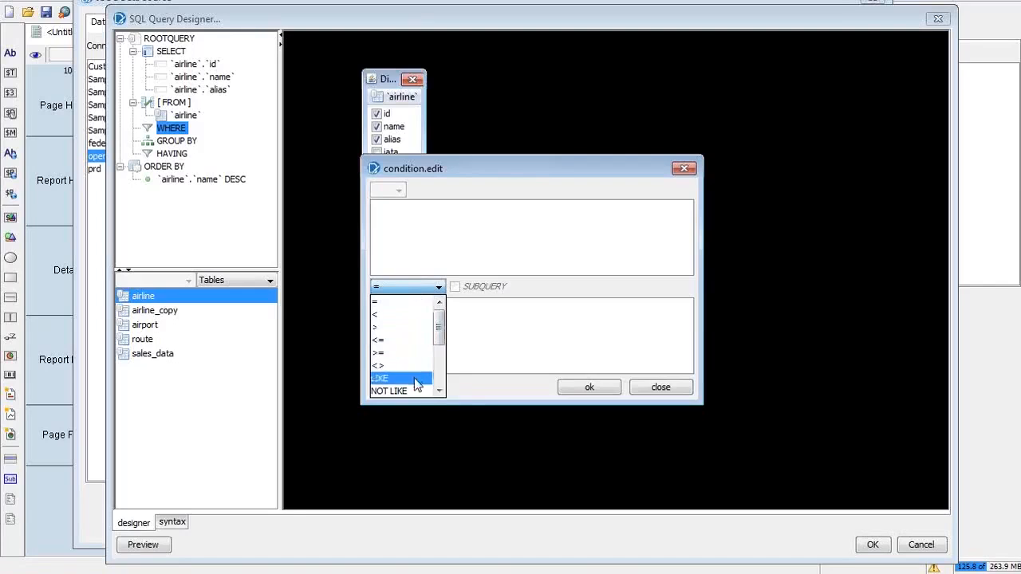
{"action": "left_click", "coordinate": [442, 378]}
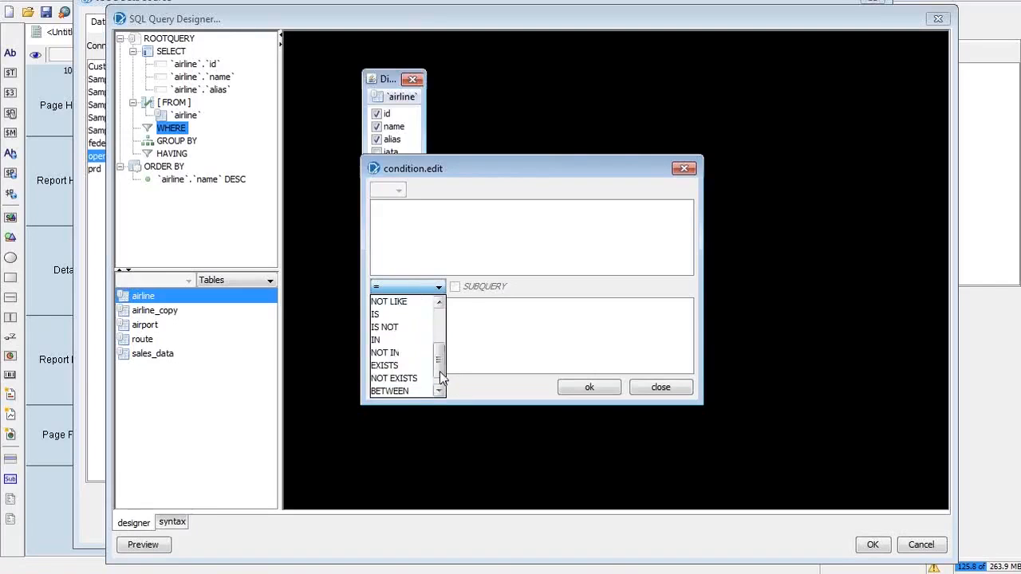
{"action": "left_click", "coordinate": [442, 378]}
{"action": "left_click_drag", "start_coordinate": [439, 380], "coordinate": [438, 326]}
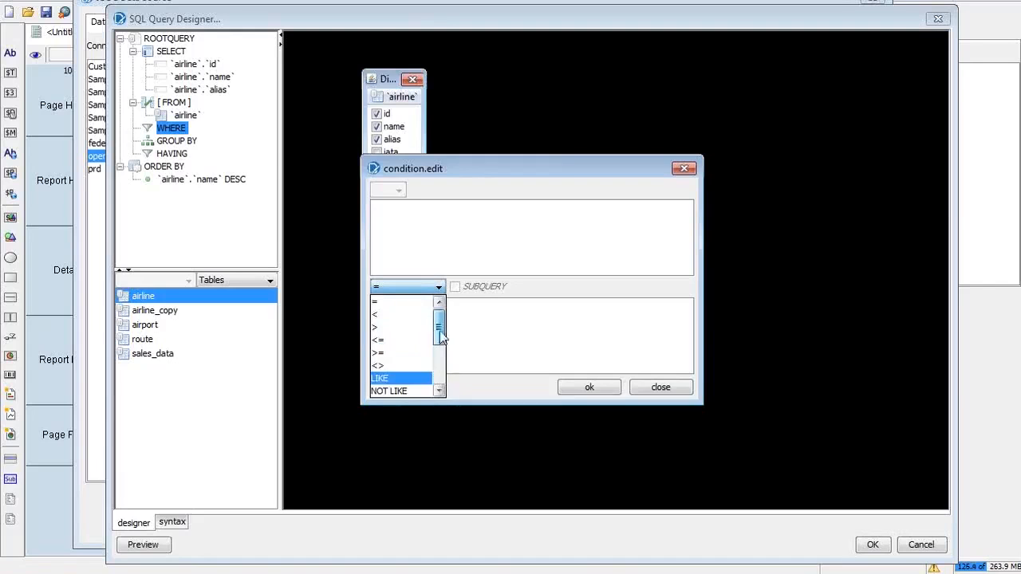
{"action": "key", "text": "alt+Tab"}
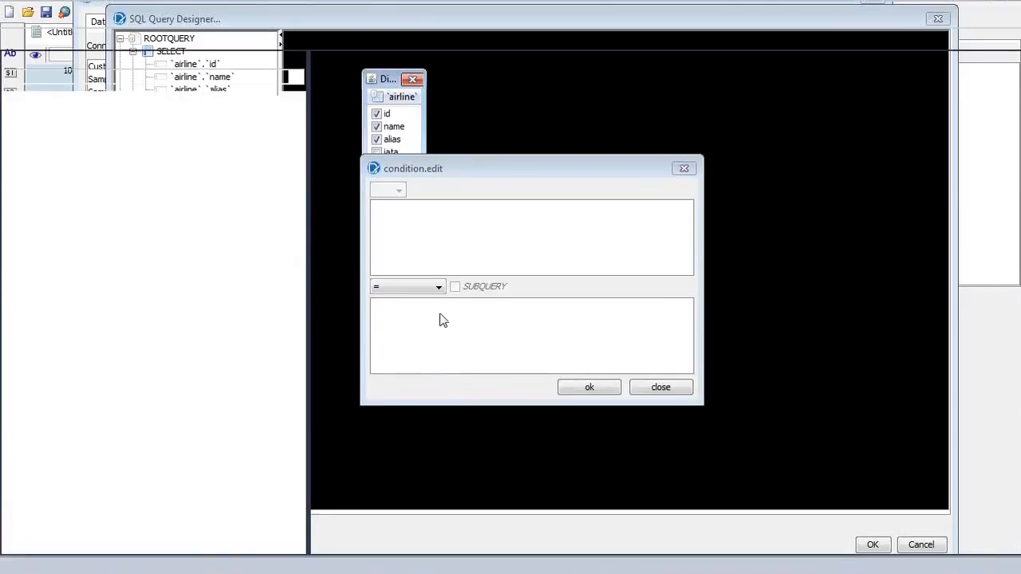
{"action": "key", "text": "alt+Tab"}
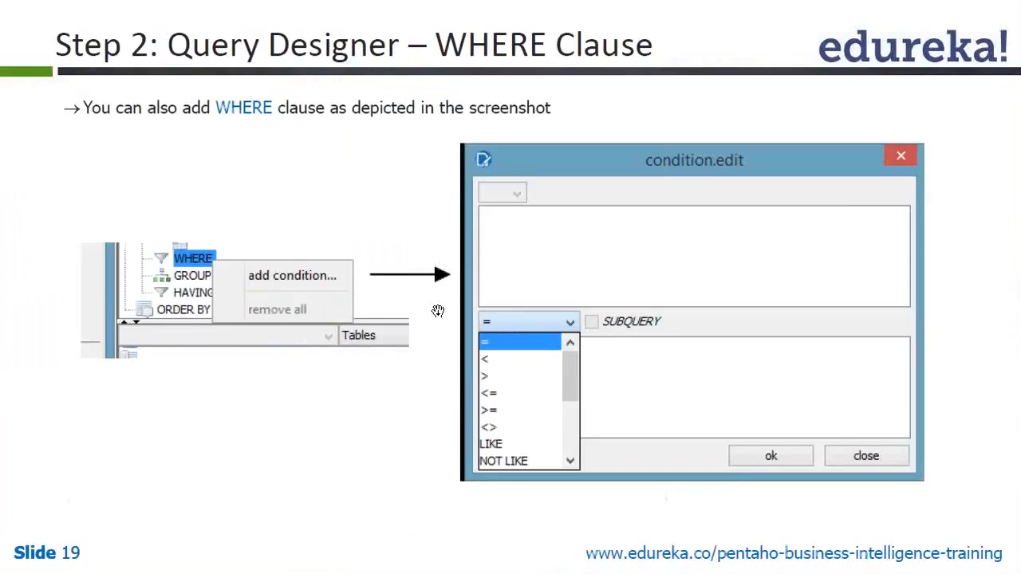
{"action": "left_click", "coordinate": [349, 272]}
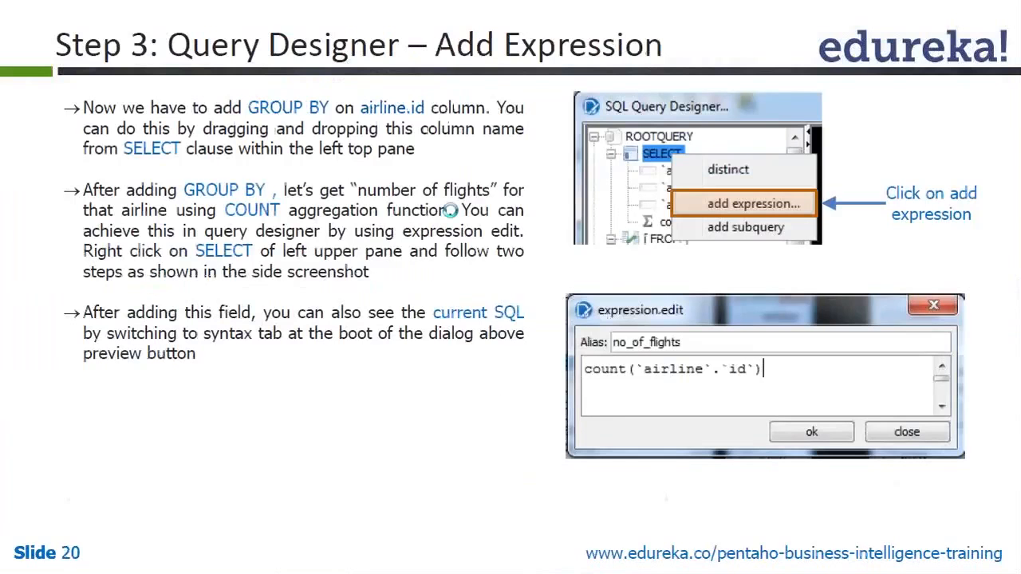
{"action": "key", "text": "Left"}
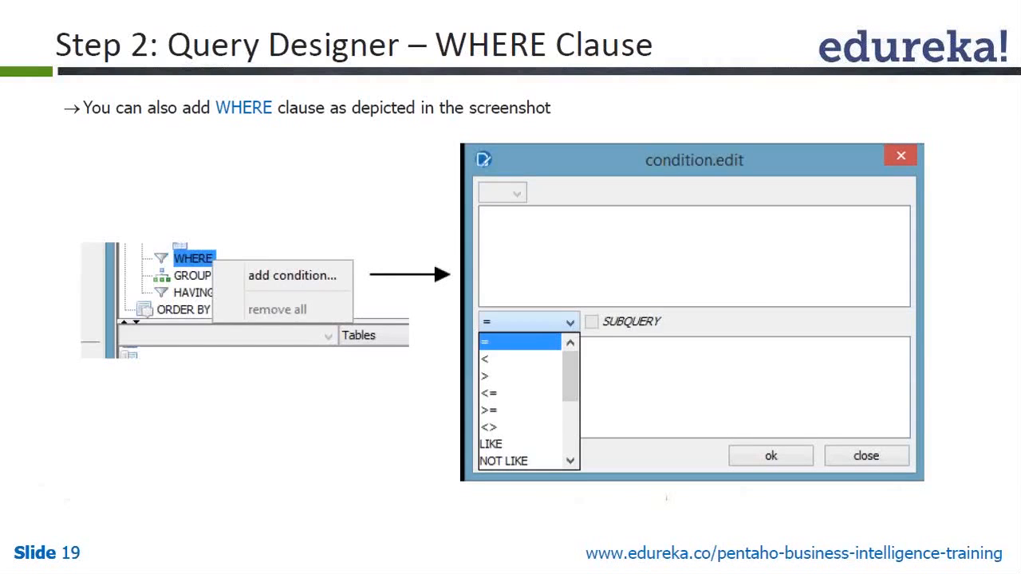
{"action": "left_click", "coordinate": [391, 224]}
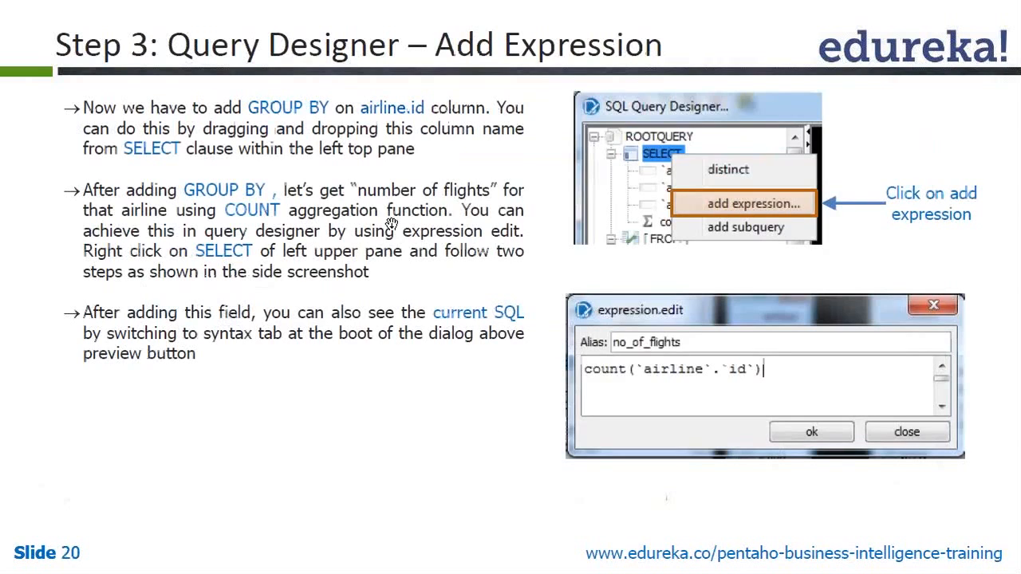
{"action": "key", "text": "alt+Tab"}
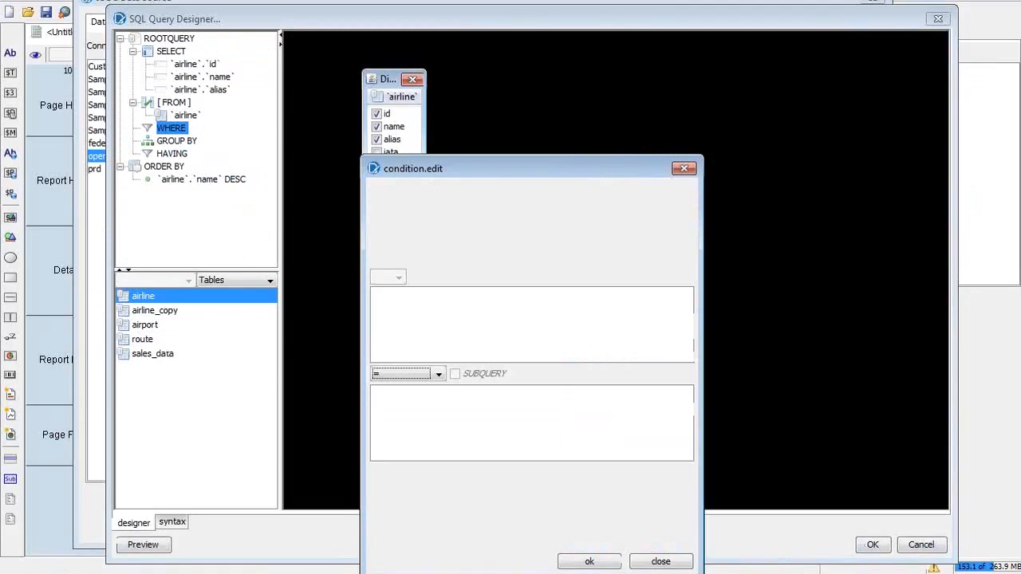
Step: Try the < and <= operators in the condition editor, then close it without adding a condition
{"action": "left_click", "coordinate": [396, 375]}
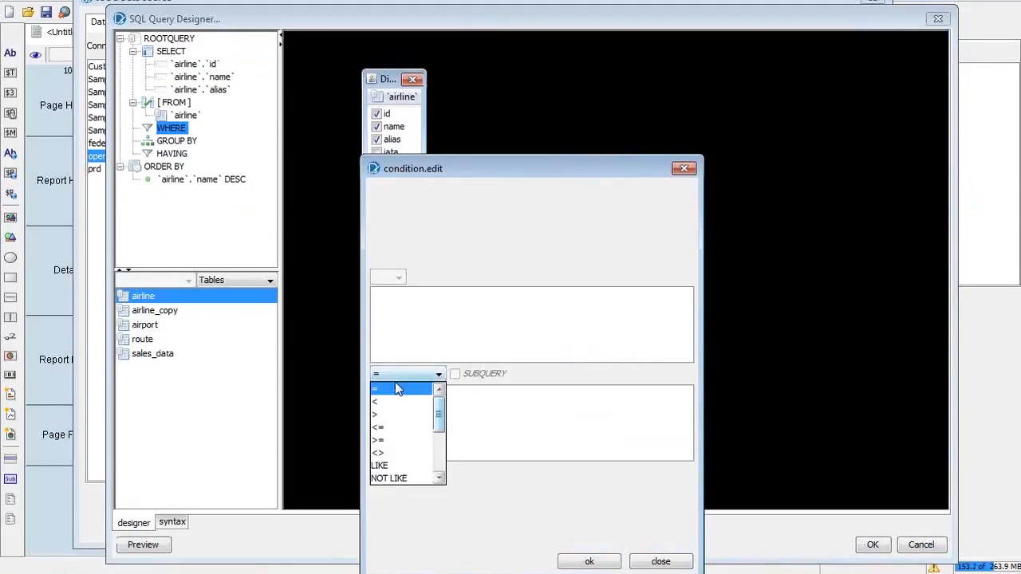
{"action": "left_click", "coordinate": [397, 402]}
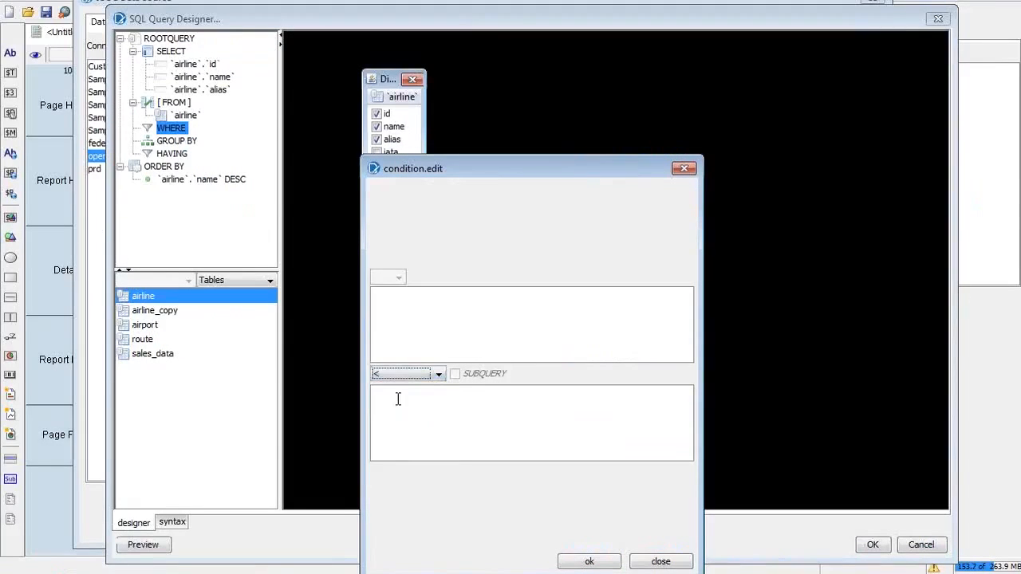
{"action": "left_click", "coordinate": [394, 377]}
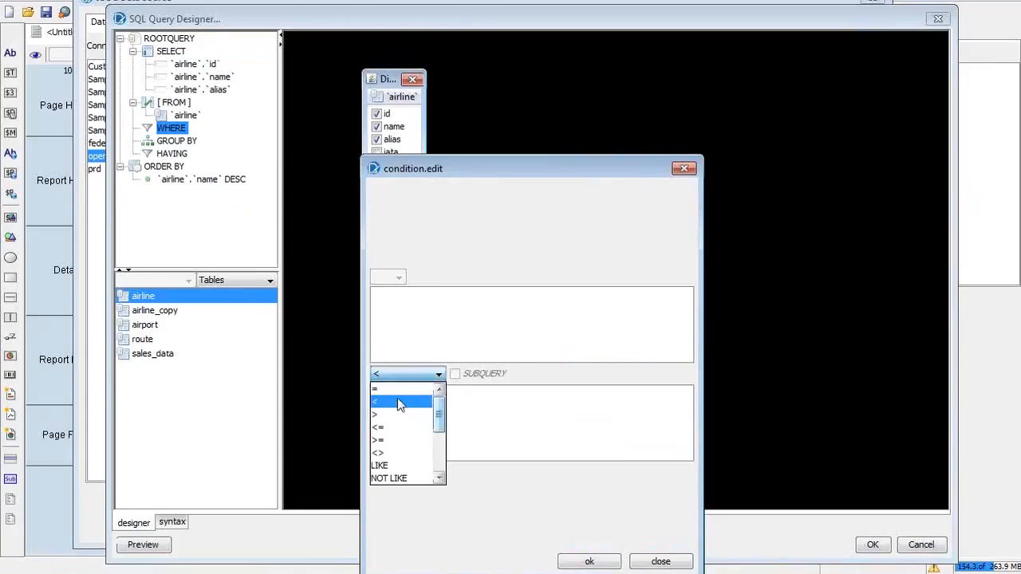
{"action": "left_click", "coordinate": [404, 426]}
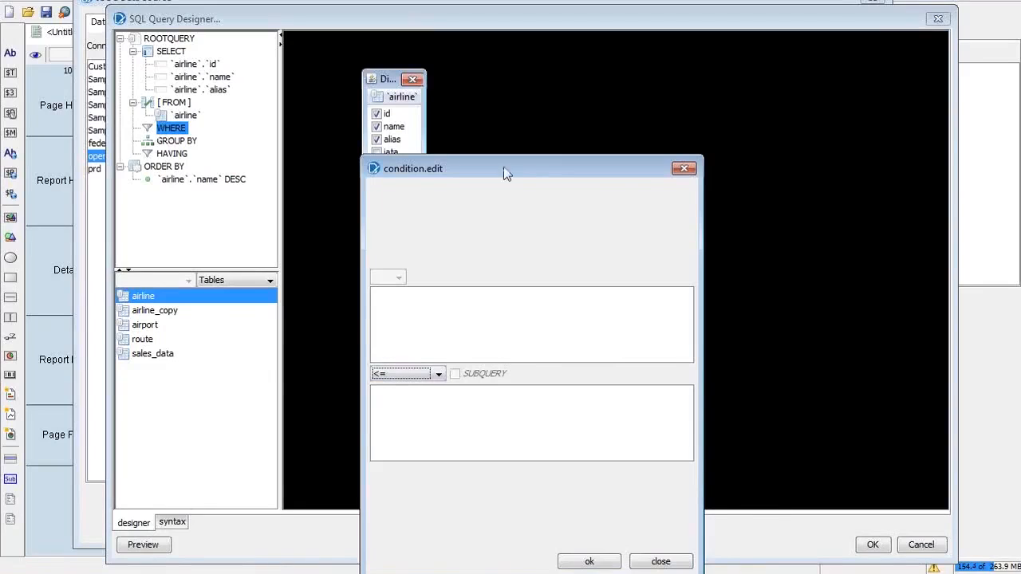
{"action": "left_click_drag", "start_coordinate": [504, 164], "coordinate": [550, 67]}
{"action": "left_click", "coordinate": [499, 308]}
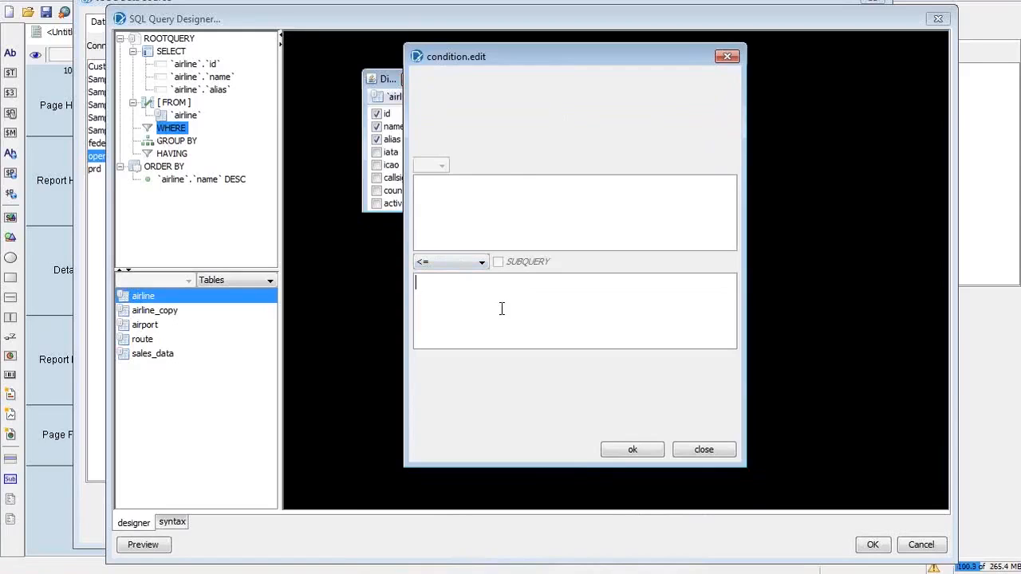
{"action": "left_click", "coordinate": [475, 213]}
{"action": "left_click", "coordinate": [695, 453]}
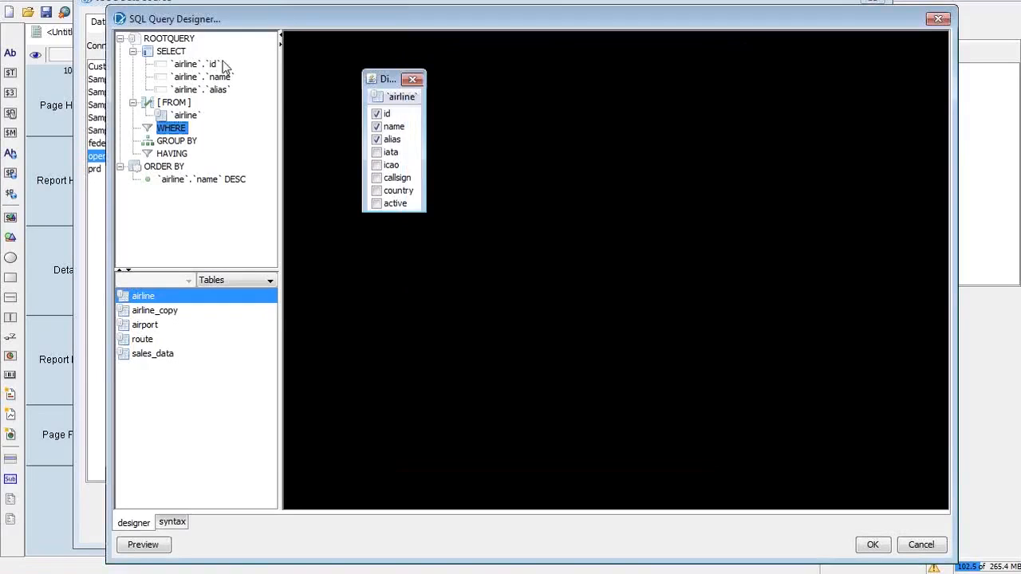
{"action": "left_click", "coordinate": [202, 66]}
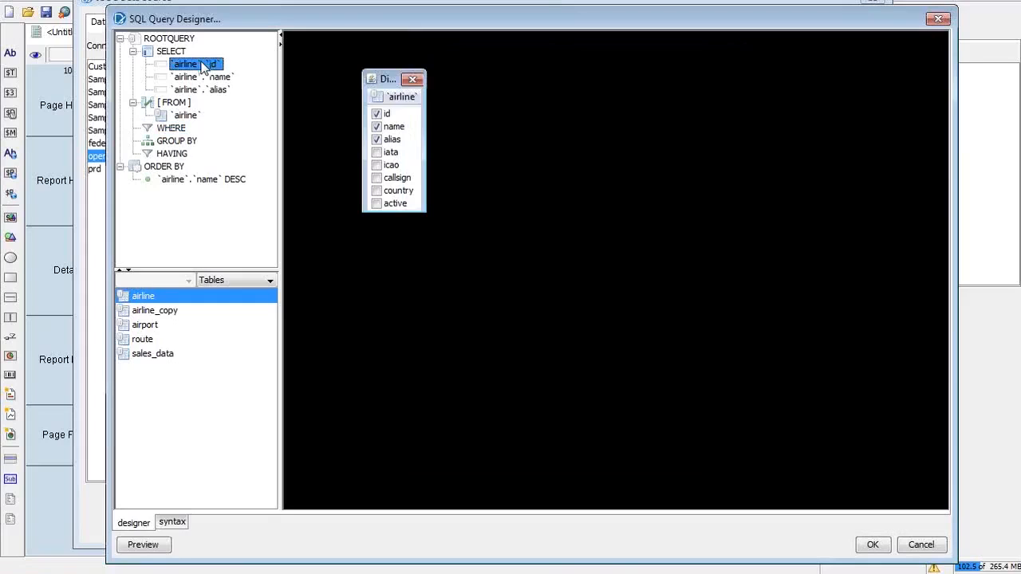
{"action": "left_click_drag", "start_coordinate": [201, 67], "coordinate": [191, 132]}
{"action": "left_click_drag", "start_coordinate": [190, 67], "coordinate": [163, 133]}
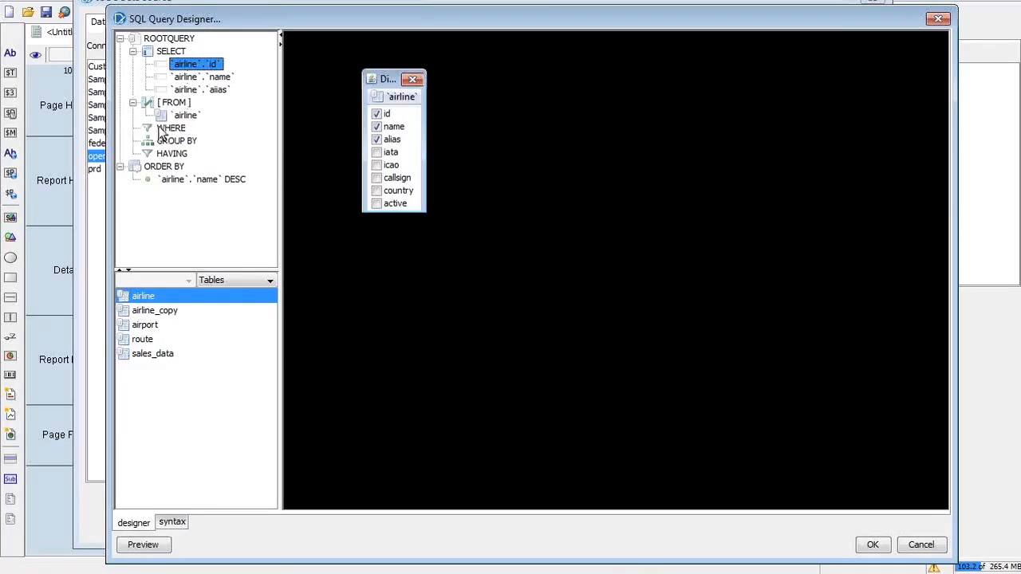
{"action": "left_click", "coordinate": [163, 131]}
{"action": "right_click", "coordinate": [177, 134]}
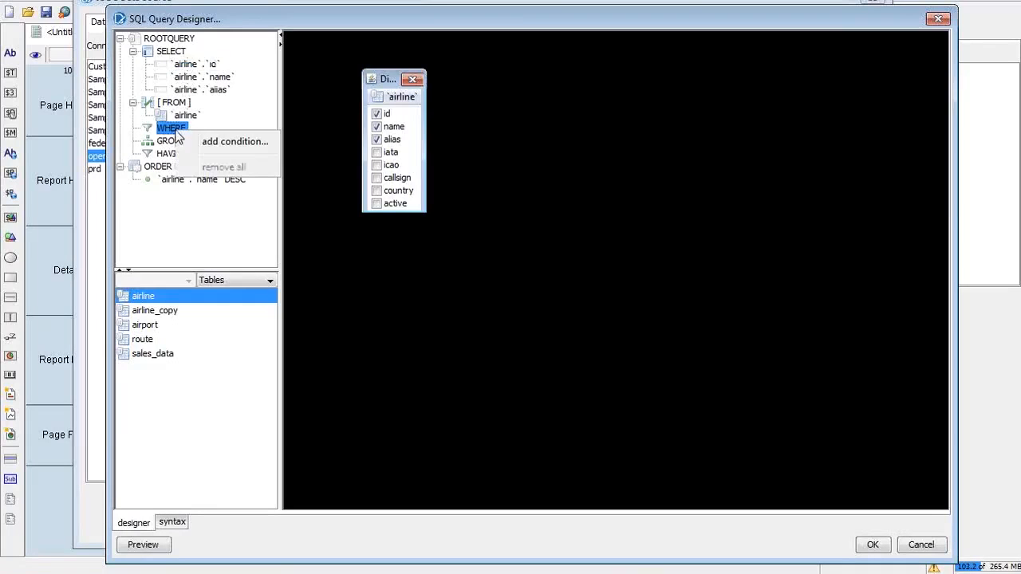
{"action": "left_click", "coordinate": [232, 142]}
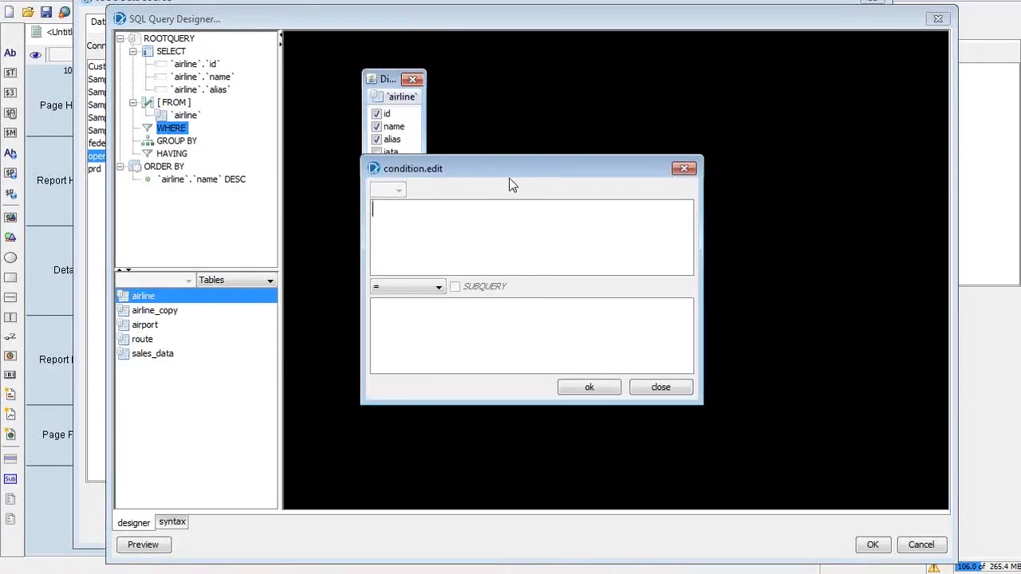
{"action": "left_click_drag", "start_coordinate": [507, 169], "coordinate": [525, 91]}
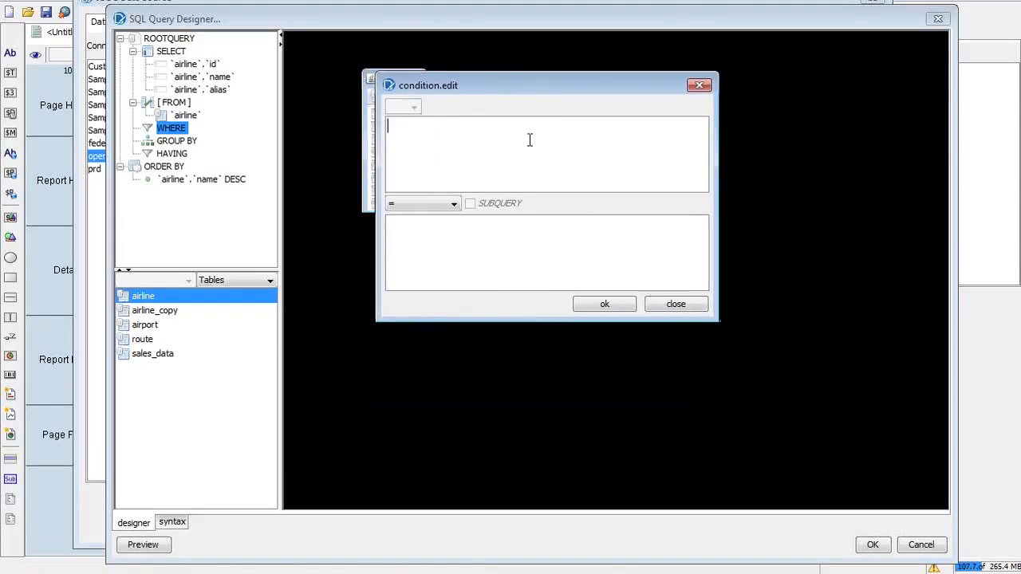
{"action": "left_click", "coordinate": [455, 204]}
{"action": "left_click", "coordinate": [454, 203]}
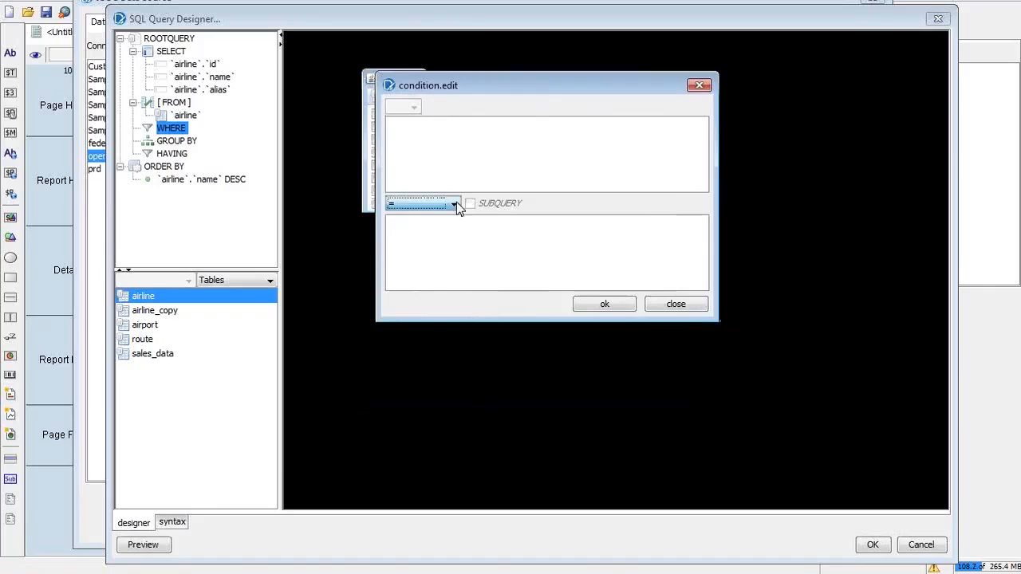
{"action": "left_click", "coordinate": [455, 165]}
{"action": "type", "text": "airline.id"}
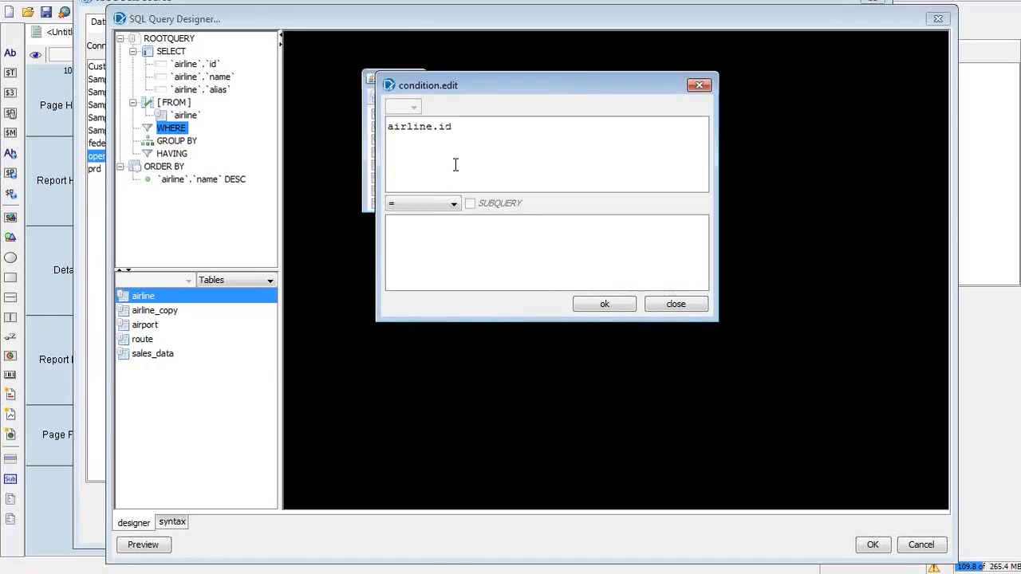
{"action": "left_click", "coordinate": [426, 260]}
{"action": "type", "text": "100"}
{"action": "left_click", "coordinate": [597, 308]}
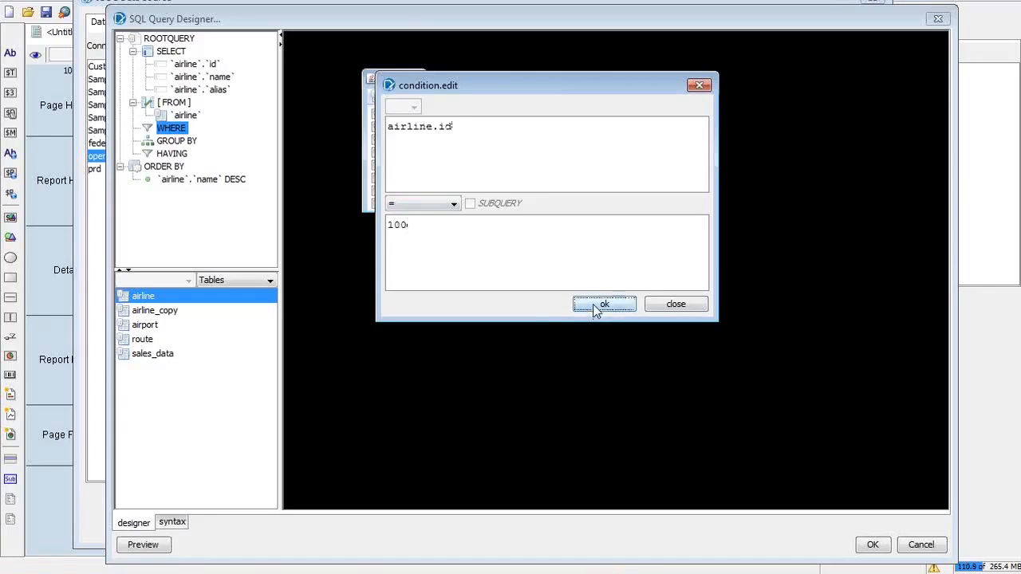
{"action": "left_click", "coordinate": [188, 141]}
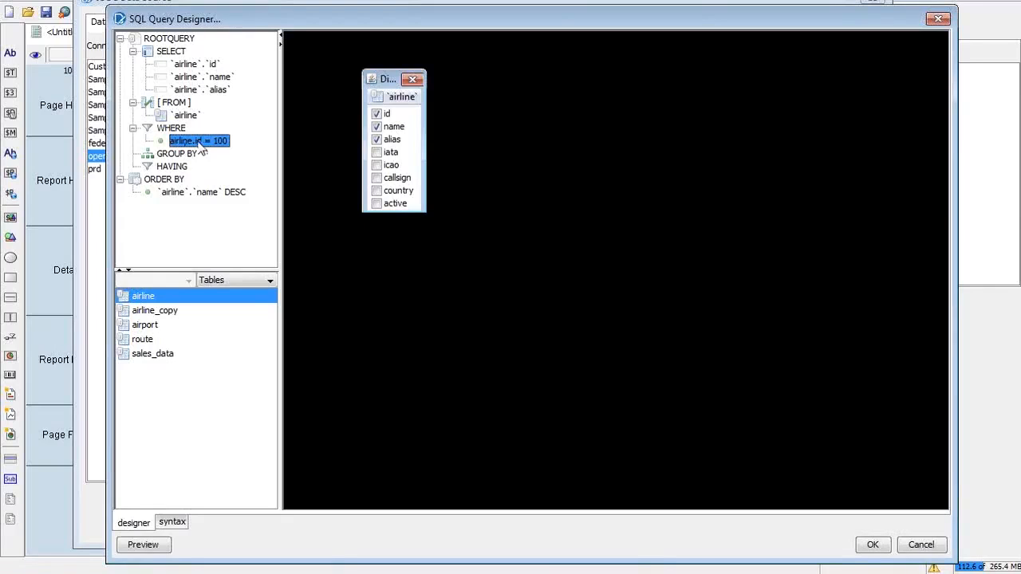
{"action": "right_click", "coordinate": [198, 143]}
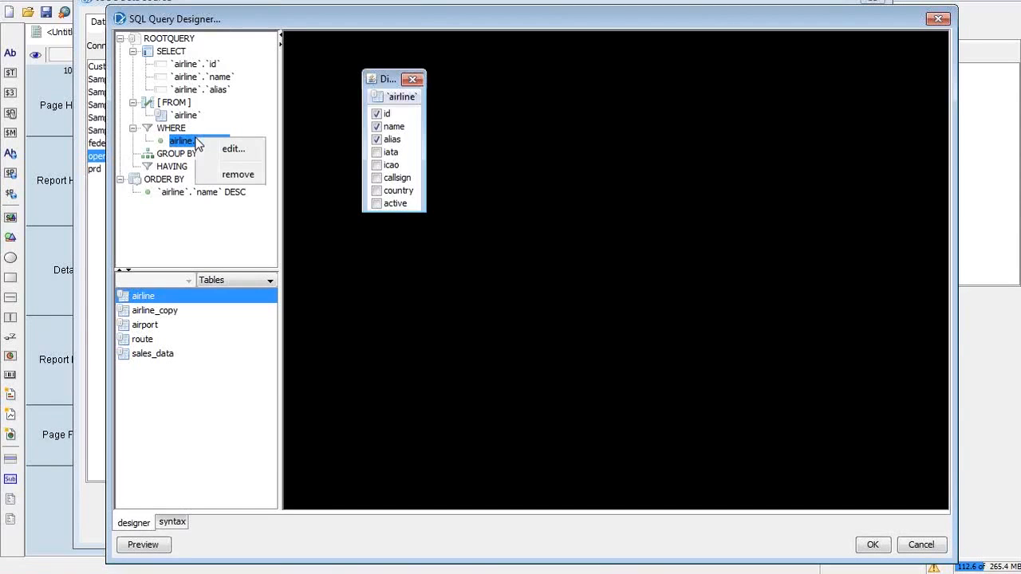
{"action": "left_click", "coordinate": [223, 174]}
{"action": "key", "text": "alt+Tab"}
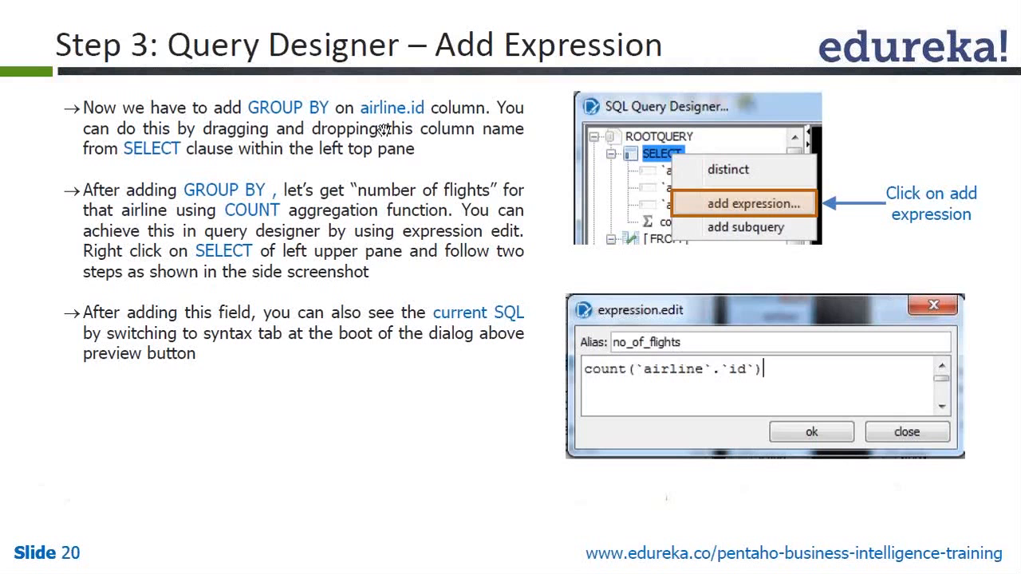
{"action": "key", "text": "alt+Tab"}
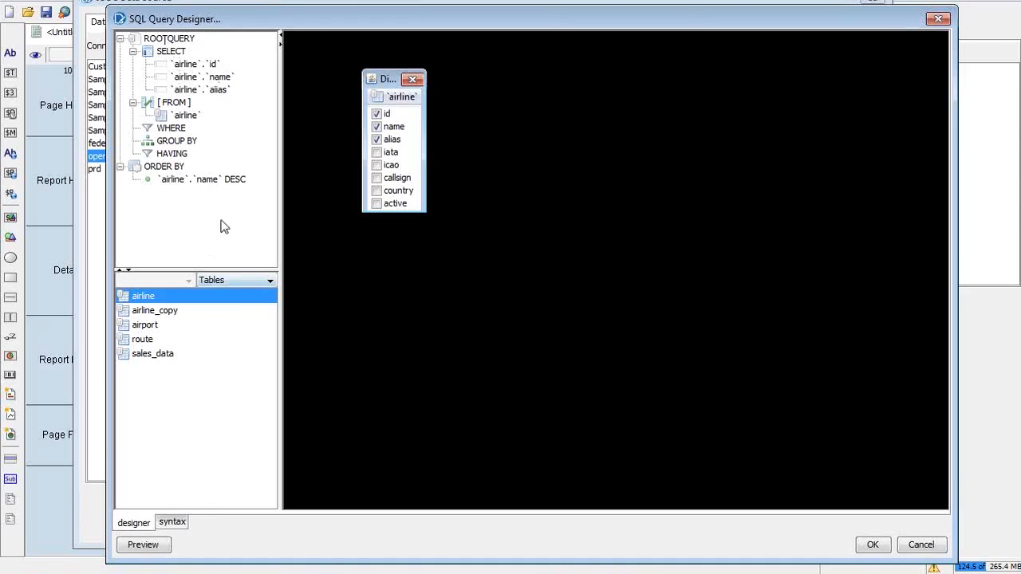
Step: In the SQL syntax view, change the ORDER BY direction on airline name from DESC to ASC
{"action": "left_click", "coordinate": [203, 180]}
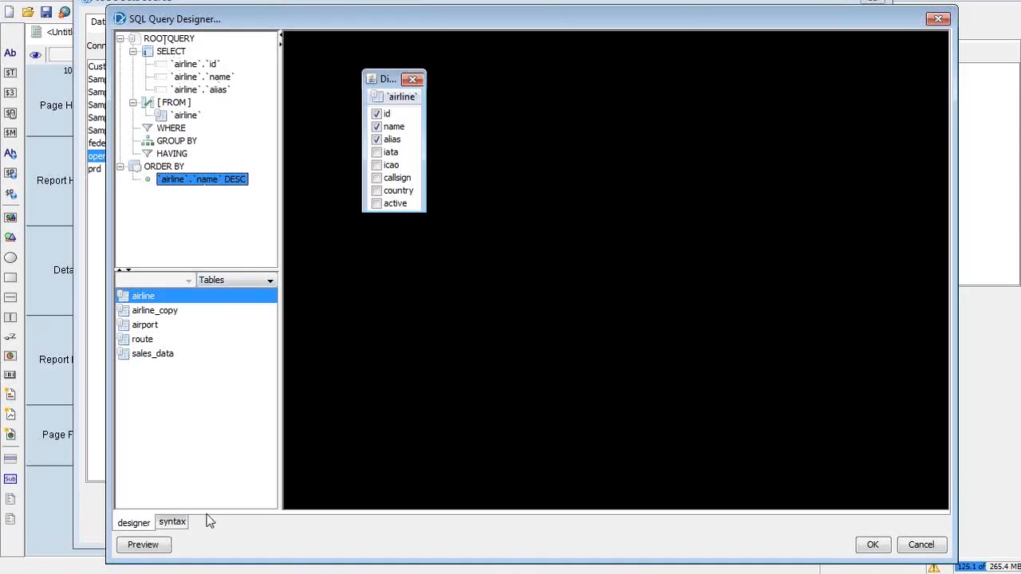
{"action": "left_click", "coordinate": [173, 524]}
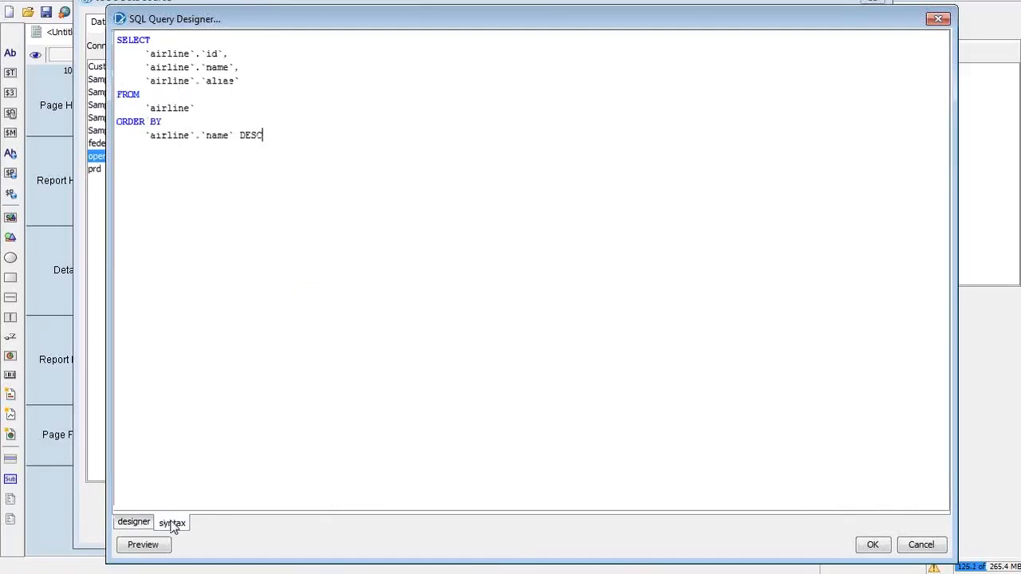
{"action": "left_click_drag", "start_coordinate": [303, 117], "coordinate": [108, 45]}
{"action": "left_click", "coordinate": [322, 256]}
{"action": "left_click", "coordinate": [233, 135]}
{"action": "left_click", "coordinate": [283, 143]}
{"action": "key", "text": "BackSpace"}
{"action": "key", "text": "BackSpace"}
{"action": "key", "text": "BackSpace"}
{"action": "key", "text": "BackSpace"}
{"action": "key", "text": "BackSpace"}
{"action": "type", "text": "ASSC"}
{"action": "key", "text": "BackSpace"}
{"action": "key", "text": "BackSpace"}
{"action": "type", "text": "C"}
{"action": "left_click", "coordinate": [133, 523]}
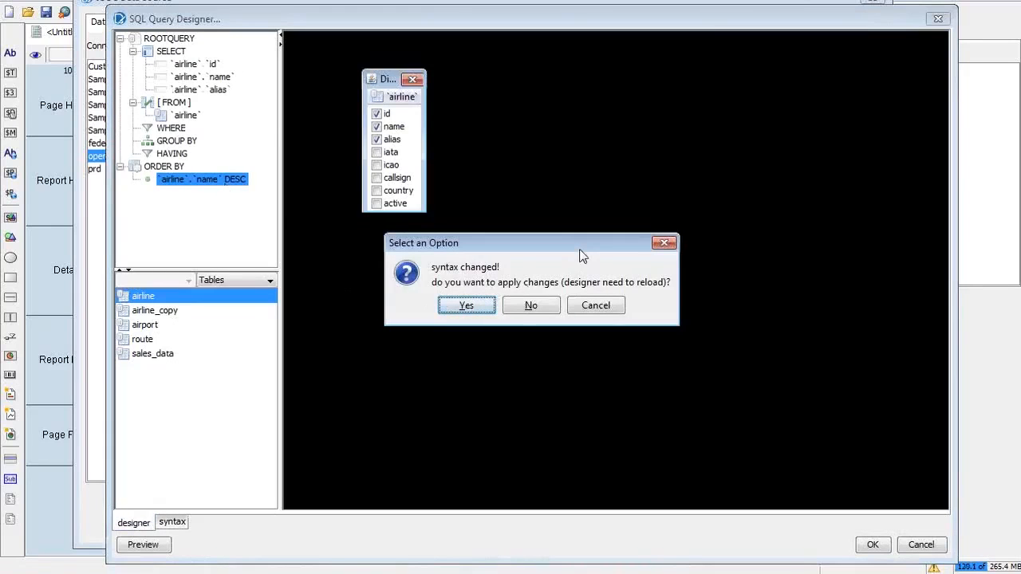
Step: Apply the syntax changes and confirm the airline name sort now reads ASC
{"action": "left_click_drag", "start_coordinate": [579, 255], "coordinate": [550, 140]}
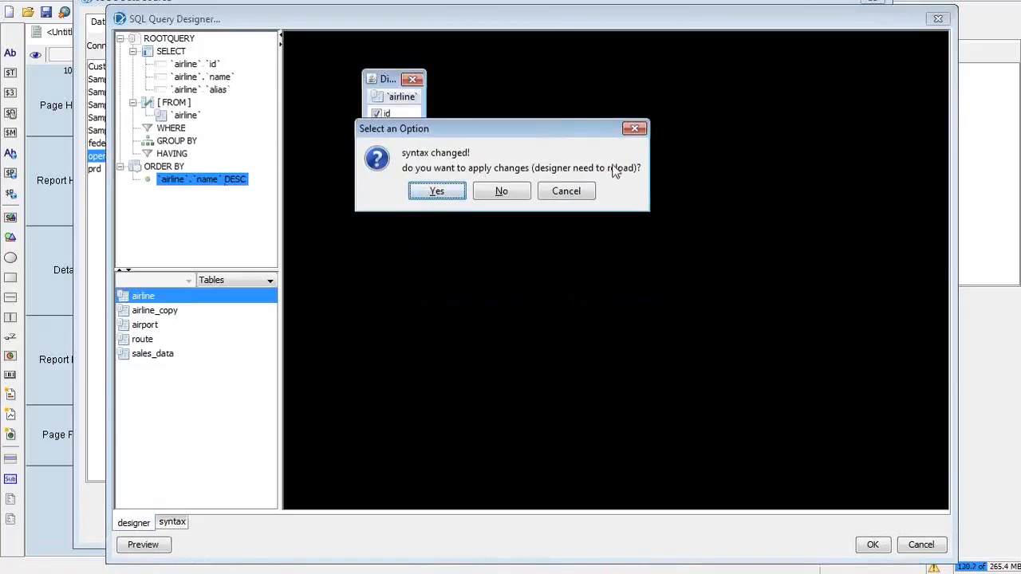
{"action": "left_click", "coordinate": [437, 192]}
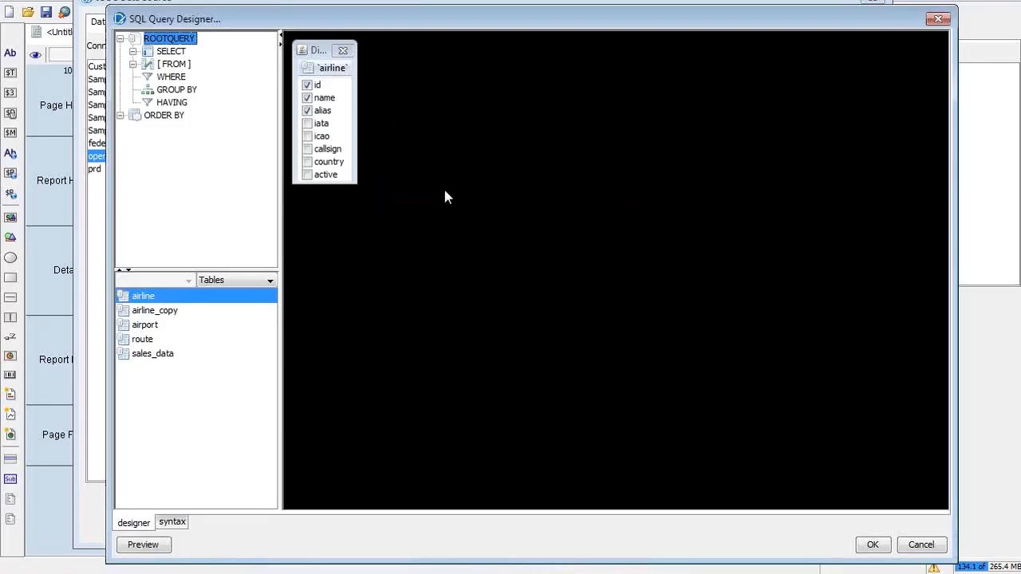
{"action": "left_click", "coordinate": [120, 117]}
{"action": "left_click", "coordinate": [229, 131]}
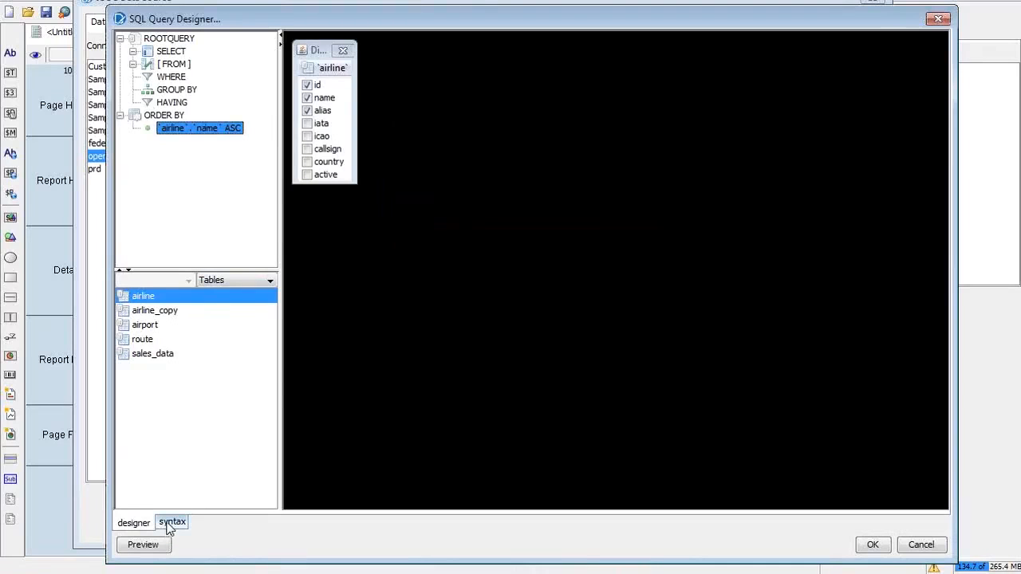
Step: Review the id, name and alias columns under SELECT and accept the query
{"action": "left_click", "coordinate": [133, 51]}
{"action": "left_click", "coordinate": [133, 103]}
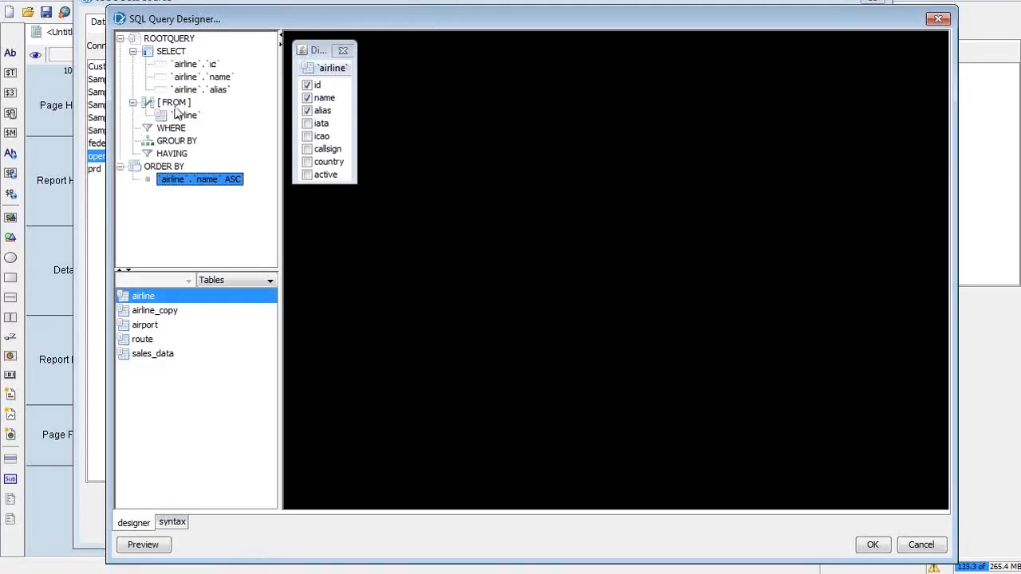
{"action": "left_click", "coordinate": [205, 89]}
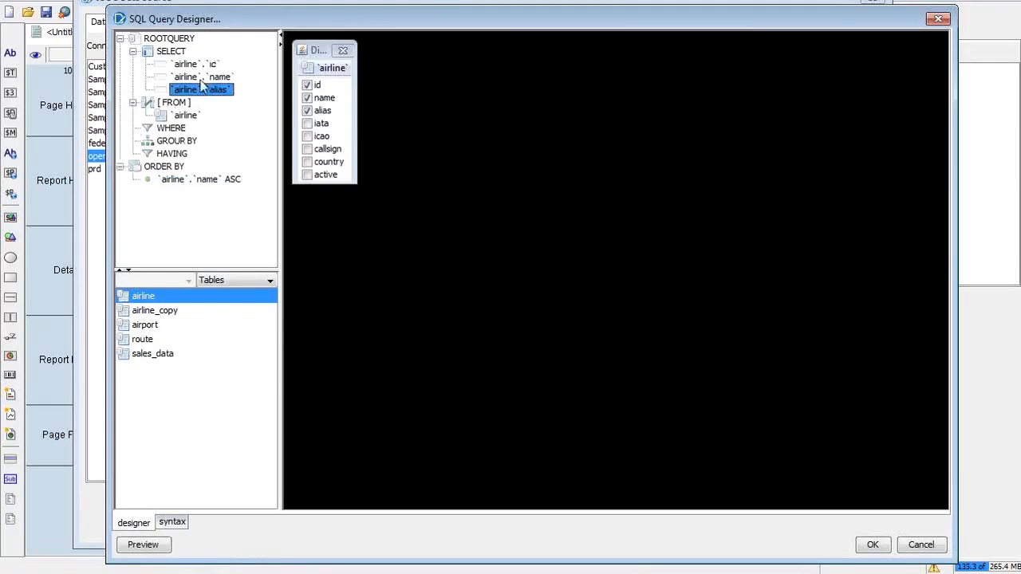
{"action": "left_click", "coordinate": [201, 76]}
{"action": "left_click", "coordinate": [199, 66]}
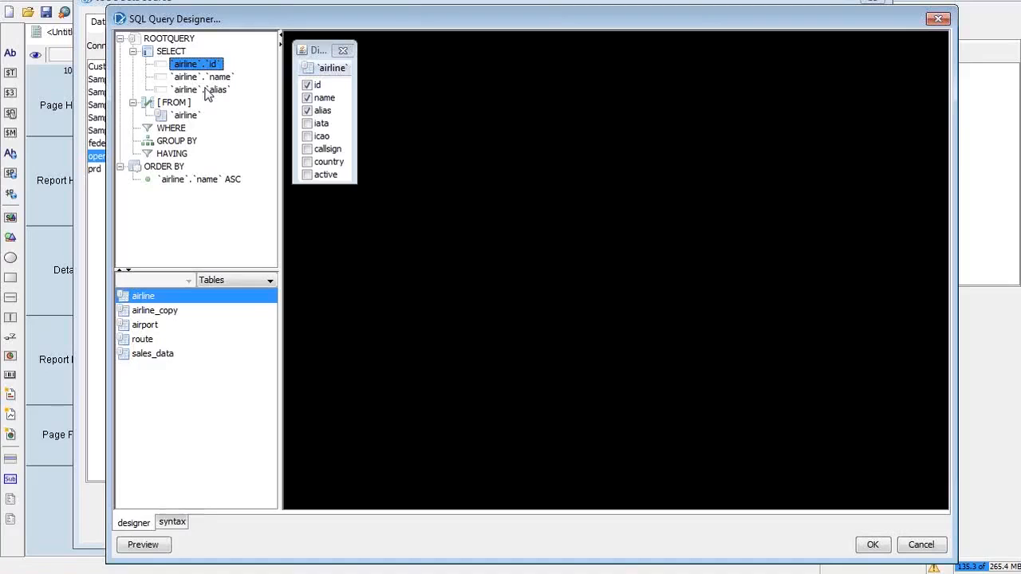
{"action": "left_click", "coordinate": [207, 91]}
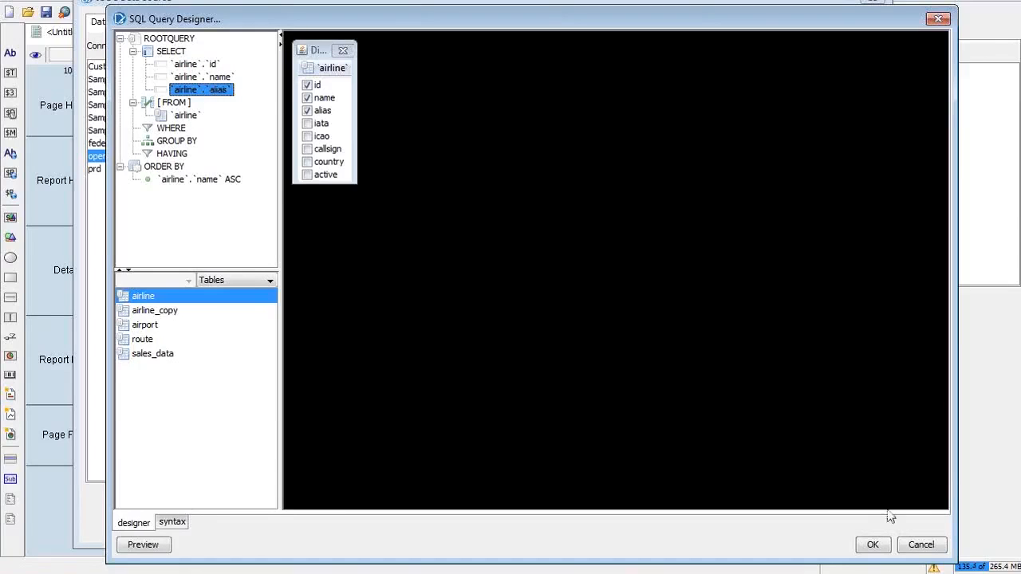
{"action": "left_click", "coordinate": [877, 545]}
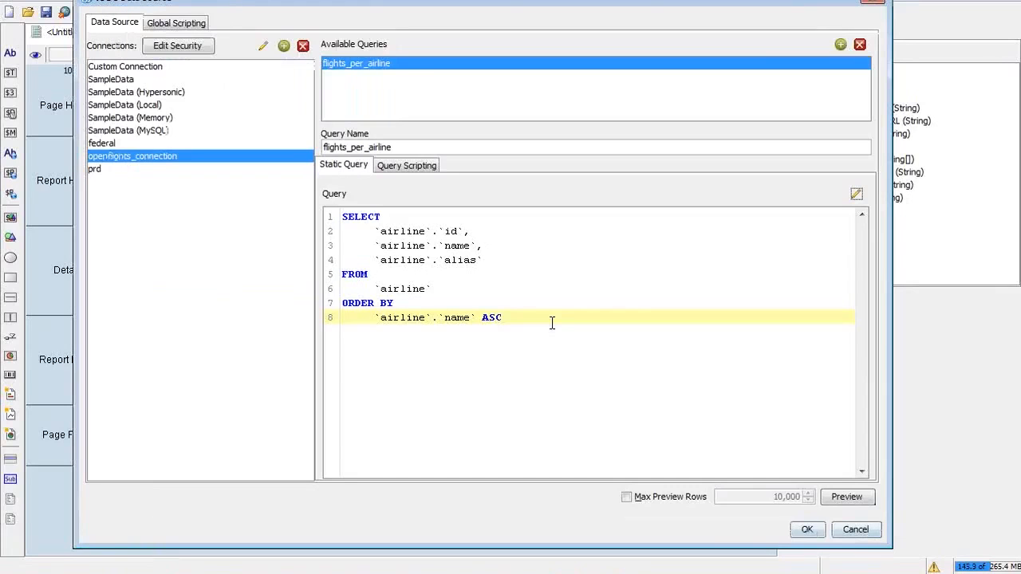
Step: Review the generated SQL and confirm the JDBC Data Source dialog
{"action": "left_click", "coordinate": [552, 324]}
{"action": "left_click", "coordinate": [345, 218]}
{"action": "left_click", "coordinate": [489, 316]}
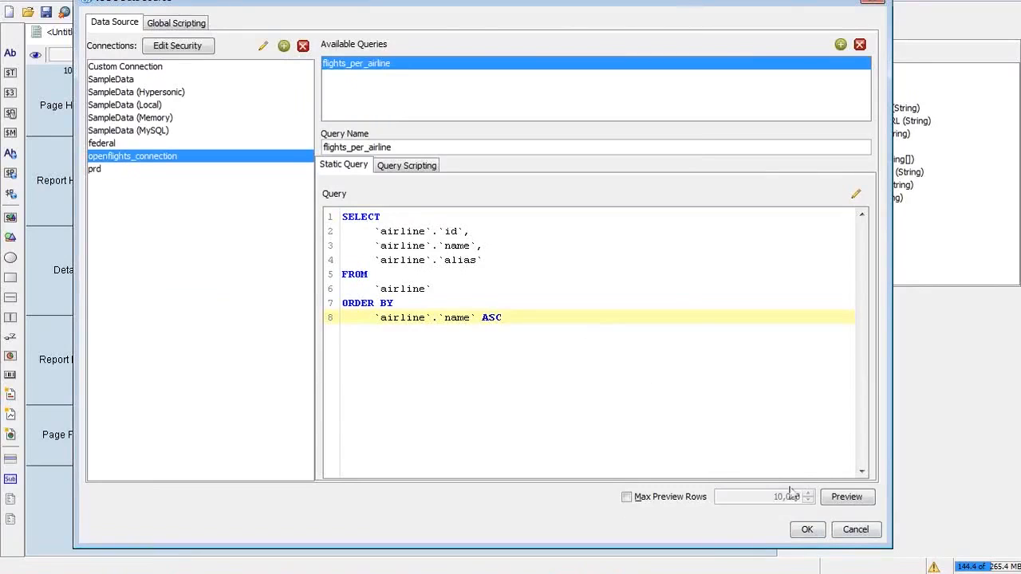
{"action": "left_click", "coordinate": [807, 532]}
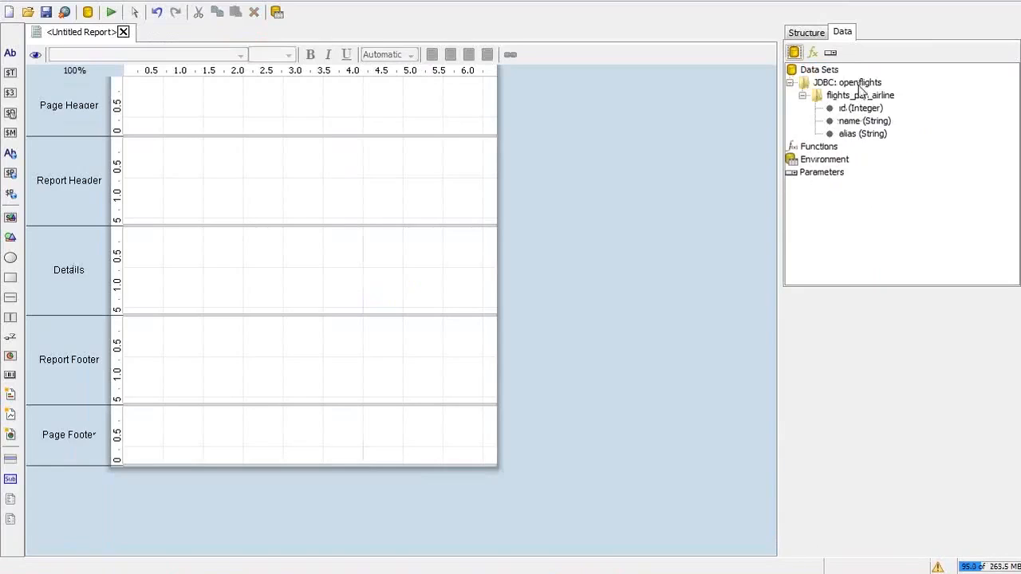
Step: Inspect the new id and name fields in the Data panel, then switch to the slides
{"action": "left_click", "coordinate": [855, 109]}
{"action": "left_click", "coordinate": [858, 120]}
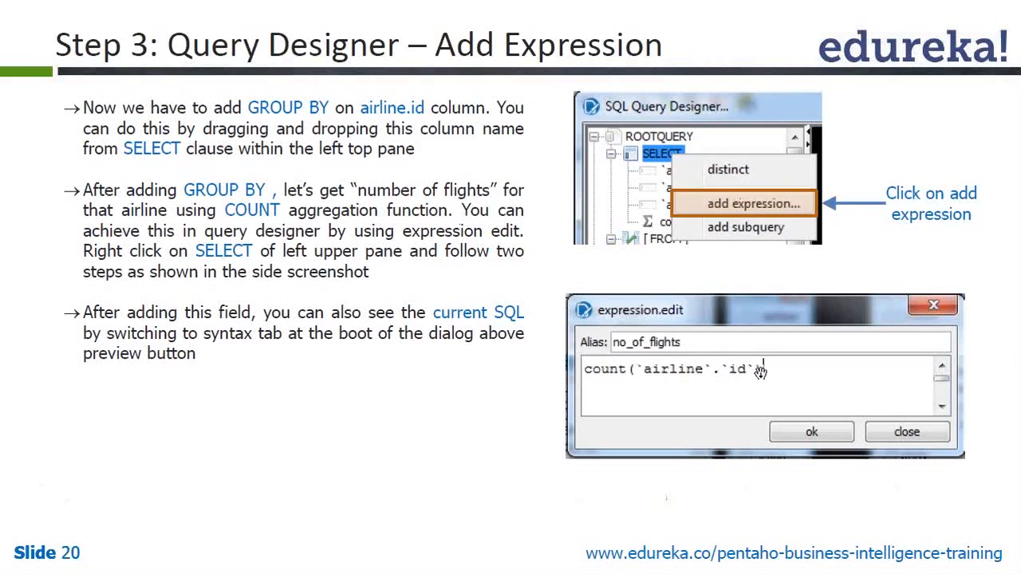
{"action": "key", "text": "alt+Tab"}
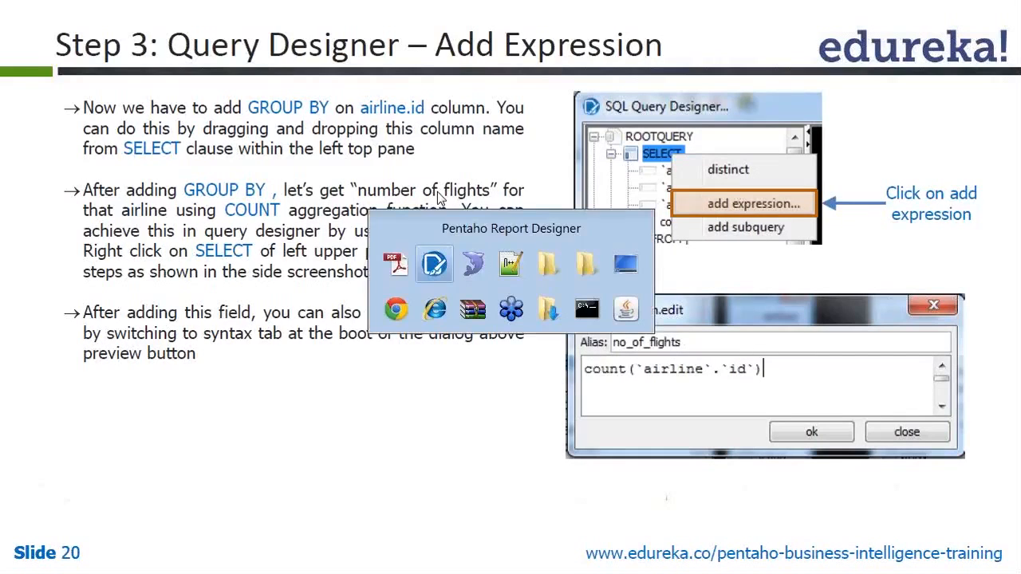
{"action": "key", "text": "alt+Tab"}
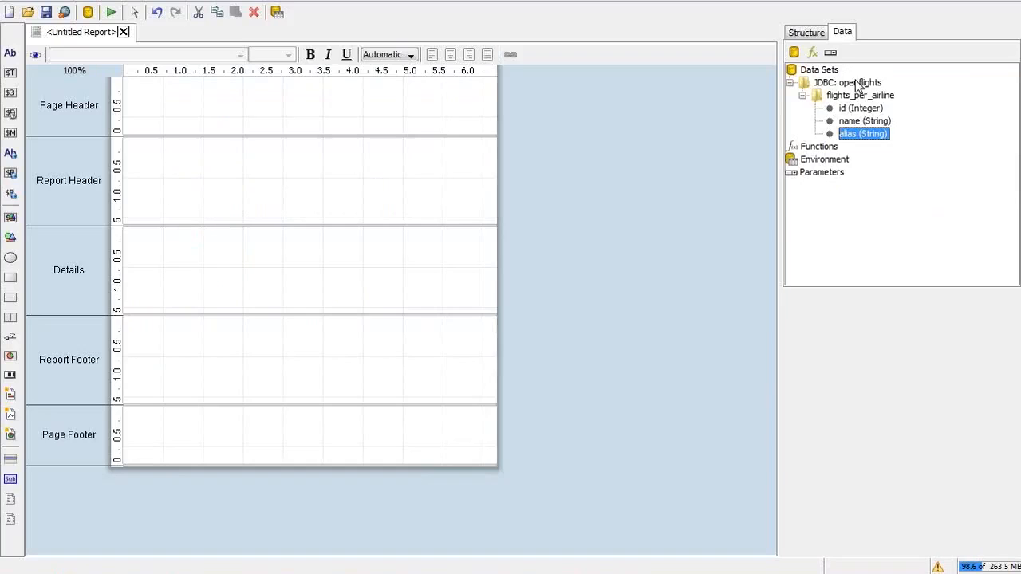
Step: Open the flights_per_airline query for editing and launch its visual SQL Query Designer
{"action": "left_click", "coordinate": [855, 95]}
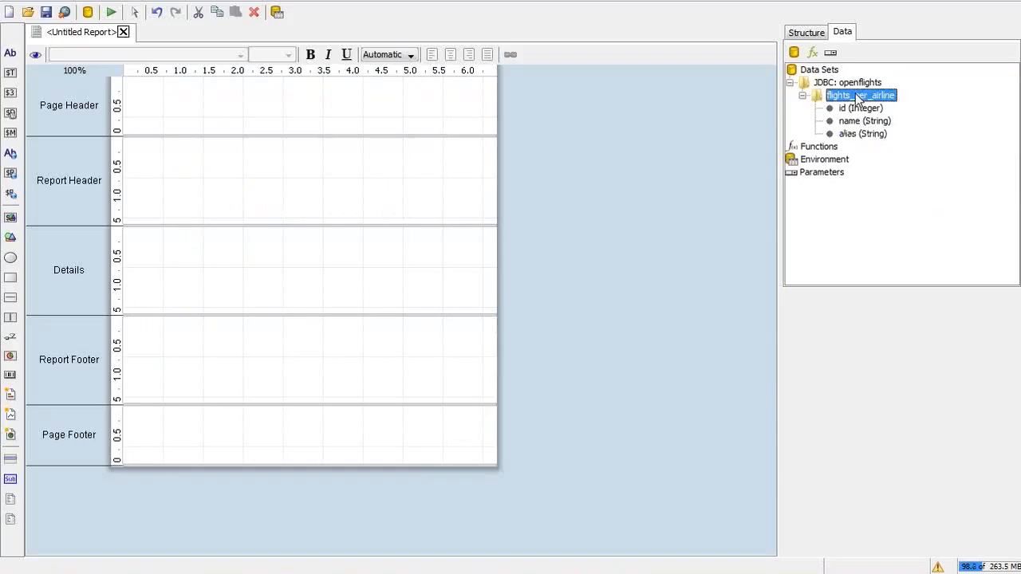
{"action": "right_click", "coordinate": [856, 95]}
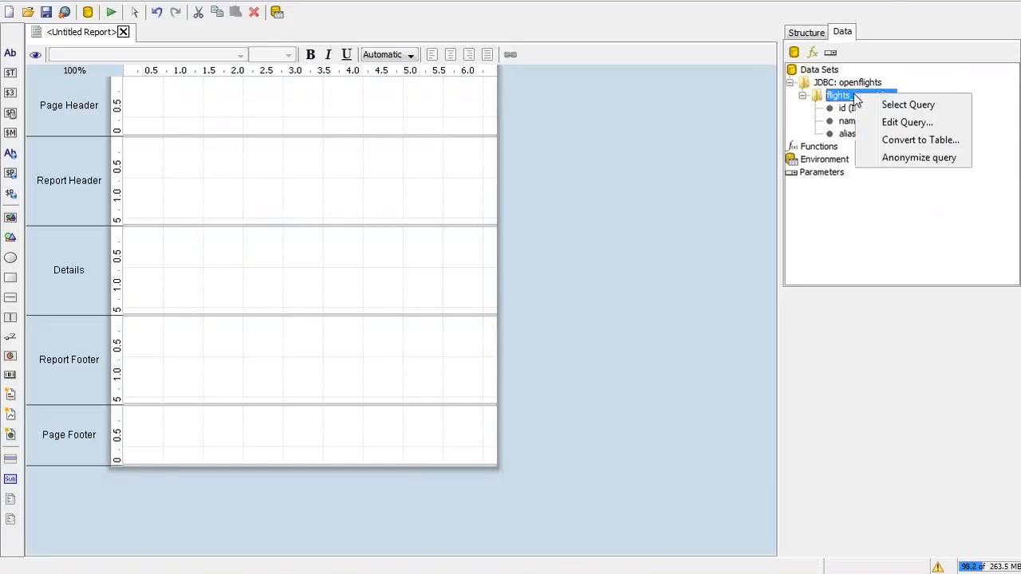
{"action": "double_click", "coordinate": [837, 95]}
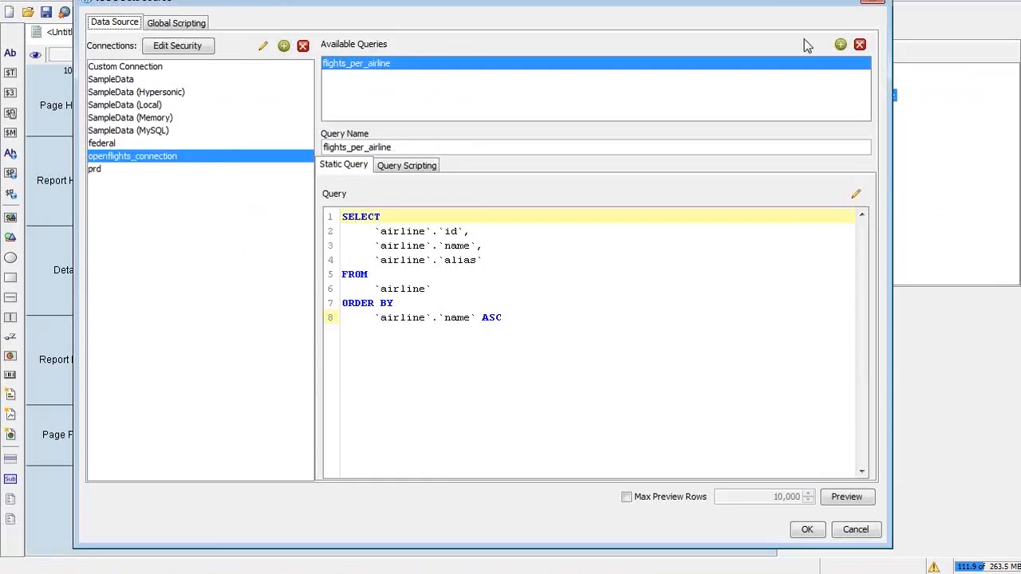
{"action": "left_click_drag", "start_coordinate": [789, 4], "coordinate": [837, 10]}
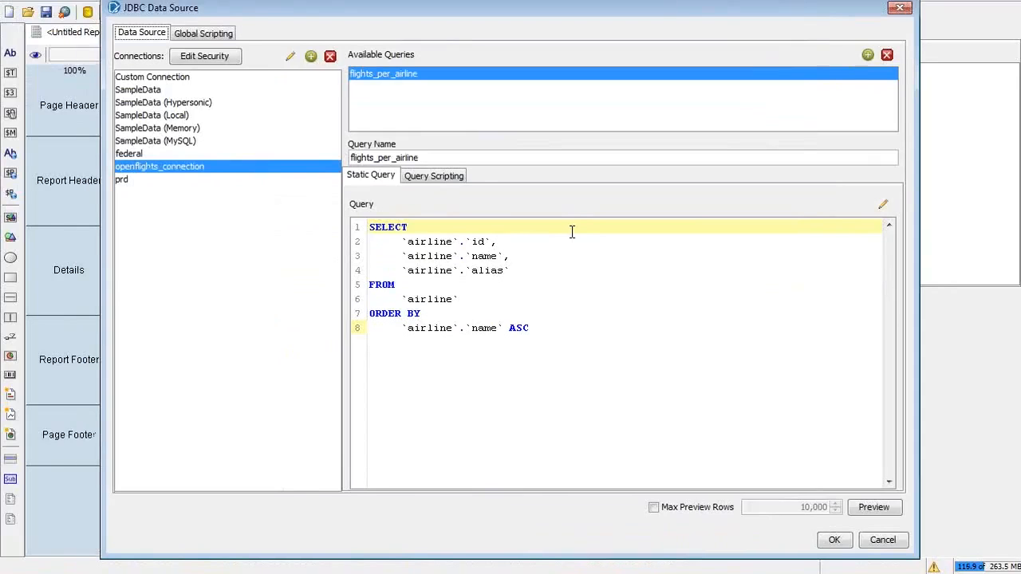
{"action": "left_click", "coordinate": [571, 241]}
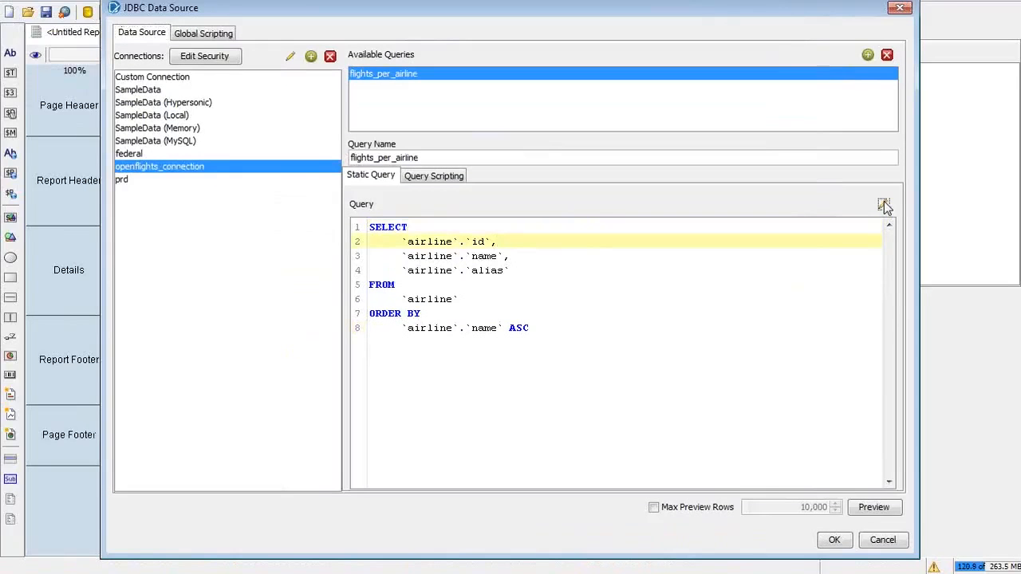
{"action": "left_click", "coordinate": [884, 205]}
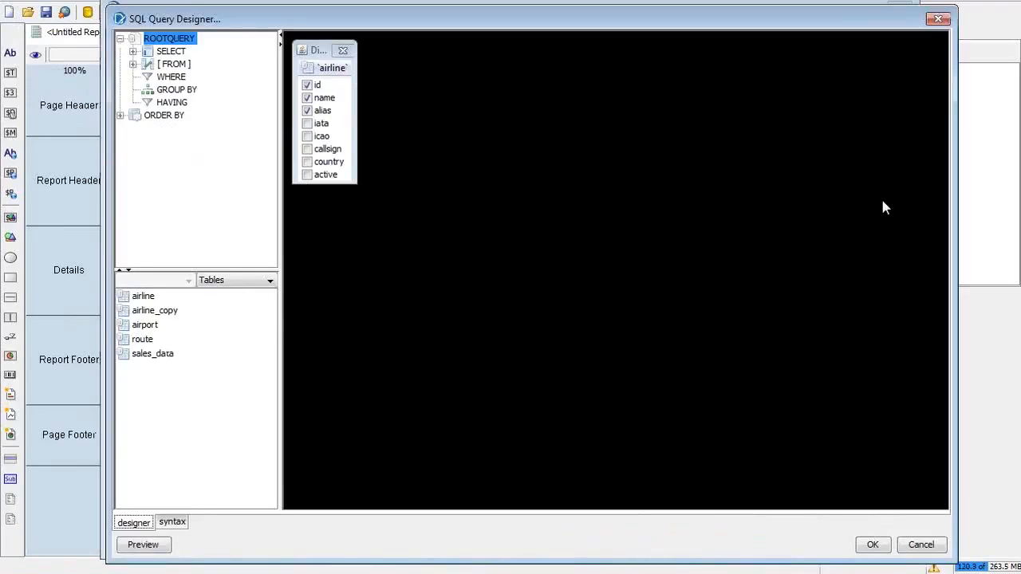
Step: Add a SELECT expression with alias no_of_flights and expression COUNT(`airline`.`id`), using the tutorial slide as reference
{"action": "right_click", "coordinate": [185, 52]}
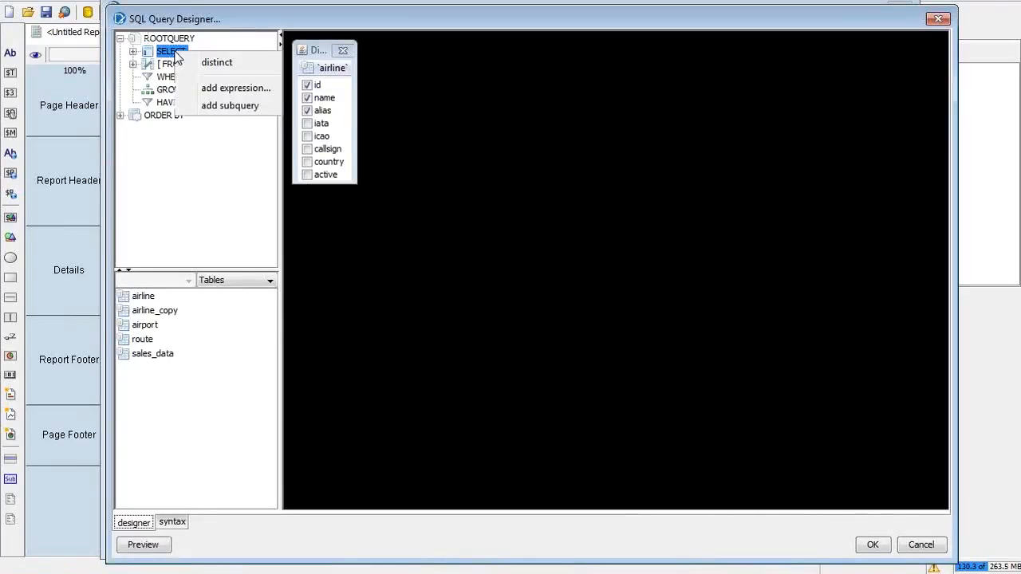
{"action": "left_click", "coordinate": [211, 91]}
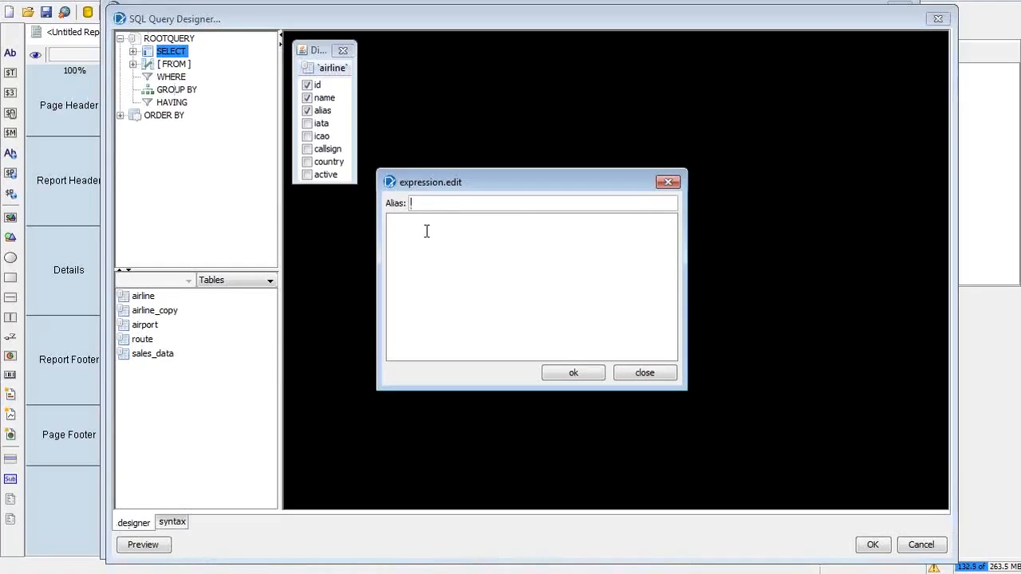
{"action": "key", "text": "alt+Tab"}
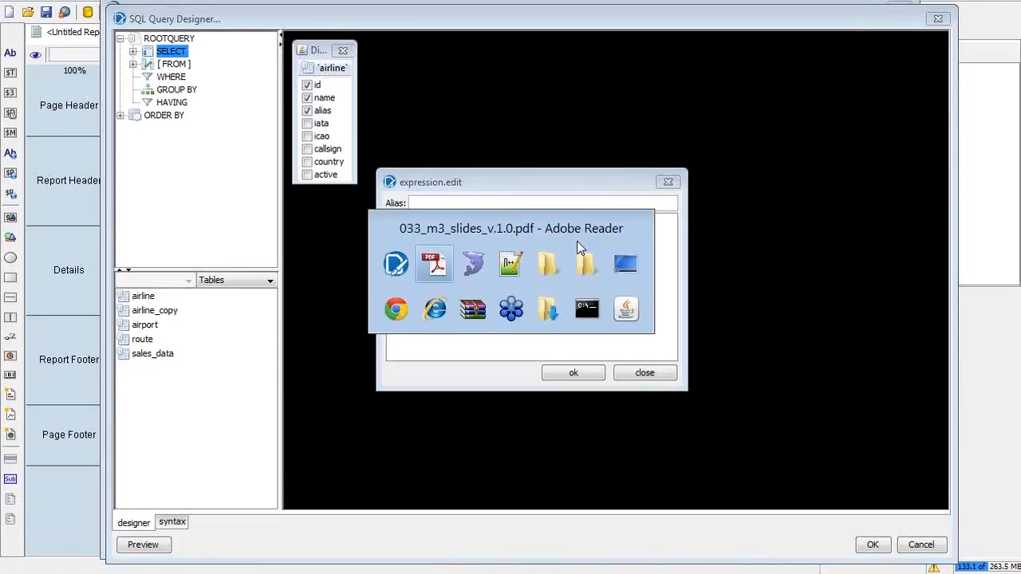
{"action": "key", "text": "alt+Tab"}
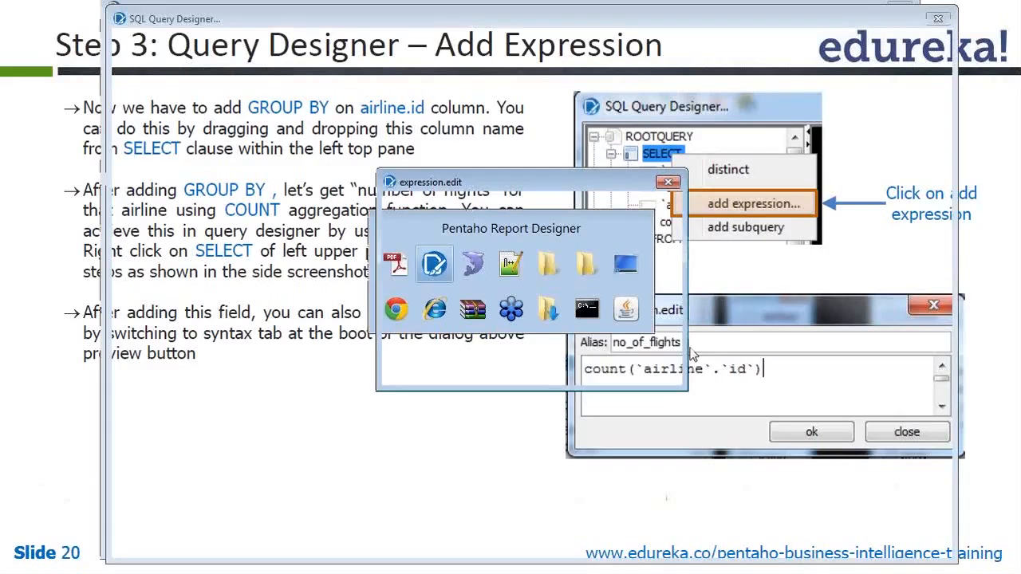
{"action": "type", "text": "f_flights"}
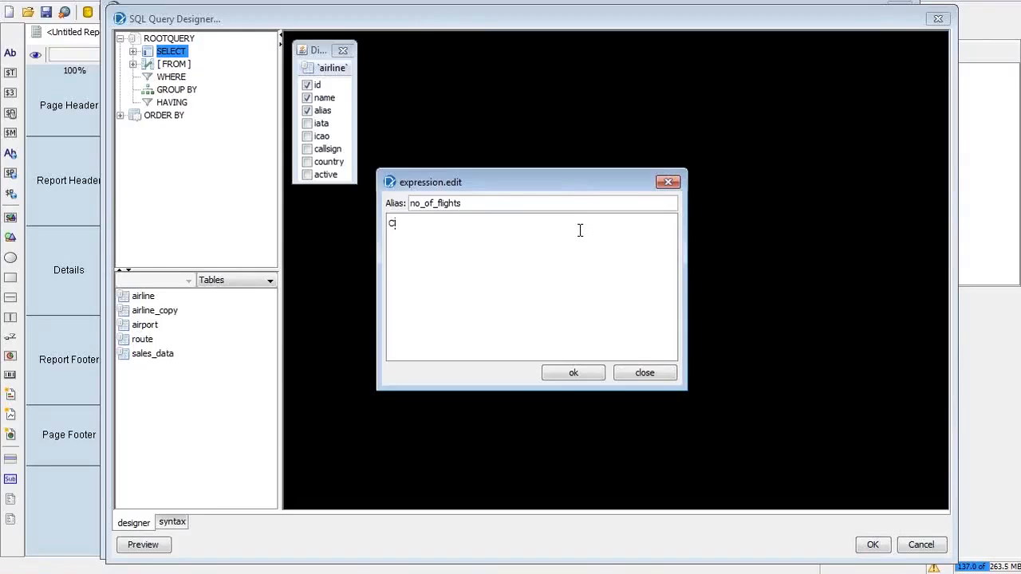
{"action": "type", "text": "OUNT("}
{"action": "key", "text": "alt+Tab"}
{"action": "key", "text": "alt+Tab"}
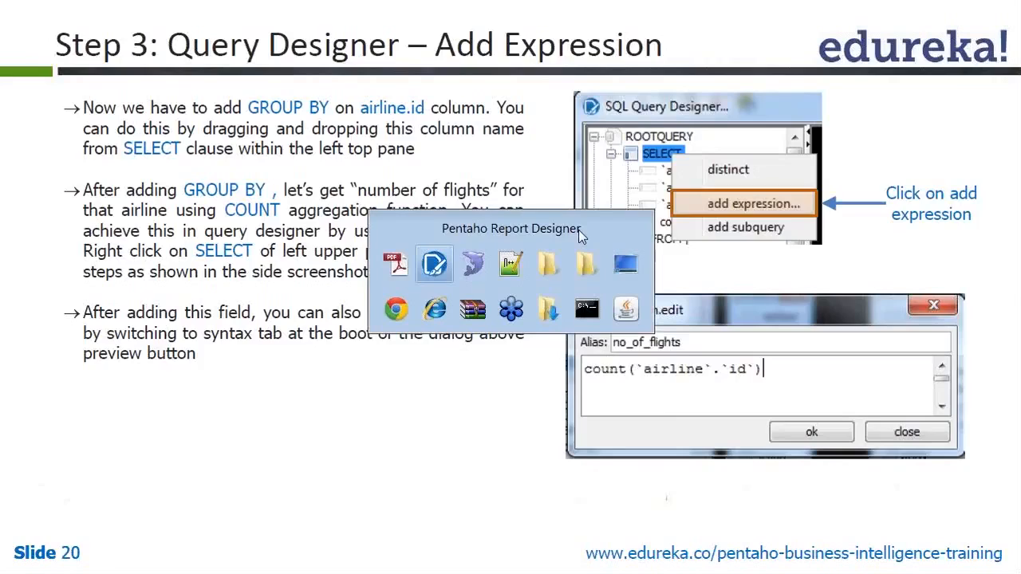
{"action": "type", "text": "`airline"}
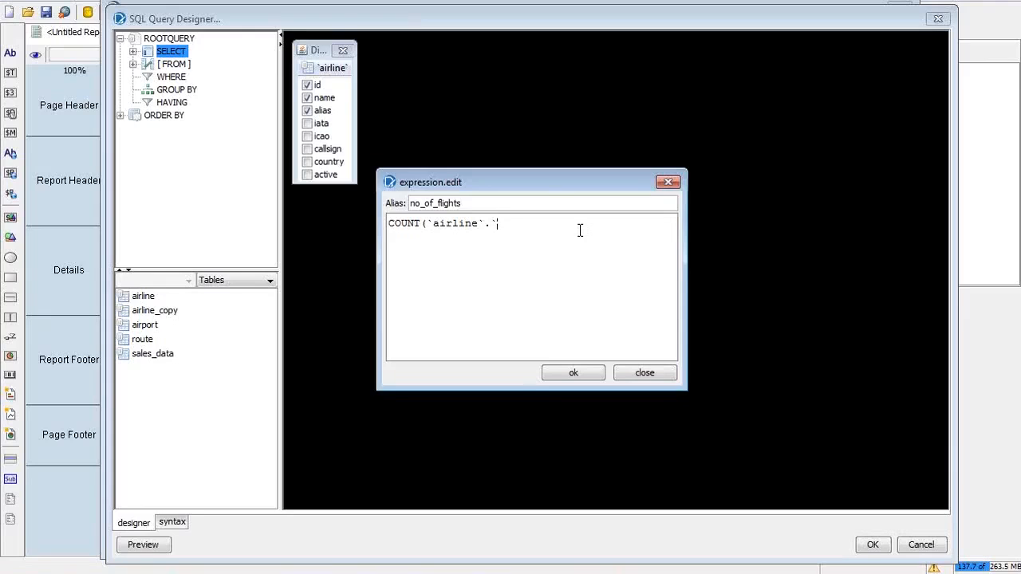
{"action": "type", "text": "d"}
Step: Confirm the no_of_flights COUNT expression, select its new node under SELECT, and return to the tutorial slide
{"action": "left_click", "coordinate": [568, 375]}
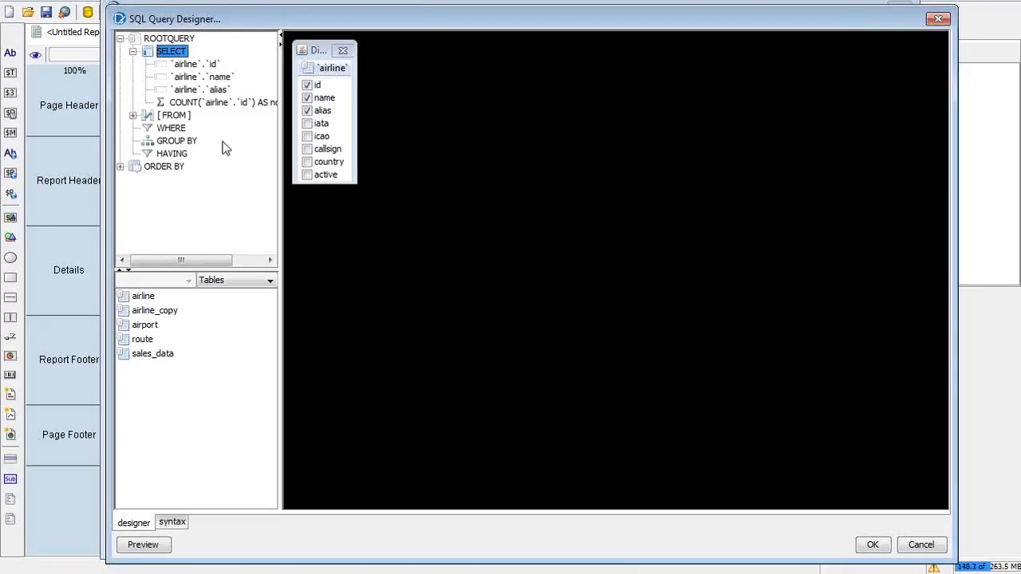
{"action": "left_click", "coordinate": [187, 105]}
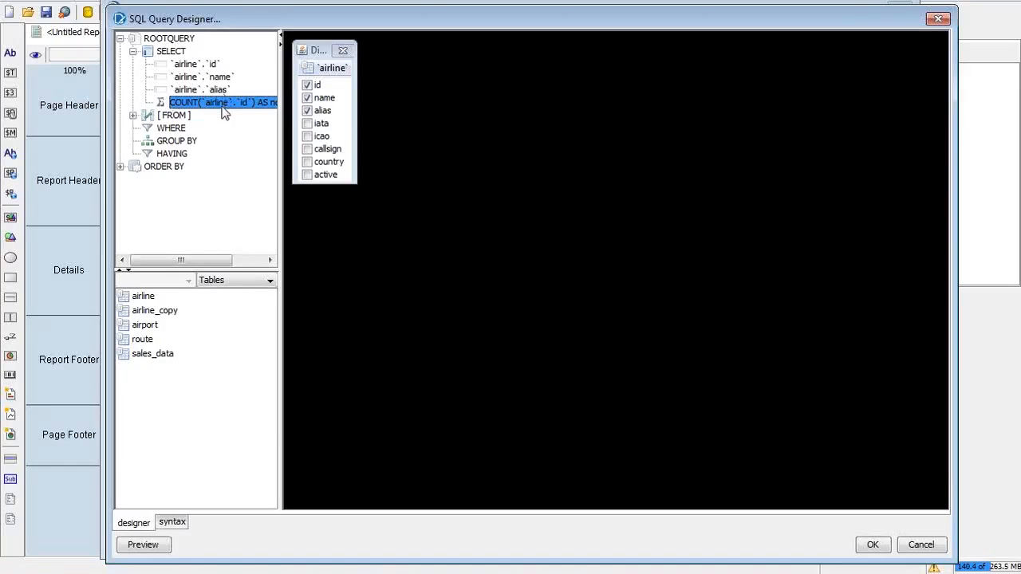
{"action": "key", "text": "alt+Tab"}
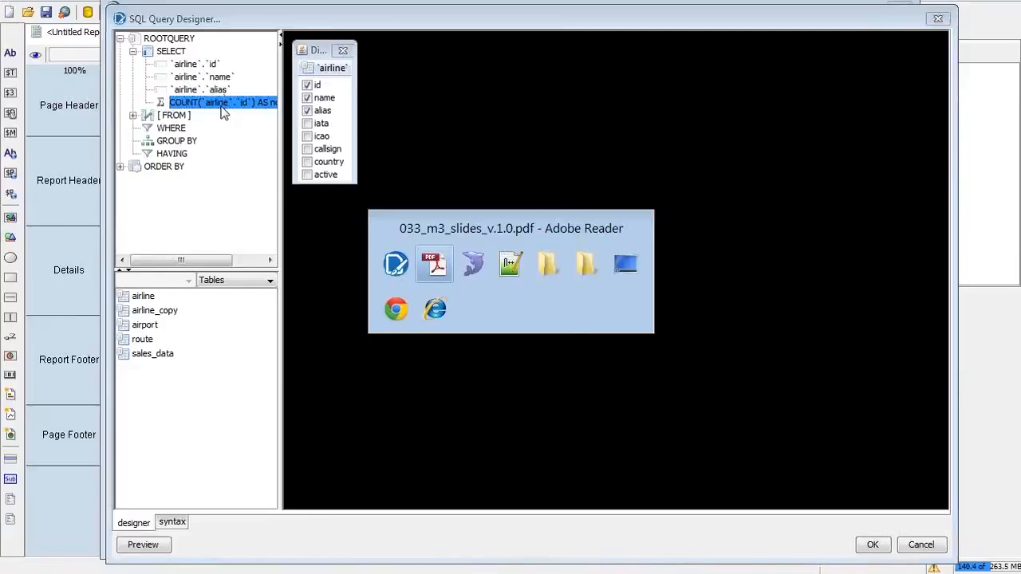
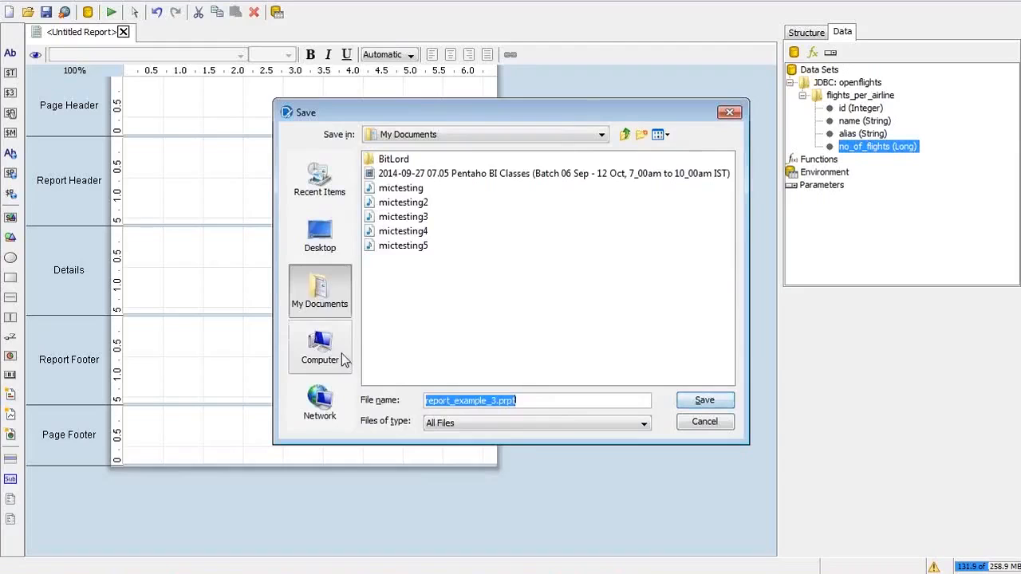
Step: Save the report as report_example_3.prpt in C:\edureka\module3
{"action": "left_click", "coordinate": [436, 163]}
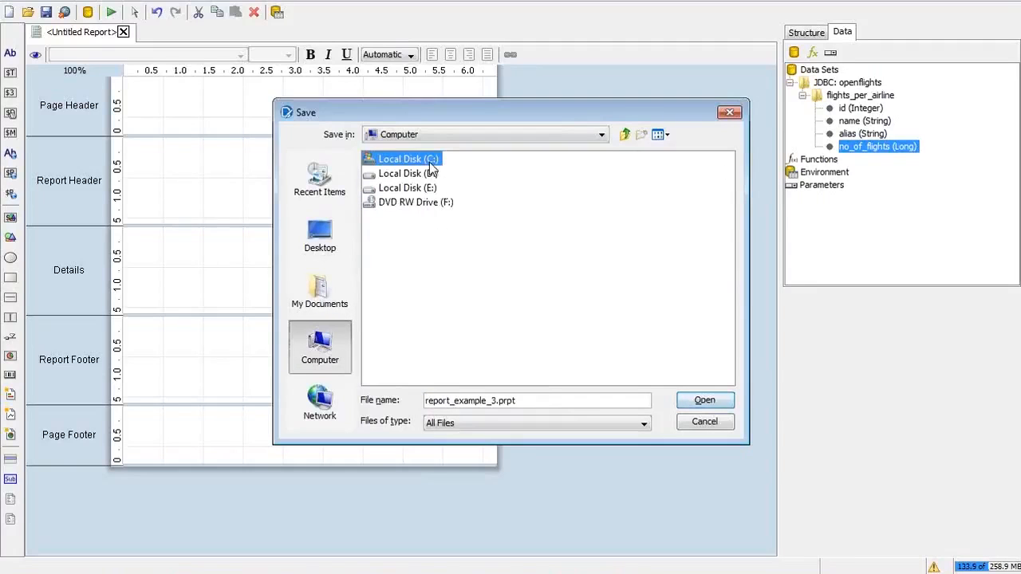
{"action": "double_click", "coordinate": [434, 164]}
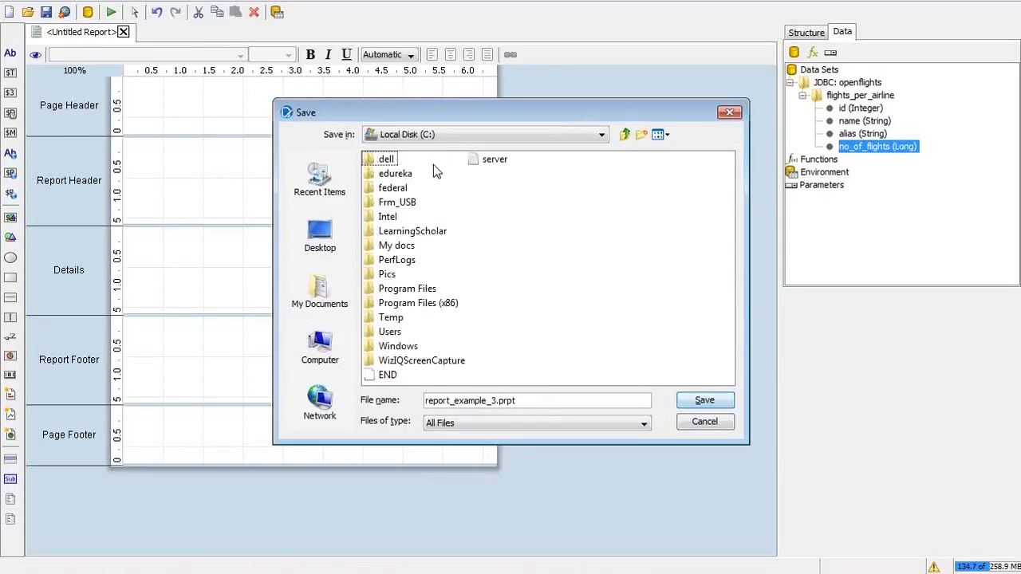
{"action": "double_click", "coordinate": [405, 174]}
{"action": "double_click", "coordinate": [399, 162]}
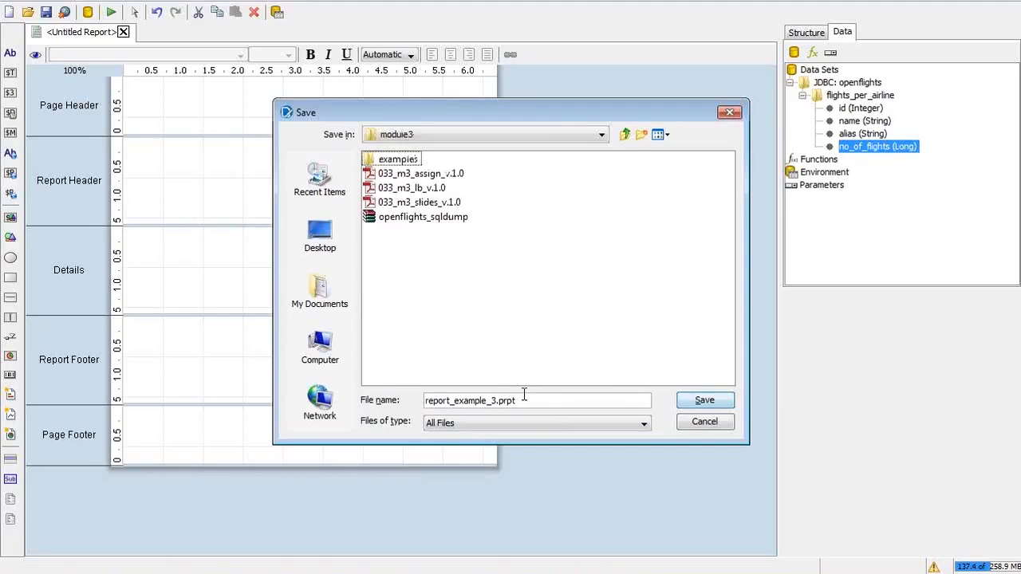
{"action": "left_click", "coordinate": [704, 401]}
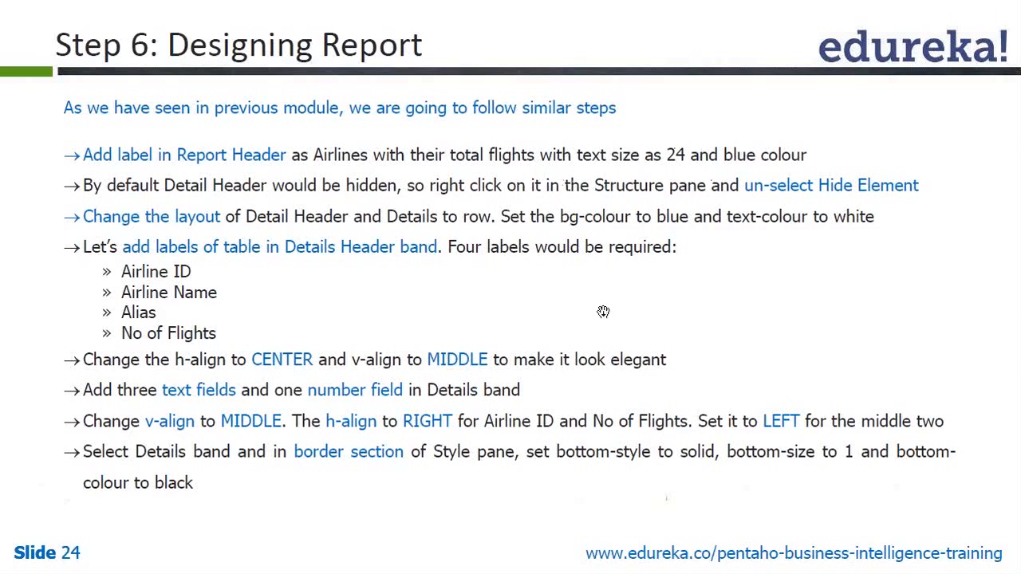
Step: Add a new label to the Report Header band and drag it toward the band's centre
{"action": "key", "text": "alt+Tab"}
{"action": "key", "text": "alt+Tab"}
{"action": "key", "text": "alt+Tab"}
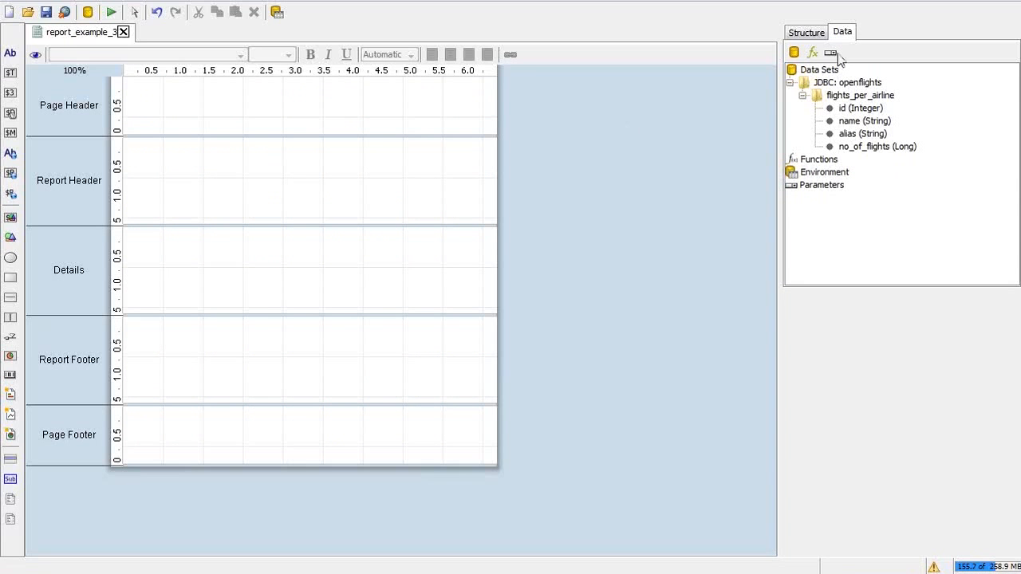
{"action": "left_click", "coordinate": [812, 33]}
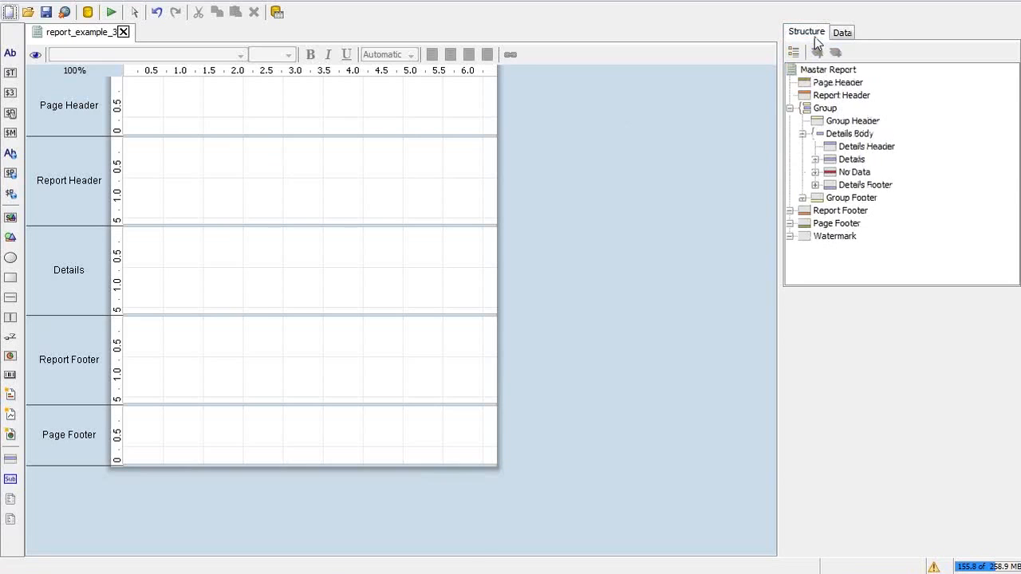
{"action": "left_click", "coordinate": [834, 95]}
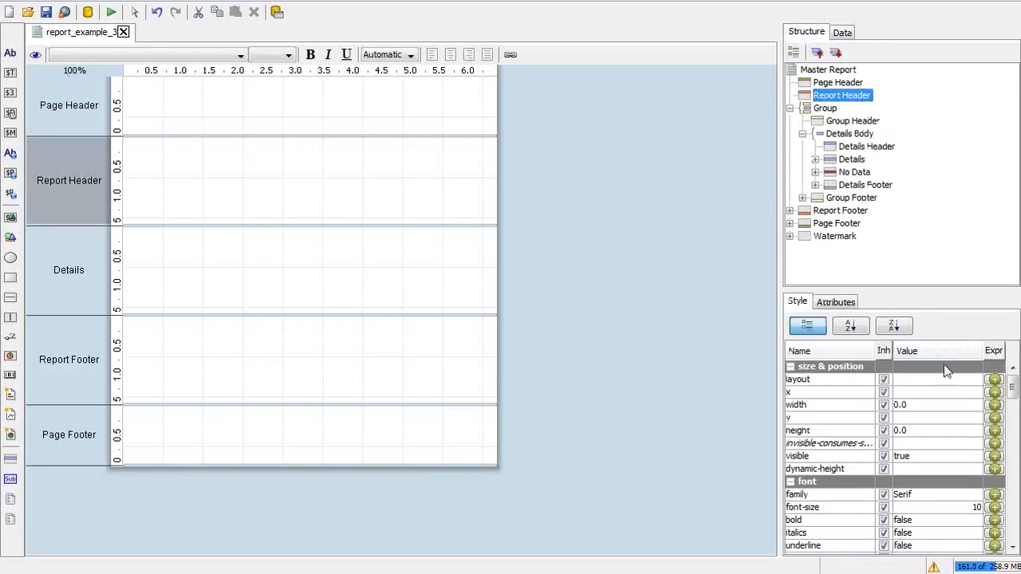
{"action": "left_click", "coordinate": [11, 57]}
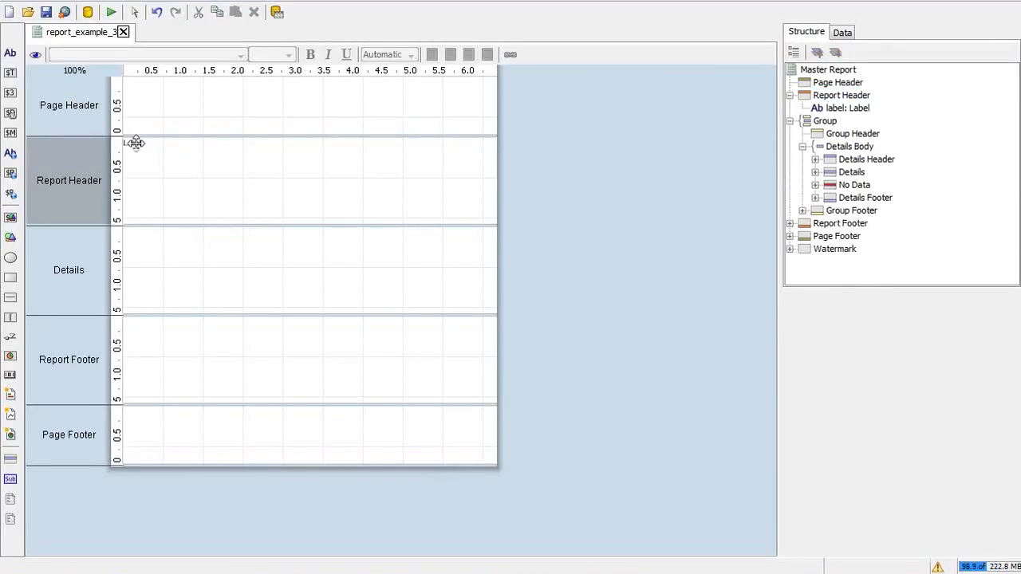
{"action": "left_click", "coordinate": [135, 142]}
{"action": "left_click_drag", "start_coordinate": [135, 143], "coordinate": [231, 169]}
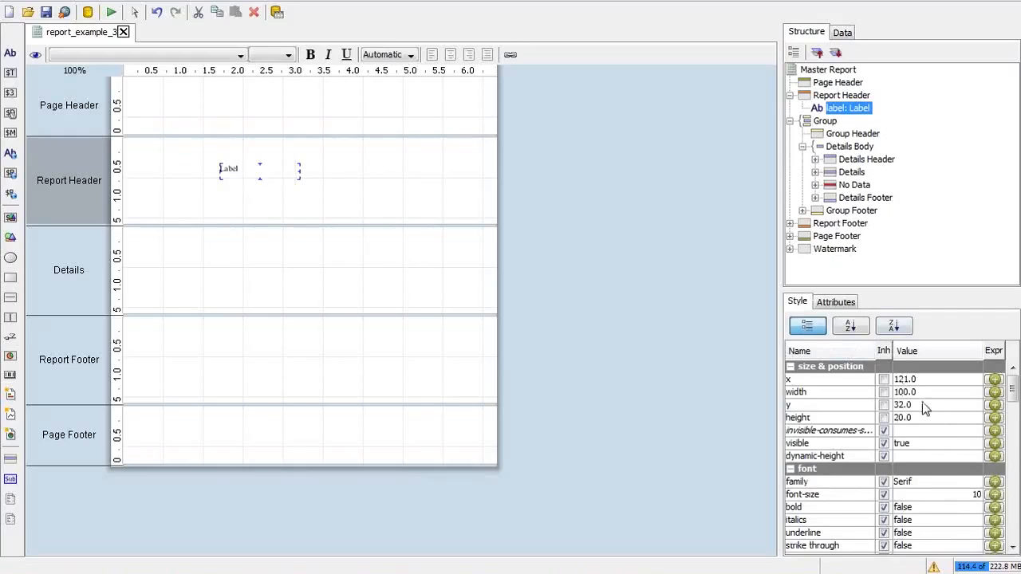
Step: Change the label's font size from 10 to 24
{"action": "left_click", "coordinate": [938, 494]}
{"action": "left_click", "coordinate": [937, 495]}
{"action": "key", "text": "BackSpace"}
{"action": "key", "text": "BackSpace"}
{"action": "type", "text": "24"}
{"action": "key", "text": "Return"}
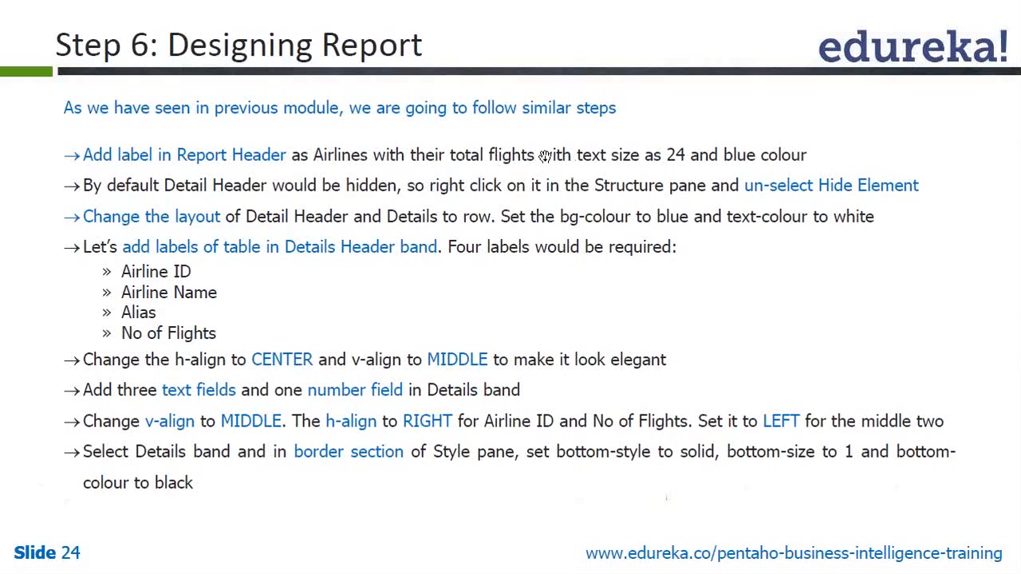
Step: Replace the placeholder 'Label' text with the title 'Airlineswith their totalflights'
{"action": "key", "text": "alt+Tab"}
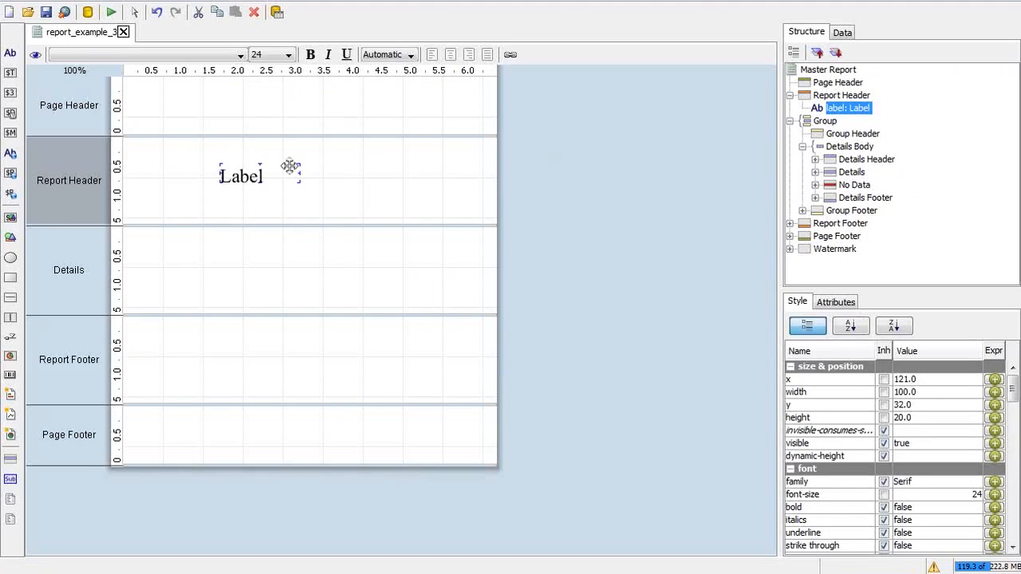
{"action": "left_click_drag", "start_coordinate": [264, 173], "coordinate": [199, 186]}
{"action": "key", "text": "BackSpace"}
{"action": "key", "text": "Escape"}
{"action": "type", "text": "Airlines"}
{"action": "key", "text": "Escape"}
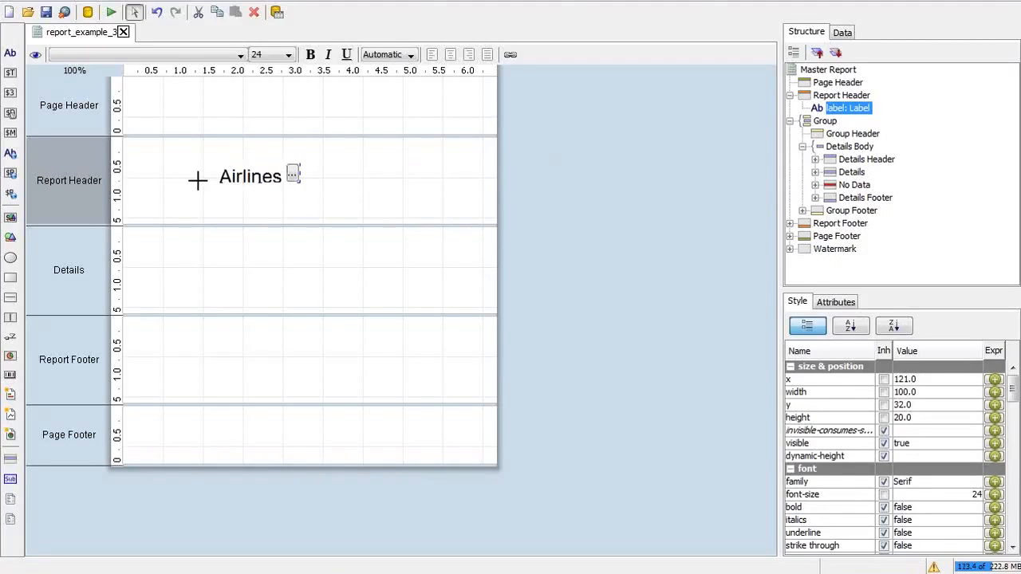
{"action": "key", "text": "shift"}
{"action": "key", "text": "Return"}
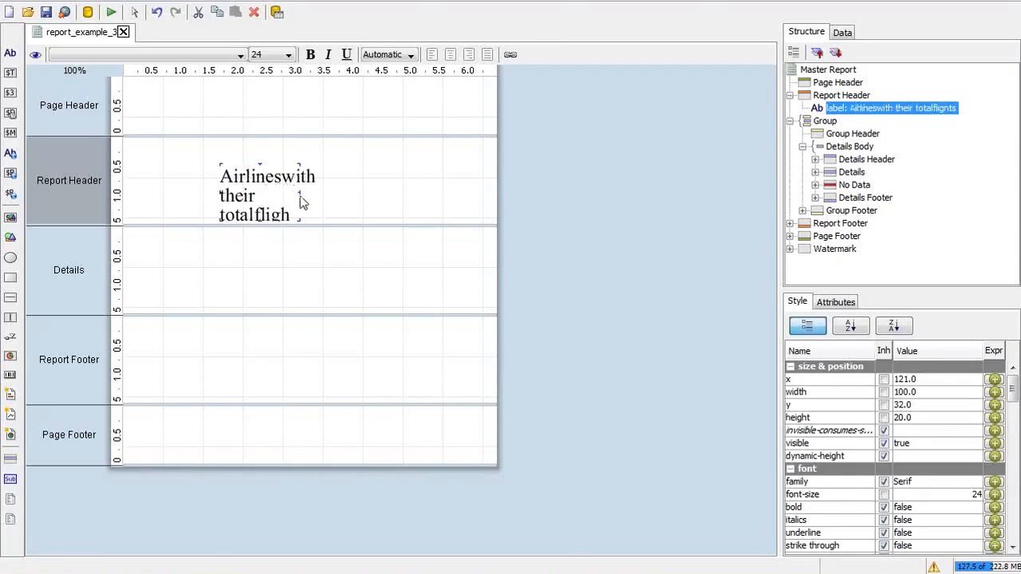
Step: Widen the title label so it fits on one line and set its height to 30
{"action": "left_click_drag", "start_coordinate": [303, 193], "coordinate": [444, 197]}
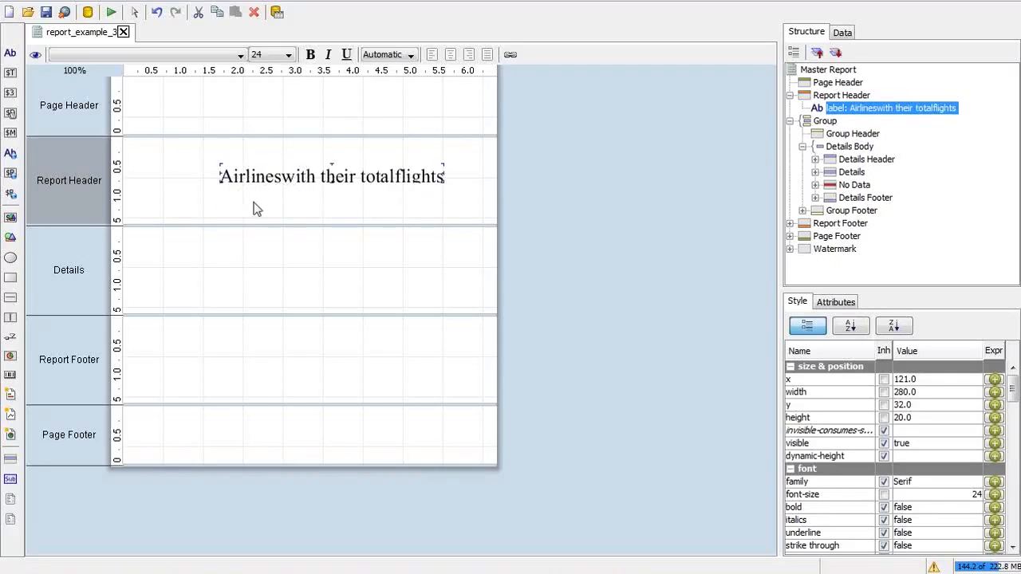
{"action": "left_click_drag", "start_coordinate": [214, 173], "coordinate": [197, 172]}
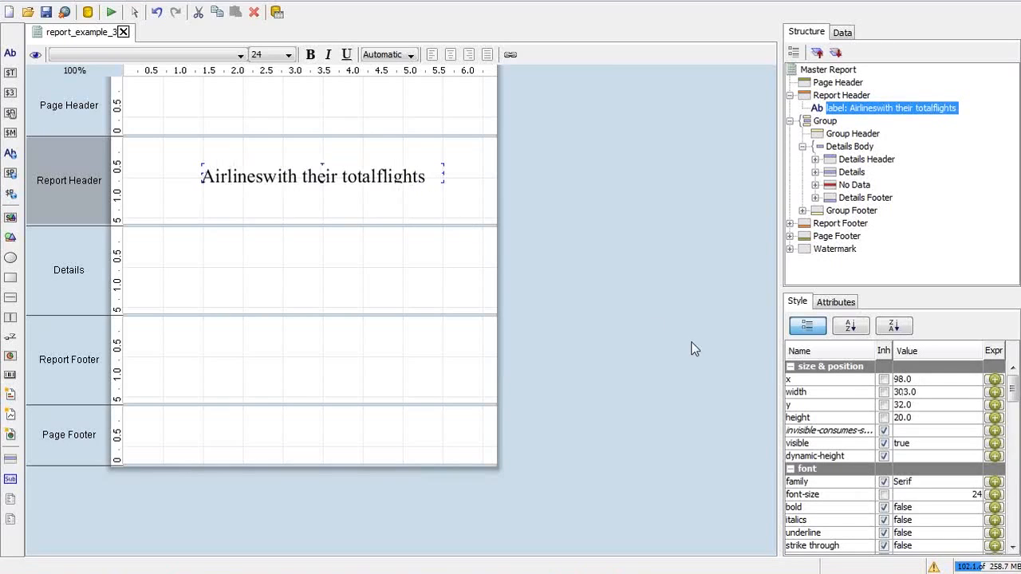
{"action": "left_click", "coordinate": [916, 416]}
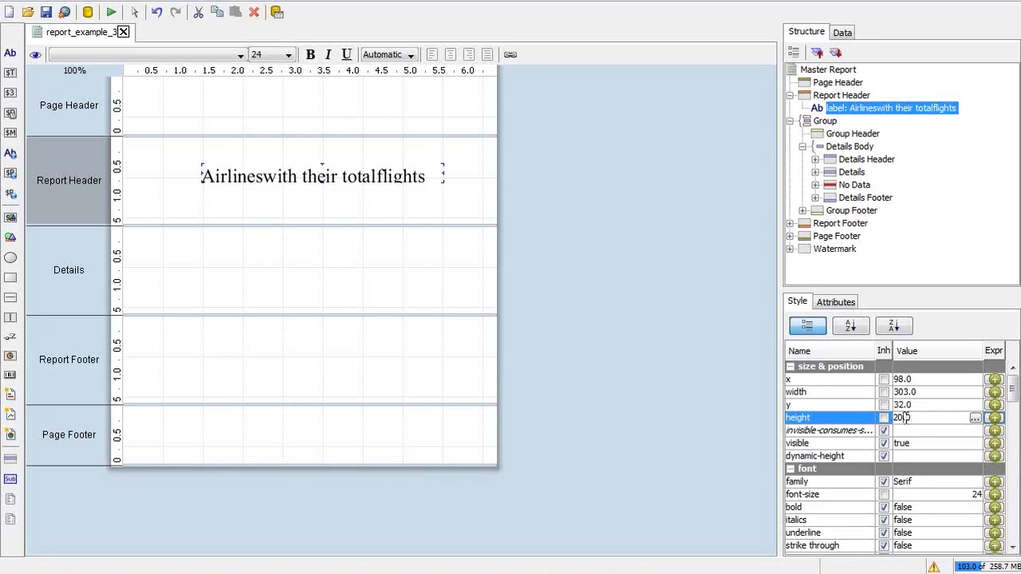
{"action": "type", "text": "3"}
{"action": "key", "text": "Return"}
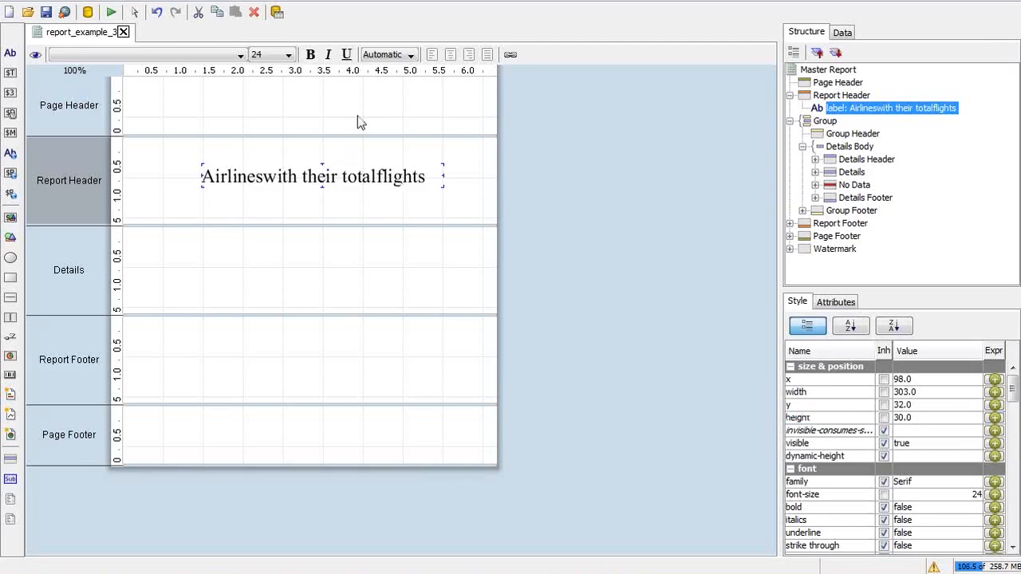
{"action": "key", "text": "alt+Tab"}
{"action": "key", "text": "alt+Tab"}
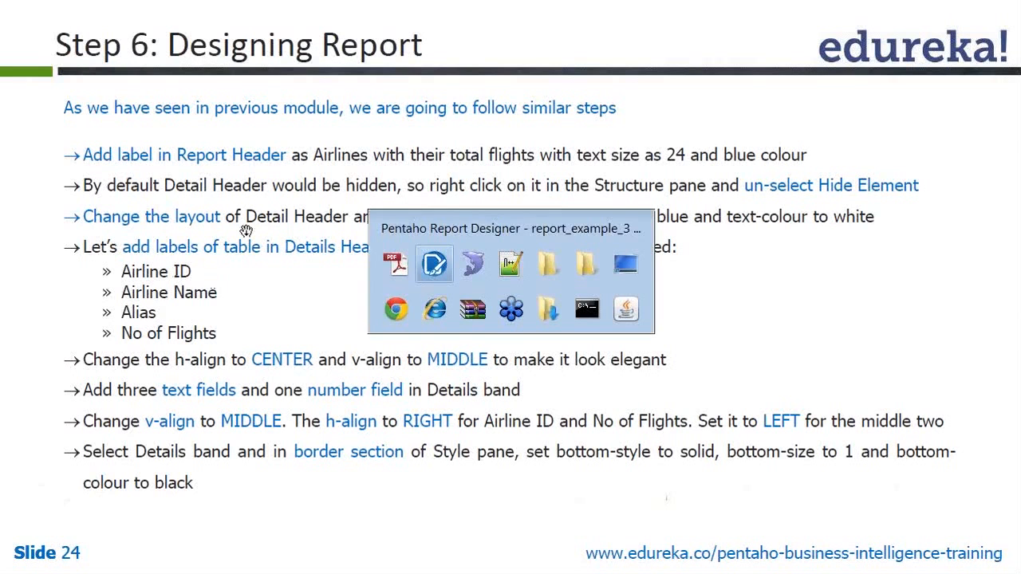
{"action": "key", "text": "alt+Tab"}
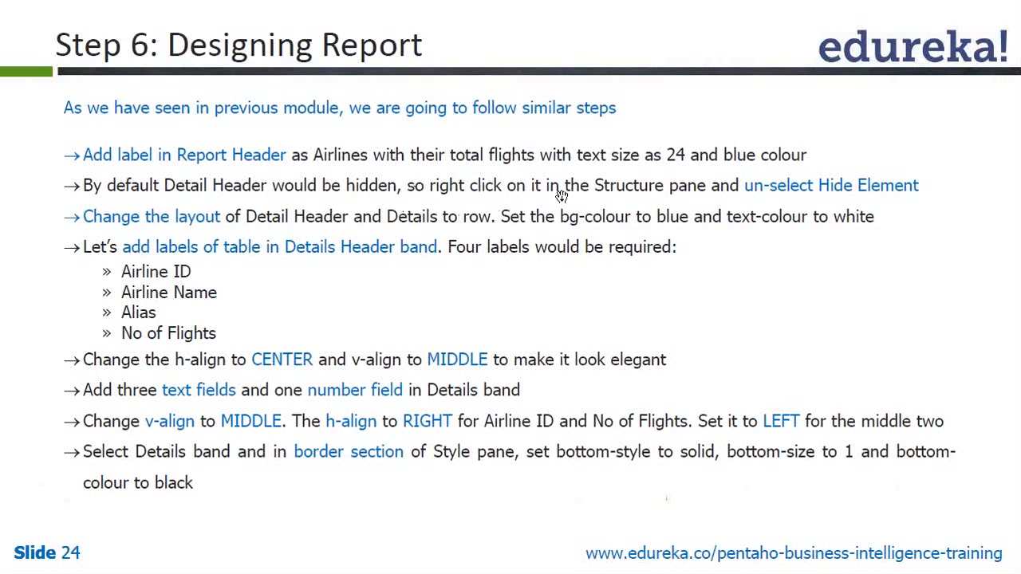
Step: Unhide the Details Header band so it shows in the report layout
{"action": "key", "text": "alt+Tab"}
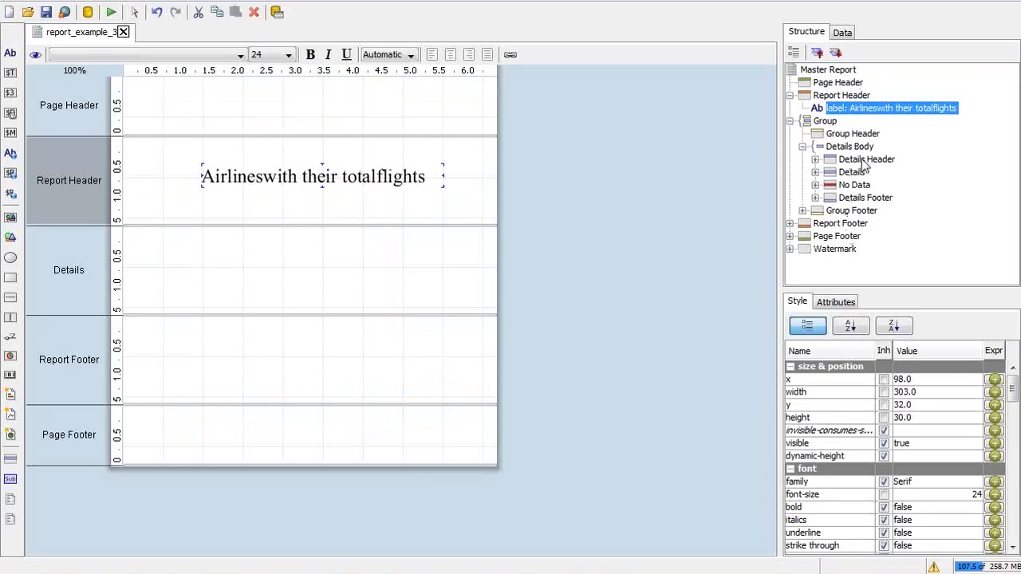
{"action": "left_click", "coordinate": [856, 162]}
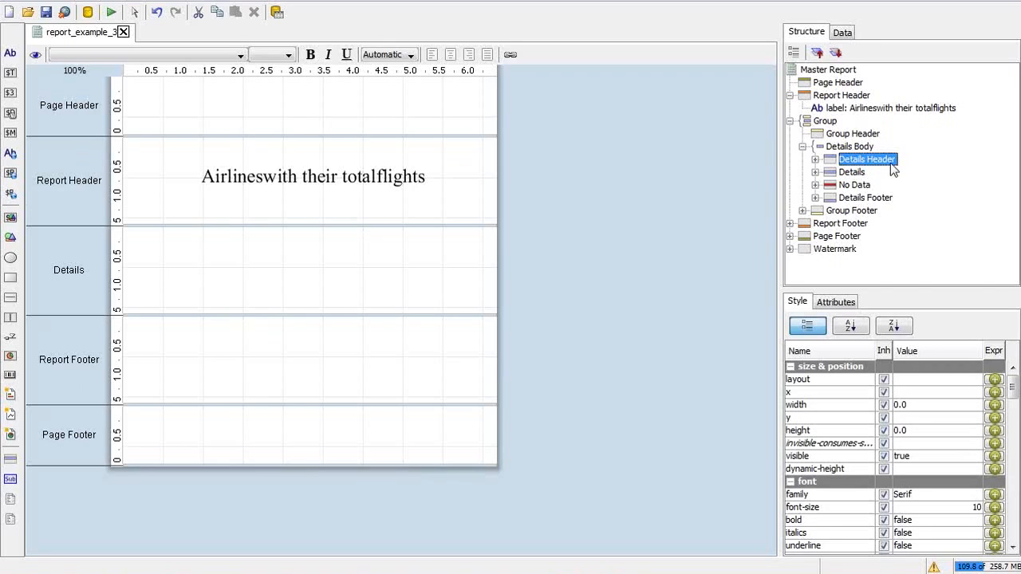
{"action": "right_click", "coordinate": [881, 165]}
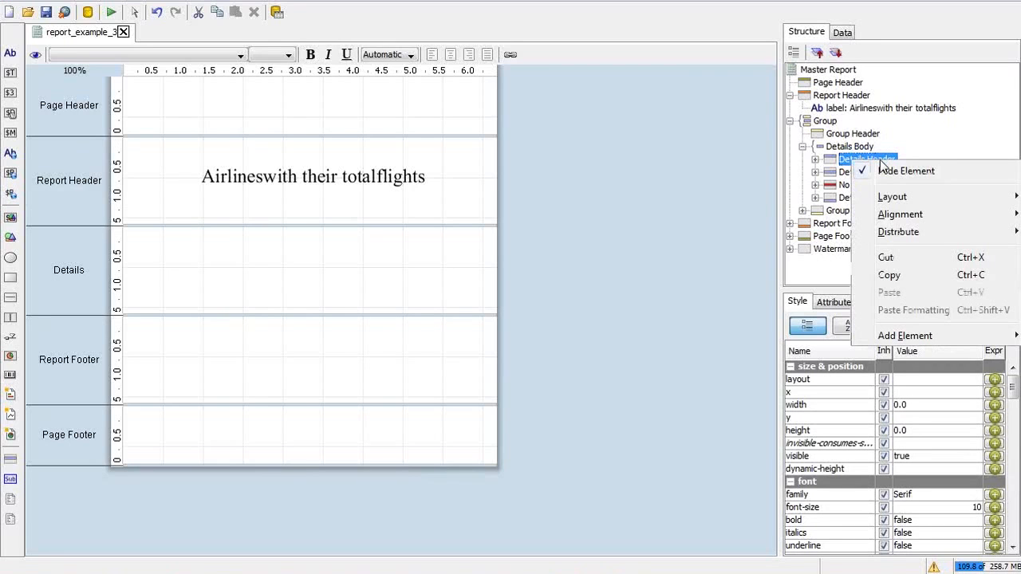
{"action": "left_click", "coordinate": [907, 173]}
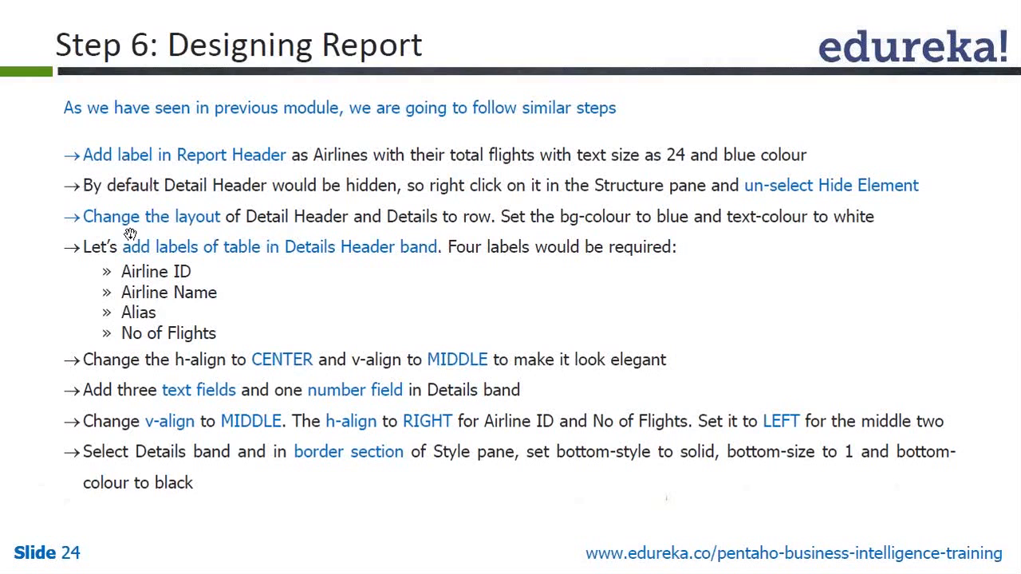
{"action": "key", "text": "alt+Tab"}
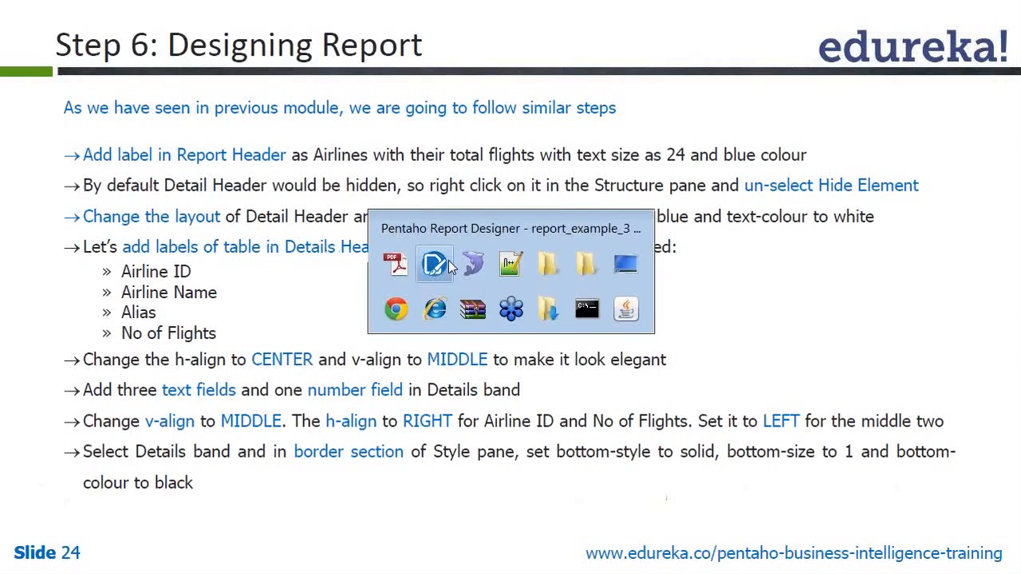
{"action": "left_click", "coordinate": [448, 260]}
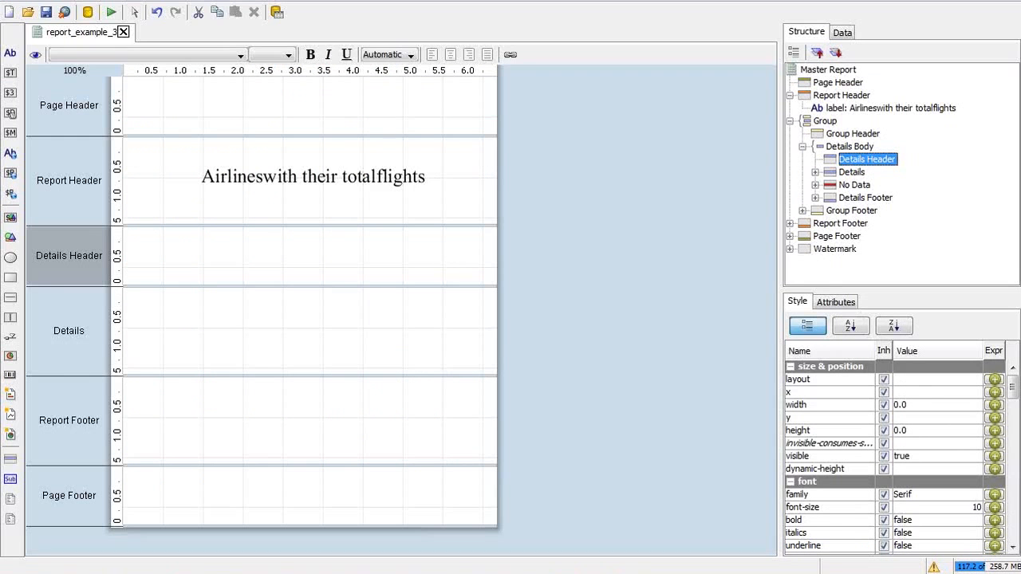
Step: Set the Details Header band's layout to row and add a first label to it
{"action": "mouse_move", "coordinate": [1015, 387]}
{"action": "left_mouse_down"}
{"action": "mouse_move", "coordinate": [1015, 403]}
{"action": "mouse_move", "coordinate": [1013, 387]}
{"action": "left_mouse_up"}
{"action": "left_click", "coordinate": [974, 380]}
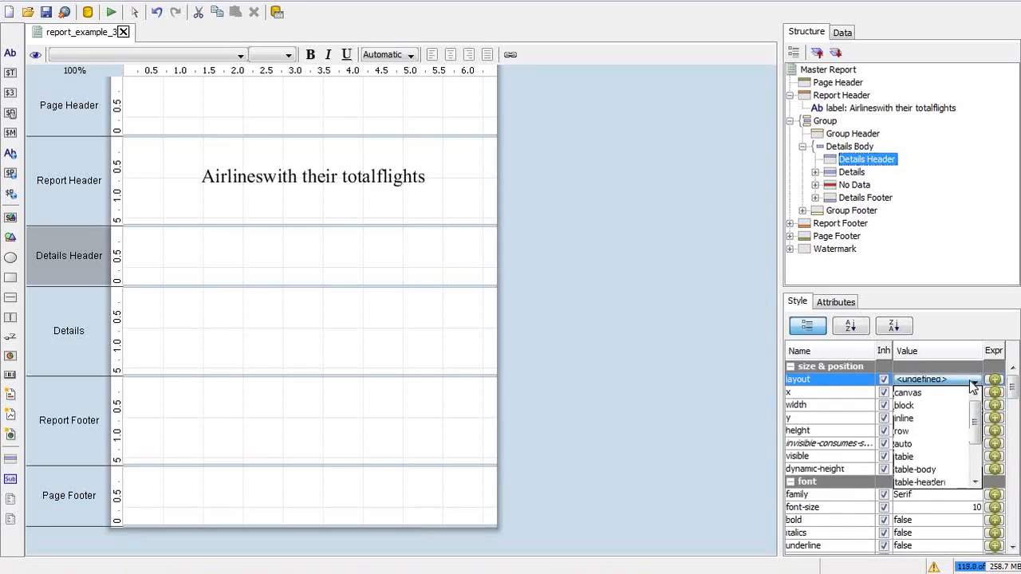
{"action": "left_click", "coordinate": [910, 431]}
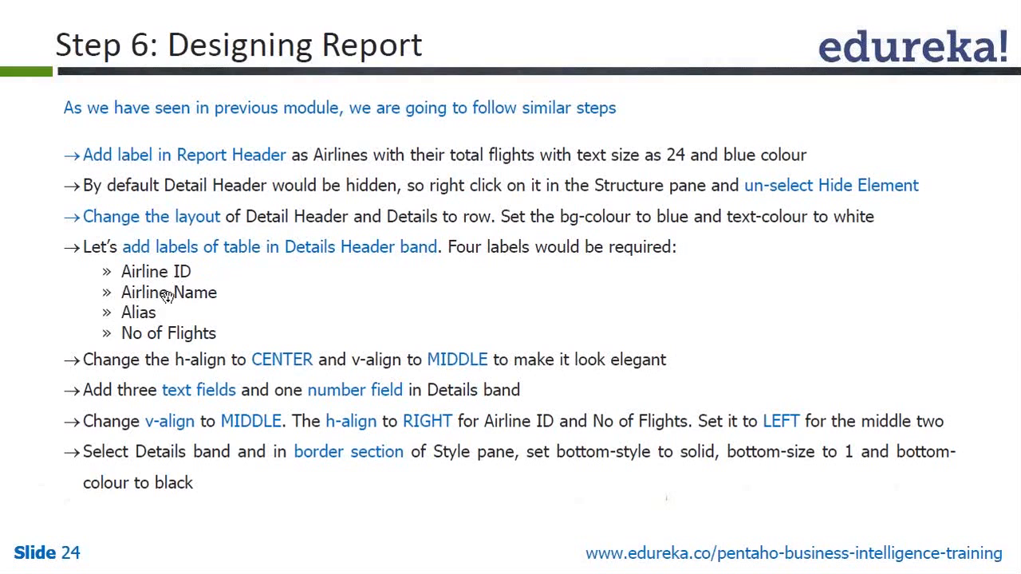
{"action": "key", "text": "alt+Tab"}
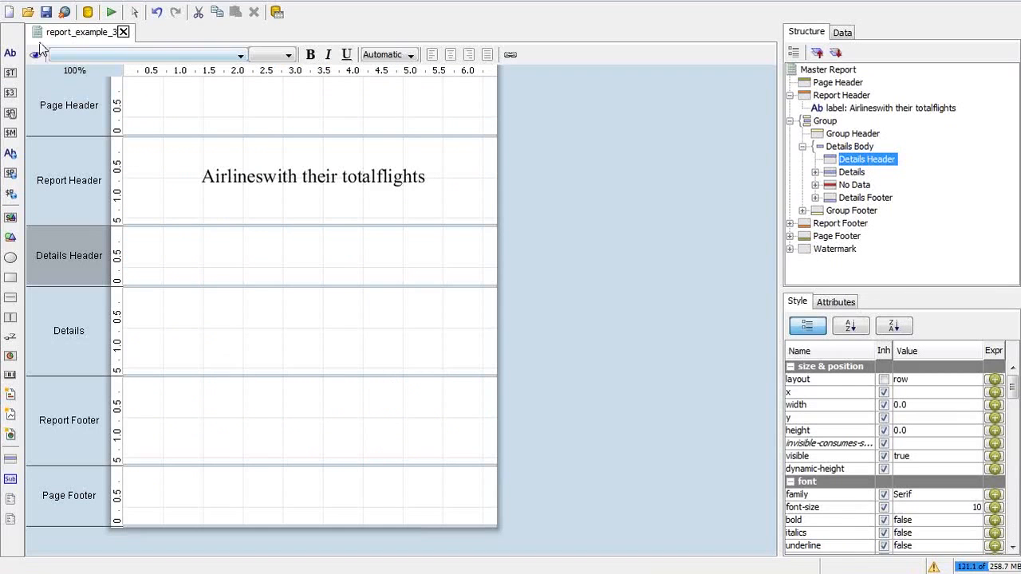
{"action": "double_click", "coordinate": [10, 53]}
Step: Add three more labels beside the first, reselecting Details Header before each one
{"action": "left_click", "coordinate": [194, 233]}
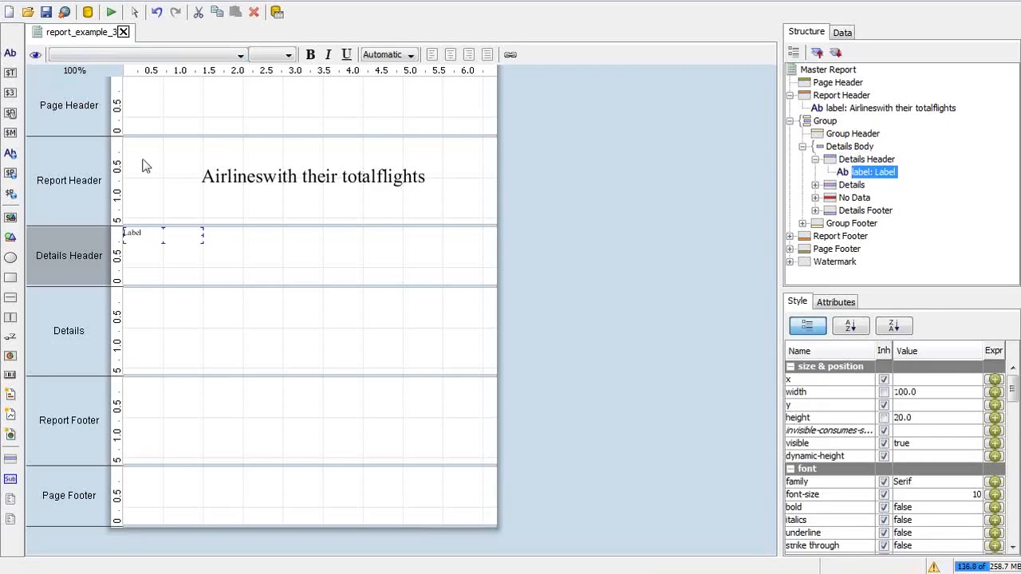
{"action": "left_click", "coordinate": [233, 250]}
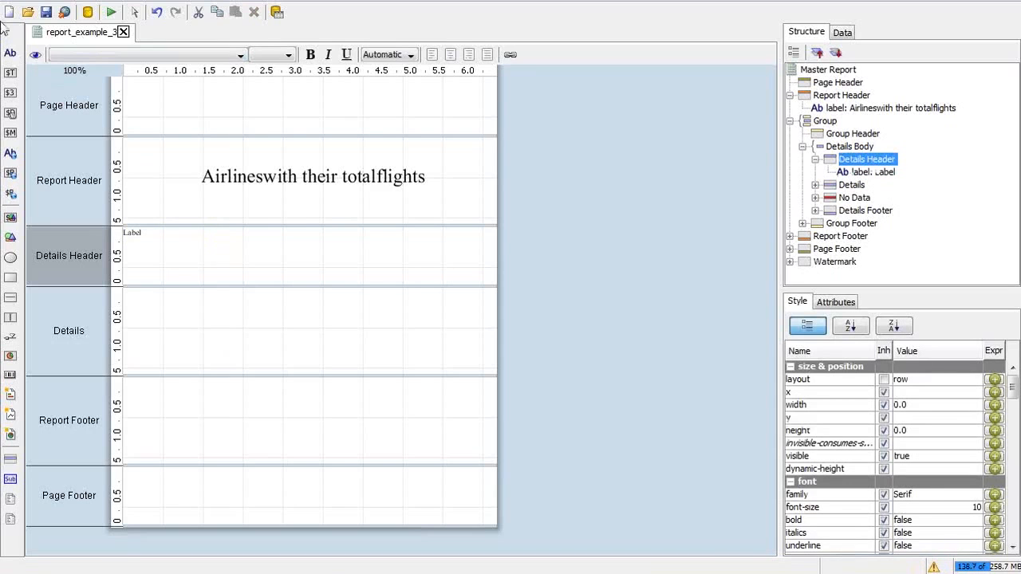
{"action": "double_click", "coordinate": [10, 53]}
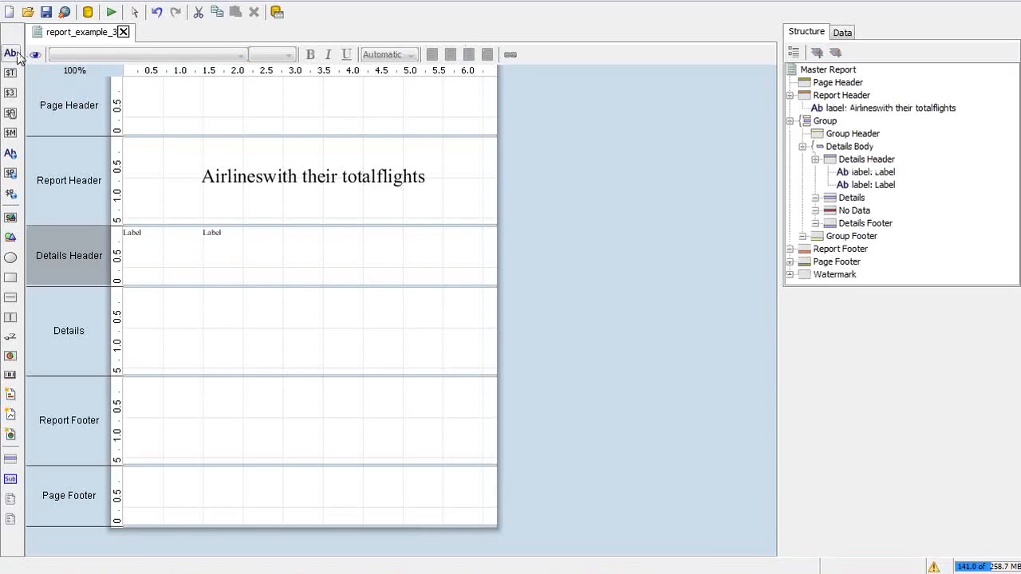
{"action": "left_click", "coordinate": [274, 263]}
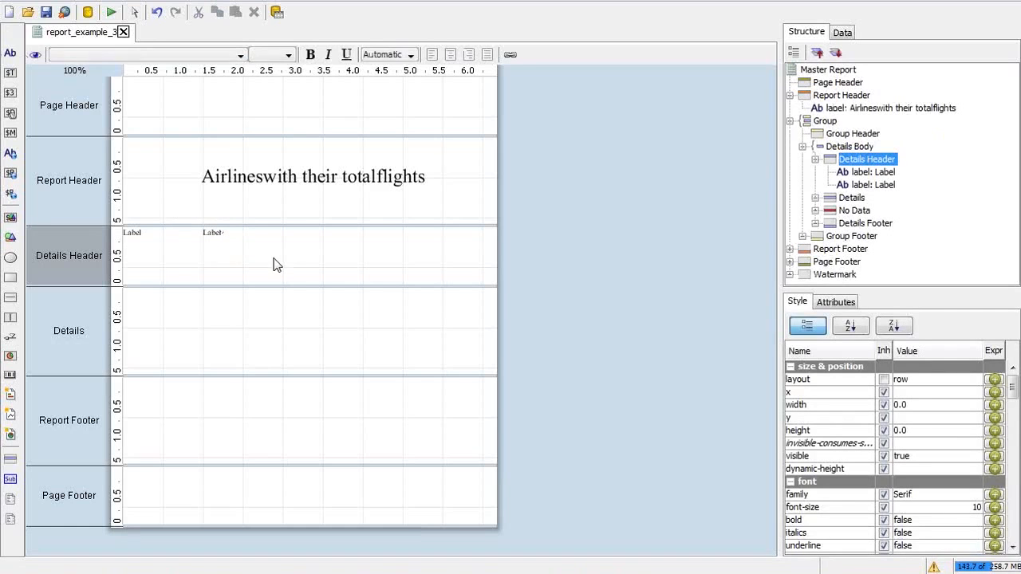
{"action": "double_click", "coordinate": [11, 53]}
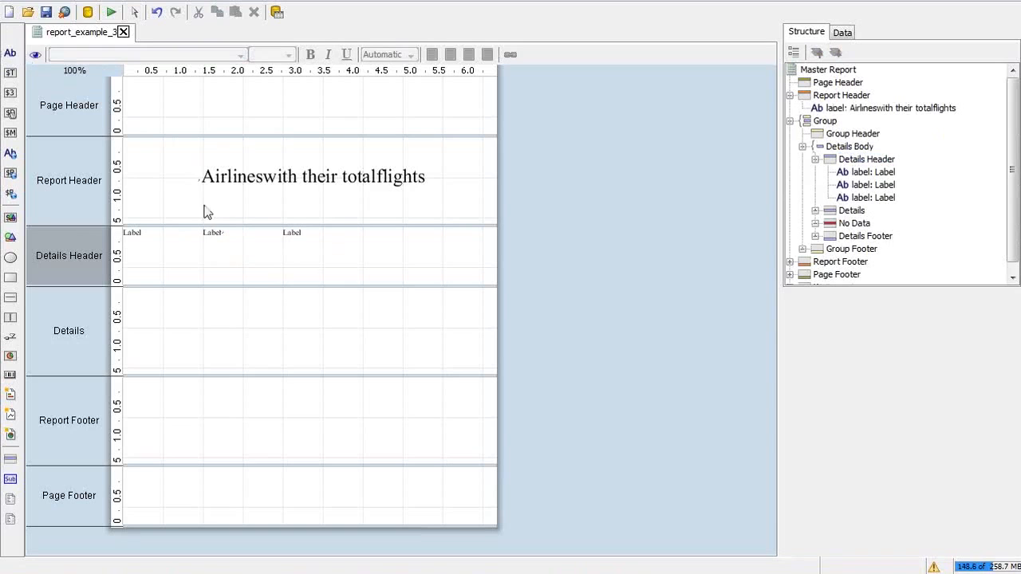
{"action": "left_click", "coordinate": [851, 162]}
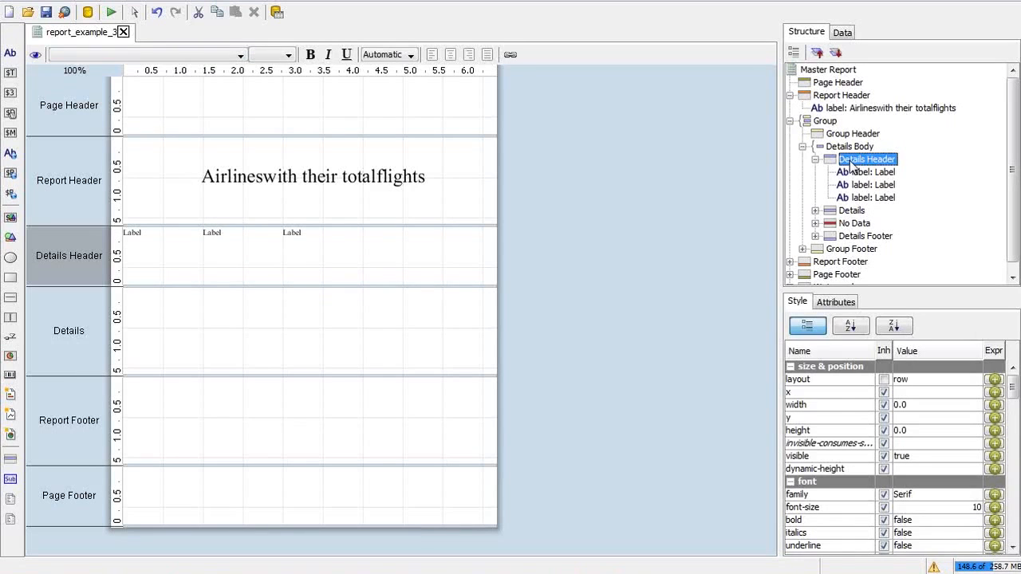
{"action": "double_click", "coordinate": [17, 50]}
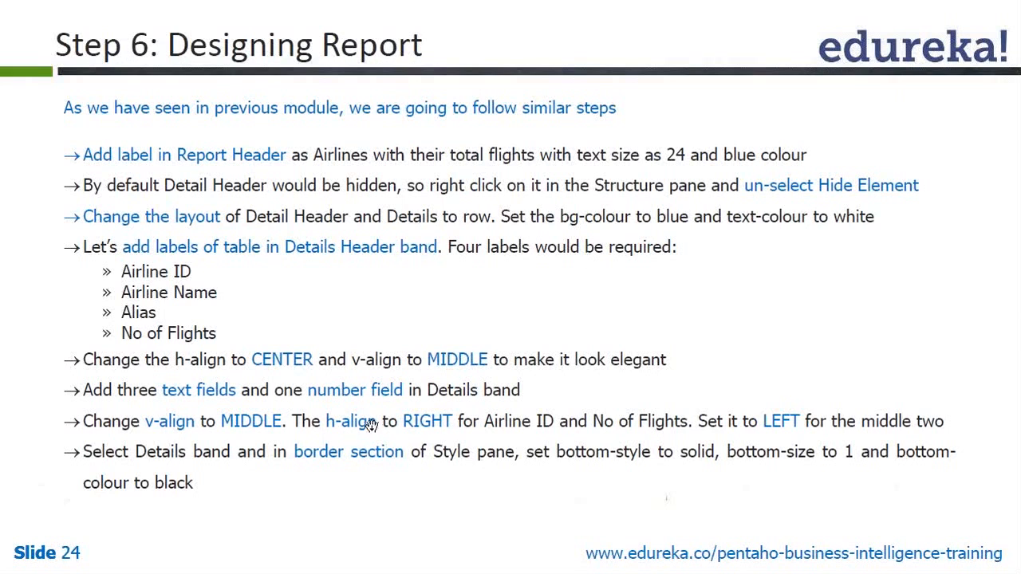
{"action": "key", "text": "alt+Tab"}
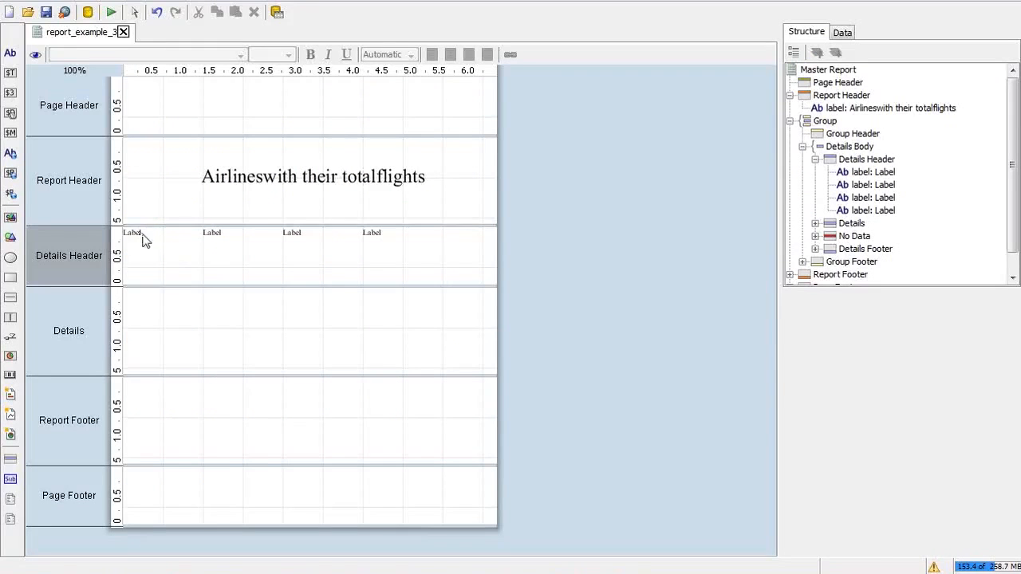
Step: Set the first Details Header label's value to AirlineID in its attributes
{"action": "left_click", "coordinate": [140, 230]}
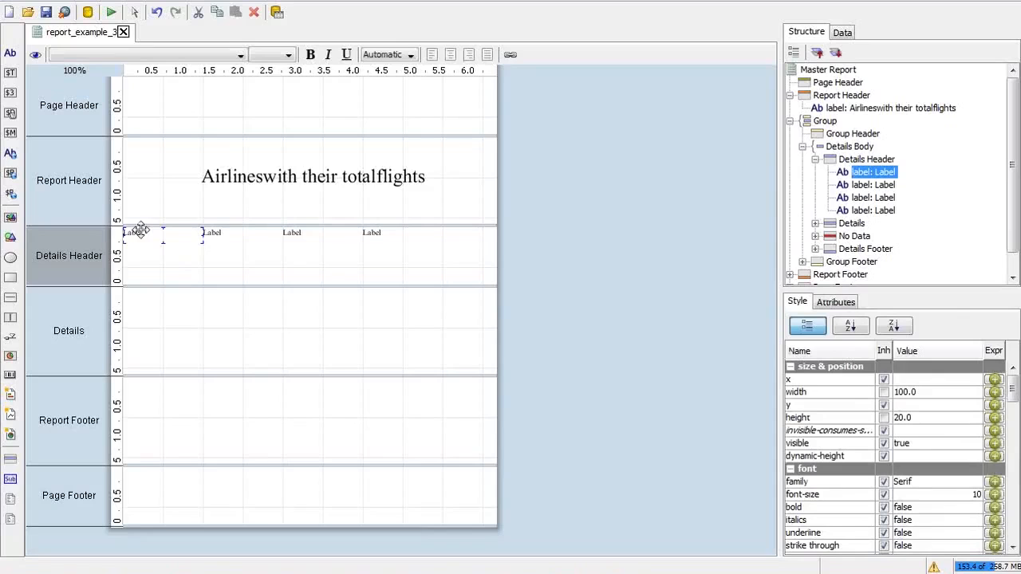
{"action": "left_click", "coordinate": [832, 304]}
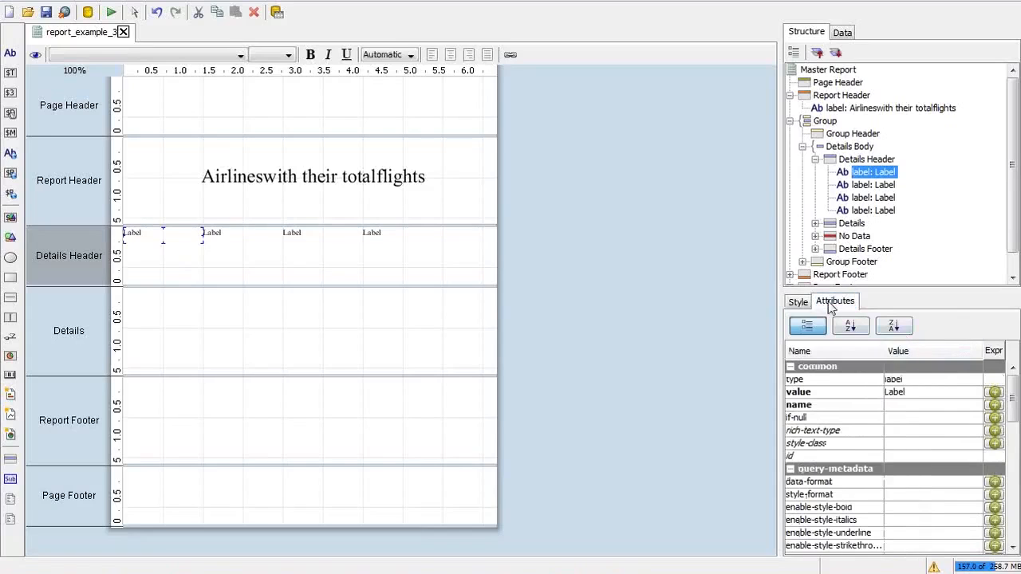
{"action": "left_click", "coordinate": [917, 395]}
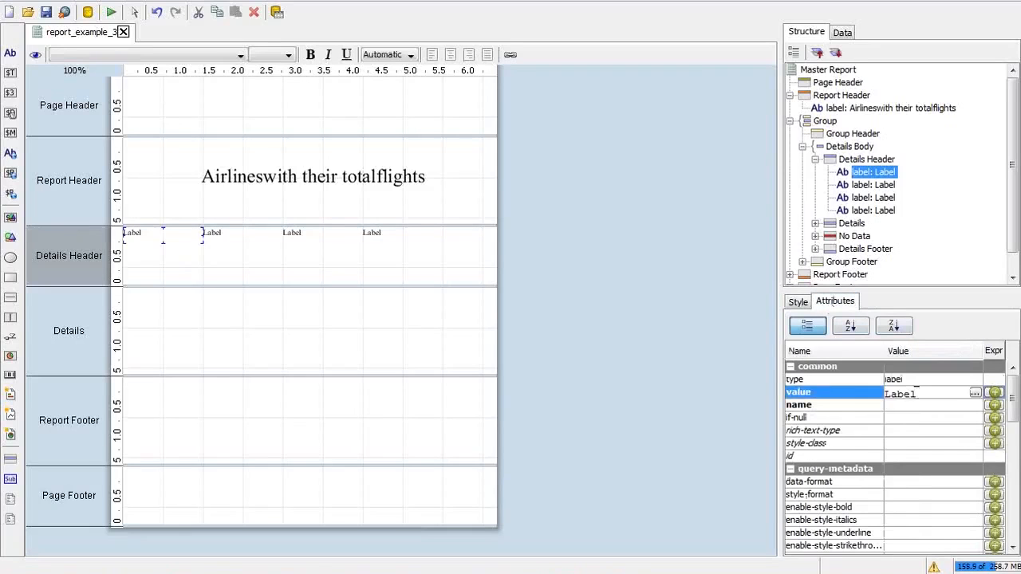
{"action": "left_click_drag", "start_coordinate": [927, 393], "coordinate": [850, 402]}
{"action": "type", "text": "AirlineID"}
{"action": "key", "text": "Return"}
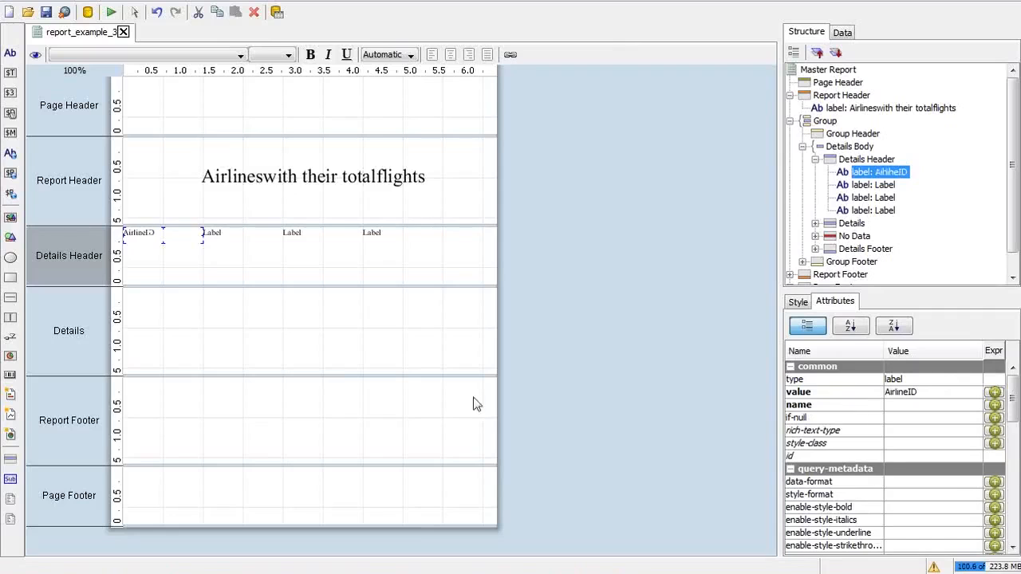
Step: Rename the second and third labels to Name and Alias
{"action": "left_click", "coordinate": [222, 232]}
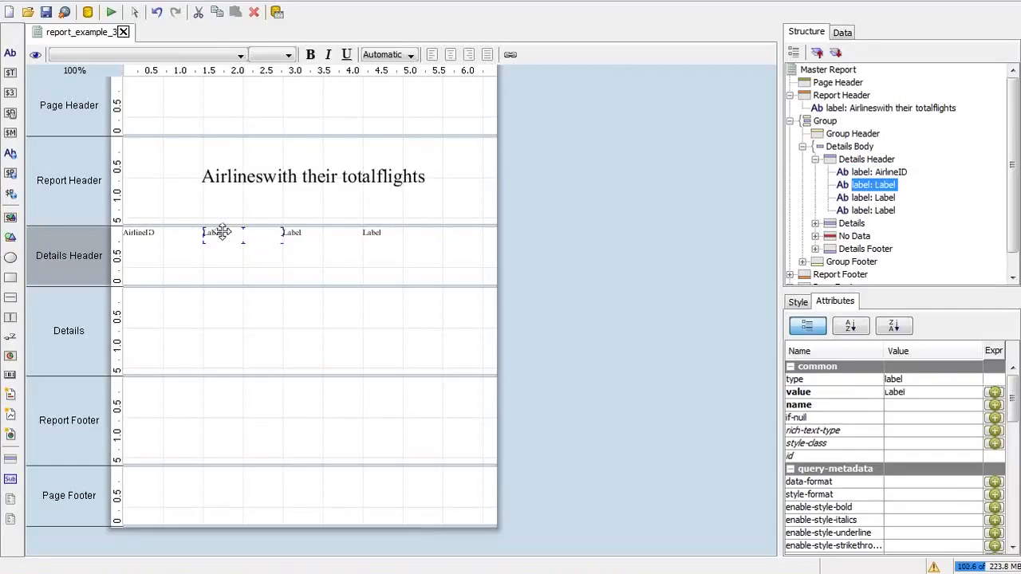
{"action": "double_click", "coordinate": [223, 232]}
{"action": "key", "text": "BackSpace"}
{"action": "key", "text": "BackSpace"}
{"action": "key", "text": "BackSpace"}
{"action": "key", "text": "BackSpace"}
{"action": "key", "text": "BackSpace"}
{"action": "type", "text": "Name"}
{"action": "key", "text": "Return"}
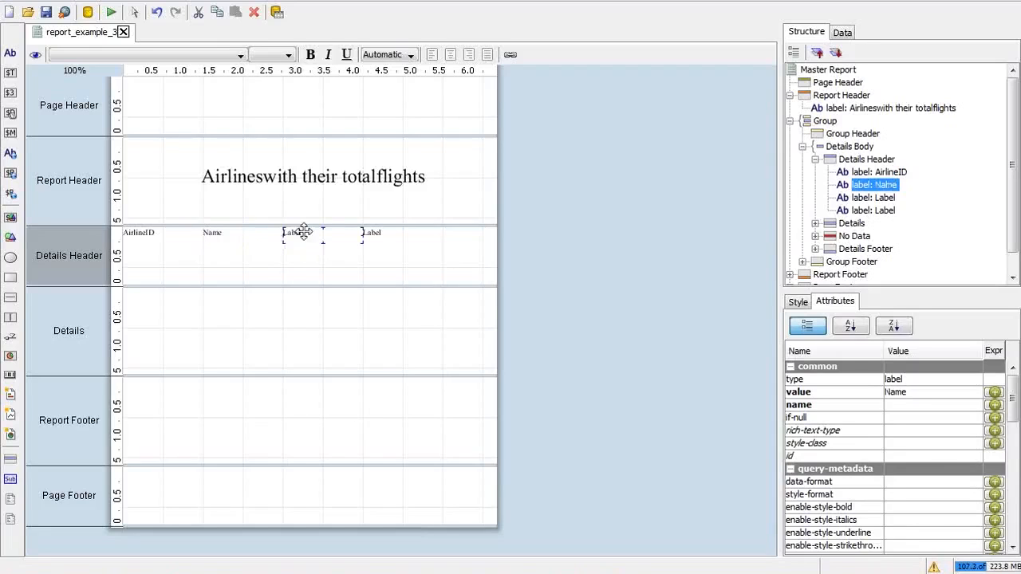
{"action": "double_click", "coordinate": [297, 232]}
{"action": "type", "text": "Alias"}
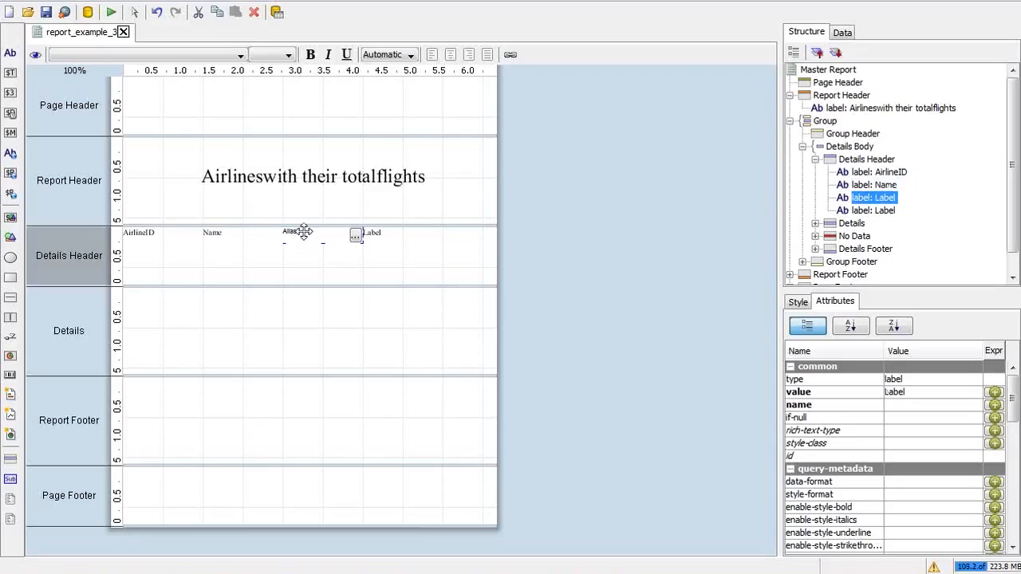
{"action": "key", "text": "Return"}
Step: Rename the fourth label to No Of Flights
{"action": "double_click", "coordinate": [380, 237]}
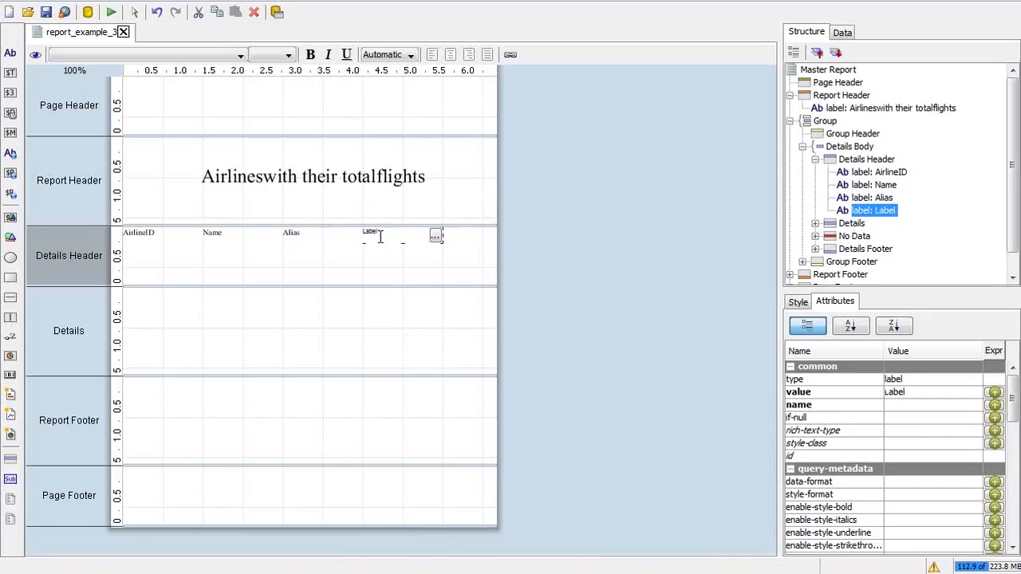
{"action": "left_click_drag", "start_coordinate": [381, 235], "coordinate": [327, 237]}
{"action": "type", "text": "NoS"}
{"action": "type", "text": "f"}
{"action": "key", "text": "BackSpace"}
{"action": "key", "text": "BackSpace"}
{"action": "type", "text": "Of Flights"}
{"action": "key", "text": "Return"}
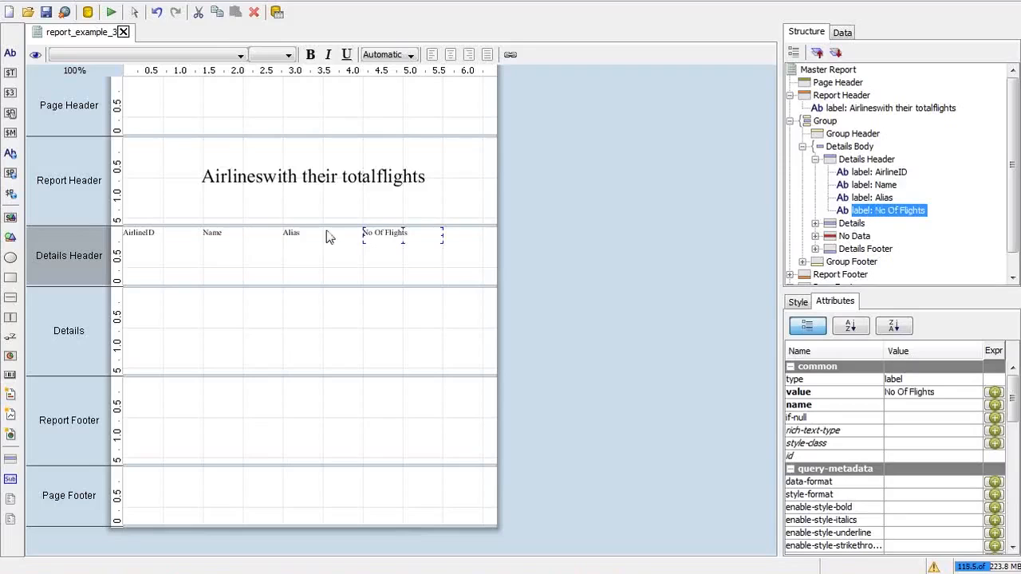
{"action": "key", "text": "alt+Tab"}
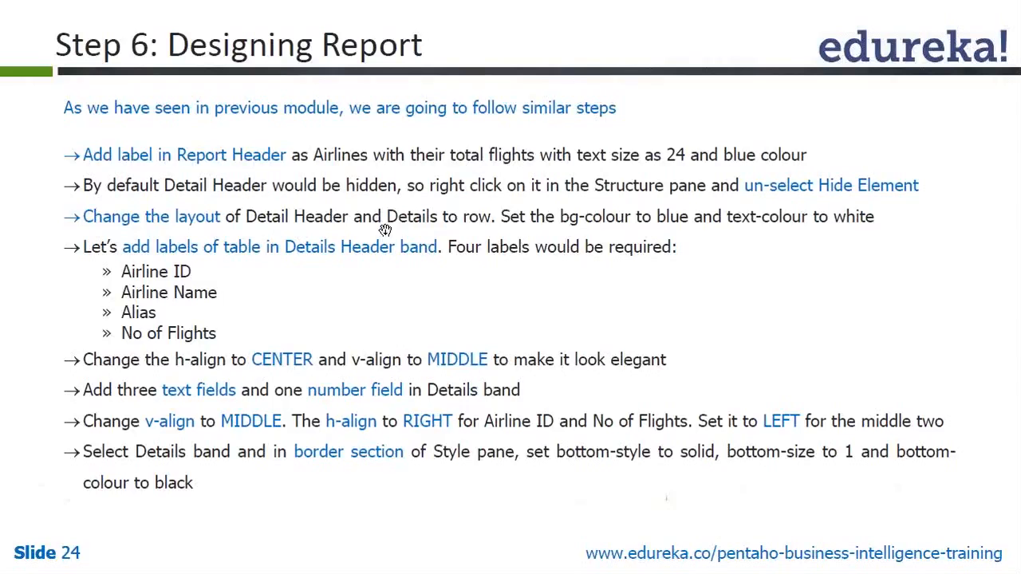
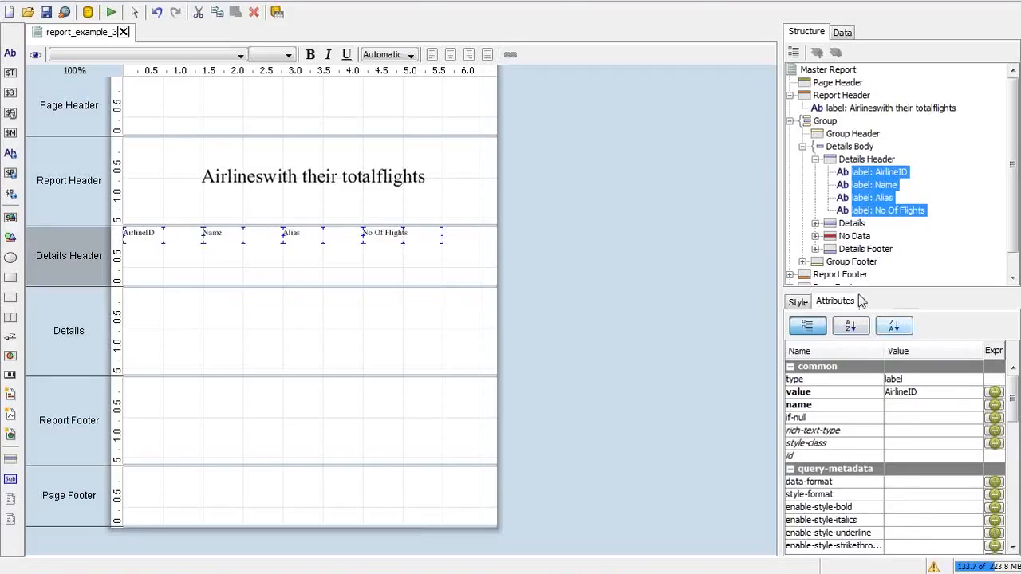
Step: Show the Style properties for the four selected AirlineID, Name, Alias and No Of Flights labels
{"action": "left_click", "coordinate": [800, 301]}
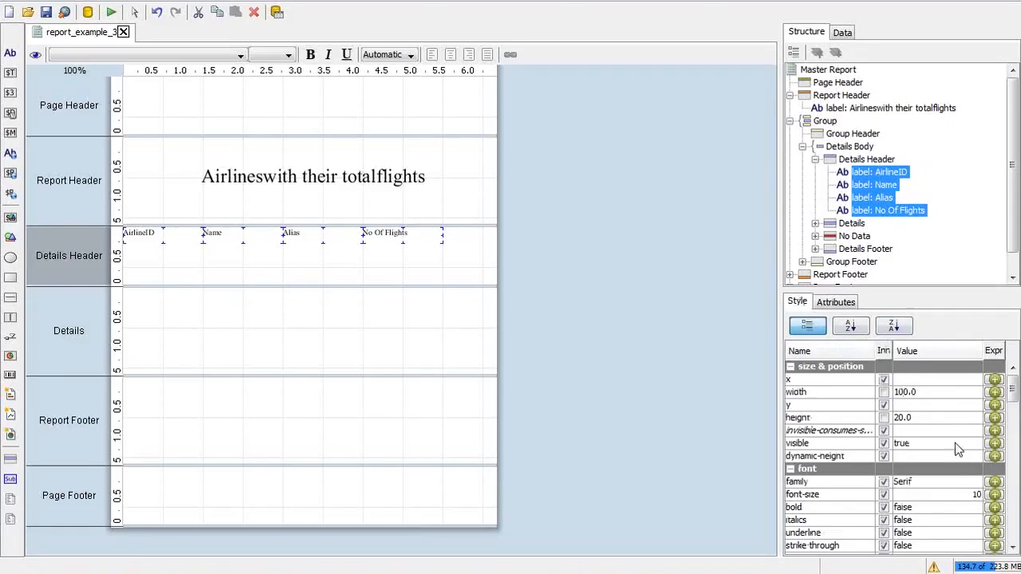
Step: Set the four header labels' h-align to CENTER and v-align to MIDDLE
{"action": "left_click_drag", "start_coordinate": [1013, 383], "coordinate": [1015, 408]}
{"action": "left_click", "coordinate": [970, 464]}
{"action": "left_click", "coordinate": [936, 489]}
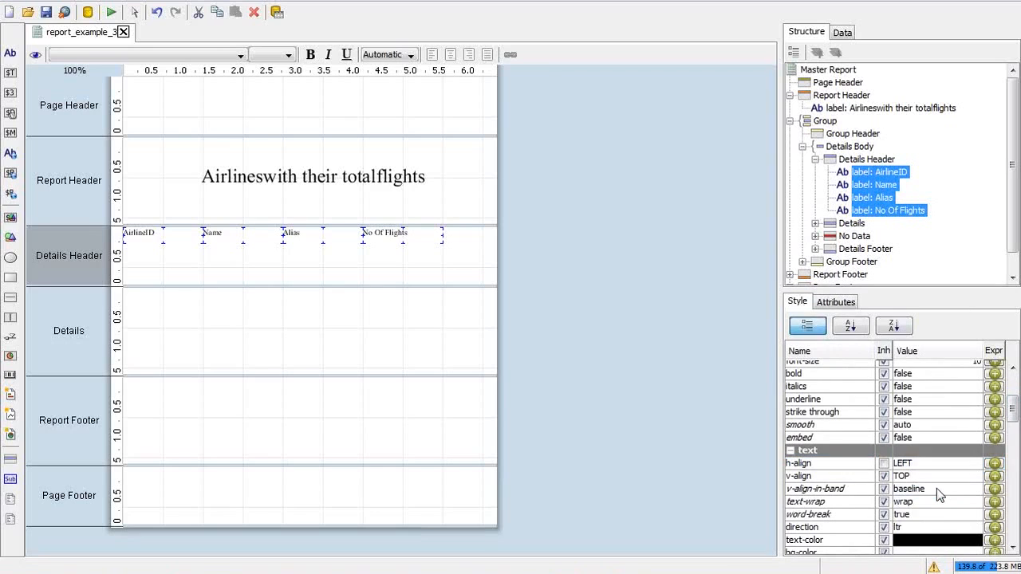
{"action": "left_click", "coordinate": [937, 478]}
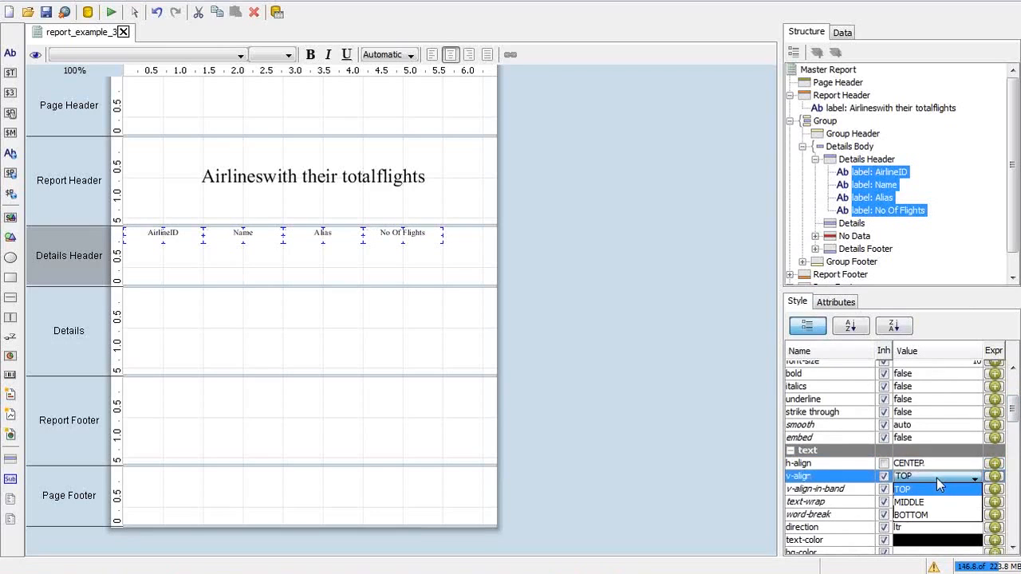
{"action": "left_click", "coordinate": [917, 489]}
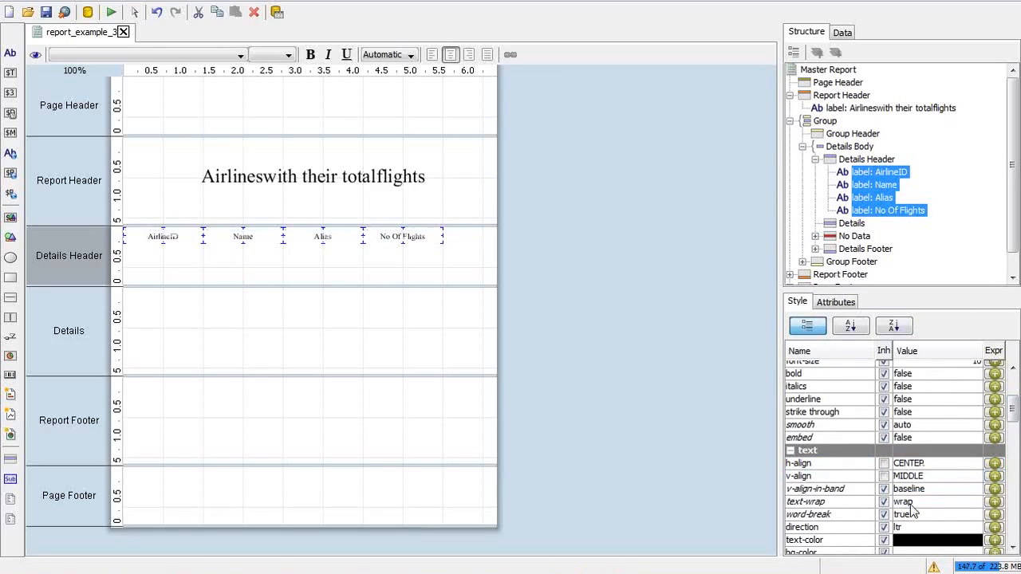
Step: Review the tutorial slide, then select the header labels and finally the Details band
{"action": "left_click", "coordinate": [469, 248]}
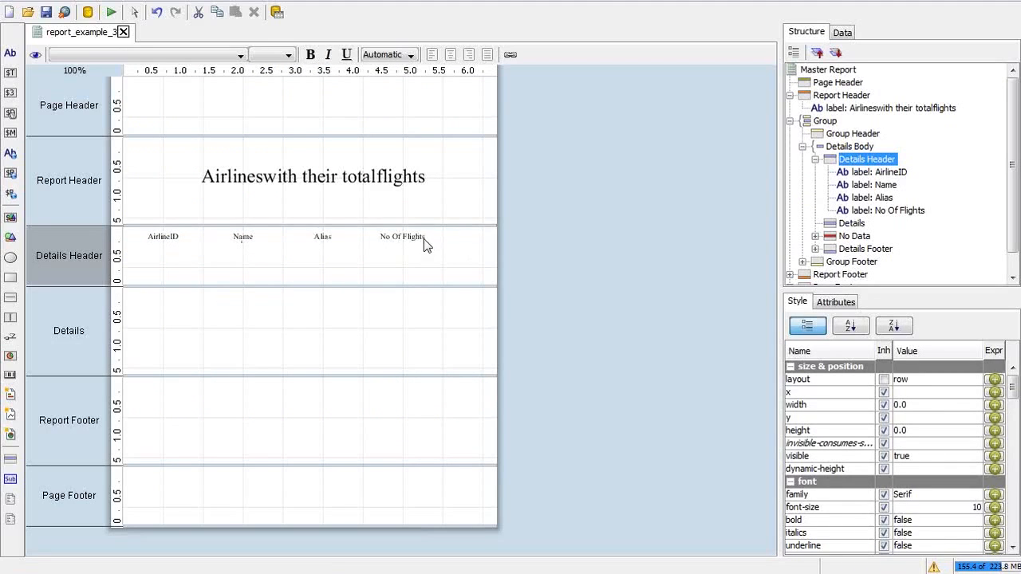
{"action": "key", "text": "alt+Tab"}
{"action": "key", "text": "alt+Tab"}
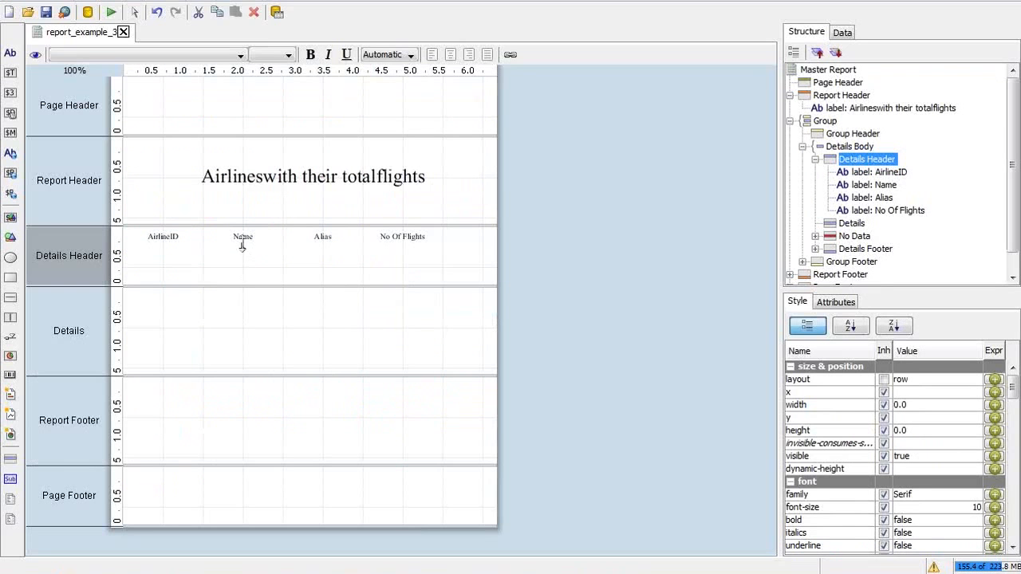
{"action": "left_click", "coordinate": [242, 243]}
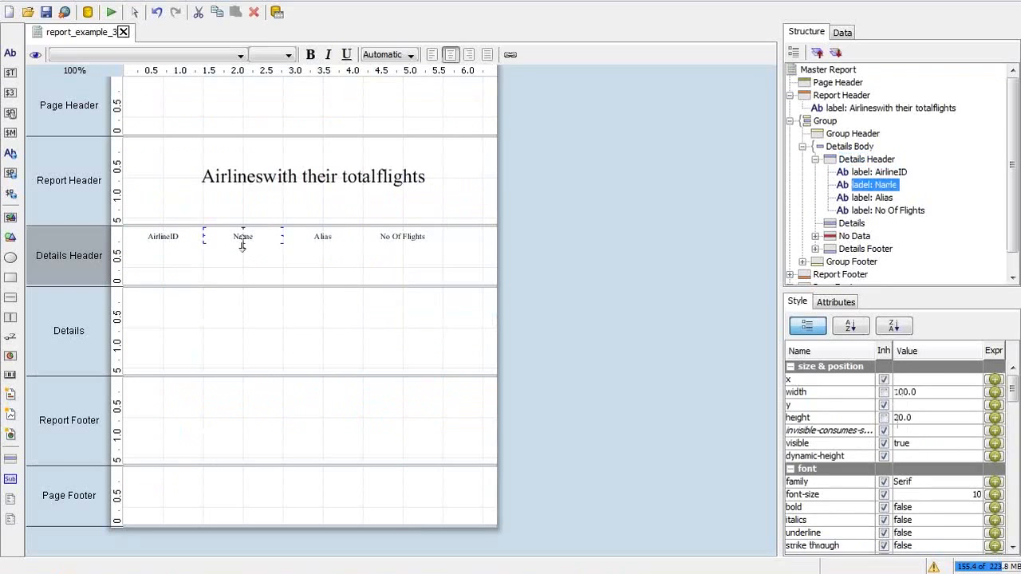
{"action": "left_click", "coordinate": [323, 236]}
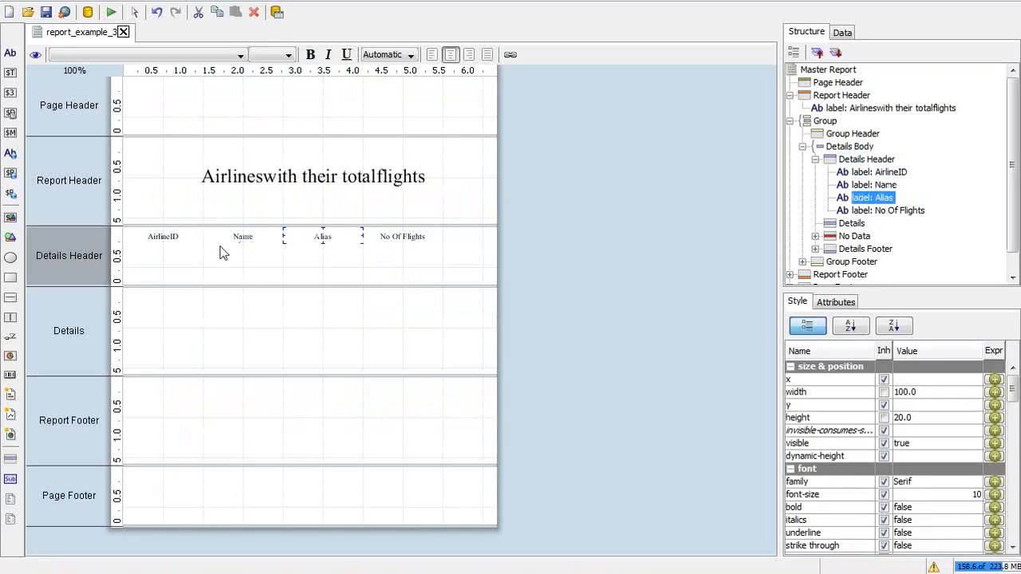
{"action": "left_click", "coordinate": [174, 244]}
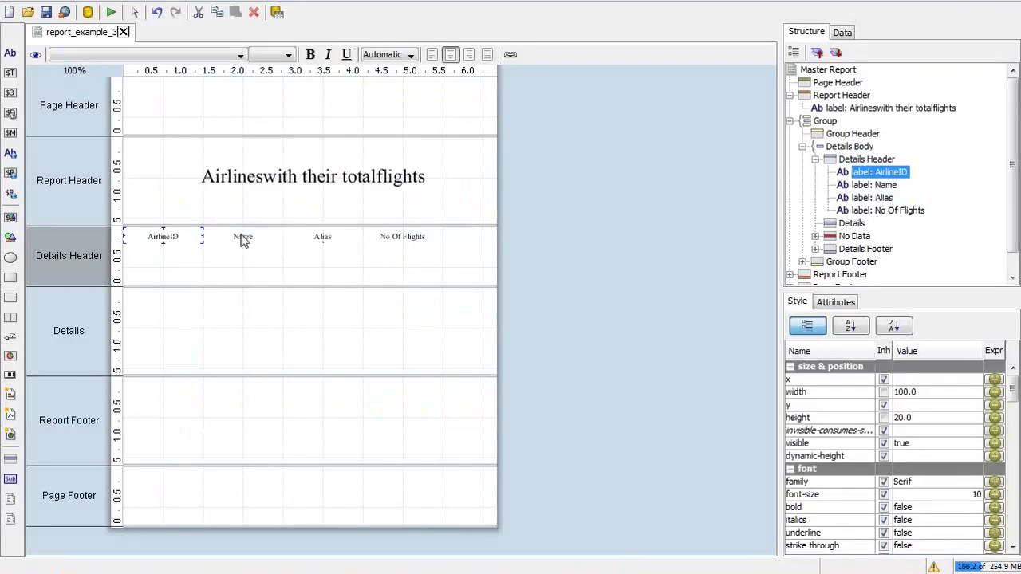
{"action": "left_click", "coordinate": [134, 326]}
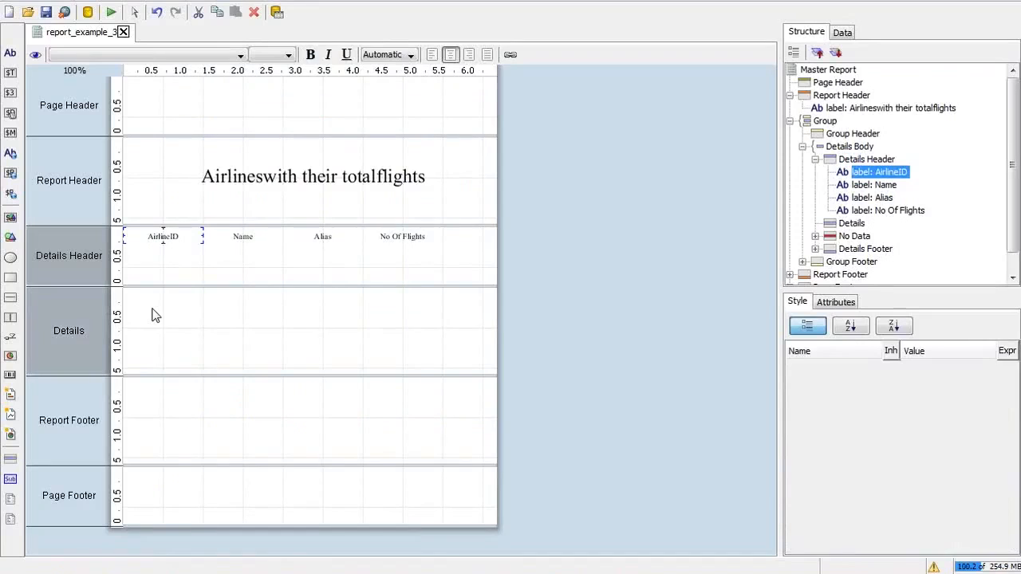
Step: Add two text fields to the Details band
{"action": "left_click", "coordinate": [9, 75]}
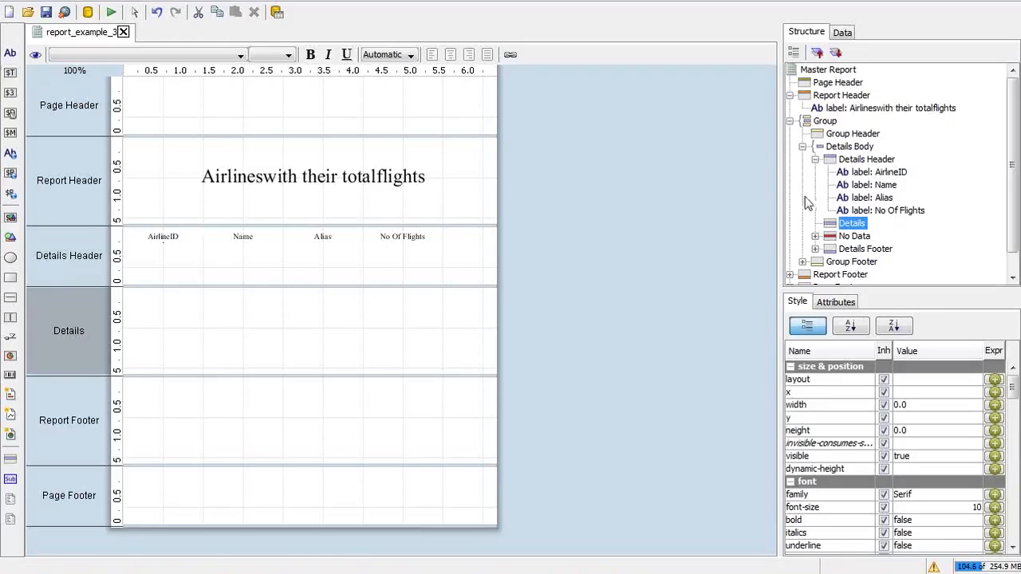
{"action": "left_click", "coordinate": [845, 231]}
{"action": "left_click", "coordinate": [849, 225]}
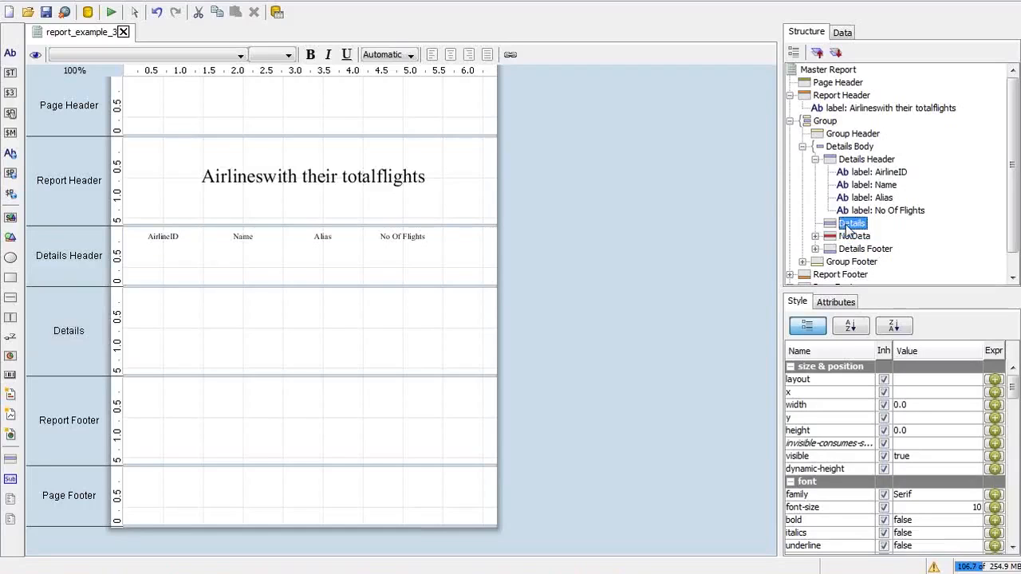
{"action": "left_click", "coordinate": [11, 73]}
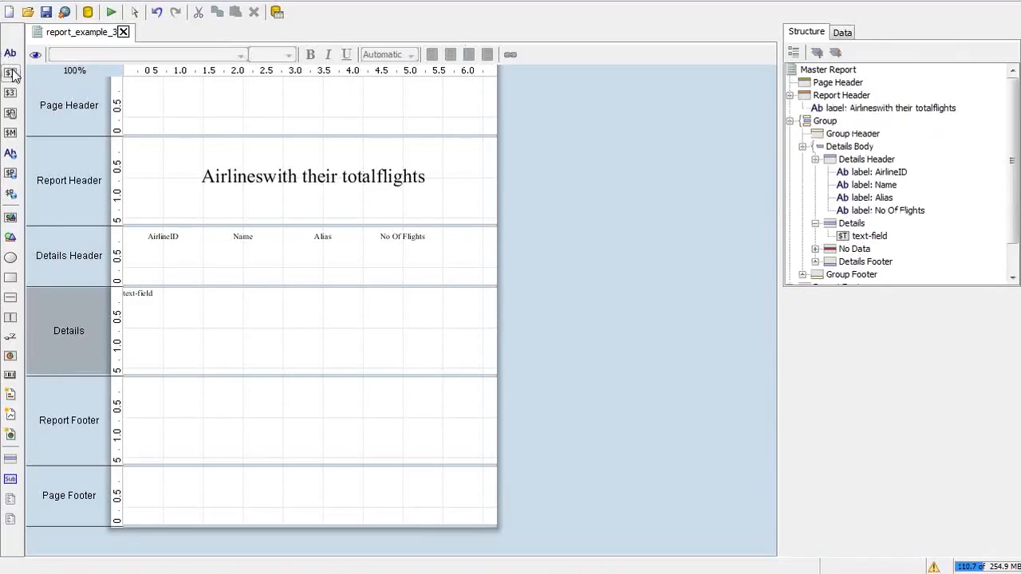
{"action": "left_click", "coordinate": [855, 225]}
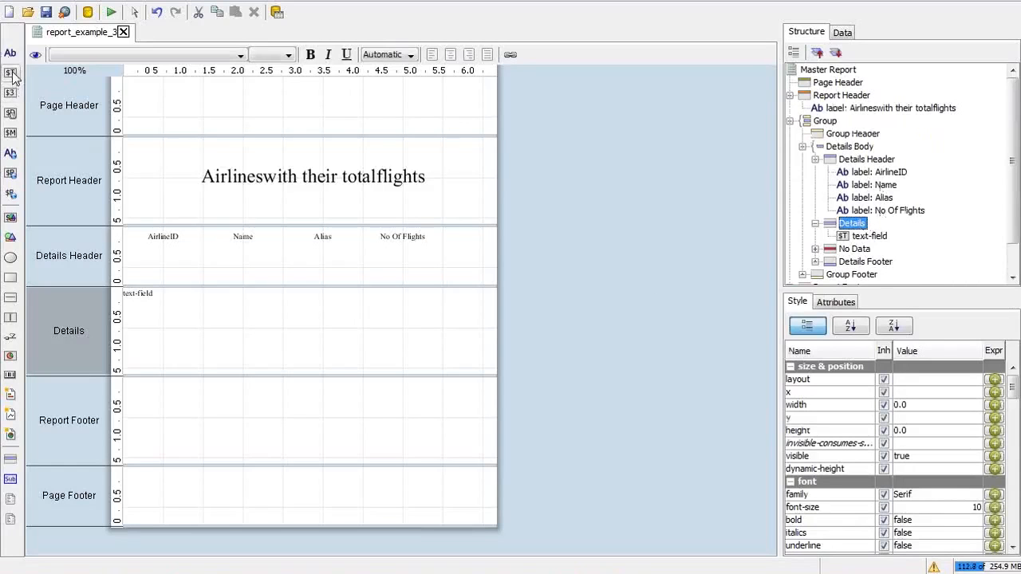
{"action": "left_click", "coordinate": [11, 73]}
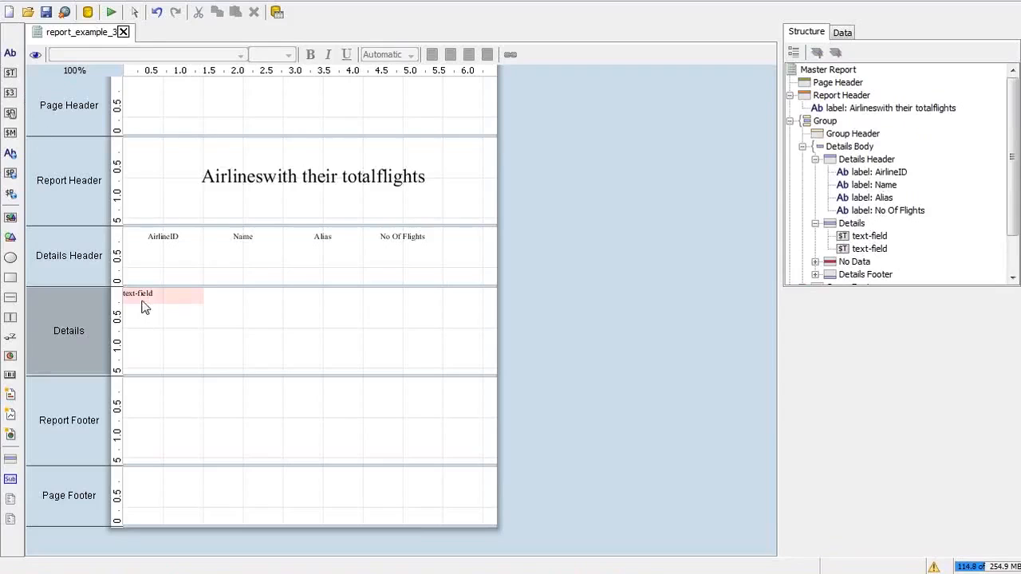
{"action": "left_click", "coordinate": [250, 312]}
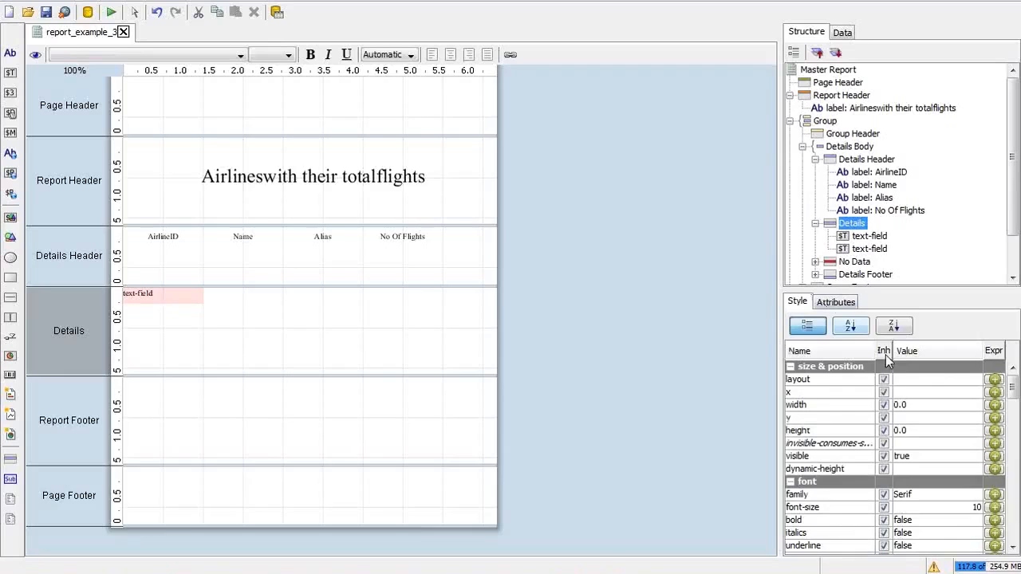
Step: Set the Details band layout to row and add a third text field
{"action": "left_click", "coordinate": [932, 381]}
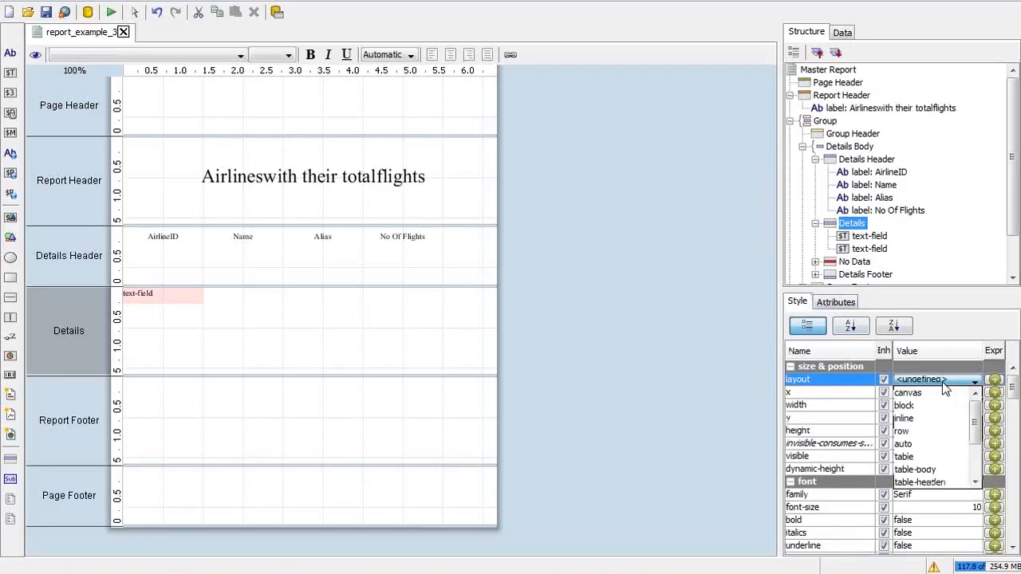
{"action": "left_click", "coordinate": [919, 430]}
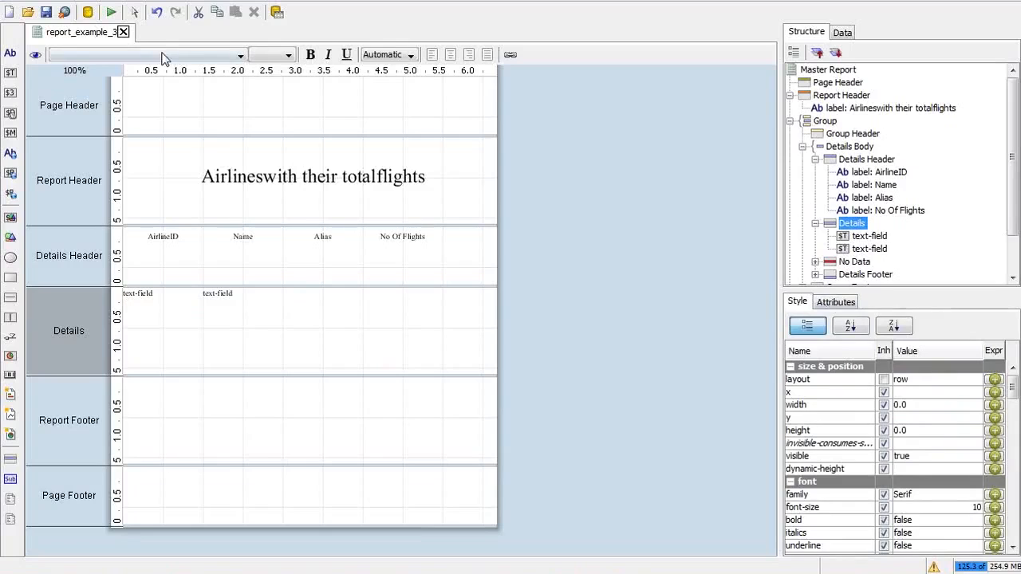
{"action": "left_click", "coordinate": [10, 73]}
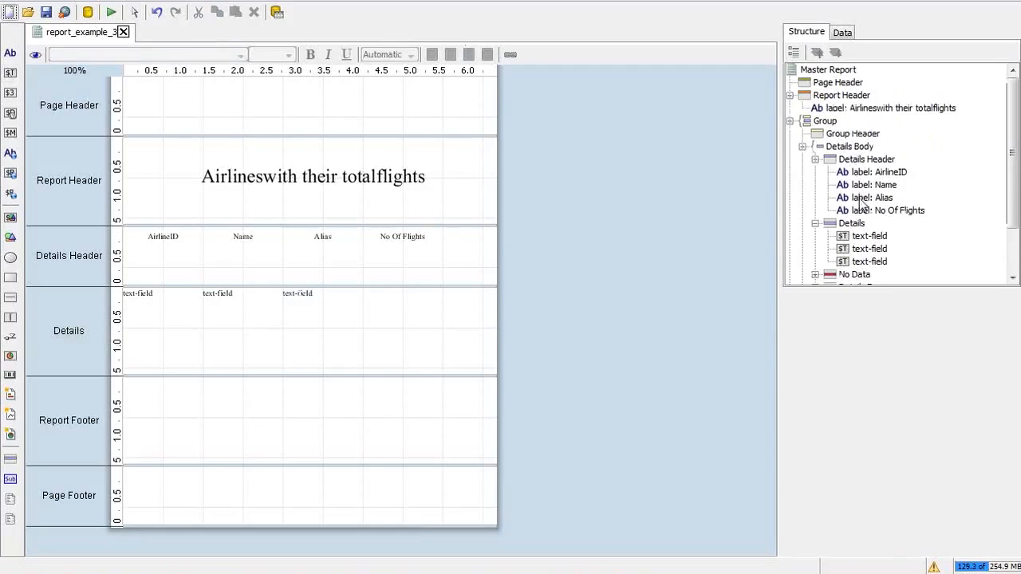
{"action": "left_click", "coordinate": [847, 227]}
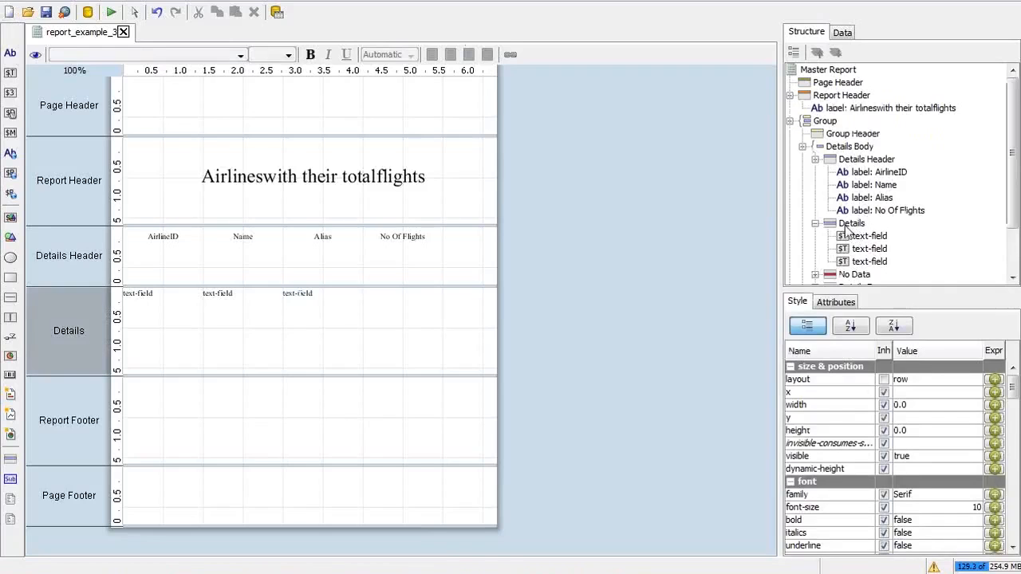
{"action": "left_click", "coordinate": [10, 95]}
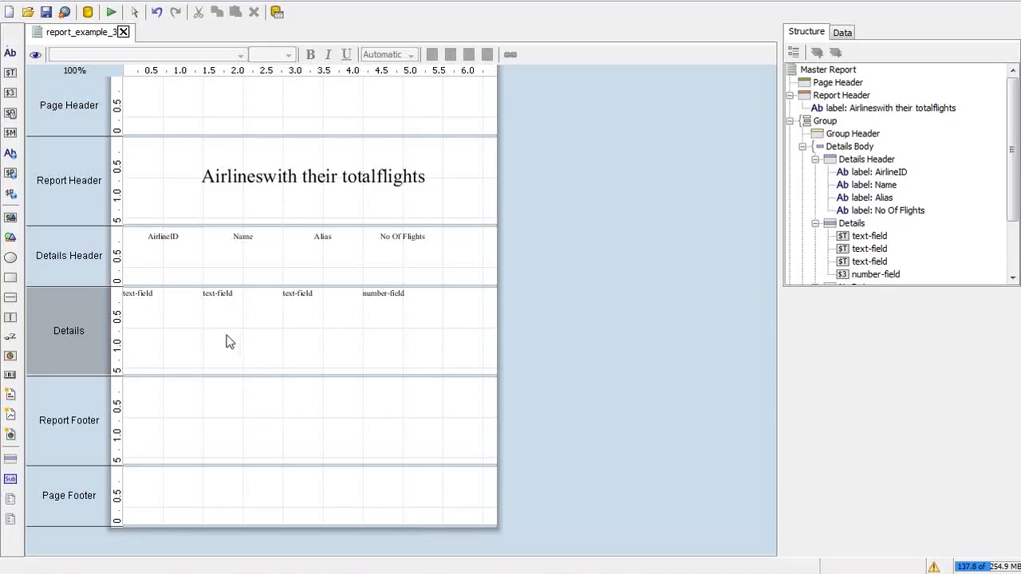
{"action": "left_click", "coordinate": [148, 295]}
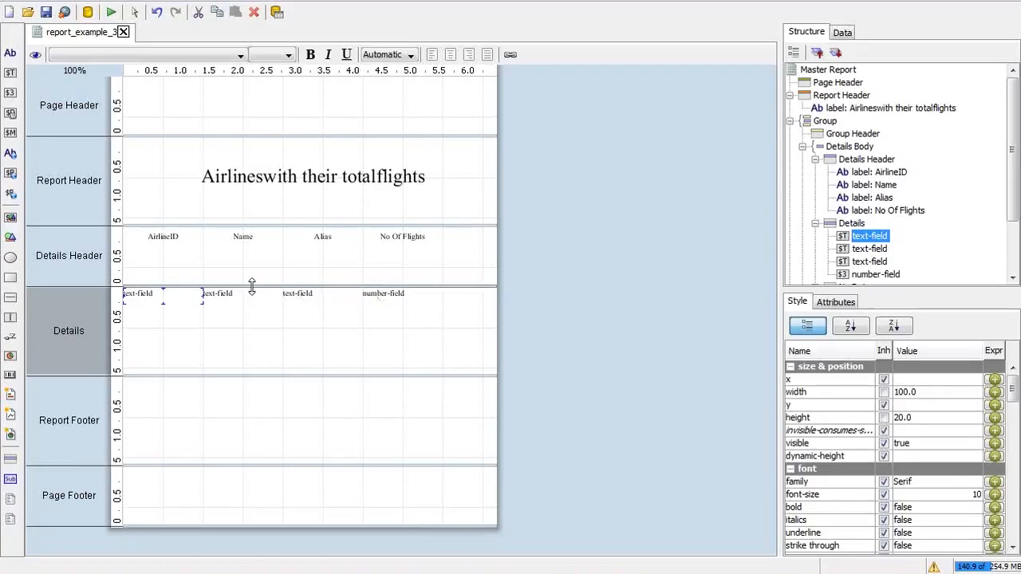
{"action": "left_click", "coordinate": [365, 292]}
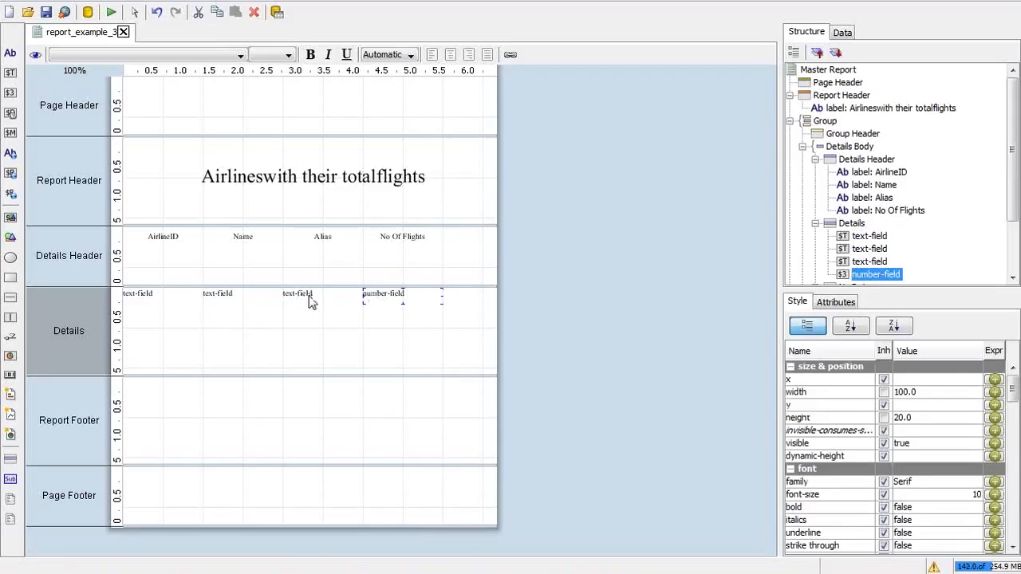
{"action": "key", "text": "Delete"}
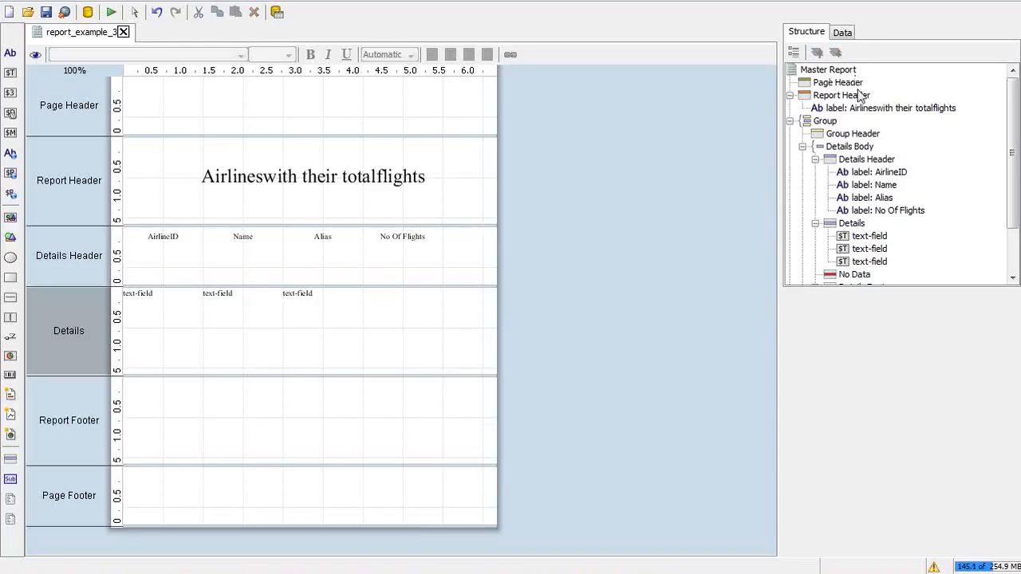
Step: Drag the no_of_flights data field into Details under the No Of Flights heading
{"action": "left_click", "coordinate": [843, 33]}
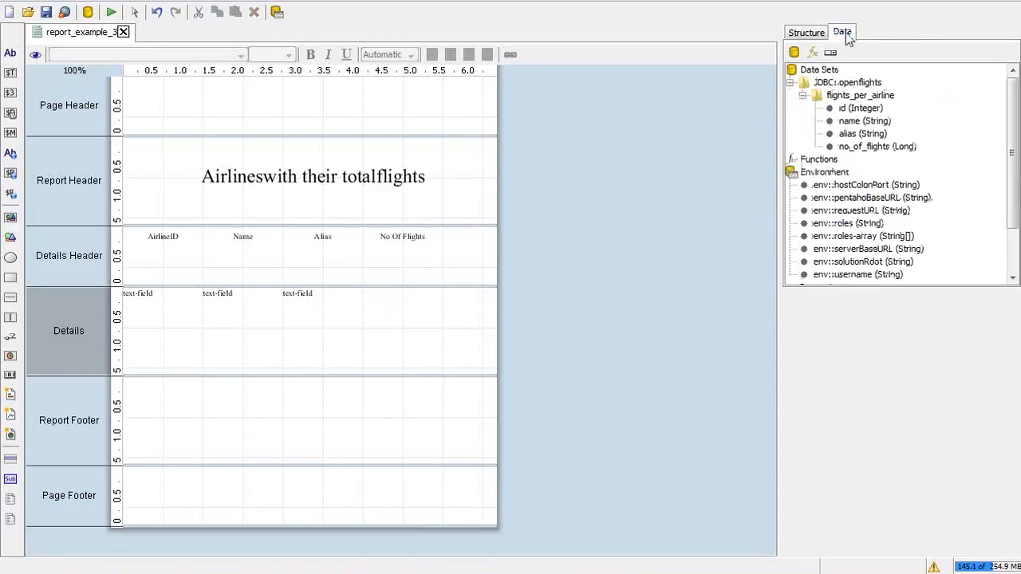
{"action": "left_click", "coordinate": [859, 147]}
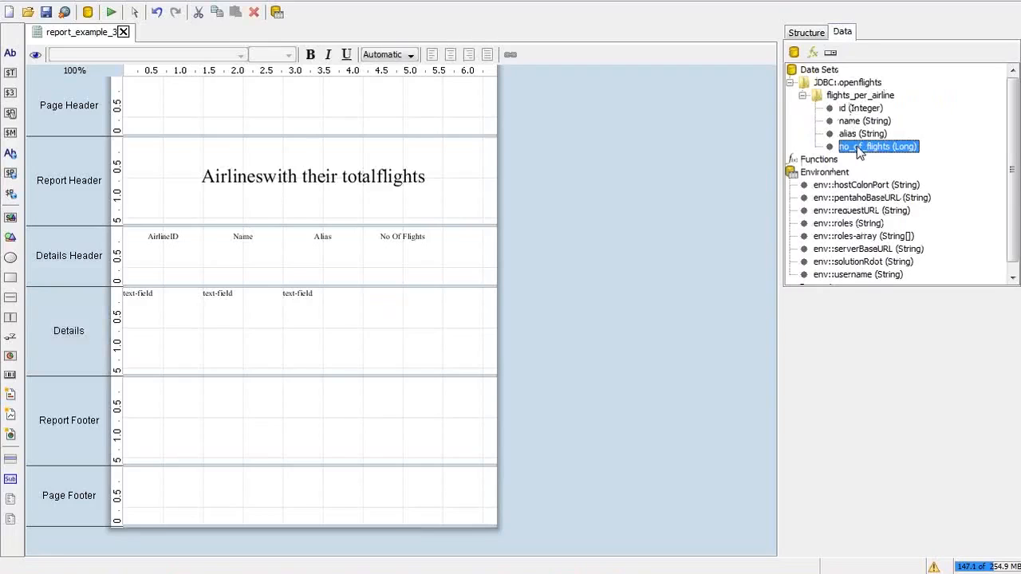
{"action": "left_click_drag", "start_coordinate": [857, 146], "coordinate": [364, 291]}
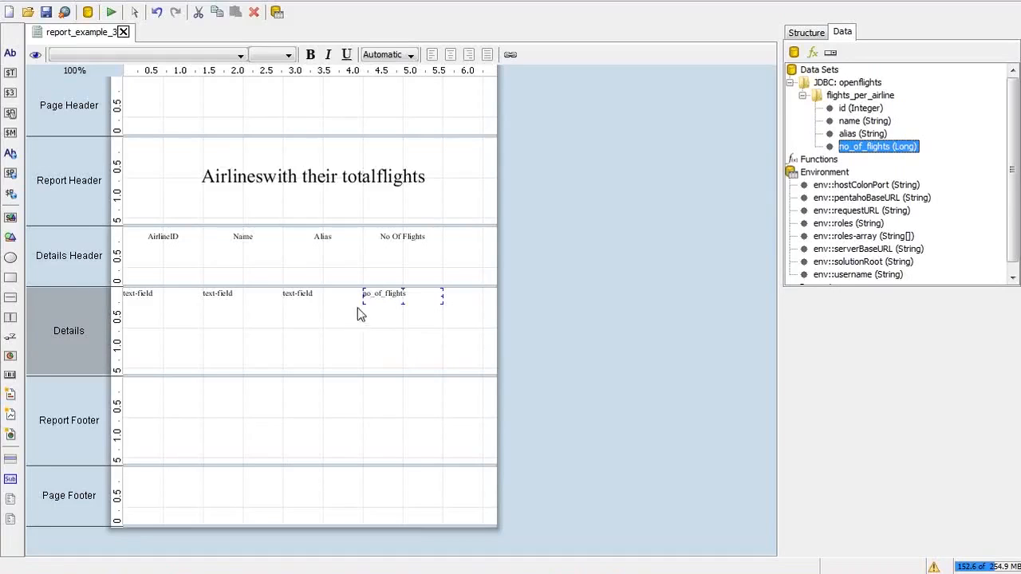
Step: Delete the four existing fields from the Details band
{"action": "left_click", "coordinate": [316, 294]}
{"action": "left_click", "coordinate": [396, 297]}
{"action": "key", "text": "shift"}
{"action": "left_click", "coordinate": [291, 299], "text": "shift"}
{"action": "left_click", "coordinate": [214, 296], "text": "shift"}
{"action": "left_click", "coordinate": [134, 295], "text": "shift"}
{"action": "key", "text": "Delete"}
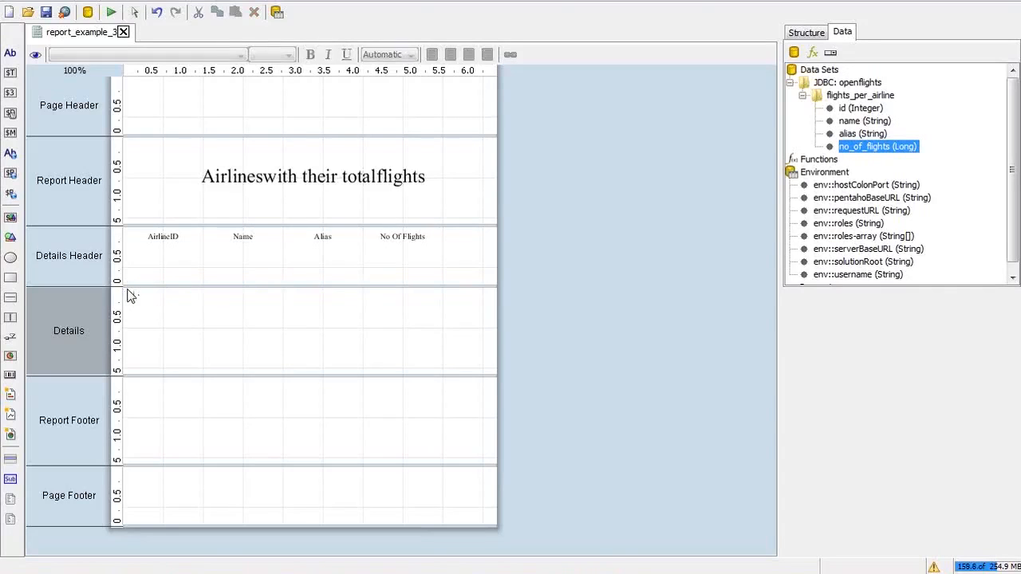
Step: Place id, name, alias and no_of_flights fields side by side in the Details band
{"action": "left_click_drag", "start_coordinate": [835, 114], "coordinate": [296, 319]}
{"action": "left_click_drag", "start_coordinate": [865, 122], "coordinate": [375, 313]}
{"action": "left_click", "coordinate": [854, 134]}
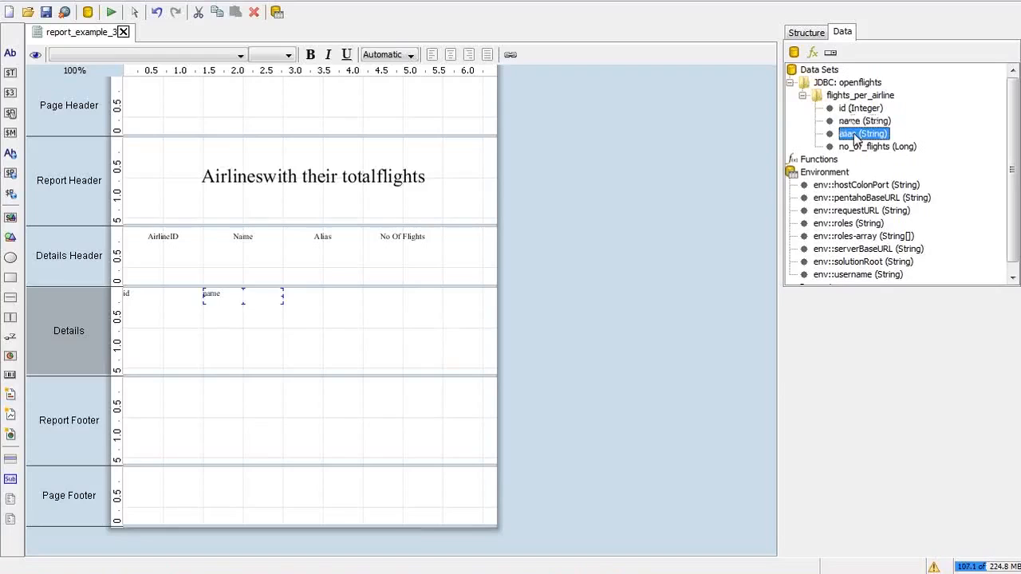
{"action": "left_click_drag", "start_coordinate": [854, 134], "coordinate": [422, 328]}
{"action": "left_click_drag", "start_coordinate": [863, 145], "coordinate": [392, 315]}
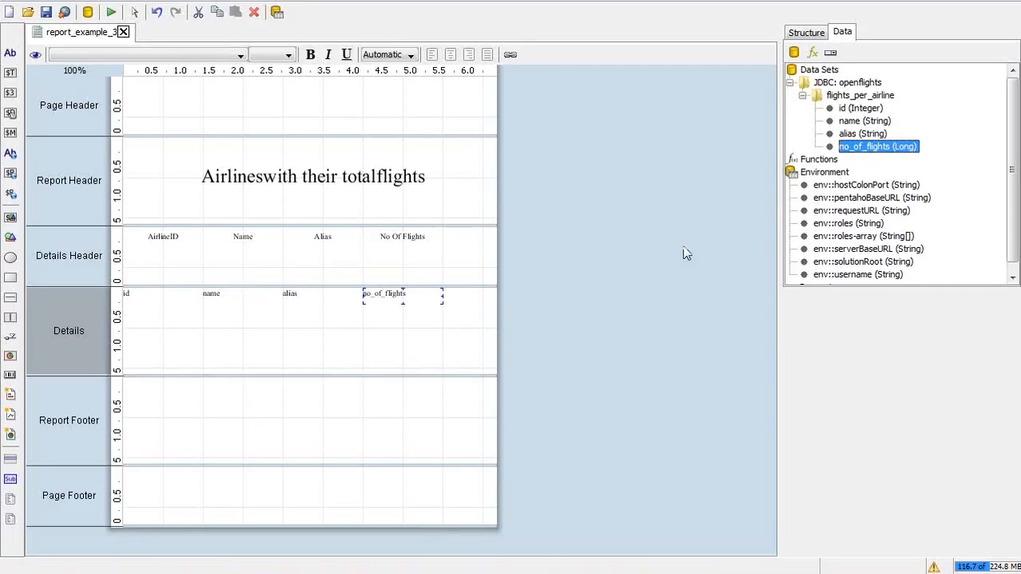
{"action": "left_click", "coordinate": [873, 113], "text": "shift"}
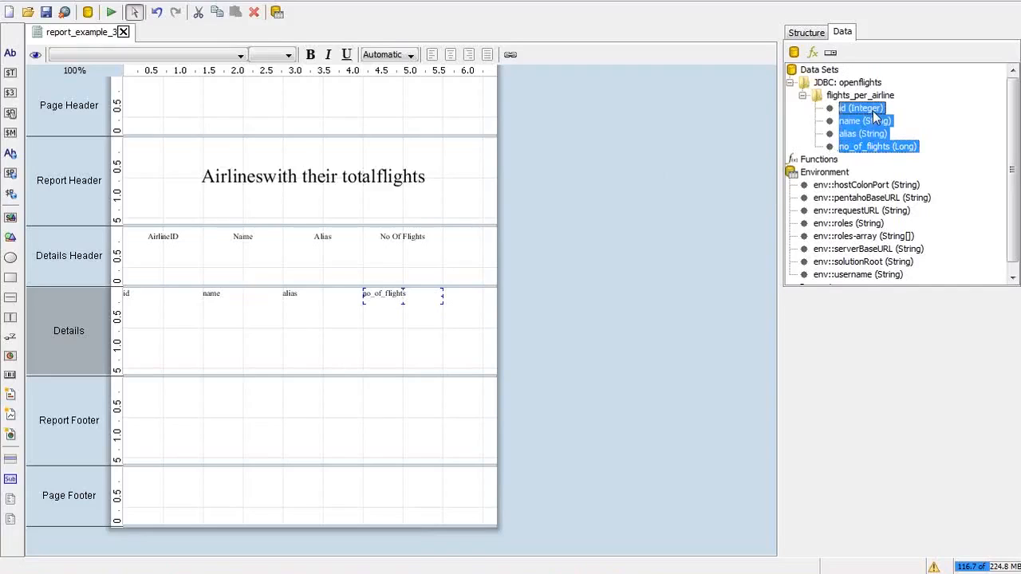
{"action": "left_click", "coordinate": [886, 125]}
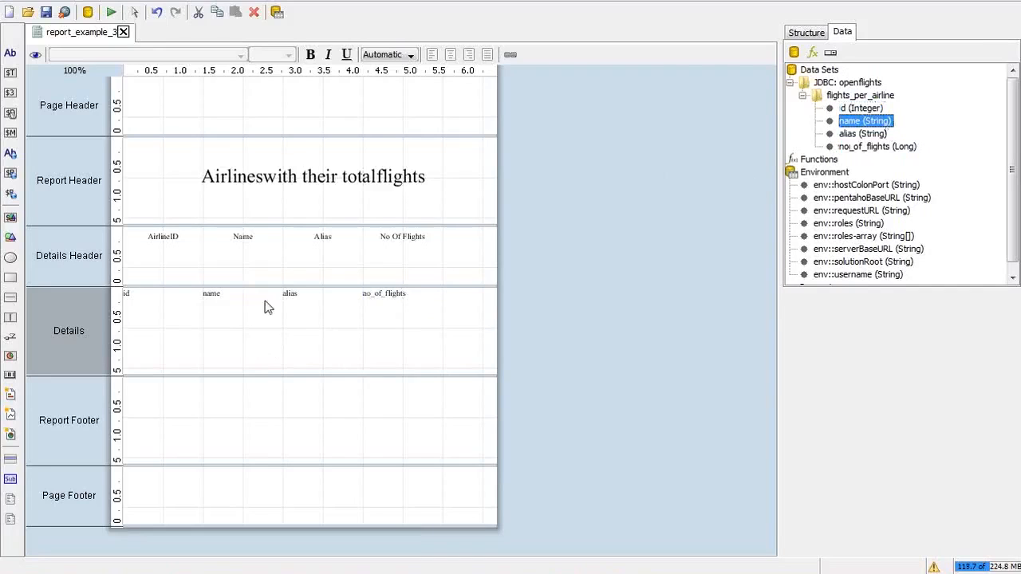
{"action": "left_click", "coordinate": [128, 292]}
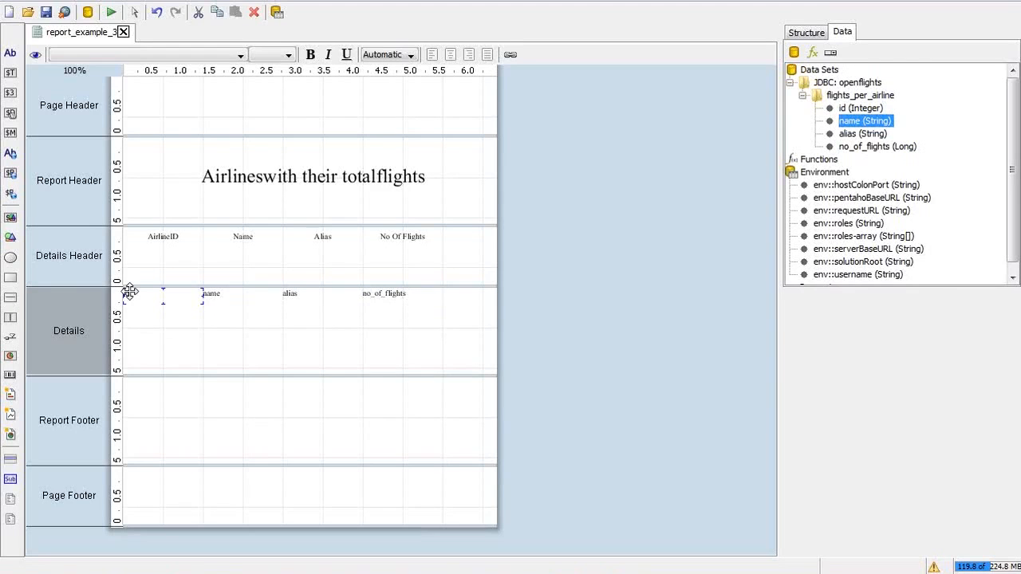
{"action": "left_click", "coordinate": [820, 31]}
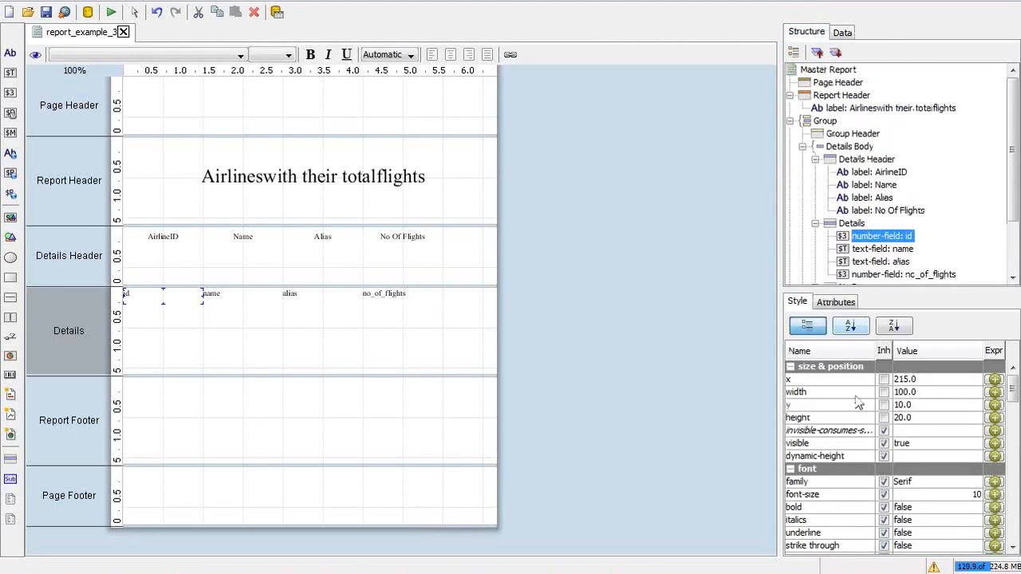
{"action": "left_click", "coordinate": [821, 306]}
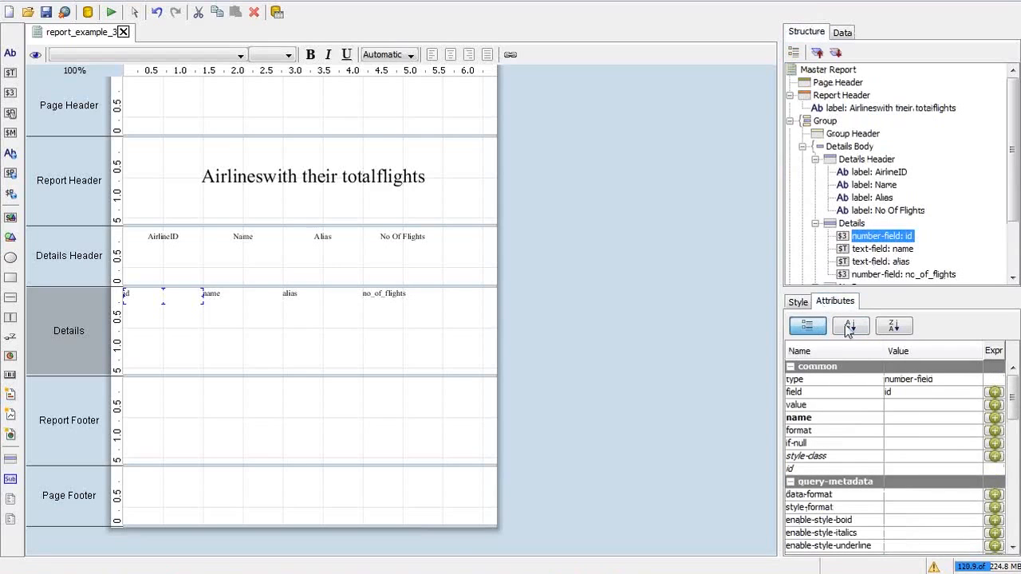
{"action": "left_click", "coordinate": [901, 392]}
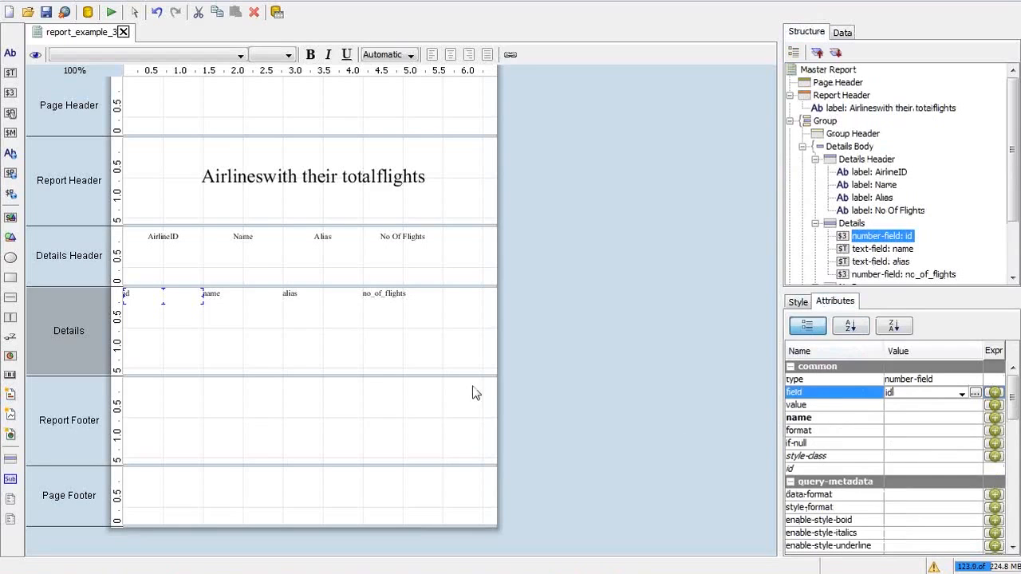
{"action": "left_click", "coordinate": [394, 297]}
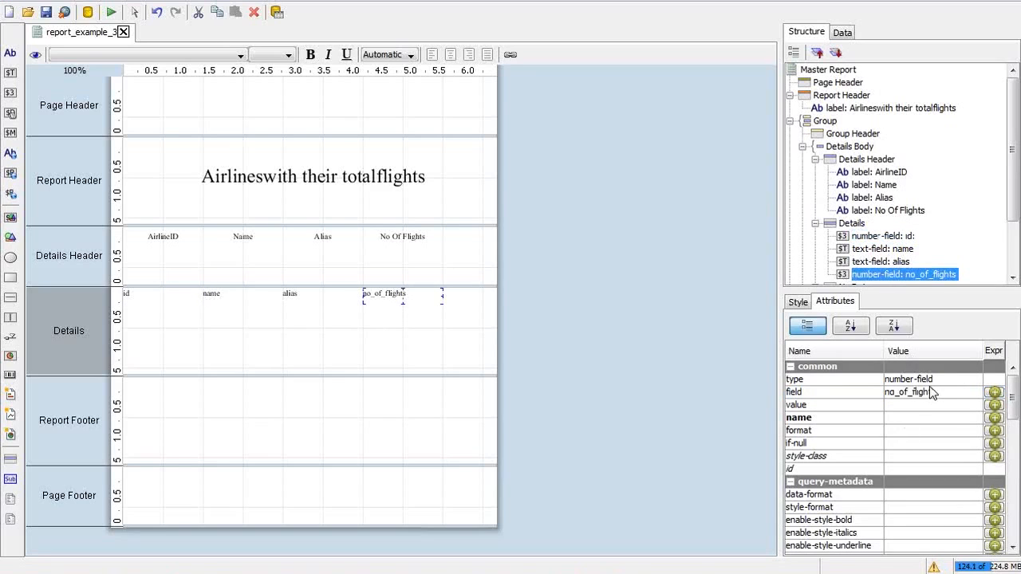
{"action": "left_click", "coordinate": [903, 431]}
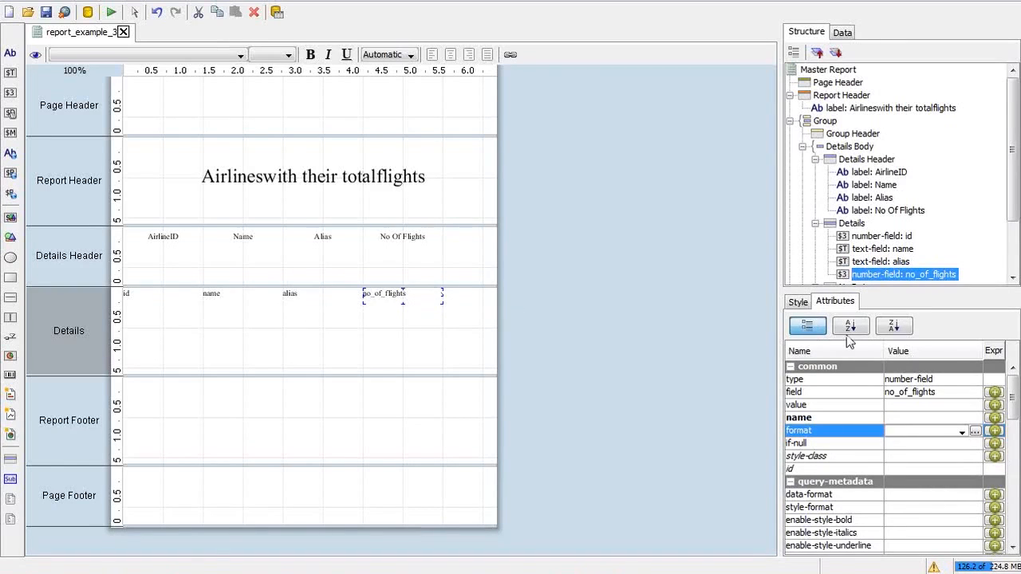
{"action": "left_click", "coordinate": [799, 302]}
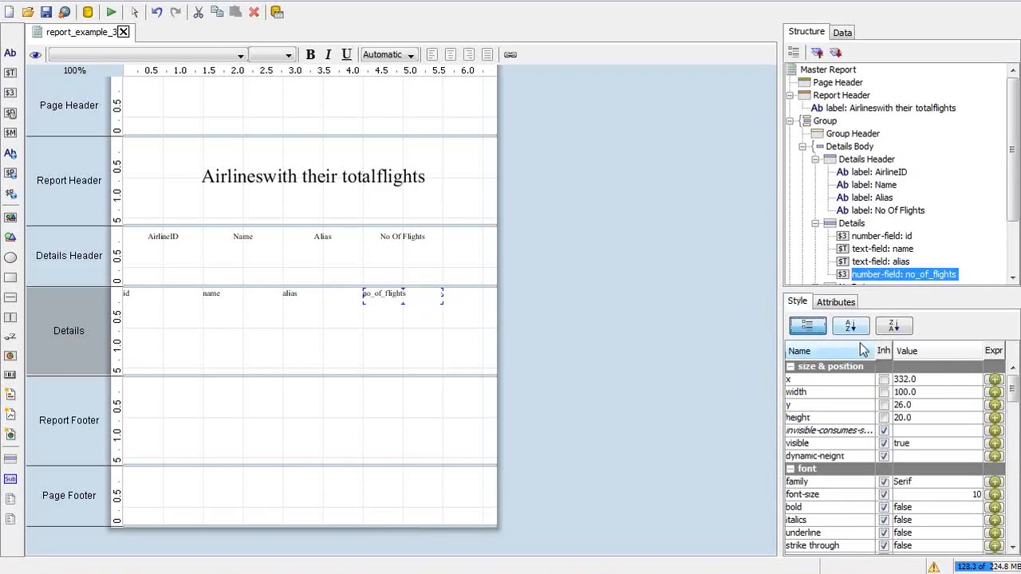
Step: Set the no_of_flights field's h-align to RIGHT
{"action": "scroll", "coordinate": [1013, 391], "scroll_direction": "down", "scroll_amount": 1}
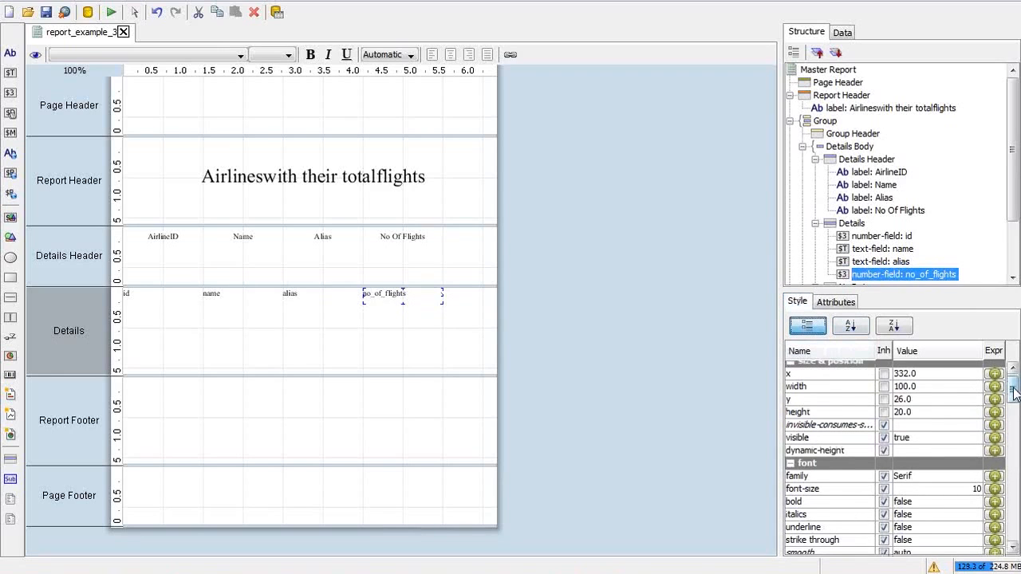
{"action": "left_click_drag", "start_coordinate": [1013, 391], "coordinate": [1014, 418]}
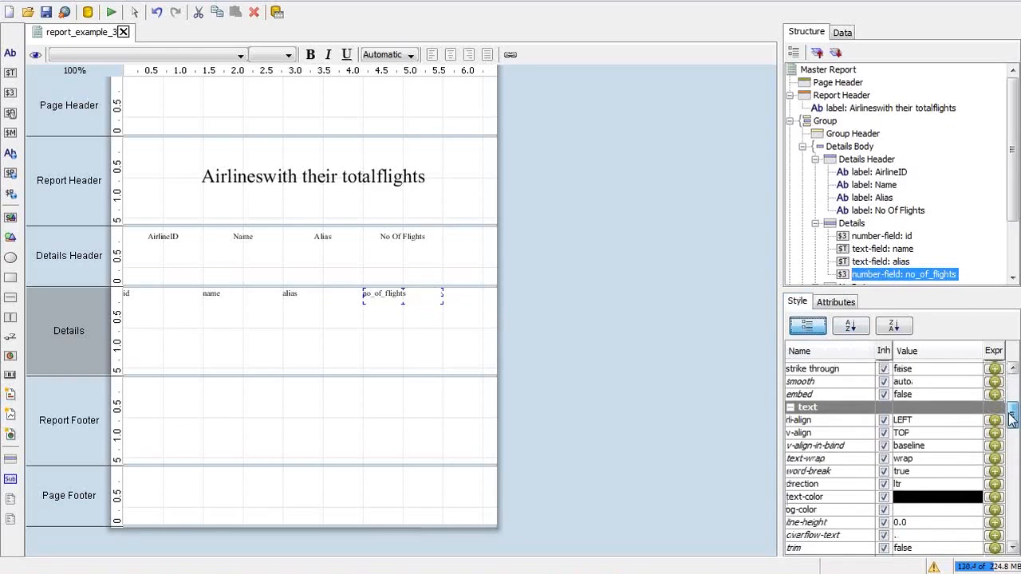
{"action": "left_click", "coordinate": [938, 425]}
{"action": "left_click", "coordinate": [927, 460]}
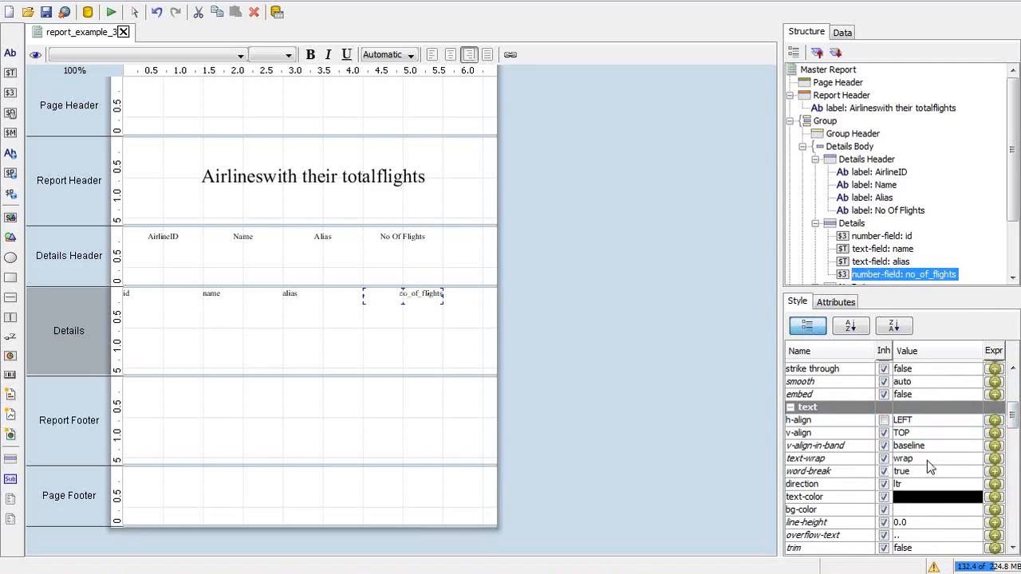
Step: Deselect the field and check the tutorial slide
{"action": "left_click", "coordinate": [608, 270]}
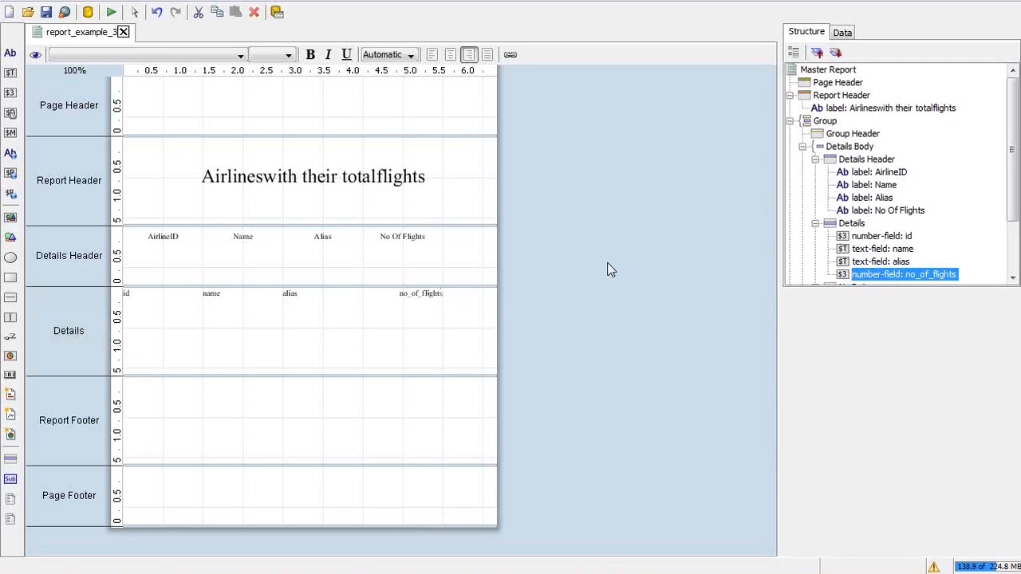
{"action": "key", "text": "alt+Tab"}
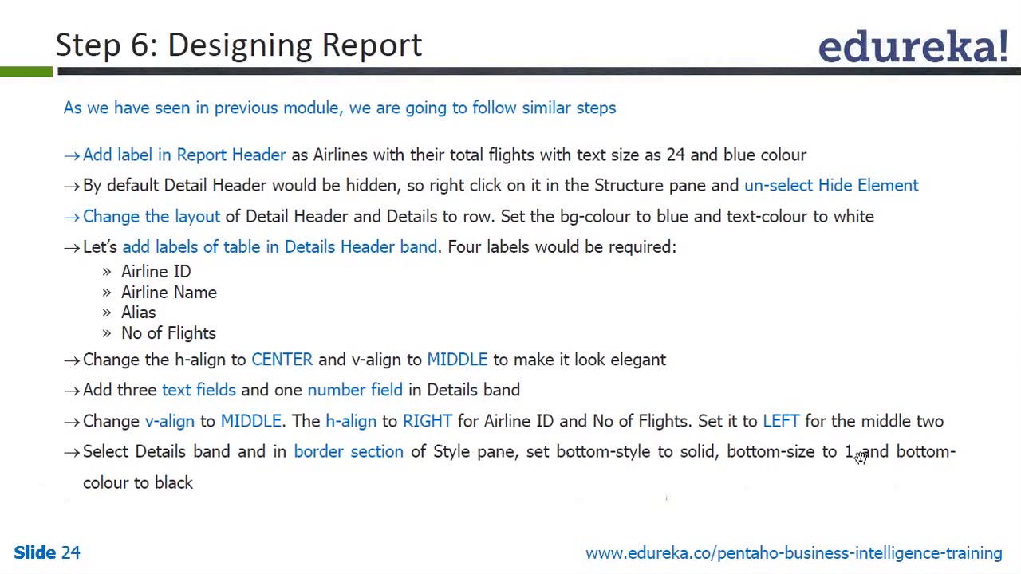
{"action": "key", "text": "alt+Tab"}
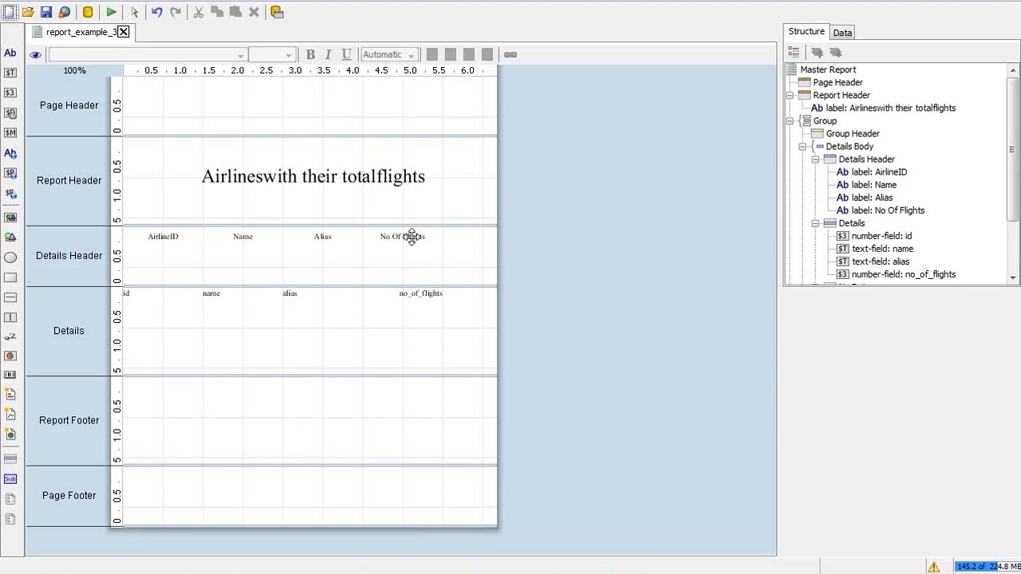
Step: Select the Details Header band and bring up its bottom border style settings
{"action": "left_click", "coordinate": [410, 238]}
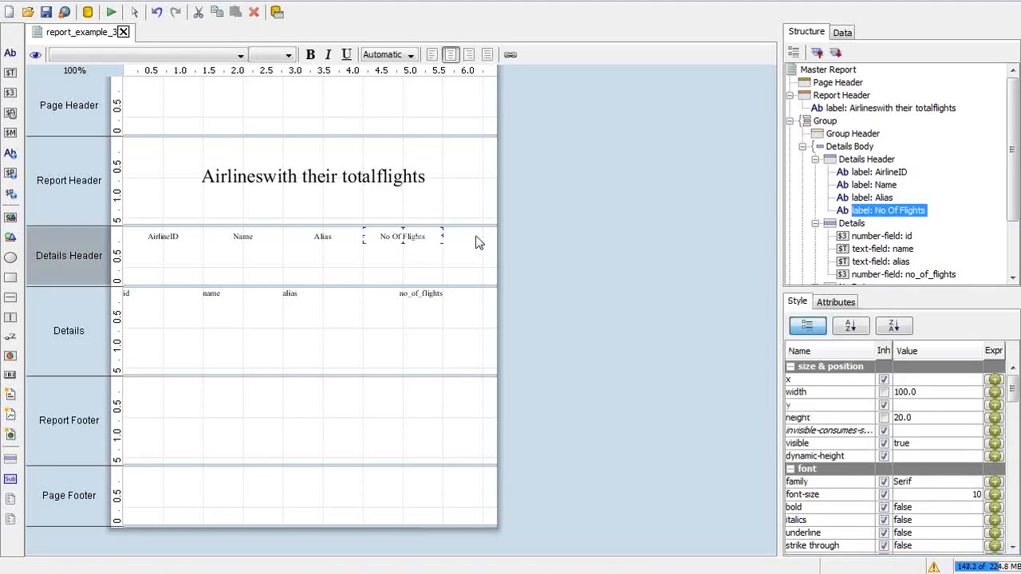
{"action": "left_click", "coordinate": [858, 160]}
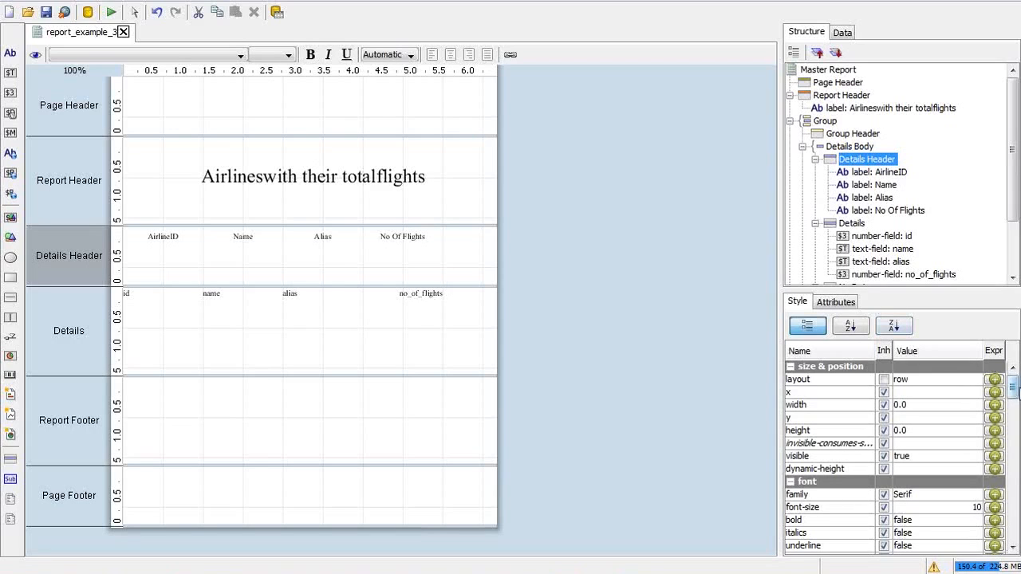
{"action": "left_click_drag", "start_coordinate": [1015, 387], "coordinate": [1014, 467]}
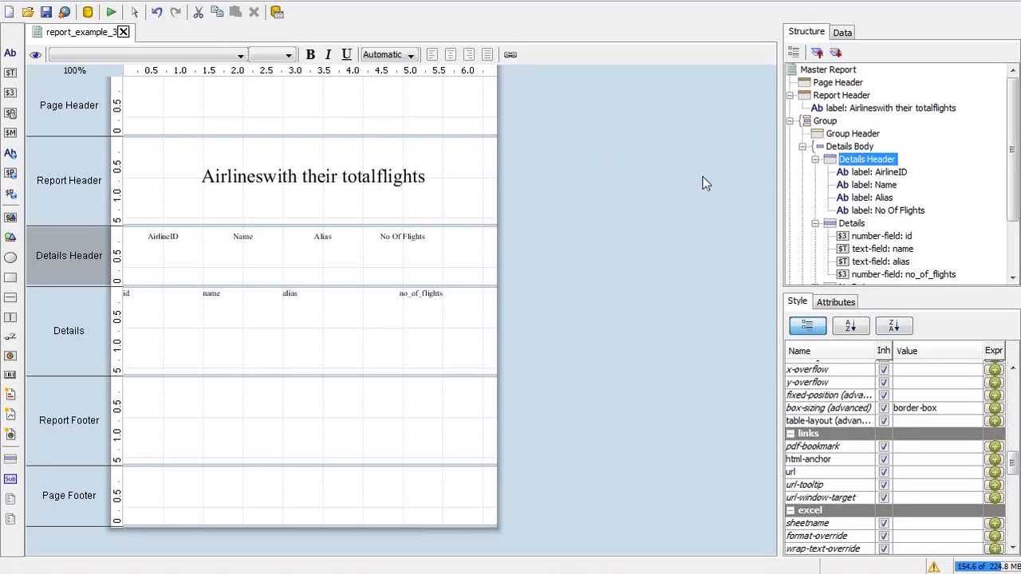
{"action": "key", "text": "alt+Tab"}
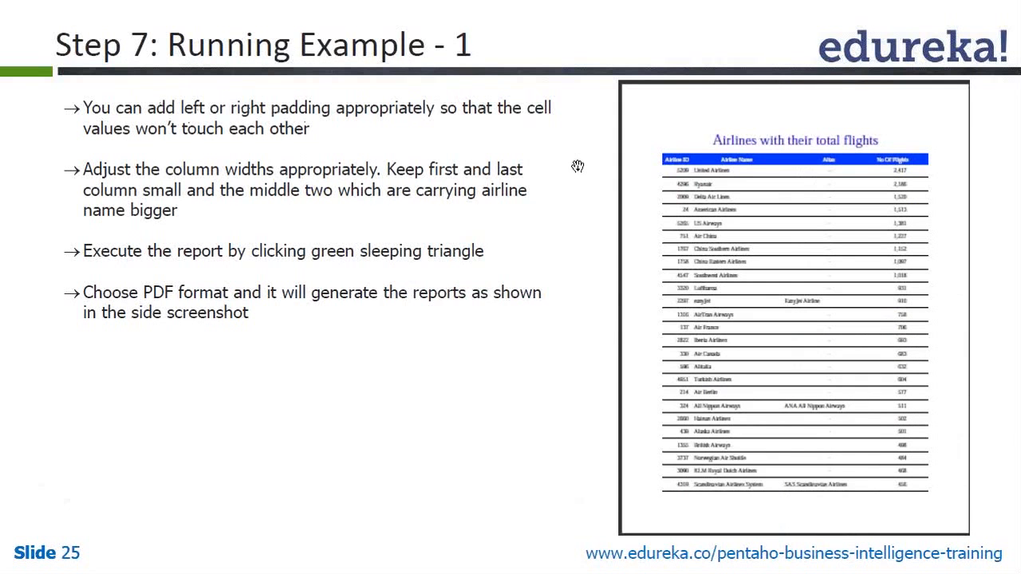
{"action": "key", "text": "alt+Tab"}
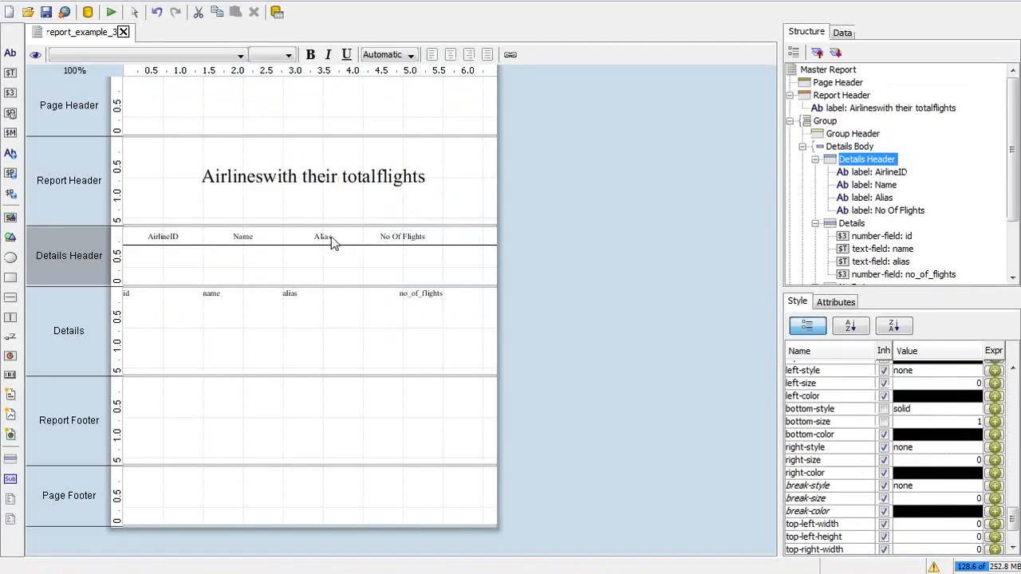
Step: Select the AirlineID, Name, Alias and No Of Flights heading labels
{"action": "left_click", "coordinate": [329, 236]}
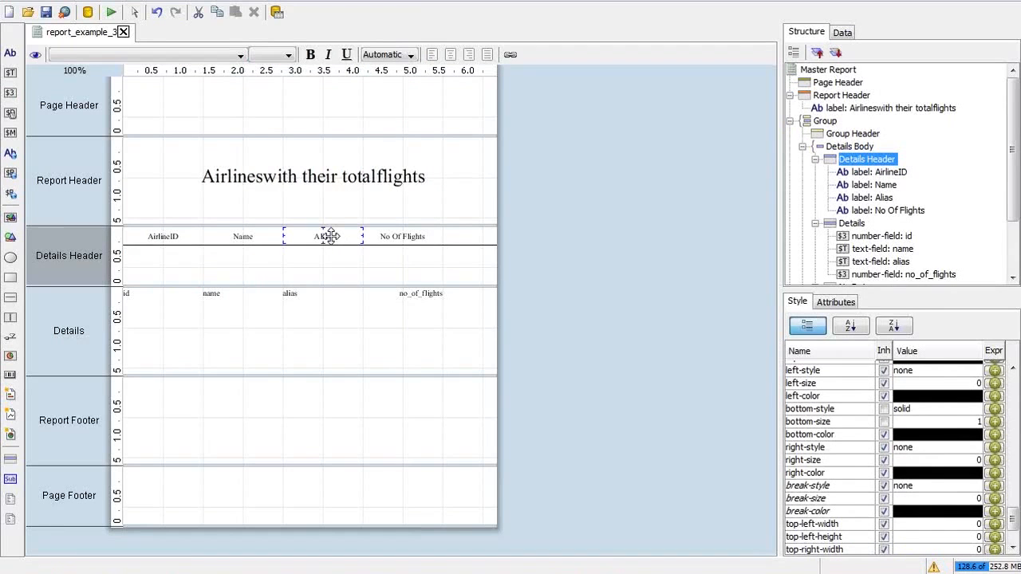
{"action": "left_click", "coordinate": [392, 241]}
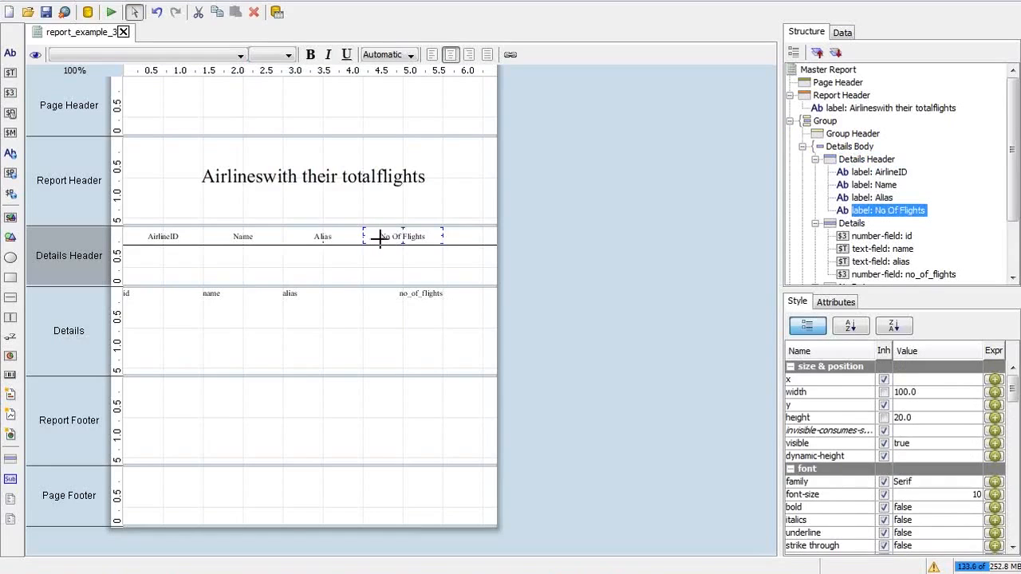
{"action": "left_click", "coordinate": [350, 242], "text": "shift"}
{"action": "left_click", "coordinate": [226, 236], "text": "shift"}
{"action": "left_click", "coordinate": [137, 233], "text": "shift"}
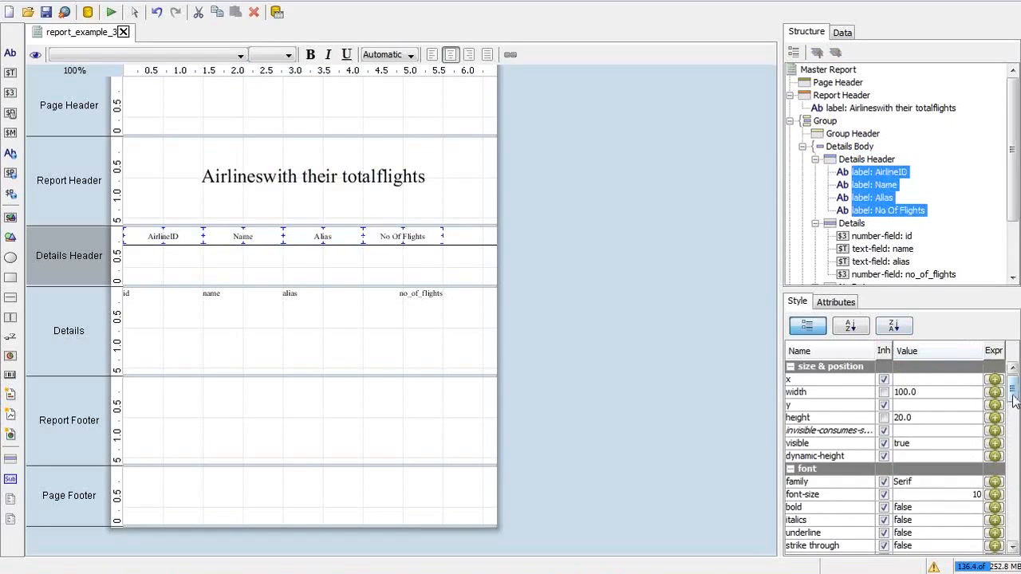
Step: Change the labels' text-color from black to white
{"action": "left_click_drag", "start_coordinate": [1013, 394], "coordinate": [1014, 412]}
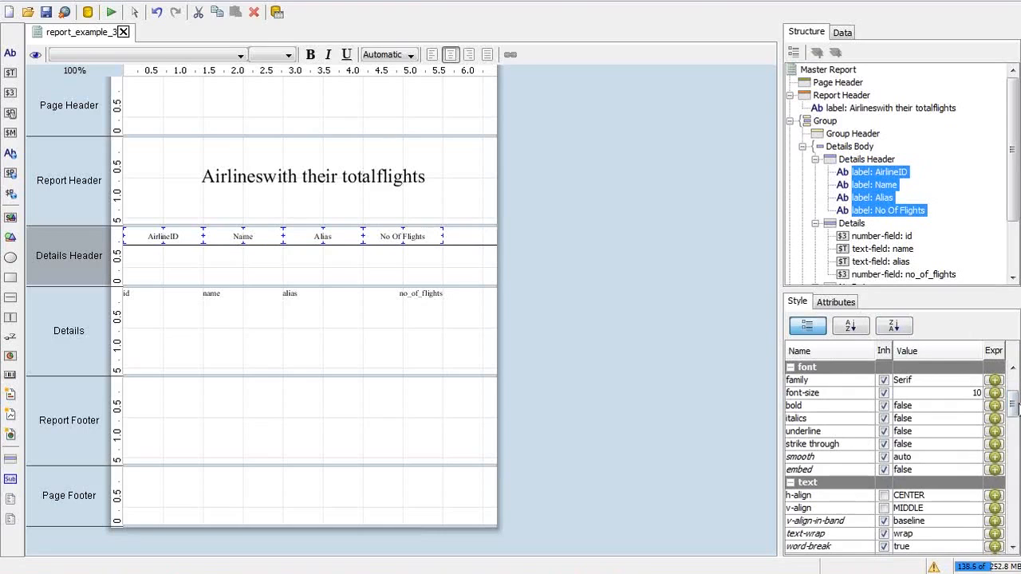
{"action": "left_click_drag", "start_coordinate": [1014, 404], "coordinate": [1017, 438]}
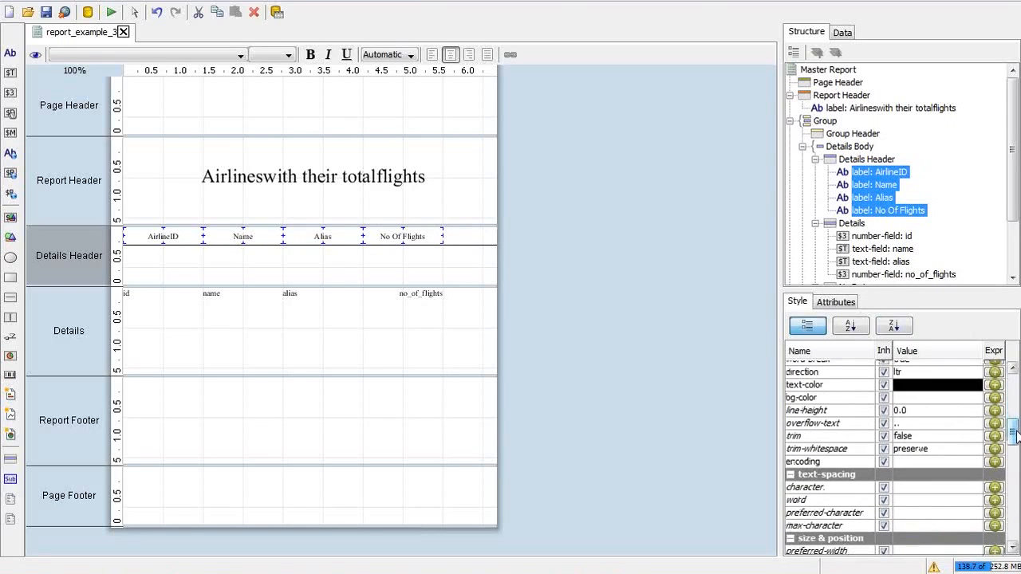
{"action": "left_click", "coordinate": [975, 388]}
{"action": "left_click", "coordinate": [975, 388]}
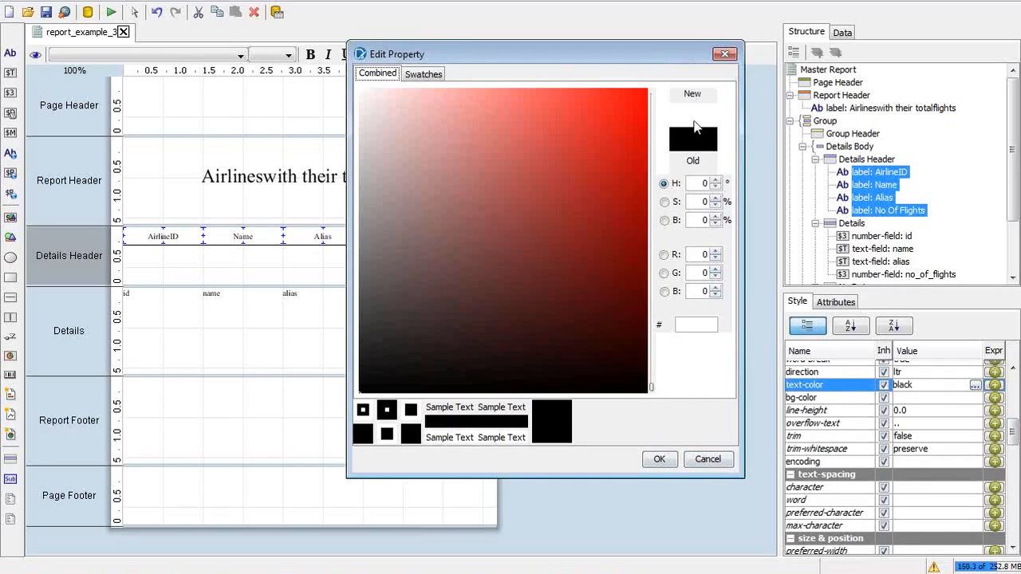
{"action": "left_click", "coordinate": [707, 459]}
{"action": "left_click_drag", "start_coordinate": [921, 385], "coordinate": [878, 388]}
{"action": "type", "text": "white"}
{"action": "key", "text": "Return"}
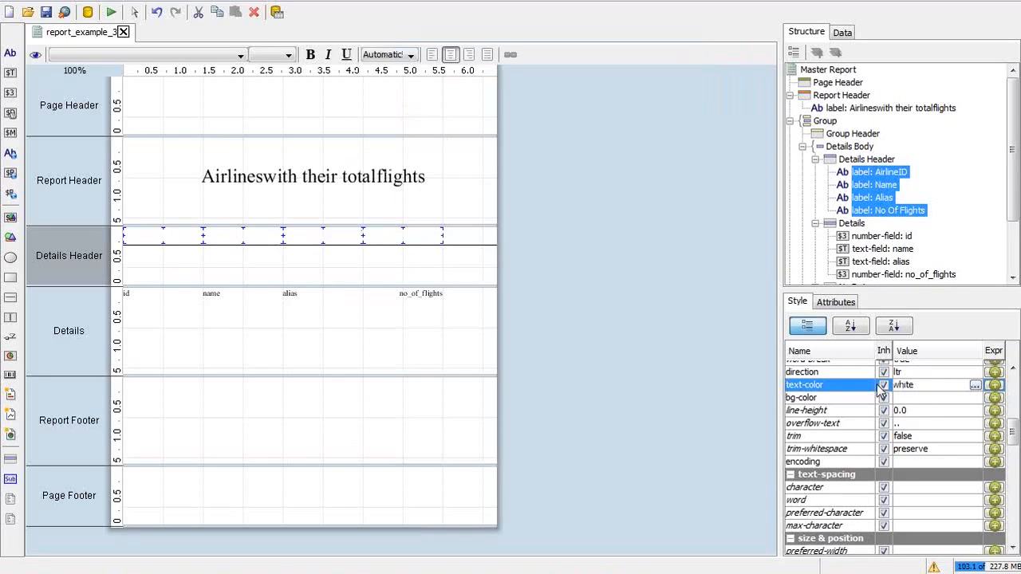
Step: Set the Details Header band's bg-color to blue
{"action": "left_click", "coordinate": [911, 398]}
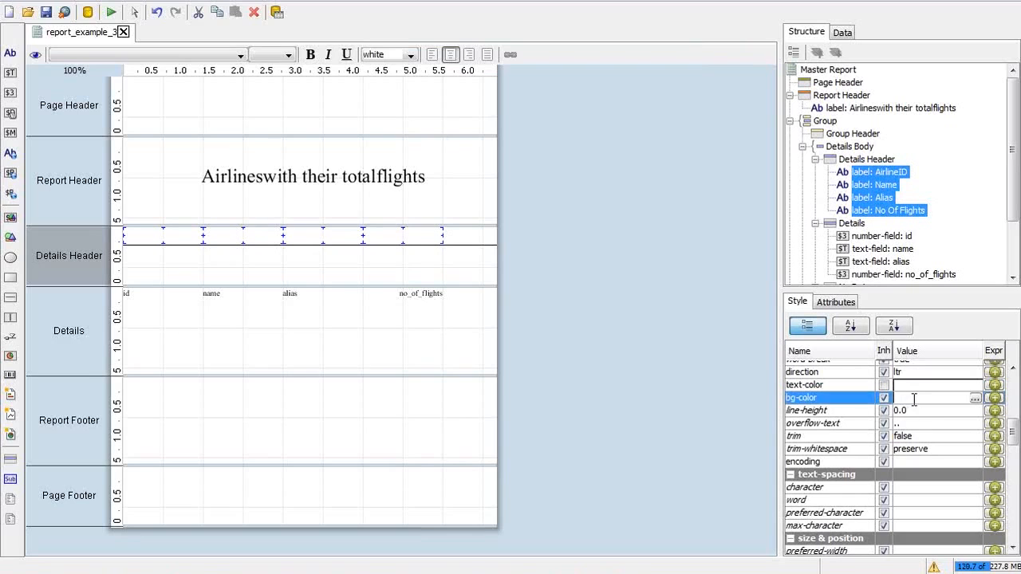
{"action": "left_click", "coordinate": [889, 160]}
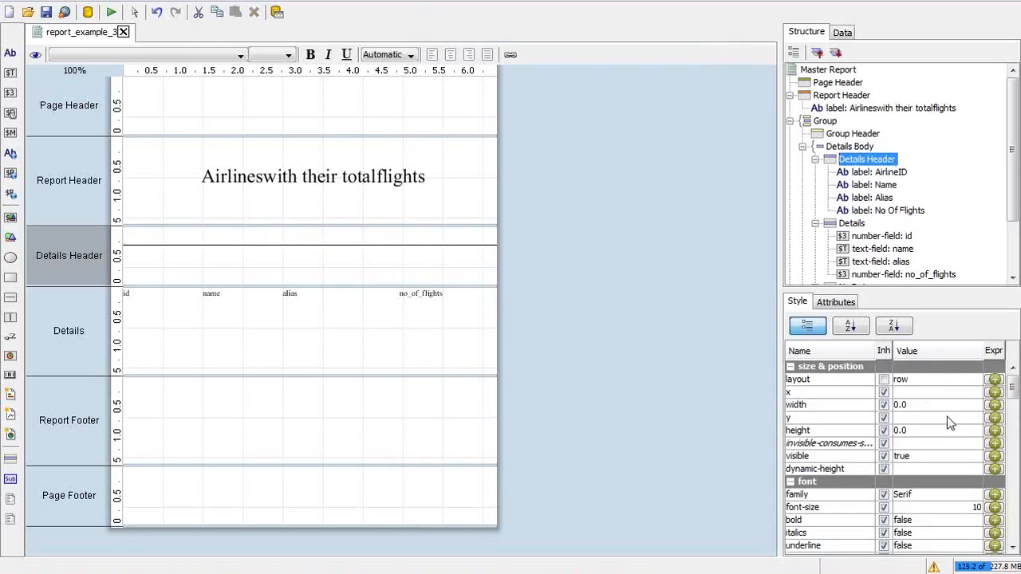
{"action": "left_click", "coordinate": [1015, 472]}
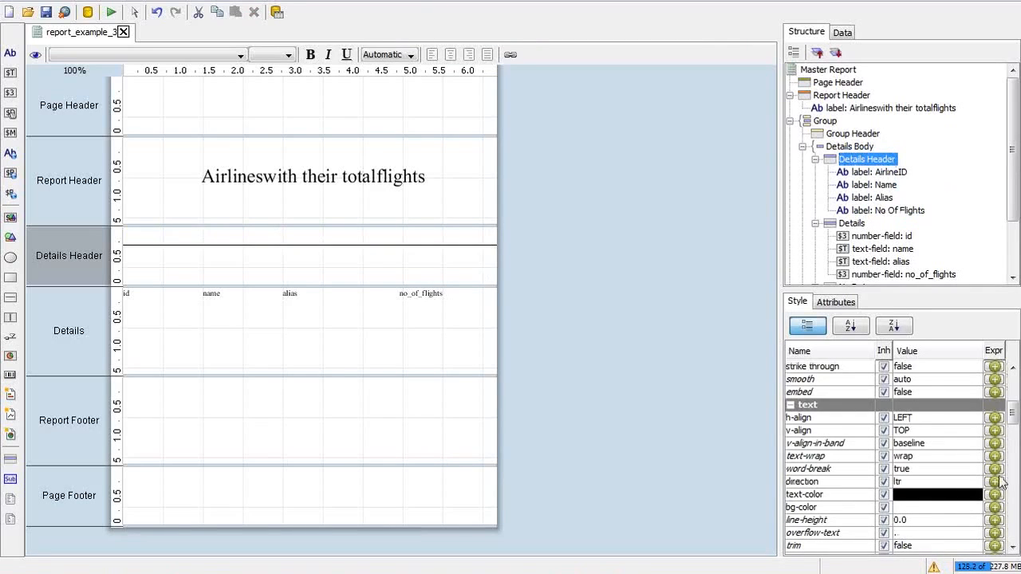
{"action": "left_click", "coordinate": [940, 505]}
{"action": "type", "text": "blu"}
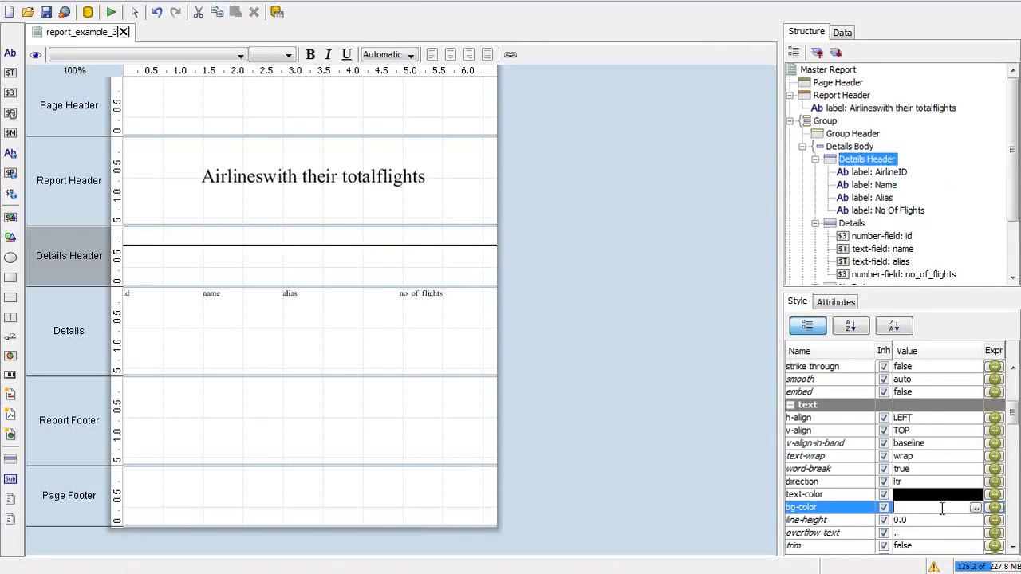
{"action": "type", "text": "e"}
{"action": "key", "text": "Return"}
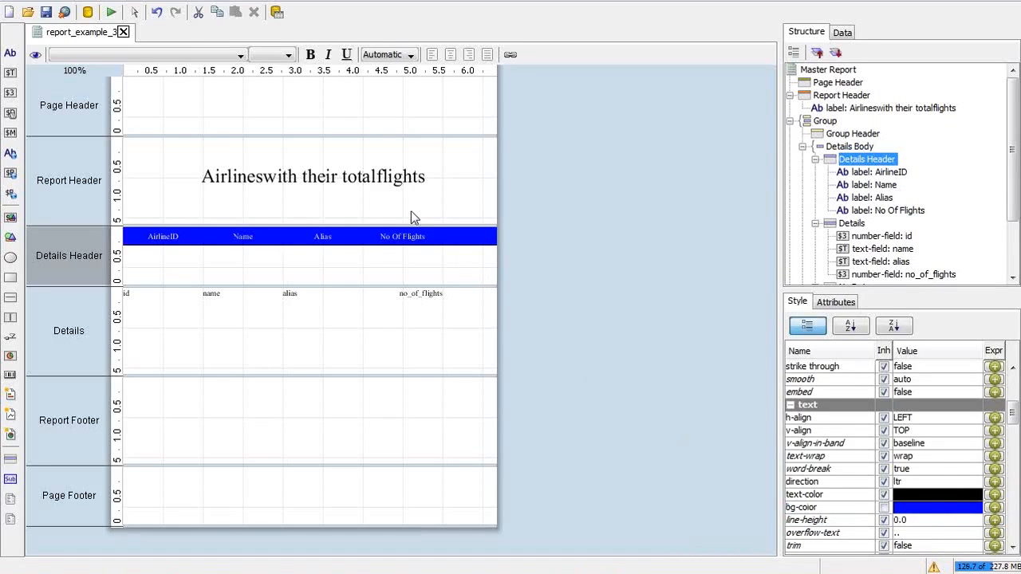
{"action": "key", "text": "alt+Tab"}
{"action": "key", "text": "alt+Tab"}
Step: Set bold to True for the AirlineID, Name, Alias and No Of Flights labels
{"action": "left_click", "coordinate": [880, 172]}
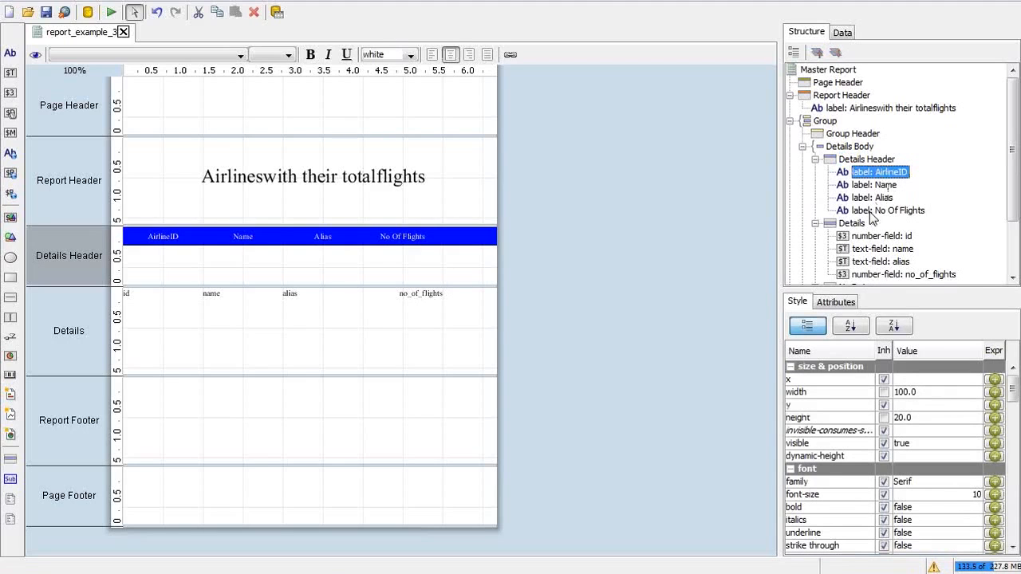
{"action": "left_click", "coordinate": [869, 212], "text": "shift"}
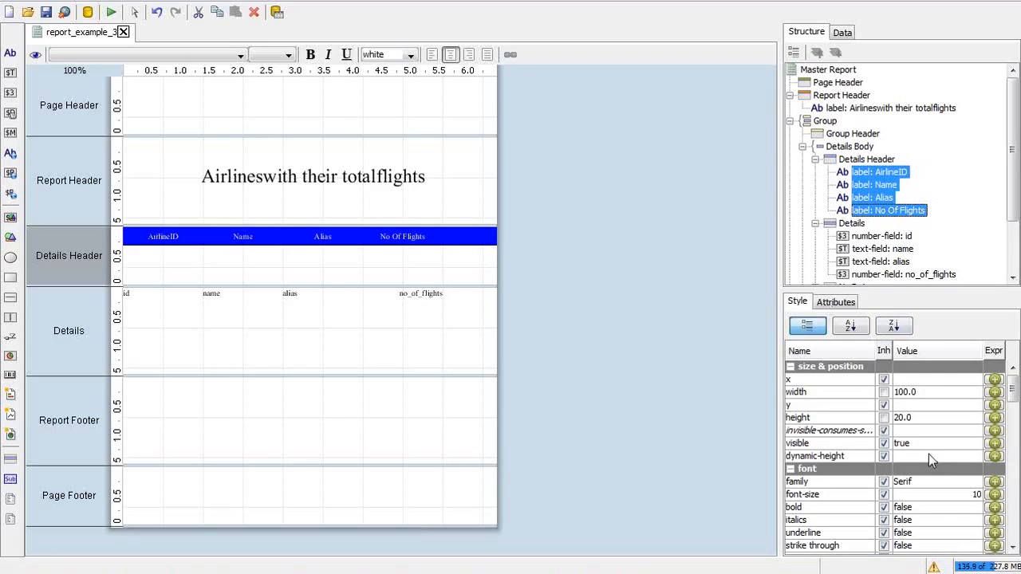
{"action": "left_click", "coordinate": [898, 509]}
{"action": "left_click", "coordinate": [905, 534]}
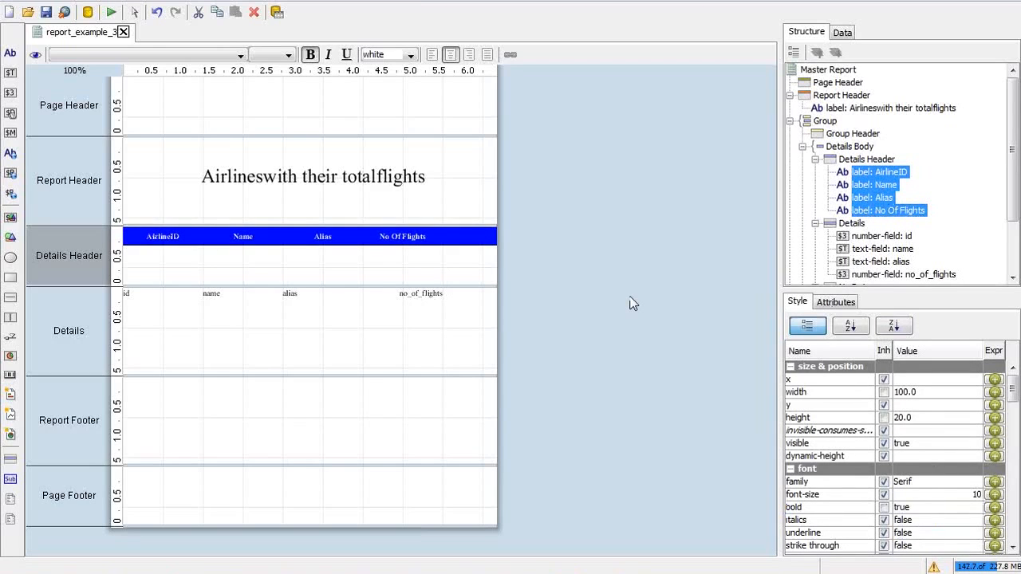
{"action": "left_click", "coordinate": [111, 14]}
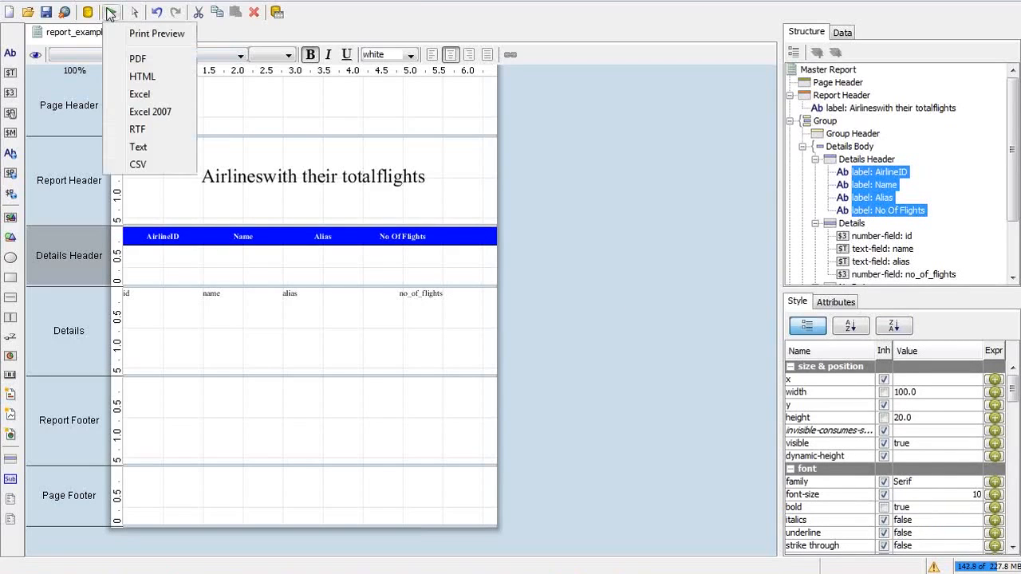
{"action": "left_click", "coordinate": [144, 36]}
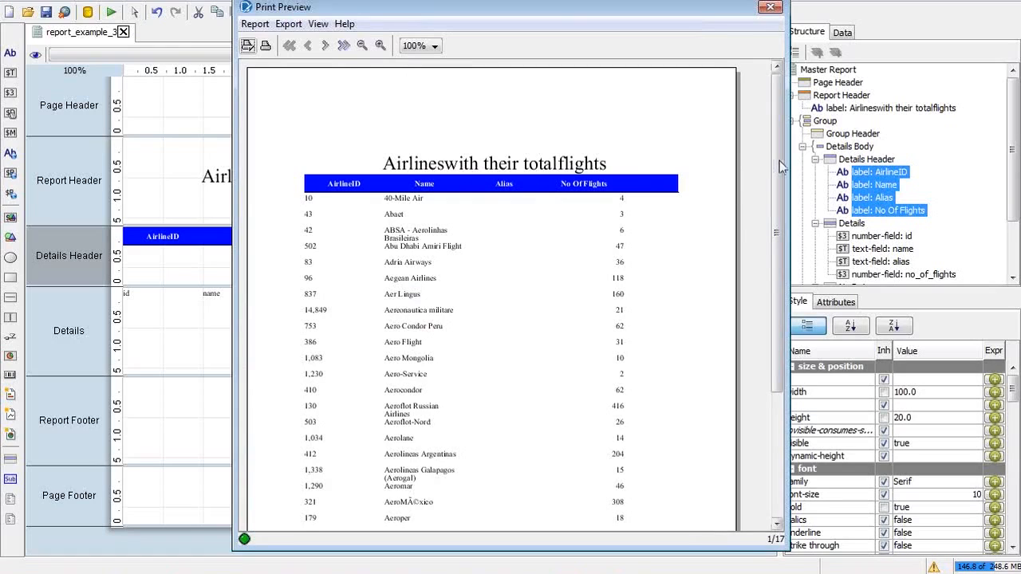
{"action": "left_click_drag", "start_coordinate": [789, 166], "coordinate": [910, 166]}
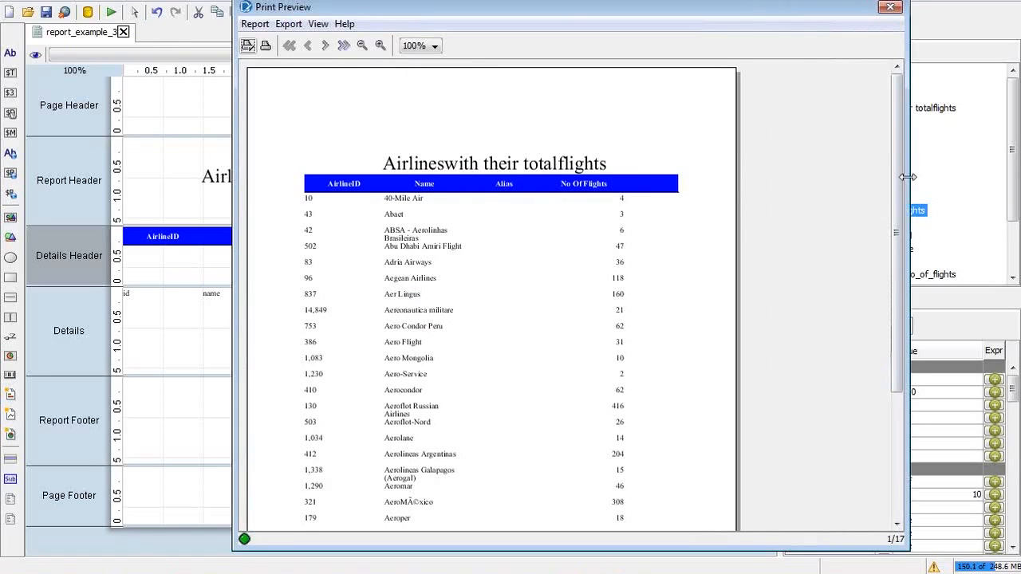
{"action": "left_click", "coordinate": [435, 47]}
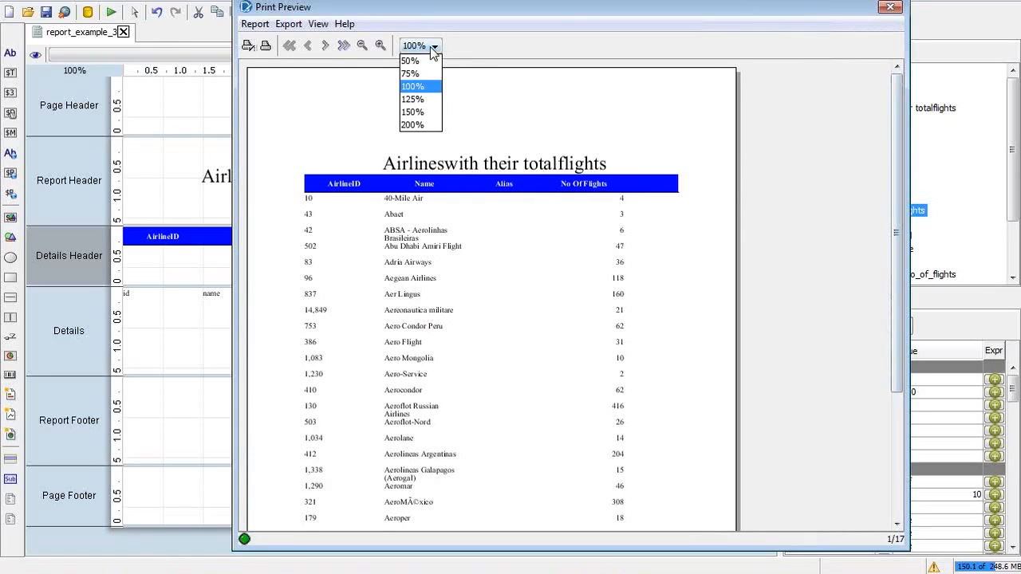
{"action": "left_click", "coordinate": [413, 99]}
{"action": "left_click", "coordinate": [434, 45]}
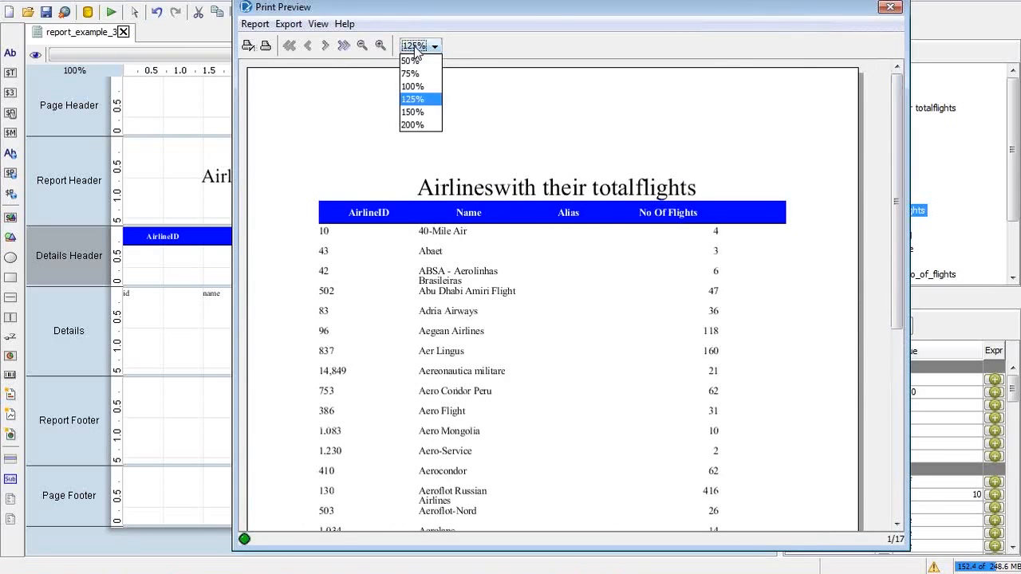
{"action": "left_click", "coordinate": [411, 112]}
{"action": "left_click_drag", "start_coordinate": [471, 8], "coordinate": [400, 0]}
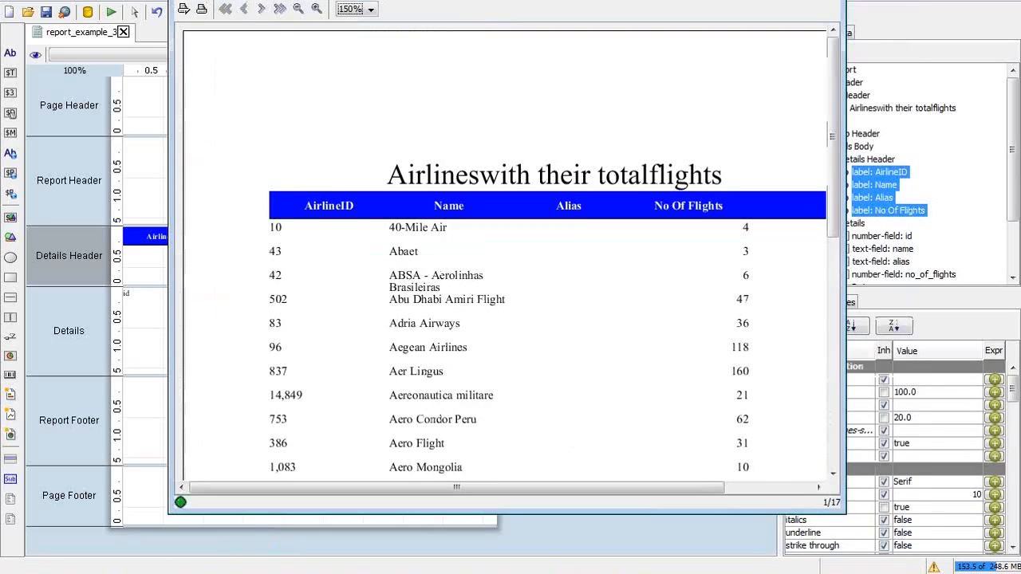
{"action": "left_click_drag", "start_coordinate": [343, 0], "coordinate": [342, 13]}
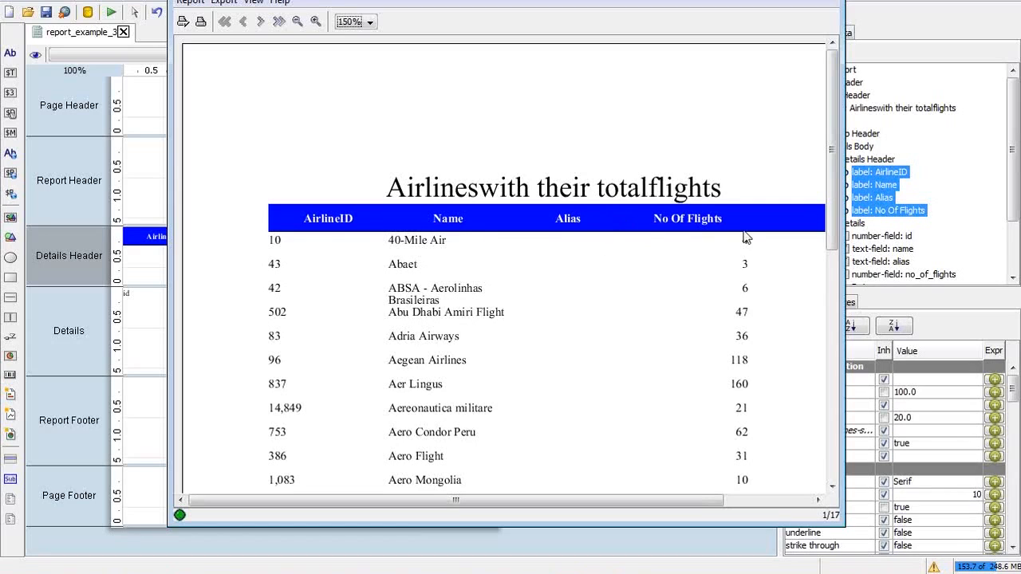
{"action": "scroll", "coordinate": [837, 182], "scroll_direction": "down", "scroll_amount": 1}
{"action": "left_click_drag", "start_coordinate": [838, 182], "coordinate": [830, 332]}
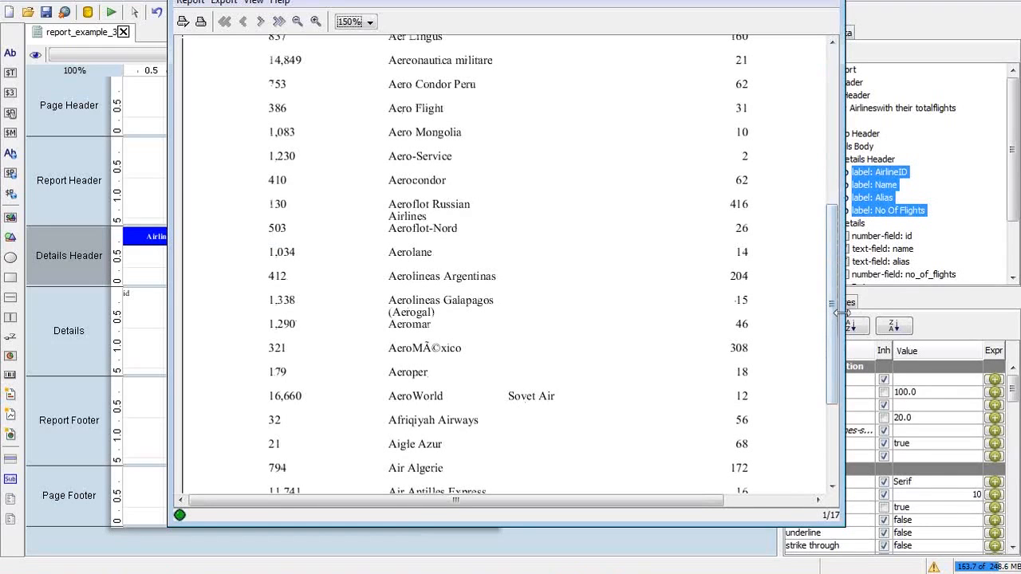
{"action": "scroll", "coordinate": [833, 334], "scroll_direction": "down", "scroll_amount": 2}
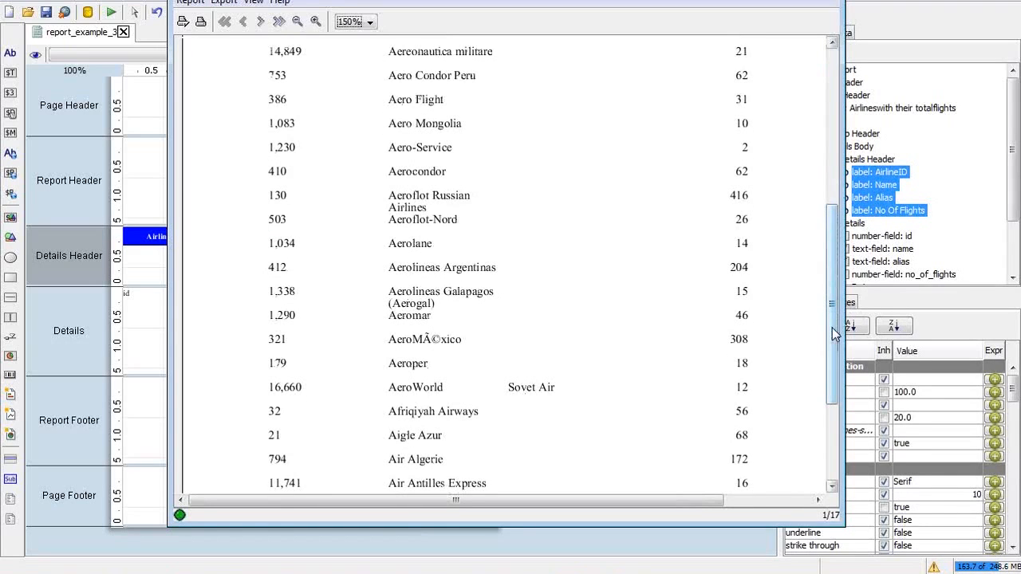
{"action": "left_click_drag", "start_coordinate": [833, 333], "coordinate": [816, 442]}
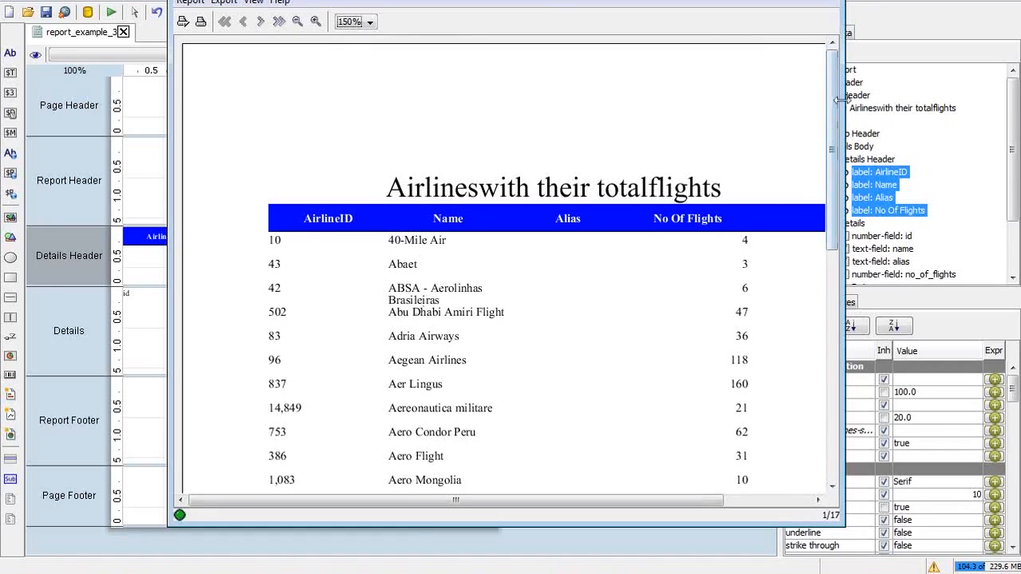
{"action": "left_click_drag", "start_coordinate": [833, 102], "coordinate": [837, 330]}
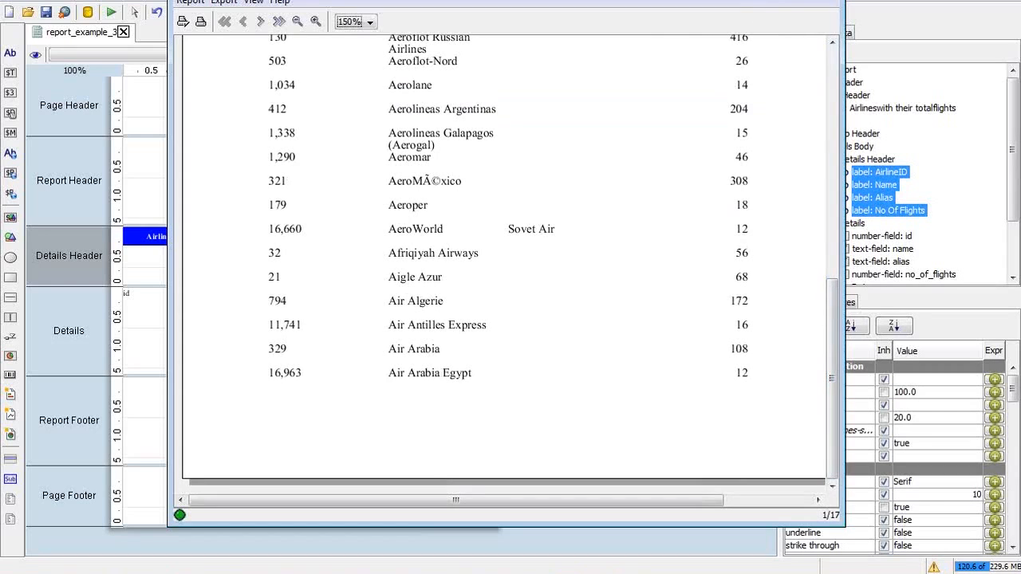
{"action": "left_click", "coordinate": [826, 1]}
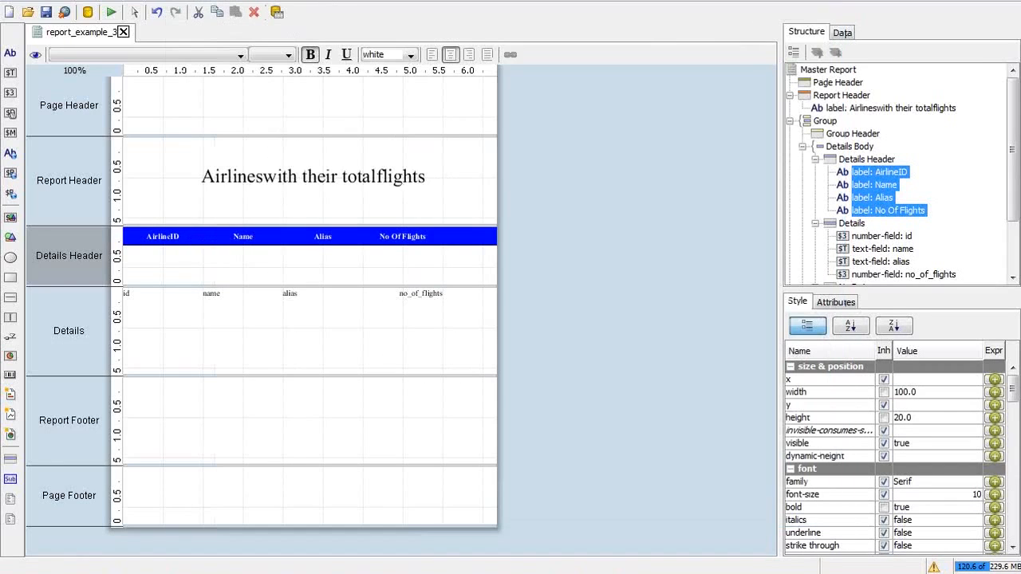
Step: Right-align the id field with h-align RIGHT and run the report as PDF
{"action": "left_click", "coordinate": [130, 293]}
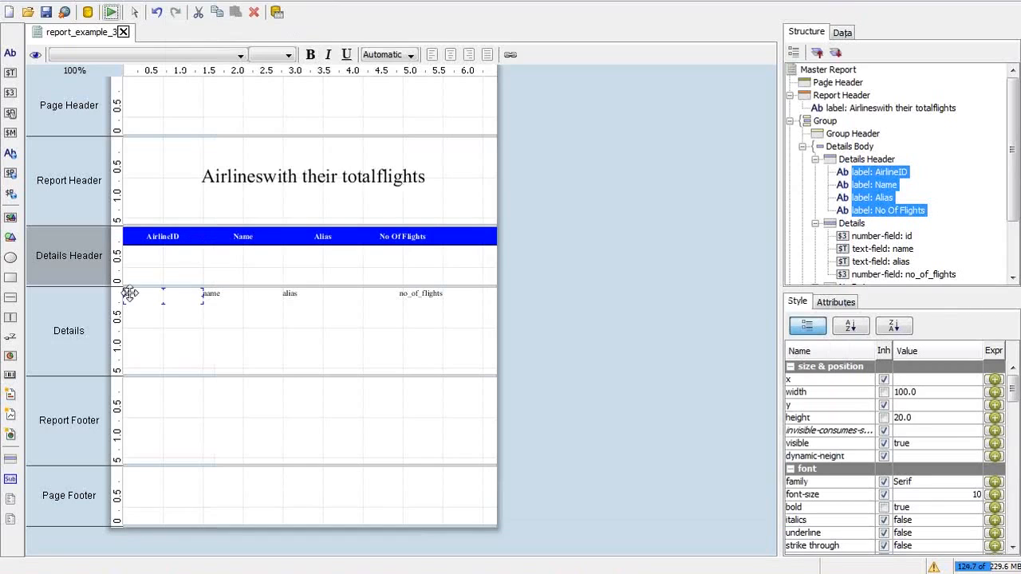
{"action": "left_click", "coordinate": [1013, 466]}
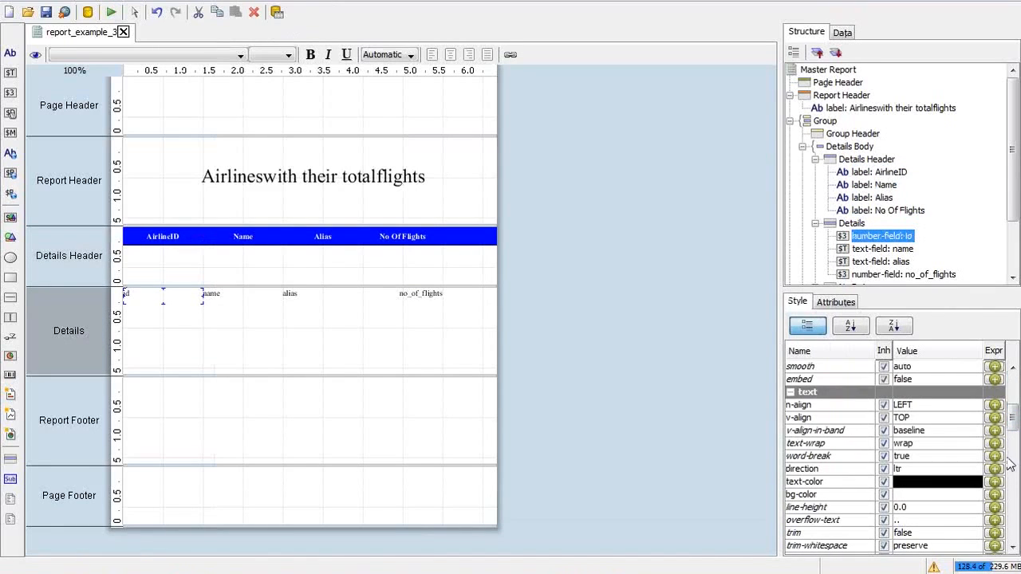
{"action": "mouse_move", "coordinate": [1011, 428]}
{"action": "left_mouse_down"}
{"action": "mouse_move", "coordinate": [1011, 440]}
{"action": "mouse_move", "coordinate": [1011, 426]}
{"action": "left_mouse_up"}
{"action": "left_click", "coordinate": [948, 389]}
{"action": "left_click", "coordinate": [939, 428]}
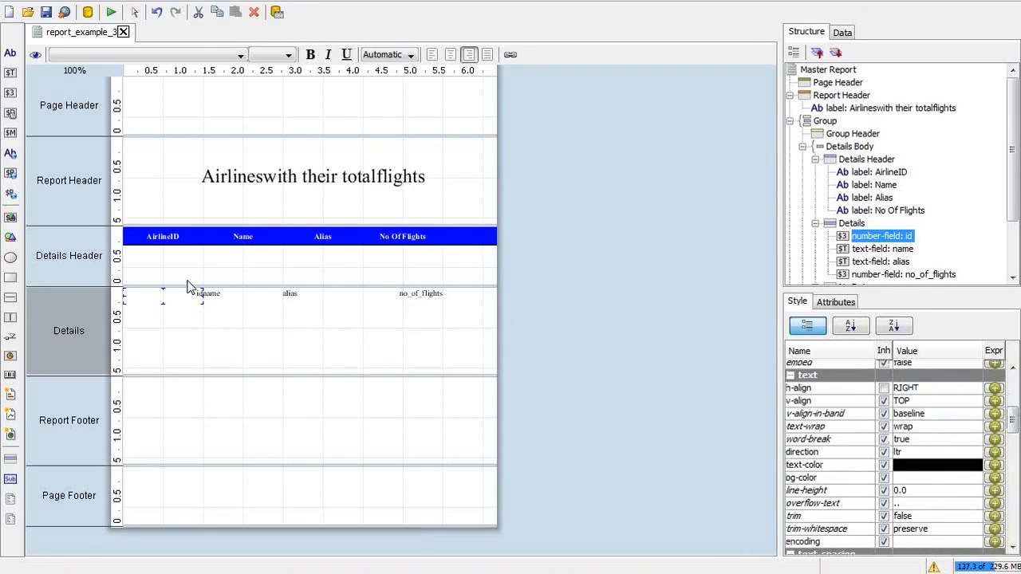
{"action": "left_click", "coordinate": [110, 11]}
{"action": "left_click", "coordinate": [137, 62]}
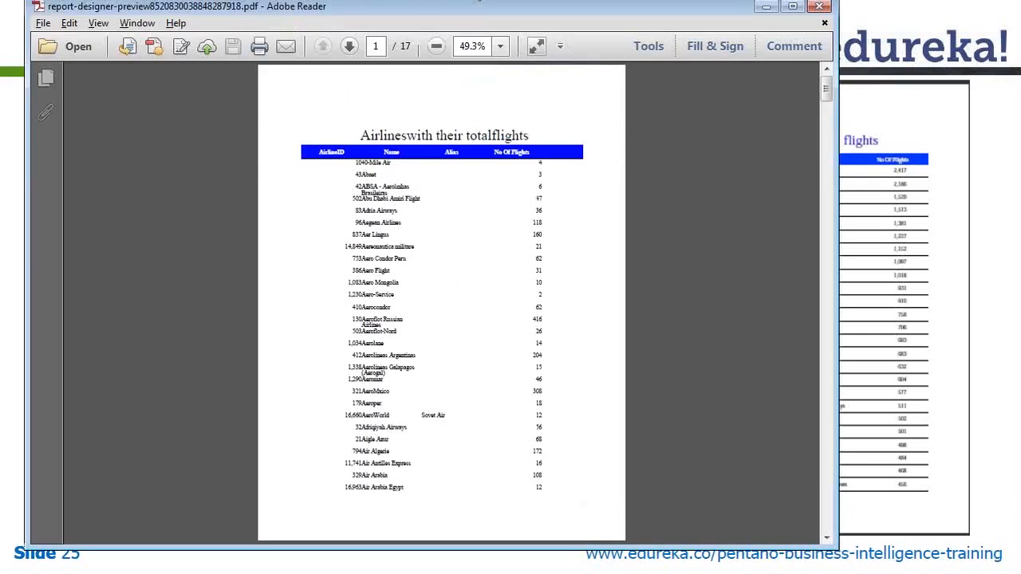
Step: View the exported airline PDF at 100% zoom in a maximized window
{"action": "left_click", "coordinate": [500, 47]}
{"action": "left_click", "coordinate": [535, 141]}
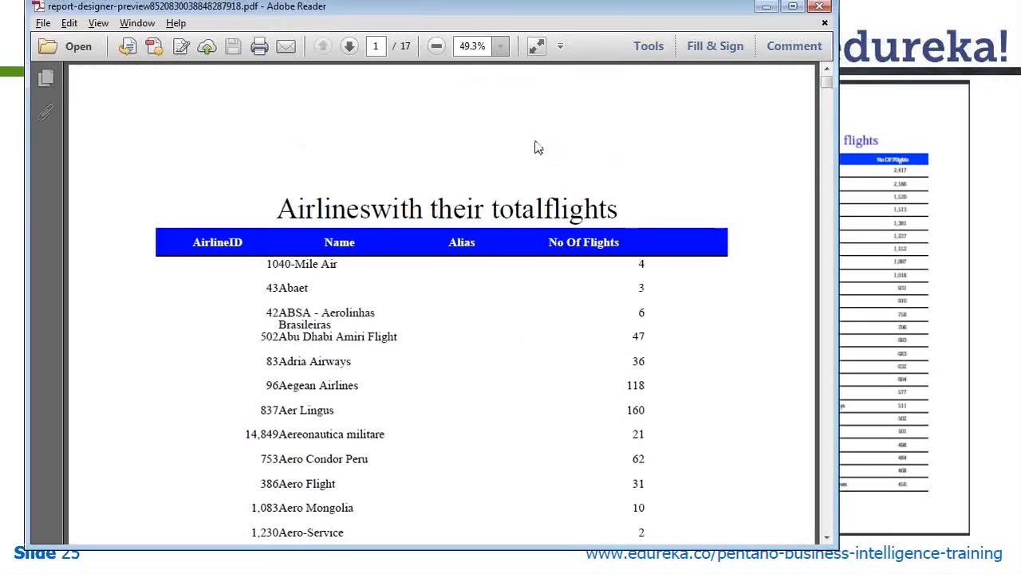
{"action": "double_click", "coordinate": [623, 9]}
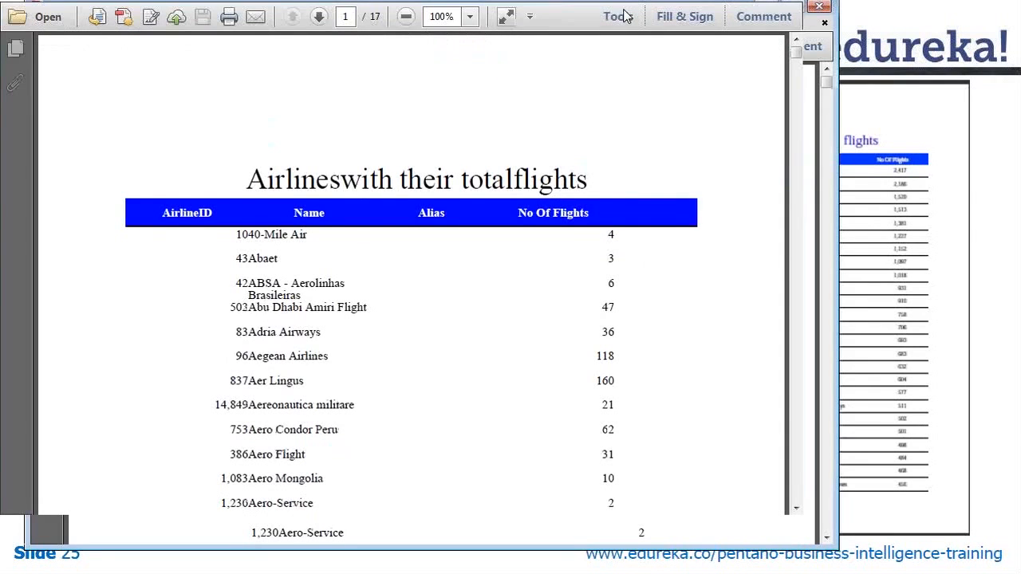
Step: Page down to page 3 of 17, then close the PDF and return to the report designer
{"action": "scroll", "coordinate": [1018, 172], "scroll_direction": "down", "scroll_amount": 5}
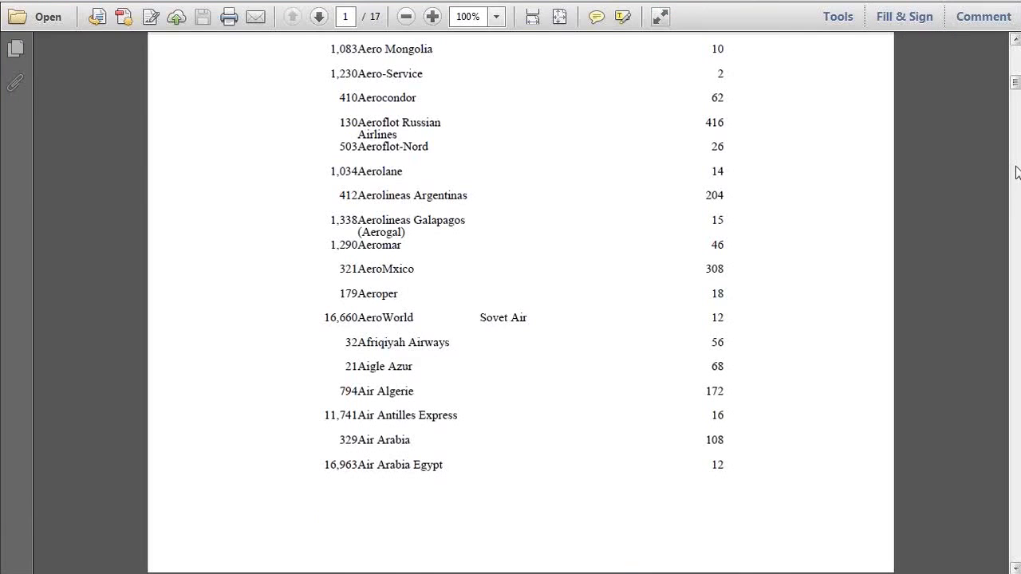
{"action": "scroll", "coordinate": [1017, 172], "scroll_direction": "down", "scroll_amount": 5}
{"action": "scroll", "coordinate": [1017, 173], "scroll_direction": "down", "scroll_amount": 5}
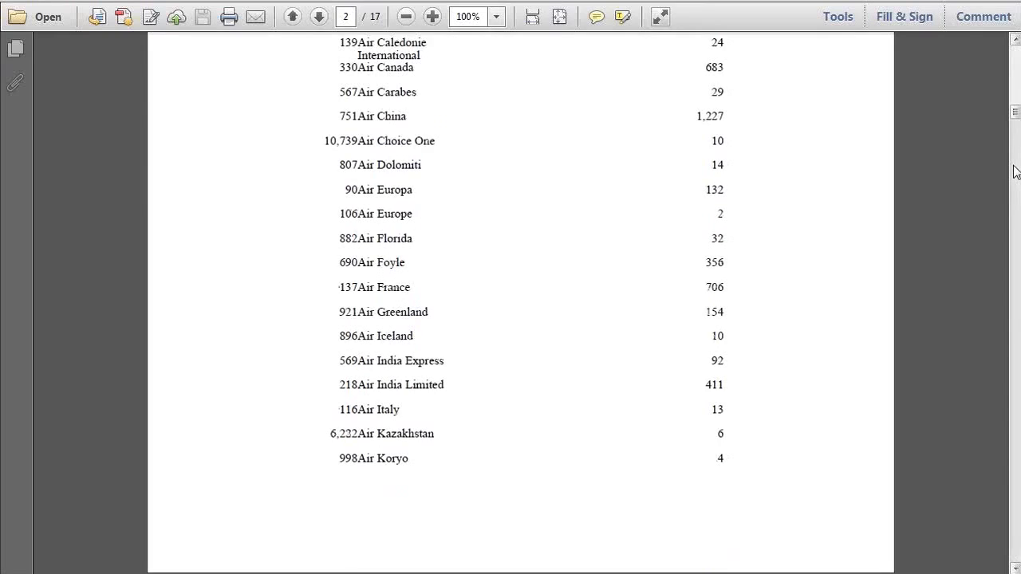
{"action": "scroll", "coordinate": [1017, 172], "scroll_direction": "down", "scroll_amount": 5}
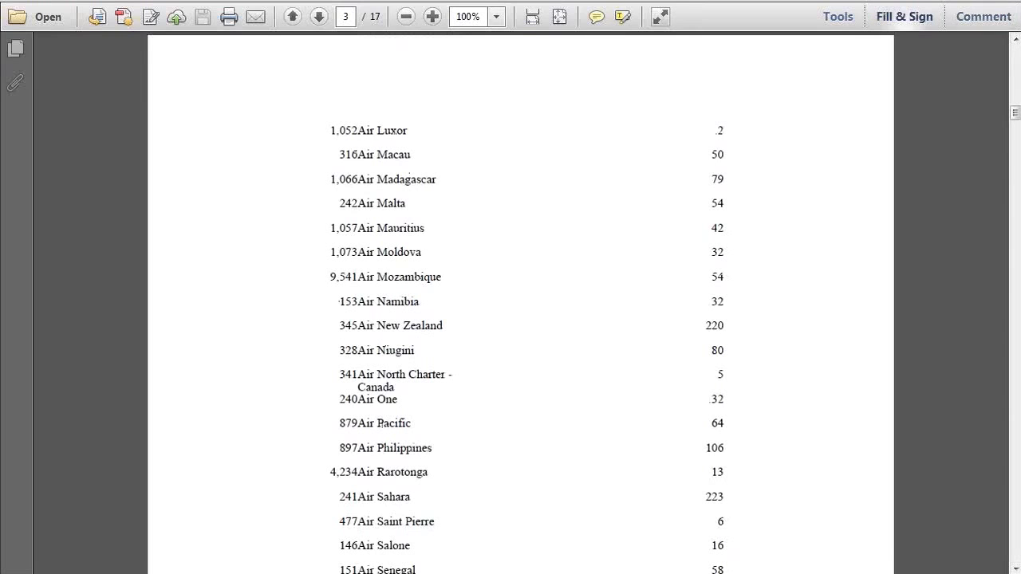
{"action": "key", "text": "alt+F4"}
{"action": "key", "text": "alt+Tab"}
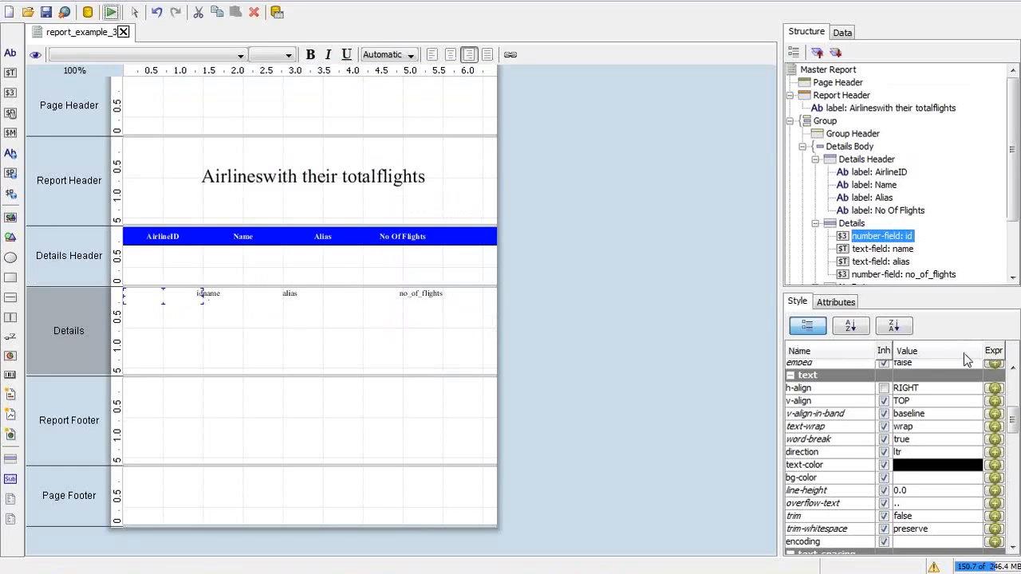
Step: Give the id field a right padding of 5
{"action": "left_click_drag", "start_coordinate": [1012, 417], "coordinate": [1013, 488]}
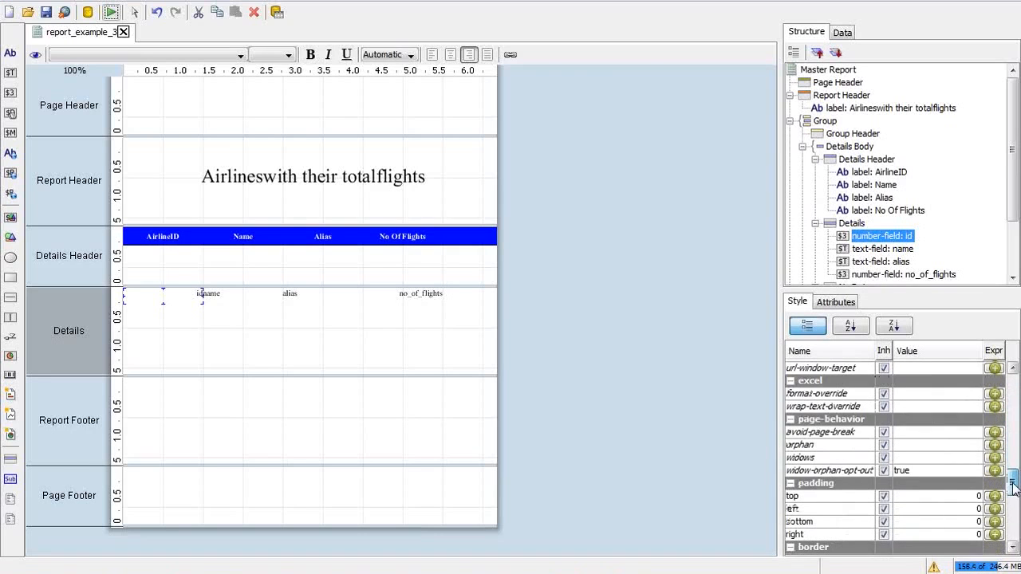
{"action": "left_click", "coordinate": [916, 535]}
{"action": "type", "text": "0."}
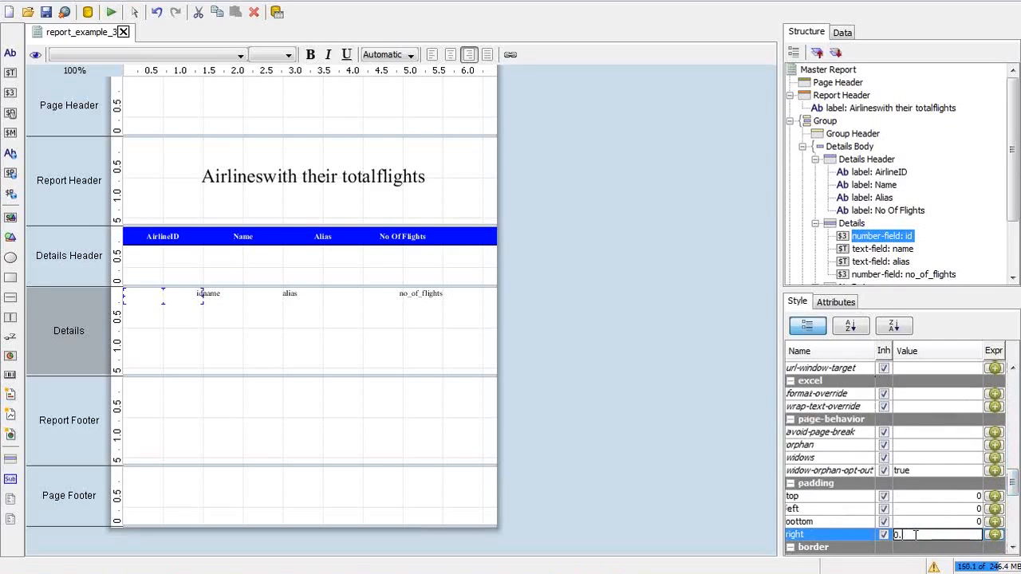
{"action": "key", "text": "Return"}
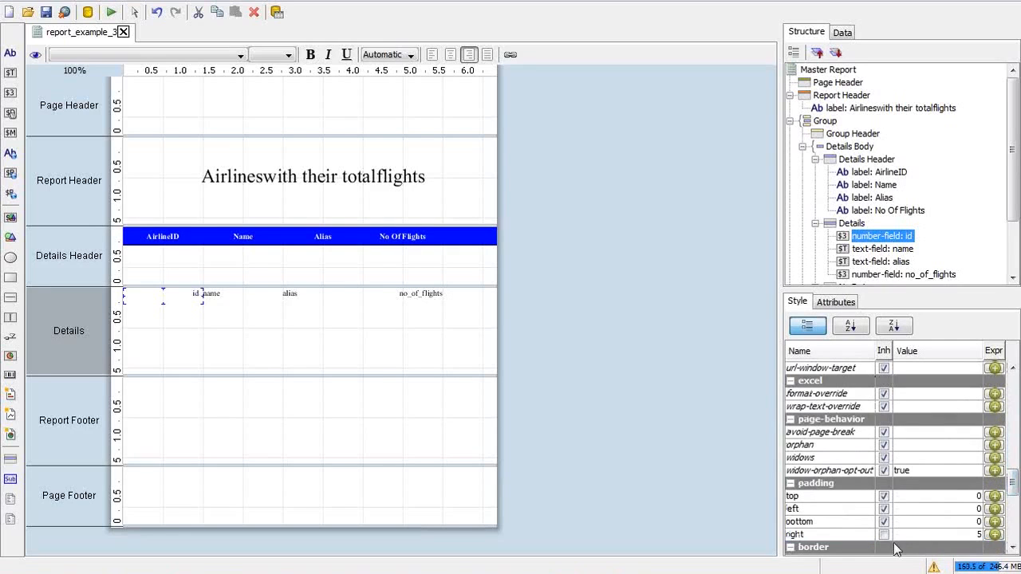
Step: Give all four Details fields a solid, size-1 right border and run the report as PDF
{"action": "left_click", "coordinate": [216, 297]}
{"action": "left_click", "coordinate": [201, 295]}
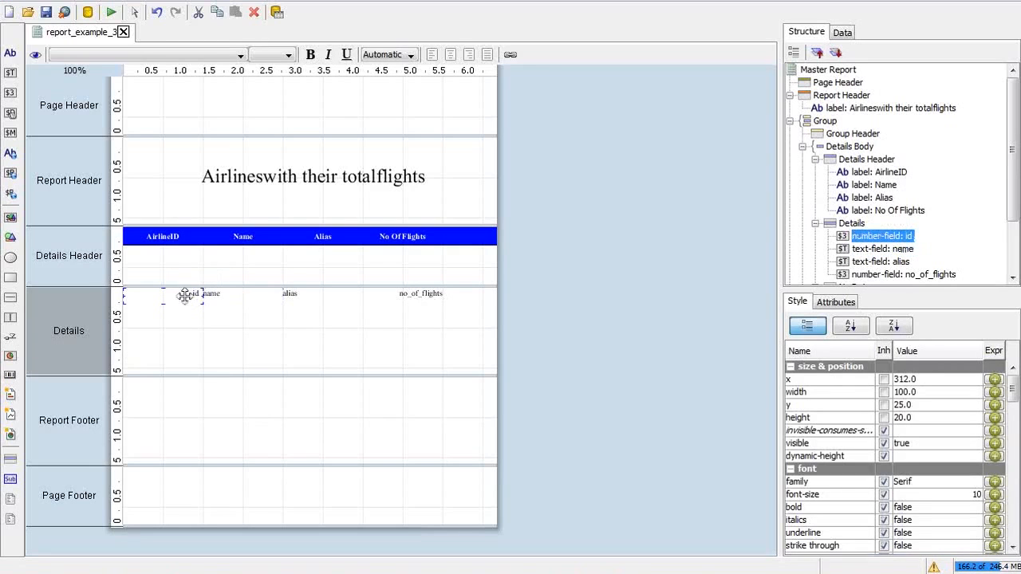
{"action": "left_click_drag", "start_coordinate": [183, 296], "coordinate": [451, 311]}
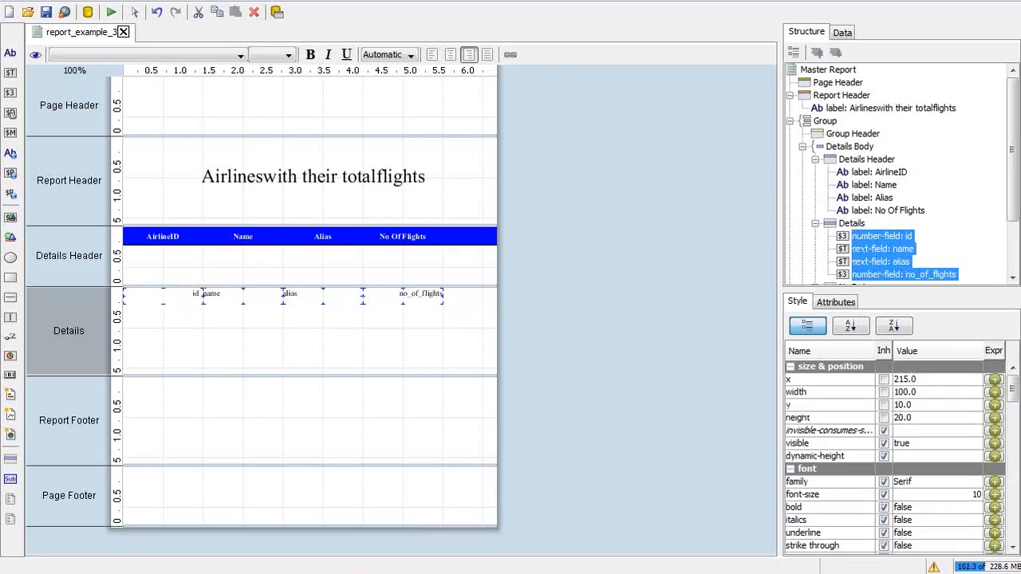
{"action": "left_click_drag", "start_coordinate": [1013, 385], "coordinate": [1010, 520]}
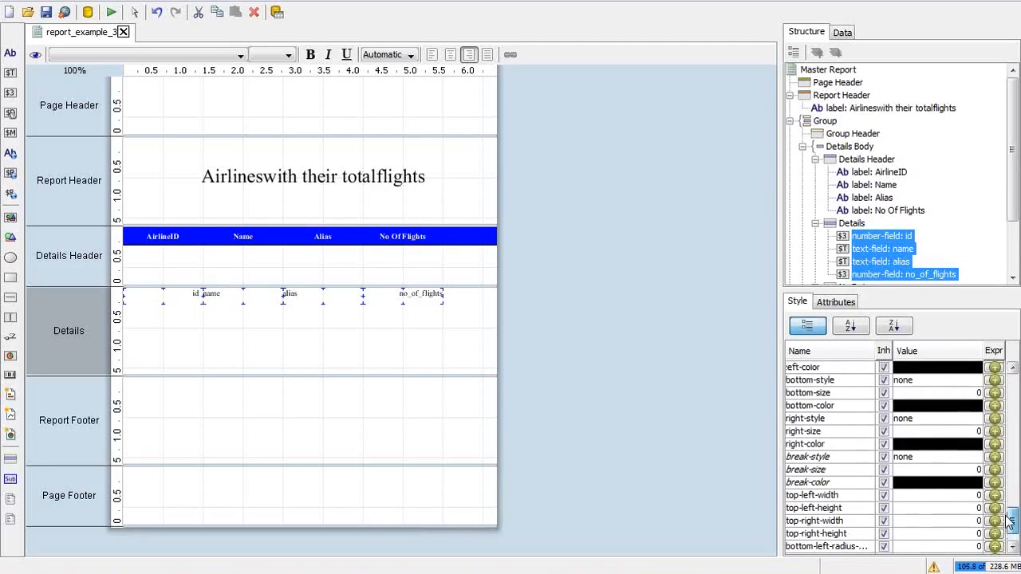
{"action": "left_click", "coordinate": [935, 422]}
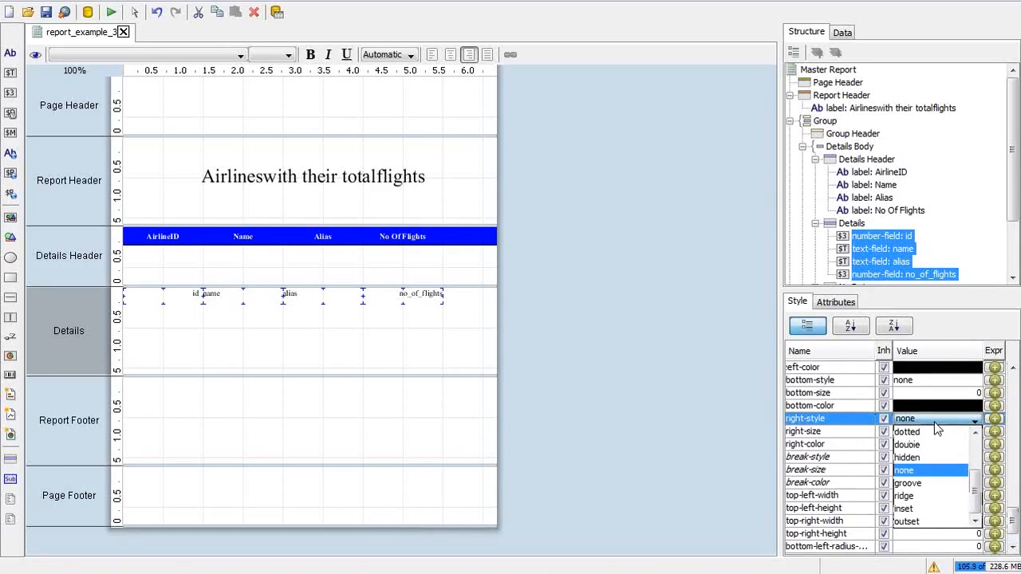
{"action": "left_click", "coordinate": [978, 448]}
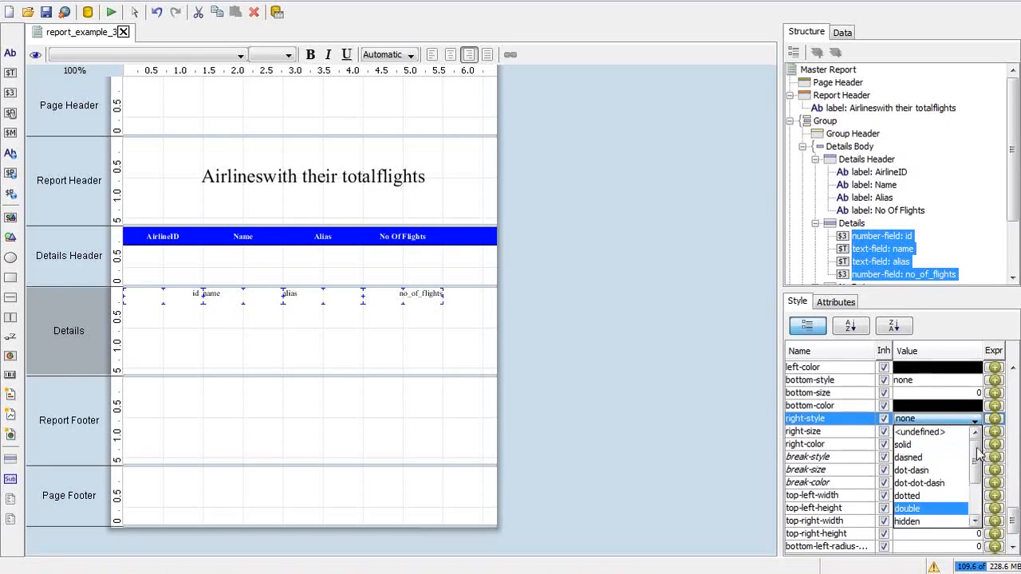
{"action": "left_click", "coordinate": [952, 453]}
{"action": "left_click", "coordinate": [927, 431]}
{"action": "type", "text": "0."}
{"action": "type", "text": "1"}
{"action": "key", "text": "Return"}
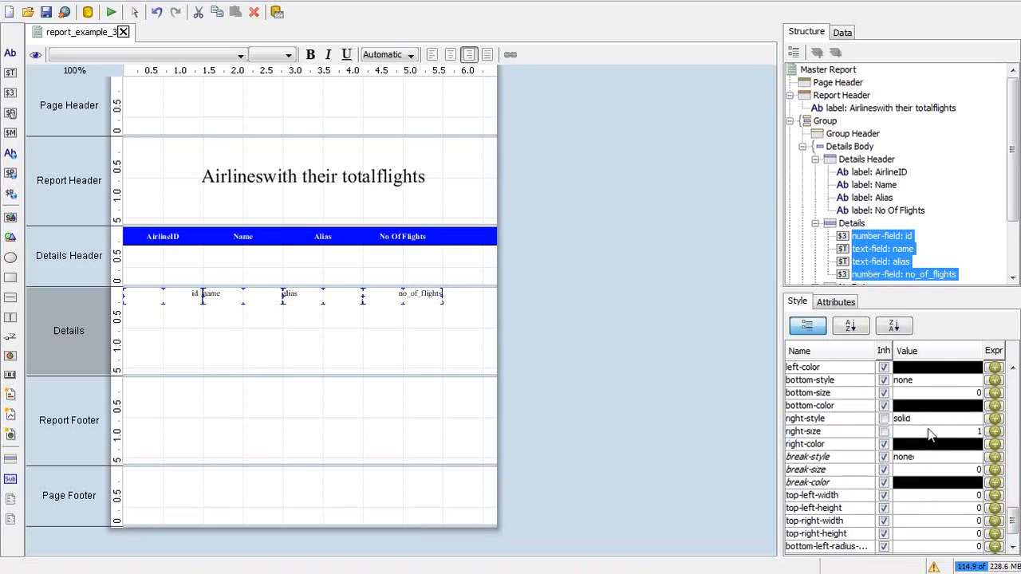
{"action": "left_click", "coordinate": [111, 13]}
{"action": "left_click", "coordinate": [148, 60]}
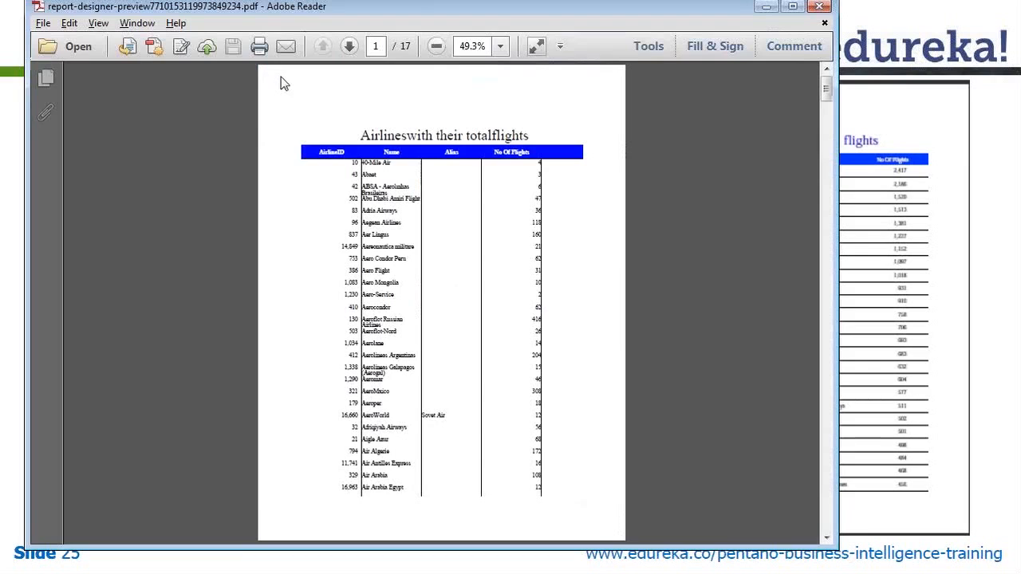
Step: Check the column lines in the PDF at 100% zoom, then close it and return to the designer
{"action": "left_click", "coordinate": [501, 46]}
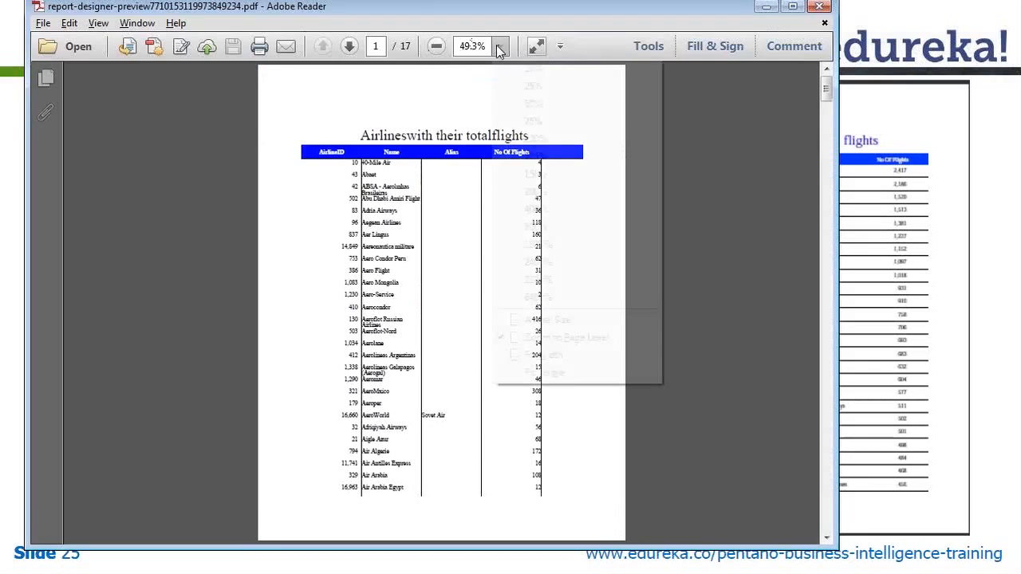
{"action": "left_click", "coordinate": [551, 137]}
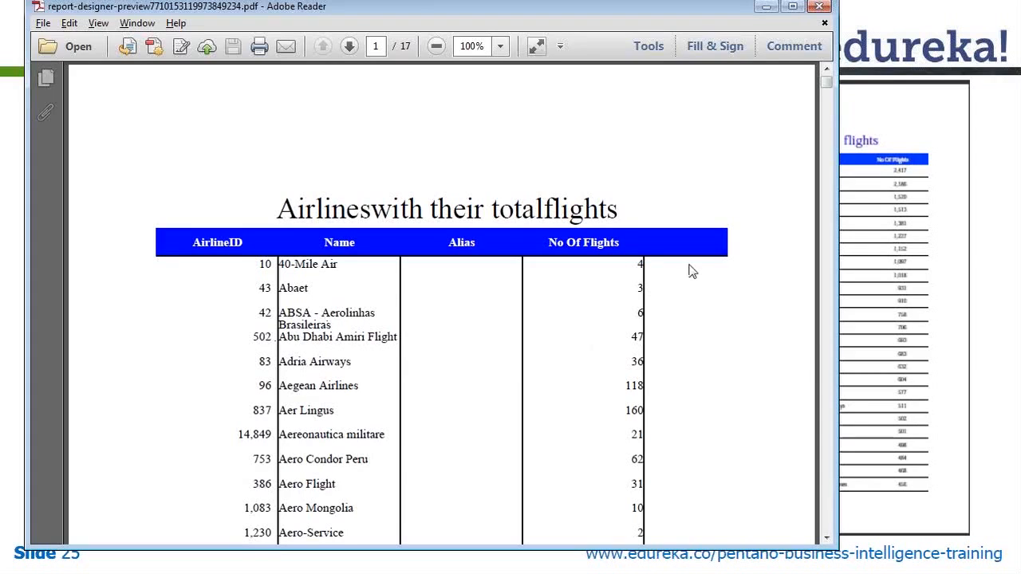
{"action": "left_click", "coordinate": [824, 24]}
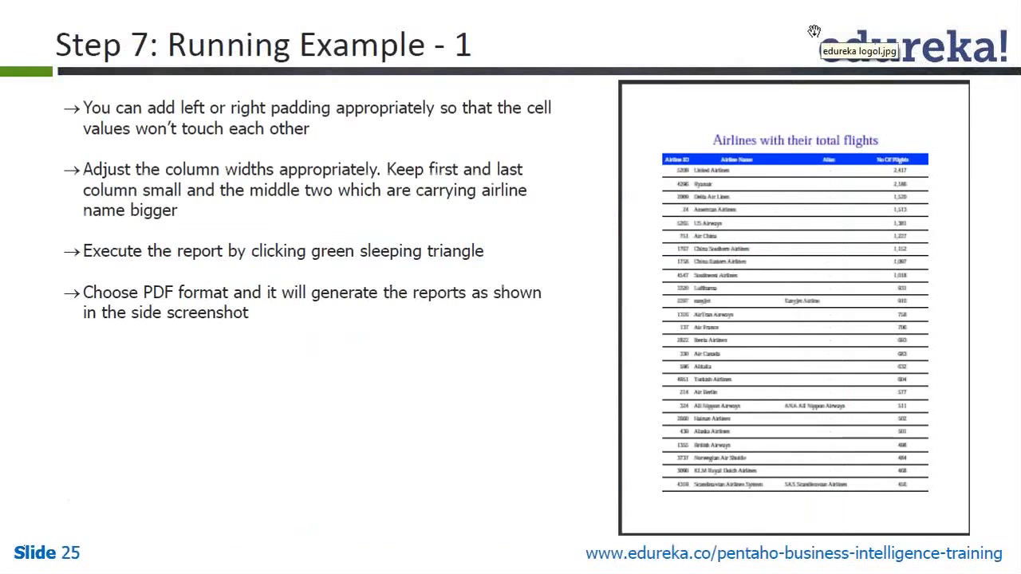
{"action": "key", "text": "alt+Tab"}
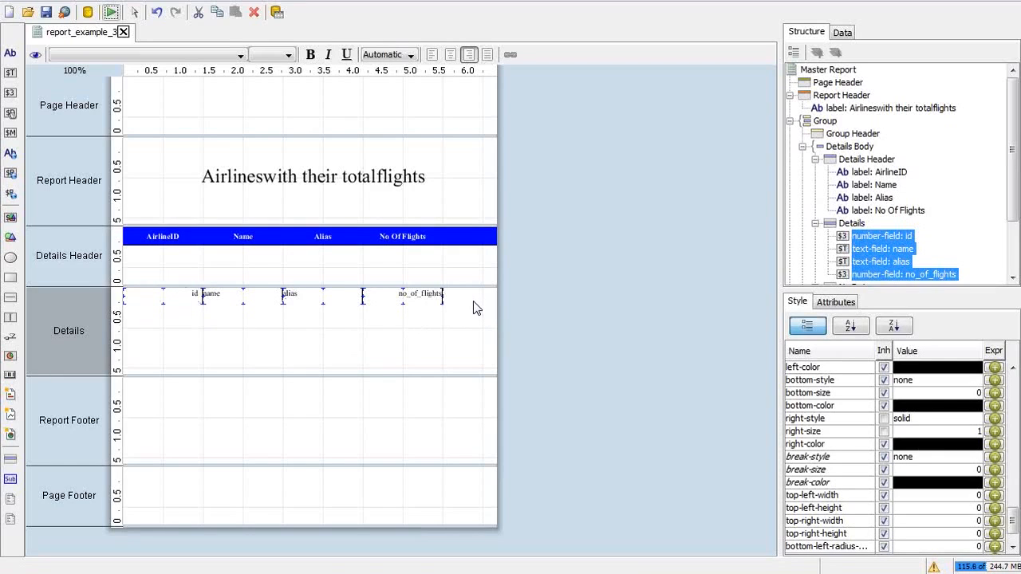
Step: Select the Details band and set its bottom border style to solid with size 1
{"action": "left_click", "coordinate": [856, 224]}
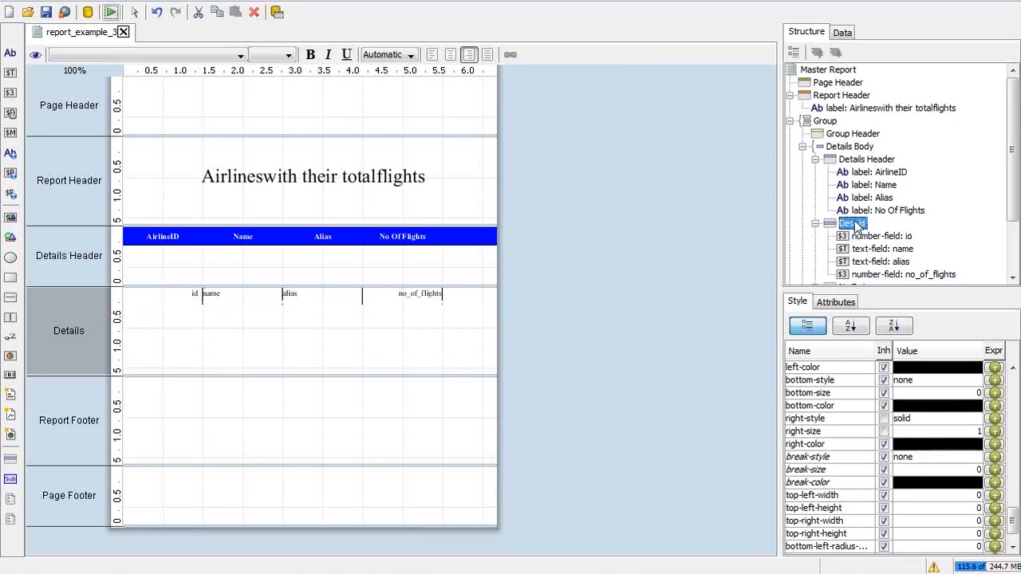
{"action": "left_click_drag", "start_coordinate": [1011, 384], "coordinate": [1011, 469]}
{"action": "left_click_drag", "start_coordinate": [1013, 517], "coordinate": [1012, 515]}
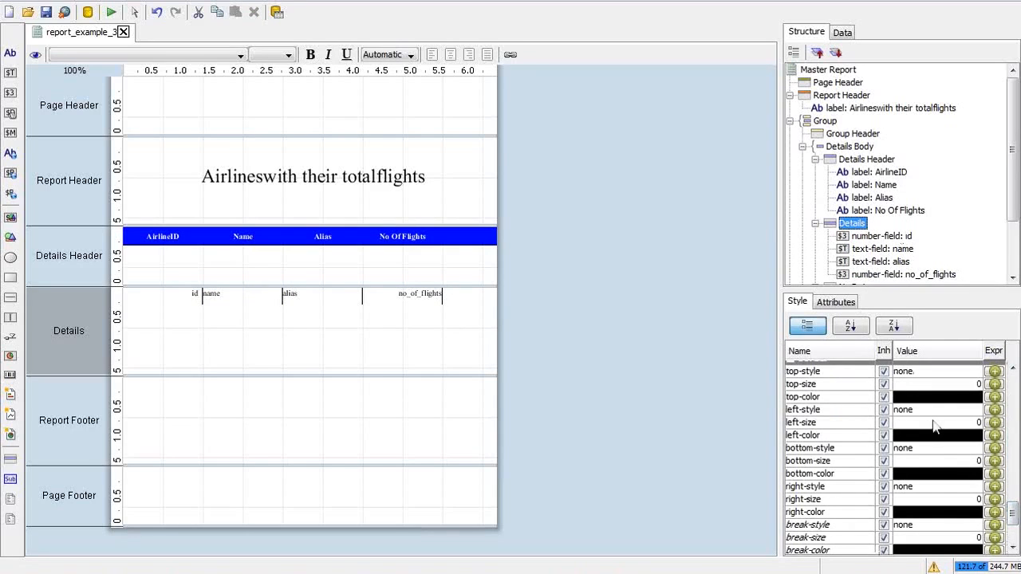
{"action": "mouse_move", "coordinate": [1013, 521]}
{"action": "left_mouse_down"}
{"action": "mouse_move", "coordinate": [1013, 505]}
{"action": "mouse_move", "coordinate": [1013, 515]}
{"action": "left_mouse_up"}
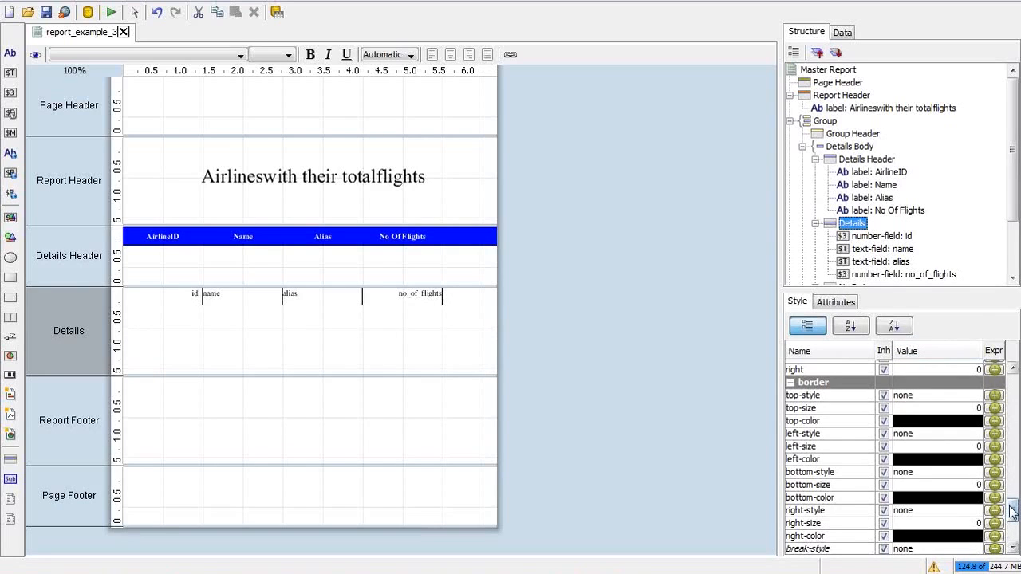
{"action": "left_click_drag", "start_coordinate": [1012, 515], "coordinate": [1012, 521]}
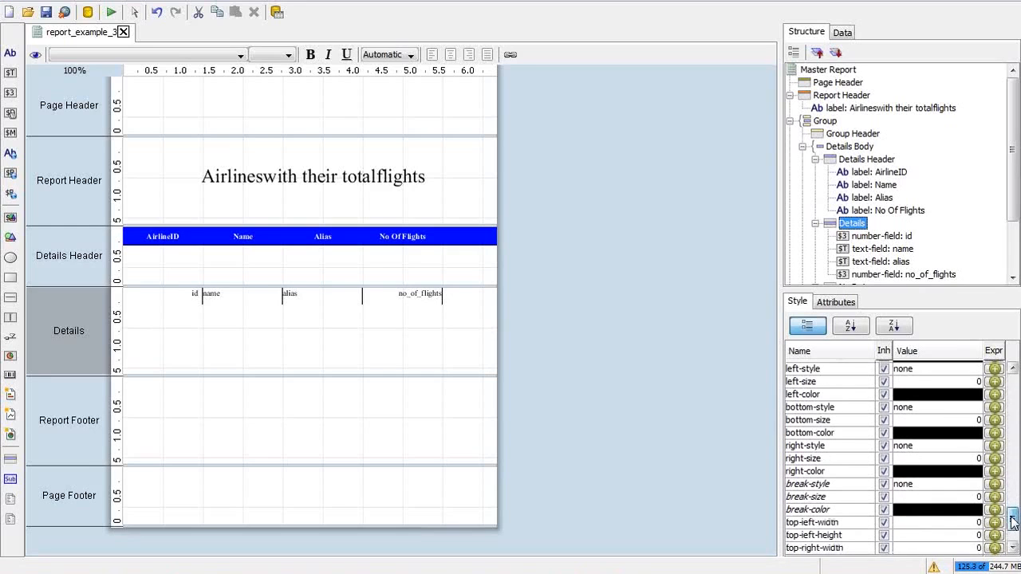
{"action": "left_click", "coordinate": [947, 409]}
{"action": "left_click", "coordinate": [944, 407]}
{"action": "left_click", "coordinate": [944, 407]}
{"action": "left_click", "coordinate": [925, 432]}
{"action": "left_click", "coordinate": [927, 411]}
{"action": "left_click", "coordinate": [926, 419]}
{"action": "left_click", "coordinate": [927, 420]}
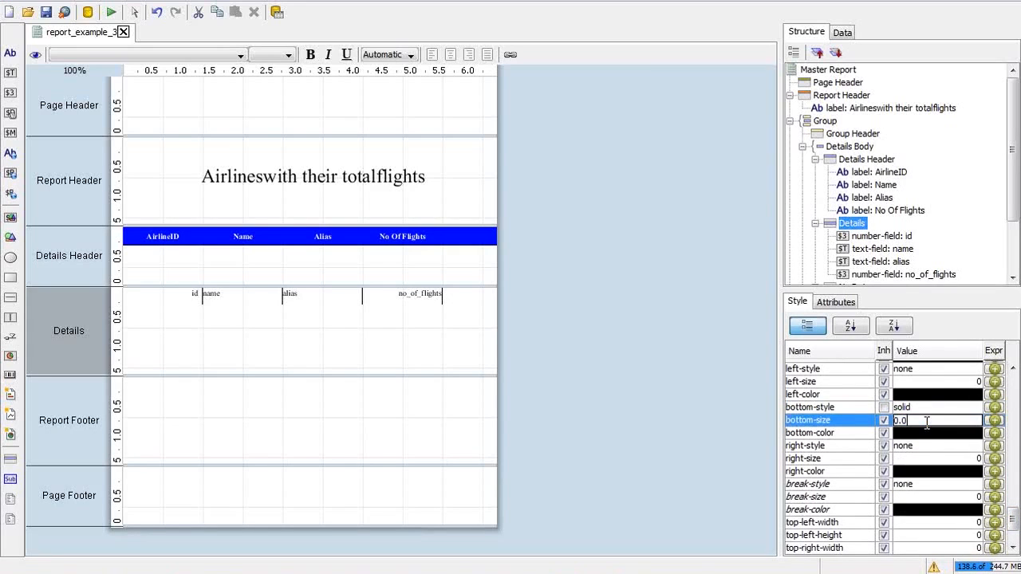
{"action": "type", "text": "1"}
{"action": "key", "text": "Return"}
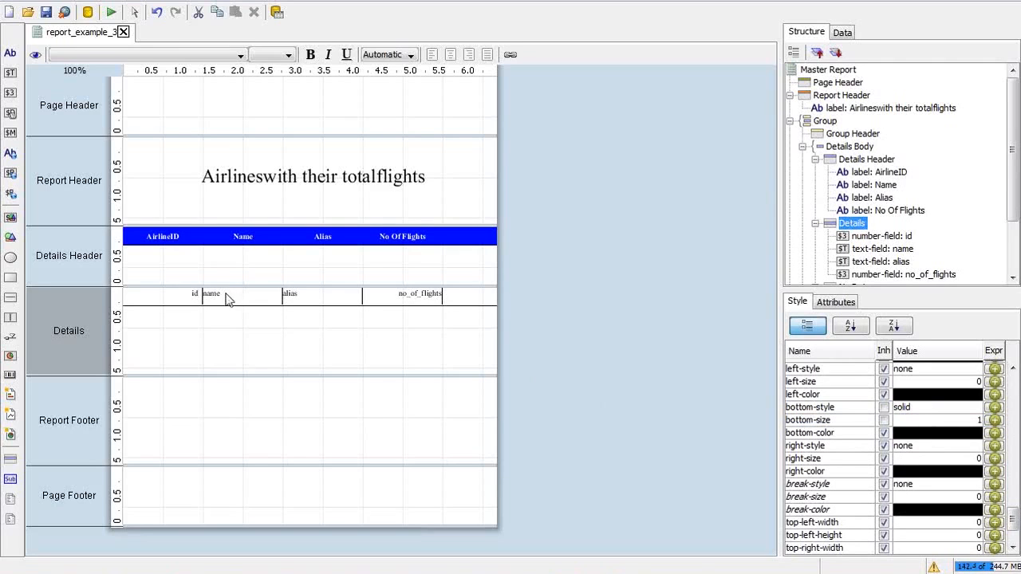
Step: Give the name and alias fields a left padding of 5, then run the report as PDF
{"action": "left_click", "coordinate": [298, 295]}
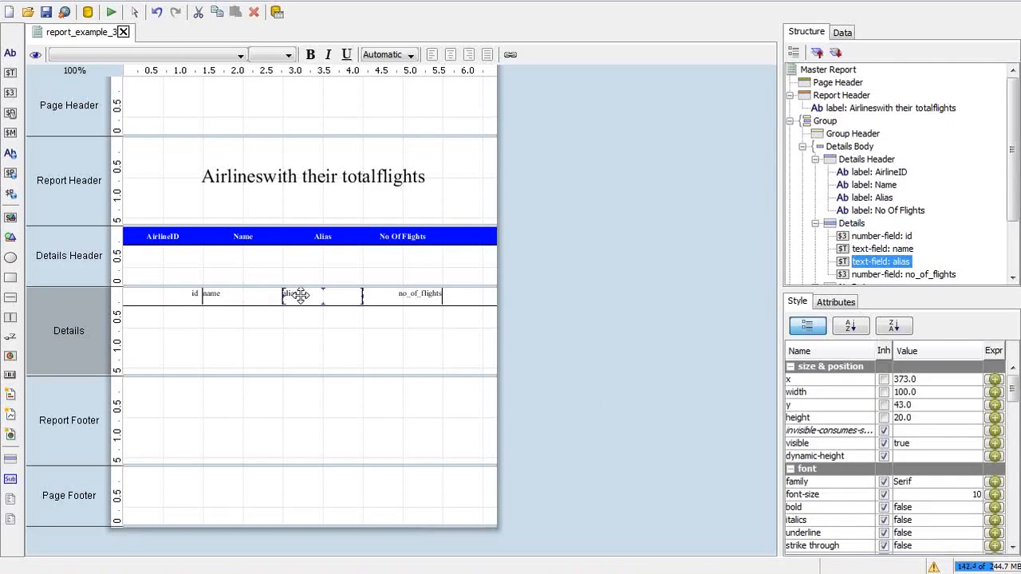
{"action": "left_click", "coordinate": [267, 296]}
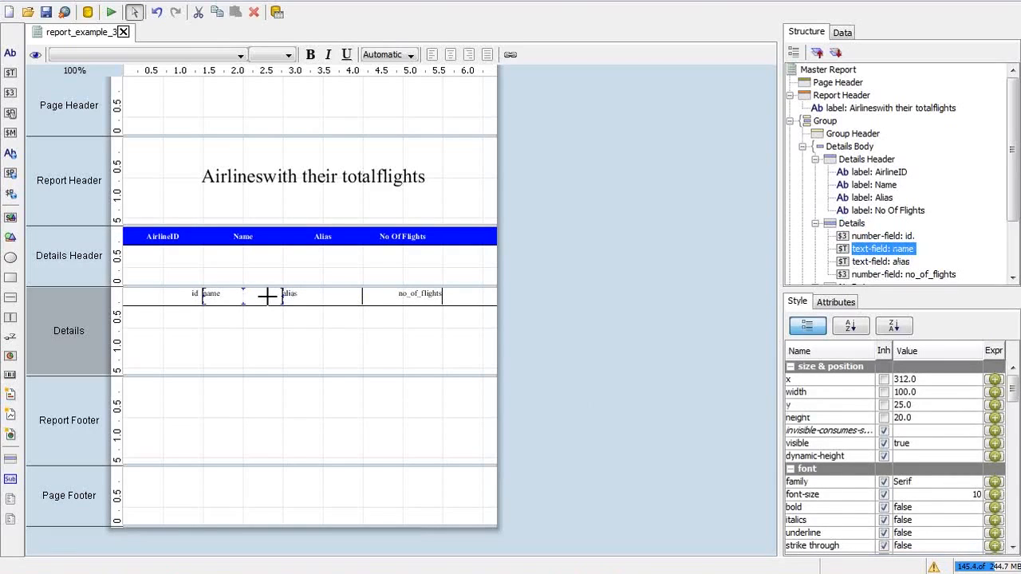
{"action": "left_click", "coordinate": [327, 297], "text": "shift"}
{"action": "scroll", "coordinate": [1017, 510], "scroll_direction": "down", "scroll_amount": 5}
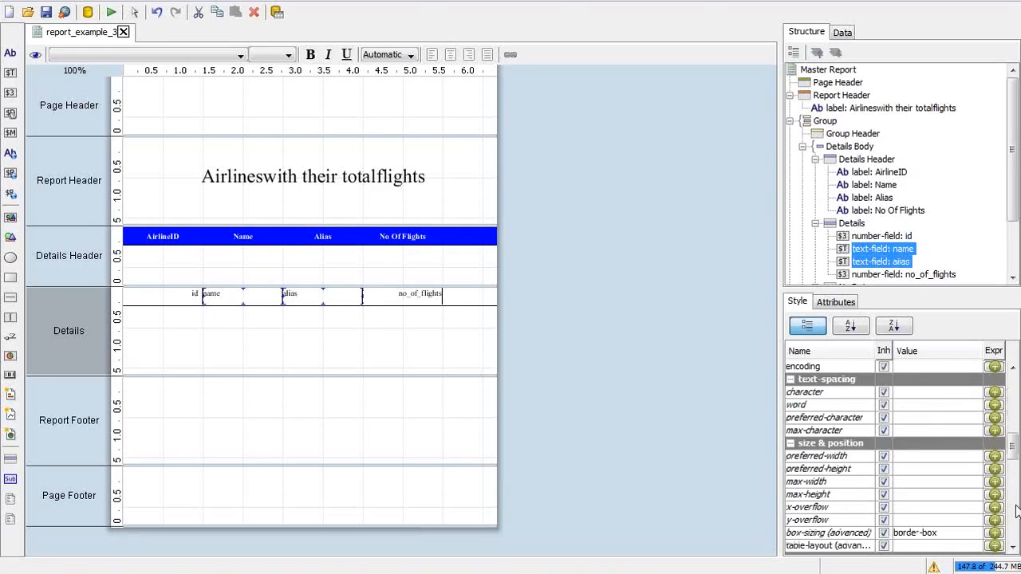
{"action": "scroll", "coordinate": [1017, 511], "scroll_direction": "down", "scroll_amount": 5}
{"action": "scroll", "coordinate": [1017, 511], "scroll_direction": "down", "scroll_amount": 5}
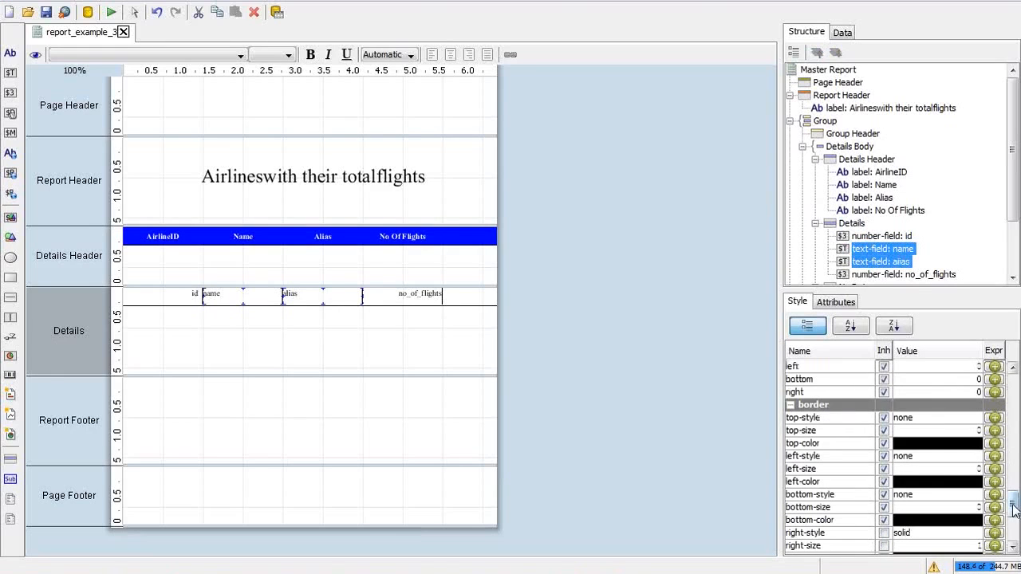
{"action": "left_click", "coordinate": [929, 367]}
{"action": "left_click", "coordinate": [929, 367]}
{"action": "key", "text": "Return"}
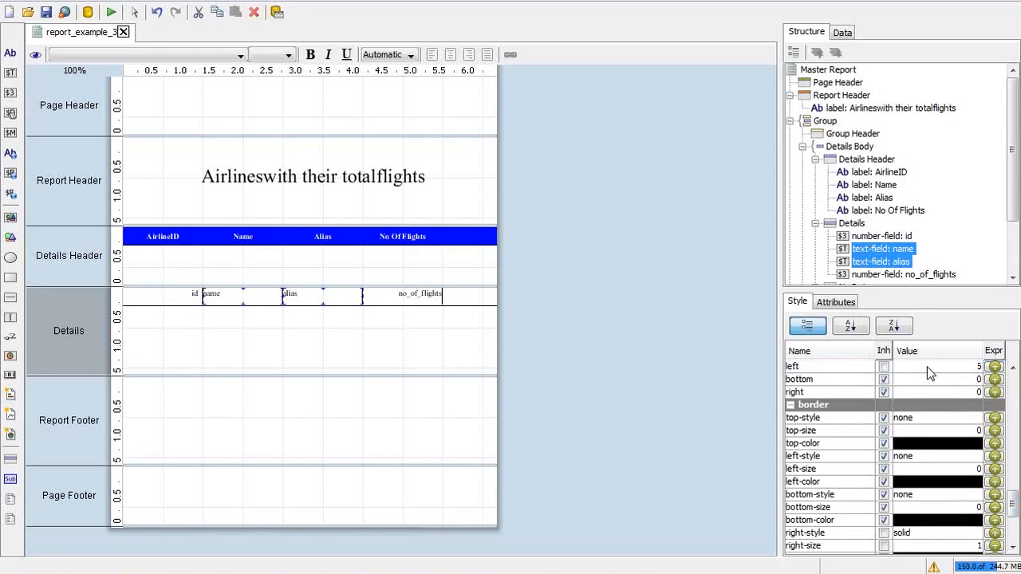
{"action": "left_click", "coordinate": [111, 12]}
{"action": "left_click", "coordinate": [137, 61]}
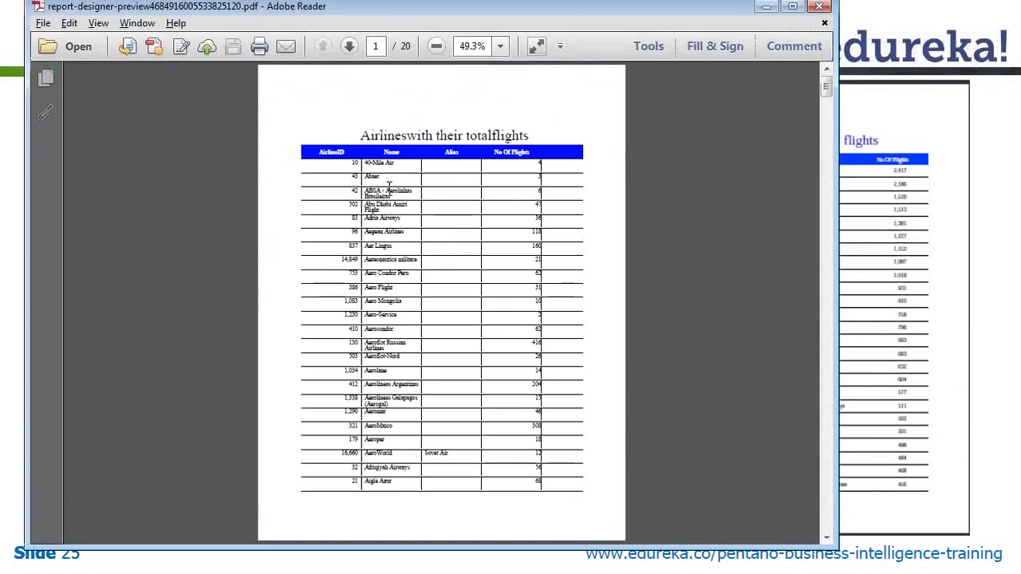
Step: Zoom the PDF to 100% and search for 'LUFTANSA', which finds no matches
{"action": "left_click", "coordinate": [494, 45]}
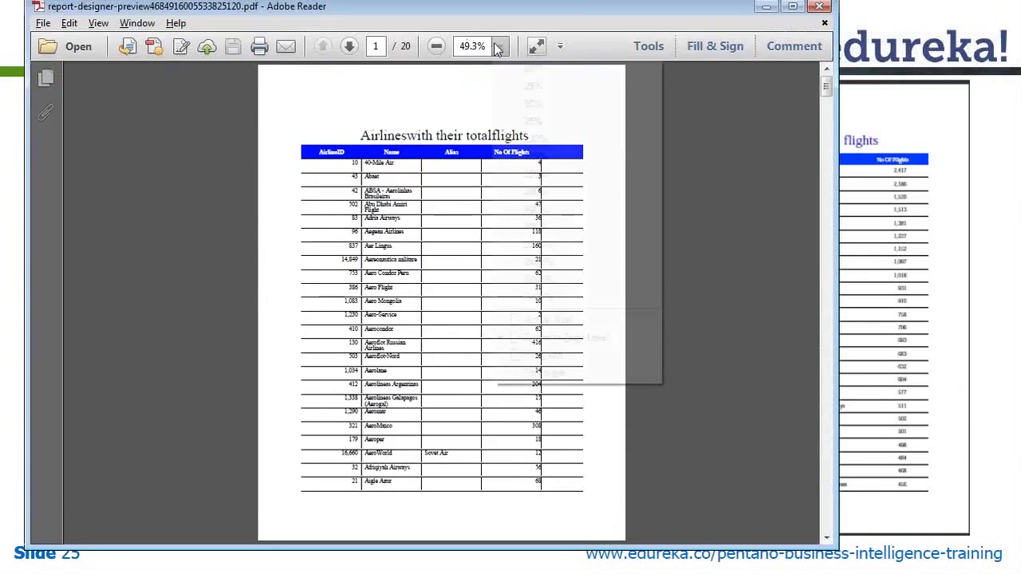
{"action": "left_click", "coordinate": [547, 155]}
{"action": "key", "text": "ctrl+f"}
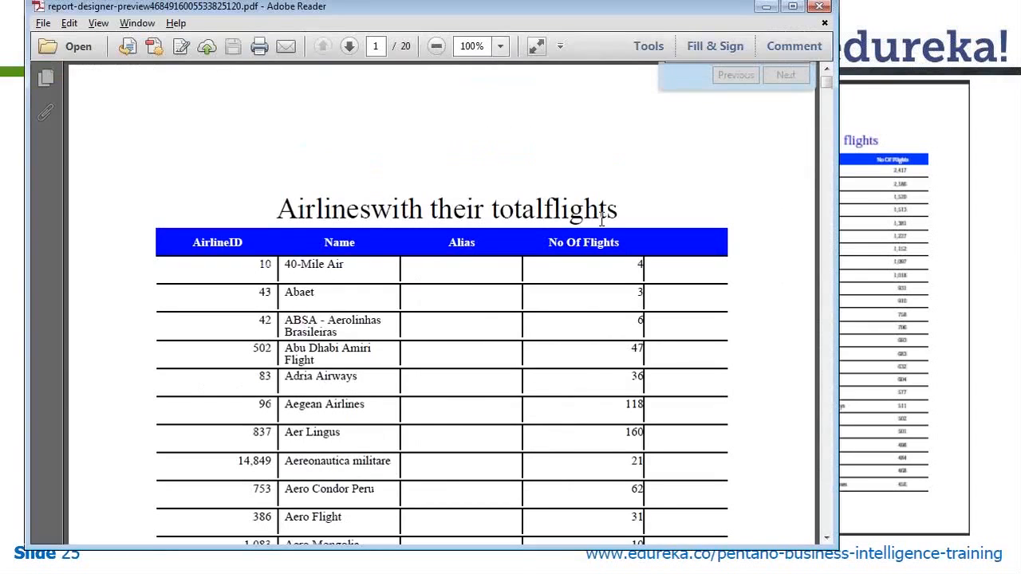
{"action": "type", "text": "LUF"}
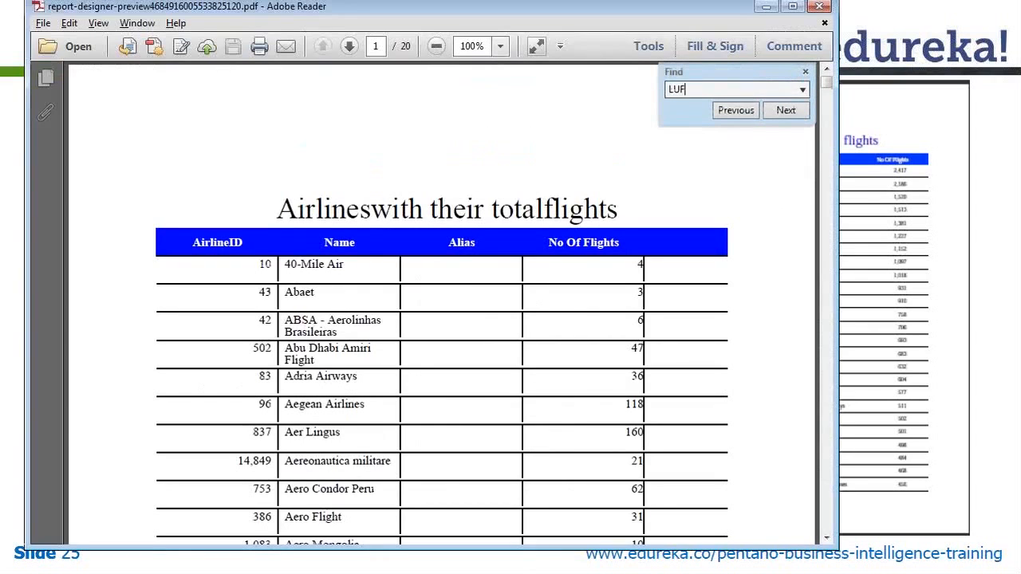
{"action": "type", "text": "TANSA"}
{"action": "key", "text": "Return"}
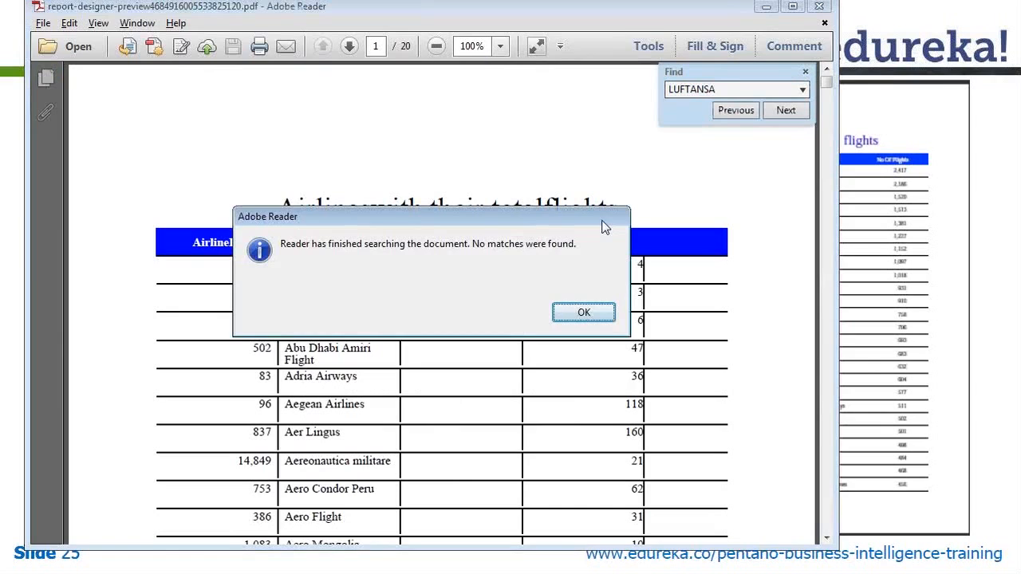
{"action": "key", "text": "Return"}
{"action": "key", "text": "Escape"}
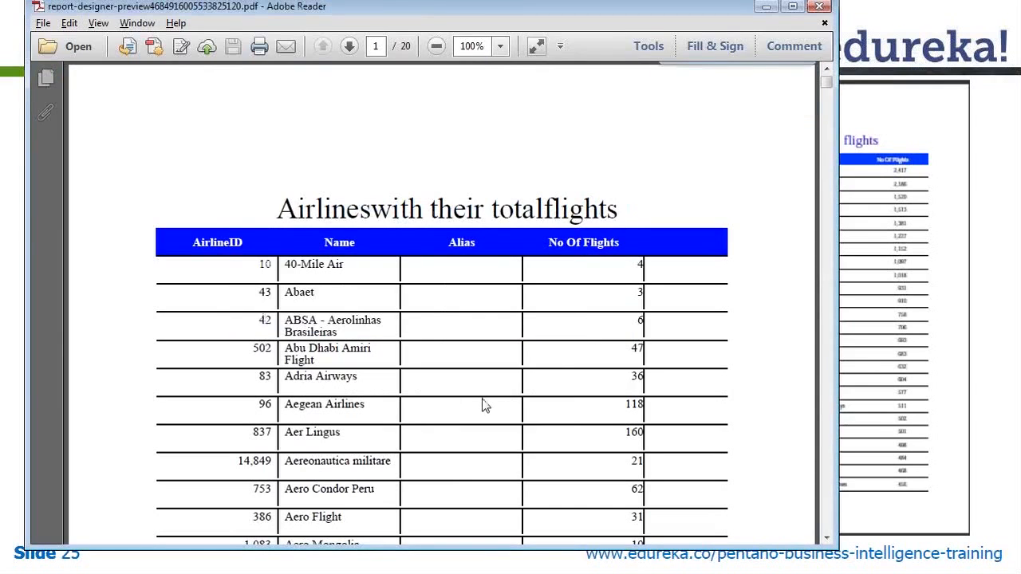
Step: Search for 'LUFT' instead, reaching Lufthansa on page 12 of 20
{"action": "key", "text": "ctrl+f"}
{"action": "key", "text": "End"}
{"action": "key", "text": "BackSpace"}
{"action": "key", "text": "BackSpace"}
{"action": "key", "text": "BackSpace"}
{"action": "key", "text": "BackSpace"}
{"action": "key", "text": "Home"}
{"action": "key", "text": "Return"}
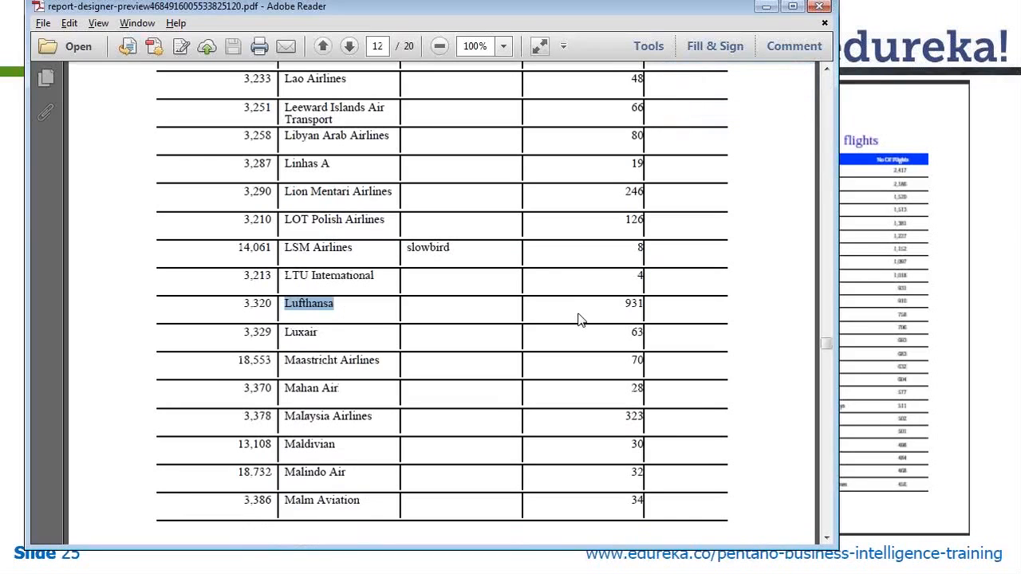
Step: Search the PDF for 'ETI' and select Etihad Airways' flight count of 193
{"action": "left_click", "coordinate": [616, 310]}
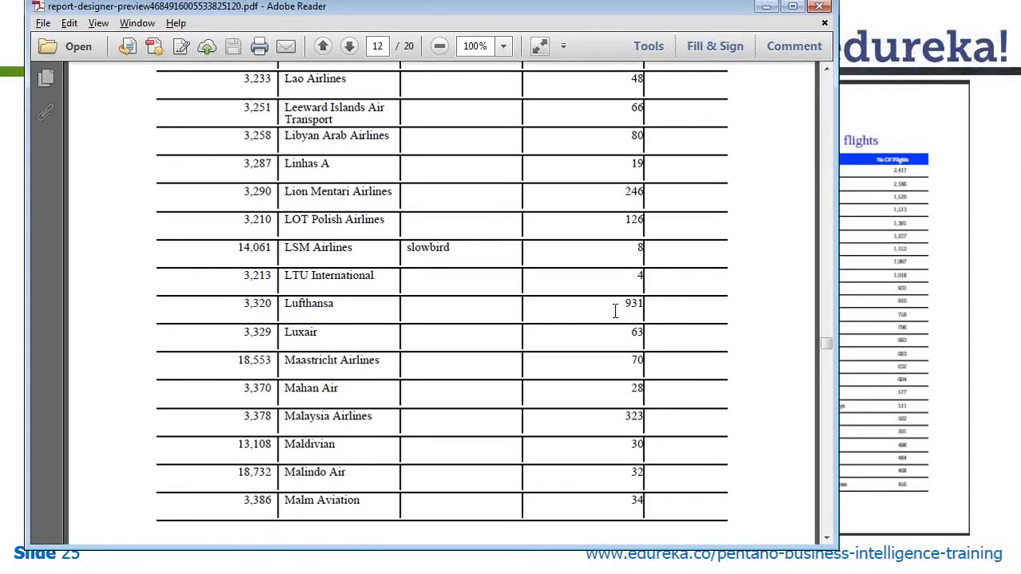
{"action": "left_click_drag", "start_coordinate": [829, 342], "coordinate": [827, 410]}
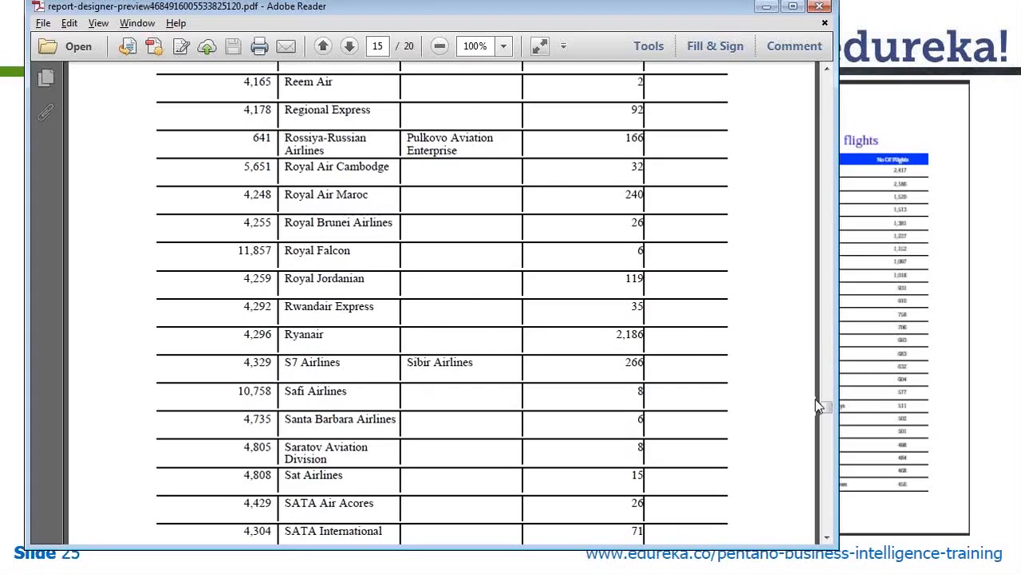
{"action": "mouse_move", "coordinate": [826, 404]}
{"action": "left_mouse_down"}
{"action": "mouse_move", "coordinate": [810, 92]}
{"action": "mouse_move", "coordinate": [814, 213]}
{"action": "left_mouse_up"}
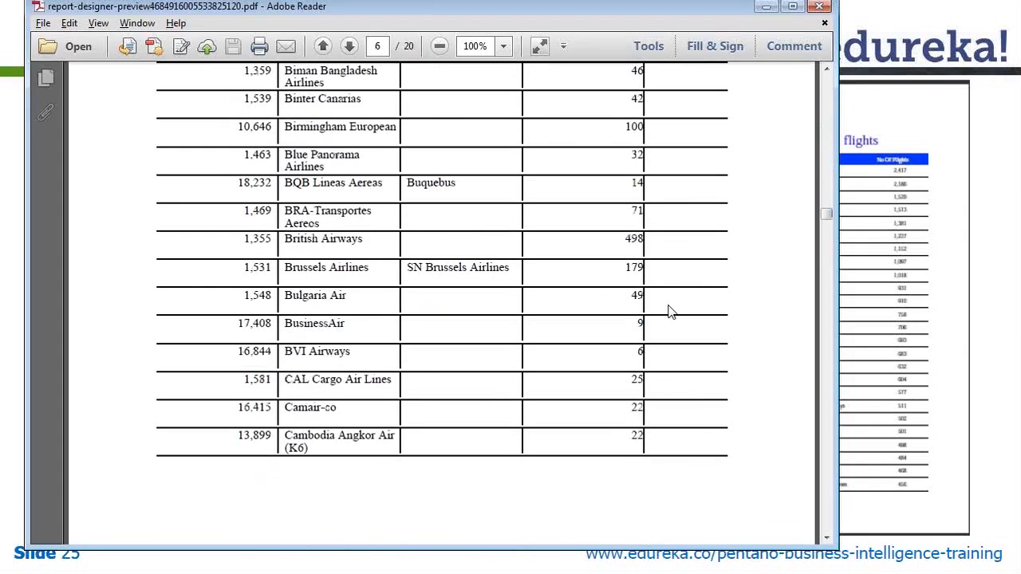
{"action": "key", "text": "ctrl+f"}
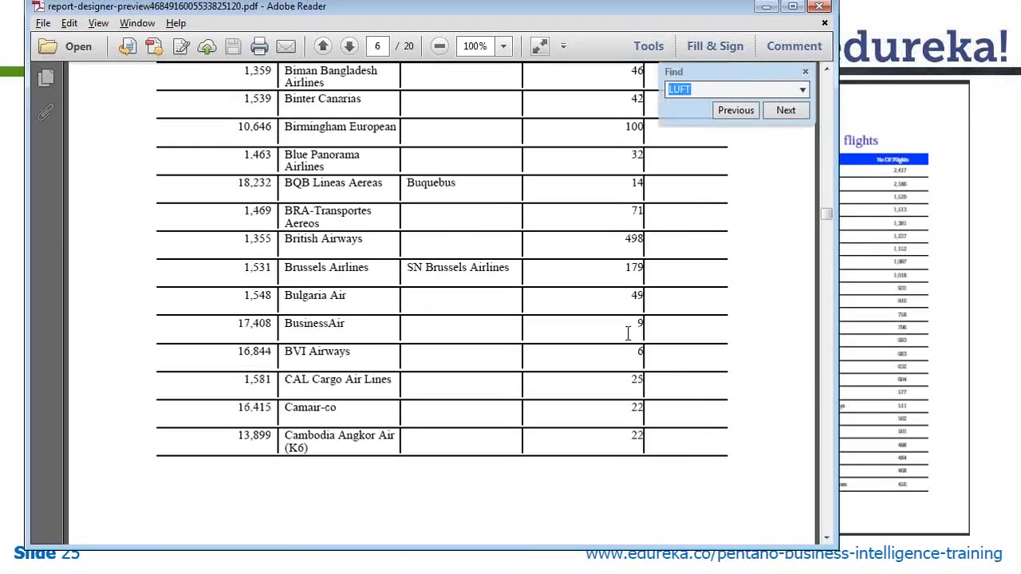
{"action": "type", "text": "ETI"}
{"action": "key", "text": "Return"}
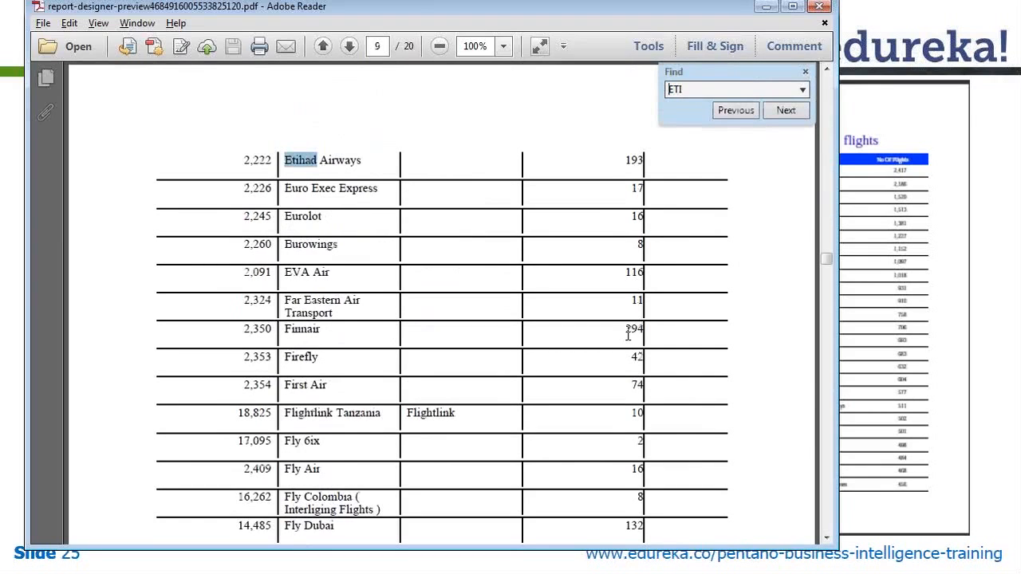
{"action": "key", "text": "Escape"}
{"action": "double_click", "coordinate": [638, 162]}
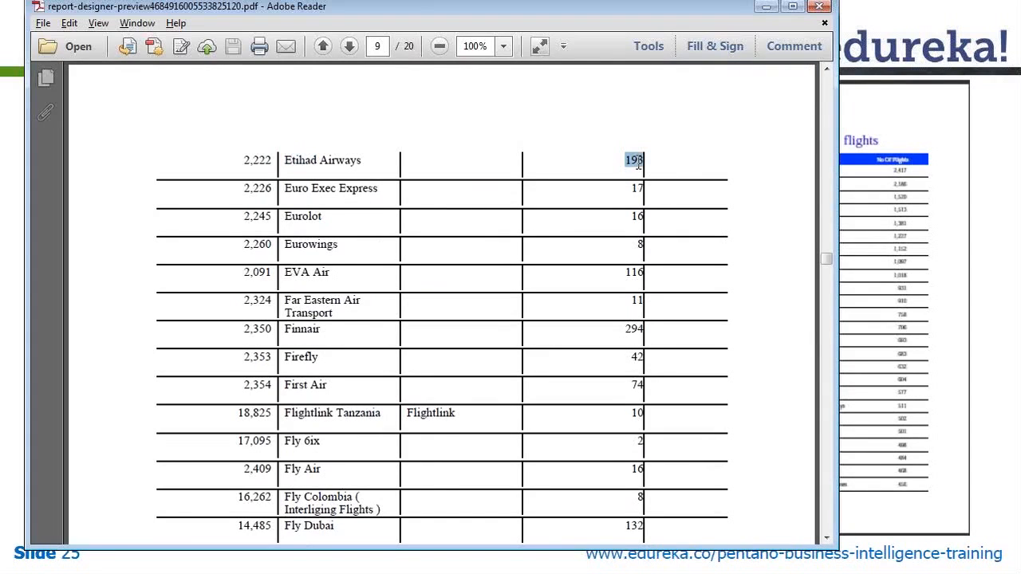
Step: Scroll back up to the report title and close the PDF window
{"action": "key", "text": "alt+Tab"}
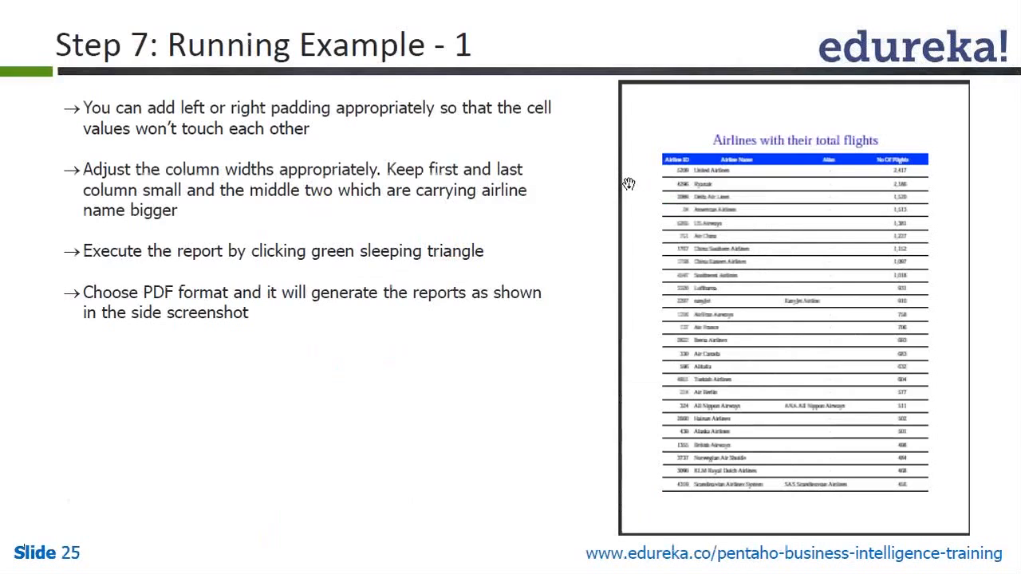
{"action": "key", "text": "alt+Tab"}
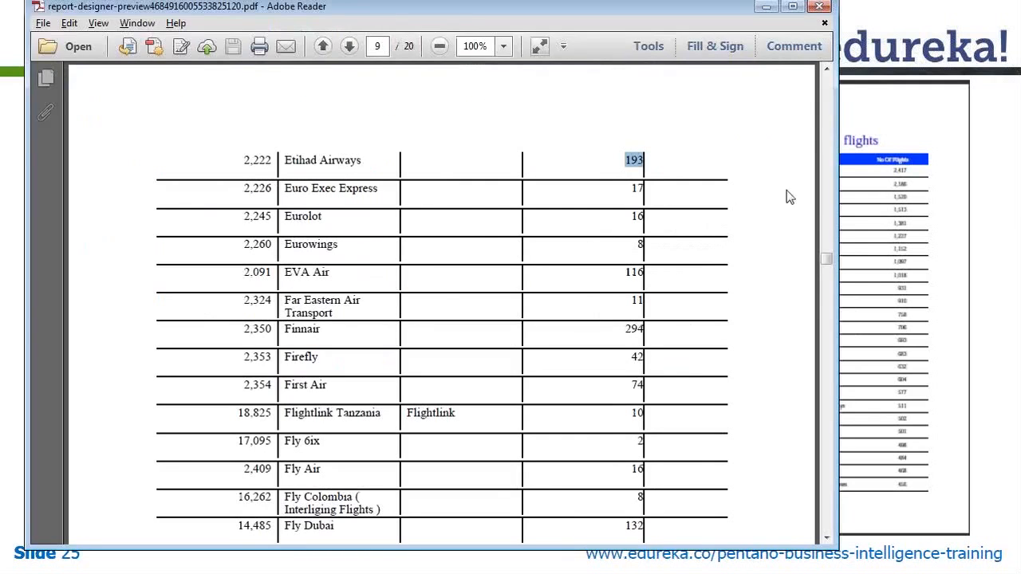
{"action": "left_click_drag", "start_coordinate": [826, 261], "coordinate": [824, 85]}
{"action": "double_click", "coordinate": [340, 101]}
{"action": "left_click", "coordinate": [341, 101]}
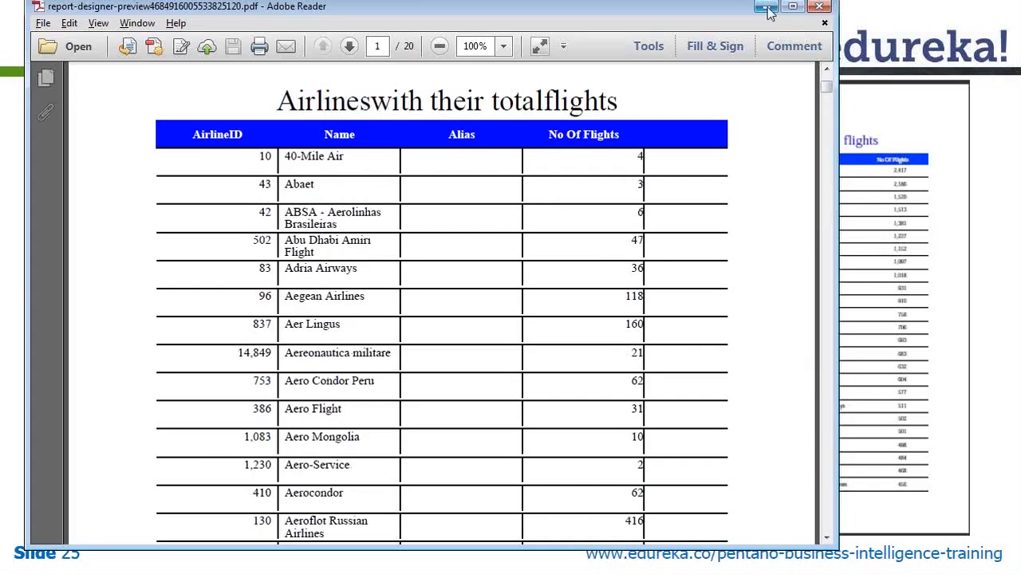
{"action": "left_click", "coordinate": [819, 6]}
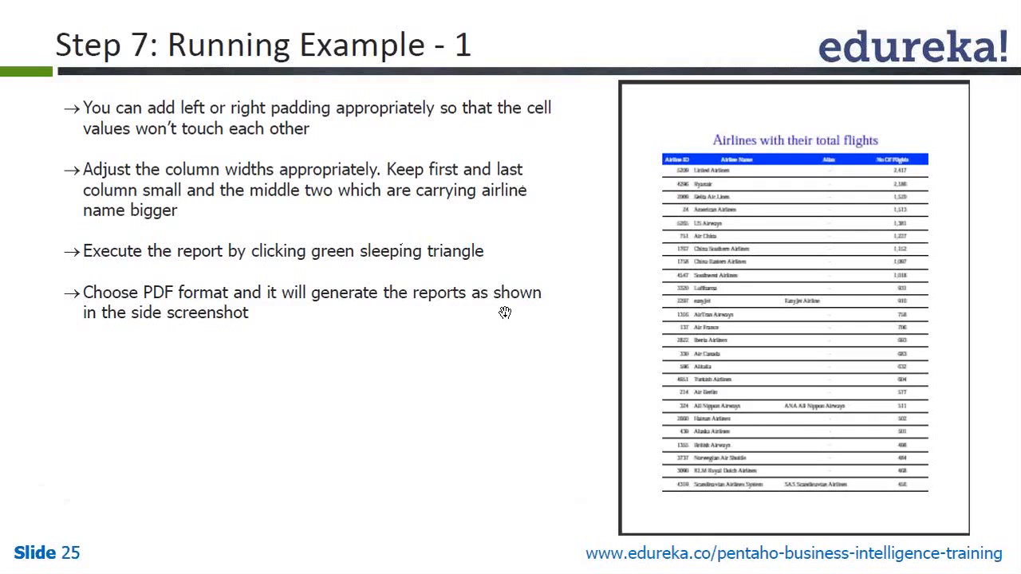
Step: Switch back to Pentaho Report Designer's report_example_3 layout
{"action": "key", "text": "alt+Tab"}
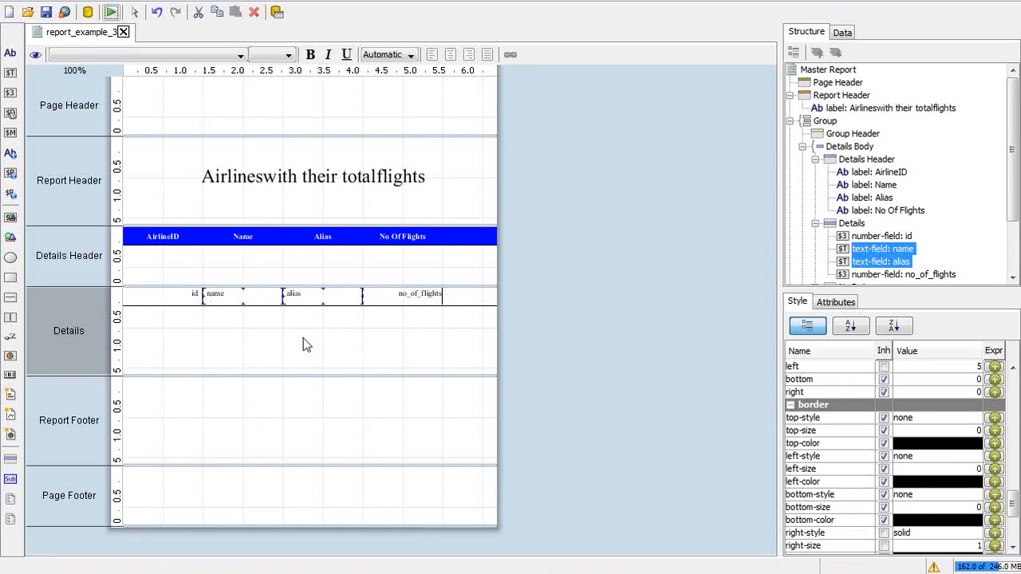
{"action": "left_click", "coordinate": [176, 296]}
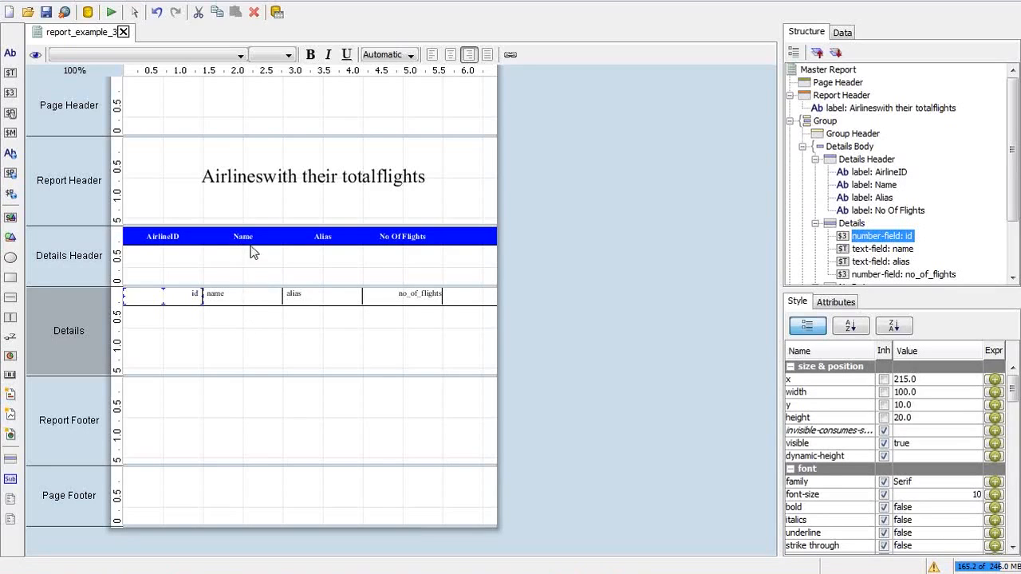
{"action": "left_click", "coordinate": [246, 294]}
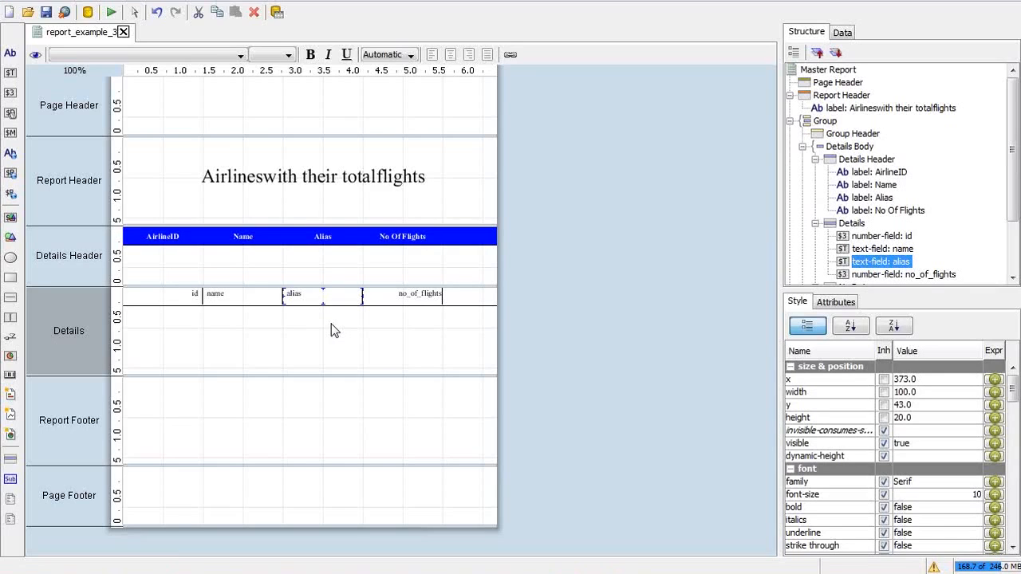
{"action": "left_click", "coordinate": [469, 295]}
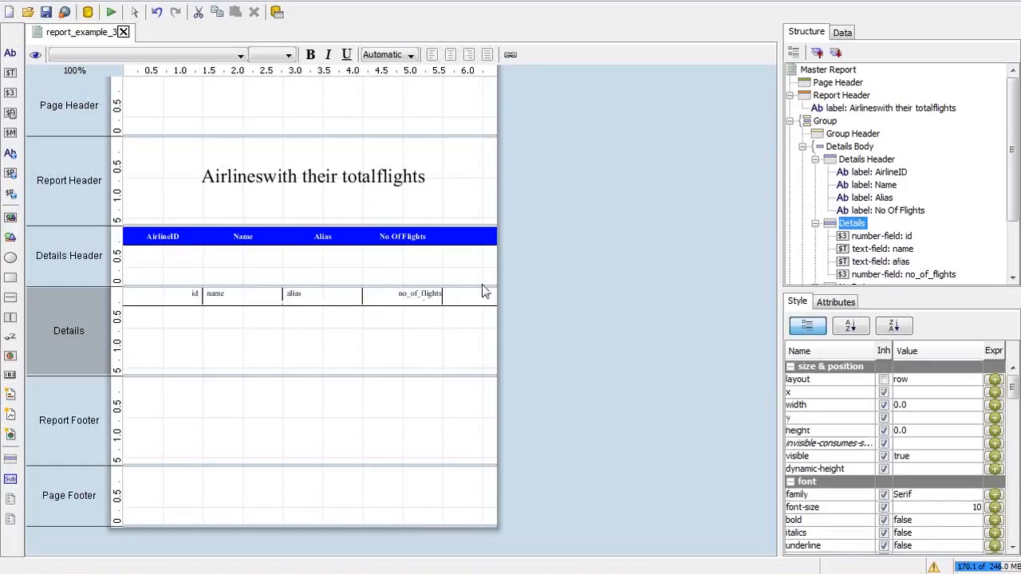
{"action": "key", "text": "alt+Tab"}
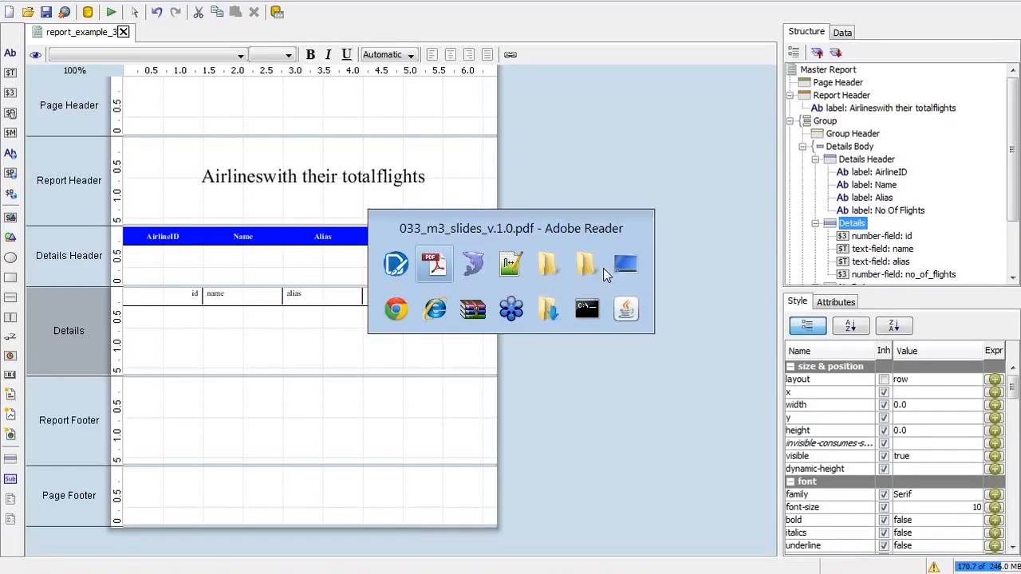
Step: Move past the Example 1 - Lab slide to slide 27, 'Example Problem - 2'
{"action": "key", "text": "Right"}
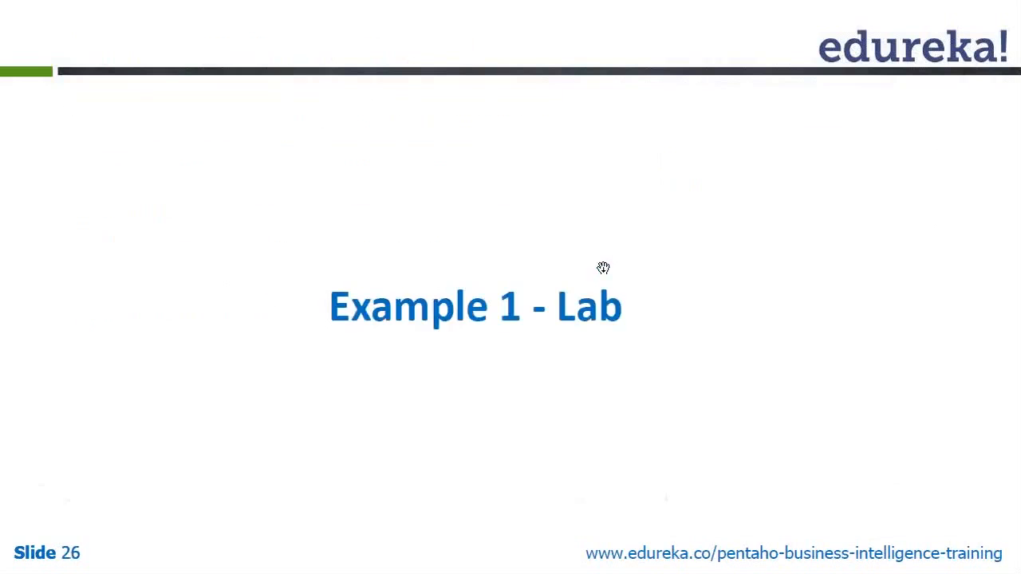
{"action": "key", "text": "Right"}
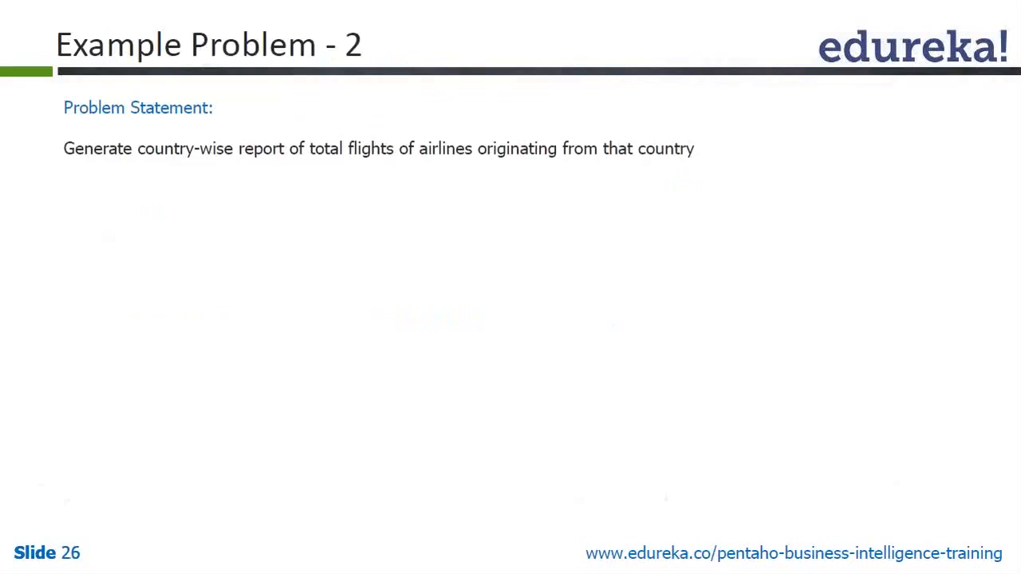
{"action": "key", "text": "Left"}
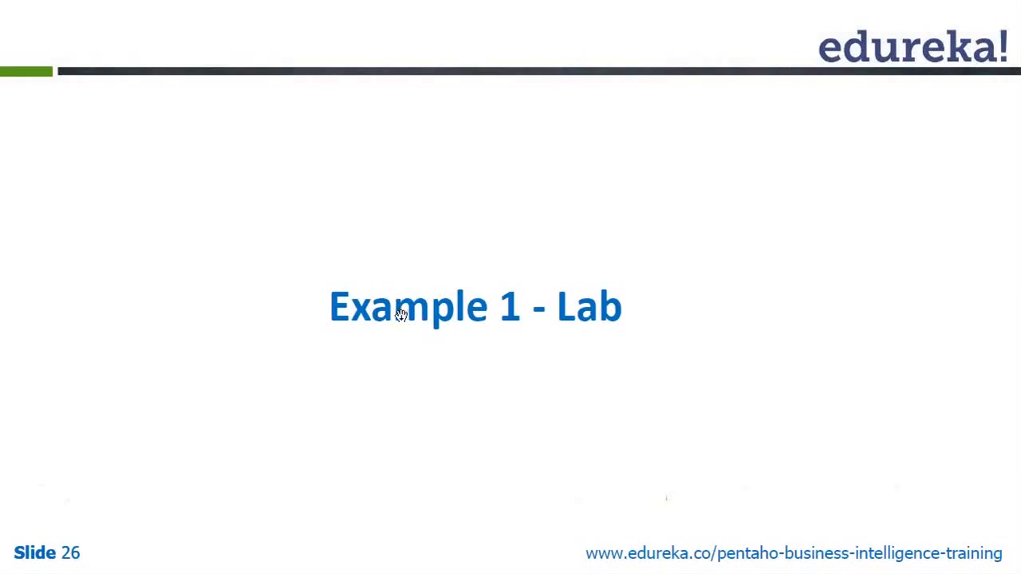
{"action": "left_click", "coordinate": [356, 240]}
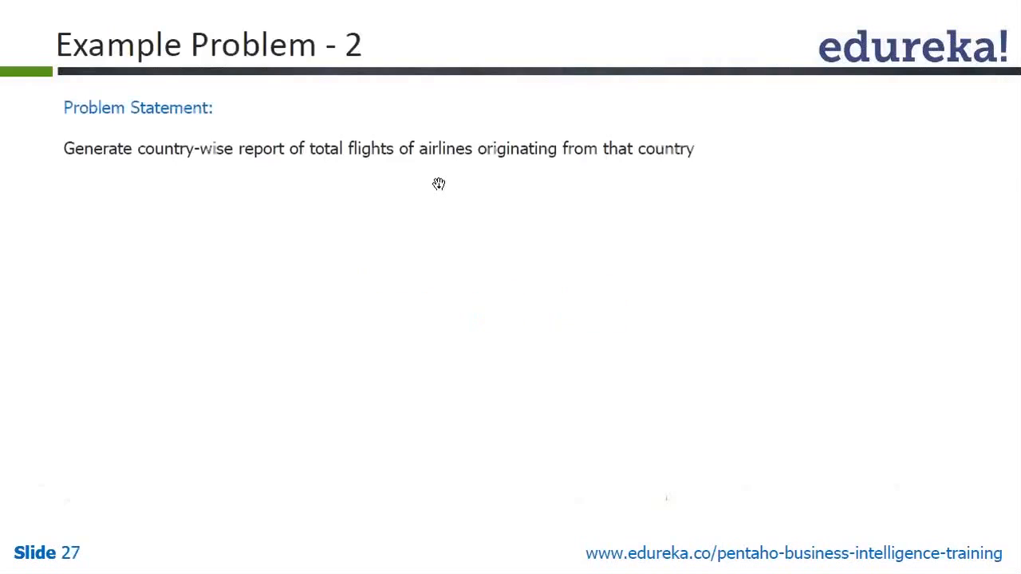
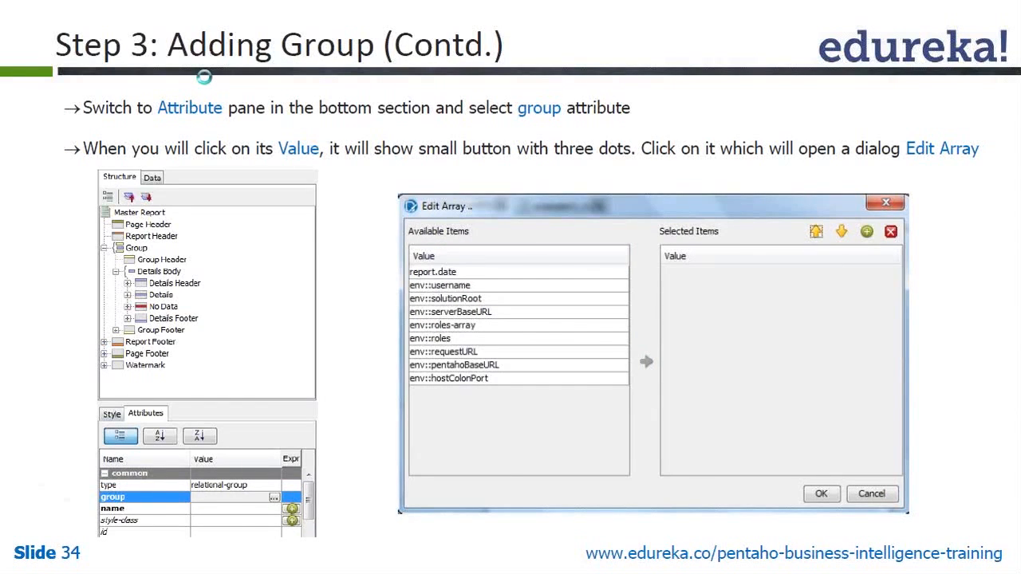
Step: Flip forward and back through the tutorial slides, then return to the report_example_4 layout
{"action": "key", "text": "Right"}
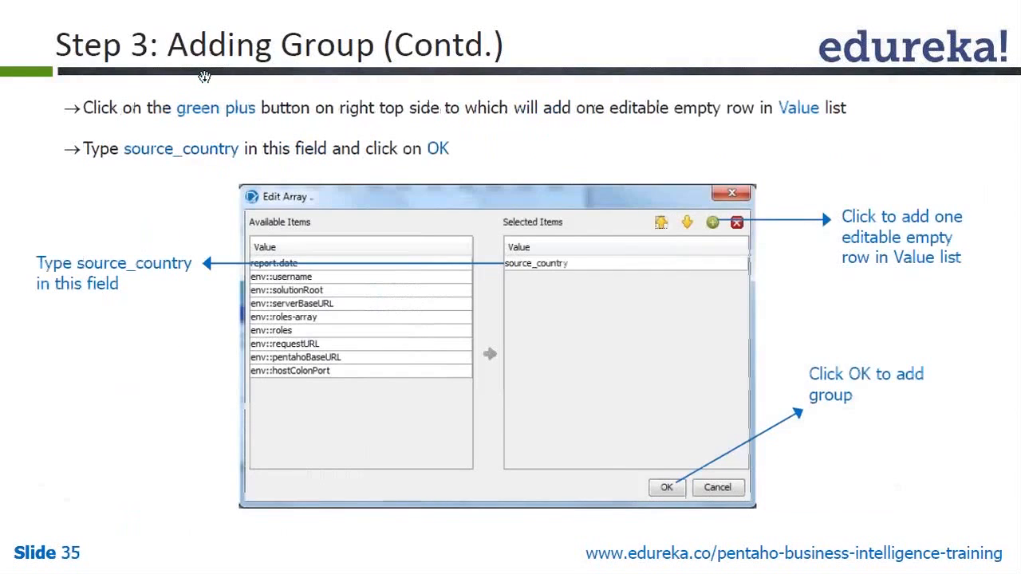
{"action": "key", "text": "Left"}
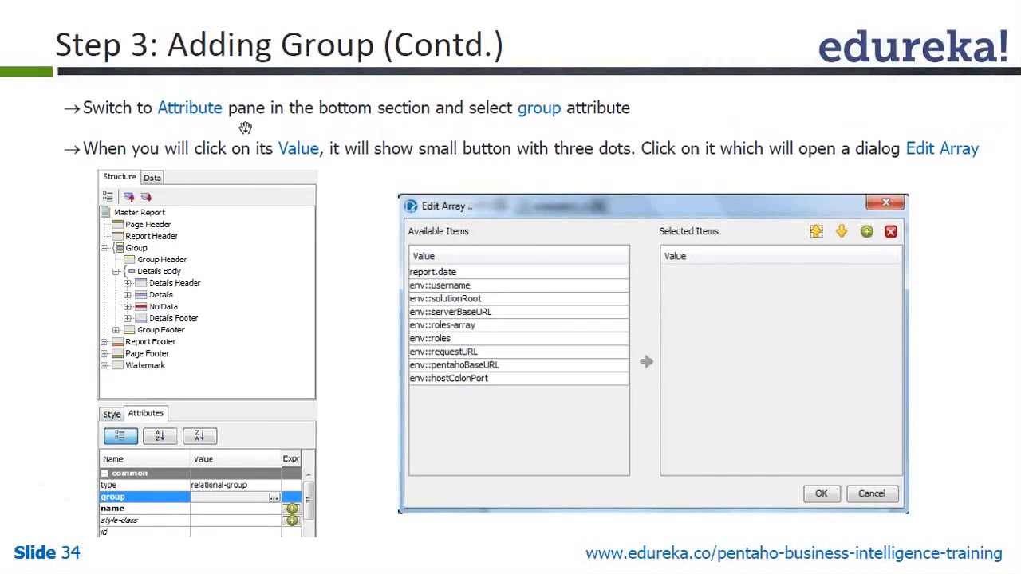
{"action": "key", "text": "alt+Tab"}
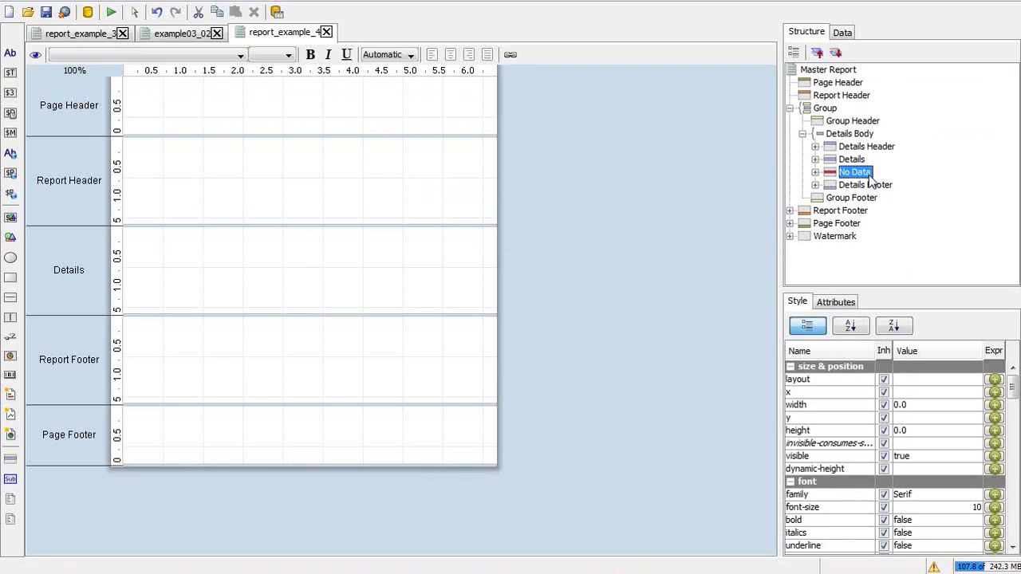
Step: Open the Add Group dialog from the Group node's context menu in the structure tree
{"action": "left_click", "coordinate": [827, 109]}
{"action": "right_click", "coordinate": [831, 110]}
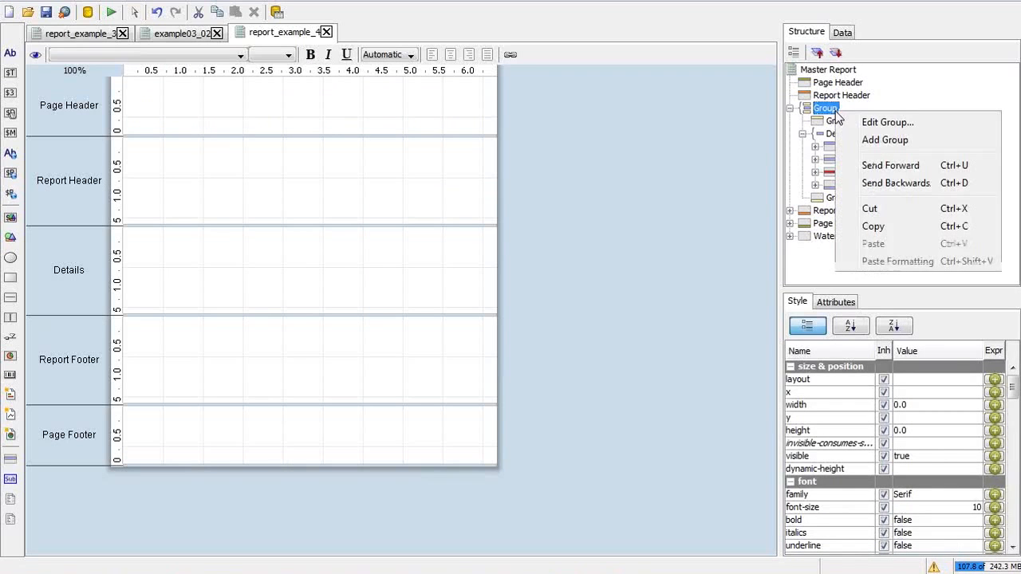
{"action": "left_click", "coordinate": [881, 140]}
{"action": "key", "text": "alt+Tab"}
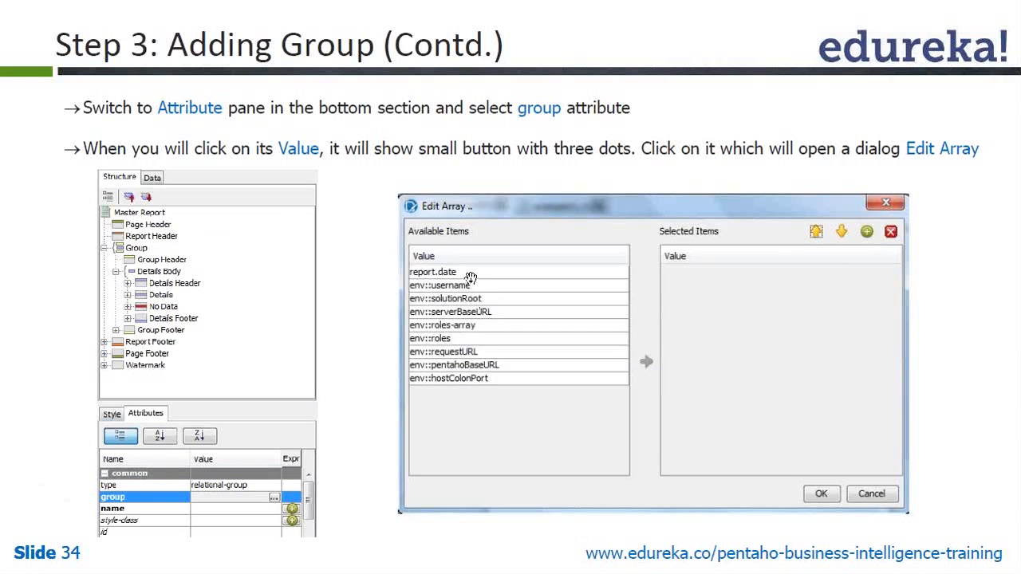
Step: Enlarge and reposition the Add Group dialog, checking it against the tutorial slide
{"action": "key", "text": "alt+Tab"}
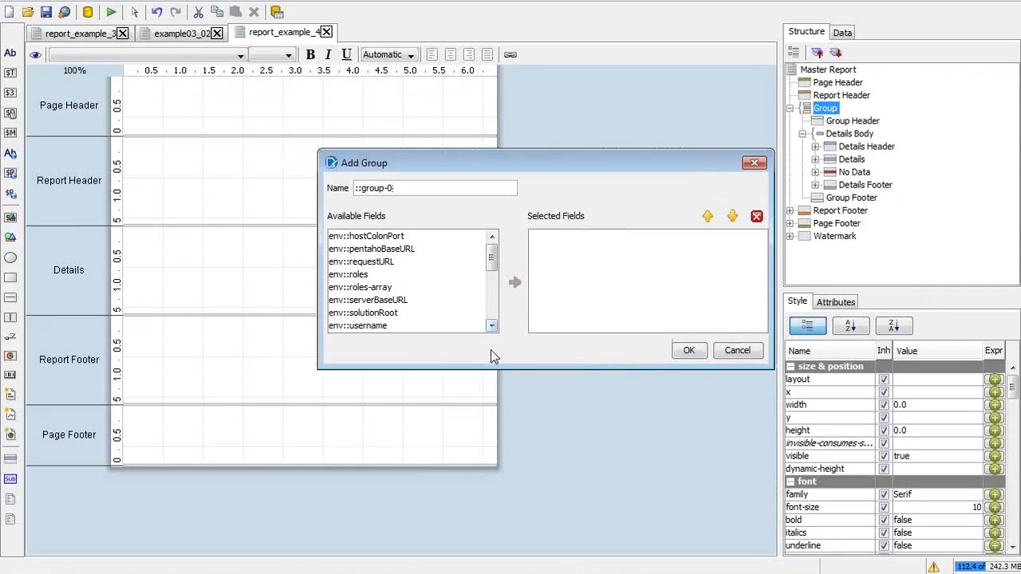
{"action": "left_click_drag", "start_coordinate": [512, 369], "coordinate": [513, 532]}
{"action": "left_click_drag", "start_coordinate": [591, 157], "coordinate": [535, 58]}
{"action": "key", "text": "alt+Tab"}
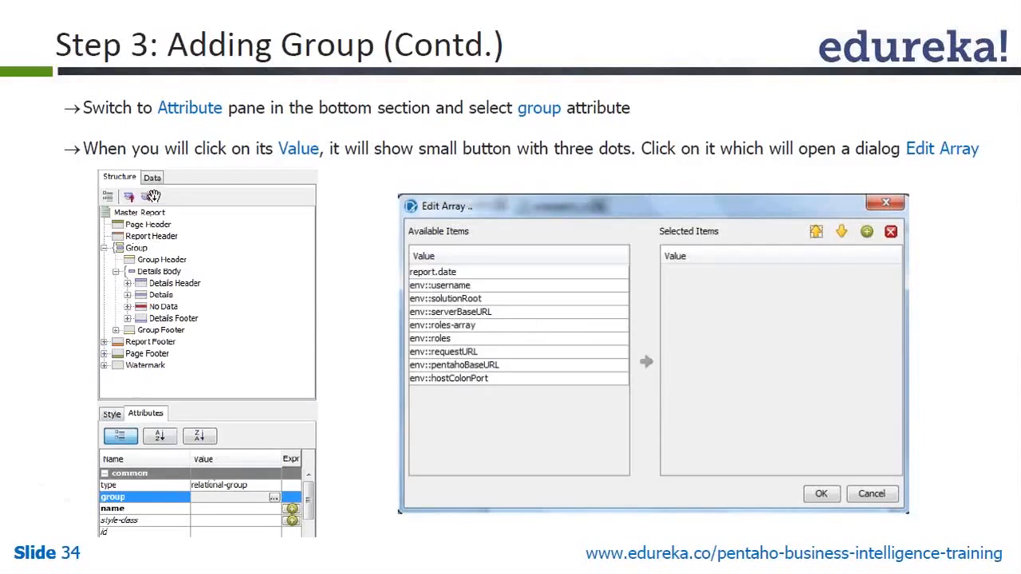
{"action": "key", "text": "alt+Tab"}
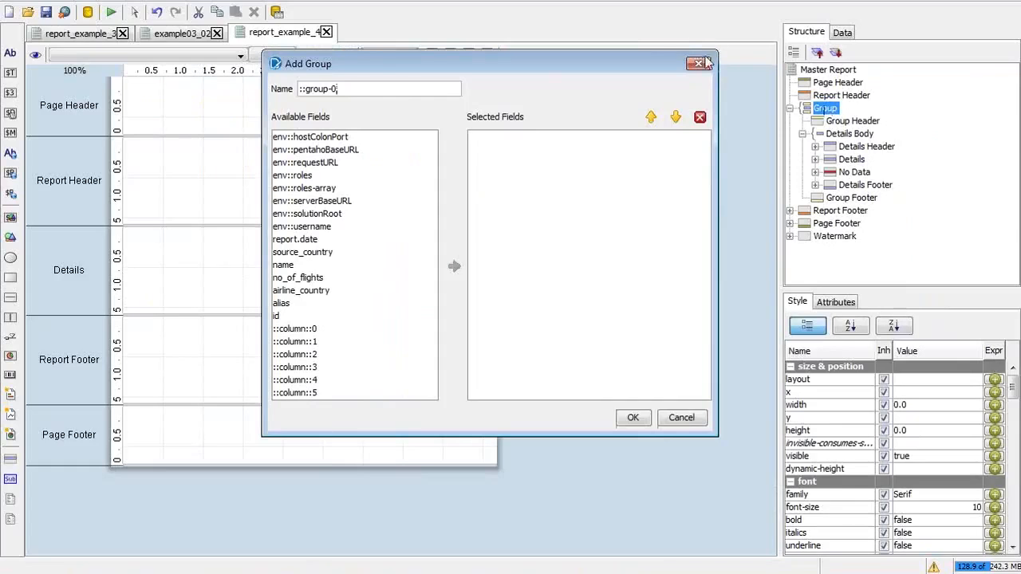
Step: Cancel Add Group and open the Edit Array editor for the existing group's fields attribute
{"action": "left_click", "coordinate": [703, 65]}
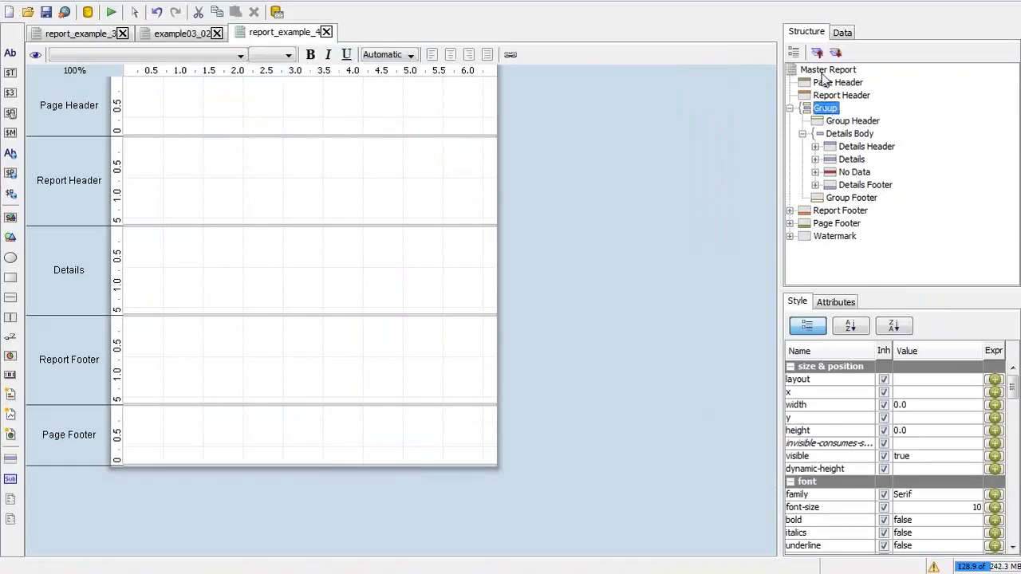
{"action": "left_click", "coordinate": [843, 304]}
{"action": "left_click", "coordinate": [935, 393]}
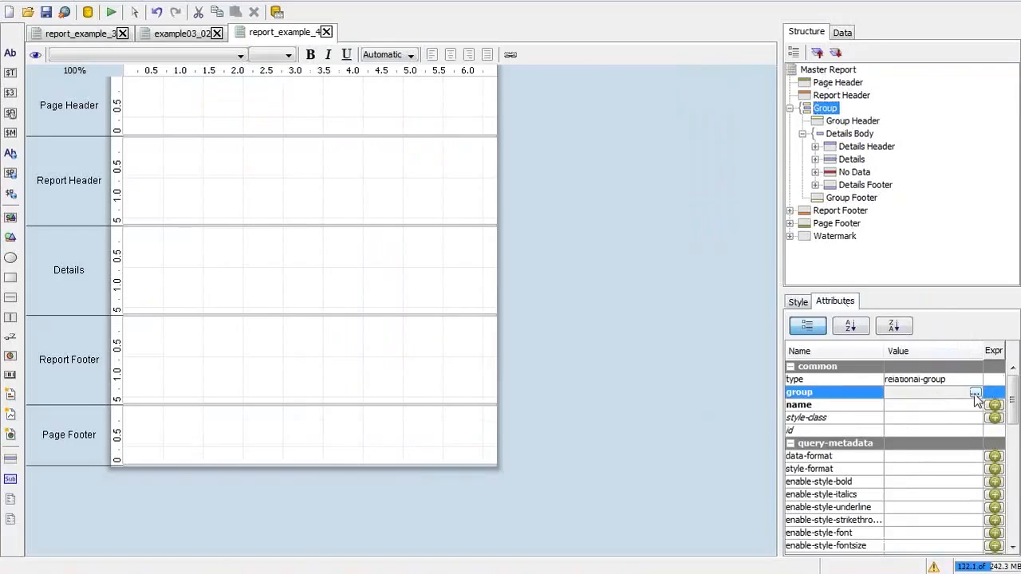
{"action": "left_click", "coordinate": [975, 393]}
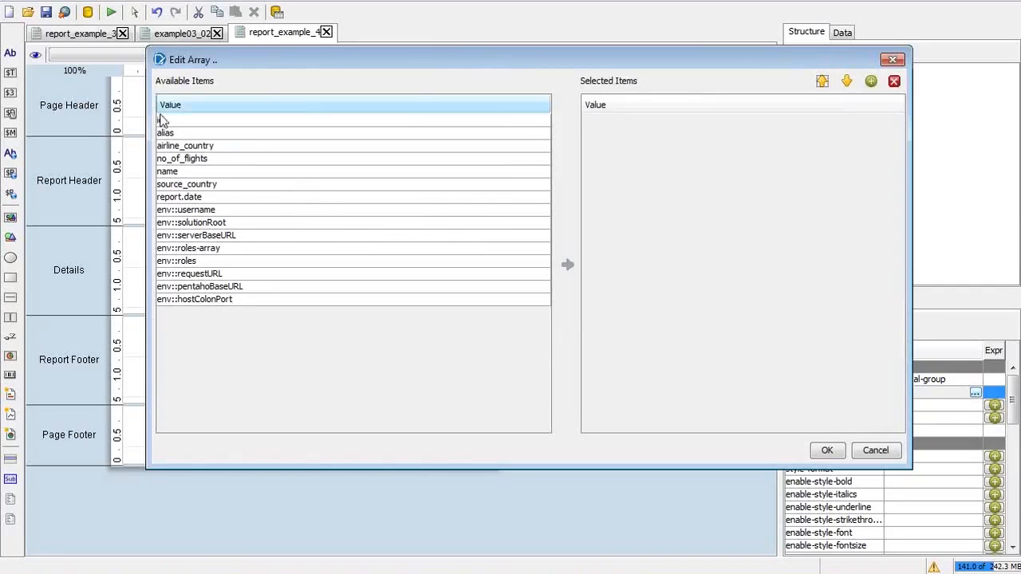
Step: Move source_country to Selected Items and confirm it as the grouping field
{"action": "left_click", "coordinate": [215, 162]}
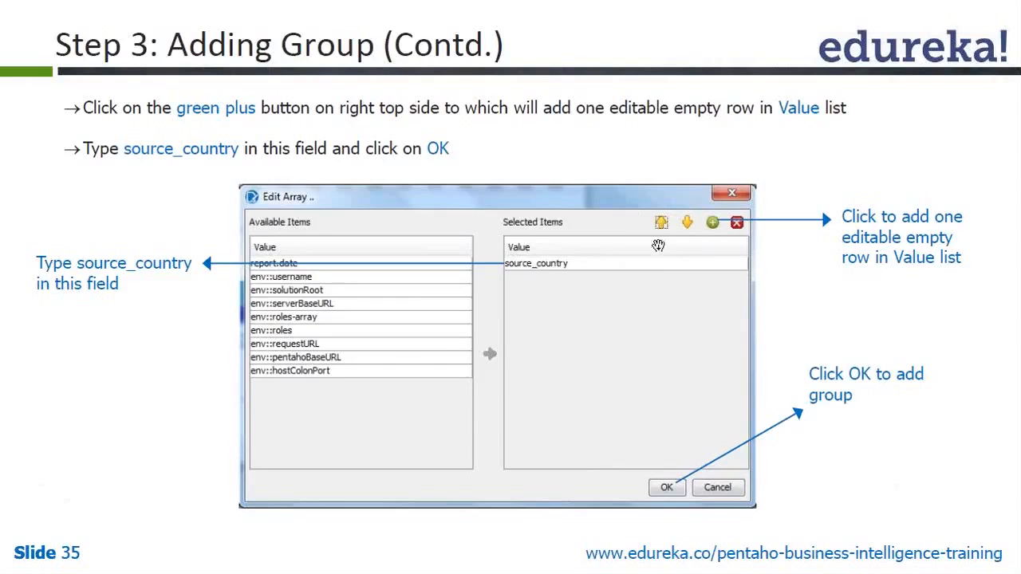
{"action": "key", "text": "alt+Tab"}
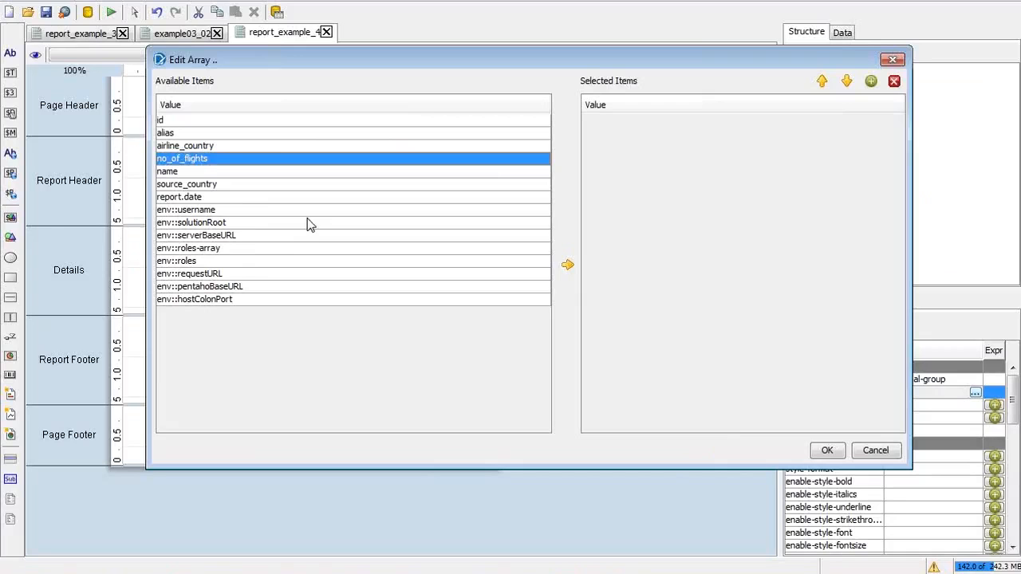
{"action": "left_click", "coordinate": [238, 186]}
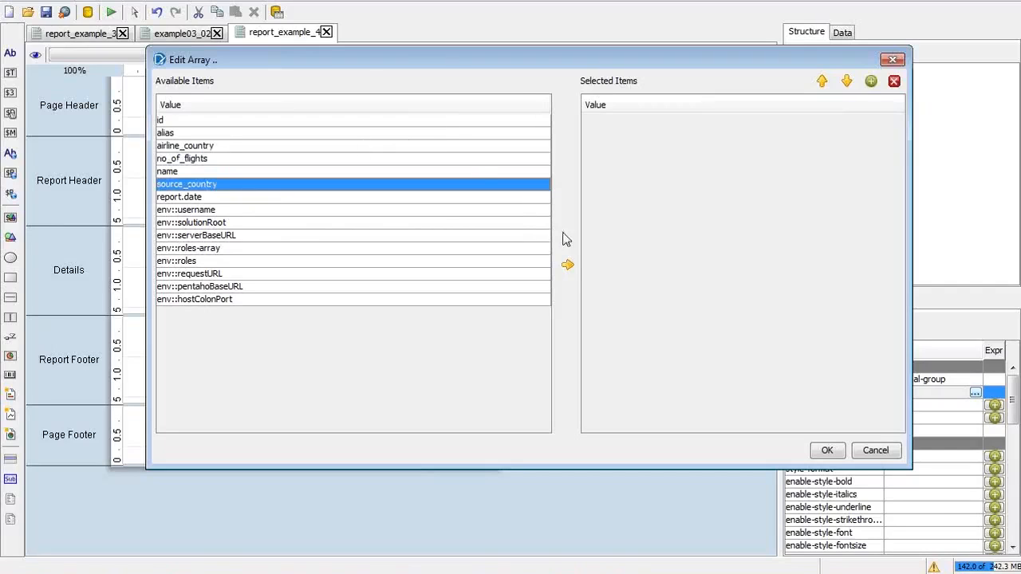
{"action": "left_click", "coordinate": [567, 265]}
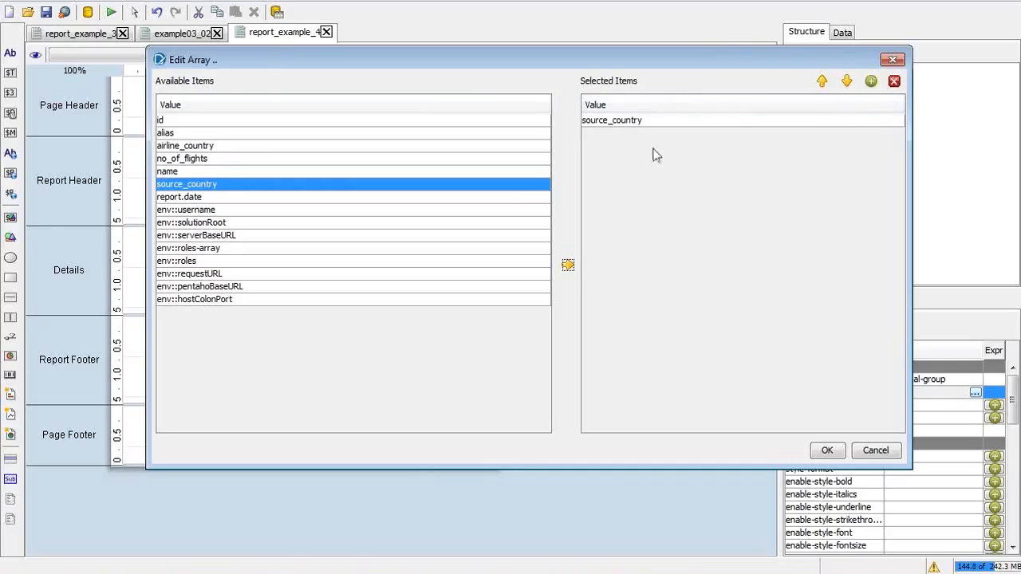
{"action": "left_click", "coordinate": [821, 83]}
{"action": "left_click", "coordinate": [847, 81]}
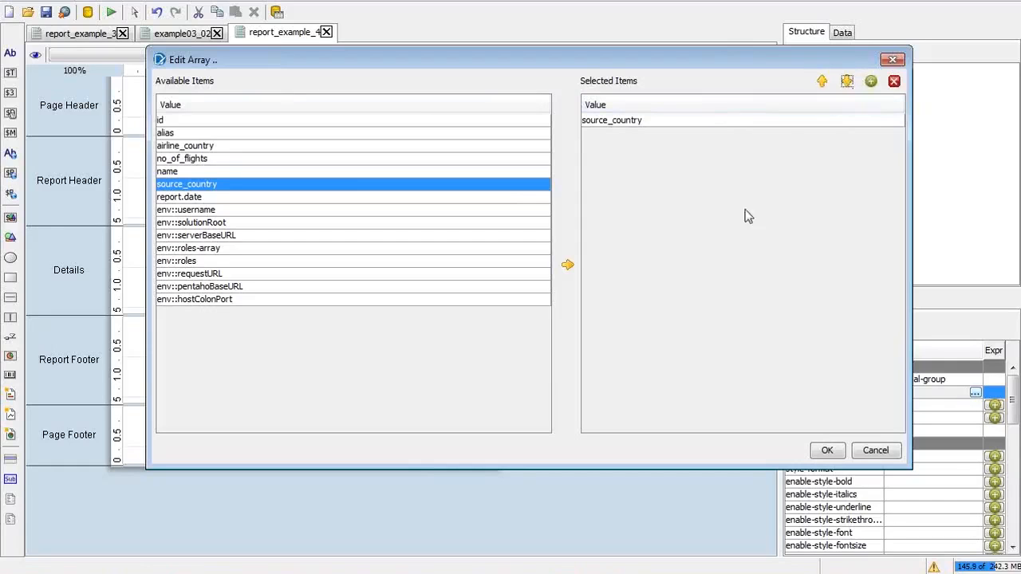
{"action": "left_click", "coordinate": [830, 450]}
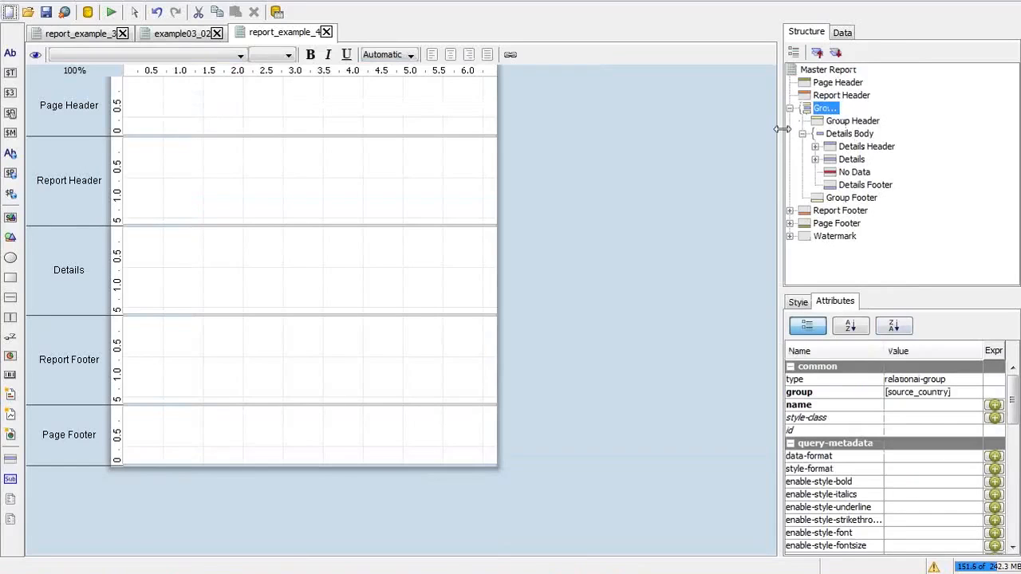
Step: Widen the structure panel and expand the source_country group to show its bands
{"action": "left_click_drag", "start_coordinate": [782, 136], "coordinate": [671, 134]}
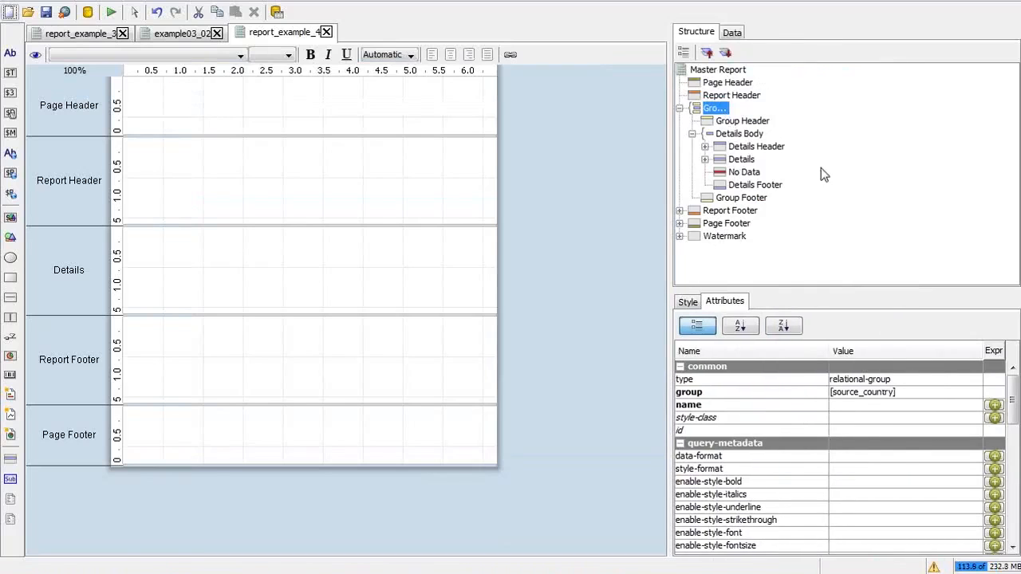
{"action": "double_click", "coordinate": [724, 110]}
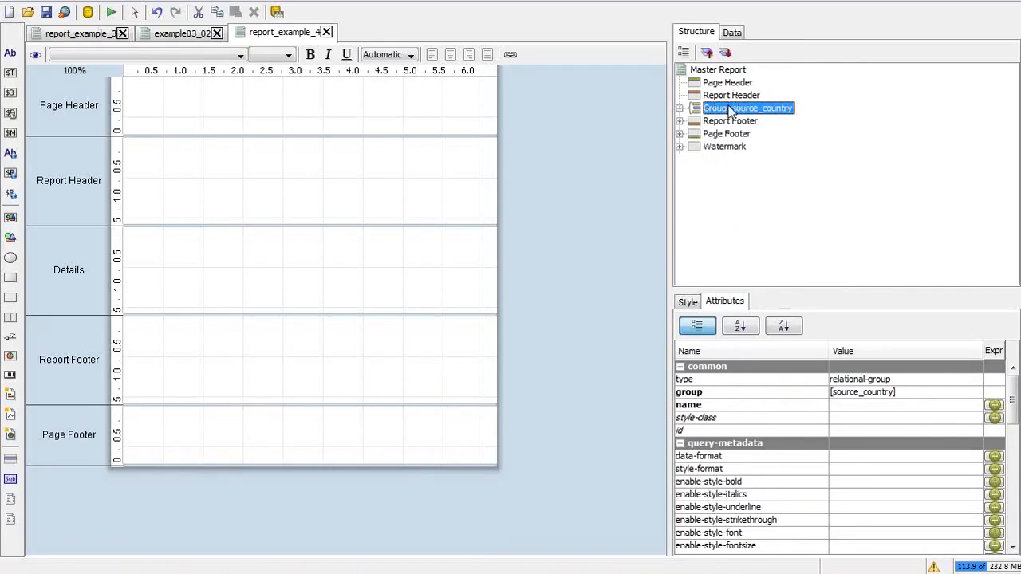
{"action": "left_click", "coordinate": [679, 109]}
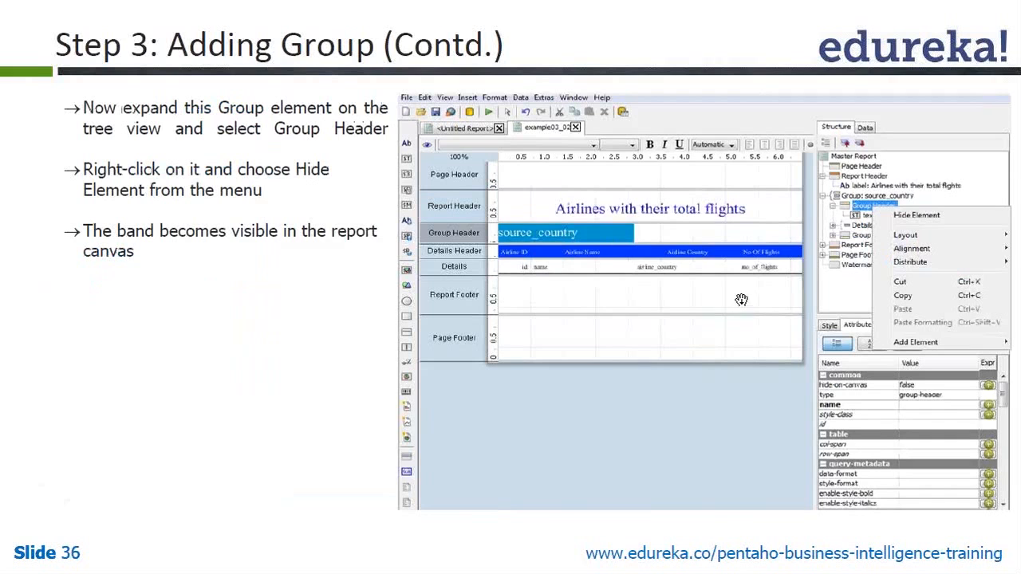
Step: Select Group Header in the structure tree and untick Hide Element to show it on the canvas
{"action": "key", "text": "alt+Tab"}
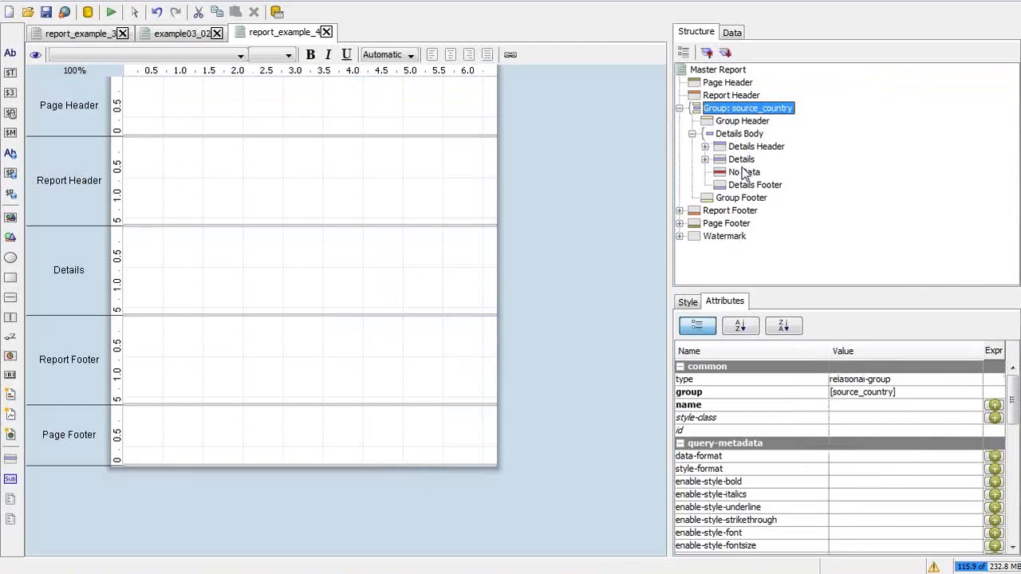
{"action": "key", "text": "alt+Tab"}
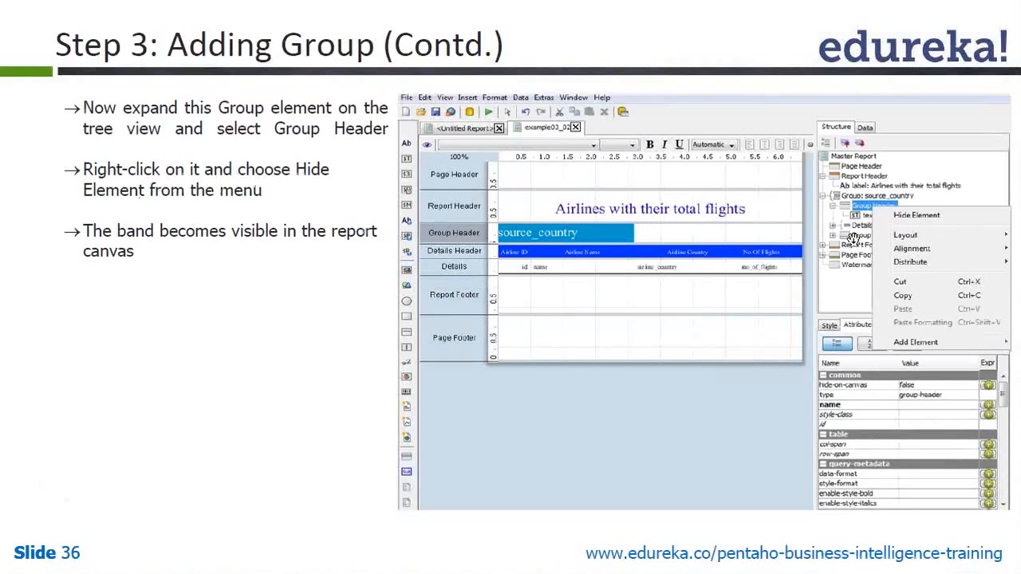
{"action": "key", "text": "alt+Tab"}
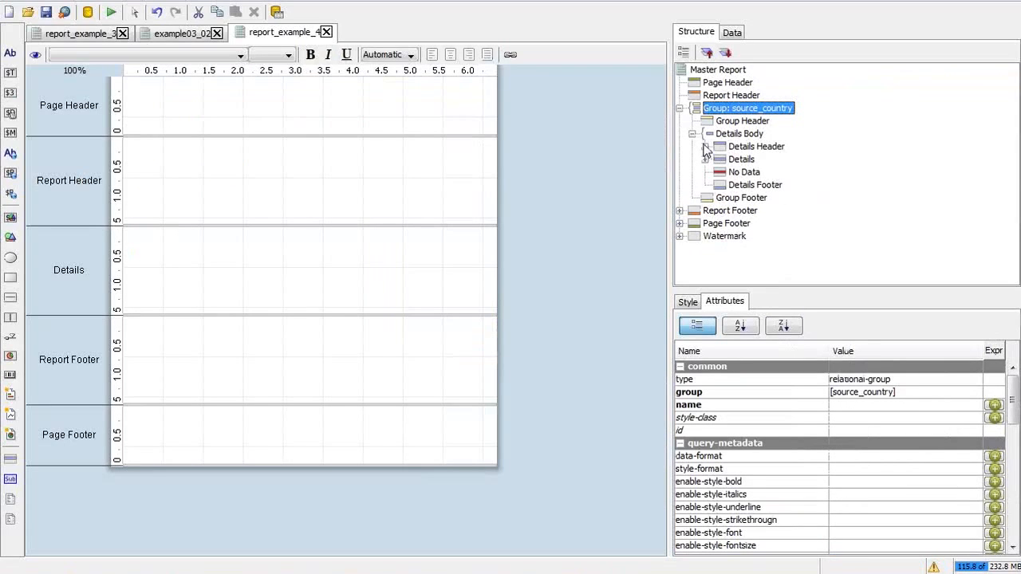
{"action": "left_click", "coordinate": [757, 121]}
{"action": "key", "text": "alt+Tab"}
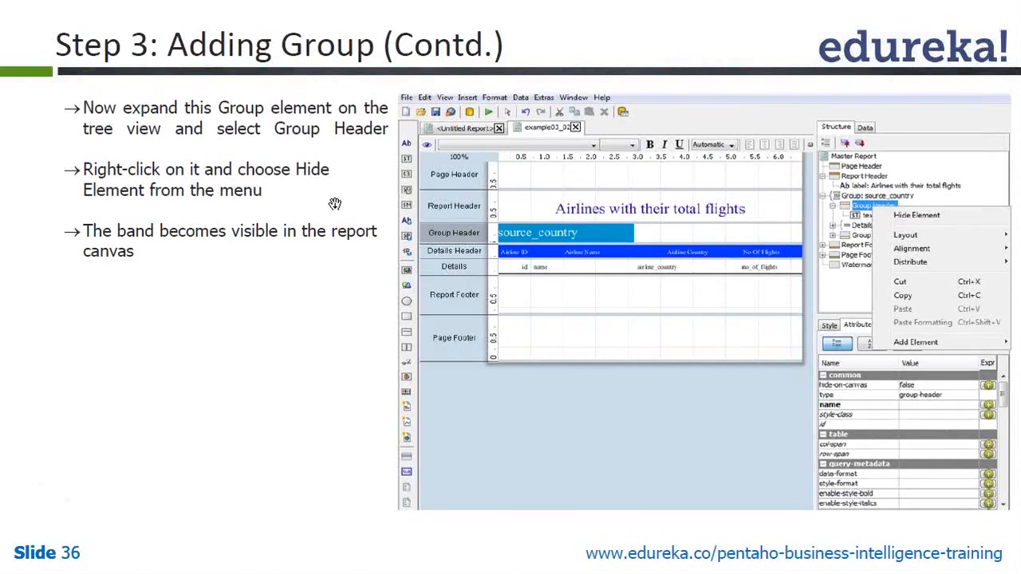
{"action": "key", "text": "alt+Tab"}
{"action": "right_click", "coordinate": [751, 133]}
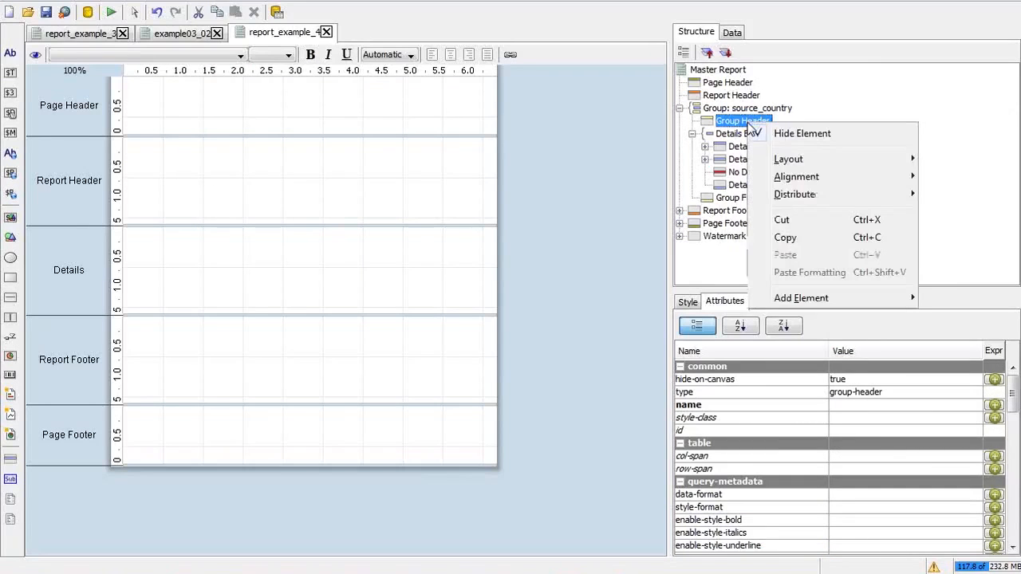
{"action": "left_click", "coordinate": [762, 135]}
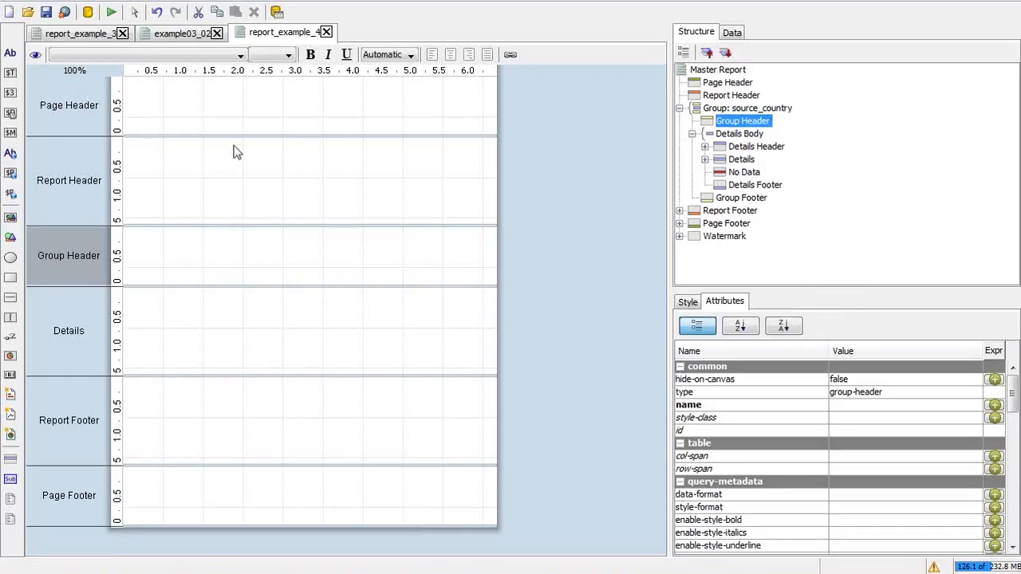
Step: Inspect the Group Header band's properties in the example03_02 report for reference
{"action": "left_click", "coordinate": [165, 36]}
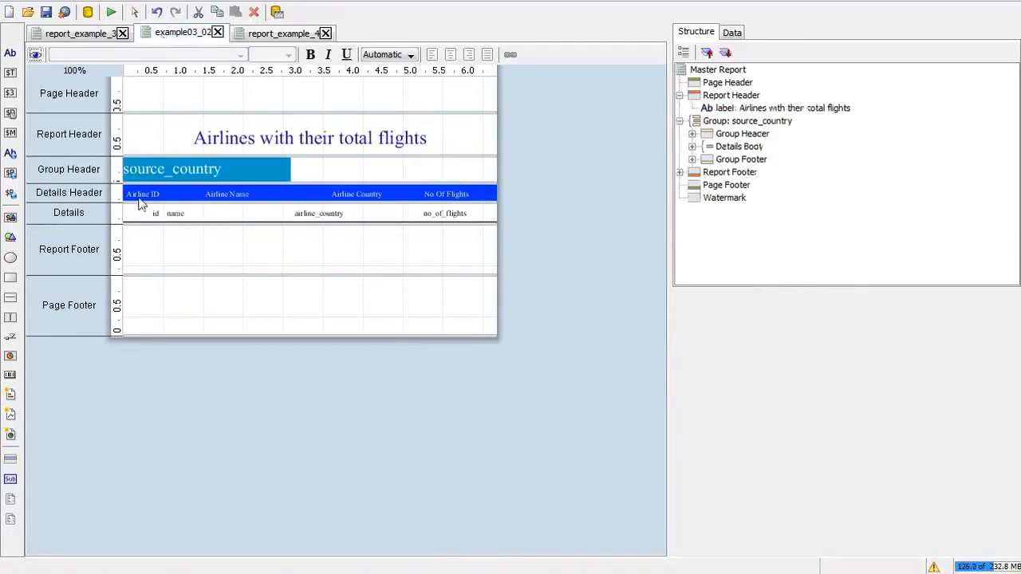
{"action": "left_click", "coordinate": [390, 170]}
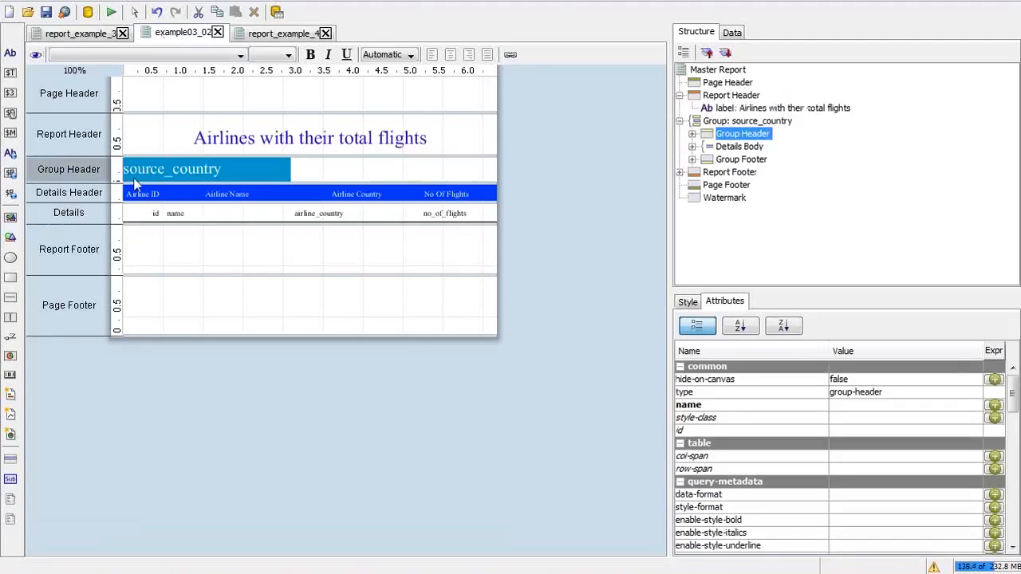
{"action": "left_click", "coordinate": [80, 34]}
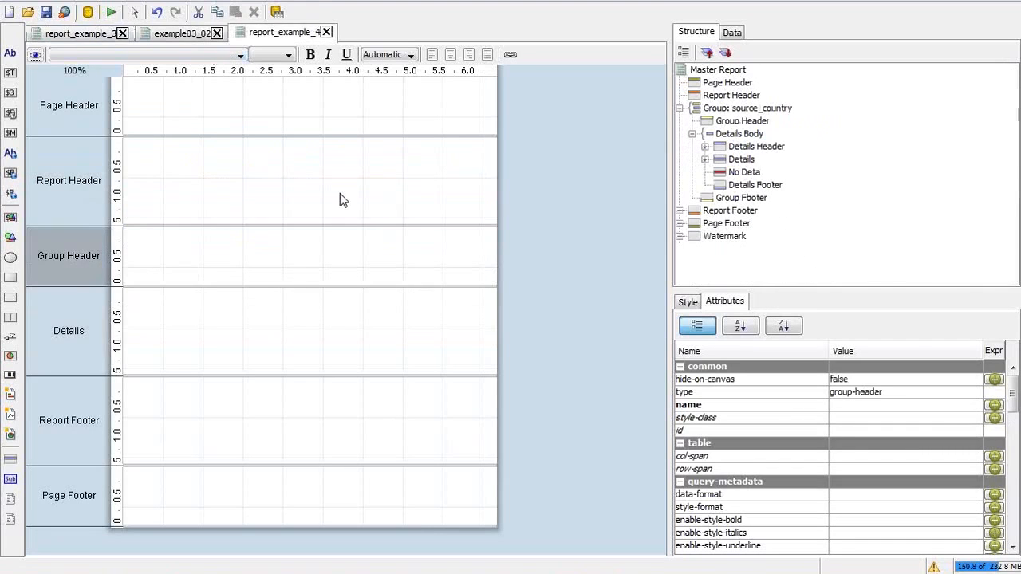
Step: Read the next instruction slides, compare with report_example_3, and return to report_example_4
{"action": "key", "text": "alt+Tab"}
{"action": "key", "text": "alt+Tab"}
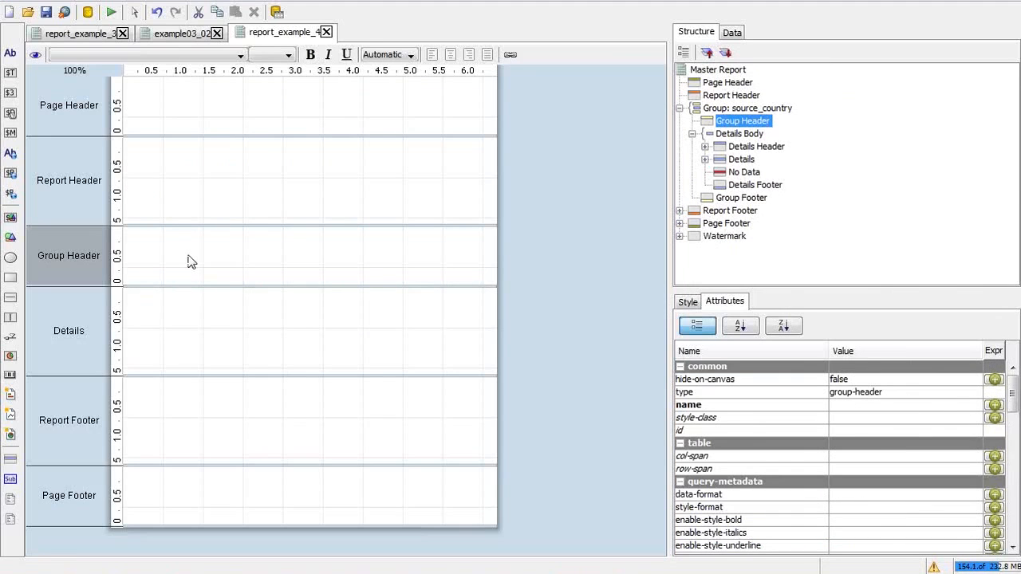
{"action": "key", "text": "alt+Tab"}
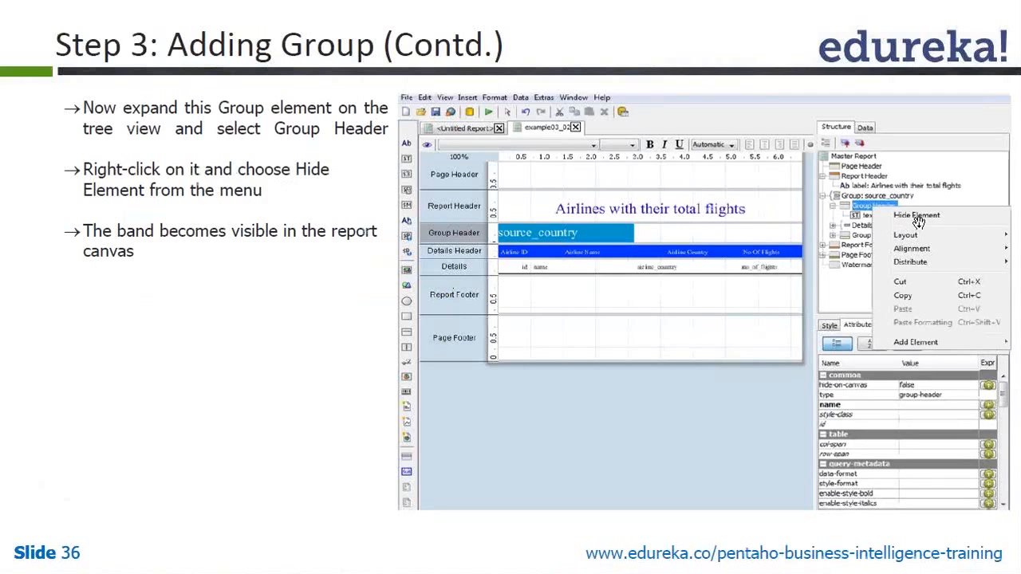
{"action": "key", "text": "alt+Tab"}
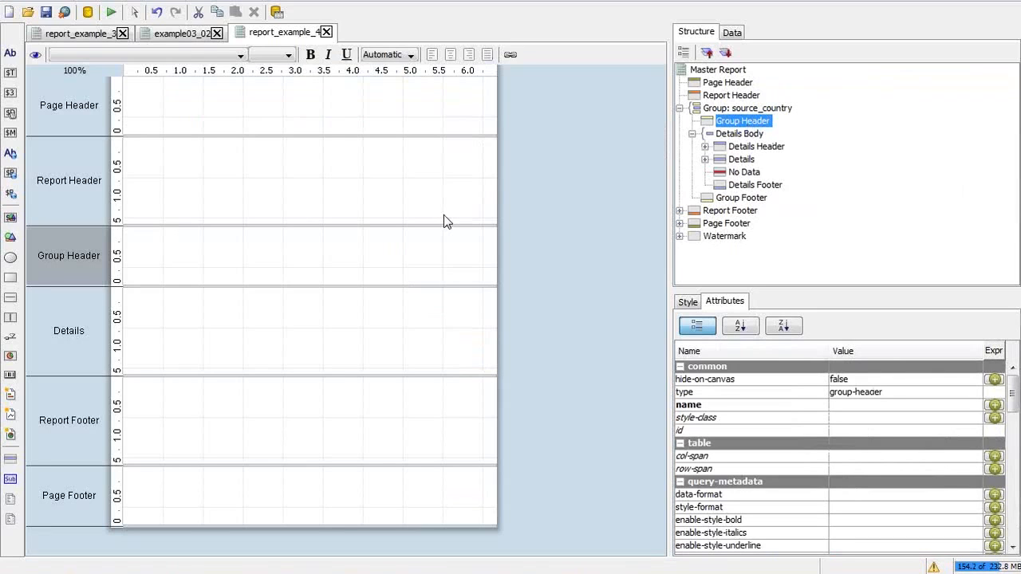
{"action": "key", "text": "alt+Tab"}
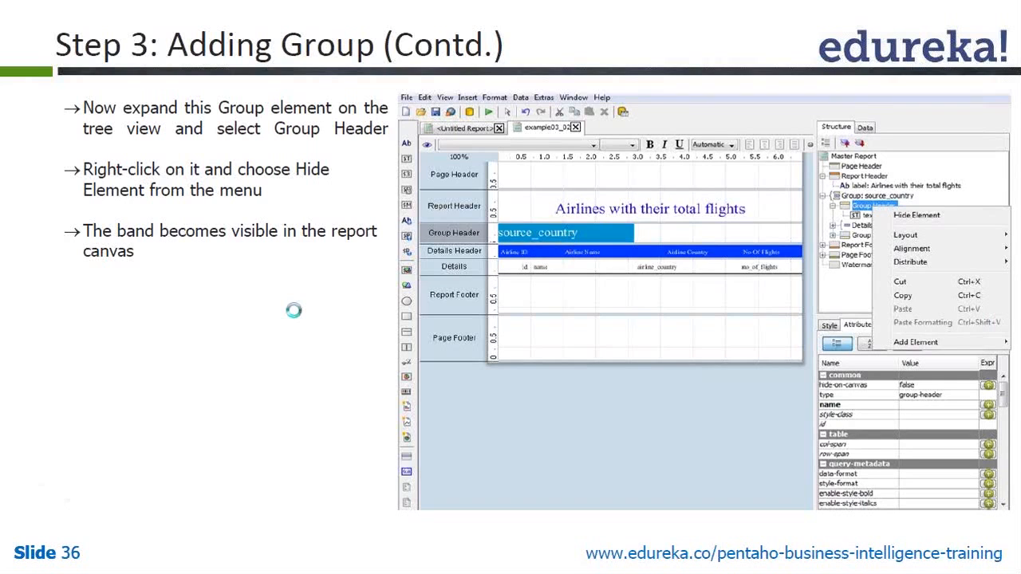
{"action": "left_click", "coordinate": [294, 310]}
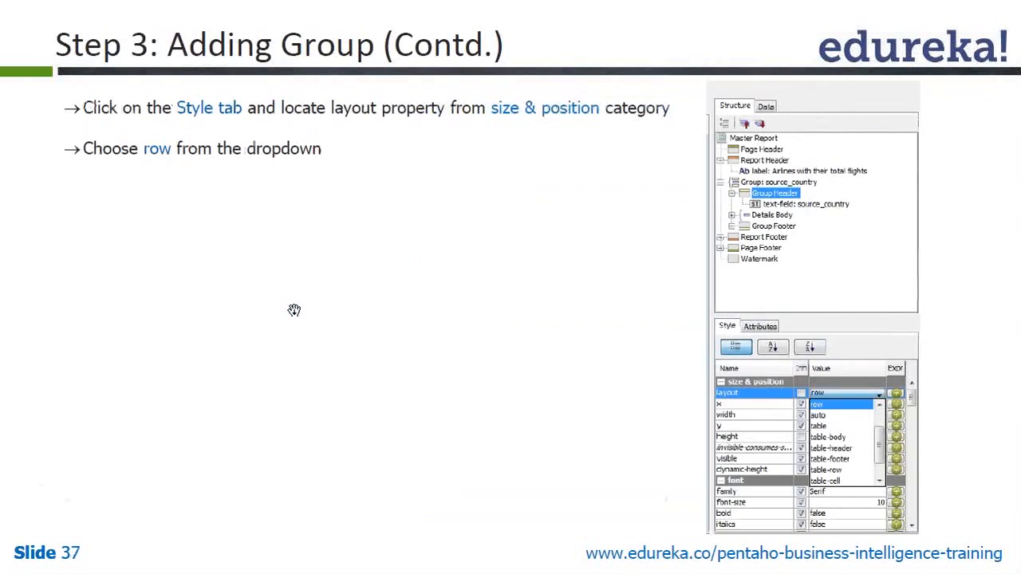
{"action": "scroll", "coordinate": [294, 309], "scroll_direction": "up", "scroll_amount": 1}
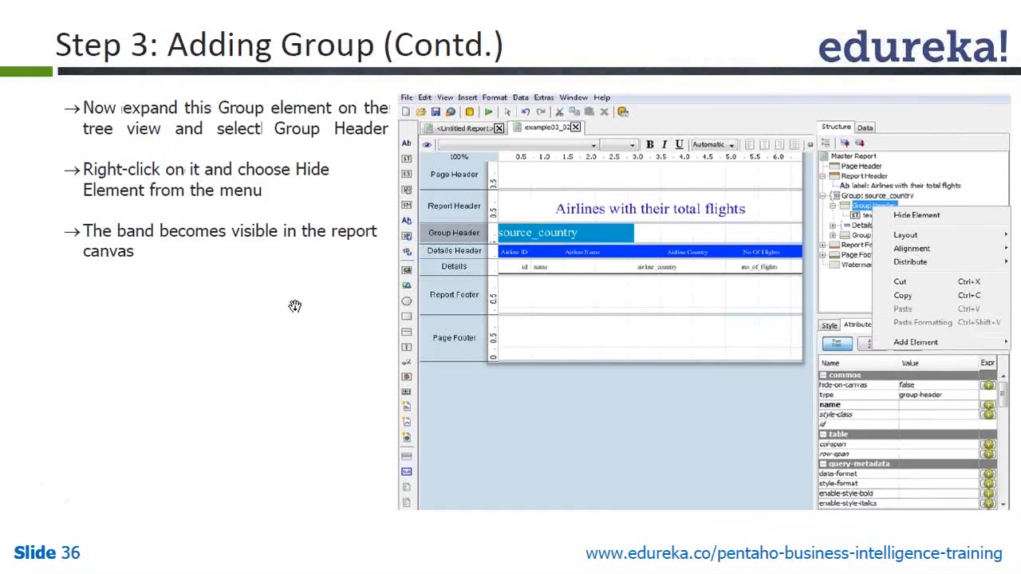
{"action": "key", "text": "alt+Tab"}
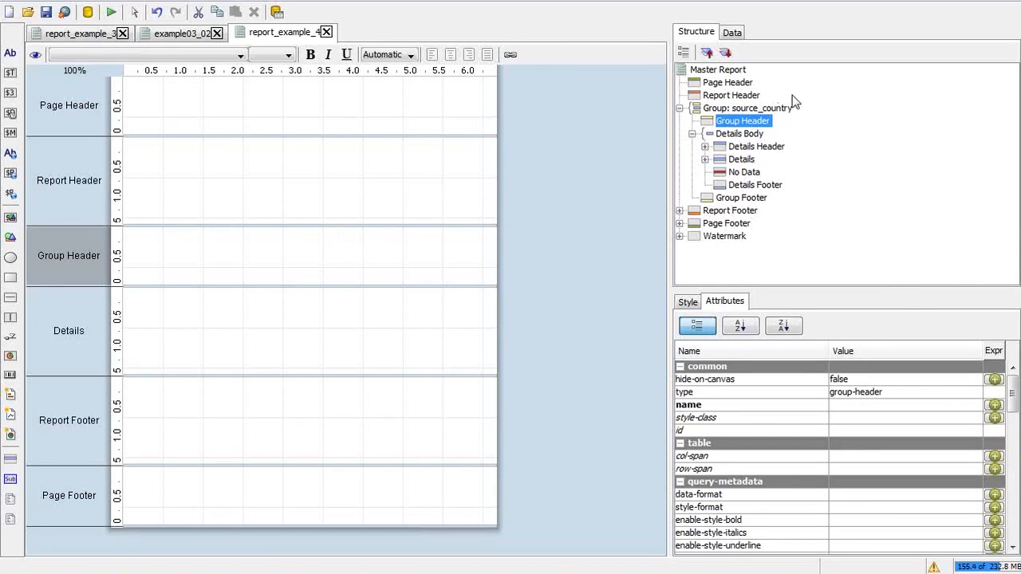
{"action": "left_click", "coordinate": [77, 35]}
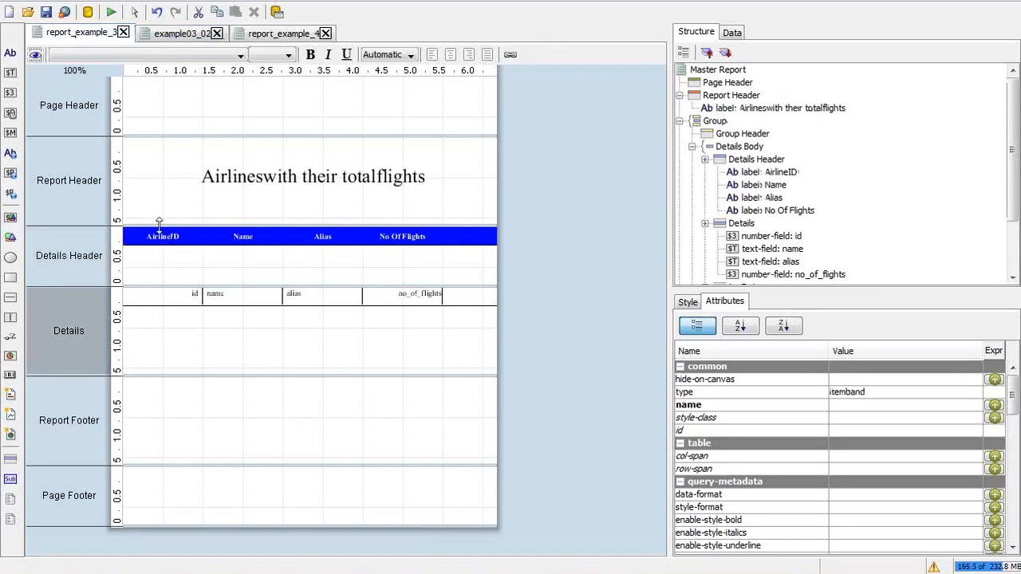
{"action": "left_click", "coordinate": [263, 35]}
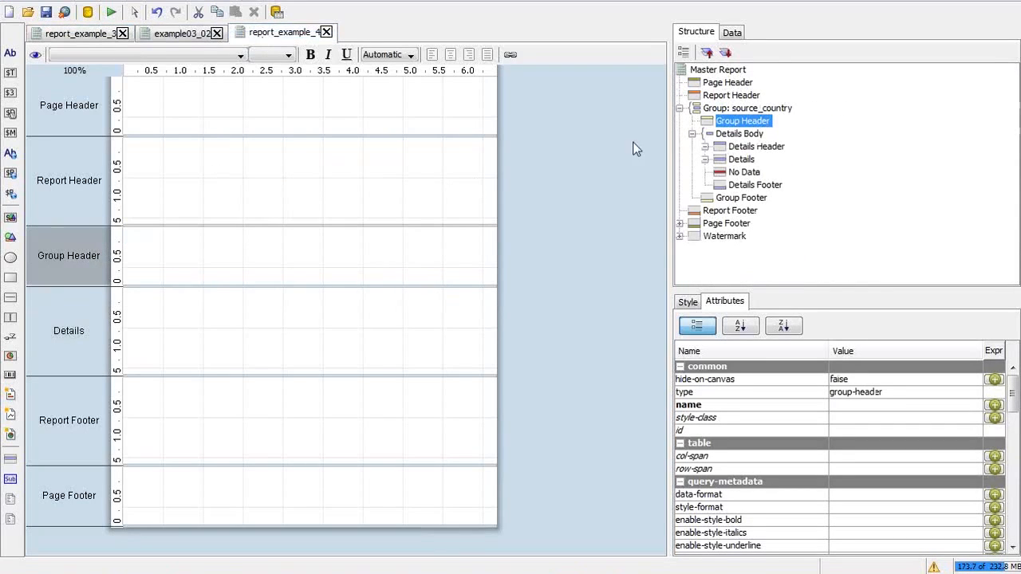
Step: Place a text field in the Group Header band and check the next instruction slide
{"action": "left_click", "coordinate": [11, 74]}
{"action": "double_click", "coordinate": [14, 74]}
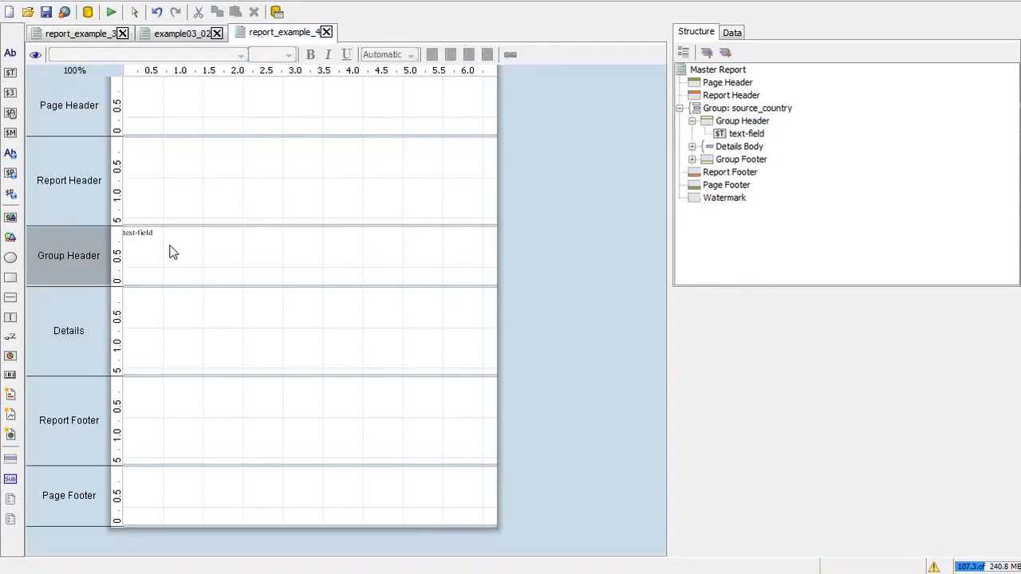
{"action": "left_click", "coordinate": [149, 232]}
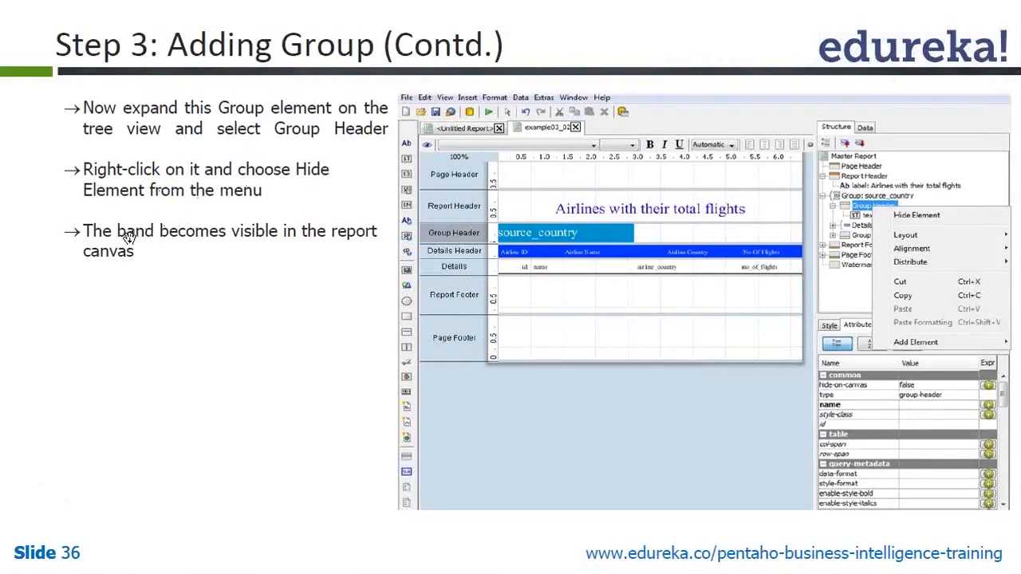
{"action": "left_click", "coordinate": [339, 333]}
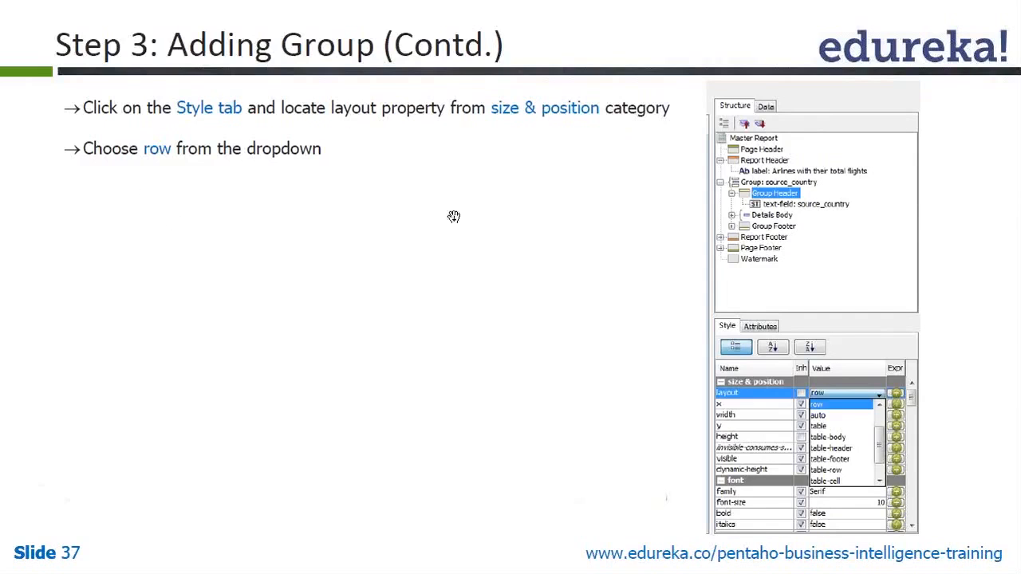
{"action": "key", "text": "alt+Tab"}
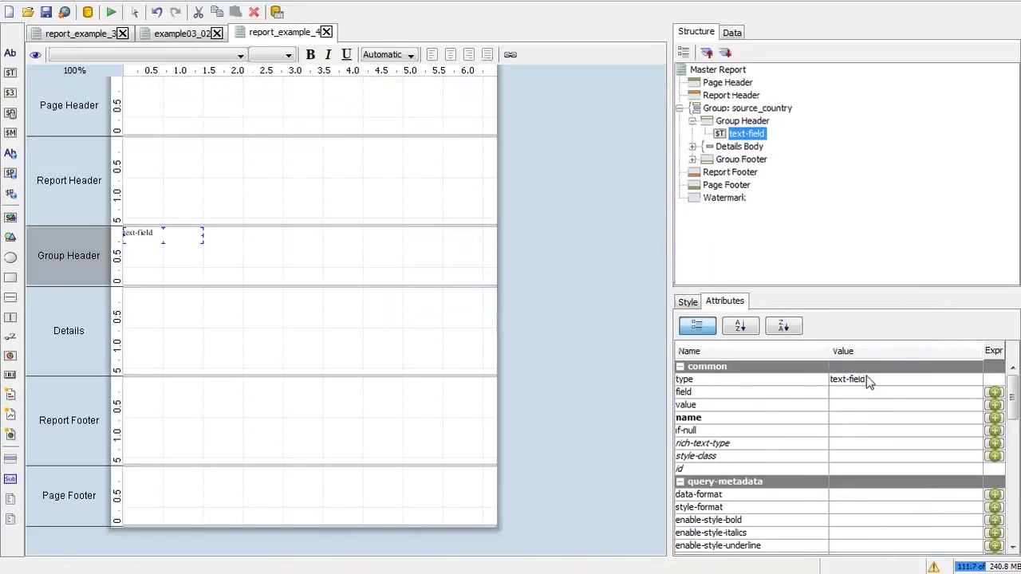
{"action": "key", "text": "alt+Tab"}
{"action": "key", "text": "alt+Tab"}
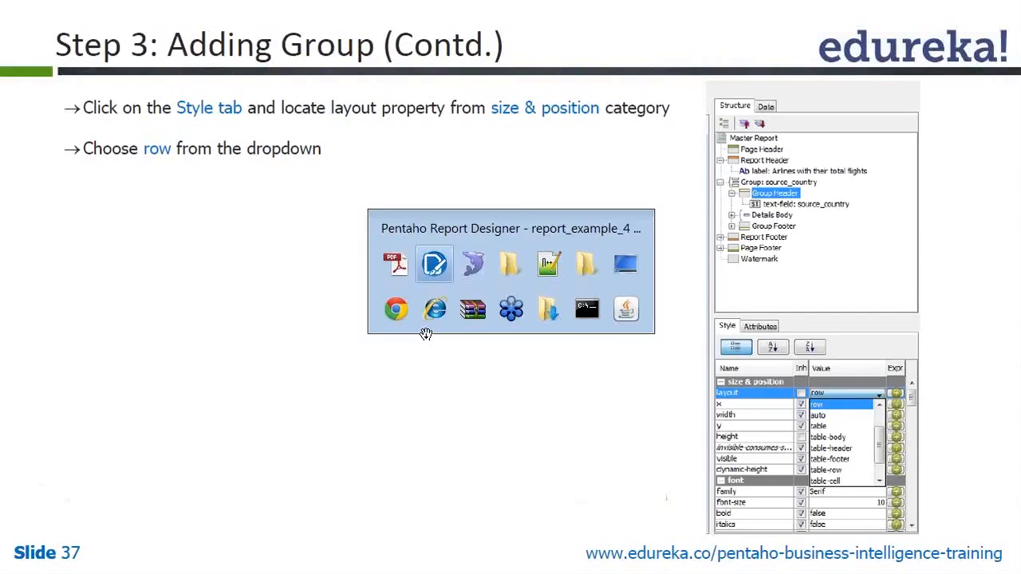
{"action": "left_click", "coordinate": [435, 266]}
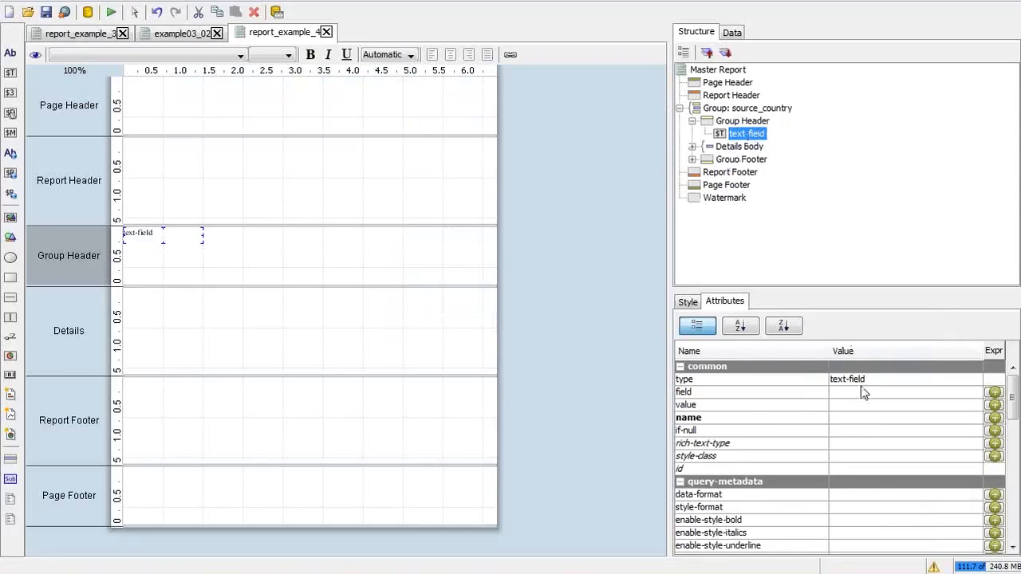
Step: Set the Group Header band's layout style to row
{"action": "left_click", "coordinate": [727, 123]}
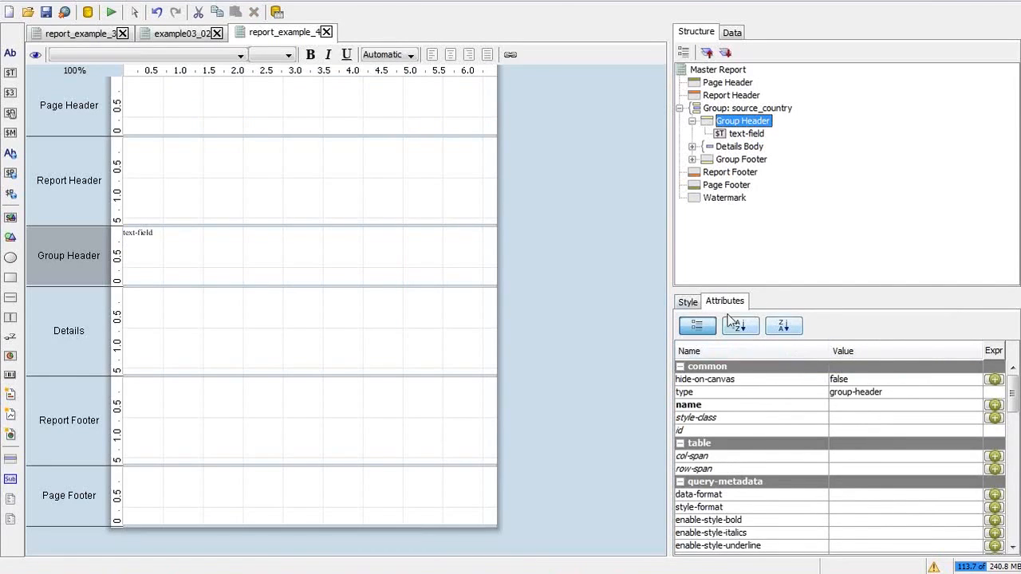
{"action": "left_click", "coordinate": [691, 302]}
{"action": "left_click", "coordinate": [907, 380]}
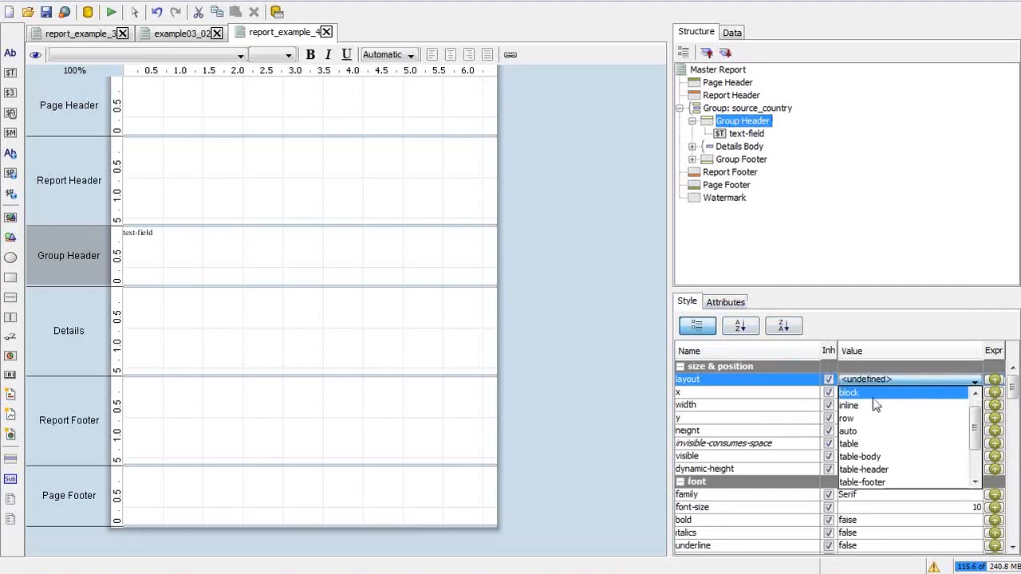
{"action": "left_click", "coordinate": [916, 417]}
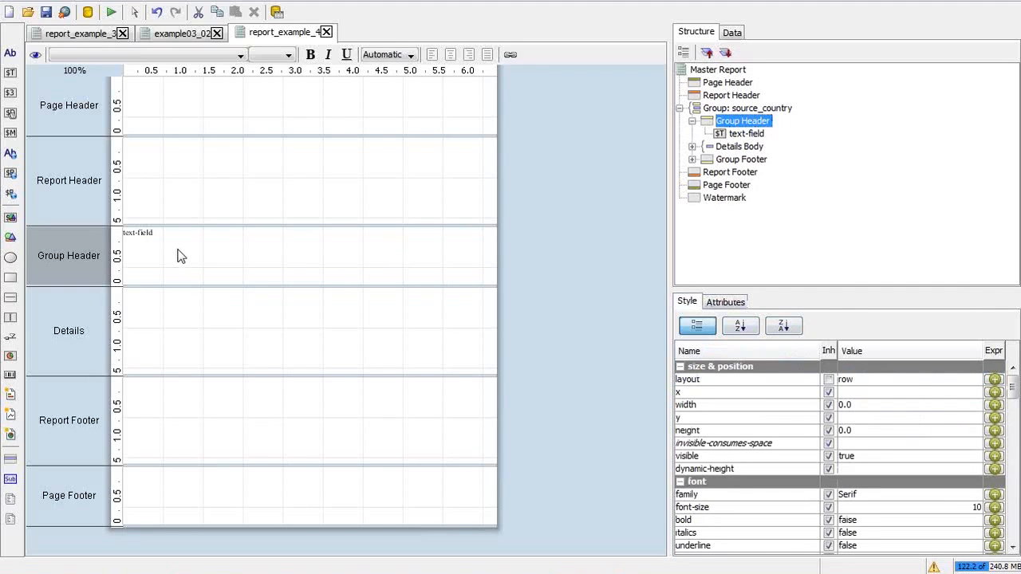
{"action": "left_click", "coordinate": [143, 231]}
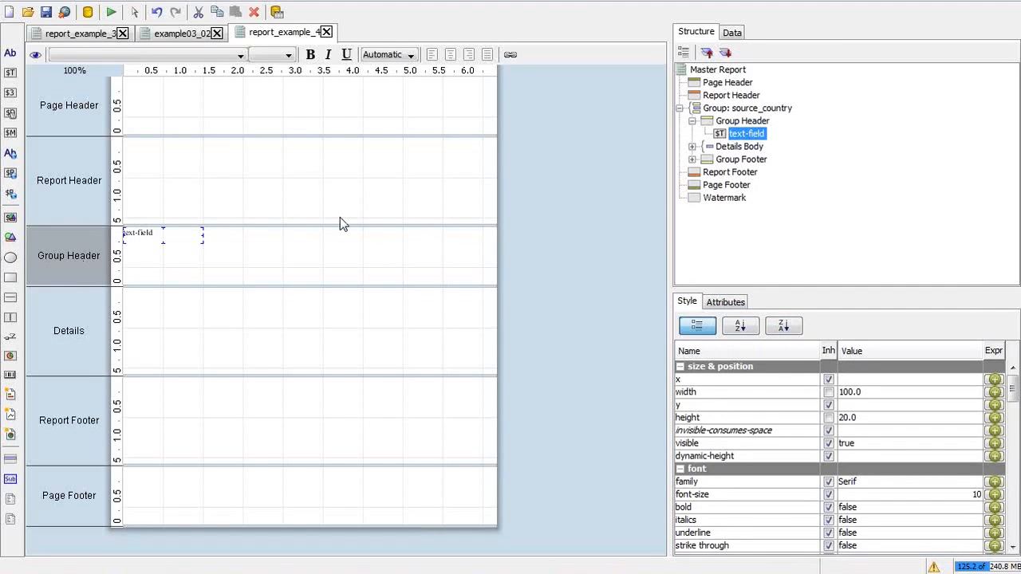
{"action": "key", "text": "alt+Tab"}
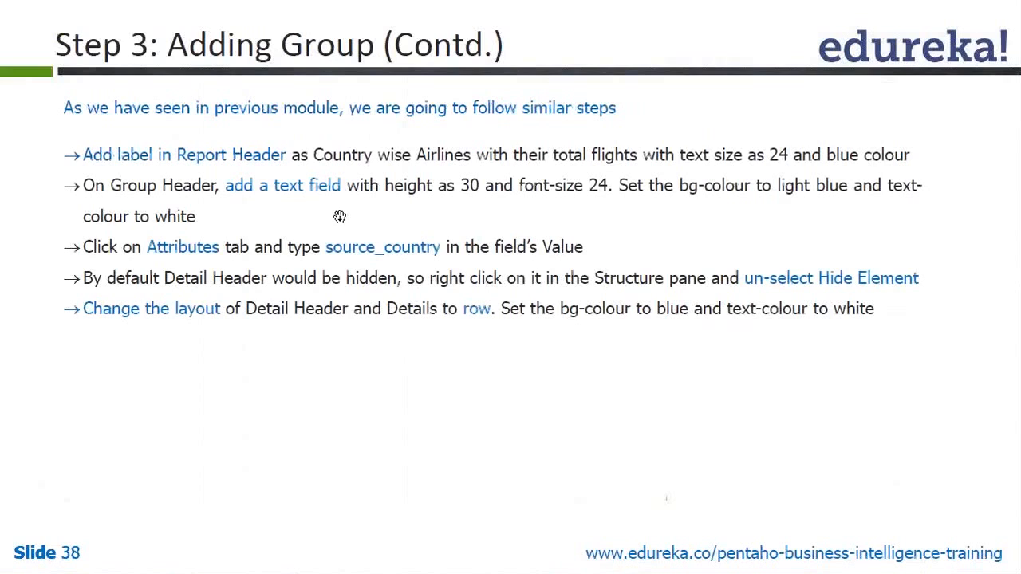
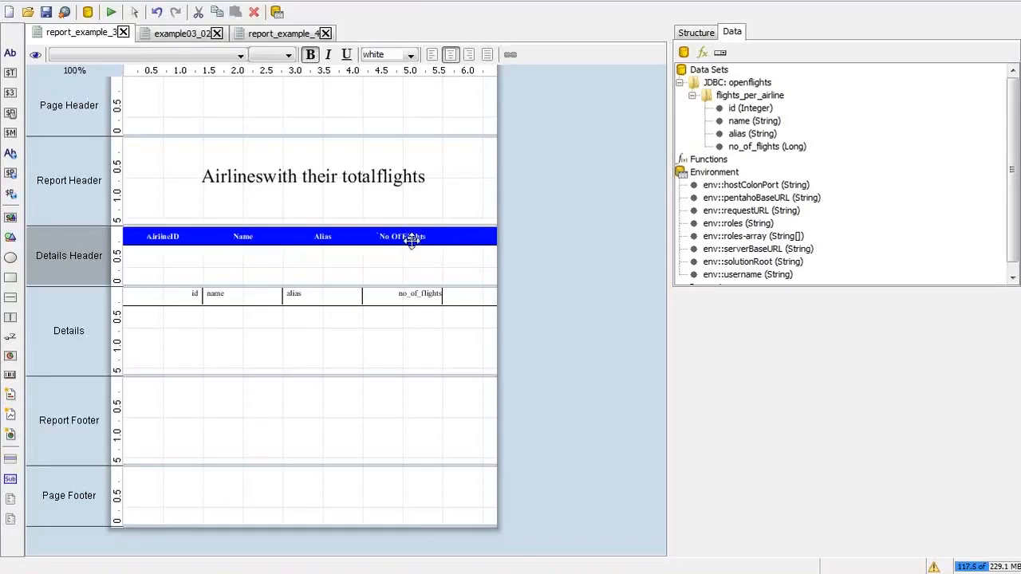
Step: In report_example_3's structure tree, select the four Details Header column labels
{"action": "left_click", "coordinate": [733, 95]}
{"action": "left_click", "coordinate": [734, 96]}
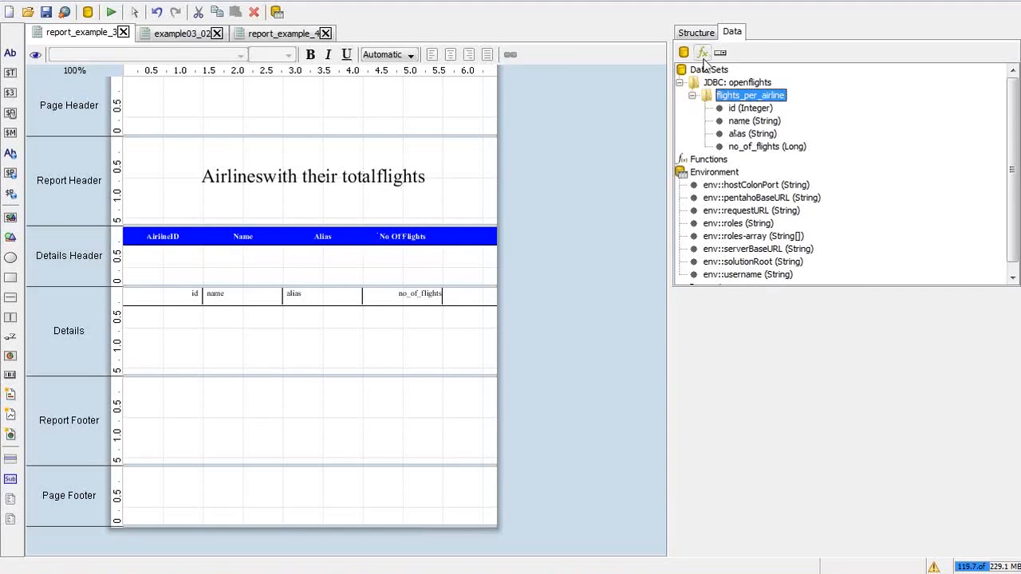
{"action": "left_click", "coordinate": [696, 33]}
{"action": "left_click", "coordinate": [755, 160]}
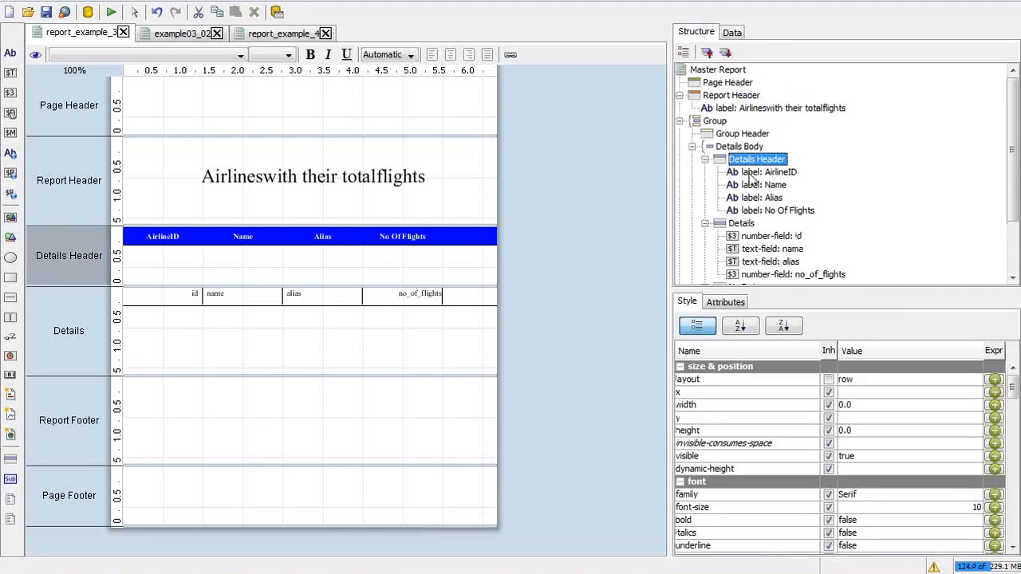
{"action": "left_click", "coordinate": [750, 174]}
{"action": "left_click", "coordinate": [759, 211], "text": "shift"}
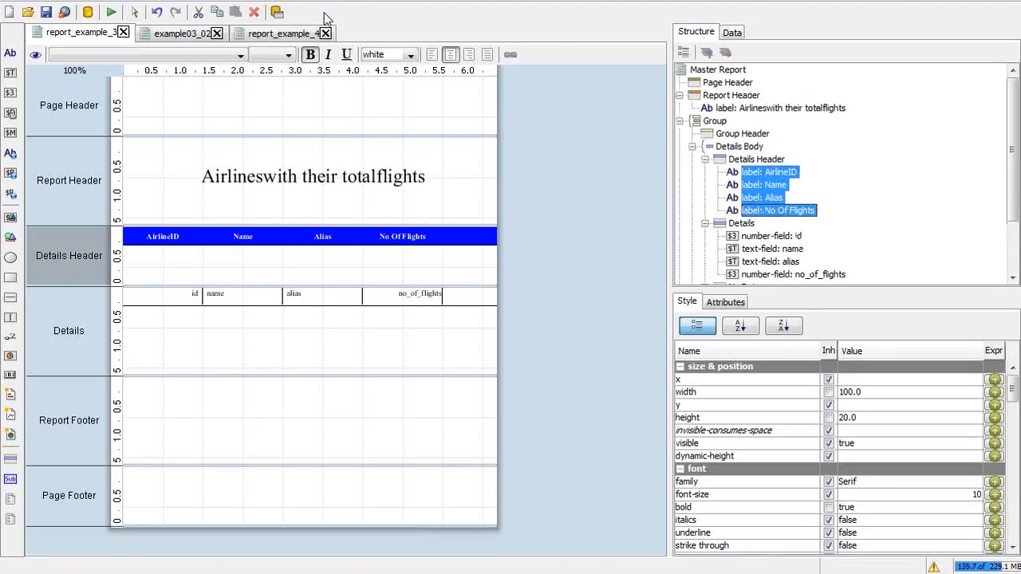
Step: In report_example_4, unhide the Details Header band and paste the four labels into it
{"action": "left_click", "coordinate": [286, 34]}
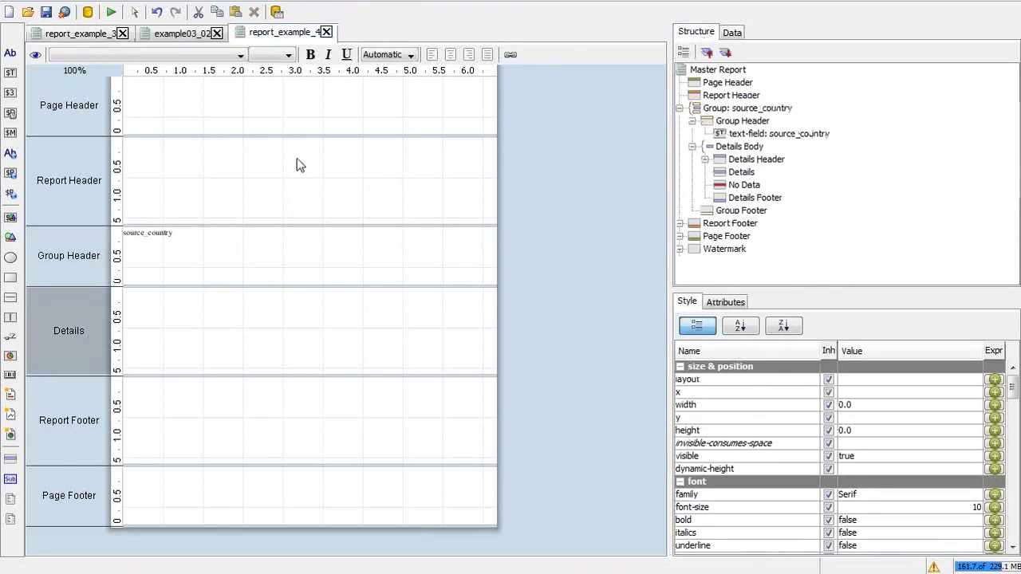
{"action": "right_click", "coordinate": [753, 163]}
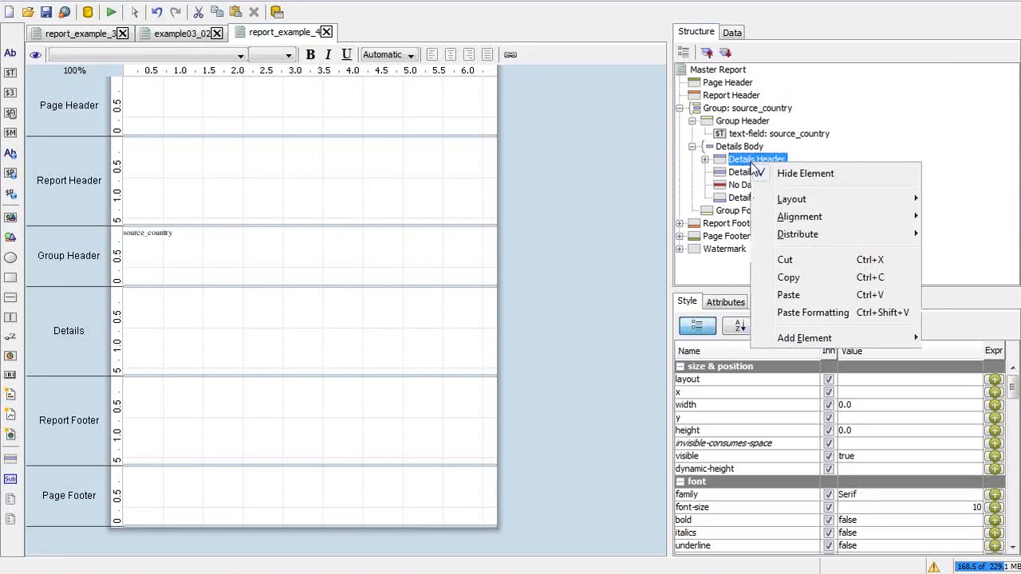
{"action": "left_click", "coordinate": [785, 175]}
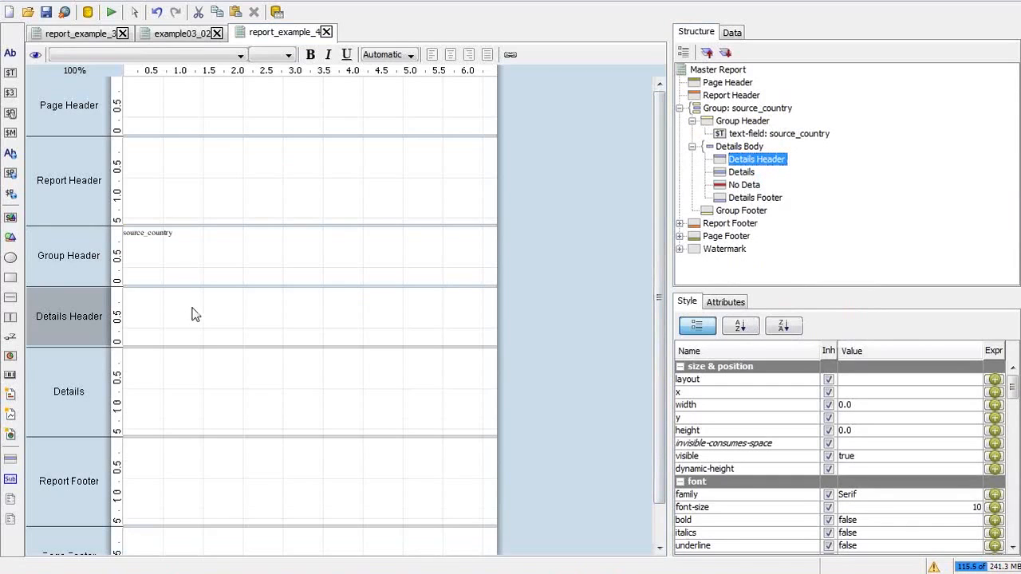
{"action": "key", "text": "ctrl+v"}
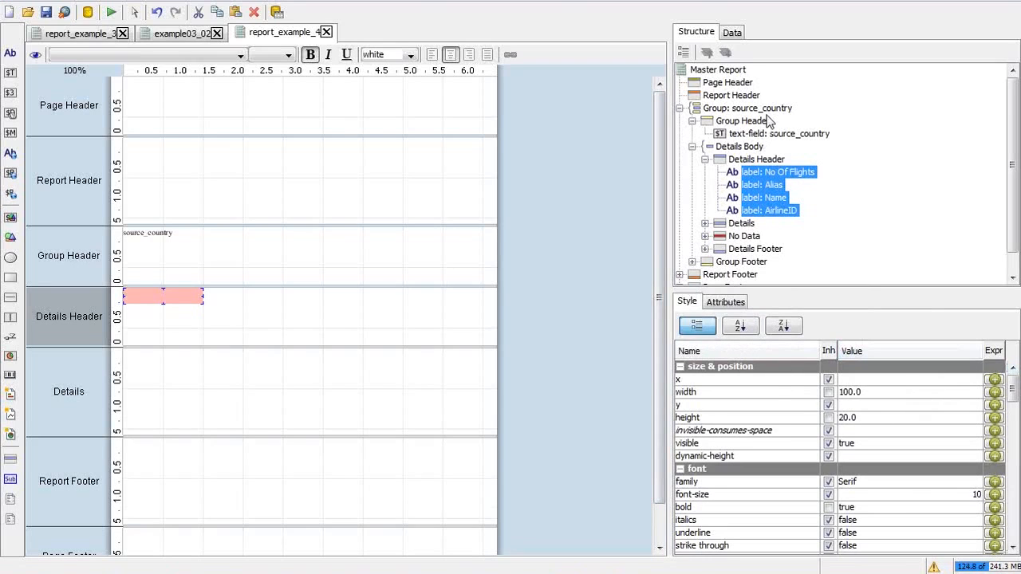
Step: Set the Details Header layout to row and check each of the four labels
{"action": "left_click", "coordinate": [762, 159]}
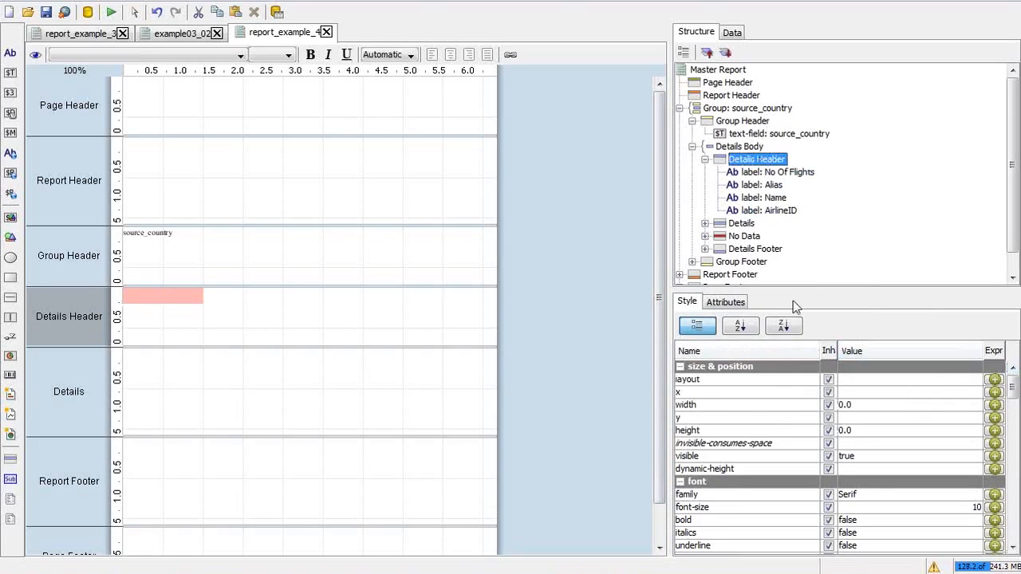
{"action": "left_click", "coordinate": [886, 384]}
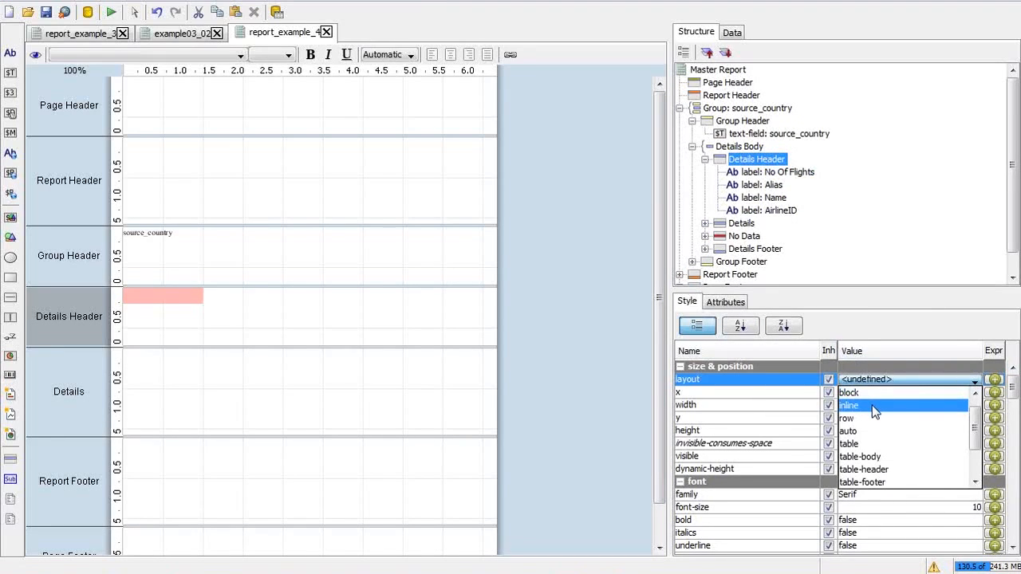
{"action": "left_click", "coordinate": [877, 418]}
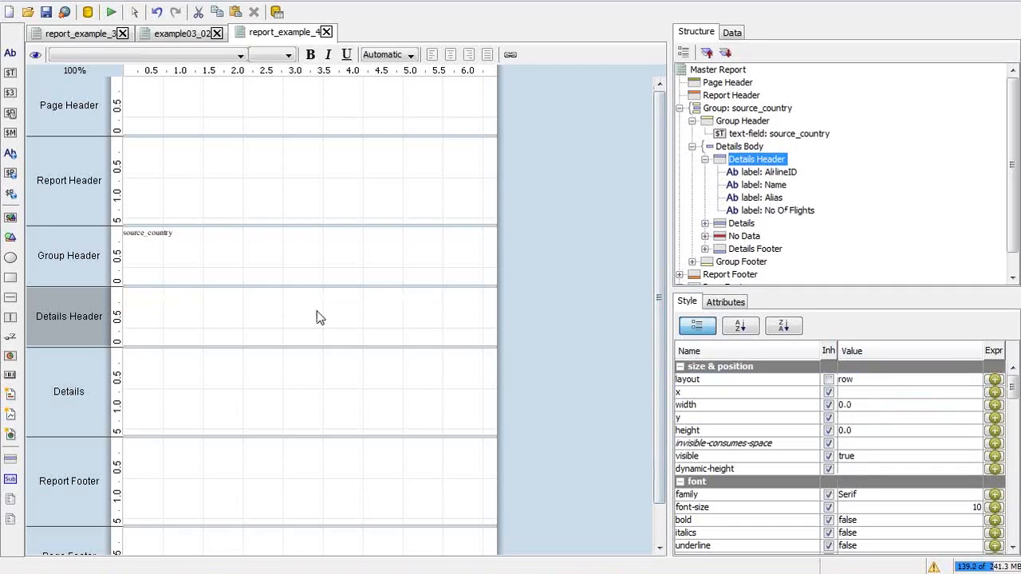
{"action": "left_click", "coordinate": [754, 173]}
{"action": "left_click", "coordinate": [756, 185]}
{"action": "left_click", "coordinate": [757, 198]}
{"action": "left_click", "coordinate": [760, 211]}
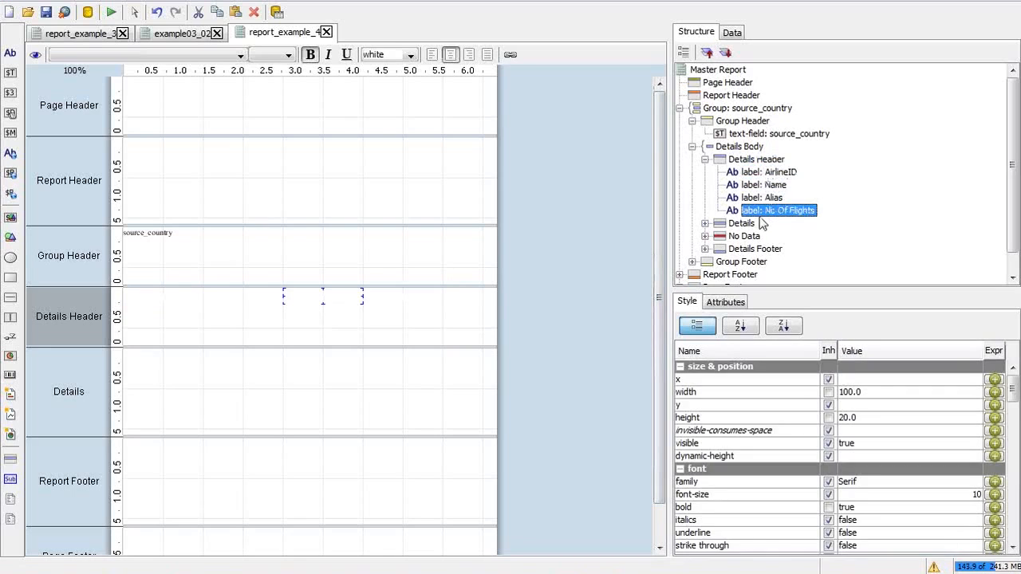
Step: Give the Details Header band a blue background colour
{"action": "left_click", "coordinate": [756, 160]}
{"action": "scroll", "coordinate": [1017, 498], "scroll_direction": "down", "scroll_amount": 5}
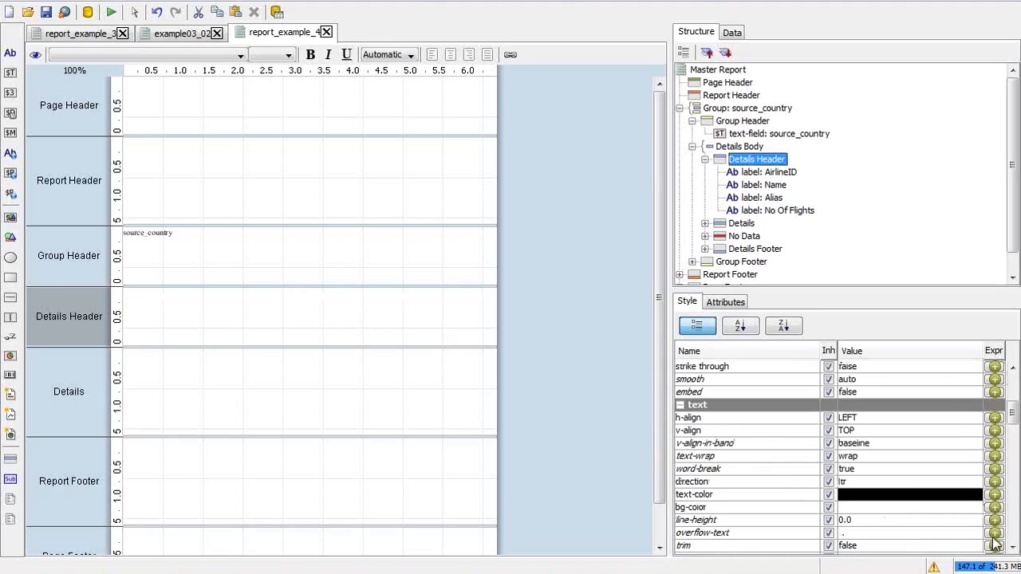
{"action": "left_click", "coordinate": [881, 508]}
{"action": "type", "text": "blue"}
{"action": "key", "text": "Return"}
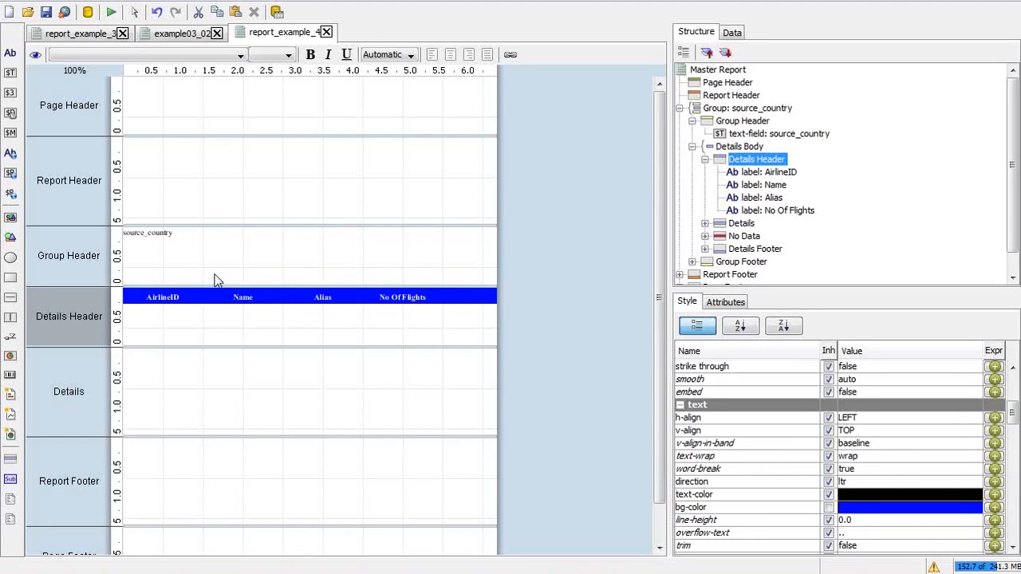
Step: Set the source_country heading to 24-point and widen its field so the text fits
{"action": "left_click", "coordinate": [161, 236]}
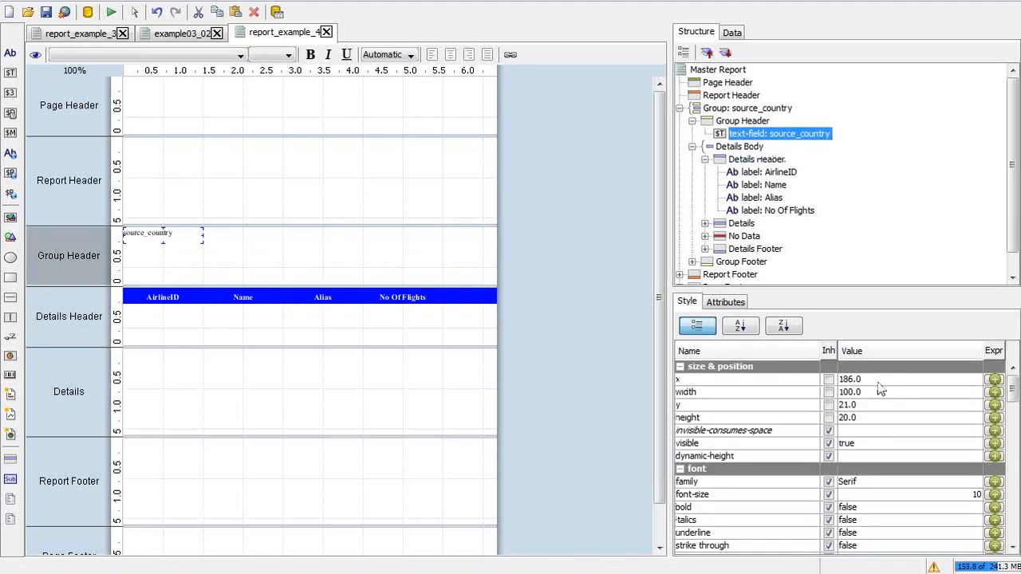
{"action": "left_click", "coordinate": [926, 492]}
{"action": "type", "text": "24"}
{"action": "key", "text": "Return"}
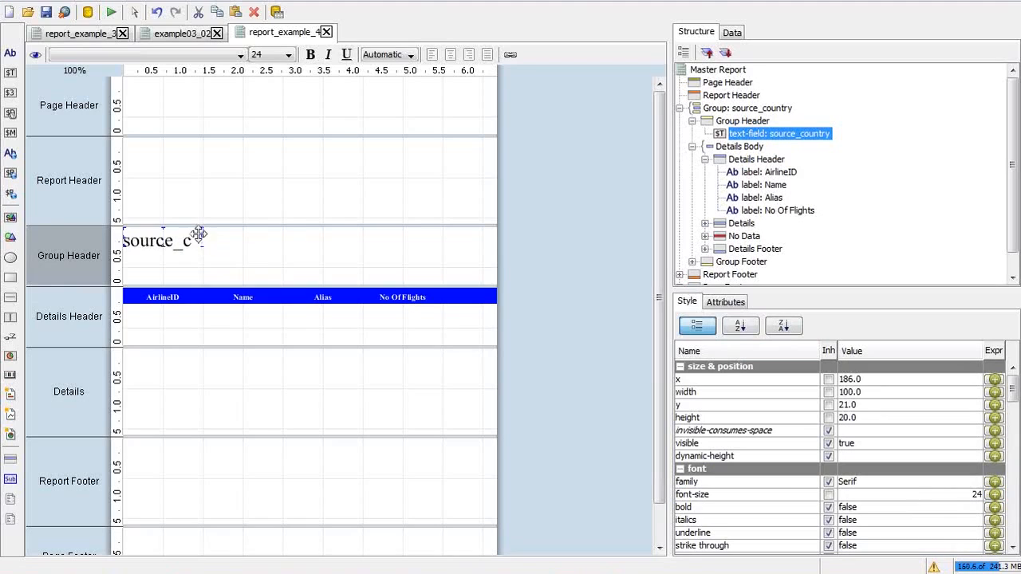
{"action": "left_click_drag", "start_coordinate": [203, 234], "coordinate": [273, 239]}
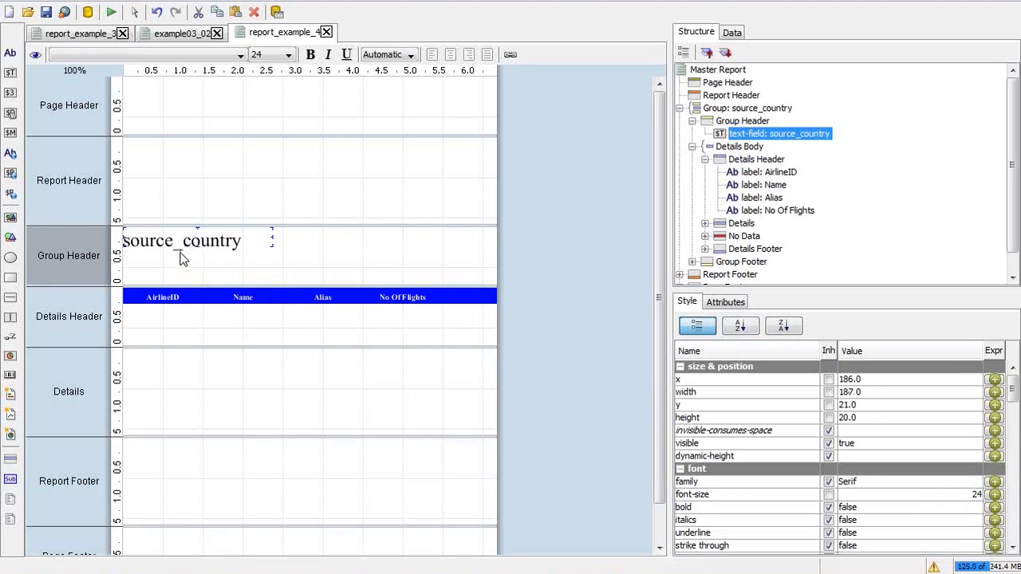
Step: Change the source_country heading's text colour to blue
{"action": "key", "text": "alt+Tab"}
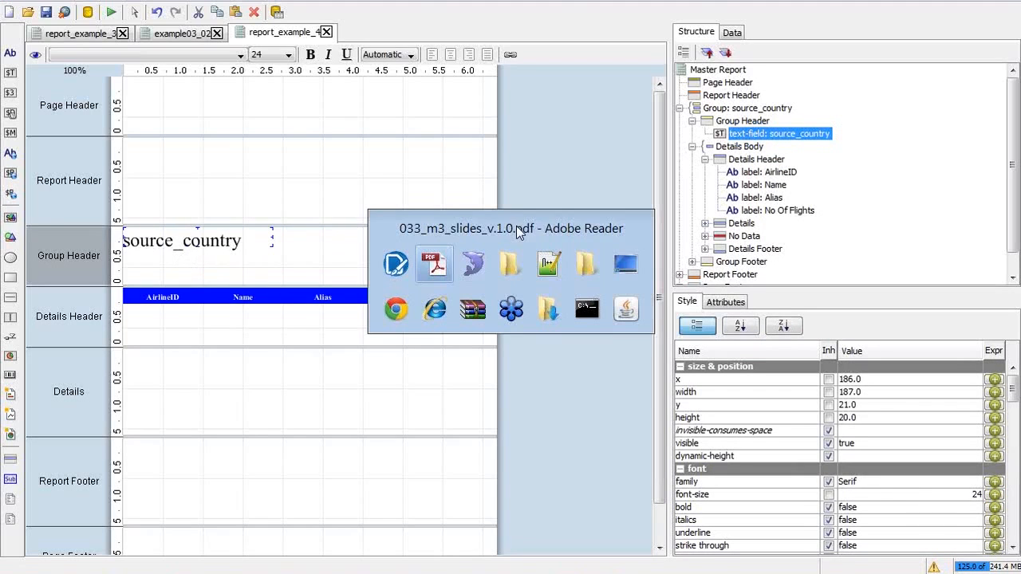
{"action": "key", "text": "Escape"}
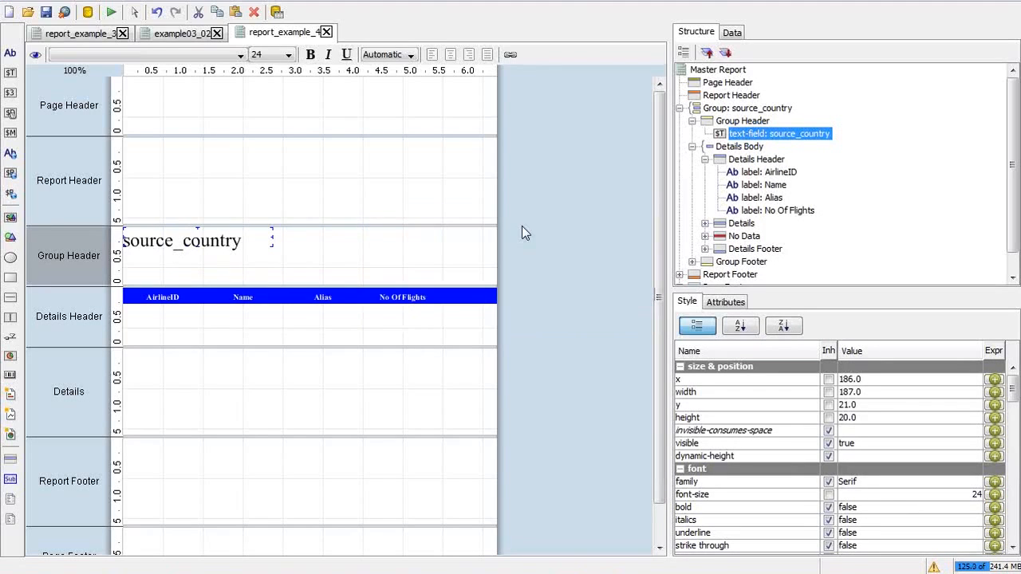
{"action": "left_click_drag", "start_coordinate": [1013, 388], "coordinate": [1013, 405]}
{"action": "scroll", "coordinate": [874, 463], "scroll_direction": "down", "scroll_amount": 4}
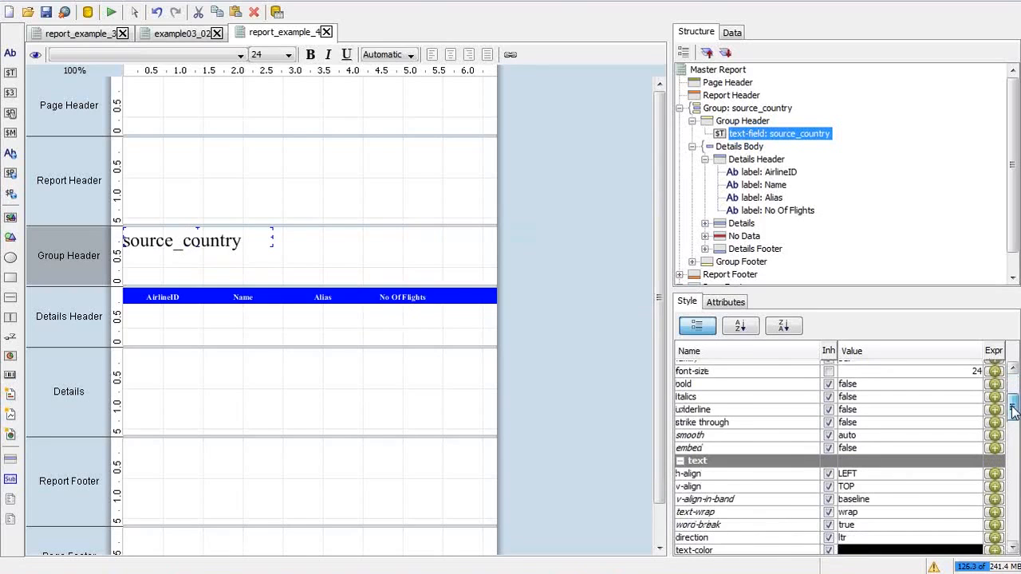
{"action": "left_click", "coordinate": [872, 449]}
{"action": "key", "text": "BackSpace"}
{"action": "key", "text": "BackSpace"}
{"action": "key", "text": "BackSpace"}
{"action": "key", "text": "BackSpace"}
{"action": "type", "text": "lue"}
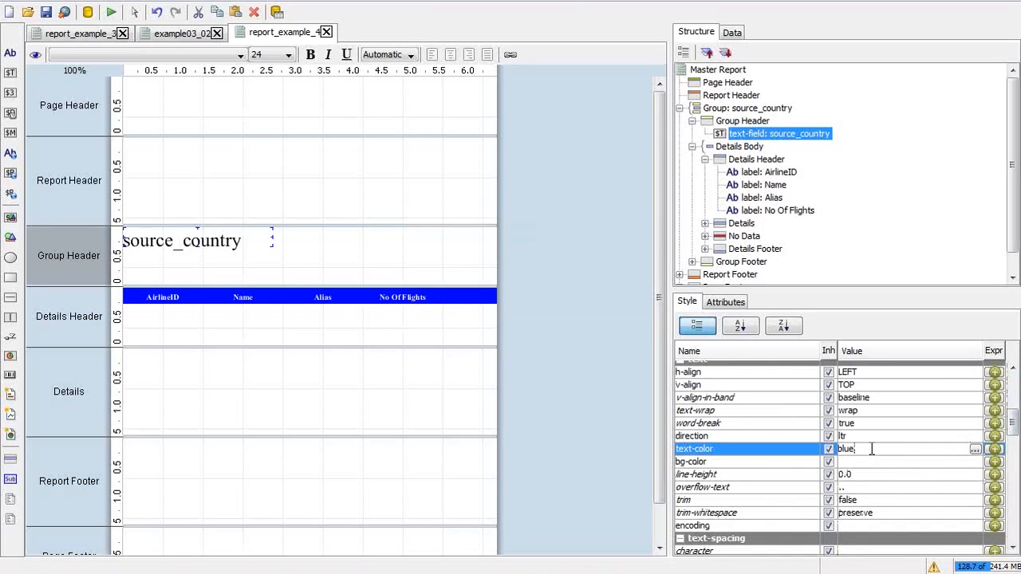
{"action": "key", "text": "Return"}
{"action": "key", "text": "alt+Tab"}
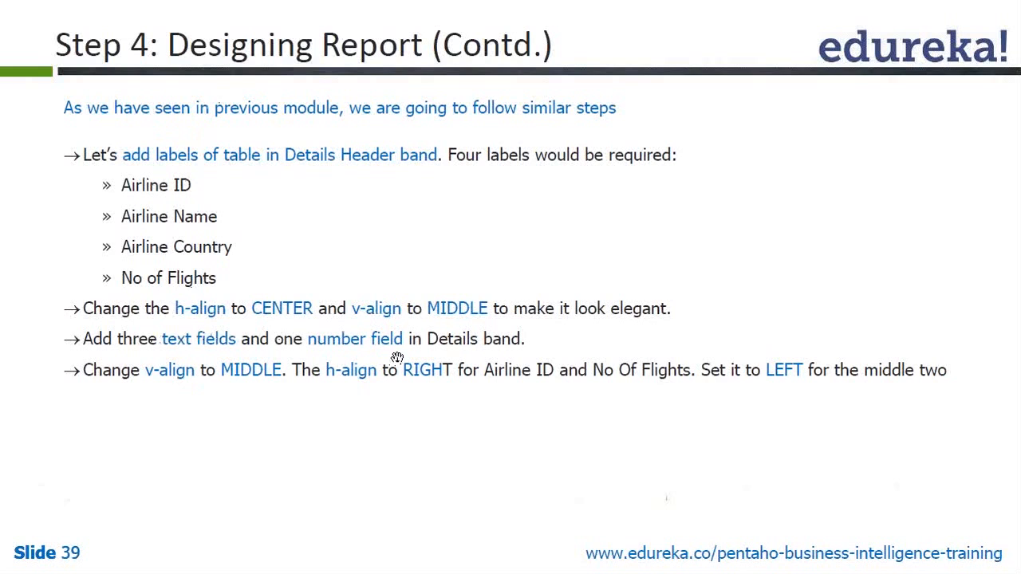
Step: Return to report_example_4 after reading the Step 4: Designing Report (Contd.) slide
{"action": "key", "text": "alt+Tab"}
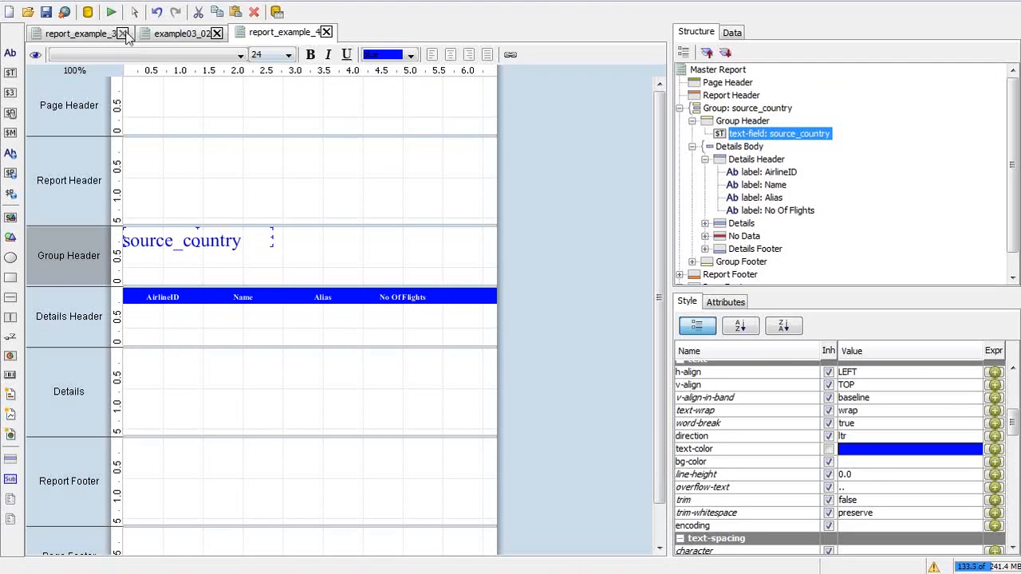
Step: In report_example_3, select the id, name, alias and no_of_flights detail fields
{"action": "left_click", "coordinate": [98, 35]}
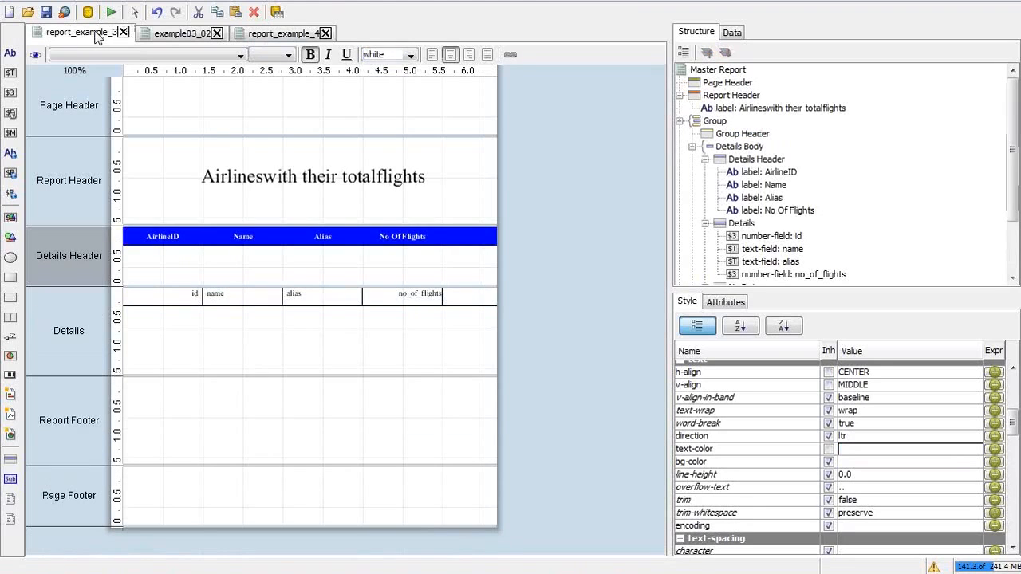
{"action": "left_click", "coordinate": [184, 297]}
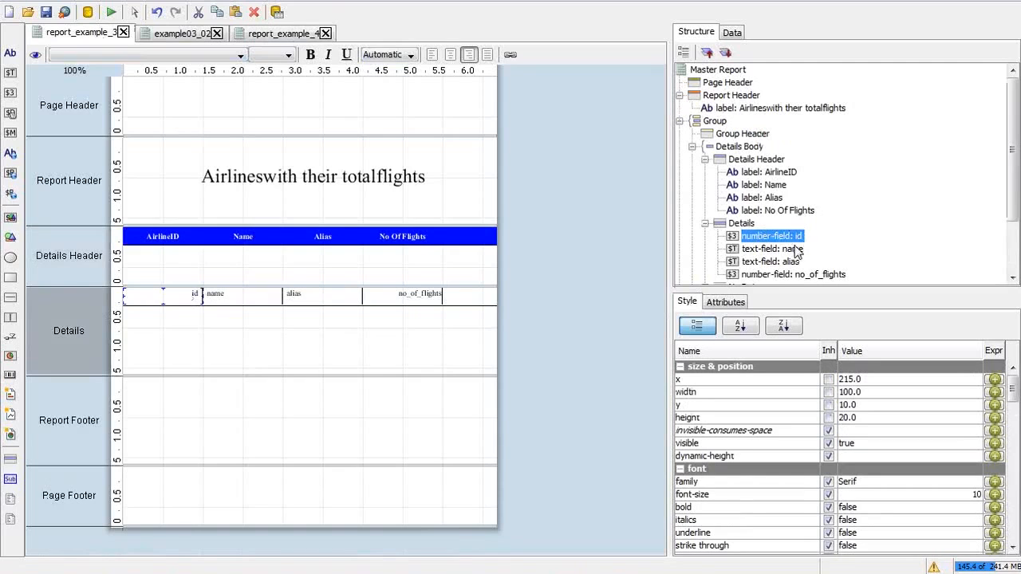
{"action": "left_click", "coordinate": [776, 275], "text": "shift"}
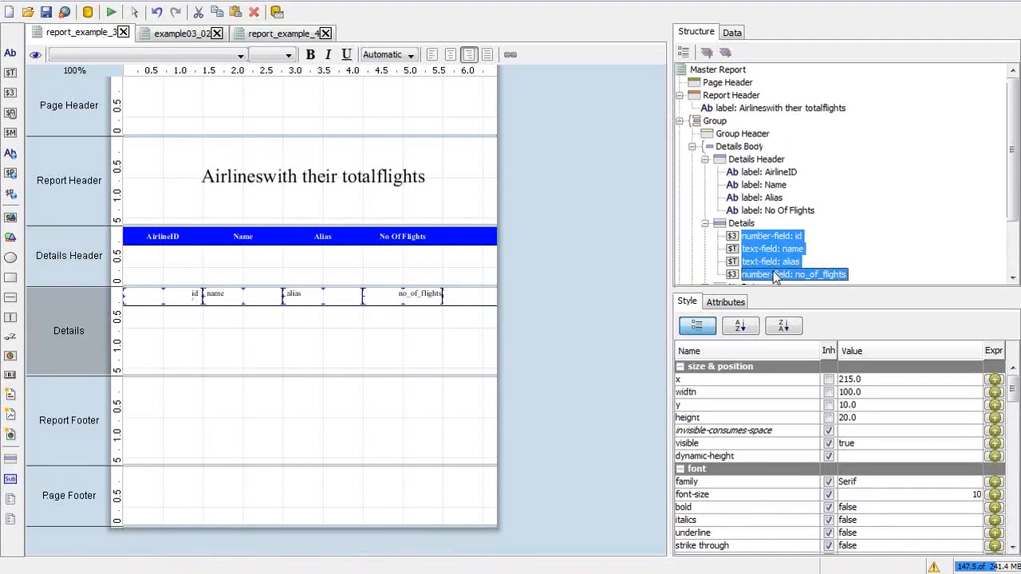
Step: In report_example_4, set the Details band layout to row and paste the four fields into it
{"action": "left_click", "coordinate": [241, 38]}
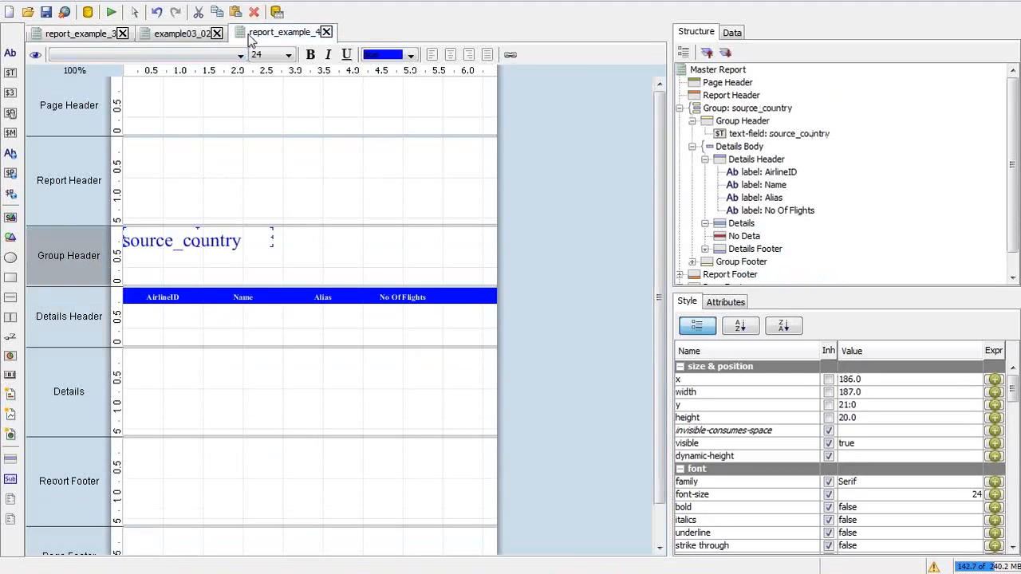
{"action": "left_click", "coordinate": [725, 226]}
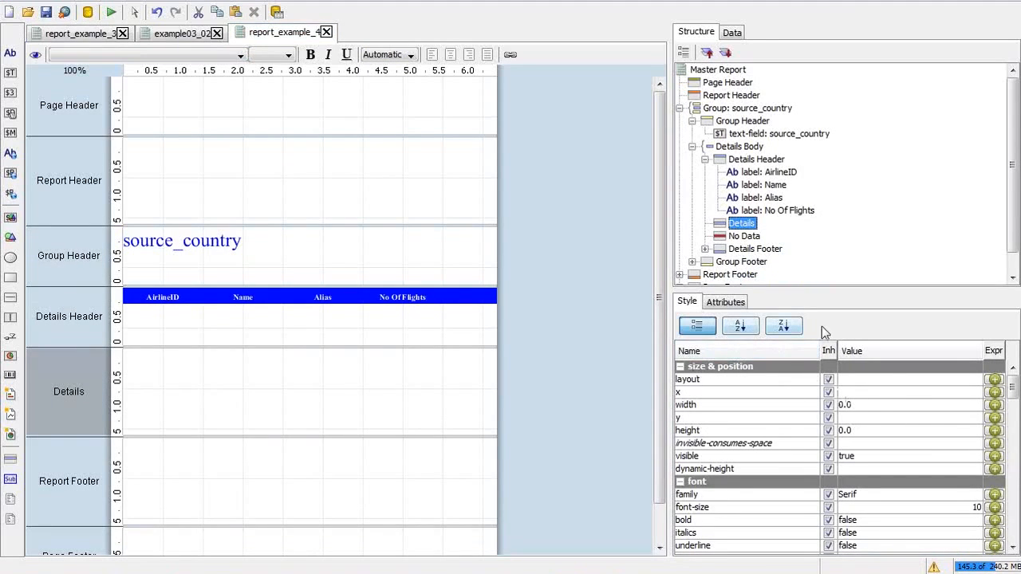
{"action": "left_click", "coordinate": [936, 382]}
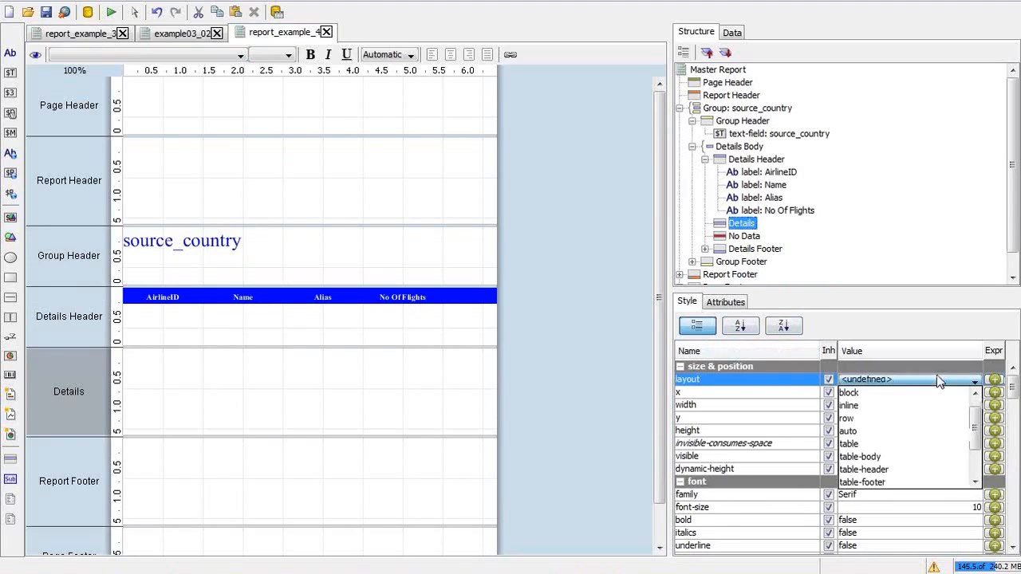
{"action": "left_click", "coordinate": [871, 417]}
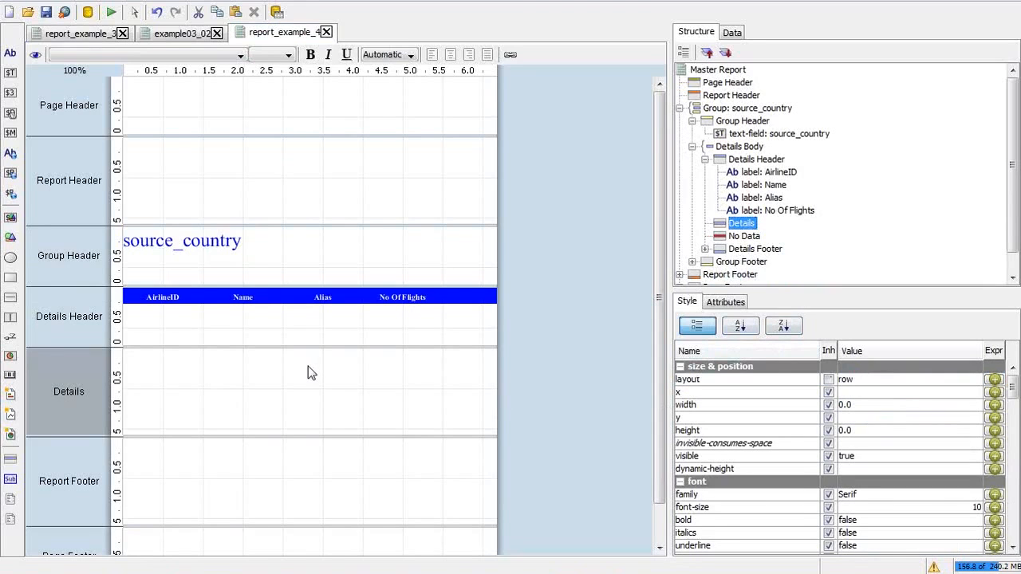
{"action": "key", "text": "ctrl+v"}
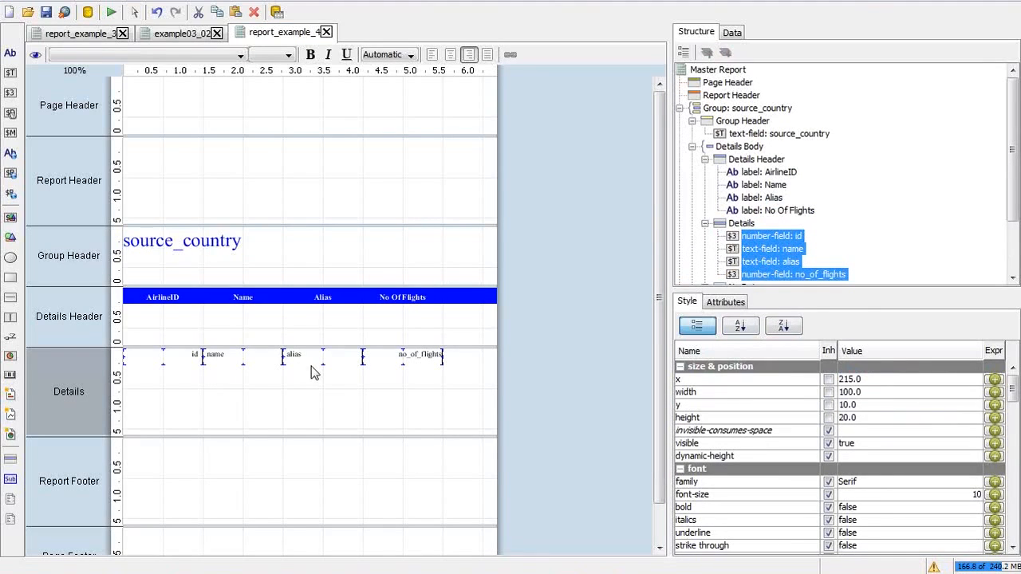
{"action": "left_click", "coordinate": [467, 369]}
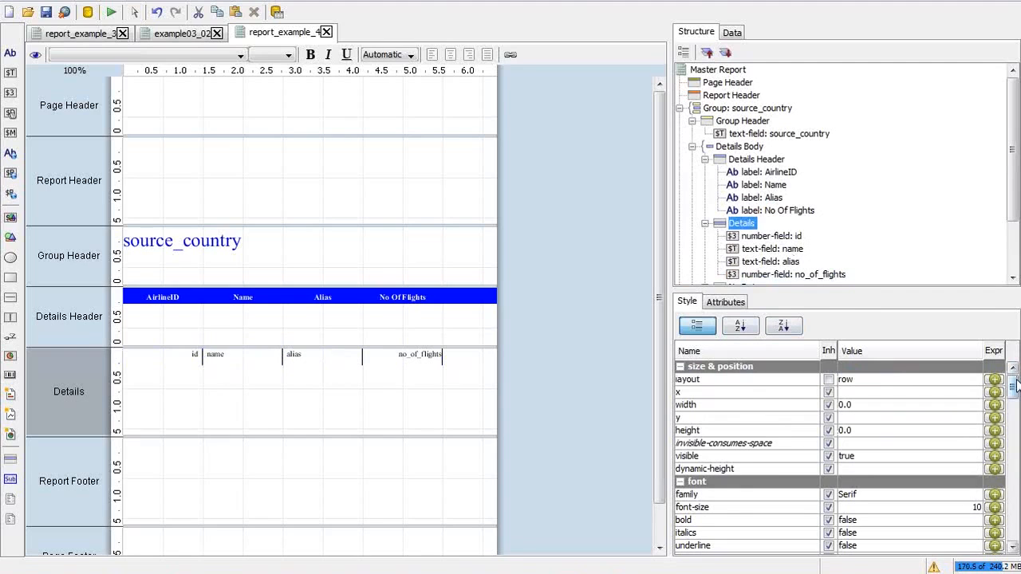
{"action": "left_click_drag", "start_coordinate": [1015, 387], "coordinate": [1015, 511]}
Step: Give the Details band a solid bottom border of size 1, then check the no_of_flights and name fields
{"action": "left_click", "coordinate": [920, 484]}
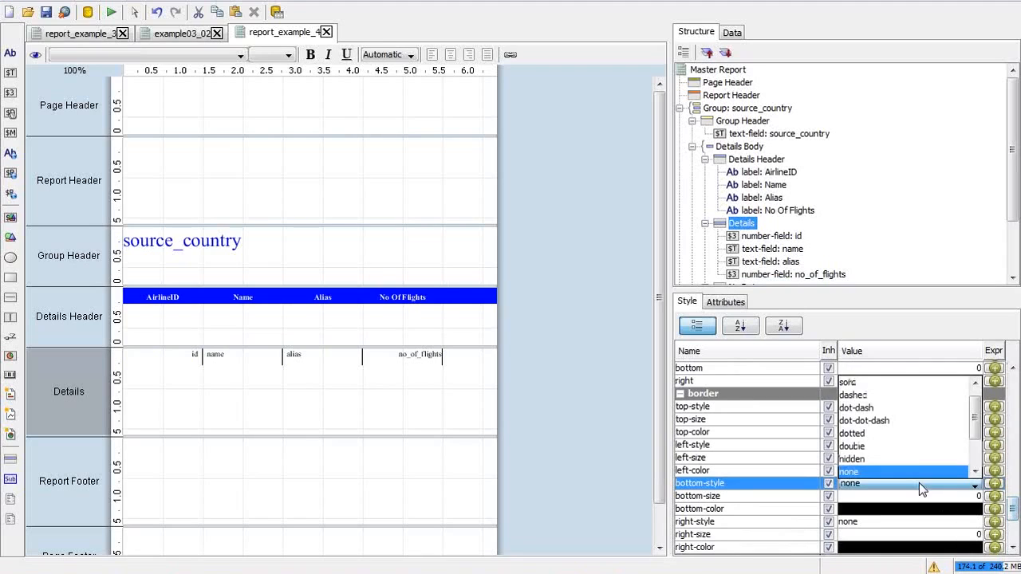
{"action": "left_click", "coordinate": [912, 385]}
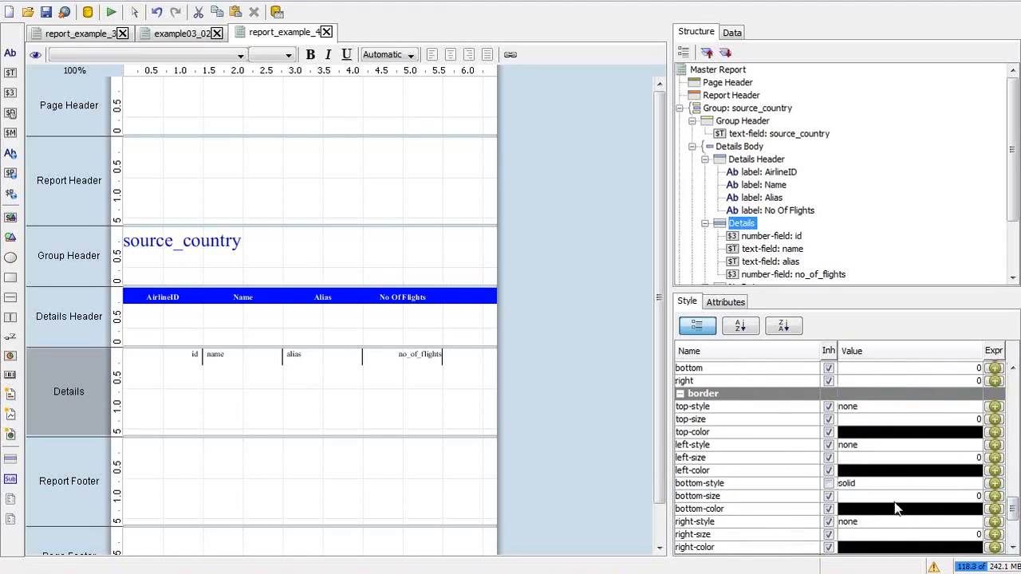
{"action": "left_click", "coordinate": [894, 499]}
{"action": "key", "text": "BackSpace"}
{"action": "key", "text": "BackSpace"}
{"action": "key", "text": "BackSpace"}
{"action": "type", "text": "1"}
{"action": "key", "text": "Return"}
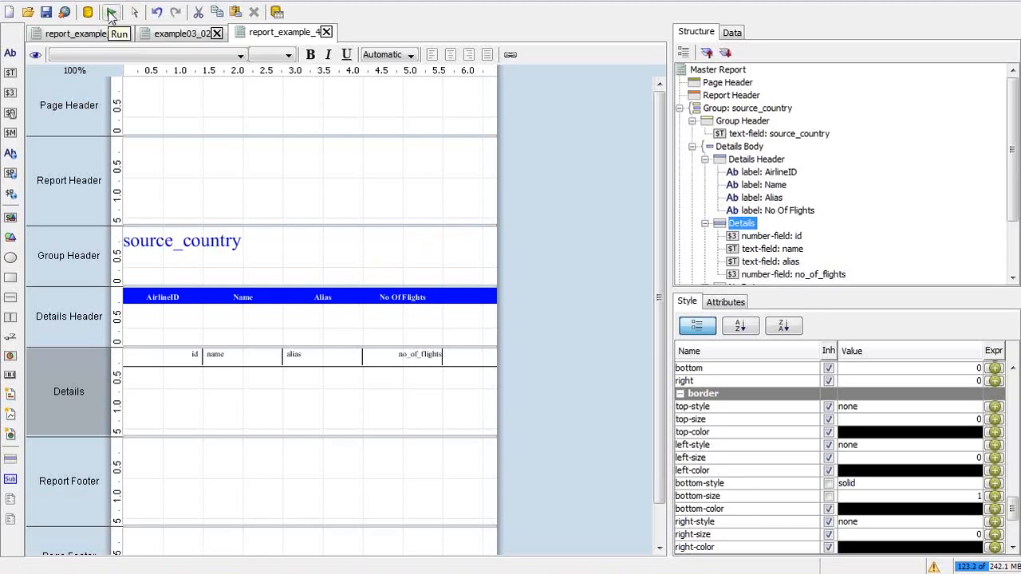
{"action": "left_click", "coordinate": [399, 356]}
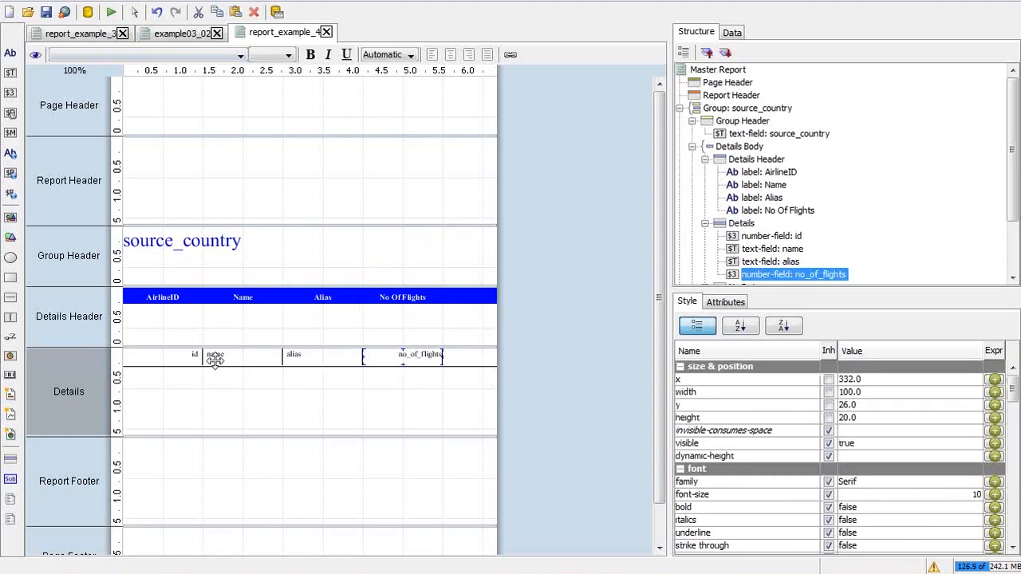
{"action": "left_click", "coordinate": [214, 357]}
Step: Advance the tutorial to slide 40, Step 5: Running Example - 2, and return to the designer
{"action": "key", "text": "alt+Tab"}
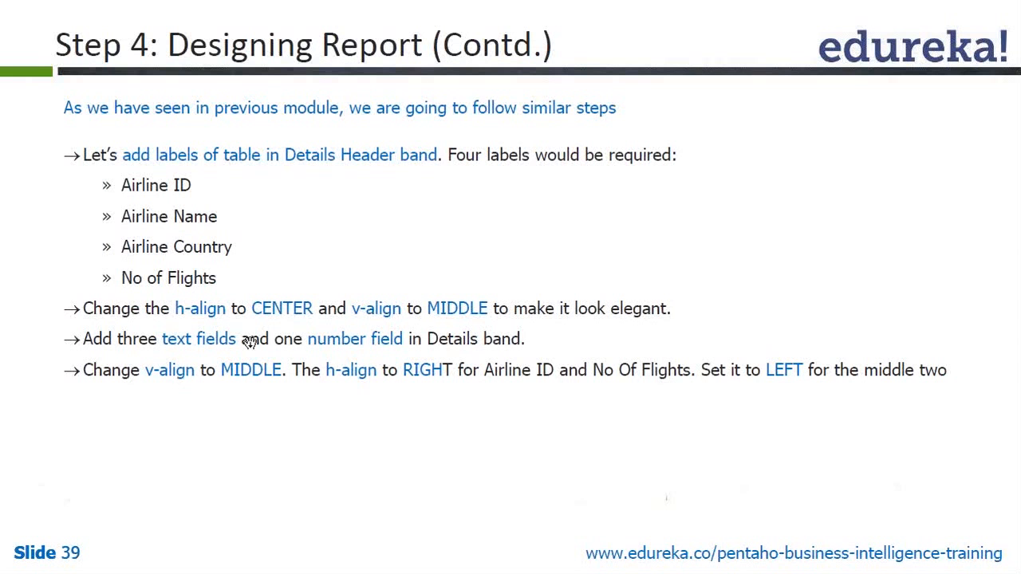
{"action": "key", "text": "alt+Tab"}
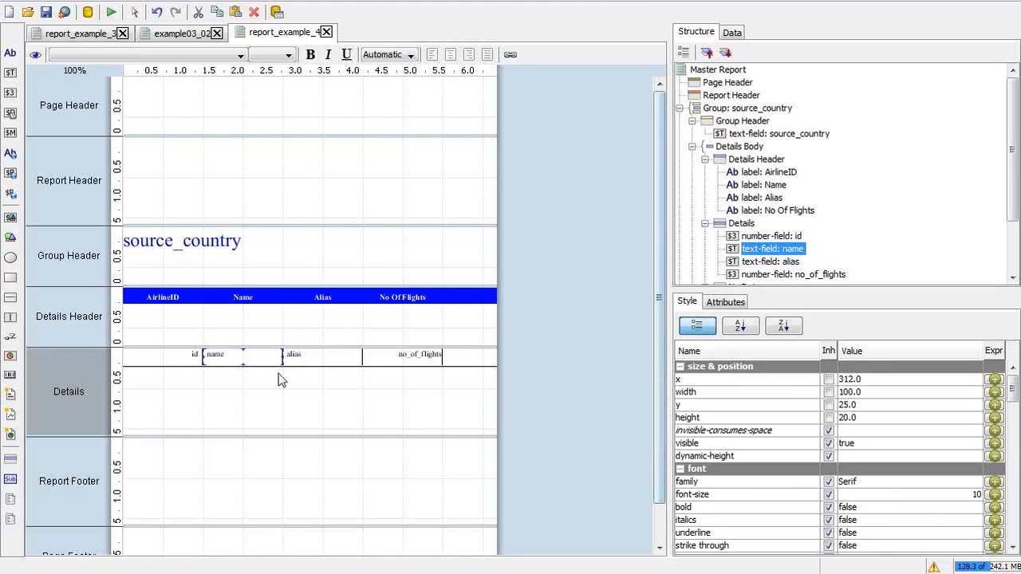
{"action": "key", "text": "alt+Tab"}
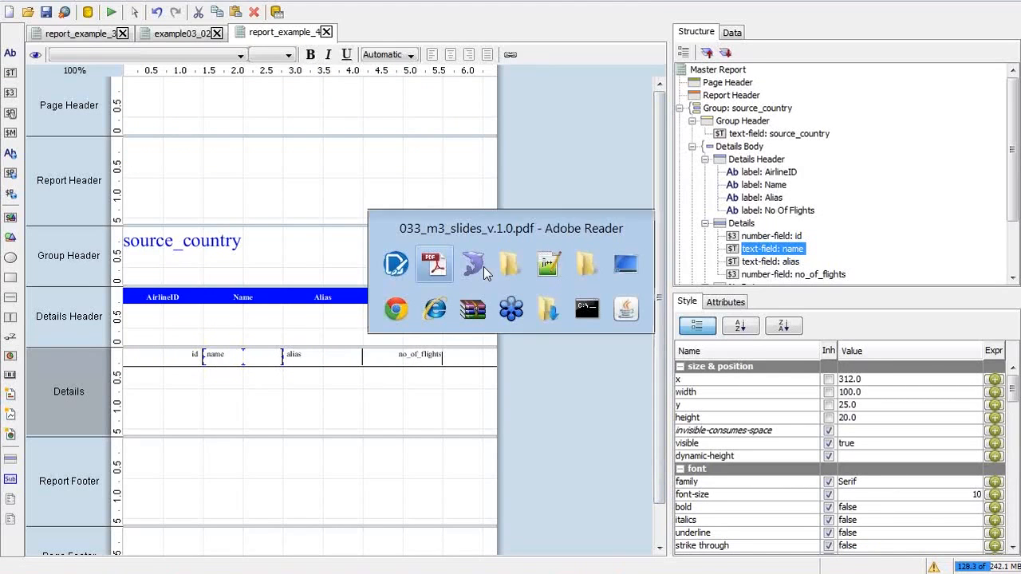
{"action": "left_click", "coordinate": [483, 266]}
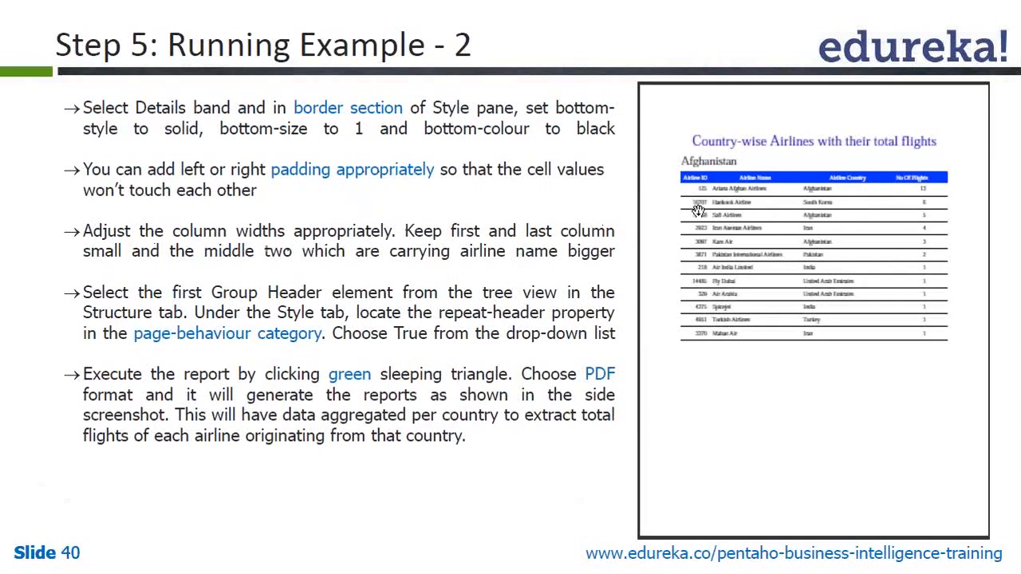
{"action": "key", "text": "alt+Tab"}
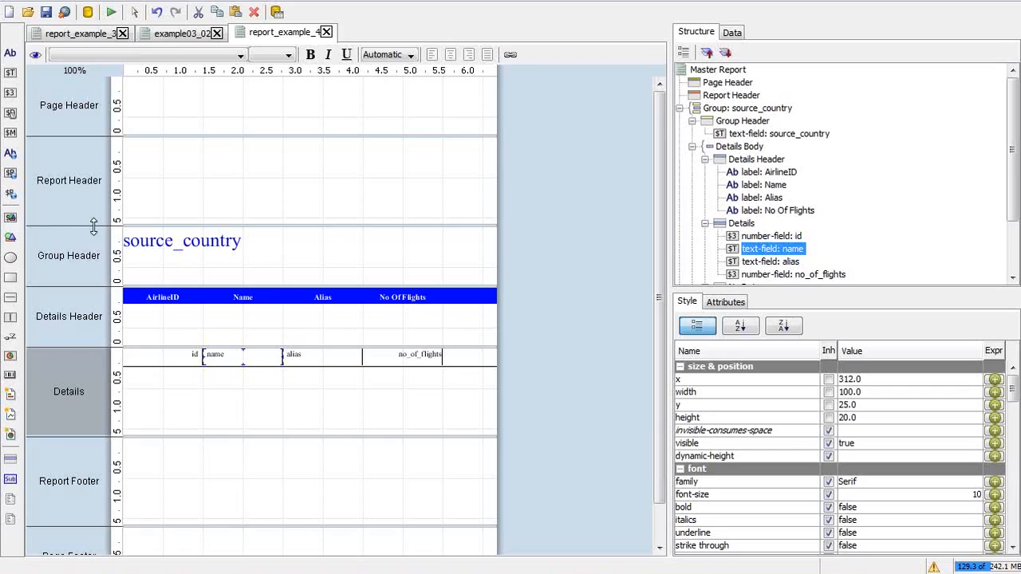
Step: Narrow the ID column and widen the Name column to 140, each label together with its field
{"action": "left_click", "coordinate": [160, 296]}
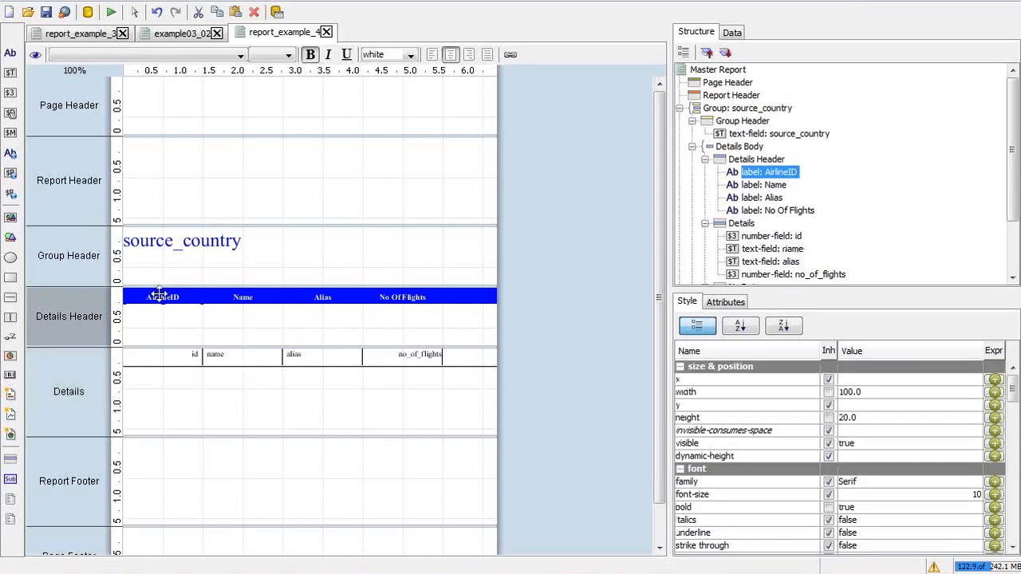
{"action": "left_click", "coordinate": [173, 359]}
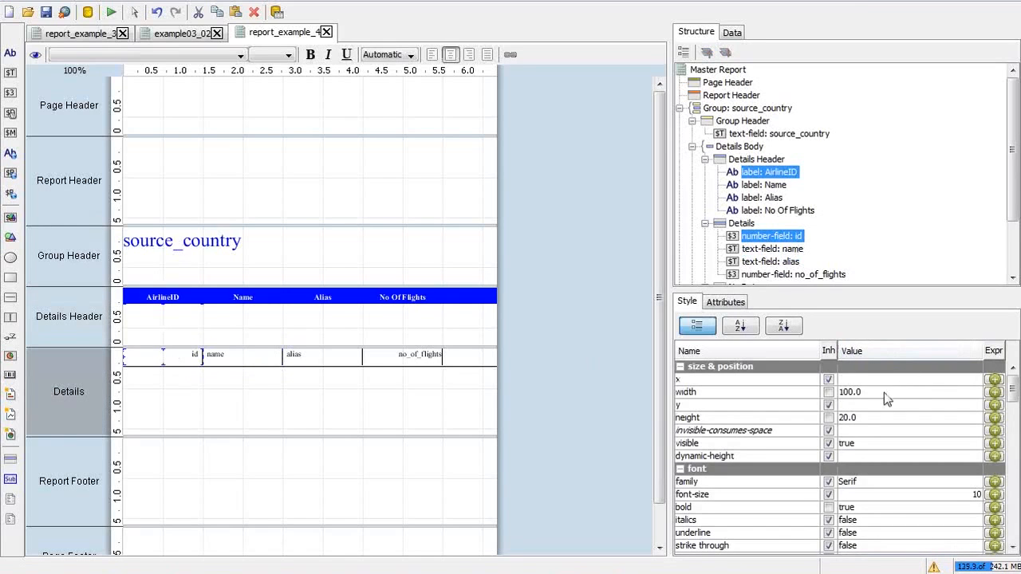
{"action": "left_click", "coordinate": [851, 392]}
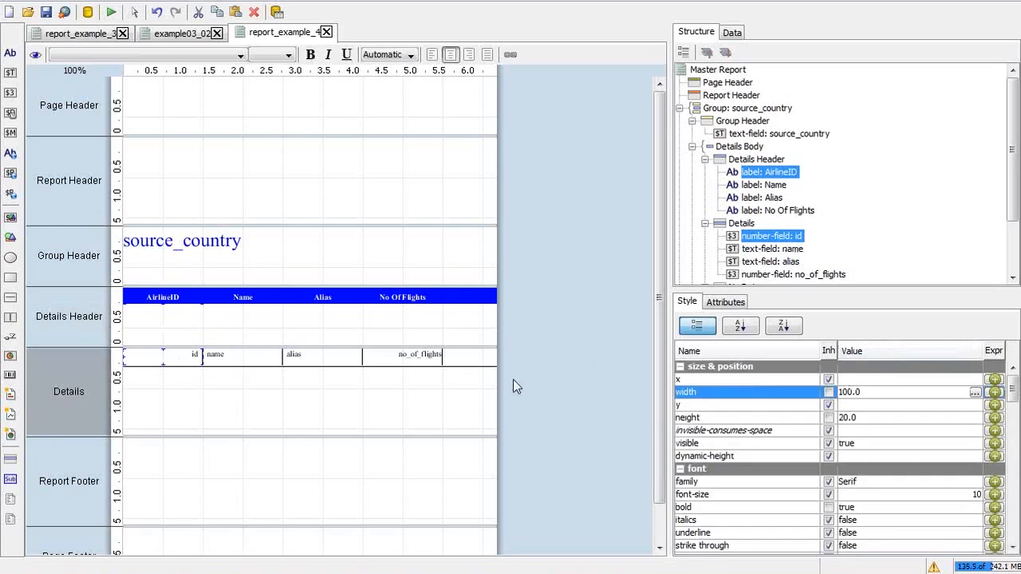
{"action": "left_click_drag", "start_coordinate": [200, 355], "coordinate": [164, 355]}
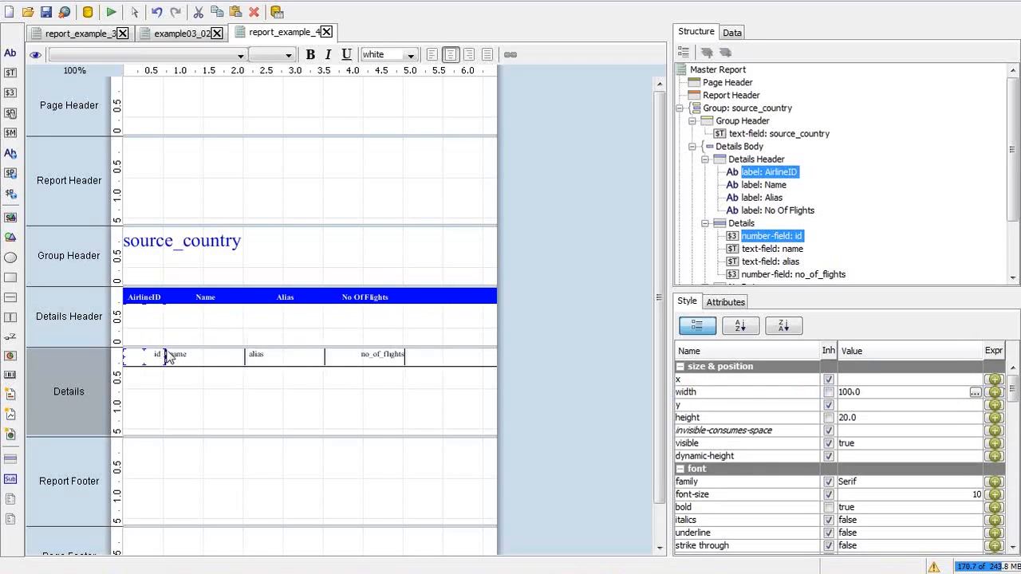
{"action": "left_click", "coordinate": [198, 296]}
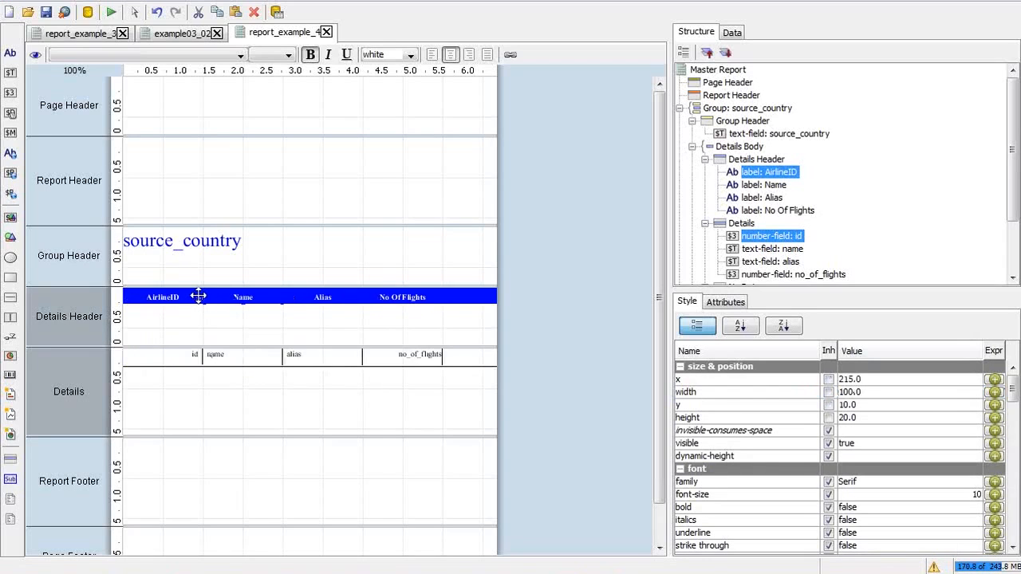
{"action": "left_click", "coordinate": [199, 297]}
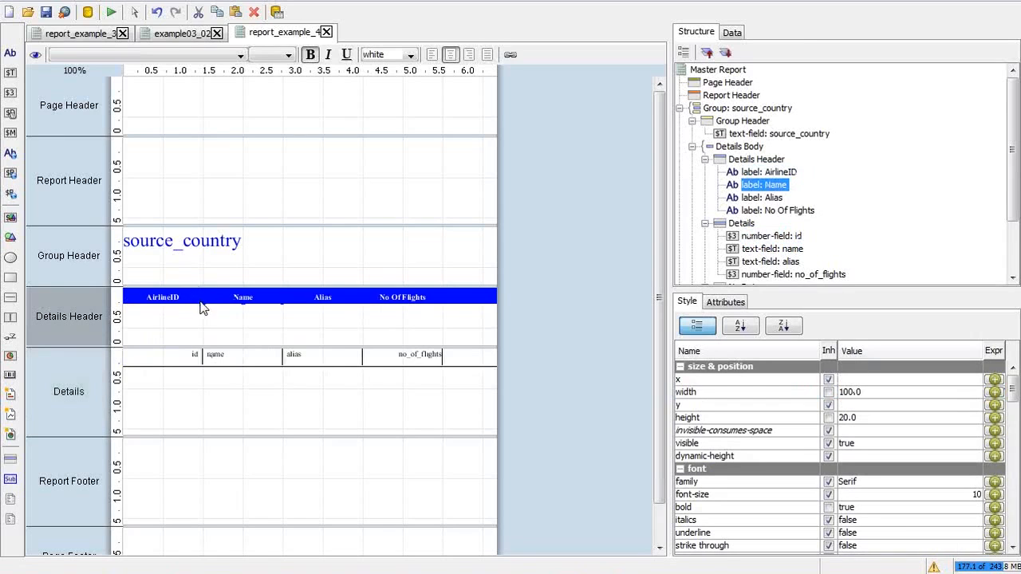
{"action": "key", "text": "ctrl+z"}
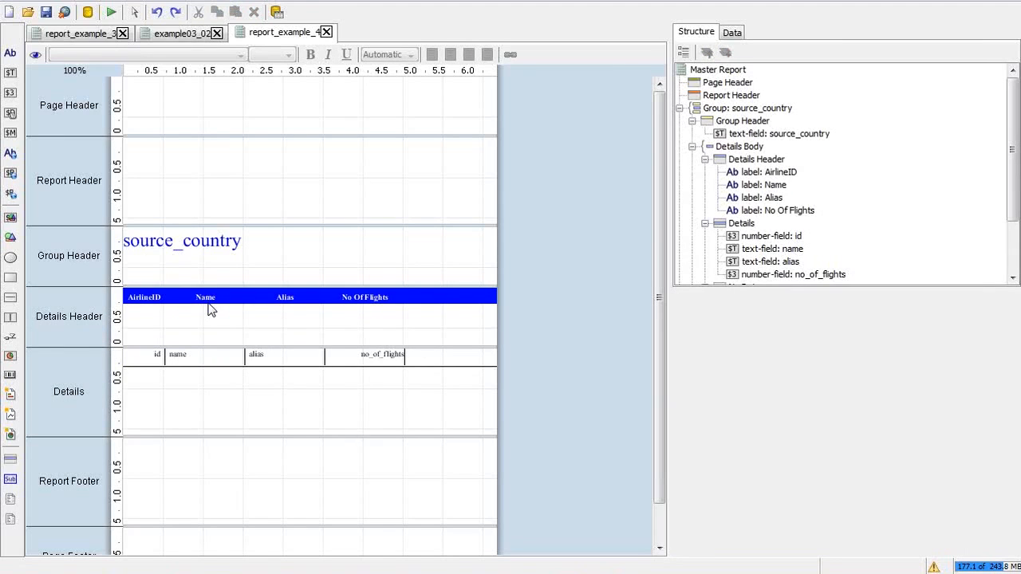
{"action": "left_click", "coordinate": [203, 354]}
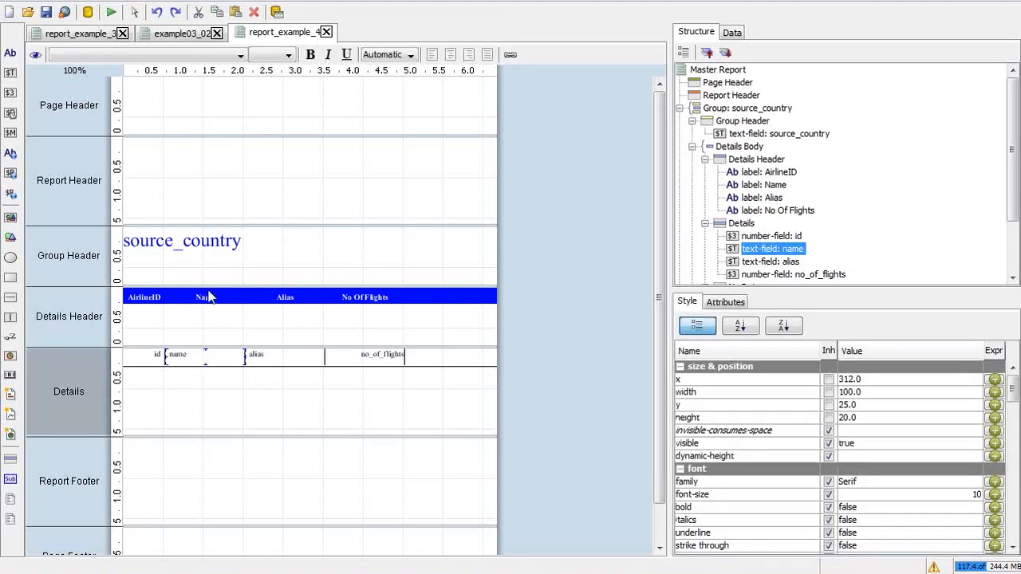
{"action": "left_click", "coordinate": [207, 296]}
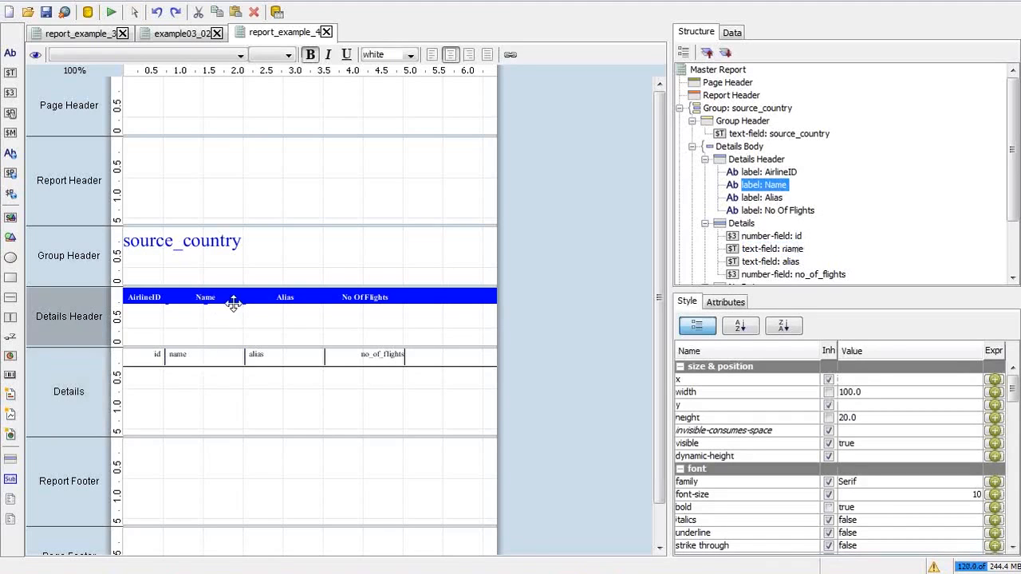
{"action": "left_click", "coordinate": [212, 354], "text": "shift"}
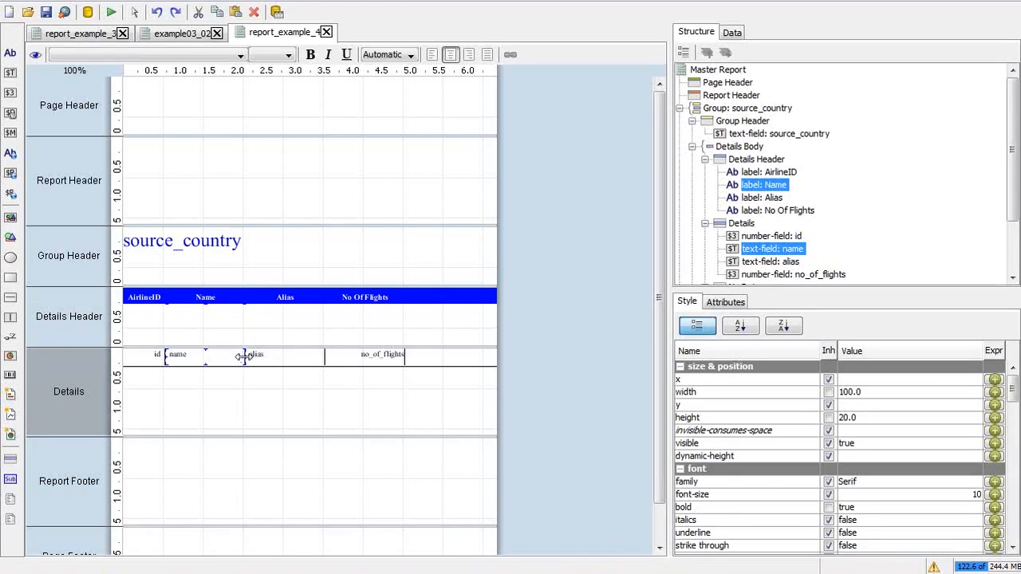
{"action": "left_click_drag", "start_coordinate": [245, 357], "coordinate": [276, 356]}
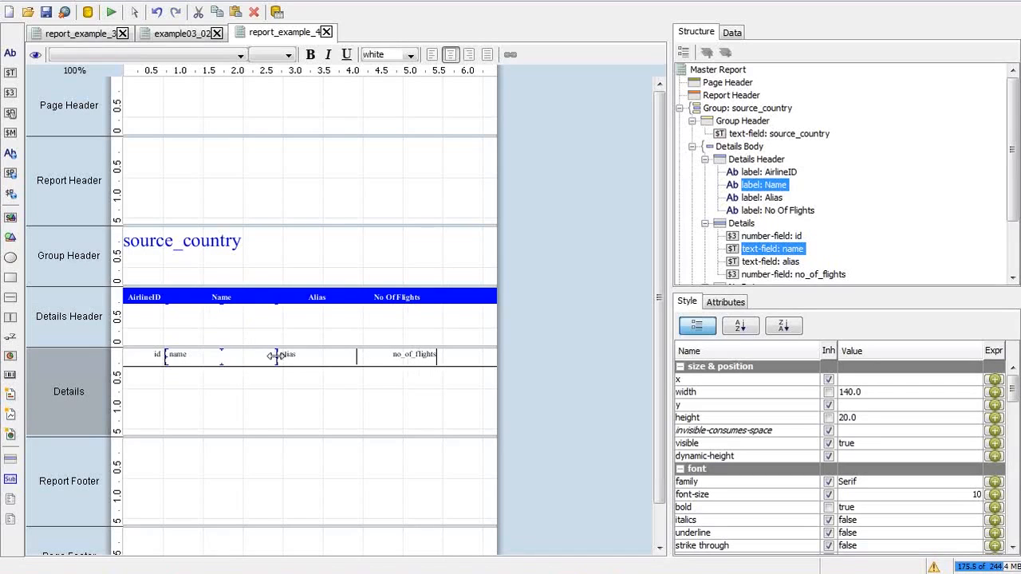
Step: Widen the Alias column, narrow No Of Flights to 61, and widen the Name column further
{"action": "left_click", "coordinate": [317, 297]}
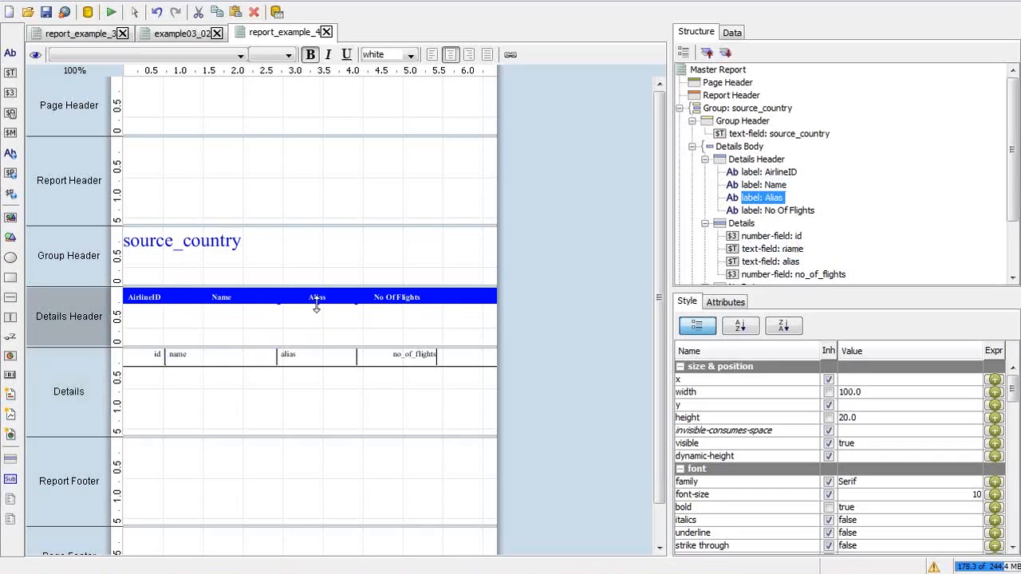
{"action": "left_click", "coordinate": [317, 359], "text": "shift"}
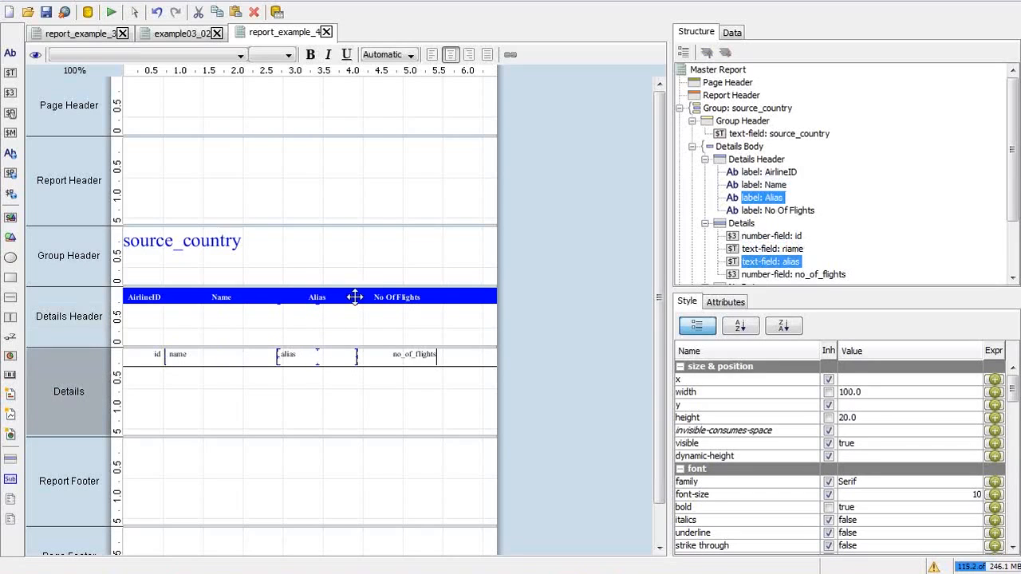
{"action": "left_click_drag", "start_coordinate": [358, 297], "coordinate": [411, 296]}
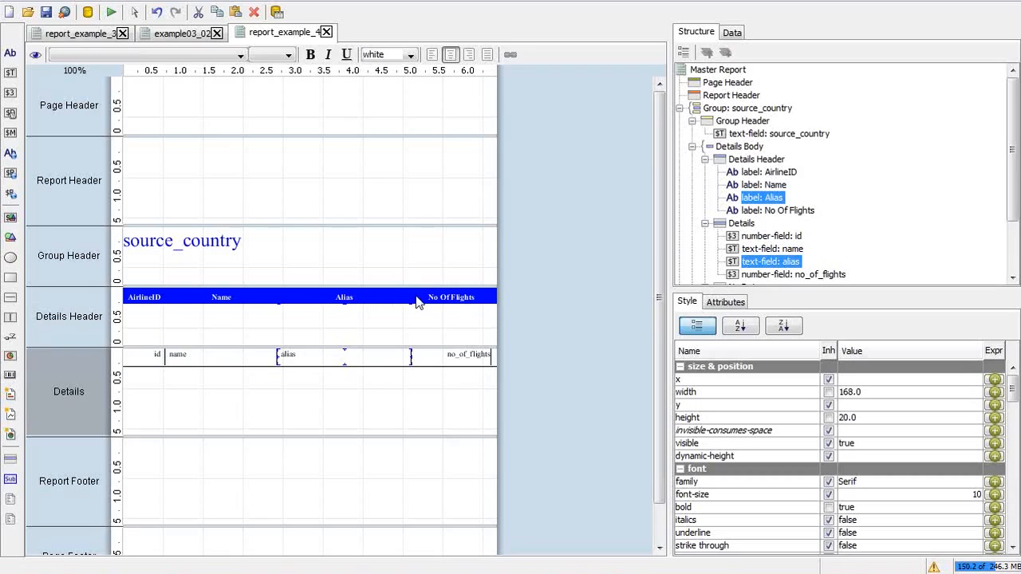
{"action": "left_click", "coordinate": [447, 297]}
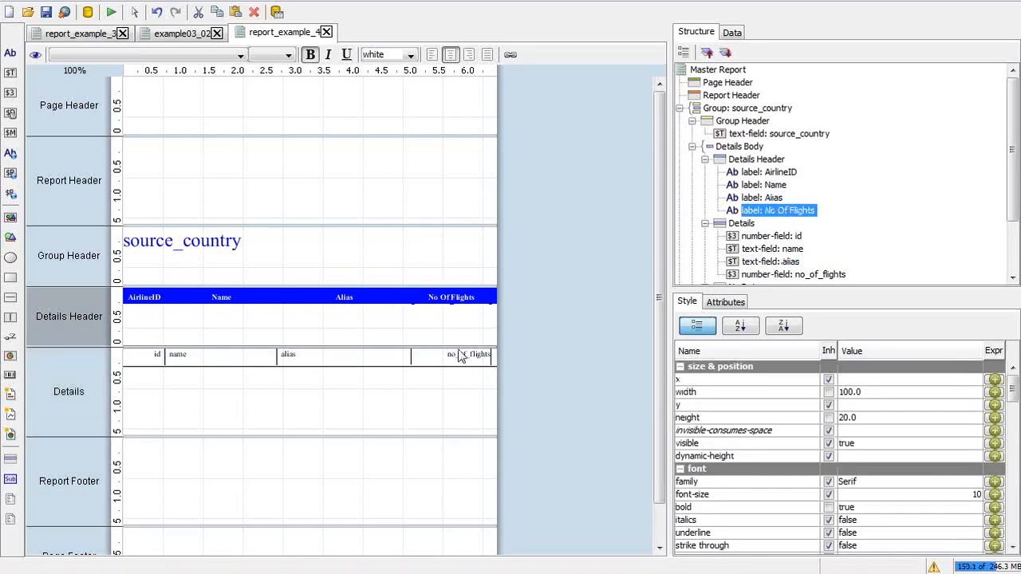
{"action": "left_click", "coordinate": [459, 355], "text": "shift"}
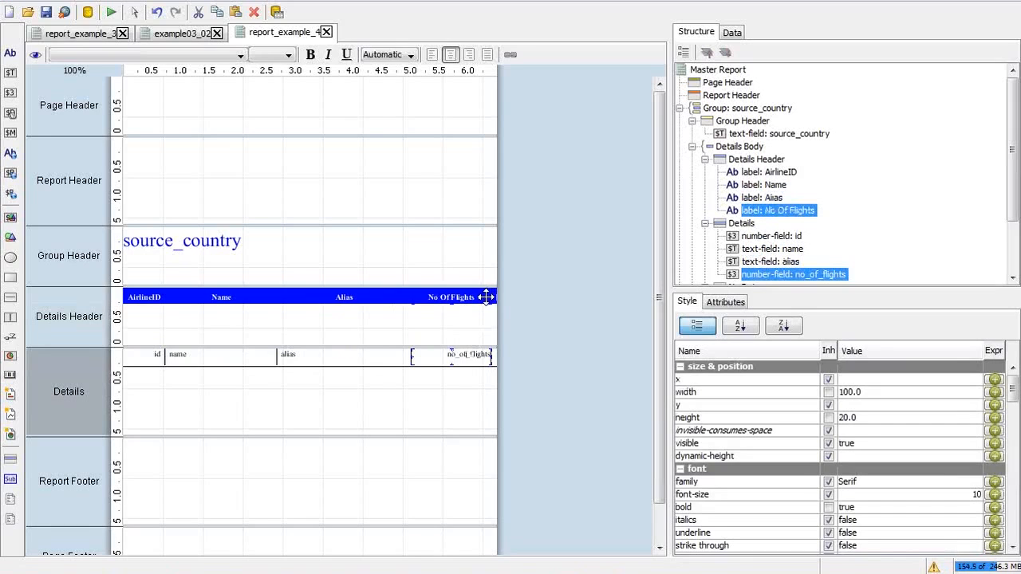
{"action": "left_click_drag", "start_coordinate": [488, 295], "coordinate": [456, 300]}
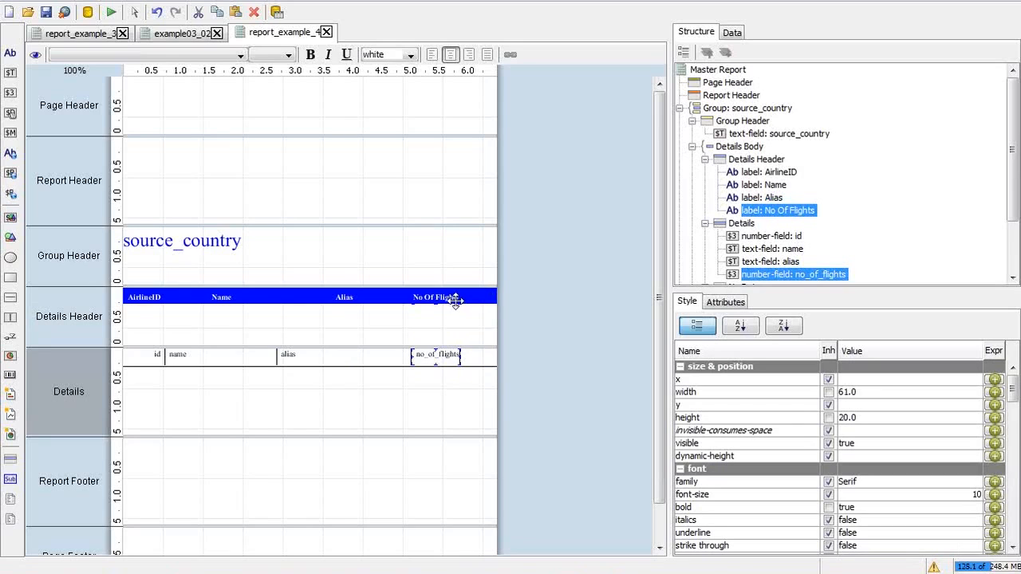
{"action": "left_click", "coordinate": [228, 298]}
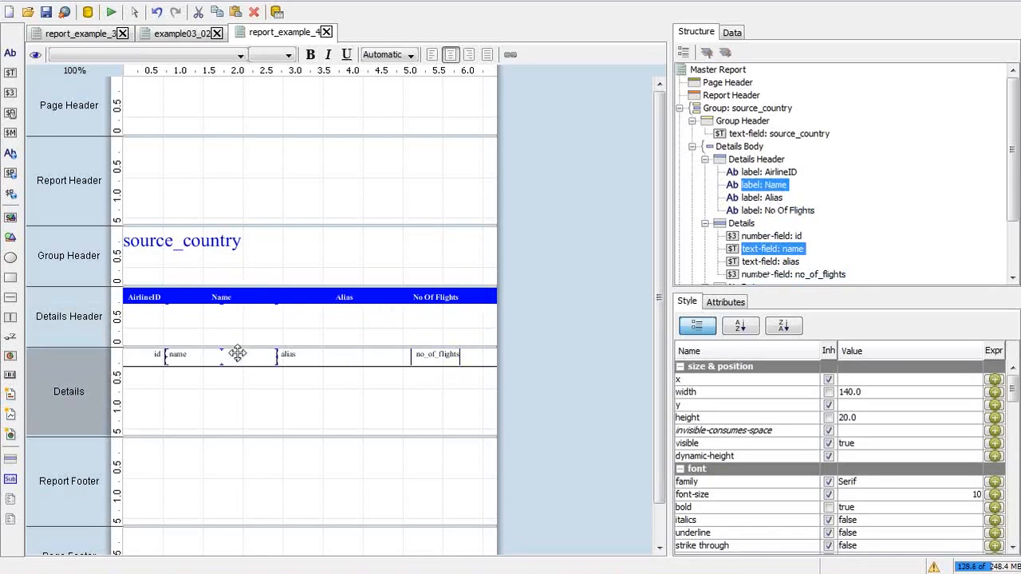
{"action": "left_click_drag", "start_coordinate": [276, 295], "coordinate": [311, 293]}
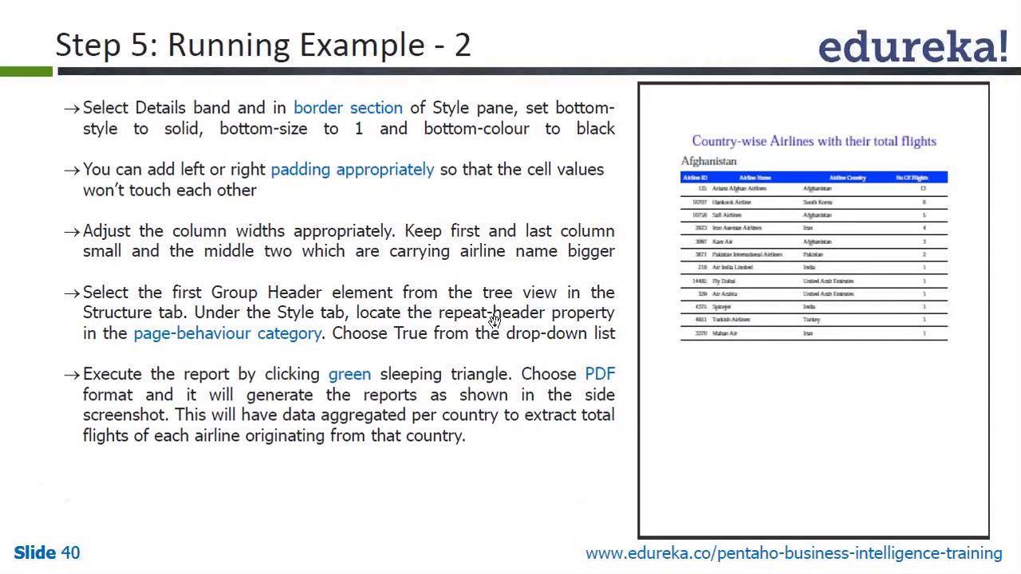
{"action": "key", "text": "alt+Tab"}
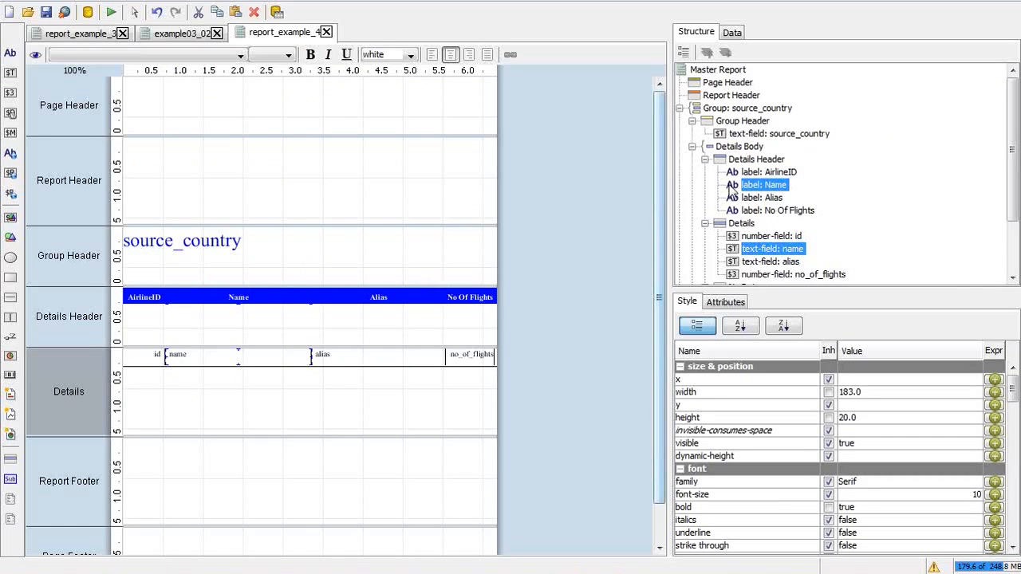
Step: Select the source_country Group Header and set its repeat-header page-behaviour to False
{"action": "left_click", "coordinate": [738, 122]}
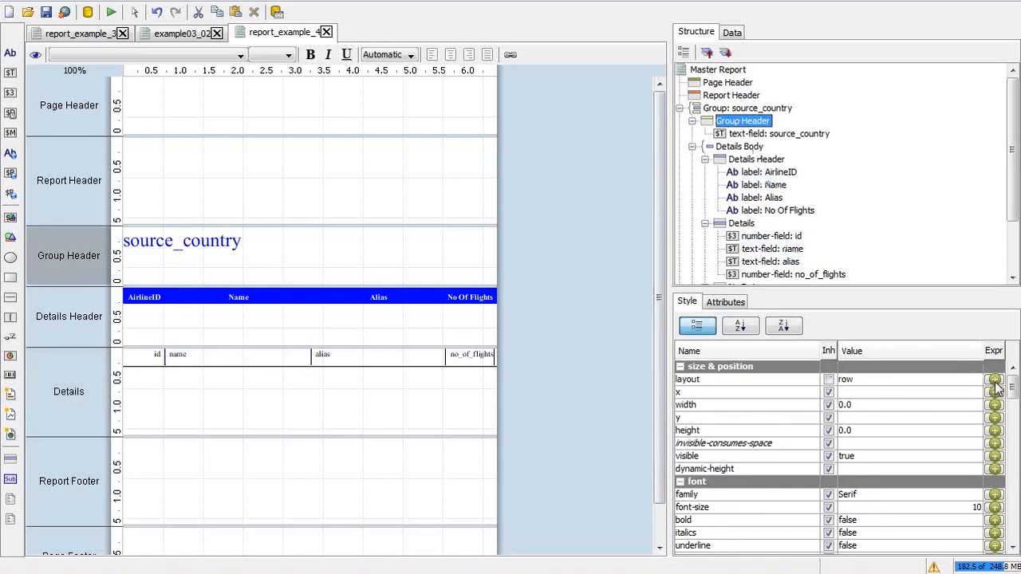
{"action": "scroll", "coordinate": [1013, 393], "scroll_direction": "down", "scroll_amount": 1}
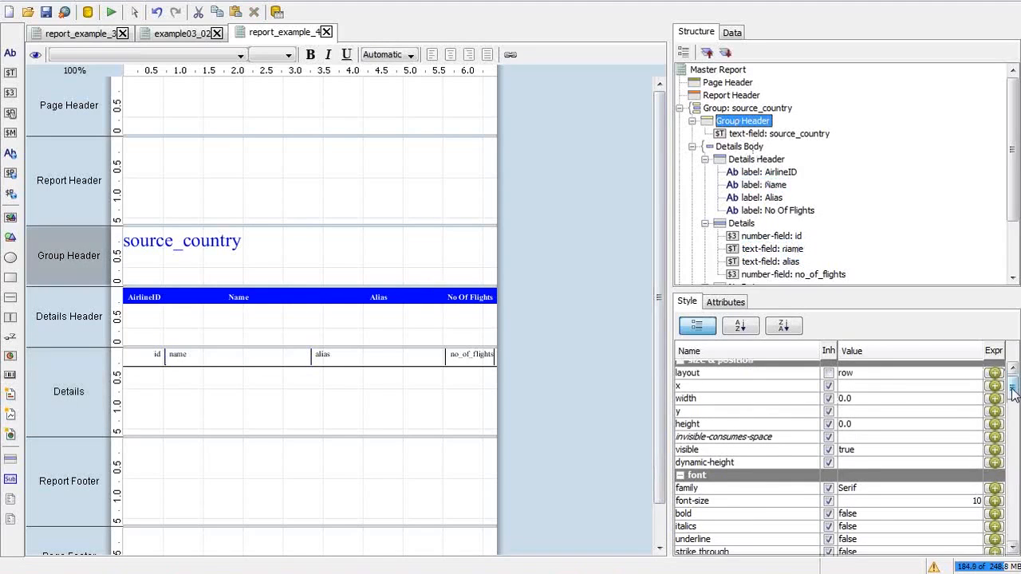
{"action": "left_click_drag", "start_coordinate": [1013, 394], "coordinate": [1015, 460]}
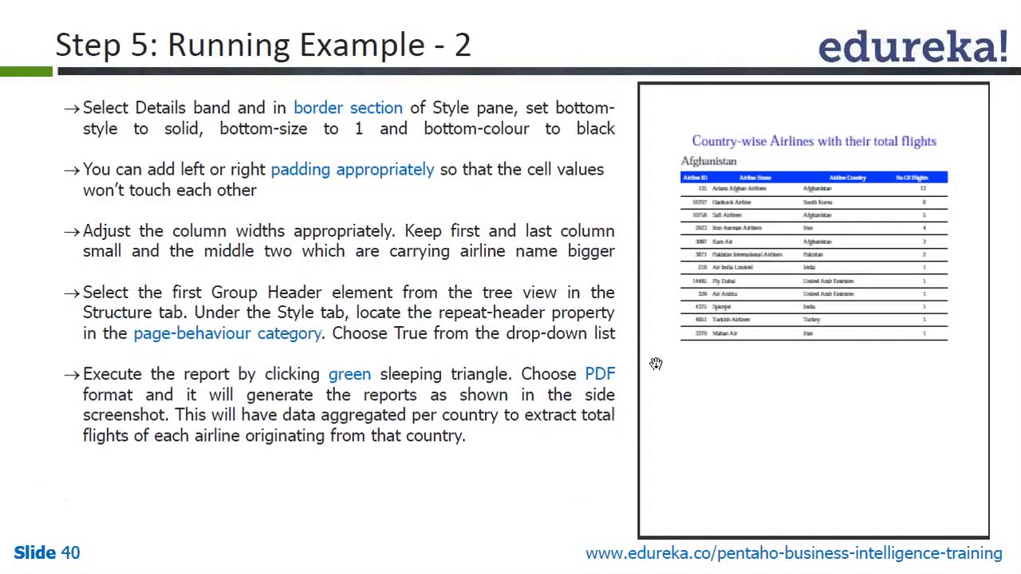
{"action": "key", "text": "alt+Tab"}
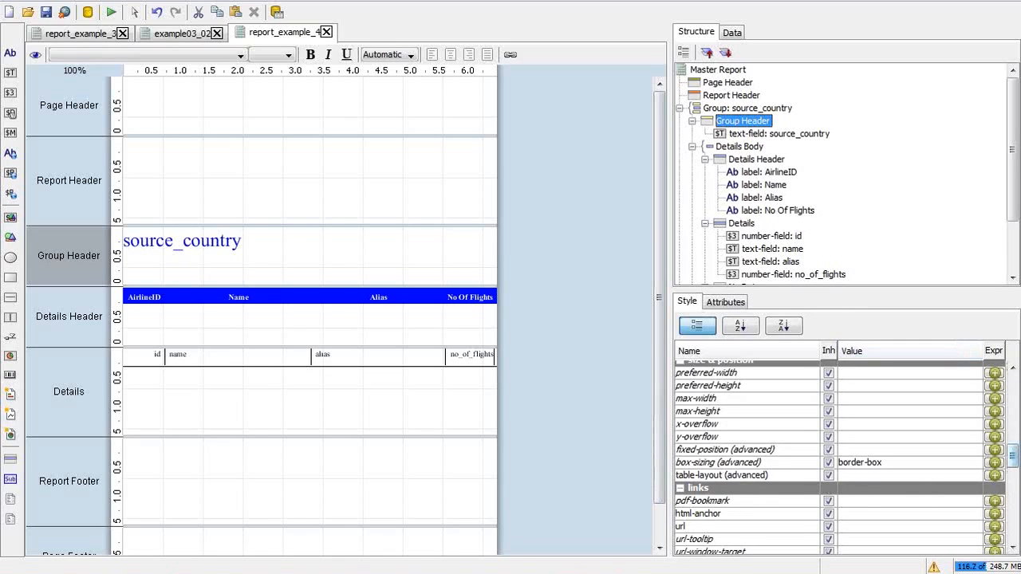
{"action": "scroll", "coordinate": [1013, 451], "scroll_direction": "up", "scroll_amount": 3}
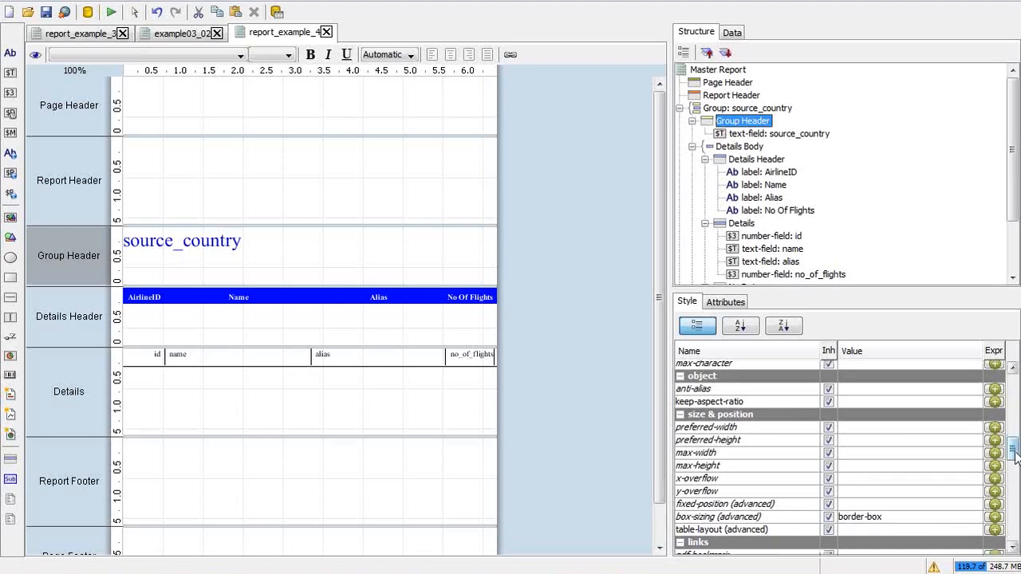
{"action": "scroll", "coordinate": [1015, 454], "scroll_direction": "down", "scroll_amount": 1}
{"action": "left_click_drag", "start_coordinate": [1016, 455], "coordinate": [1017, 495]}
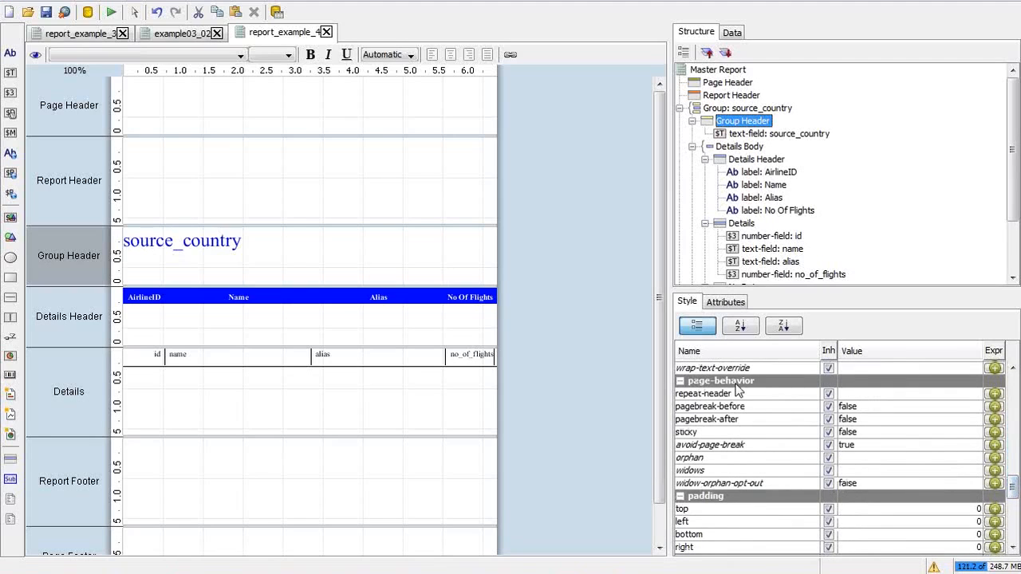
{"action": "left_click", "coordinate": [882, 393]}
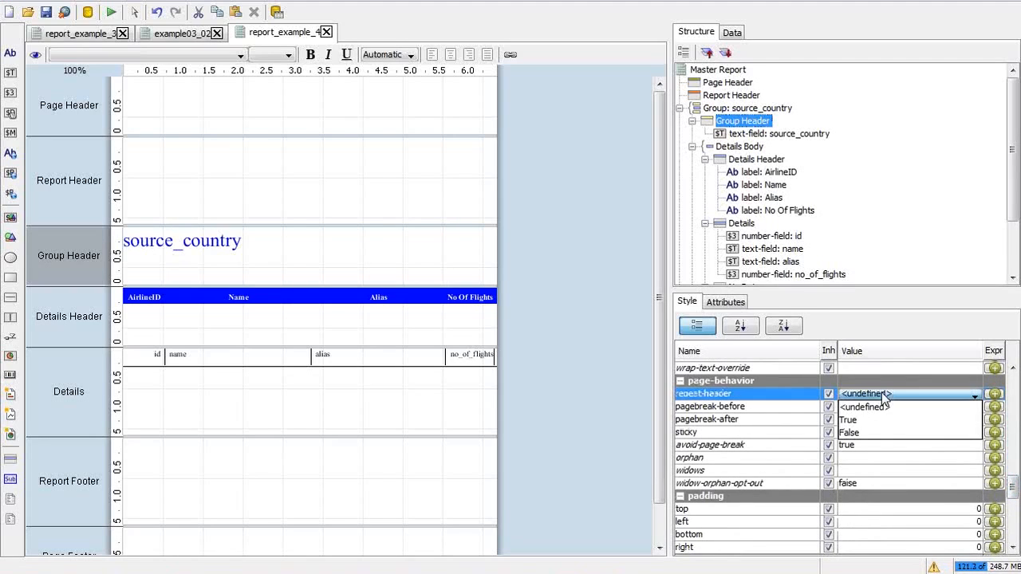
{"action": "left_click", "coordinate": [861, 433]}
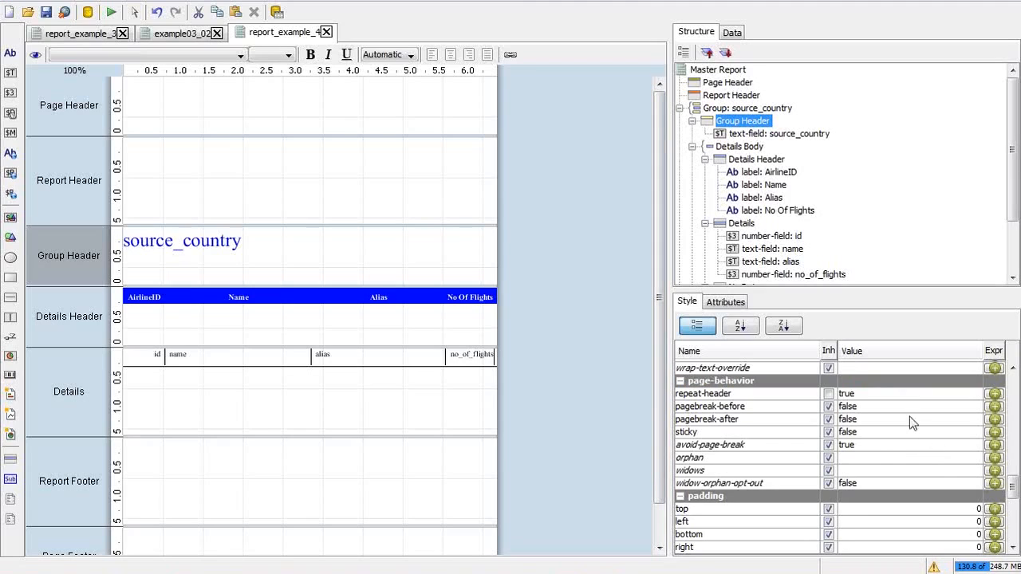
{"action": "left_click", "coordinate": [894, 397]}
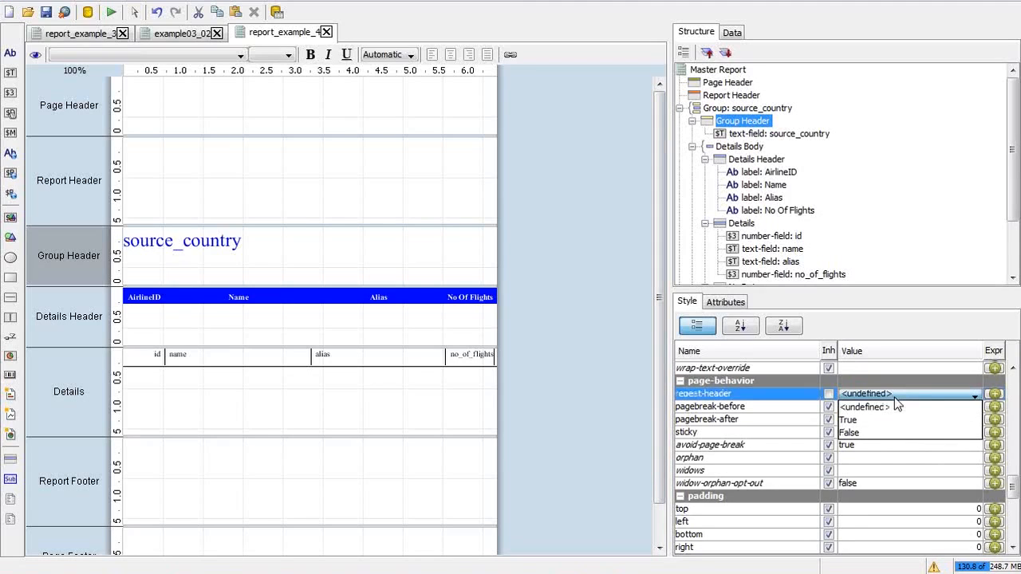
{"action": "left_click", "coordinate": [872, 433]}
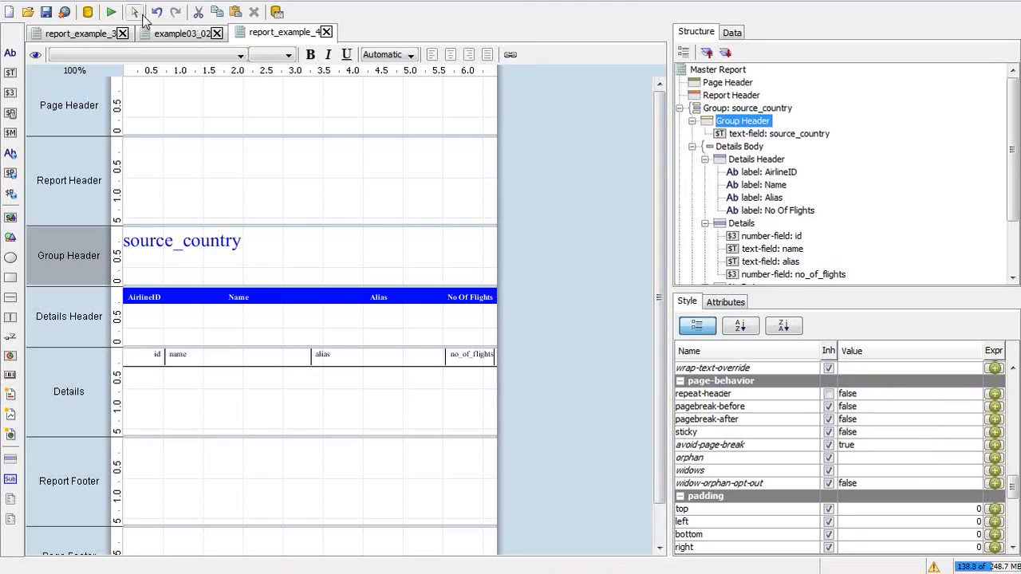
{"action": "left_click", "coordinate": [111, 13]}
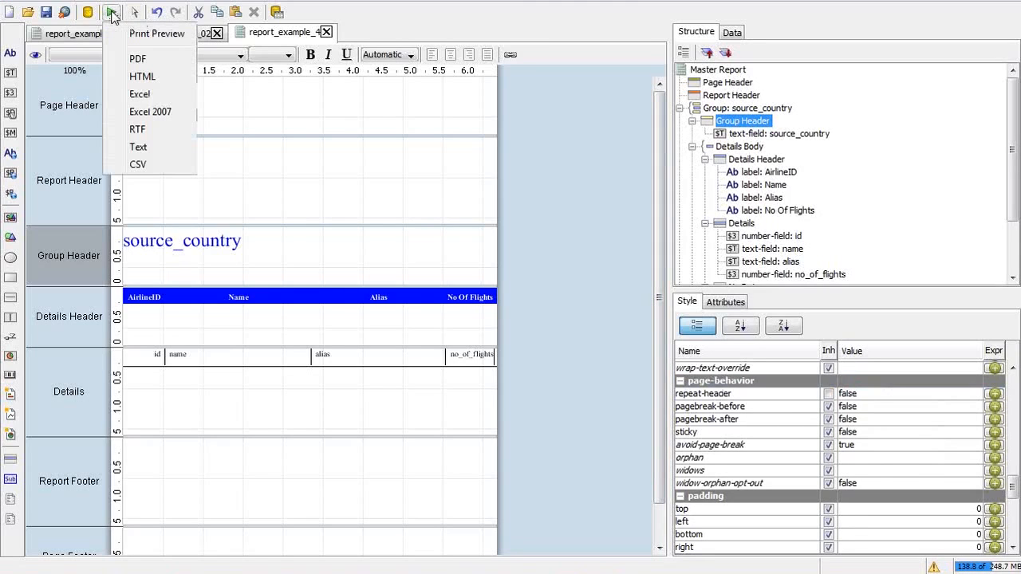
{"action": "left_click", "coordinate": [143, 34]}
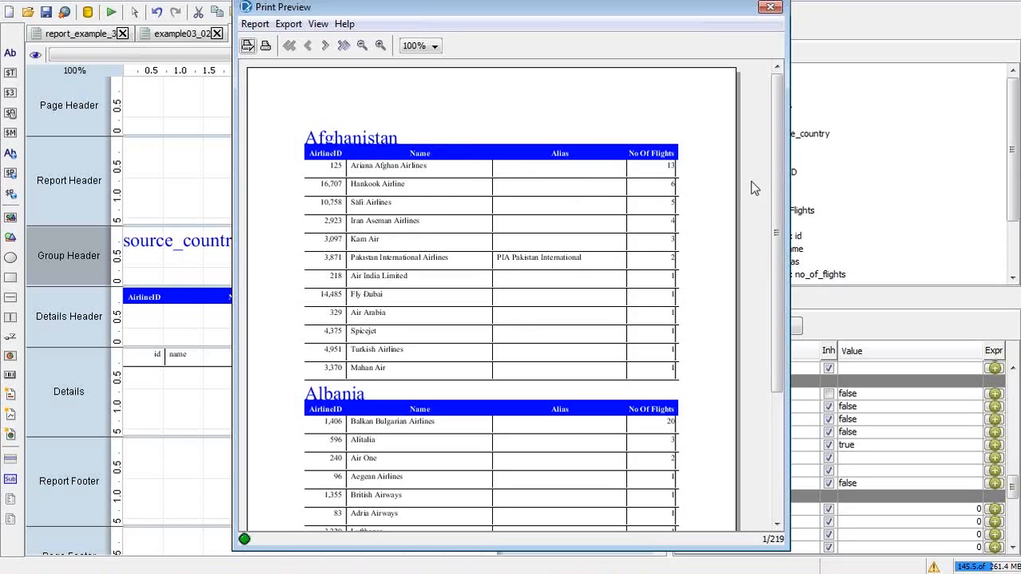
{"action": "left_click_drag", "start_coordinate": [777, 155], "coordinate": [784, 296]}
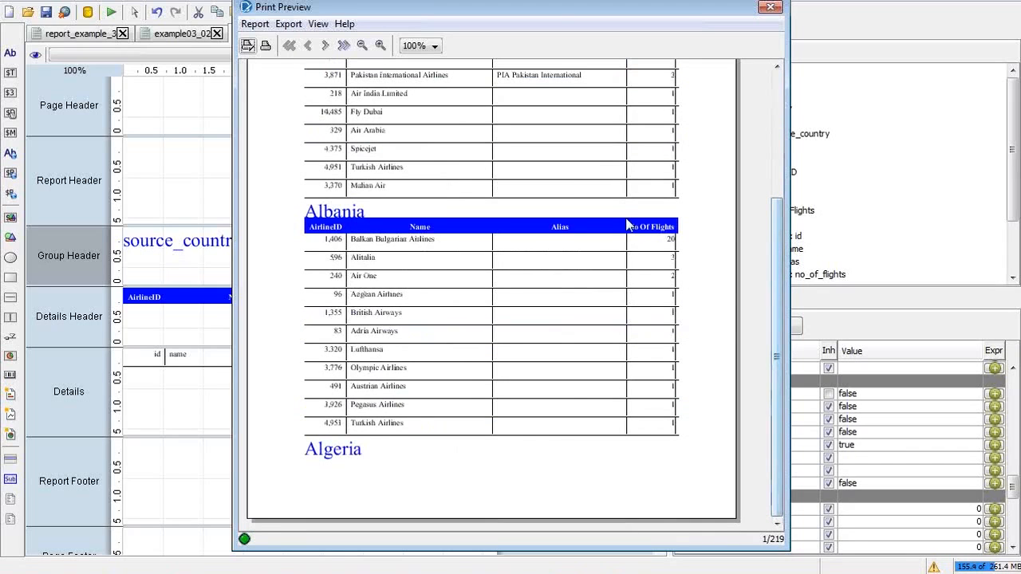
{"action": "left_click", "coordinate": [325, 46]}
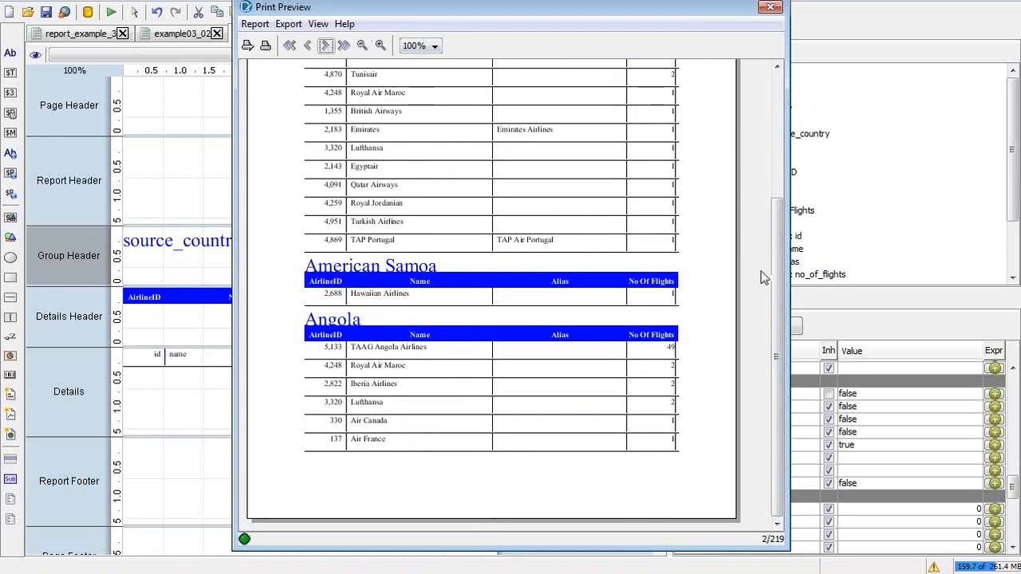
{"action": "mouse_move", "coordinate": [778, 273]}
{"action": "left_mouse_down"}
{"action": "mouse_move", "coordinate": [772, 161]}
{"action": "mouse_move", "coordinate": [774, 275]}
{"action": "left_mouse_up"}
{"action": "left_click", "coordinate": [326, 46]}
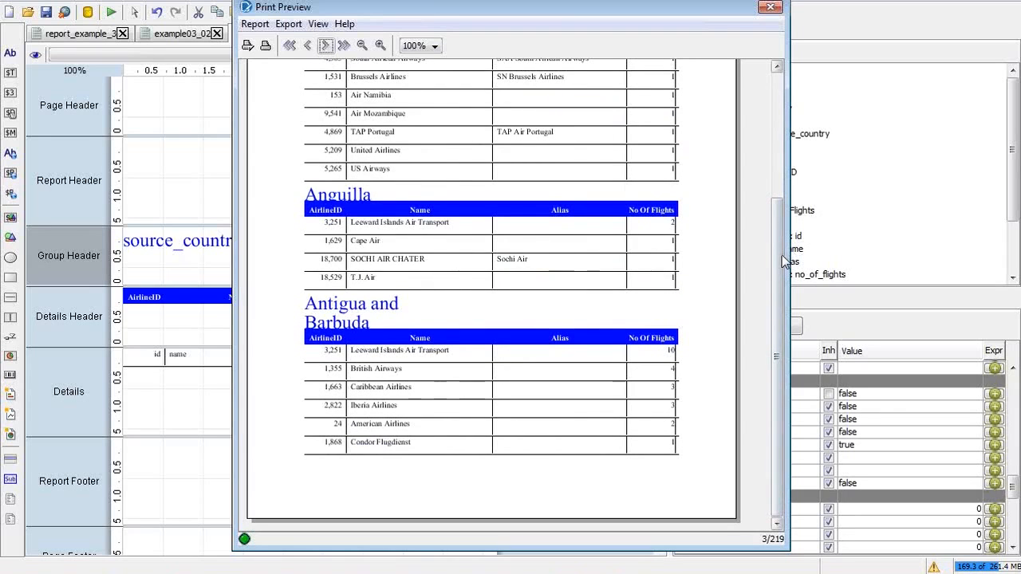
{"action": "left_click_drag", "start_coordinate": [779, 253], "coordinate": [766, 112]}
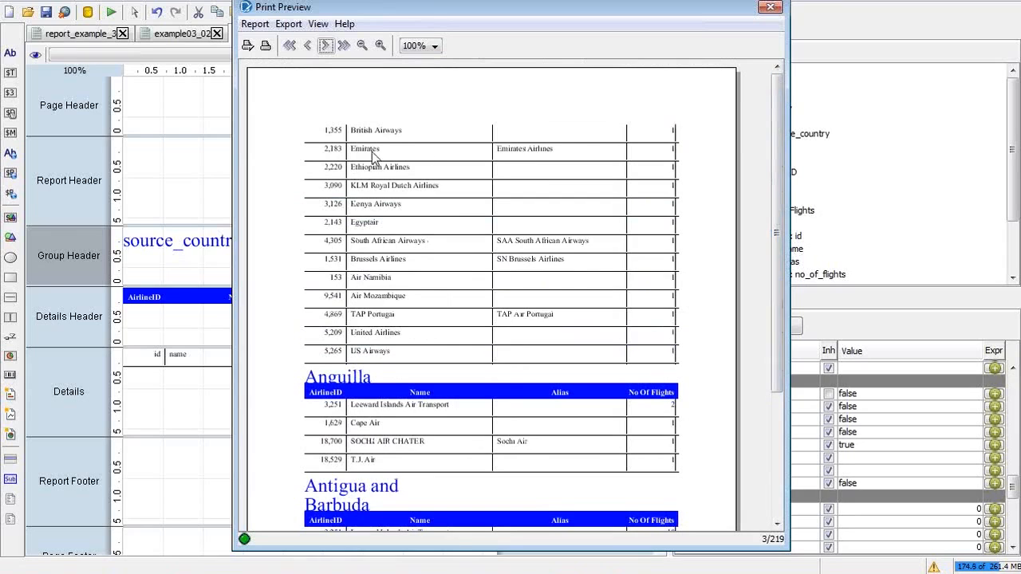
{"action": "left_click", "coordinate": [308, 47]}
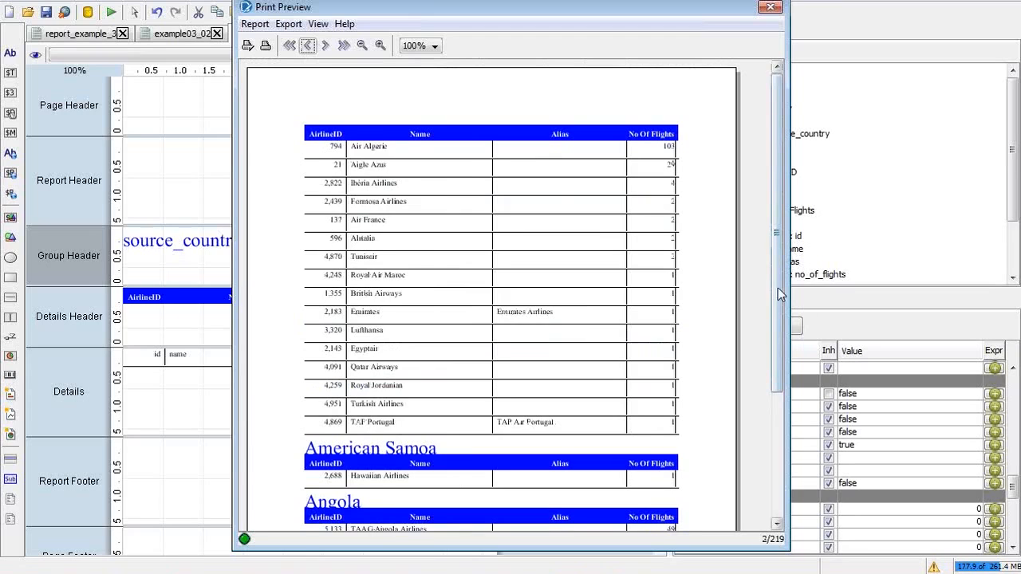
{"action": "left_click_drag", "start_coordinate": [777, 290], "coordinate": [777, 458]}
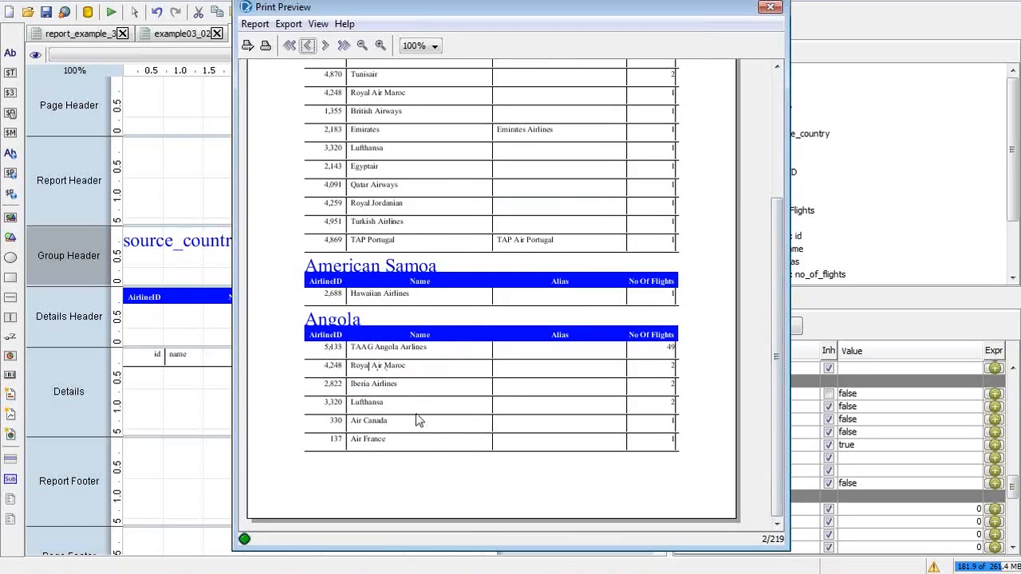
{"action": "left_click", "coordinate": [325, 46]}
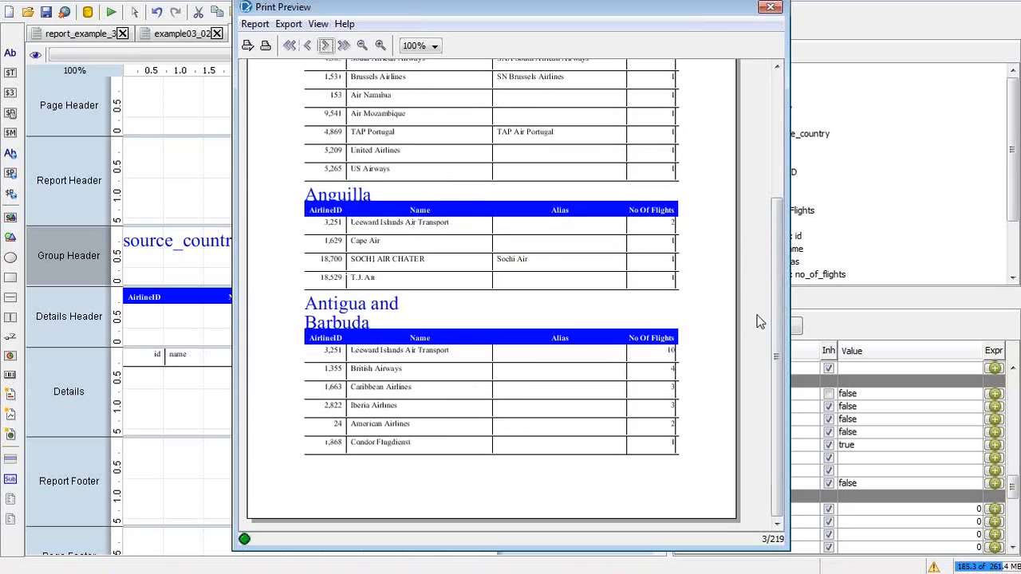
{"action": "left_click_drag", "start_coordinate": [782, 296], "coordinate": [779, 157]}
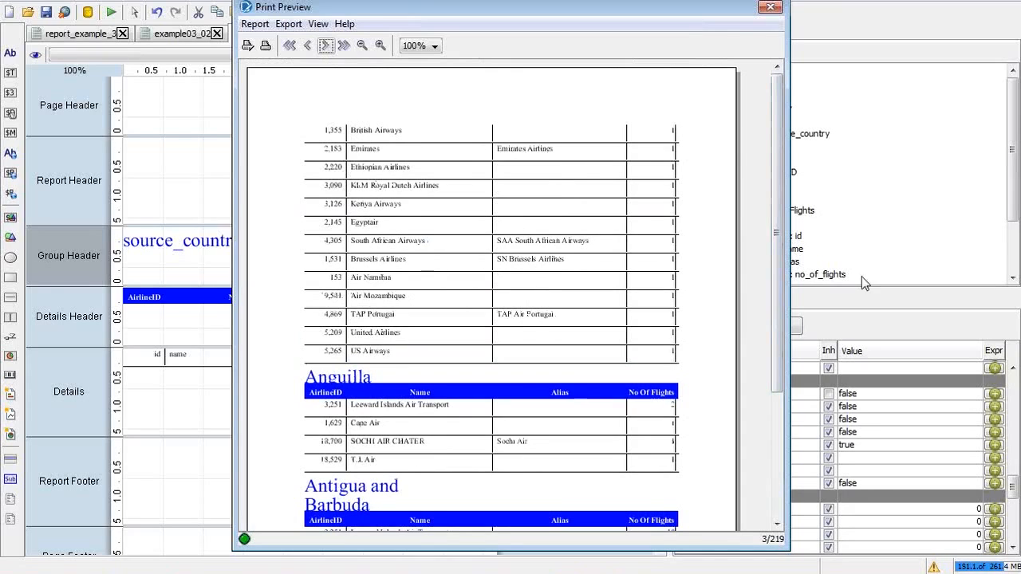
{"action": "left_click", "coordinate": [771, 8]}
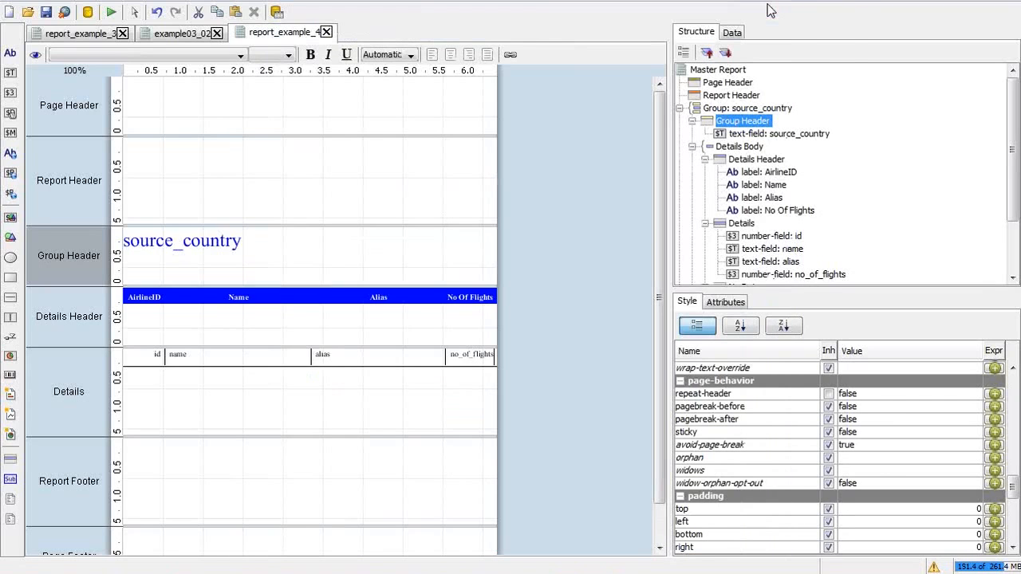
Step: Change the source_country Group Header's repeat-header value from False to True
{"action": "left_click", "coordinate": [866, 394]}
{"action": "left_click", "coordinate": [864, 416]}
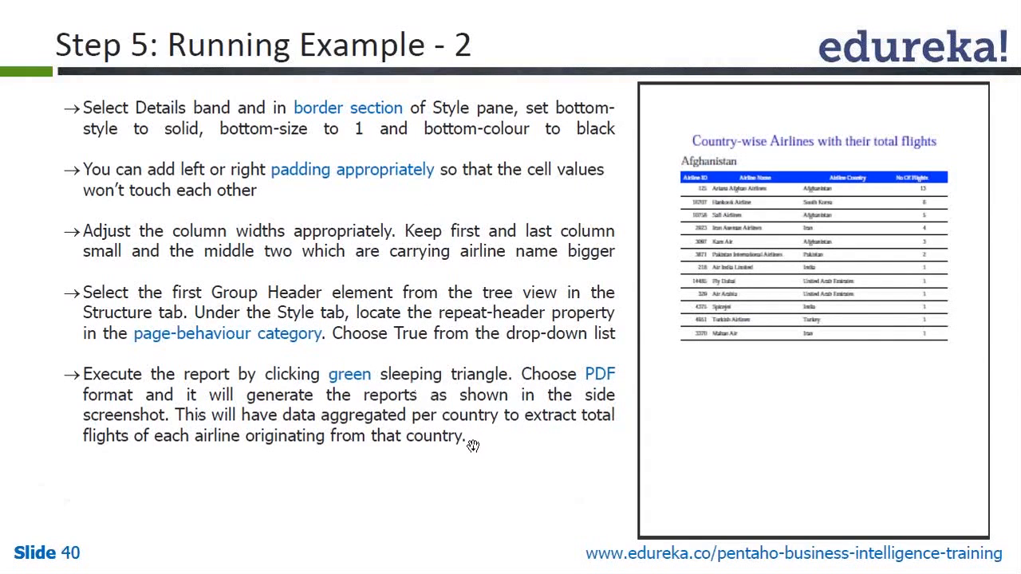
{"action": "key", "text": "alt+Tab"}
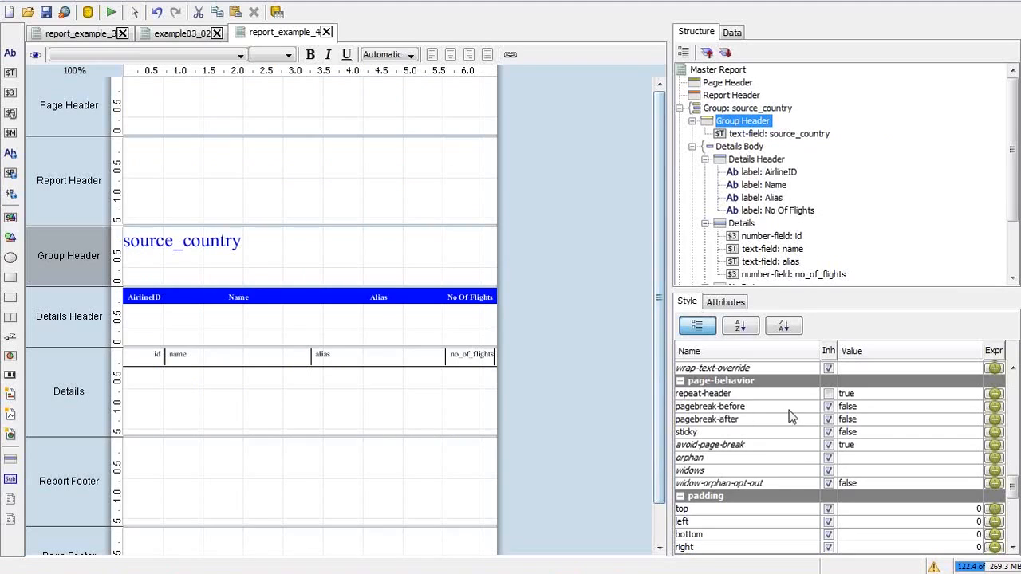
Step: Set the Group Header's pagebreak-after to True, then run the report as a PDF
{"action": "left_click", "coordinate": [852, 422]}
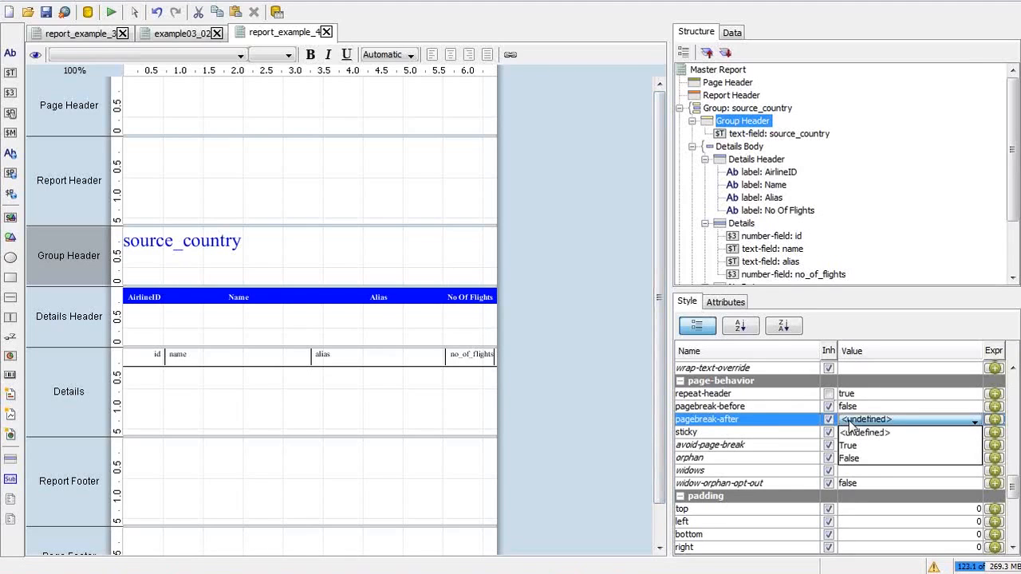
{"action": "left_click", "coordinate": [852, 444]}
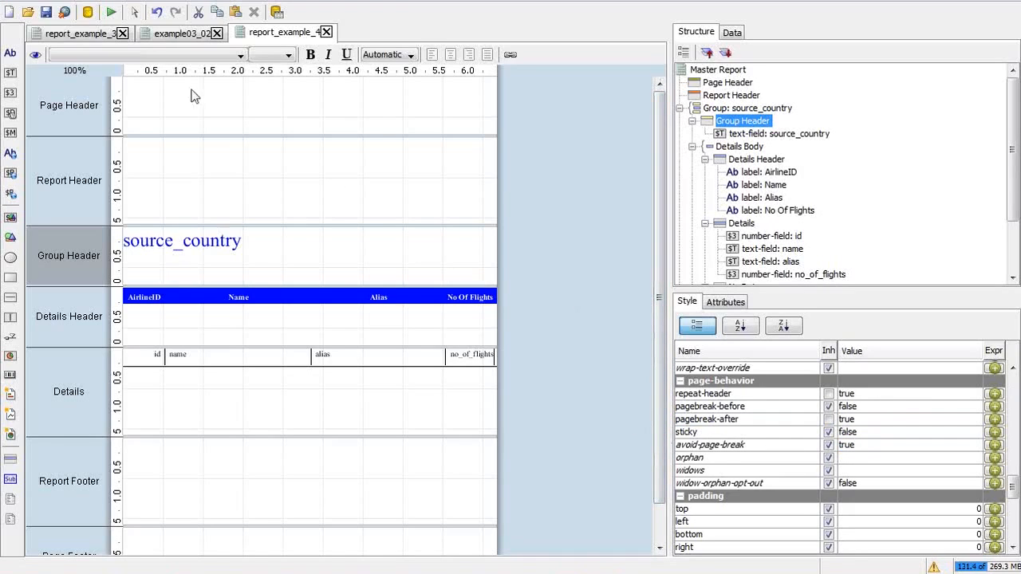
{"action": "left_click", "coordinate": [111, 11]}
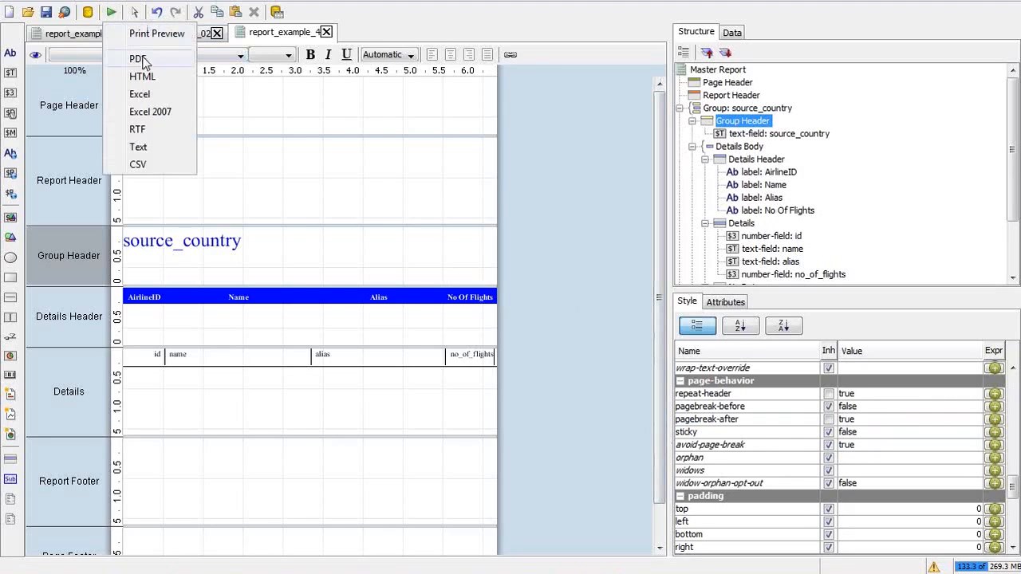
{"action": "left_click", "coordinate": [137, 57]}
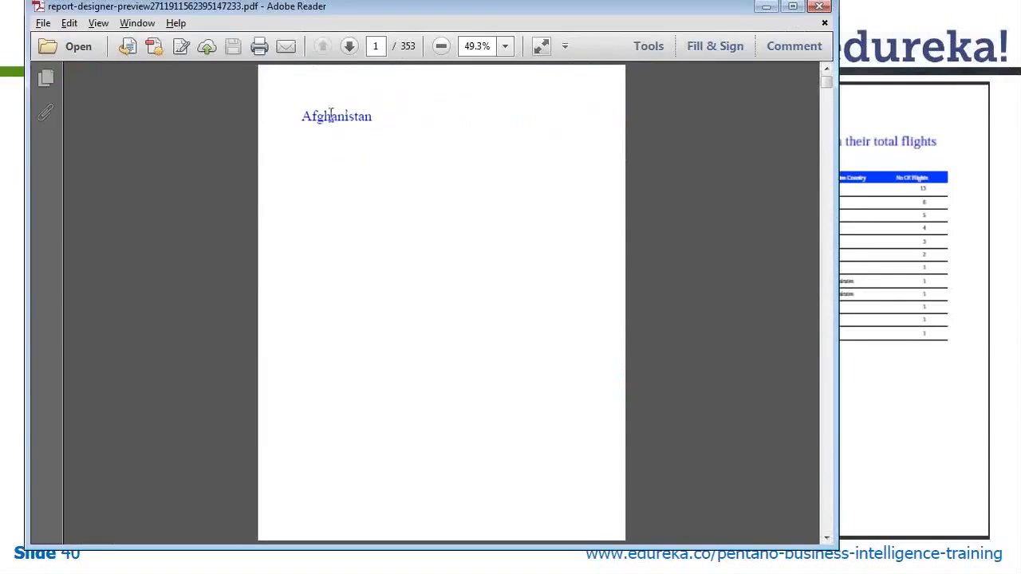
Step: Page through the PDF from Afghanistan to Anguilla, then close it and return to the designer
{"action": "left_click_drag", "start_coordinate": [301, 117], "coordinate": [404, 131]}
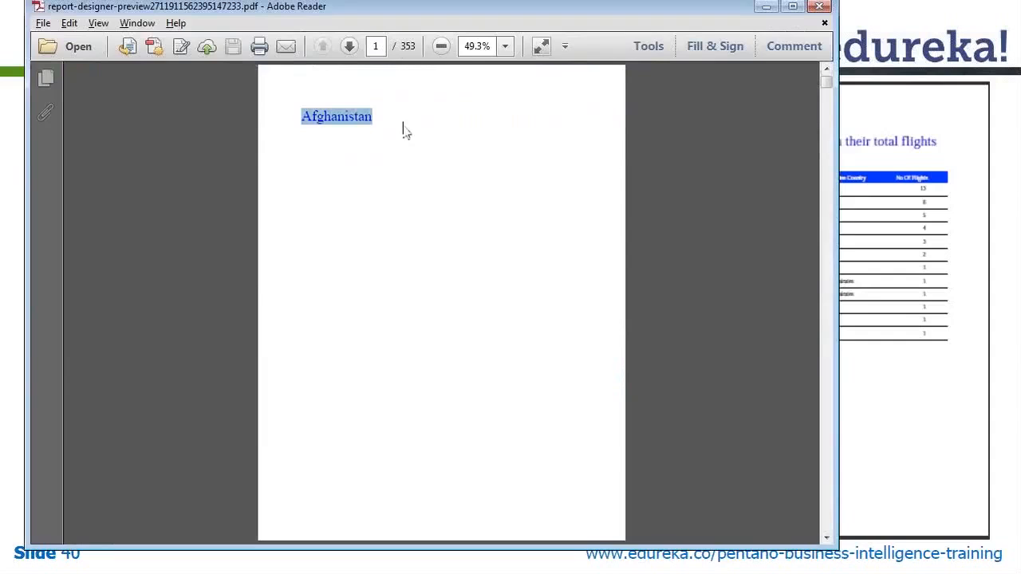
{"action": "left_click", "coordinate": [827, 458]}
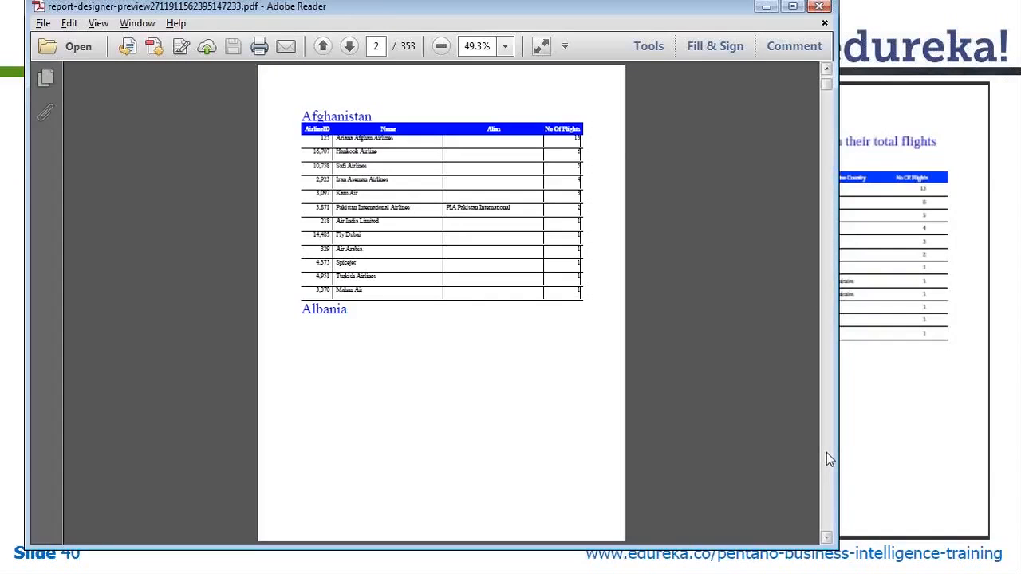
{"action": "left_click", "coordinate": [827, 459]}
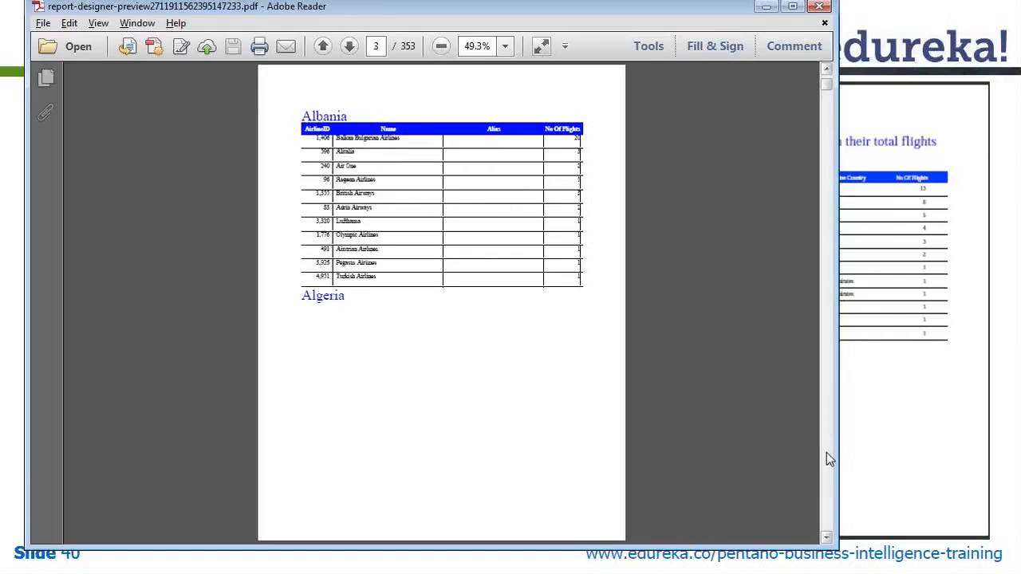
{"action": "left_click", "coordinate": [826, 455]}
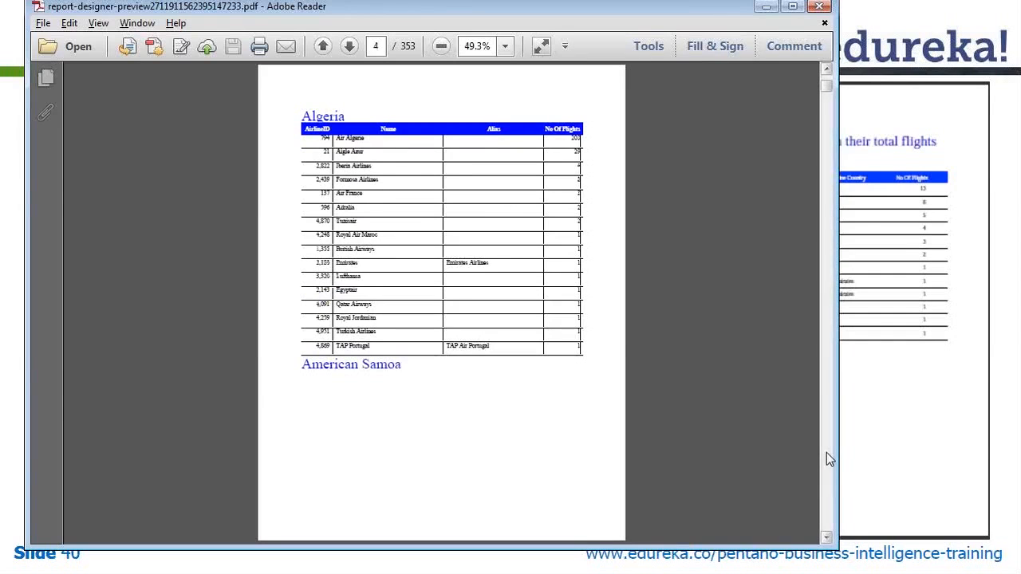
{"action": "left_click", "coordinate": [828, 455]}
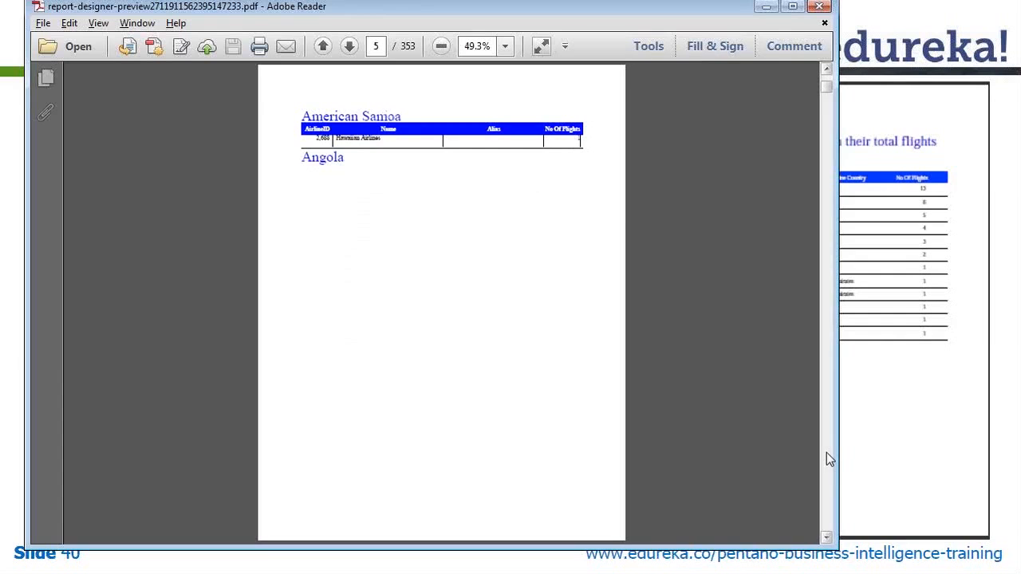
{"action": "left_click", "coordinate": [827, 455]}
{"action": "left_click", "coordinate": [827, 457]}
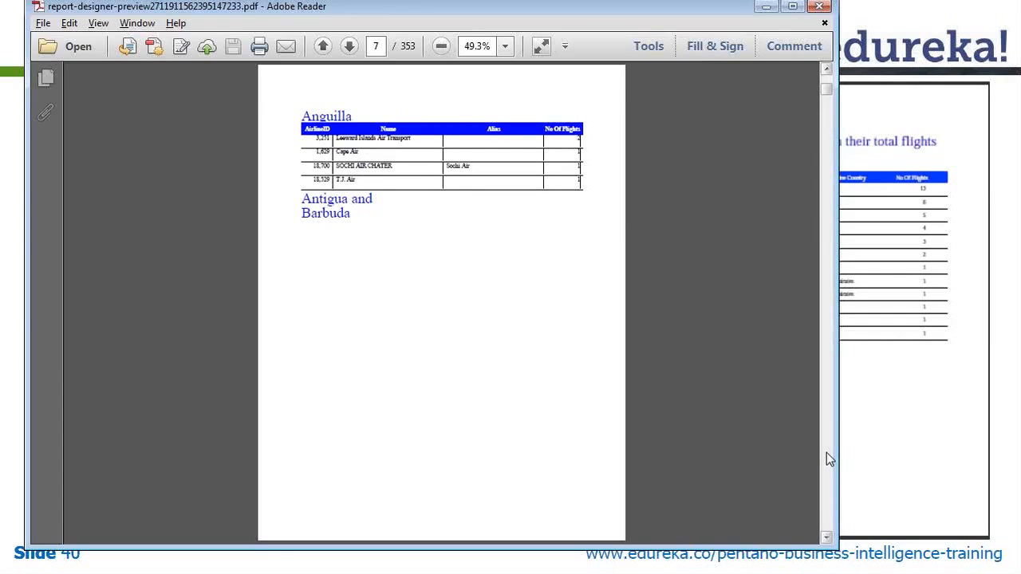
{"action": "left_click", "coordinate": [818, 5]}
{"action": "key", "text": "alt+Tab"}
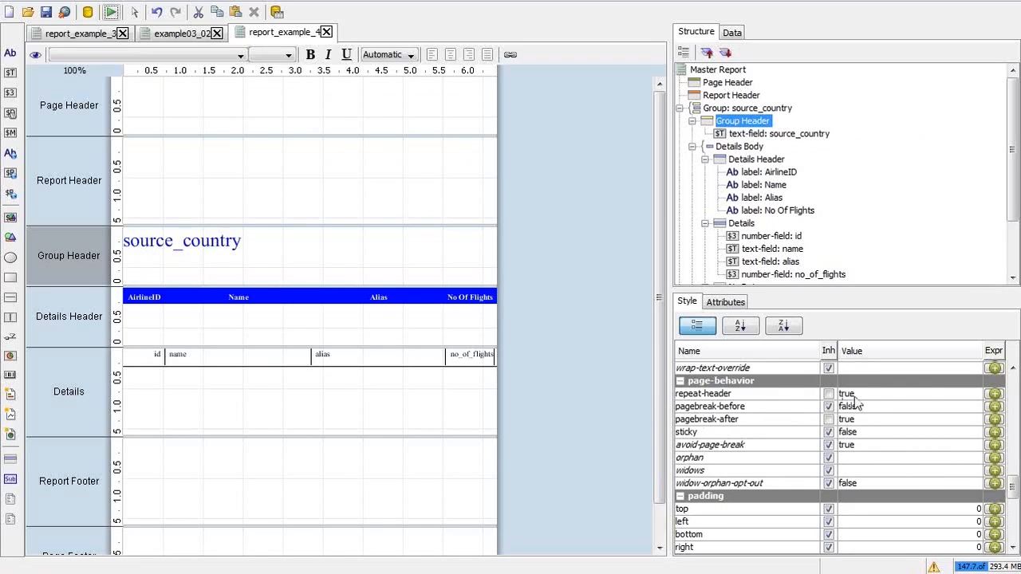
Step: Set the Group Header's pagebreak-after to False and pagebreak-before to True
{"action": "left_click", "coordinate": [869, 421]}
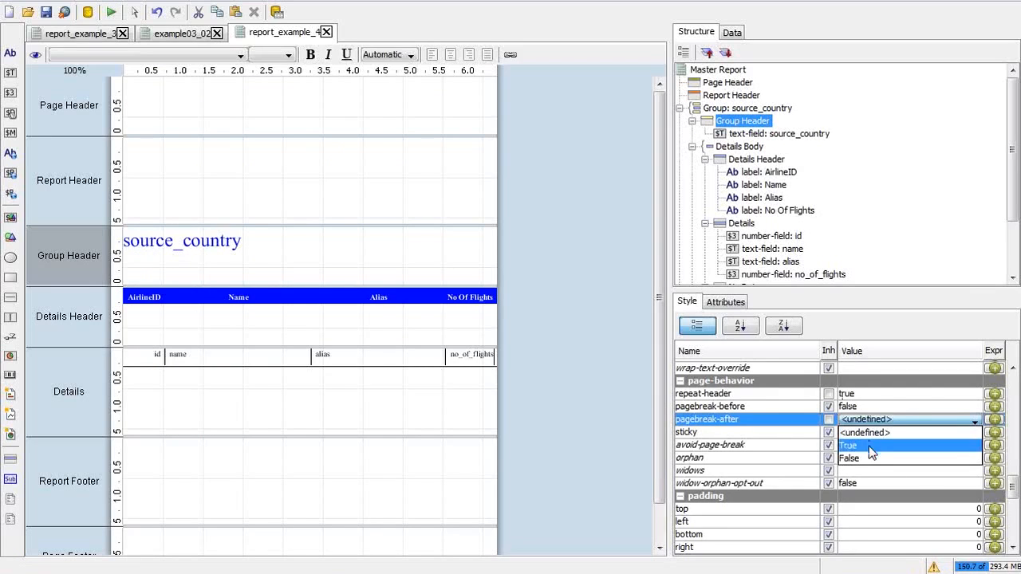
{"action": "left_click", "coordinate": [872, 459]}
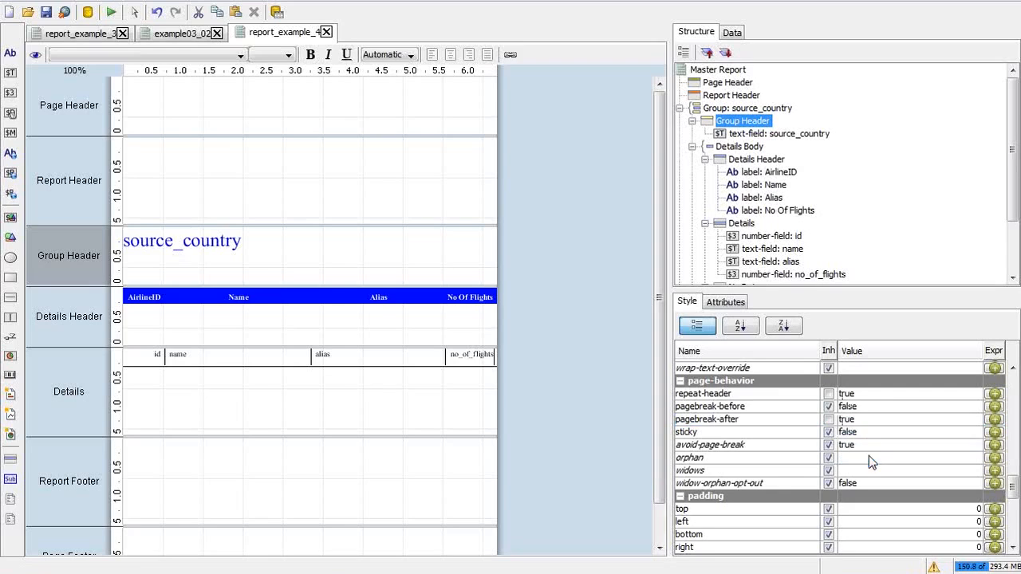
{"action": "left_click", "coordinate": [864, 407]}
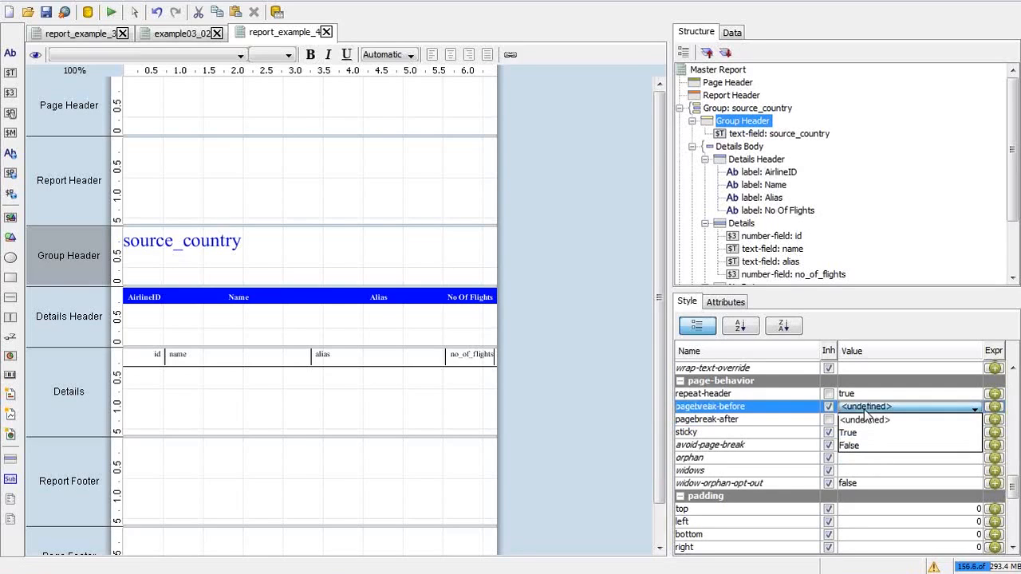
{"action": "left_click", "coordinate": [866, 444]}
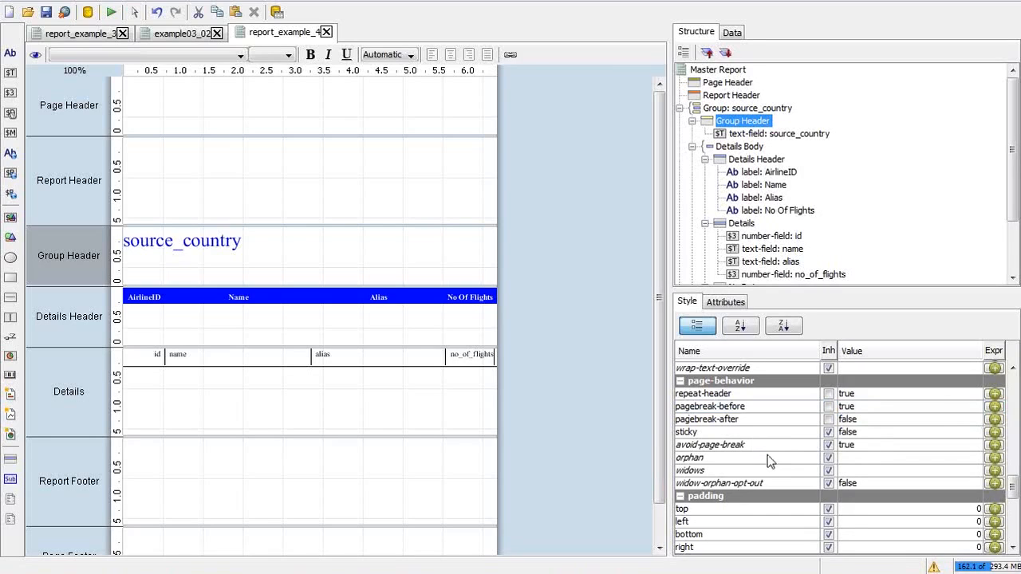
{"action": "left_click", "coordinate": [851, 462]}
{"action": "left_click", "coordinate": [851, 461]}
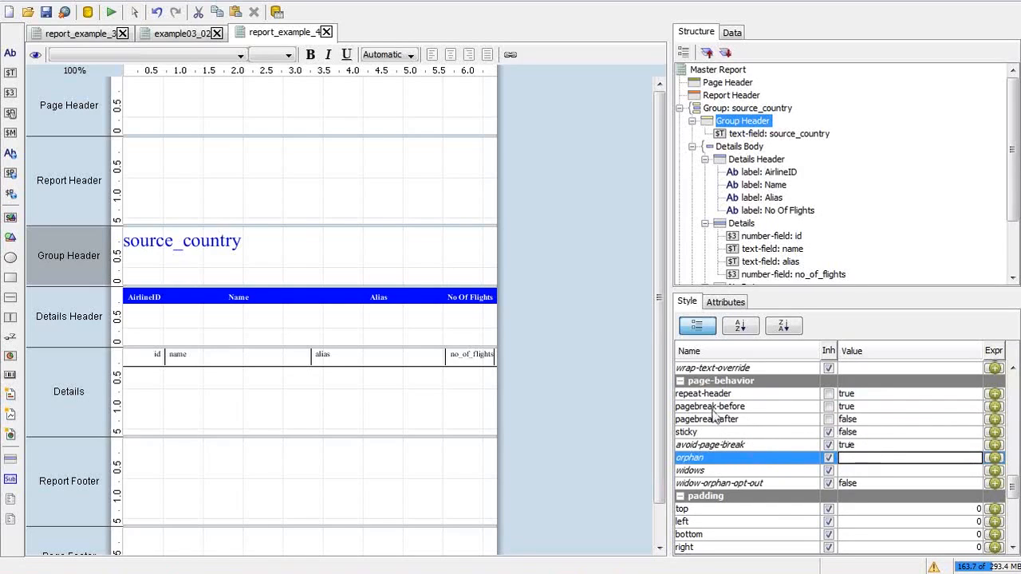
{"action": "left_click", "coordinate": [323, 126]}
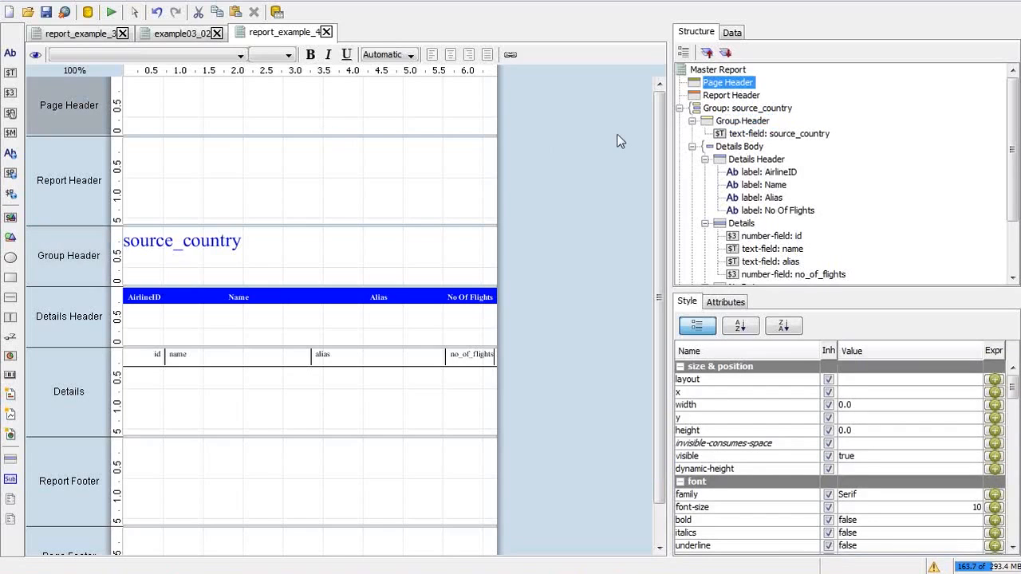
Step: Append a 'limit 100' clause after ORDER BY in the no_of_flights_countrywise query
{"action": "left_click", "coordinate": [728, 36]}
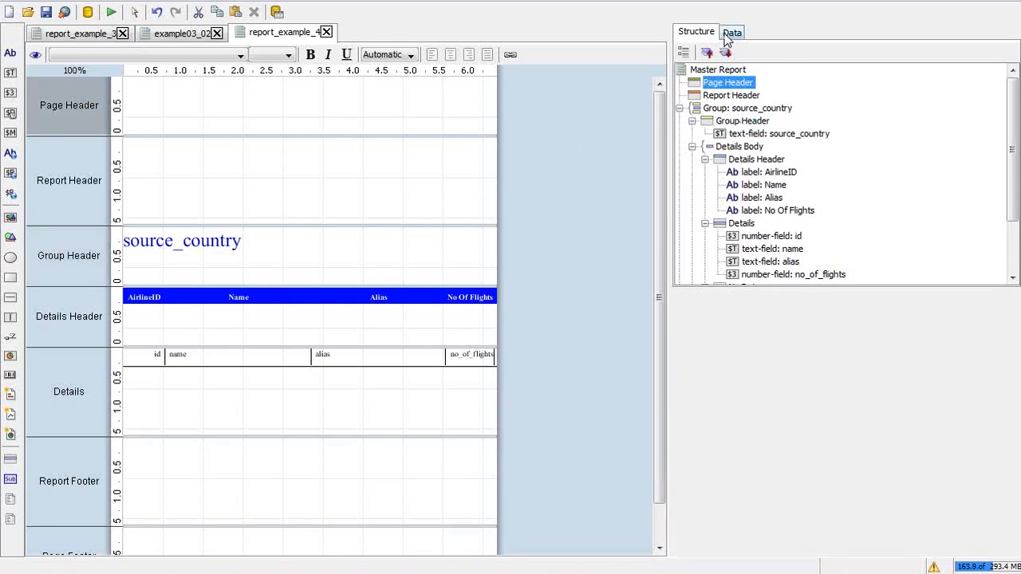
{"action": "double_click", "coordinate": [742, 96]}
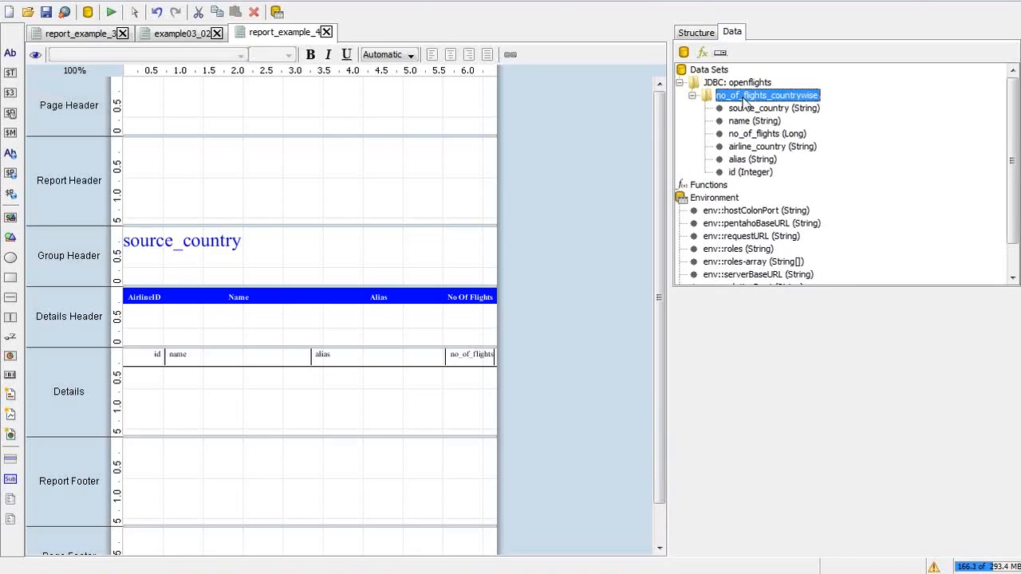
{"action": "scroll", "coordinate": [890, 354], "scroll_direction": "down", "scroll_amount": 1}
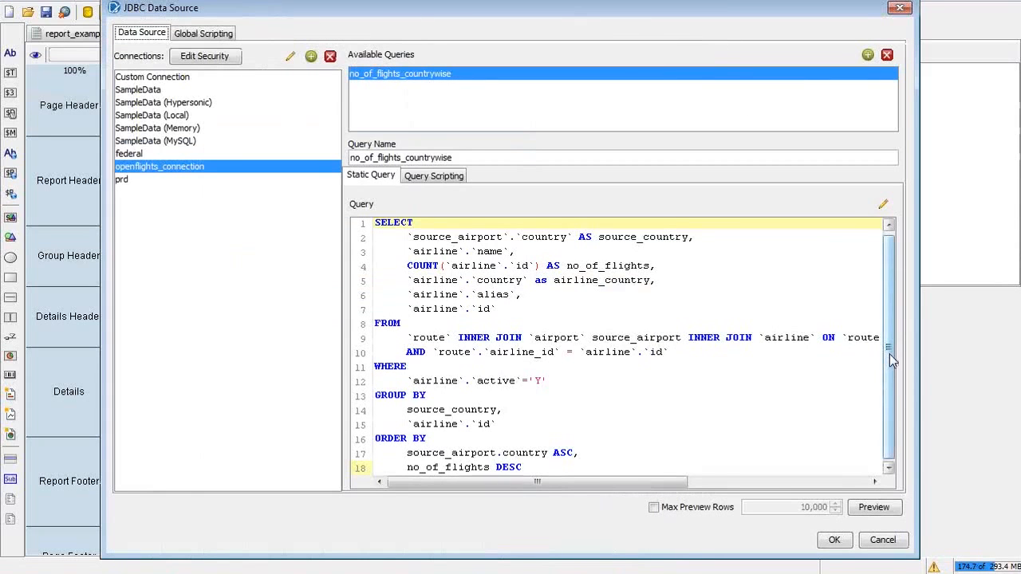
{"action": "left_click", "coordinate": [532, 466]}
{"action": "key", "text": "Return"}
{"action": "key", "text": "Return"}
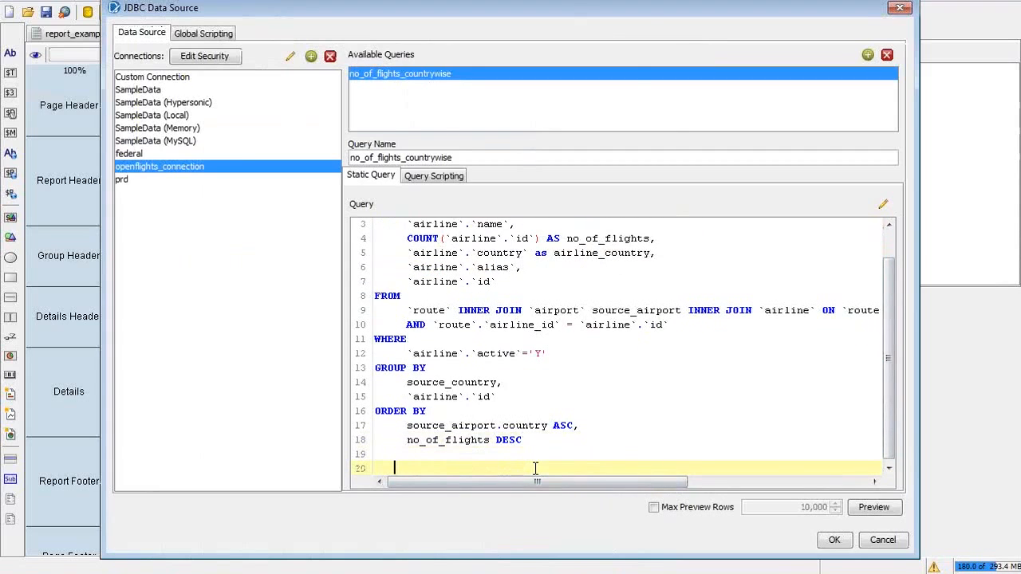
{"action": "type", "text": "limit 100"}
{"action": "left_click", "coordinate": [825, 545]}
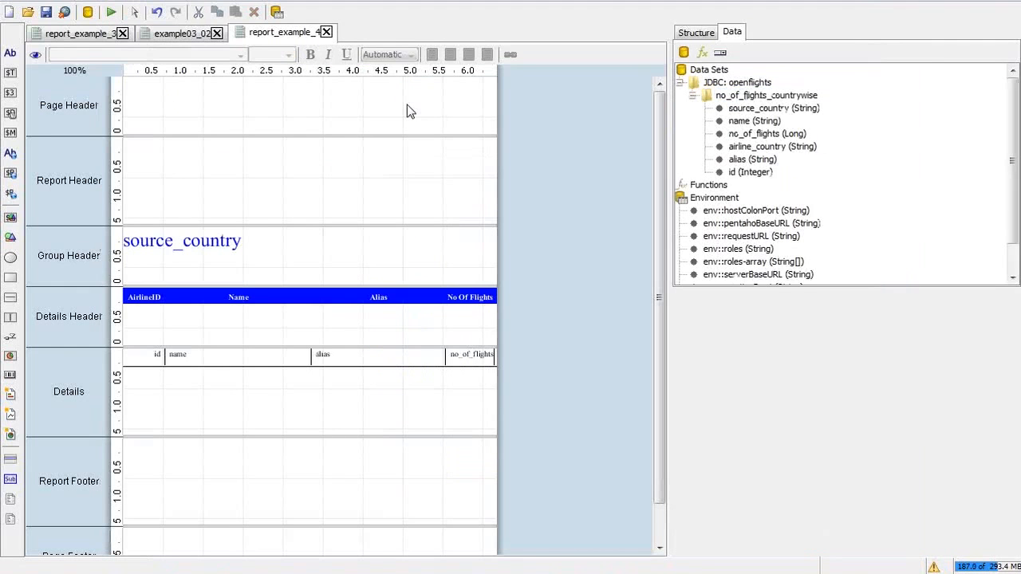
{"action": "left_click", "coordinate": [112, 14]}
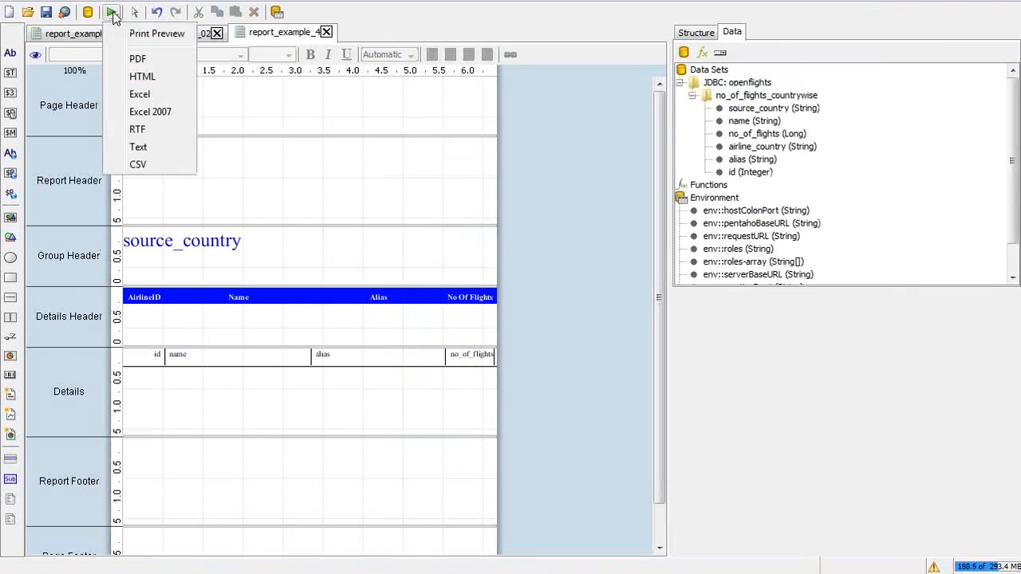
Step: Run the row-limited report as a PDF
{"action": "left_click", "coordinate": [145, 62]}
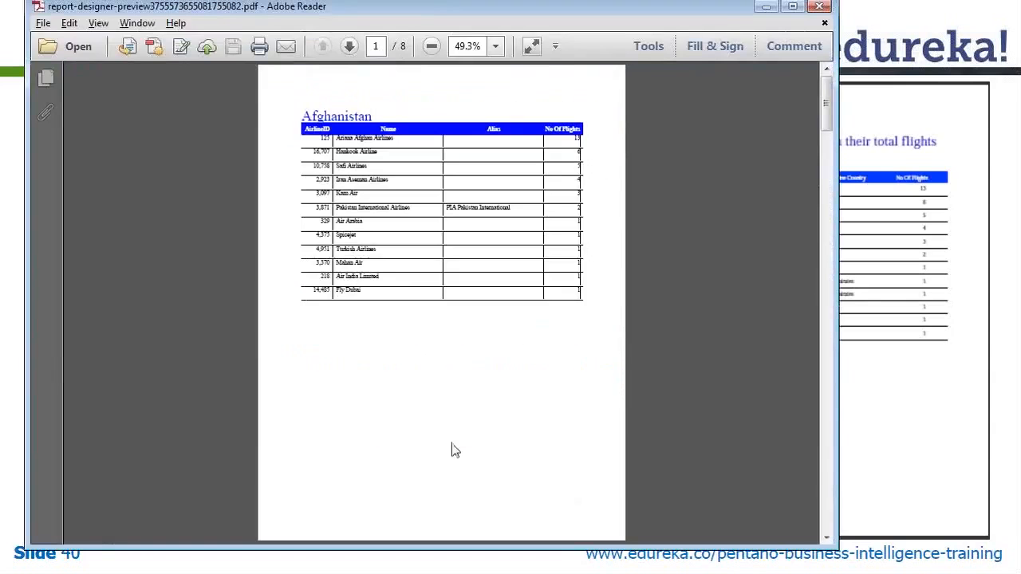
{"action": "key", "text": "alt+Tab"}
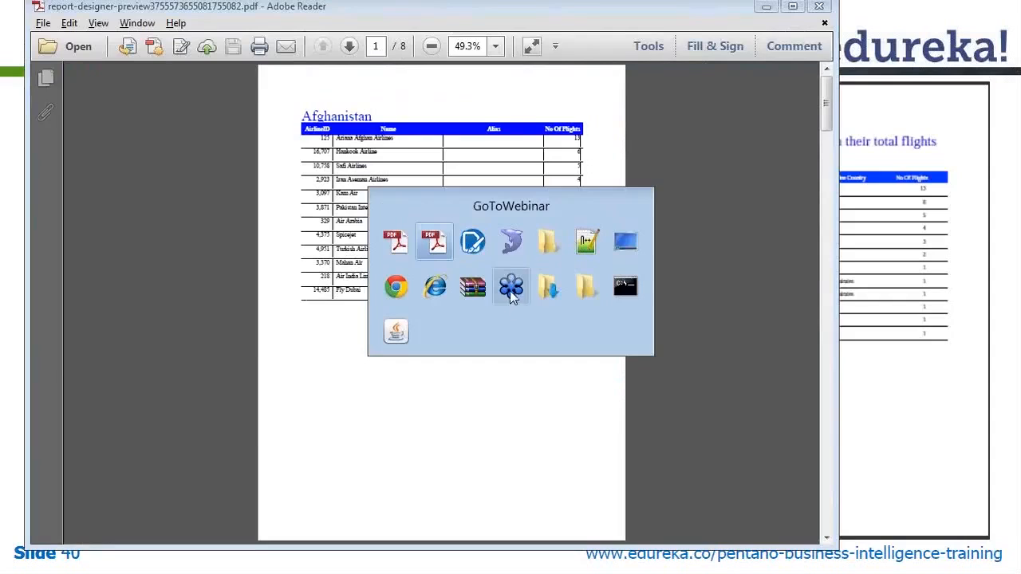
{"action": "key", "text": "Escape"}
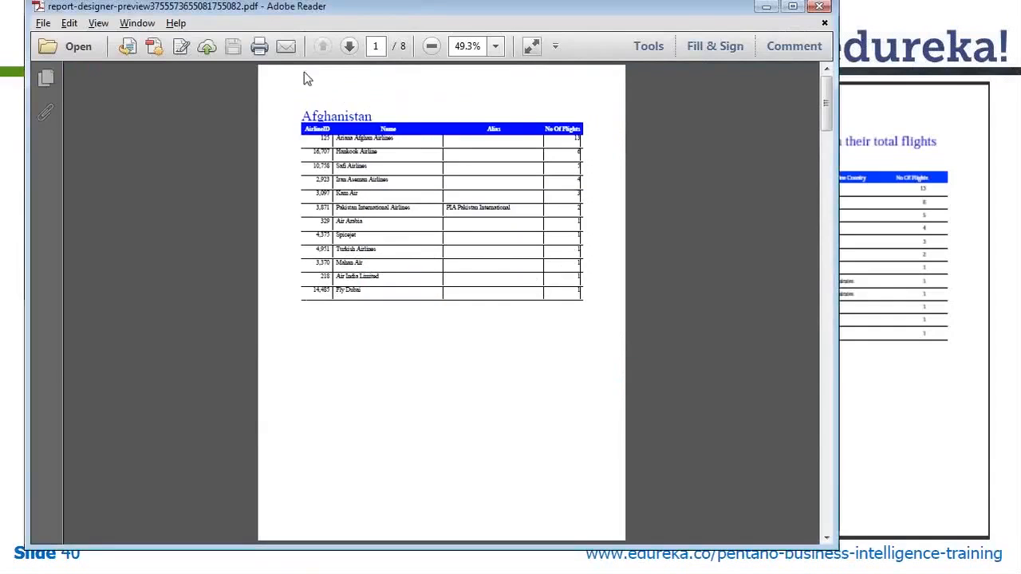
Step: Page forward to American Samoa and back to Afghanistan, then close the PDF
{"action": "left_click", "coordinate": [350, 46]}
{"action": "left_click", "coordinate": [351, 47]}
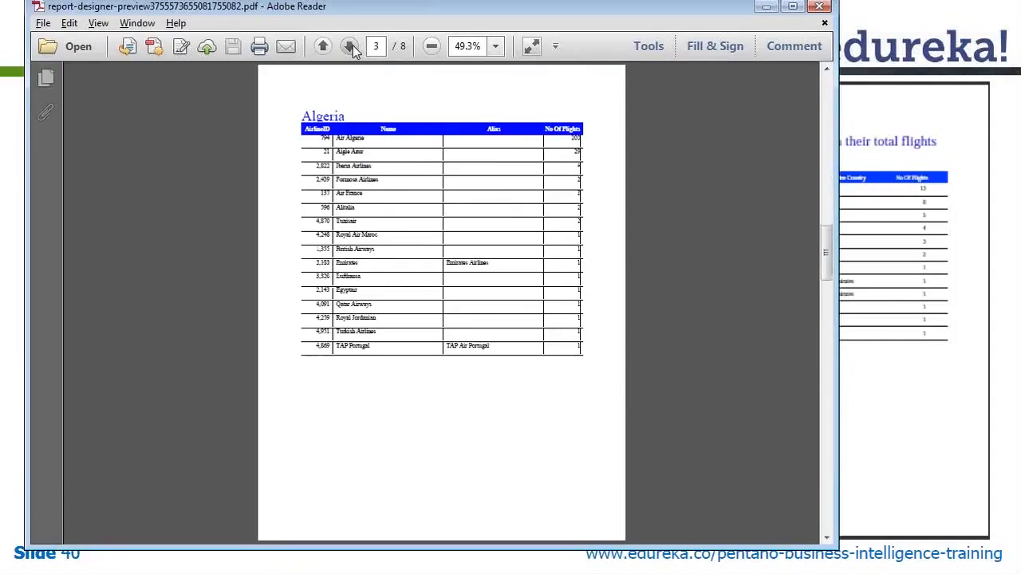
{"action": "left_click", "coordinate": [351, 47]}
{"action": "left_click", "coordinate": [323, 48]}
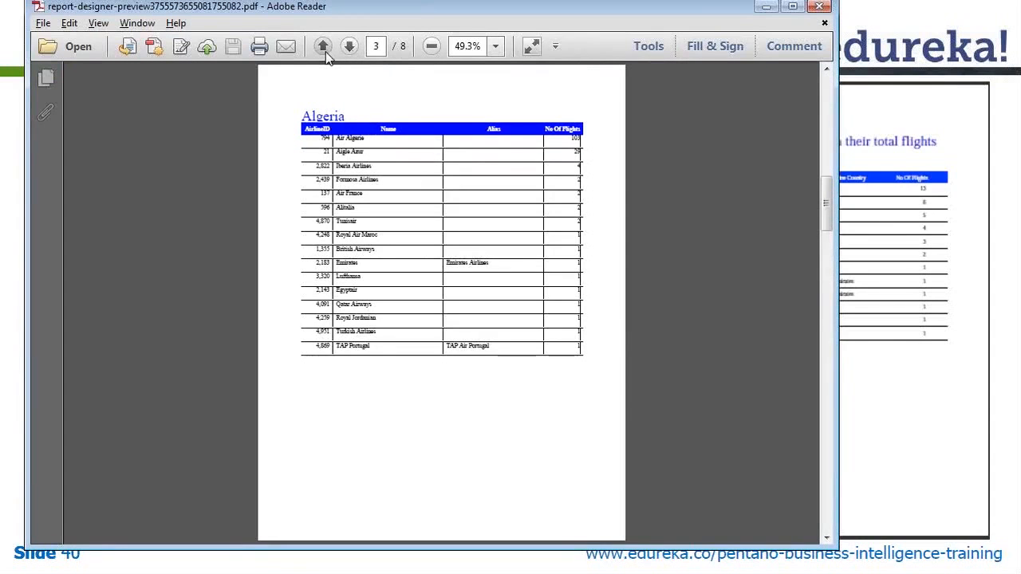
{"action": "left_click", "coordinate": [323, 48]}
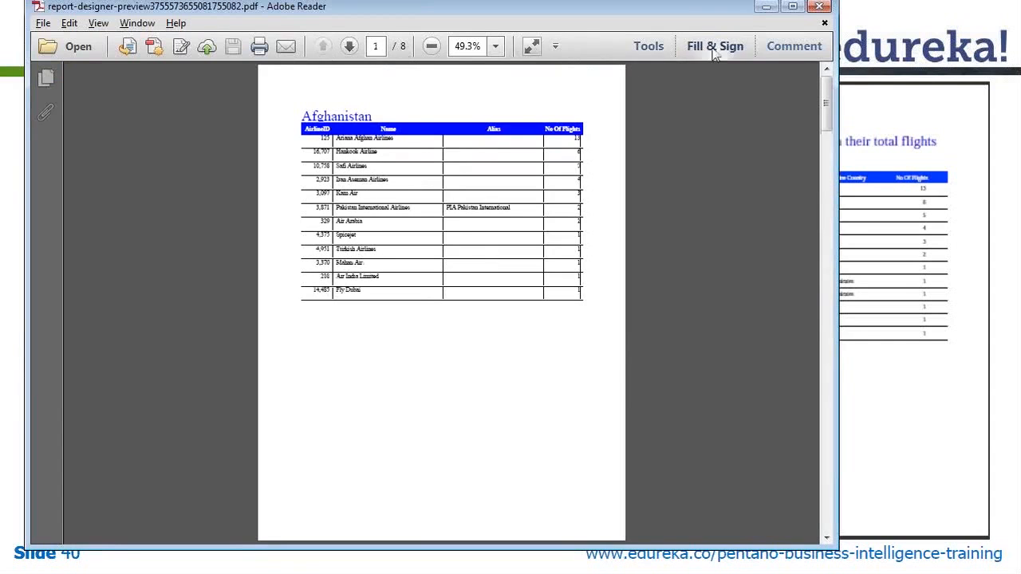
{"action": "left_click", "coordinate": [819, 8]}
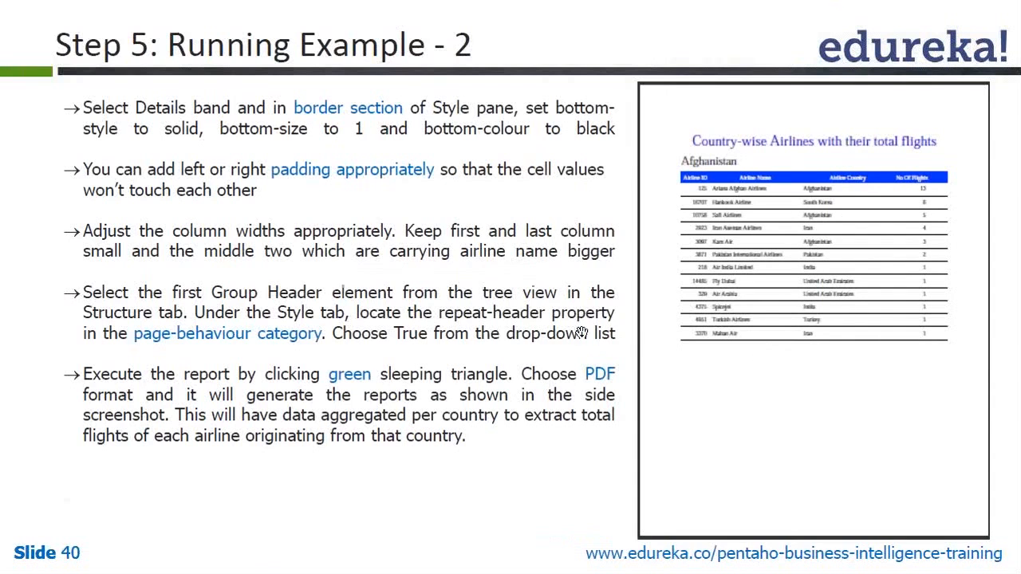
Step: Delete the 'limit 100' line from the no_of_flights_countrywise query and save it
{"action": "key", "text": "alt+Tab"}
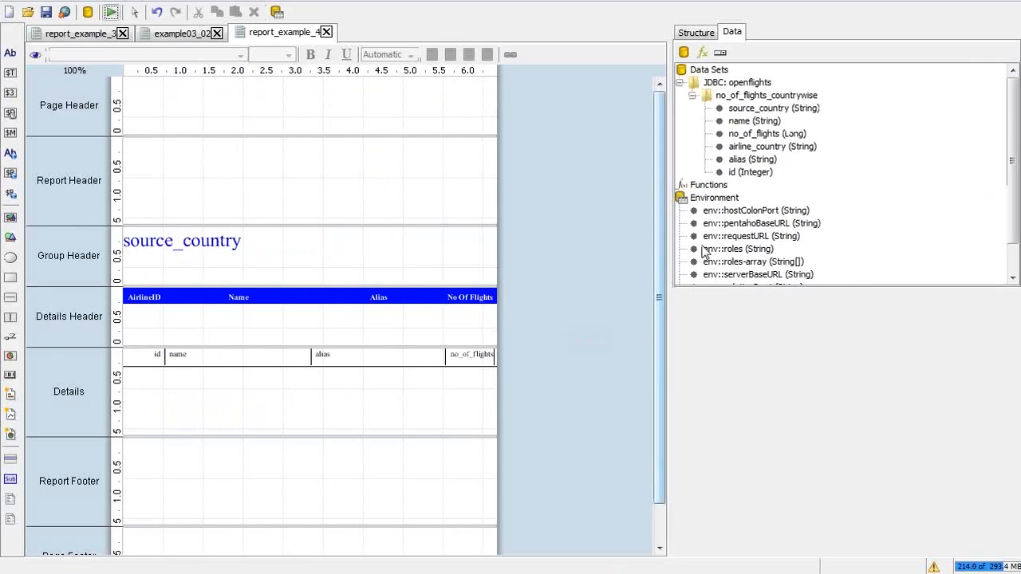
{"action": "left_click", "coordinate": [746, 99]}
{"action": "double_click", "coordinate": [745, 100]}
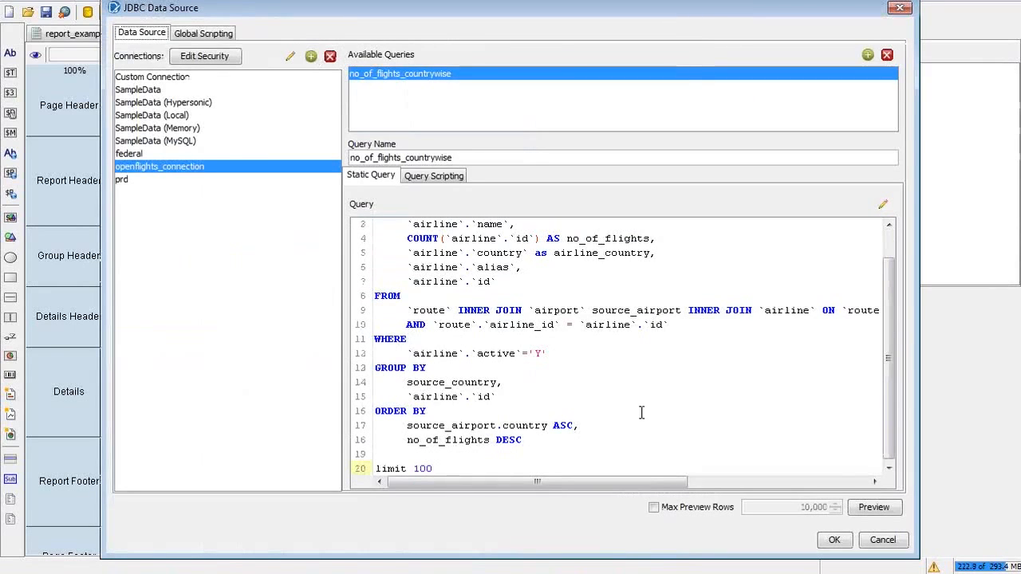
{"action": "left_click_drag", "start_coordinate": [449, 469], "coordinate": [355, 470]}
{"action": "key", "text": "BackSpace"}
{"action": "key", "text": "BackSpace"}
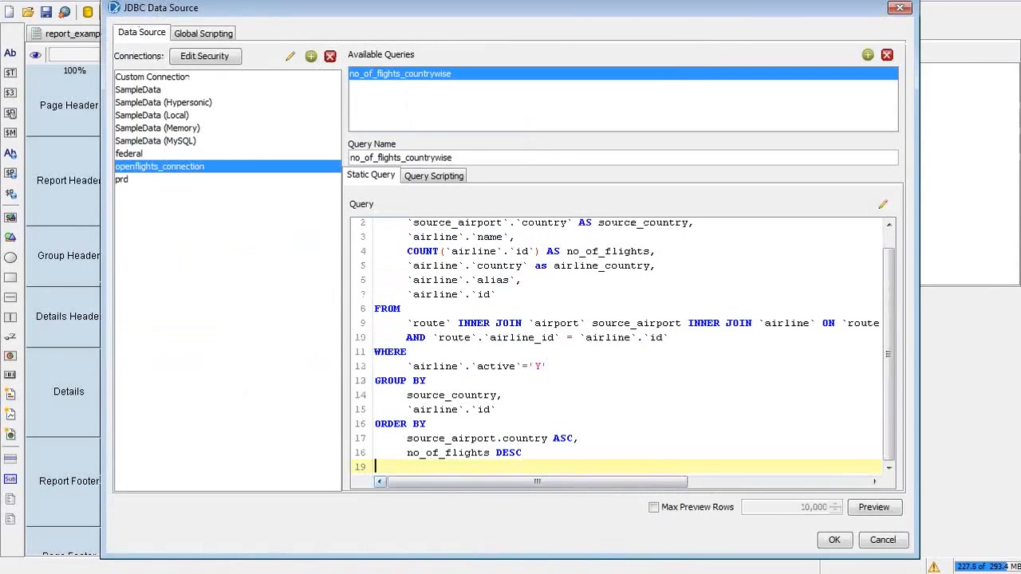
{"action": "left_click", "coordinate": [835, 540]}
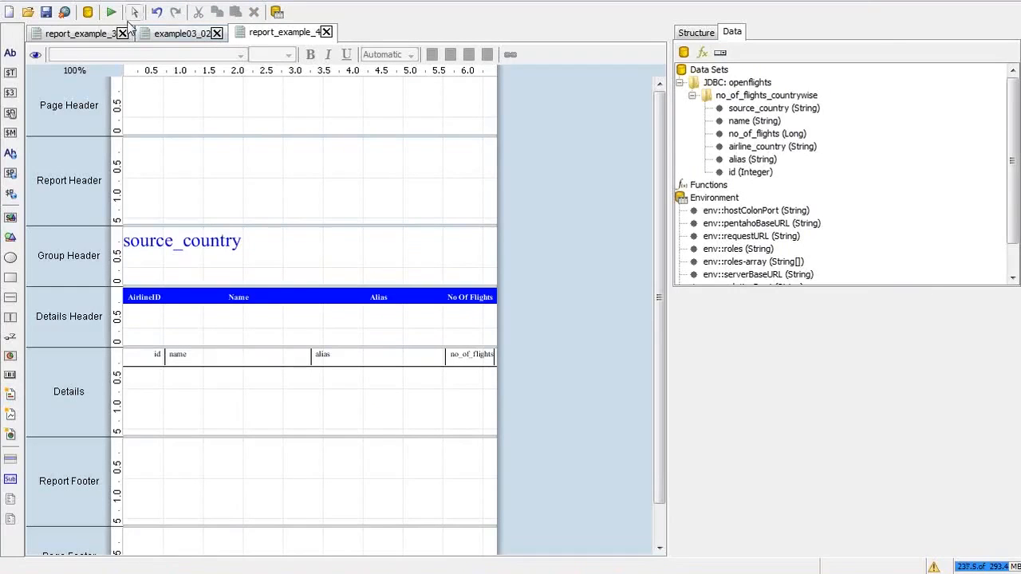
Step: Change the source_country group-header field's height from 20.0 to 40.0
{"action": "left_click", "coordinate": [192, 240]}
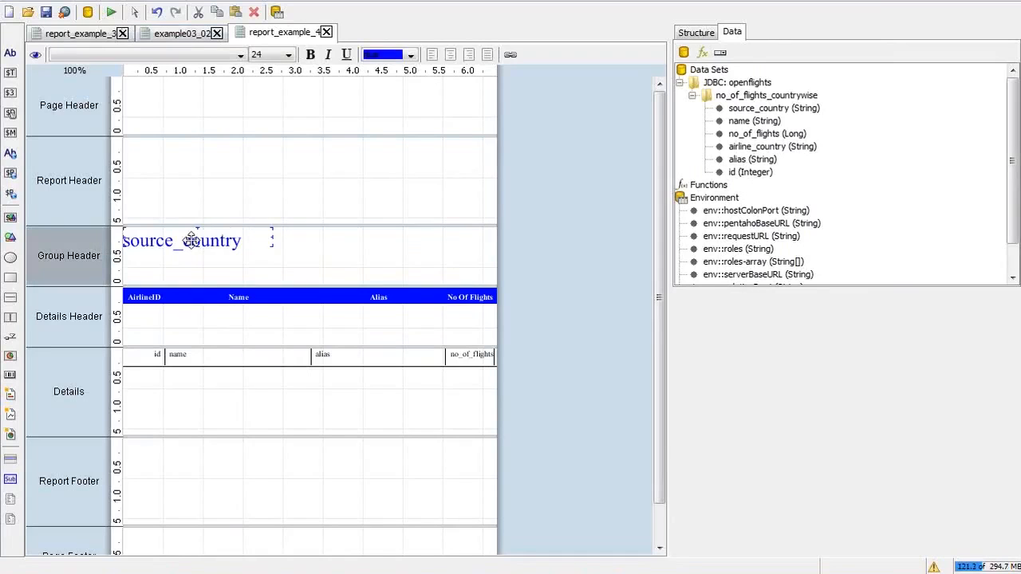
{"action": "left_click", "coordinate": [709, 35]}
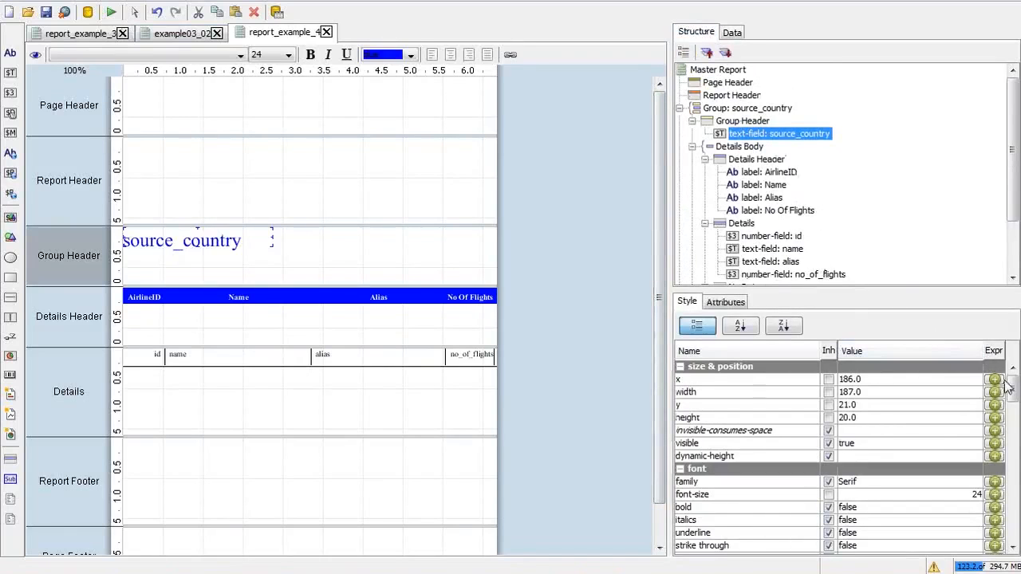
{"action": "left_click", "coordinate": [847, 418]}
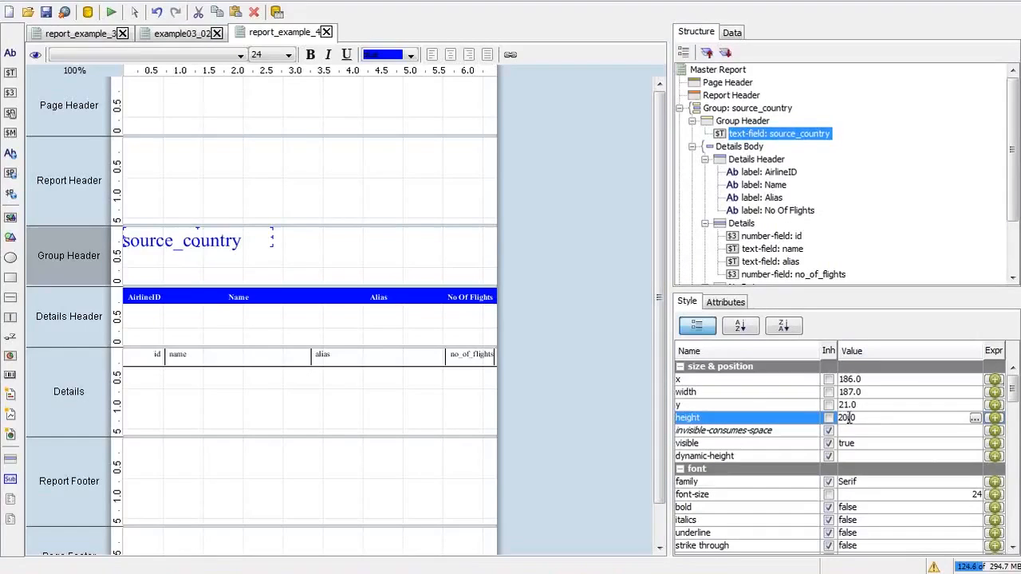
{"action": "double_click", "coordinate": [849, 419]}
{"action": "type", "text": "40.0"}
{"action": "key", "text": "Return"}
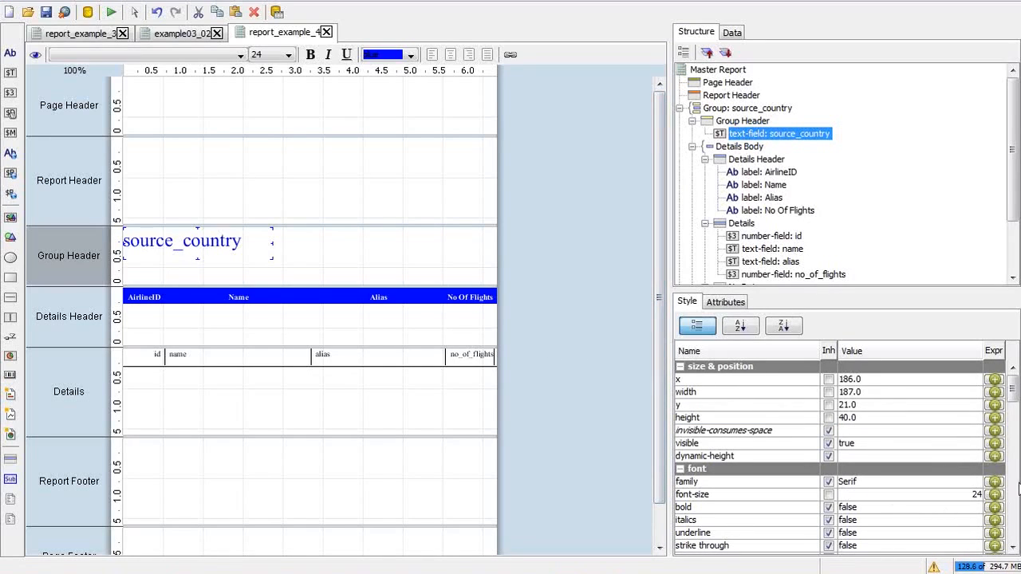
Step: Widen the no_of_flights detail field from 61 to 64
{"action": "left_click_drag", "start_coordinate": [1015, 409], "coordinate": [1014, 426]}
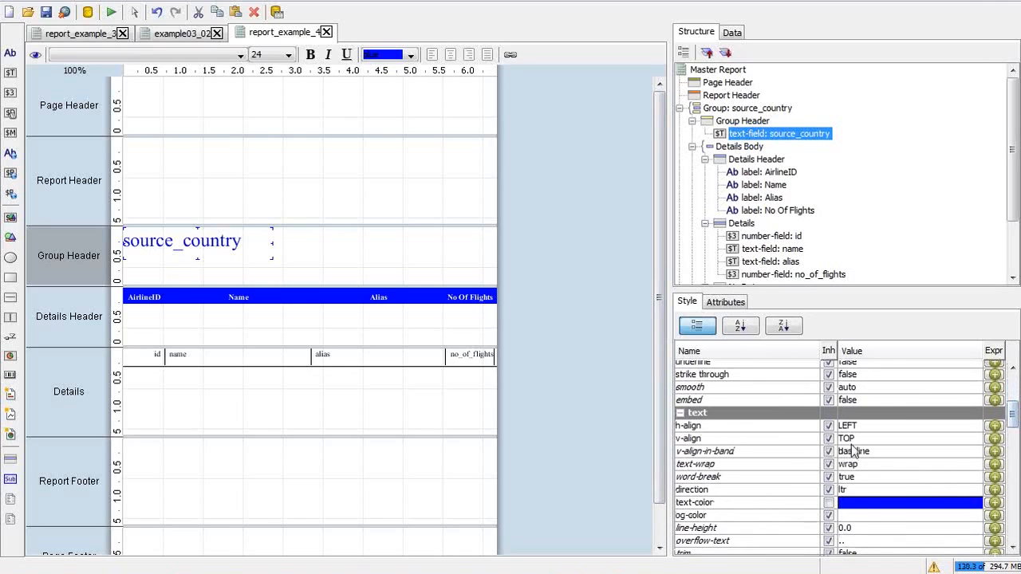
{"action": "left_click", "coordinate": [846, 438]}
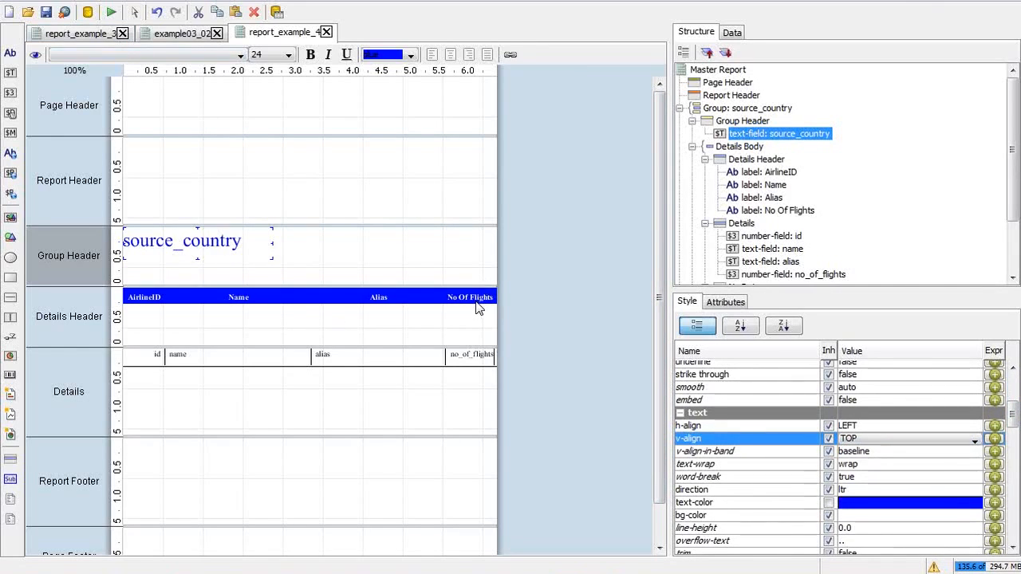
{"action": "left_click", "coordinate": [481, 353]}
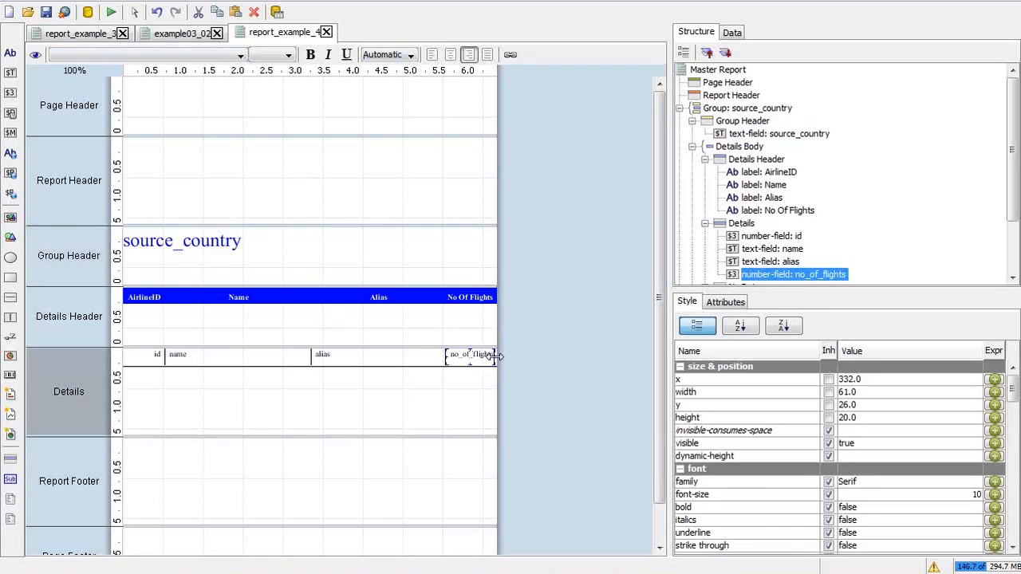
{"action": "left_click_drag", "start_coordinate": [495, 356], "coordinate": [499, 354]}
Step: Run the report as a PDF
{"action": "left_click", "coordinate": [111, 11]}
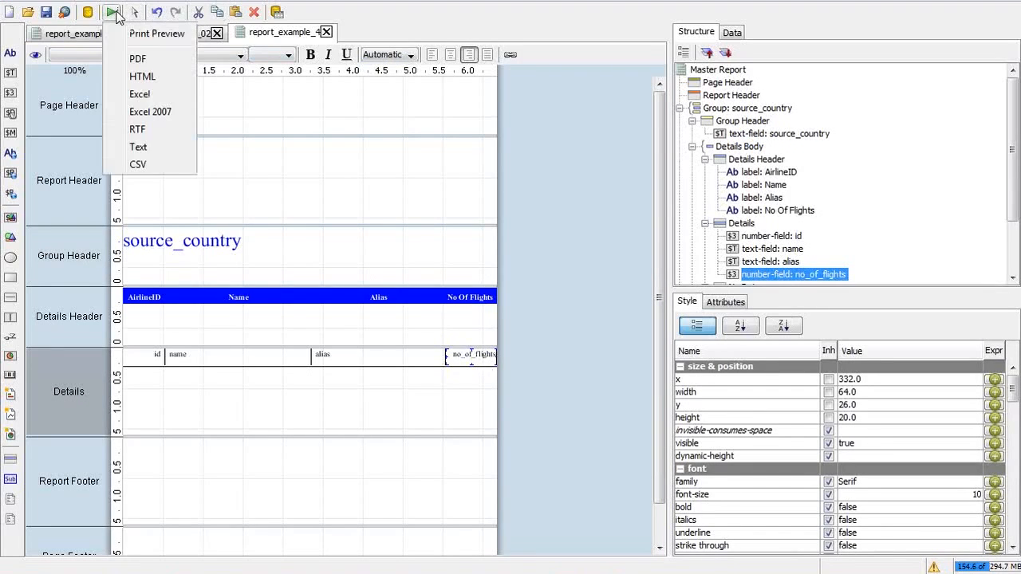
{"action": "left_click", "coordinate": [138, 59]}
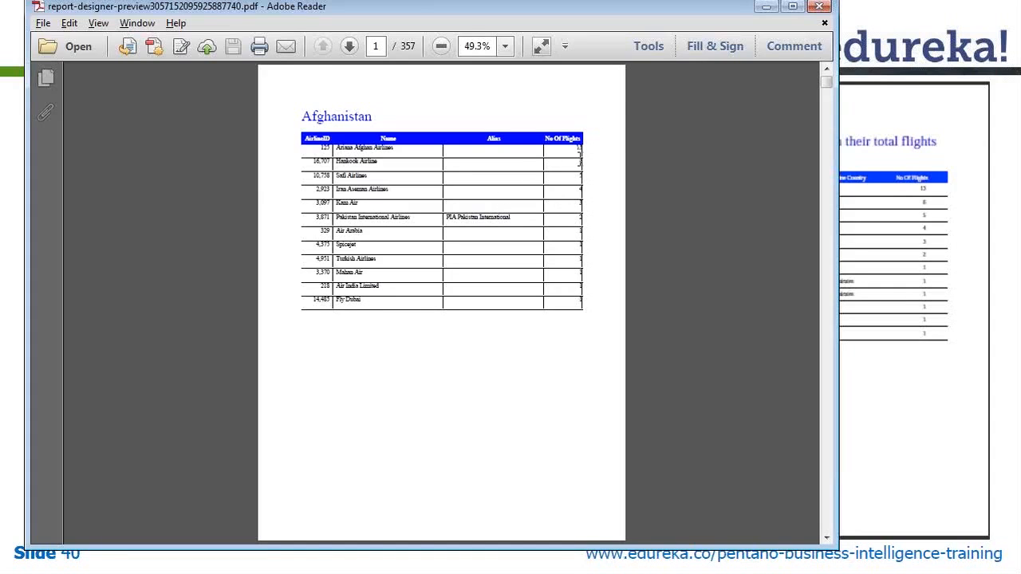
{"action": "left_click", "coordinate": [1018, 33]}
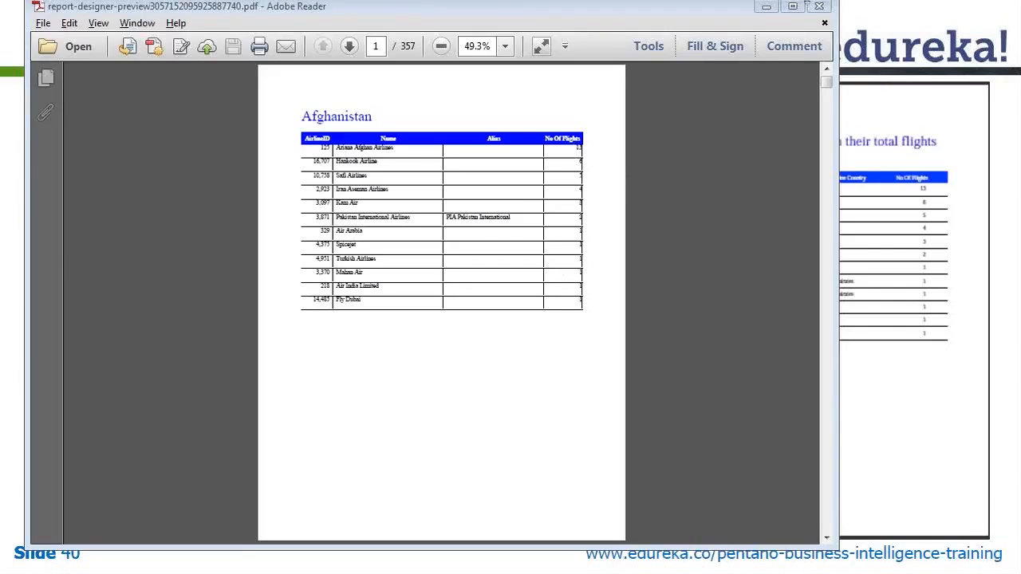
Step: Zoom the PDF to 125%, widen the window to show the table, then close it
{"action": "left_click", "coordinate": [508, 48]}
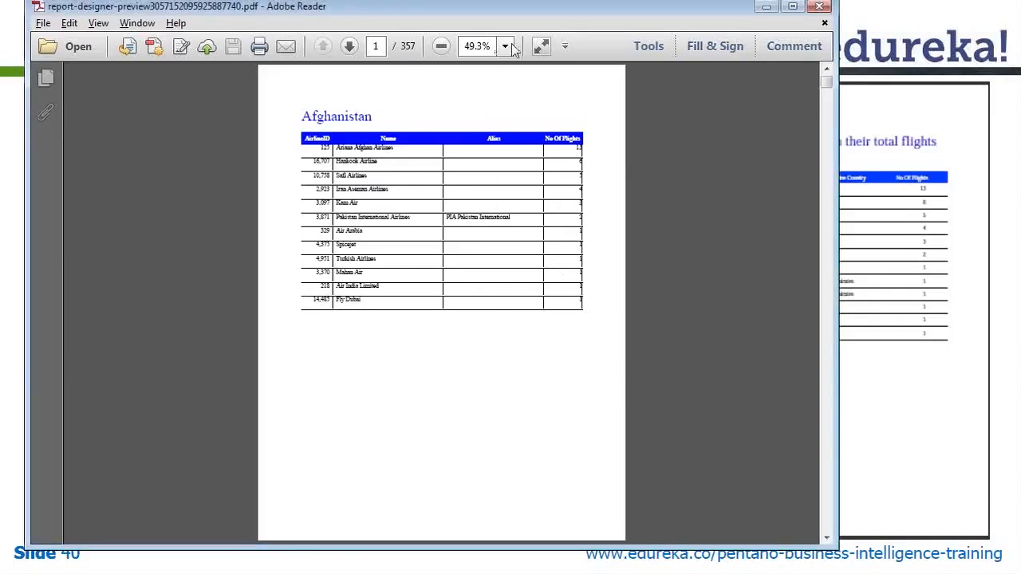
{"action": "left_click", "coordinate": [534, 155]}
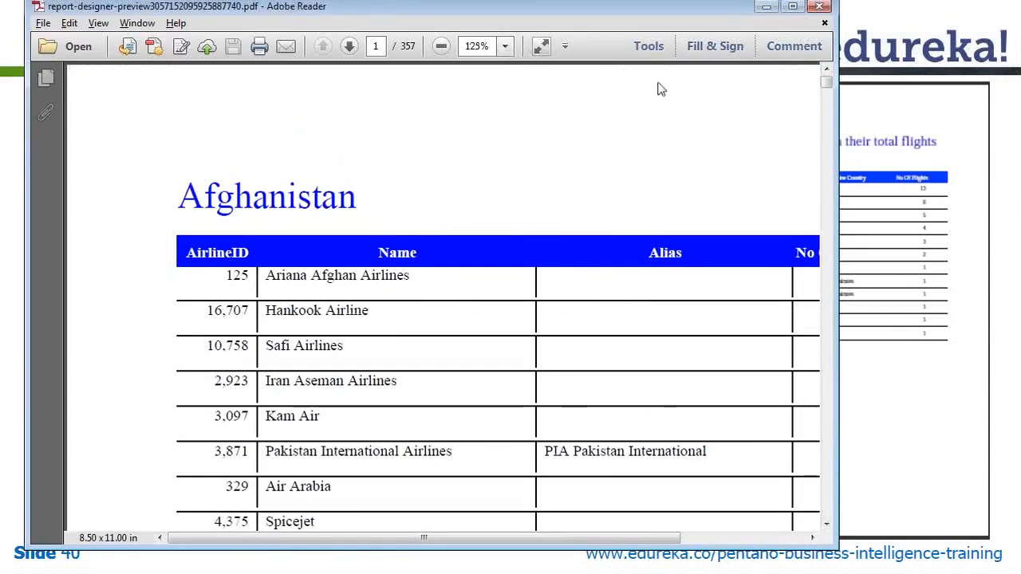
{"action": "left_click_drag", "start_coordinate": [838, 111], "coordinate": [991, 117]}
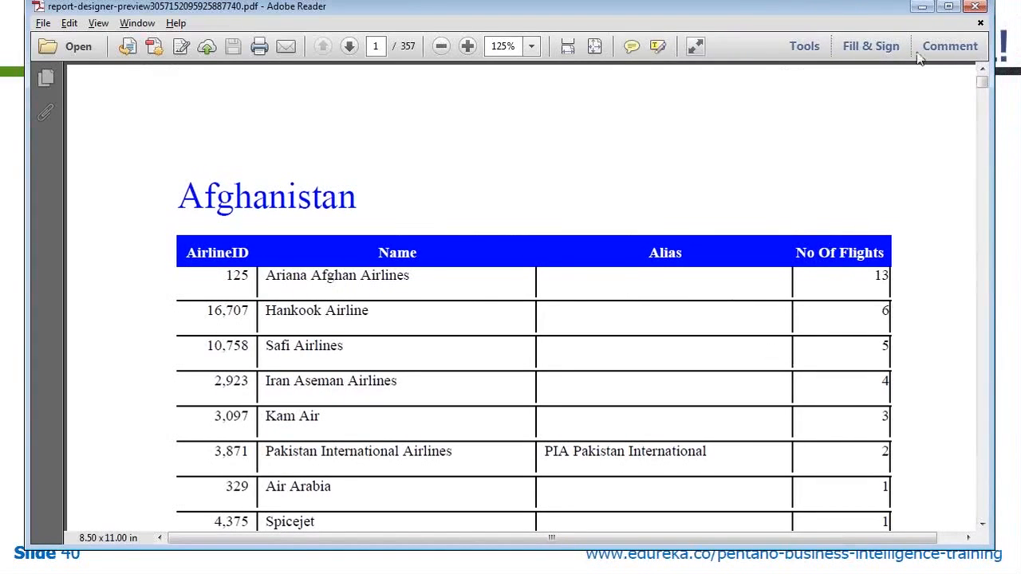
{"action": "left_click", "coordinate": [975, 7]}
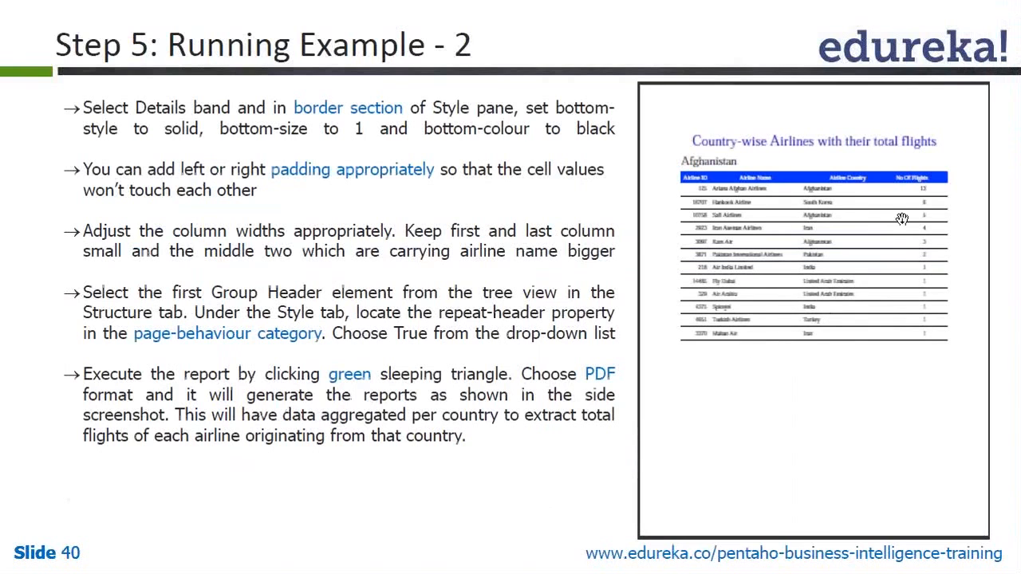
Step: Clear the right border style of the no_of_flights field in its Style borders
{"action": "key", "text": "alt+Tab"}
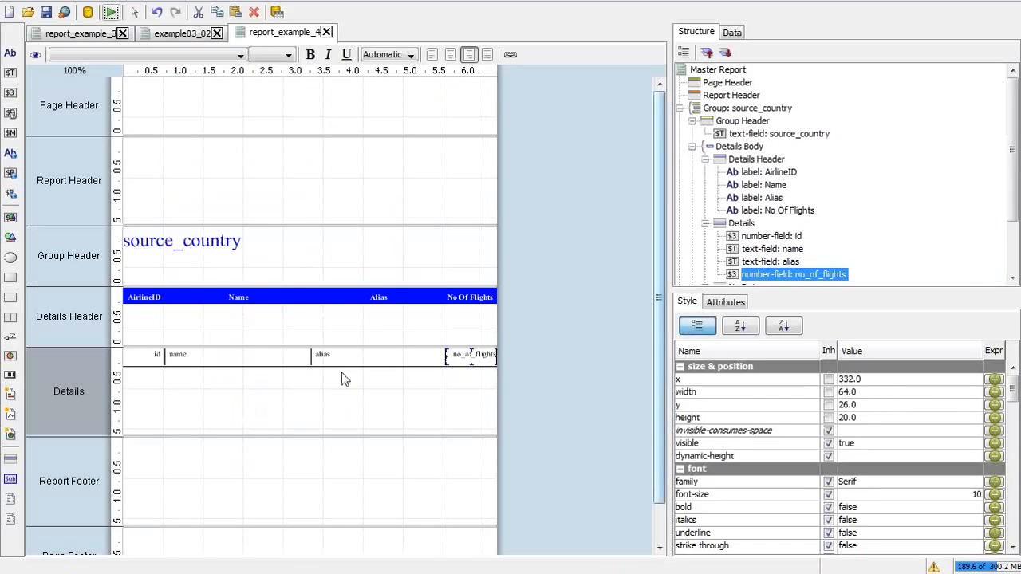
{"action": "left_click", "coordinate": [1013, 473]}
{"action": "left_click", "coordinate": [1013, 474]}
{"action": "left_click", "coordinate": [1013, 474]}
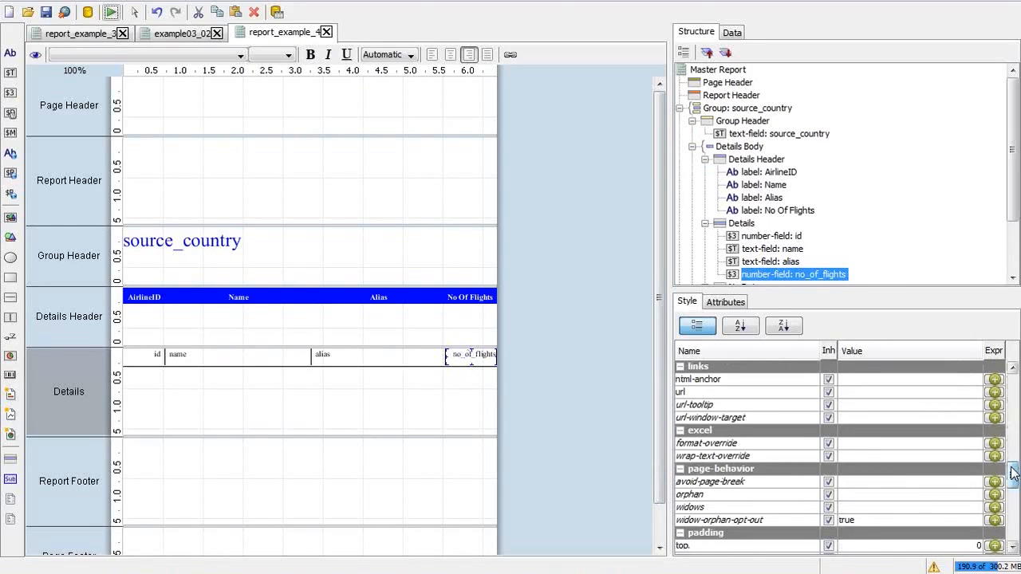
{"action": "left_click_drag", "start_coordinate": [1013, 473], "coordinate": [1013, 510]}
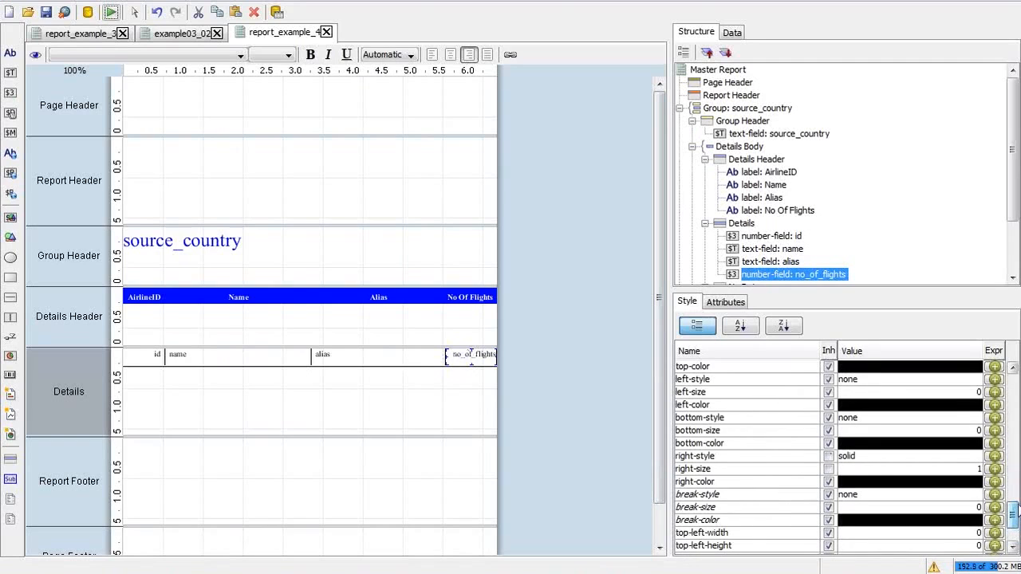
{"action": "left_click", "coordinate": [958, 470]}
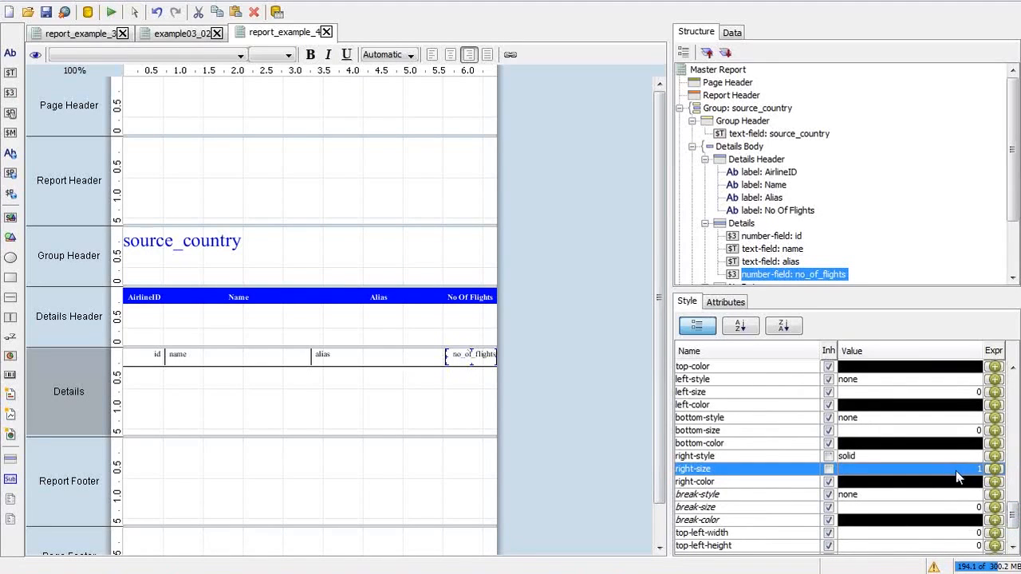
{"action": "left_click", "coordinate": [952, 457]}
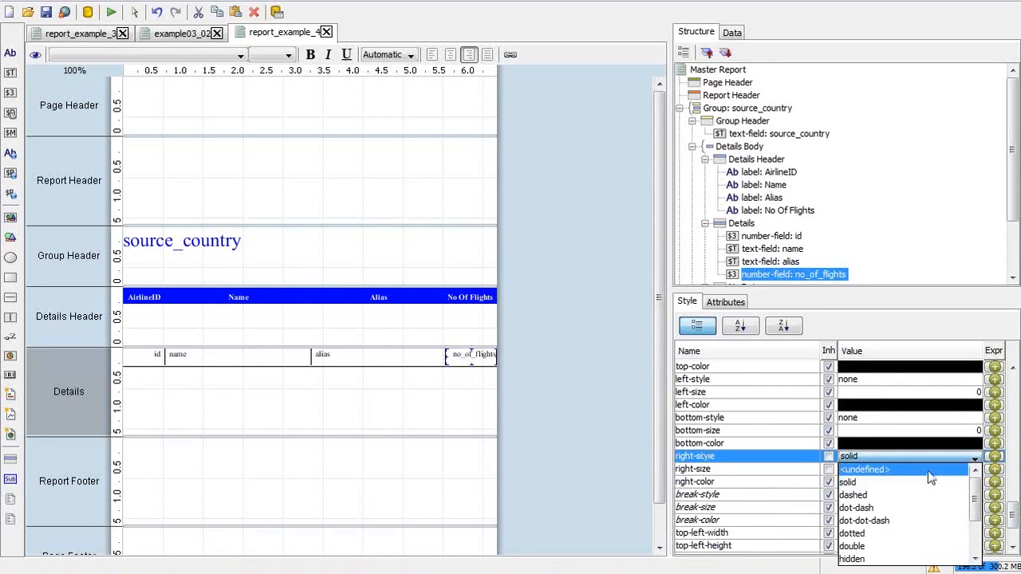
{"action": "left_click", "coordinate": [930, 471]}
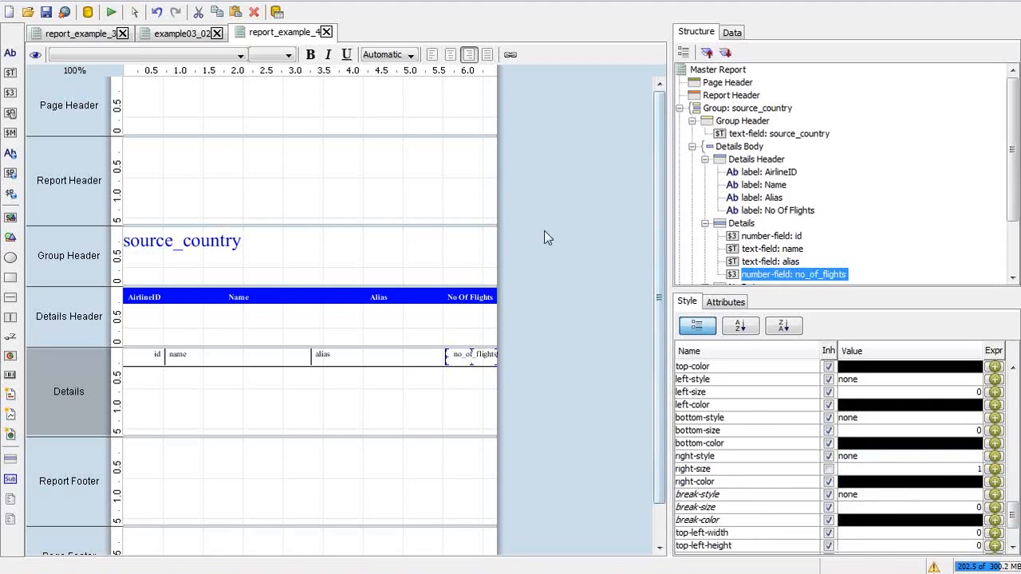
Step: Regenerate the report as a 357-page PDF, then switch back to the designer
{"action": "left_click", "coordinate": [111, 12]}
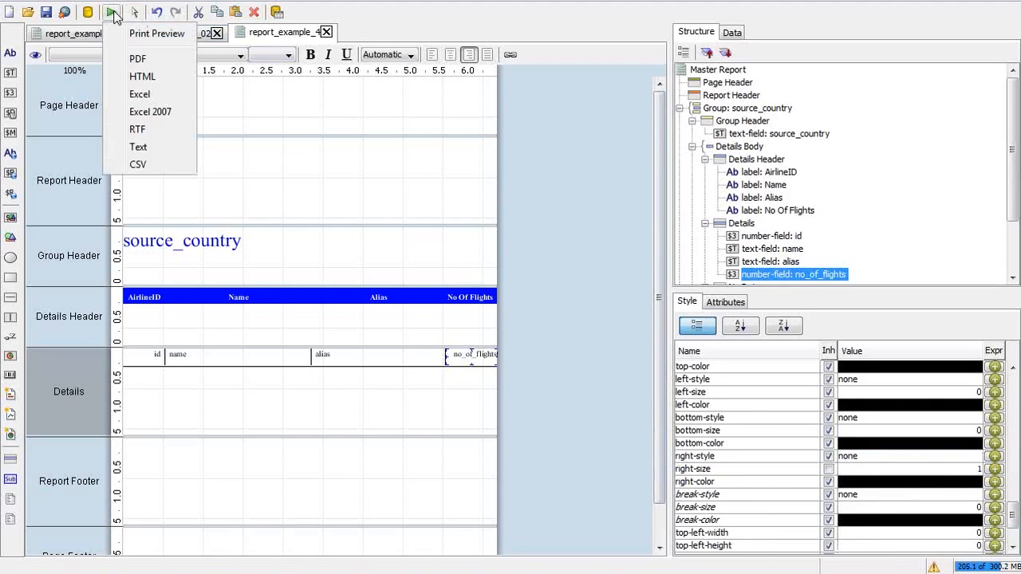
{"action": "left_click", "coordinate": [142, 59]}
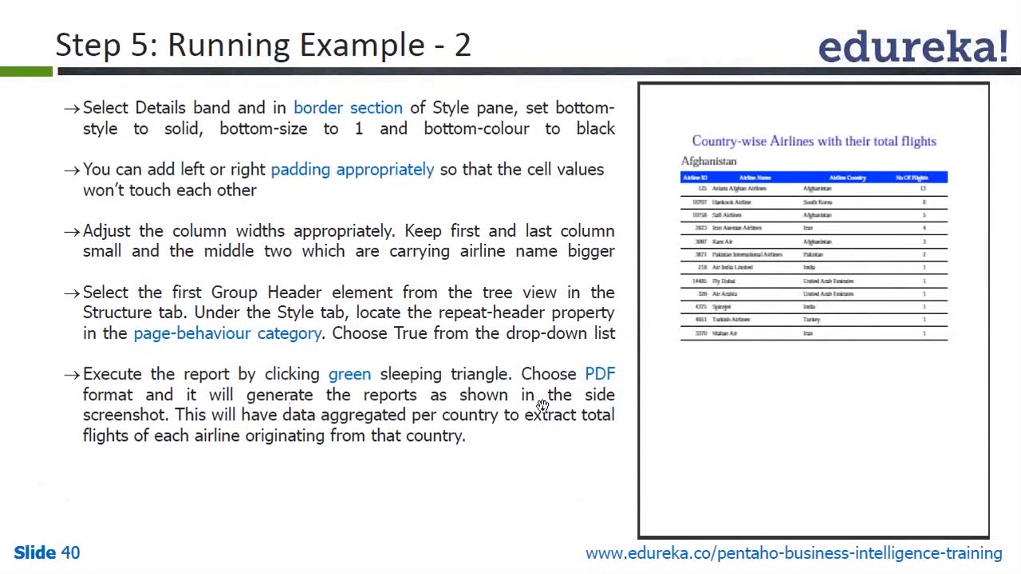
{"action": "key", "text": "alt+Tab"}
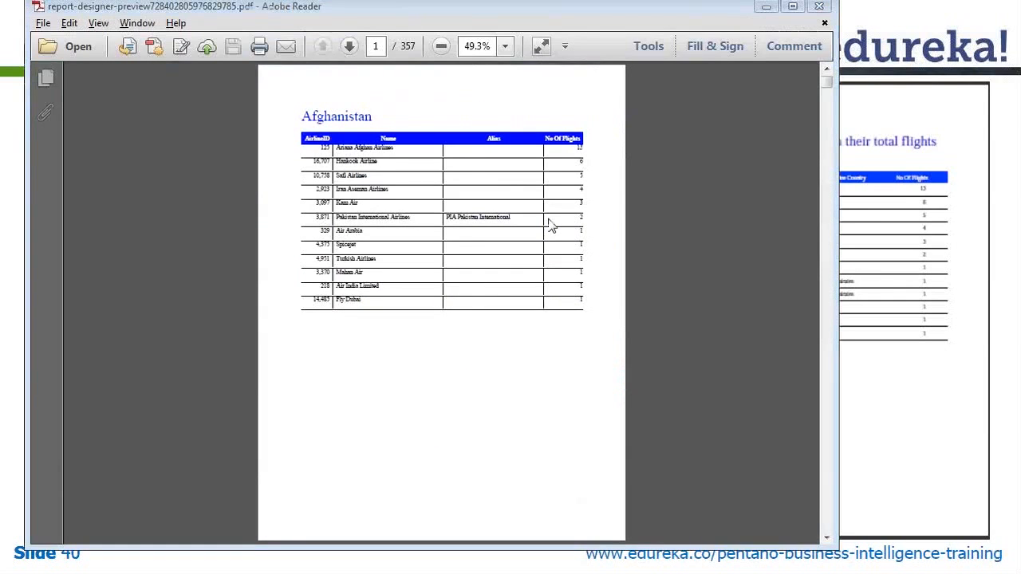
{"action": "key", "text": "alt+Tab"}
{"action": "key", "text": "alt+Tab"}
{"action": "key", "text": "alt+Tab"}
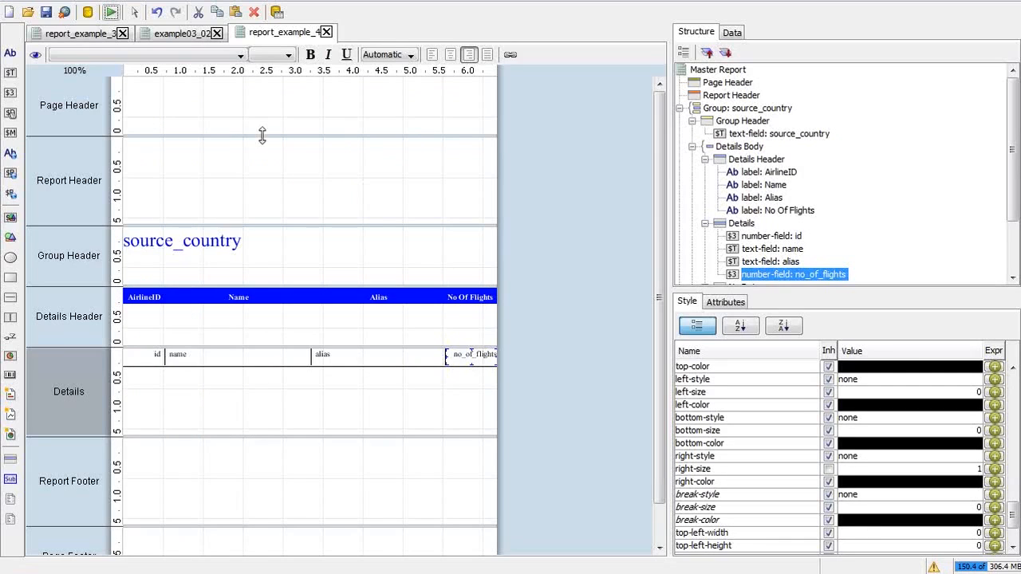
{"action": "left_click", "coordinate": [111, 12]}
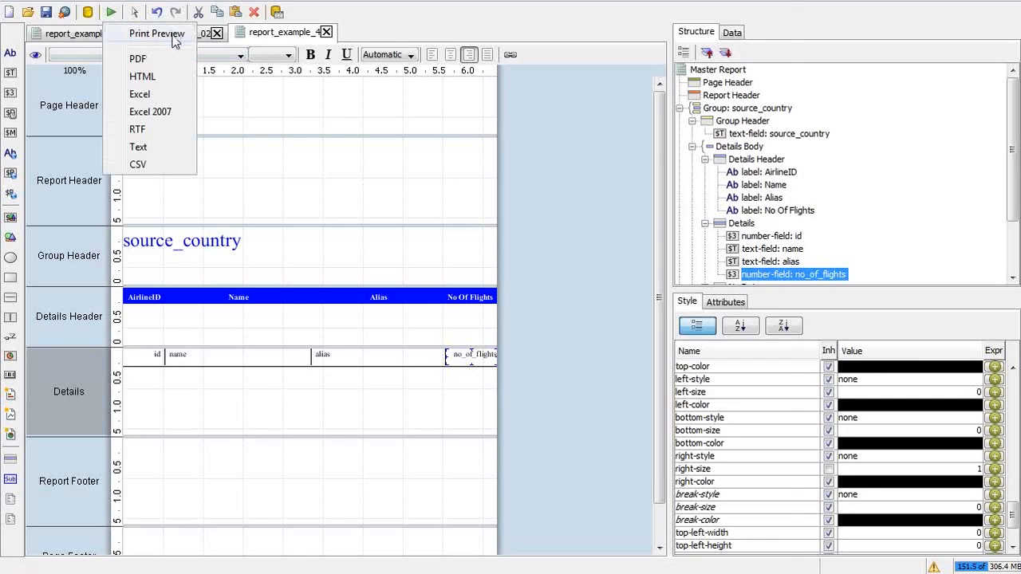
{"action": "left_click", "coordinate": [158, 33]}
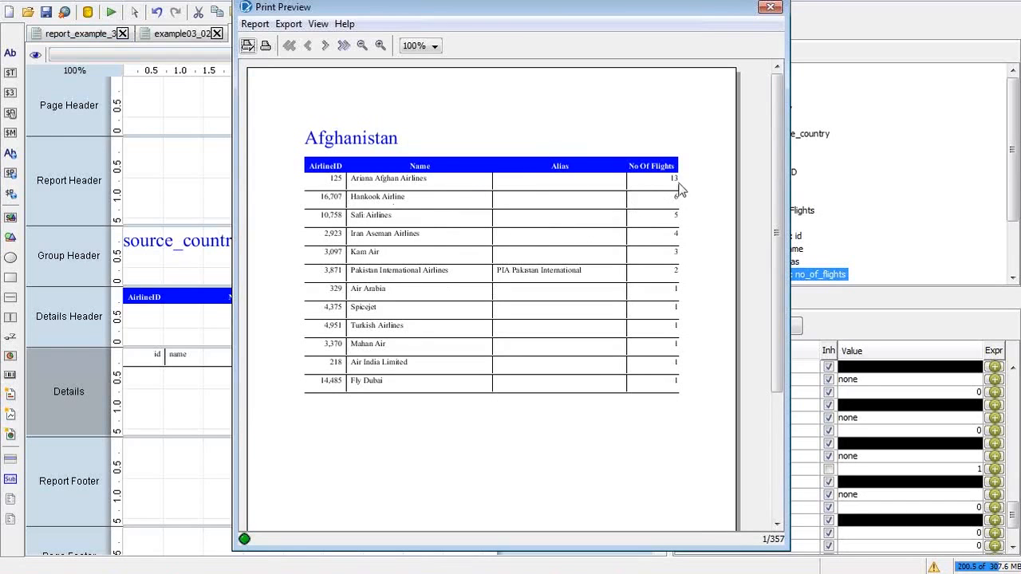
{"action": "left_click", "coordinate": [770, 7]}
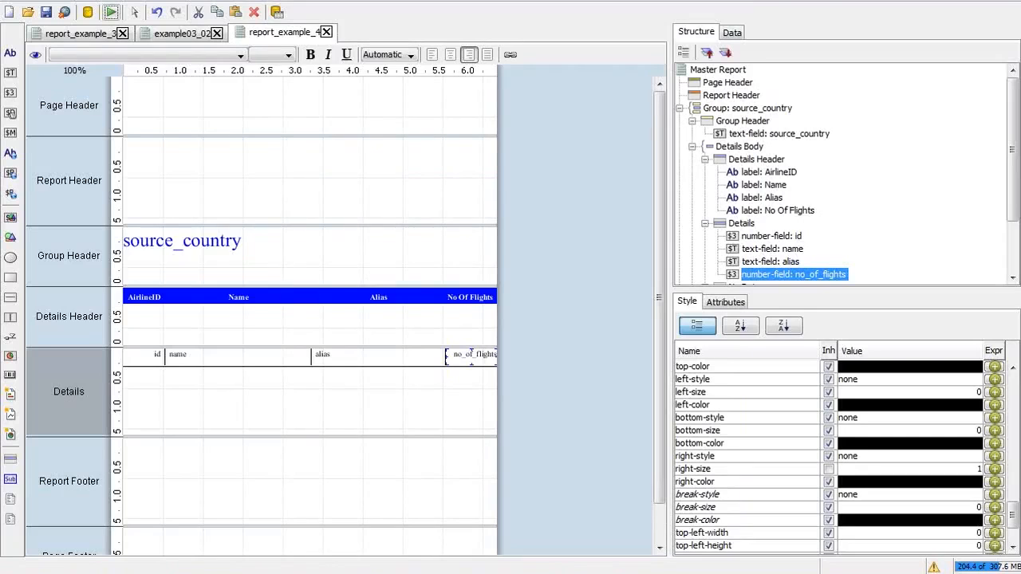
Step: Bring the exported report PDF to the front and zoom it to 100%
{"action": "mouse_move", "coordinate": [571, 573]}
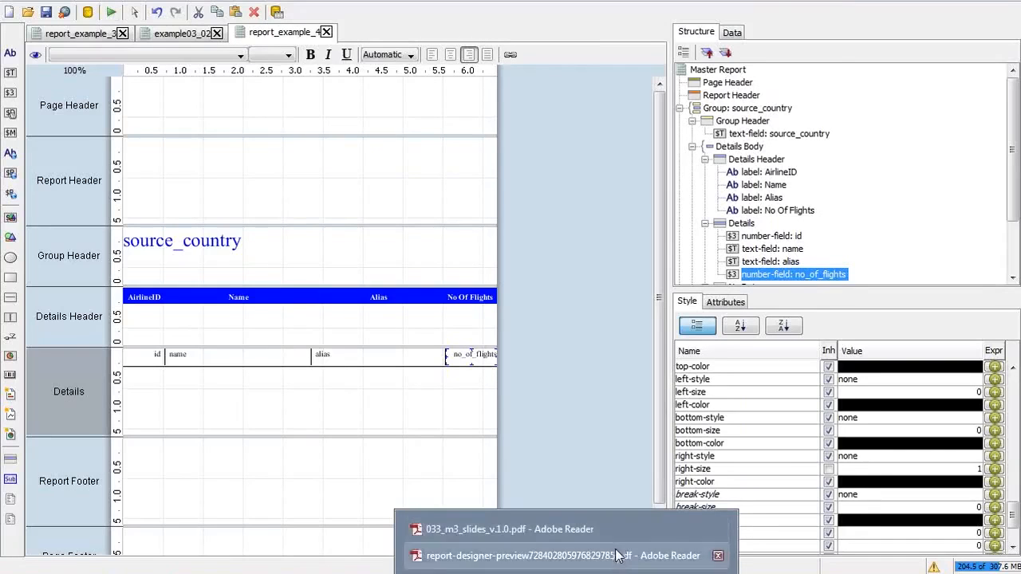
{"action": "left_click", "coordinate": [618, 557]}
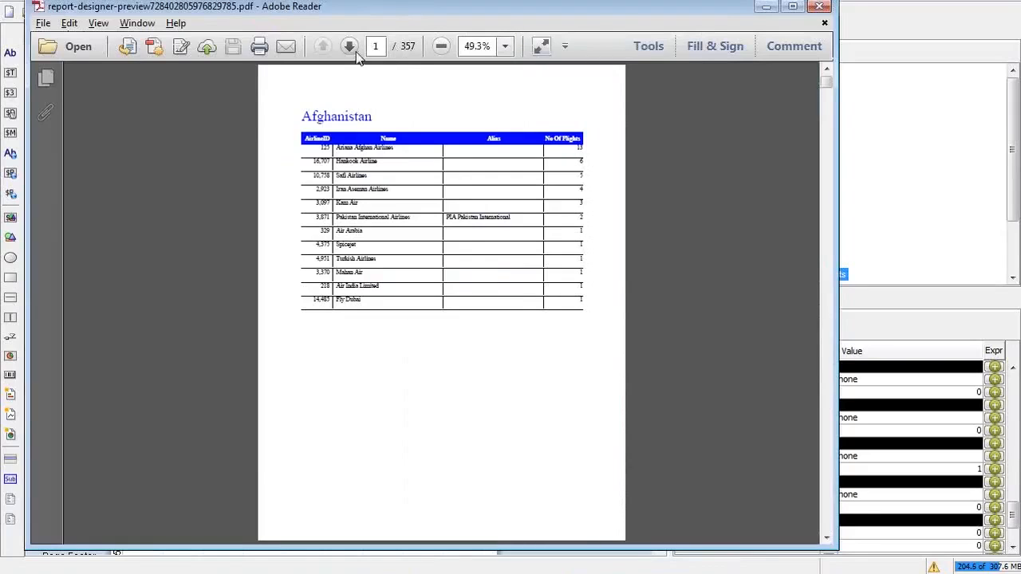
{"action": "left_click", "coordinate": [505, 46]}
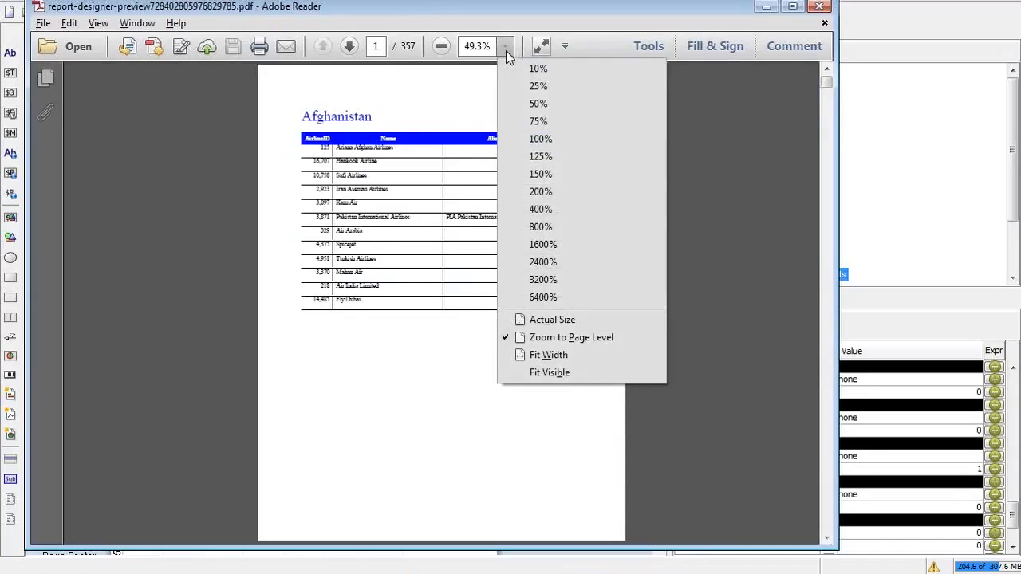
{"action": "left_click", "coordinate": [543, 138]}
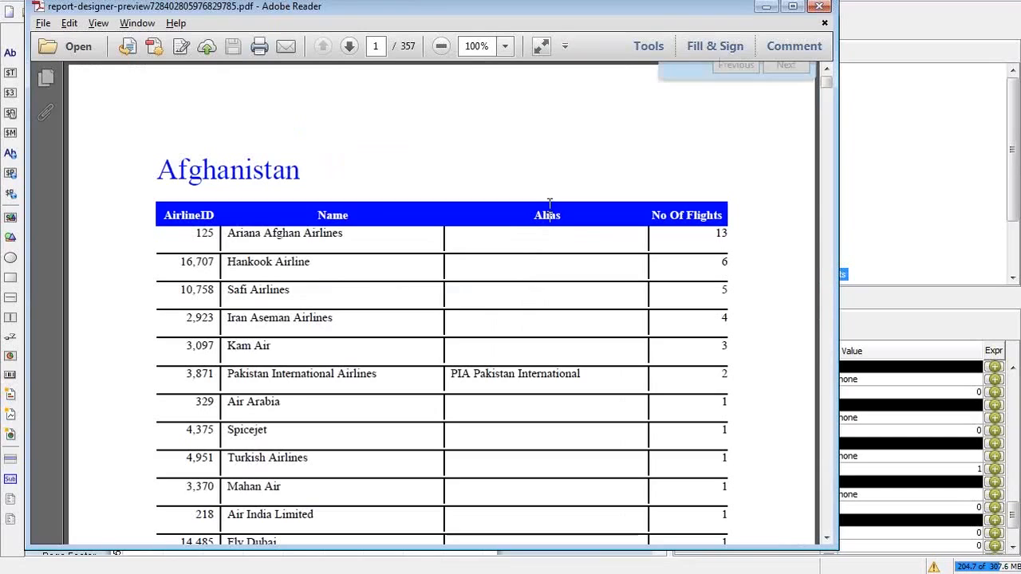
Step: Search the PDF for 'United States'
{"action": "type", "text": "United Stra"}
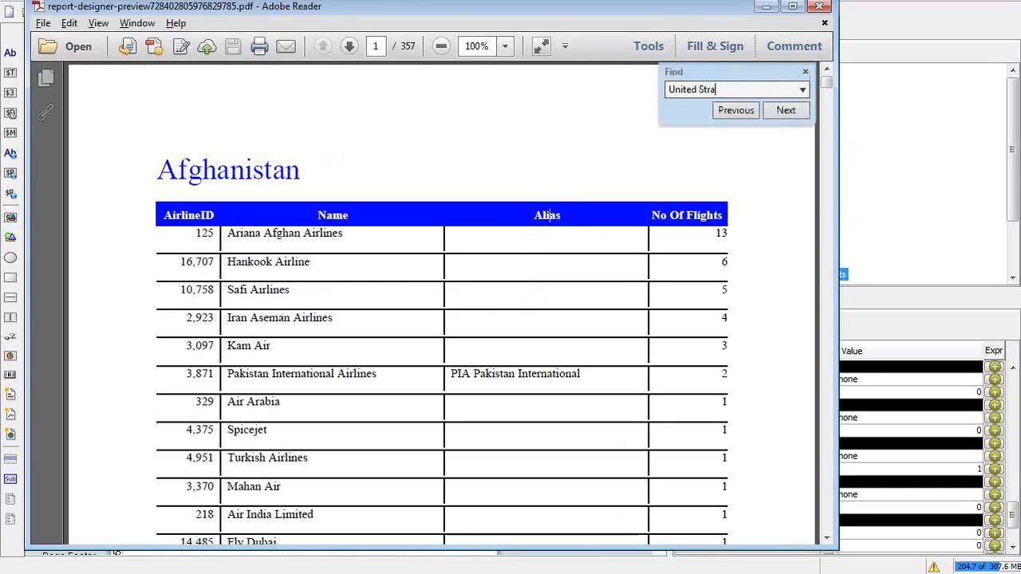
{"action": "key", "text": "BackSpace"}
{"action": "key", "text": "BackSpace"}
{"action": "type", "text": "ates"}
{"action": "key", "text": "Return"}
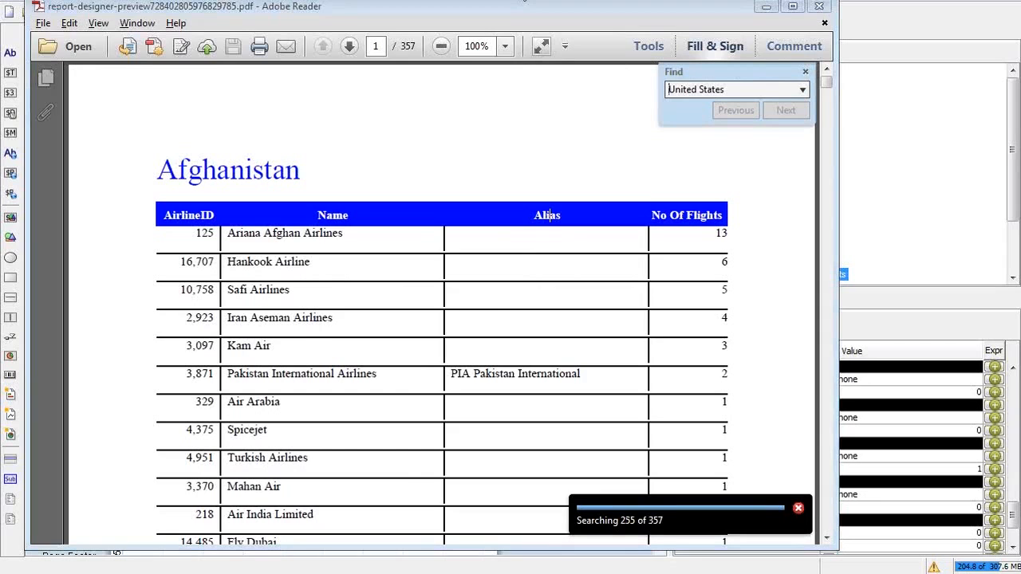
{"action": "key", "text": "alt+Tab"}
{"action": "key", "text": "alt+Tab"}
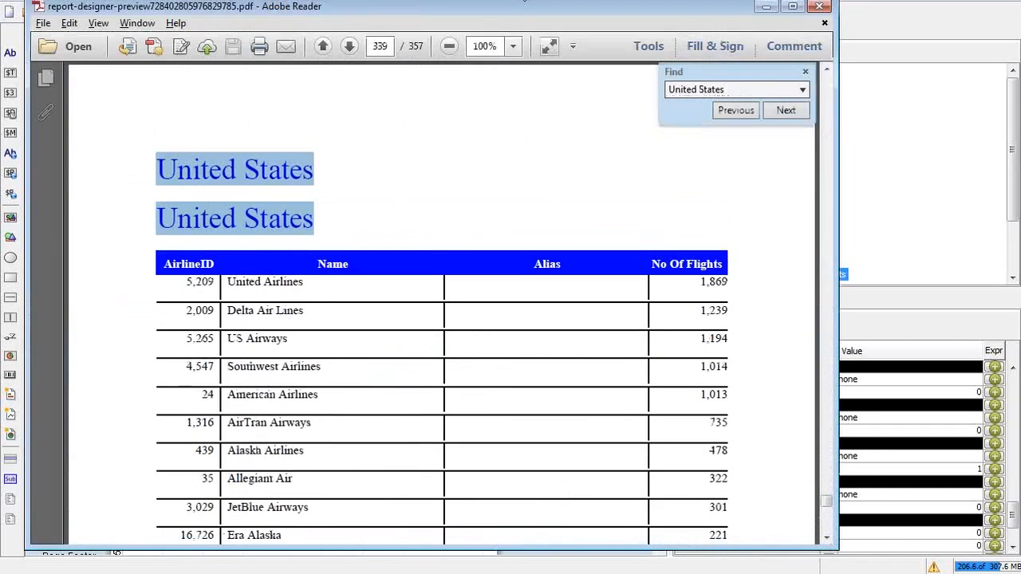
Step: Scroll down past the United Kingdom airline rows to the United States group on page 339
{"action": "left_click", "coordinate": [311, 237]}
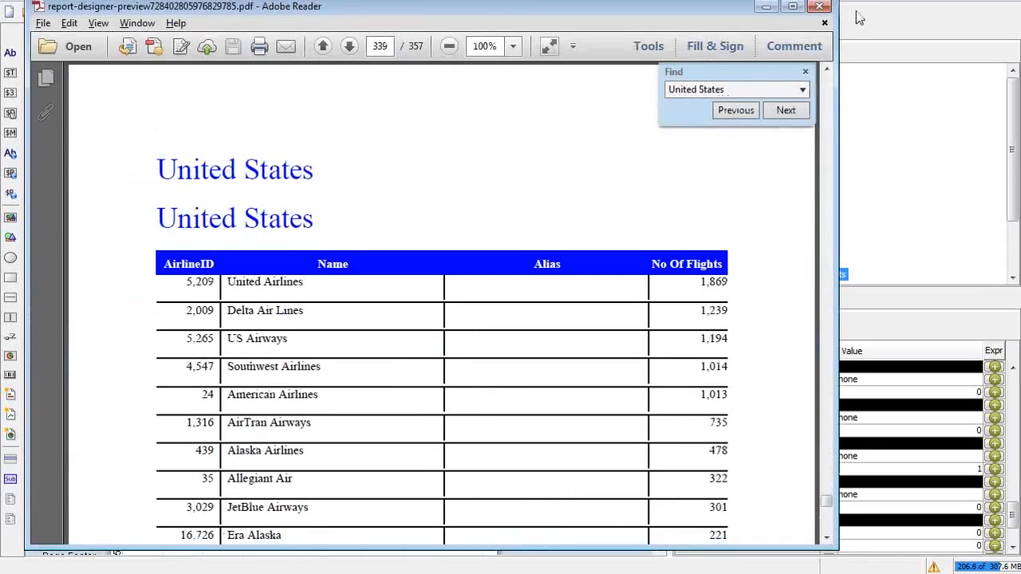
{"action": "left_click", "coordinate": [826, 71]}
{"action": "left_click", "coordinate": [827, 70]}
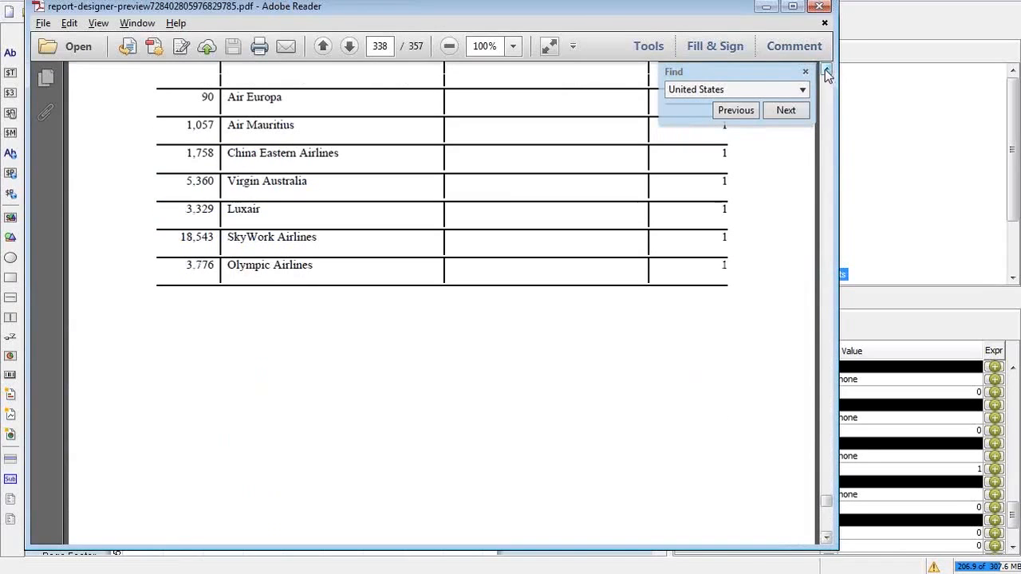
{"action": "left_click", "coordinate": [827, 70]}
{"action": "left_click", "coordinate": [827, 70]}
{"action": "left_click", "coordinate": [826, 71]}
{"action": "left_click", "coordinate": [826, 71]}
{"action": "left_click", "coordinate": [826, 70]}
{"action": "left_click", "coordinate": [827, 70]}
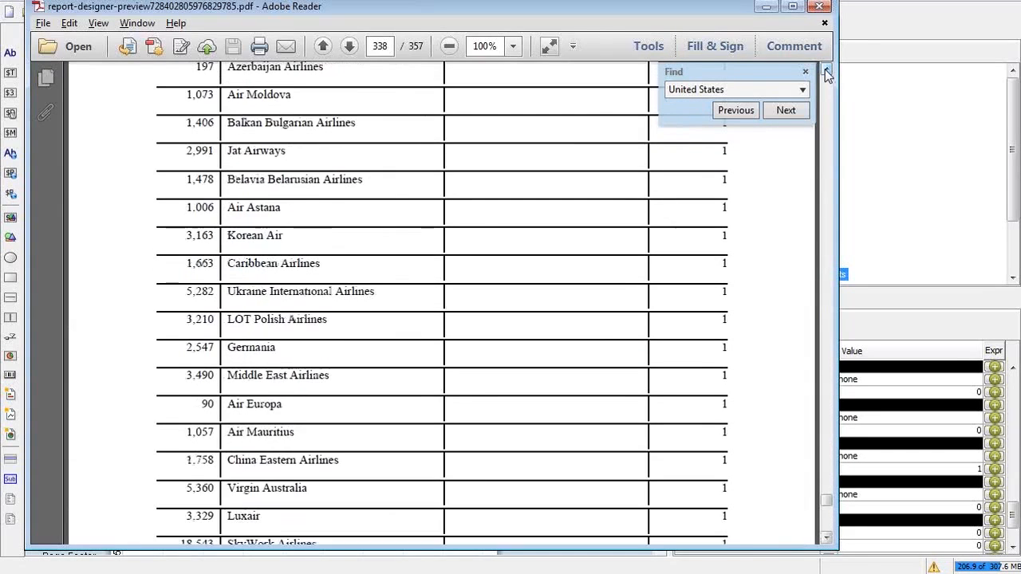
{"action": "left_click", "coordinate": [826, 70]}
{"action": "left_click", "coordinate": [827, 70]}
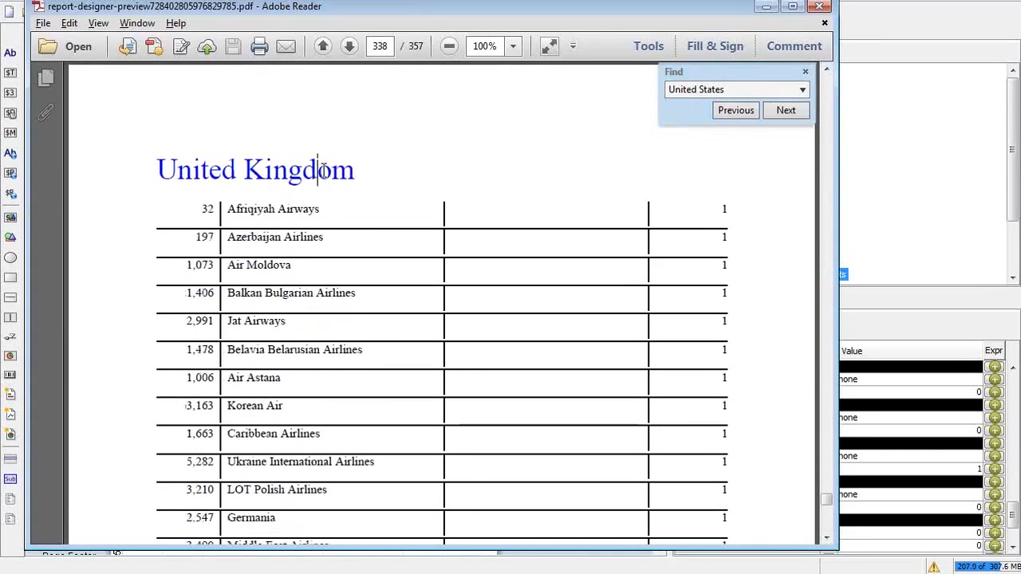
{"action": "left_click", "coordinate": [827, 539]}
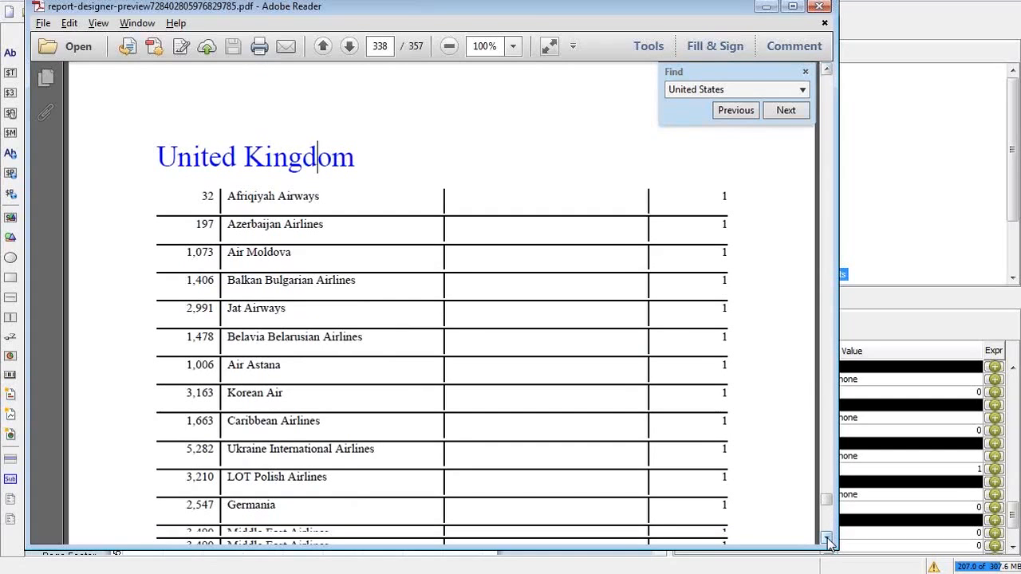
{"action": "left_click", "coordinate": [827, 539]}
{"action": "left_click", "coordinate": [828, 539]}
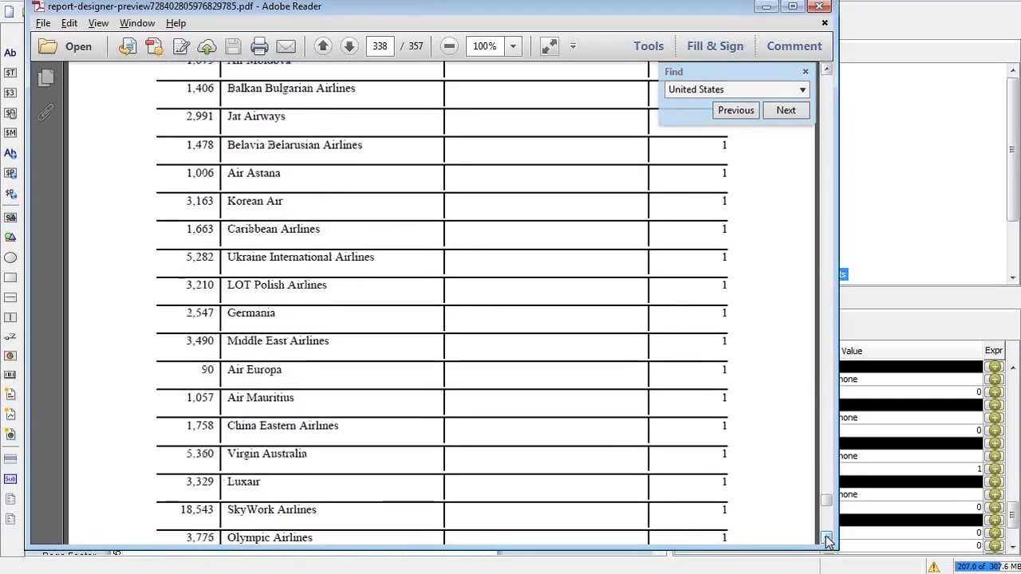
{"action": "left_click", "coordinate": [827, 539]}
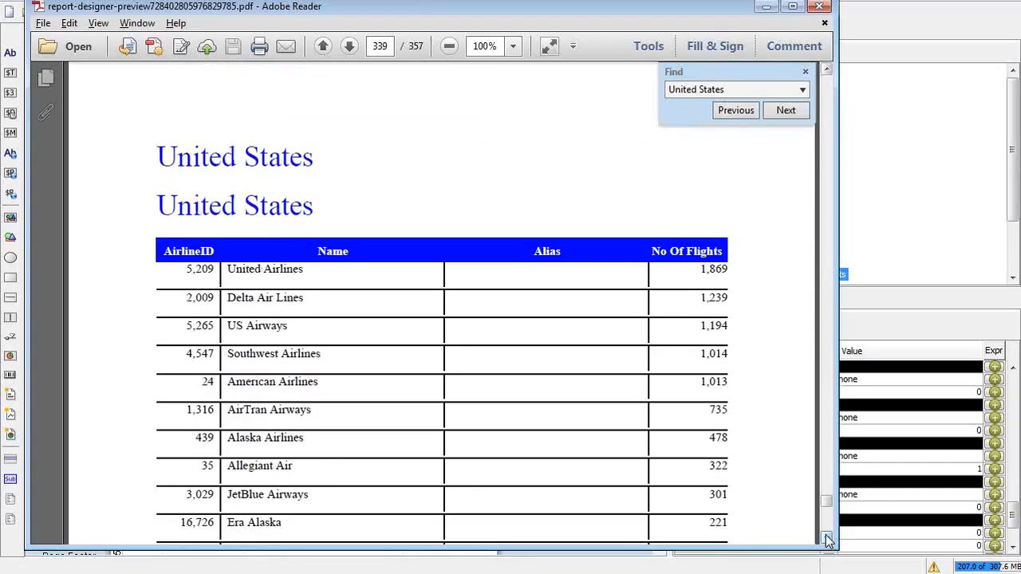
Step: Highlight the United States group heading above the United Airlines row
{"action": "left_click", "coordinate": [264, 165]}
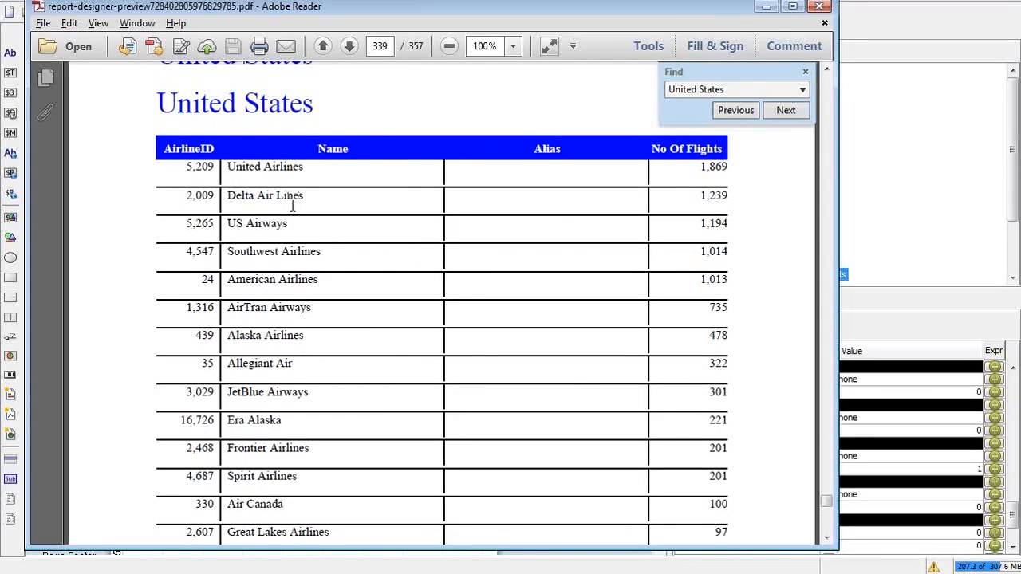
{"action": "key", "text": "alt+Tab"}
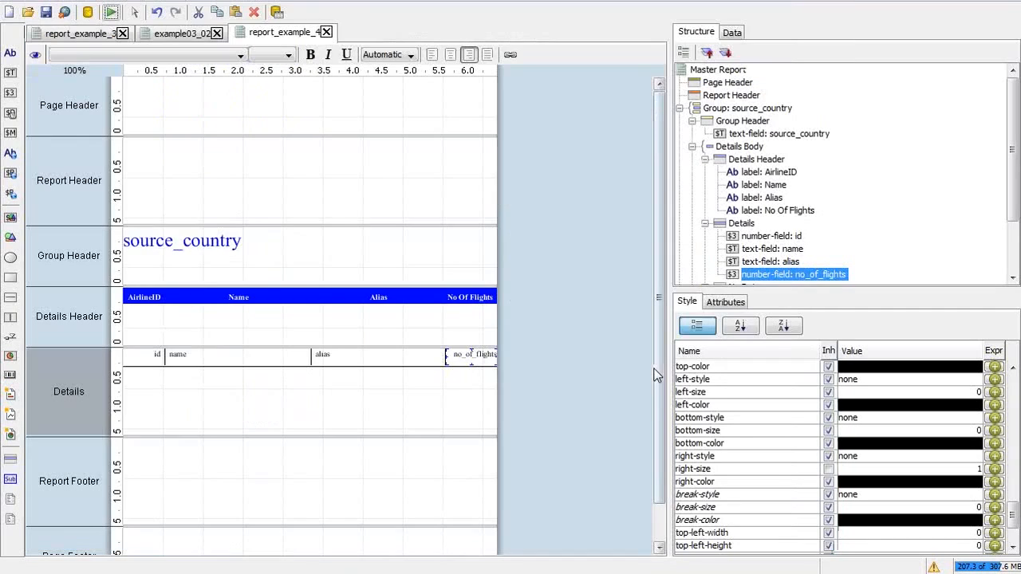
{"action": "key", "text": "alt+Tab"}
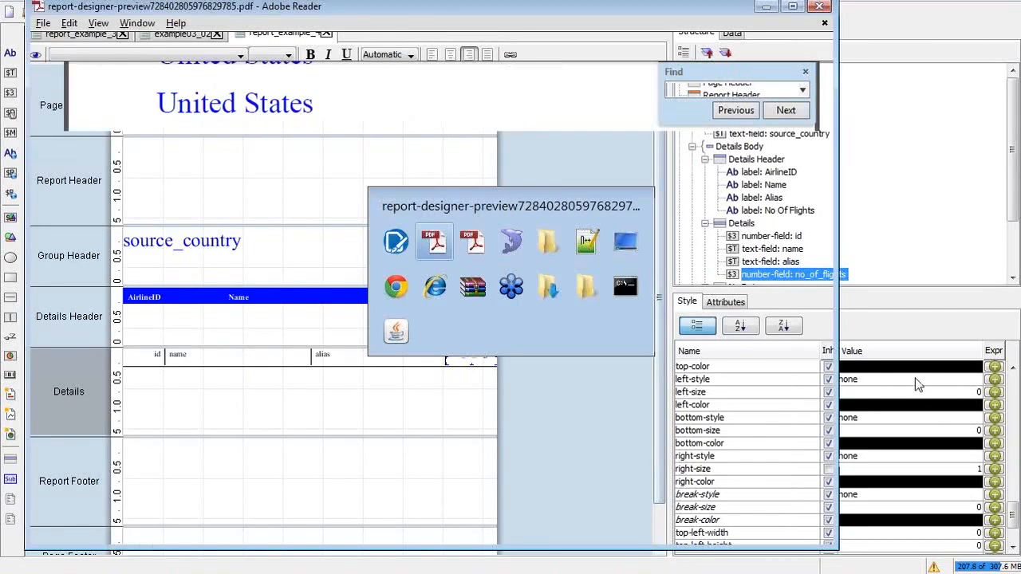
{"action": "left_click_drag", "start_coordinate": [157, 102], "coordinate": [311, 114]}
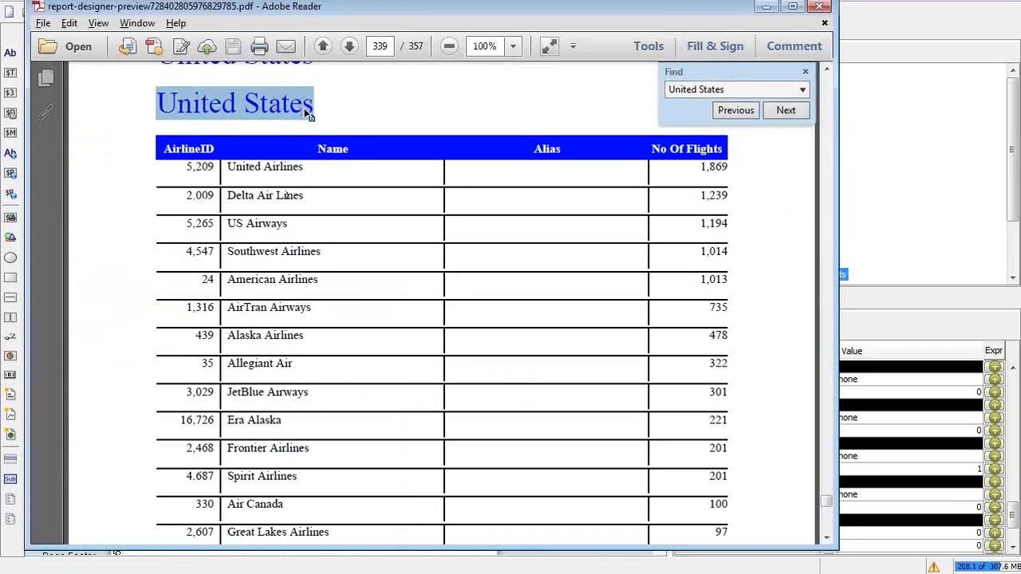
Step: Highlight the first five United States airline rows and the 1,869 flight count
{"action": "left_click", "coordinate": [227, 167]}
{"action": "left_click_drag", "start_coordinate": [227, 166], "coordinate": [289, 289]}
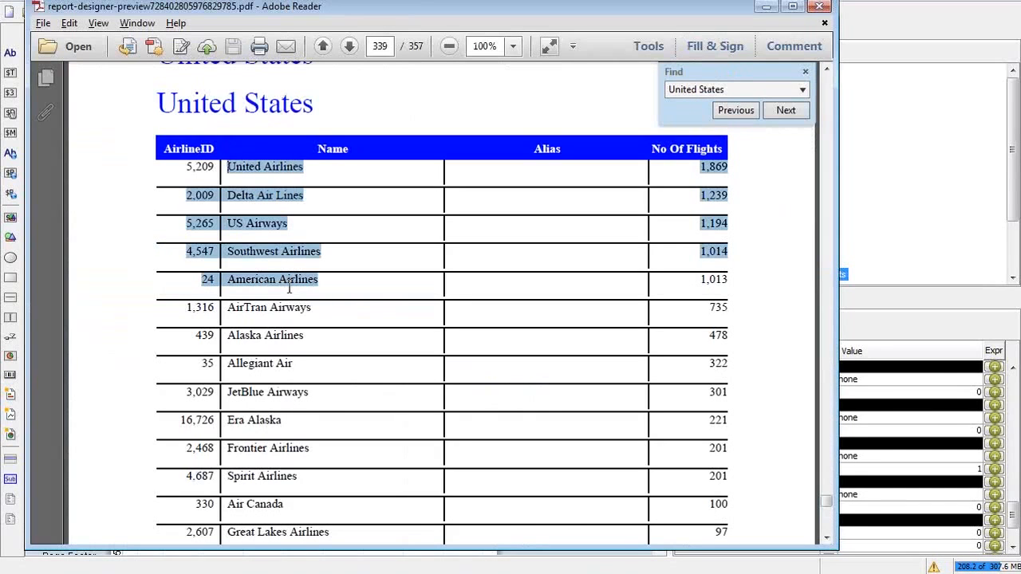
{"action": "left_click", "coordinate": [663, 199]}
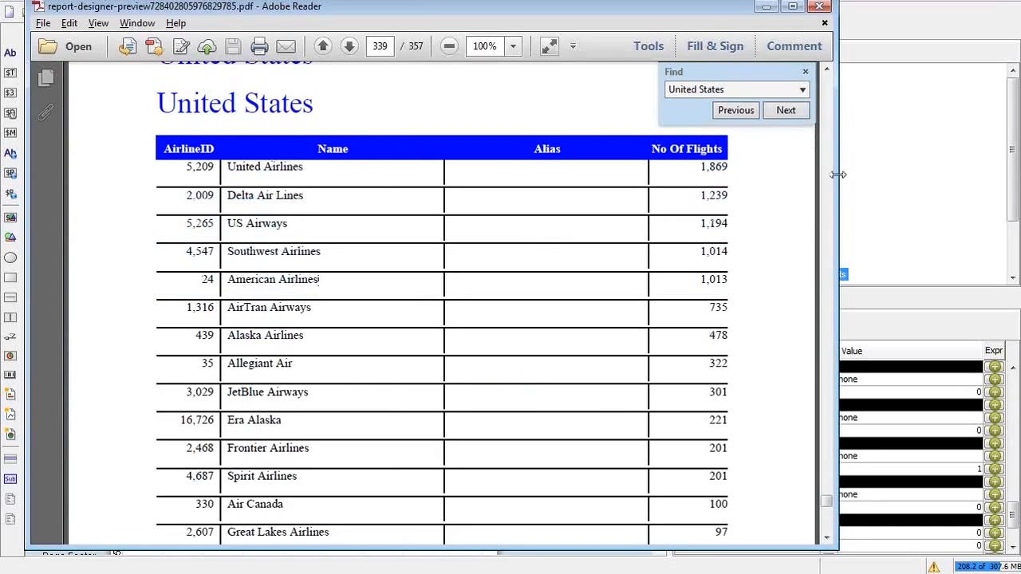
{"action": "left_click_drag", "start_coordinate": [700, 164], "coordinate": [727, 167]}
{"action": "left_click", "coordinate": [527, 268]}
Step: Advance to page 340 and highlight the repeated United States heading
{"action": "left_click", "coordinate": [827, 526]}
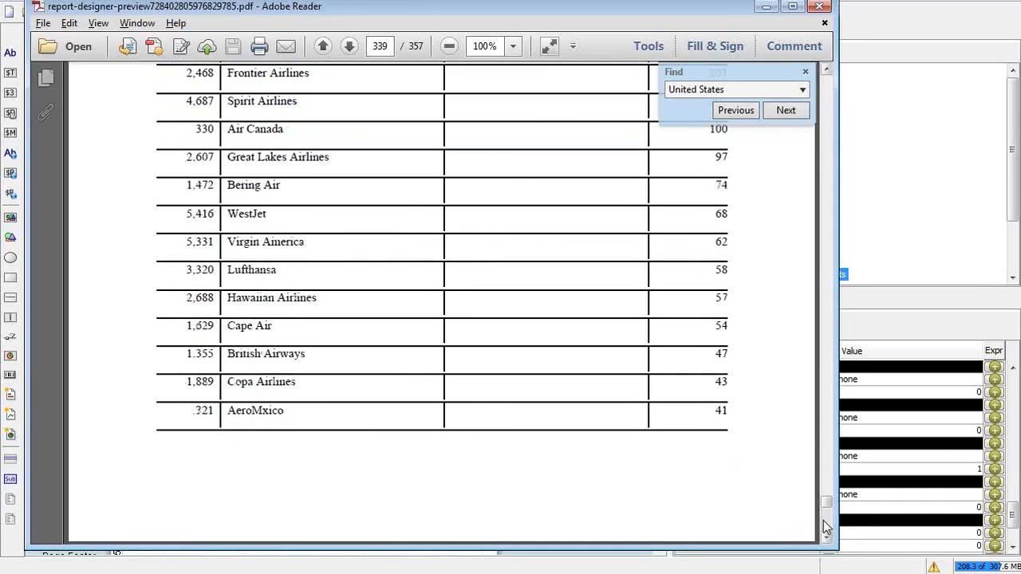
{"action": "left_click", "coordinate": [826, 527]}
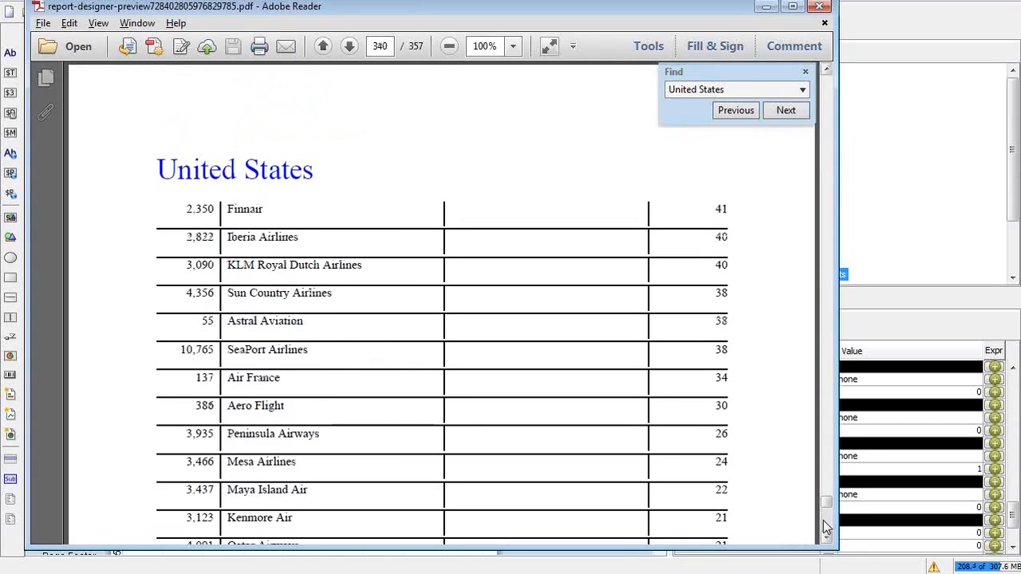
{"action": "left_click_drag", "start_coordinate": [321, 175], "coordinate": [170, 155]}
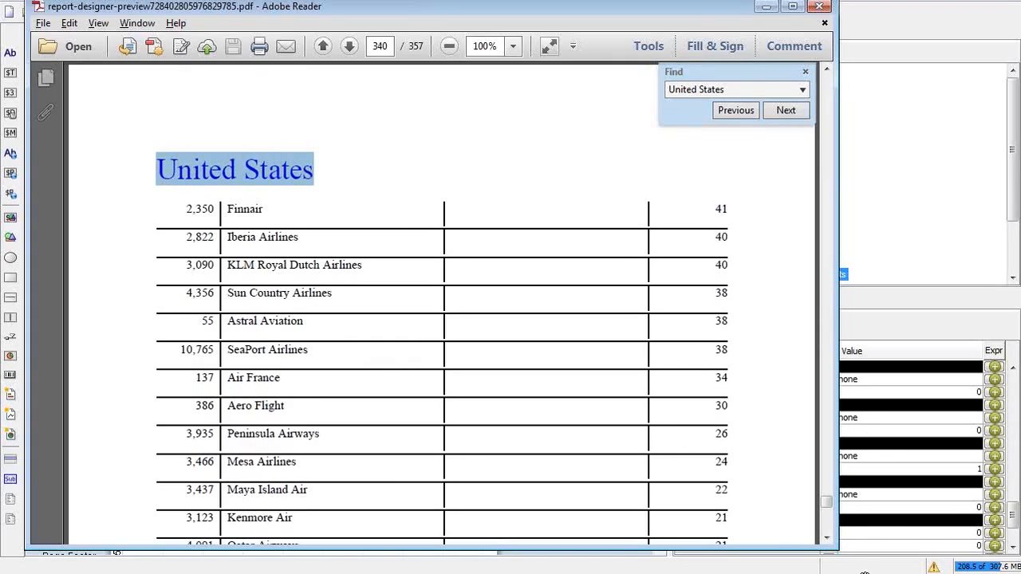
Step: Page ahead through the United States rows to page 343
{"action": "left_click", "coordinate": [827, 533]}
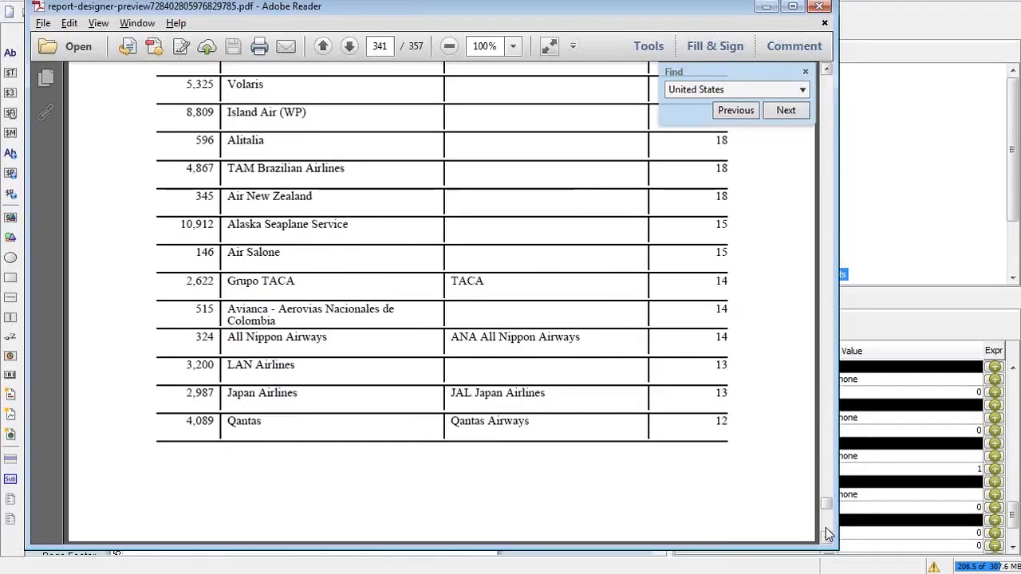
{"action": "scroll", "coordinate": [386, 235], "scroll_direction": "down", "scroll_amount": 5}
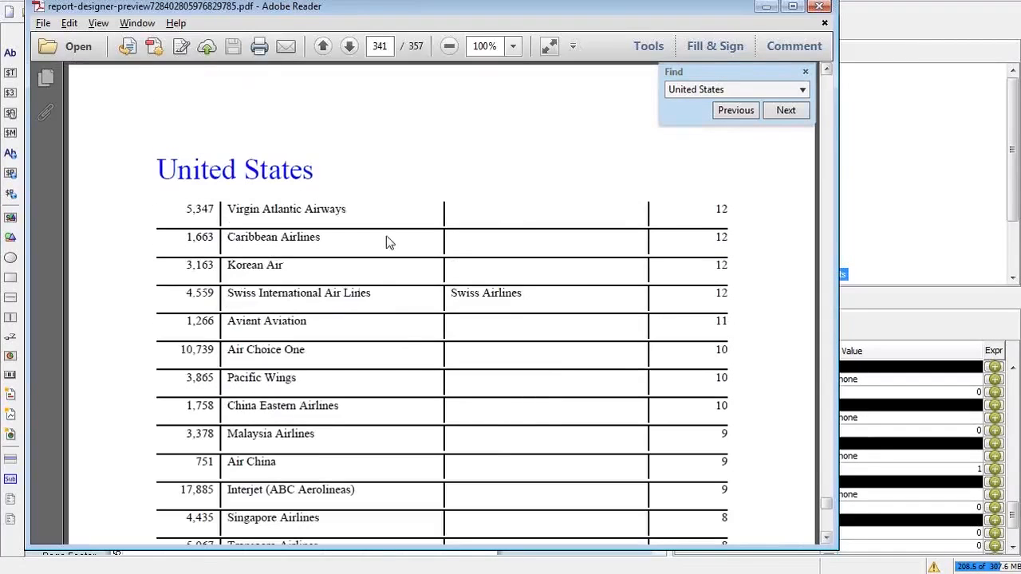
{"action": "left_click", "coordinate": [828, 532]}
{"action": "left_click", "coordinate": [828, 532]}
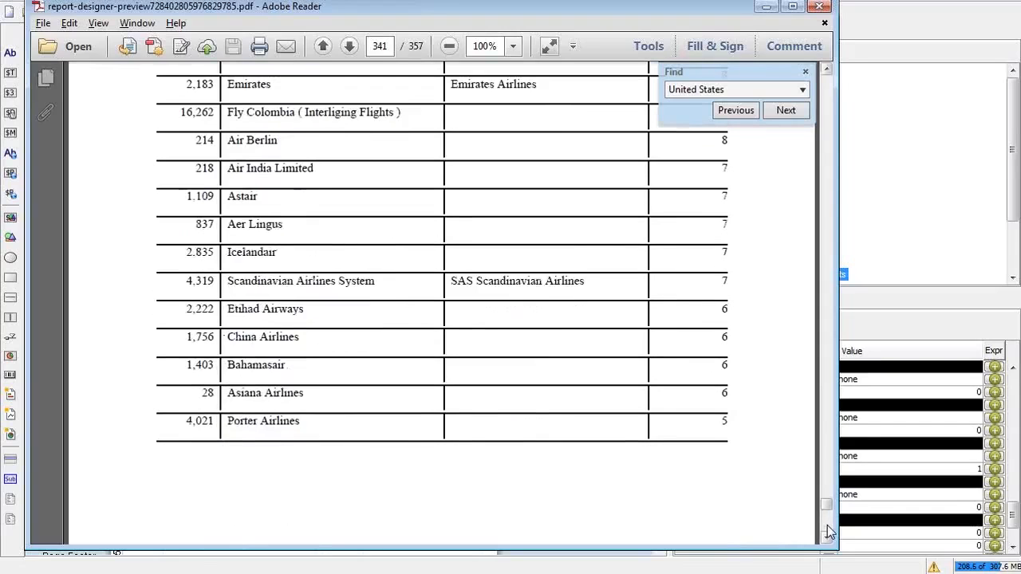
{"action": "left_click", "coordinate": [828, 532]}
{"action": "left_click", "coordinate": [828, 532]}
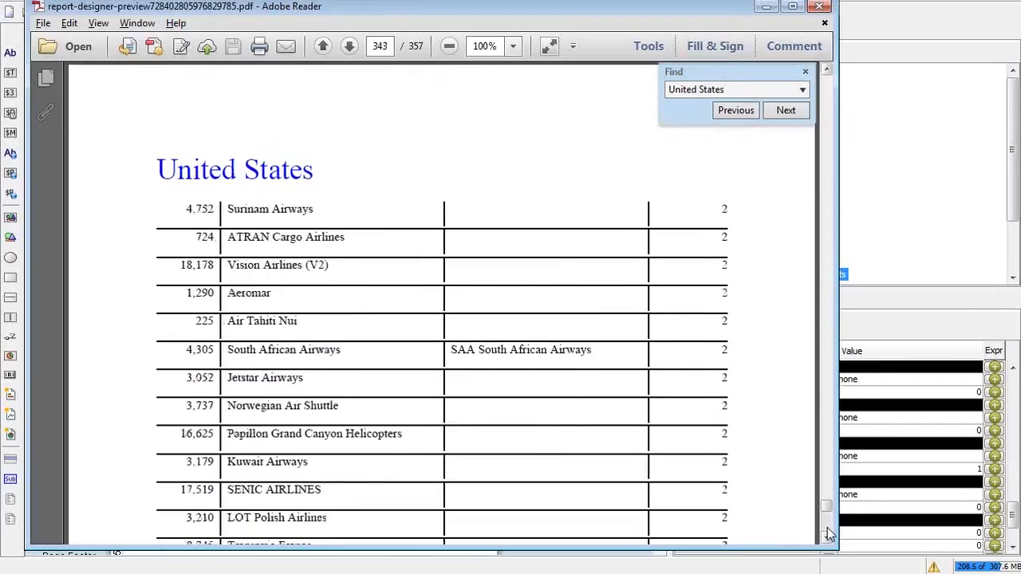
Step: Continue past page 344 to the Uruguay group on page 345, then close the PDF
{"action": "left_click", "coordinate": [828, 532]}
{"action": "left_click", "coordinate": [828, 532]}
{"action": "left_click", "coordinate": [828, 532]}
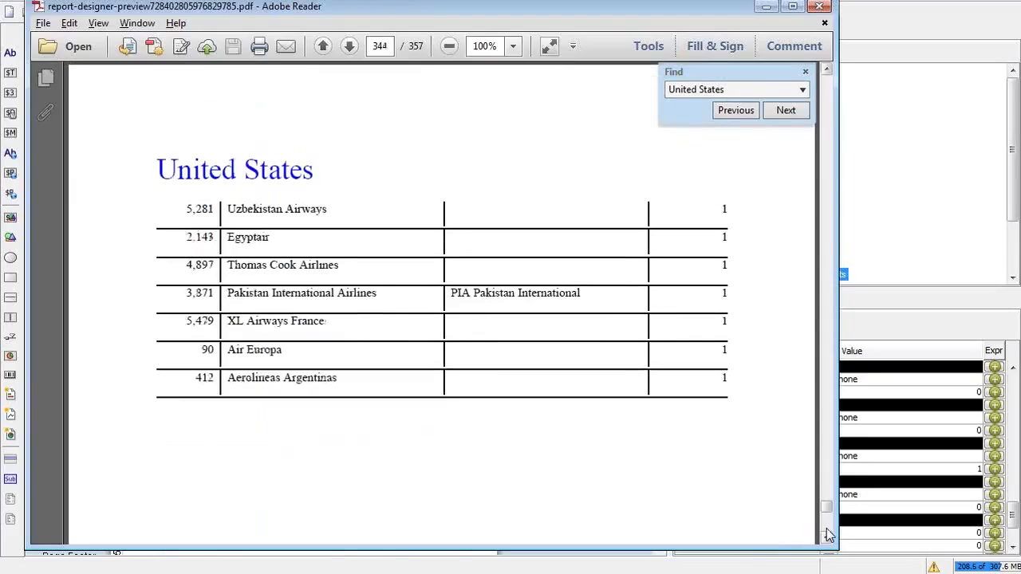
{"action": "left_click", "coordinate": [829, 532]}
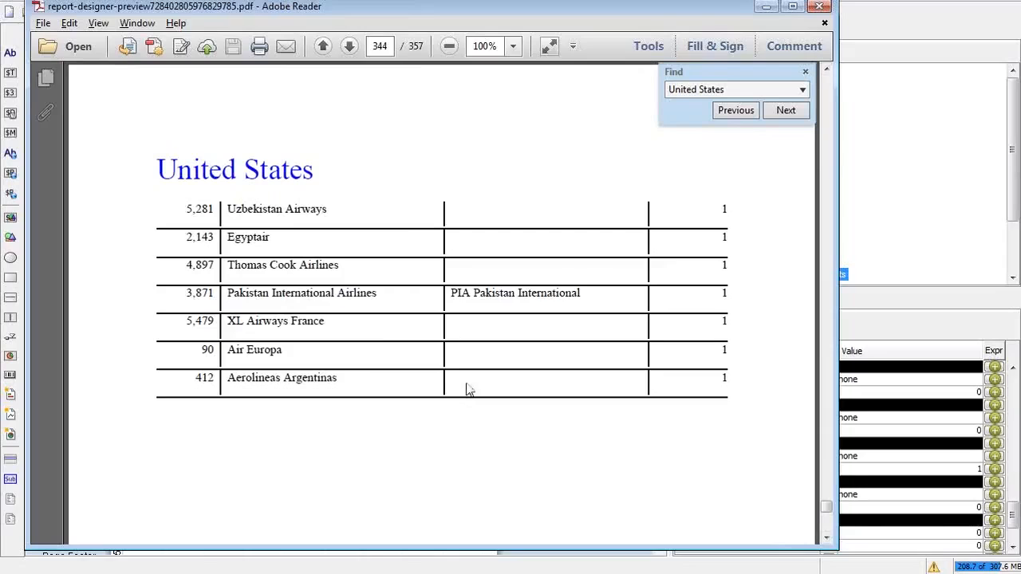
{"action": "left_click", "coordinate": [828, 532]}
{"action": "left_click", "coordinate": [827, 532]}
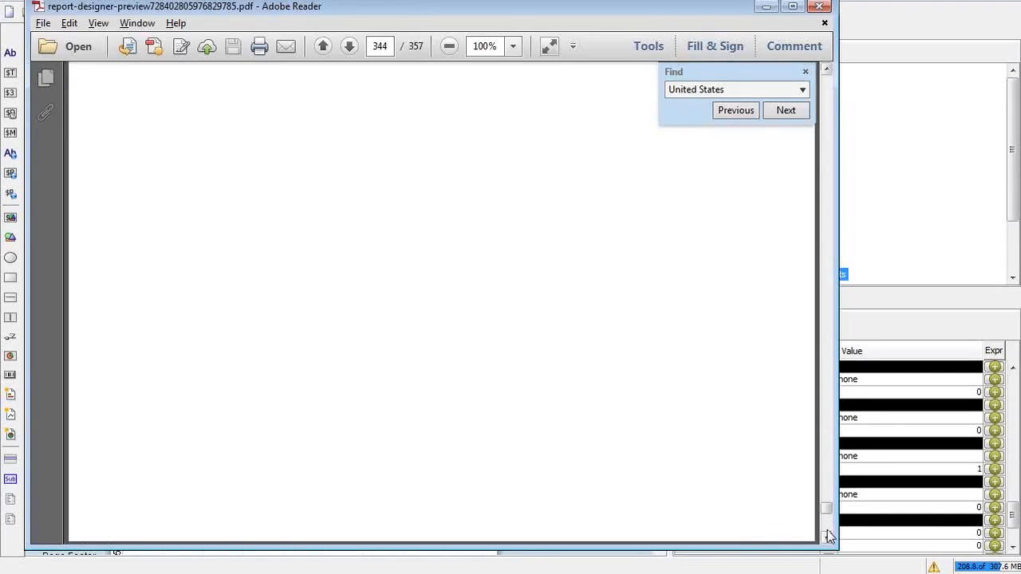
{"action": "left_click", "coordinate": [828, 532]}
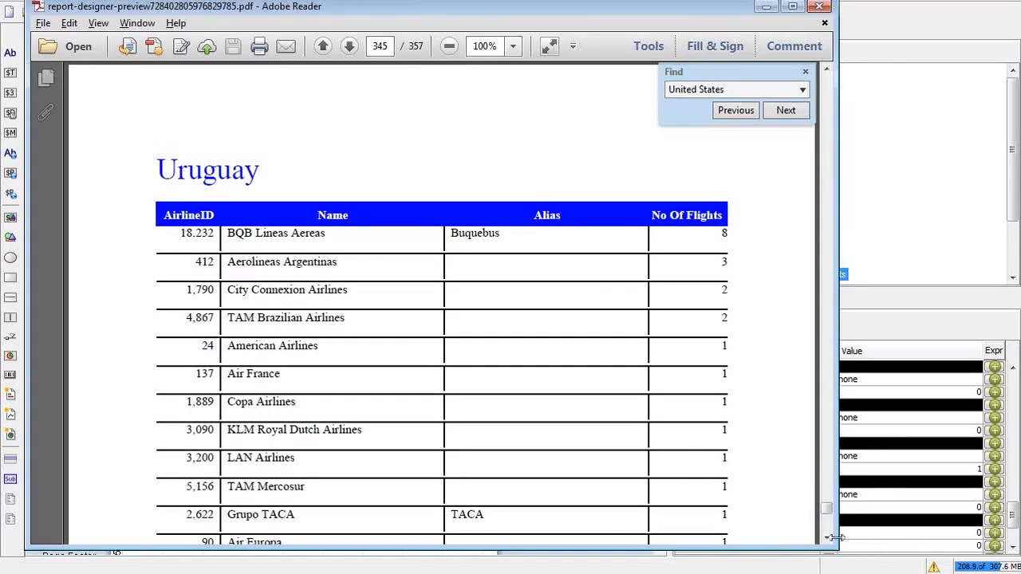
{"action": "left_click", "coordinate": [819, 7]}
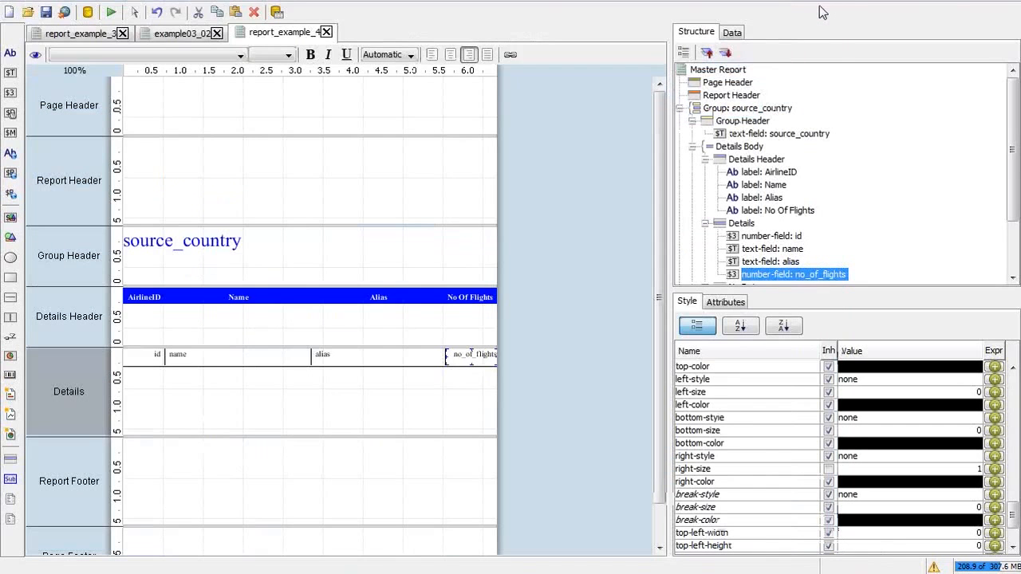
{"action": "key", "text": "alt+Tab"}
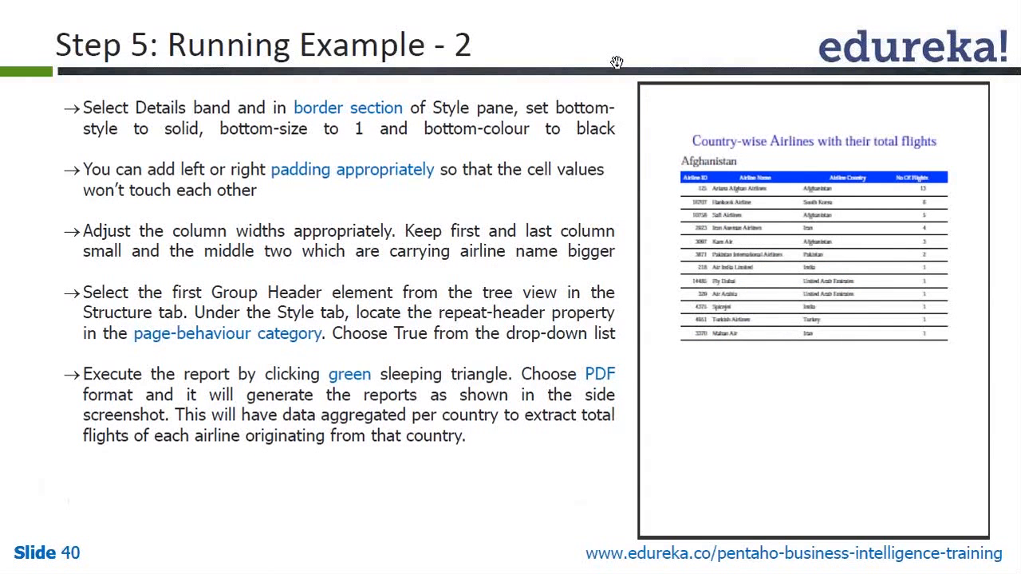
{"action": "key", "text": "alt+Tab"}
{"action": "key", "text": "alt+Tab"}
{"action": "key", "text": "alt+Tab"}
{"action": "key", "text": "alt+Tab"}
{"action": "key", "text": "alt+Tab"}
{"action": "key", "text": "alt+Tab"}
{"action": "key", "text": "alt+Tab"}
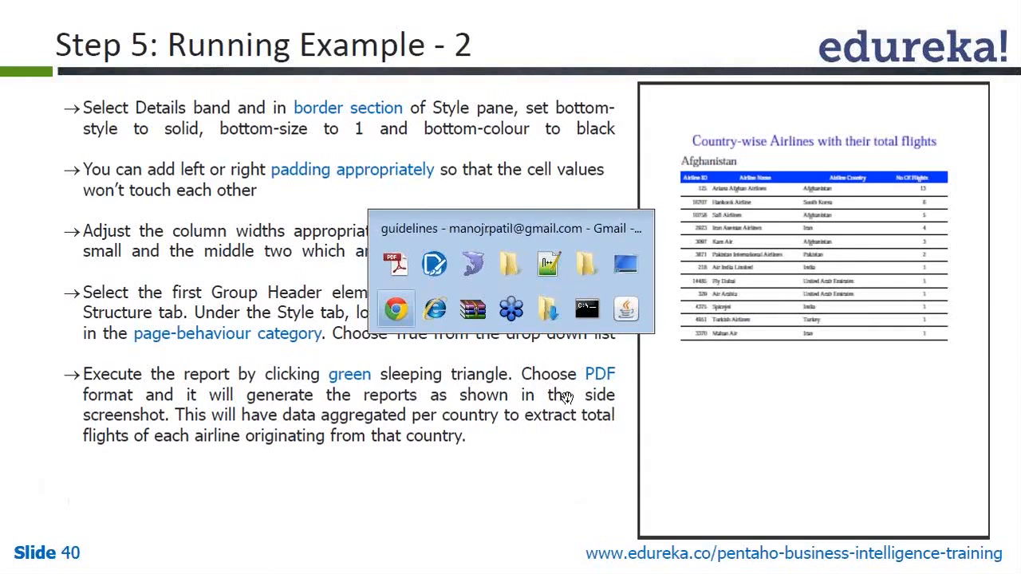
{"action": "key", "text": "Escape"}
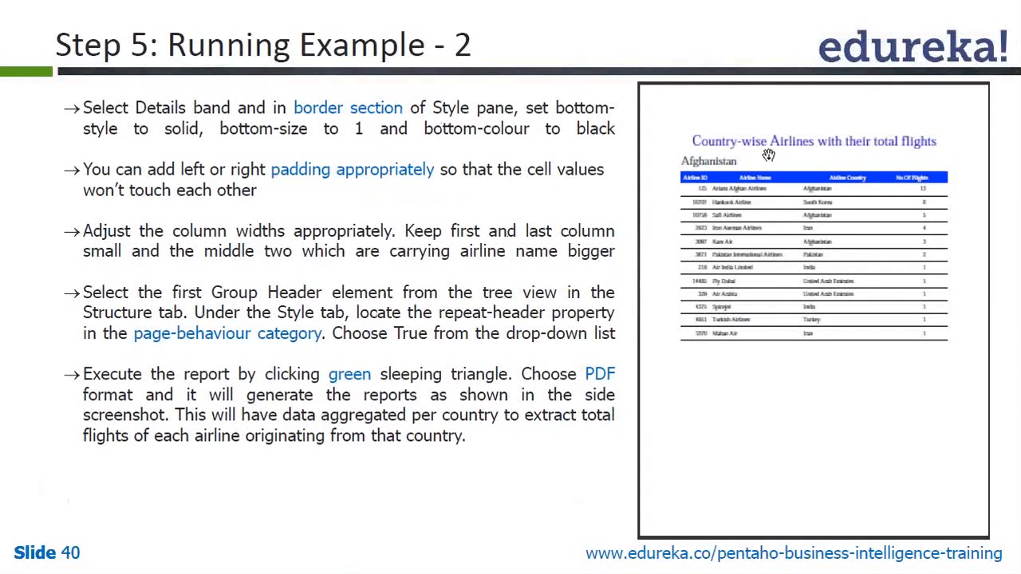
{"action": "key", "text": "alt+Tab"}
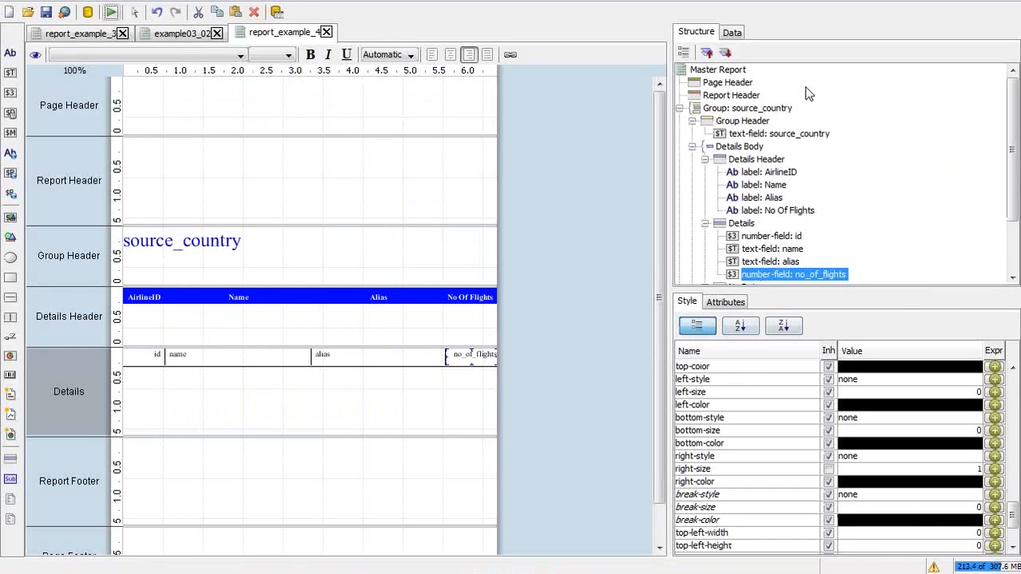
Step: Select the source_country Group Header and scroll its style to page-behavior: repeat-header and pagebreak-before true
{"action": "left_click", "coordinate": [740, 121]}
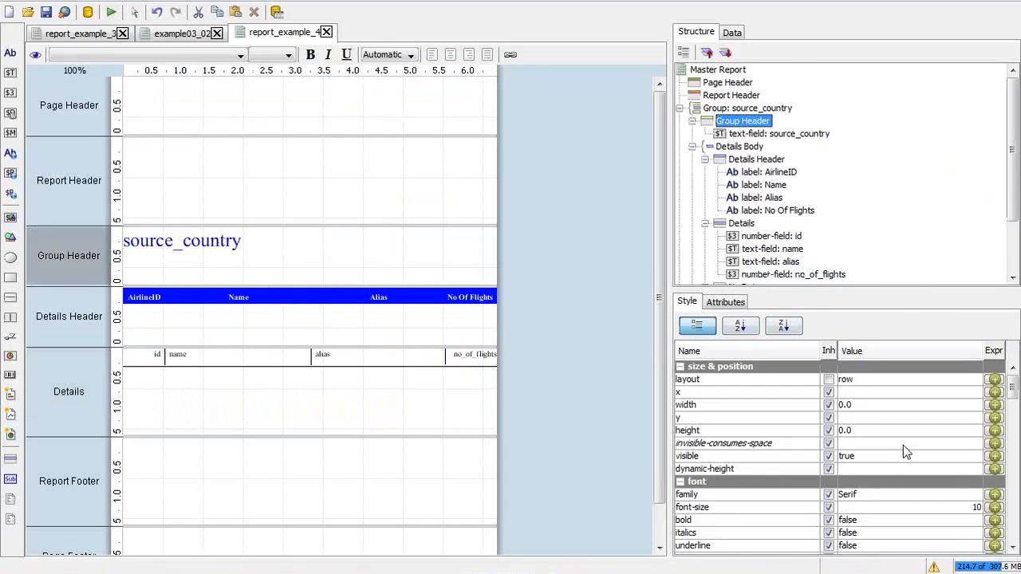
{"action": "left_click_drag", "start_coordinate": [1014, 386], "coordinate": [1007, 493]}
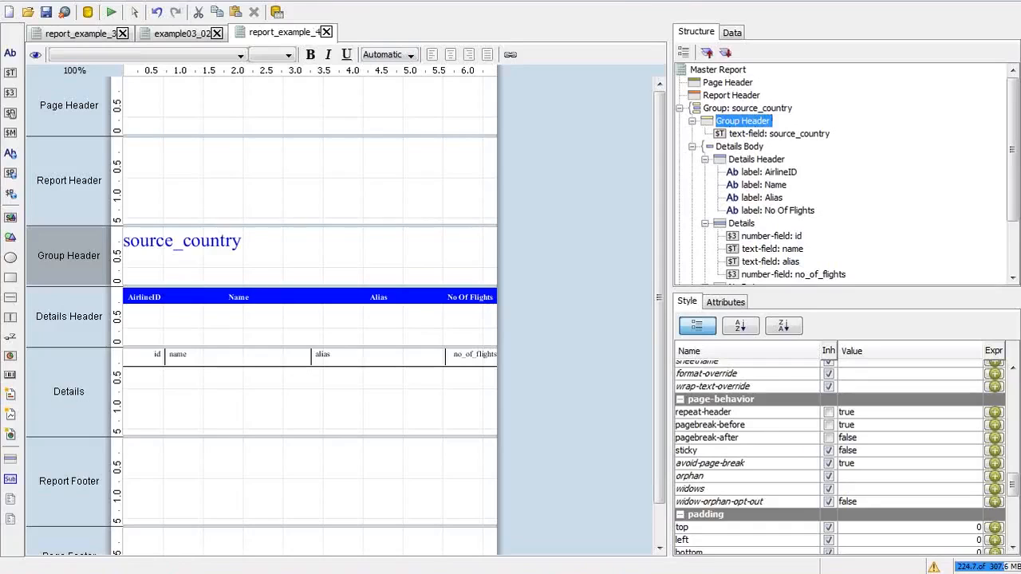
{"action": "key", "text": "alt+Tab"}
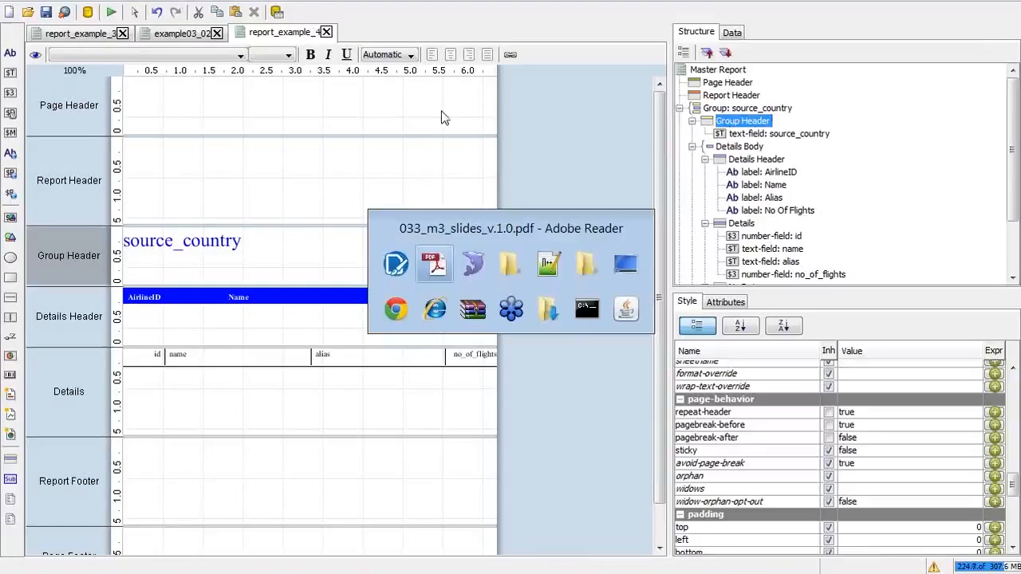
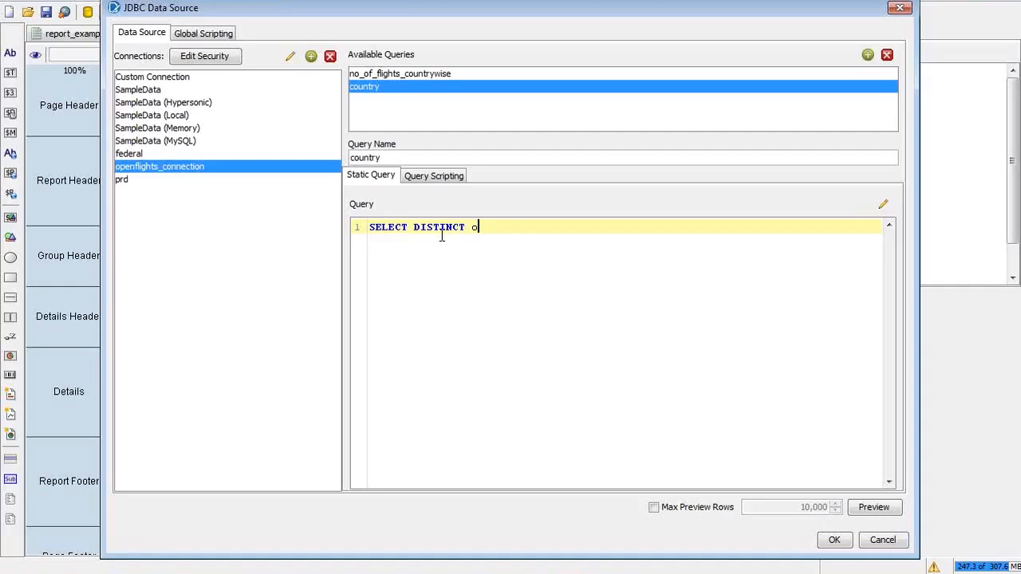
Step: Correct the query start to 'SELECT DISTINCT country' with 'FROM airline' on an indented line
{"action": "key", "text": "BackSpace"}
{"action": "key", "text": "BackSpace"}
{"action": "key", "text": "BackSpace"}
{"action": "key", "text": "BackSpace"}
{"action": "key", "text": "BackSpace"}
{"action": "type", "text": "countryfrom"}
{"action": "key", "text": "BackSpace"}
{"action": "key", "text": "BackSpace"}
{"action": "key", "text": "BackSpace"}
{"action": "key", "text": "BackSpace"}
{"action": "key", "text": "BackSpace"}
{"action": "type", "text": "FRPM"}
{"action": "key", "text": "BackSpace"}
{"action": "key", "text": "BackSpace"}
{"action": "type", "text": "PM"}
{"action": "key", "text": "BackSpace"}
{"action": "key", "text": "BackSpace"}
{"action": "type", "text": "OM"}
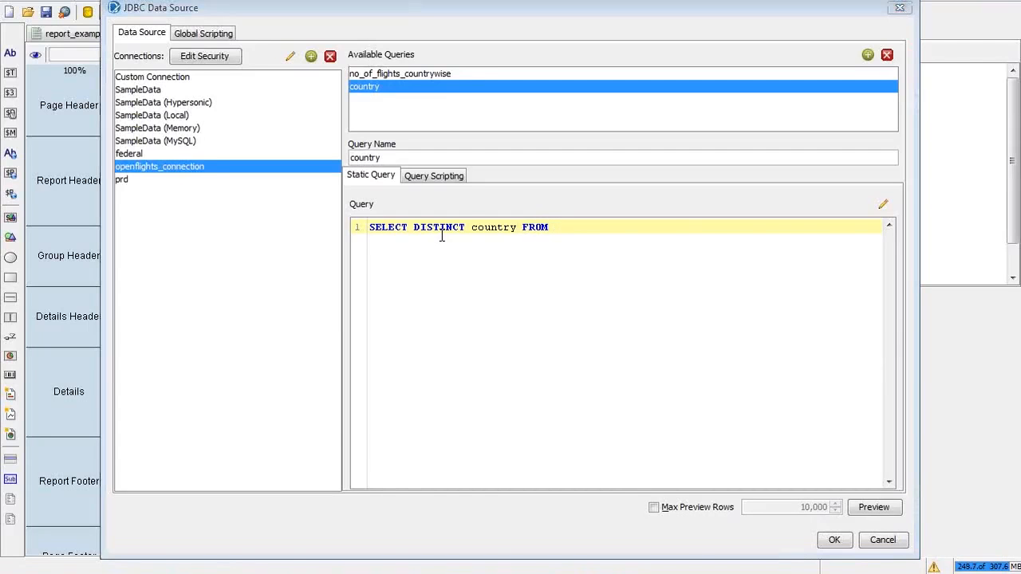
{"action": "key", "text": "alt+Tab"}
{"action": "key", "text": "alt+Tab"}
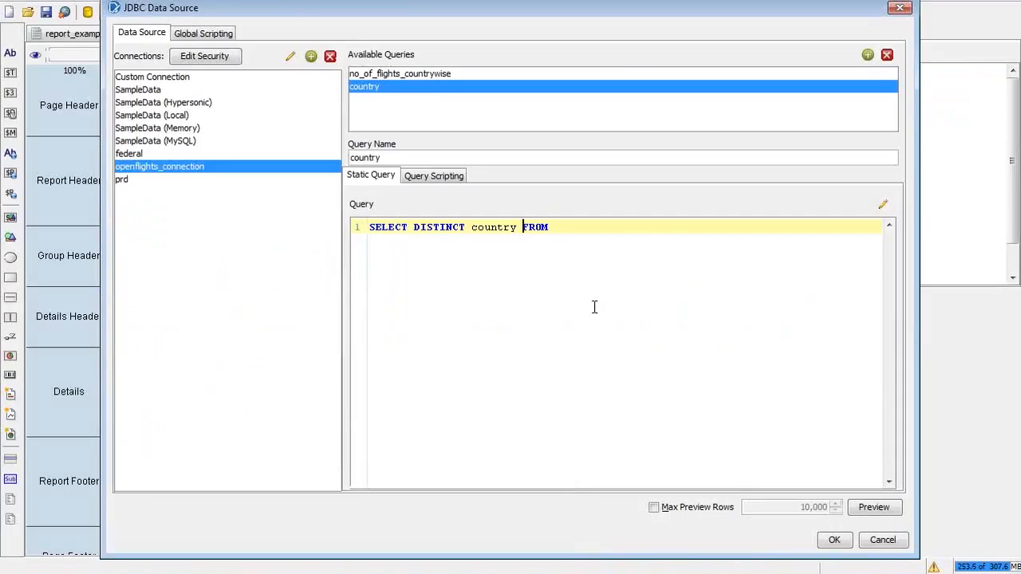
{"action": "key", "text": "Return"}
{"action": "key", "text": "Tab"}
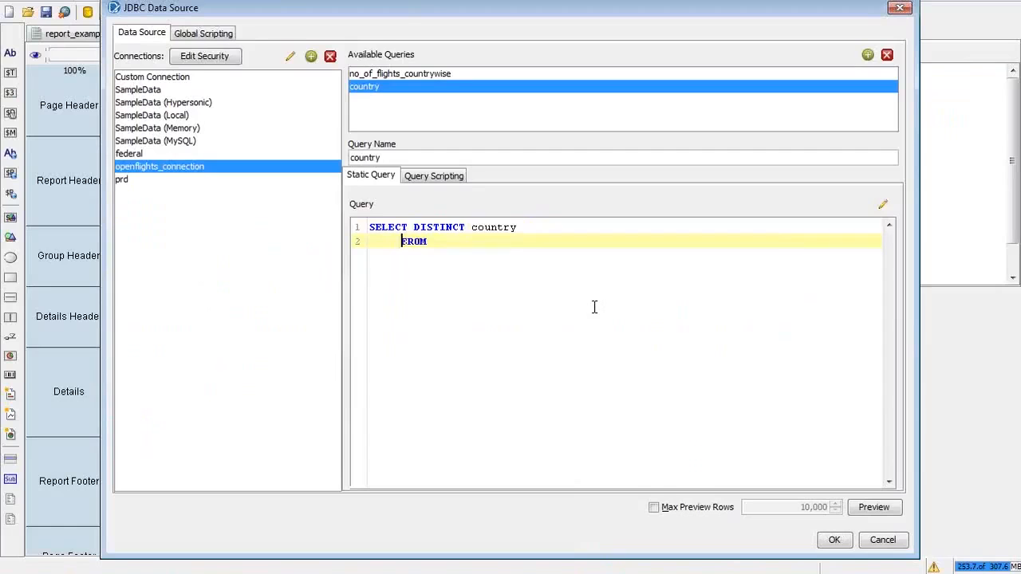
{"action": "key", "text": "Right"}
{"action": "type", "text": "airline"}
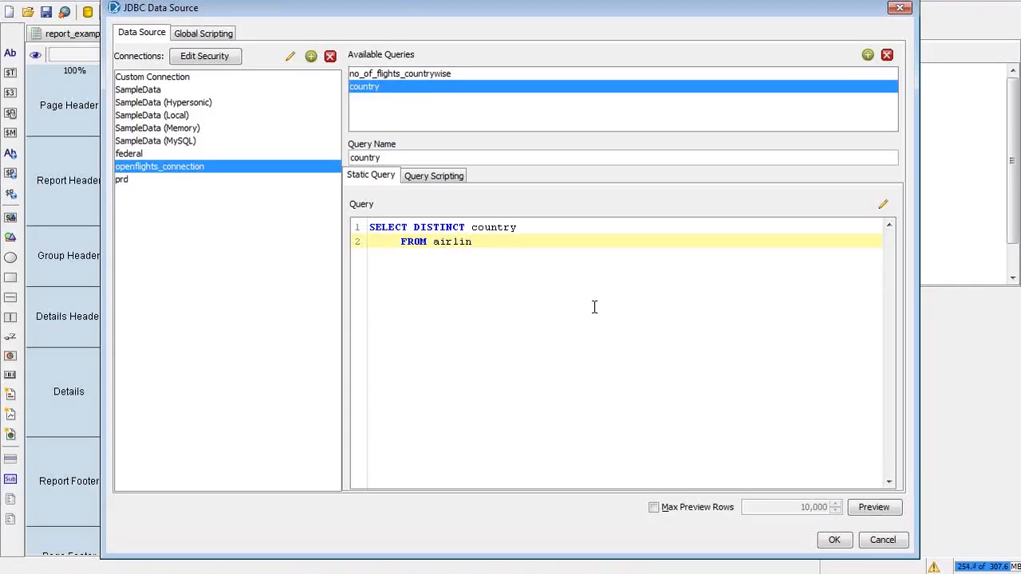
Step: Add 'WHERE country IS NOT NULL' and 'ORDER BY country' lines, then preview the results
{"action": "key", "text": "Return"}
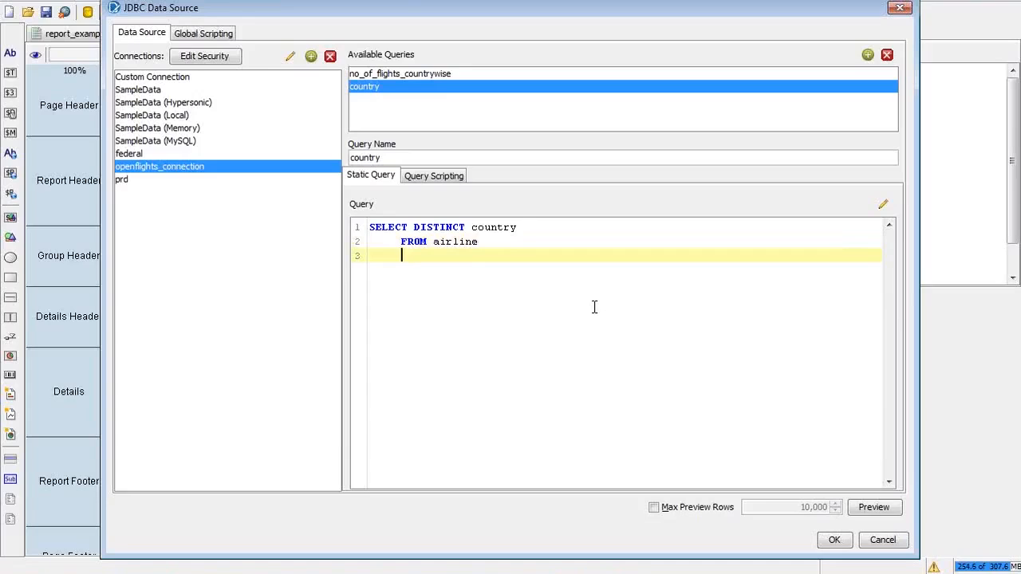
{"action": "type", "text": "WHERE "}
{"action": "type", "text": "country"}
{"action": "type", "text": " IS NOT "}
{"action": "type", "text": "NUKK"}
{"action": "key", "text": "BackSpace"}
{"action": "key", "text": "BackSpace"}
{"action": "type", "text": "L"}
{"action": "key", "text": "alt+Tab"}
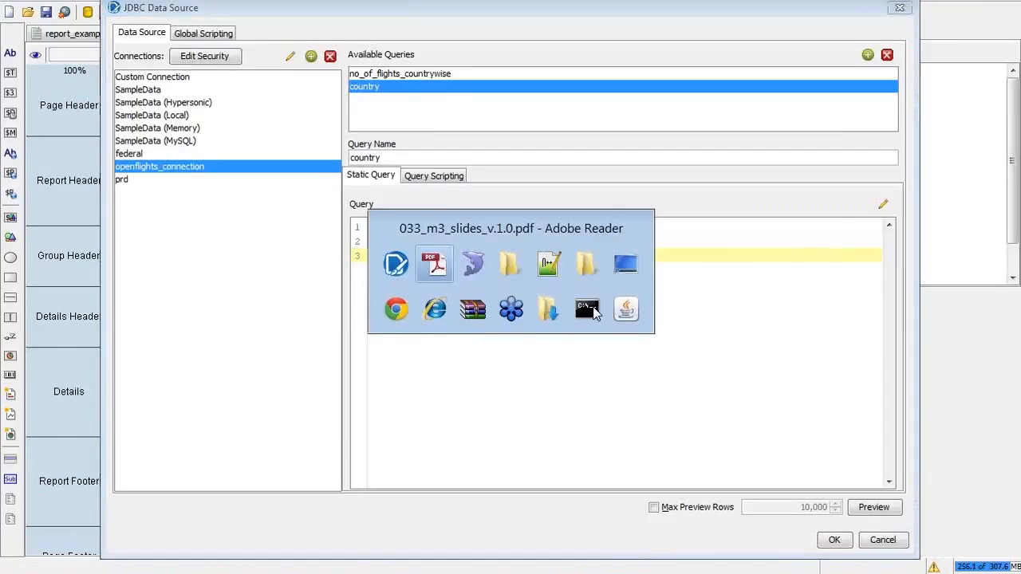
{"action": "key", "text": "alt+Tab"}
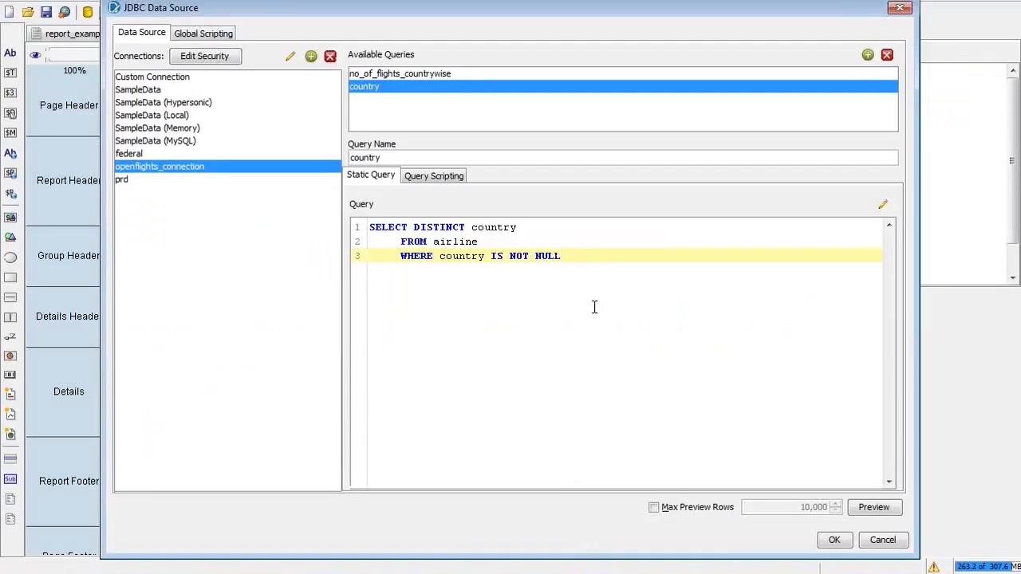
{"action": "key", "text": "Return"}
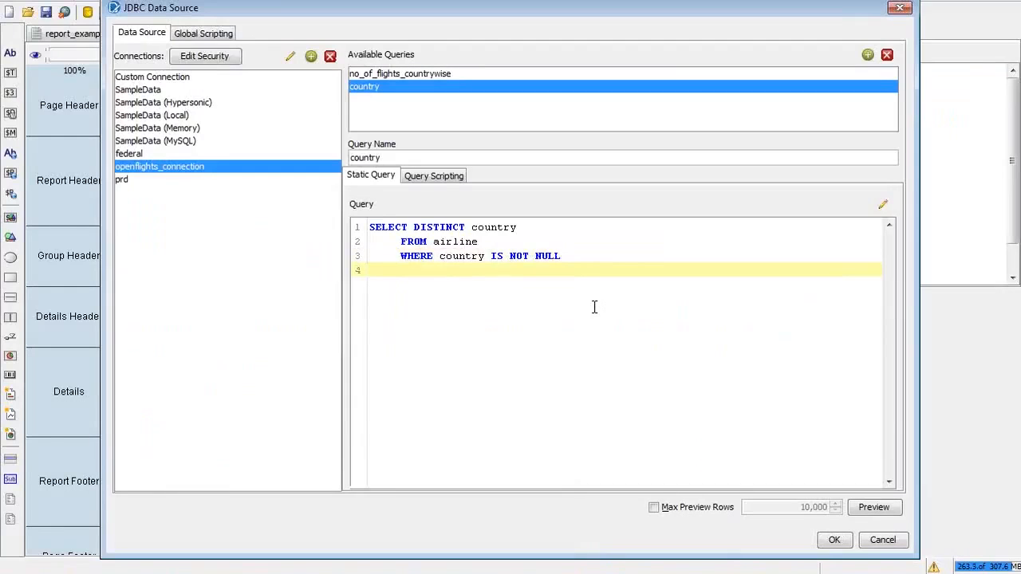
{"action": "type", "text": "ORDER BY country"}
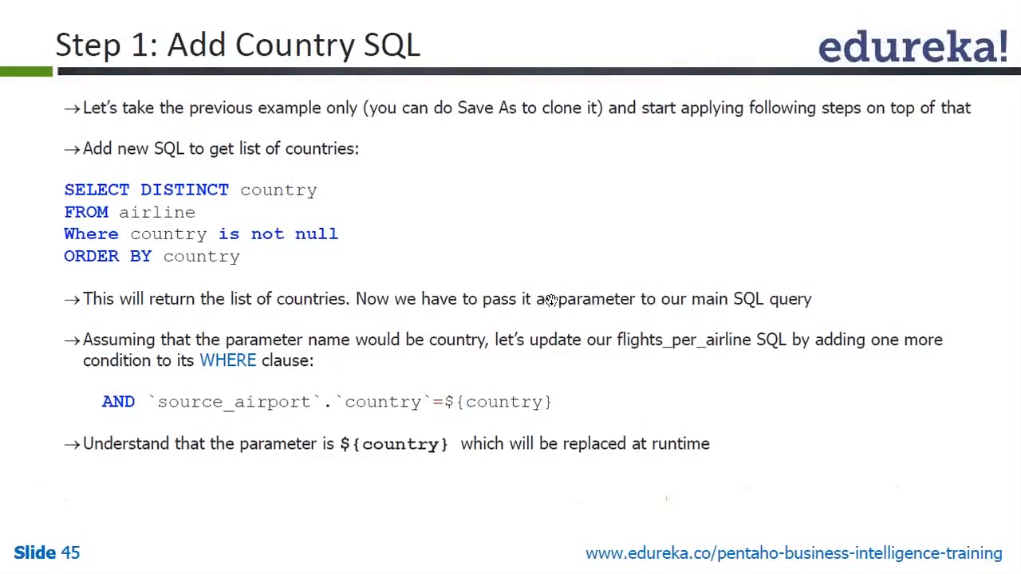
{"action": "key", "text": "alt+Tab"}
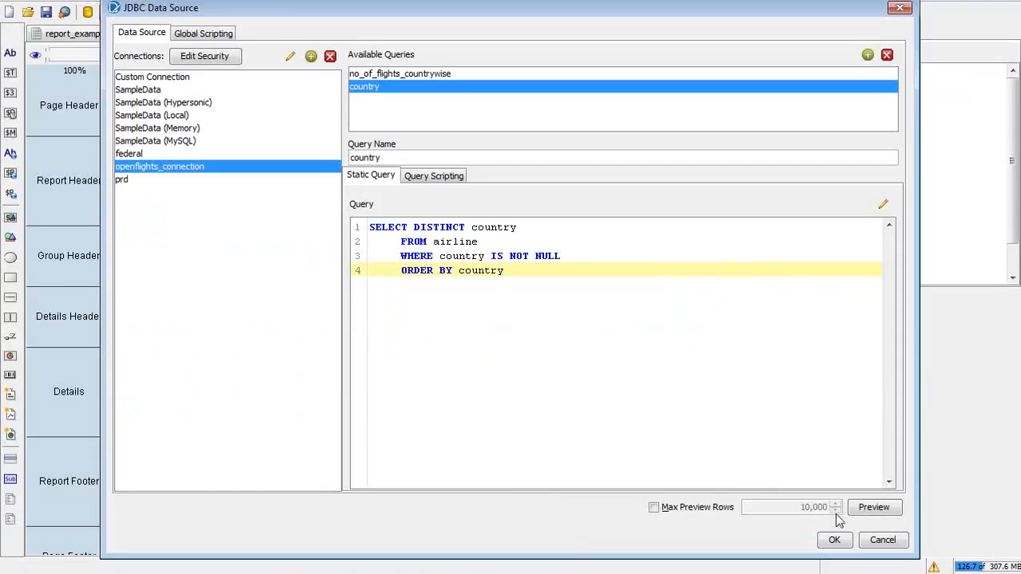
{"action": "left_click", "coordinate": [868, 510]}
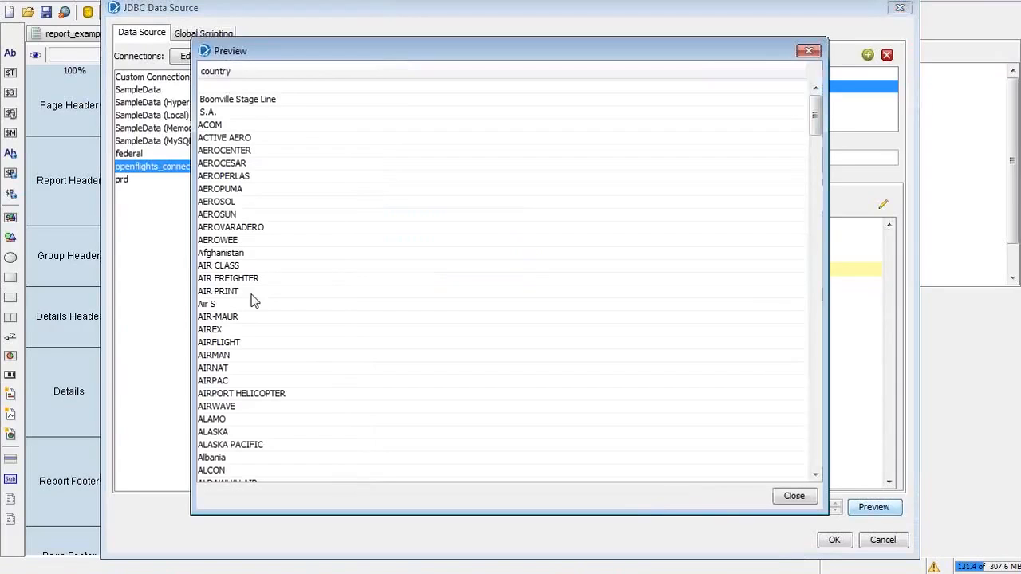
Step: Inspect the previewed country values, including the empty first row, then close the preview
{"action": "left_click", "coordinate": [282, 89]}
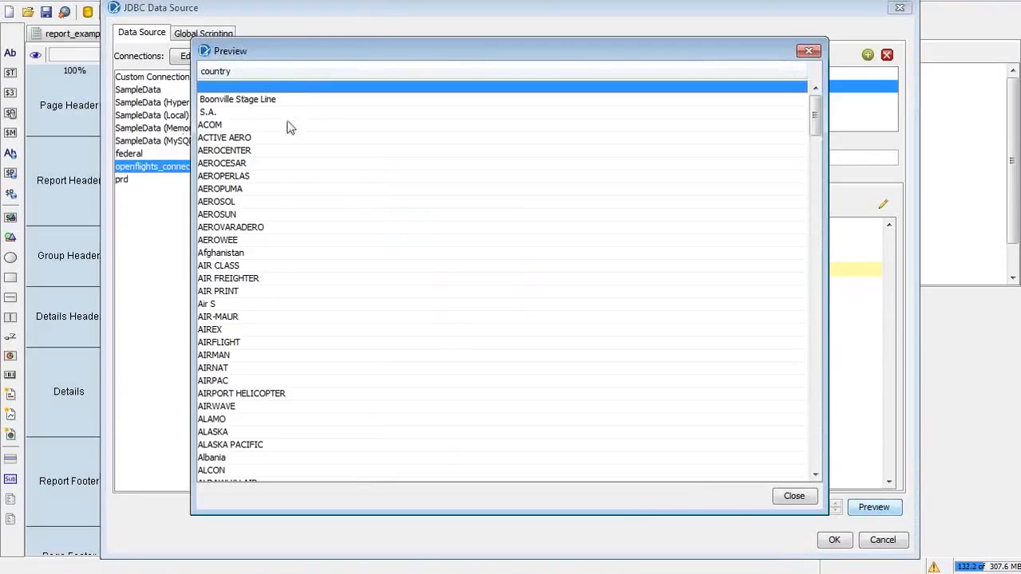
{"action": "left_click", "coordinate": [205, 128]}
{"action": "left_click", "coordinate": [209, 101]}
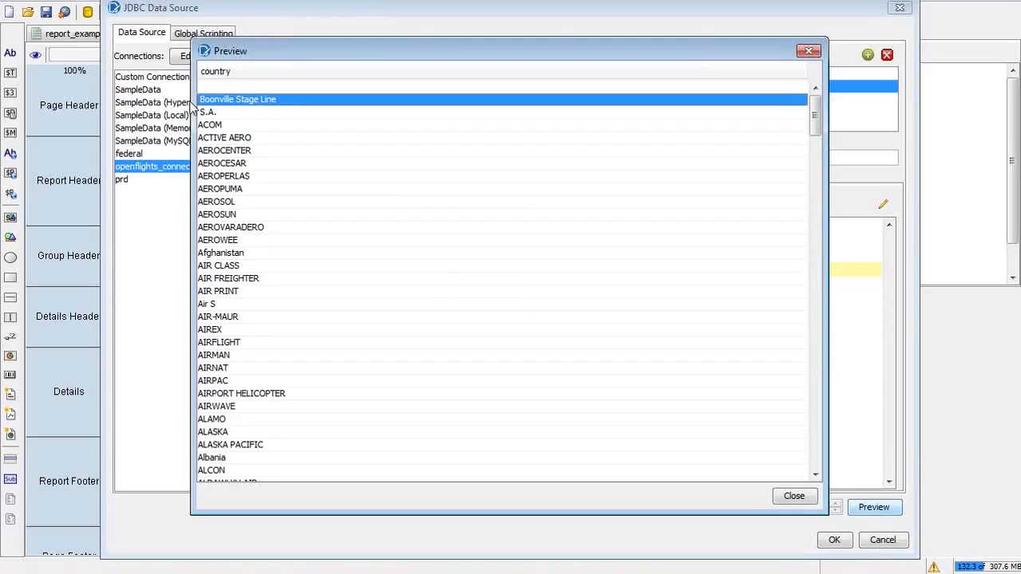
{"action": "left_click", "coordinate": [233, 115]}
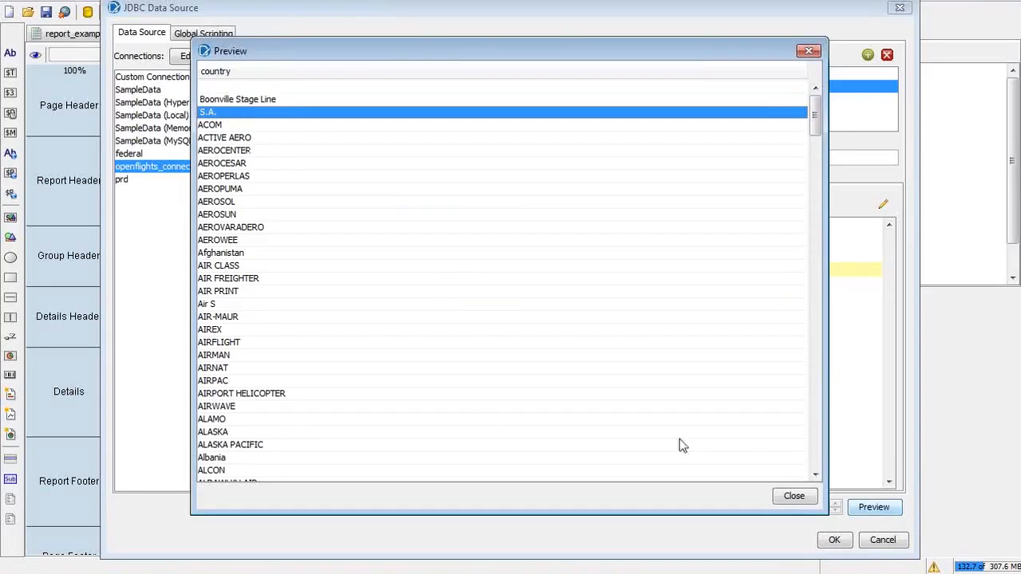
{"action": "left_click", "coordinate": [793, 501]}
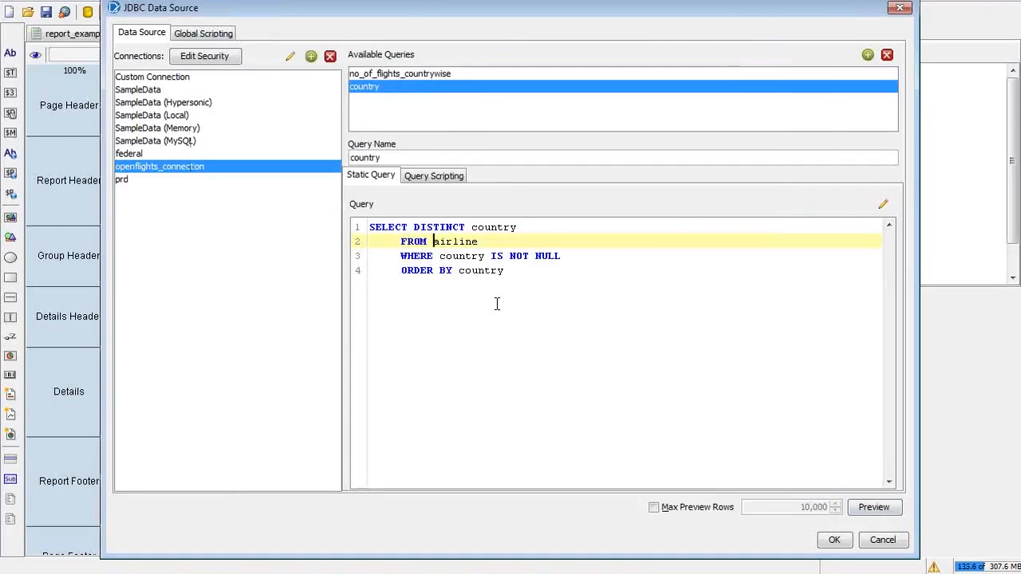
Step: Wrap country in trim() on the SELECT line
{"action": "key", "text": "Up"}
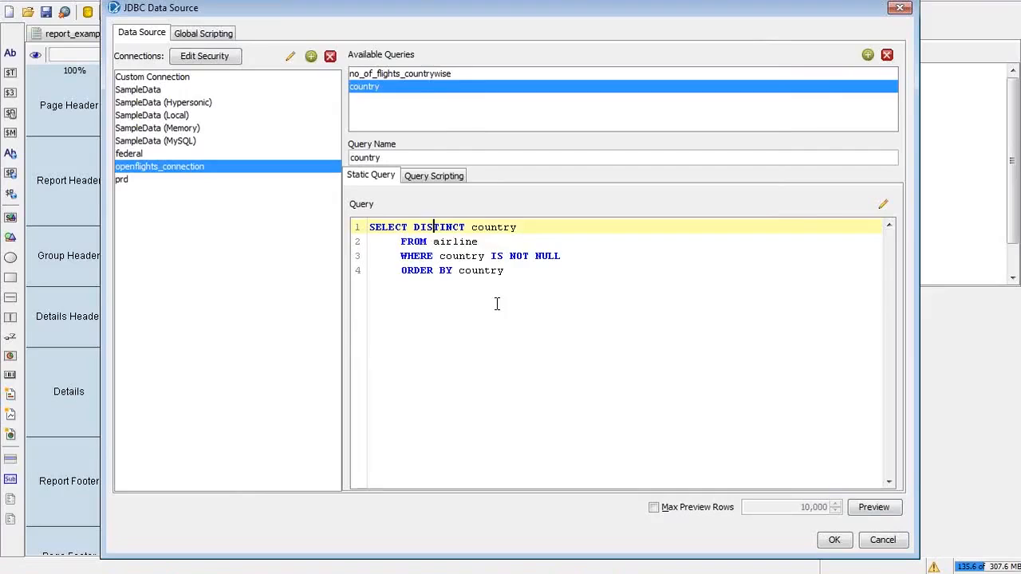
{"action": "key", "text": "Down"}
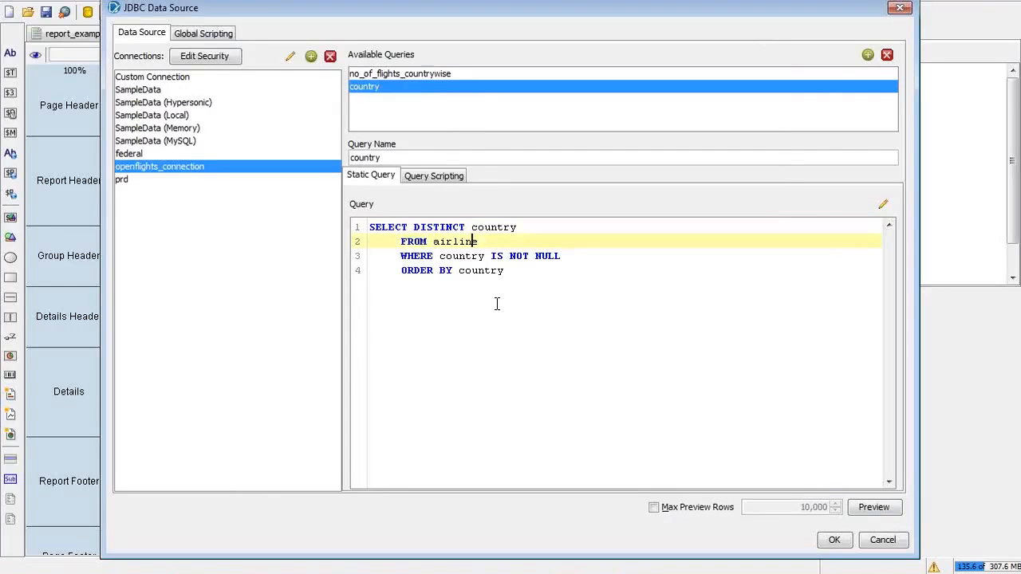
{"action": "key", "text": "Up"}
{"action": "type", "text": "tri"}
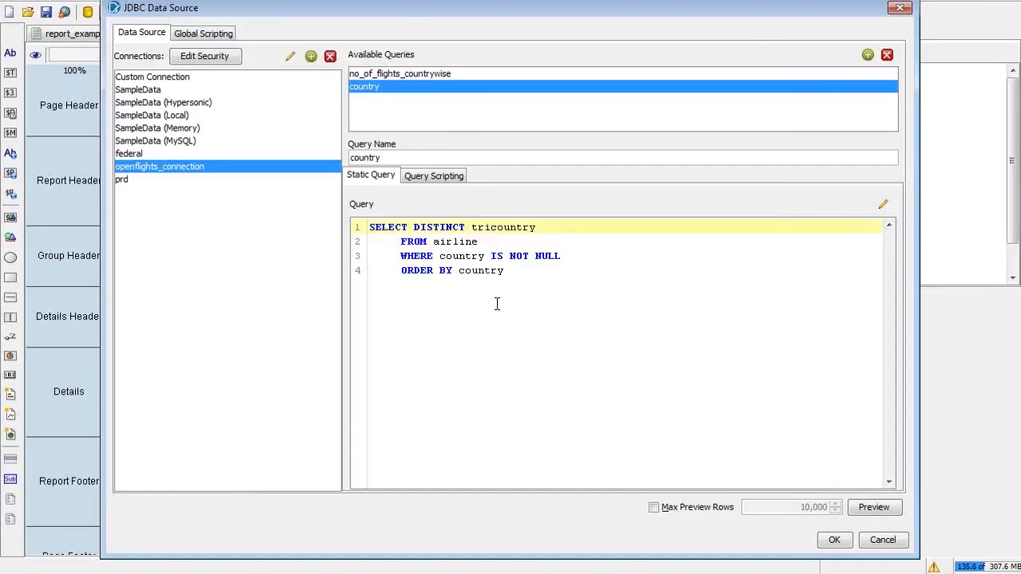
{"action": "type", "text": "m"}
{"action": "key", "text": "BackSpace"}
{"action": "type", "text": "("}
{"action": "key", "text": "Right"}
{"action": "key", "text": "Right"}
{"action": "key", "text": "Right"}
{"action": "key", "text": "Right"}
{"action": "key", "text": "Right"}
{"action": "key", "text": "Right"}
{"action": "key", "text": "Right"}
{"action": "key", "text": "Right"}
{"action": "key", "text": "BackSpace"}
{"action": "type", "text": ")"}
Step: Wrap the ORDER BY country in trim(), preview the trimmed results, and save the query
{"action": "left_click", "coordinate": [460, 271]}
{"action": "type", "text": "trim("}
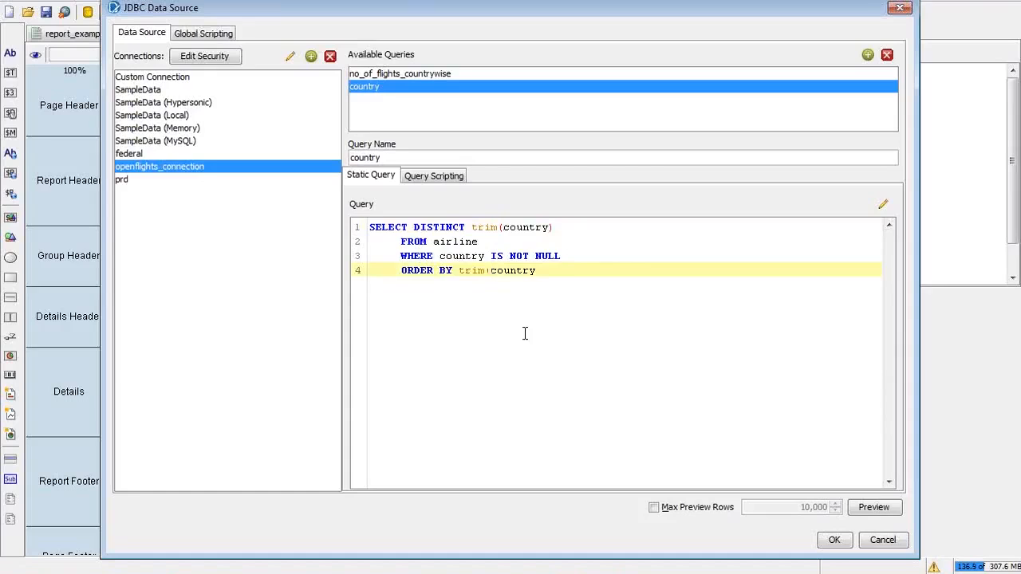
{"action": "key", "text": "End"}
{"action": "type", "text": "_"}
{"action": "key", "text": "BackSpace"}
{"action": "type", "text": ")"}
{"action": "left_click", "coordinate": [869, 510]}
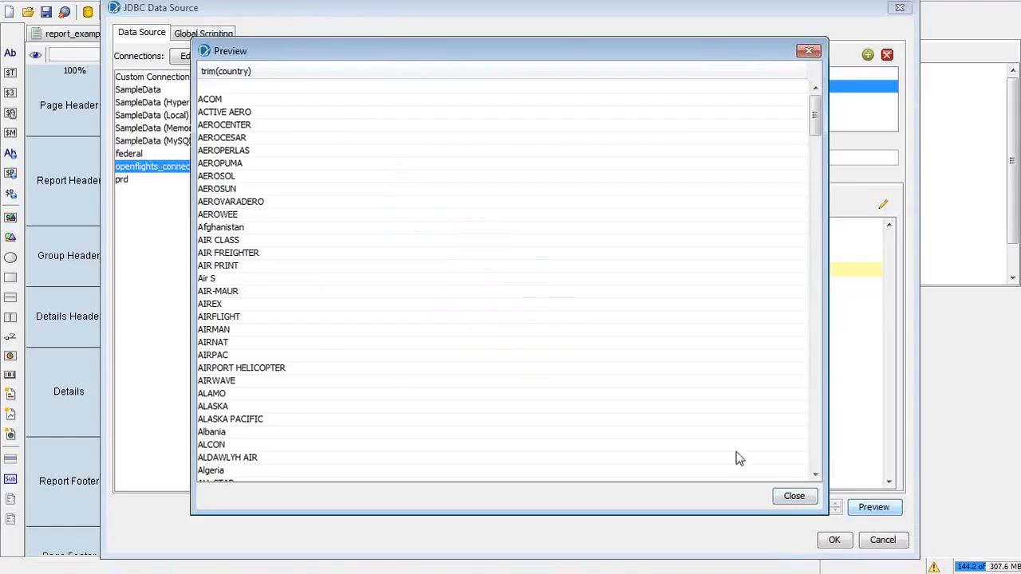
{"action": "left_click", "coordinate": [793, 497]}
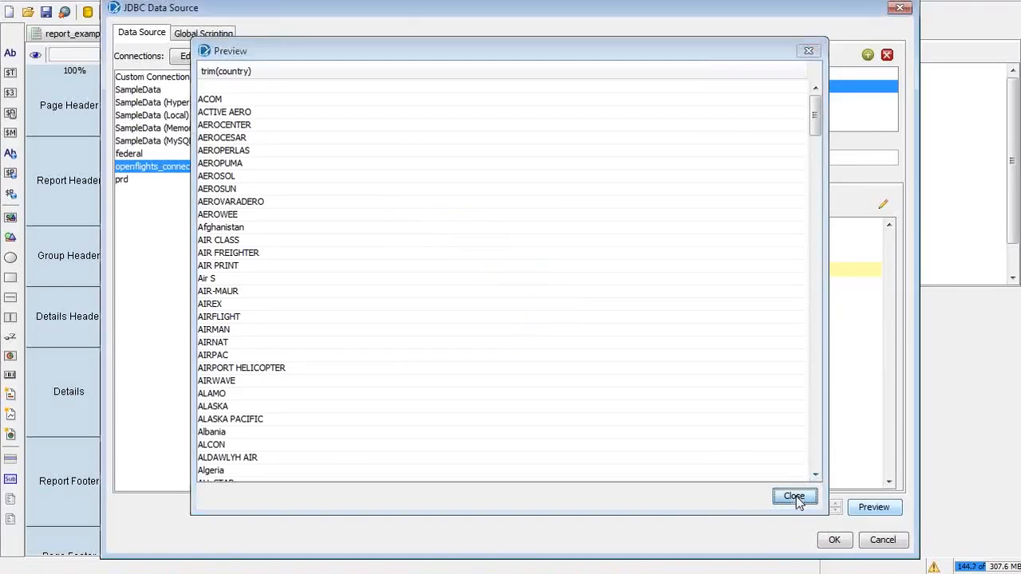
{"action": "left_click", "coordinate": [833, 541]}
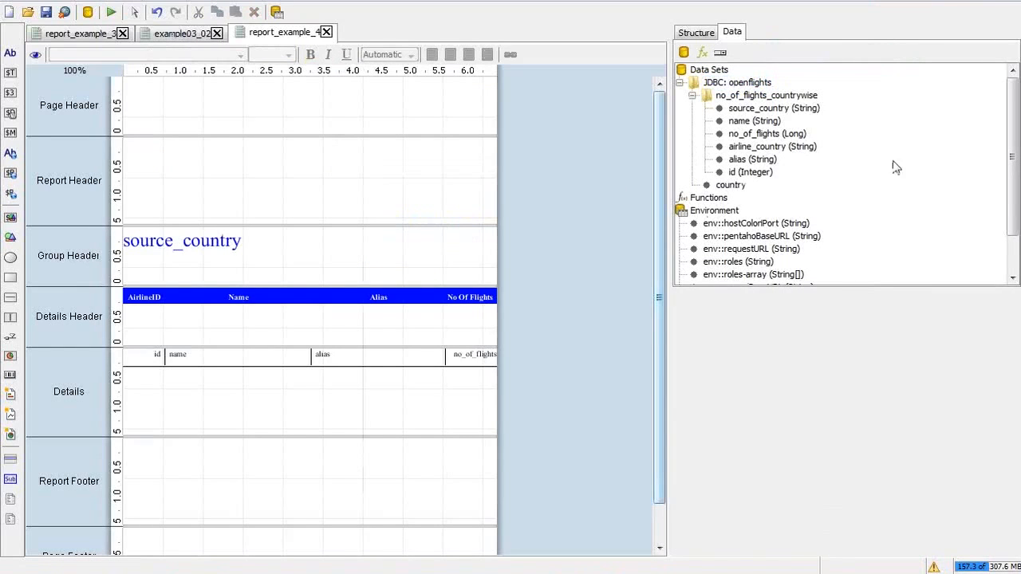
Step: Choose Add Parameter... from the Parameters entry's context menu in the Data tab
{"action": "left_click_drag", "start_coordinate": [1011, 207], "coordinate": [1017, 288]}
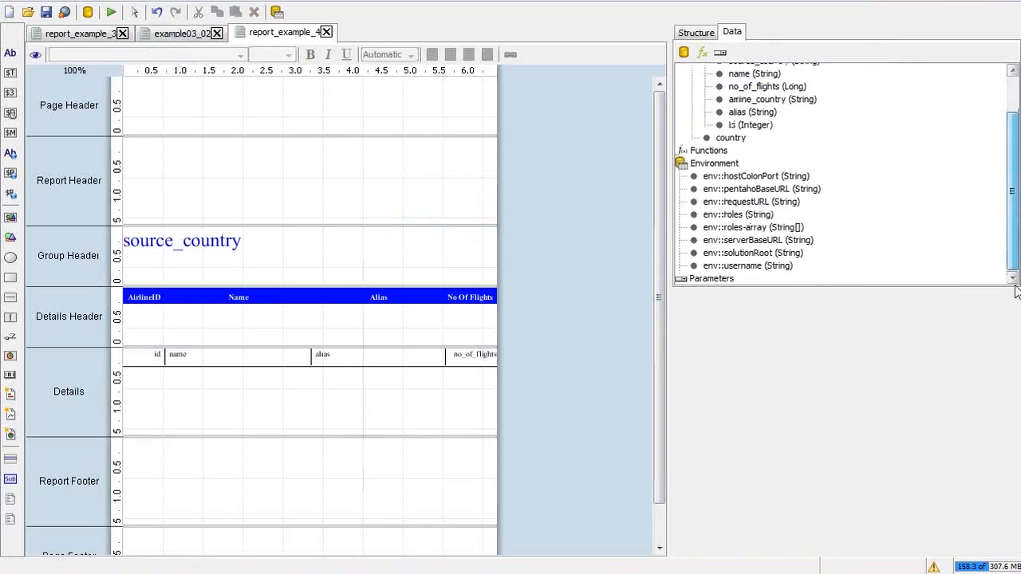
{"action": "left_click", "coordinate": [729, 279]}
{"action": "key", "text": "alt+Tab"}
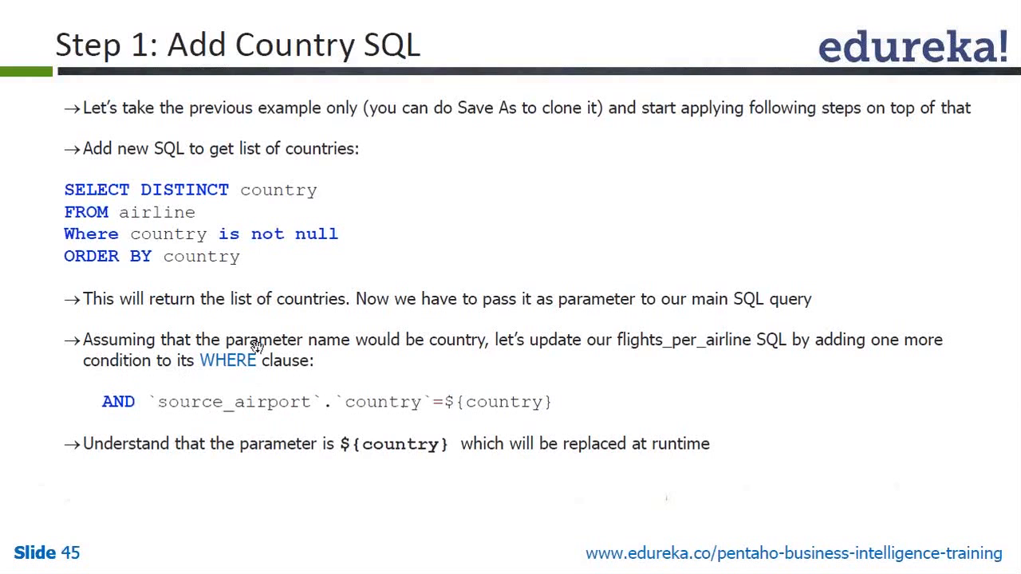
{"action": "key", "text": "alt+Tab"}
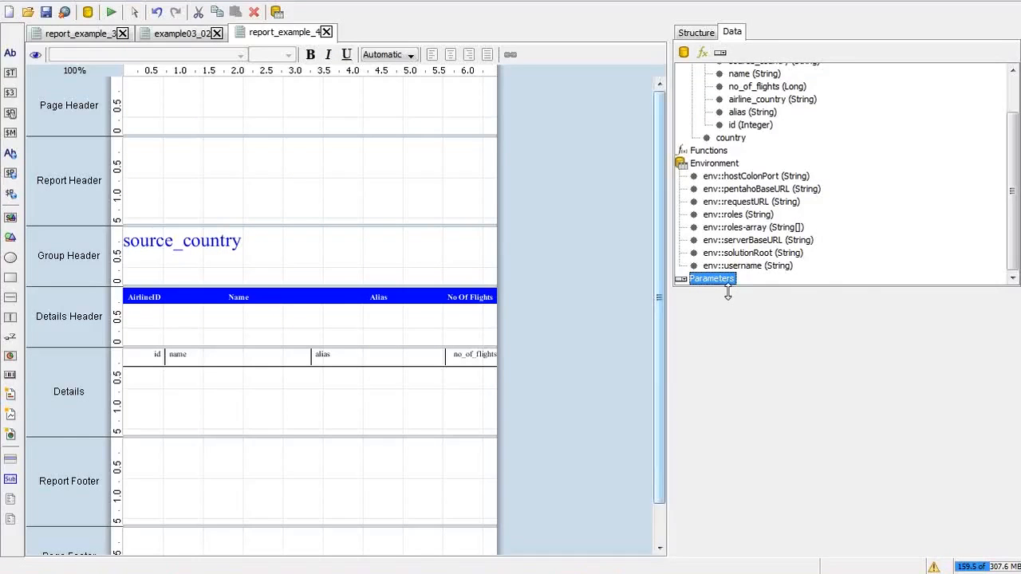
{"action": "right_click", "coordinate": [730, 280]}
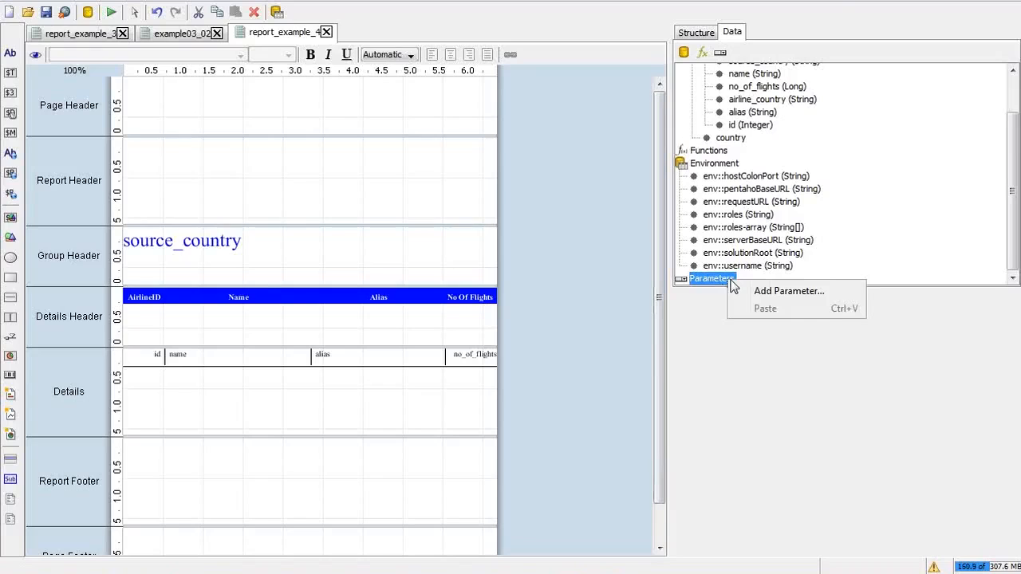
{"action": "left_click", "coordinate": [757, 291]}
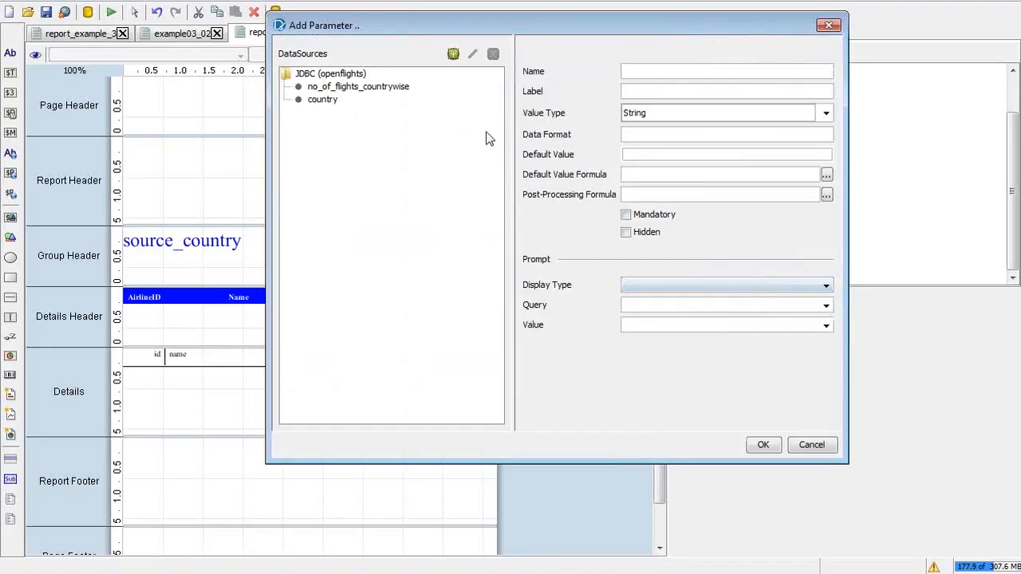
Step: Create a parameter named 'country' based on the country query, leaving the default value empty
{"action": "left_click", "coordinate": [332, 101]}
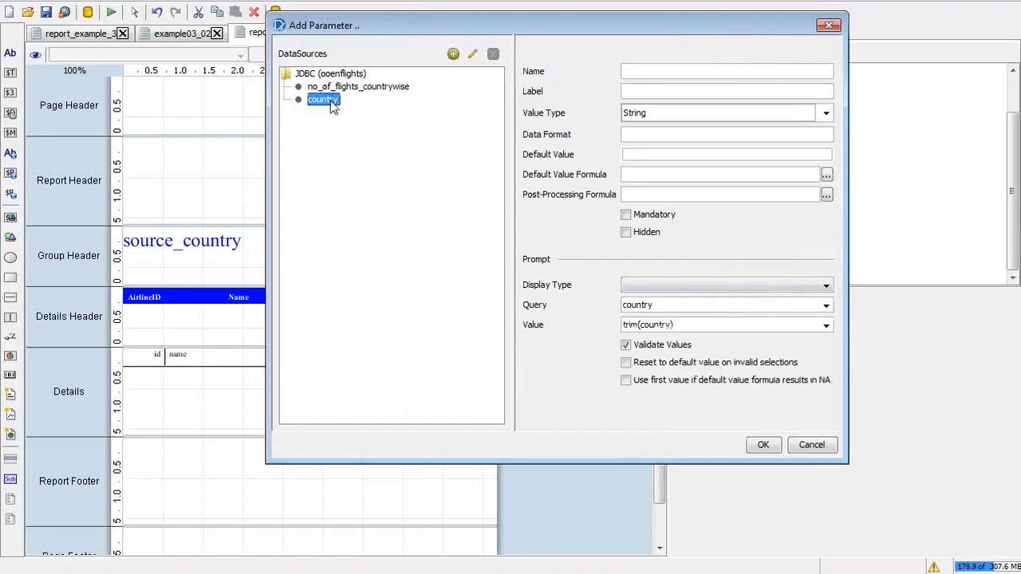
{"action": "left_click", "coordinate": [652, 73]}
{"action": "type", "text": "country"}
{"action": "key", "text": "Tab"}
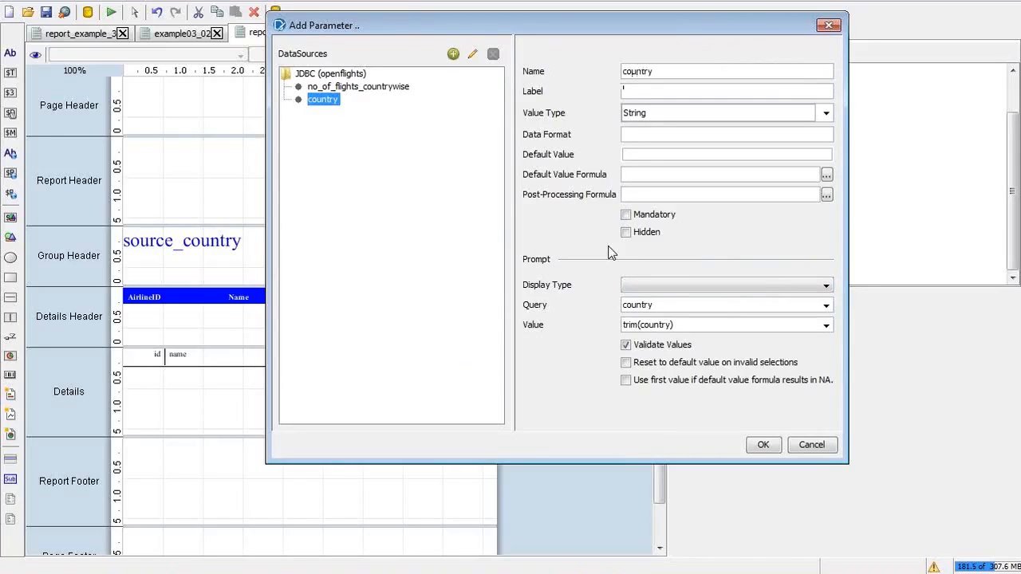
{"action": "type", "text": "countr"}
{"action": "left_click", "coordinate": [666, 134]}
{"action": "left_click", "coordinate": [640, 156]}
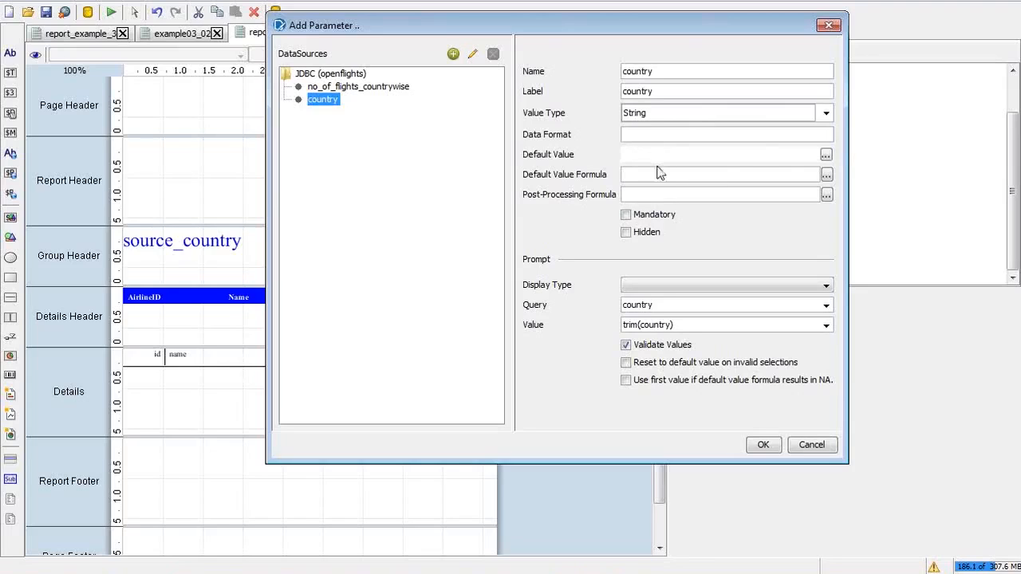
{"action": "left_click", "coordinate": [636, 175]}
{"action": "left_click", "coordinate": [717, 193]}
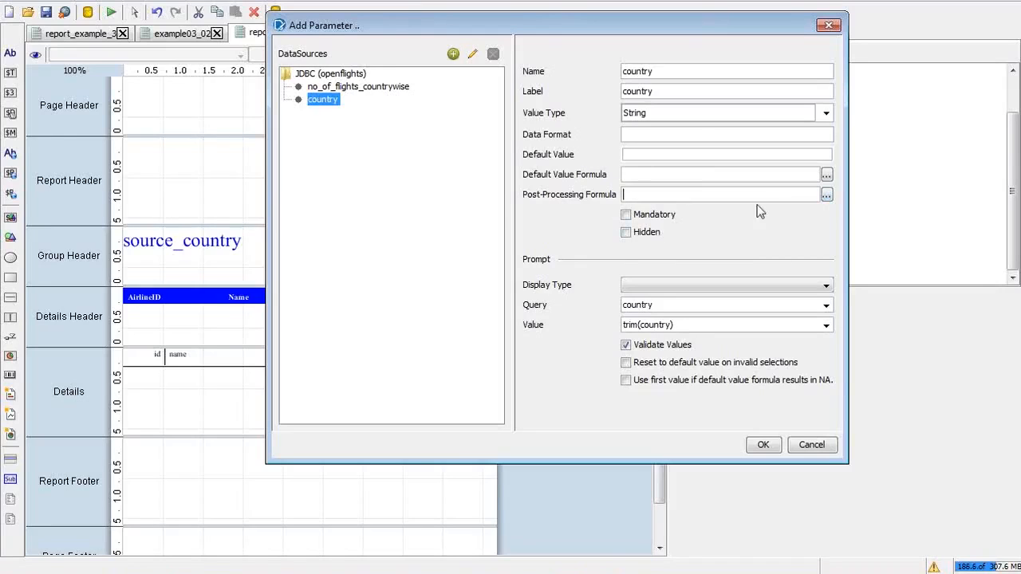
Step: Make it a mandatory Drop Down, prefix the label with 'Select', enable use-first-value, and confirm
{"action": "left_click", "coordinate": [625, 215]}
{"action": "left_click", "coordinate": [738, 294]}
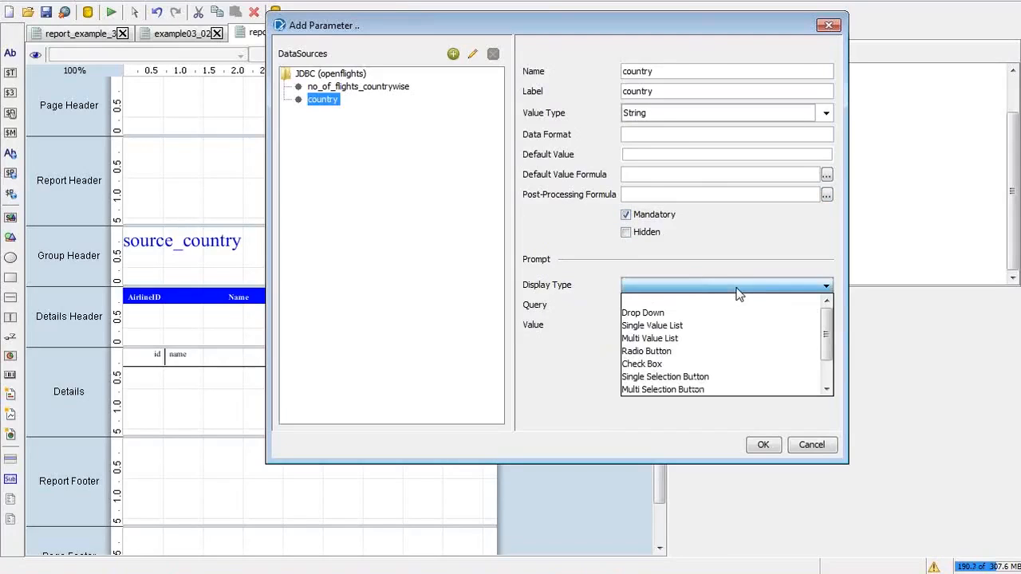
{"action": "left_click", "coordinate": [686, 316]}
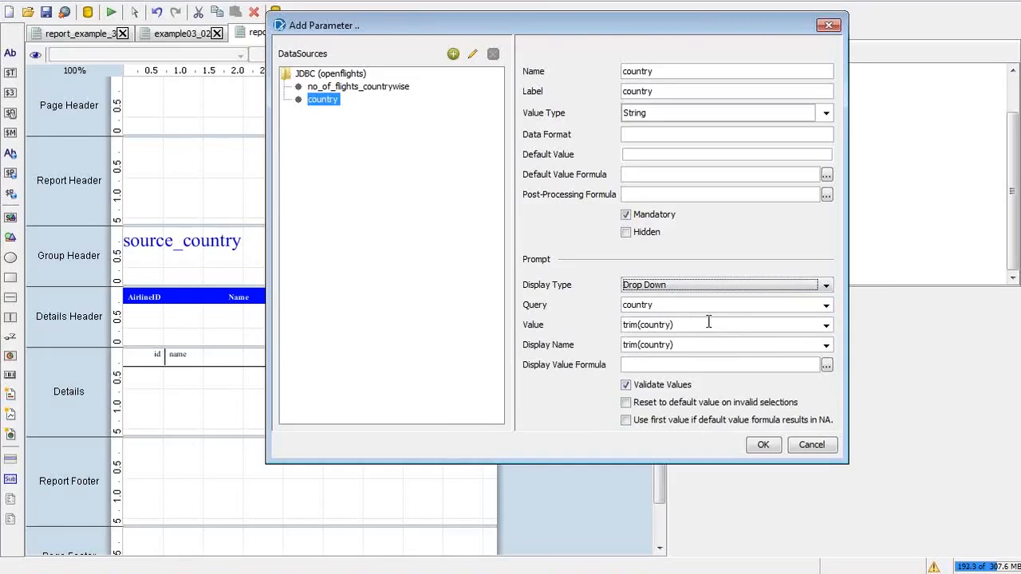
{"action": "left_click", "coordinate": [623, 90]}
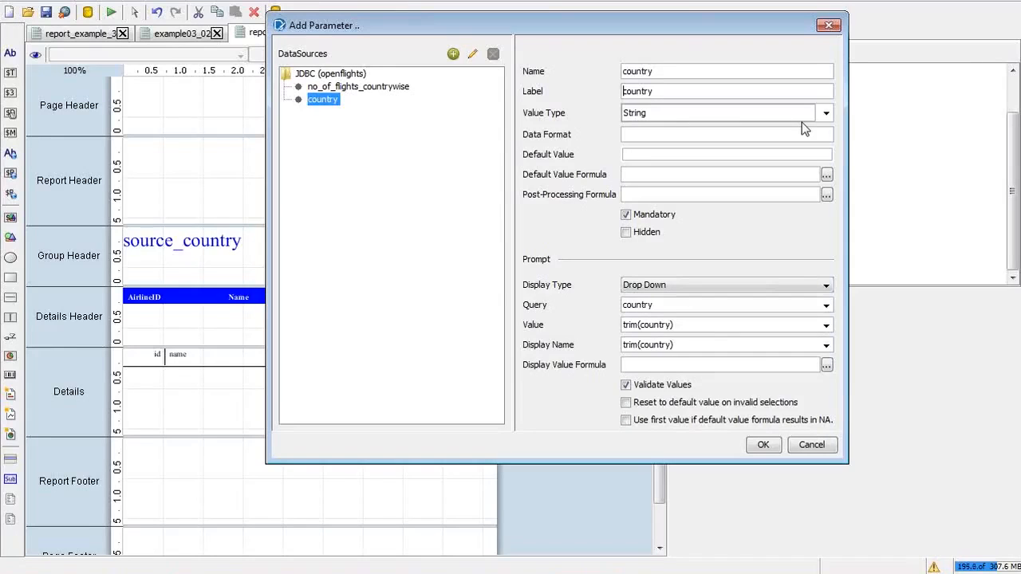
{"action": "type", "text": "Select"}
{"action": "type", "text": "C"}
{"action": "key", "text": "Delete"}
{"action": "left_click", "coordinate": [627, 421]}
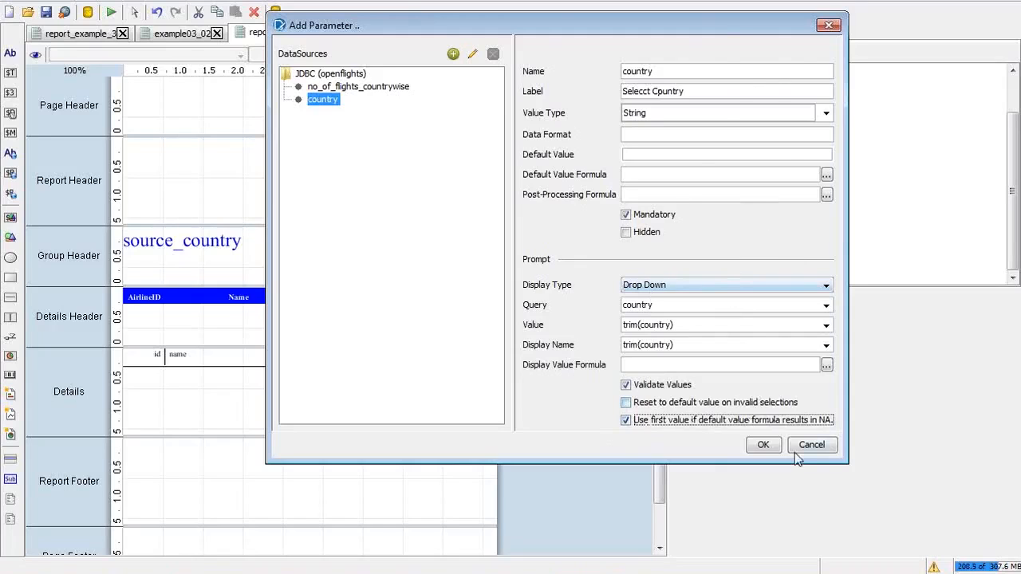
{"action": "left_click", "coordinate": [755, 447]}
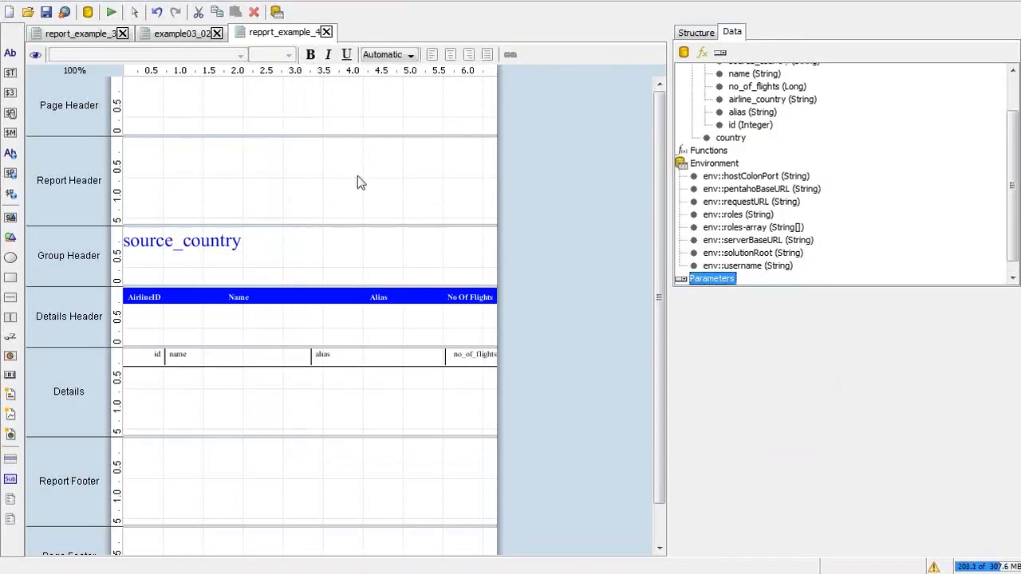
Step: Run a Print Preview, choose AEROCESAR in the country drop-down, then close the preview
{"action": "left_click", "coordinate": [111, 12]}
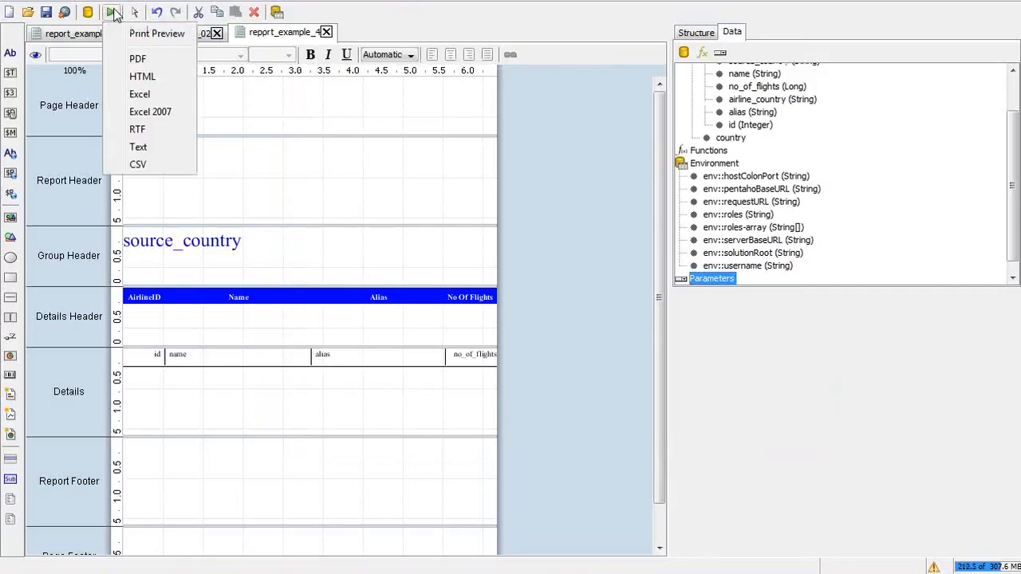
{"action": "left_click", "coordinate": [152, 33]}
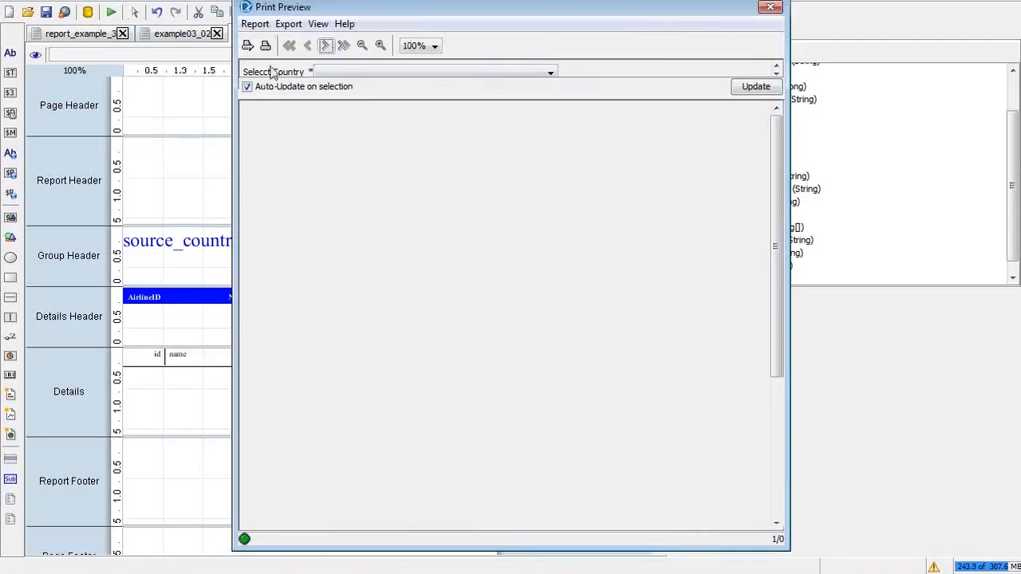
{"action": "left_click", "coordinate": [369, 69]}
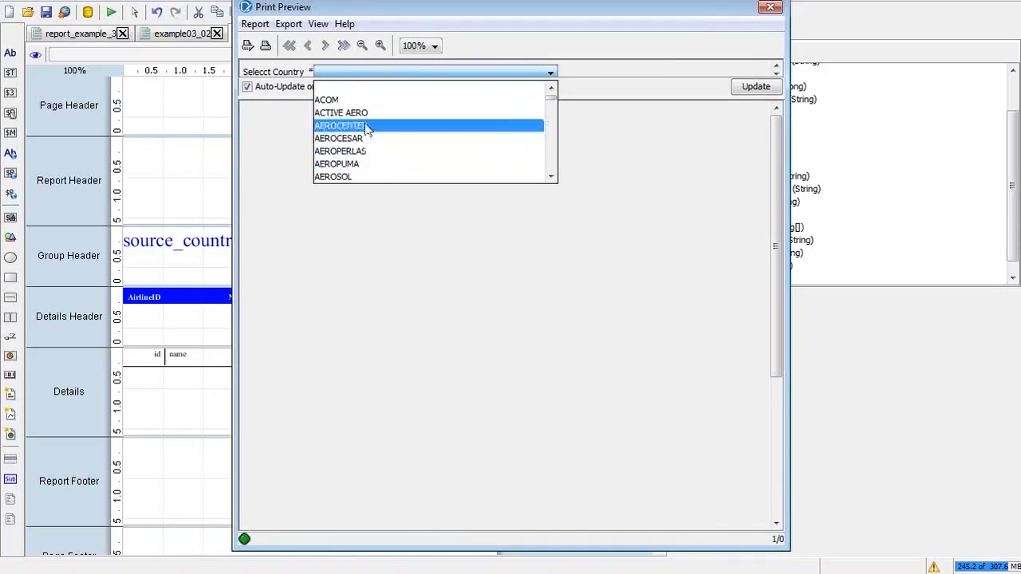
{"action": "left_click", "coordinate": [576, 268]}
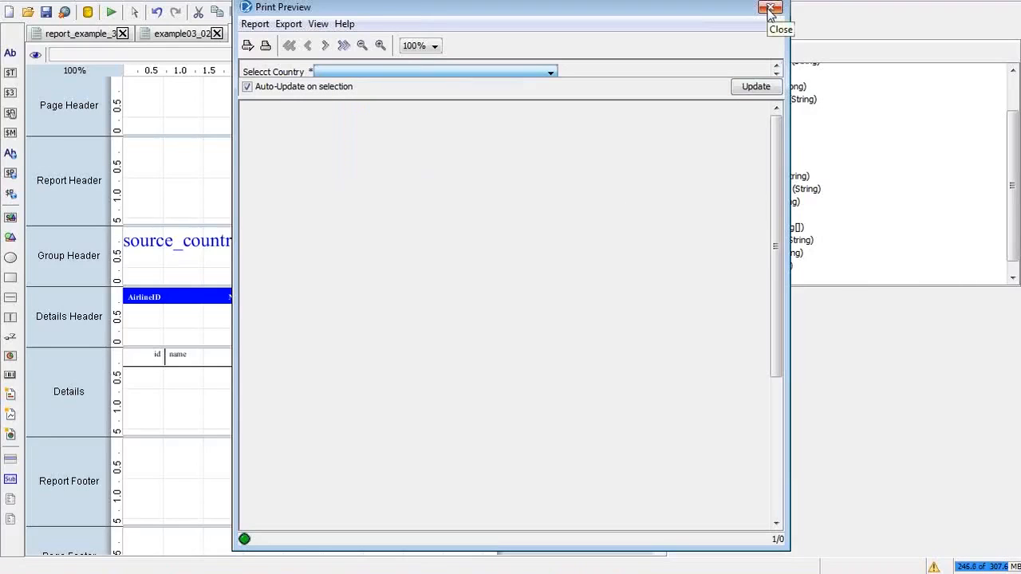
{"action": "mouse_move", "coordinate": [774, 195]}
{"action": "left_mouse_down"}
{"action": "mouse_move", "coordinate": [772, 303]}
{"action": "mouse_move", "coordinate": [771, 200]}
{"action": "left_mouse_up"}
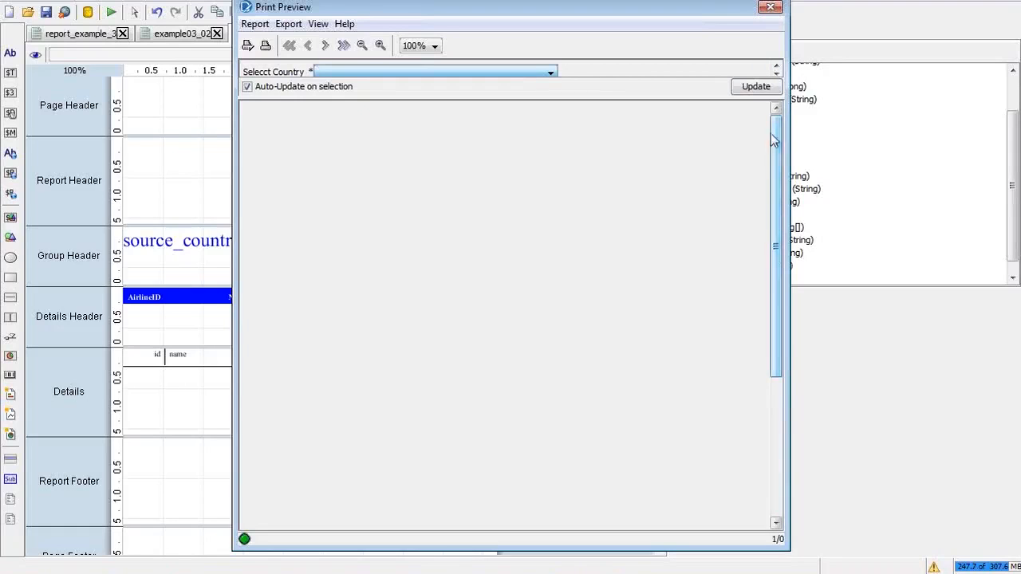
{"action": "left_click", "coordinate": [525, 71]}
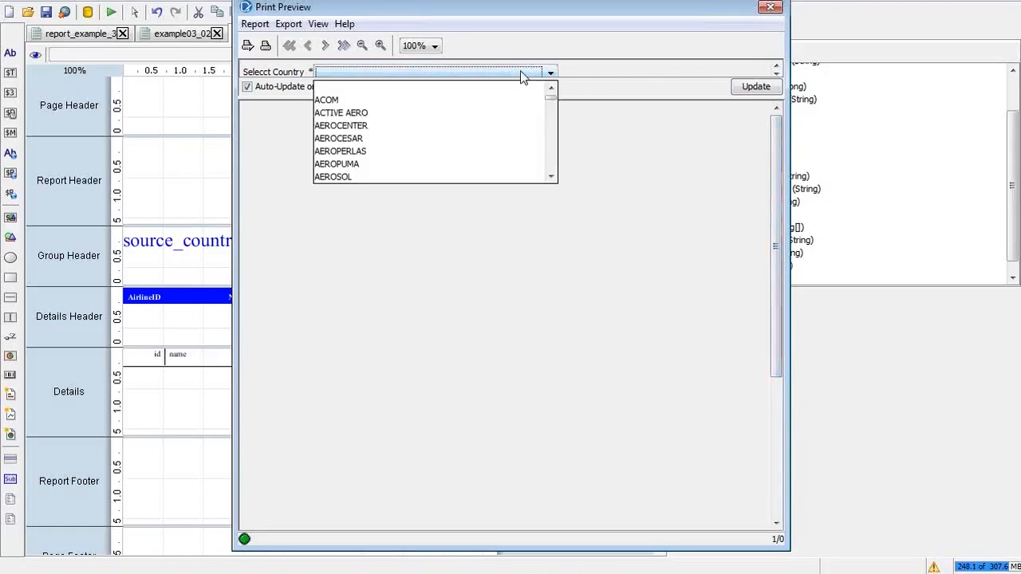
{"action": "left_click", "coordinate": [437, 138]}
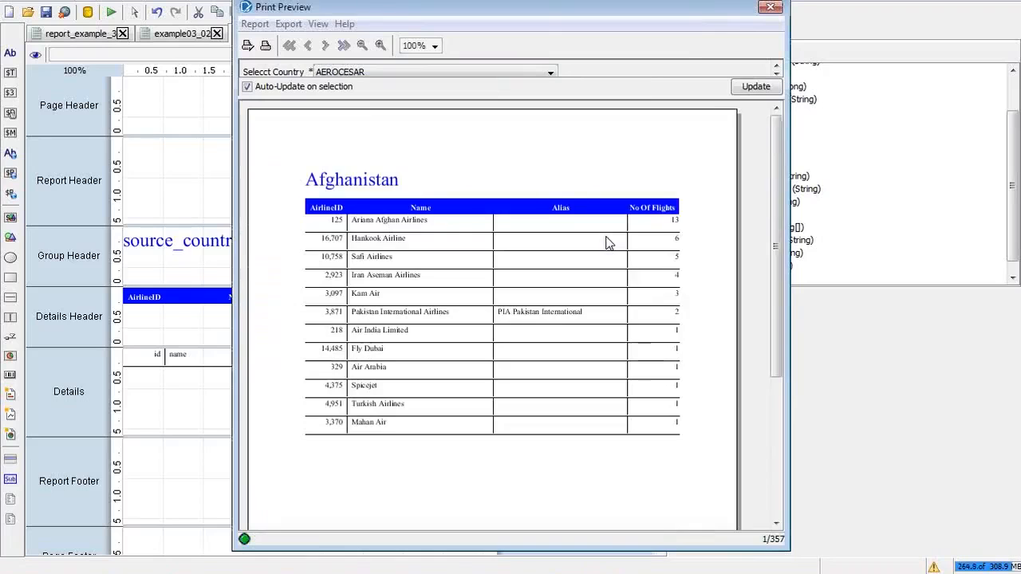
{"action": "left_click", "coordinate": [771, 7]}
Step: Edit the country parameter under Parameters so its label reads 'Select Country:'
{"action": "right_click", "coordinate": [712, 279]}
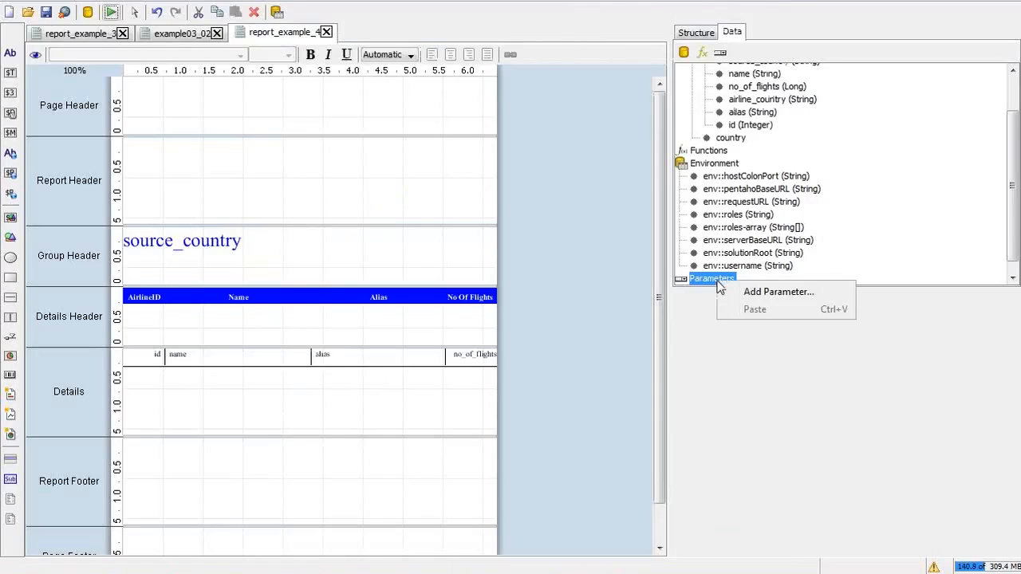
{"action": "left_click", "coordinate": [750, 295]}
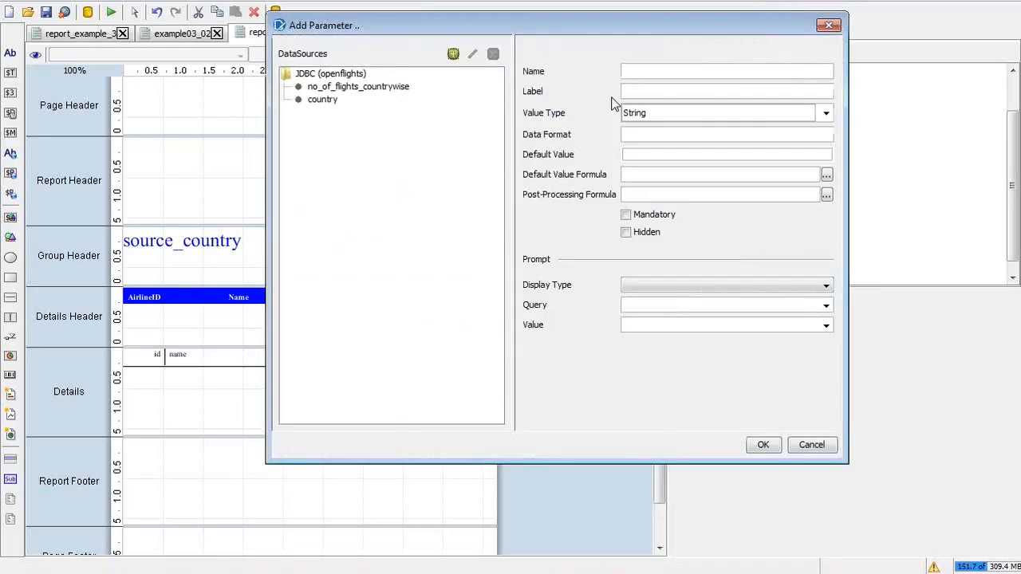
{"action": "left_click", "coordinate": [806, 447]}
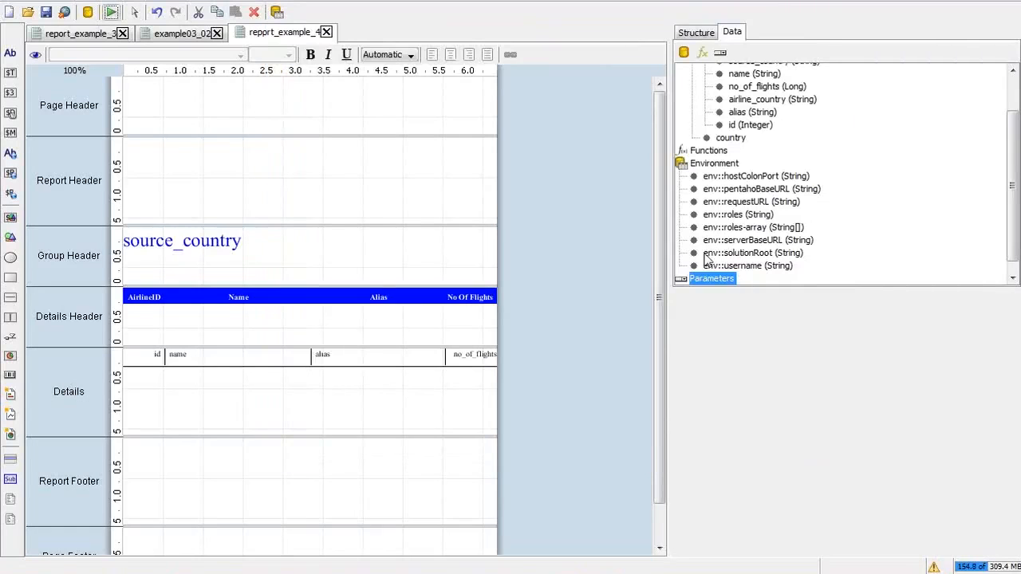
{"action": "left_click", "coordinate": [707, 281]}
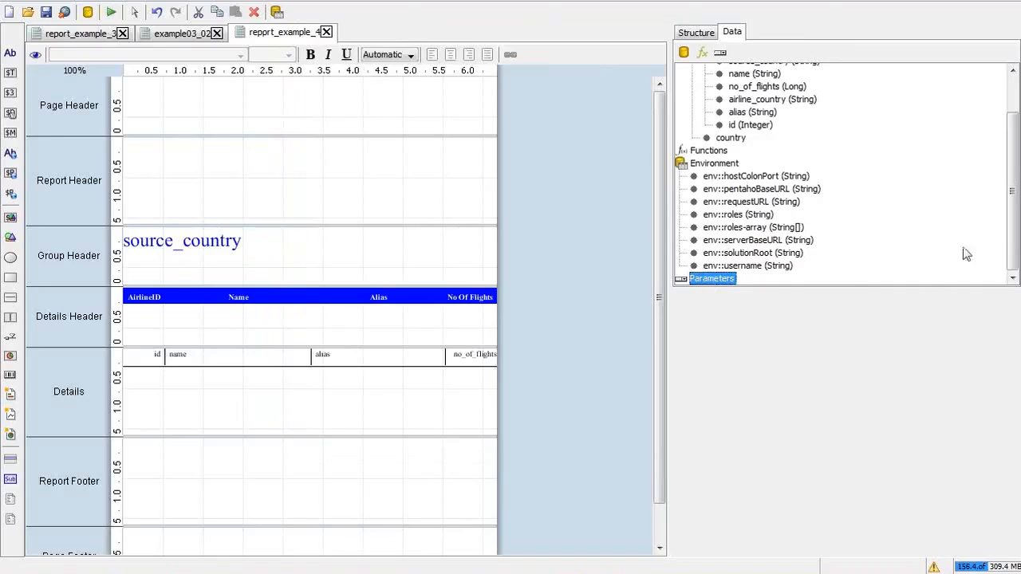
{"action": "double_click", "coordinate": [696, 281]}
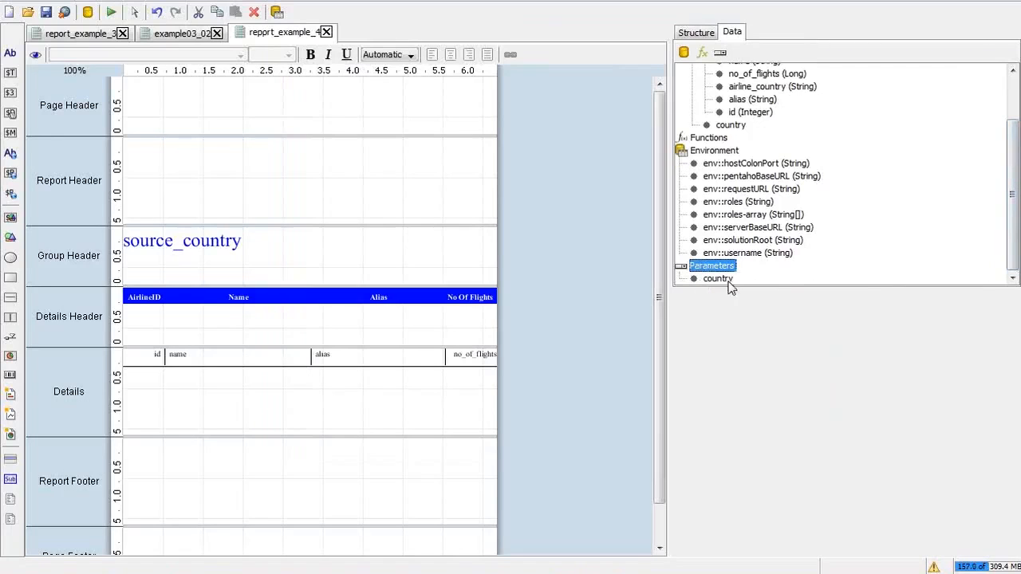
{"action": "right_click", "coordinate": [727, 280]}
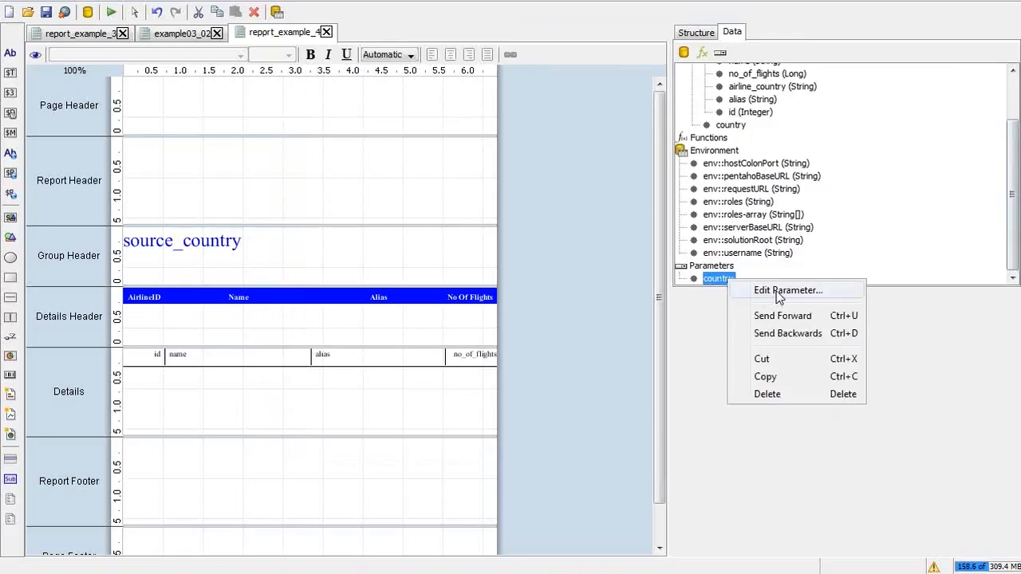
{"action": "left_click", "coordinate": [711, 281]}
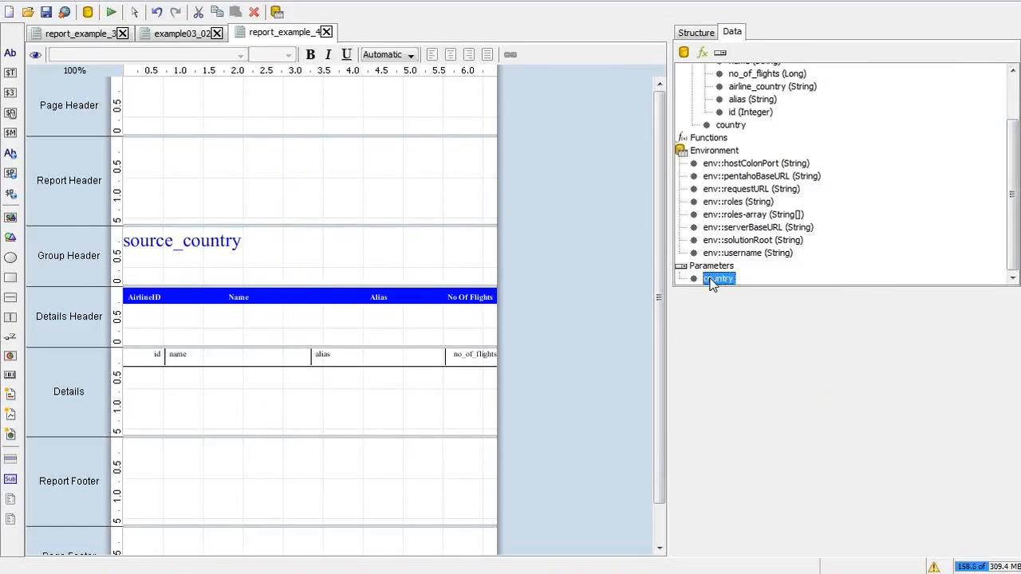
{"action": "right_click", "coordinate": [710, 281]}
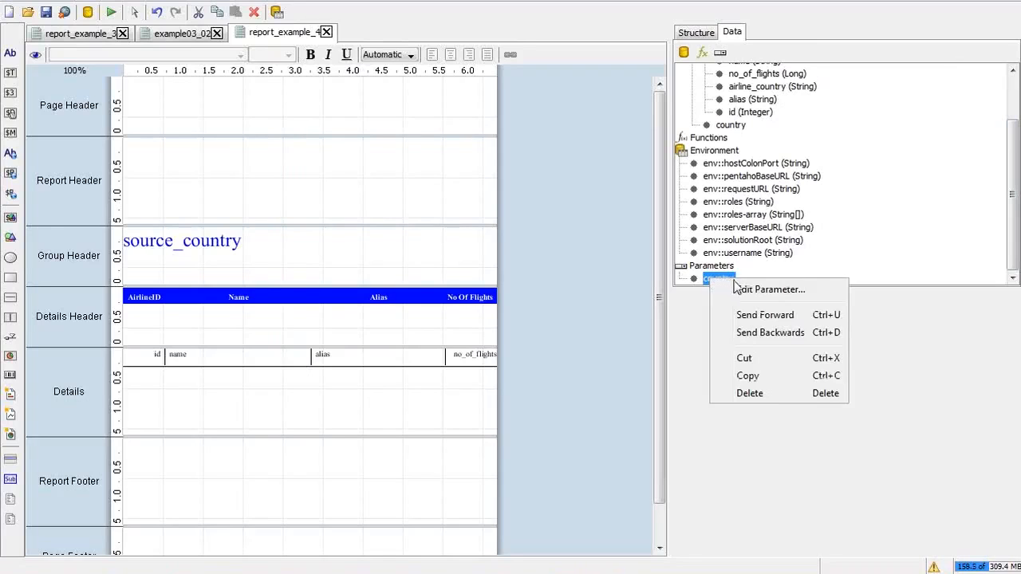
{"action": "left_click", "coordinate": [754, 294]}
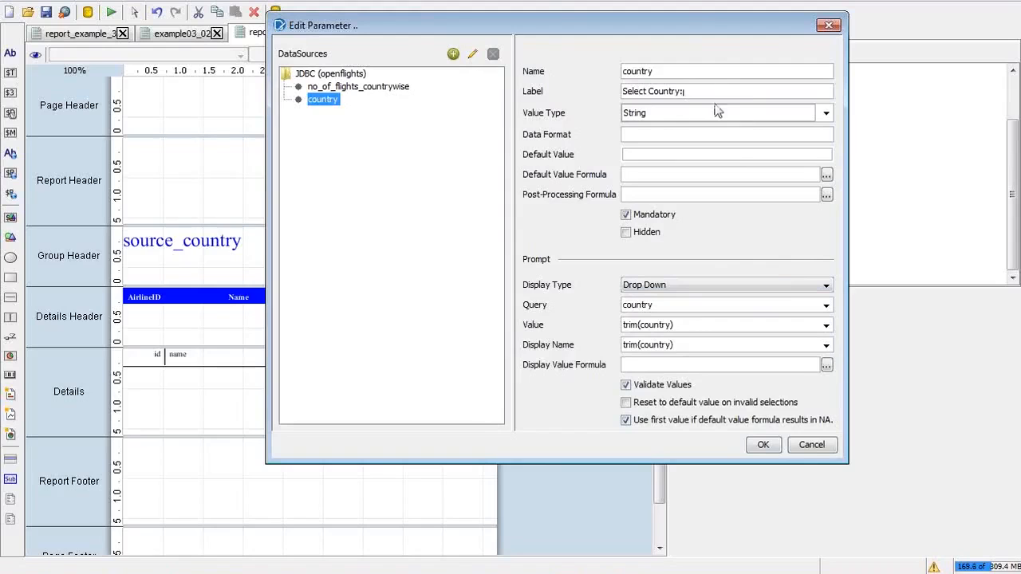
{"action": "left_click", "coordinate": [773, 446]}
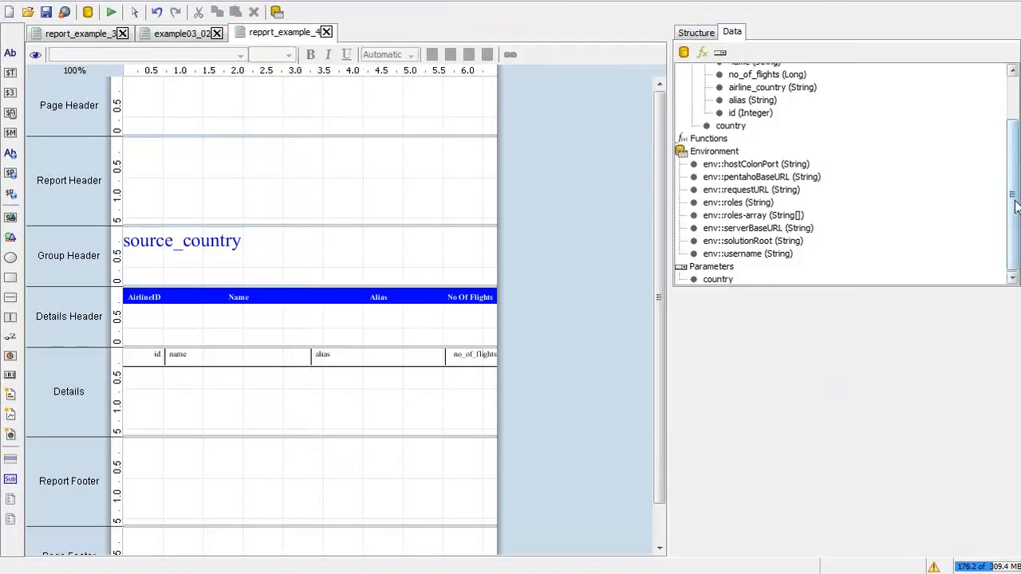
Step: Add a line 13 'AND country = ${country}' to the no_of_flights_countrywise query
{"action": "scroll", "coordinate": [812, 106], "scroll_direction": "up", "scroll_amount": 2}
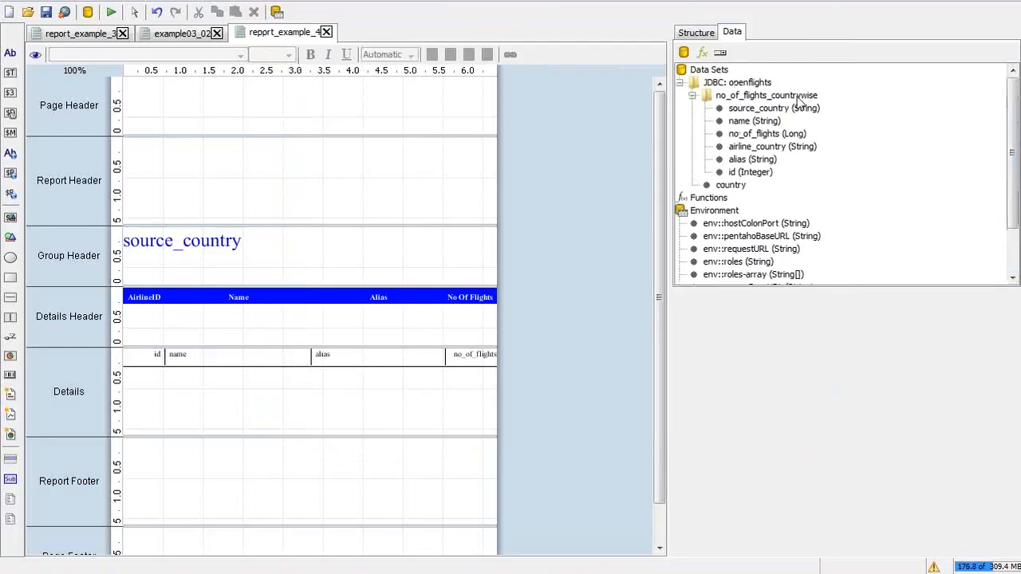
{"action": "double_click", "coordinate": [798, 97]}
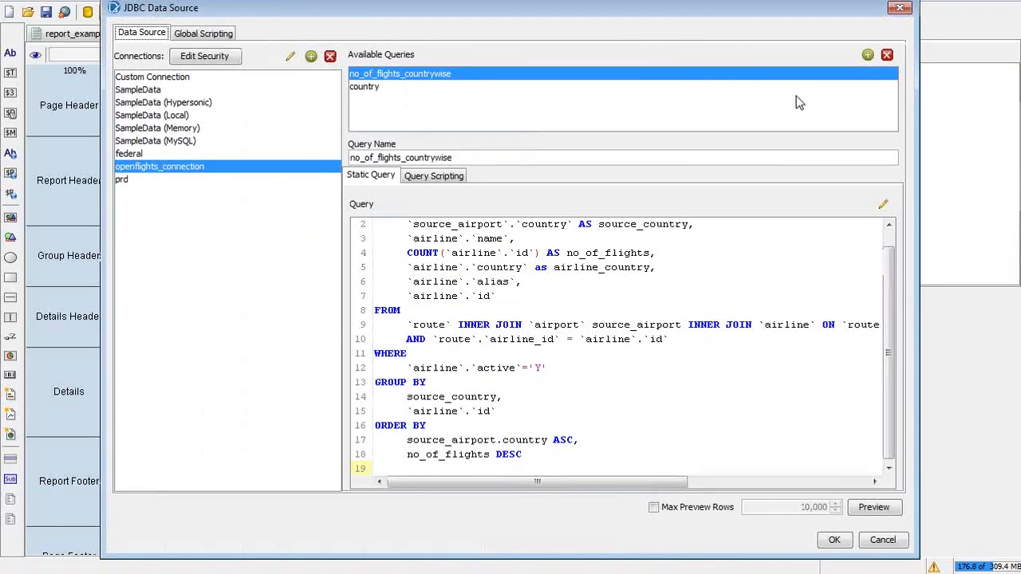
{"action": "left_click", "coordinate": [552, 368]}
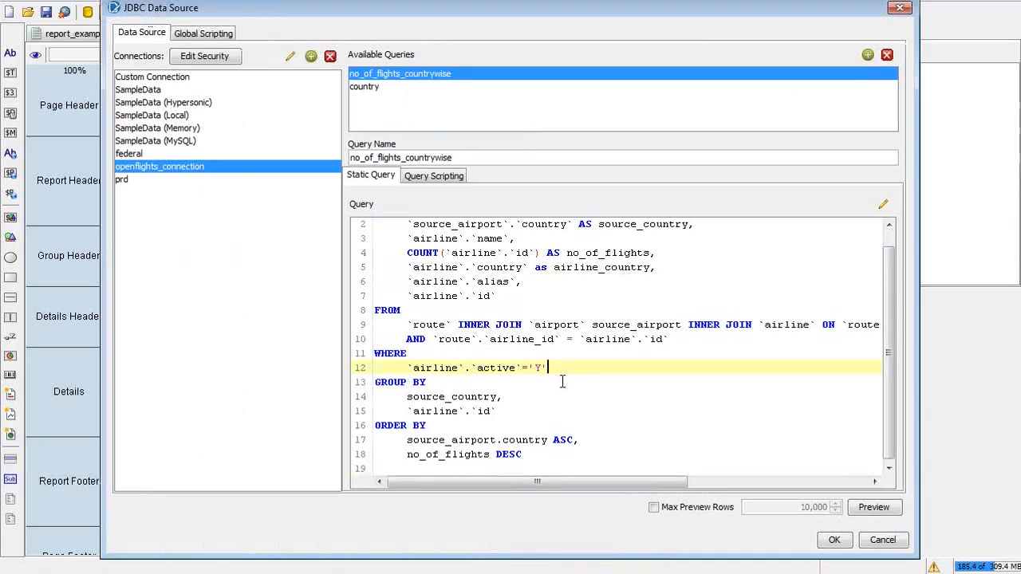
{"action": "key", "text": "Return"}
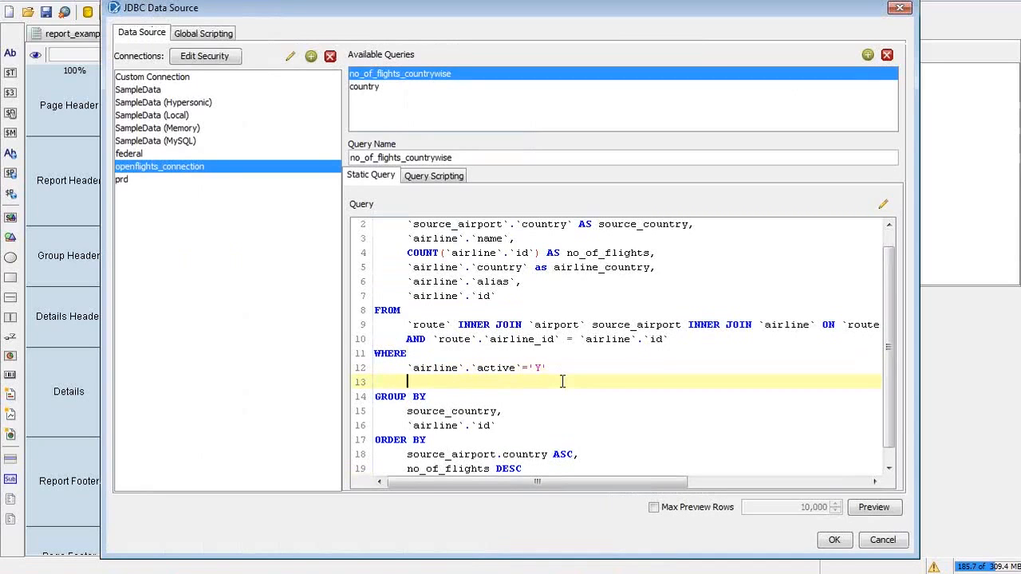
{"action": "type", "text": "AND country= ("}
{"action": "key", "text": "alt+Tab"}
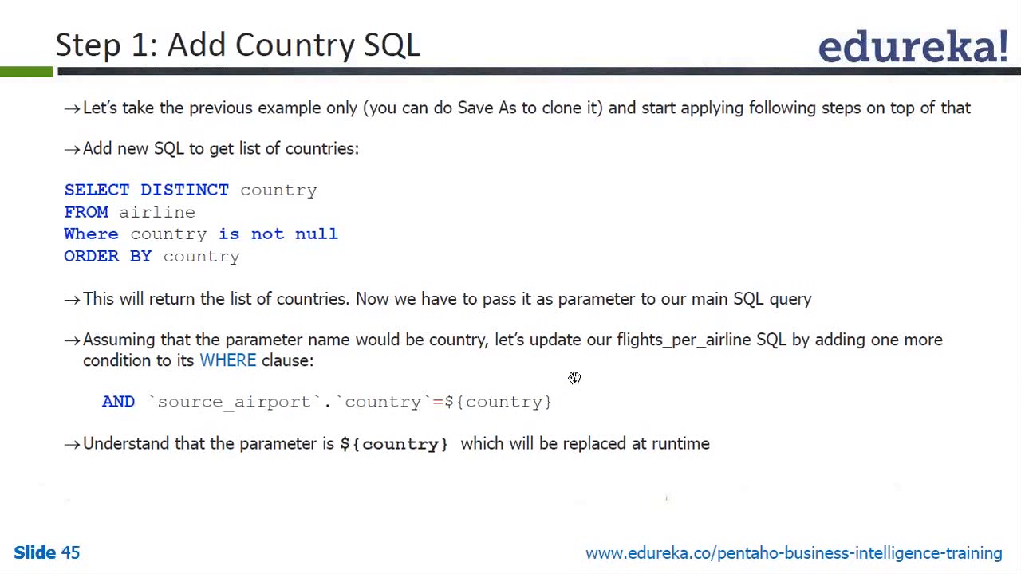
{"action": "key", "text": "alt+Tab"}
{"action": "type", "text": "country = "}
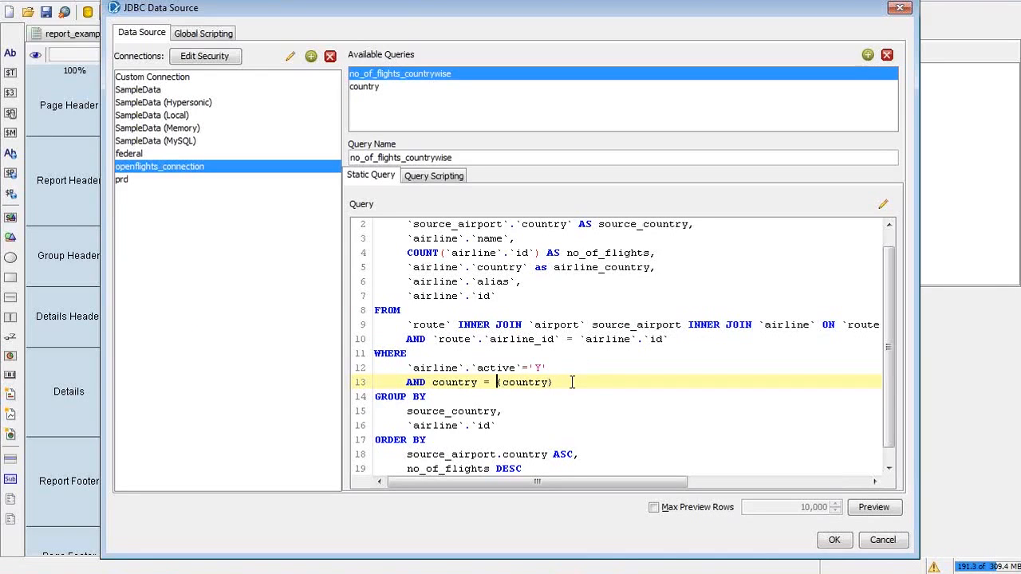
{"action": "type", "text": "$"}
Step: Check the ${country} placeholder on line 13 and save the query
{"action": "left_click_drag", "start_coordinate": [566, 383], "coordinate": [498, 382]}
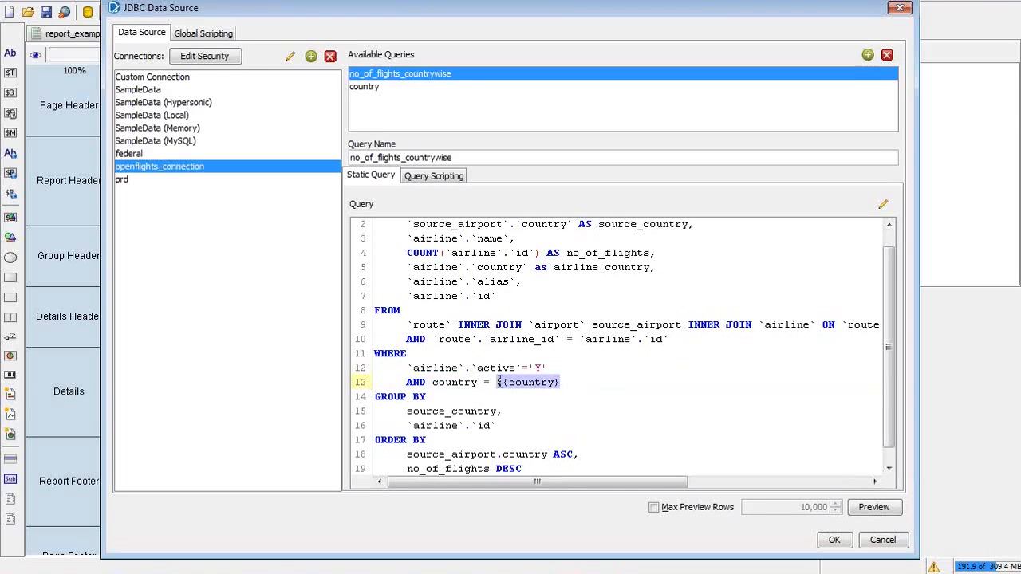
{"action": "left_click", "coordinate": [565, 383]}
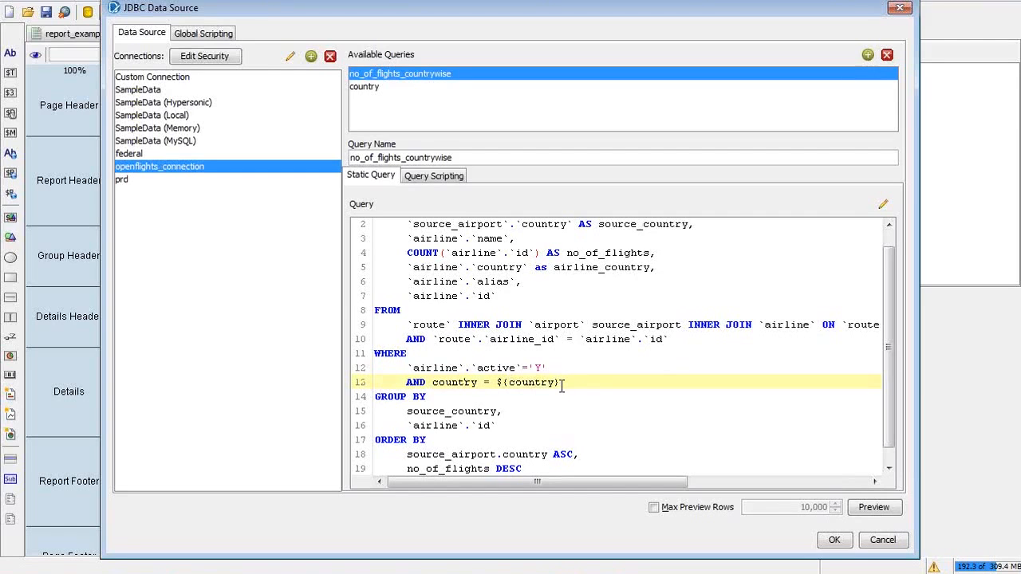
{"action": "left_click_drag", "start_coordinate": [563, 382], "coordinate": [492, 382]}
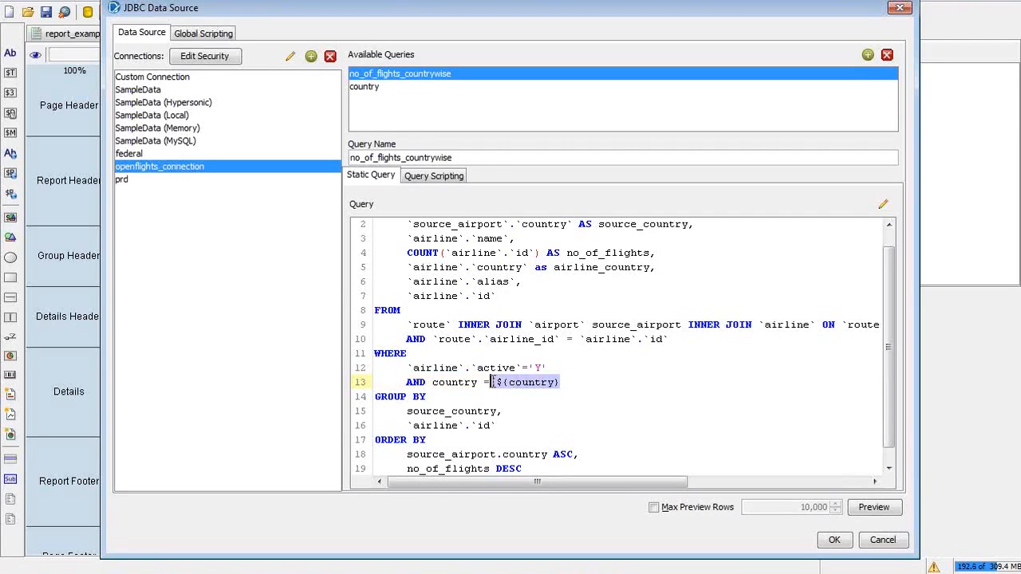
{"action": "left_click", "coordinate": [523, 384]}
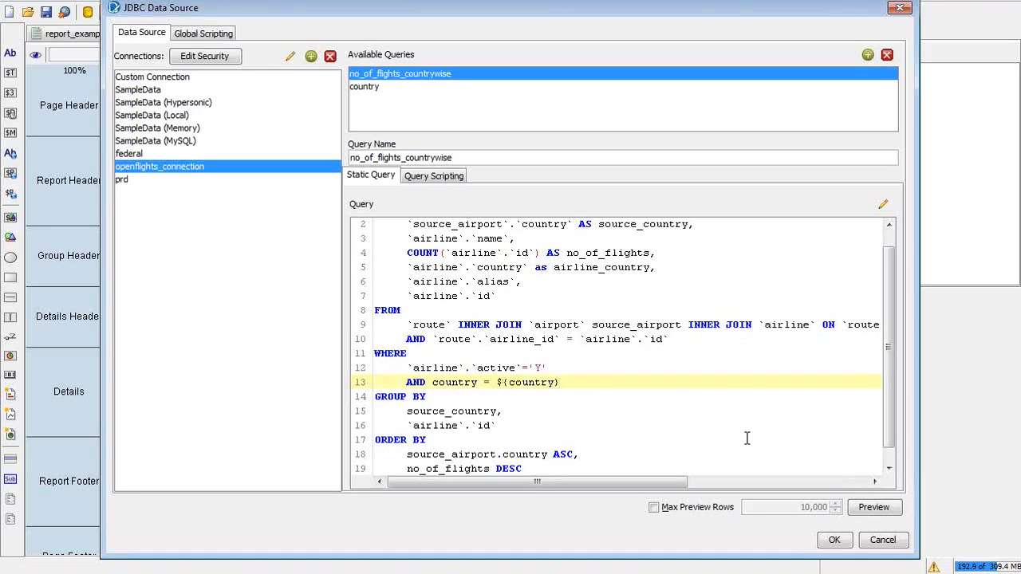
{"action": "left_click", "coordinate": [836, 545]}
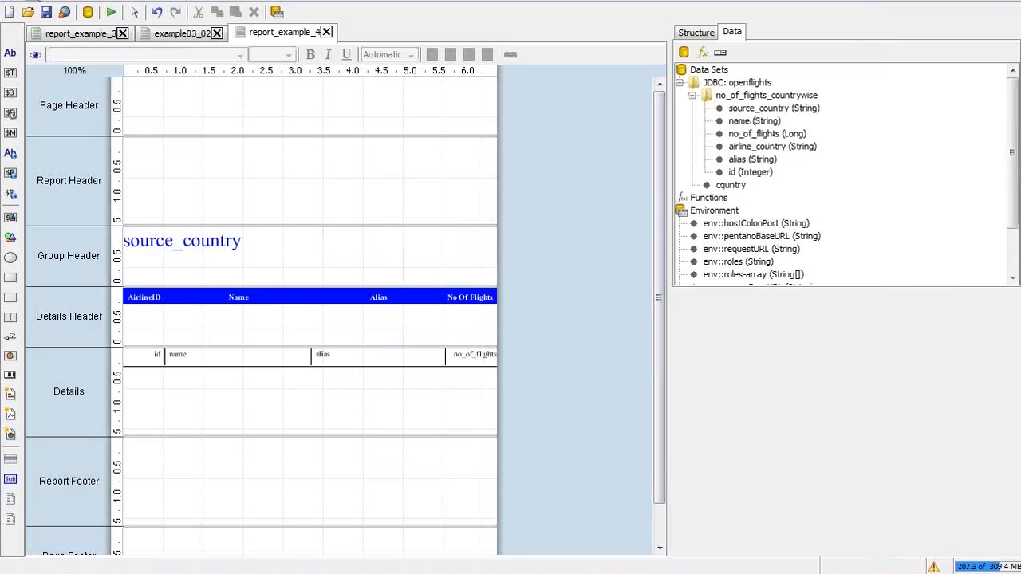
{"action": "left_click", "coordinate": [113, 12]}
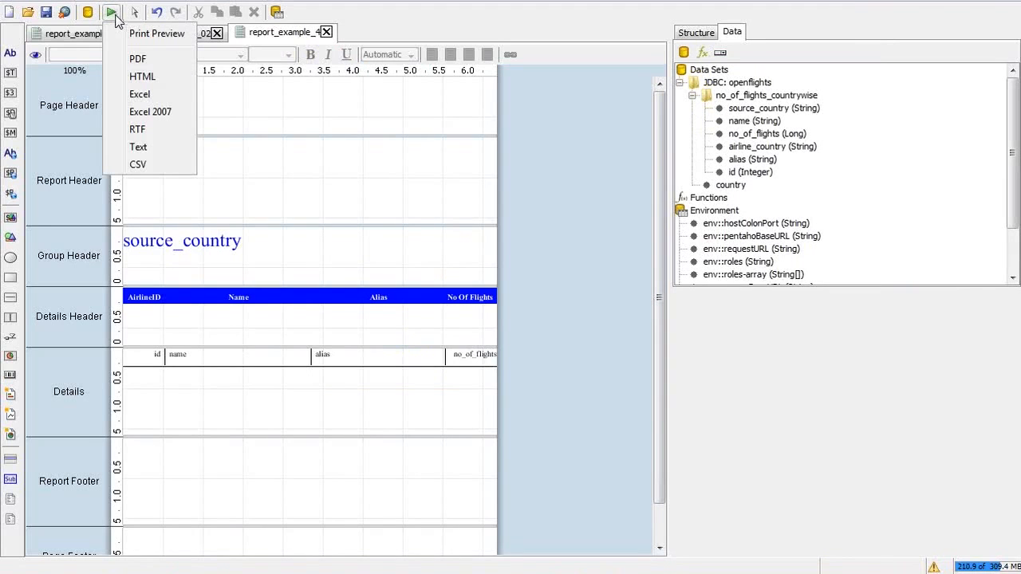
{"action": "left_click", "coordinate": [147, 37]}
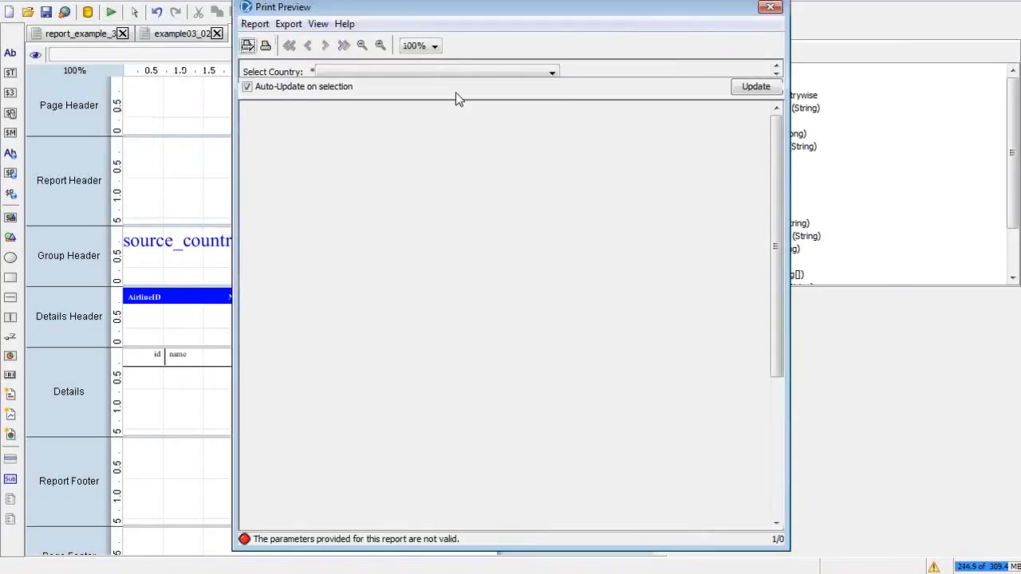
{"action": "left_click", "coordinate": [433, 72]}
{"action": "key", "text": "i"}
{"action": "key", "text": "Return"}
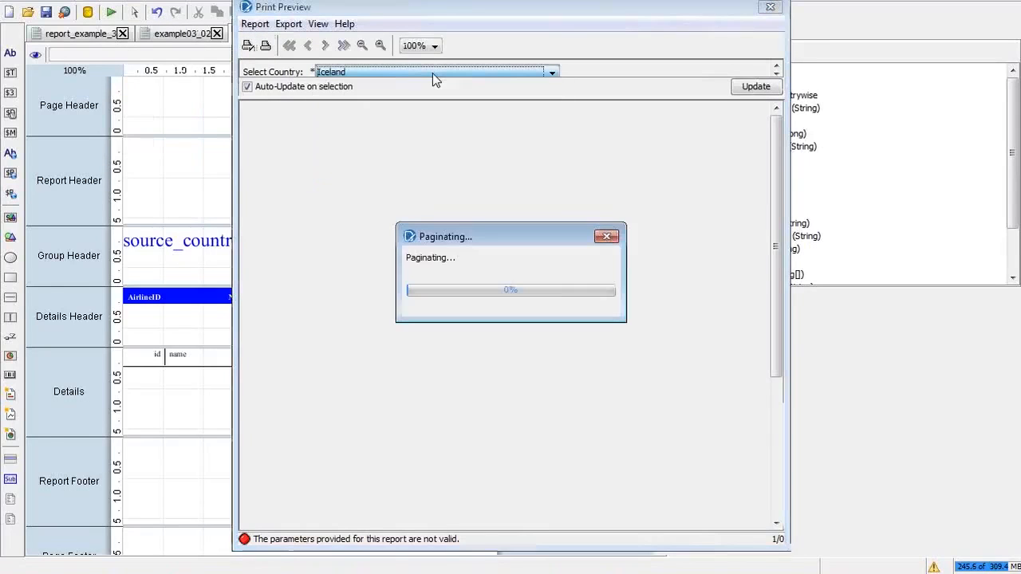
{"action": "key", "text": "i"}
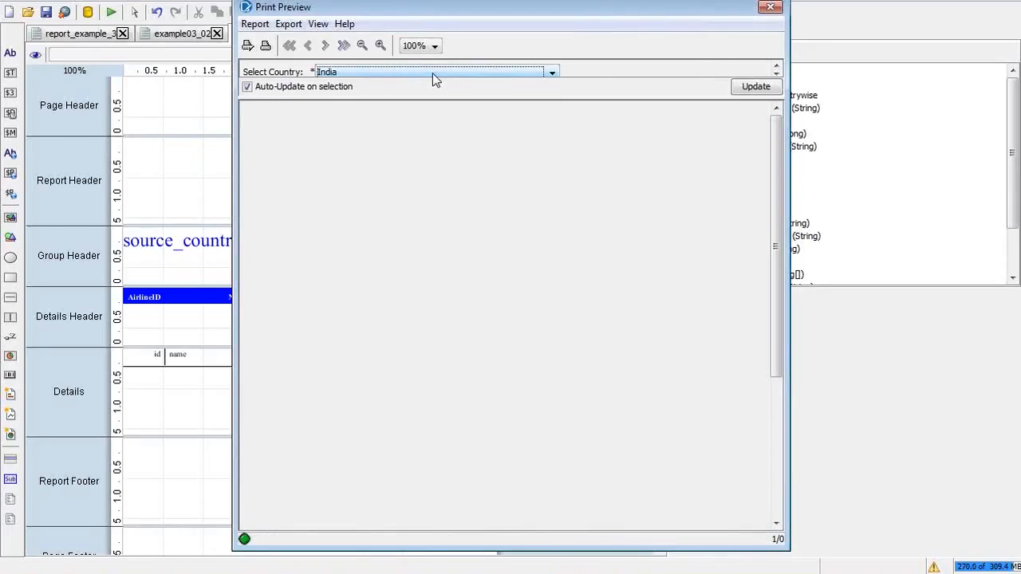
{"action": "left_click", "coordinate": [746, 91]}
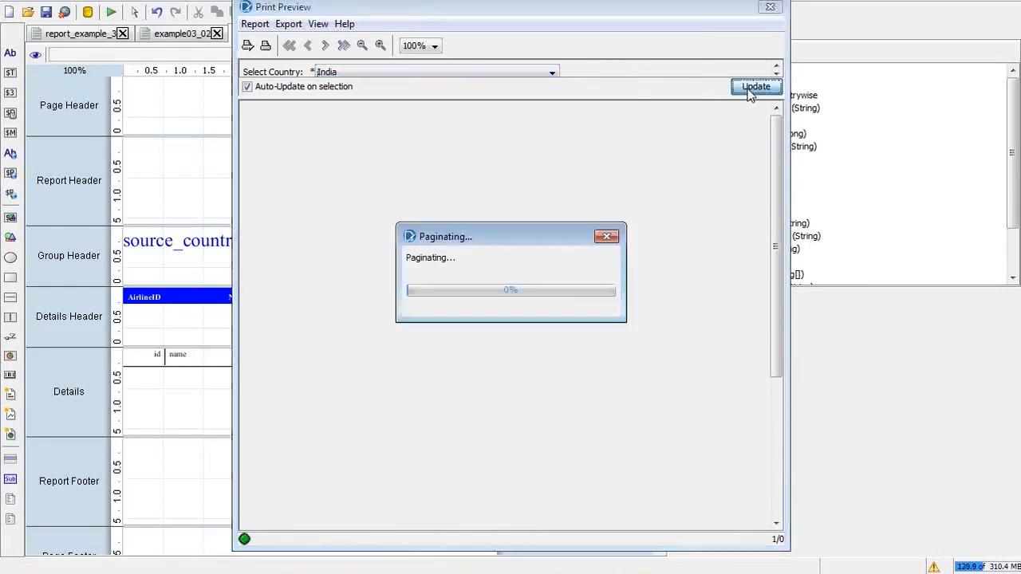
{"action": "left_click", "coordinate": [770, 7]}
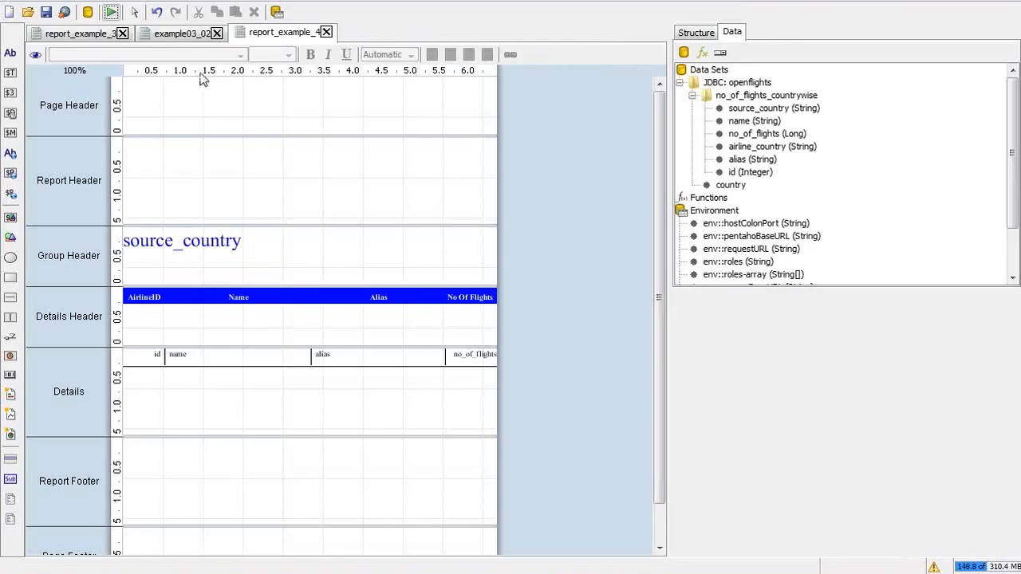
Step: Run the report as PDF with India and expand the resulting error details
{"action": "left_click", "coordinate": [111, 11]}
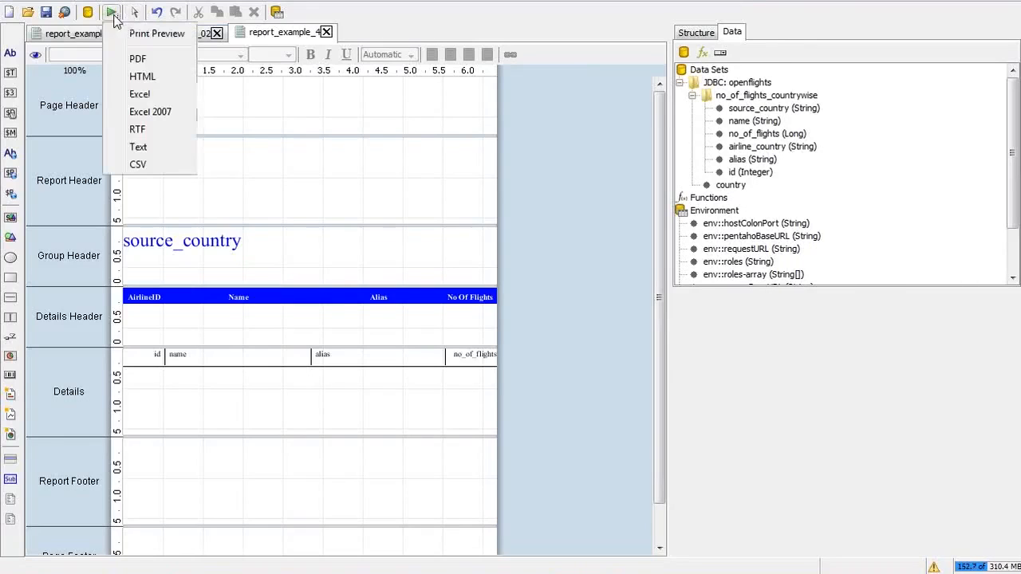
{"action": "left_click", "coordinate": [139, 61]}
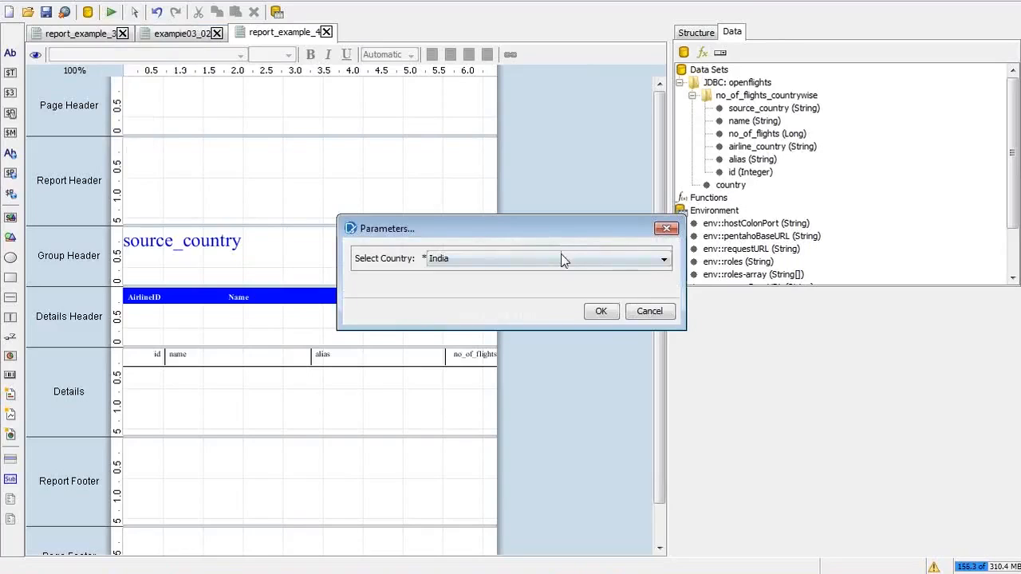
{"action": "left_click", "coordinate": [601, 311]}
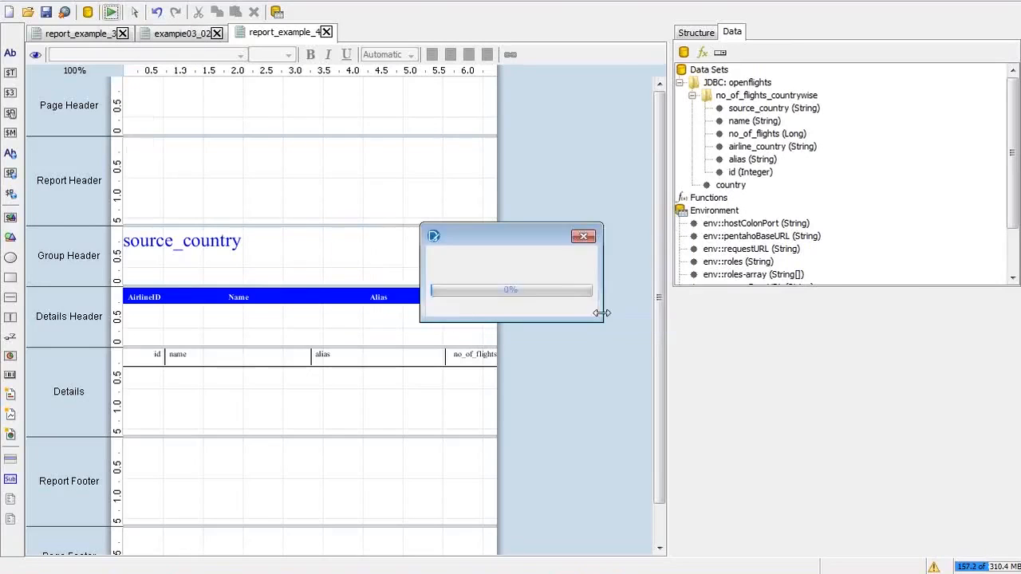
{"action": "left_click", "coordinate": [595, 302]}
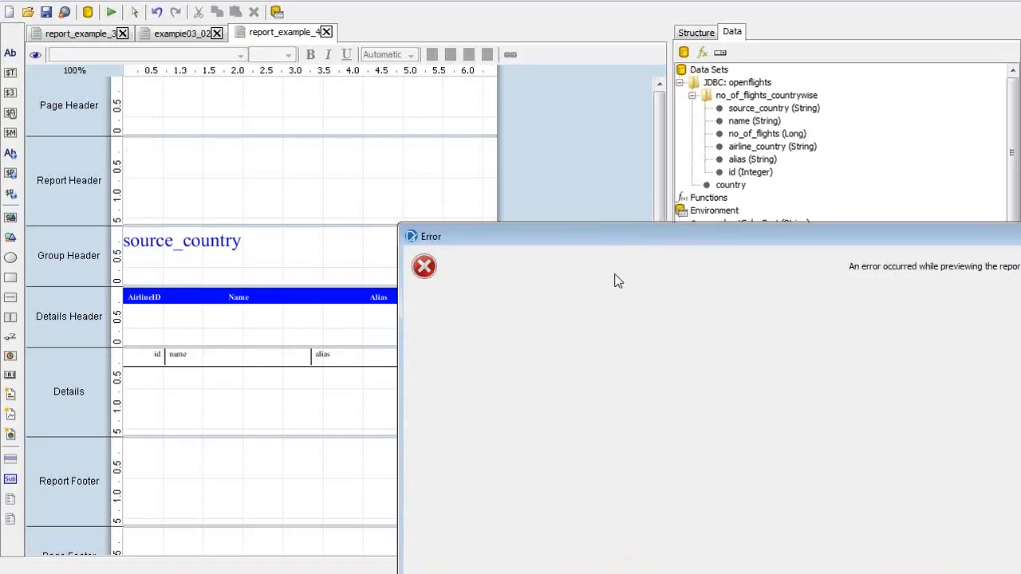
{"action": "left_click_drag", "start_coordinate": [630, 239], "coordinate": [308, 1]}
{"action": "left_click", "coordinate": [652, 355]}
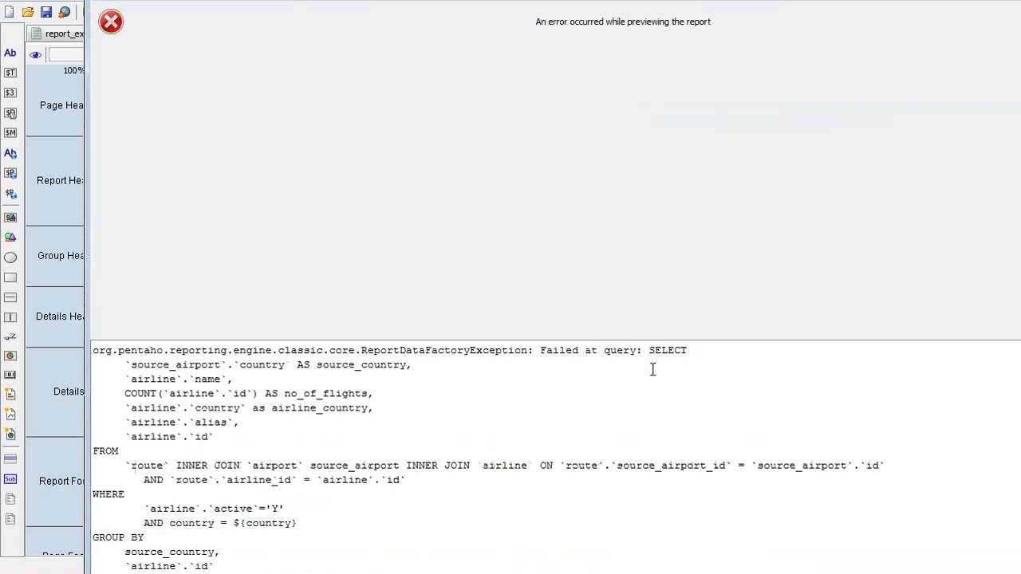
Step: Read the ambiguous 'country' column exception, close it, and reopen the no_of_flights_countrywise settings
{"action": "scroll", "coordinate": [653, 369], "scroll_direction": "down", "scroll_amount": 1}
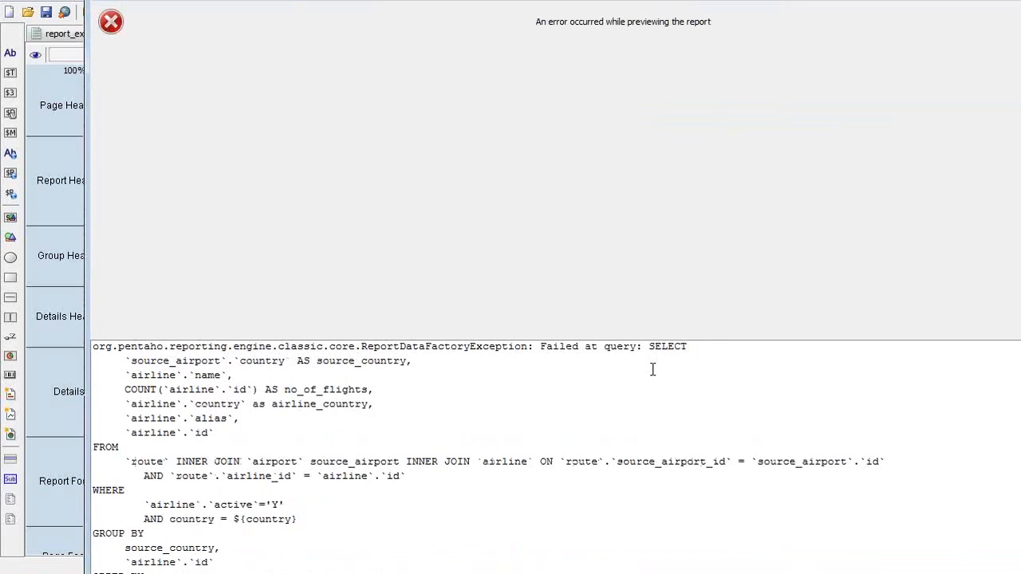
{"action": "scroll", "coordinate": [653, 369], "scroll_direction": "down", "scroll_amount": 3}
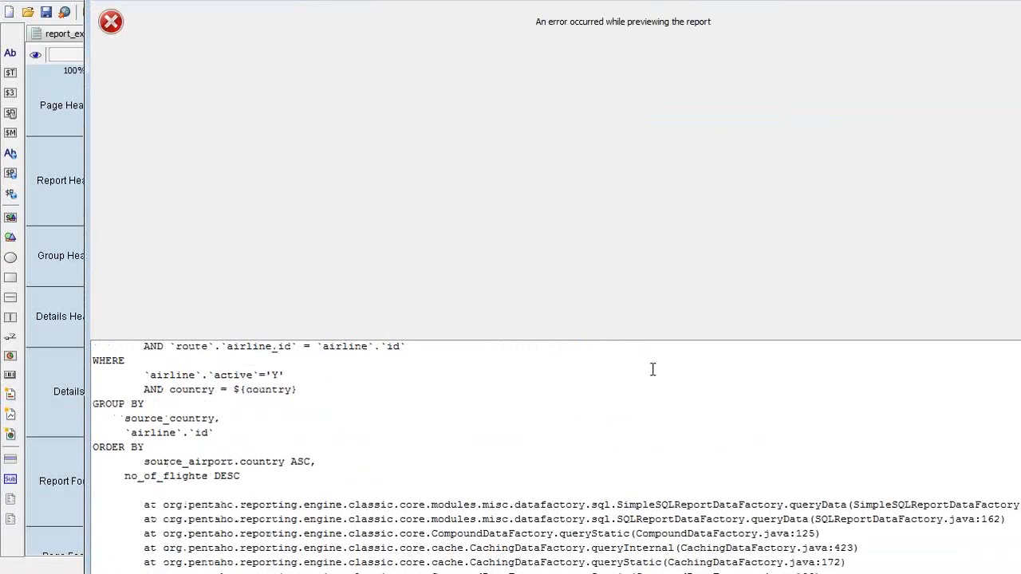
{"action": "scroll", "coordinate": [653, 370], "scroll_direction": "down", "scroll_amount": 1}
{"action": "scroll", "coordinate": [652, 370], "scroll_direction": "down", "scroll_amount": 2}
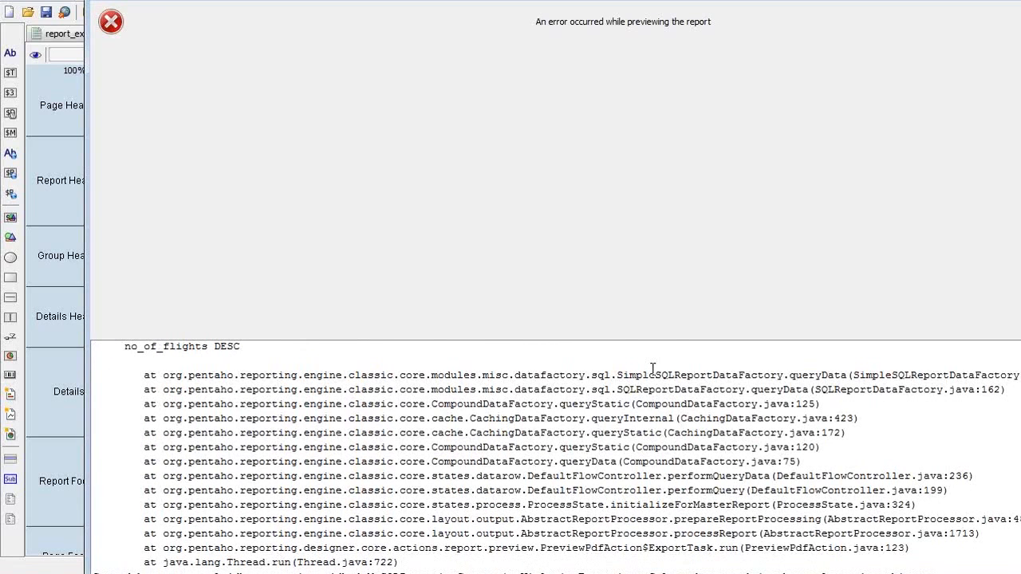
{"action": "scroll", "coordinate": [716, 464], "scroll_direction": "down", "scroll_amount": 3}
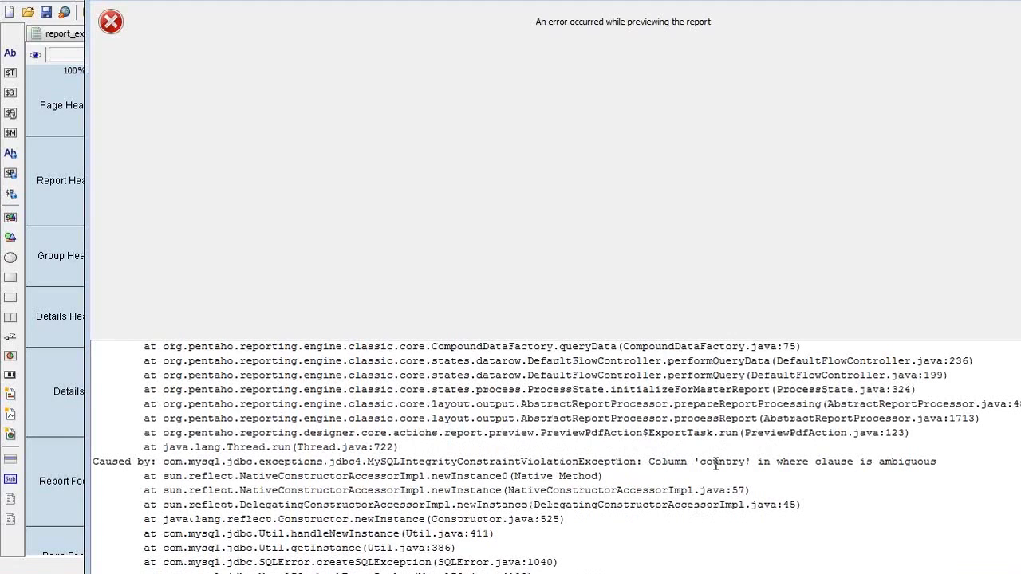
{"action": "left_click_drag", "start_coordinate": [361, 1], "coordinate": [358, 4]}
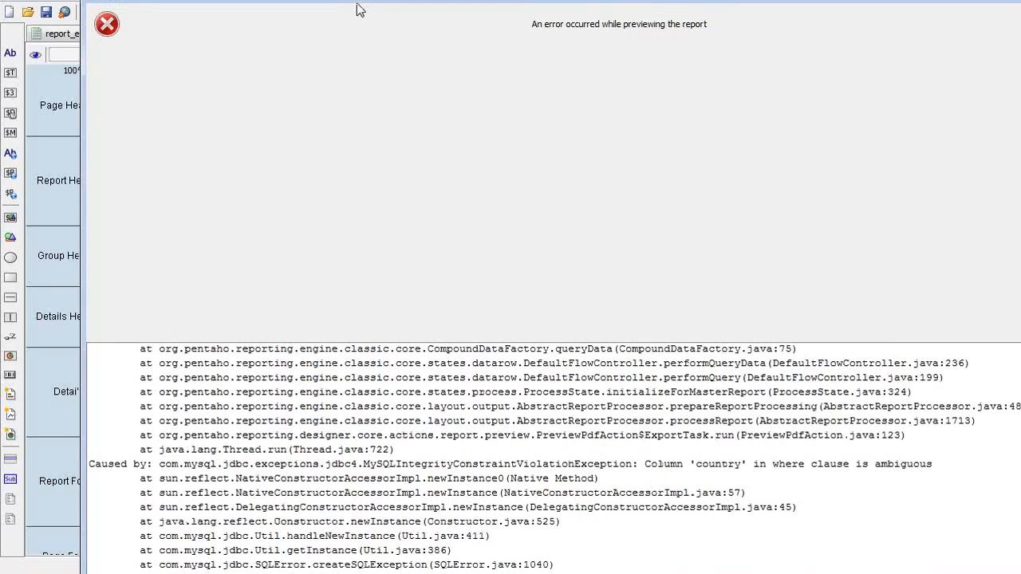
{"action": "left_click_drag", "start_coordinate": [357, 4], "coordinate": [225, 133]}
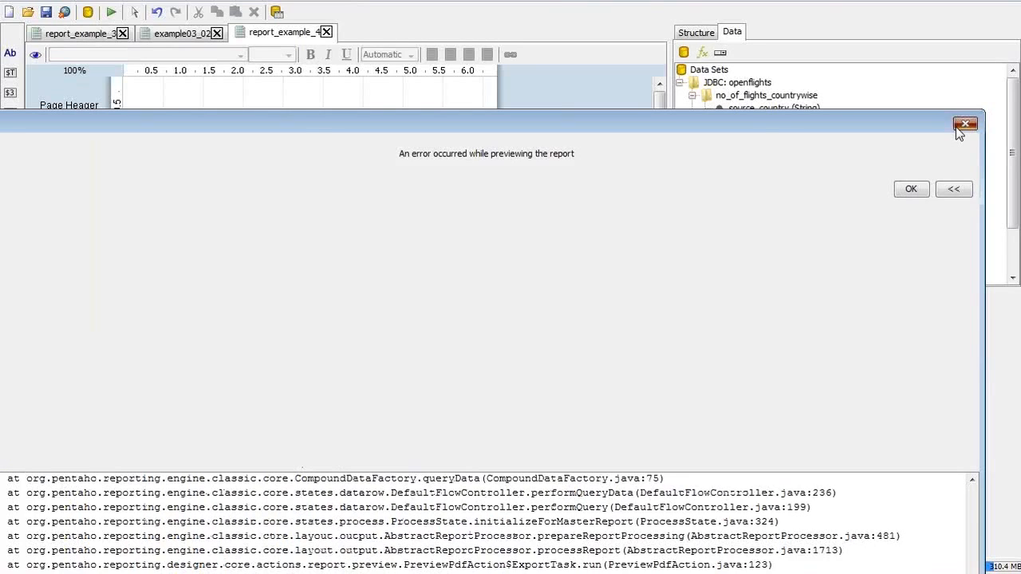
{"action": "left_click", "coordinate": [964, 126]}
{"action": "double_click", "coordinate": [767, 97]}
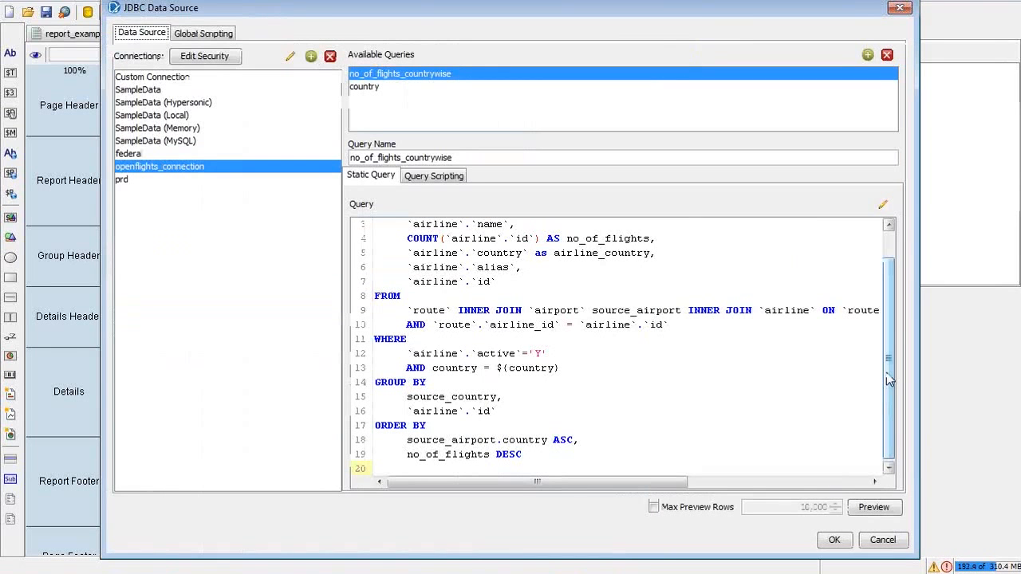
Step: Qualify the filter as 'AND airline.country = ${country}', save the query, and run it as PDF
{"action": "left_click", "coordinate": [451, 366]}
{"action": "key", "text": "Left"}
{"action": "key", "text": "Left"}
{"action": "key", "text": "Left"}
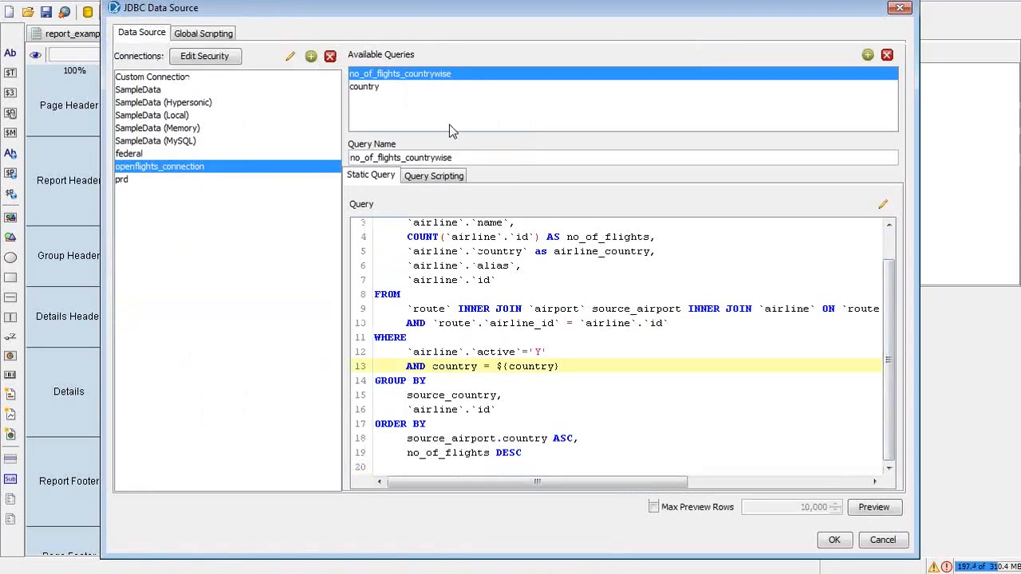
{"action": "left_click", "coordinate": [377, 90]}
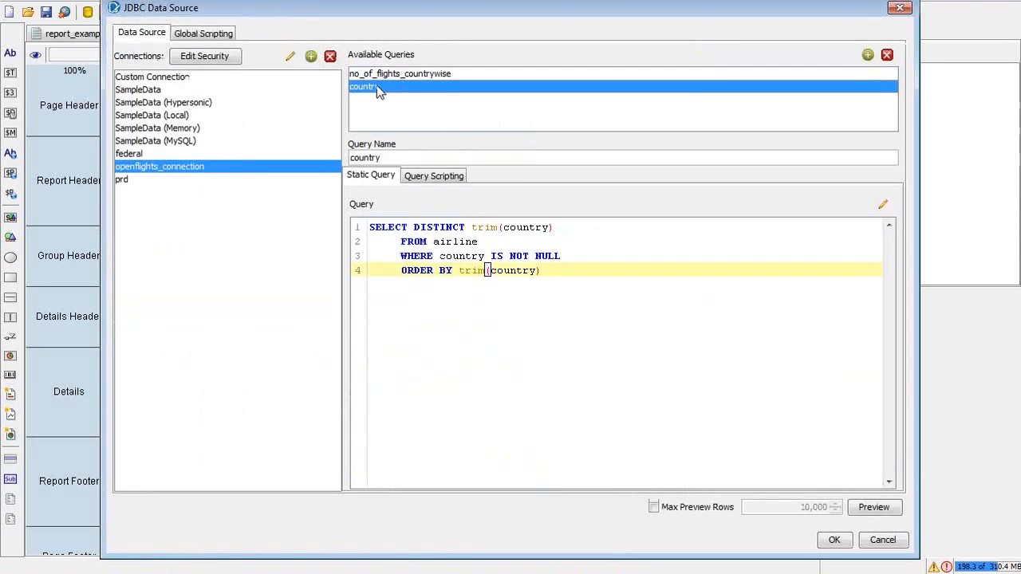
{"action": "left_click", "coordinate": [377, 76]}
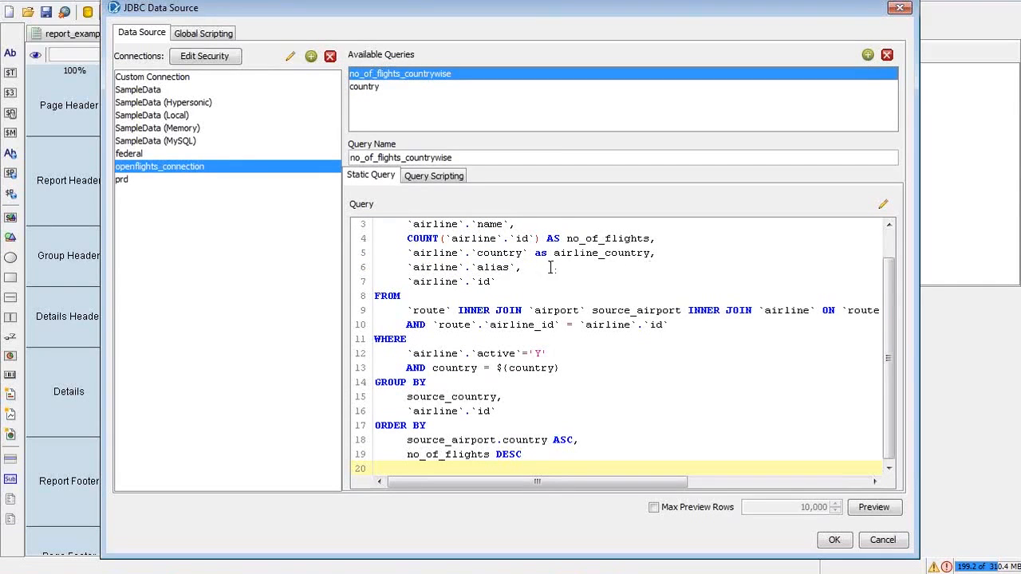
{"action": "double_click", "coordinate": [438, 253]}
{"action": "key", "text": "ctrl+c"}
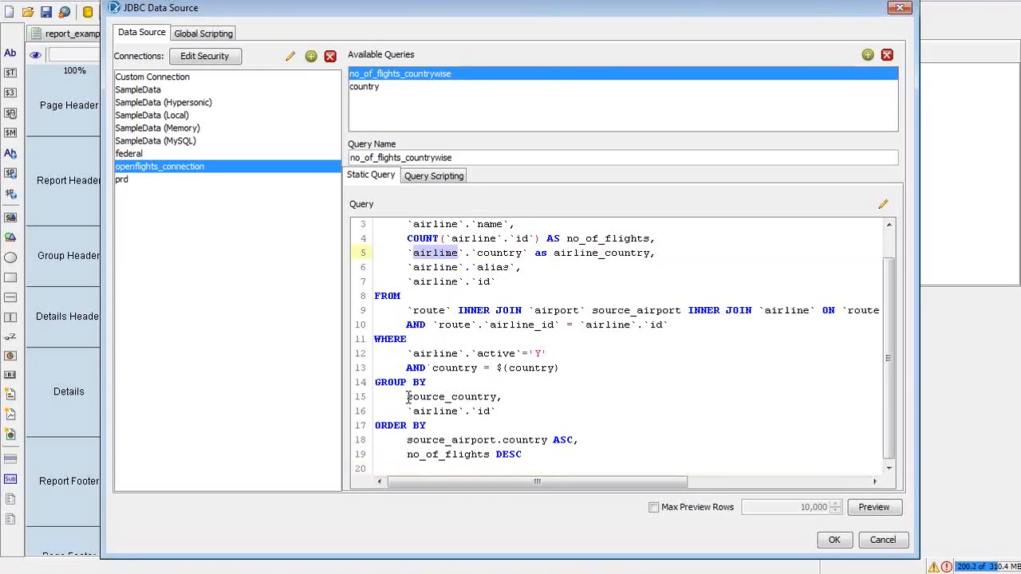
{"action": "left_click", "coordinate": [433, 368]}
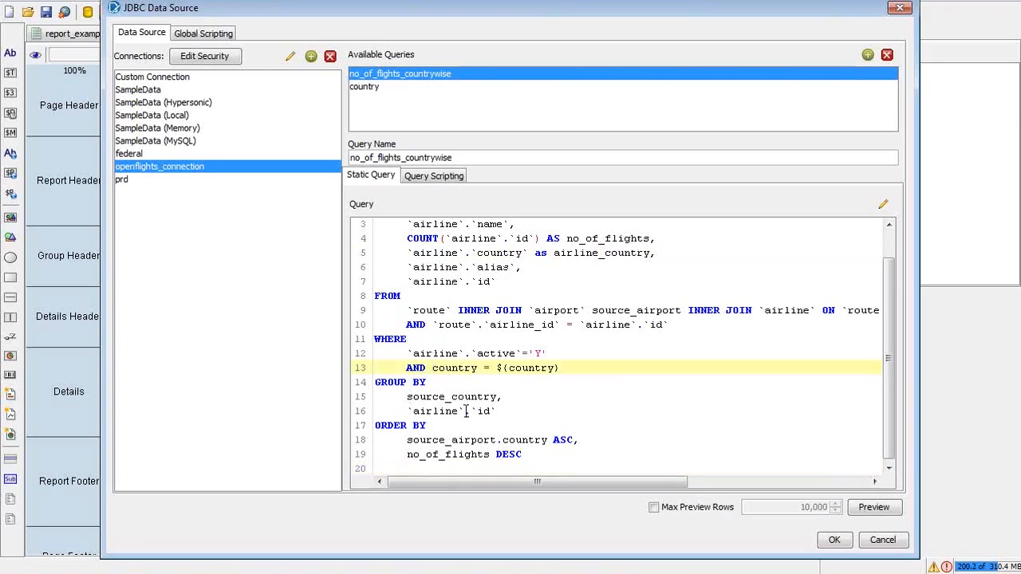
{"action": "key", "text": "ctrl+v"}
{"action": "type", "text": "."}
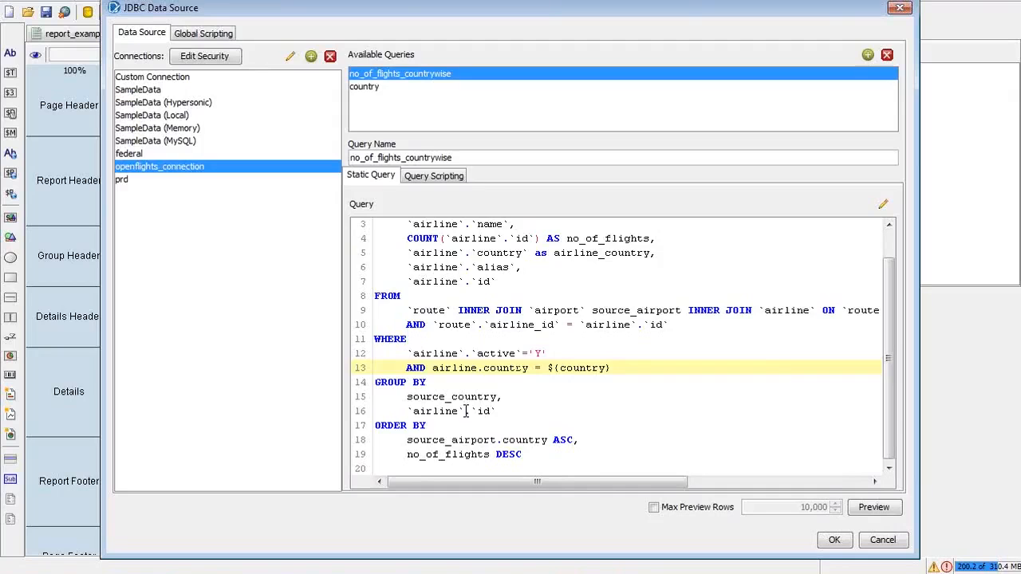
{"action": "left_click", "coordinate": [844, 541]}
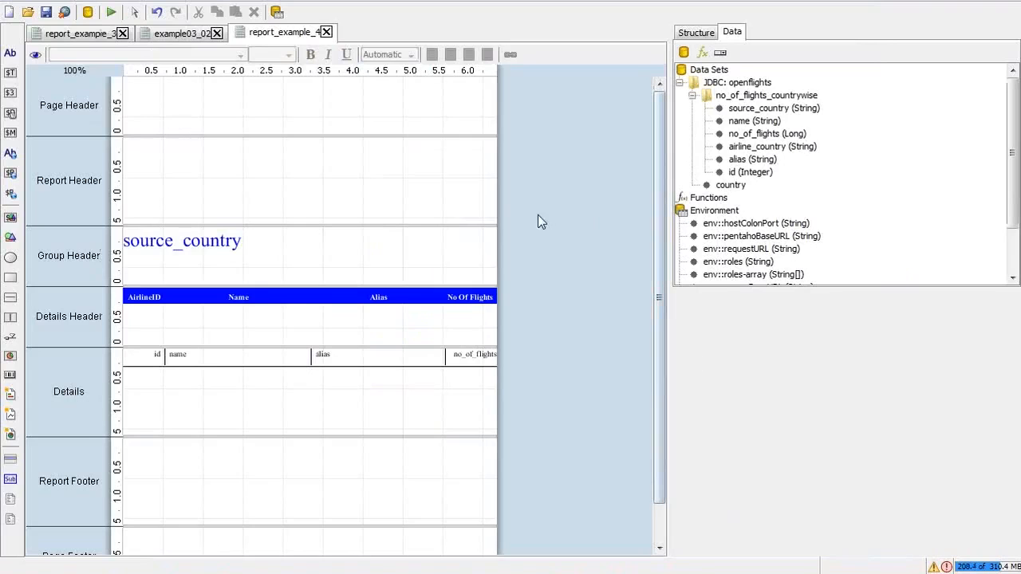
{"action": "left_click", "coordinate": [114, 18]}
{"action": "left_click", "coordinate": [150, 71]}
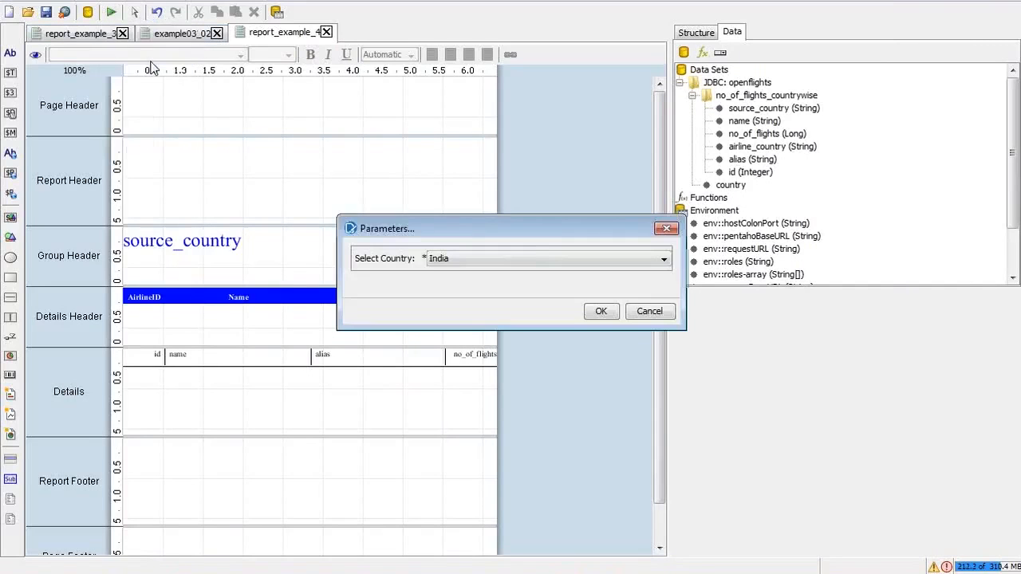
Step: Run with India, view the PDF at 100% zoom, and page to Australia
{"action": "left_click", "coordinate": [601, 313]}
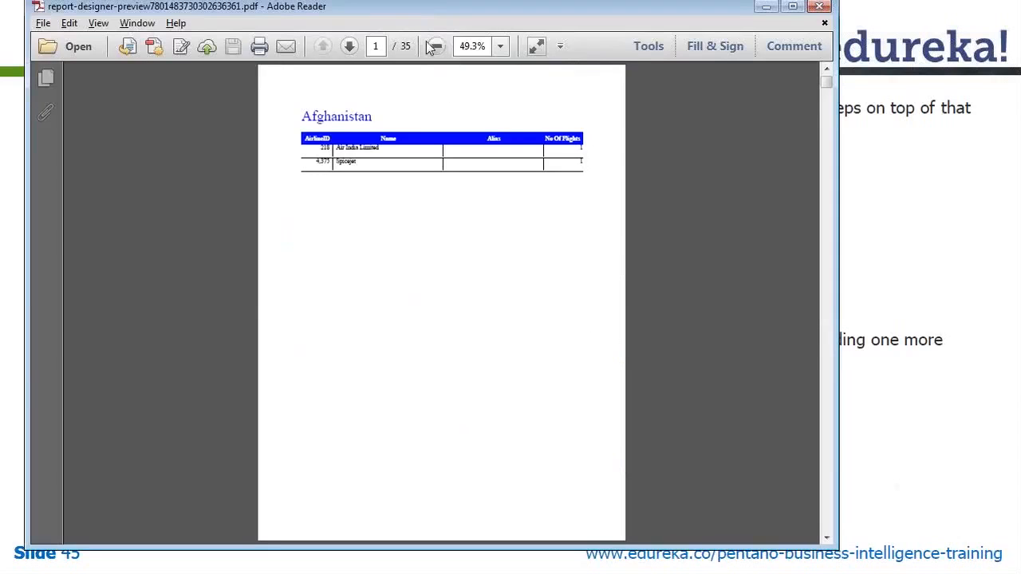
{"action": "left_click", "coordinate": [500, 46]}
{"action": "left_click", "coordinate": [556, 149]}
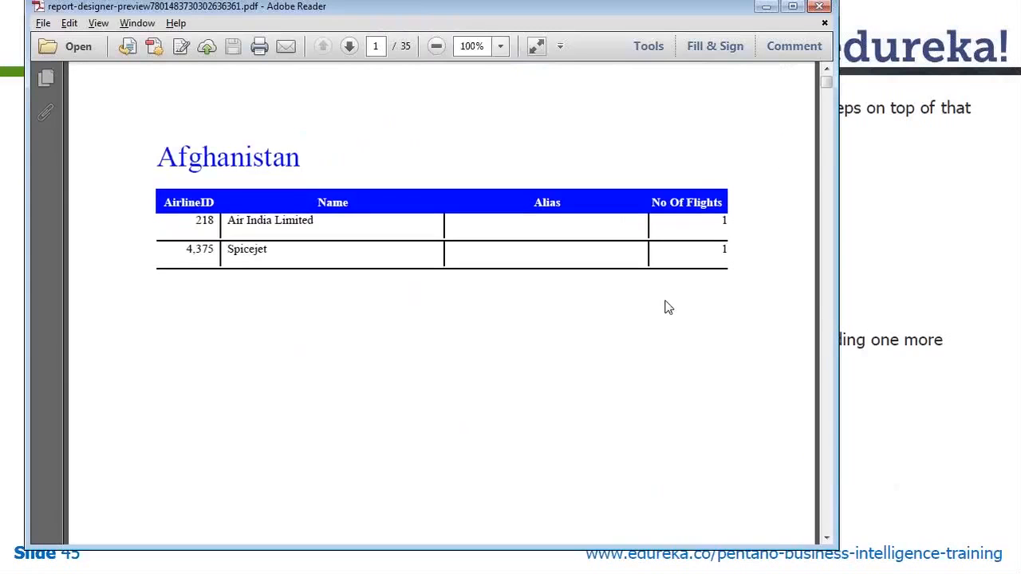
{"action": "scroll", "coordinate": [668, 308], "scroll_direction": "down", "scroll_amount": 2}
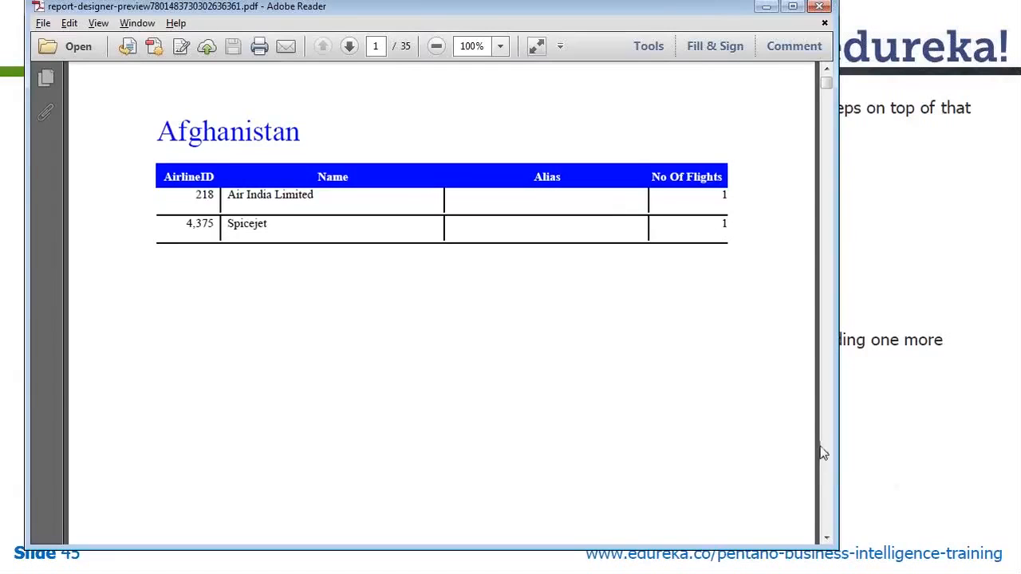
{"action": "left_click", "coordinate": [824, 466]}
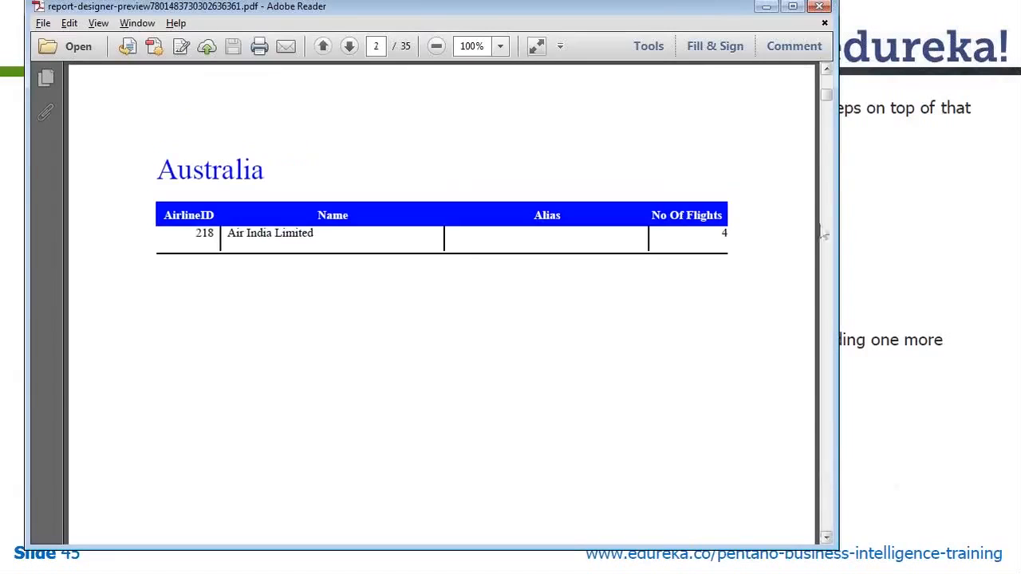
Step: Return to page 1 with the Afghanistan table, then close the PDF
{"action": "left_click", "coordinate": [826, 88]}
{"action": "left_click", "coordinate": [826, 85]}
{"action": "left_click", "coordinate": [826, 84]}
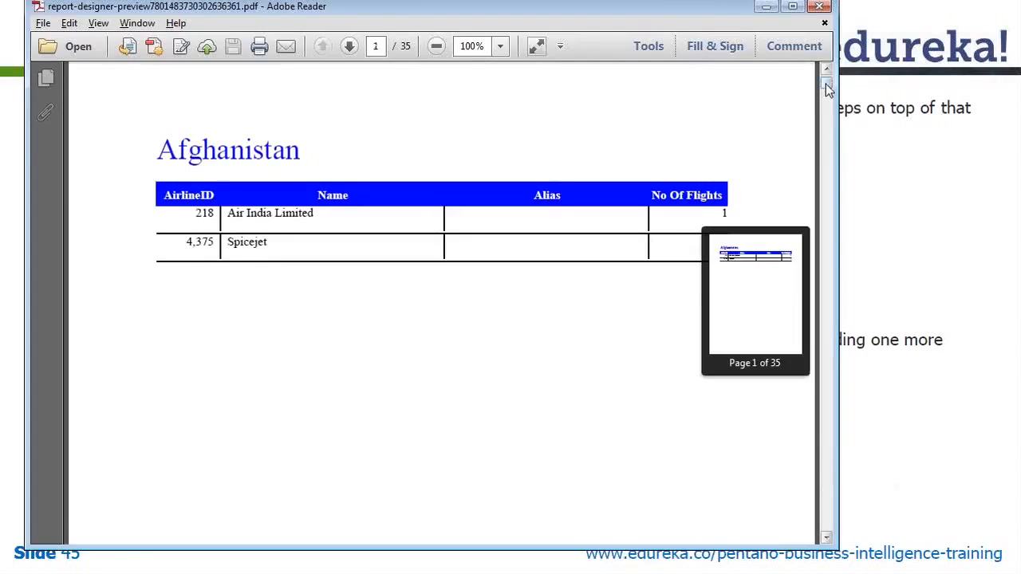
{"action": "left_click_drag", "start_coordinate": [826, 84], "coordinate": [826, 83]}
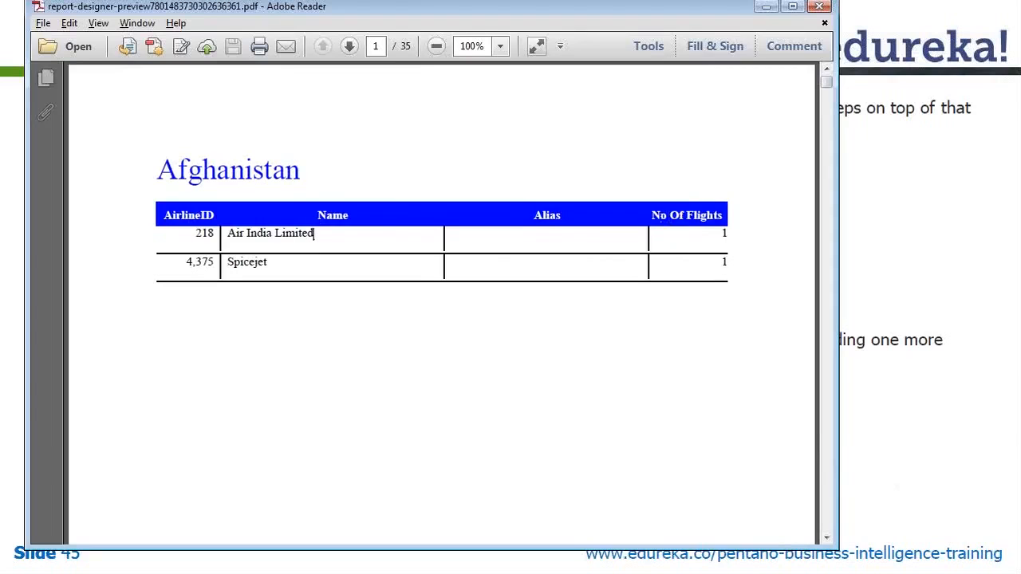
{"action": "left_click", "coordinate": [820, 8]}
{"action": "key", "text": "alt+Tab"}
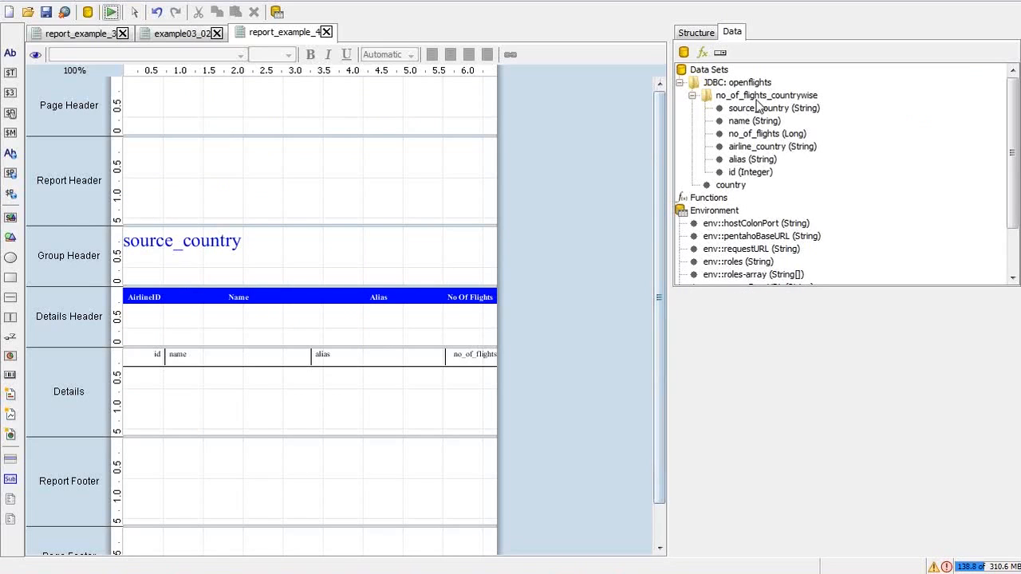
Step: Open the no_of_flights_countrywise query and review its airline.country = ${country} filter and joins
{"action": "left_click", "coordinate": [758, 98]}
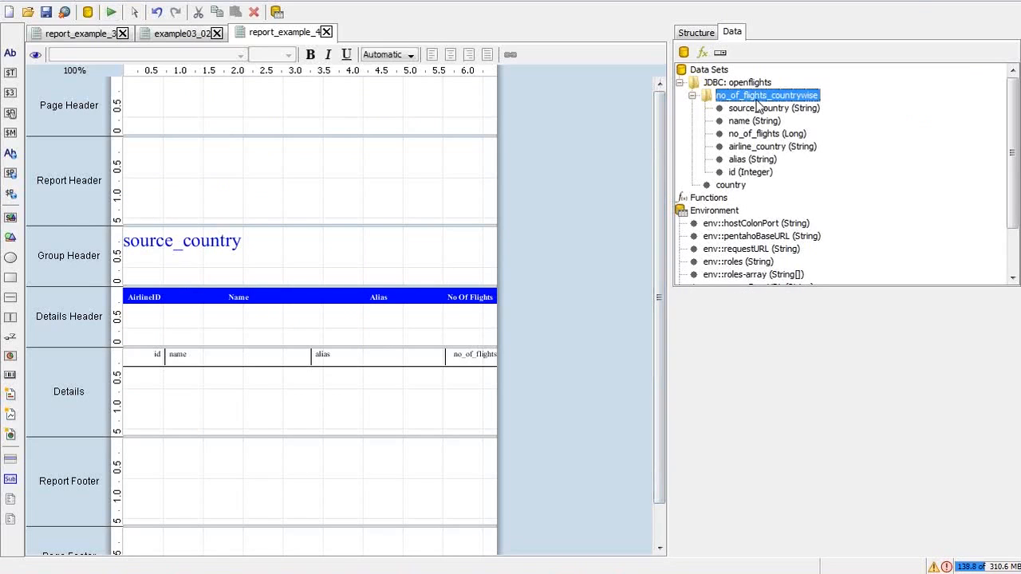
{"action": "double_click", "coordinate": [757, 102]}
{"action": "left_click_drag", "start_coordinate": [433, 369], "coordinate": [454, 369]}
{"action": "left_click", "coordinate": [633, 373]}
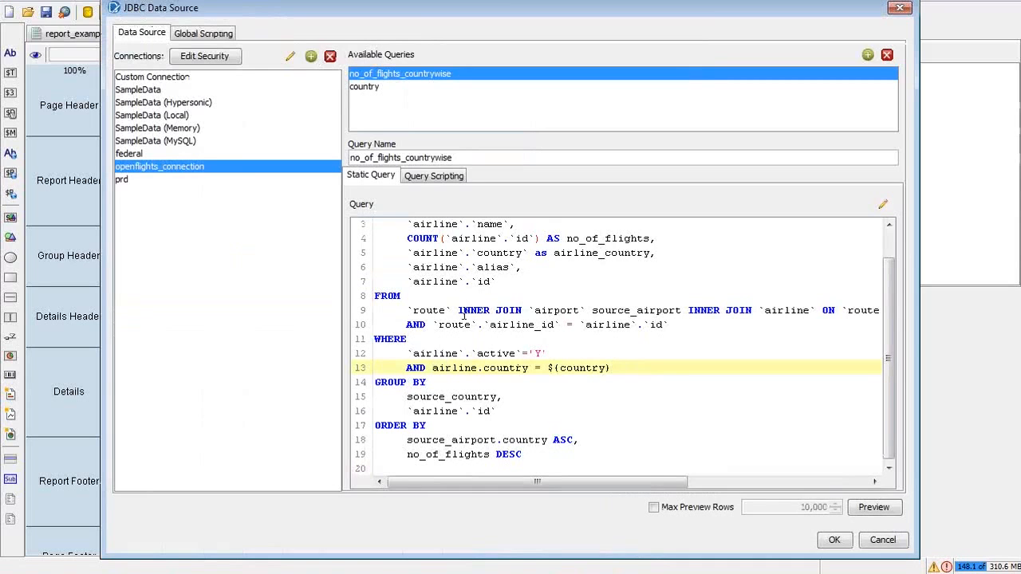
{"action": "double_click", "coordinate": [552, 310]}
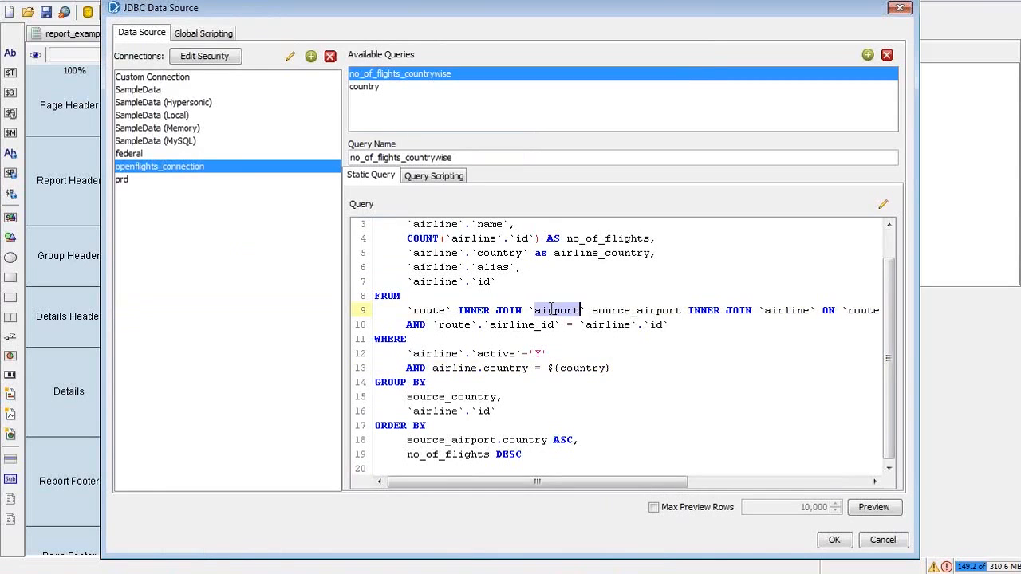
{"action": "left_click", "coordinate": [606, 325]}
{"action": "key", "text": "ctrl+shift+Left"}
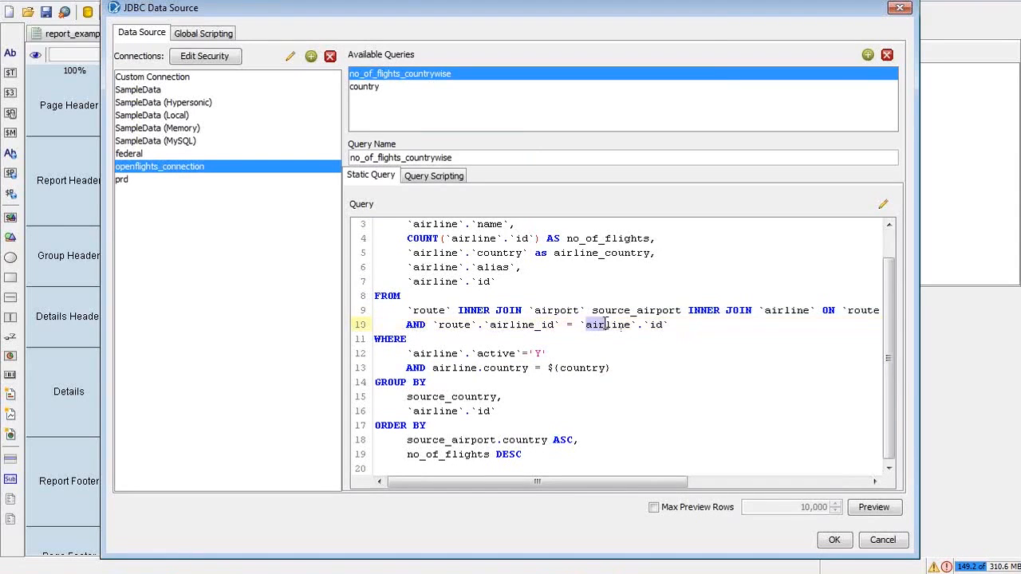
{"action": "left_click_drag", "start_coordinate": [886, 303], "coordinate": [891, 232]}
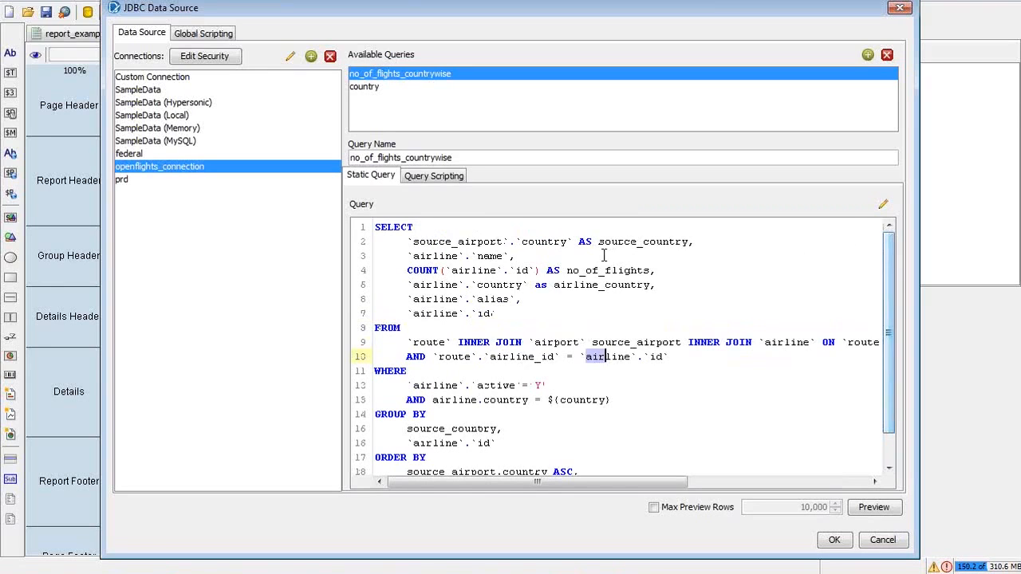
Step: Copy the entire query text and paste it into the SQLyog editor
{"action": "left_click", "coordinate": [711, 408]}
{"action": "key", "text": "ctrl+a"}
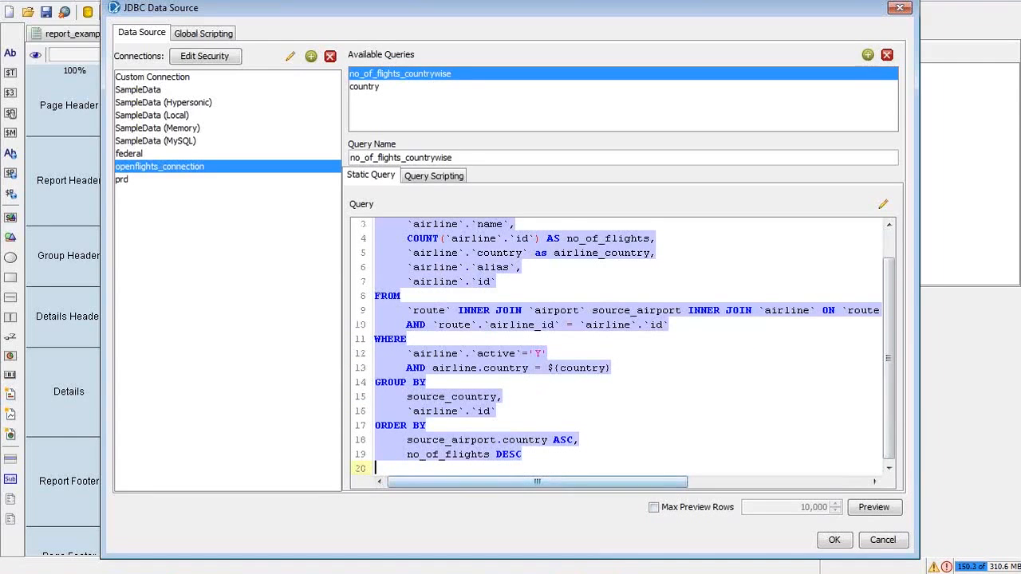
{"action": "key", "text": "alt+Tab"}
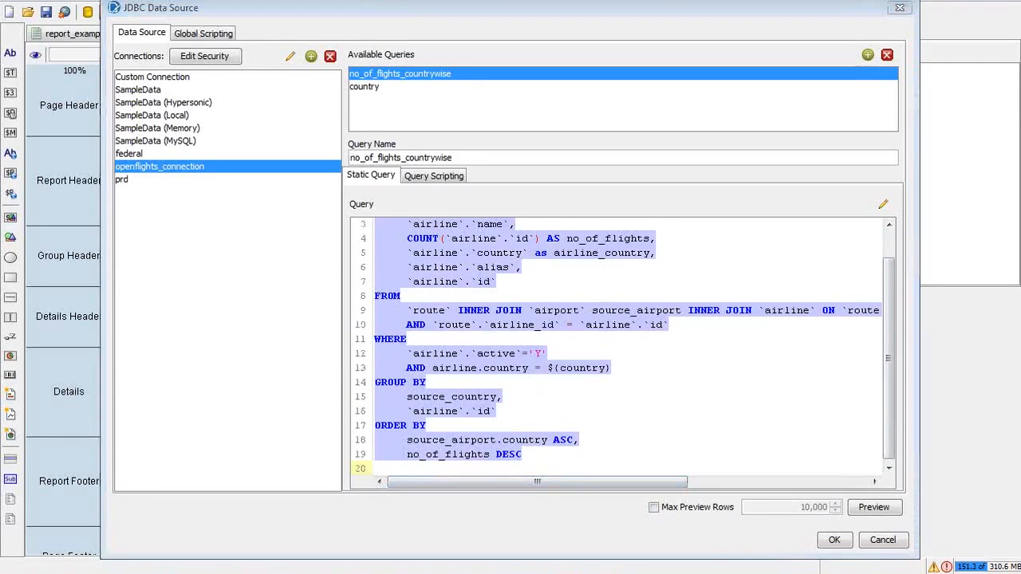
{"action": "key", "text": "ctrl+v"}
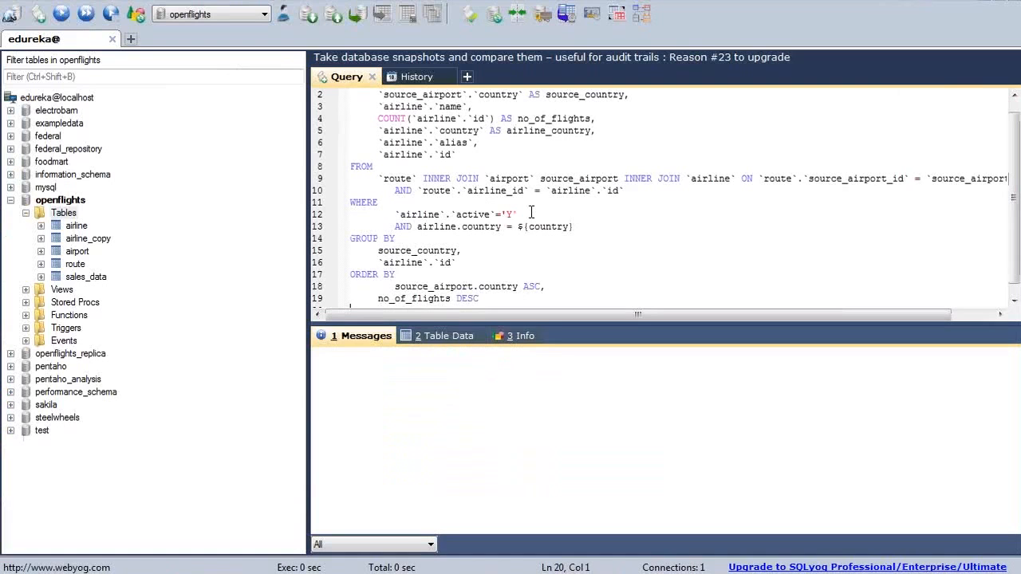
Step: Replace the ${country} placeholder with India, run the query and scroll through its 80 rows
{"action": "left_click_drag", "start_coordinate": [573, 226], "coordinate": [518, 227]}
{"action": "key", "text": "BackSpace"}
{"action": "type", "text": "'India'"}
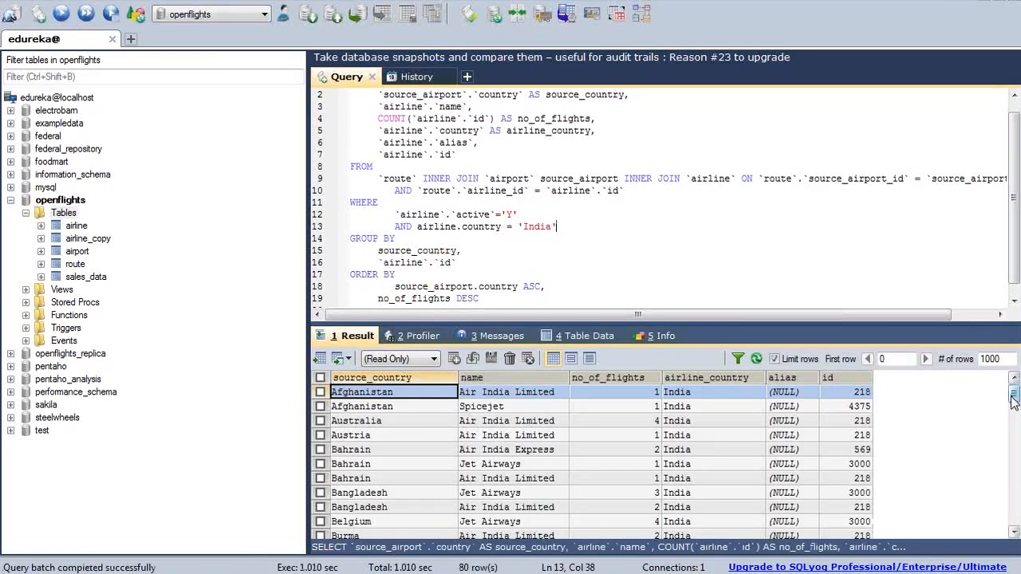
{"action": "scroll", "coordinate": [1014, 401], "scroll_direction": "down", "scroll_amount": 1}
{"action": "mouse_move", "coordinate": [1014, 402]}
{"action": "left_mouse_down"}
{"action": "mouse_move", "coordinate": [1013, 500]}
{"action": "mouse_move", "coordinate": [1014, 391]}
{"action": "left_mouse_up"}
{"action": "double_click", "coordinate": [439, 227]}
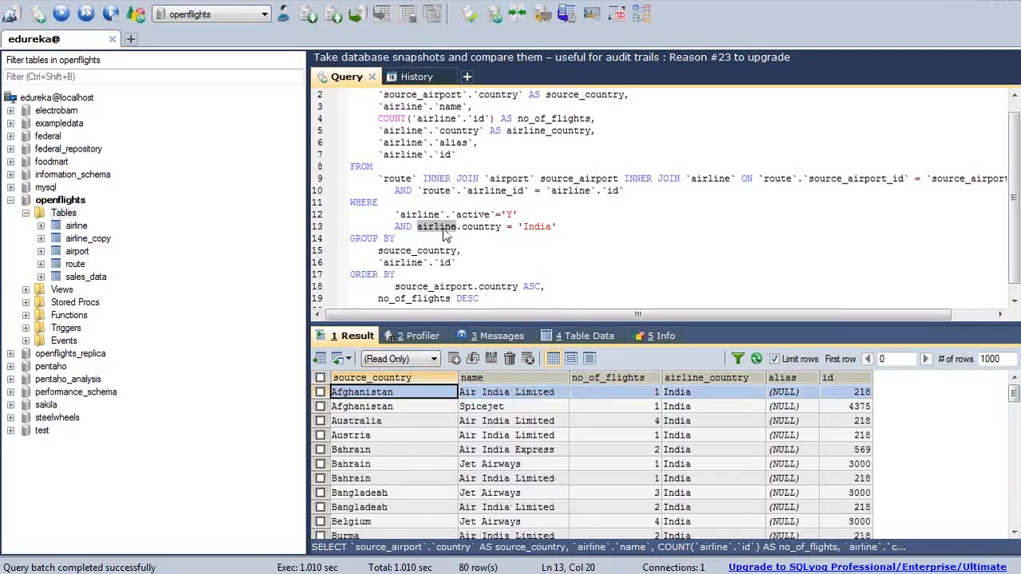
{"action": "key", "text": "alt+Tab"}
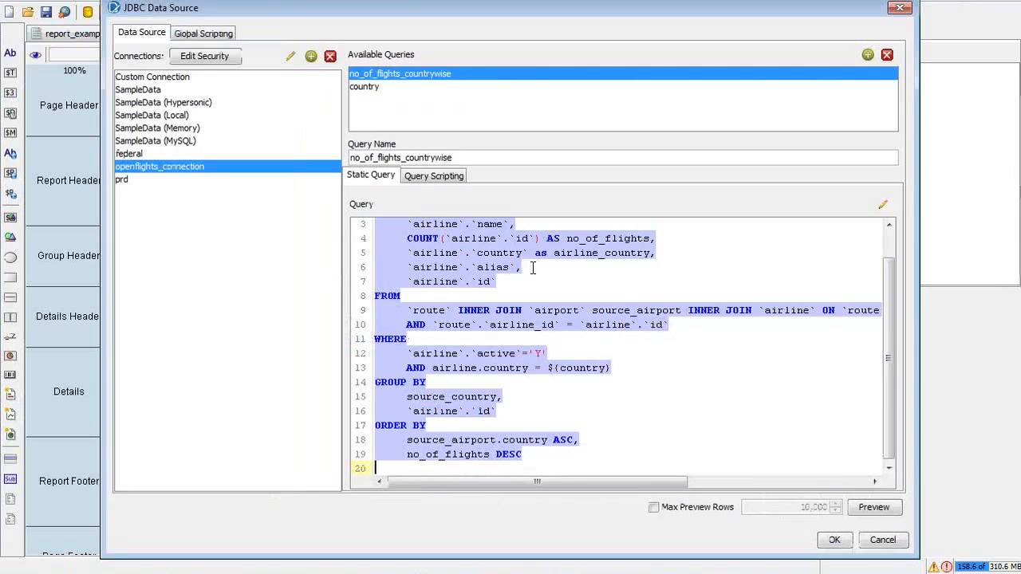
Step: Replace airline.country on line 13 with `source_airport`.`country` in the query editor
{"action": "left_click", "coordinate": [533, 267]}
{"action": "key", "text": "Up"}
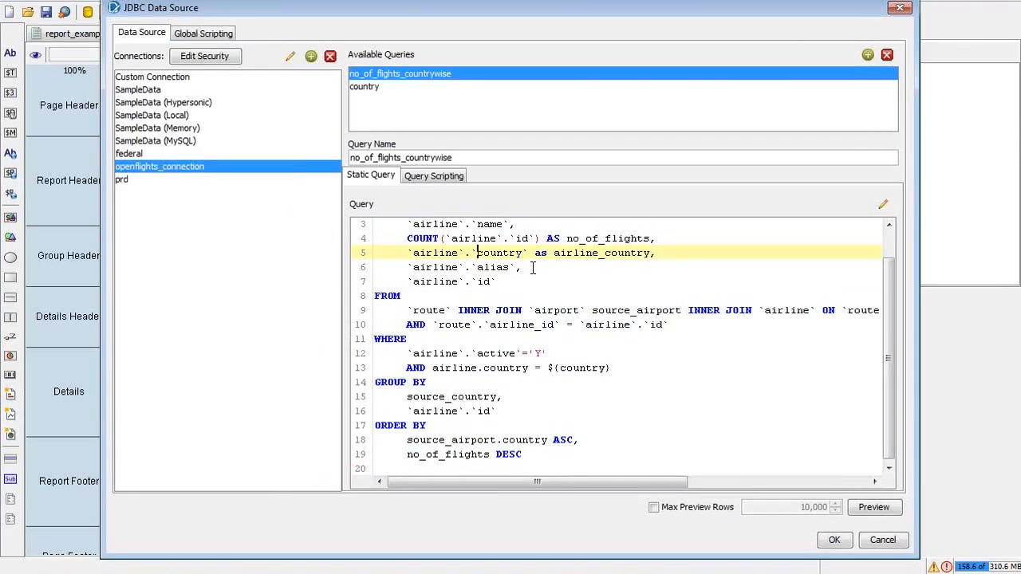
{"action": "key", "text": "Up"}
{"action": "key", "text": "Up"}
{"action": "key", "text": "Up"}
{"action": "key", "text": "Up"}
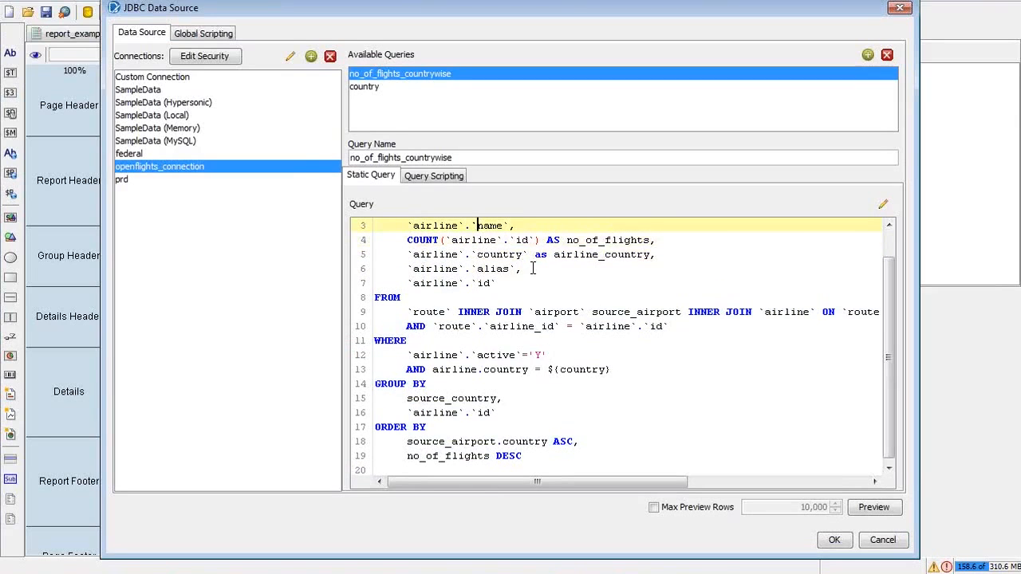
{"action": "key", "text": "Down"}
{"action": "key", "text": "ctrl+shift+Right"}
{"action": "key", "text": "ctrl+shift+Right"}
{"action": "key", "text": "ctrl+shift+Right"}
{"action": "key", "text": "ctrl+shift+Right"}
{"action": "key", "text": "ctrl+shift+Right"}
{"action": "key", "text": "ctrl+shift+Right"}
{"action": "key", "text": "ctrl+c"}
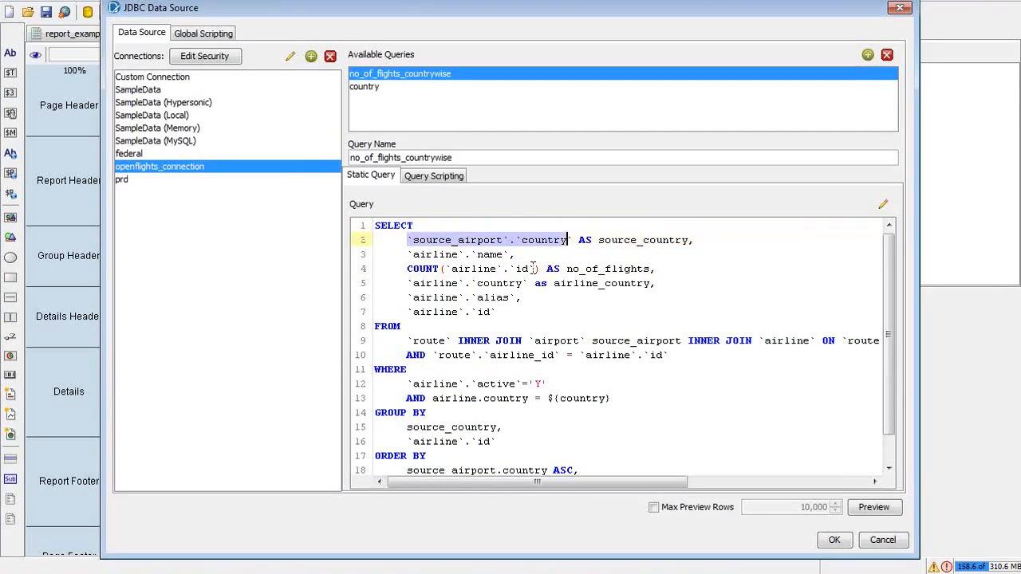
{"action": "key", "text": "Down"}
{"action": "key", "text": "Down"}
{"action": "key", "text": "Down"}
{"action": "key", "text": "Down"}
{"action": "key", "text": "Down"}
{"action": "key", "text": "Down"}
{"action": "key", "text": "Down"}
{"action": "key", "text": "Down"}
{"action": "key", "text": "Down"}
{"action": "key", "text": "Down"}
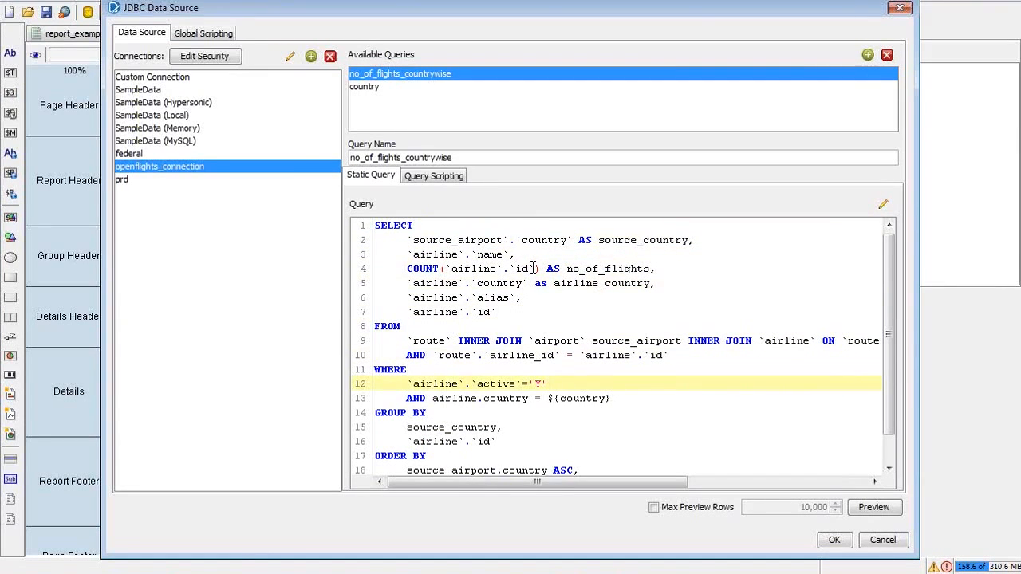
{"action": "key", "text": "Down"}
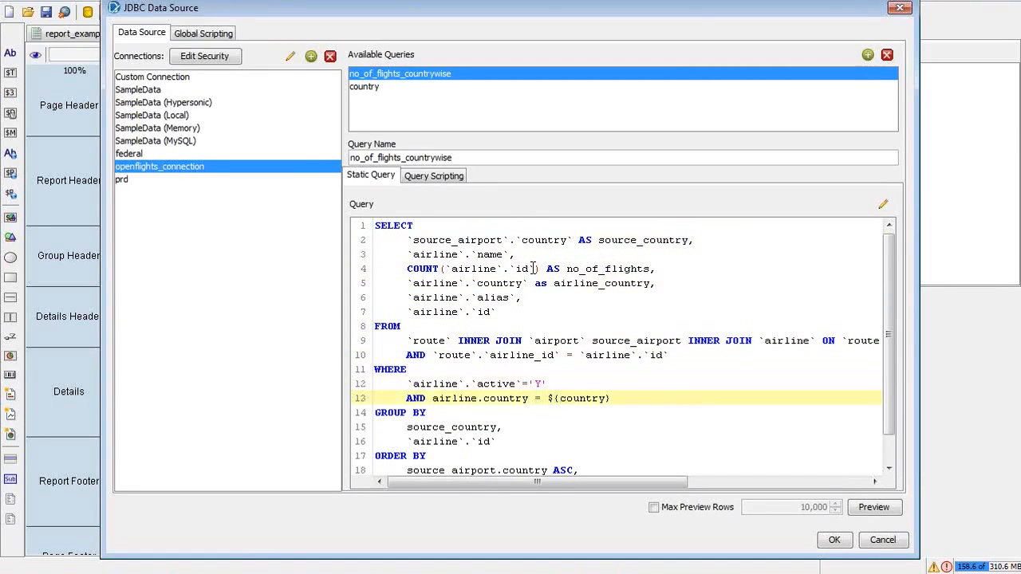
{"action": "key", "text": "ctrl+shift+Left"}
{"action": "key", "text": "ctrl+shift+Left"}
{"action": "key", "text": "ctrl+shift+Left"}
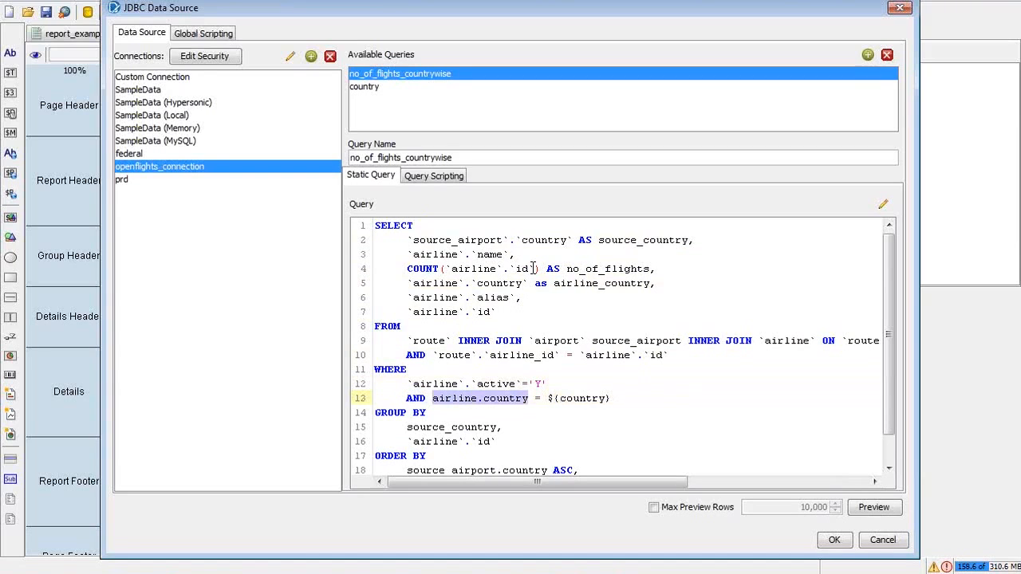
{"action": "key", "text": "ctrl+v"}
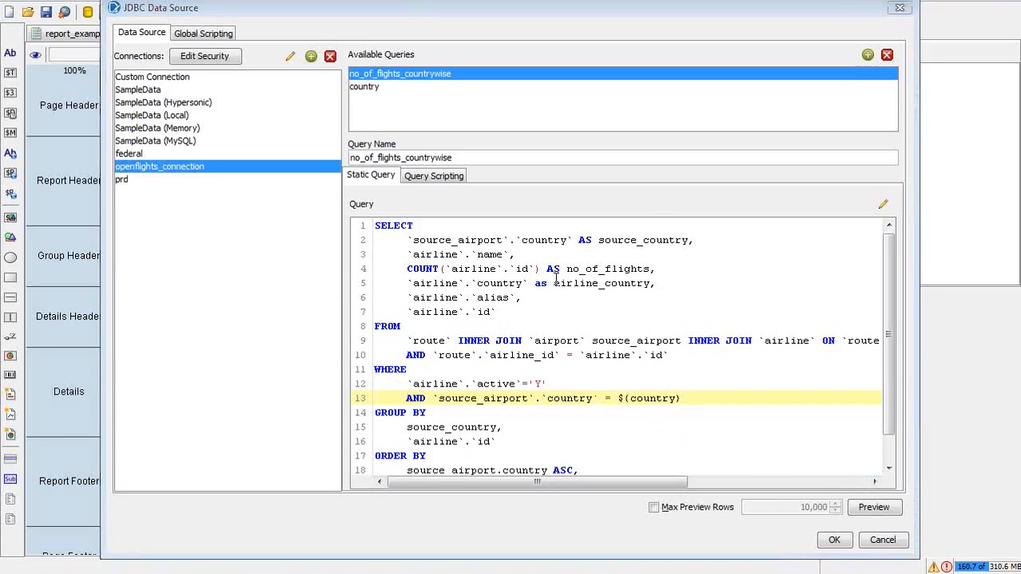
Step: Switch between SQLyog and the report designer windows
{"action": "key", "text": "alt+Tab"}
{"action": "key", "text": "alt+Tab"}
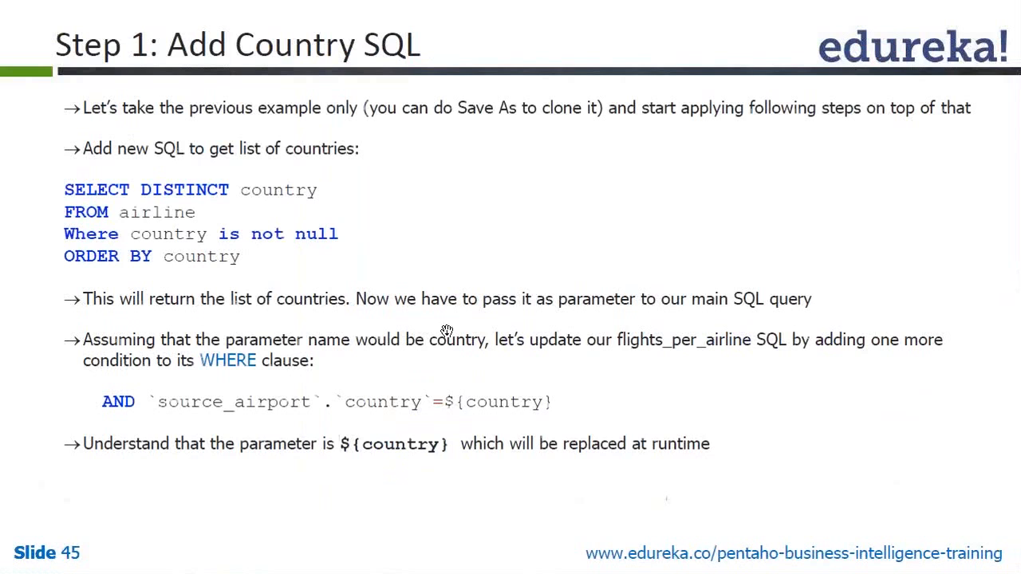
{"action": "key", "text": "alt+Tab"}
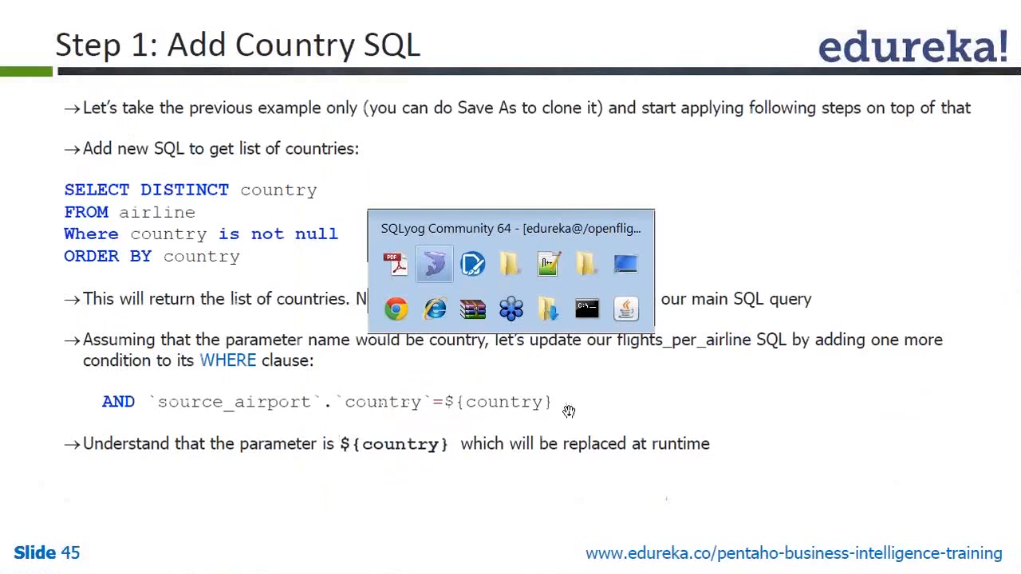
{"action": "key", "text": "alt+Tab"}
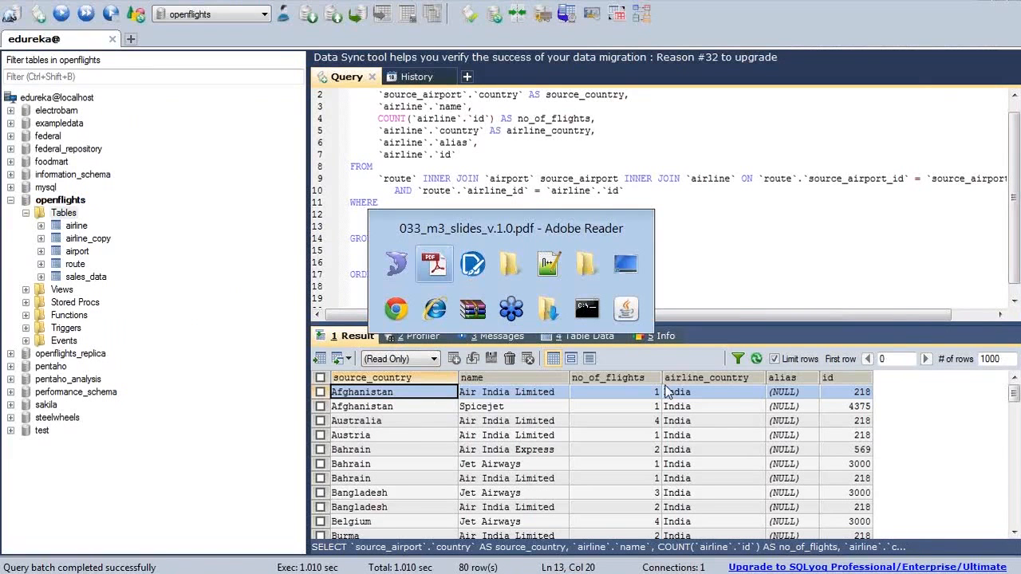
{"action": "key", "text": "alt+Tab"}
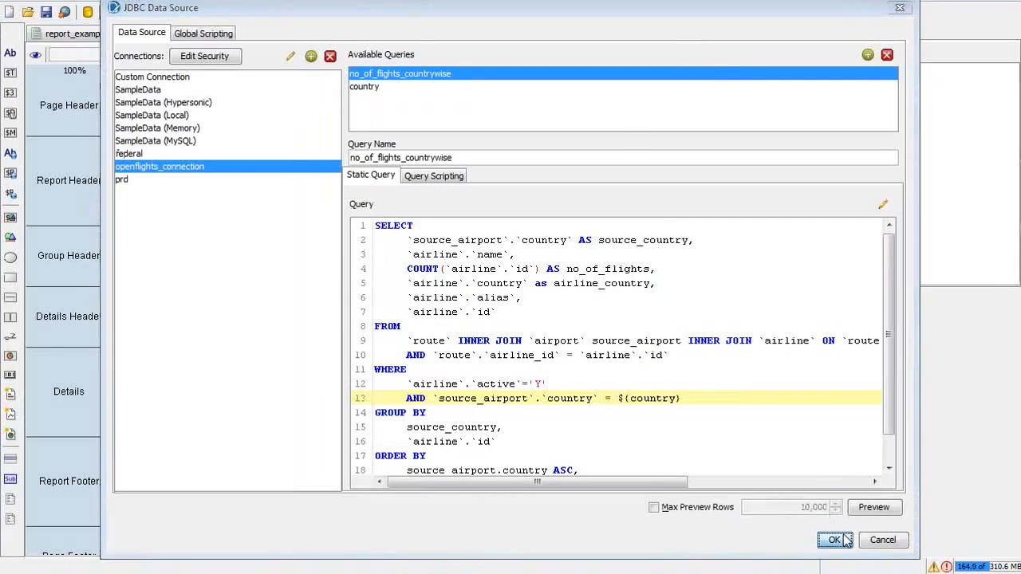
Step: Apply the edited query and run the report as a PDF with India selected
{"action": "left_click", "coordinate": [835, 540]}
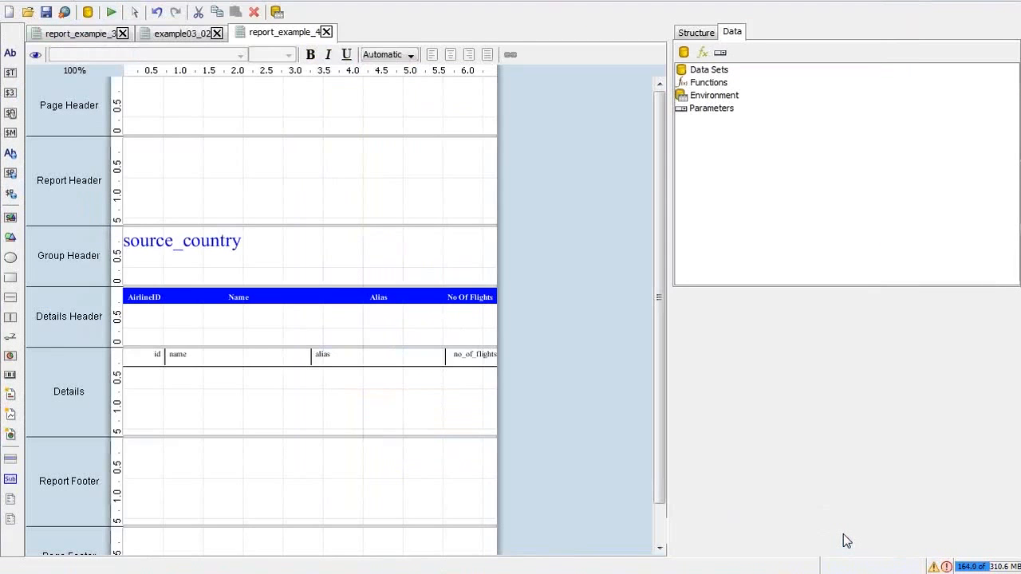
{"action": "left_click", "coordinate": [112, 12]}
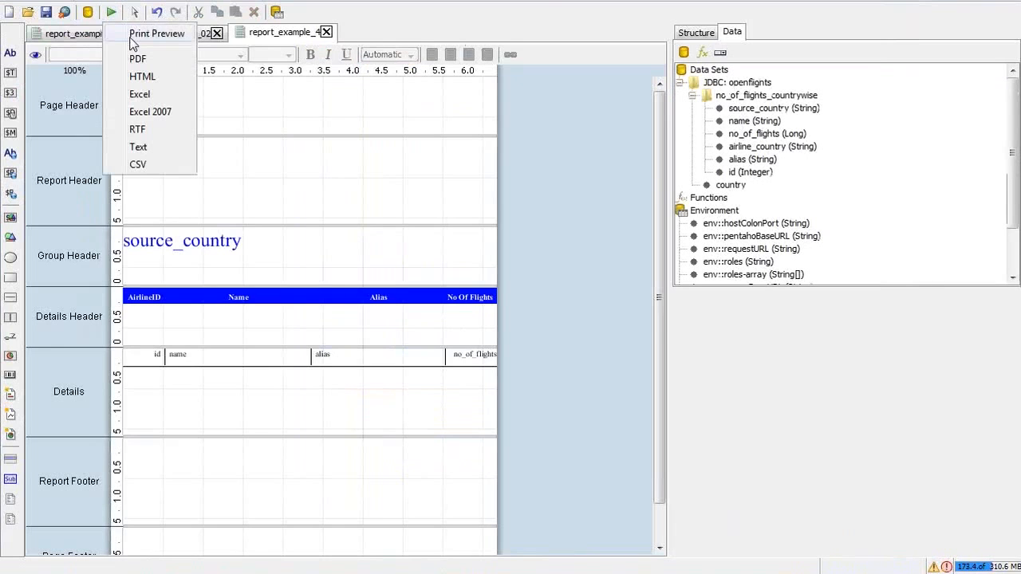
{"action": "left_click", "coordinate": [137, 58]}
{"action": "left_click", "coordinate": [601, 311]}
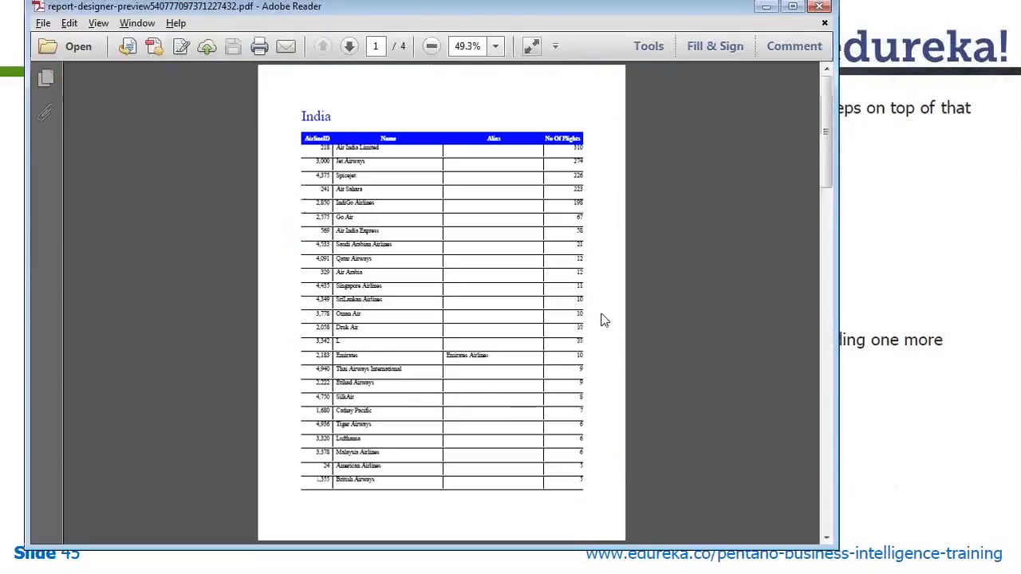
Step: View the PDF at 100% zoom, scroll through its pages, then return to the designer
{"action": "left_click", "coordinate": [500, 46]}
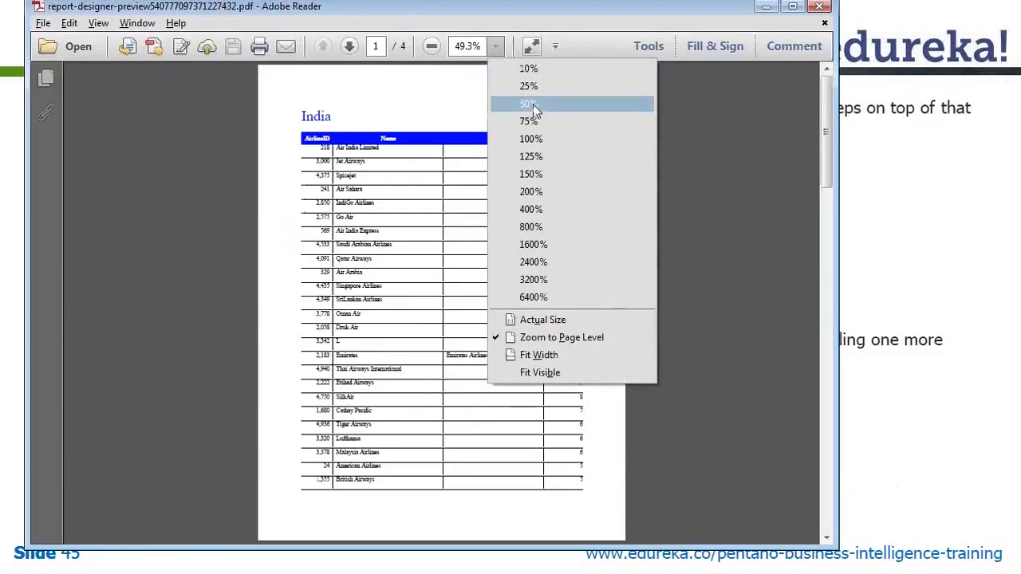
{"action": "left_click", "coordinate": [549, 141]}
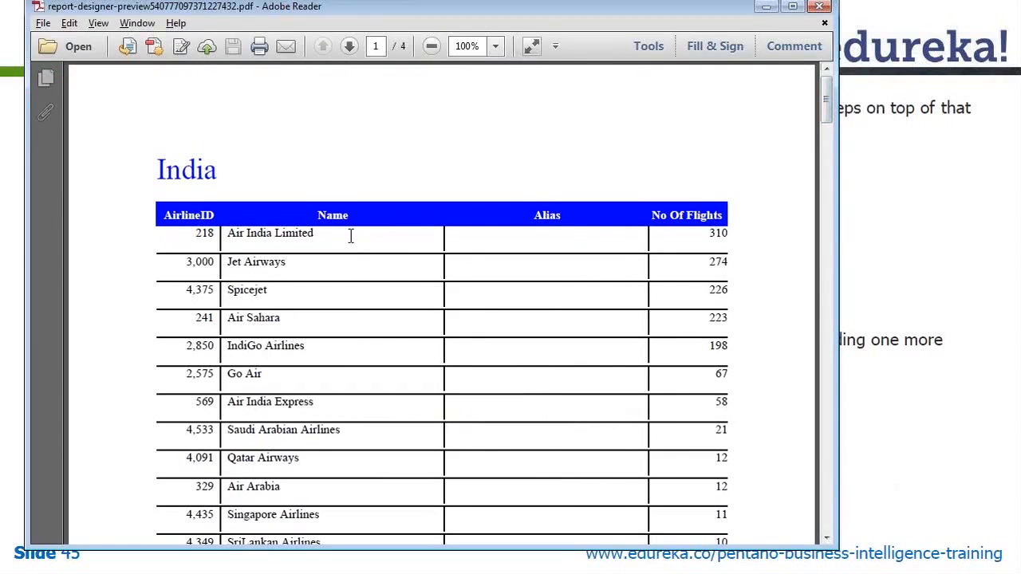
{"action": "mouse_move", "coordinate": [832, 87]}
{"action": "left_mouse_down"}
{"action": "mouse_move", "coordinate": [828, 154]}
{"action": "mouse_move", "coordinate": [825, 95]}
{"action": "left_mouse_up"}
{"action": "left_click_drag", "start_coordinate": [155, 169], "coordinate": [289, 190]}
{"action": "left_click", "coordinate": [289, 190]}
{"action": "left_click_drag", "start_coordinate": [827, 106], "coordinate": [826, 413]}
{"action": "left_click_drag", "start_coordinate": [241, 127], "coordinate": [127, 135]}
{"action": "left_click_drag", "start_coordinate": [824, 425], "coordinate": [828, 509]}
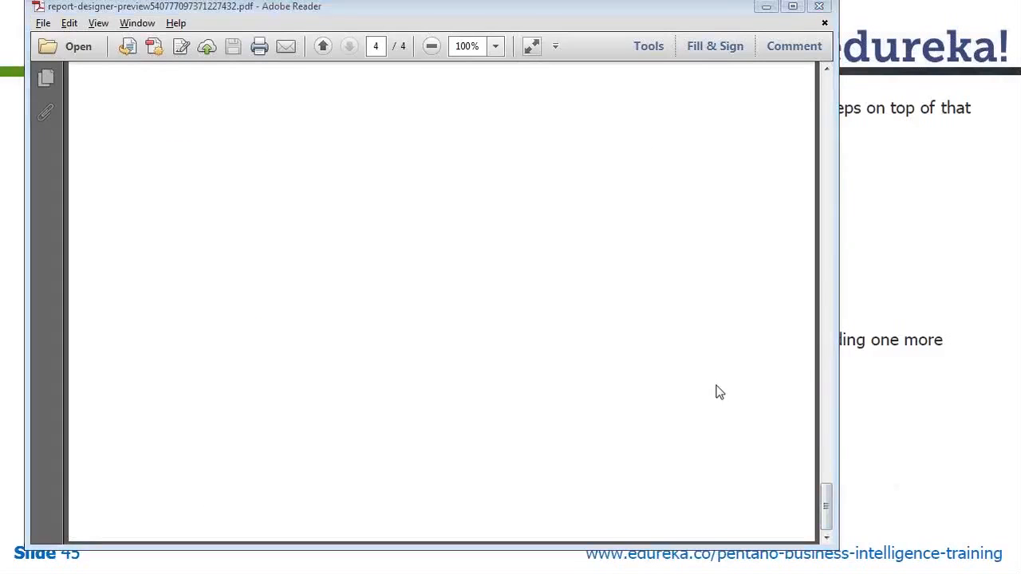
{"action": "key", "text": "alt+Tab"}
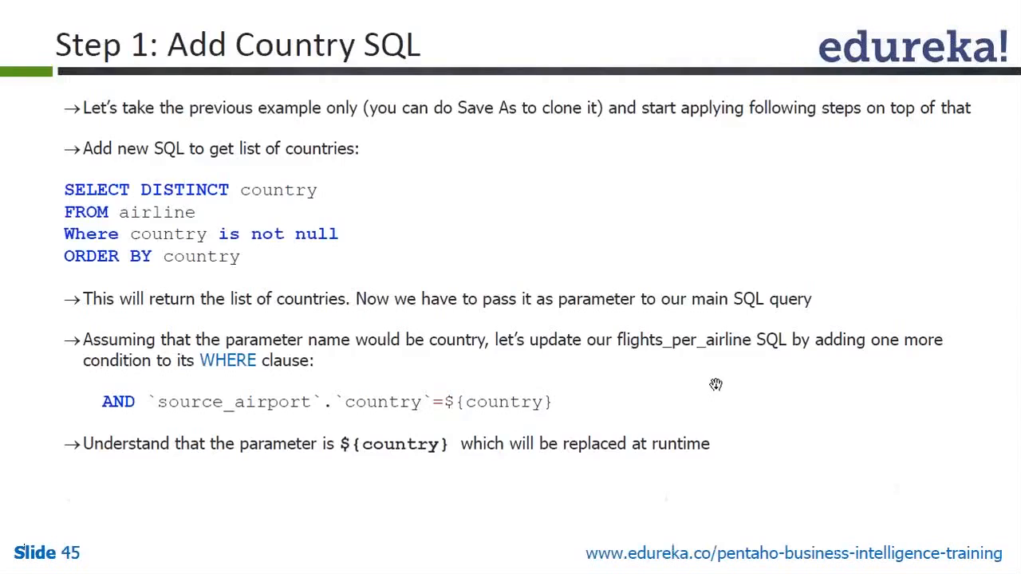
{"action": "key", "text": "alt+Tab"}
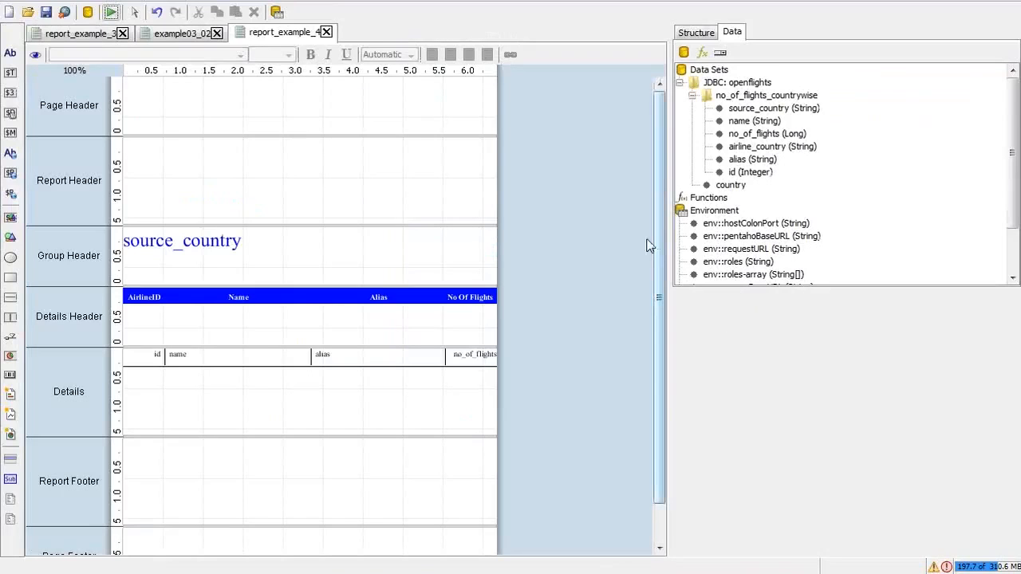
Step: Unhide the Group Footer band from the Structure tree
{"action": "left_click_drag", "start_coordinate": [657, 245], "coordinate": [659, 288]}
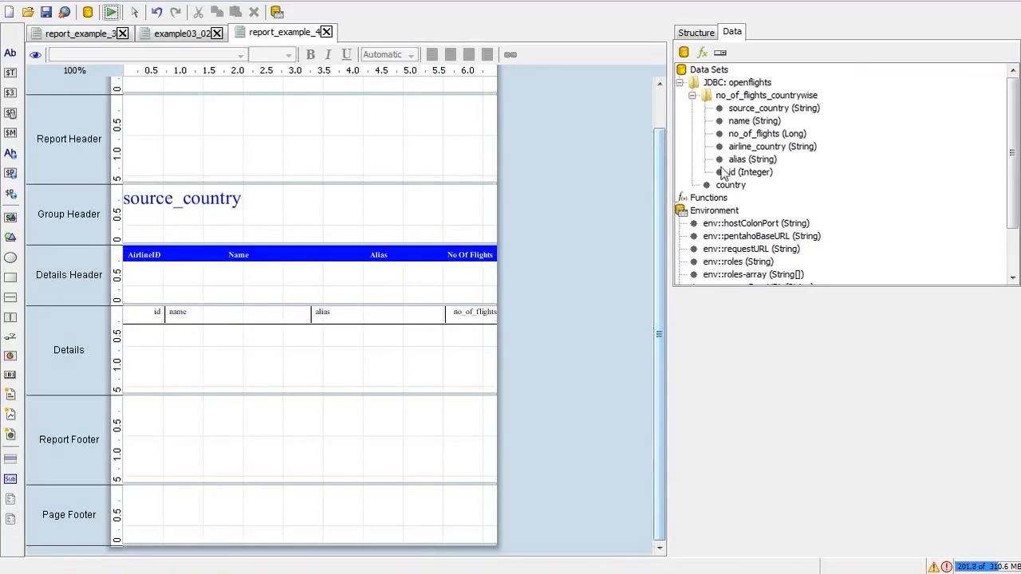
{"action": "left_click", "coordinate": [709, 35]}
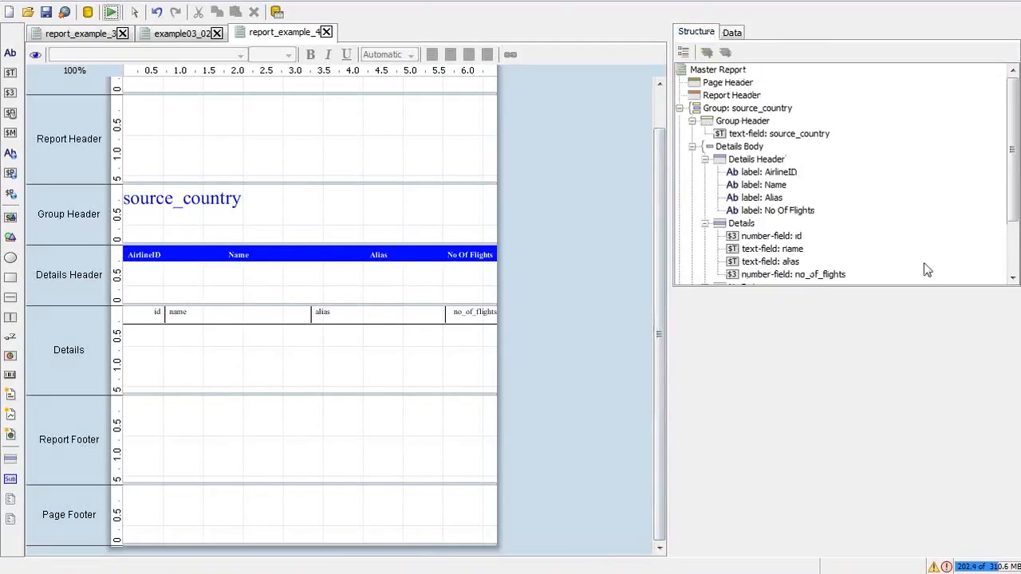
{"action": "left_click_drag", "start_coordinate": [1013, 174], "coordinate": [1014, 230]}
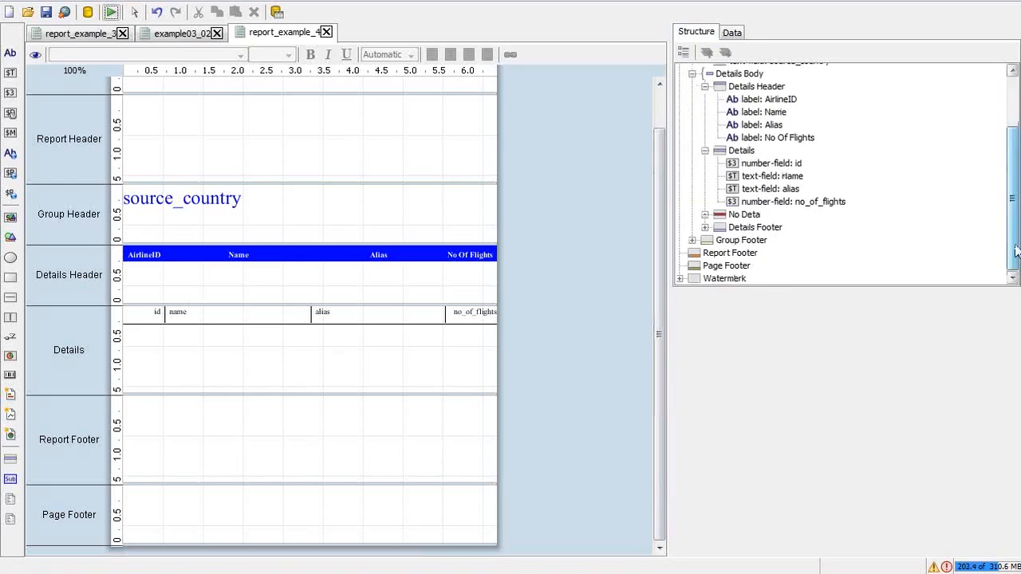
{"action": "left_click", "coordinate": [753, 243]}
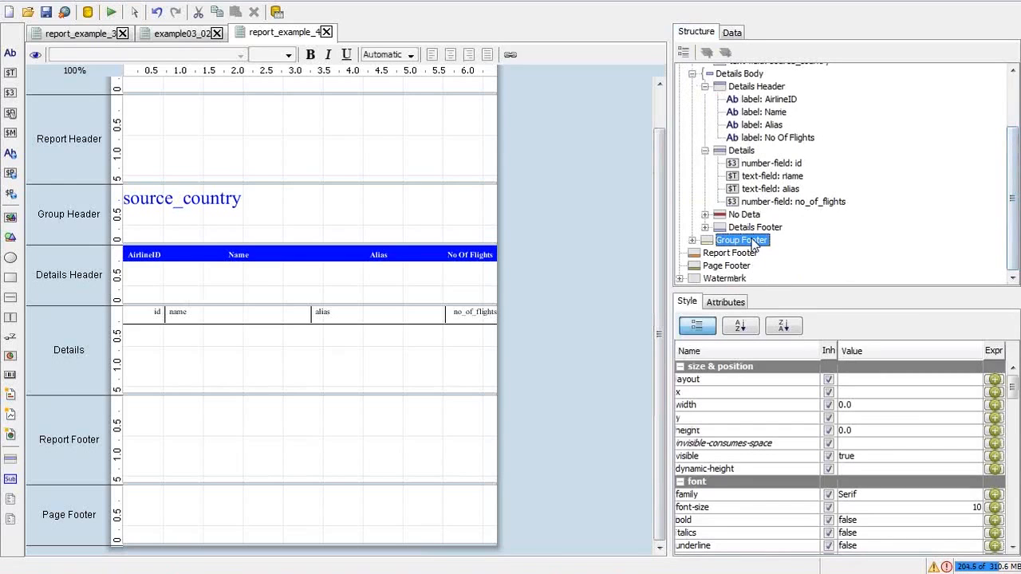
{"action": "right_click", "coordinate": [753, 243]}
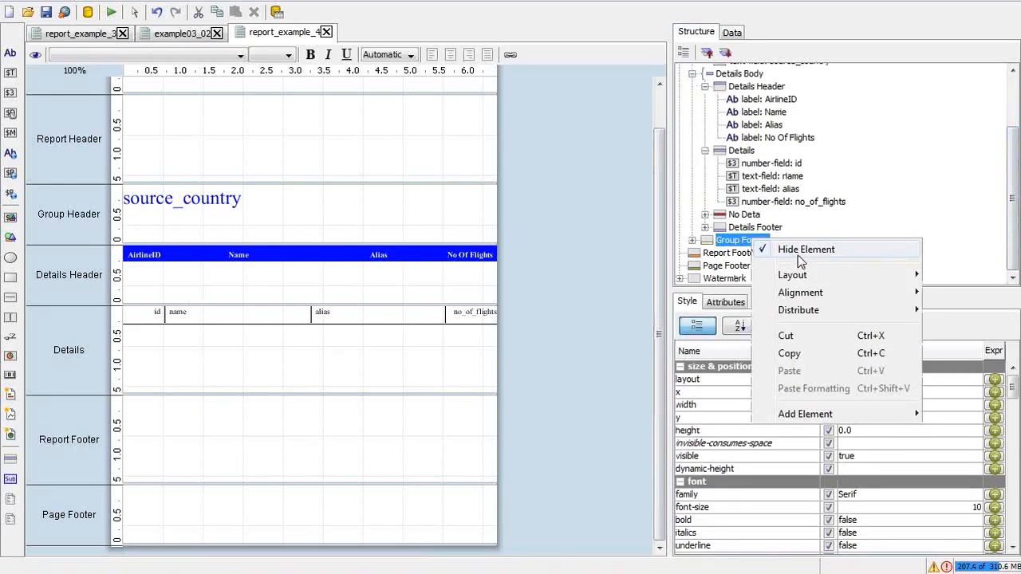
{"action": "left_click", "coordinate": [799, 254]}
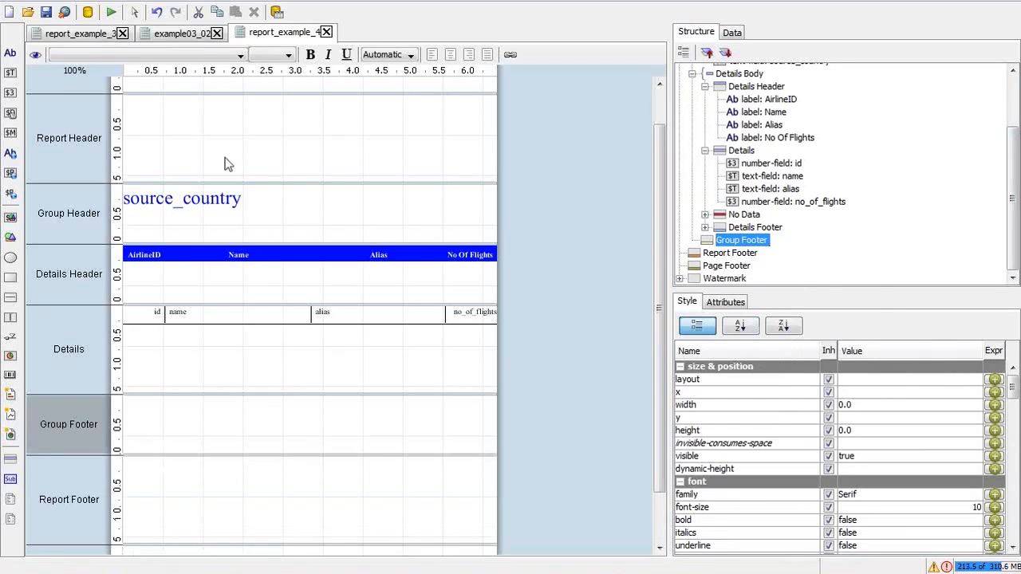
Step: Drag the source_country field from the Data tab into the Group Footer
{"action": "left_click_drag", "start_coordinate": [1016, 155], "coordinate": [912, 68]}
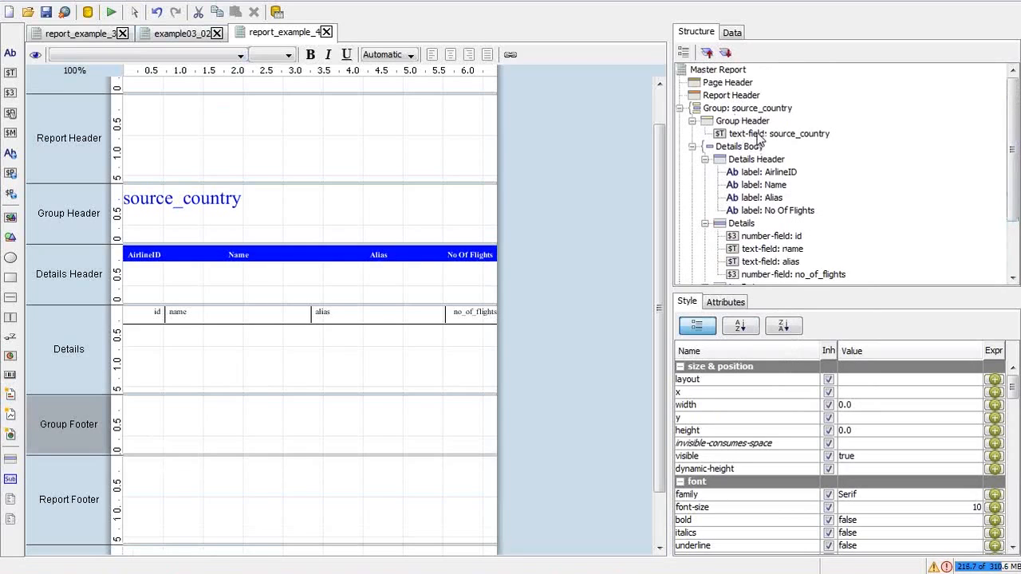
{"action": "left_click", "coordinate": [732, 32]}
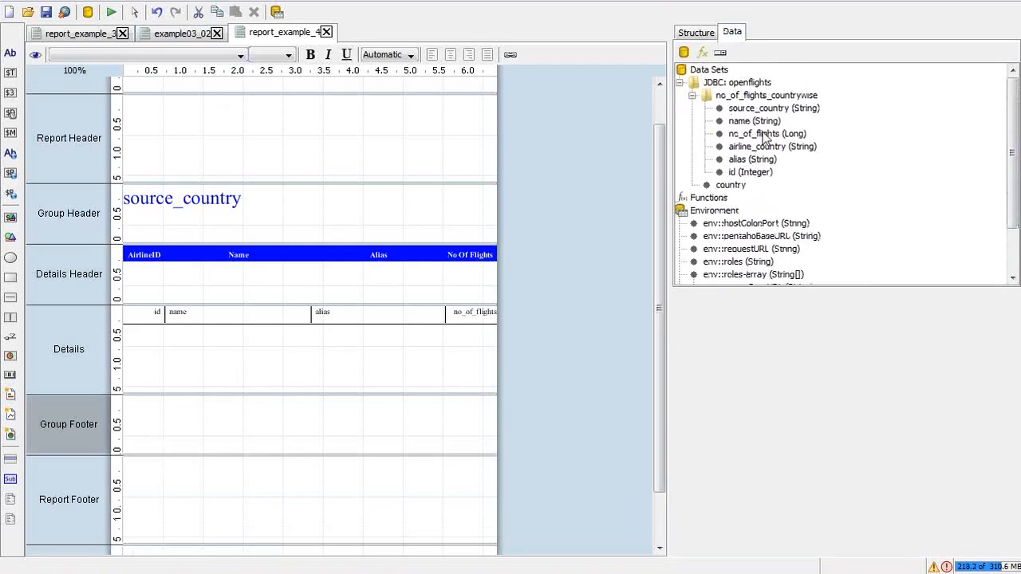
{"action": "left_click_drag", "start_coordinate": [769, 114], "coordinate": [442, 442]}
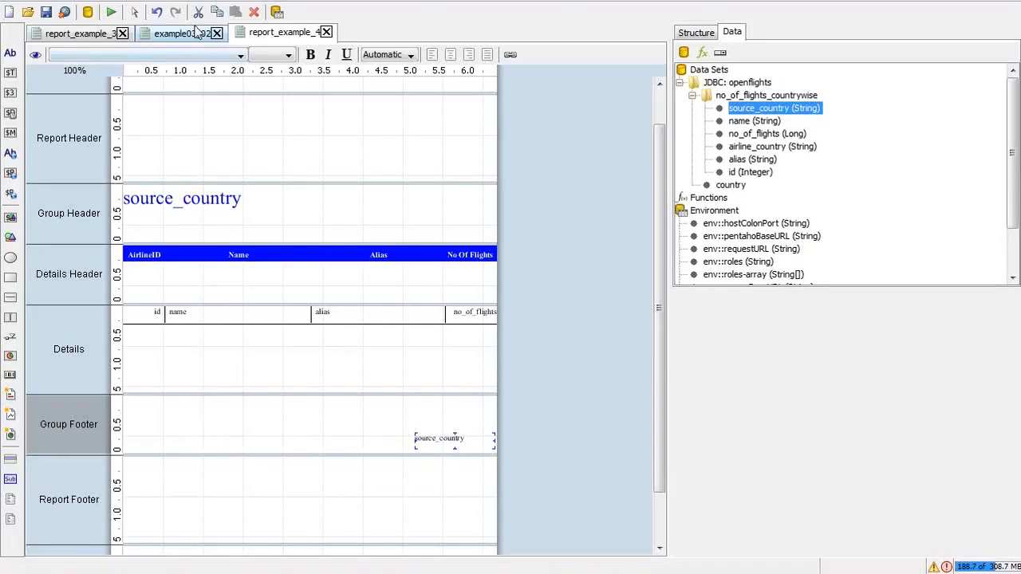
Step: Run the report as a PDF with Select Country left at India
{"action": "left_click", "coordinate": [112, 13]}
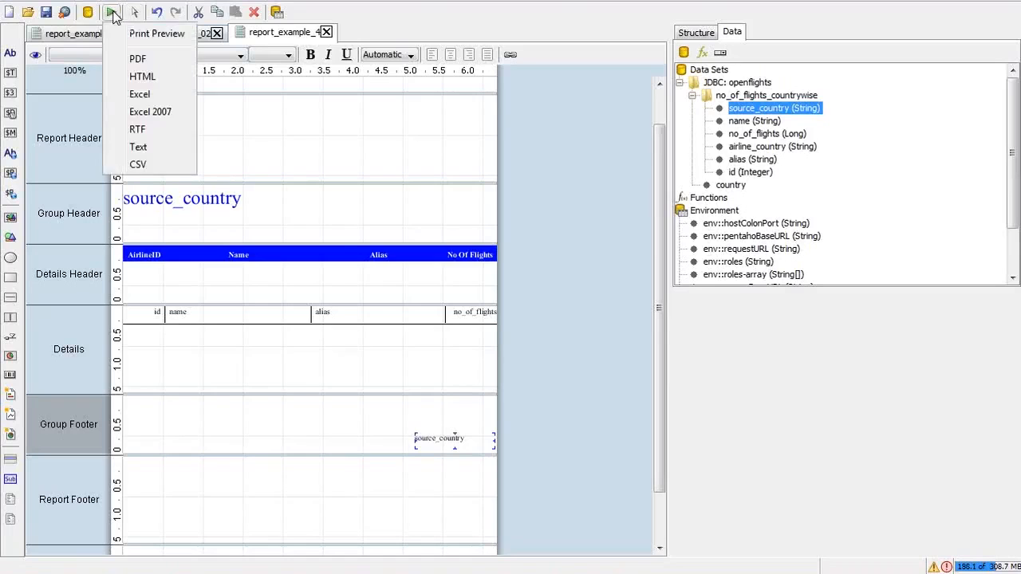
{"action": "left_click", "coordinate": [151, 62]}
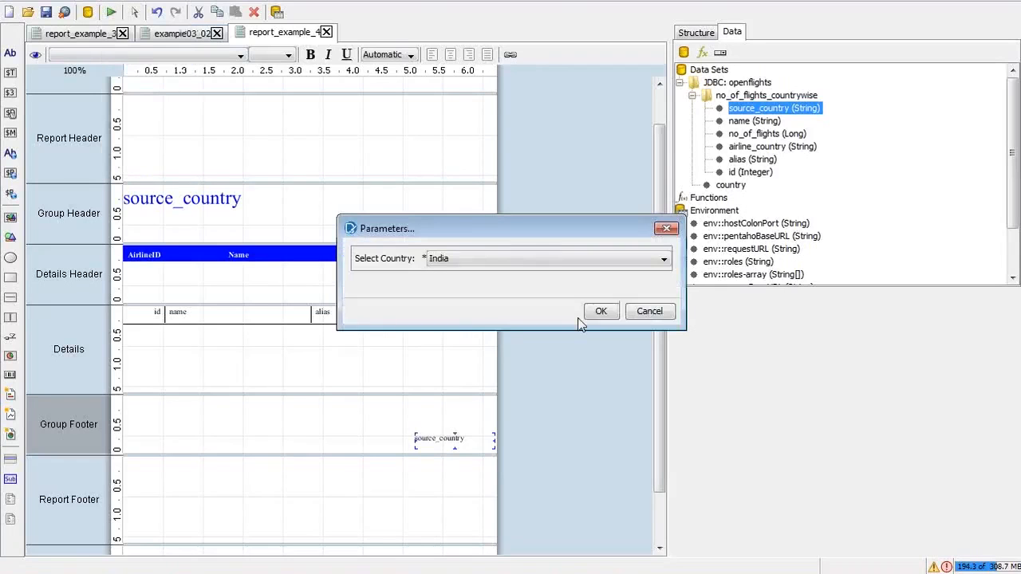
{"action": "left_click", "coordinate": [593, 314]}
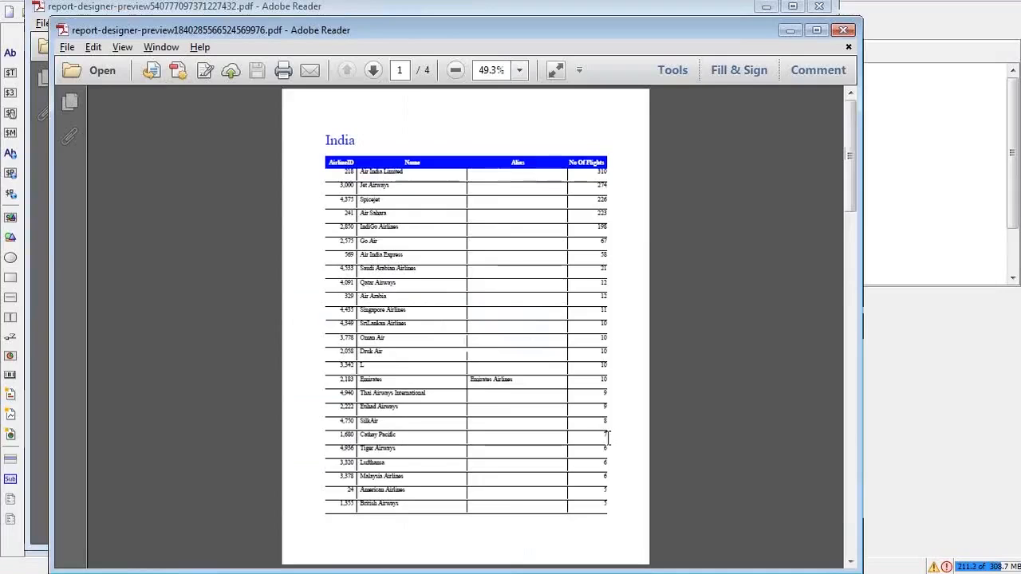
Step: Page through the India PDF, then close both Adobe Reader windows
{"action": "left_click", "coordinate": [850, 542]}
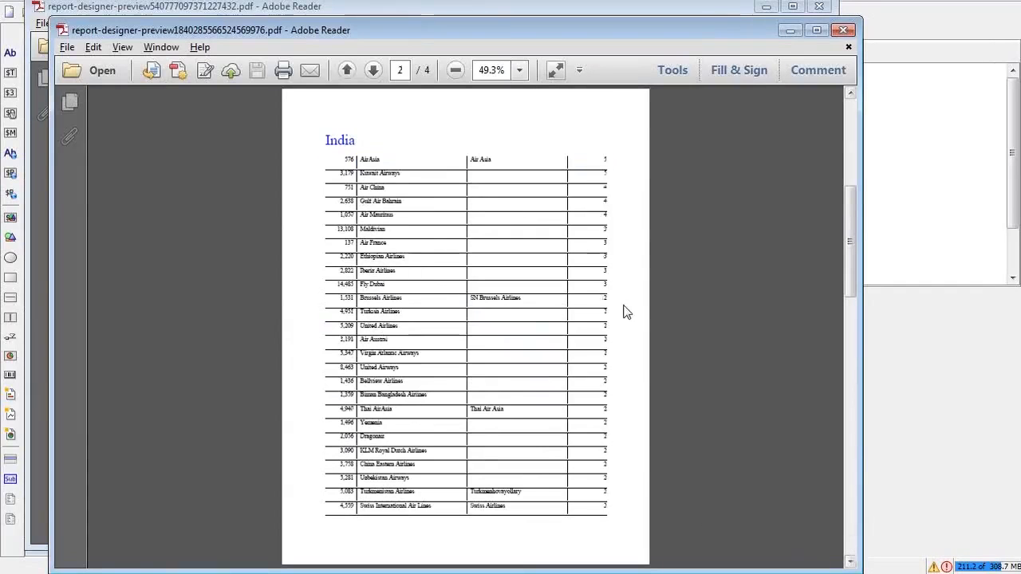
{"action": "left_click", "coordinate": [842, 29]}
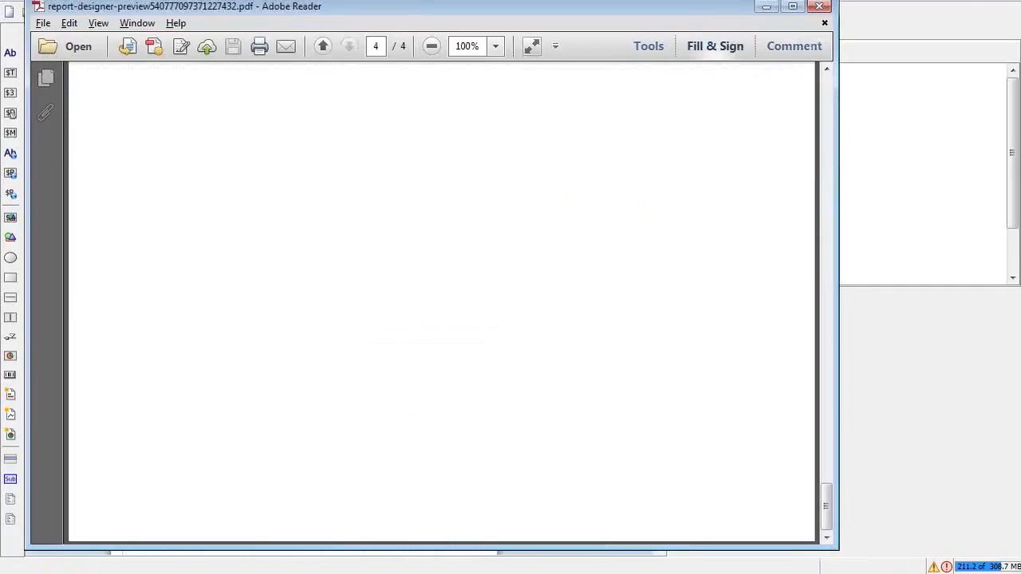
{"action": "left_click", "coordinate": [820, 8]}
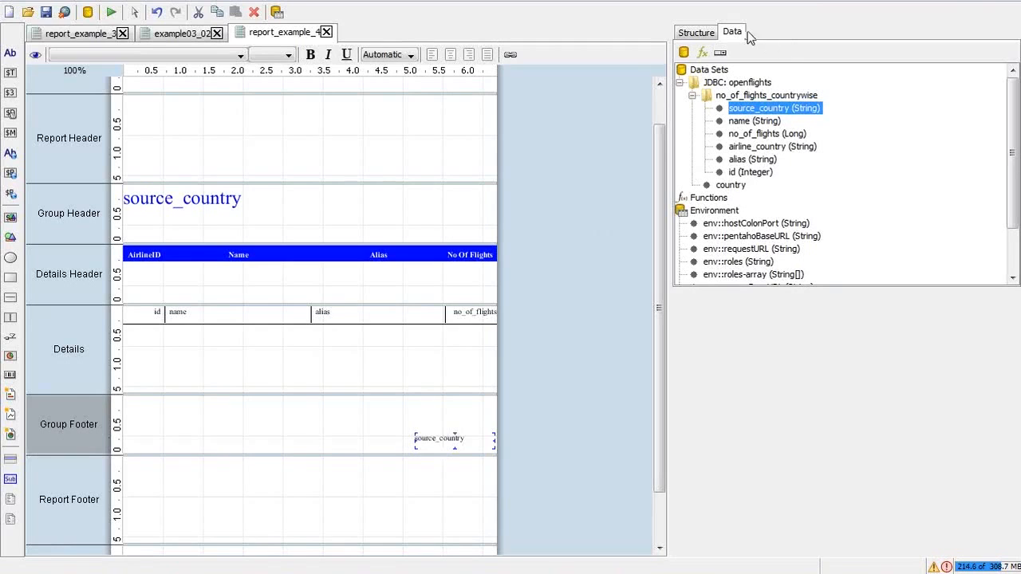
Step: Give the footer's source_country field black text and move it up and left in the Group Footer
{"action": "left_click", "coordinate": [695, 35]}
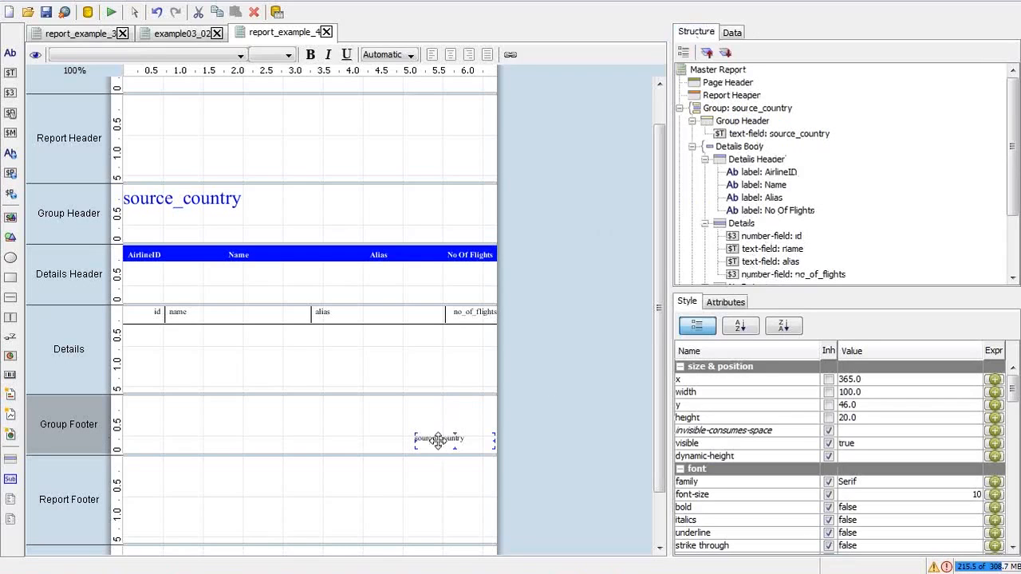
{"action": "left_click_drag", "start_coordinate": [1011, 186], "coordinate": [1011, 242]}
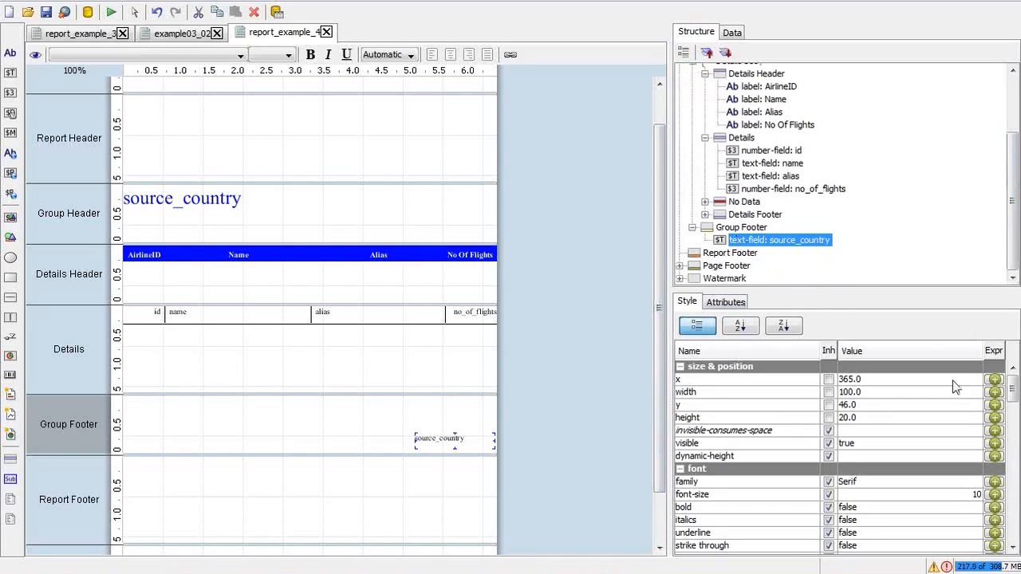
{"action": "left_click_drag", "start_coordinate": [1016, 409], "coordinate": [1015, 437]}
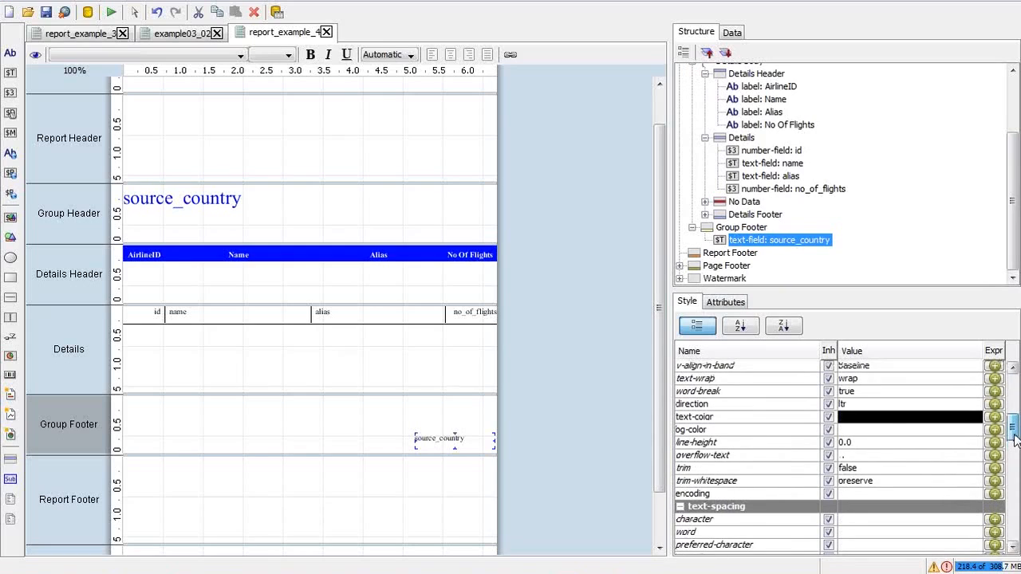
{"action": "left_click", "coordinate": [878, 417]}
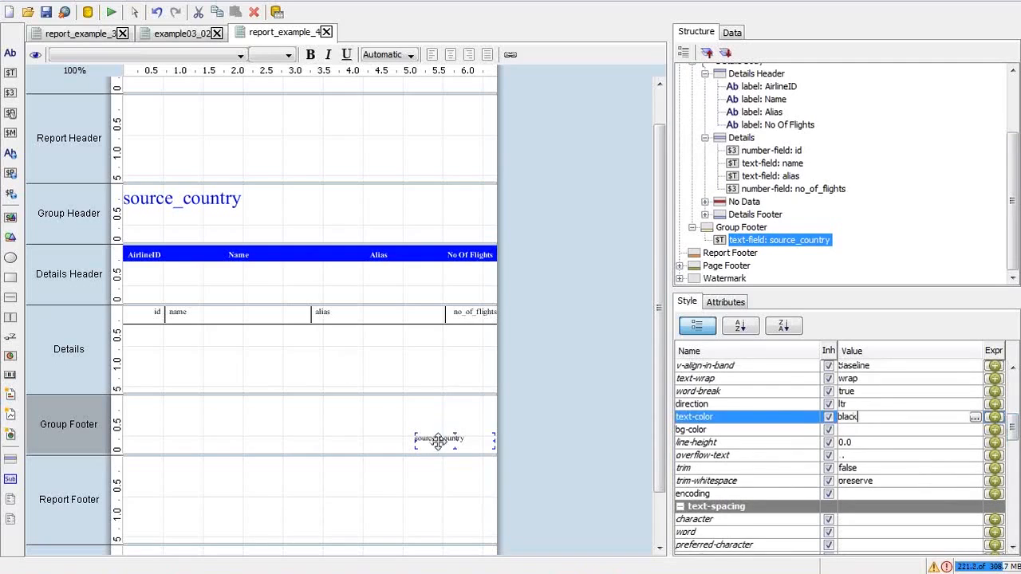
{"action": "left_click_drag", "start_coordinate": [438, 438], "coordinate": [364, 419]}
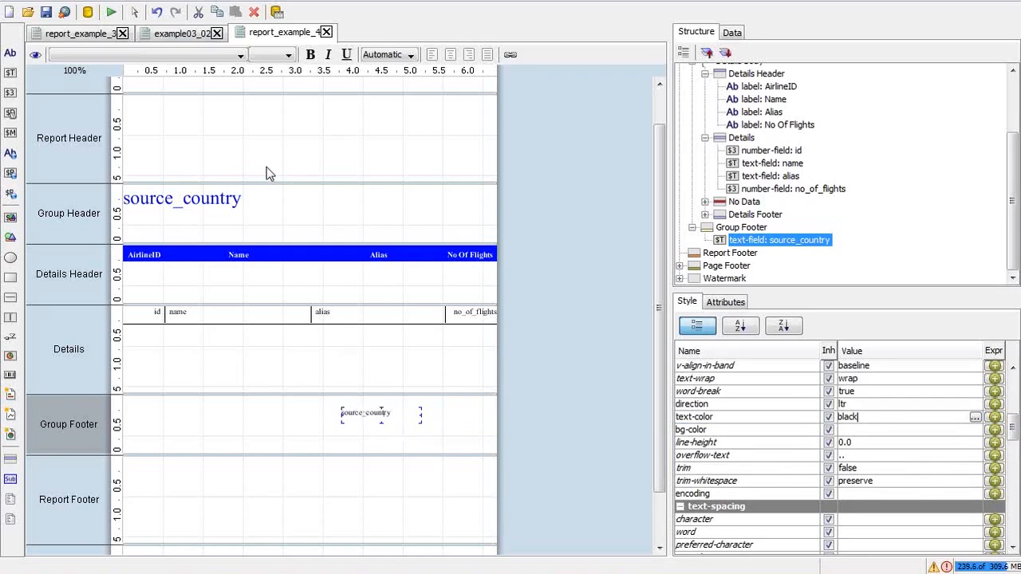
{"action": "left_click", "coordinate": [111, 11]}
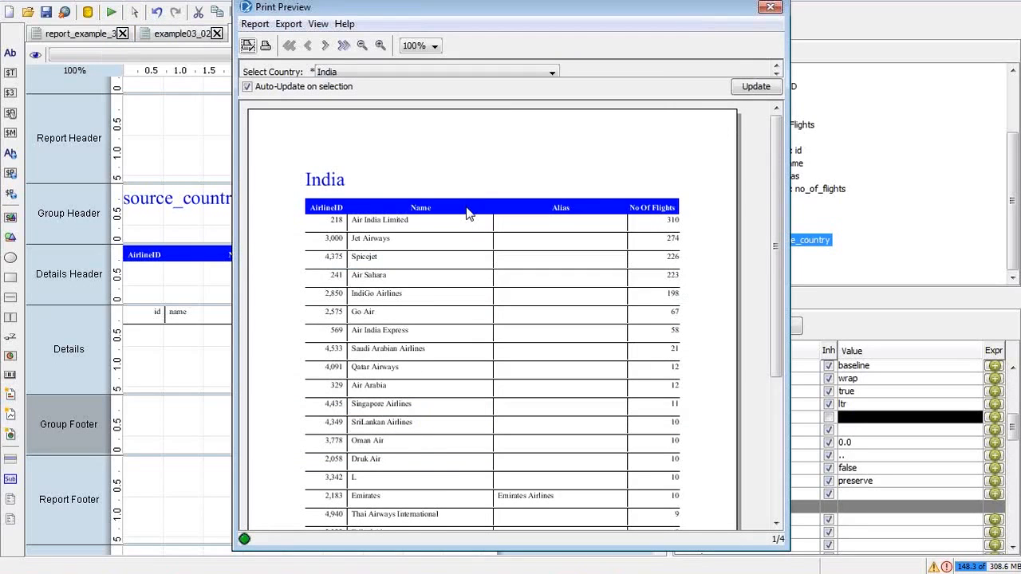
{"action": "left_click_drag", "start_coordinate": [776, 236], "coordinate": [777, 383]}
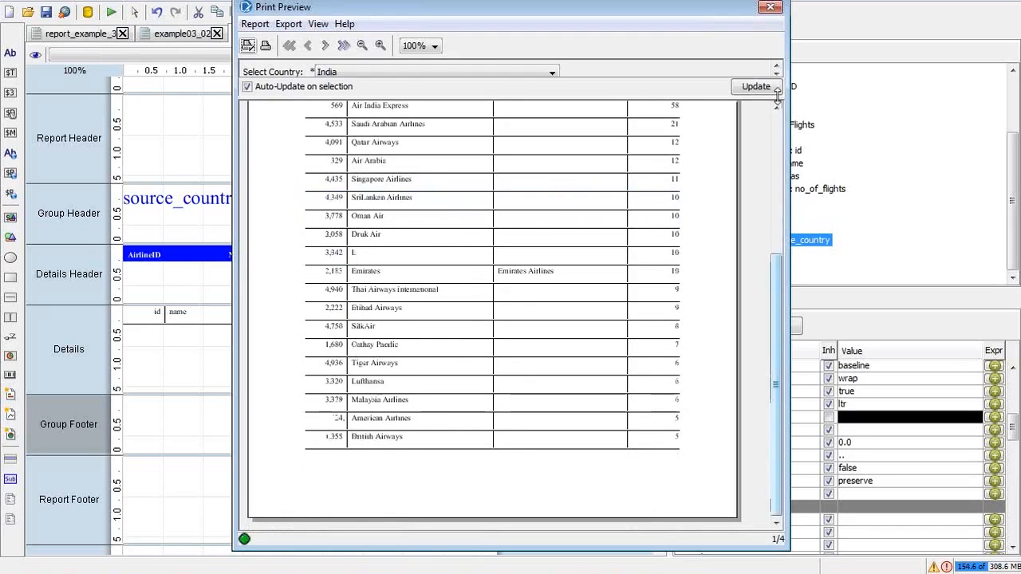
{"action": "left_click", "coordinate": [771, 6]}
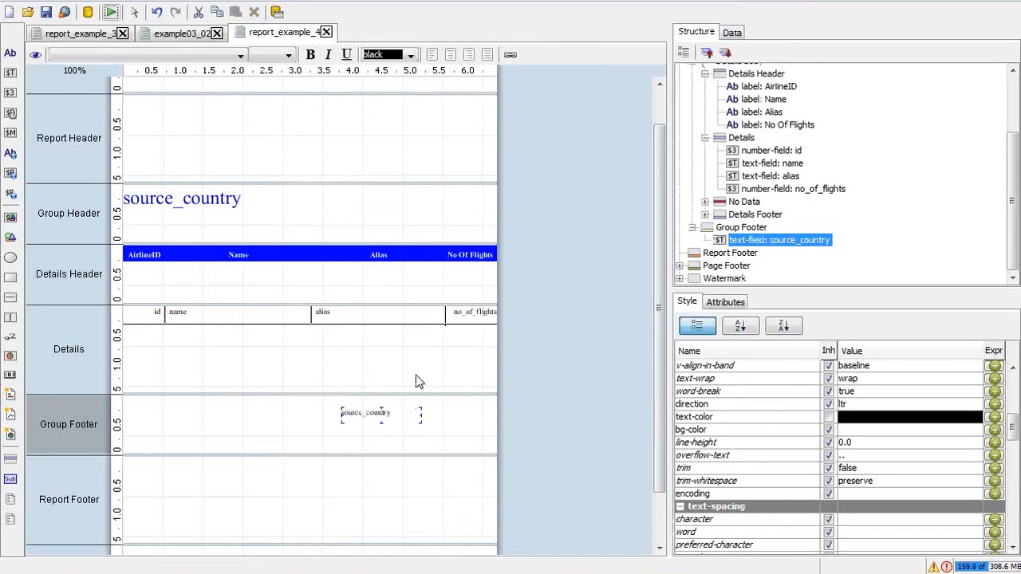
{"action": "left_click", "coordinate": [416, 381]}
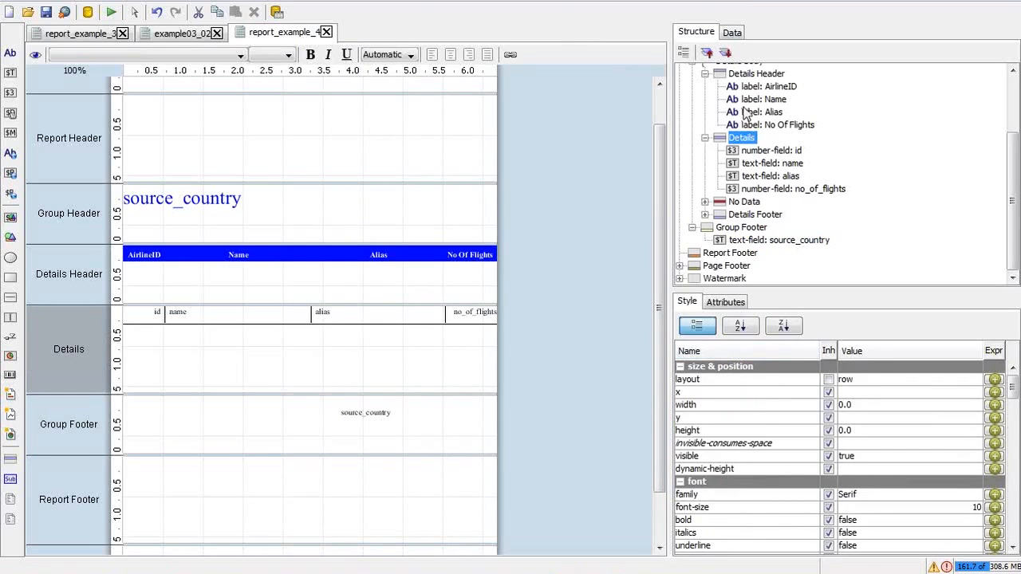
Step: Unhide the Details Footer band and paste a copy of the source_country field into it
{"action": "left_click", "coordinate": [754, 216]}
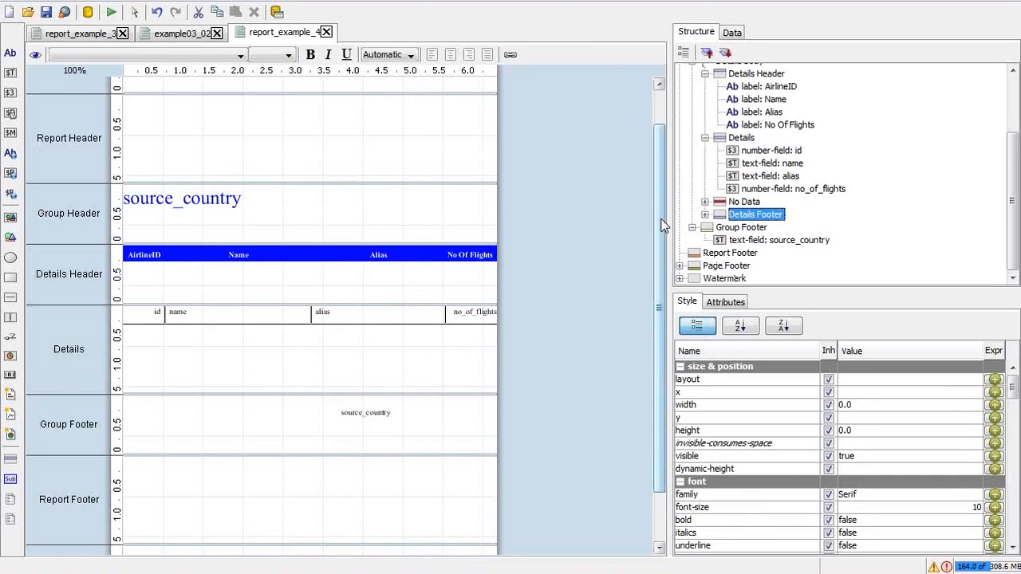
{"action": "left_click_drag", "start_coordinate": [665, 223], "coordinate": [668, 274]}
{"action": "right_click", "coordinate": [729, 214]}
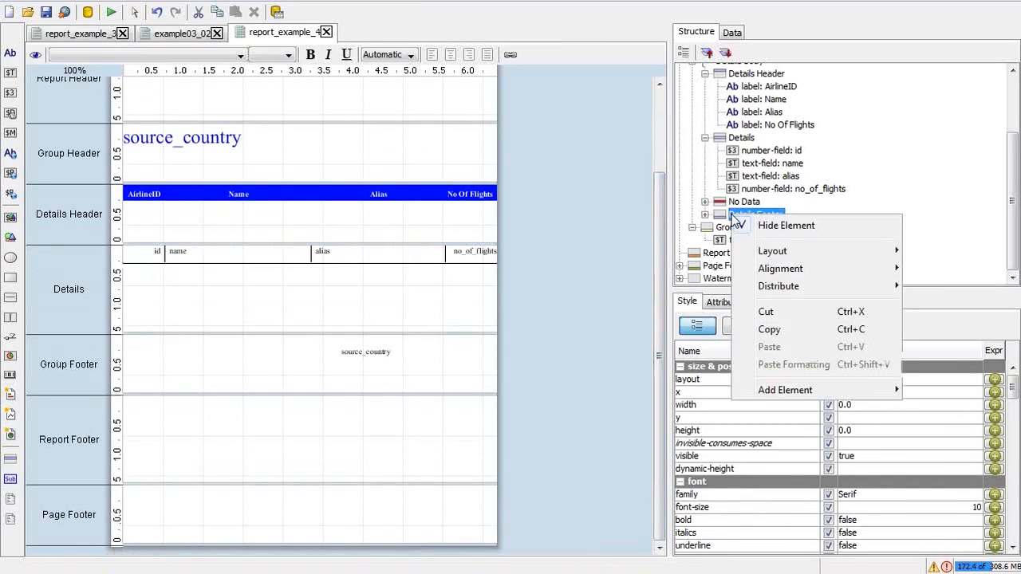
{"action": "left_click", "coordinate": [758, 225]}
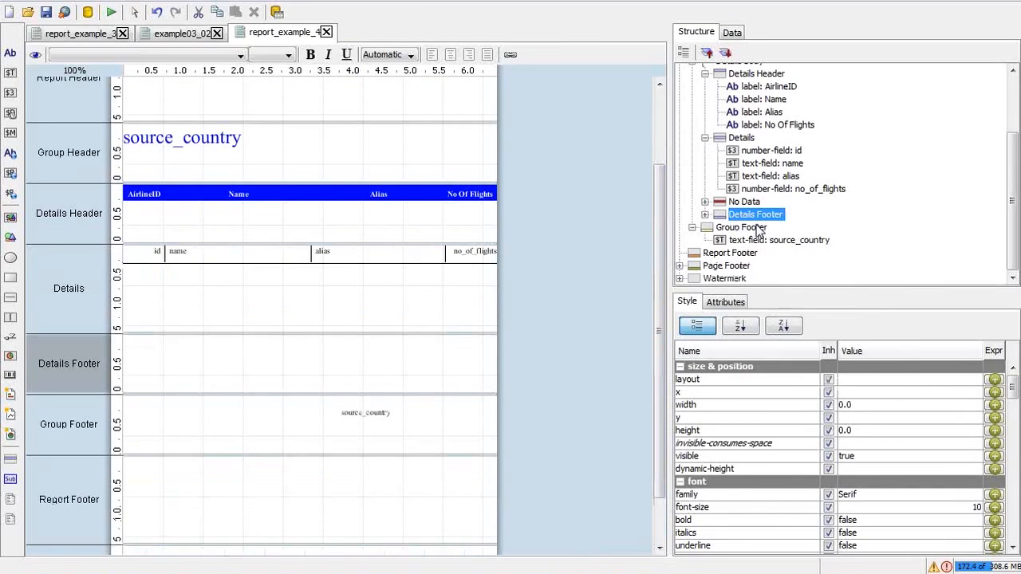
{"action": "left_click", "coordinate": [366, 412]}
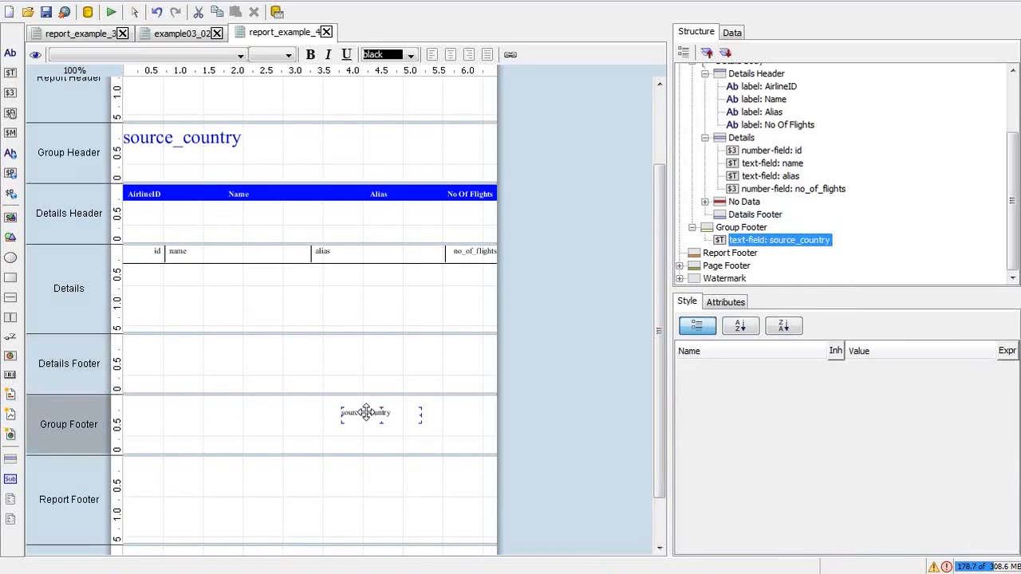
{"action": "left_click", "coordinate": [407, 366]}
{"action": "key", "text": "ctrl+v"}
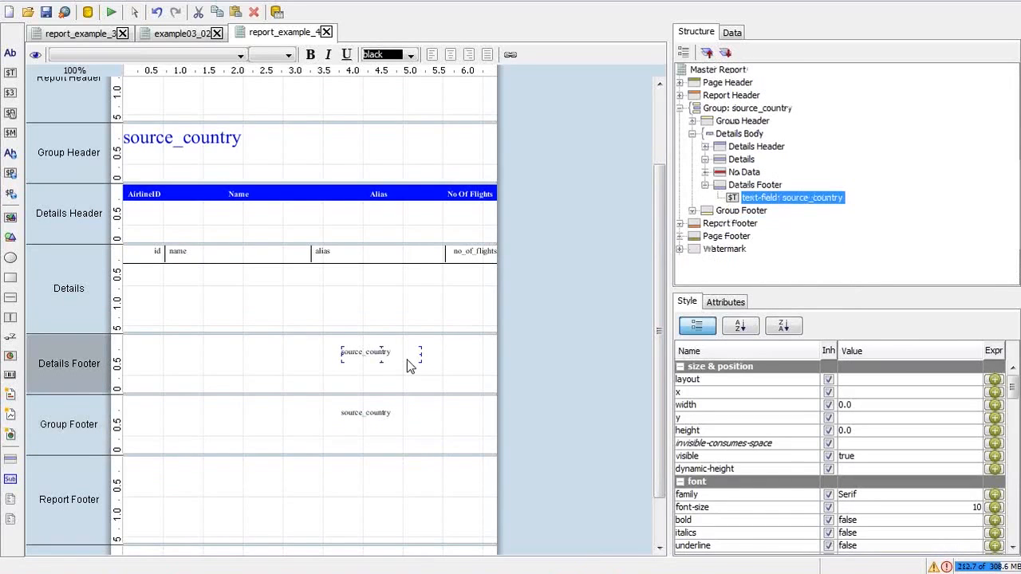
Step: Print-preview the report, scroll through it and close the preview
{"action": "left_click", "coordinate": [111, 12]}
{"action": "left_click", "coordinate": [152, 33]}
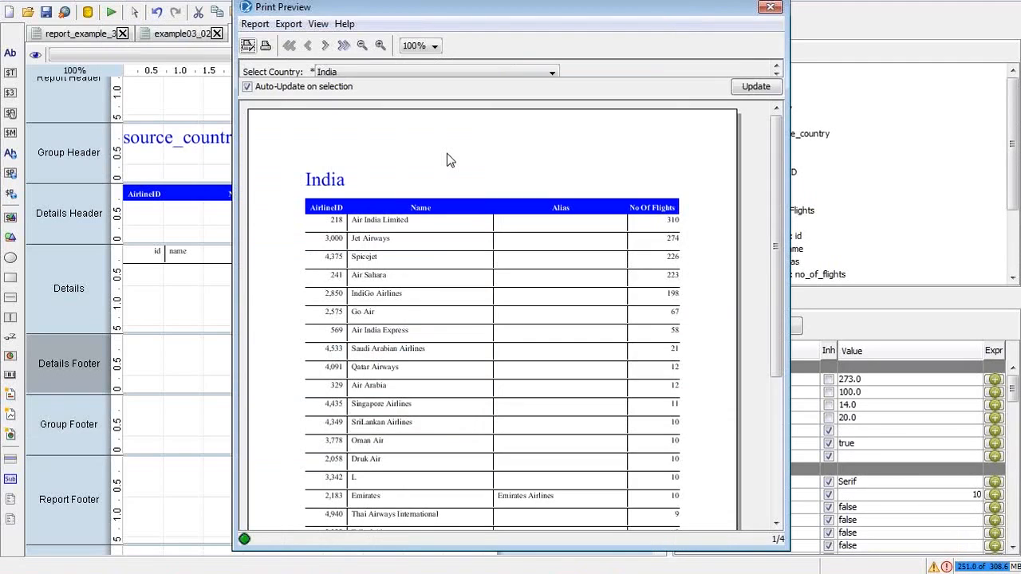
{"action": "left_click_drag", "start_coordinate": [779, 247], "coordinate": [782, 390]}
{"action": "left_click_drag", "start_coordinate": [780, 318], "coordinate": [779, 178]}
{"action": "left_click", "coordinate": [775, 7]}
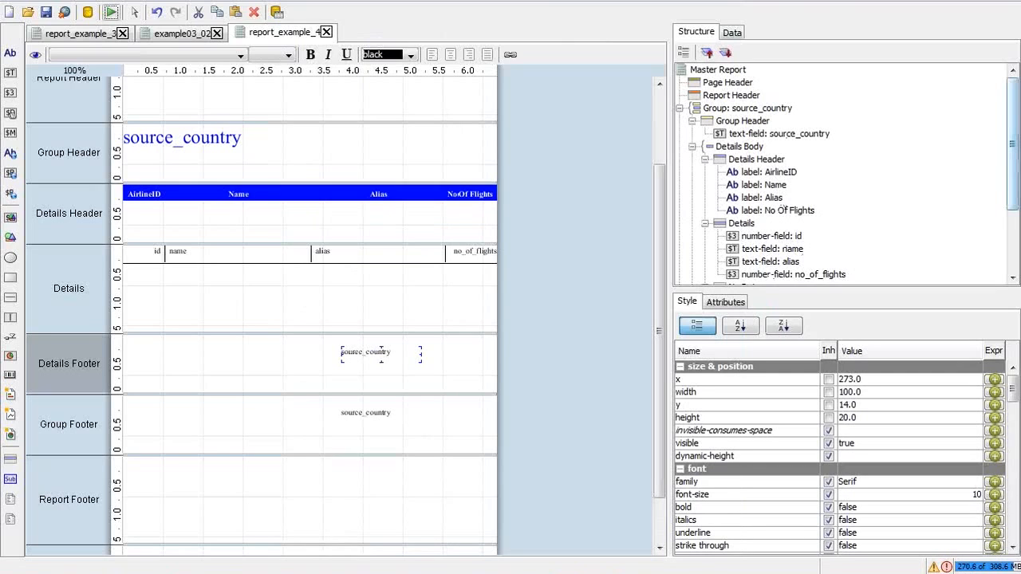
Step: Drop a label into the Group Footer's left edge, nudge it to x 11, and type Country
{"action": "left_click_drag", "start_coordinate": [1017, 143], "coordinate": [1016, 192]}
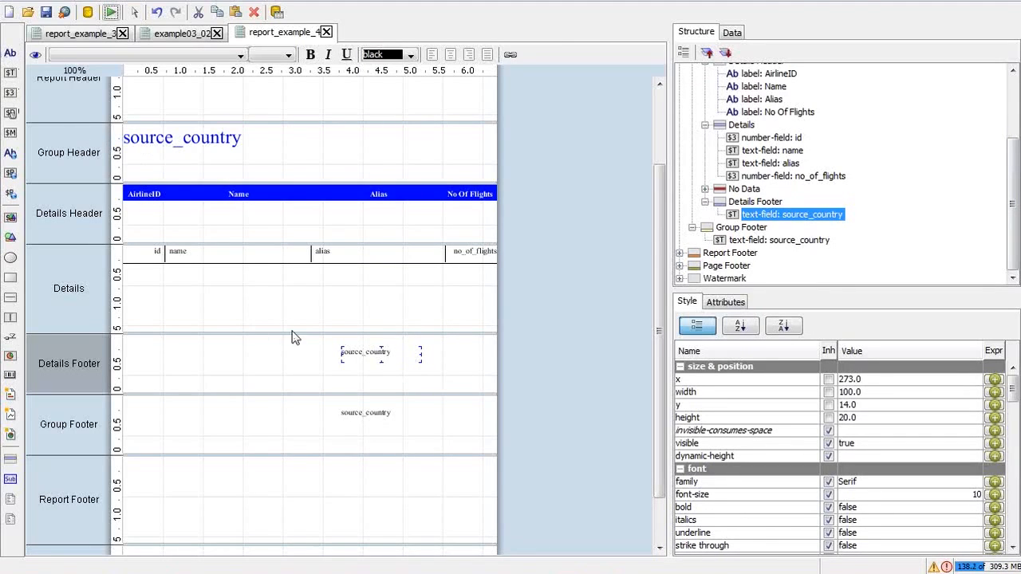
{"action": "left_click", "coordinate": [749, 229]}
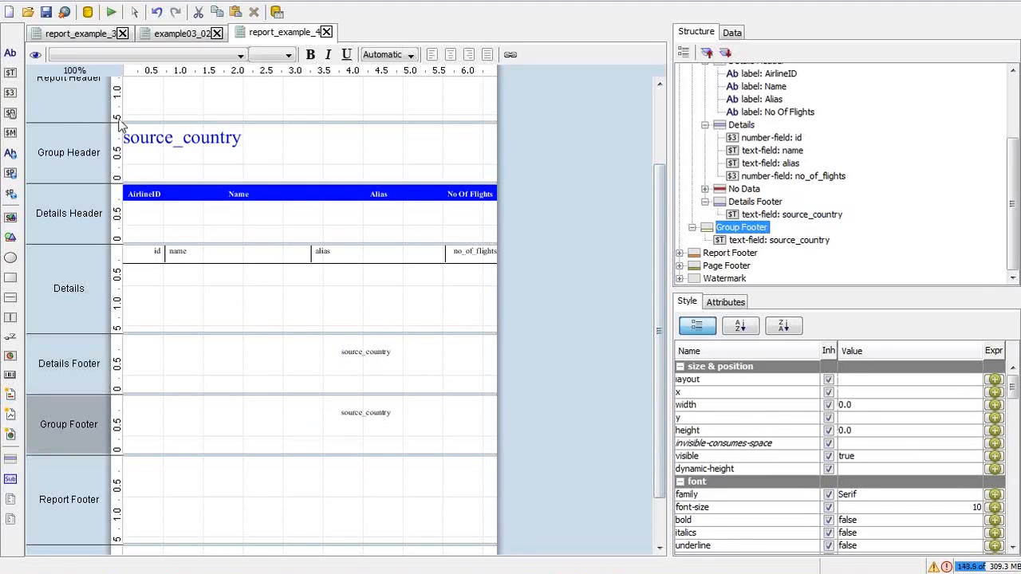
{"action": "left_click_drag", "start_coordinate": [17, 48], "coordinate": [131, 404]}
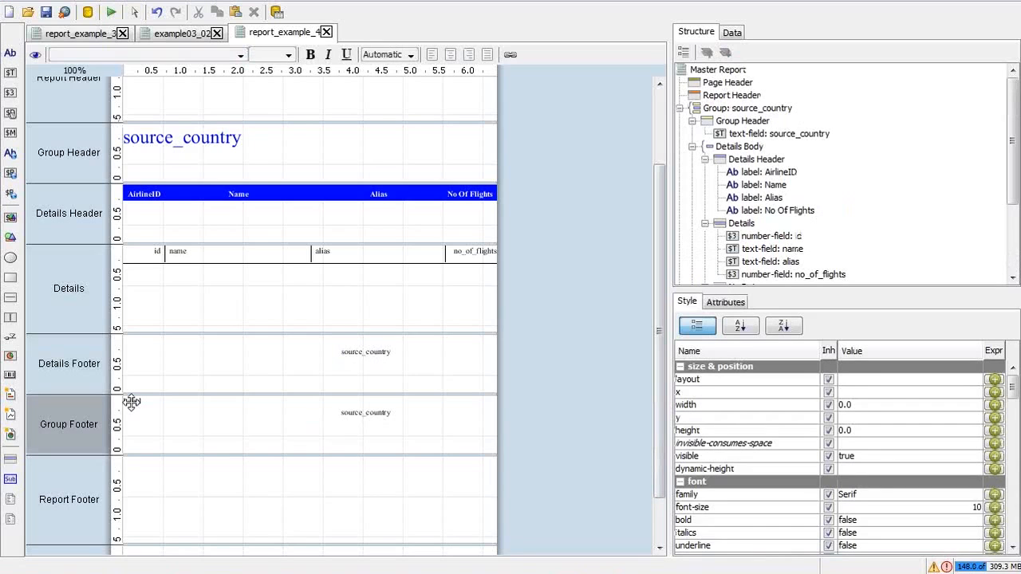
{"action": "left_click", "coordinate": [130, 403]}
{"action": "left_click_drag", "start_coordinate": [130, 403], "coordinate": [136, 401]}
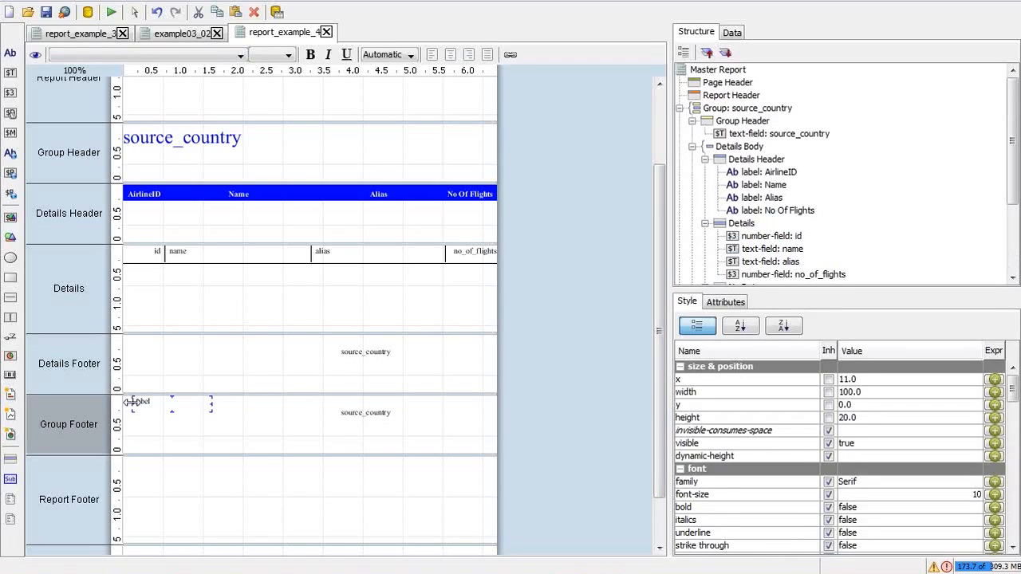
{"action": "double_click", "coordinate": [144, 402]}
{"action": "double_click", "coordinate": [145, 399]}
{"action": "type", "text": "Country:"}
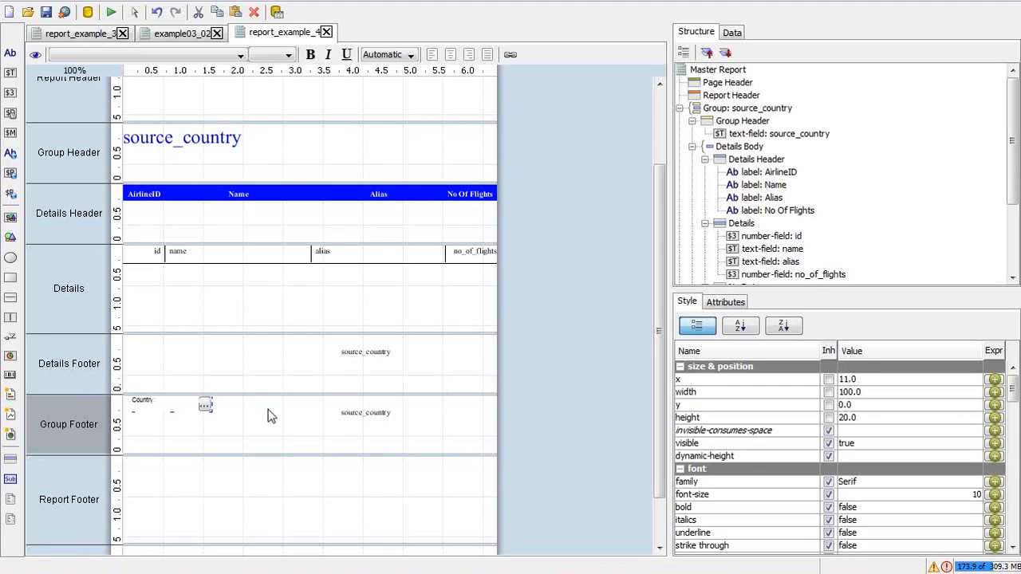
{"action": "key", "text": "Return"}
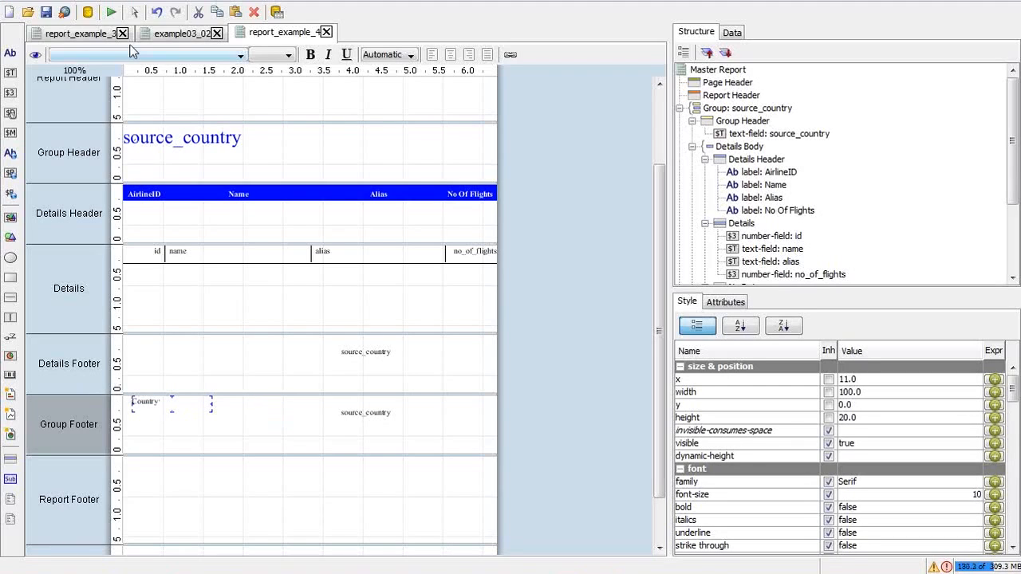
{"action": "left_click", "coordinate": [112, 11]}
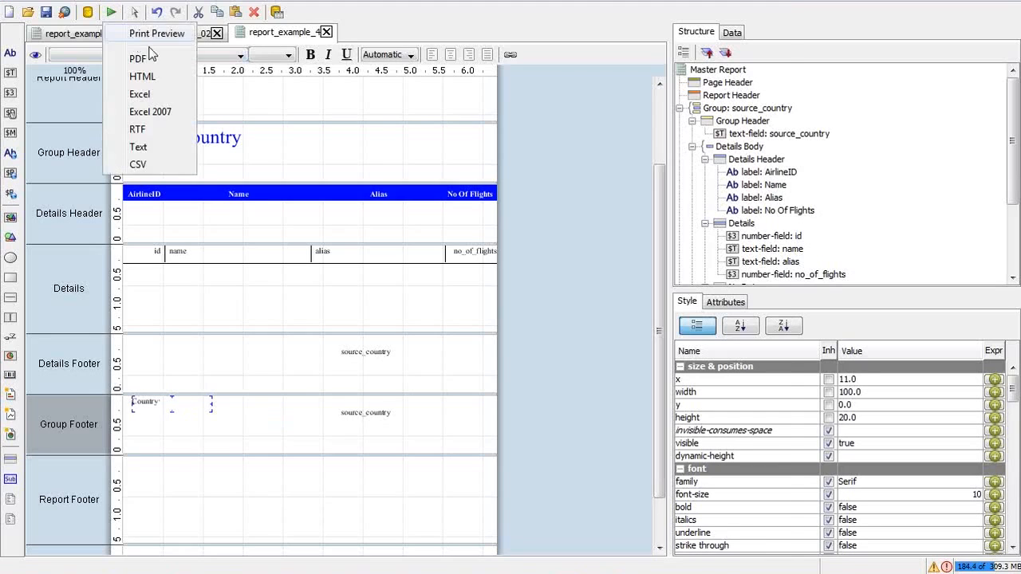
{"action": "left_click", "coordinate": [150, 38]}
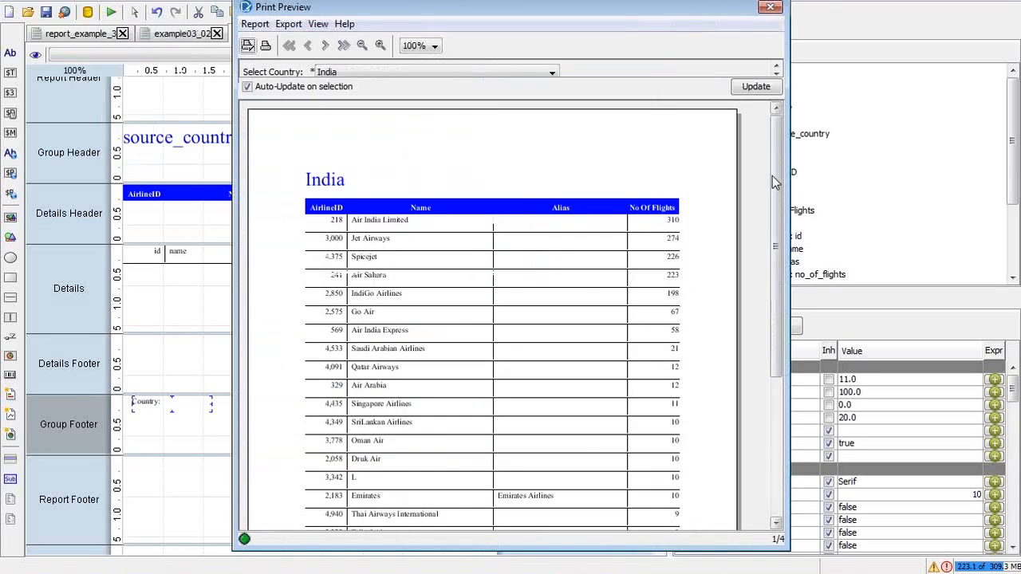
{"action": "left_click_drag", "start_coordinate": [772, 176], "coordinate": [788, 423]}
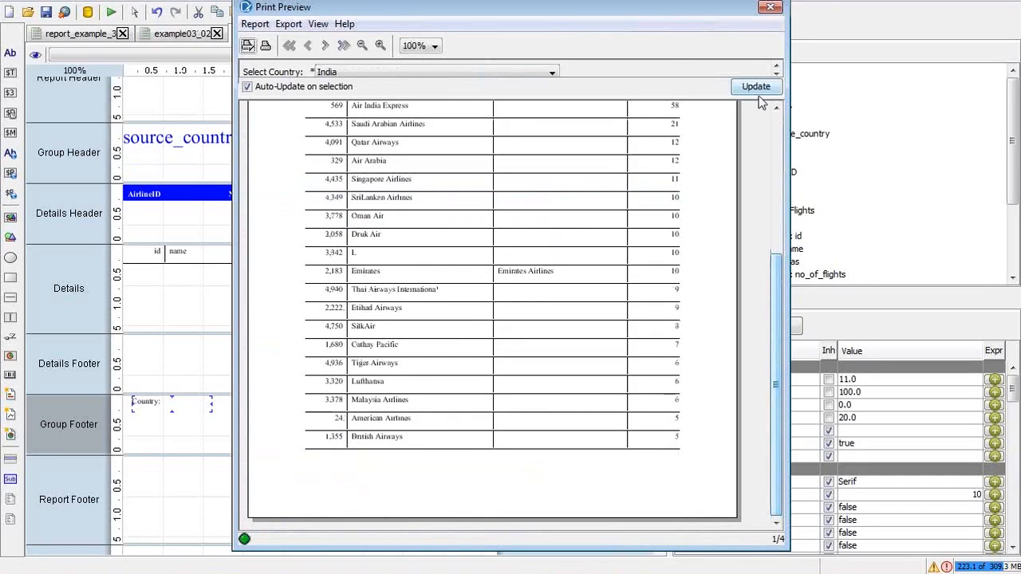
{"action": "left_click", "coordinate": [771, 7]}
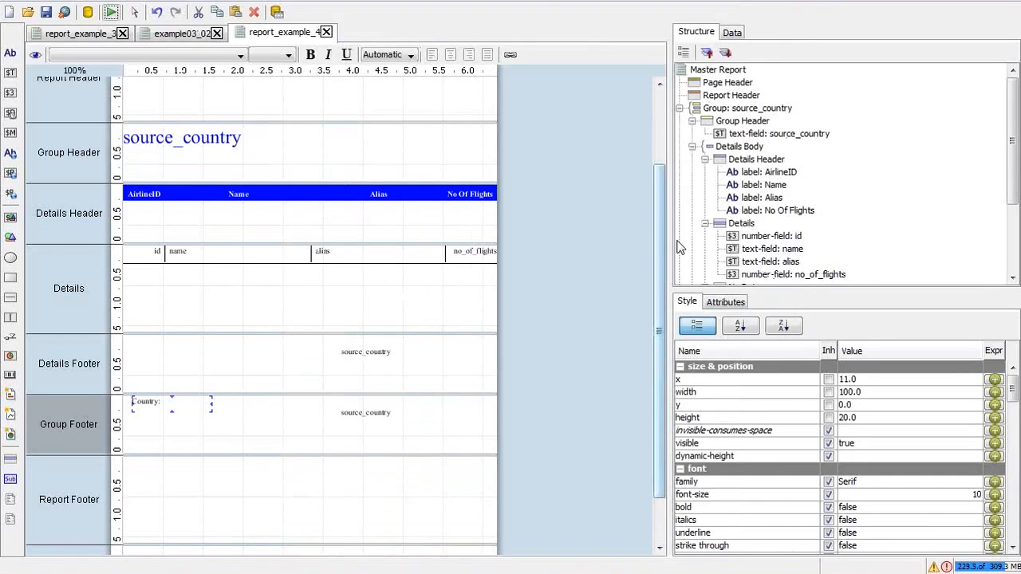
Step: Advance the tutorial PDF to slide 46 on adding the country parameter
{"action": "scroll", "coordinate": [660, 394], "scroll_direction": "down", "scroll_amount": 3}
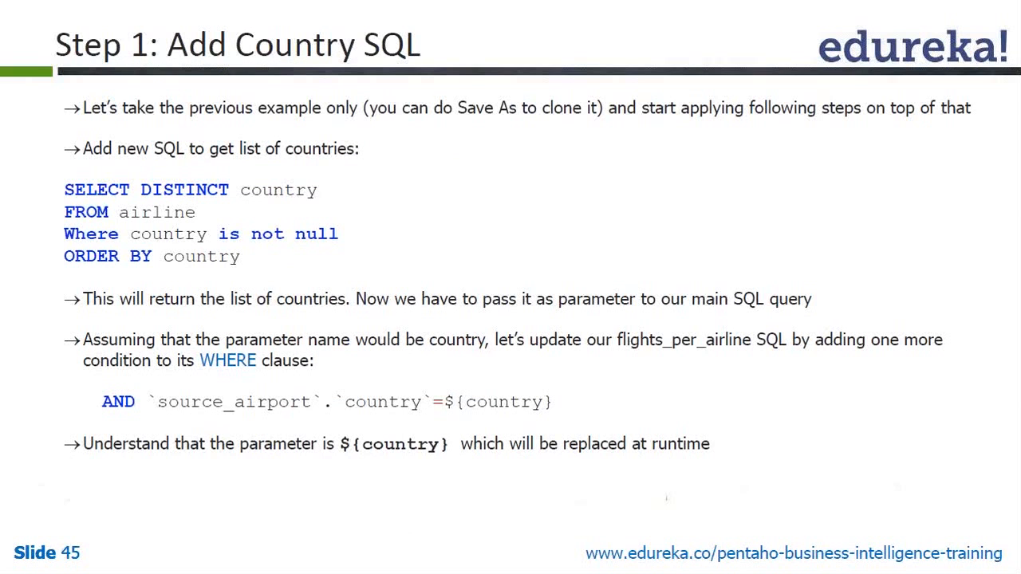
{"action": "key", "text": "alt+Tab"}
{"action": "key", "text": "alt+Tab"}
{"action": "key", "text": "alt+Tab"}
{"action": "key", "text": "alt+Tab"}
{"action": "key", "text": "alt+Tab"}
{"action": "key", "text": "alt+Tab"}
{"action": "key", "text": "alt+Tab"}
{"action": "key", "text": "alt+Tab"}
{"action": "key", "text": "alt+Tab"}
{"action": "left_click", "coordinate": [567, 373]}
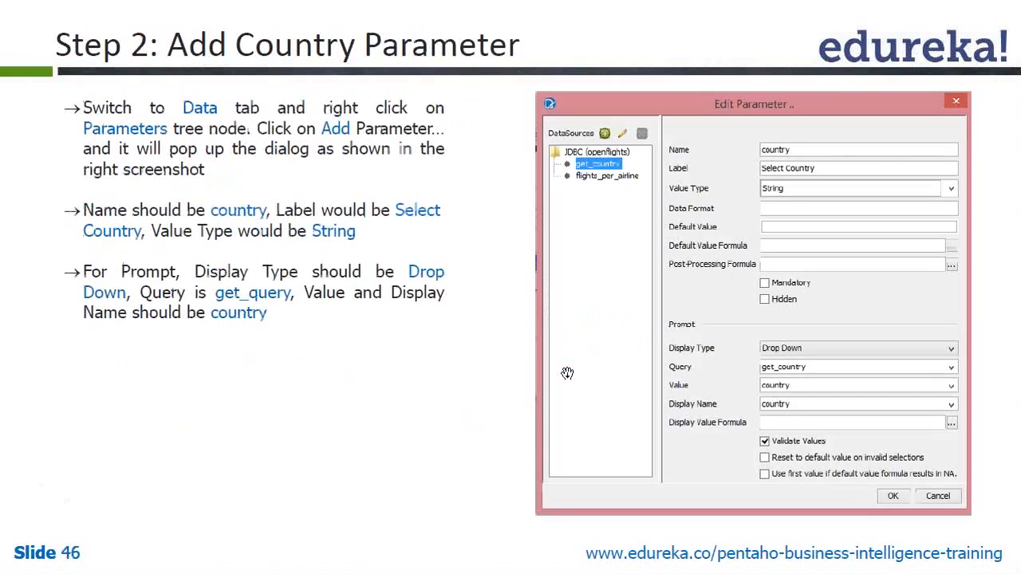
Step: Glance at the flights query in SQLyog, then return and step through the Structure tree to the Group Footer
{"action": "key", "text": "alt+Tab"}
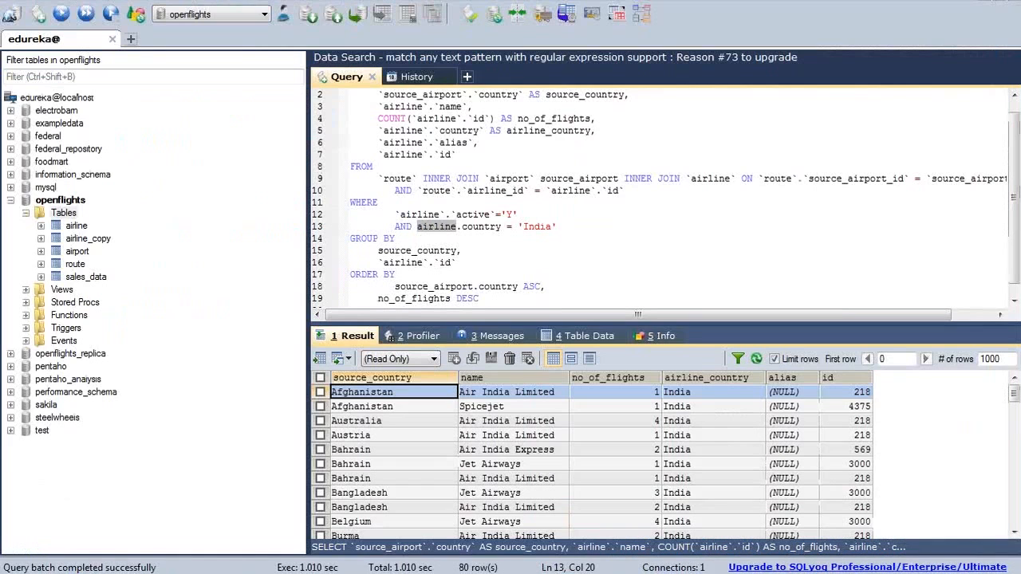
{"action": "left_click", "coordinate": [574, 179]}
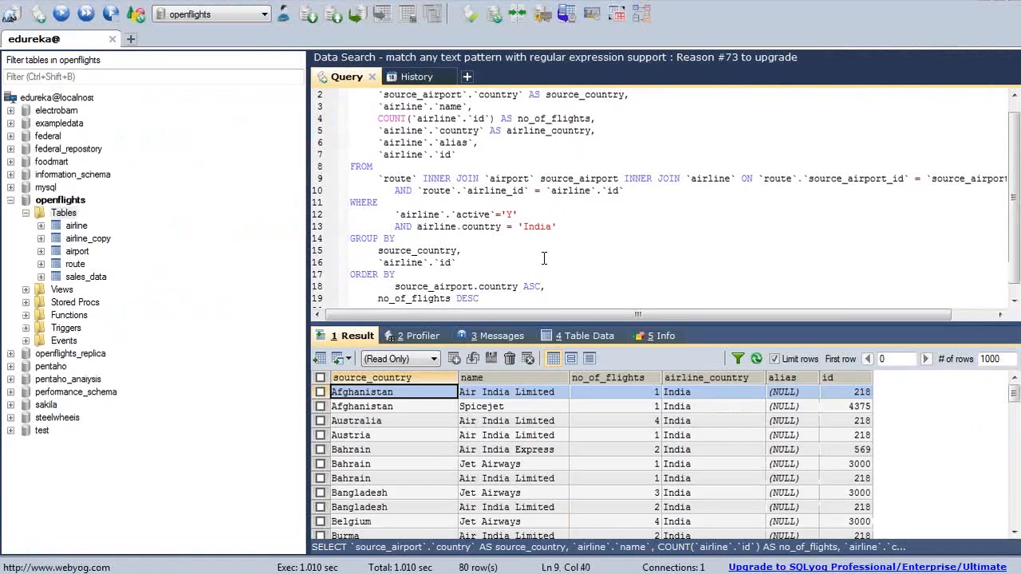
{"action": "key", "text": "alt+Tab"}
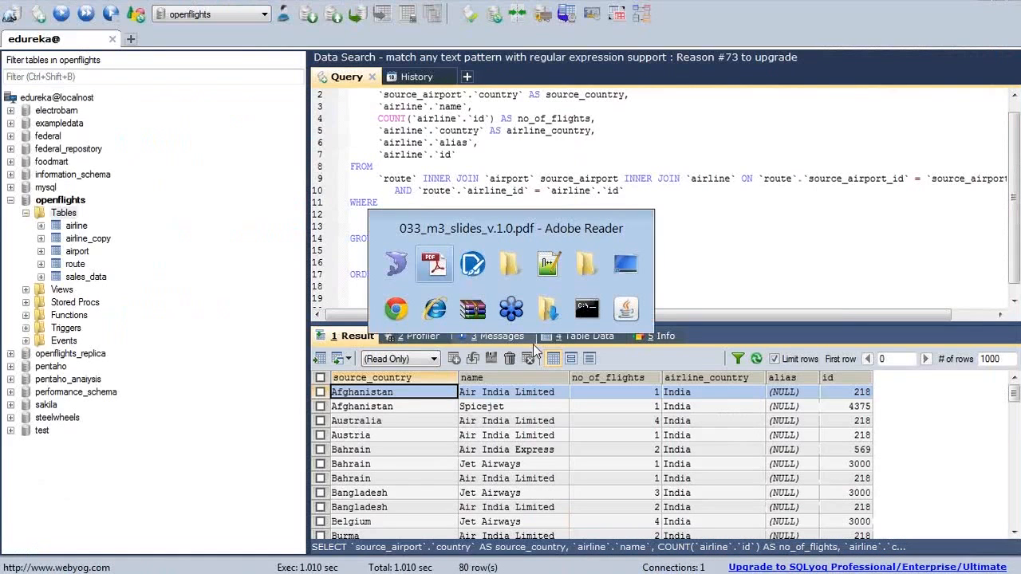
{"action": "key", "text": "alt+Tab"}
{"action": "left_click", "coordinate": [756, 262]}
{"action": "key", "text": "Down"}
{"action": "key", "text": "Down"}
{"action": "key", "text": "Down"}
{"action": "key", "text": "Down"}
{"action": "key", "text": "Down"}
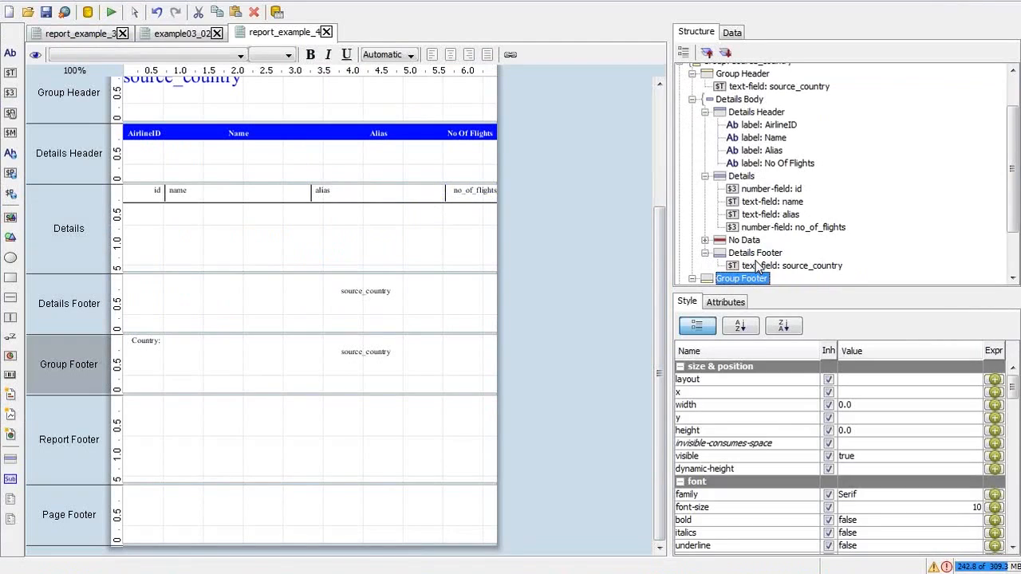
{"action": "key", "text": "Down"}
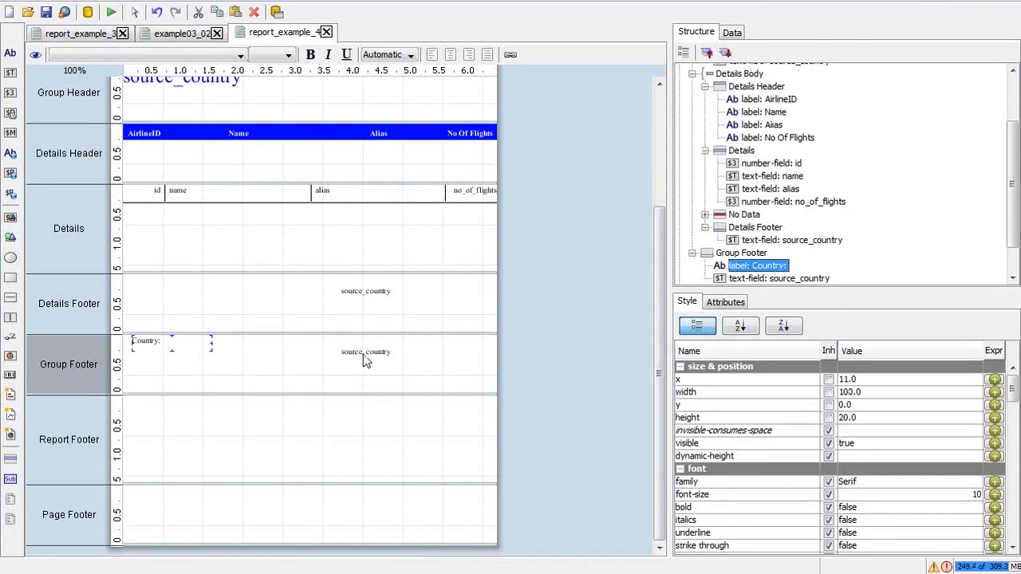
Step: Pick out the Group Footer's 'Country:' label for copying and target the Report Footer for pasting
{"action": "left_click", "coordinate": [366, 291]}
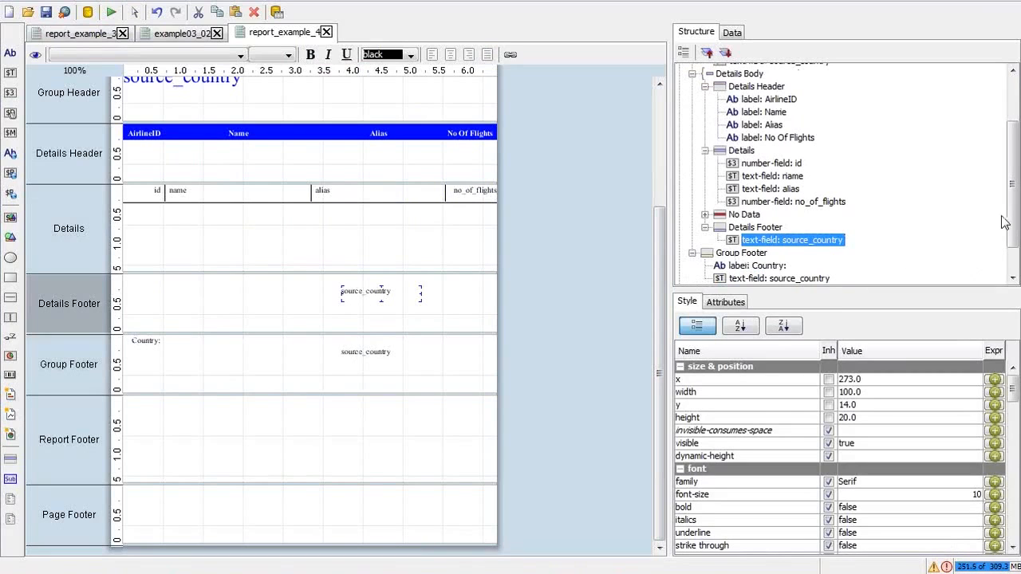
{"action": "left_click_drag", "start_coordinate": [1011, 217], "coordinate": [1013, 239]}
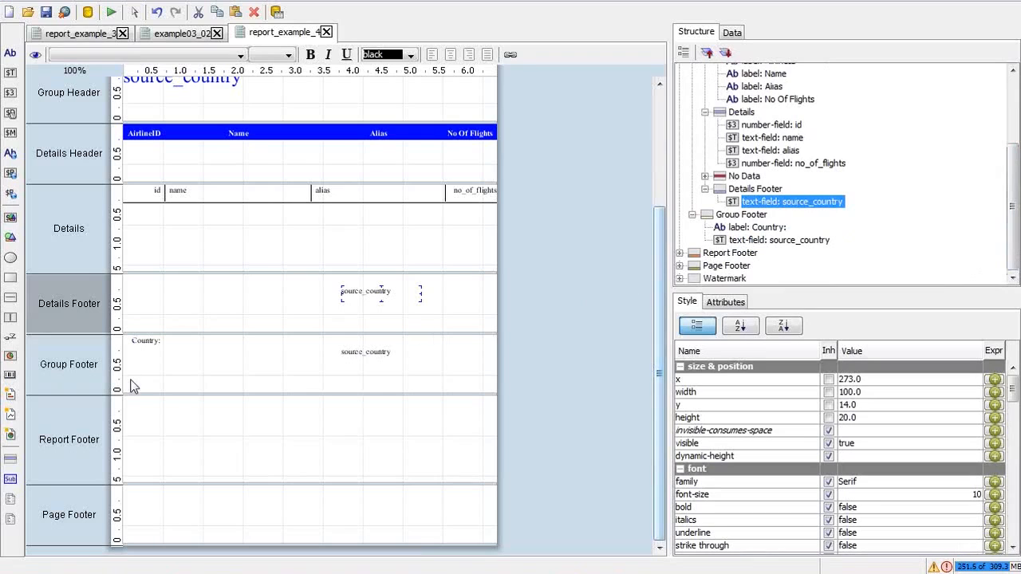
{"action": "left_click", "coordinate": [164, 345]}
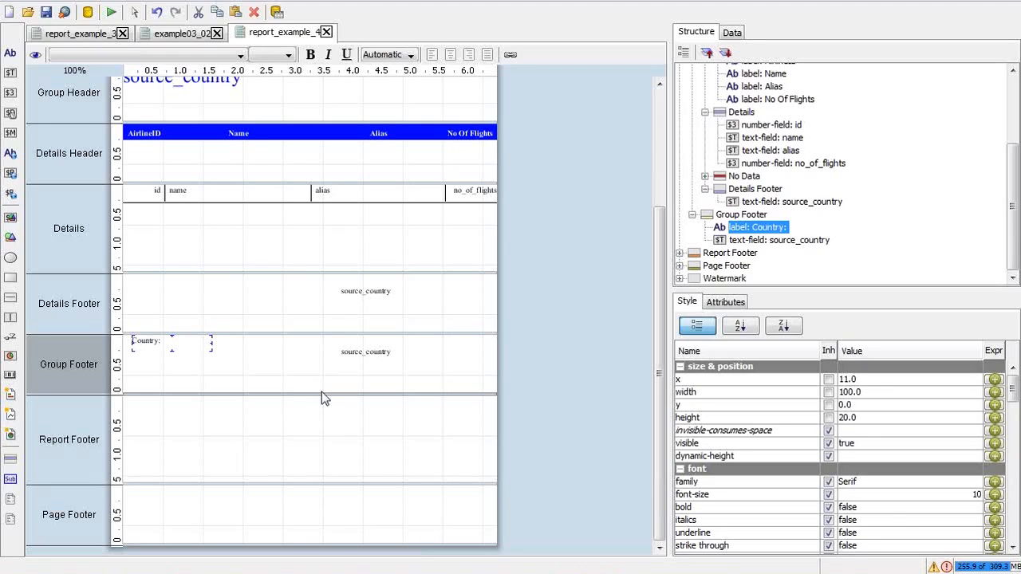
{"action": "left_click", "coordinate": [370, 354]}
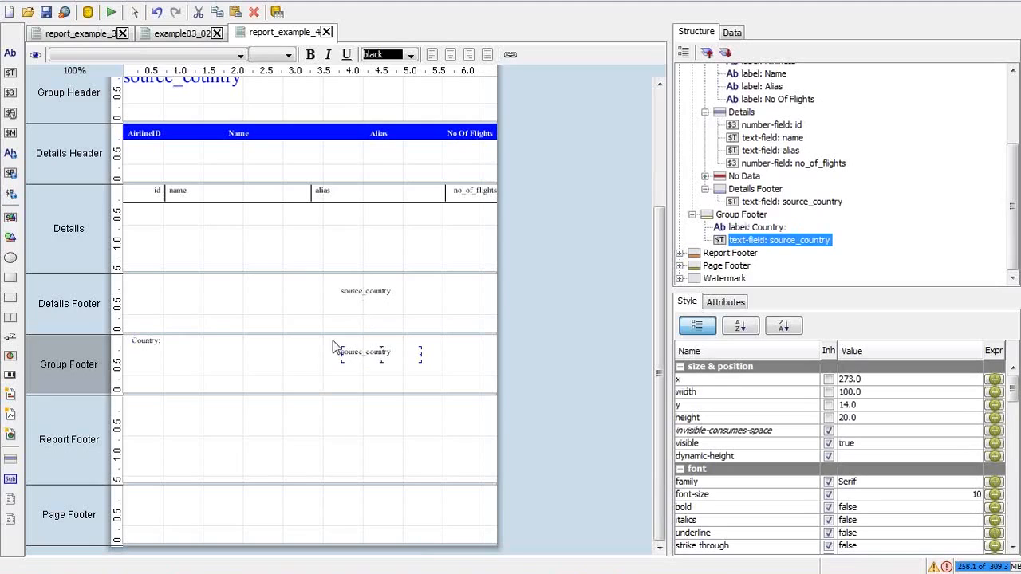
{"action": "left_click", "coordinate": [146, 342]}
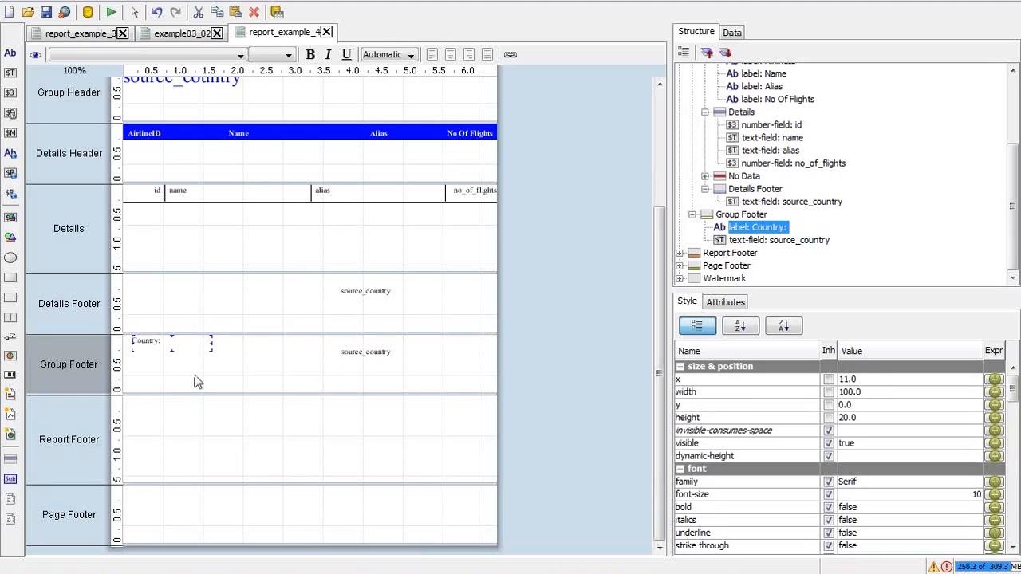
{"action": "left_click", "coordinate": [226, 421]}
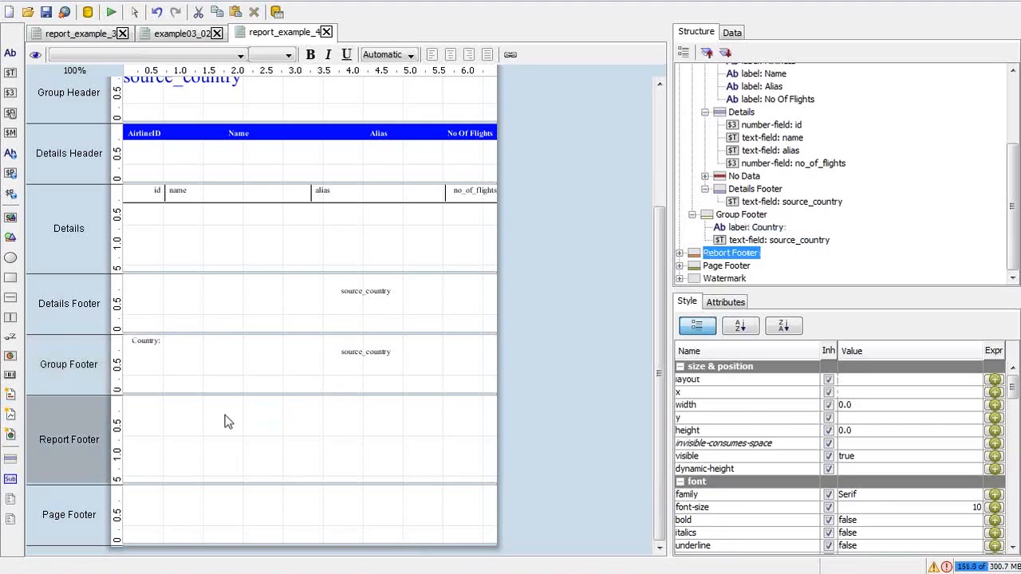
Step: Paste the 'Country:' label into the Report Footer and review the India print preview
{"action": "key", "text": "ctrl+v"}
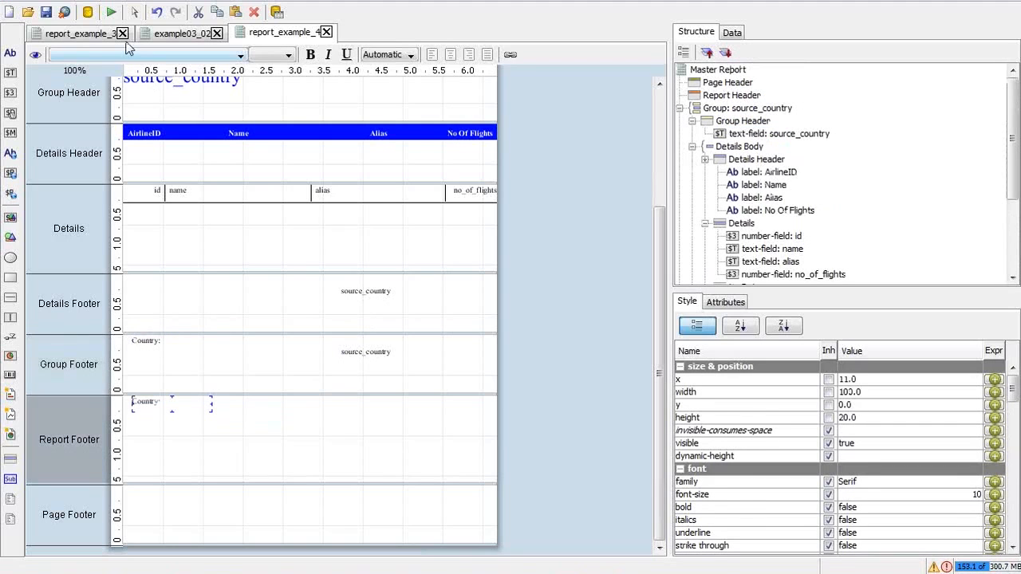
{"action": "left_click", "coordinate": [111, 12]}
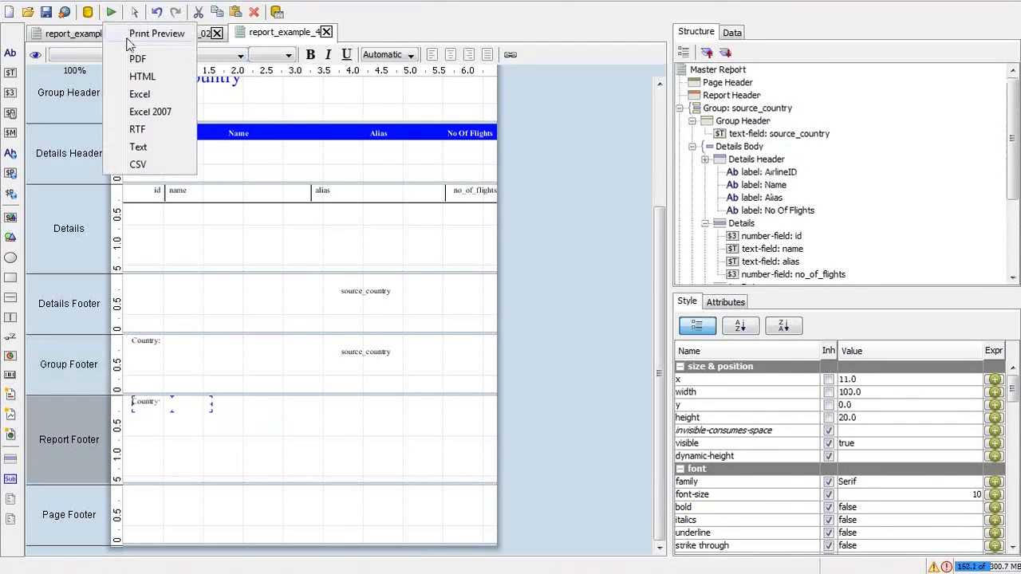
{"action": "left_click", "coordinate": [133, 38]}
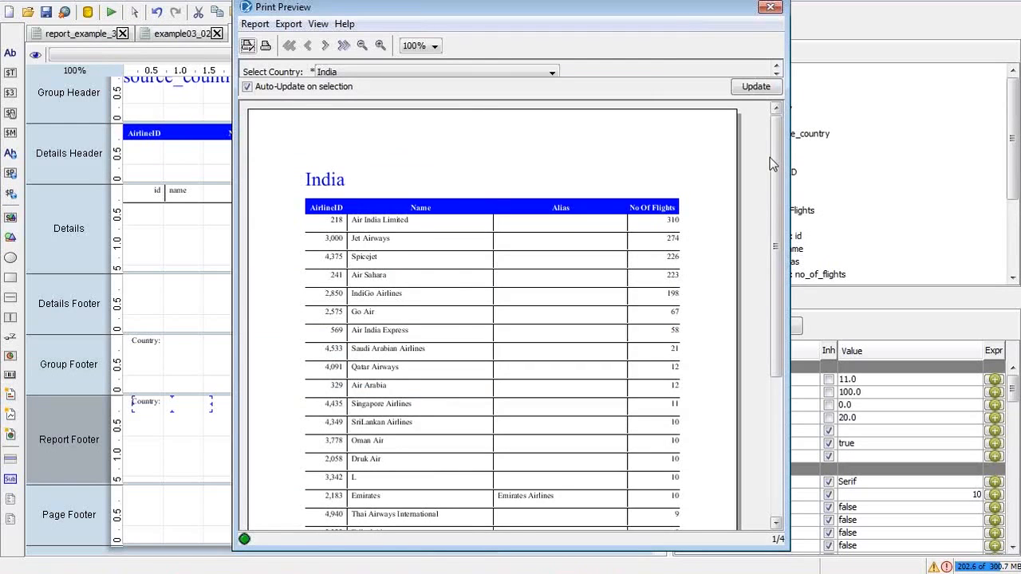
{"action": "left_click_drag", "start_coordinate": [771, 159], "coordinate": [784, 132]}
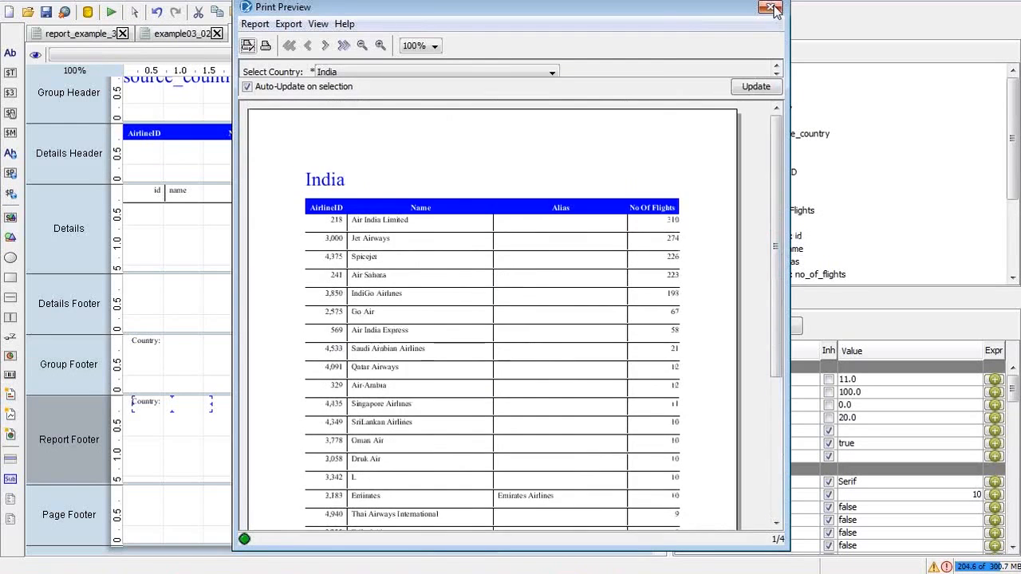
{"action": "left_click", "coordinate": [773, 6]}
{"action": "left_click", "coordinate": [194, 438]}
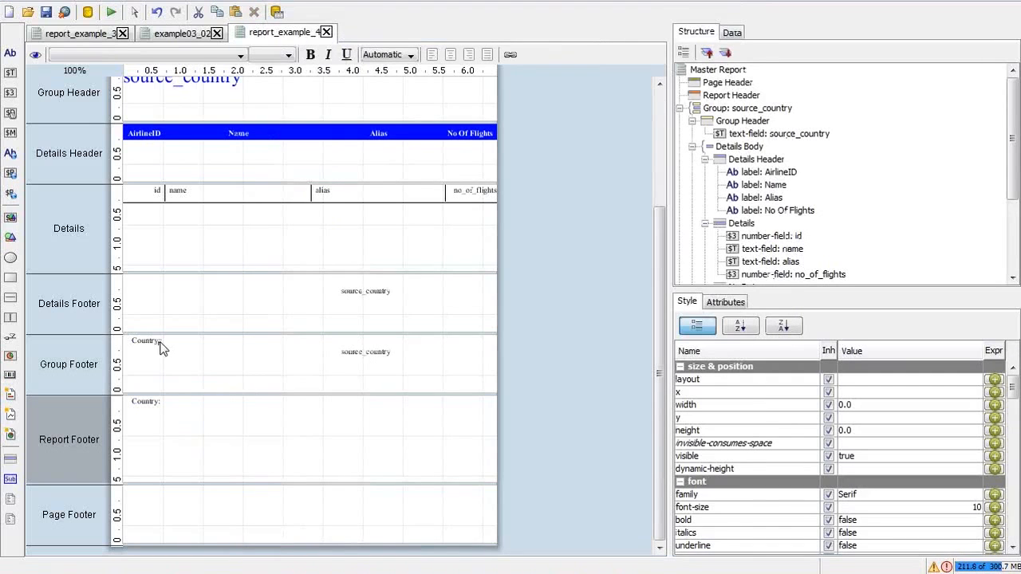
{"action": "left_click", "coordinate": [176, 354]}
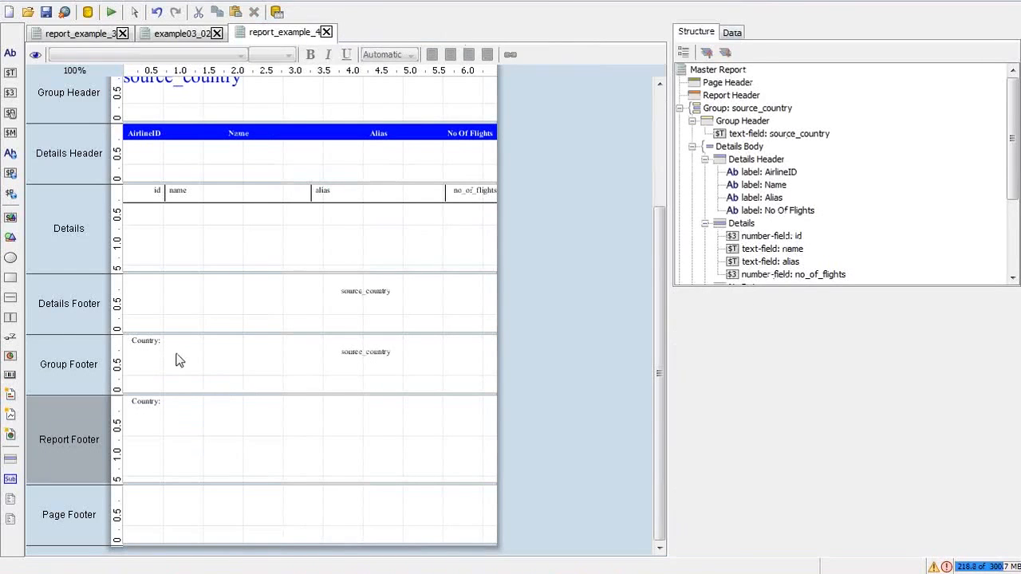
{"action": "left_click", "coordinate": [349, 353]}
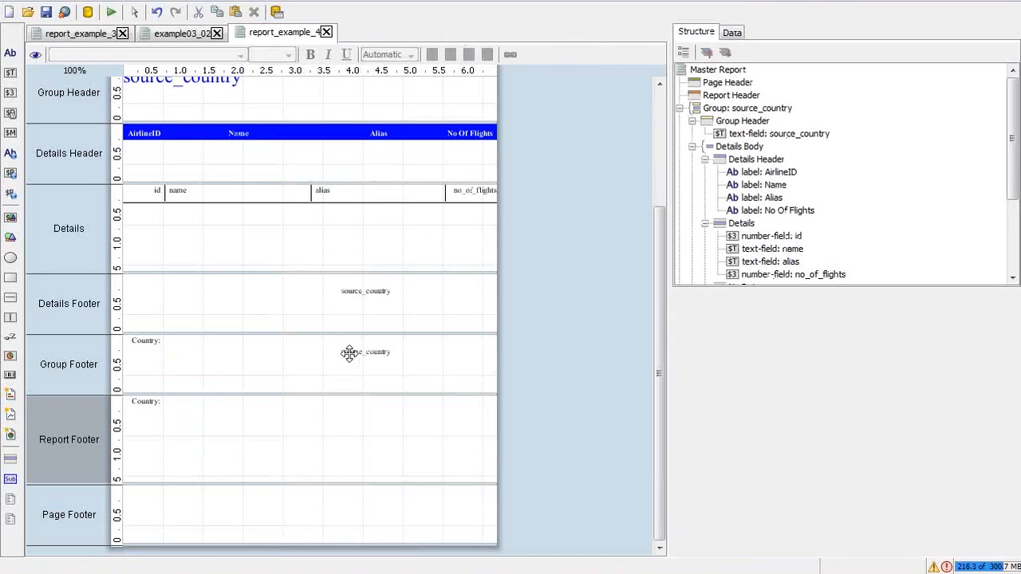
{"action": "left_click", "coordinate": [370, 295]}
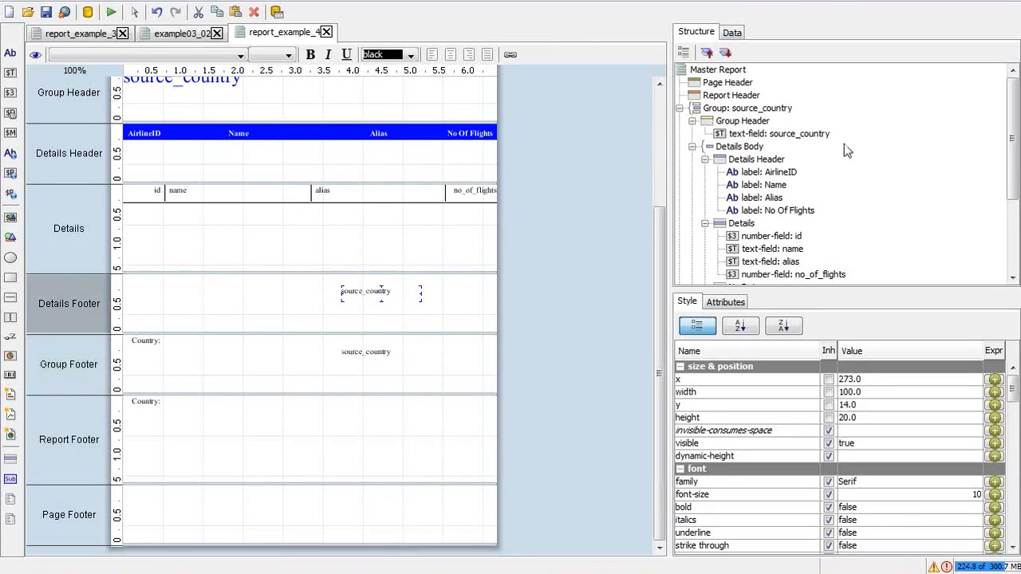
{"action": "scroll", "coordinate": [1013, 199], "scroll_direction": "down", "scroll_amount": 4}
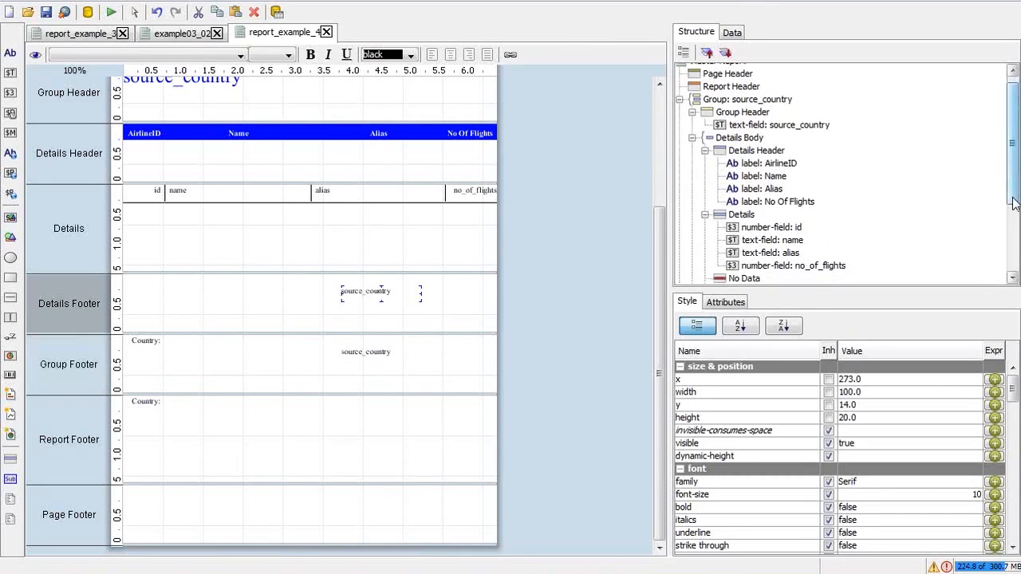
{"action": "left_click", "coordinate": [437, 259]}
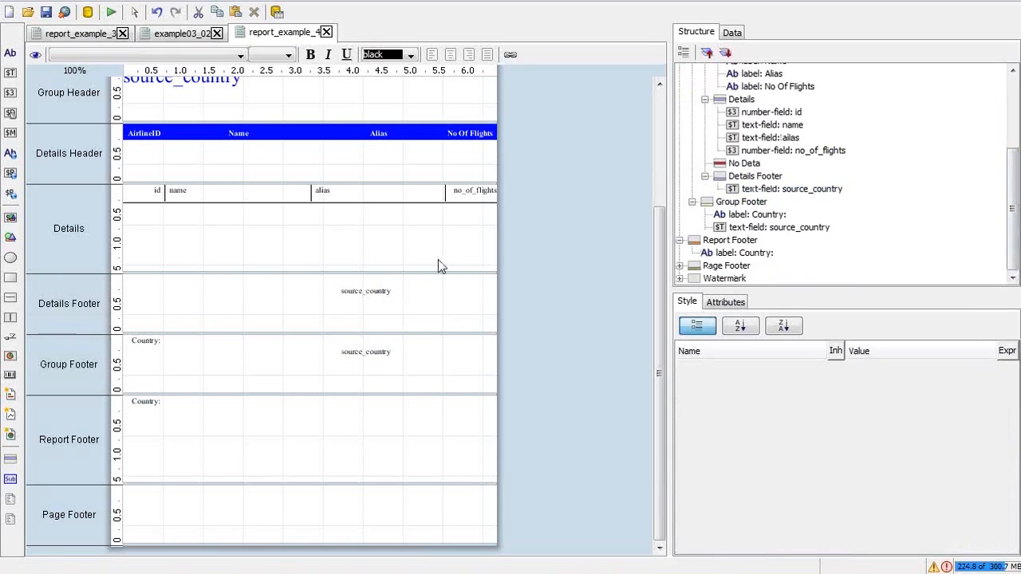
{"action": "key", "text": "alt+Tab"}
{"action": "key", "text": "alt+Tab"}
{"action": "key", "text": "alt+Tab"}
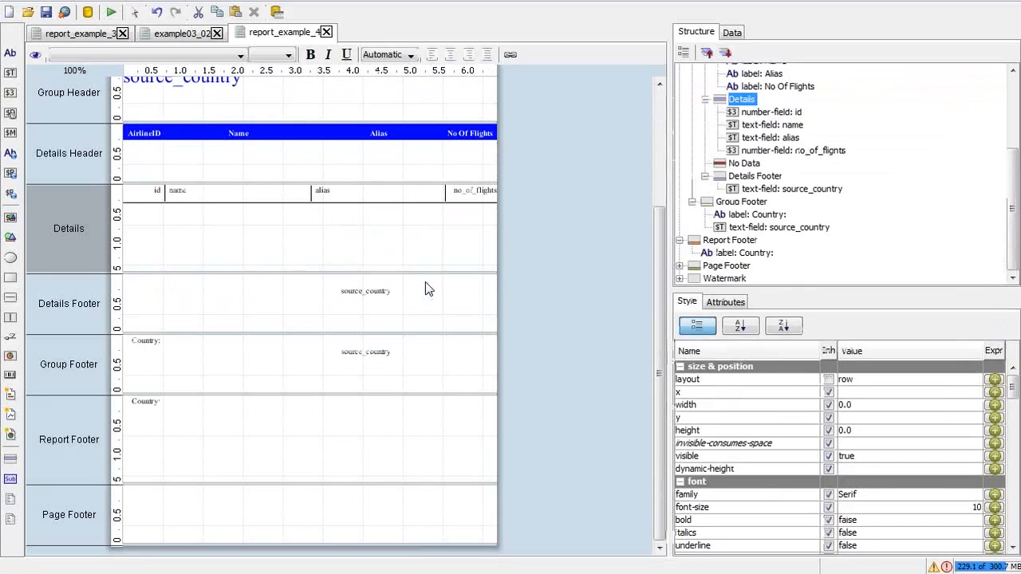
{"action": "left_click", "coordinate": [664, 105]}
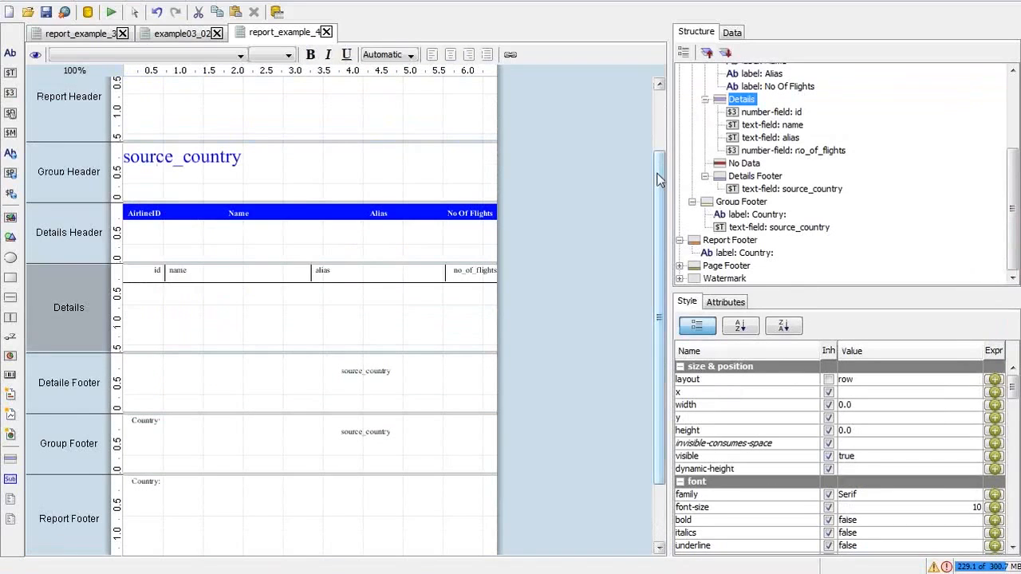
{"action": "left_click_drag", "start_coordinate": [663, 170], "coordinate": [655, 123]}
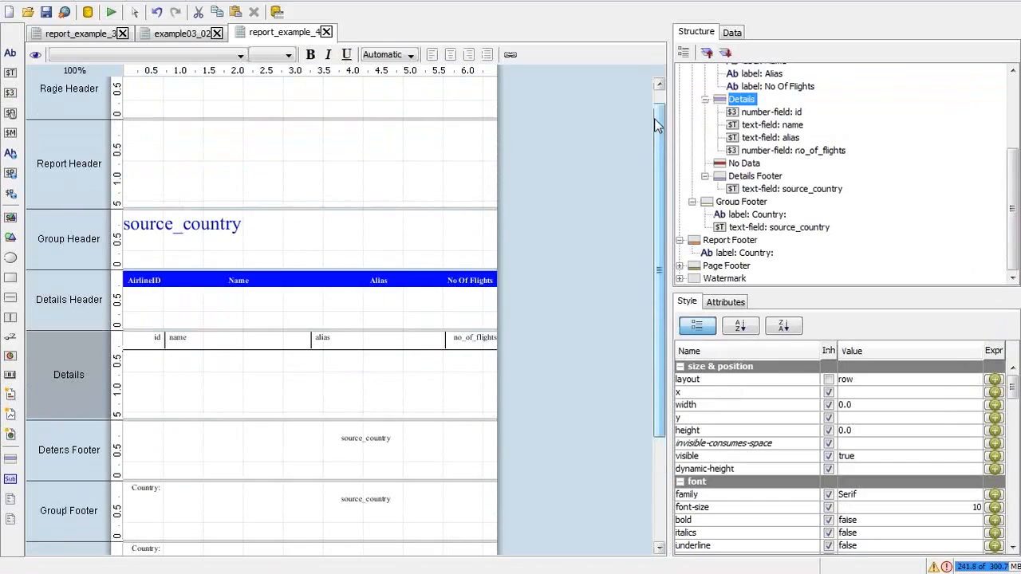
{"action": "left_click", "coordinate": [215, 225]}
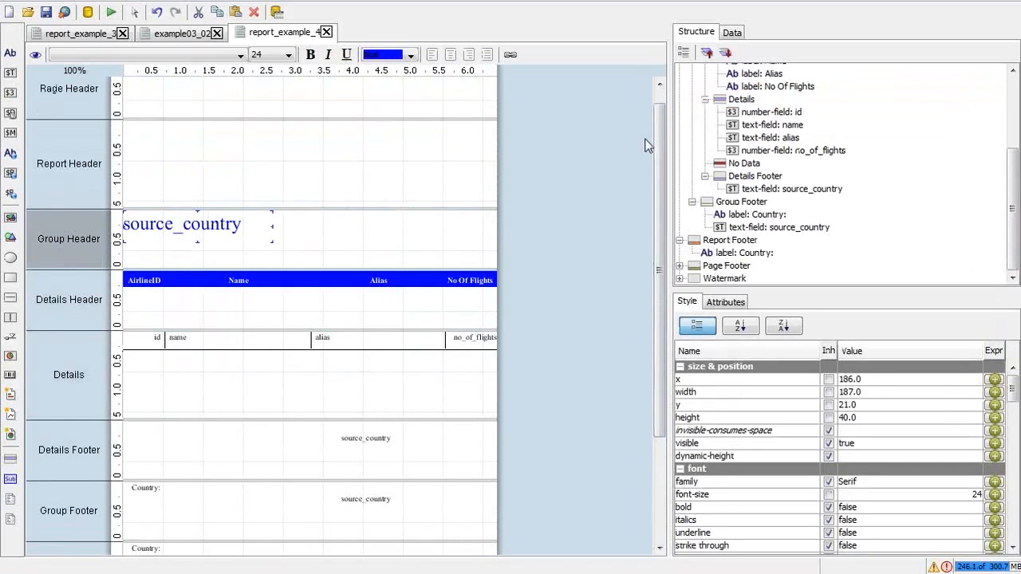
Step: Open the no_of_flights_countrywise query from the Data tab in the query editor
{"action": "left_click", "coordinate": [732, 33]}
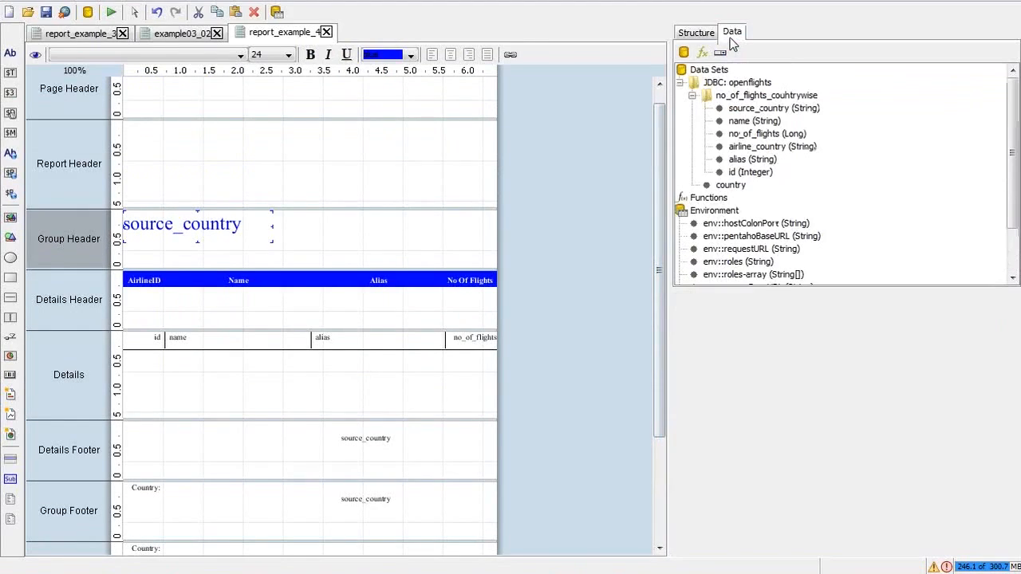
{"action": "left_click", "coordinate": [762, 96]}
{"action": "right_click", "coordinate": [763, 97]}
{"action": "left_click", "coordinate": [788, 107]}
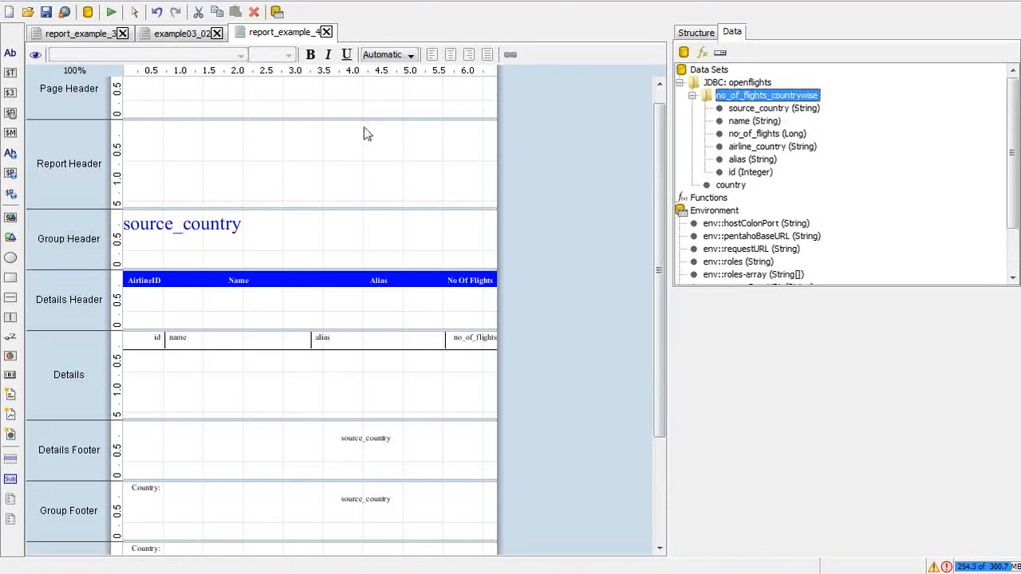
{"action": "double_click", "coordinate": [802, 97]}
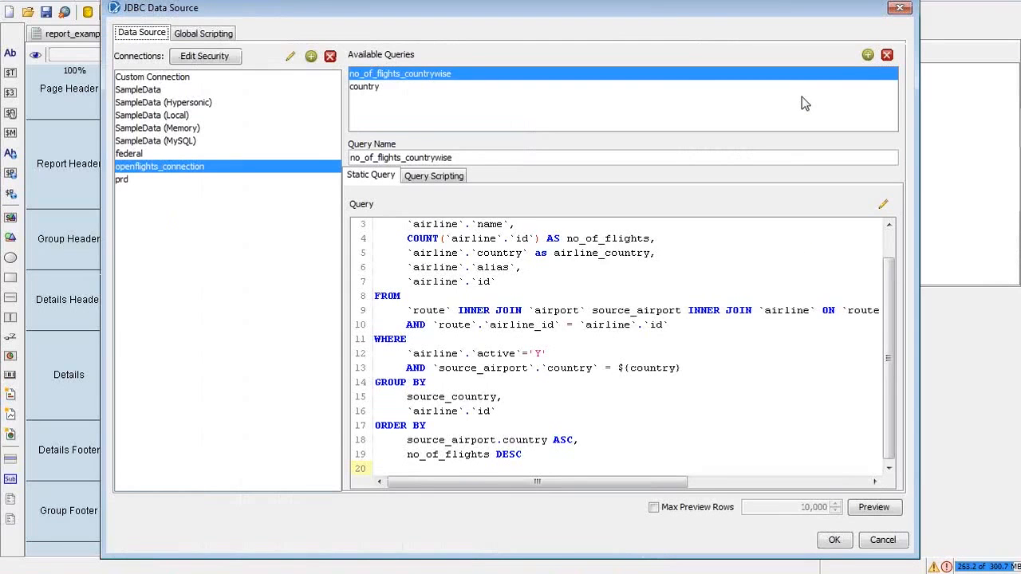
Step: Inspect the ${country} filter on line 13, cancel unchanged, and show the 'PRD: Need of Sub-report' slide
{"action": "left_click", "coordinate": [683, 368]}
{"action": "left_click_drag", "start_coordinate": [683, 368], "coordinate": [619, 368]}
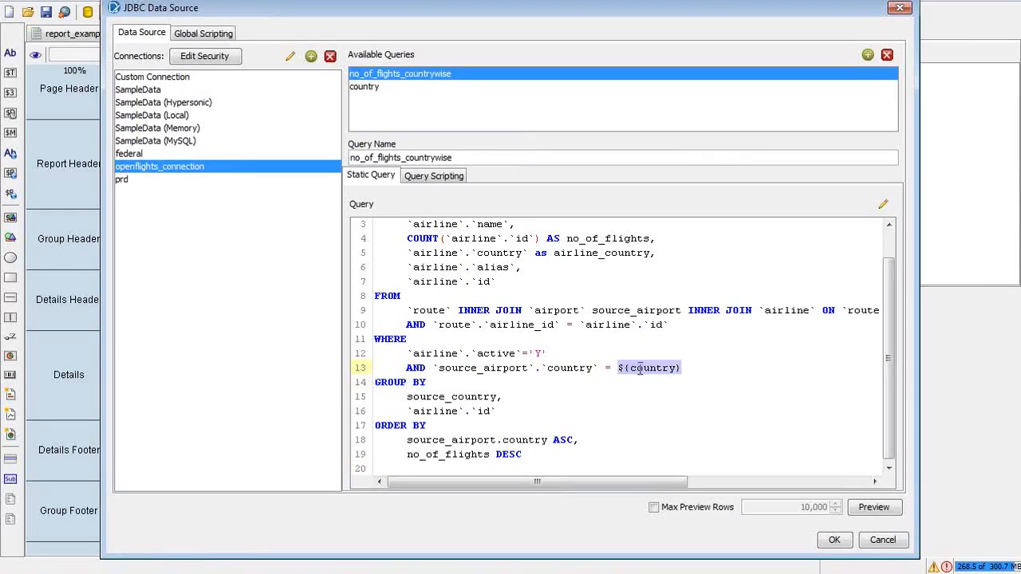
{"action": "left_click", "coordinate": [524, 265]}
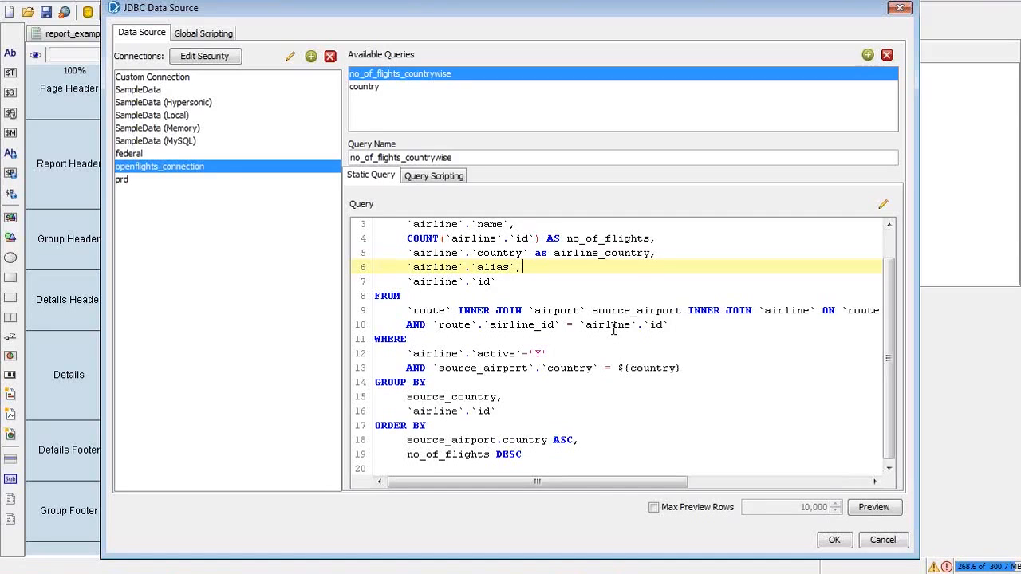
{"action": "left_click", "coordinate": [696, 370]}
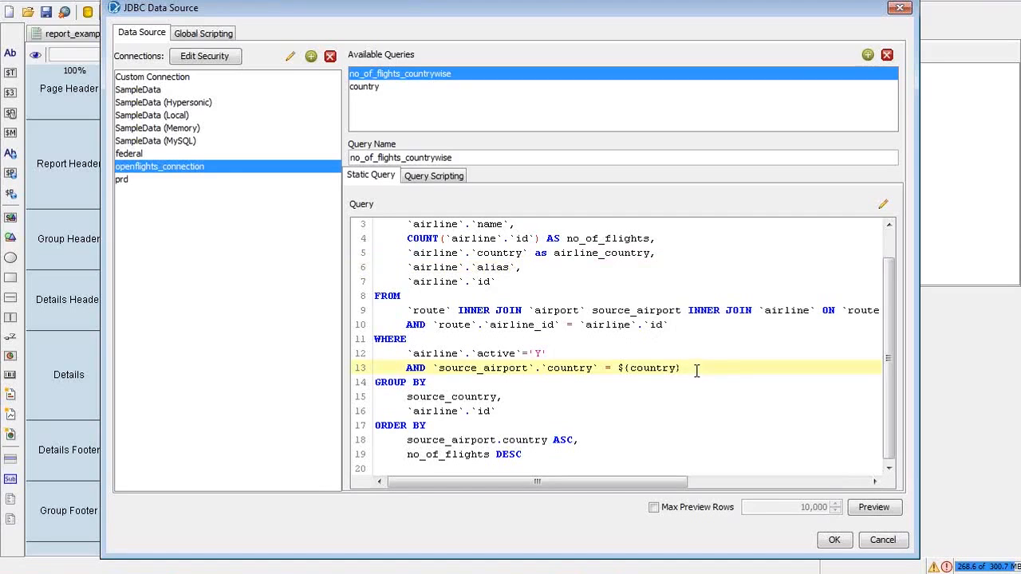
{"action": "left_click_drag", "start_coordinate": [696, 370], "coordinate": [619, 370]}
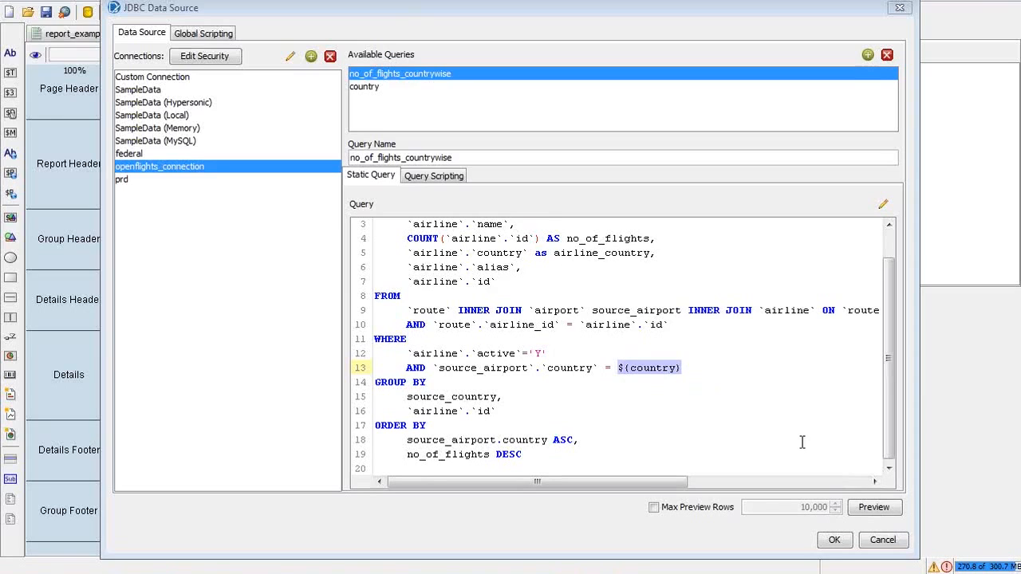
{"action": "left_click", "coordinate": [880, 539]}
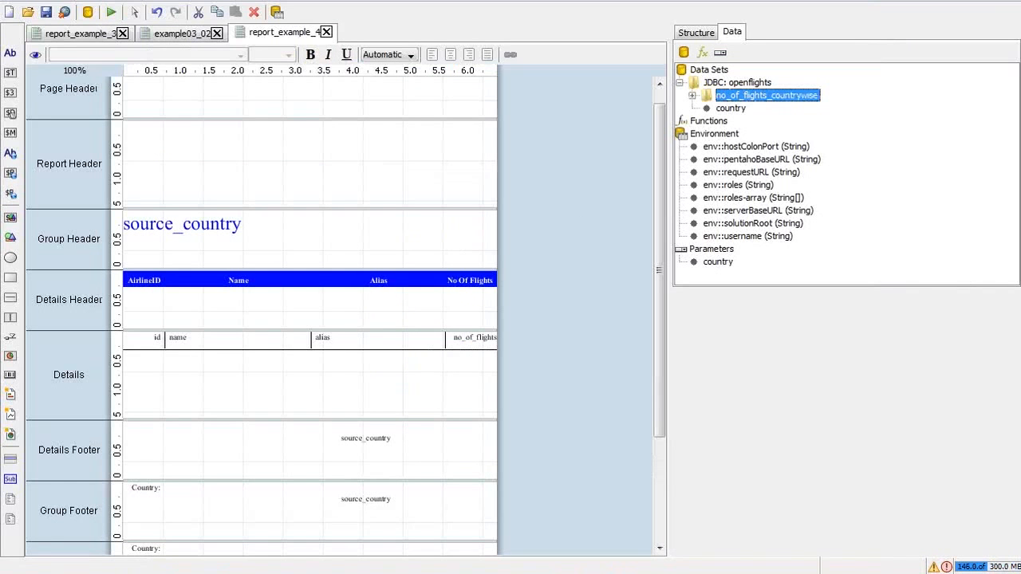
{"action": "left_click", "coordinate": [564, 557]}
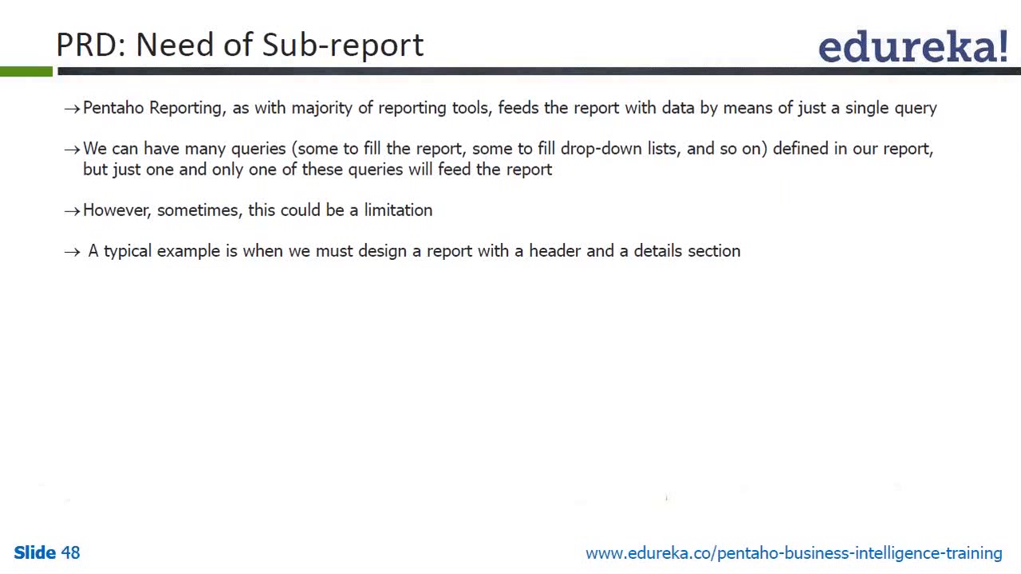
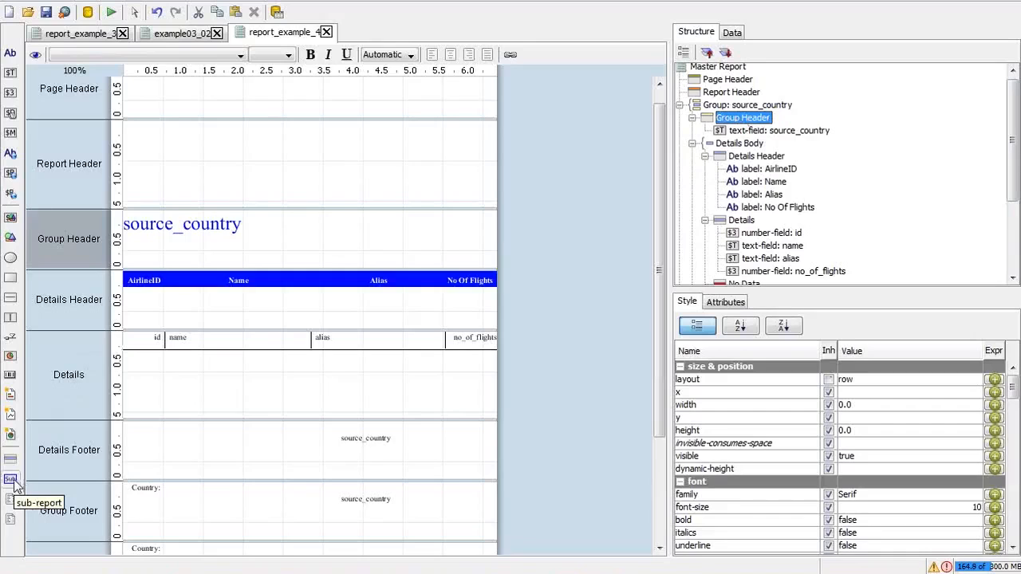
Step: Insert a sub-report into the Group Header at x 187, y 12 beside source_country, and open it in the Untitled Subreport tab
{"action": "left_click", "coordinate": [11, 480]}
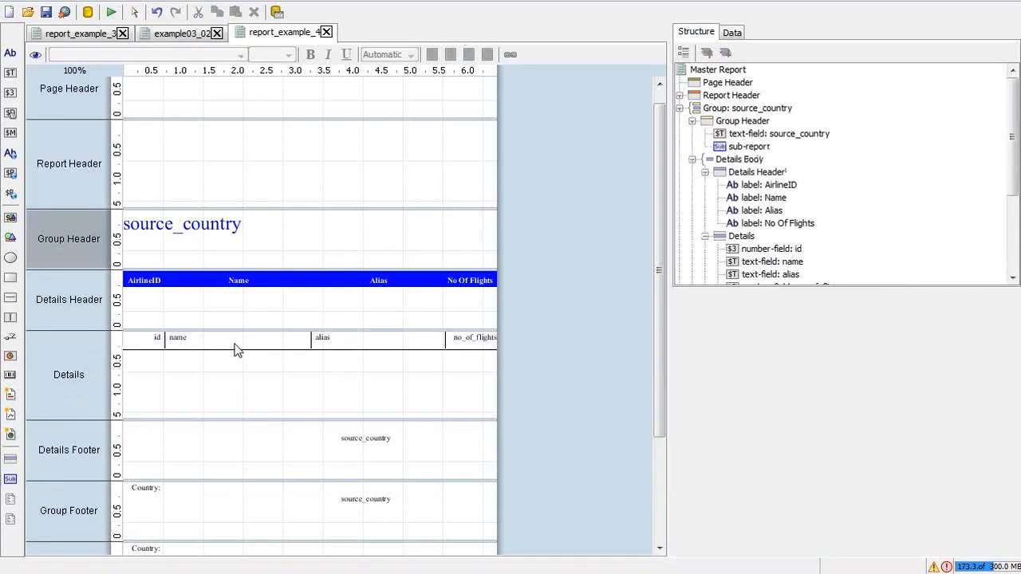
{"action": "left_click", "coordinate": [747, 147]}
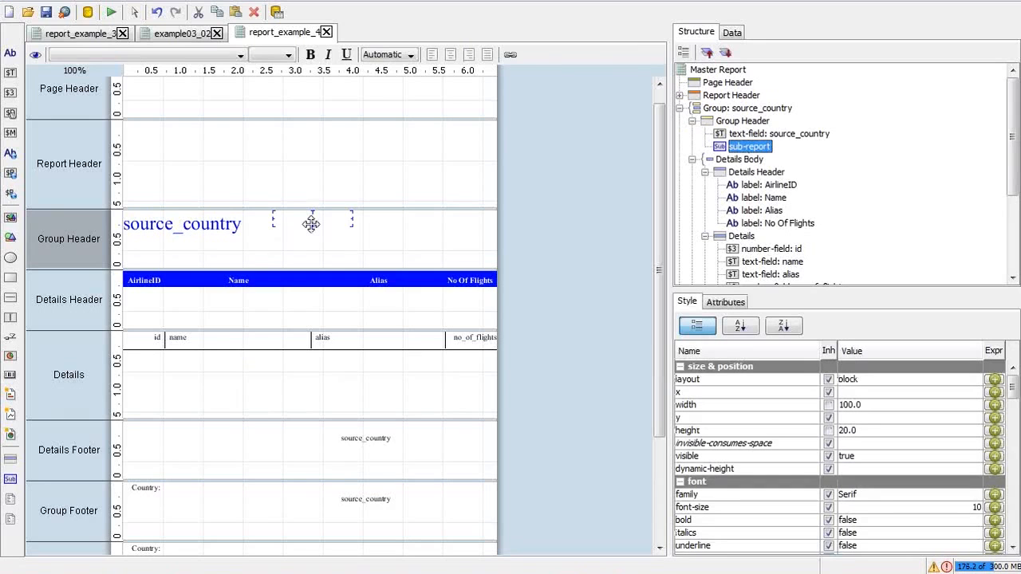
{"action": "left_click_drag", "start_coordinate": [311, 223], "coordinate": [311, 231]}
{"action": "key", "text": "alt+Tab"}
{"action": "key", "text": "alt+Tab"}
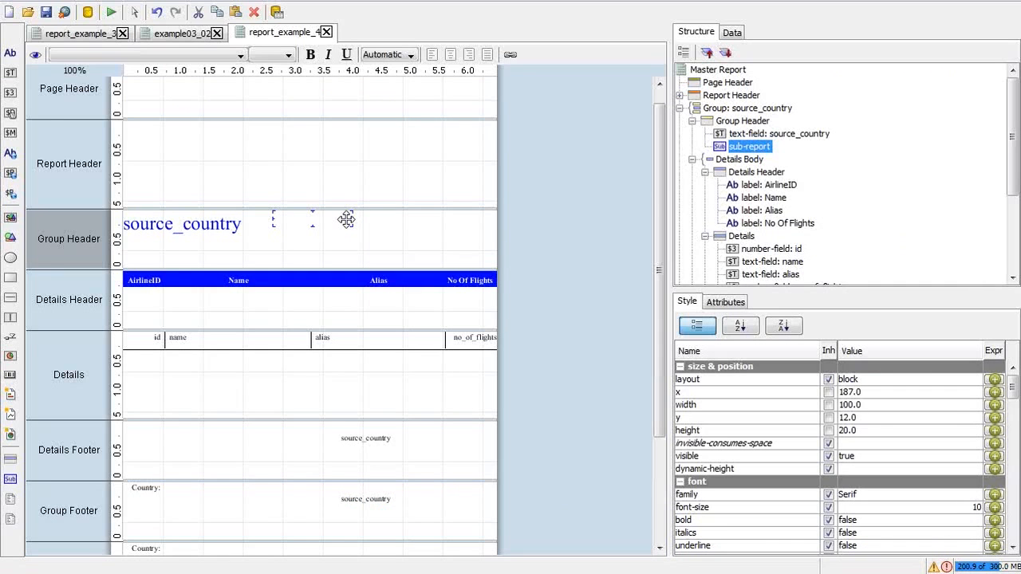
{"action": "double_click", "coordinate": [347, 219]}
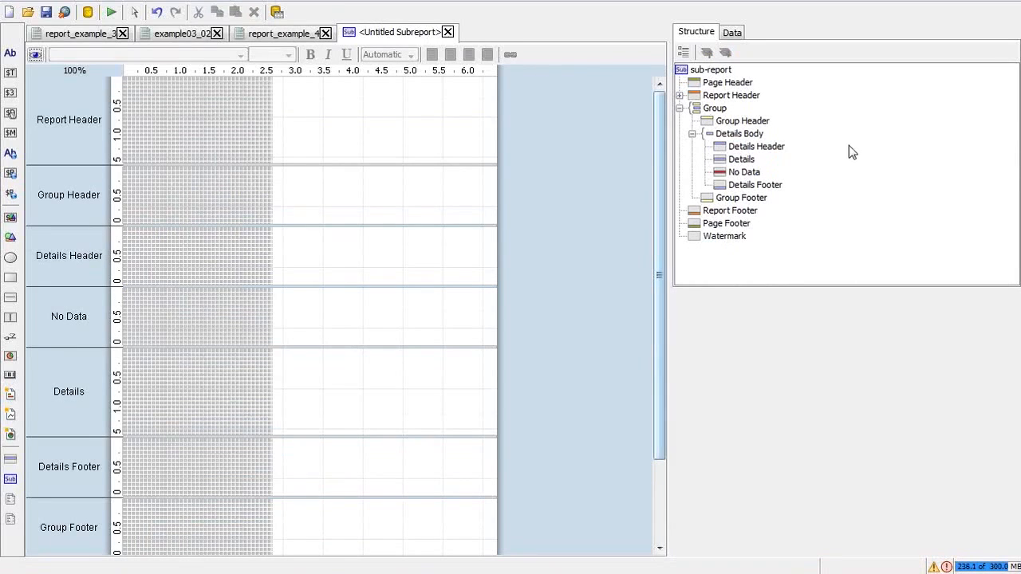
{"action": "left_click", "coordinate": [718, 71]}
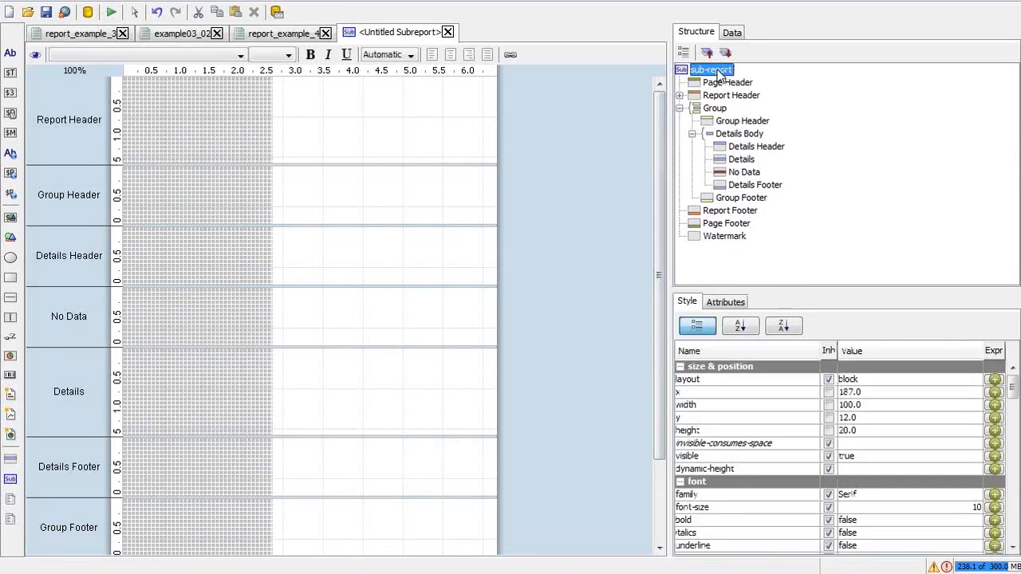
{"action": "right_click", "coordinate": [721, 72]}
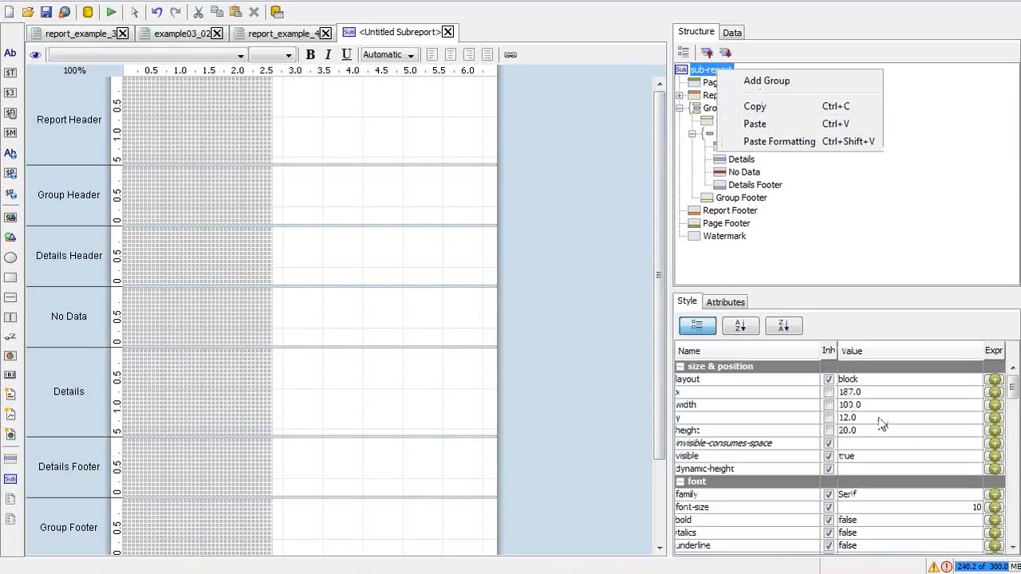
{"action": "left_click", "coordinate": [727, 302]}
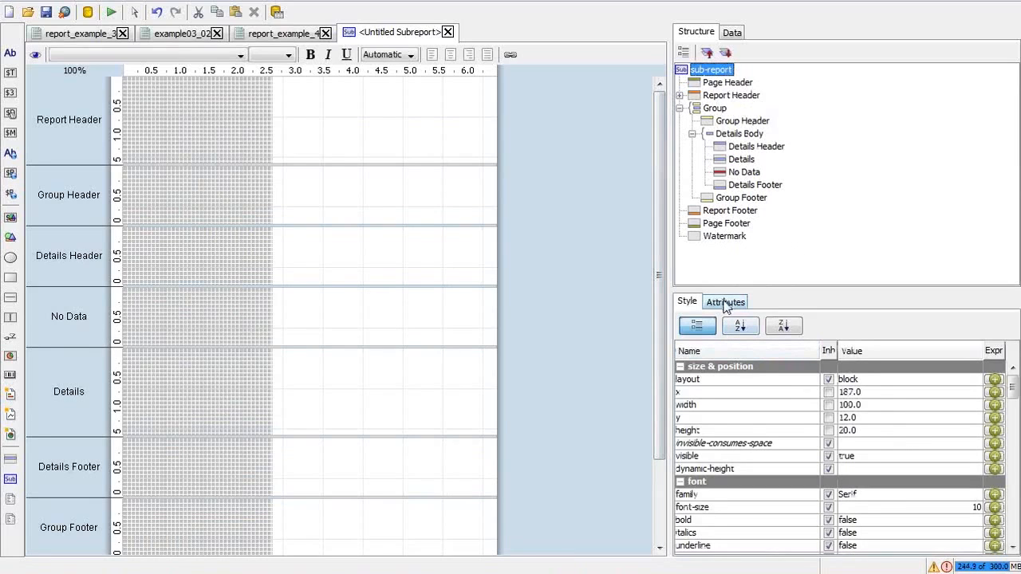
{"action": "left_click", "coordinate": [726, 307]}
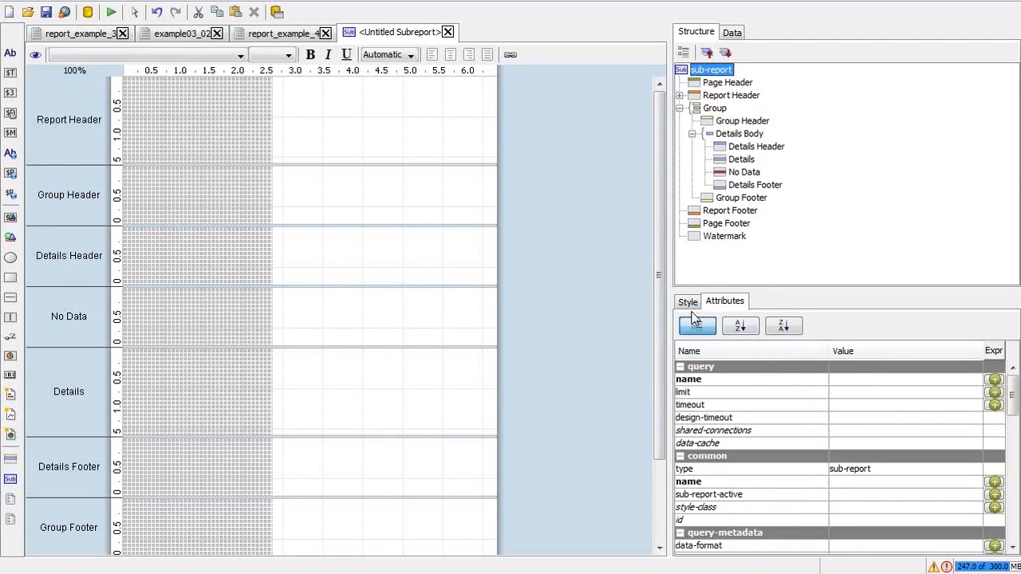
{"action": "left_click", "coordinate": [688, 303]}
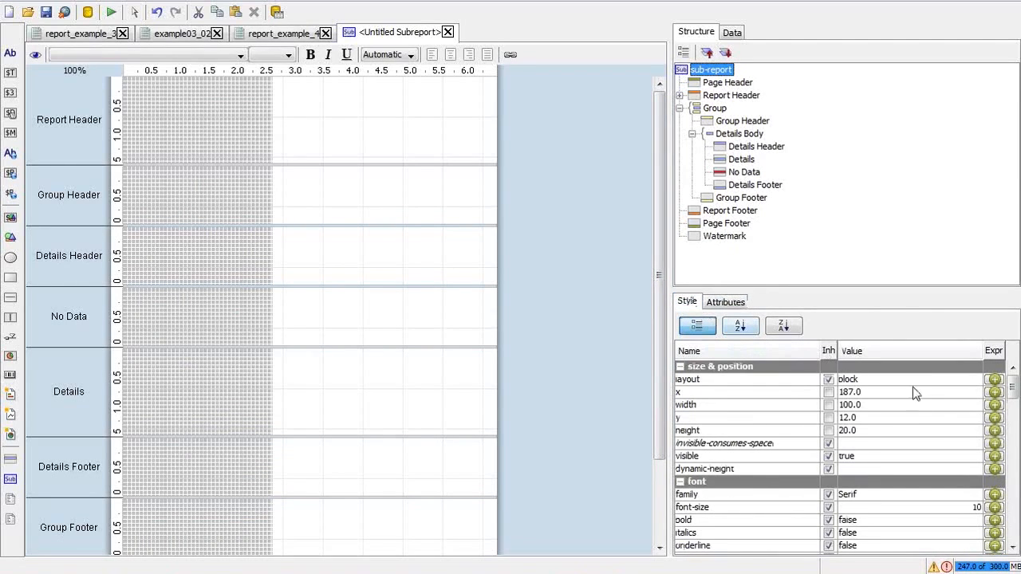
{"action": "left_click", "coordinate": [728, 304]}
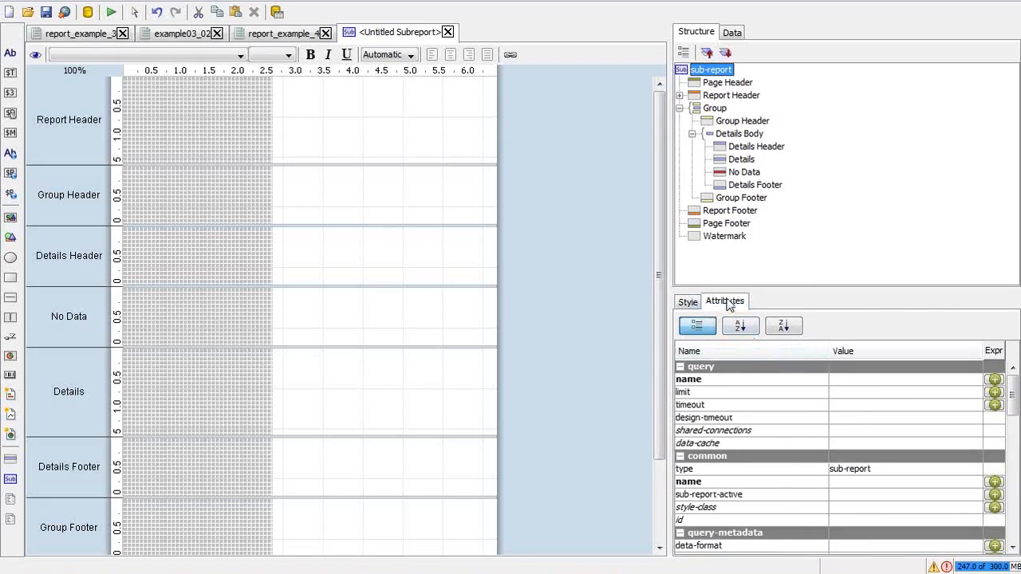
{"action": "left_click", "coordinate": [852, 380]}
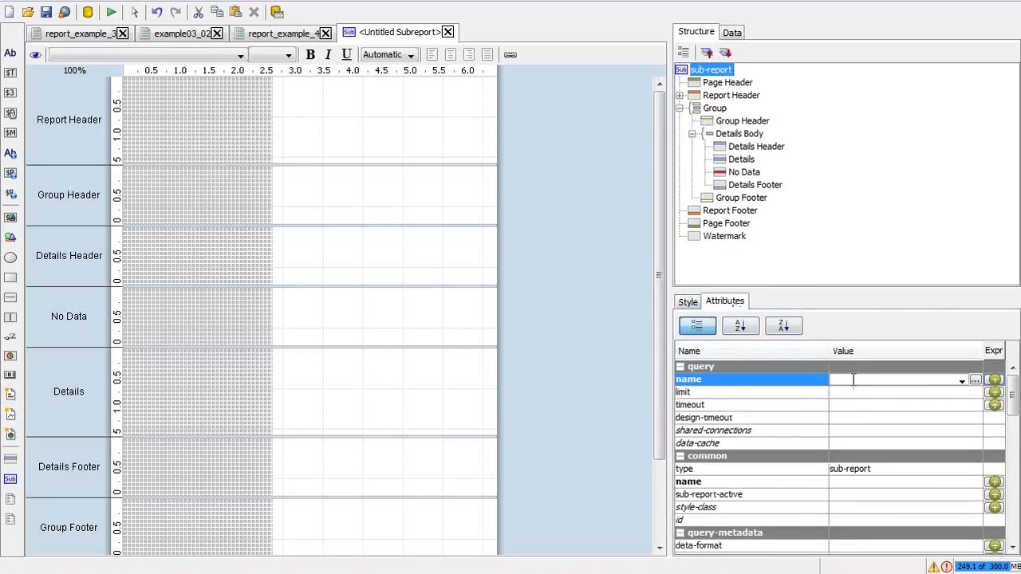
{"action": "type", "text": "country_flights"}
{"action": "key", "text": "Return"}
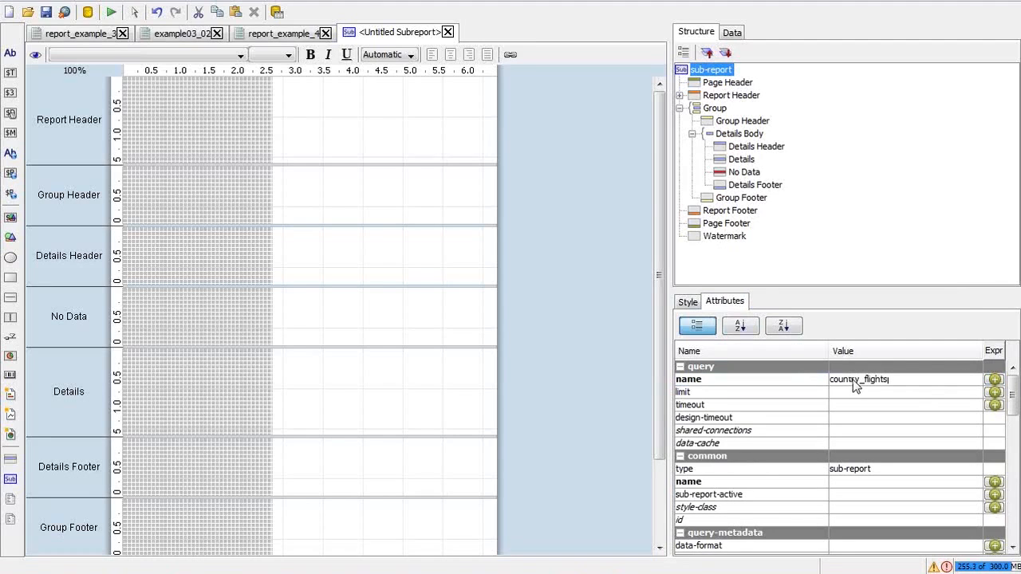
{"action": "left_click_drag", "start_coordinate": [875, 422], "coordinate": [877, 432]}
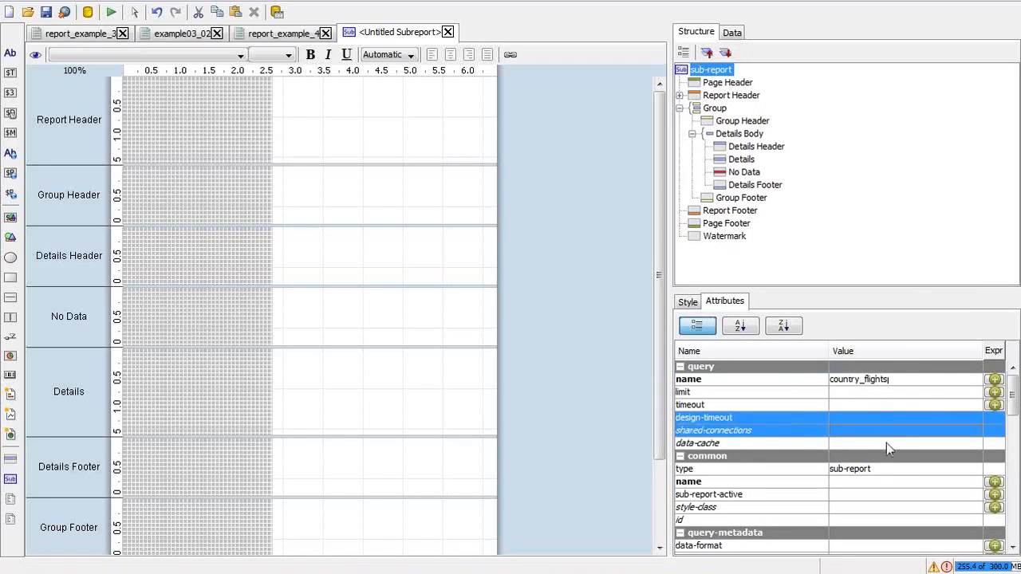
{"action": "left_click", "coordinate": [908, 381]}
{"action": "key", "text": "BackSpace"}
{"action": "key", "text": "BackSpace"}
{"action": "key", "text": "BackSpace"}
{"action": "key", "text": "BackSpace"}
{"action": "key", "text": "BackSpace"}
{"action": "key", "text": "BackSpace"}
{"action": "key", "text": "BackSpace"}
{"action": "key", "text": "BackSpace"}
{"action": "key", "text": "BackSpace"}
{"action": "key", "text": "BackSpace"}
{"action": "key", "text": "BackSpace"}
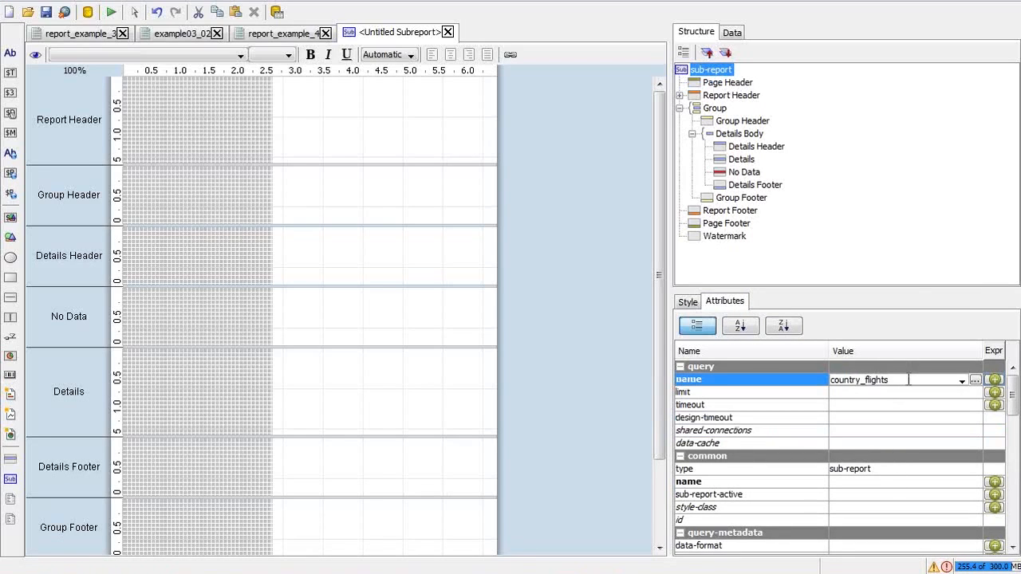
{"action": "key", "text": "BackSpace"}
{"action": "key", "text": "BackSpace"}
{"action": "key", "text": "BackSpace"}
{"action": "key", "text": "BackSpace"}
{"action": "left_click", "coordinate": [815, 158]}
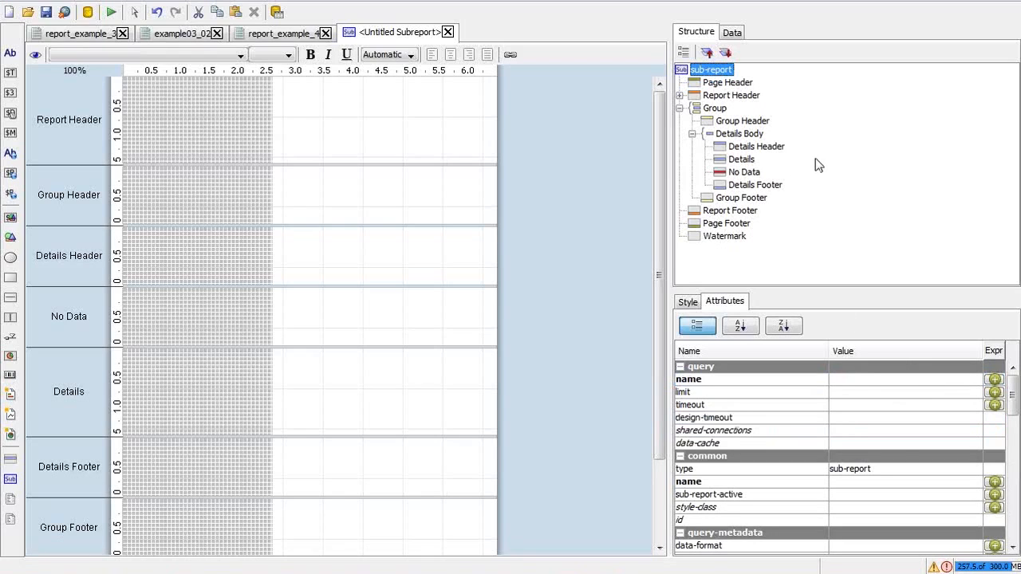
{"action": "right_click", "coordinate": [715, 71]}
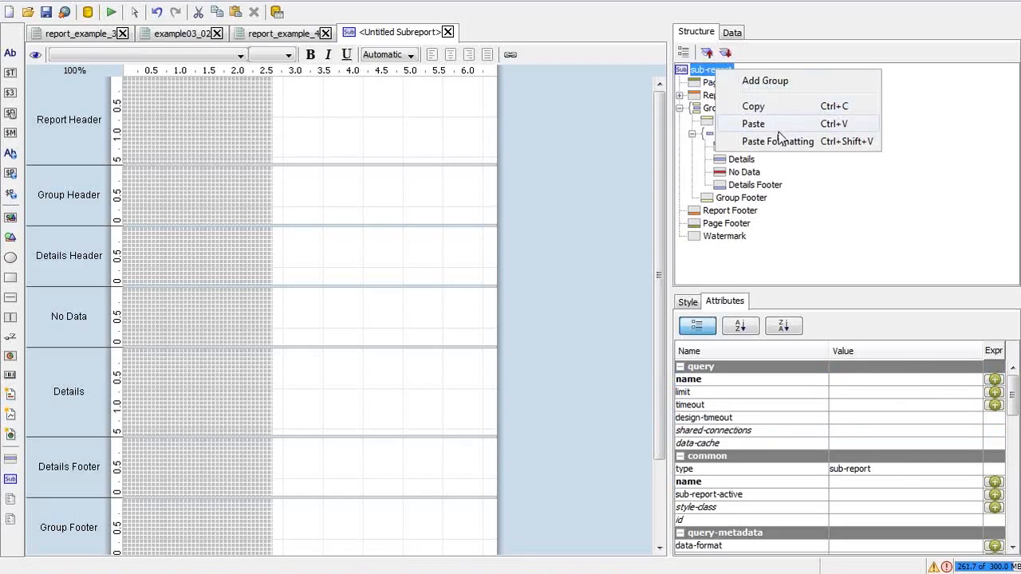
{"action": "left_click", "coordinate": [958, 235]}
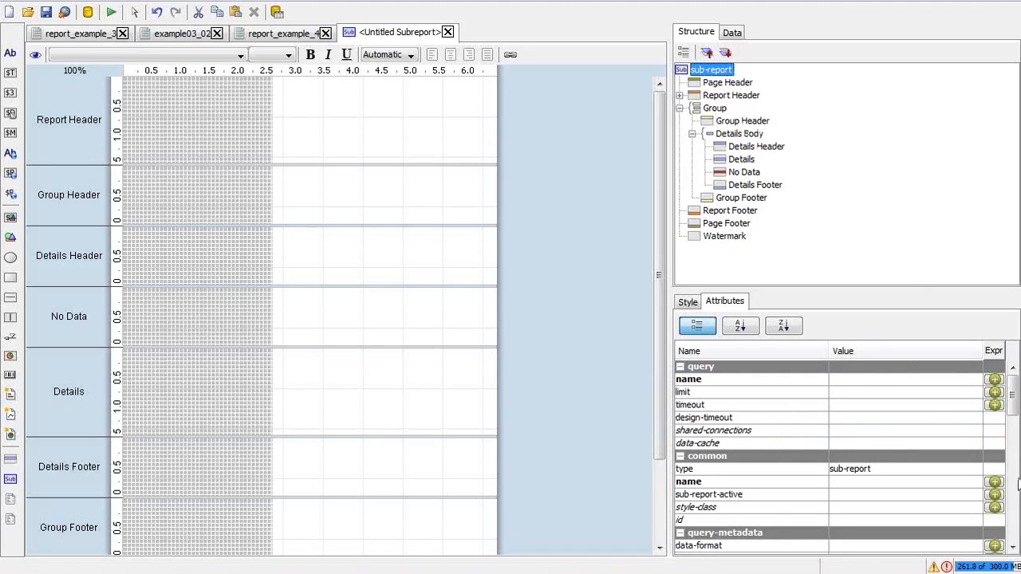
{"action": "left_click_drag", "start_coordinate": [1014, 414], "coordinate": [1014, 370]}
{"action": "left_click", "coordinate": [686, 300]}
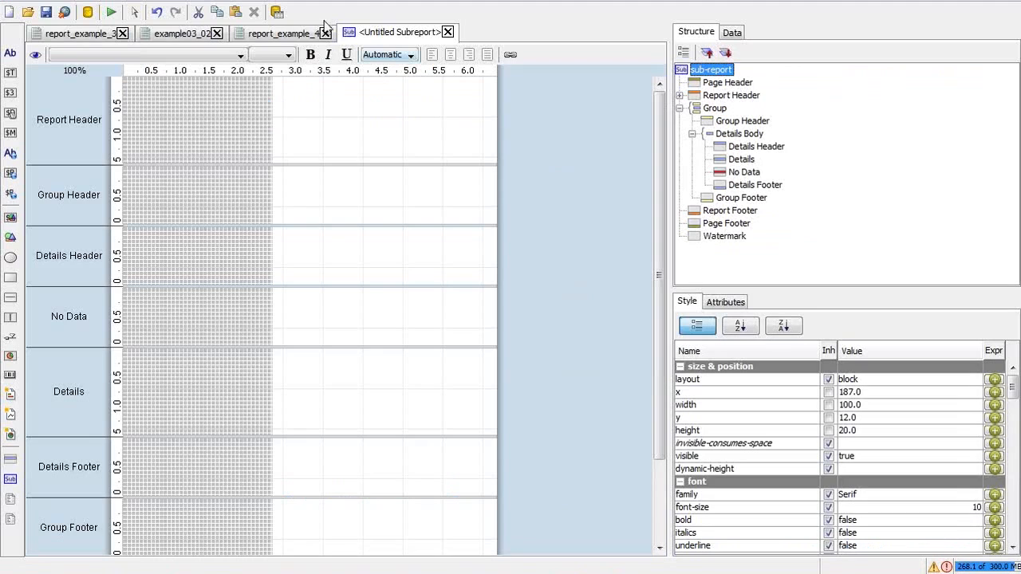
Step: Compare the report_example_4 and Untitled Subreport tabs, then bring up slide 51 'Step1: Embedding Sub-report (Contd.)'
{"action": "left_click", "coordinate": [292, 35]}
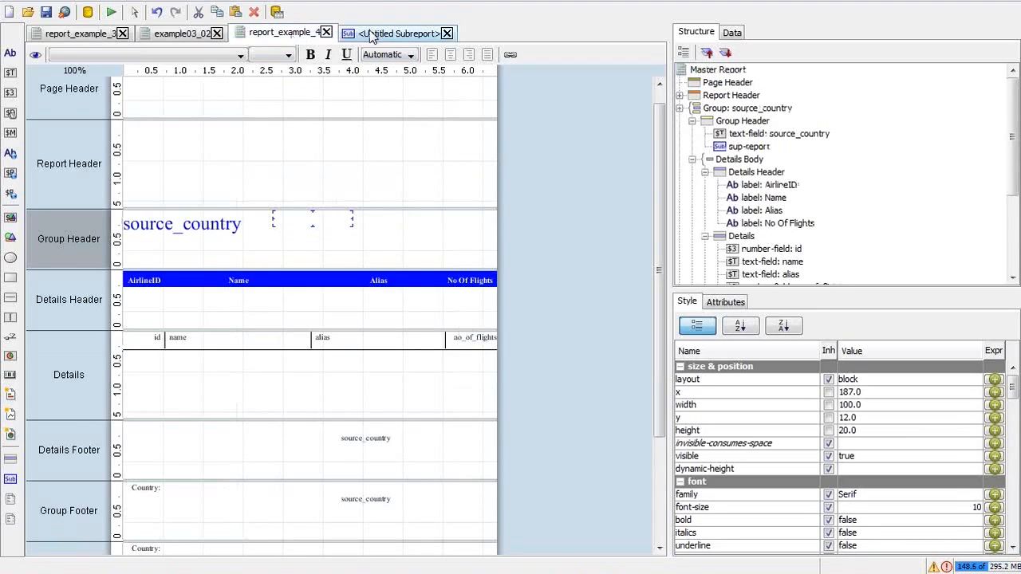
{"action": "left_click", "coordinate": [371, 36]}
{"action": "left_click", "coordinate": [307, 36]}
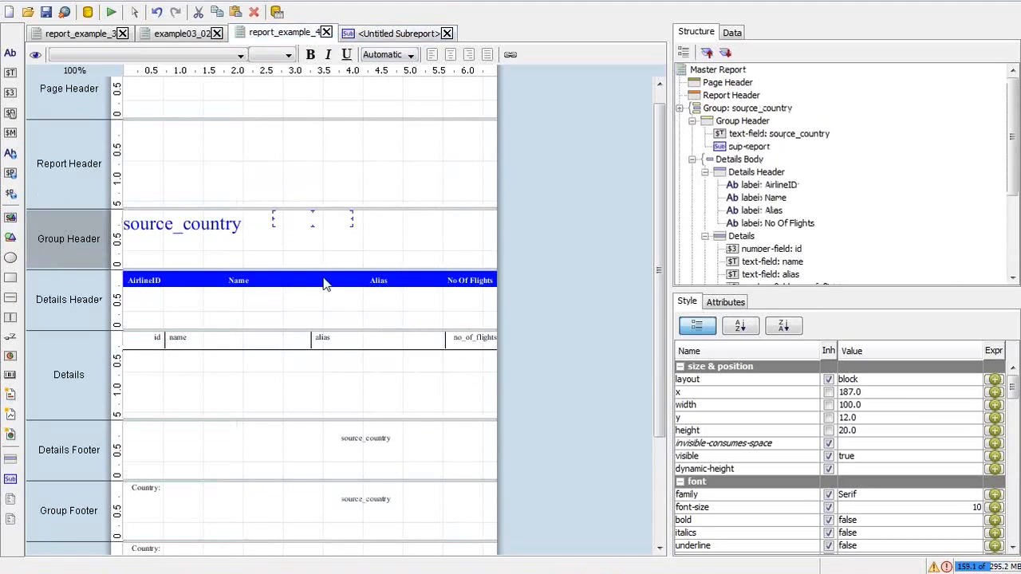
{"action": "left_click", "coordinate": [403, 38]}
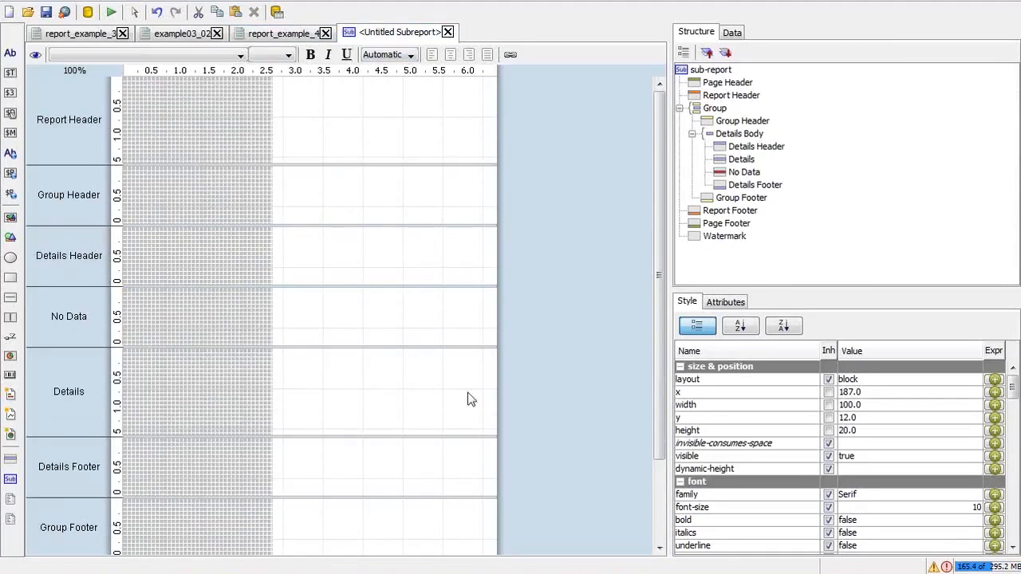
{"action": "key", "text": "alt+Tab"}
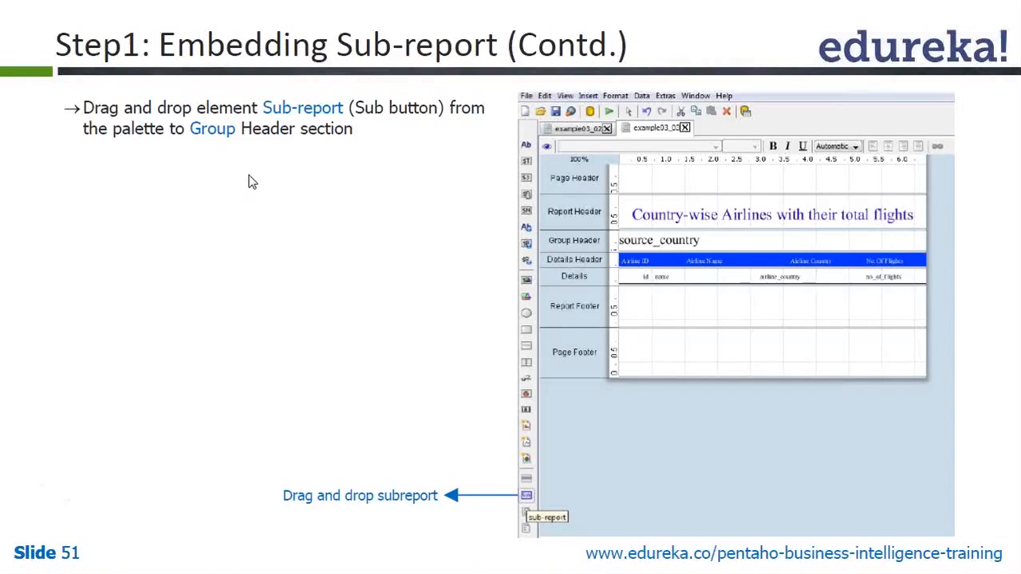
Step: Leave slide 51 in Adobe Reader and return to the Untitled Subreport tab in Report Designer
{"action": "key", "text": "alt+Tab"}
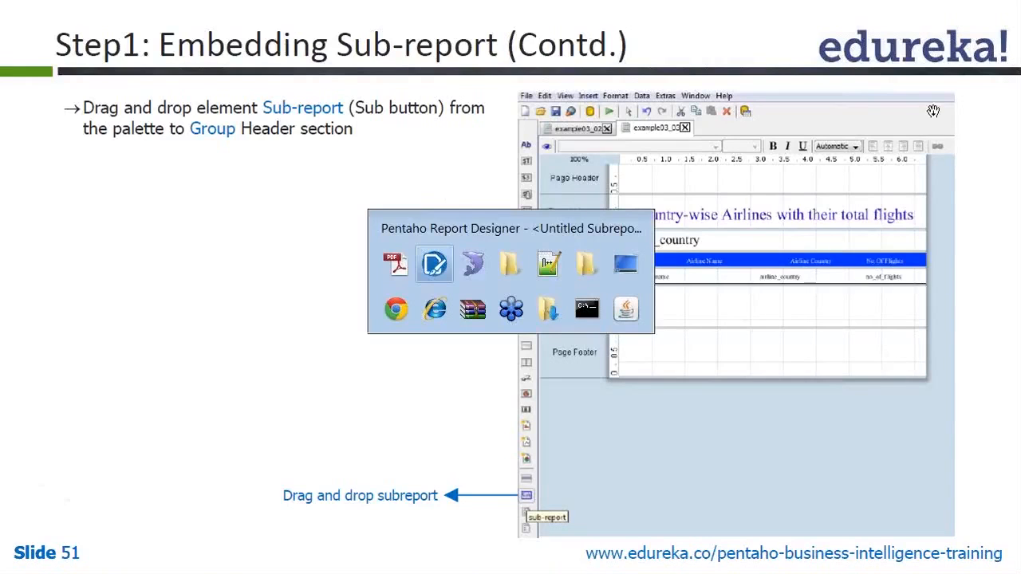
{"action": "key", "text": "alt+Tab"}
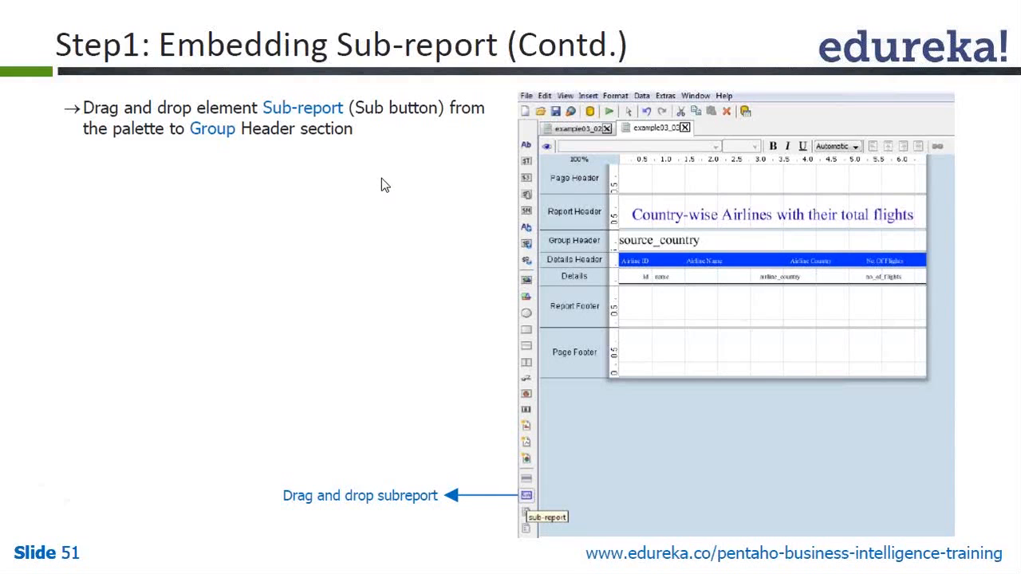
{"action": "key", "text": "alt+Tab"}
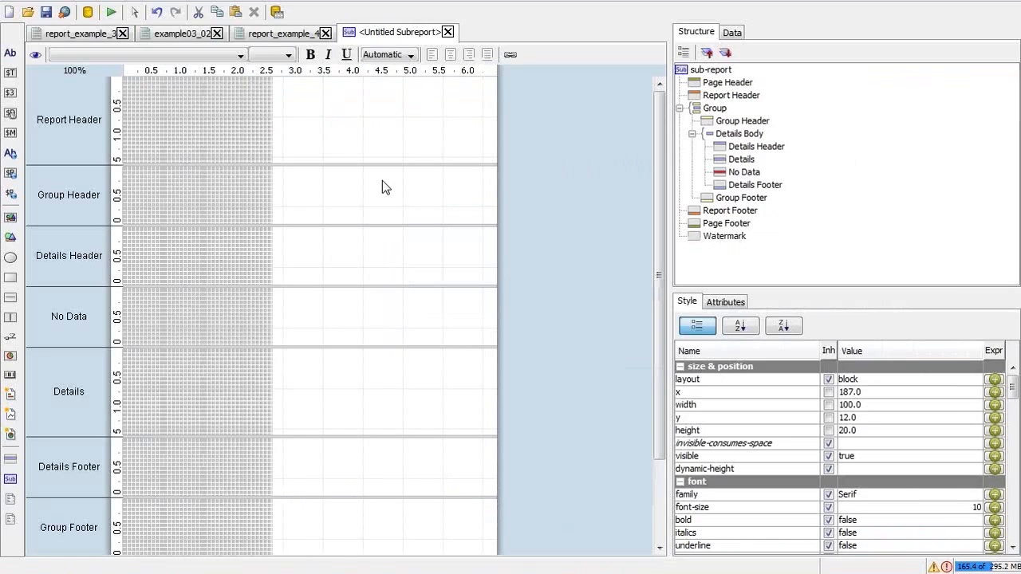
{"action": "left_click_drag", "start_coordinate": [1014, 389], "coordinate": [1014, 528]}
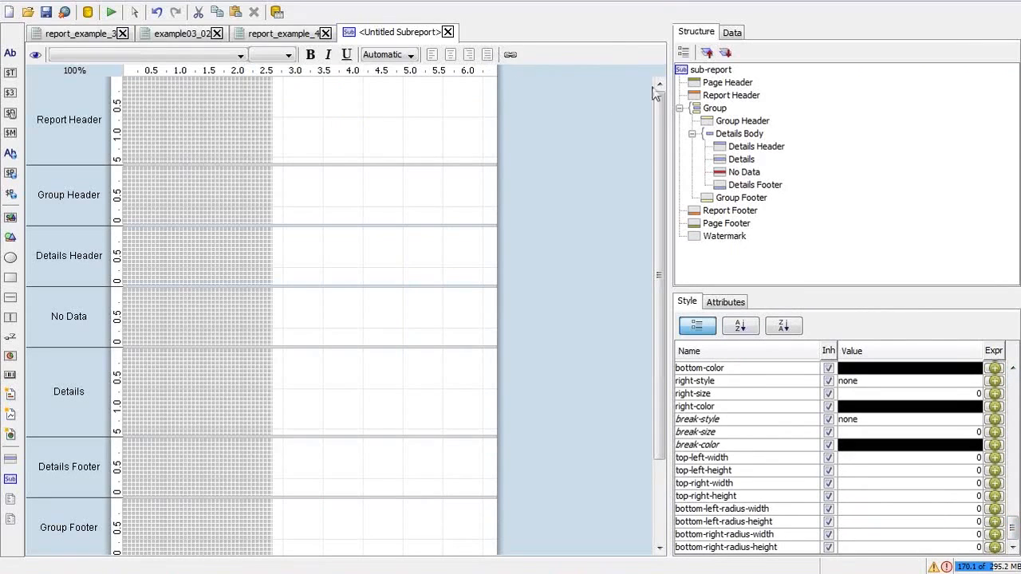
{"action": "left_click", "coordinate": [734, 35]}
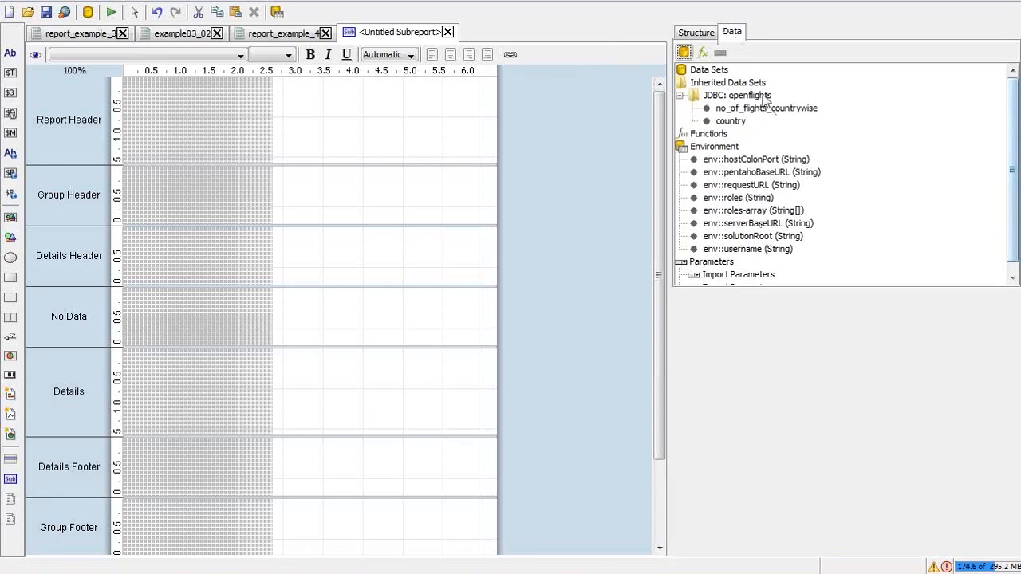
{"action": "left_click", "coordinate": [704, 35]}
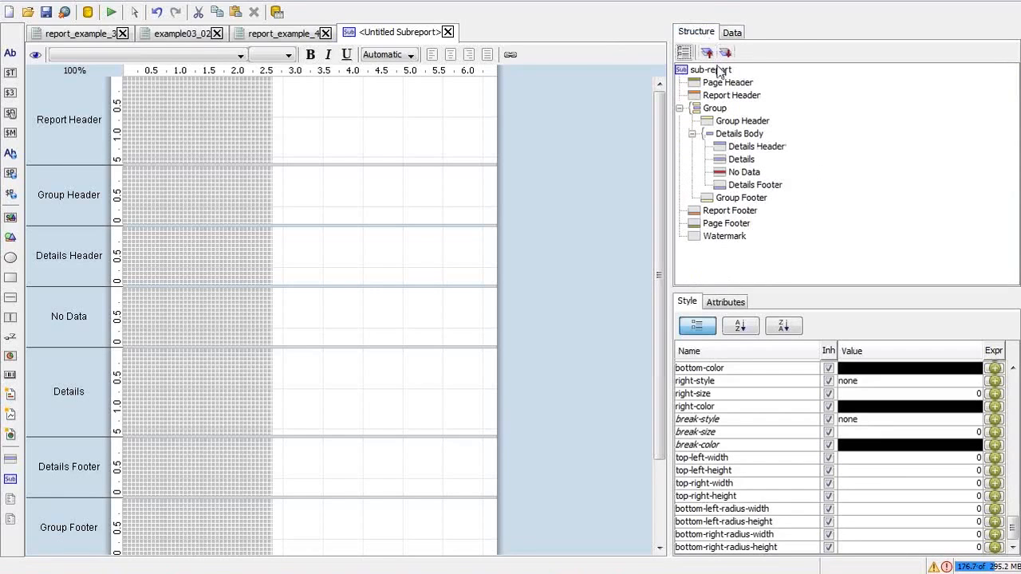
{"action": "left_click", "coordinate": [712, 69]}
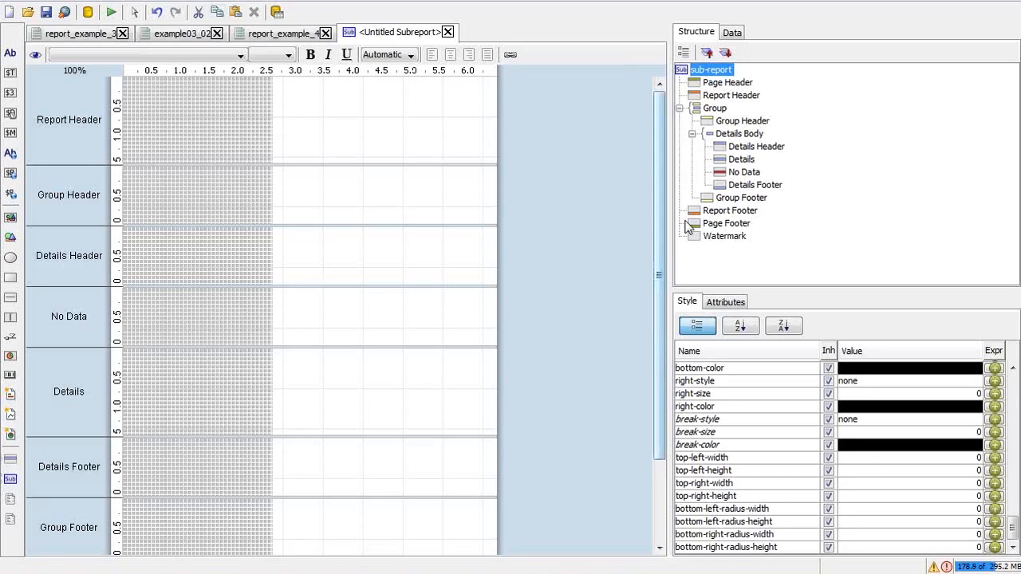
{"action": "key", "text": "alt+Tab"}
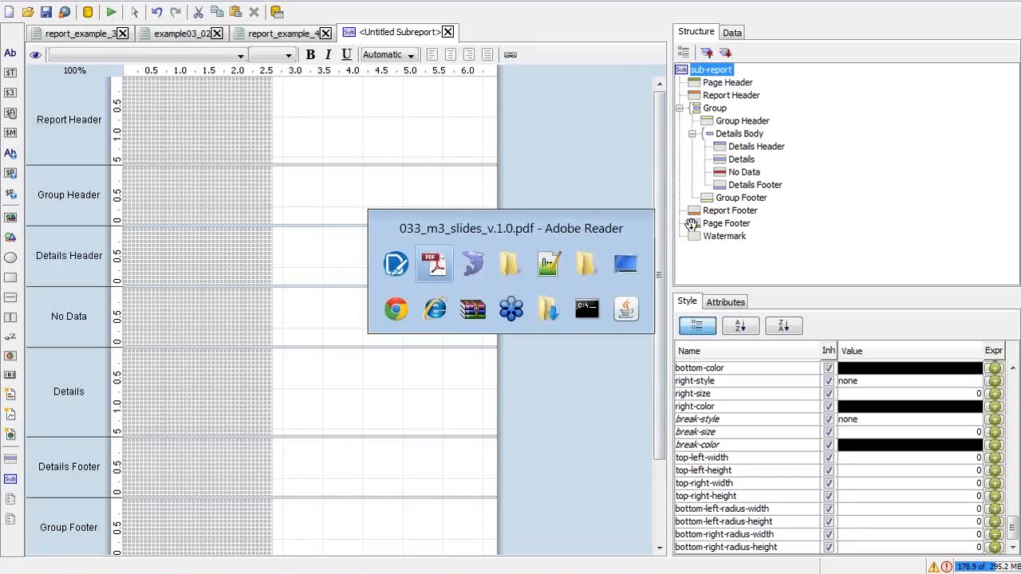
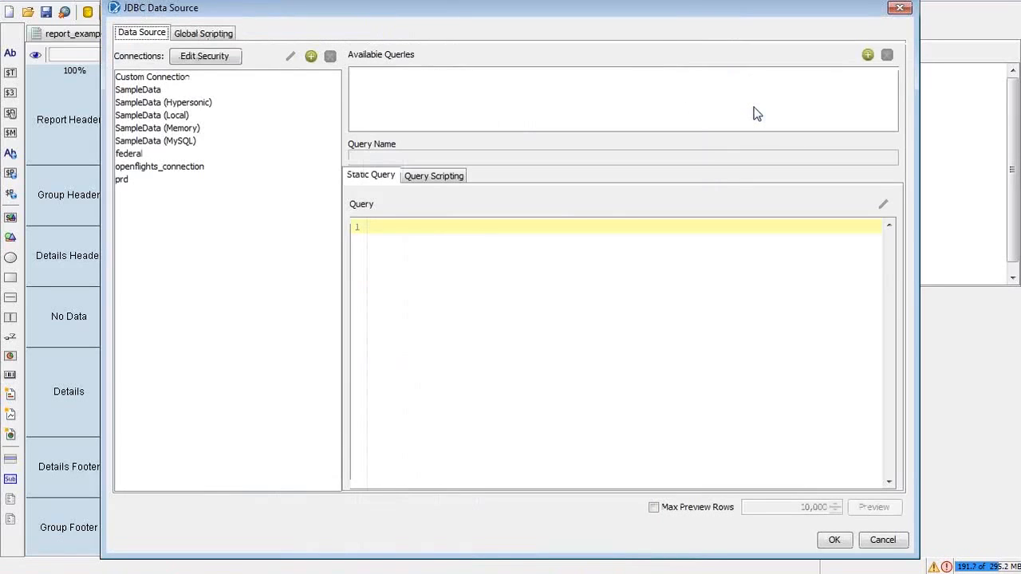
Step: Add Query 1 on openflights_connection and enter the first query line counting rows from airline
{"action": "left_click", "coordinate": [172, 170]}
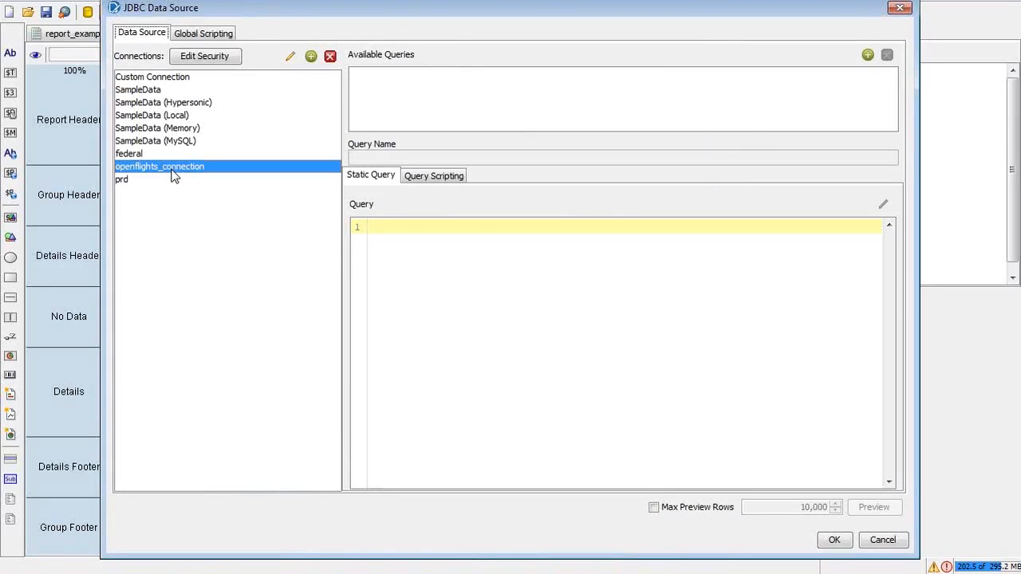
{"action": "left_click", "coordinate": [868, 55]}
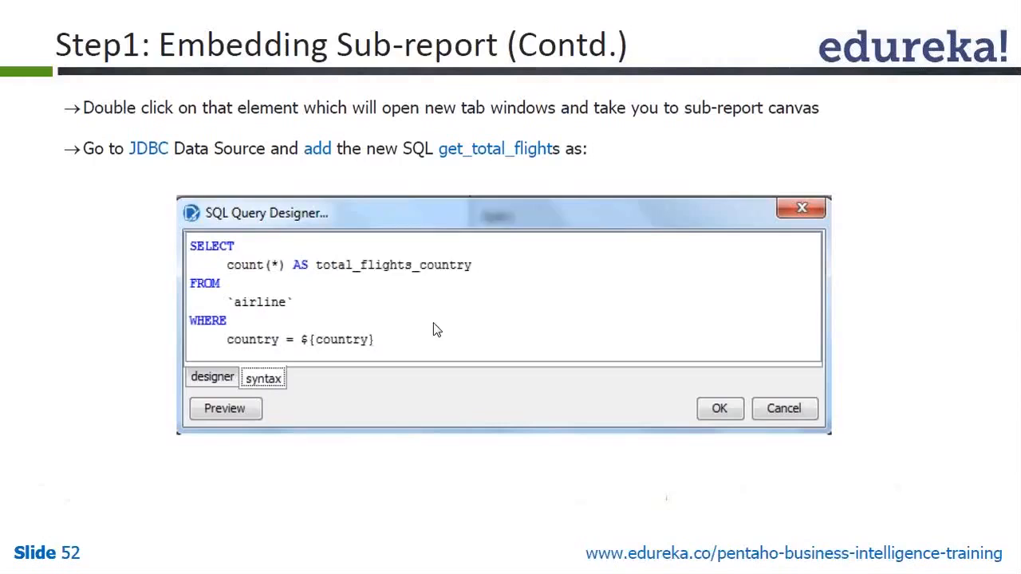
{"action": "key", "text": "alt+Tab"}
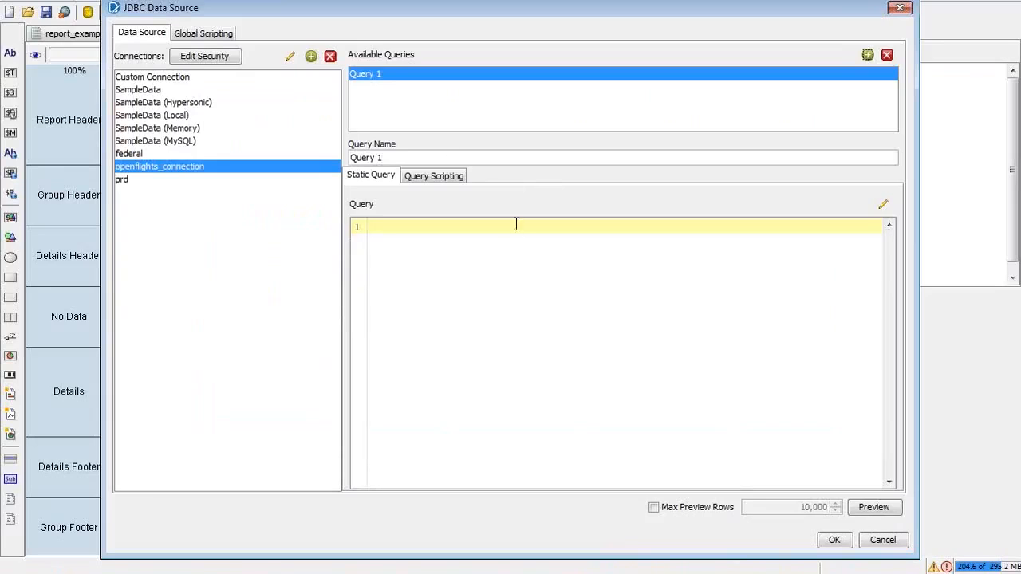
{"action": "type", "text": "selecto"}
{"action": "key", "text": "BackSpace"}
{"action": "type", "text": "countr**) from airline"}
Step: Add the indented filter line where country = ${country} and confirm the query
{"action": "key", "text": "Return"}
{"action": "key", "text": "Tab"}
{"action": "type", "text": "where"}
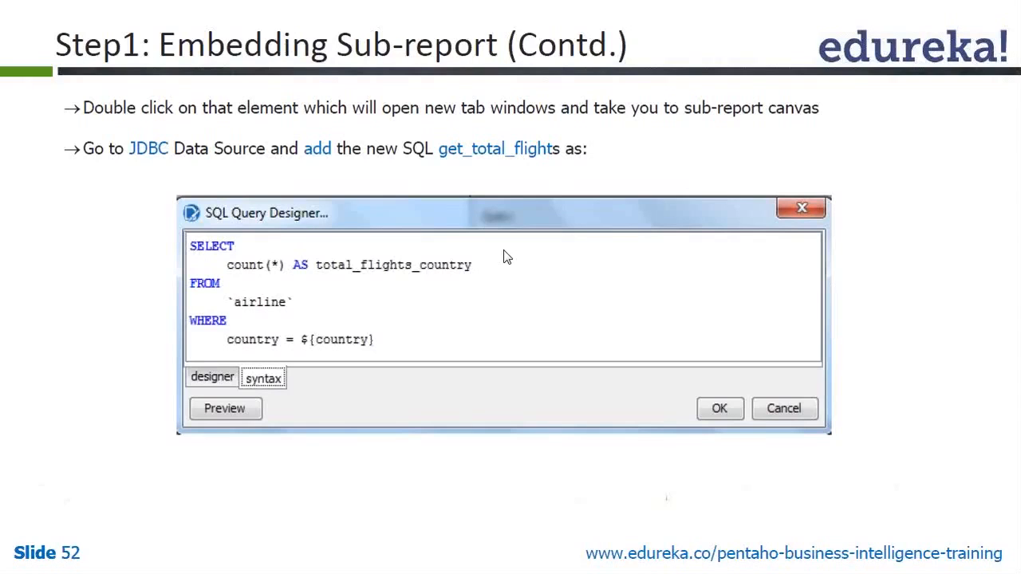
{"action": "key", "text": "alt+Tab"}
{"action": "type", "text": "try"}
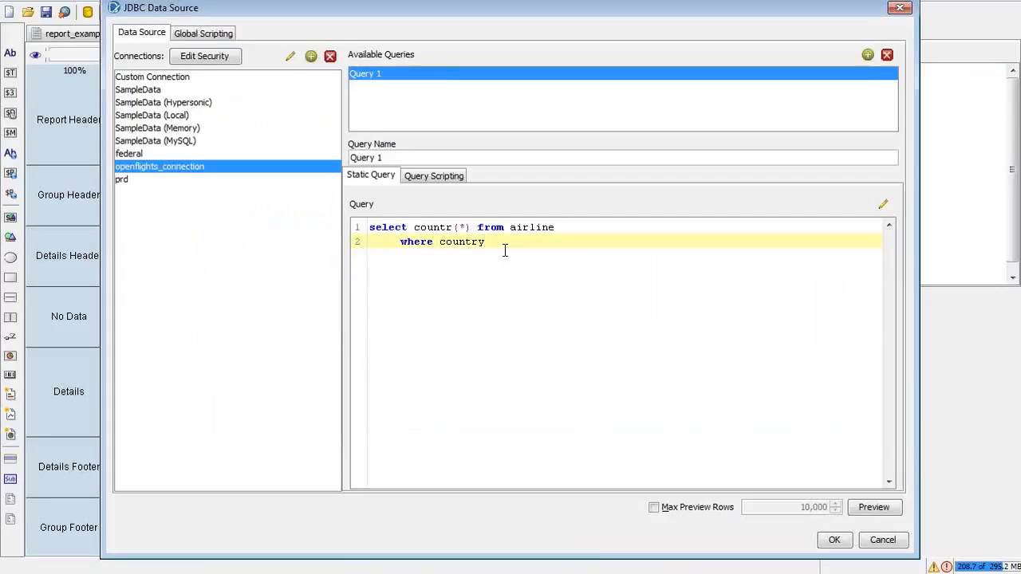
{"action": "type", "text": "="}
{"action": "key", "text": "BackSpace"}
{"action": "type", "text": "= ${country}"}
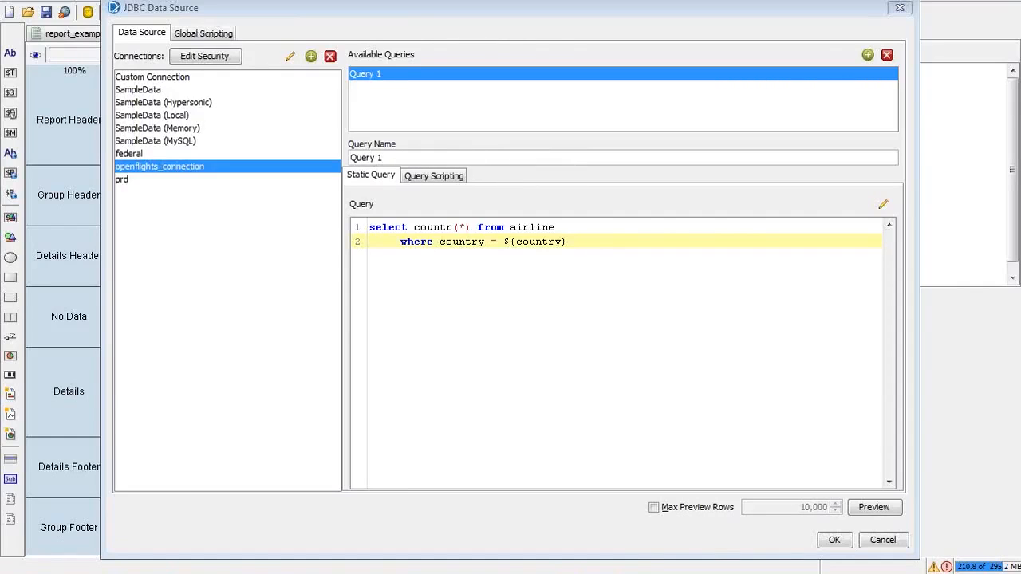
{"action": "key", "text": "alt+Tab"}
{"action": "key", "text": "alt+Tab"}
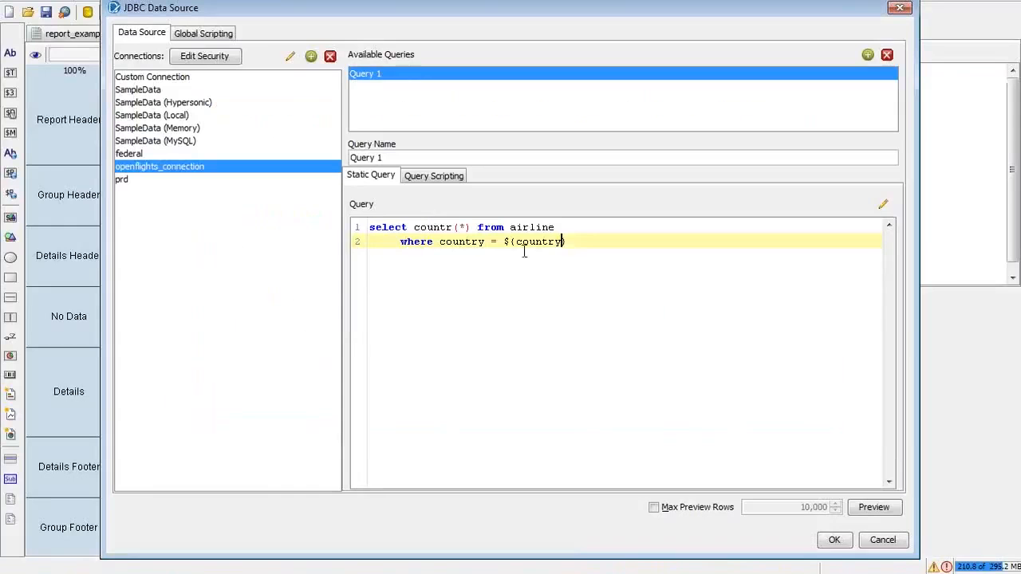
{"action": "left_click", "coordinate": [835, 540]}
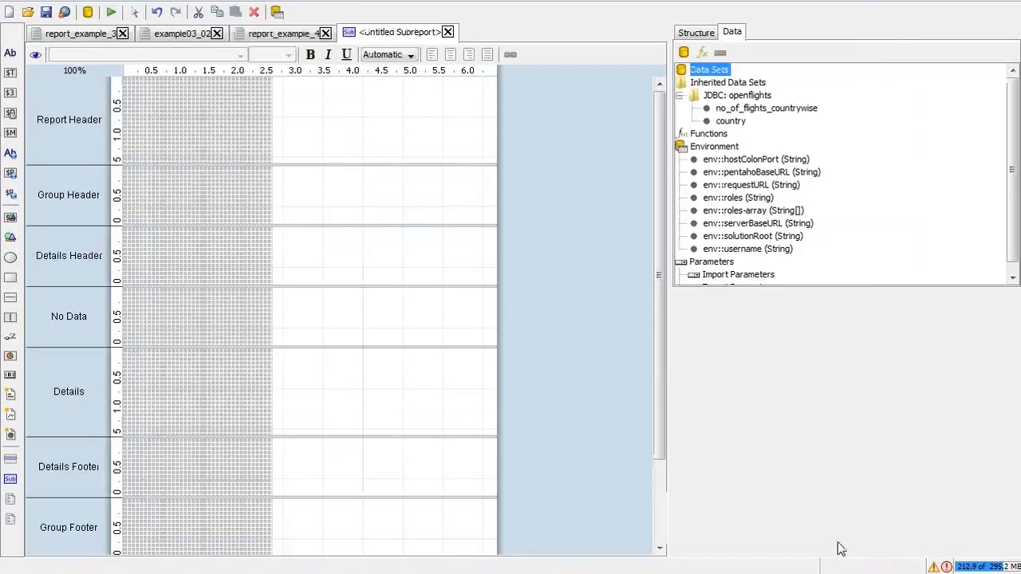
Step: Locate the sub-report under the Group Header in the main report's structure and open it
{"action": "left_click", "coordinate": [267, 36]}
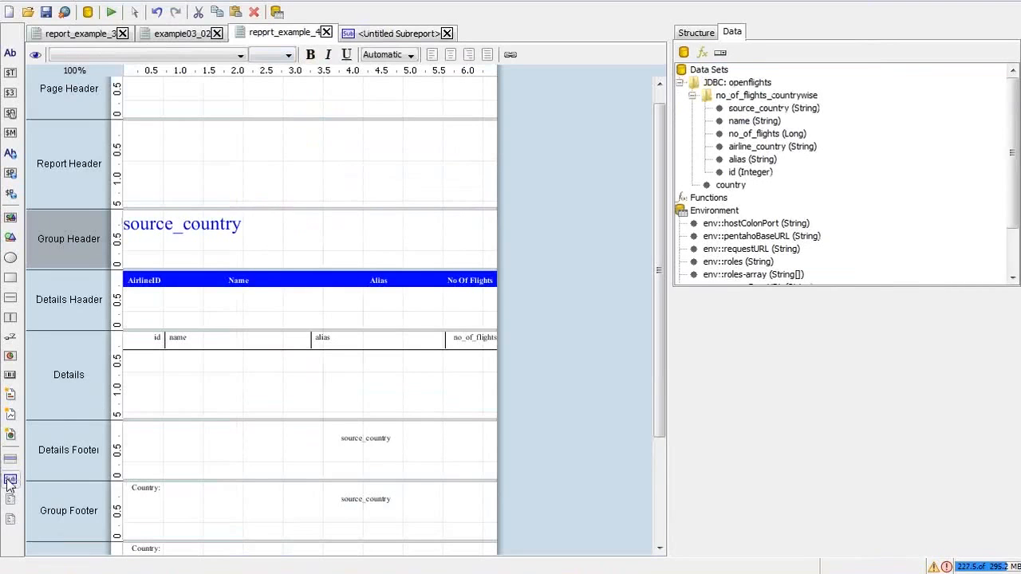
{"action": "left_click", "coordinate": [700, 35]}
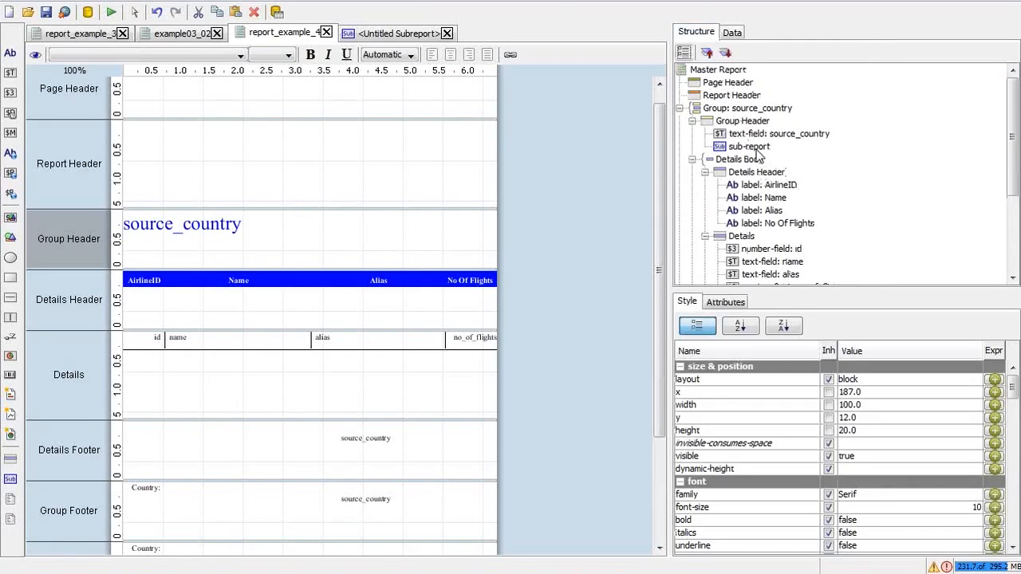
{"action": "left_click", "coordinate": [755, 150]}
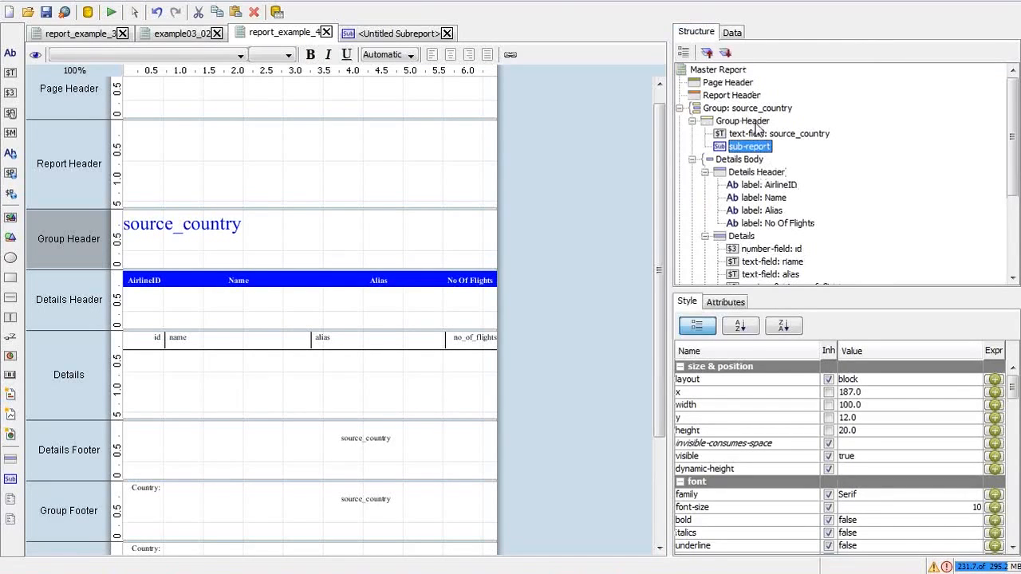
{"action": "left_click", "coordinate": [756, 124]}
{"action": "left_click", "coordinate": [758, 148]}
{"action": "double_click", "coordinate": [301, 221]}
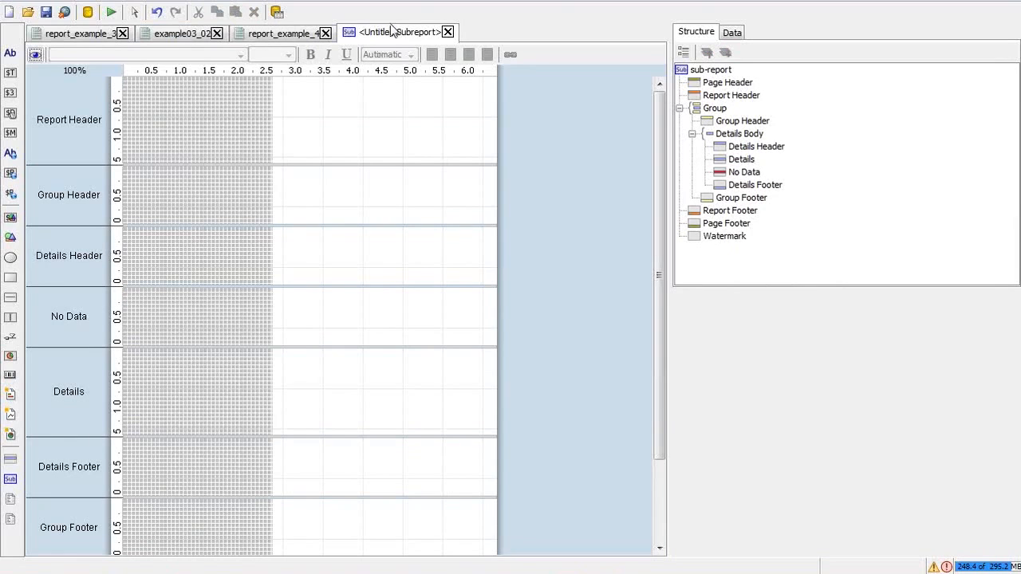
Step: Inspect the inherited no_of_flights_countrywise and country data, then reopen Query 1's settings
{"action": "left_click", "coordinate": [733, 35]}
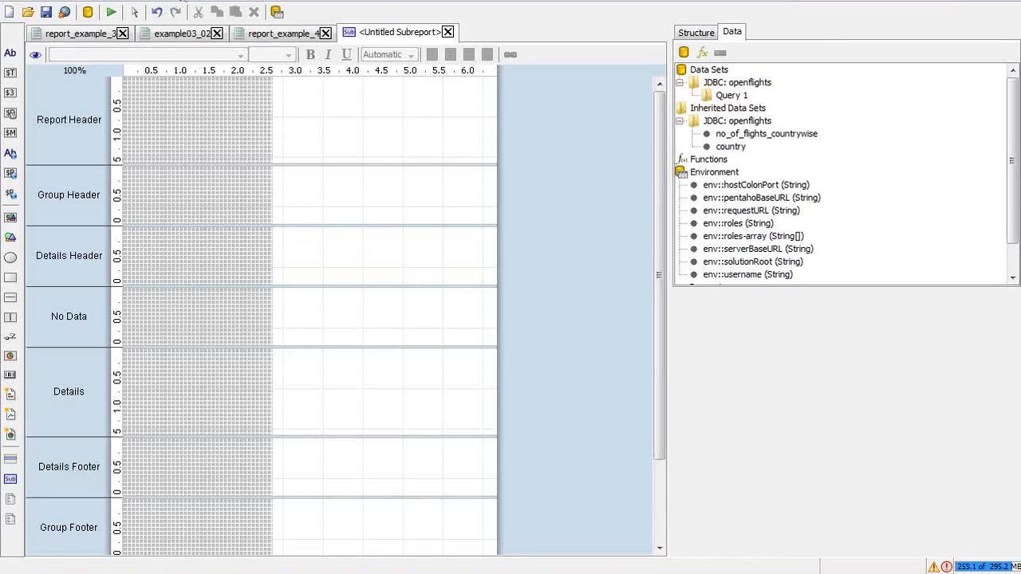
{"action": "left_click", "coordinate": [728, 134]}
{"action": "left_click", "coordinate": [733, 147]}
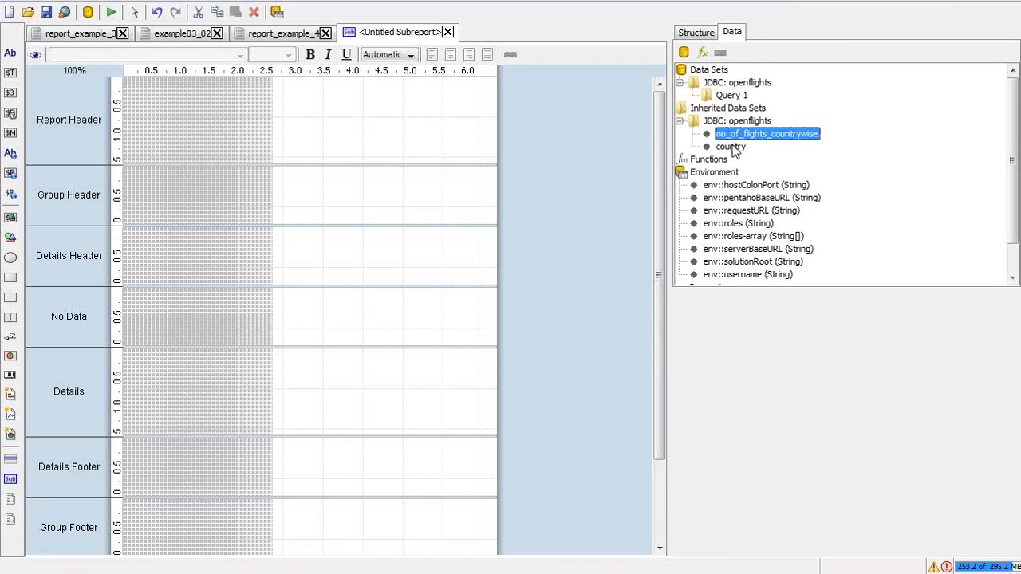
{"action": "left_click", "coordinate": [734, 134]}
{"action": "left_click", "coordinate": [733, 147]}
{"action": "left_click", "coordinate": [732, 134]}
{"action": "left_click", "coordinate": [731, 96]}
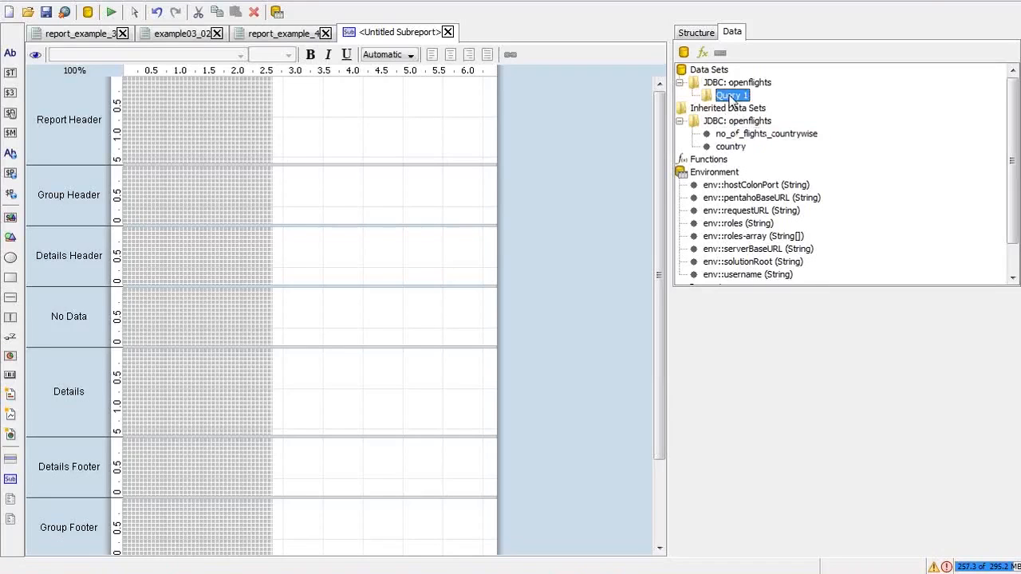
{"action": "double_click", "coordinate": [731, 96]}
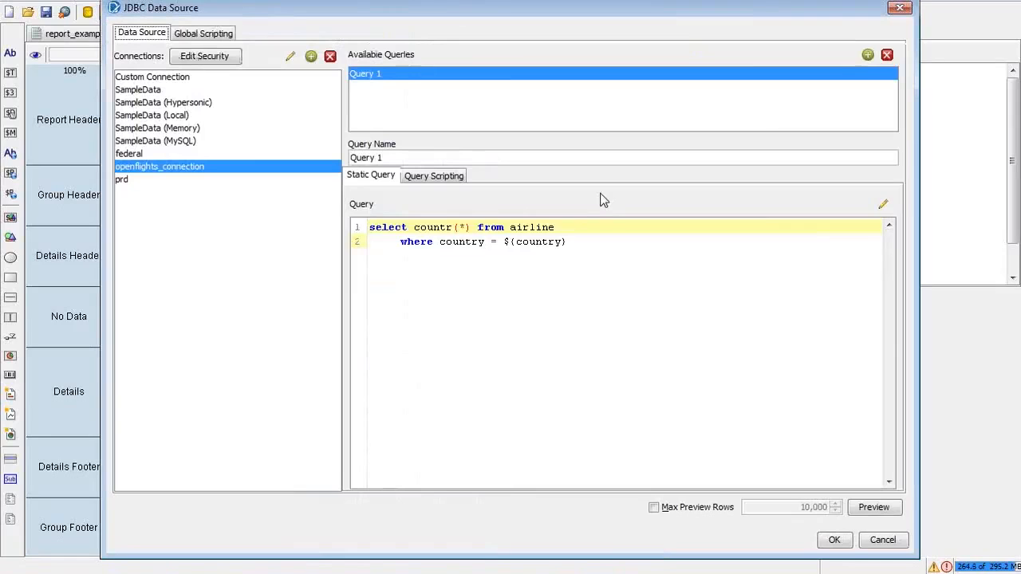
Step: Fix countr(*) to count(*) so Query 1 reads select count(*) from airline where country = ${country}
{"action": "left_click", "coordinate": [567, 254]}
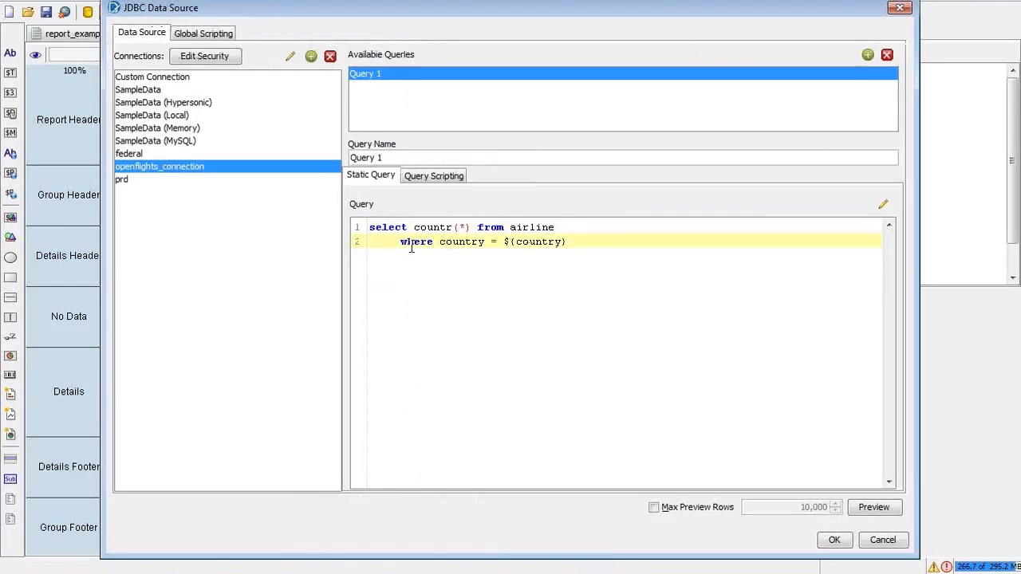
{"action": "left_click", "coordinate": [453, 228]}
{"action": "key", "text": "BackSpace"}
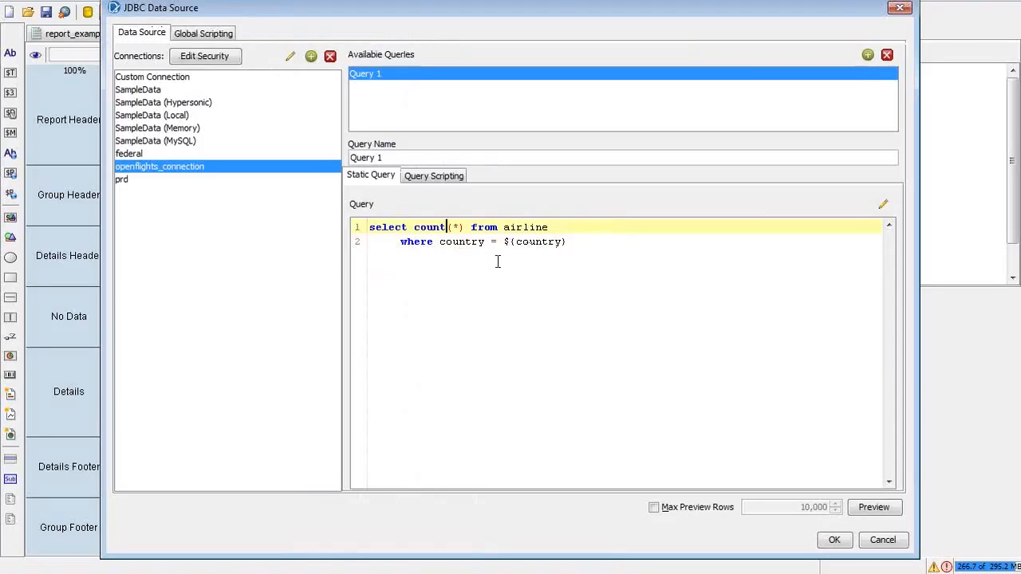
{"action": "left_click", "coordinate": [558, 228]}
{"action": "left_click", "coordinate": [574, 242]}
{"action": "left_click", "coordinate": [505, 243], "text": "shift"}
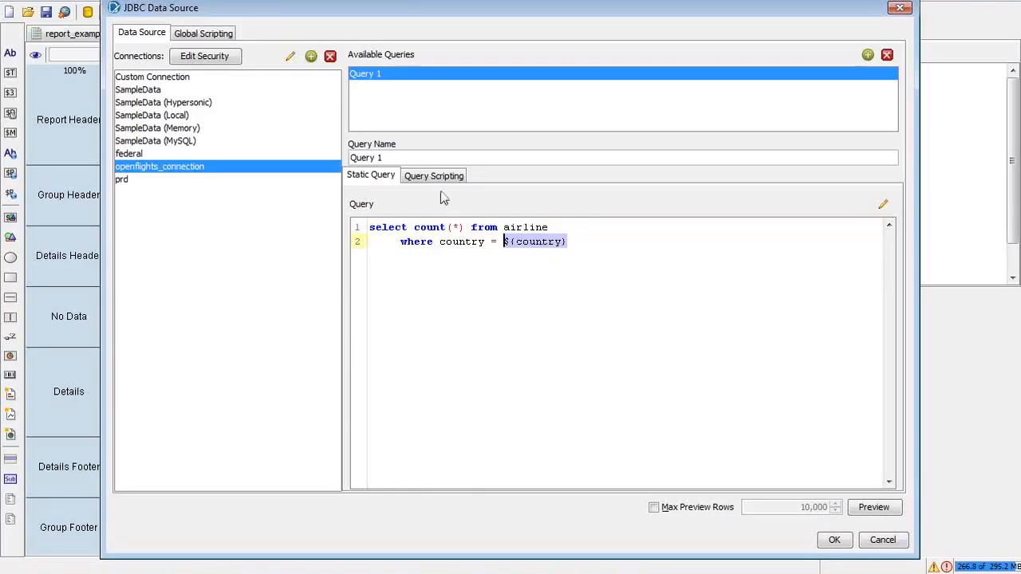
{"action": "left_click", "coordinate": [183, 0]}
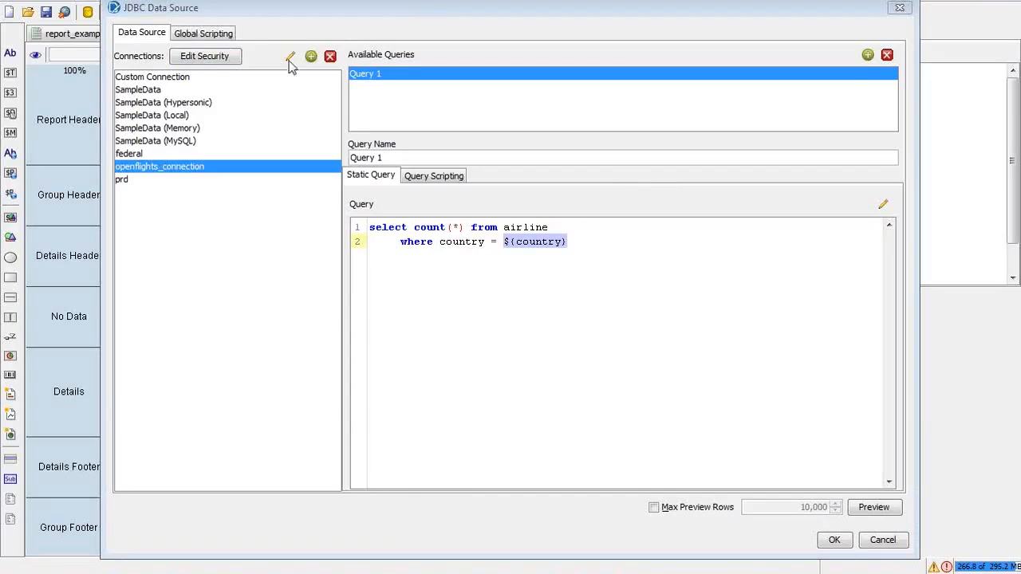
{"action": "left_click", "coordinate": [514, 276]}
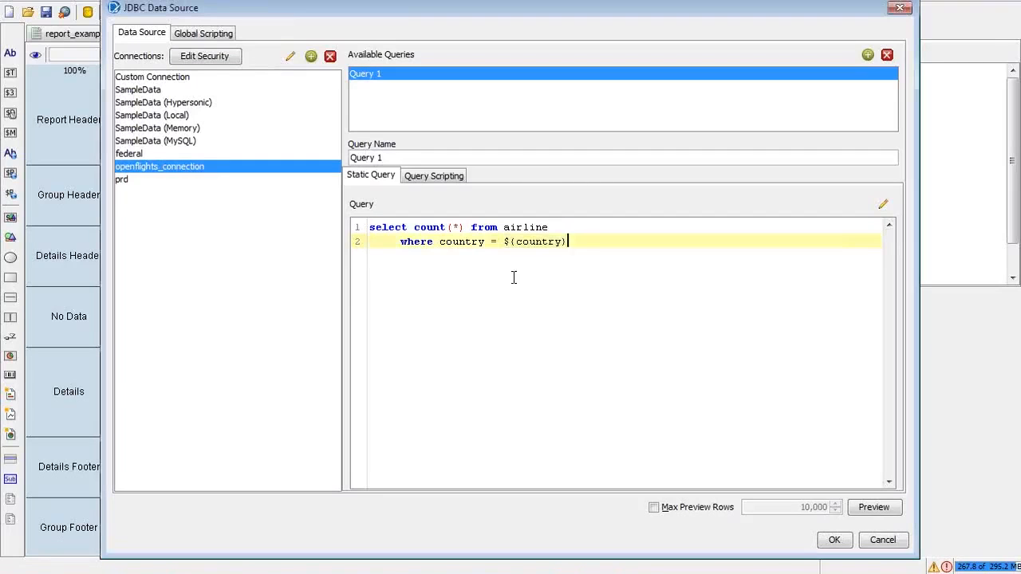
{"action": "left_click", "coordinate": [834, 541]}
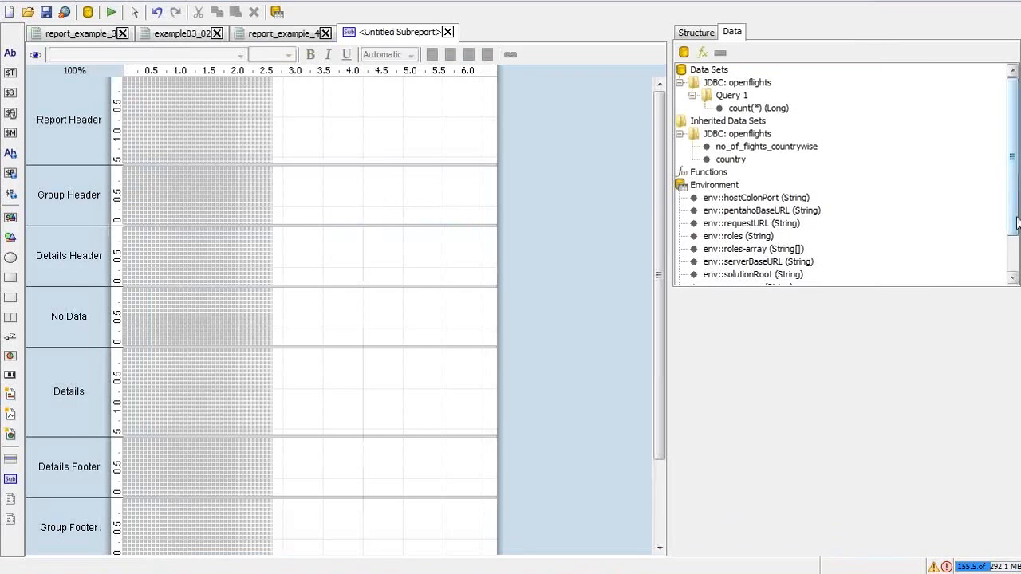
{"action": "left_click_drag", "start_coordinate": [1016, 234], "coordinate": [1018, 276]}
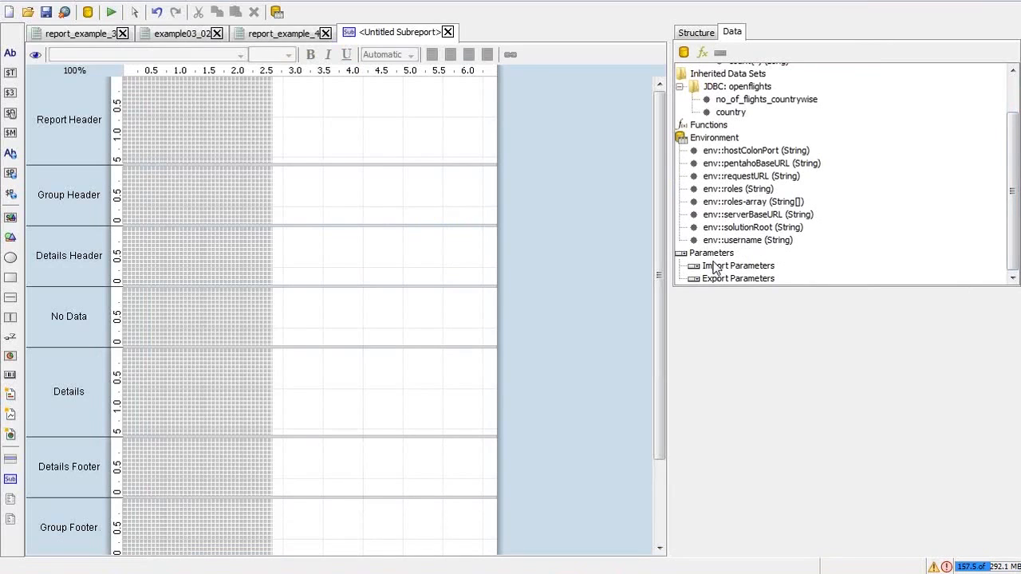
Step: Check the Parameters and Import Parameters entries, then reopen Query 1 from its count(*) field
{"action": "left_click", "coordinate": [712, 253]}
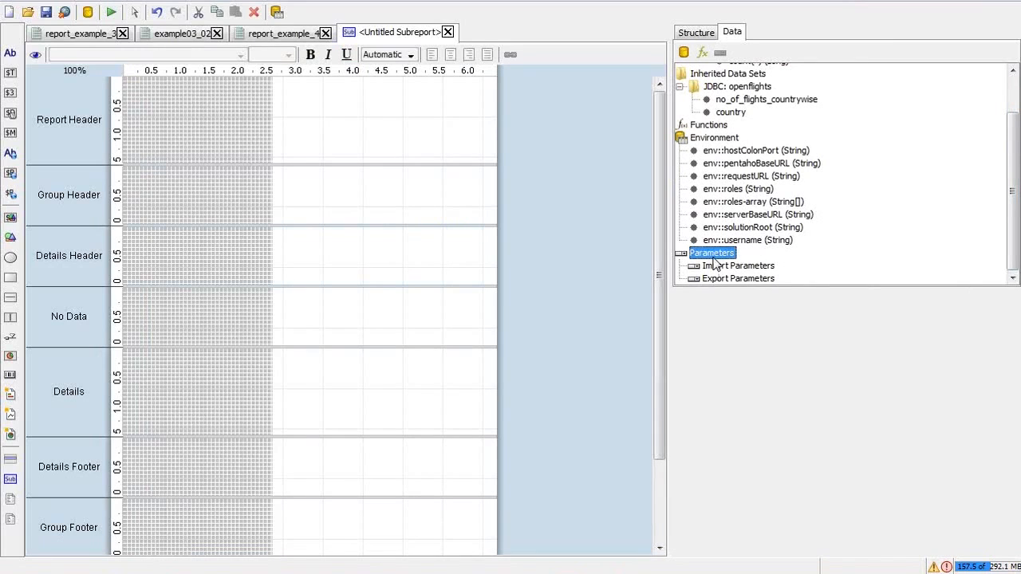
{"action": "left_click", "coordinate": [738, 266]}
{"action": "key", "text": "alt+Tab"}
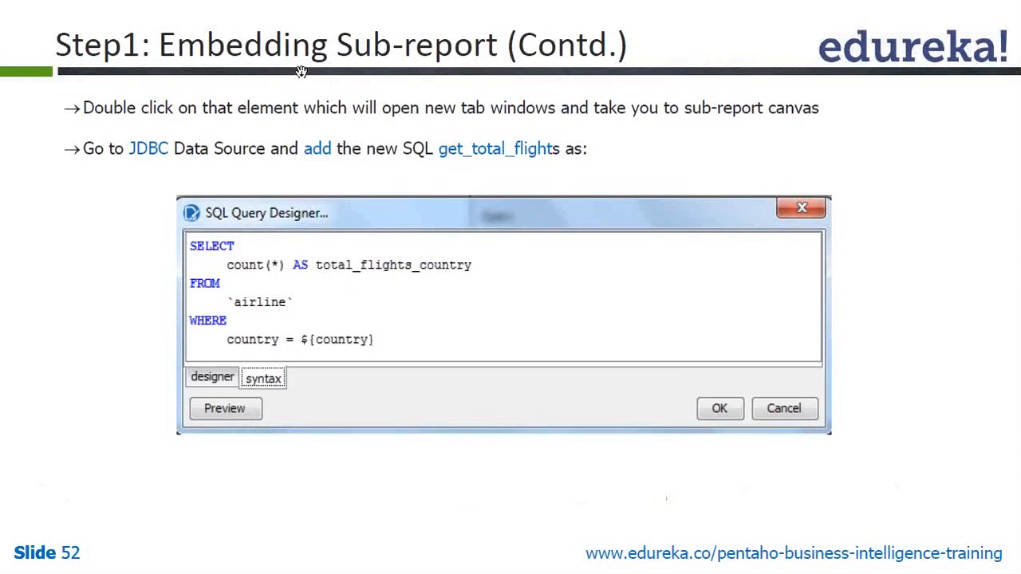
{"action": "key", "text": "alt+Tab"}
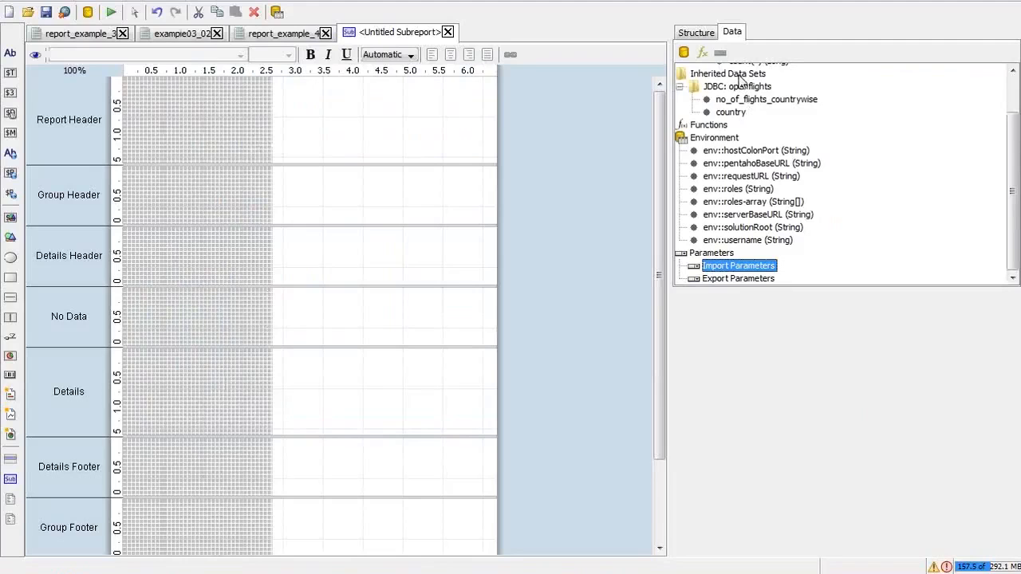
{"action": "left_click", "coordinate": [741, 73]}
{"action": "key", "text": "Up"}
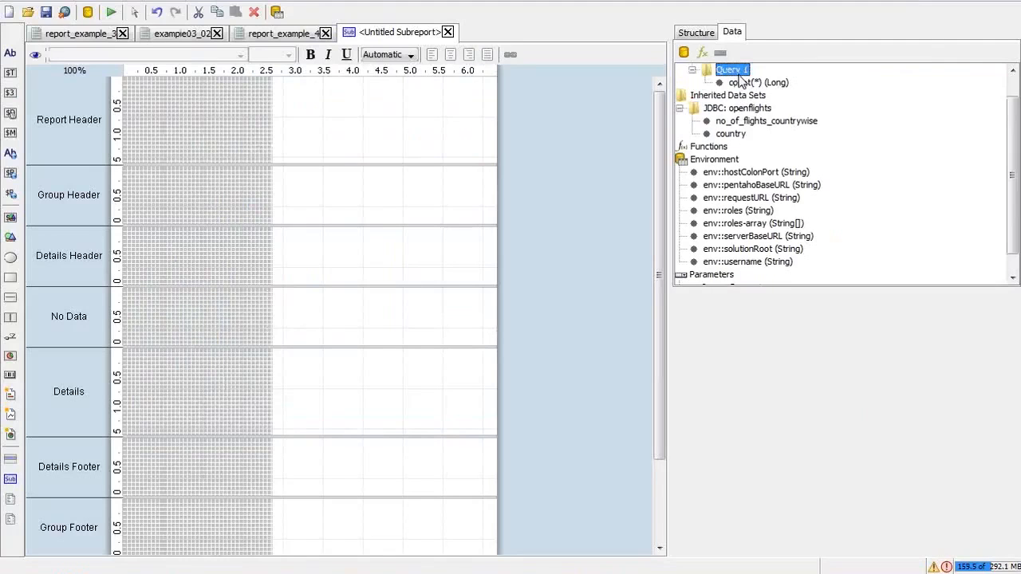
{"action": "double_click", "coordinate": [734, 70]}
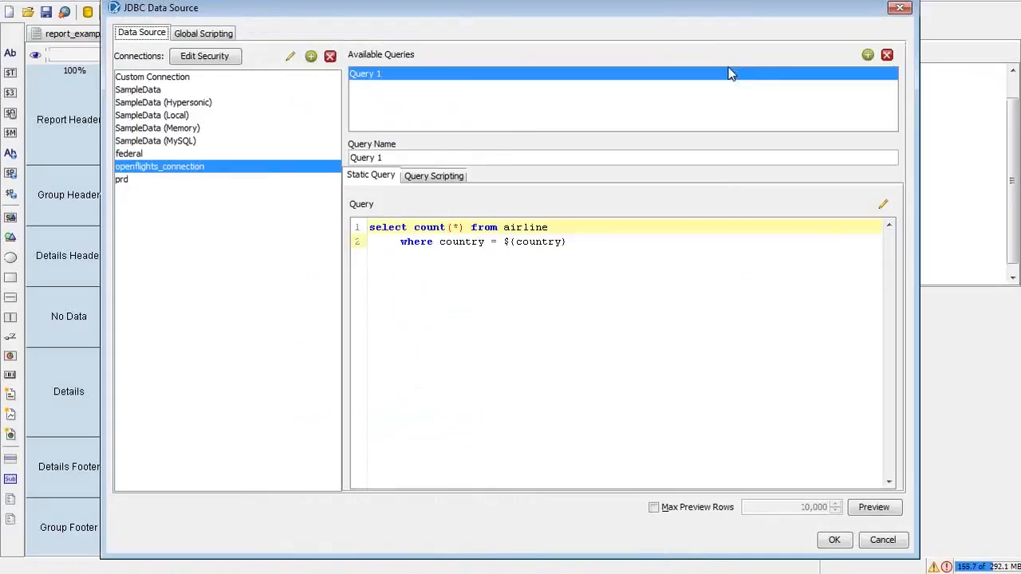
Step: Rename Query 1 to get_total_flights, preview its result, and confirm the data source
{"action": "type", "text": "get"}
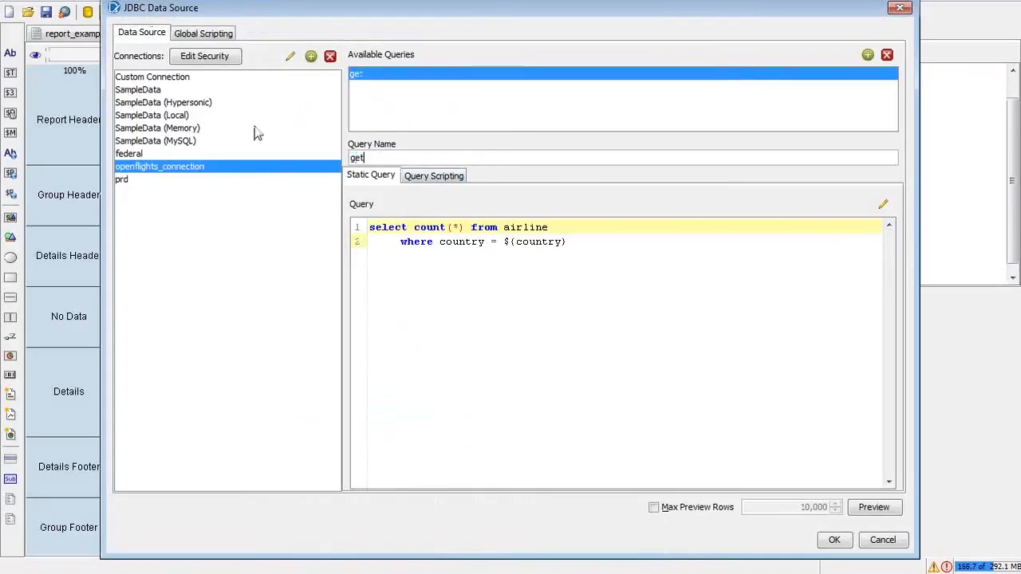
{"action": "type", "text": "_total_flights"}
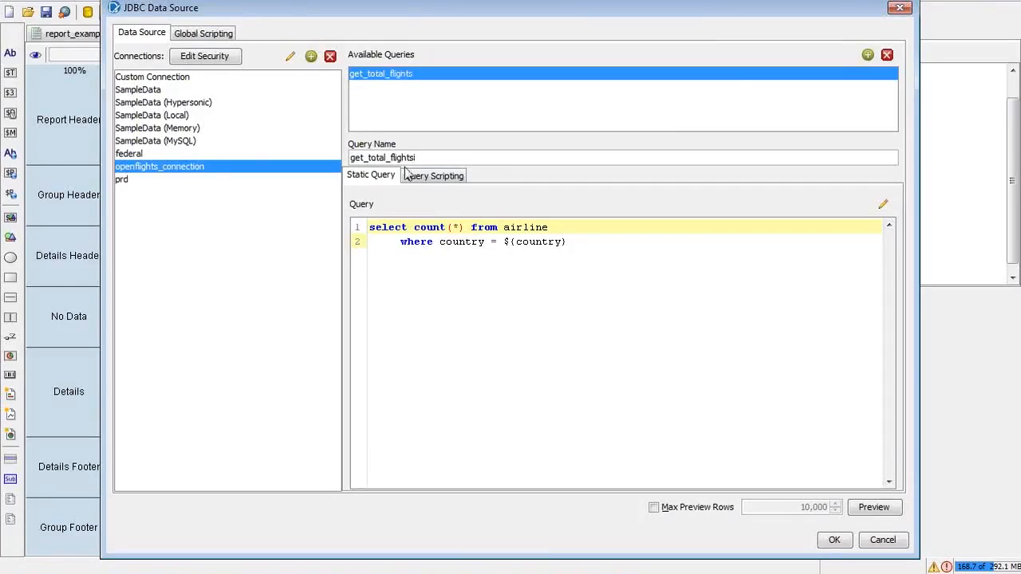
{"action": "left_click", "coordinate": [872, 510]}
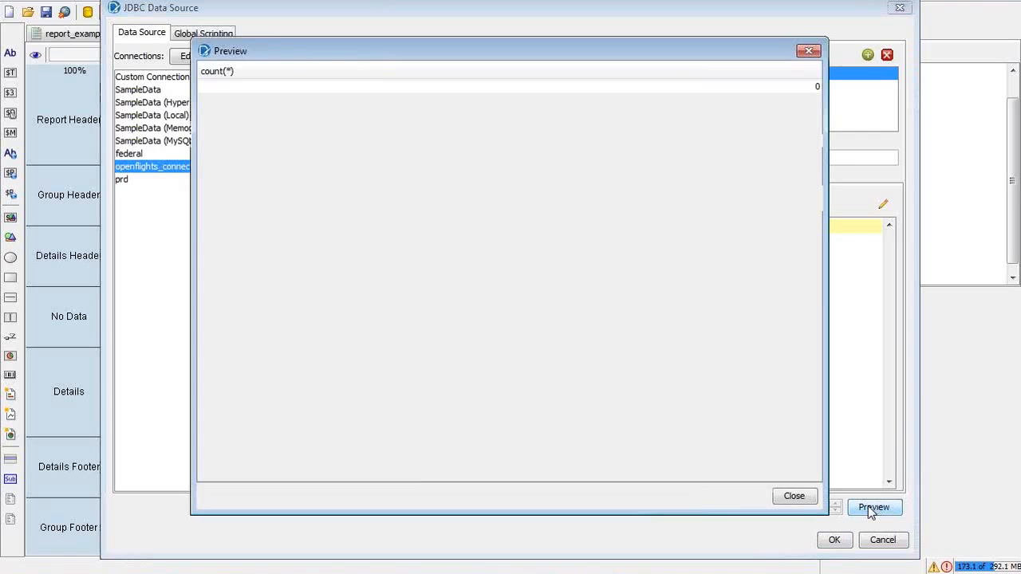
{"action": "left_click", "coordinate": [794, 497]}
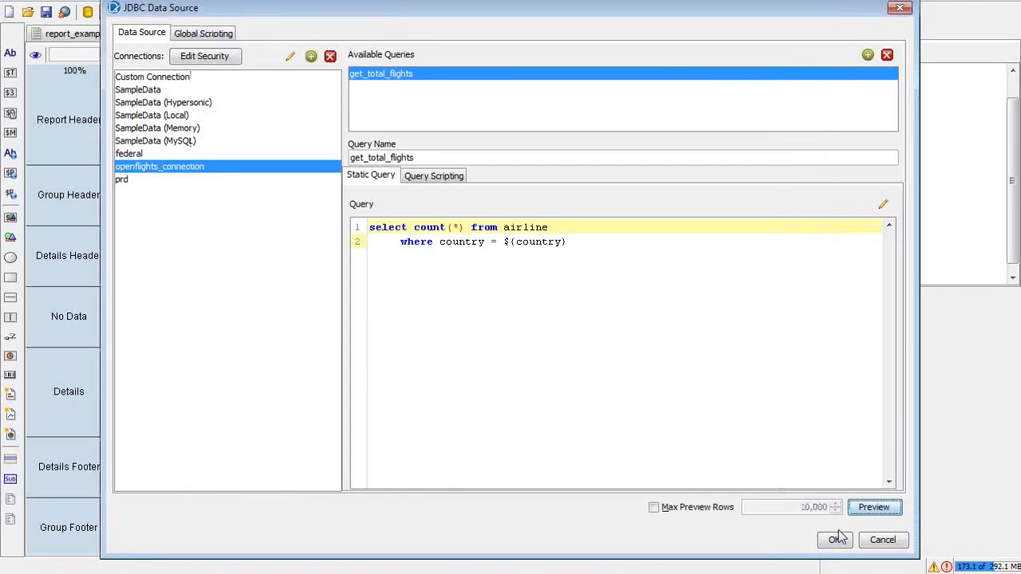
{"action": "left_click", "coordinate": [836, 541]}
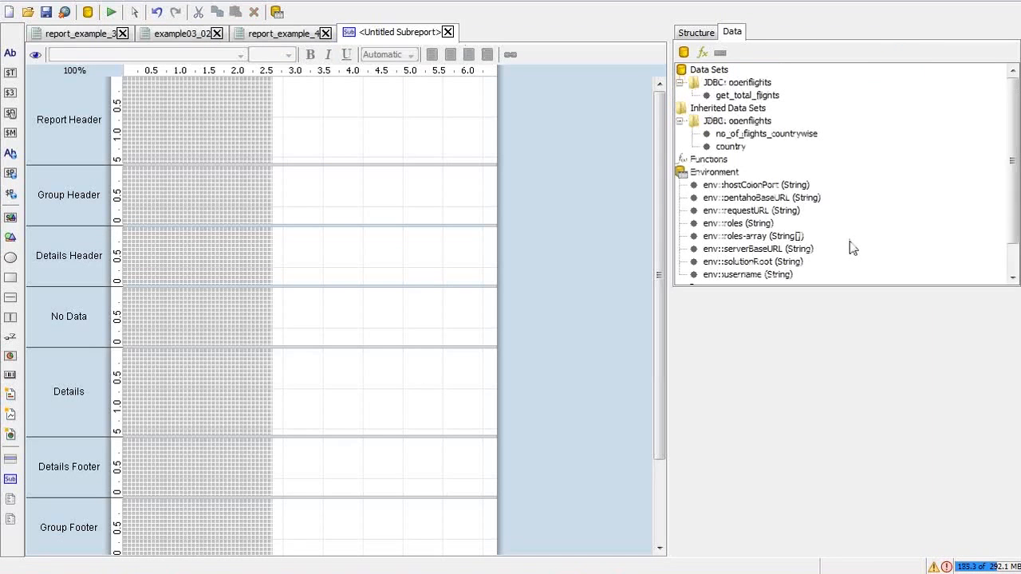
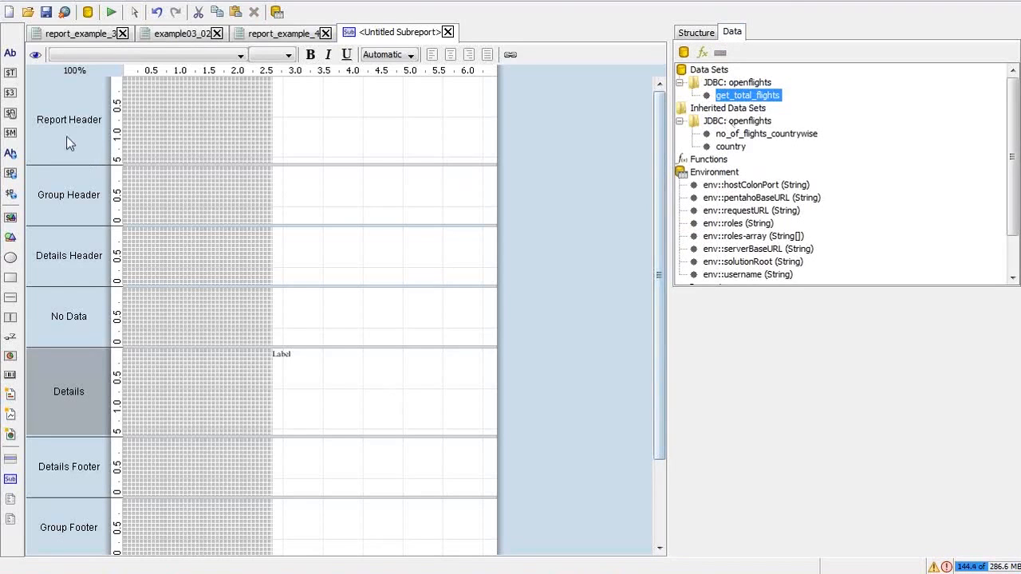
Step: Pick the Number Field tool from the palette for the sub-report
{"action": "left_click", "coordinate": [12, 94]}
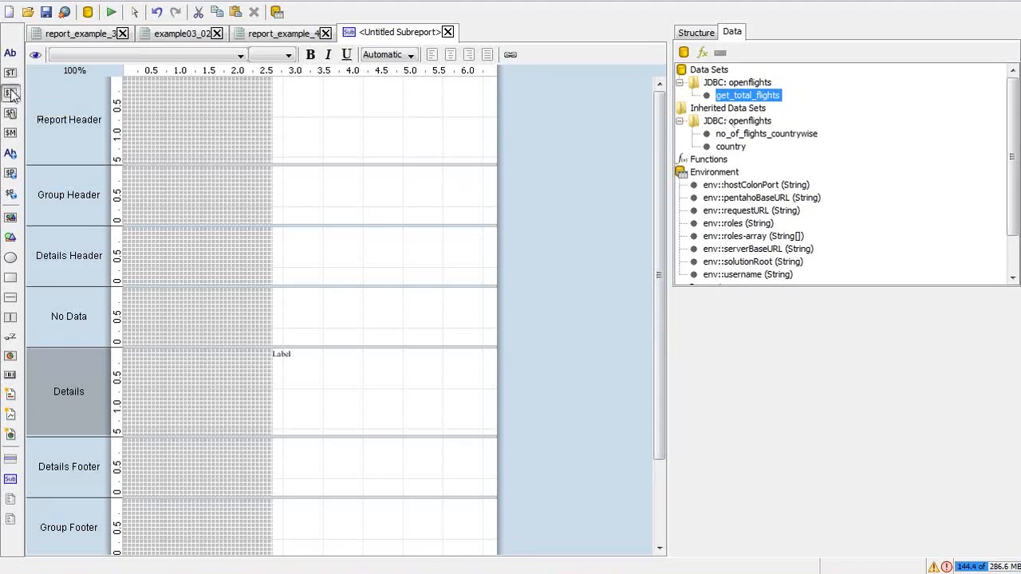
Step: Drop a number field into Details and set the Details band layout to row
{"action": "left_click_drag", "start_coordinate": [12, 94], "coordinate": [275, 354]}
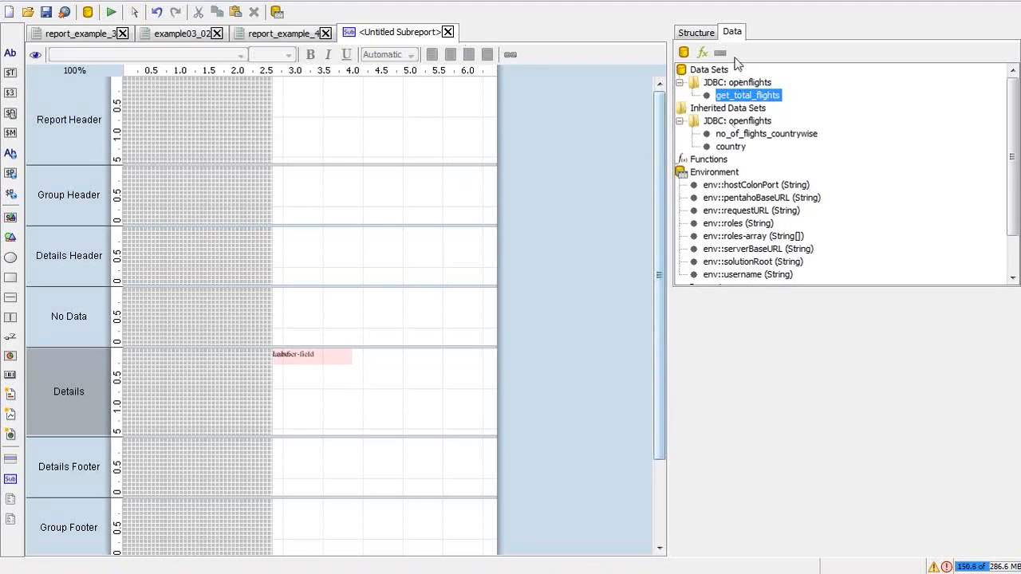
{"action": "left_click", "coordinate": [706, 37]}
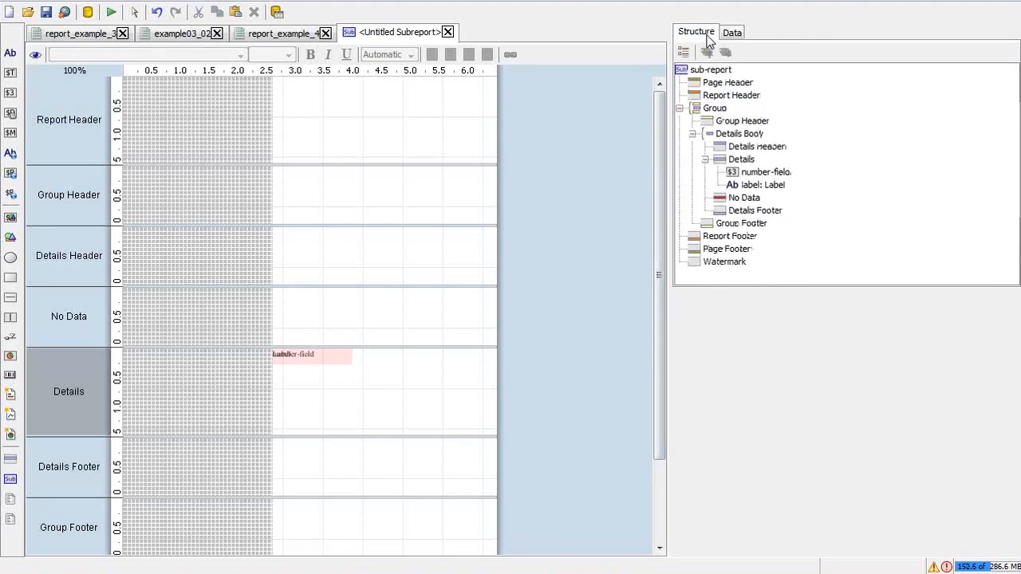
{"action": "left_click", "coordinate": [746, 160]}
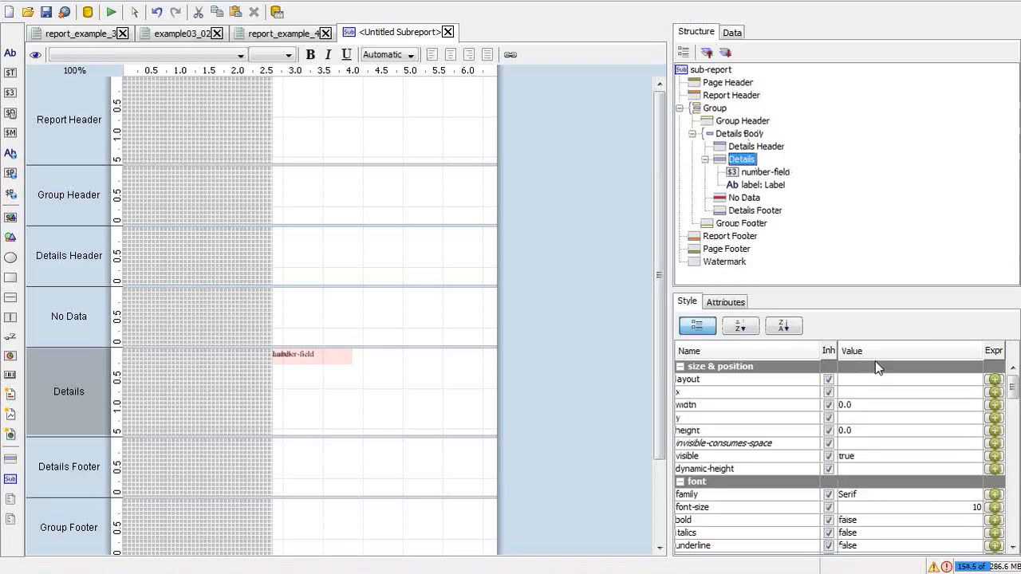
{"action": "left_click", "coordinate": [935, 383]}
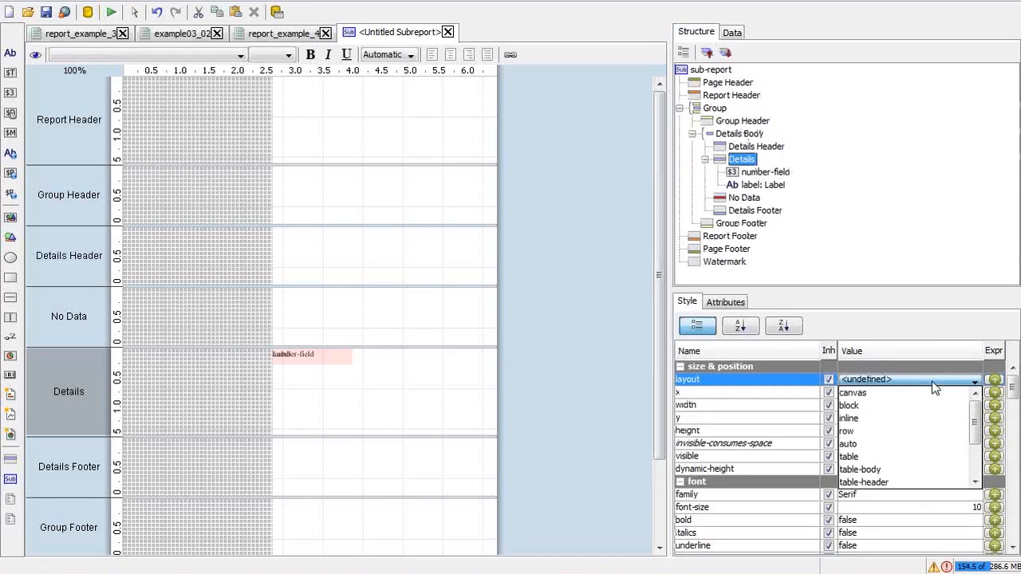
{"action": "left_click", "coordinate": [896, 431]}
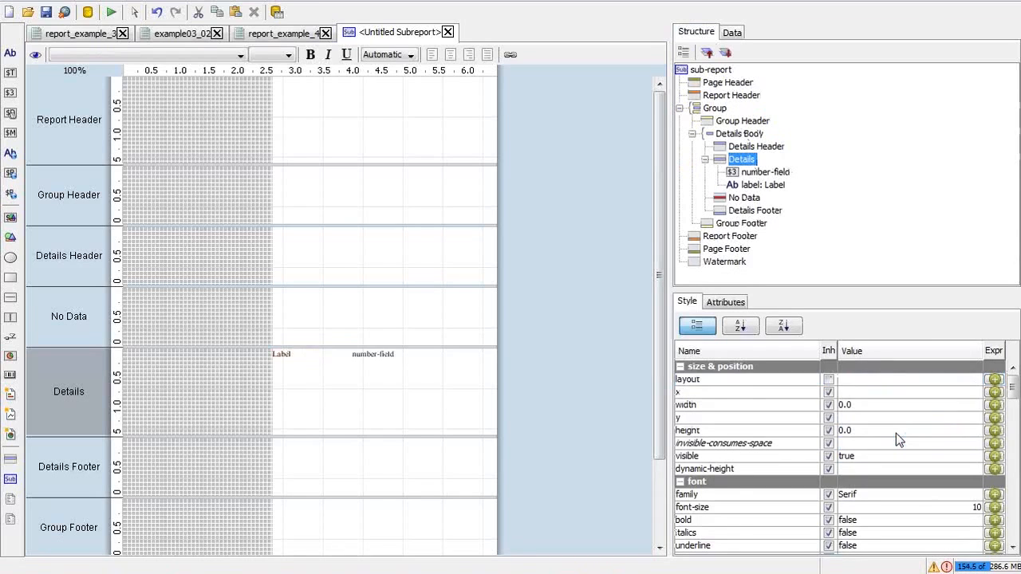
{"action": "left_click", "coordinate": [289, 356]}
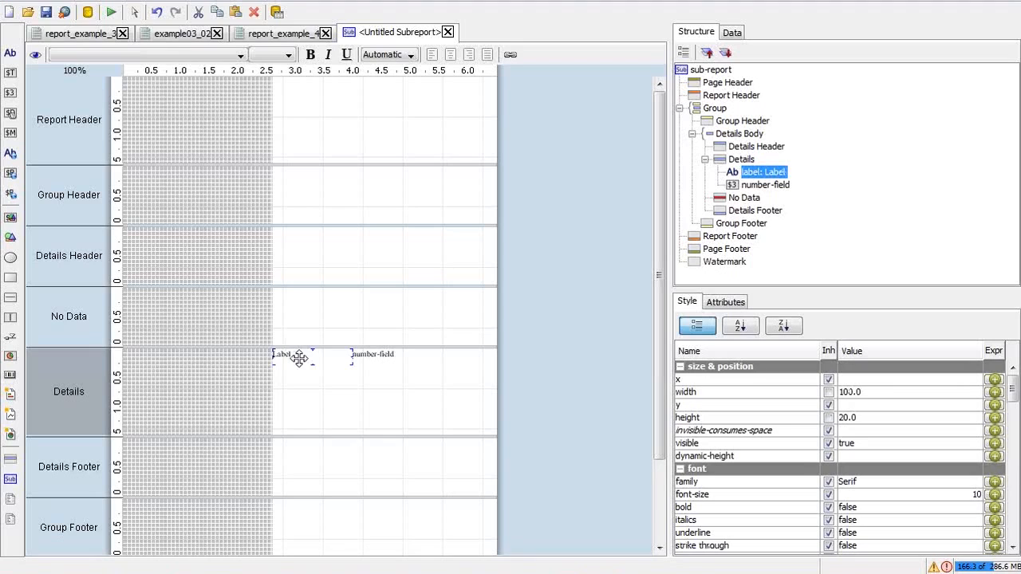
Step: Replace the Details label's text with 'Total No. of Flights'
{"action": "double_click", "coordinate": [346, 356]}
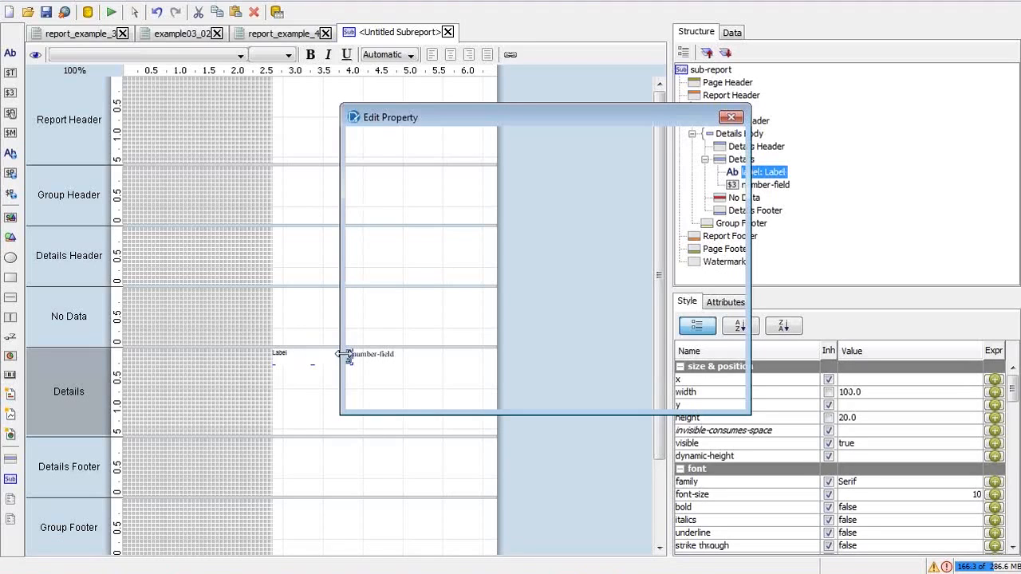
{"action": "left_click_drag", "start_coordinate": [468, 157], "coordinate": [326, 155]}
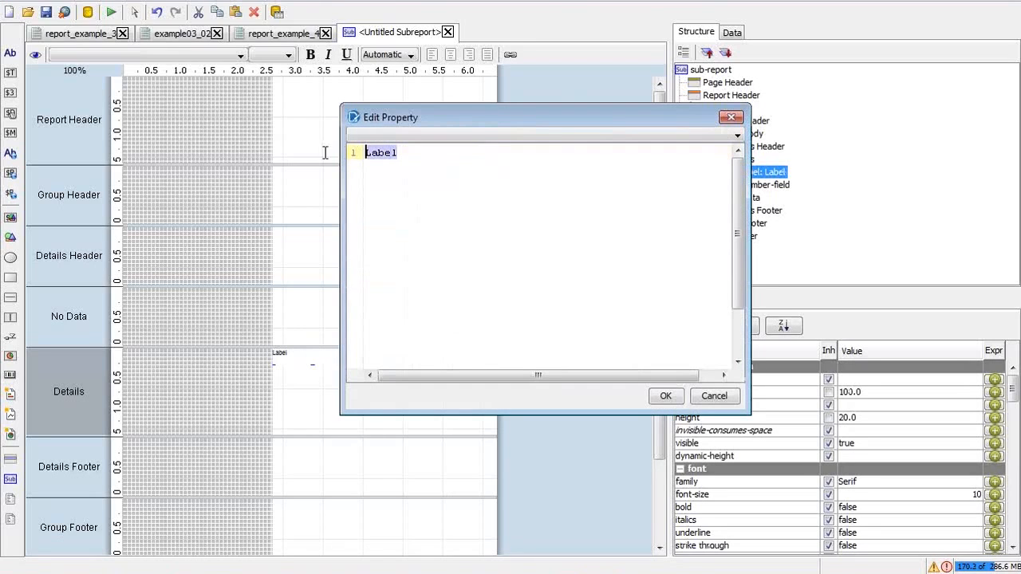
{"action": "type", "text": "Total"}
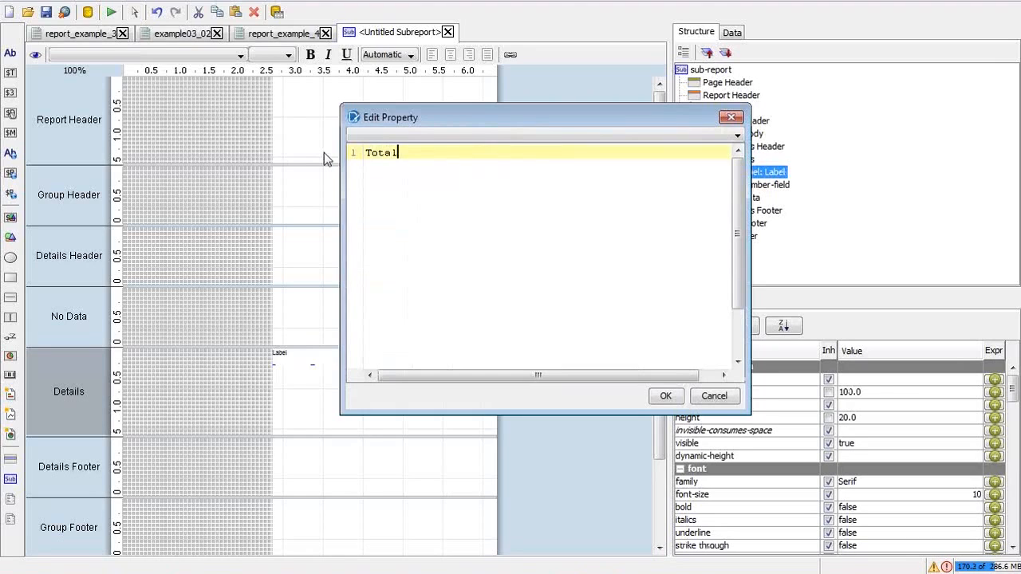
{"action": "type", "text": " No. of Flights:"}
{"action": "left_click", "coordinate": [674, 400]}
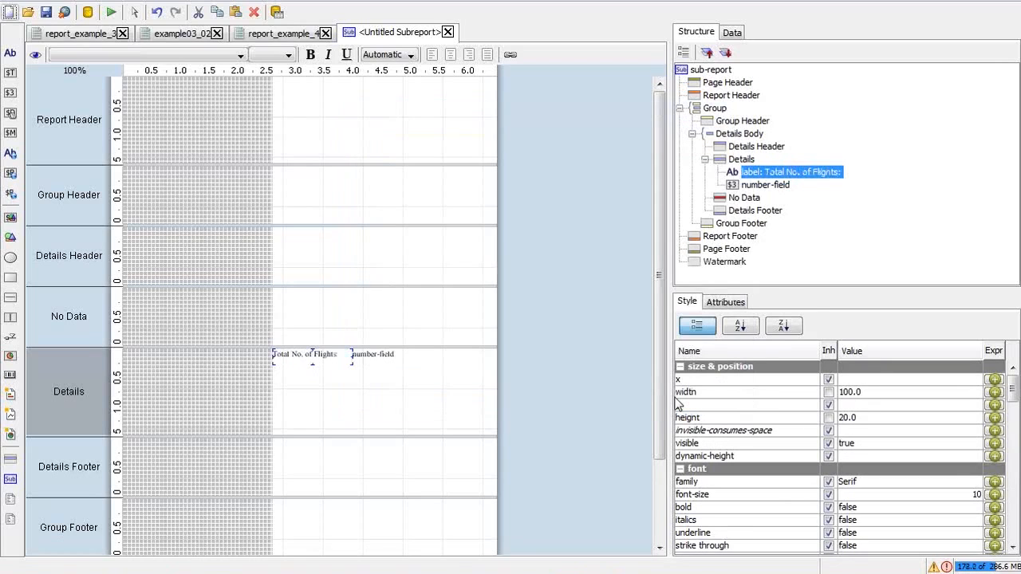
{"action": "left_click", "coordinate": [375, 353]}
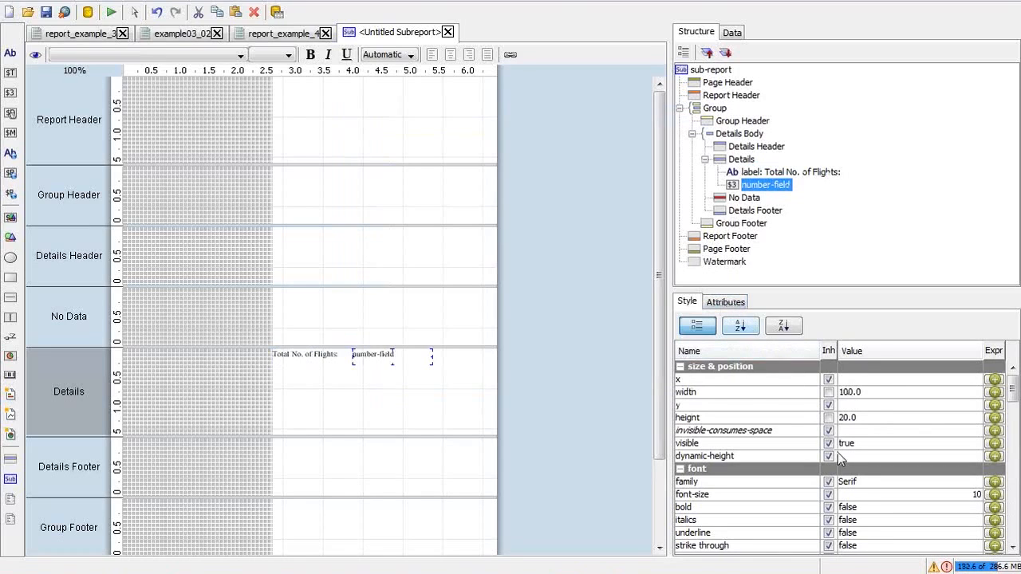
Step: Check the number field's available fields, then show the sub-report's data sets
{"action": "left_click", "coordinate": [728, 303]}
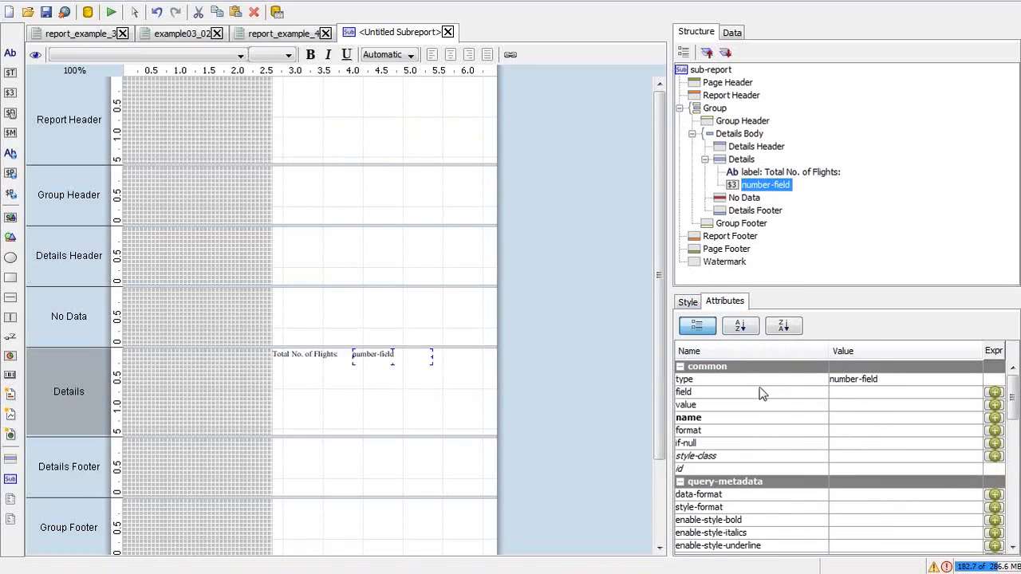
{"action": "left_click", "coordinate": [844, 394]}
{"action": "left_click", "coordinate": [962, 393]}
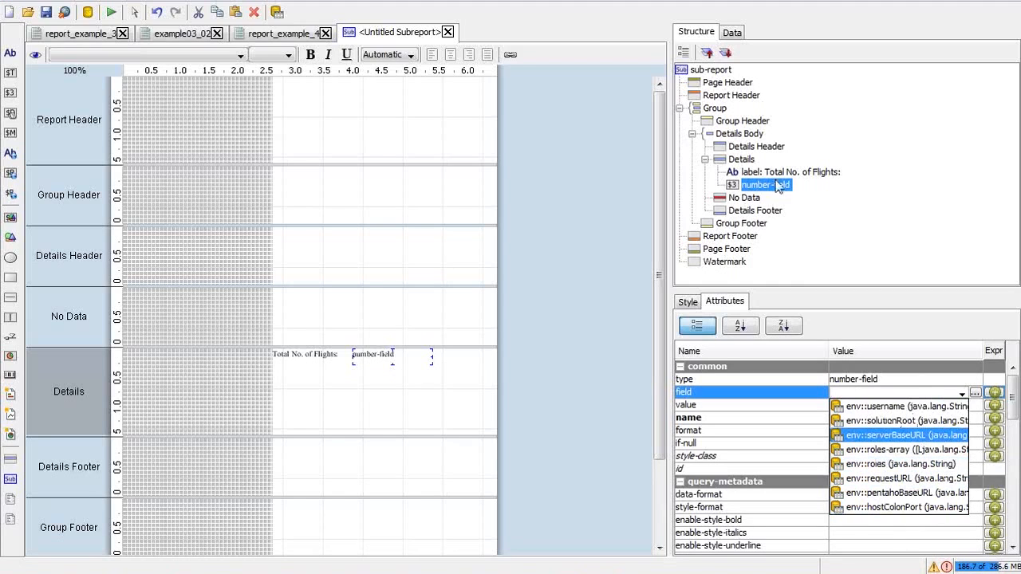
{"action": "left_click", "coordinate": [731, 34]}
{"action": "left_click", "coordinate": [732, 33]}
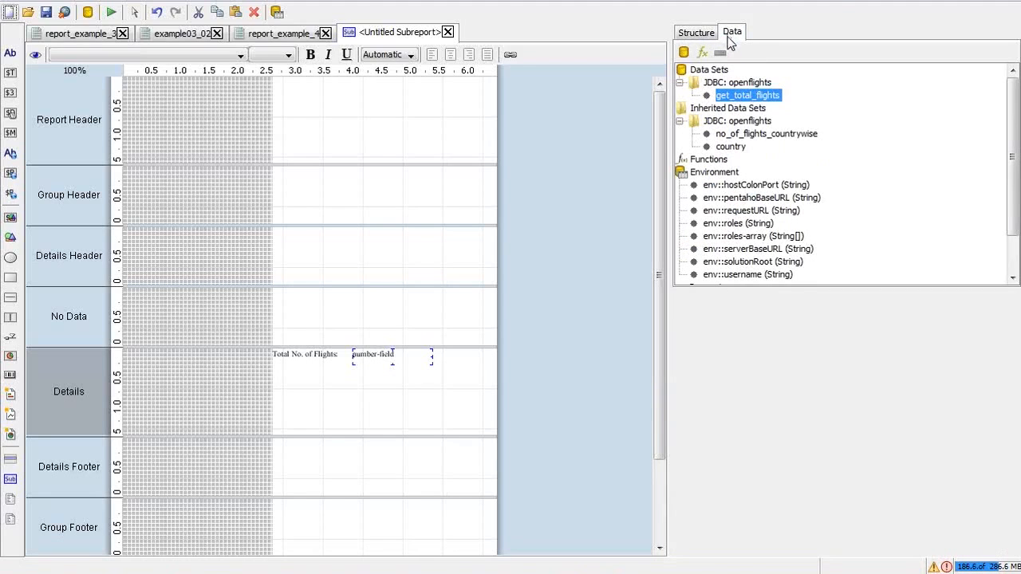
Step: Alias count(*) as no_of_flights in the get_total_flights query and close the data source
{"action": "double_click", "coordinate": [742, 99]}
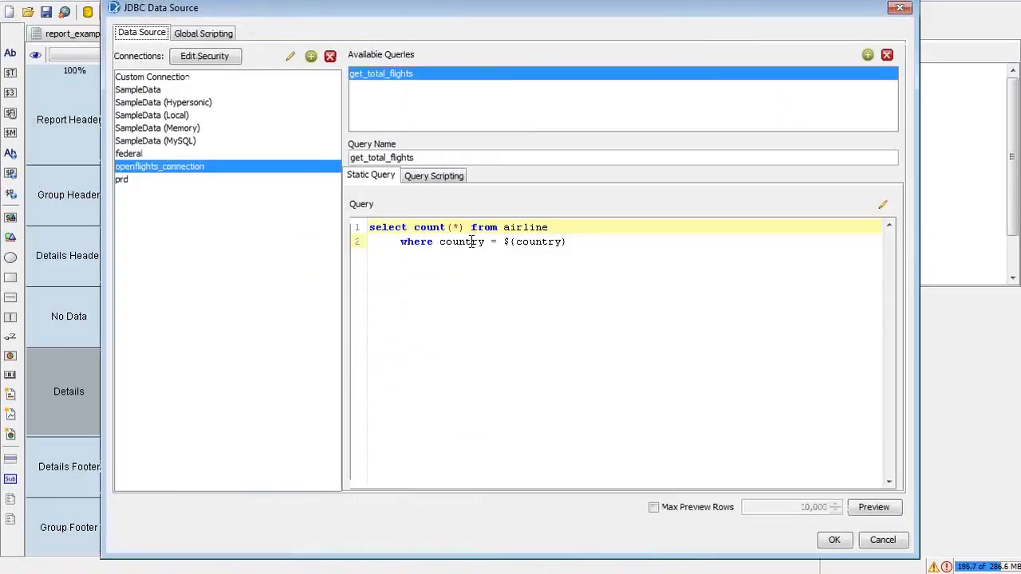
{"action": "left_click", "coordinate": [471, 229]}
{"action": "key", "text": "Left"}
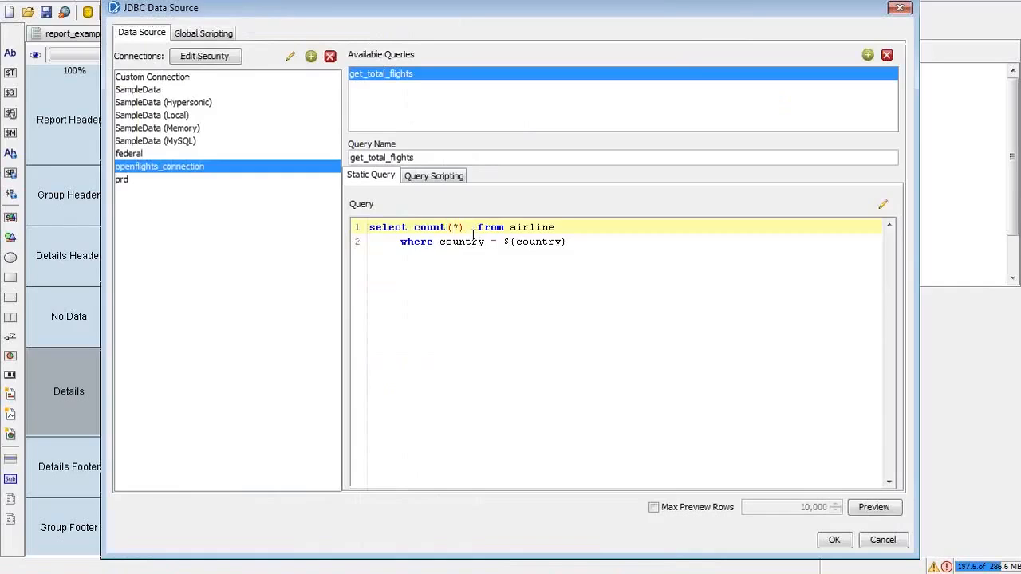
{"action": "type", "text": "no_of_flights"}
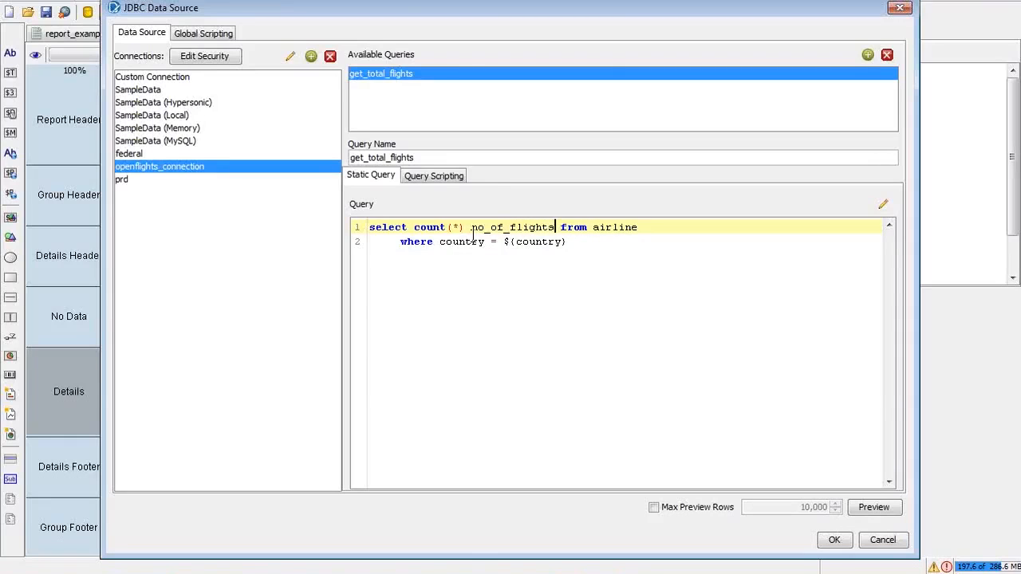
{"action": "double_click", "coordinate": [473, 229]}
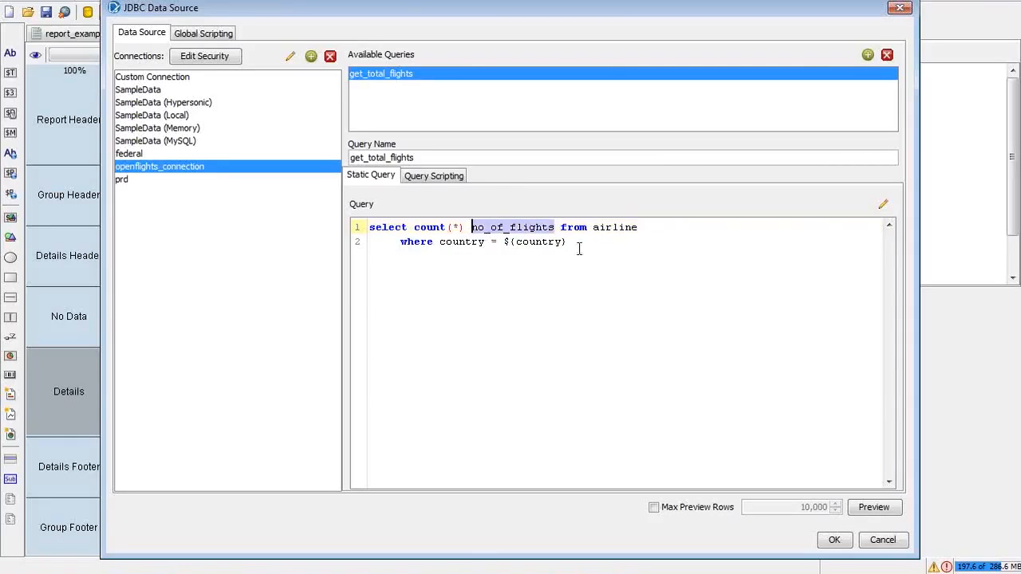
{"action": "left_click", "coordinate": [641, 263]}
{"action": "left_click", "coordinate": [834, 540]}
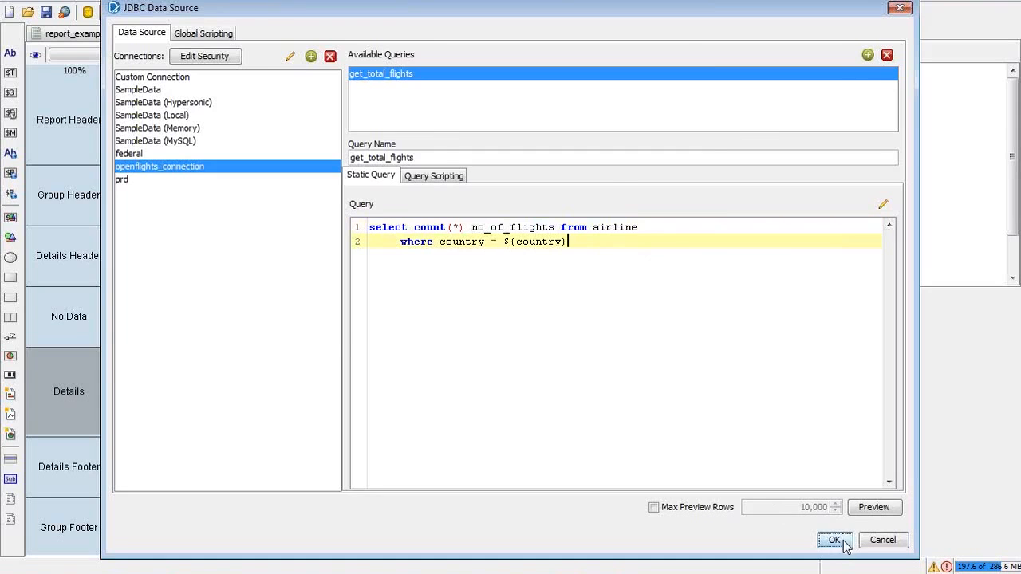
{"action": "left_click", "coordinate": [757, 95]}
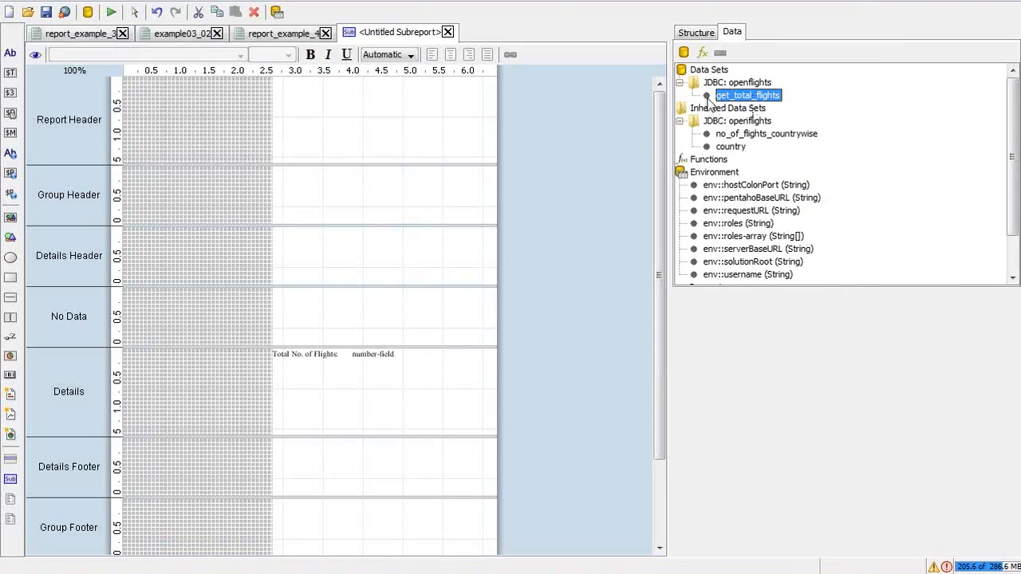
Step: Inspect the master report's name, airline_country and alias fields, then return to the sub-report
{"action": "left_click", "coordinate": [264, 35]}
{"action": "left_click", "coordinate": [737, 120]}
{"action": "left_click", "coordinate": [739, 147]}
{"action": "left_click", "coordinate": [739, 160]}
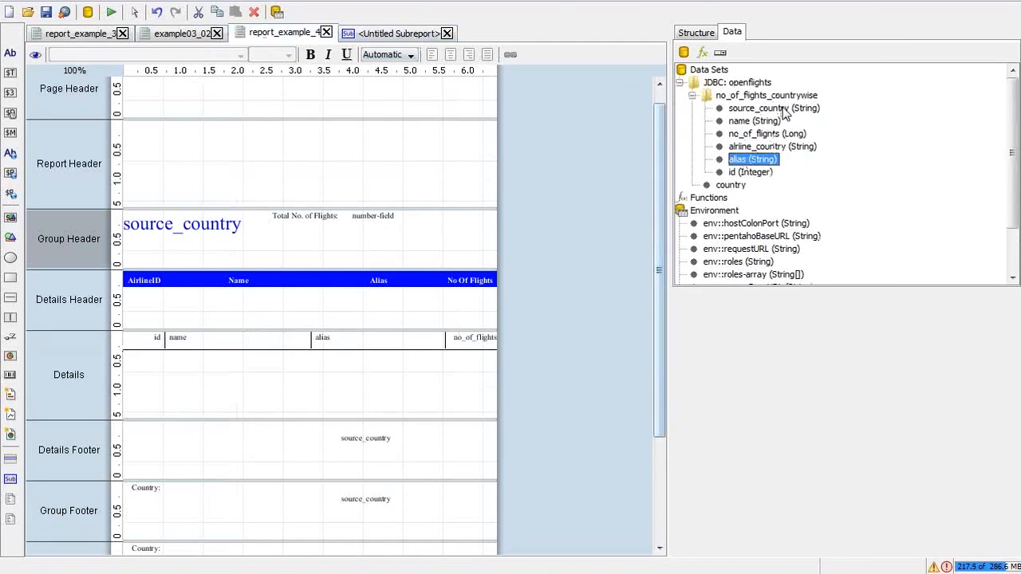
{"action": "left_click", "coordinate": [389, 33]}
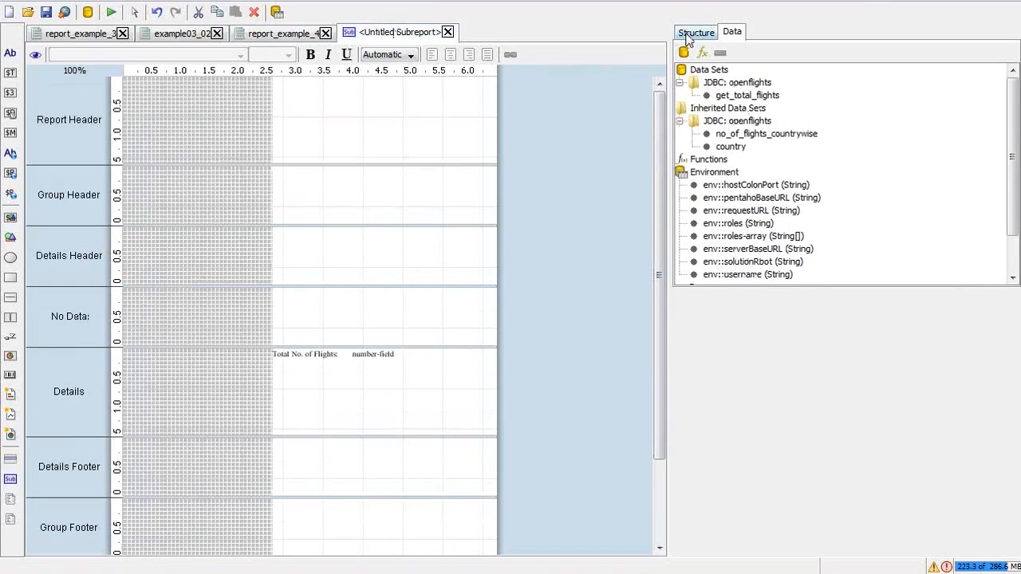
Step: Bind the Details number field to the no_of_flights column
{"action": "left_click", "coordinate": [743, 95]}
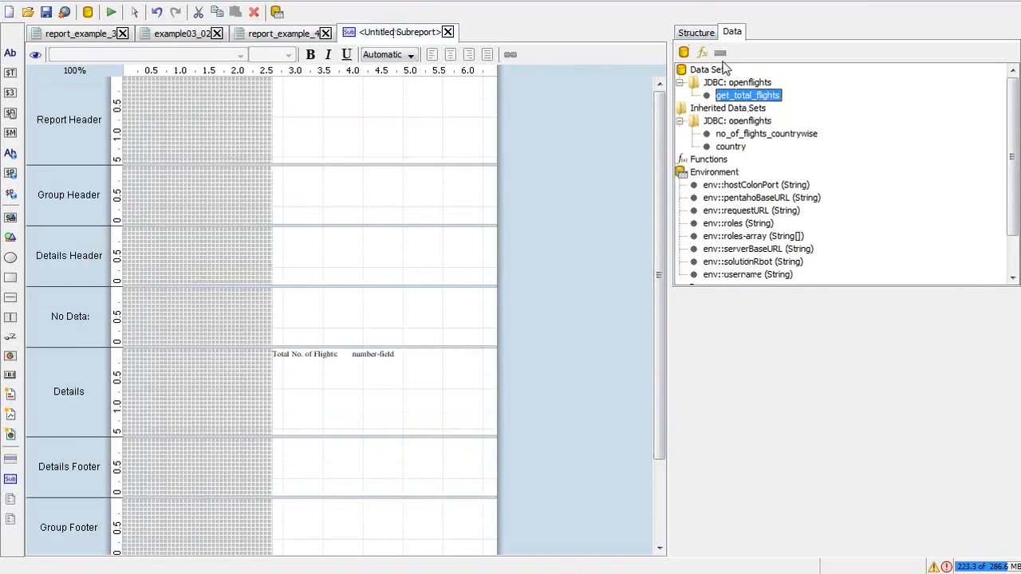
{"action": "left_click", "coordinate": [703, 33]}
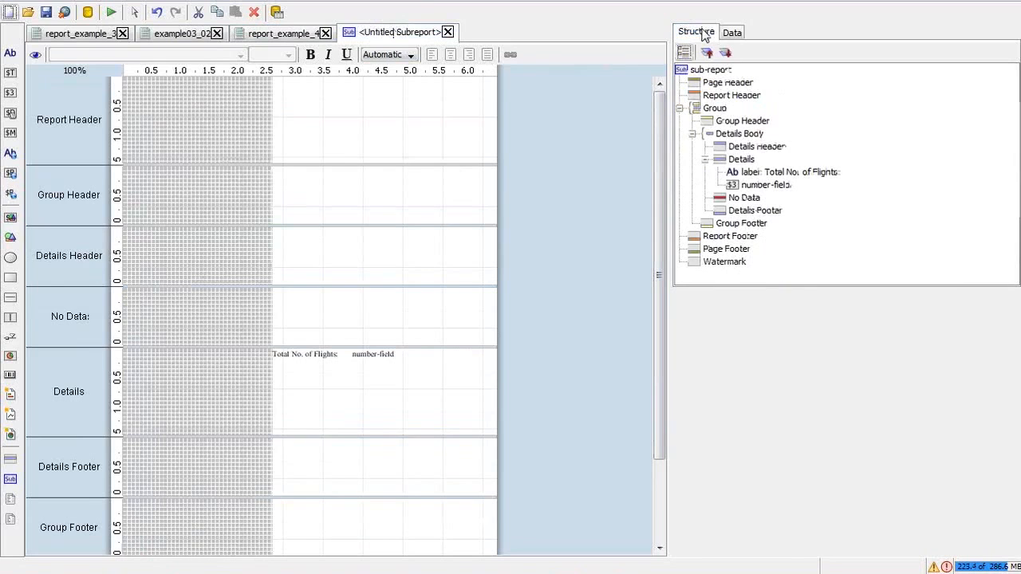
{"action": "left_click", "coordinate": [355, 354]}
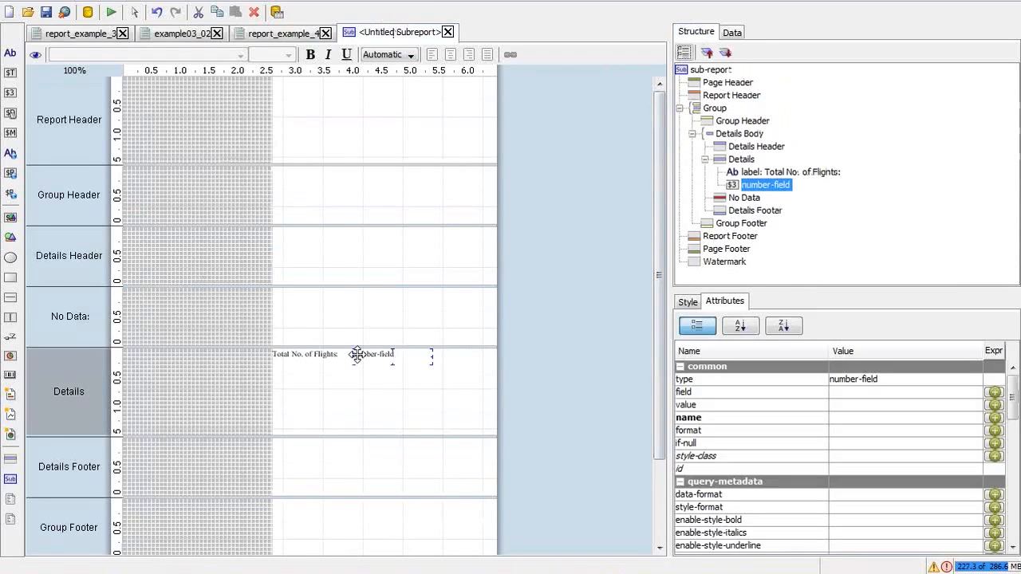
{"action": "left_click", "coordinate": [867, 393]}
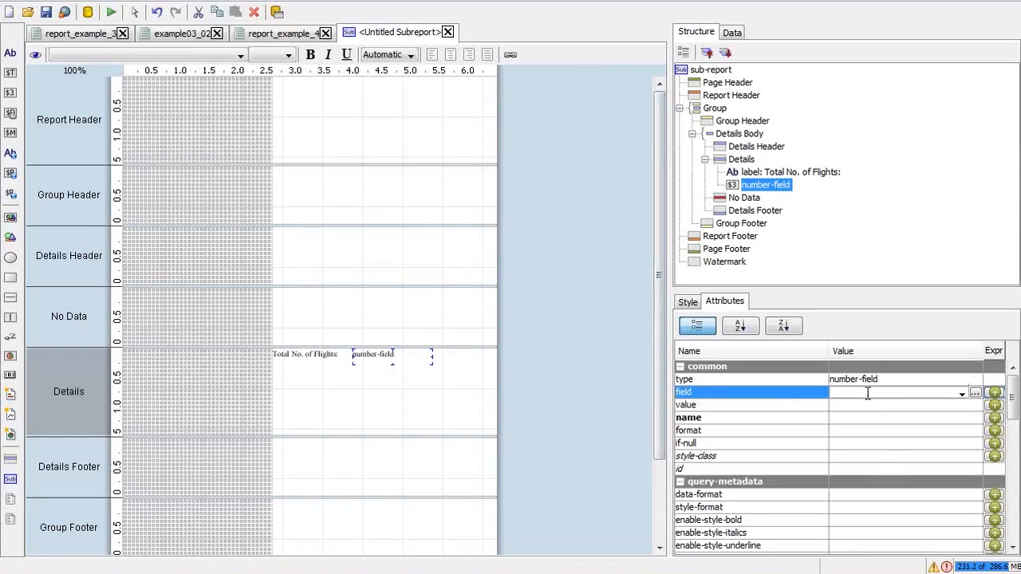
{"action": "type", "text": "no_of_flights"}
{"action": "key", "text": "Return"}
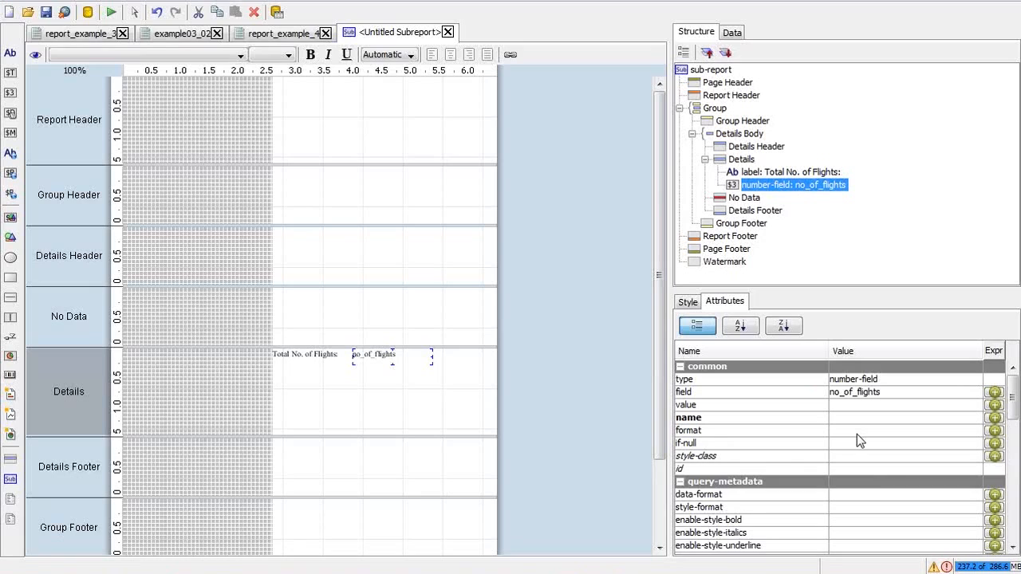
Step: Make the no_of_flights number field narrower in the Details band
{"action": "left_click", "coordinate": [689, 303]}
{"action": "scroll", "coordinate": [1015, 405], "scroll_direction": "down", "scroll_amount": 4}
{"action": "left_click_drag", "start_coordinate": [1015, 406], "coordinate": [1015, 426]}
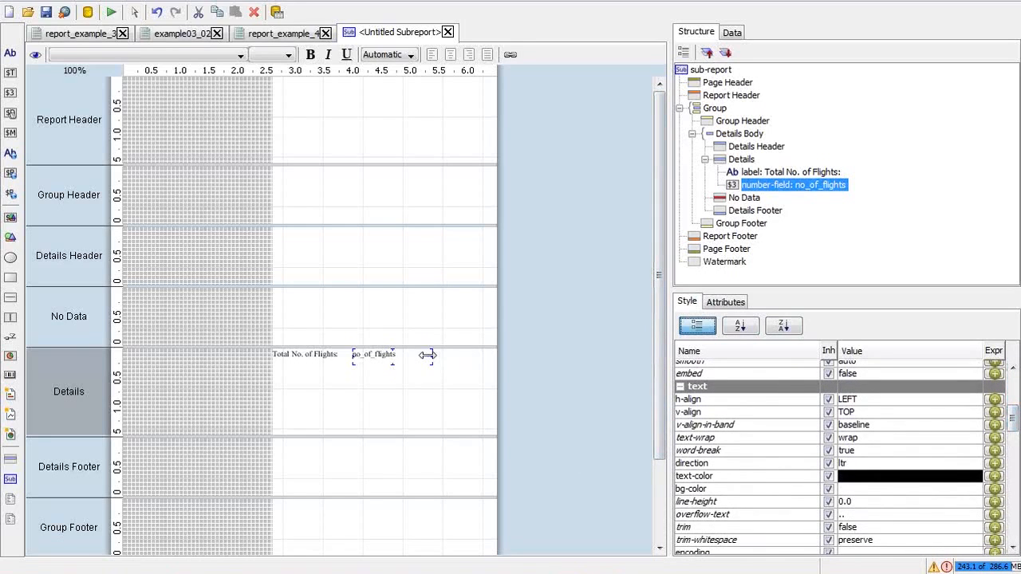
{"action": "left_click_drag", "start_coordinate": [422, 355], "coordinate": [403, 360]}
{"action": "left_click", "coordinate": [460, 363]}
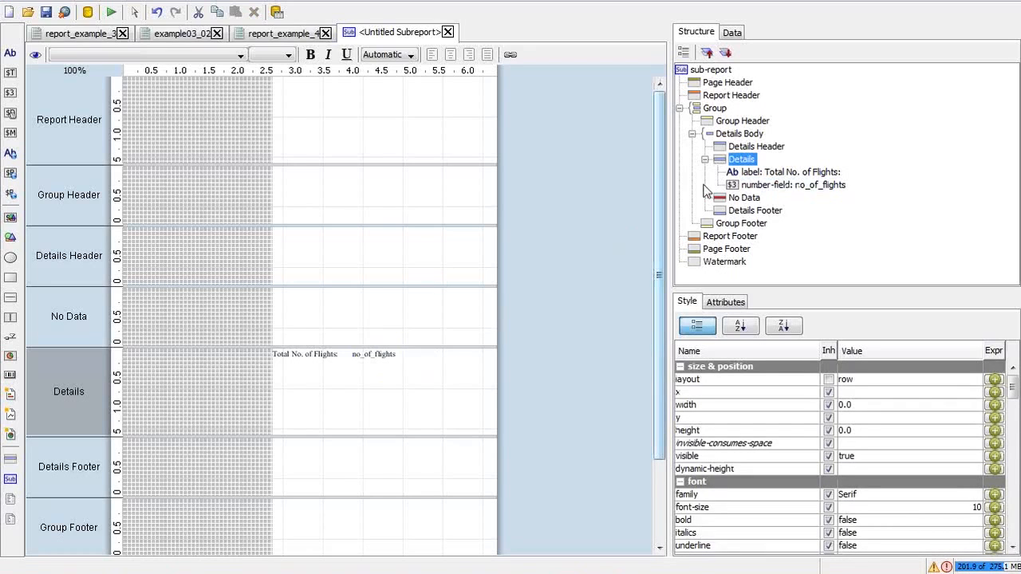
Step: Set the text colour of both the label and the no_of_flights field to red
{"action": "left_click", "coordinate": [361, 357]}
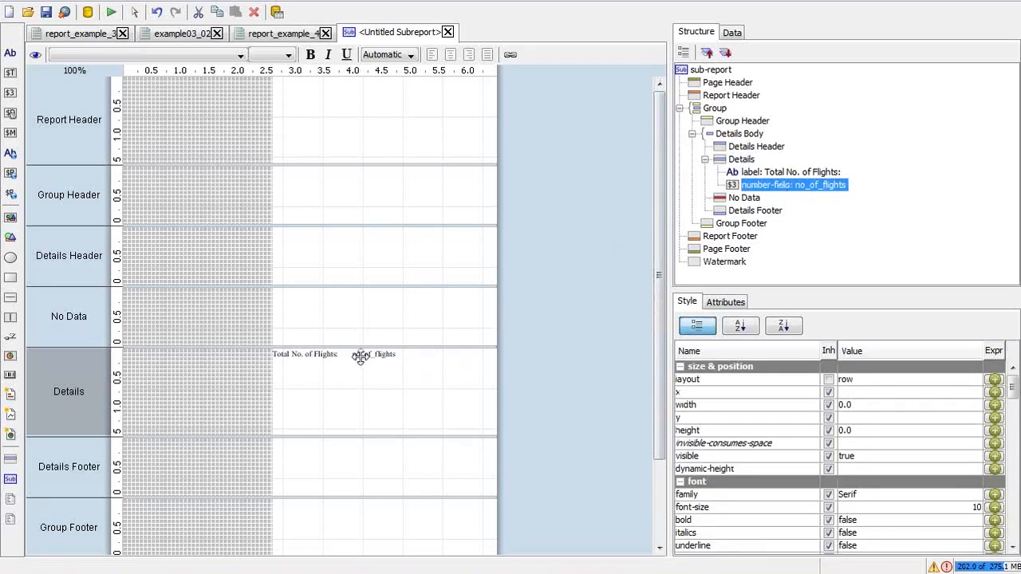
{"action": "left_click", "coordinate": [331, 356], "text": "shift"}
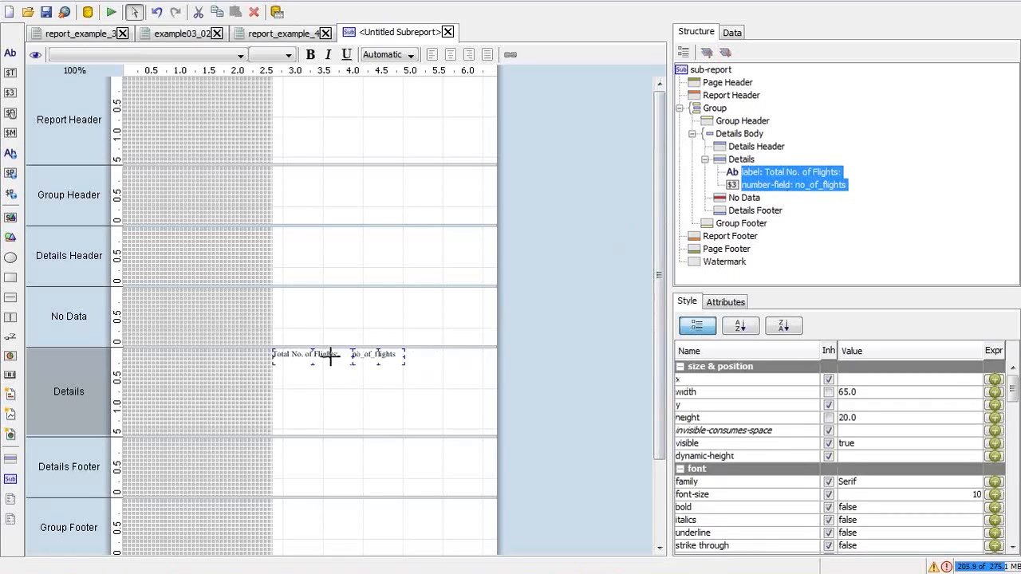
{"action": "left_click_drag", "start_coordinate": [1015, 388], "coordinate": [1015, 431]}
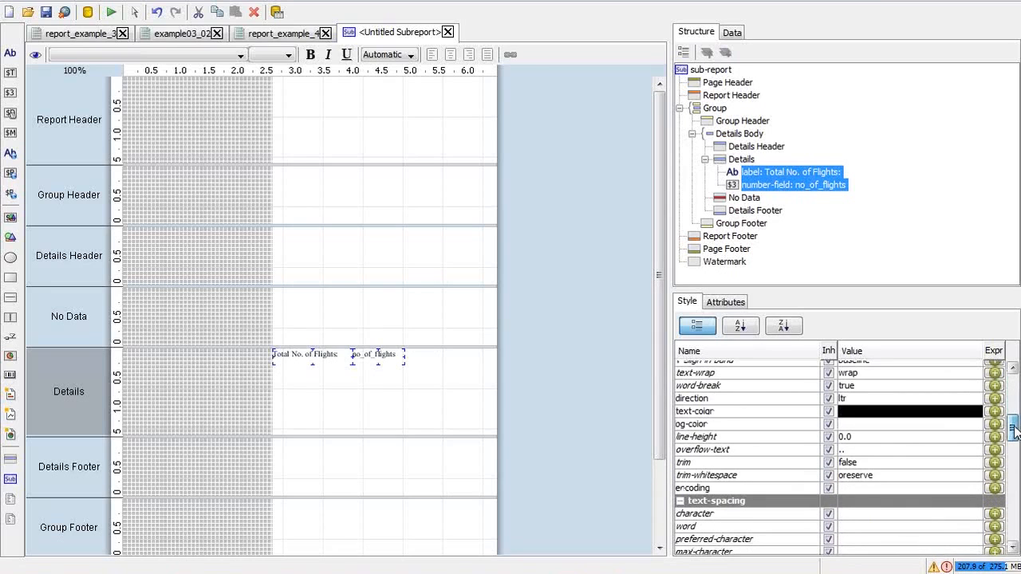
{"action": "left_click", "coordinate": [849, 414]}
{"action": "left_click_drag", "start_coordinate": [868, 411], "coordinate": [828, 416]}
{"action": "type", "text": "red"}
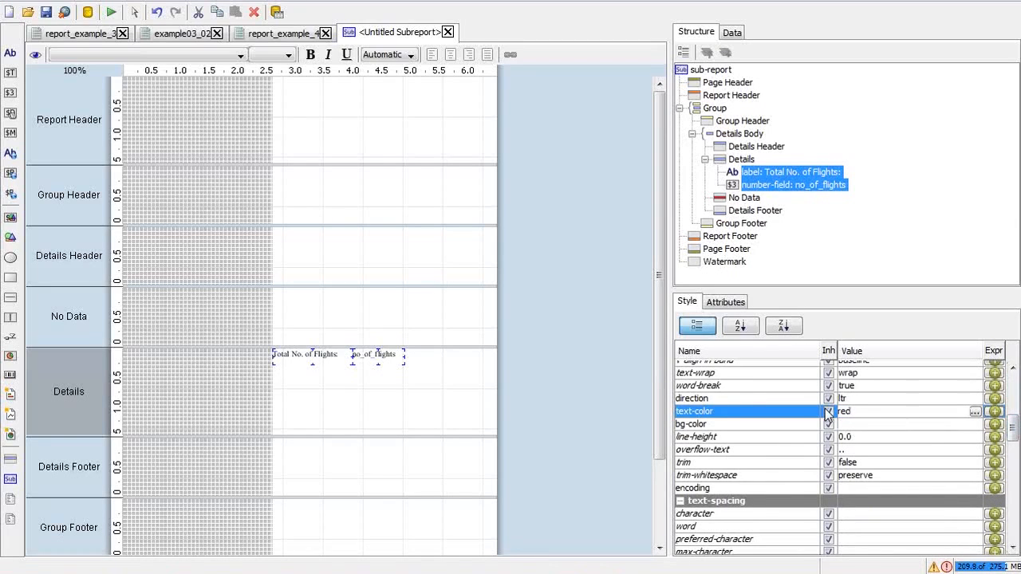
{"action": "key", "text": "Return"}
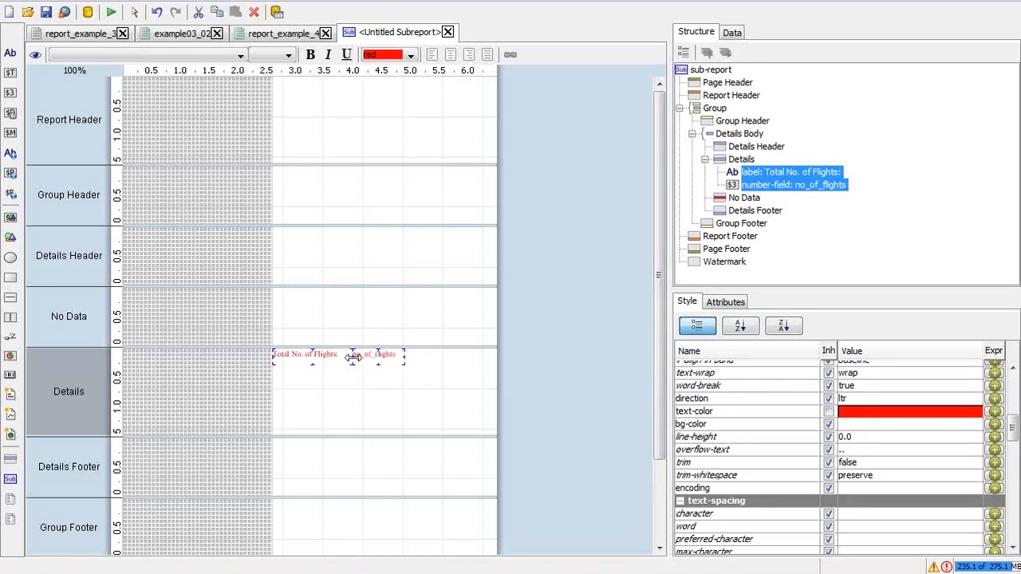
Step: Give the Total No. of Flights label a left padding of 20
{"action": "left_click", "coordinate": [354, 290]}
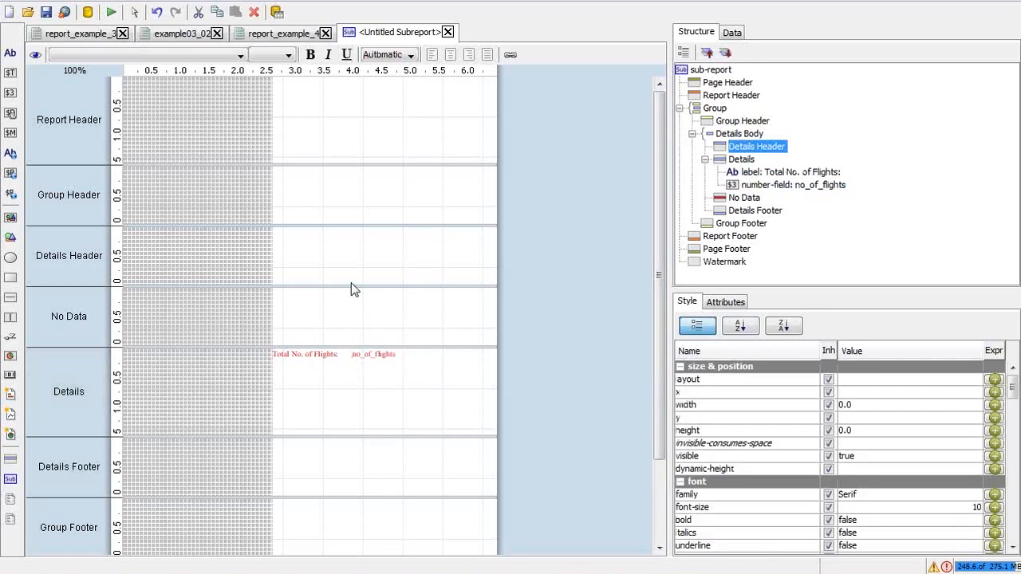
{"action": "left_click", "coordinate": [304, 358]}
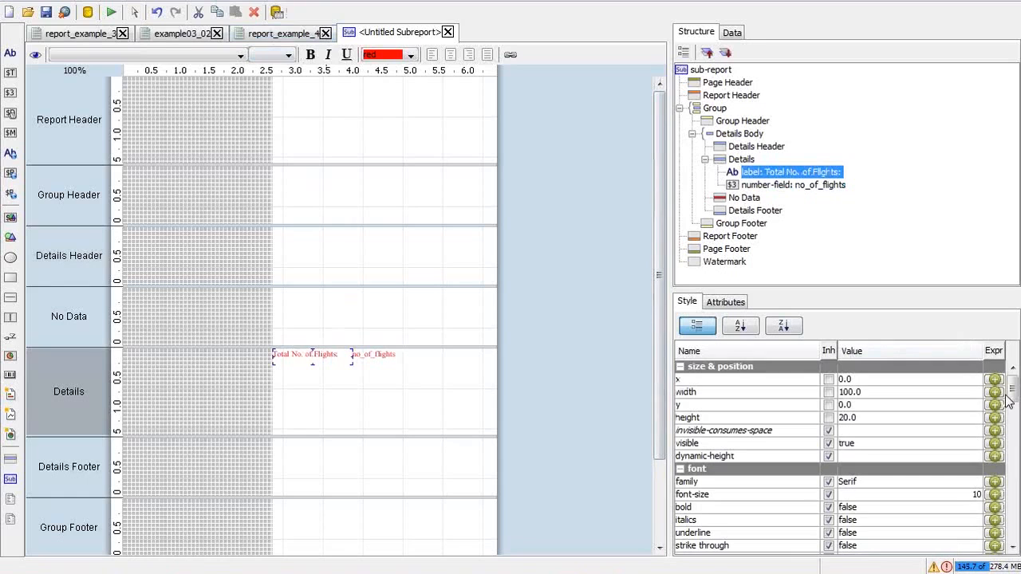
{"action": "left_click_drag", "start_coordinate": [1014, 391], "coordinate": [1014, 495]}
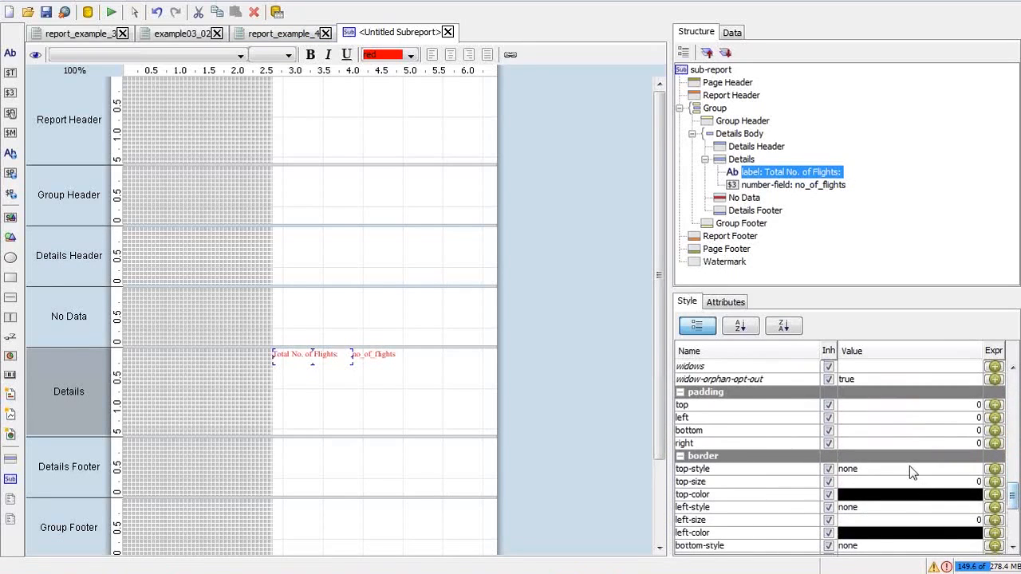
{"action": "left_click", "coordinate": [885, 419]}
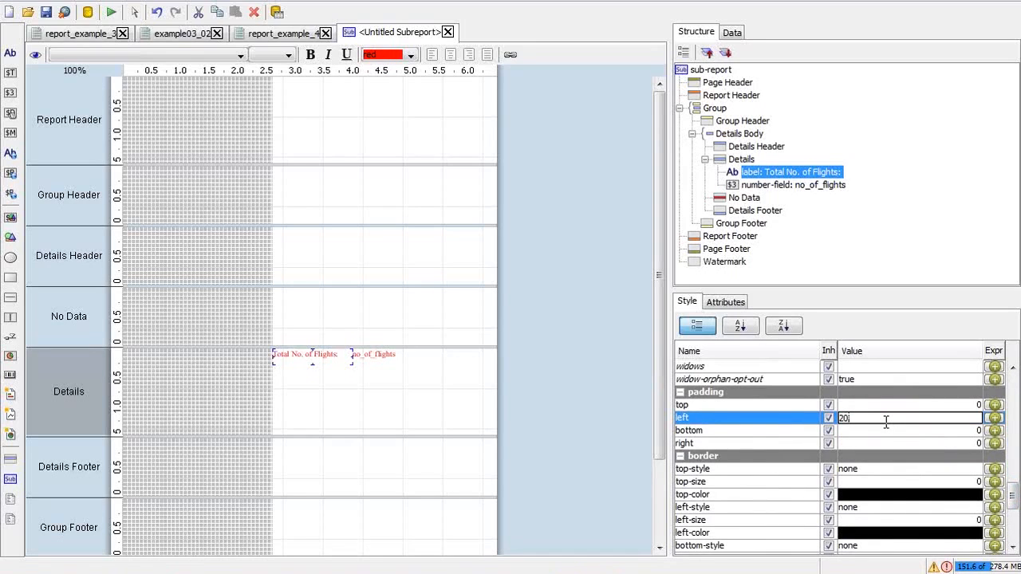
{"action": "key", "text": "Return"}
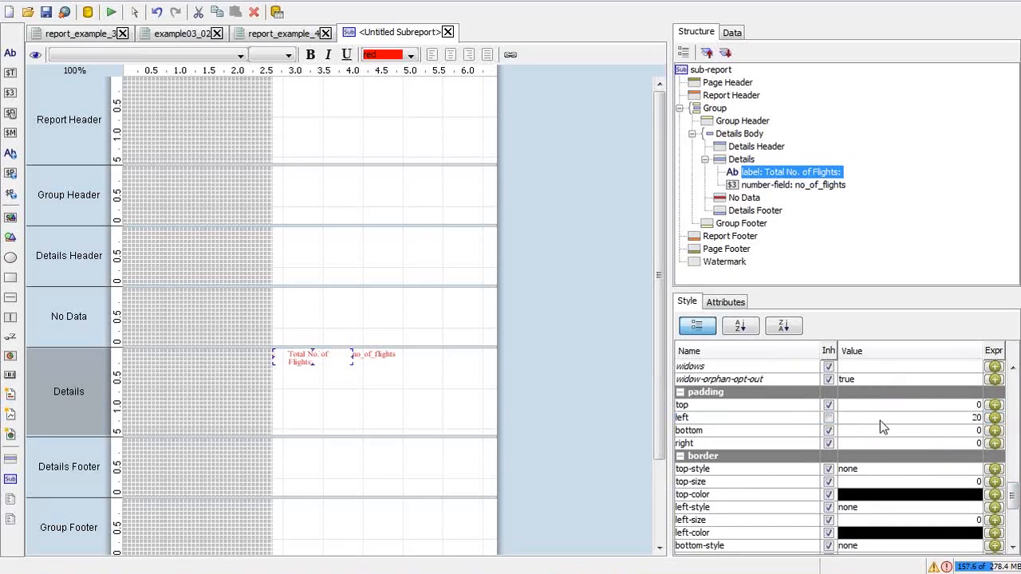
Step: Widen the label to fit one line, then return to the master report's sub-report
{"action": "left_click", "coordinate": [373, 355]}
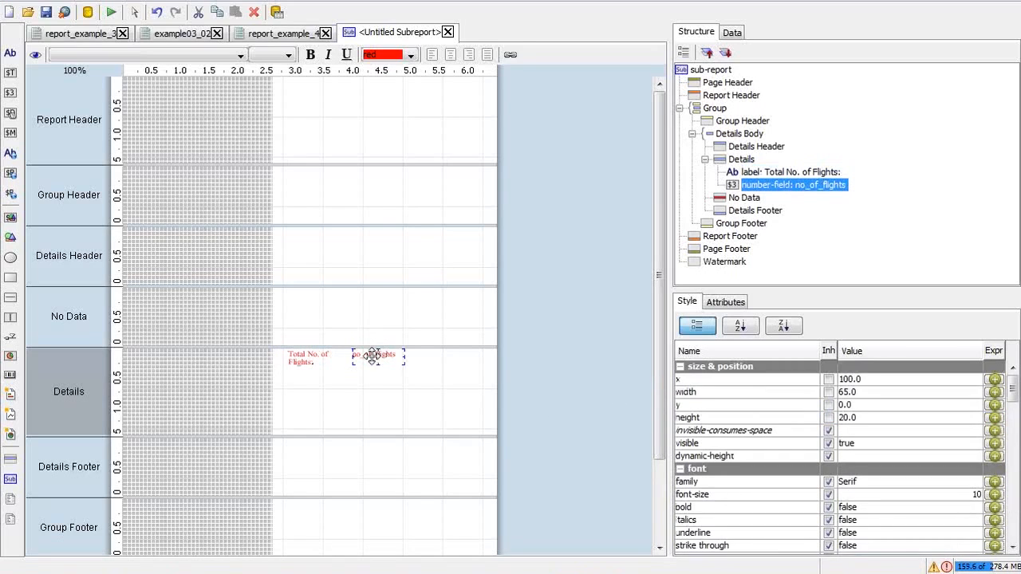
{"action": "left_click", "coordinate": [316, 360]}
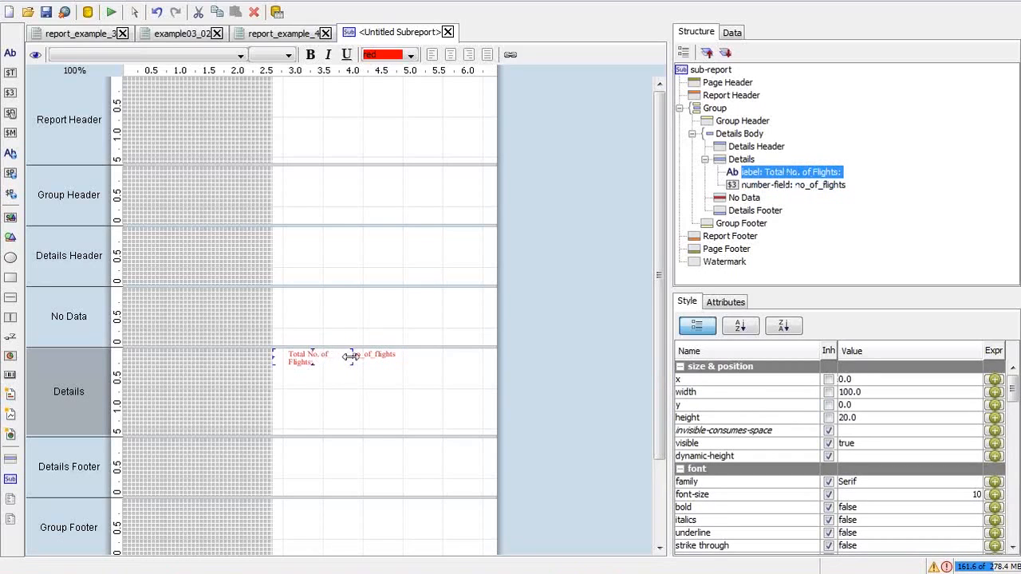
{"action": "left_click_drag", "start_coordinate": [351, 357], "coordinate": [371, 354]}
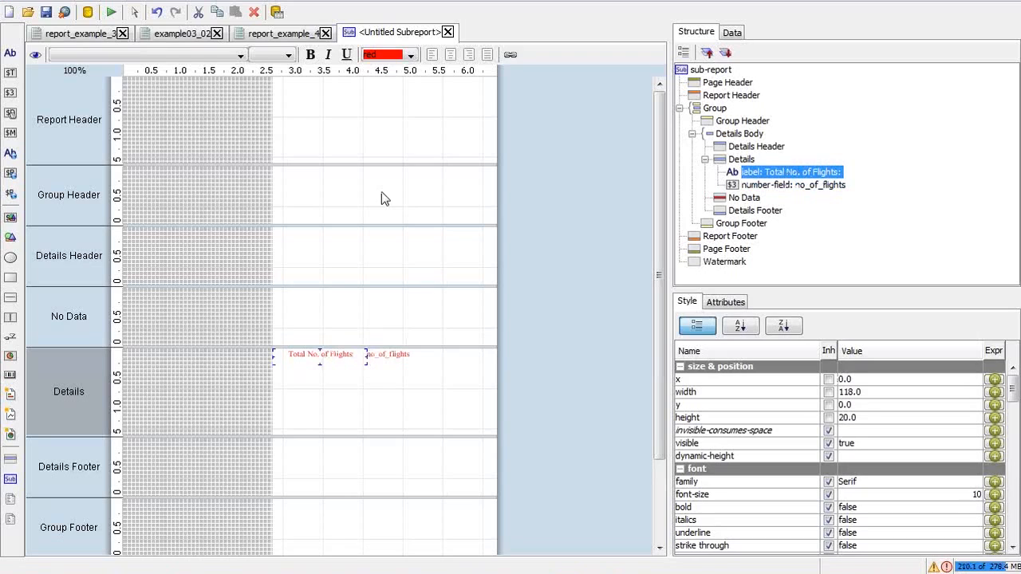
{"action": "left_click", "coordinate": [305, 36]}
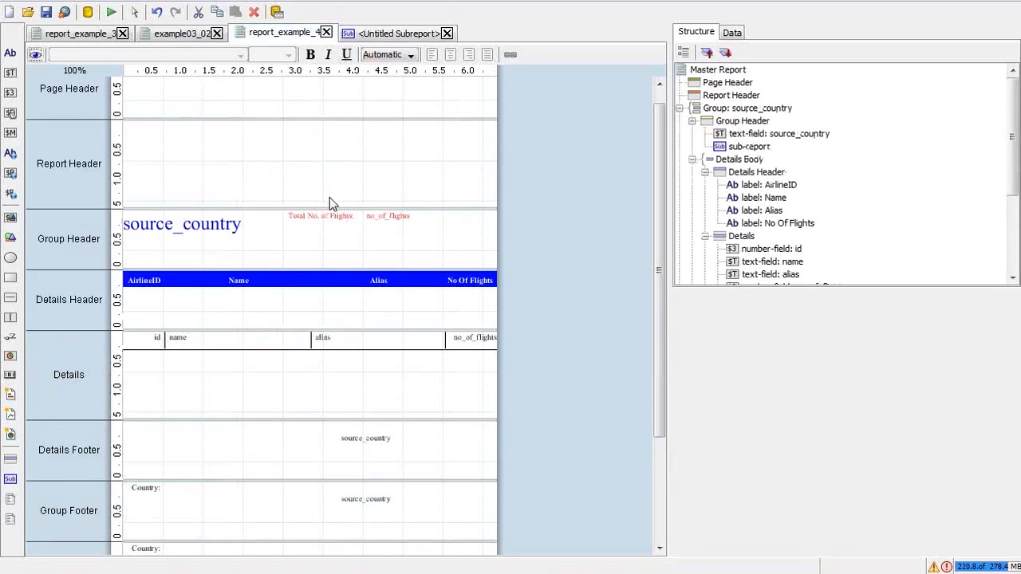
{"action": "left_click", "coordinate": [332, 222]}
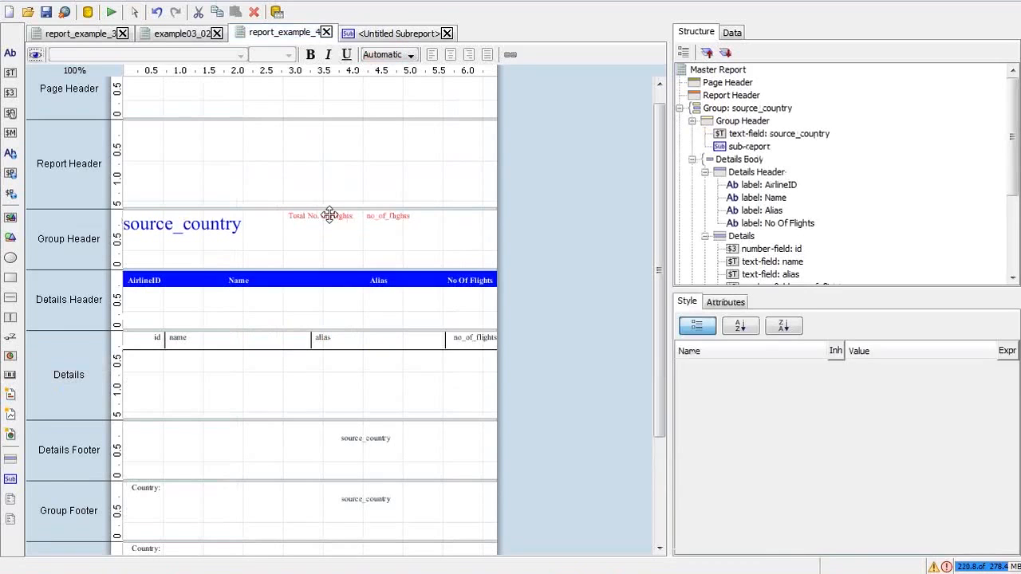
{"action": "double_click", "coordinate": [333, 222]}
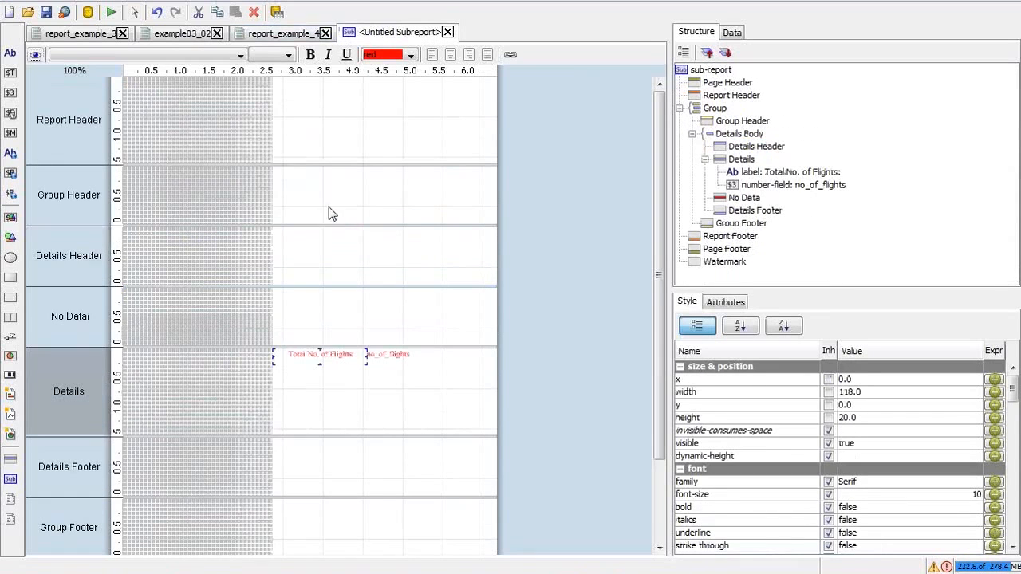
Step: Set the Group Header sub-report's height to 40
{"action": "left_click", "coordinate": [275, 33]}
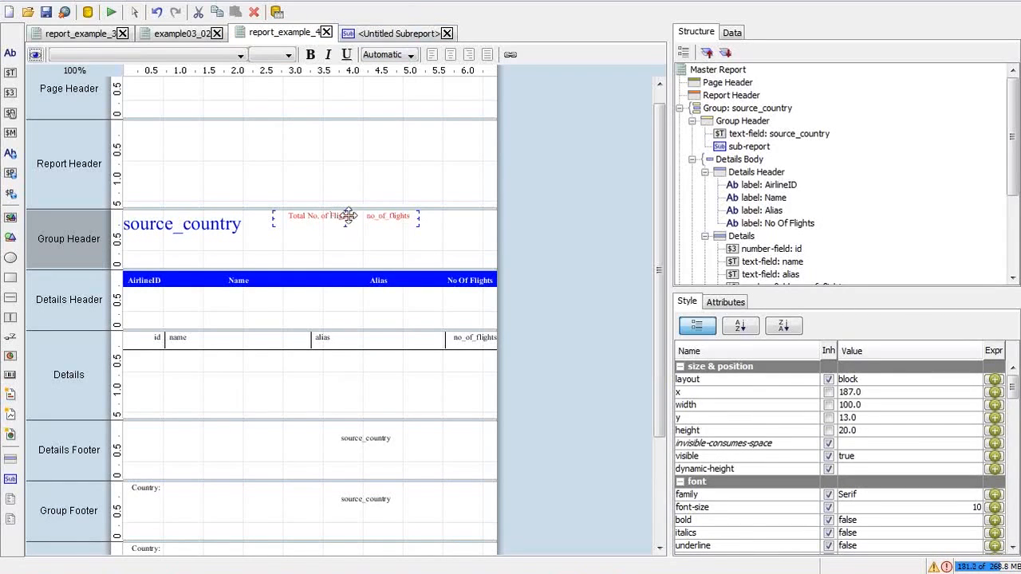
{"action": "left_click", "coordinate": [229, 233]}
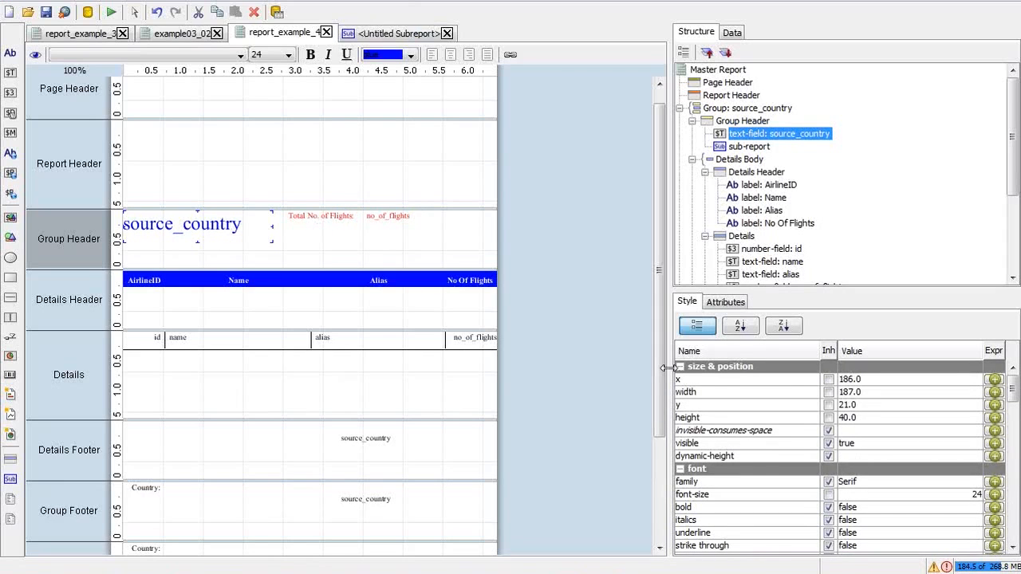
{"action": "left_click", "coordinate": [383, 218]}
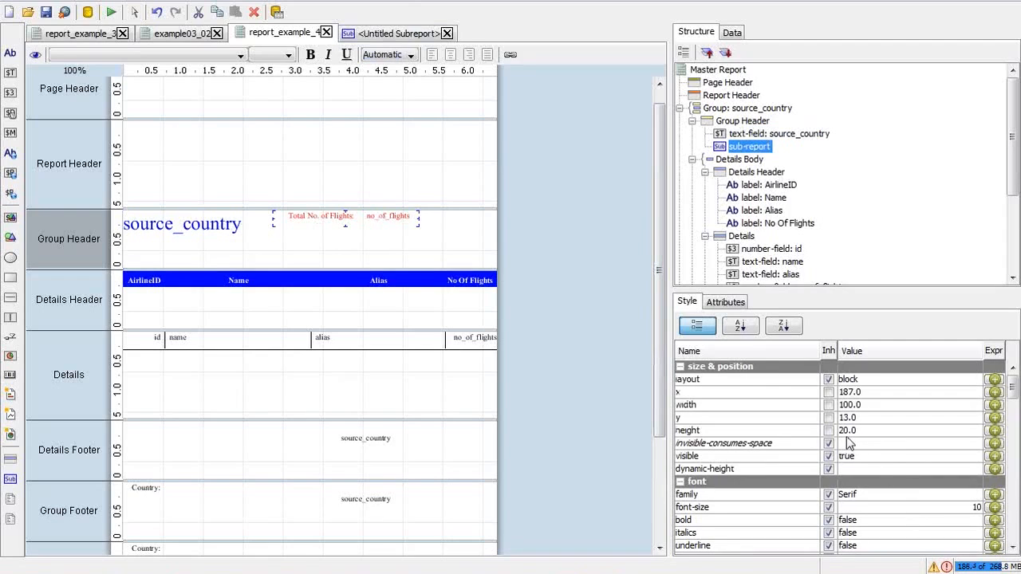
{"action": "left_click", "coordinate": [844, 431]}
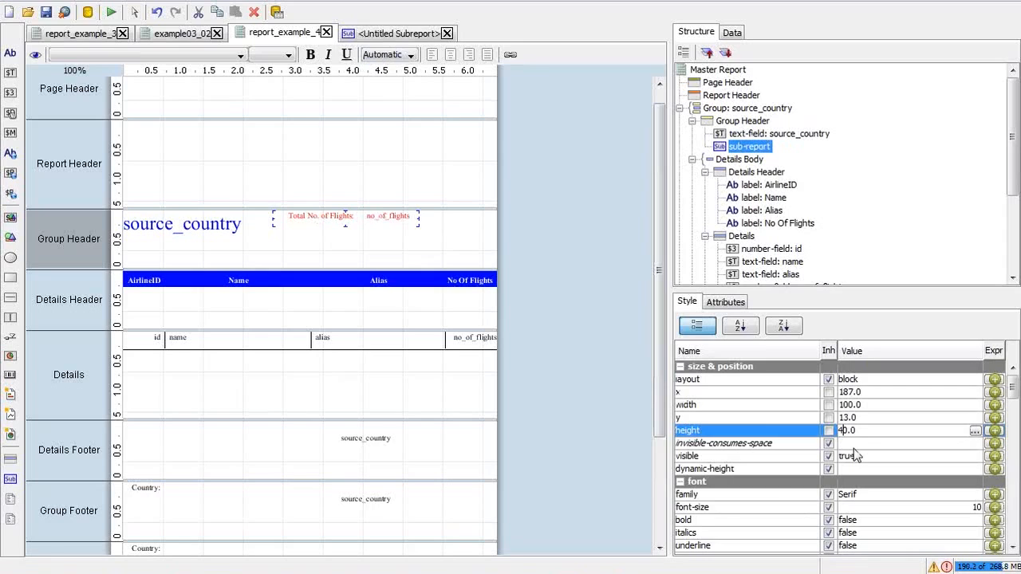
{"action": "type", "text": "4"}
{"action": "key", "text": "Return"}
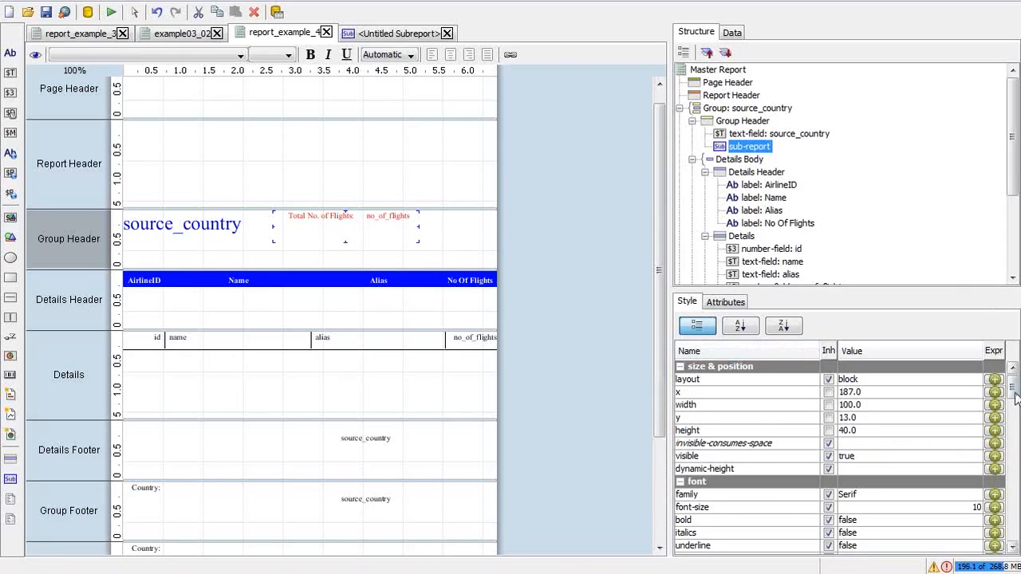
Step: Set the sub-report's vertical alignment to MIDDLE and review source_country's alignment
{"action": "left_click_drag", "start_coordinate": [1015, 390], "coordinate": [1011, 411]}
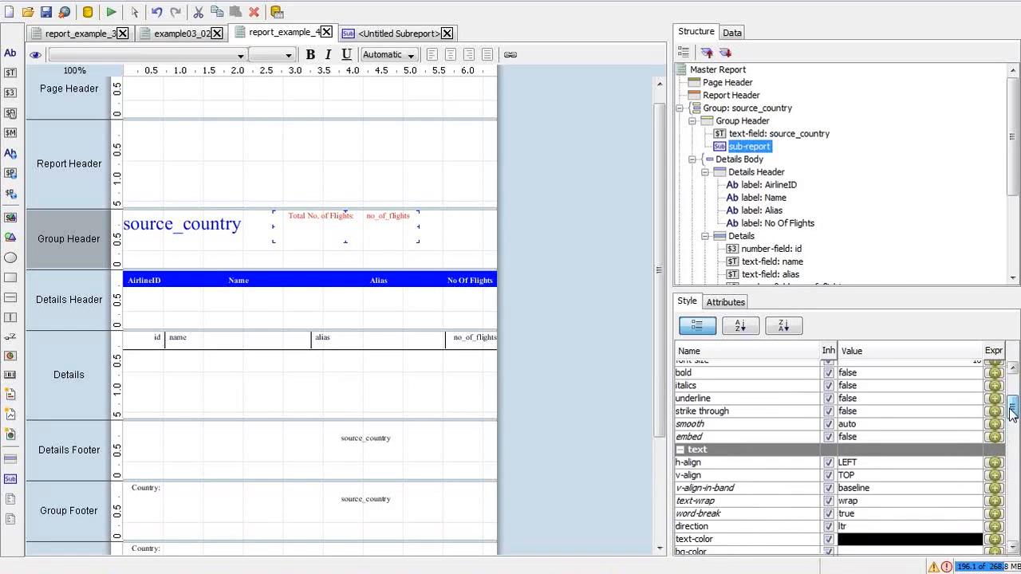
{"action": "left_click", "coordinate": [923, 477]}
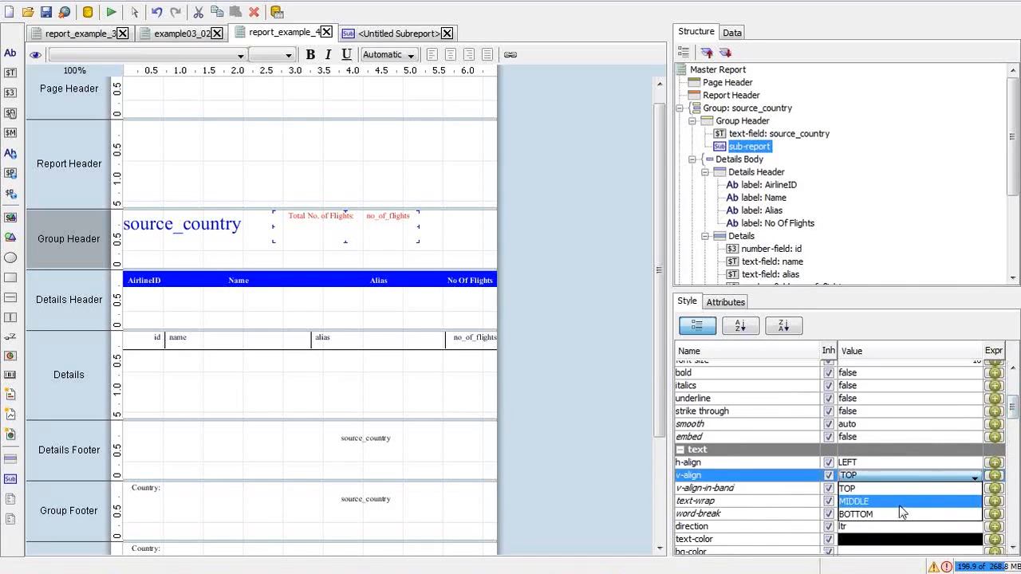
{"action": "left_click", "coordinate": [899, 506]}
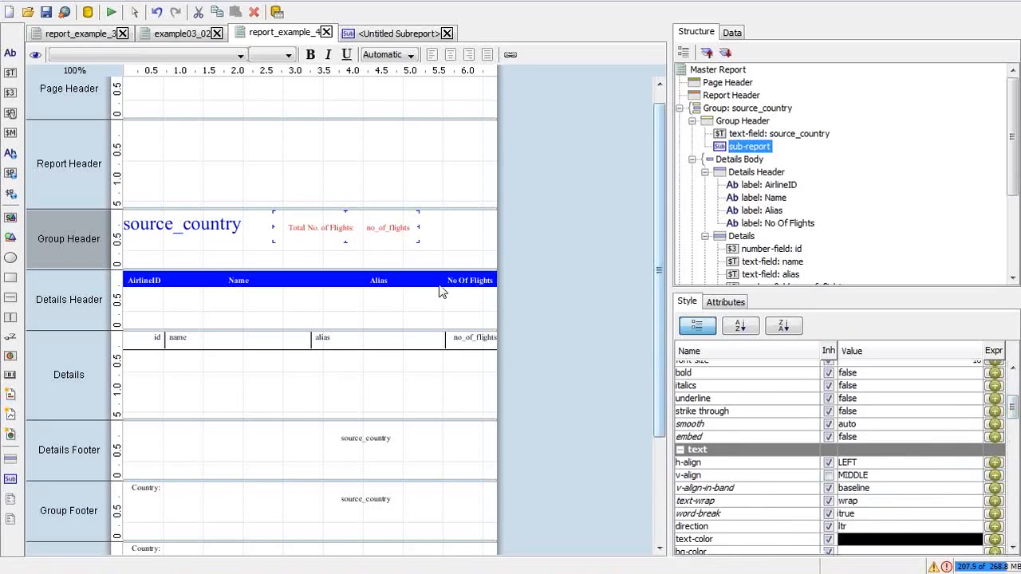
{"action": "left_click", "coordinate": [234, 229]}
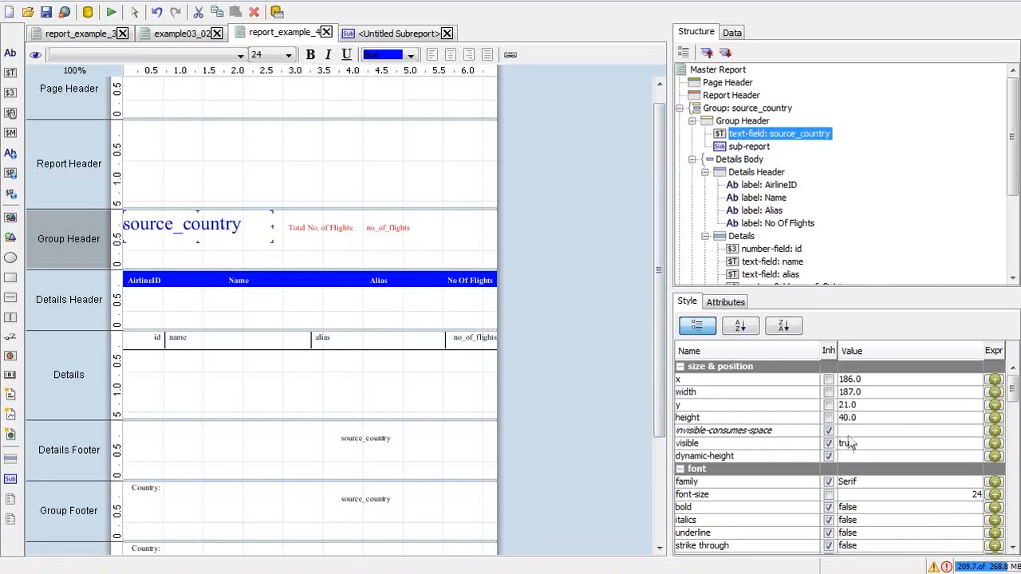
{"action": "left_click_drag", "start_coordinate": [1012, 397], "coordinate": [1013, 419]}
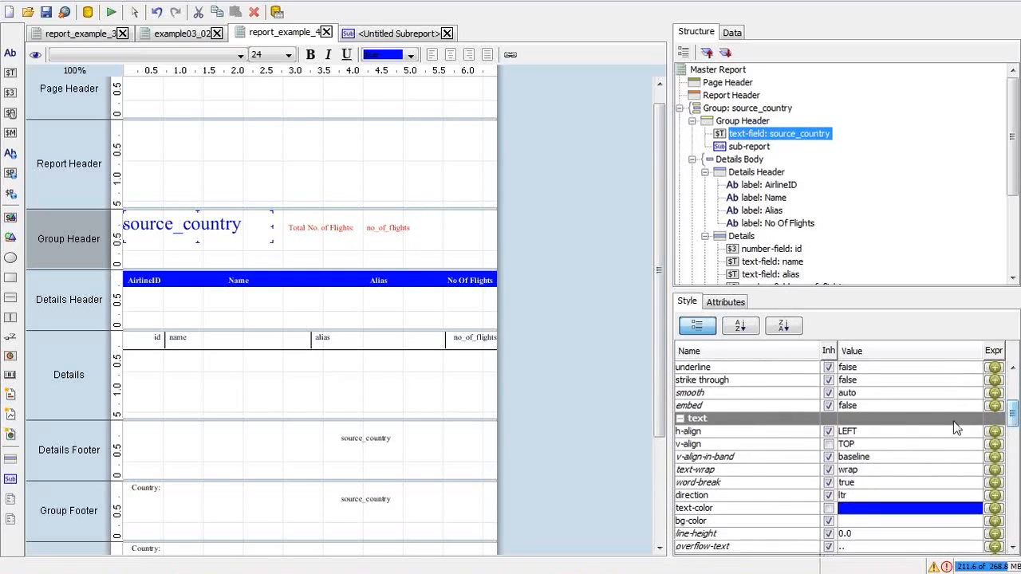
{"action": "left_click", "coordinate": [929, 444]}
{"action": "left_click", "coordinate": [904, 470]}
{"action": "left_click", "coordinate": [299, 228]}
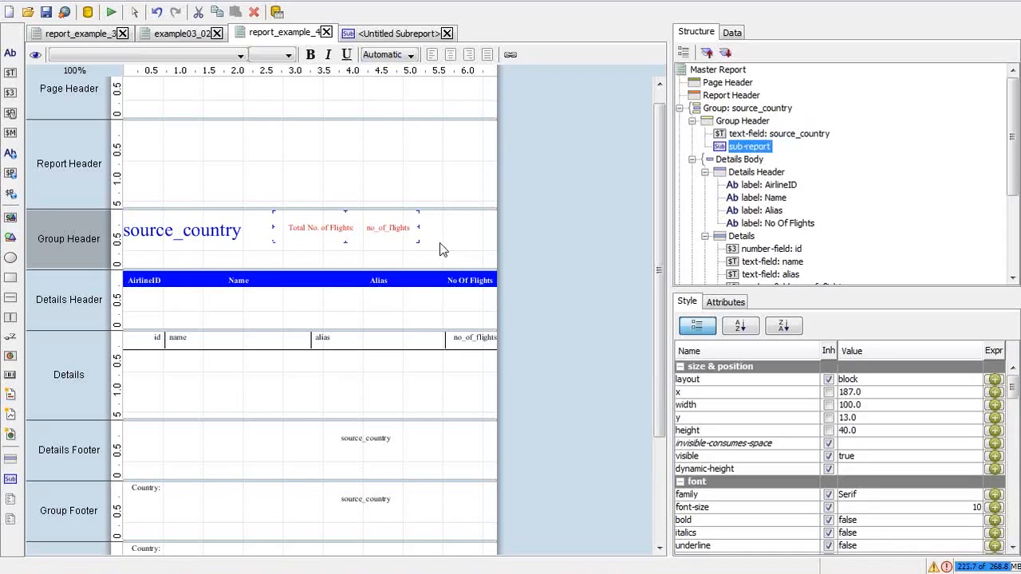
Step: Preview the finished report, then close the print preview
{"action": "left_click", "coordinate": [111, 11]}
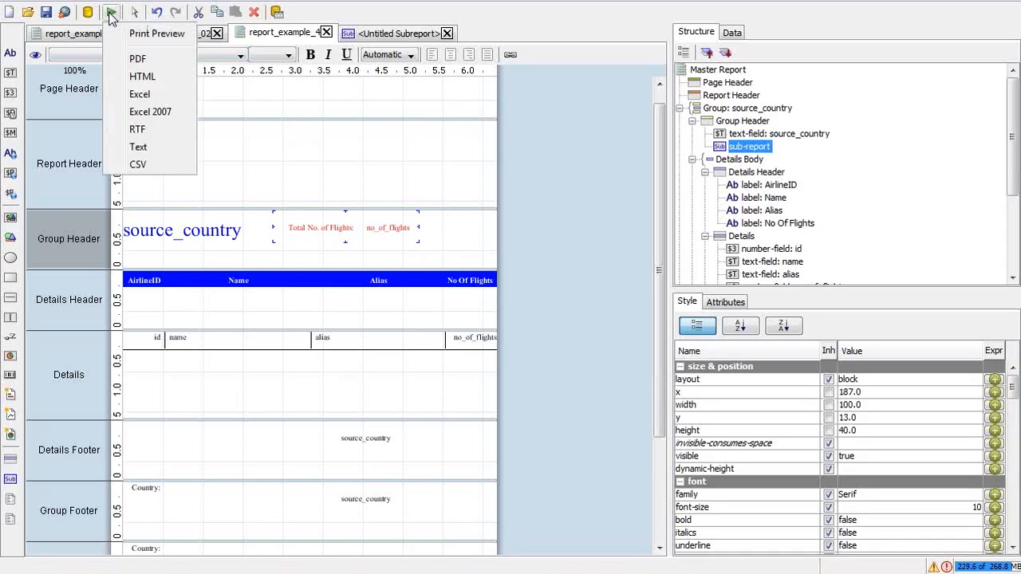
{"action": "left_click", "coordinate": [148, 34]}
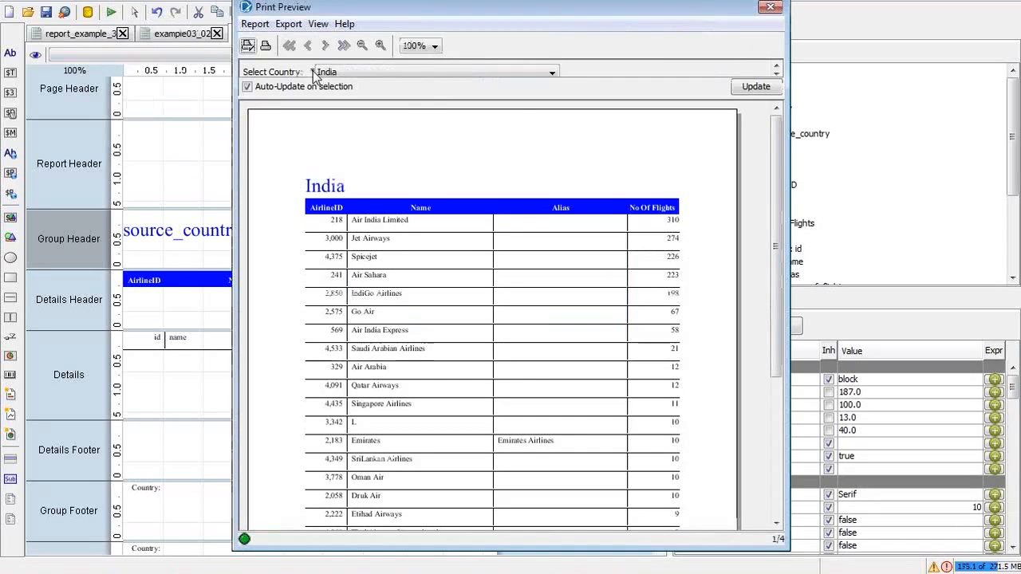
{"action": "left_click_drag", "start_coordinate": [779, 182], "coordinate": [781, 159]}
{"action": "left_click", "coordinate": [771, 7]}
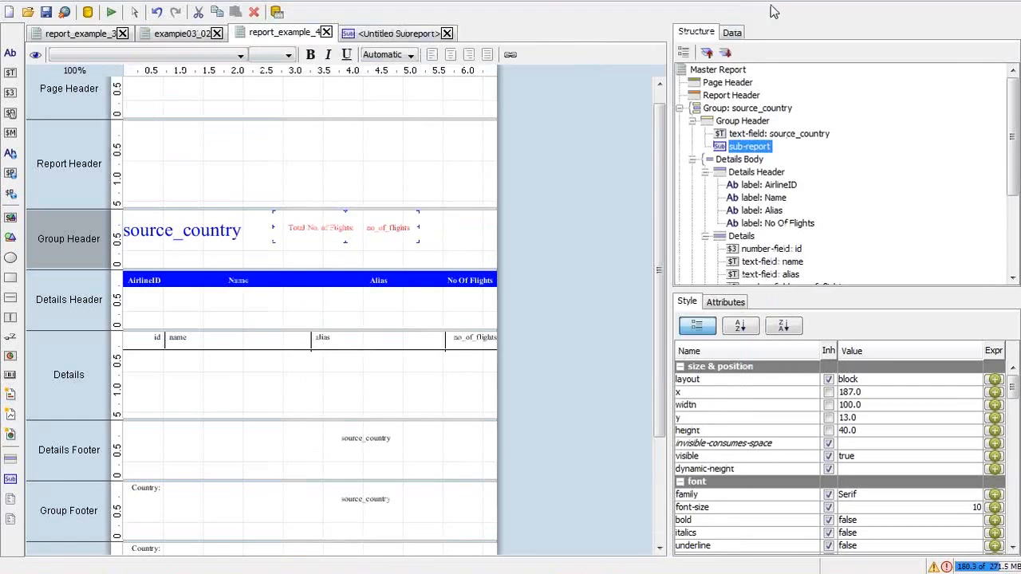
Step: Export the report as PDF, dismissing the query exceptions log along the way
{"action": "left_click", "coordinate": [111, 12]}
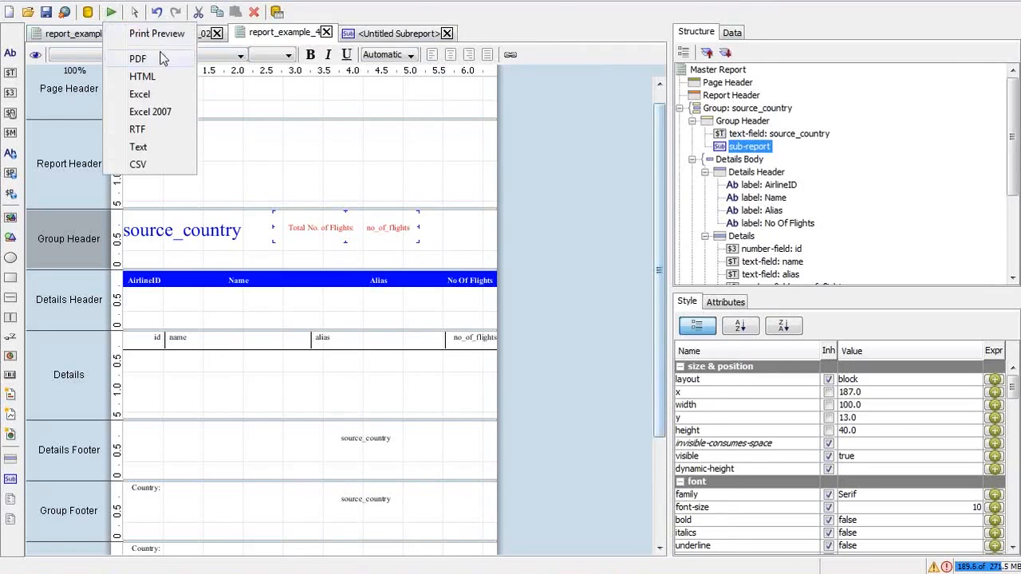
{"action": "left_click", "coordinate": [947, 568]}
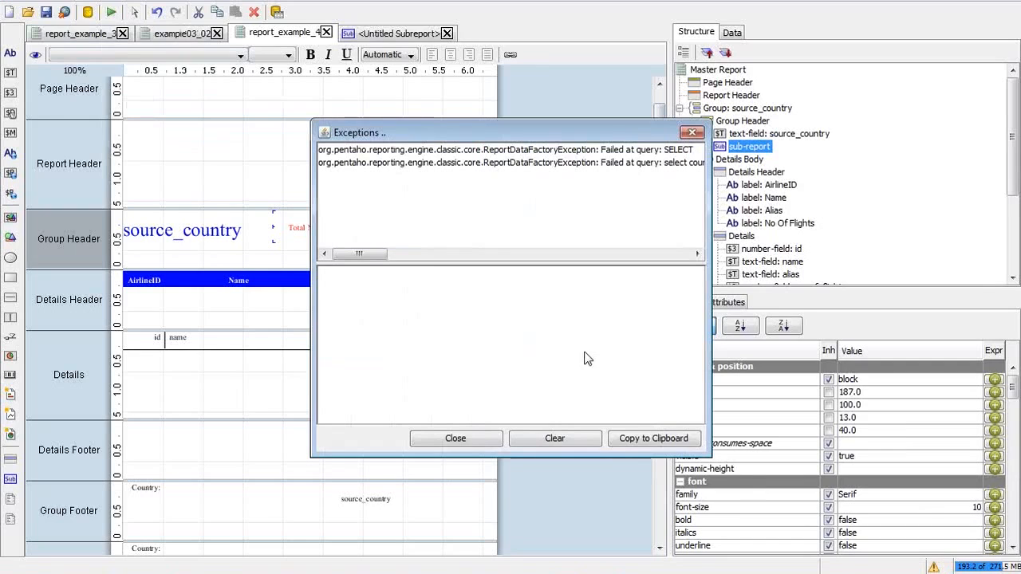
{"action": "left_click_drag", "start_coordinate": [358, 253], "coordinate": [299, 254]}
{"action": "key", "text": "Escape"}
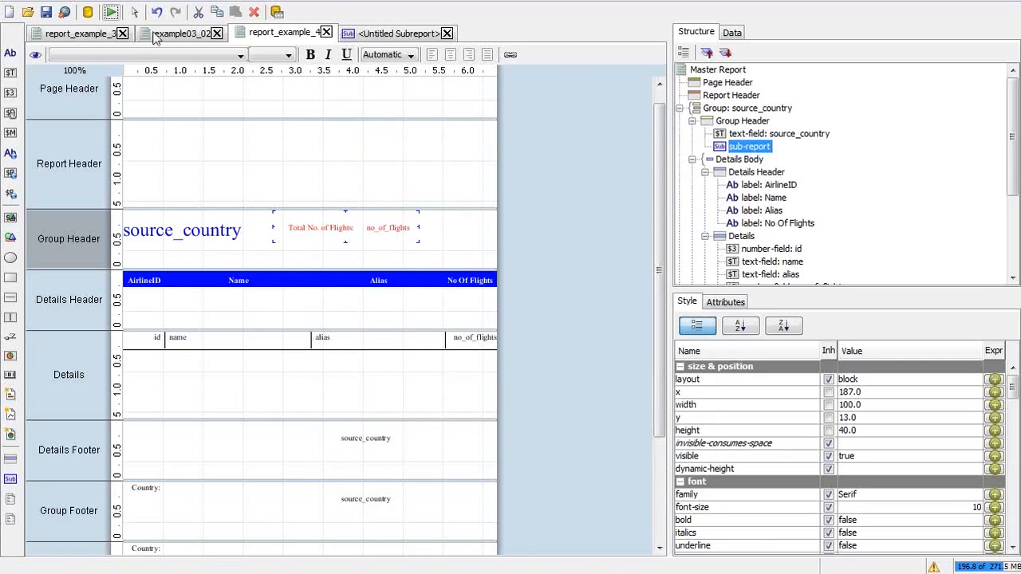
{"action": "left_click", "coordinate": [112, 12]}
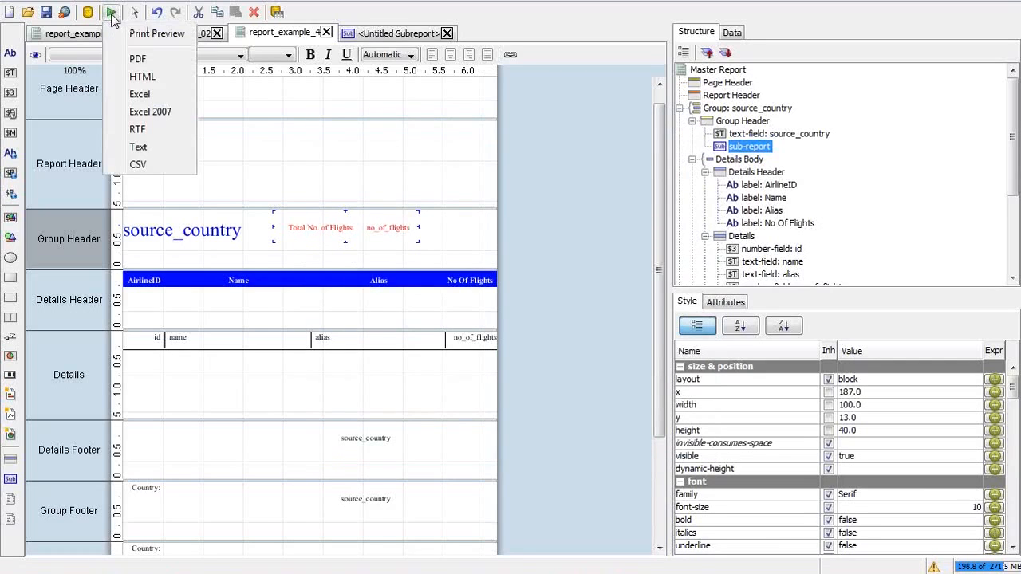
{"action": "left_click", "coordinate": [137, 66]}
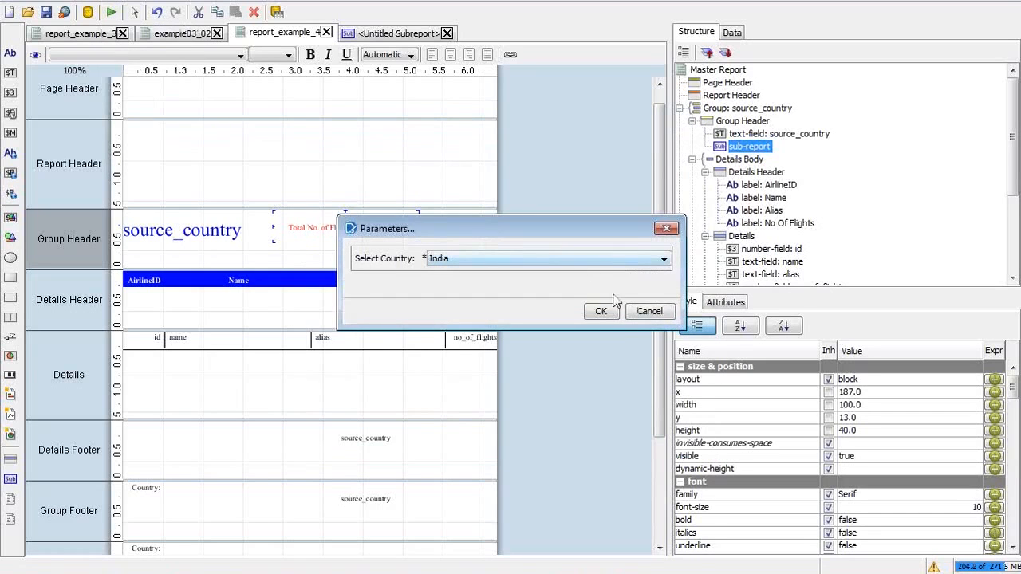
Step: Scroll through the four-page India PDF, close Adobe Reader, and return to Report Designer
{"action": "left_click", "coordinate": [601, 313]}
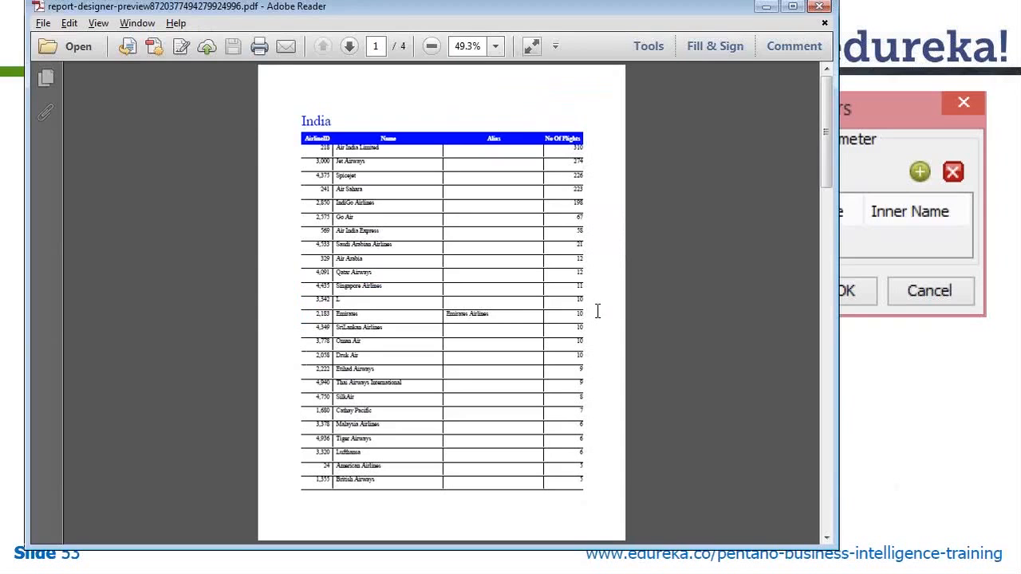
{"action": "left_click_drag", "start_coordinate": [827, 124], "coordinate": [825, 361]}
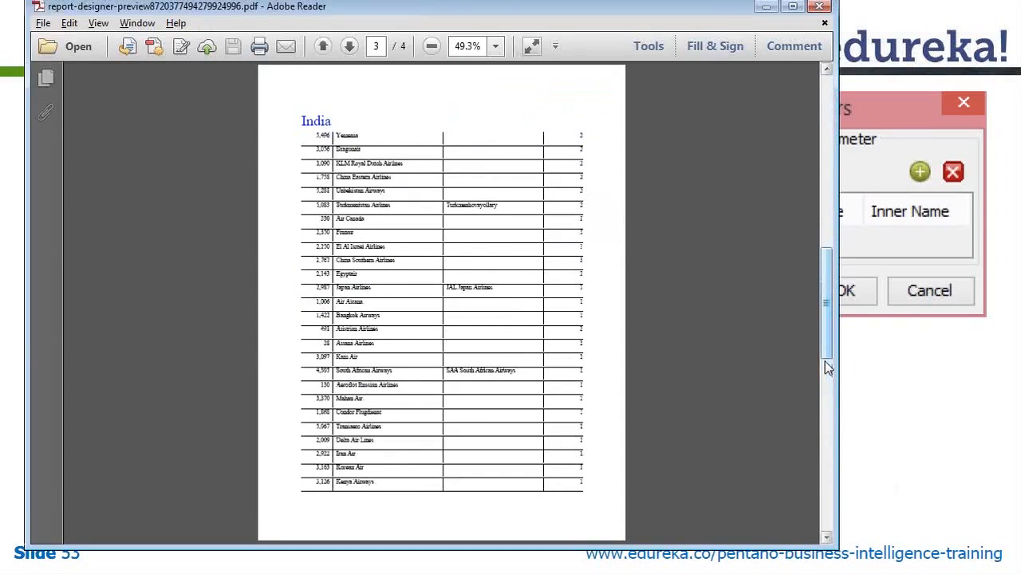
{"action": "left_click", "coordinate": [820, 7]}
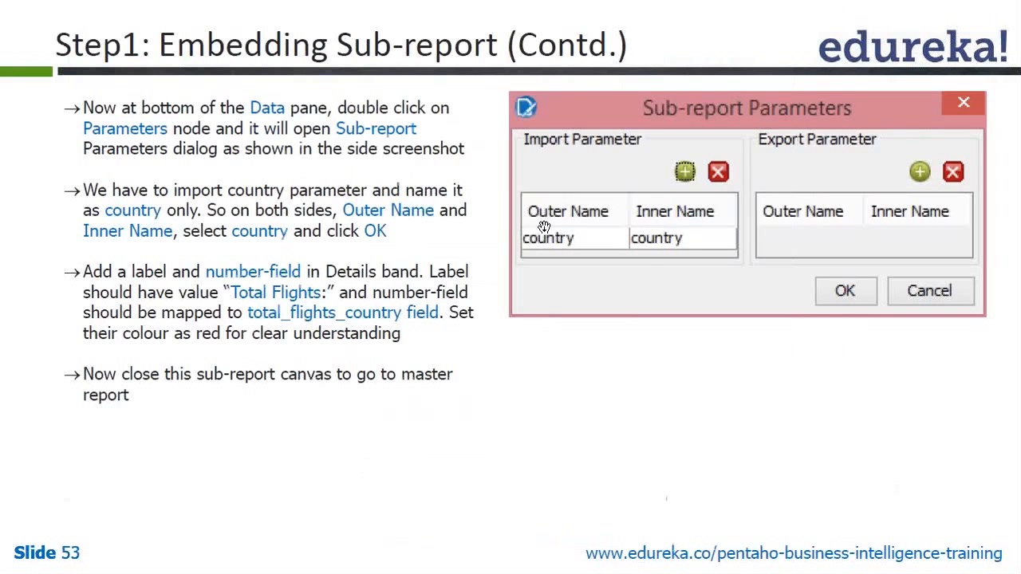
{"action": "key", "text": "alt+Tab"}
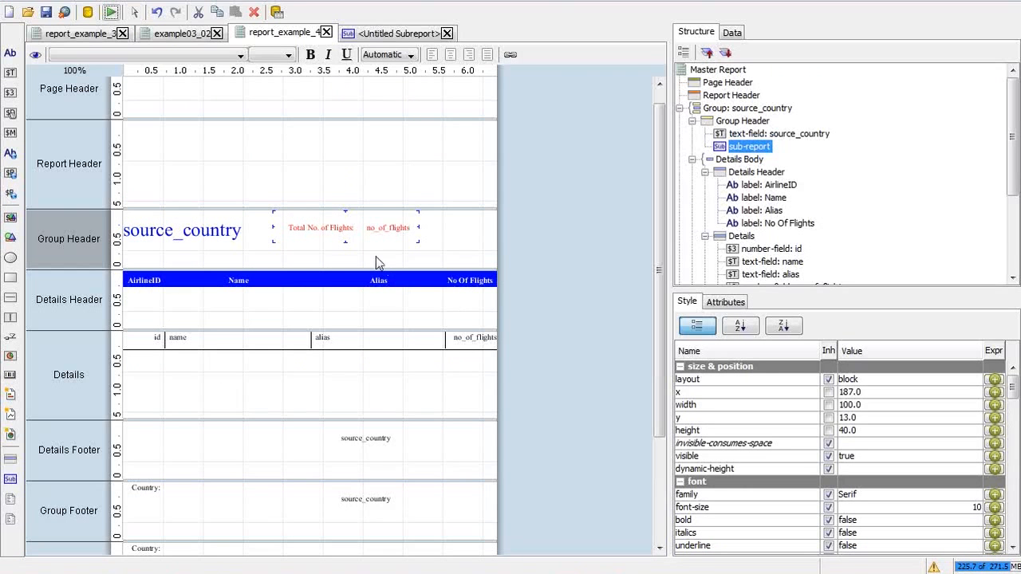
Step: Align the sub-report to the top of its band and open the <Untitled Subreport> layout
{"action": "left_click_drag", "start_coordinate": [366, 242], "coordinate": [363, 233]}
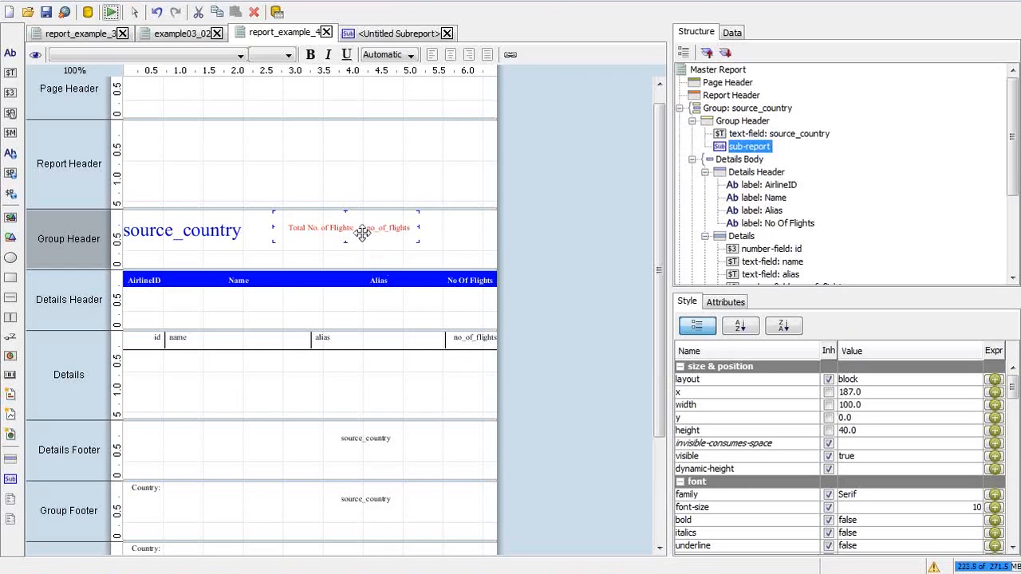
{"action": "left_click", "coordinate": [390, 33]}
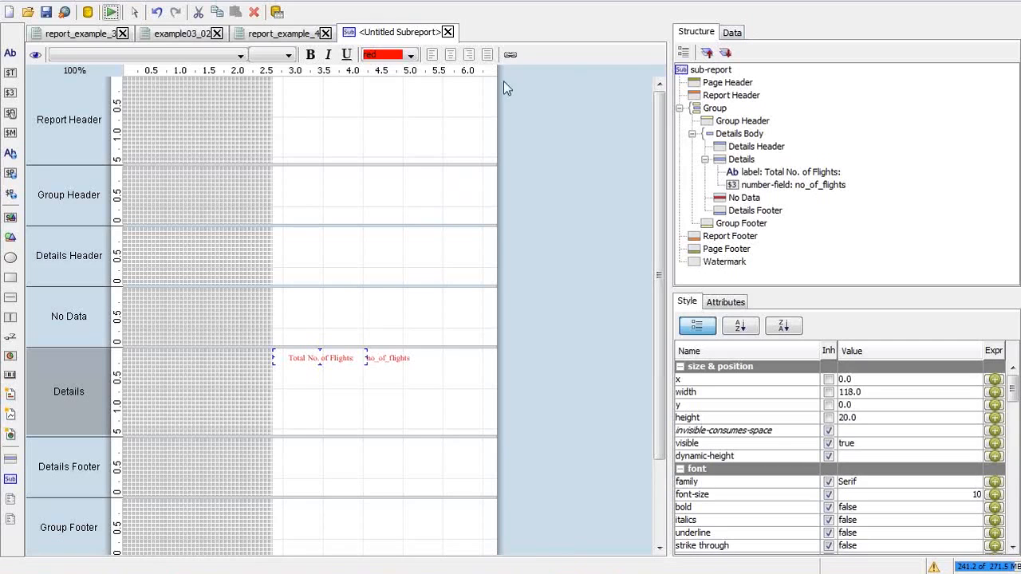
{"action": "left_click", "coordinate": [399, 32]}
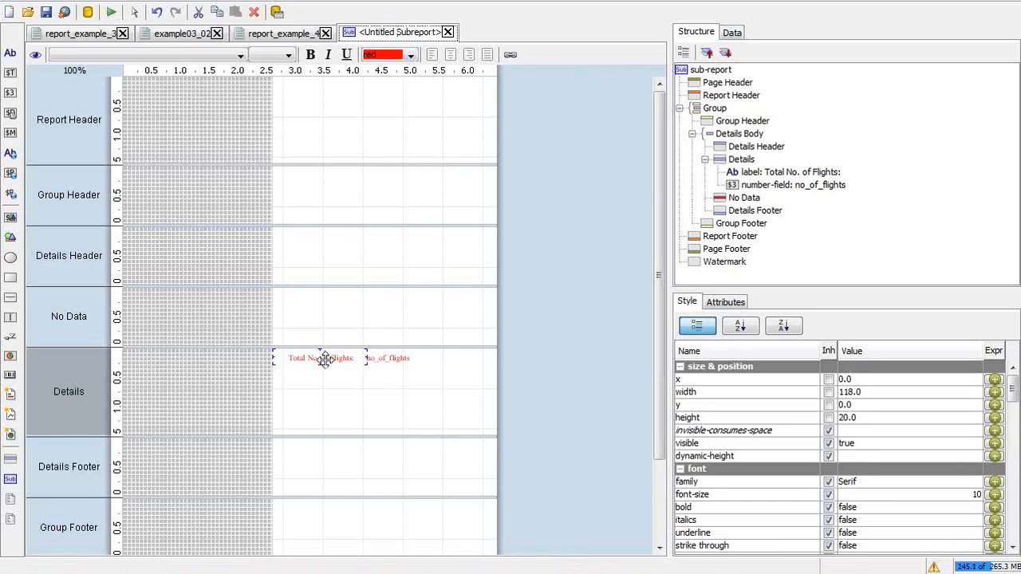
{"action": "key", "text": "alt+Tab"}
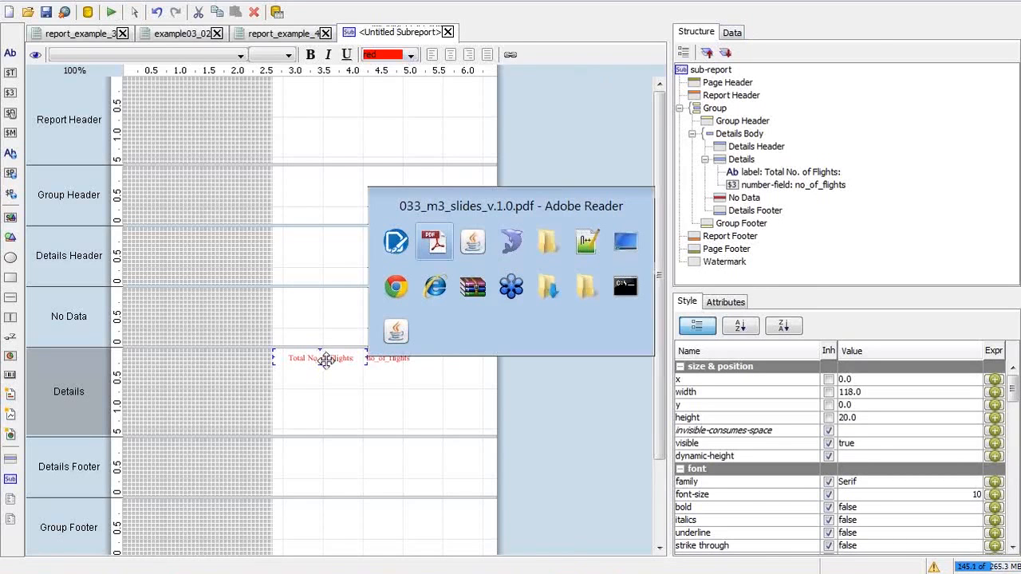
Step: Clear the leftover query exceptions from the Exceptions log and close it
{"action": "key", "text": "alt+Tab"}
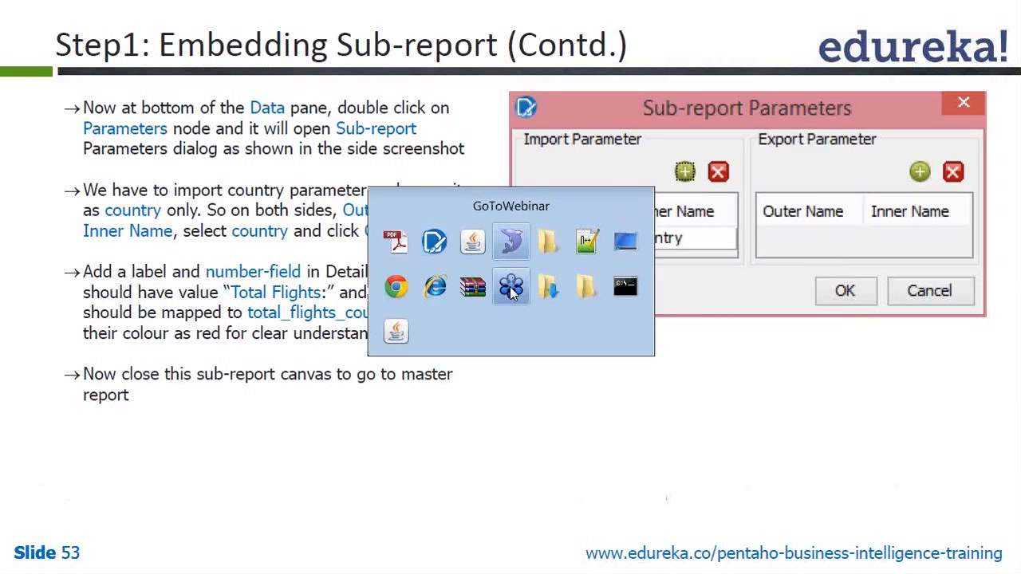
{"action": "left_click", "coordinate": [510, 288]}
{"action": "key", "text": "alt+Tab"}
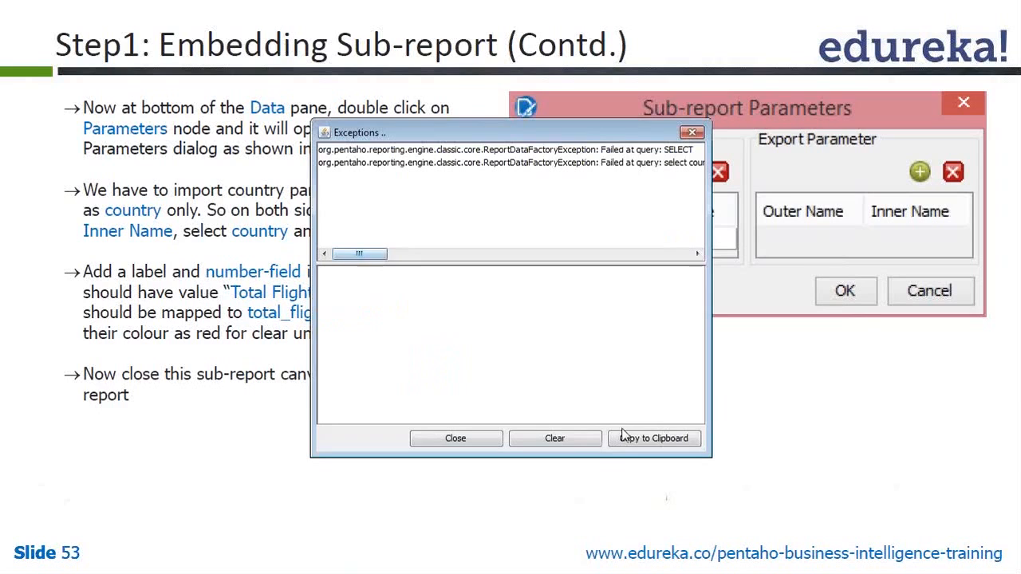
{"action": "left_click", "coordinate": [531, 444]}
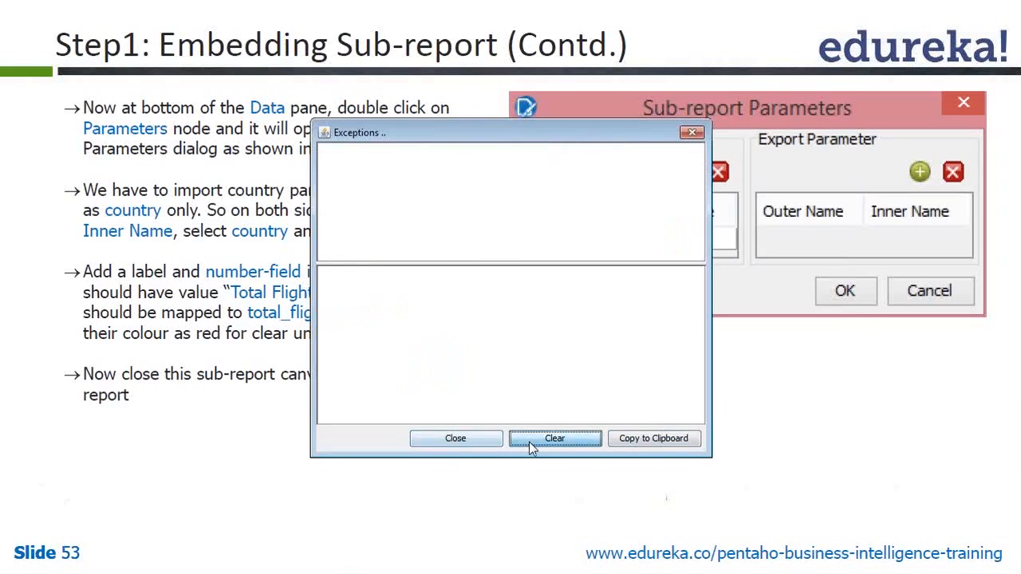
{"action": "left_click", "coordinate": [456, 438]}
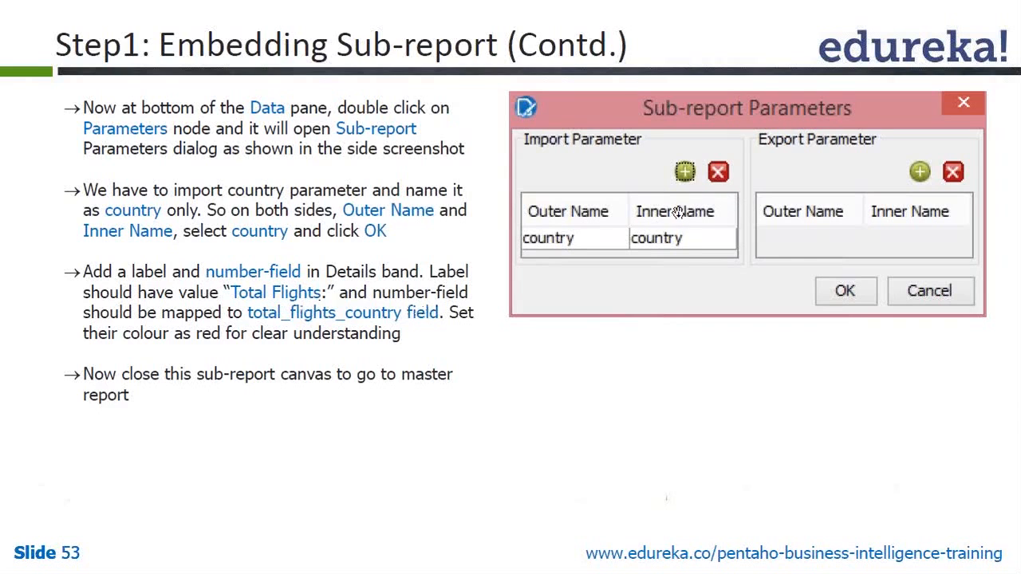
Step: Page between slides 53 and 54 on running and embedding the sub-report, then return to Pentaho
{"action": "left_click", "coordinate": [453, 272]}
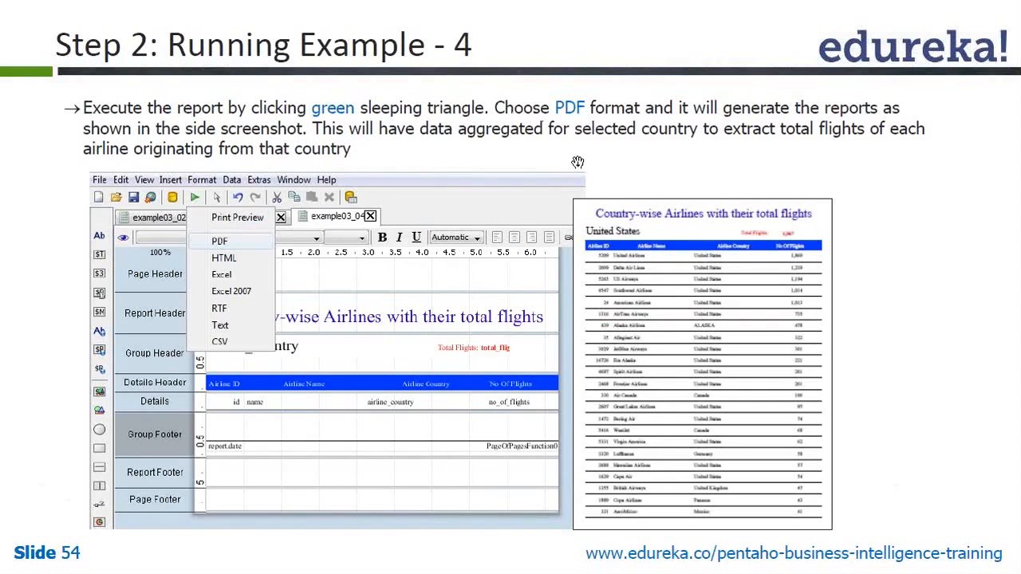
{"action": "key", "text": "alt+Tab"}
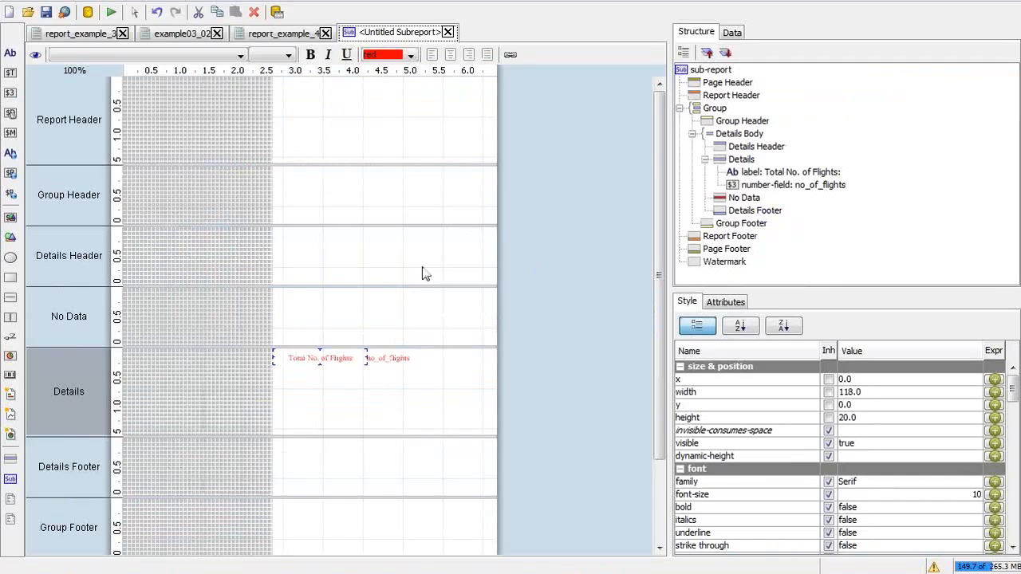
{"action": "left_click", "coordinate": [385, 359]}
{"action": "key", "text": "alt+Tab"}
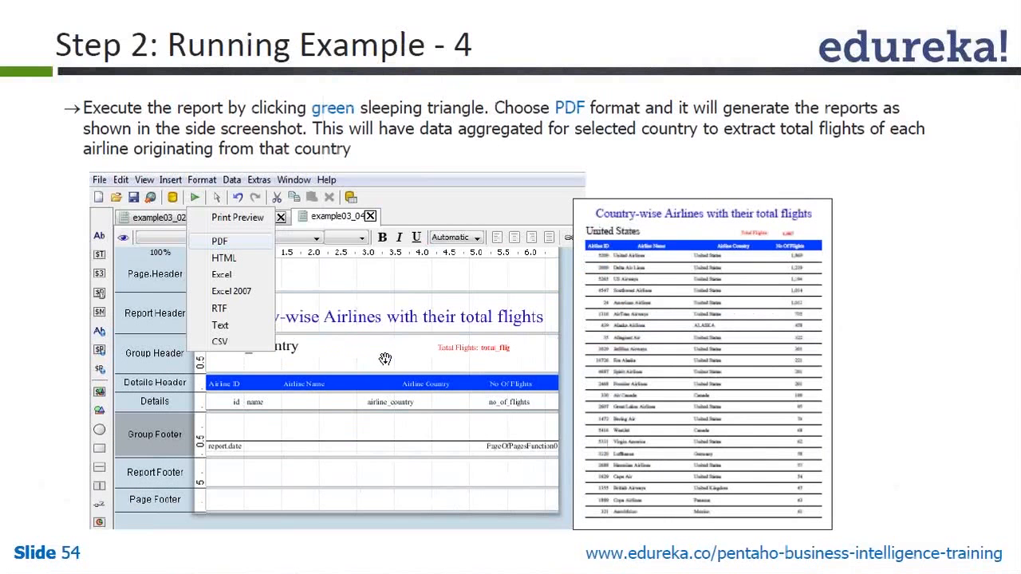
{"action": "key", "text": "Page_Up"}
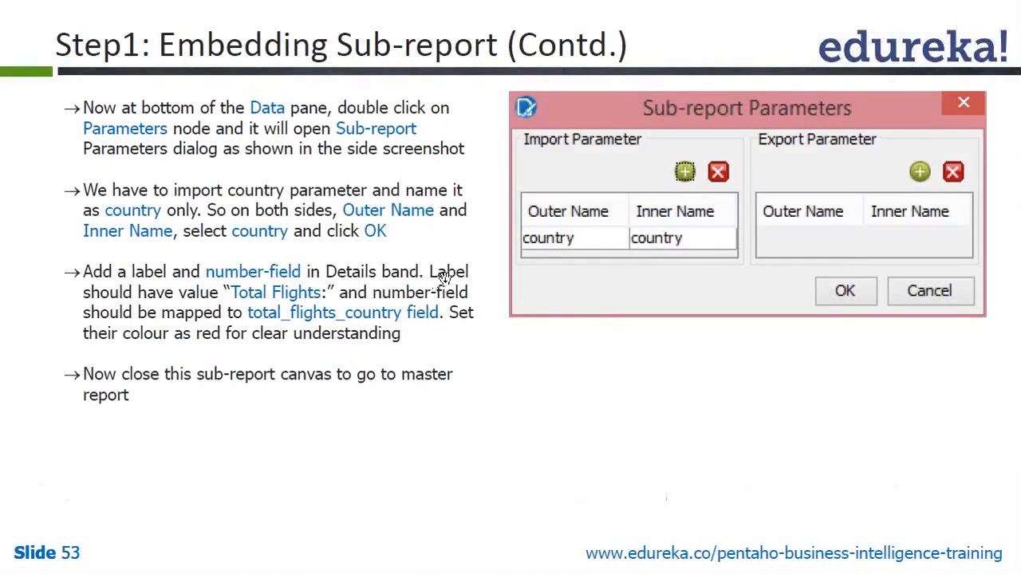
{"action": "key", "text": "alt+Tab"}
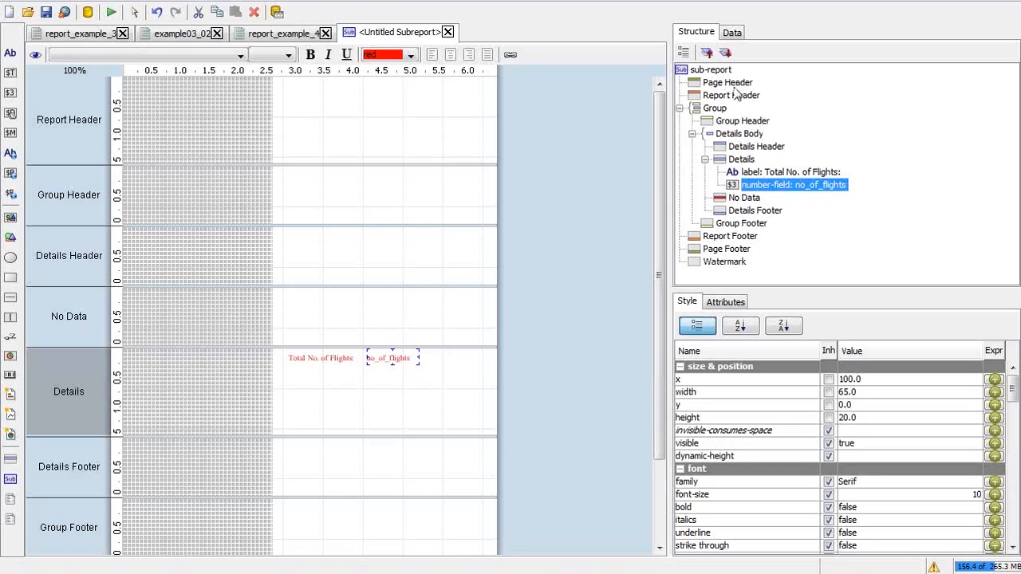
Step: Inspect the get_total_flights query definition in the Data tab without changing it
{"action": "left_click", "coordinate": [730, 32]}
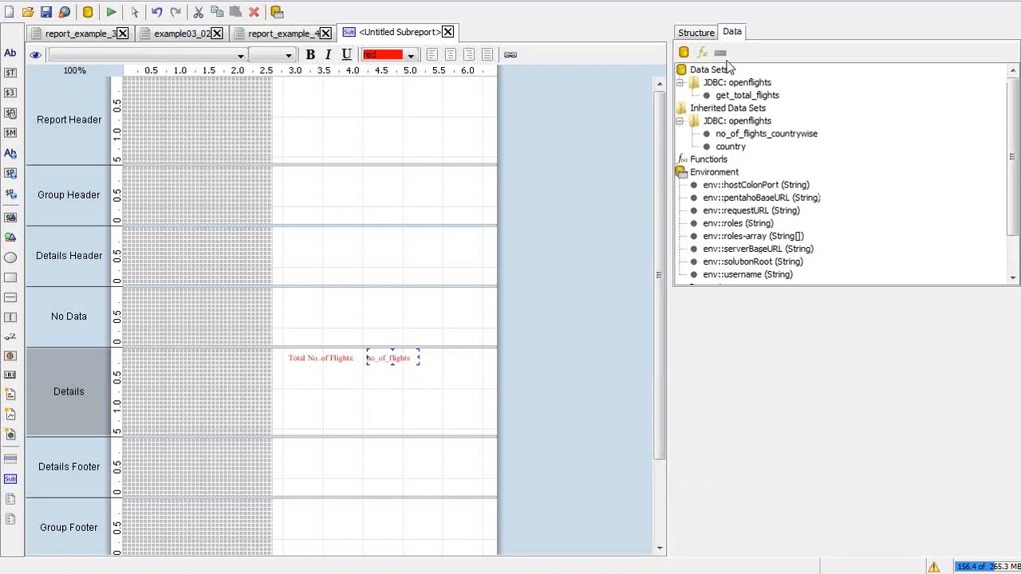
{"action": "left_click", "coordinate": [733, 96]}
{"action": "double_click", "coordinate": [734, 96]}
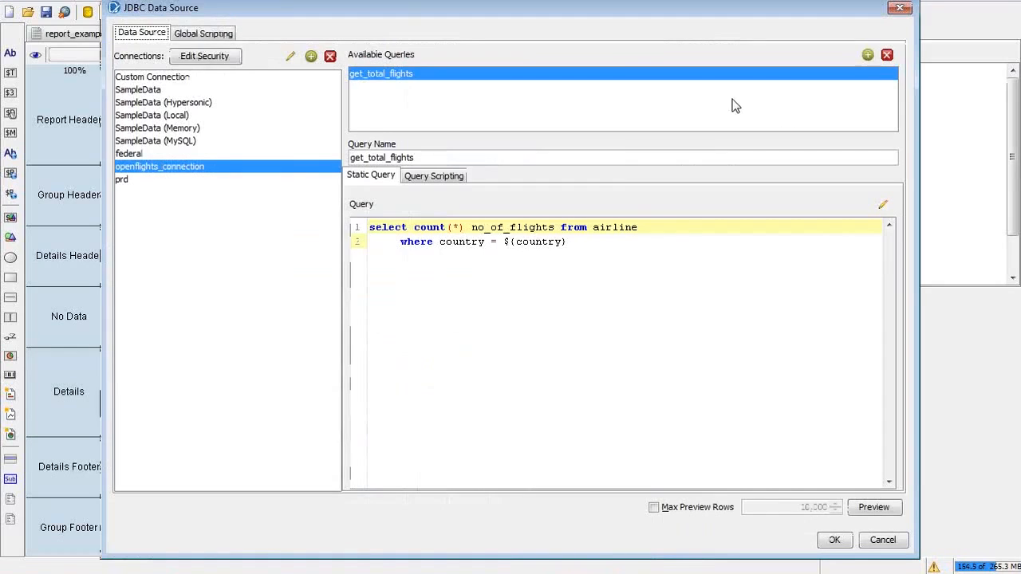
{"action": "left_click", "coordinate": [880, 542]}
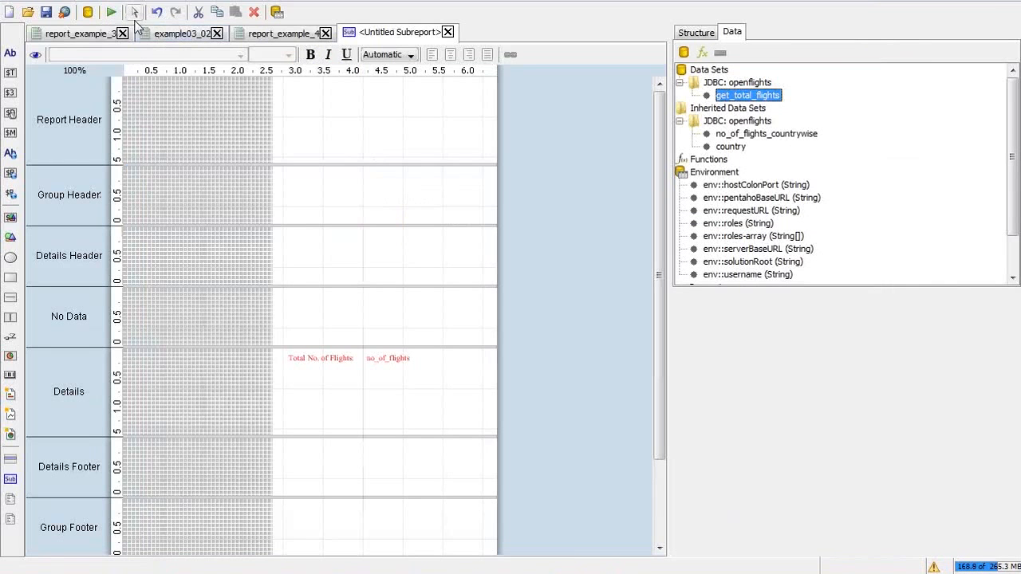
Step: Print-preview the India report, then close the preview
{"action": "left_click", "coordinate": [110, 12]}
{"action": "left_click", "coordinate": [132, 33]}
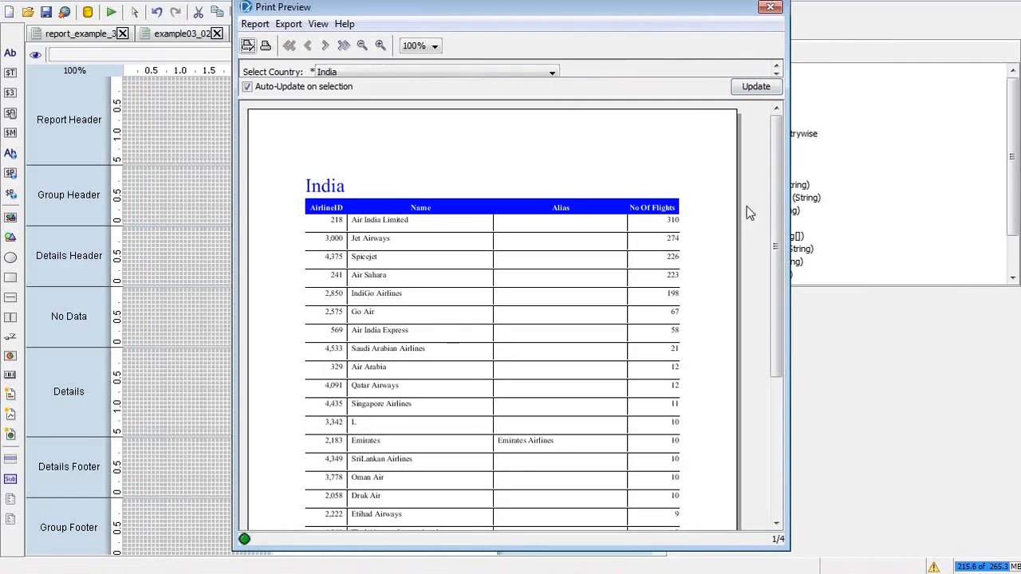
{"action": "left_click", "coordinate": [771, 8]}
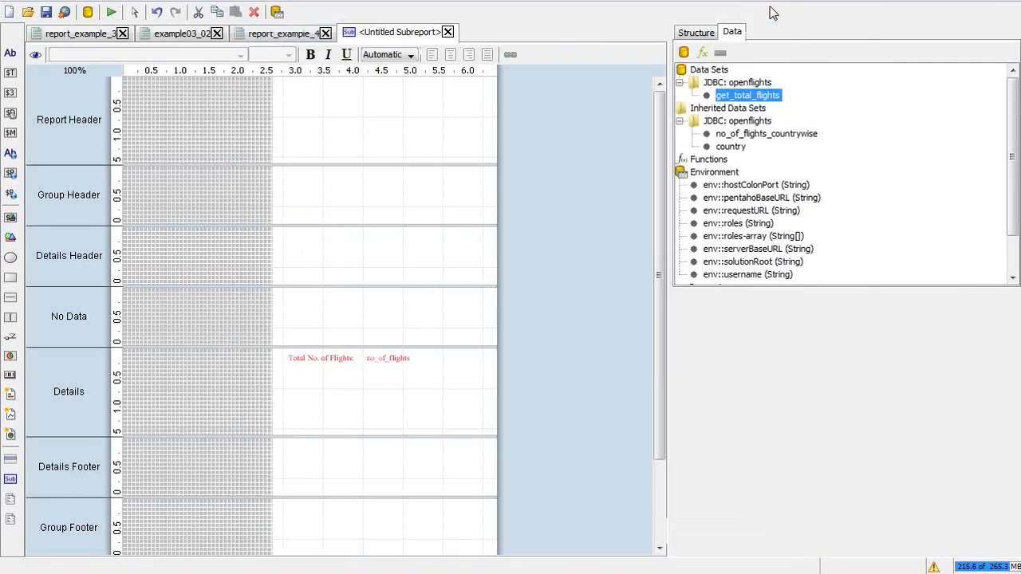
{"action": "left_click", "coordinate": [323, 358]}
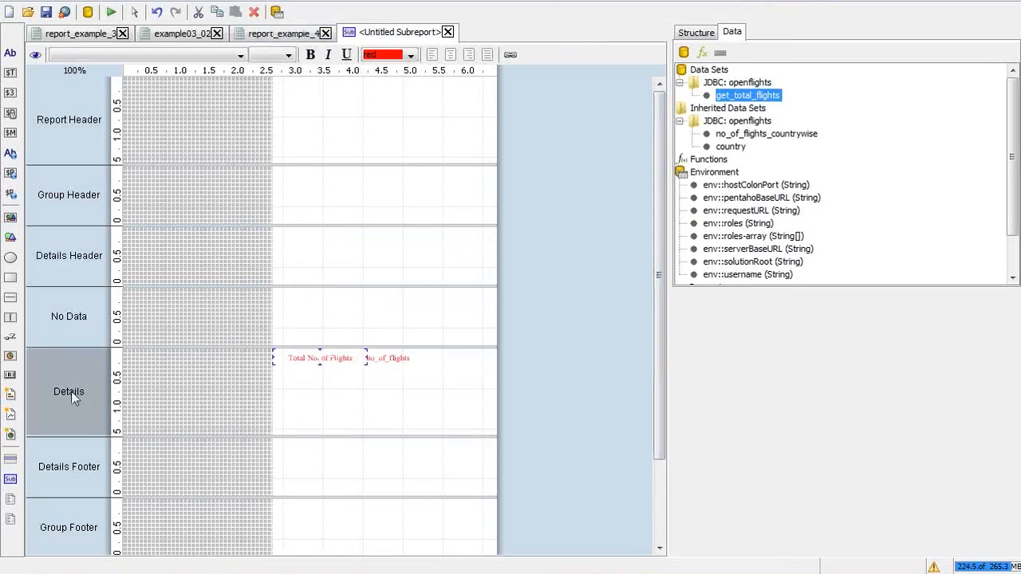
{"action": "left_click", "coordinate": [378, 359]}
{"action": "left_click", "coordinate": [336, 360]}
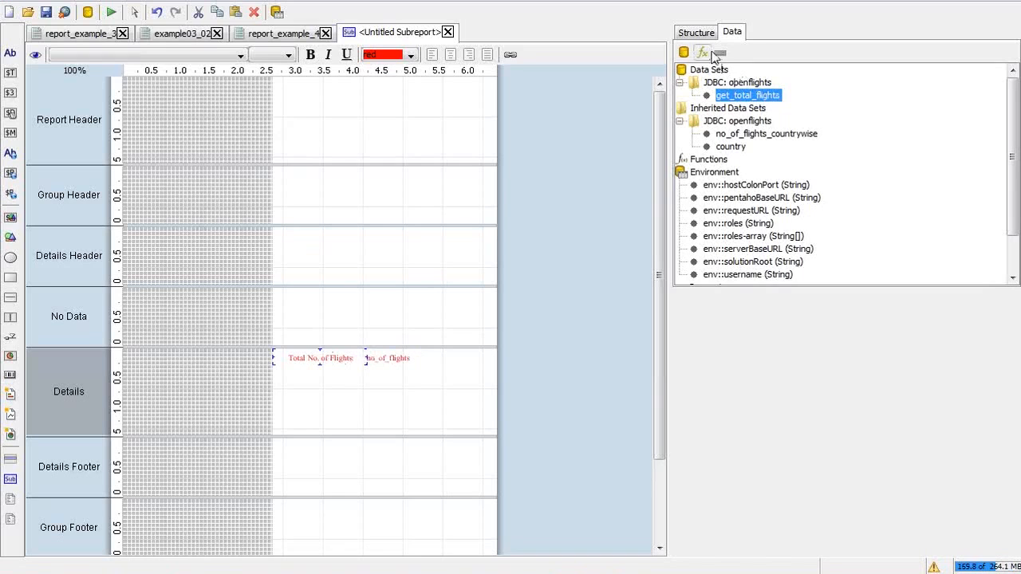
{"action": "left_click", "coordinate": [696, 32]}
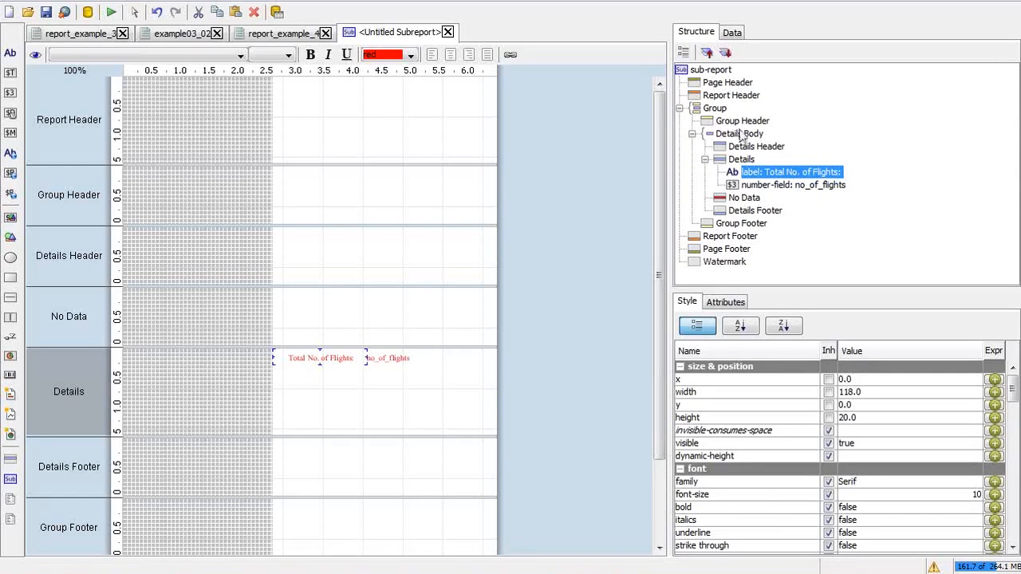
{"action": "left_click", "coordinate": [735, 83]}
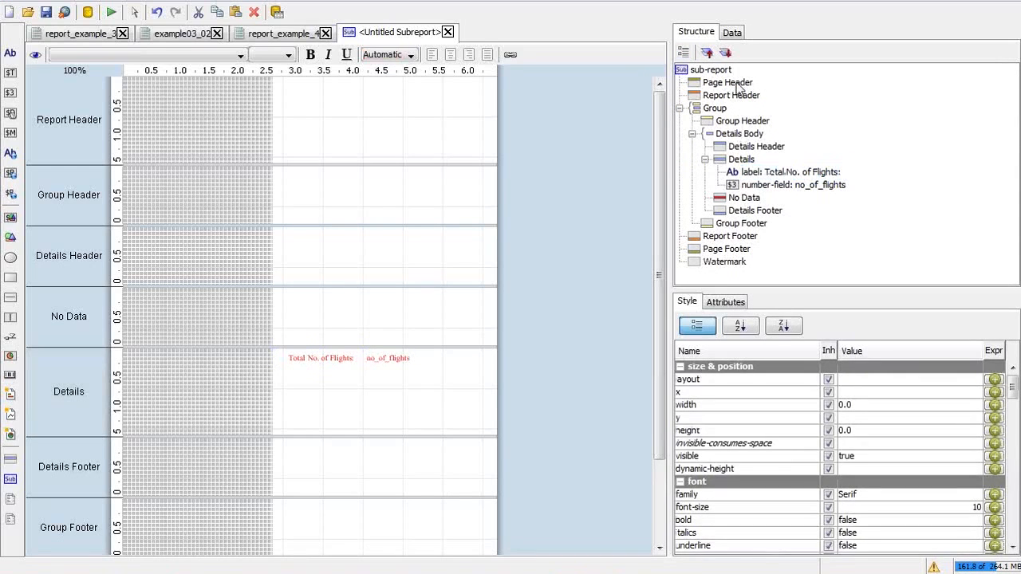
{"action": "right_click", "coordinate": [737, 88]}
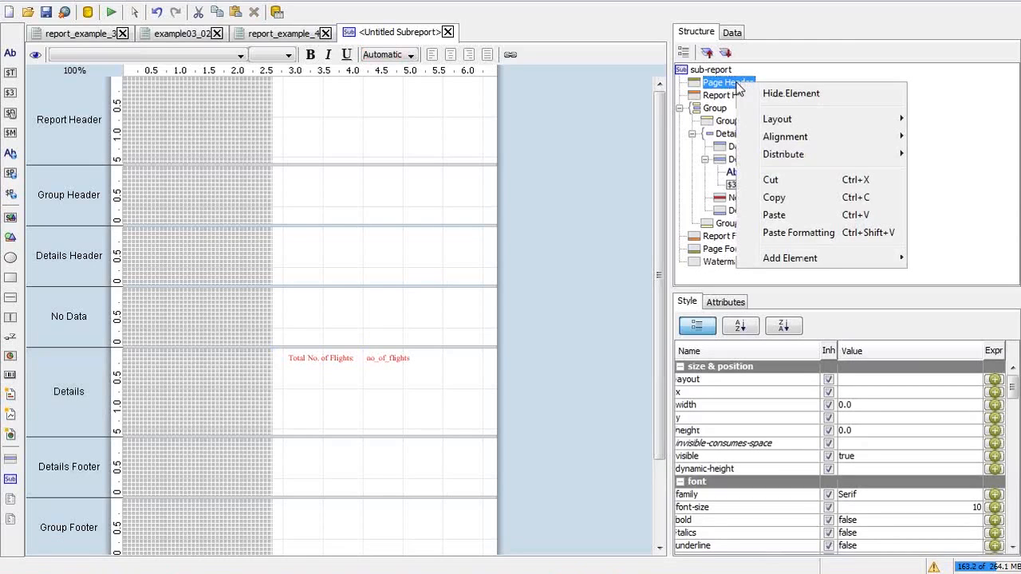
{"action": "left_click", "coordinate": [287, 89]}
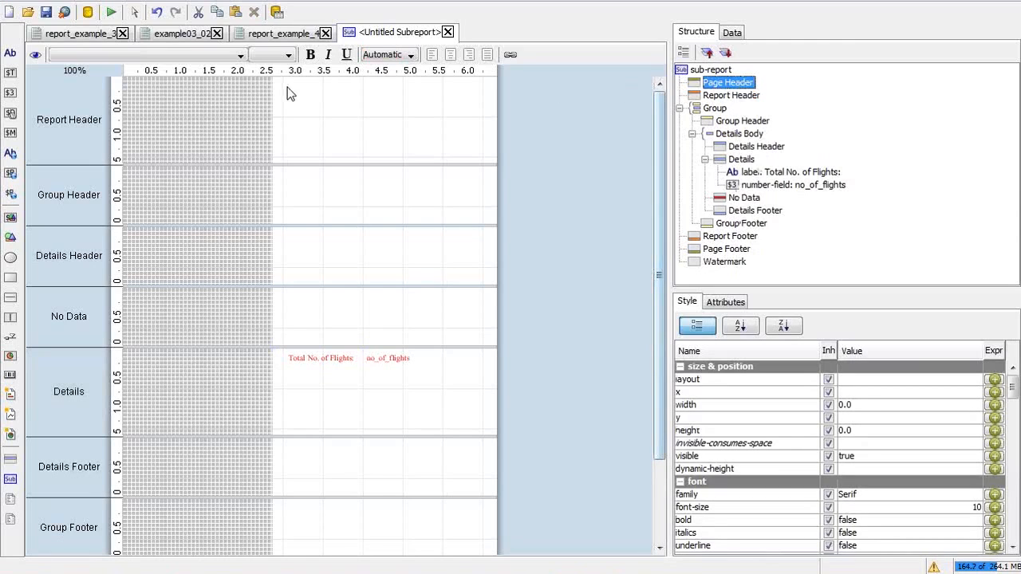
{"action": "left_click", "coordinate": [287, 90]}
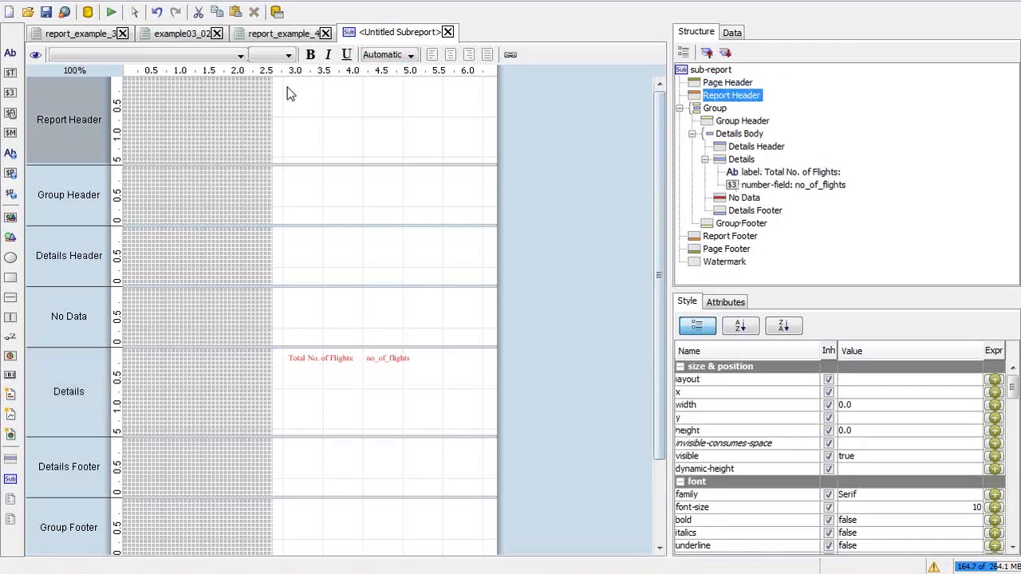
{"action": "left_click", "coordinate": [728, 85]}
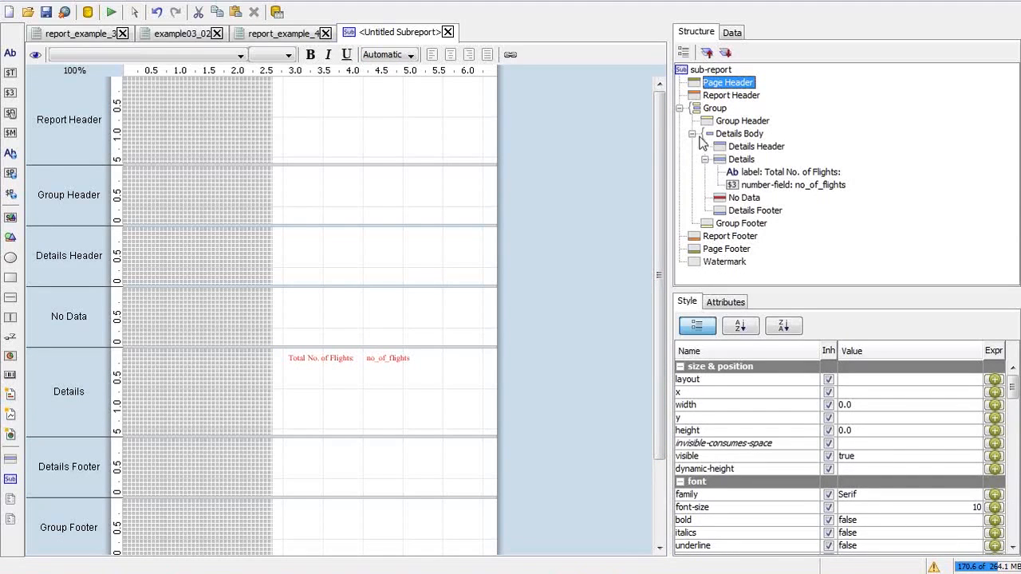
{"action": "mouse_move", "coordinate": [658, 120]}
{"action": "left_mouse_down"}
{"action": "mouse_move", "coordinate": [662, 162]}
{"action": "mouse_move", "coordinate": [660, 128]}
{"action": "left_mouse_up"}
{"action": "right_click", "coordinate": [748, 84]}
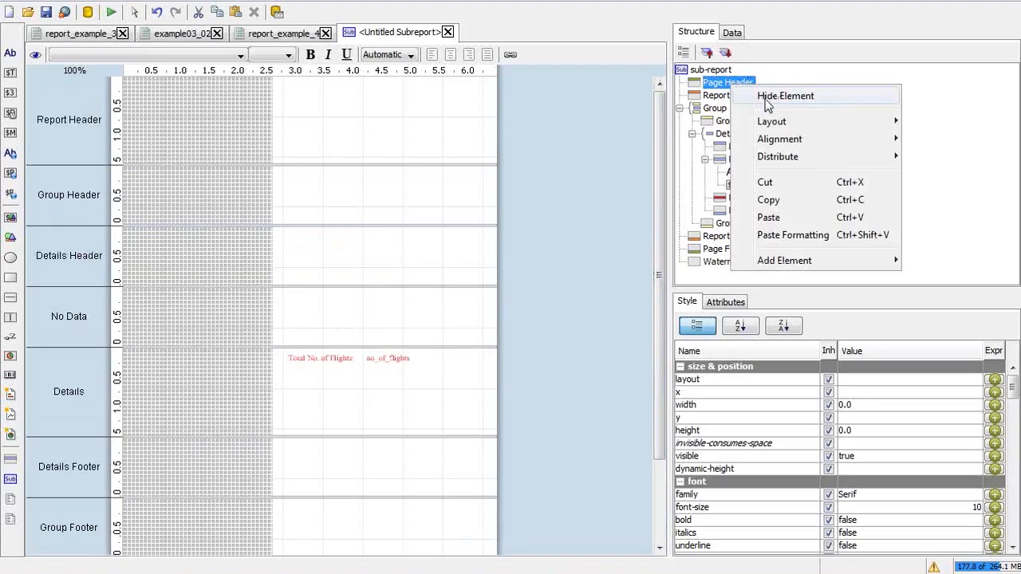
{"action": "left_click", "coordinate": [718, 98]}
{"action": "left_click", "coordinate": [718, 97]}
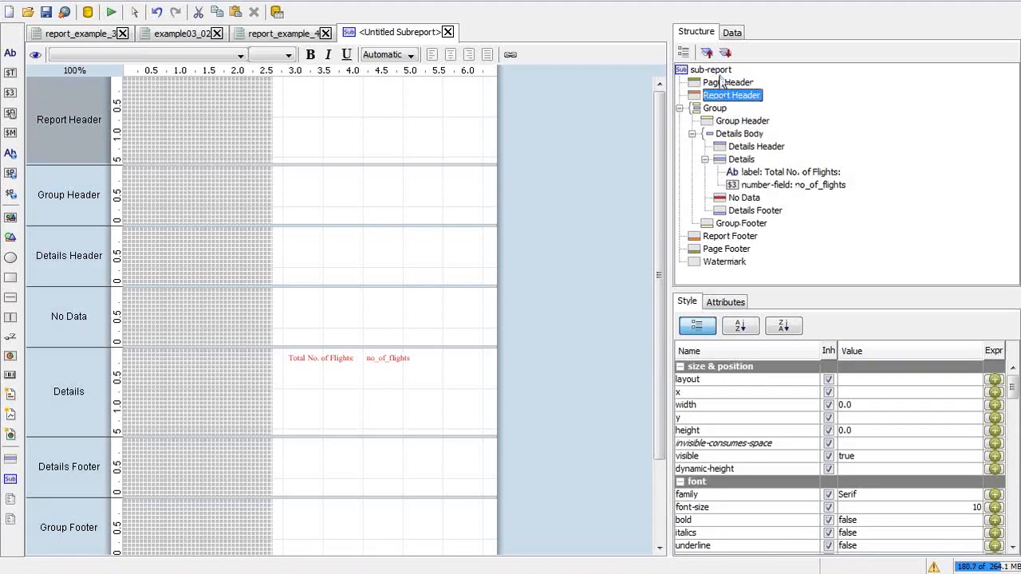
{"action": "left_click", "coordinate": [720, 72]}
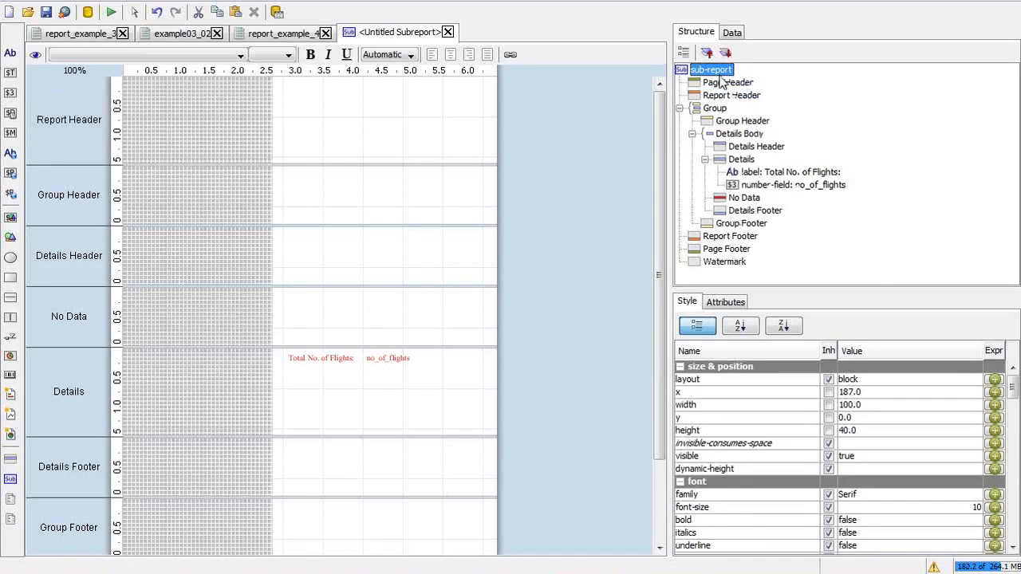
{"action": "left_click", "coordinate": [723, 84]}
{"action": "right_click", "coordinate": [722, 86]}
{"action": "key", "text": "Escape"}
{"action": "right_click", "coordinate": [749, 94]}
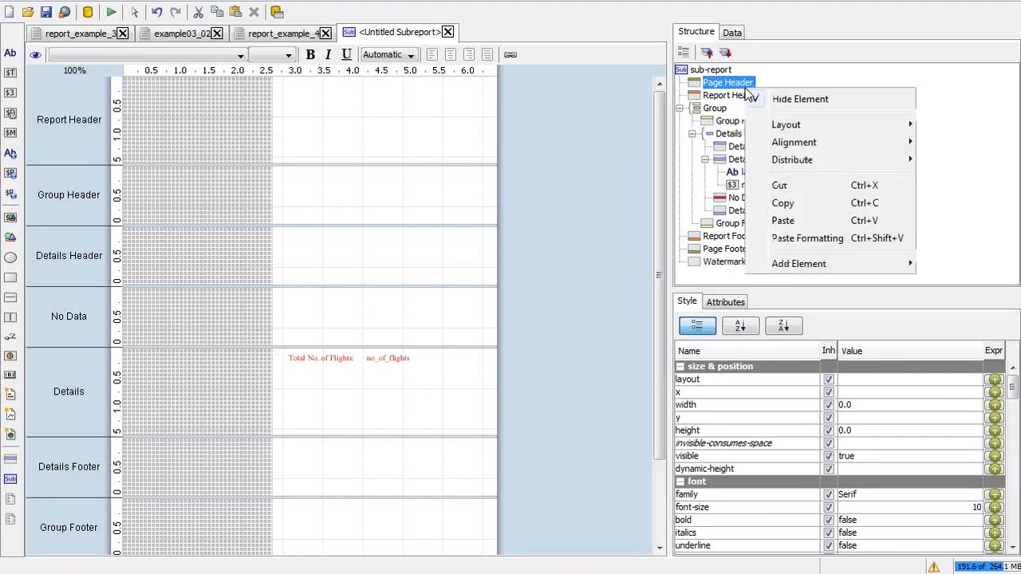
{"action": "left_click", "coordinate": [774, 99]}
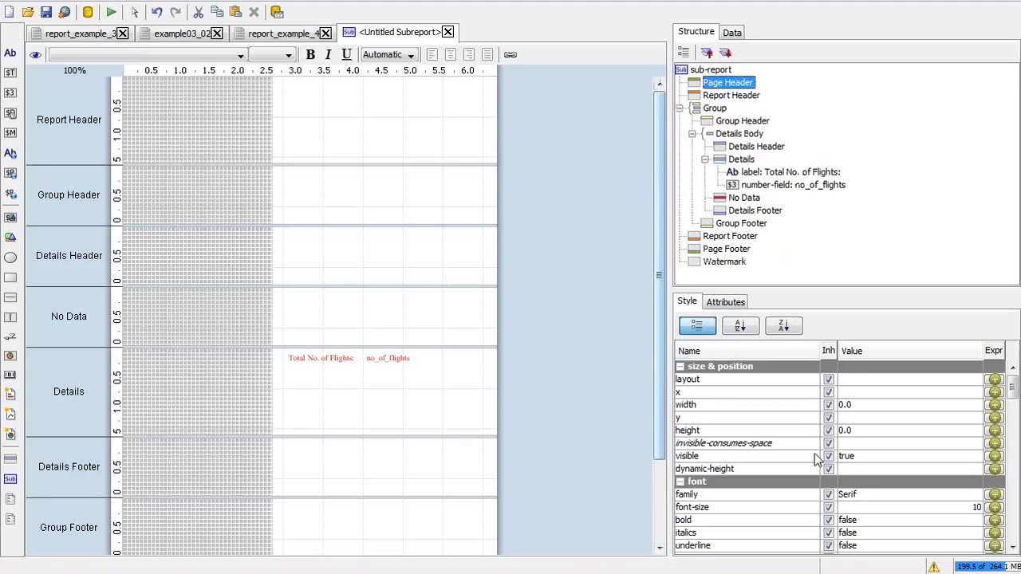
{"action": "left_click", "coordinate": [724, 97]}
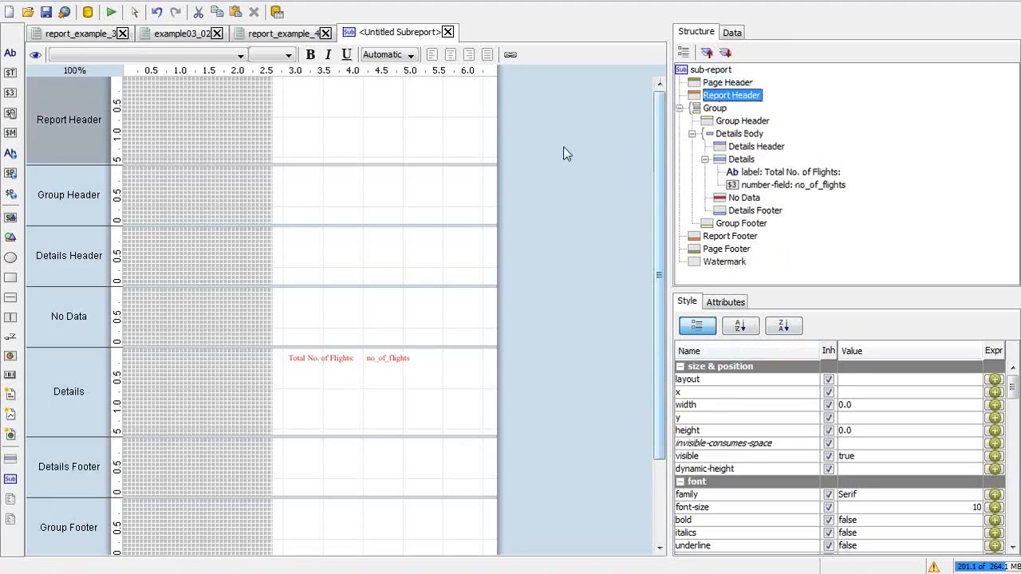
Step: Paste the red 'Total No. of Flights:' label into Report Header at y 20 and preview it
{"action": "key", "text": "ctrl+v"}
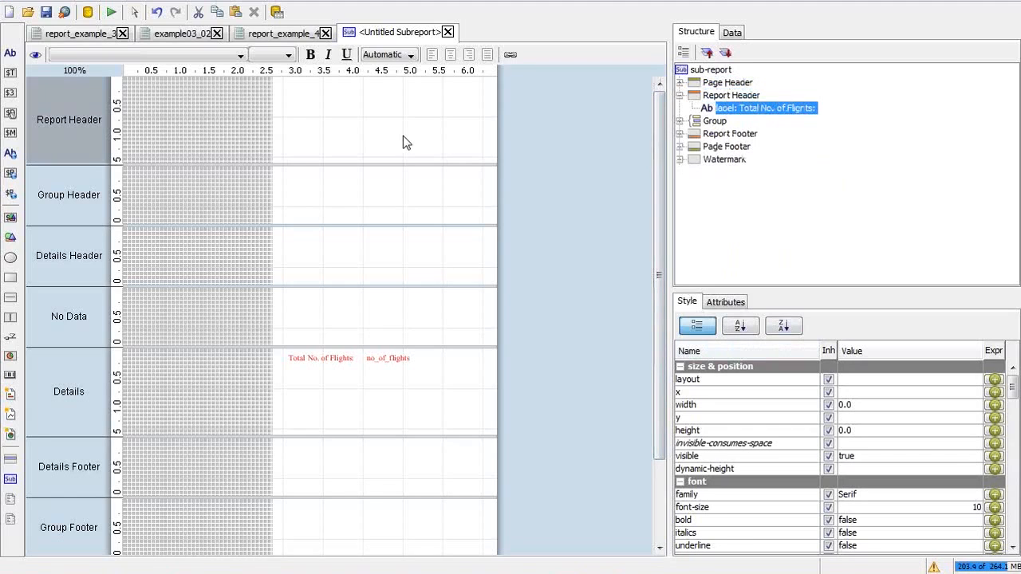
{"action": "left_click_drag", "start_coordinate": [296, 85], "coordinate": [296, 101]}
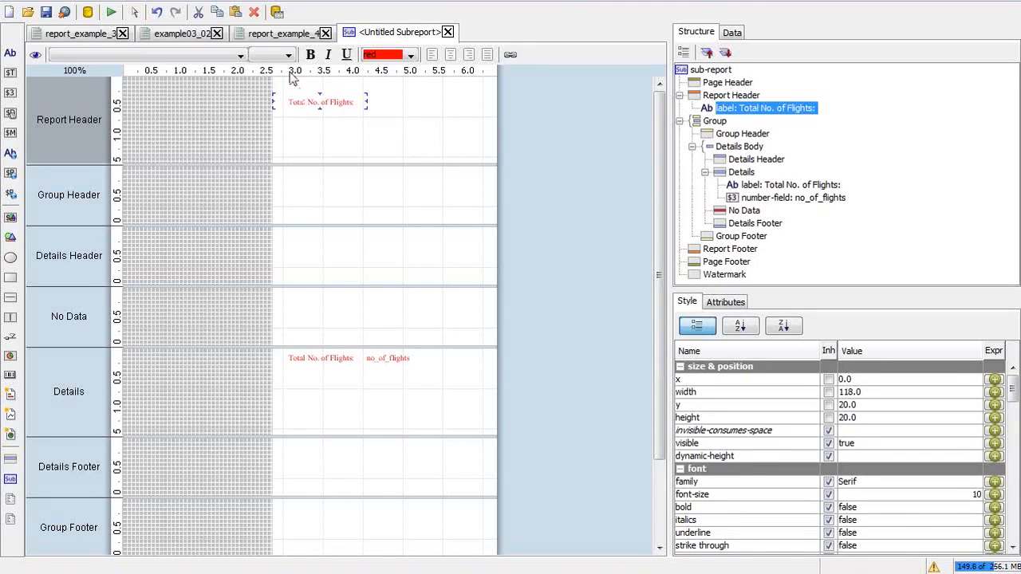
{"action": "left_click", "coordinate": [112, 12]}
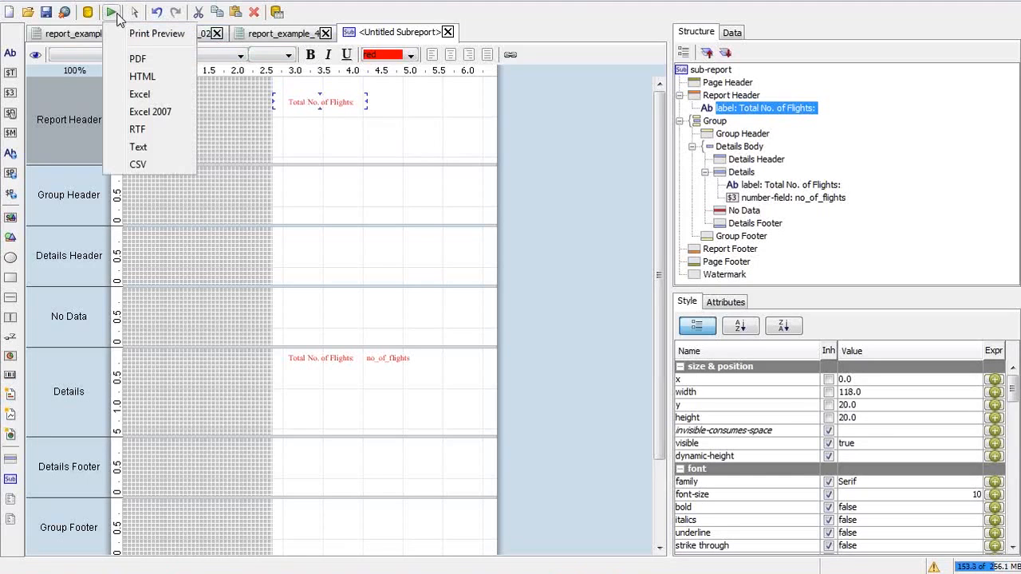
{"action": "left_click", "coordinate": [156, 33]}
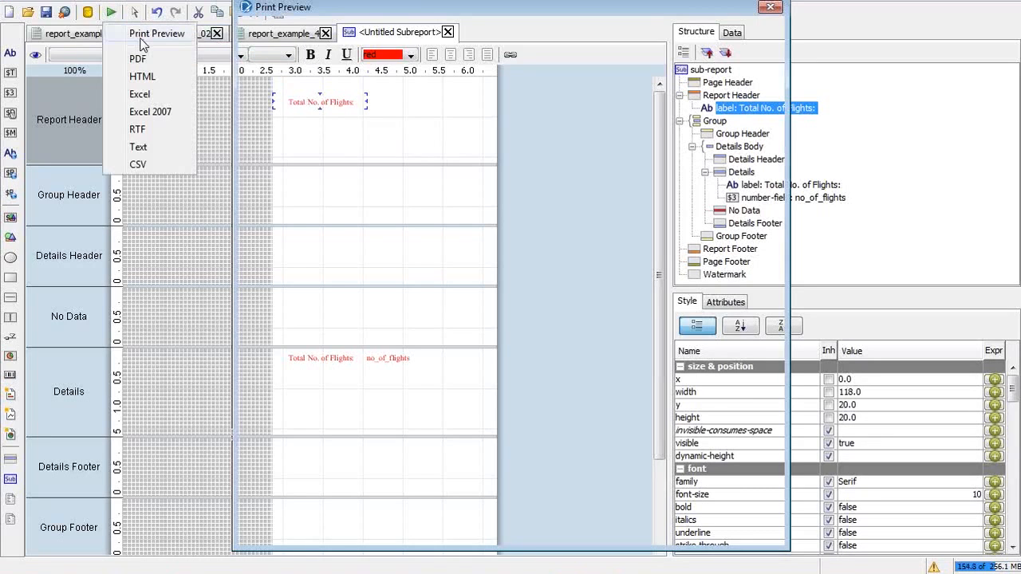
{"action": "left_click", "coordinate": [771, 7]}
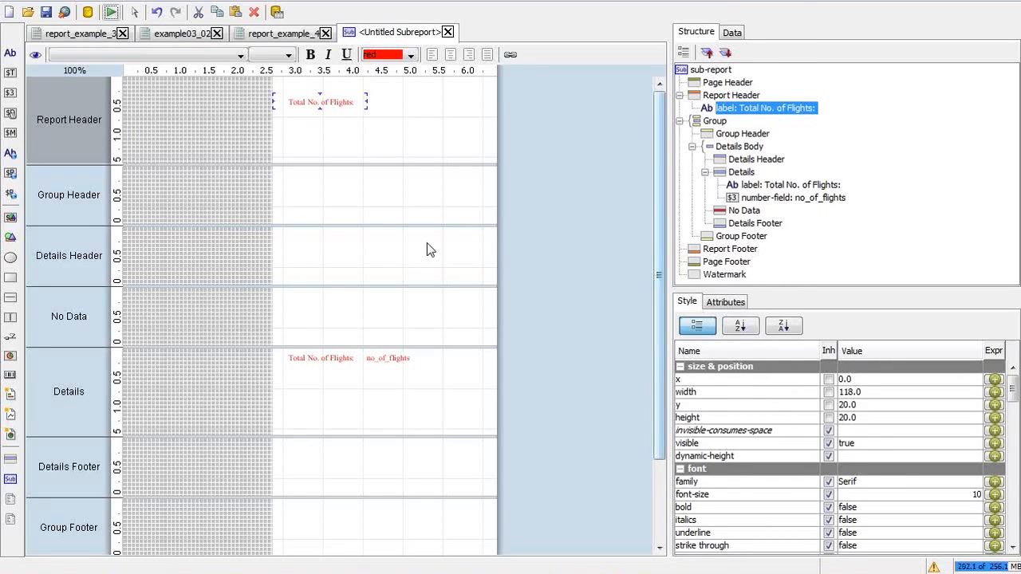
Step: Paste a copy of the no_of_flights field beside the Report Header label
{"action": "left_click", "coordinate": [361, 356]}
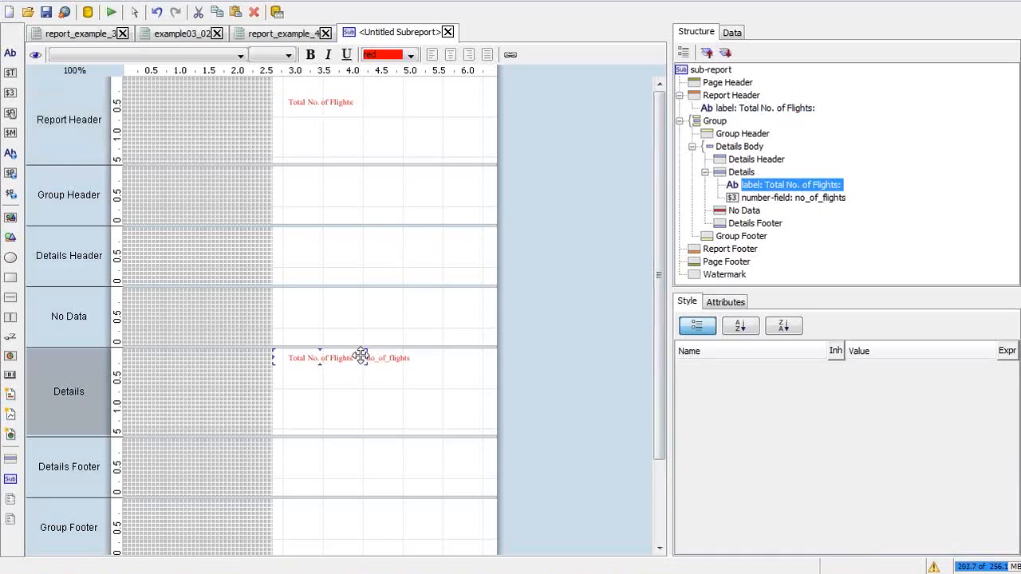
{"action": "left_click", "coordinate": [390, 358]}
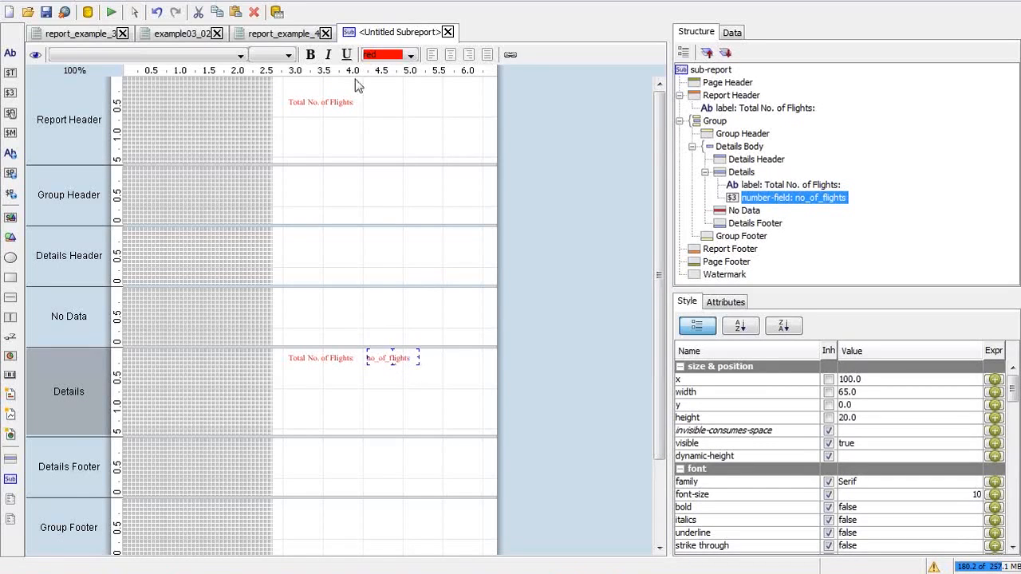
{"action": "left_click", "coordinate": [358, 102]}
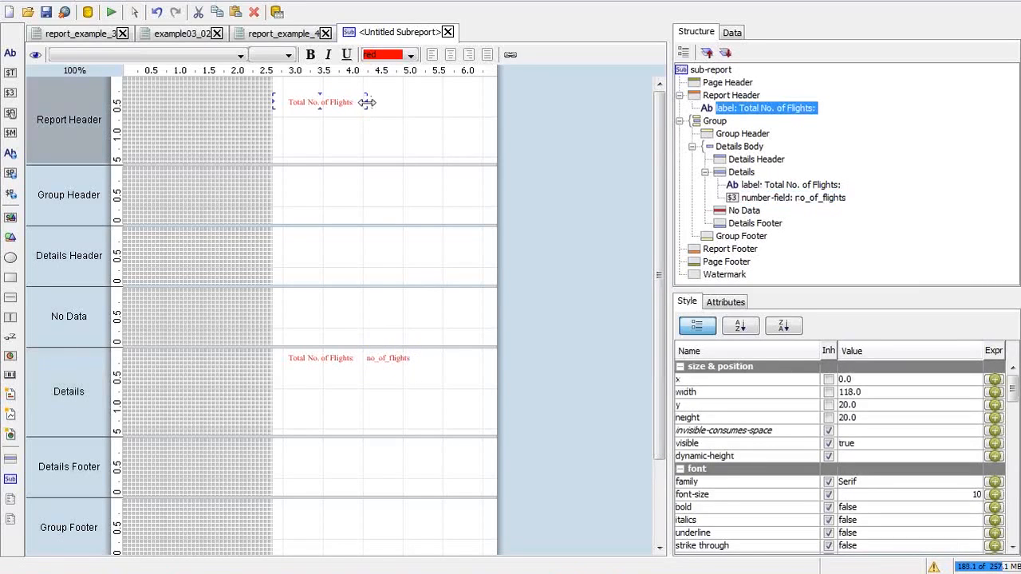
{"action": "key", "text": "ctrl+v"}
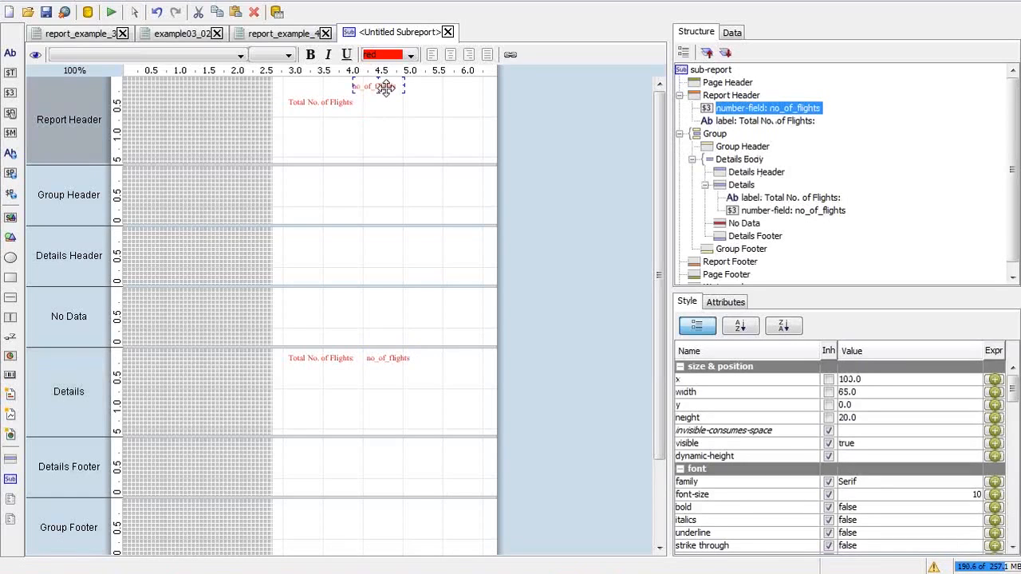
{"action": "left_click_drag", "start_coordinate": [385, 88], "coordinate": [393, 104]}
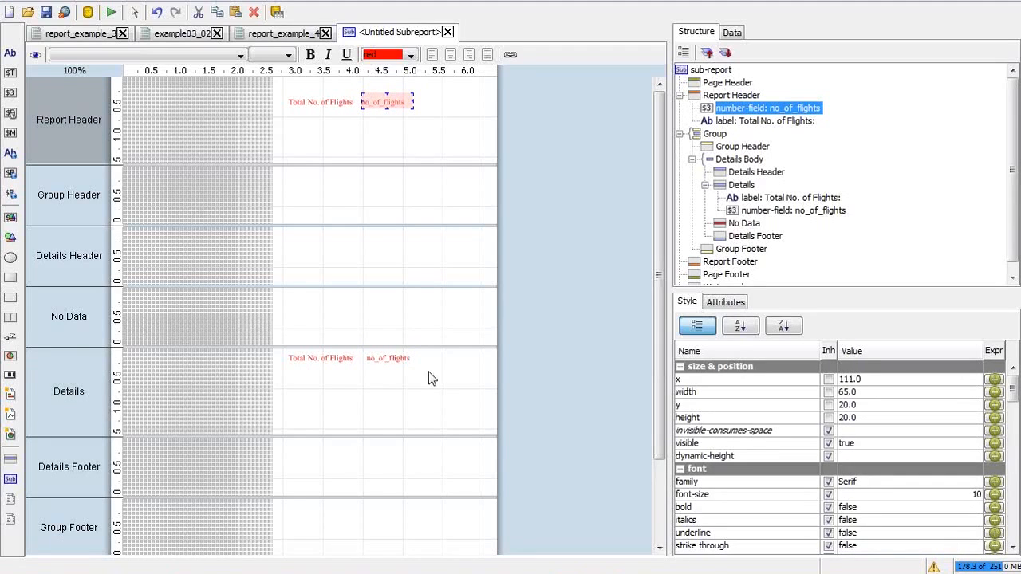
Step: Reselect the pasted no_of_flights field in Report Header and nudge it slightly right
{"action": "left_click", "coordinate": [381, 360]}
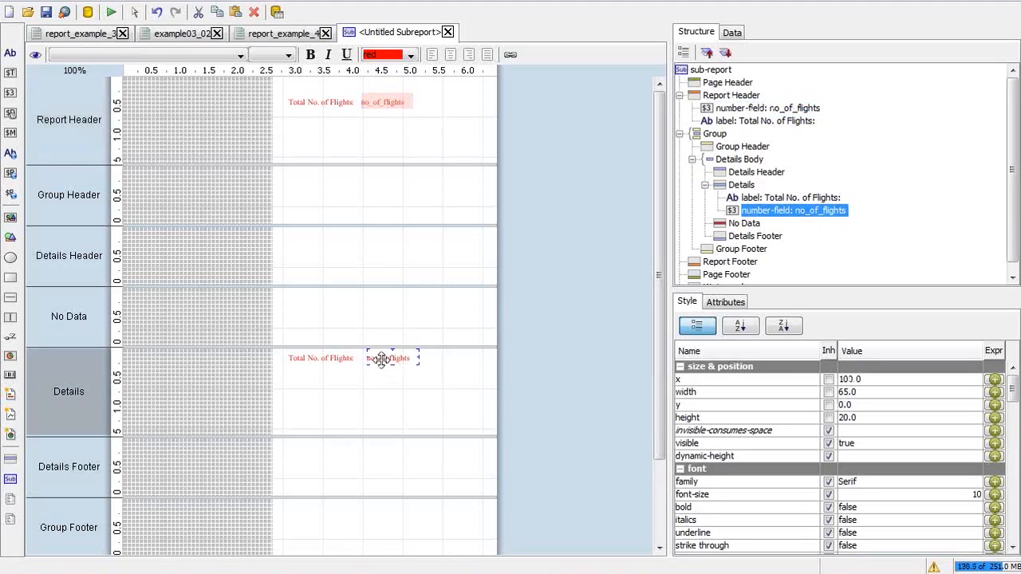
{"action": "left_click", "coordinate": [447, 118]}
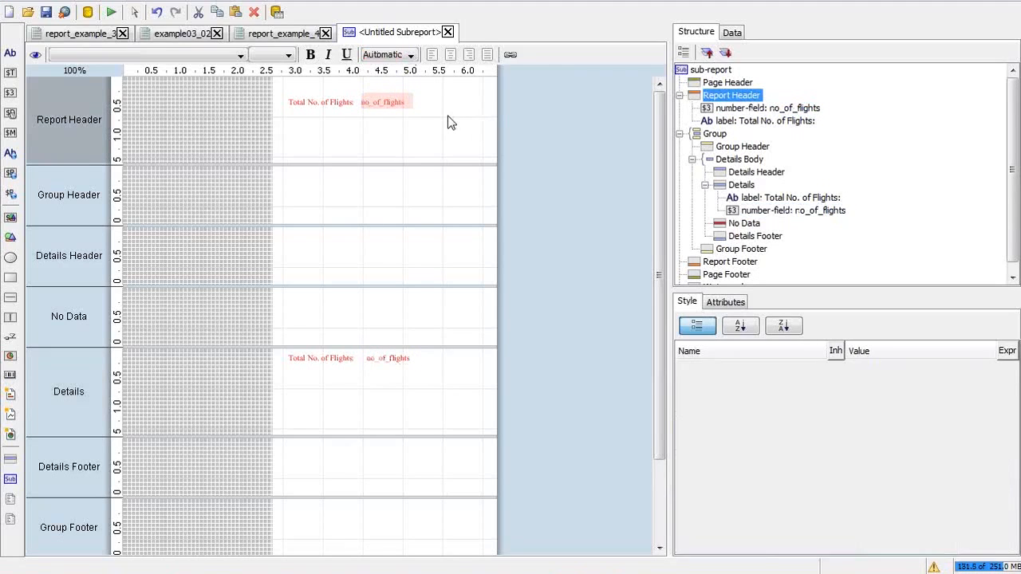
{"action": "left_click", "coordinate": [389, 103]}
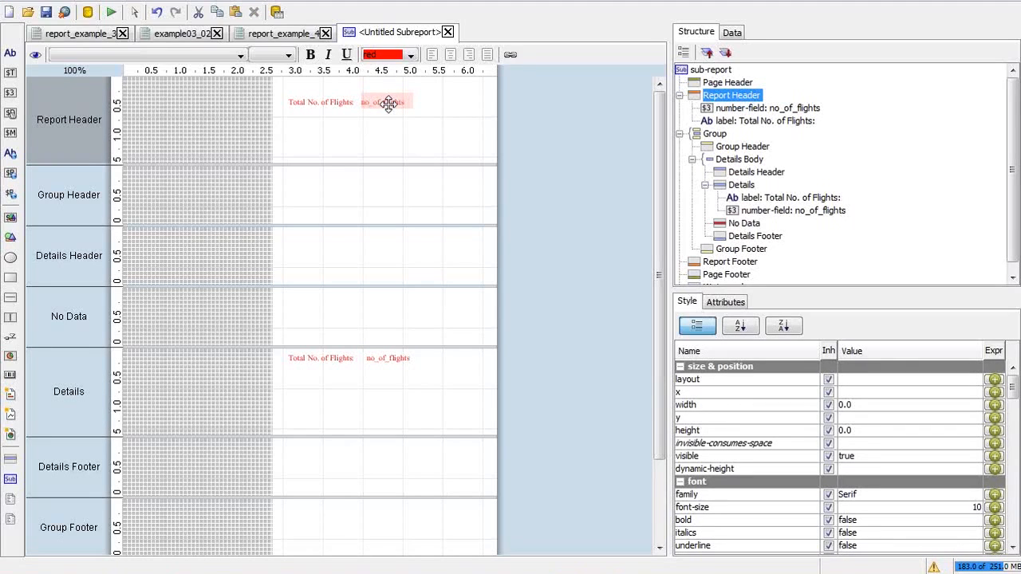
{"action": "left_click", "coordinate": [389, 103]}
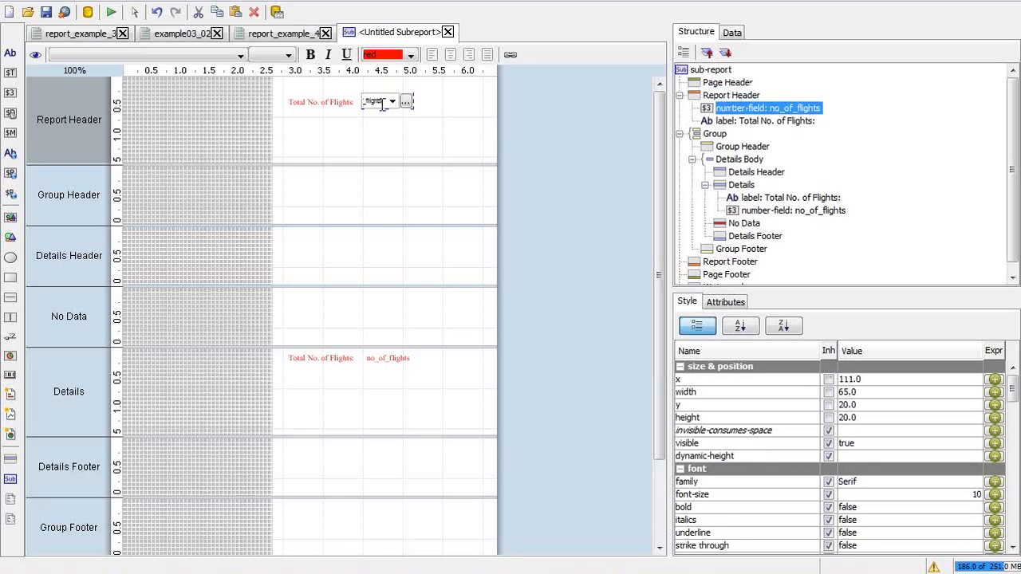
{"action": "left_click", "coordinate": [429, 100]}
{"action": "left_click", "coordinate": [390, 99]}
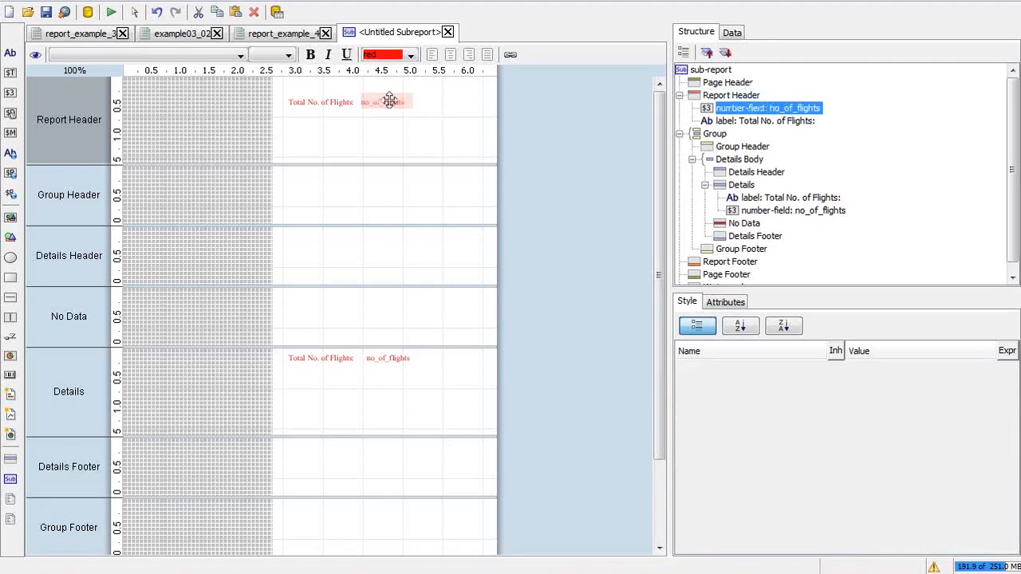
{"action": "left_click_drag", "start_coordinate": [389, 100], "coordinate": [390, 102]}
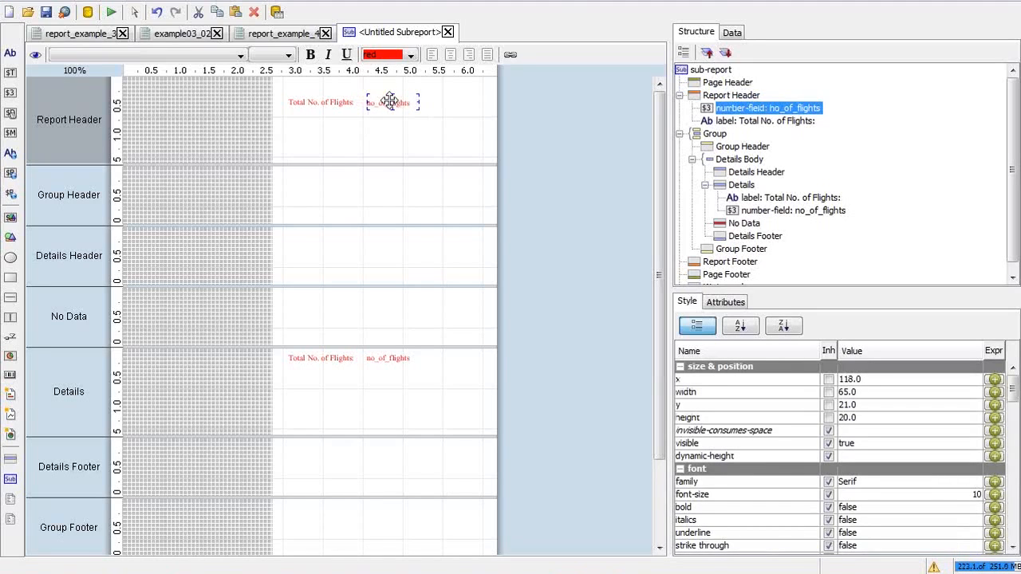
{"action": "left_click", "coordinate": [453, 111]}
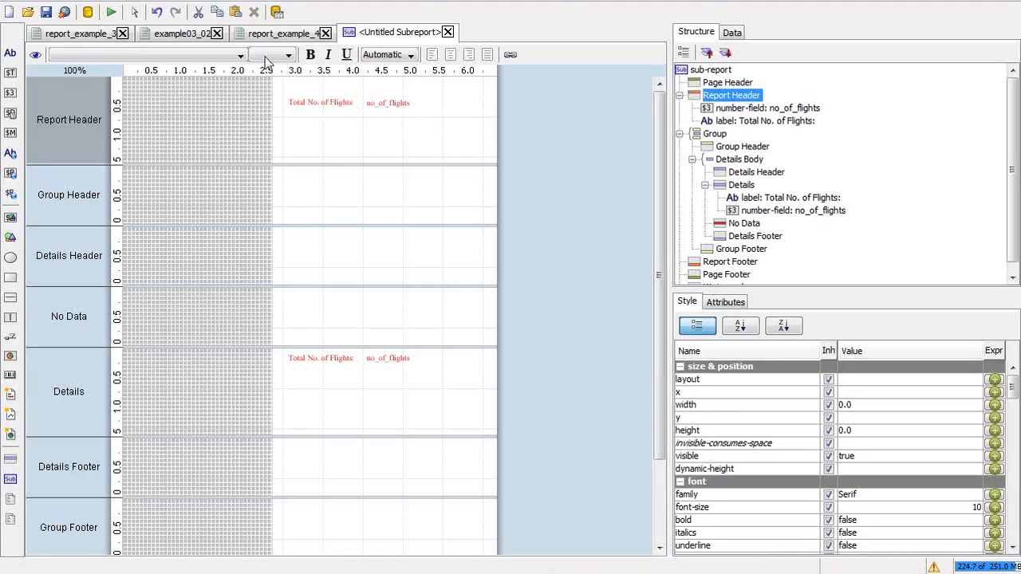
Step: Print-preview the report again, then switch back to the report_example_4 master report
{"action": "left_click", "coordinate": [111, 12]}
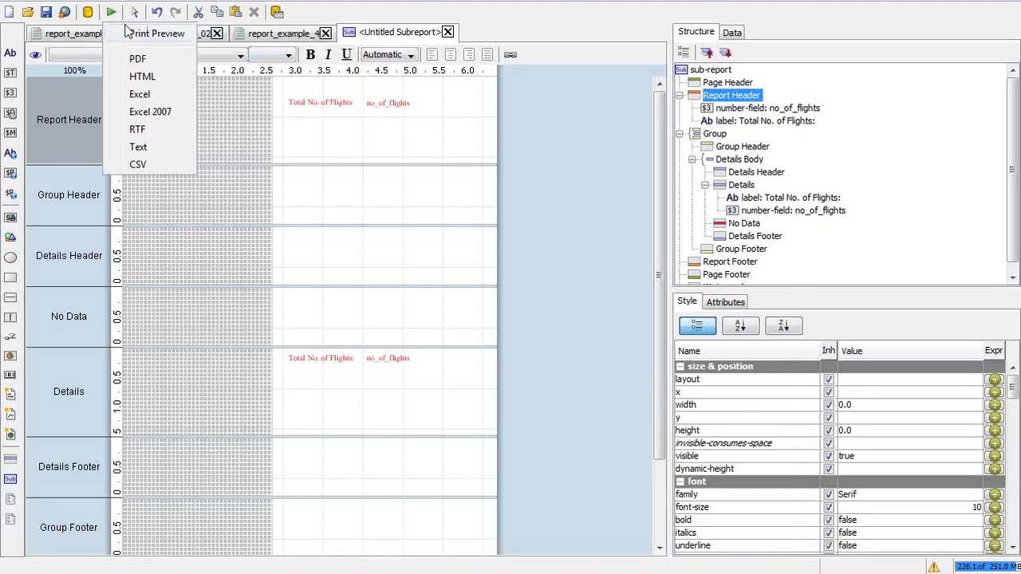
{"action": "left_click", "coordinate": [137, 34]}
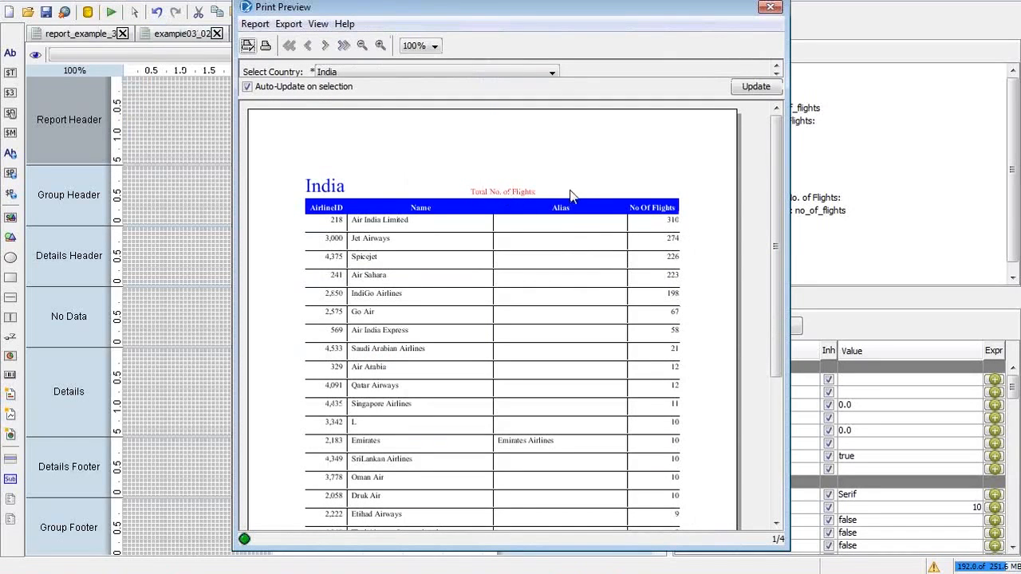
{"action": "left_click", "coordinate": [771, 8]}
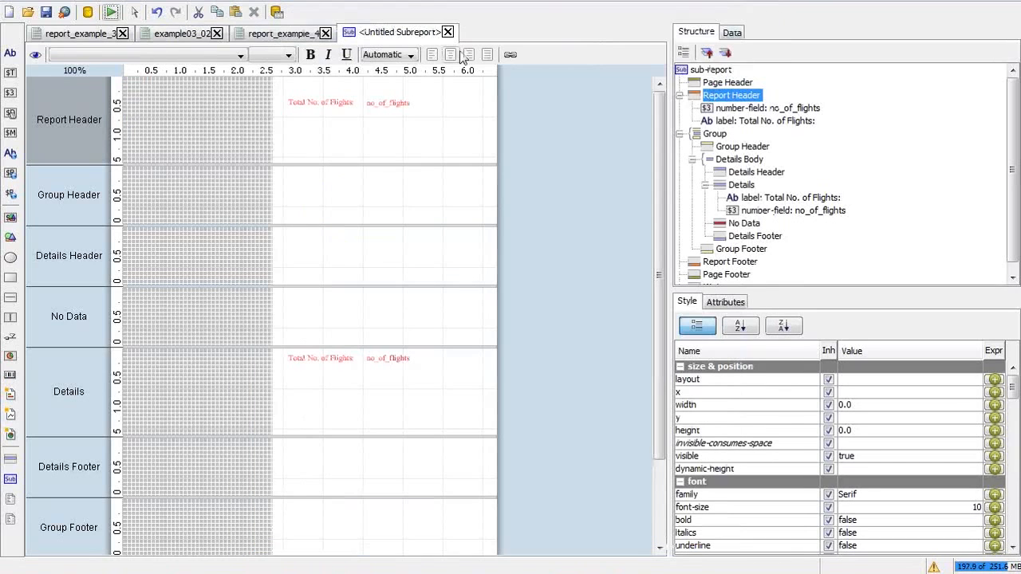
{"action": "left_click", "coordinate": [378, 103]}
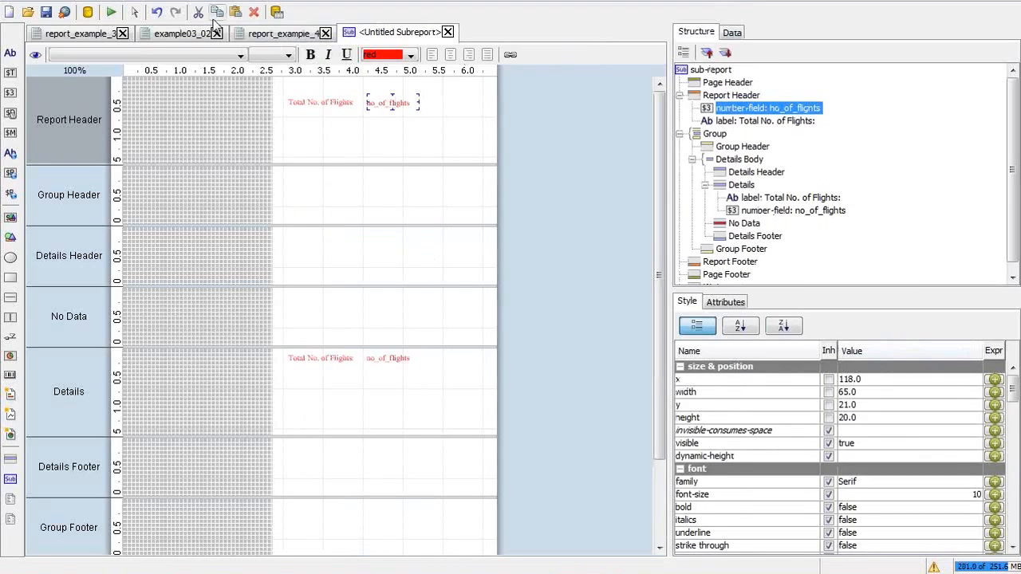
{"action": "left_click", "coordinate": [284, 35]}
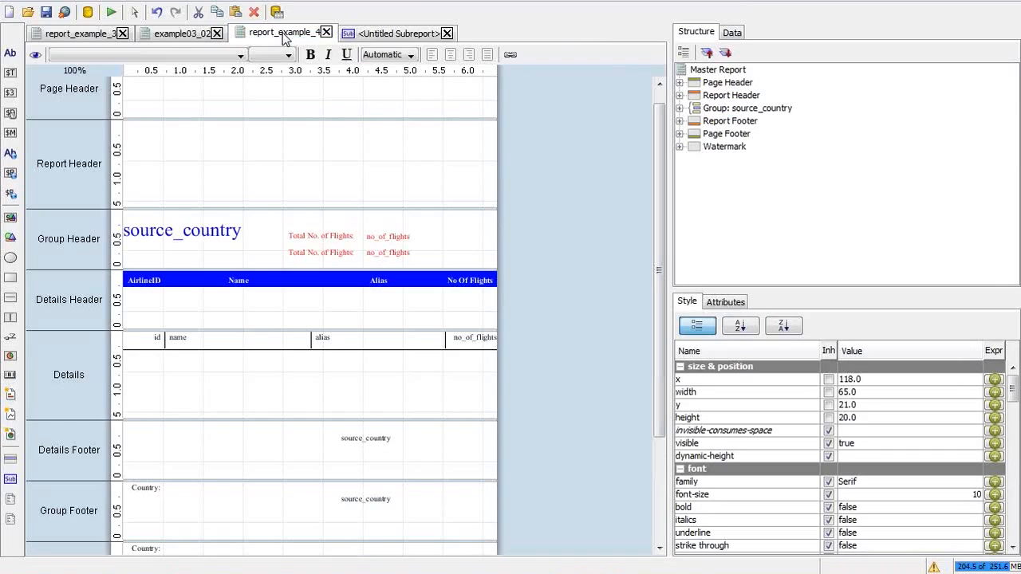
Step: Open example03_04.prpt from the examples folder
{"action": "key", "text": "ctrl+o"}
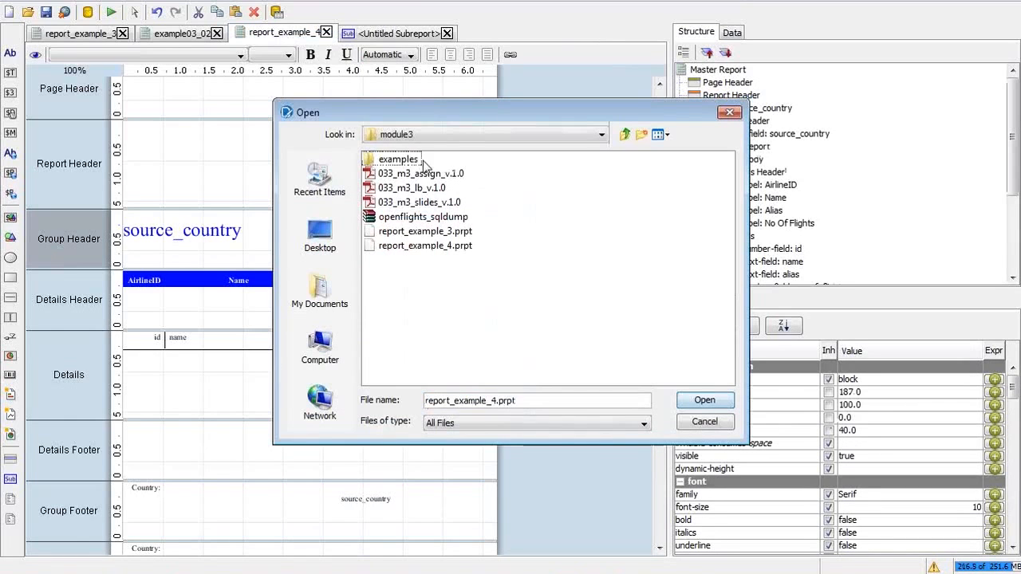
{"action": "double_click", "coordinate": [398, 159]}
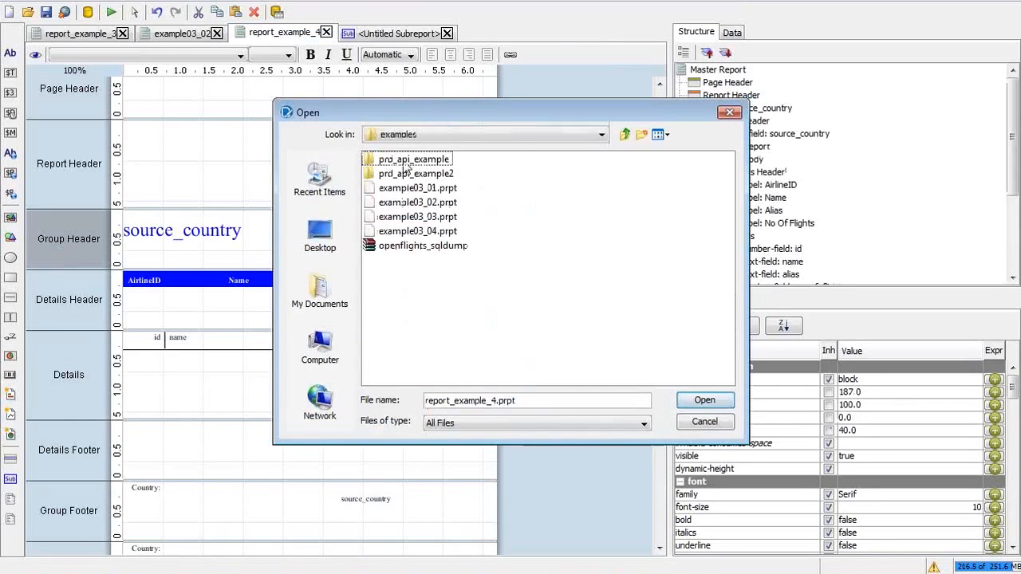
{"action": "left_click", "coordinate": [429, 233]}
{"action": "left_click", "coordinate": [687, 401]}
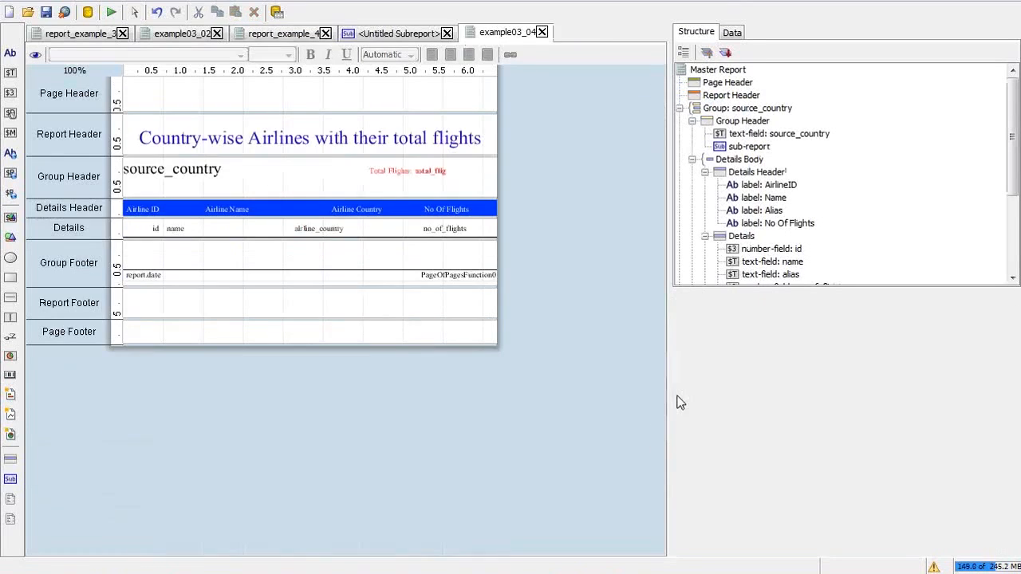
Step: Move the Total Flights sub-report to y 0 in the Group Header and open it
{"action": "left_click", "coordinate": [415, 174]}
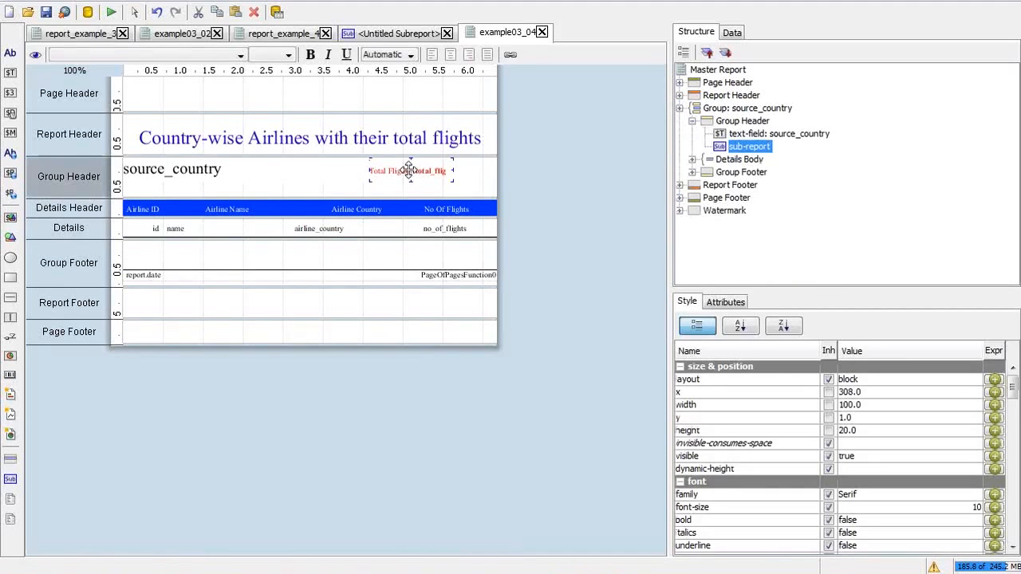
{"action": "left_click_drag", "start_coordinate": [409, 170], "coordinate": [409, 169]}
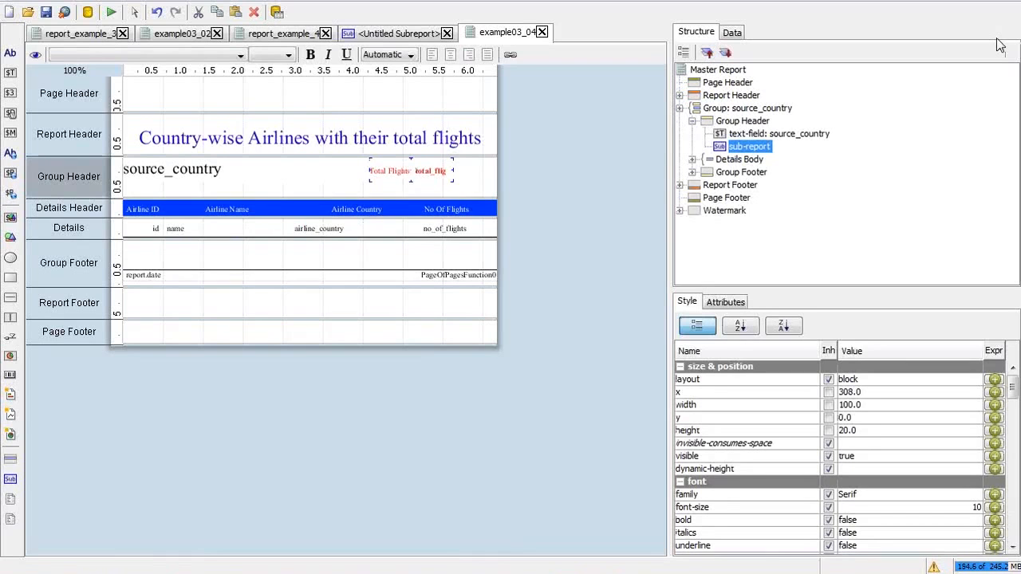
{"action": "double_click", "coordinate": [407, 177]}
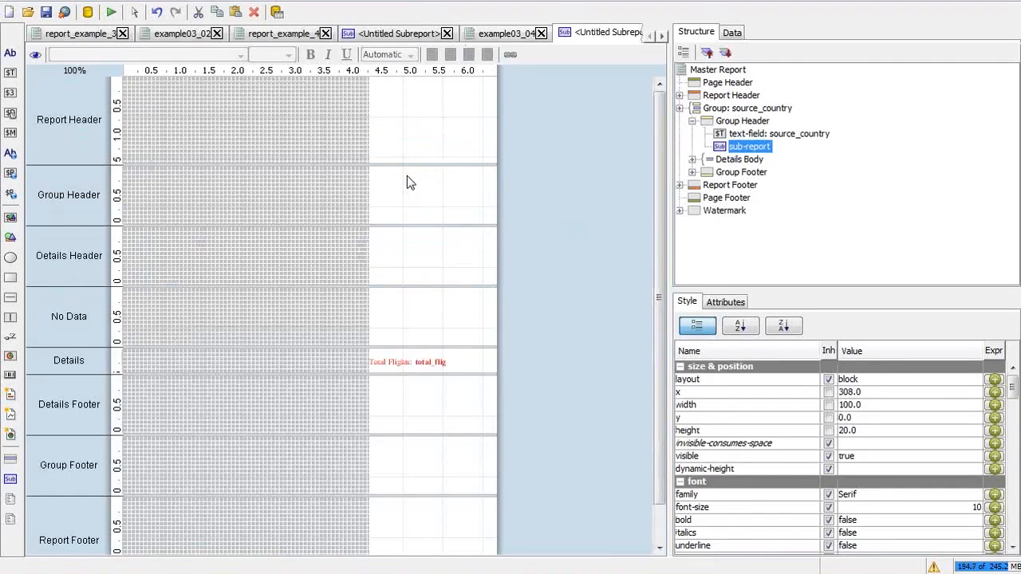
Step: Inspect the 'Total Flights:' label, total_flights_country field, and get_total_flights query
{"action": "left_click", "coordinate": [440, 363]}
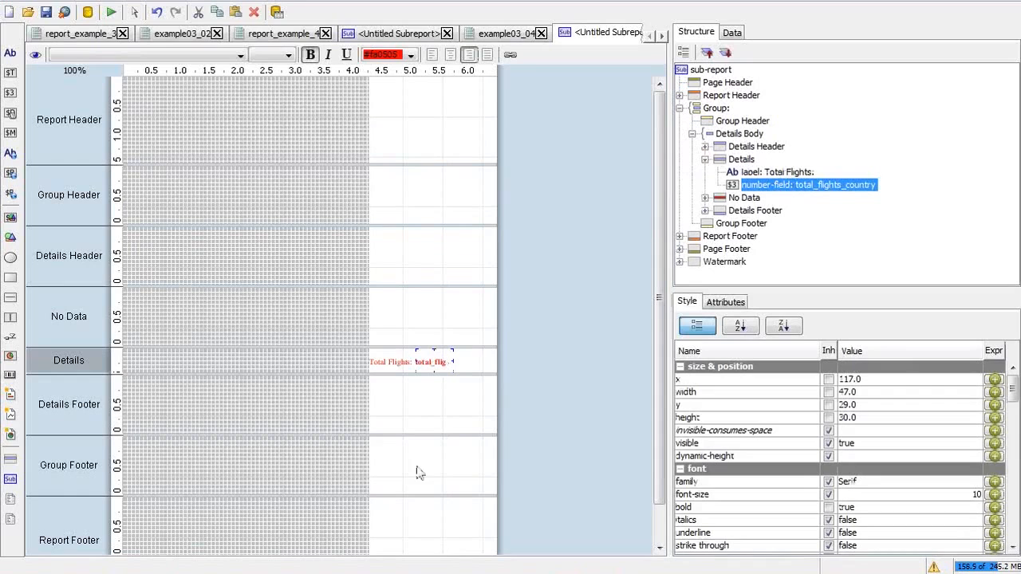
{"action": "left_click", "coordinate": [391, 363]}
{"action": "left_click", "coordinate": [762, 186]}
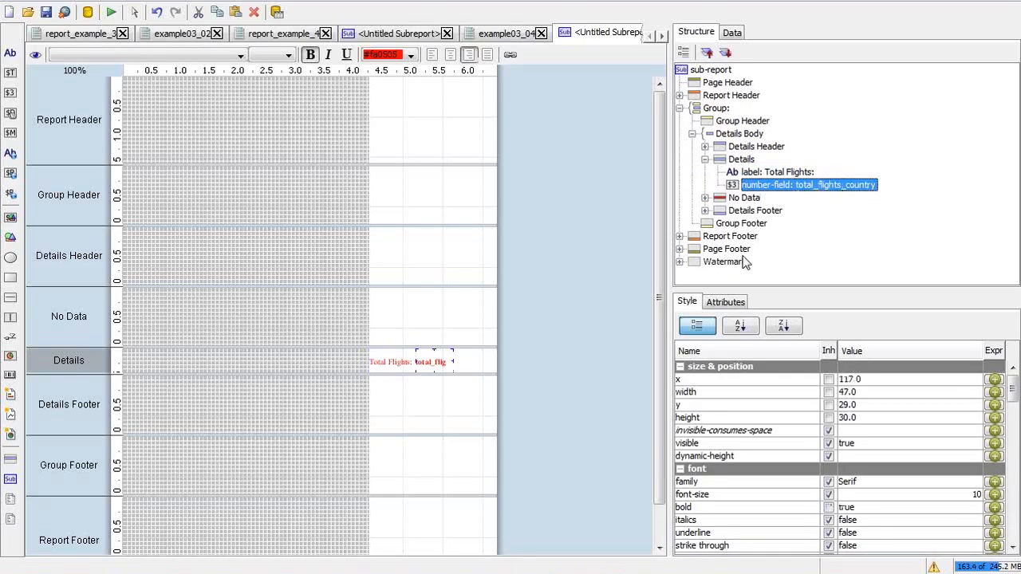
{"action": "left_click", "coordinate": [730, 33]}
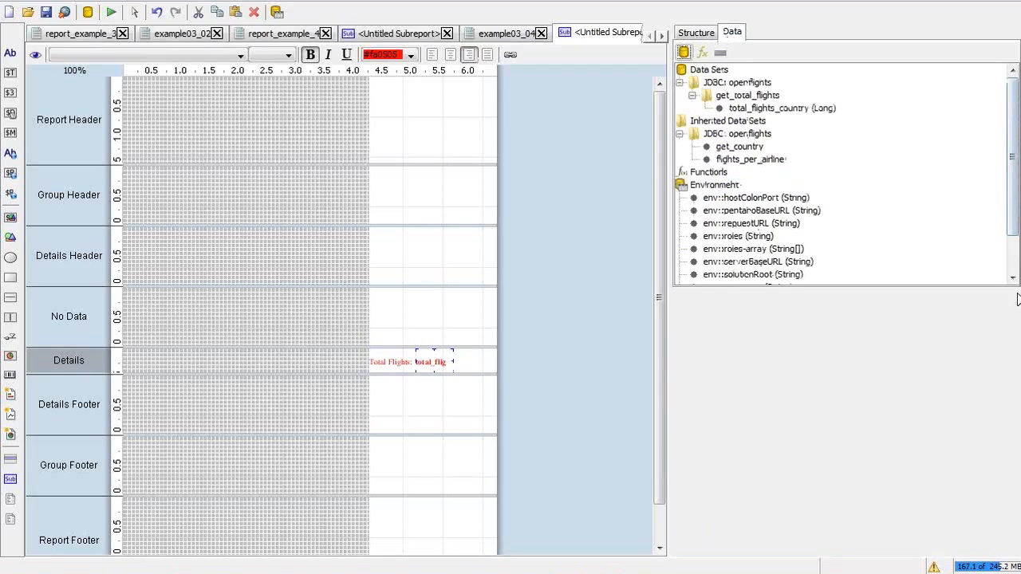
{"action": "left_click", "coordinate": [774, 110]}
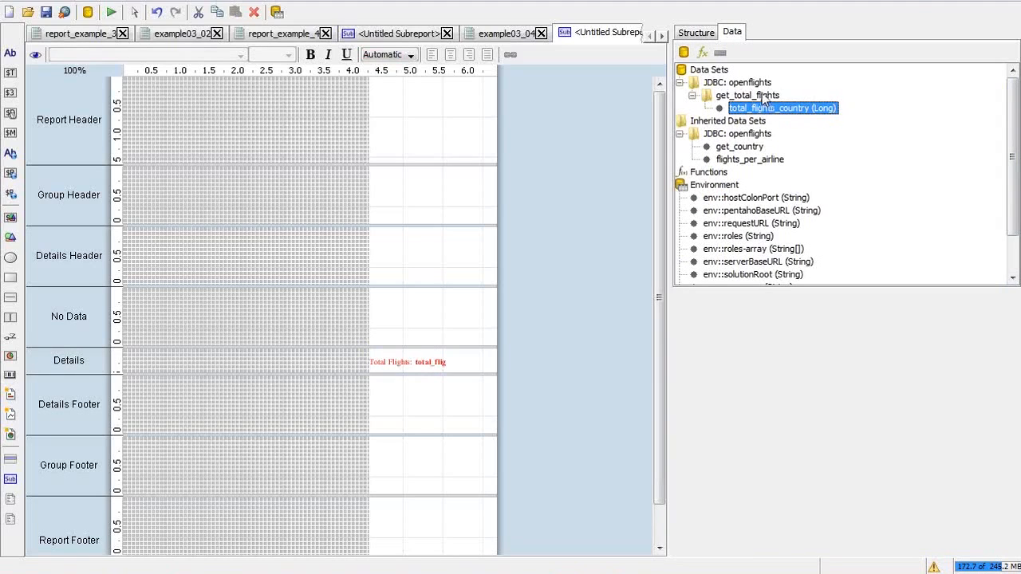
{"action": "left_click", "coordinate": [762, 94]}
{"action": "double_click", "coordinate": [765, 96]}
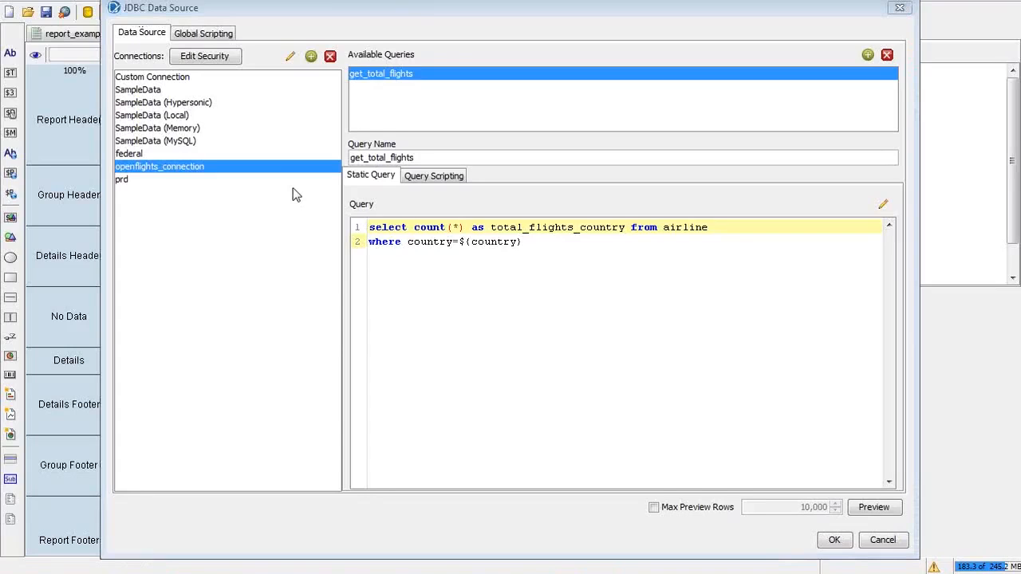
{"action": "left_click", "coordinate": [595, 256]}
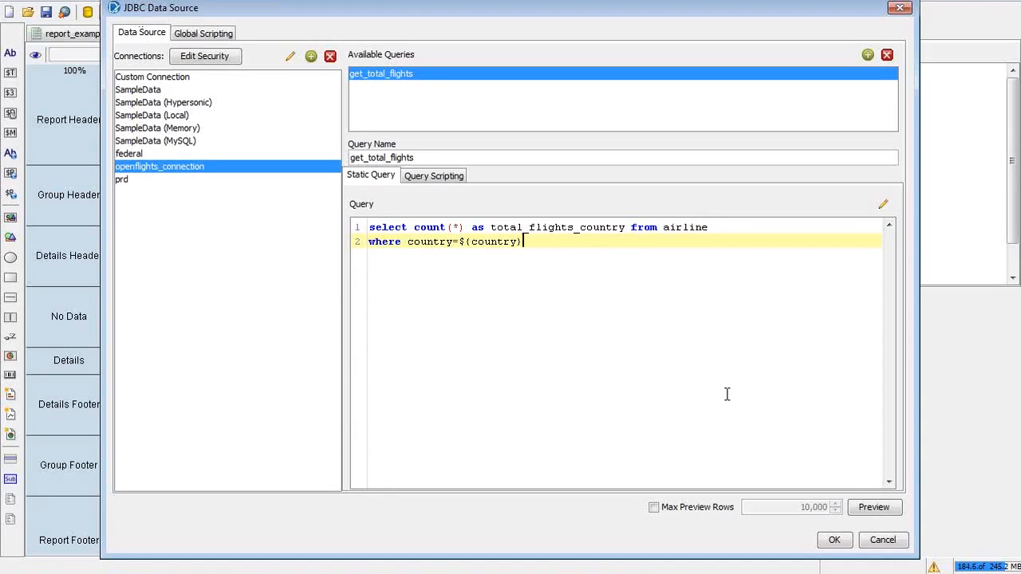
{"action": "left_click", "coordinate": [882, 541]}
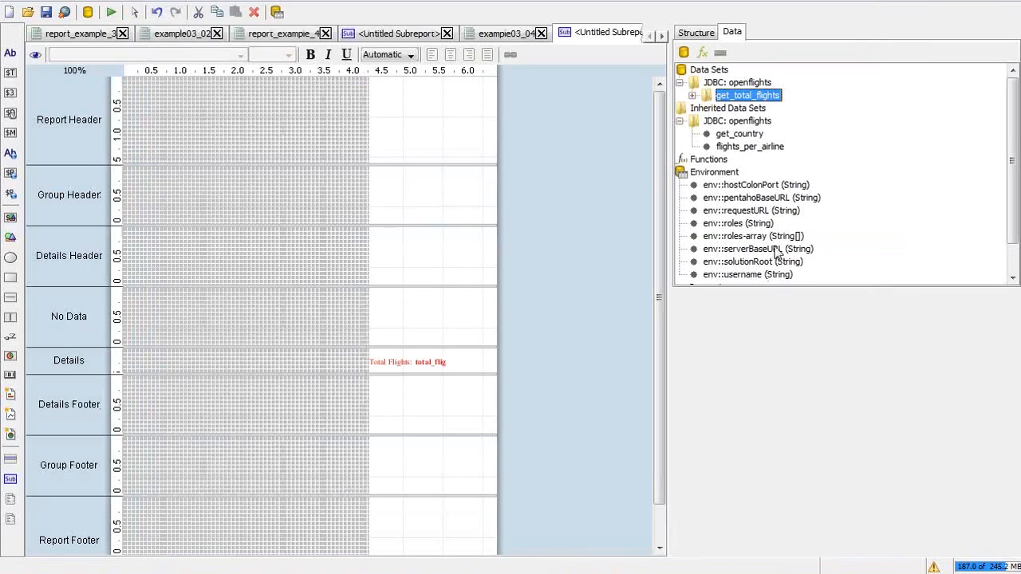
Step: Open the Sub-report Parameters dialog, mapping the outer country parameter to the inner one
{"action": "left_click", "coordinate": [728, 261]}
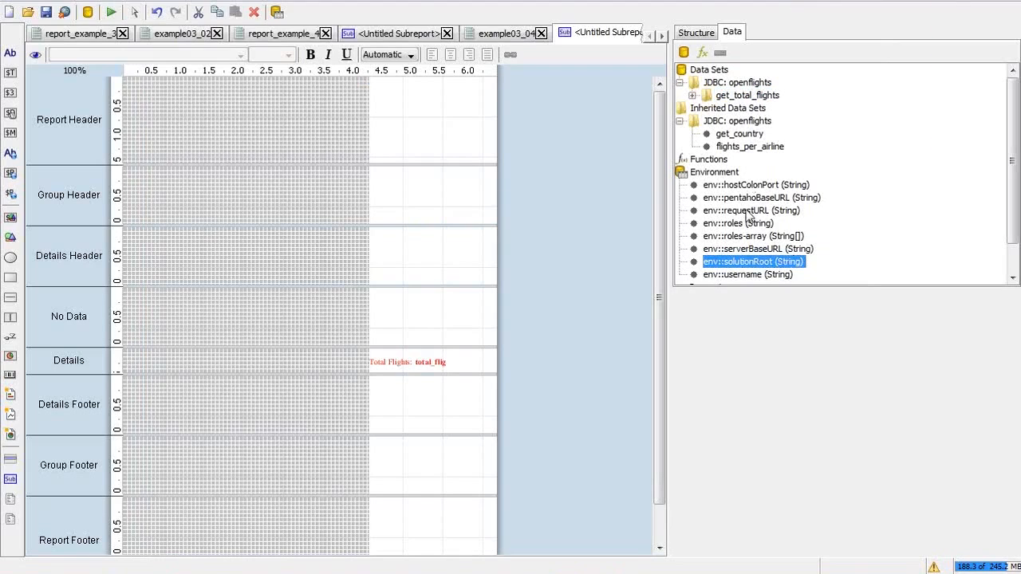
{"action": "left_click_drag", "start_coordinate": [1010, 215], "coordinate": [1012, 233]}
{"action": "double_click", "coordinate": [716, 262]}
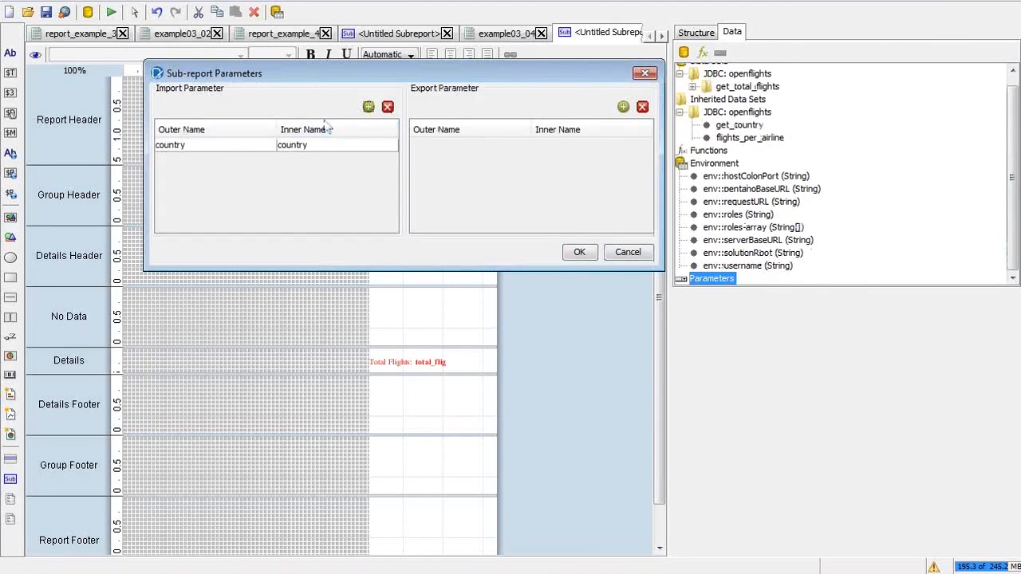
Step: Close the Sub-report Parameters dialog unchanged and start a print preview of the report
{"action": "left_click", "coordinate": [284, 145]}
{"action": "left_click", "coordinate": [627, 252]}
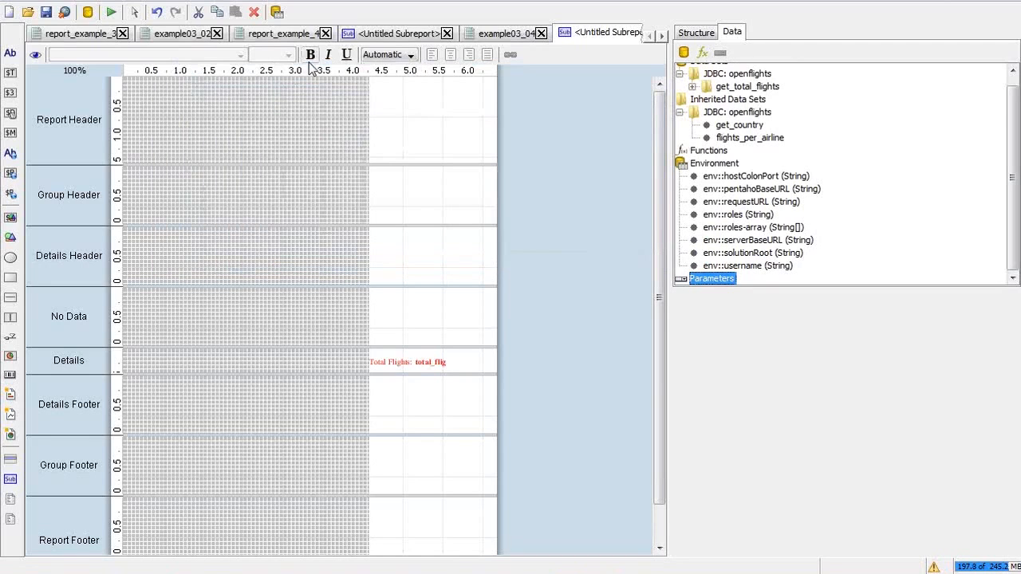
{"action": "left_click", "coordinate": [108, 14]}
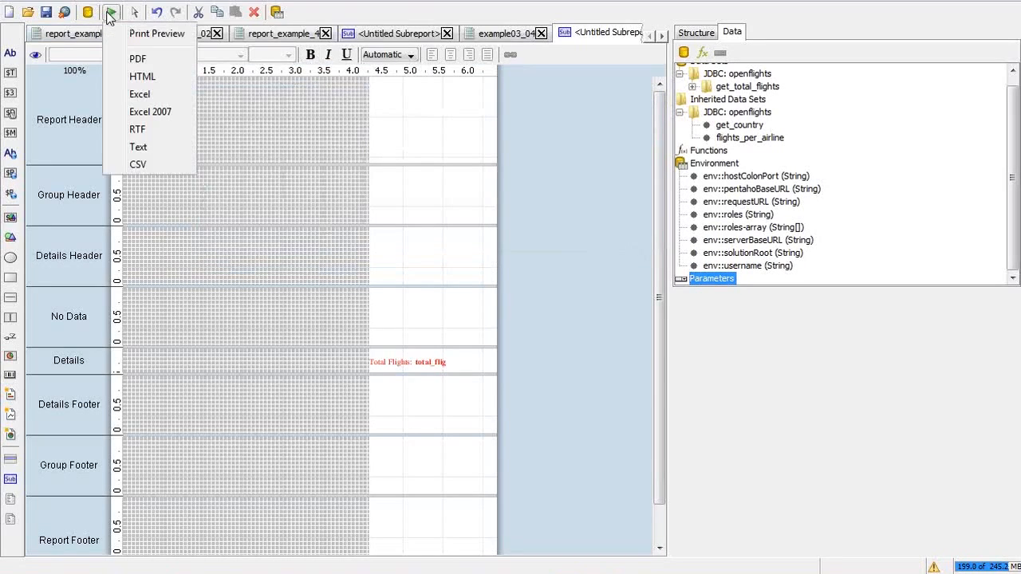
{"action": "left_click", "coordinate": [147, 35]}
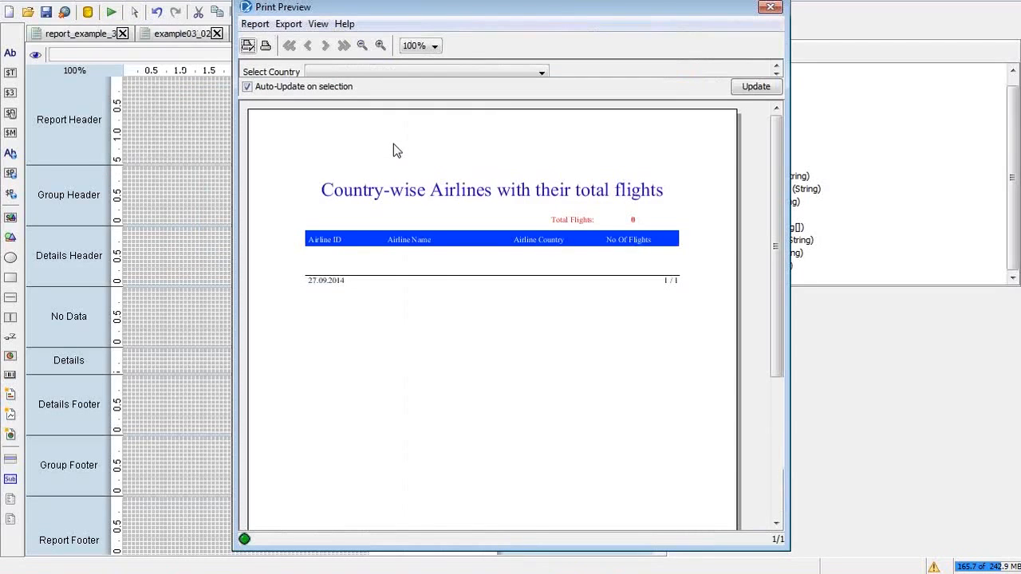
Step: Preview the report for Iceland, showing a red Total Flights of 19, then close the preview
{"action": "left_click", "coordinate": [427, 72]}
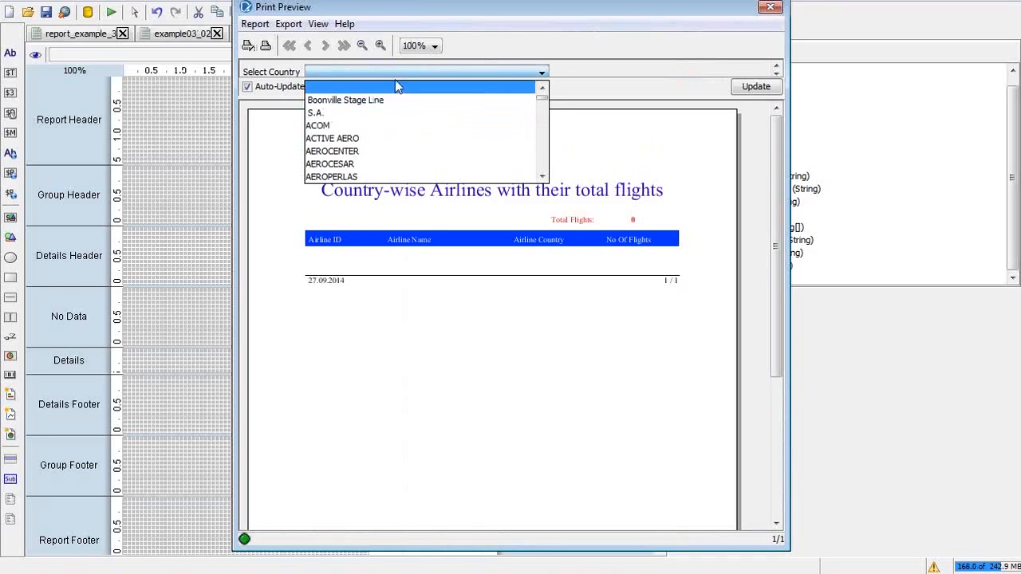
{"action": "left_click", "coordinate": [404, 138]}
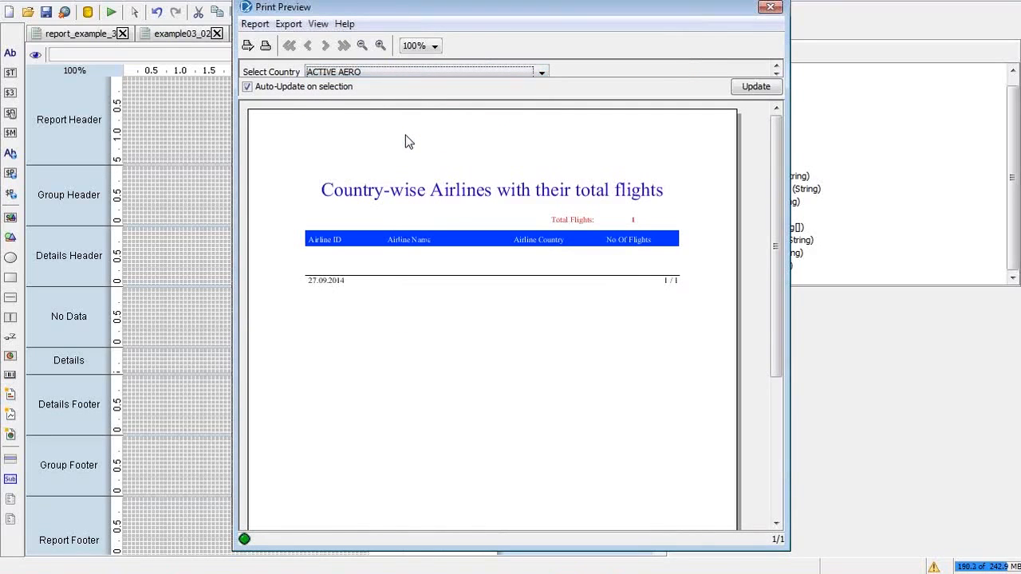
{"action": "left_click", "coordinate": [424, 70]}
{"action": "key", "text": "i"}
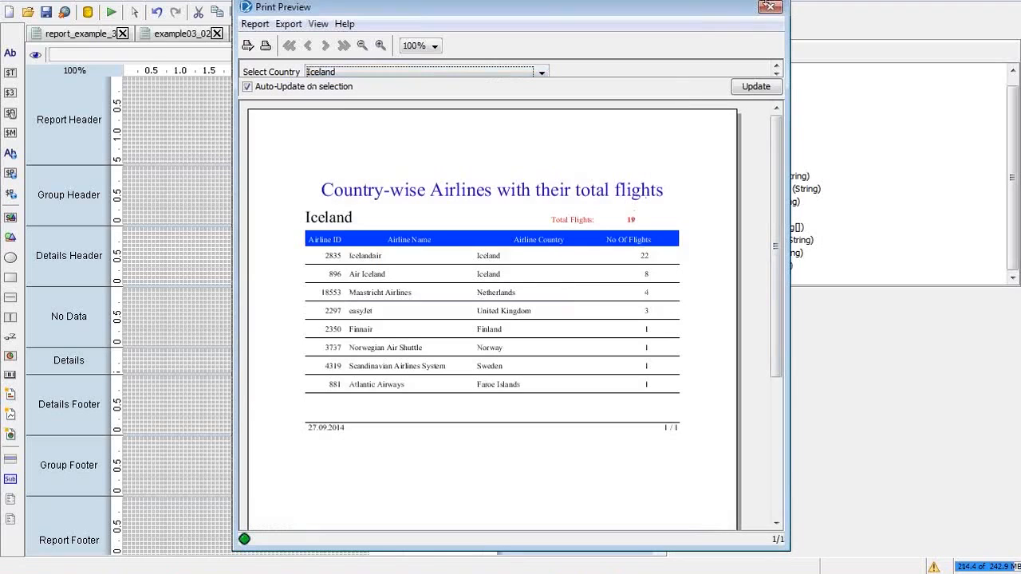
{"action": "left_click", "coordinate": [771, 9]}
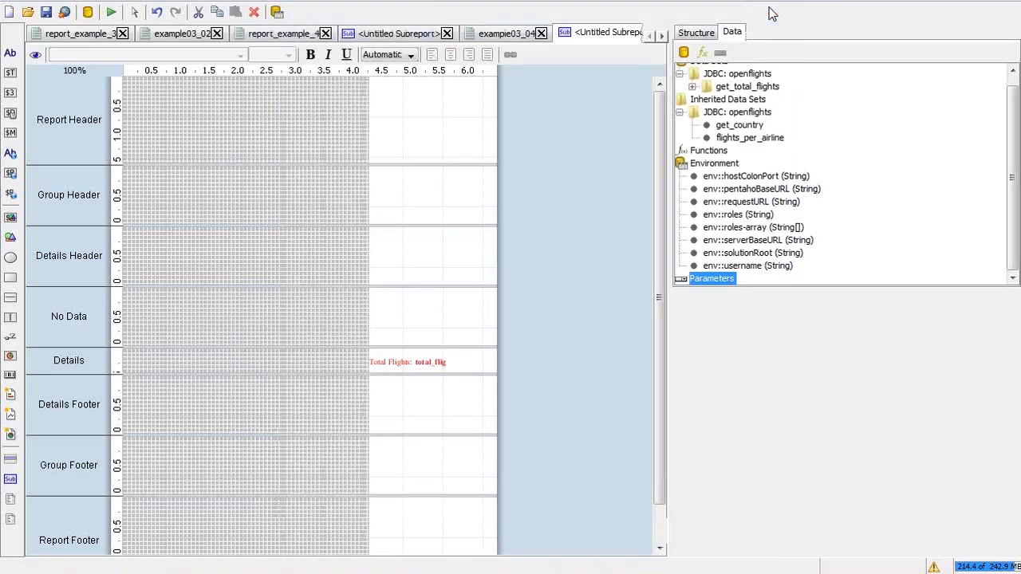
Step: Shrink the sub-report's Details band to fit its no_of_flights row
{"action": "left_click", "coordinate": [509, 35]}
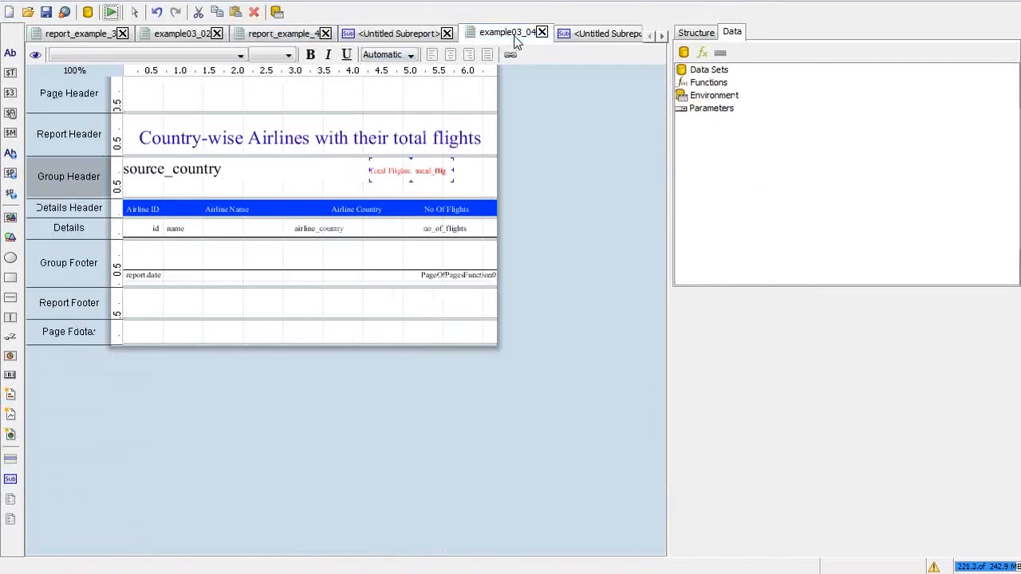
{"action": "left_click", "coordinate": [387, 37]}
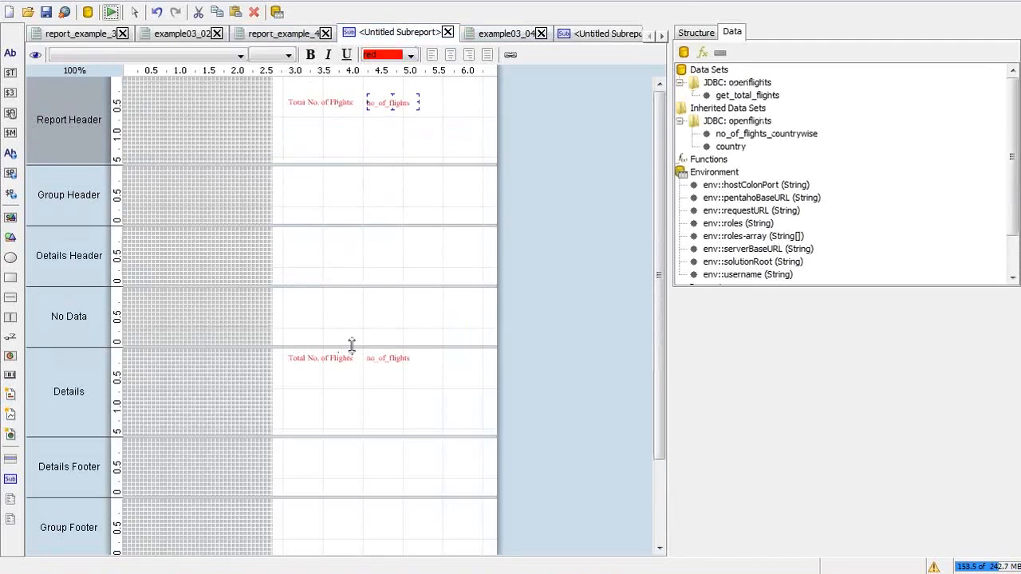
{"action": "left_click", "coordinate": [374, 357]}
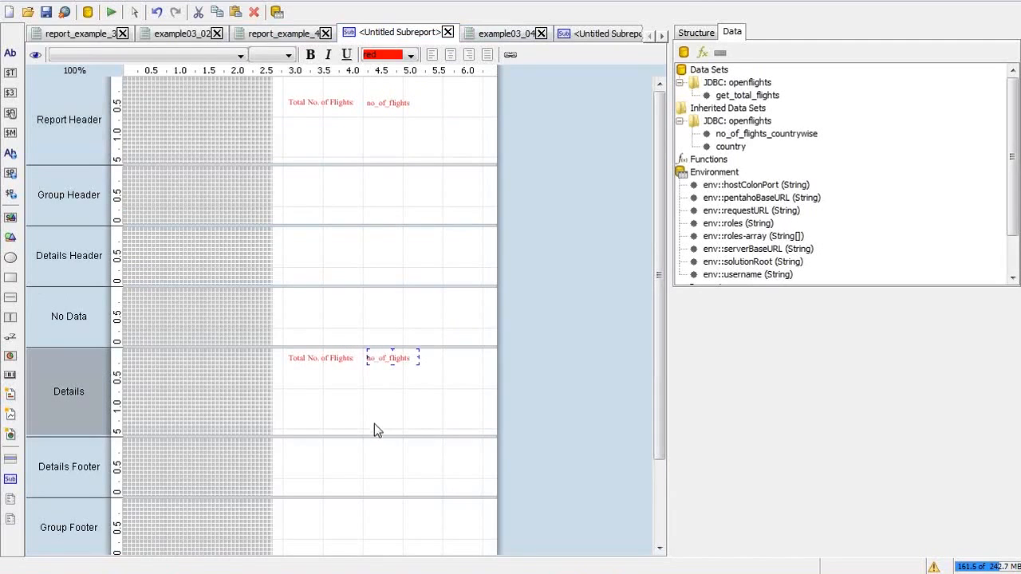
{"action": "left_click_drag", "start_coordinate": [379, 435], "coordinate": [371, 361]}
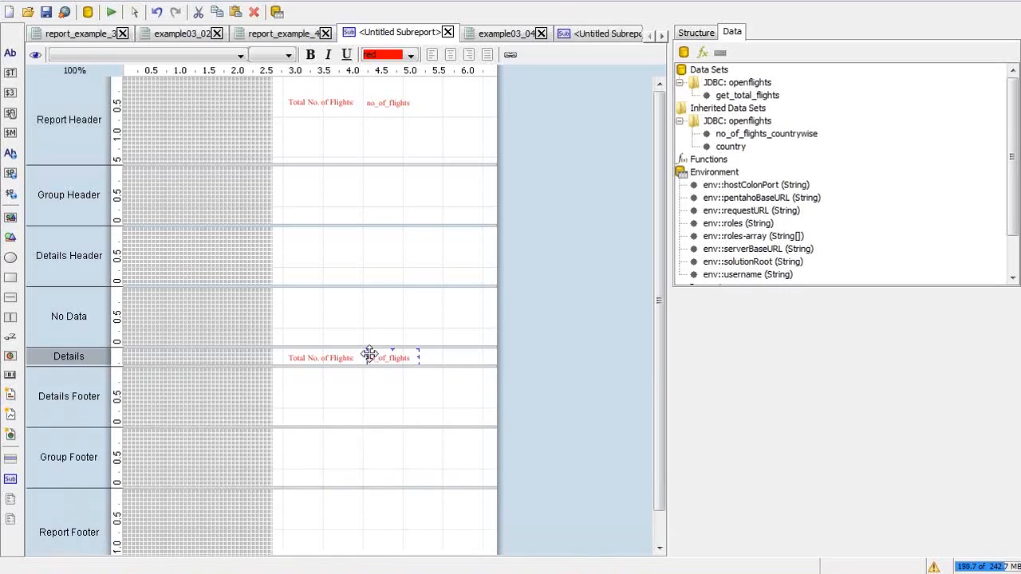
Step: Make the Details no_of_flights field bold
{"action": "left_click", "coordinate": [382, 103]}
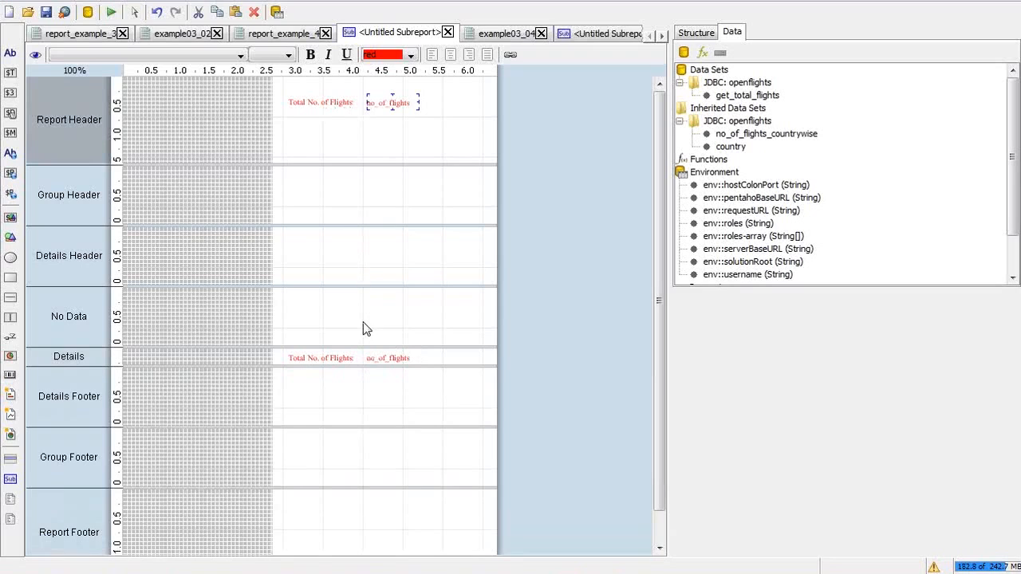
{"action": "left_click", "coordinate": [380, 357]}
{"action": "key", "text": "ctrl+b"}
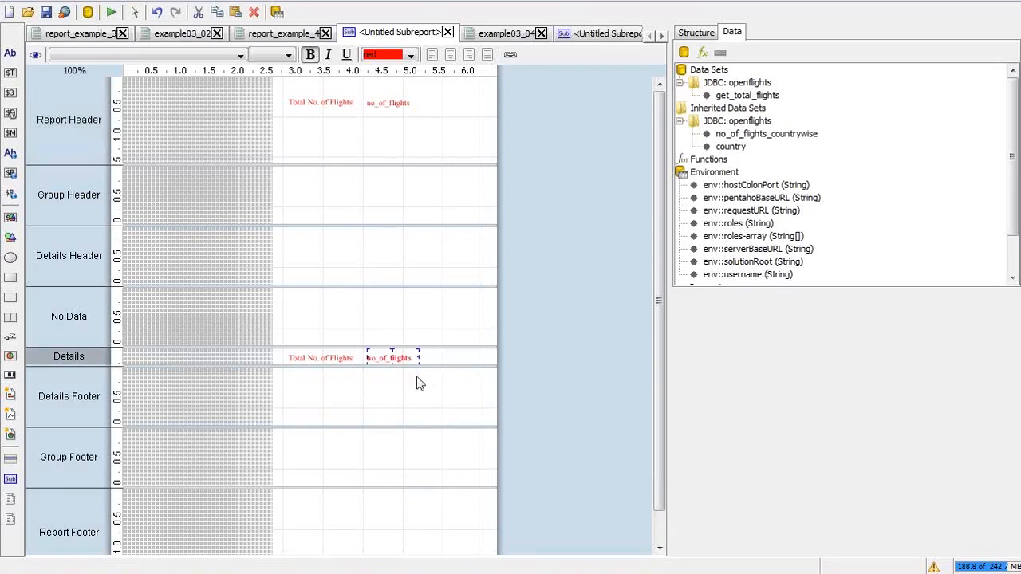
Step: Check a print preview, then select the Report Header's duplicate no_of_flights field and Total No. of Flights label
{"action": "left_click", "coordinate": [111, 12]}
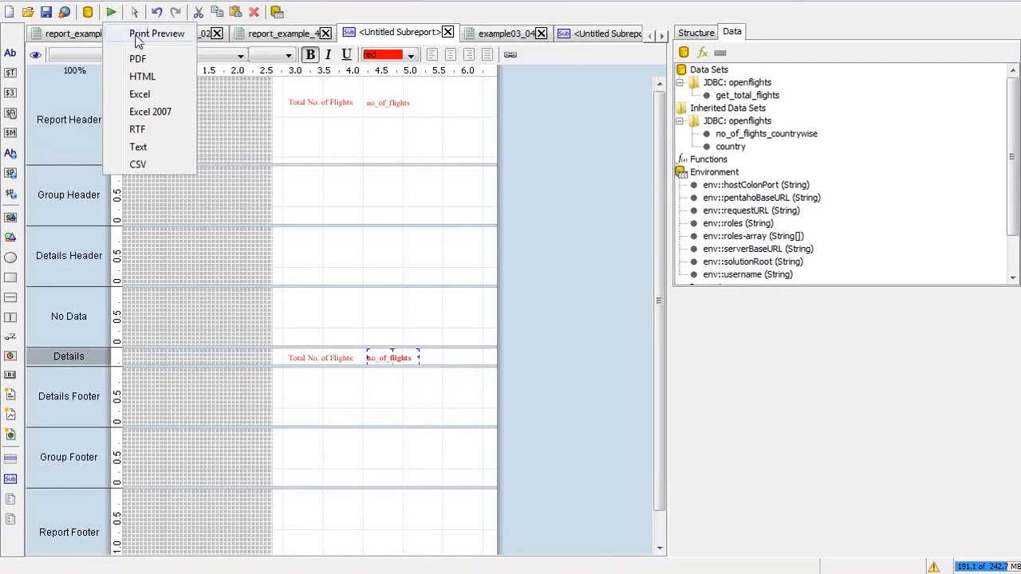
{"action": "left_click", "coordinate": [141, 35]}
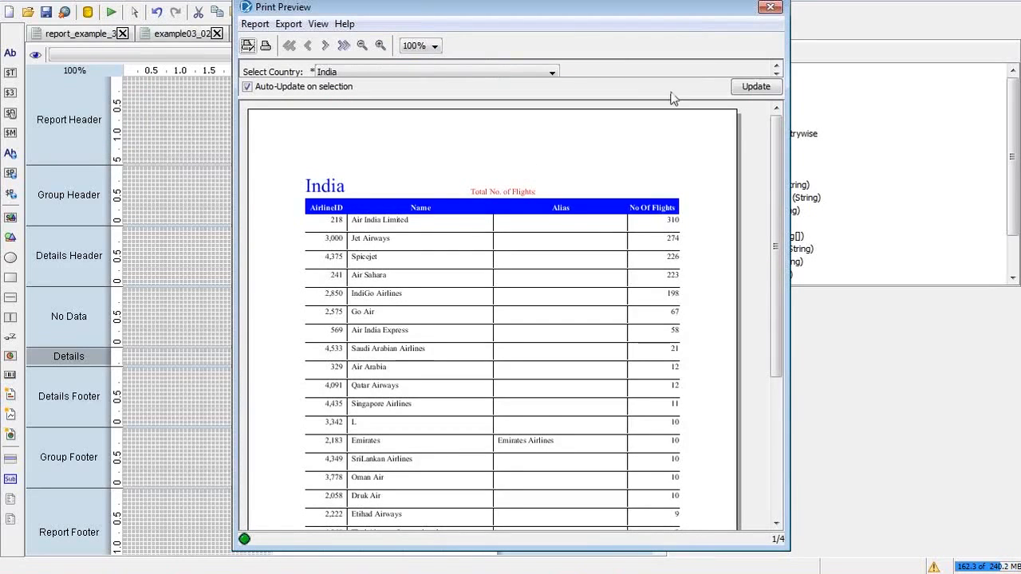
{"action": "left_click", "coordinate": [770, 8]}
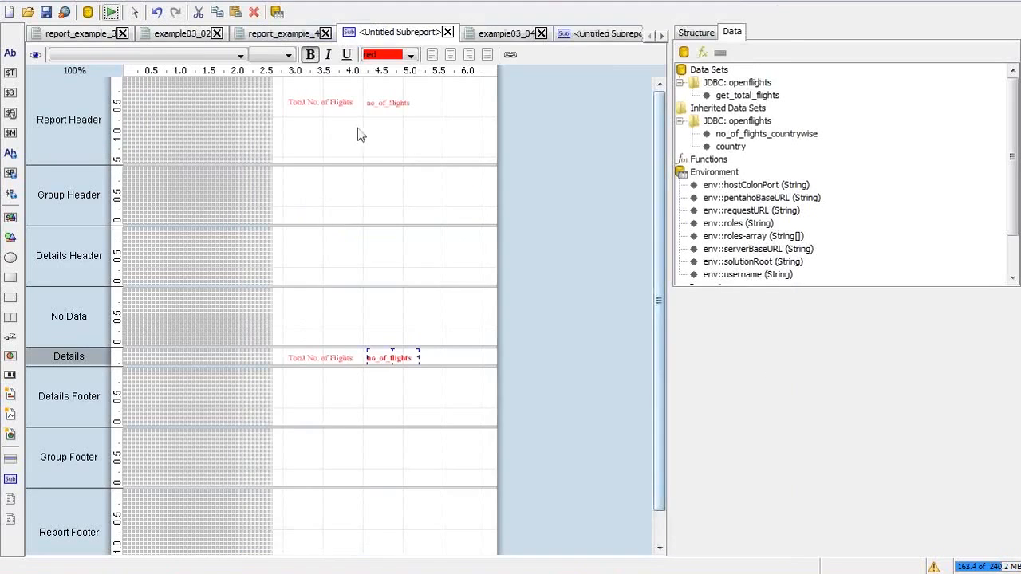
{"action": "left_click", "coordinate": [397, 99]}
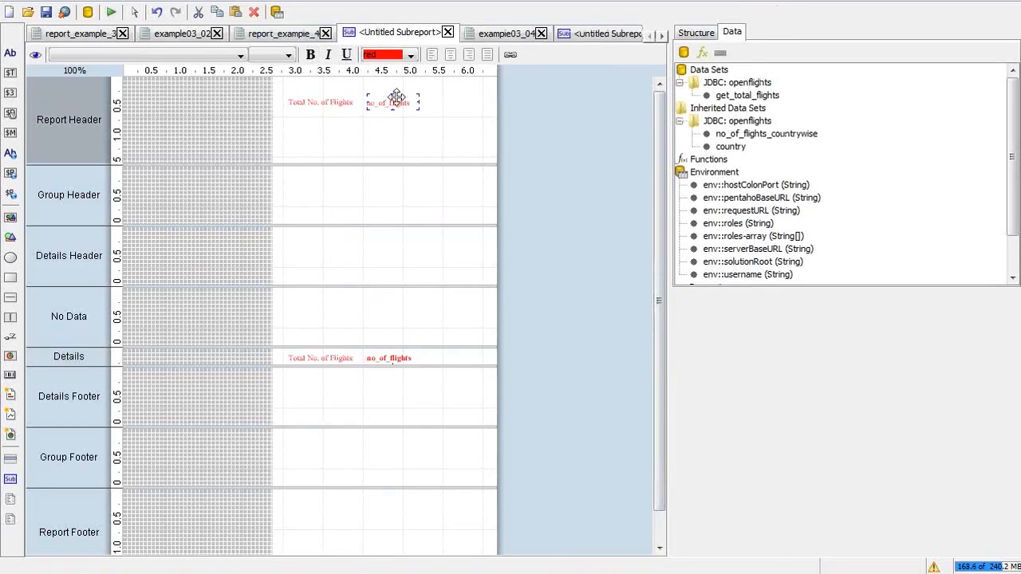
{"action": "left_click", "coordinate": [335, 101]}
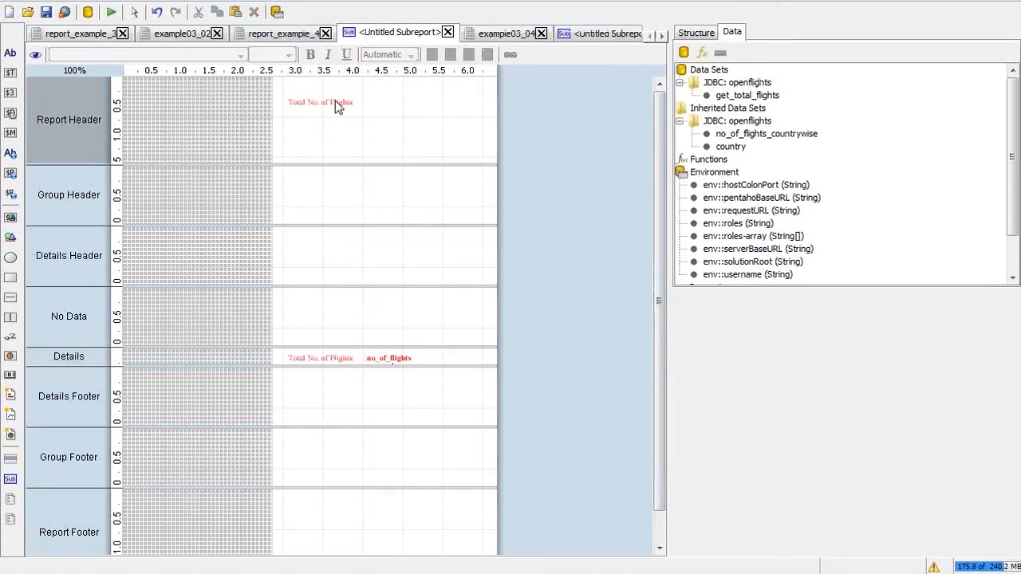
Step: Close the duplicate subreport editors and reopen report_example_4's Group Header subreport
{"action": "left_click", "coordinate": [447, 33]}
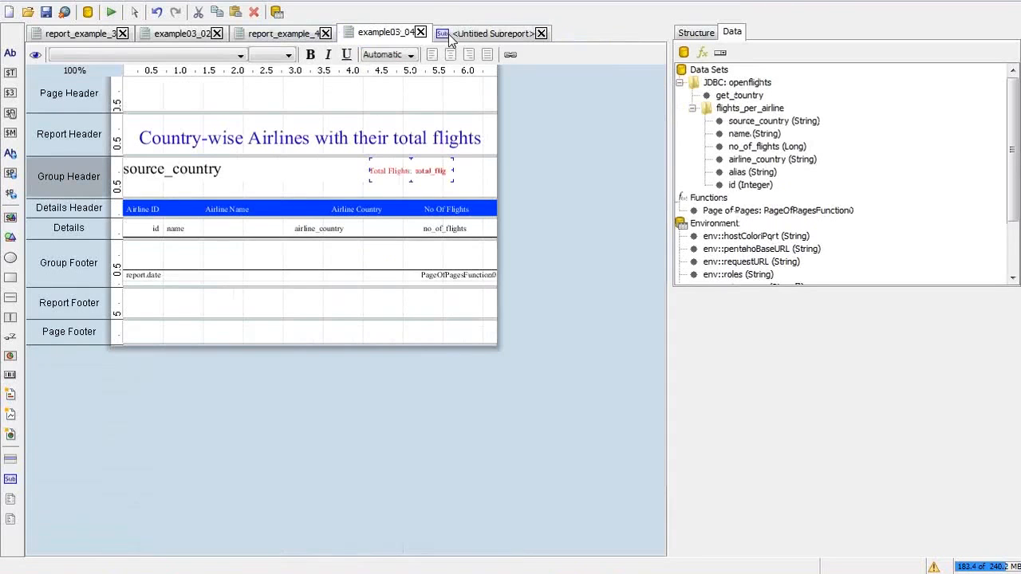
{"action": "left_click", "coordinate": [281, 33]}
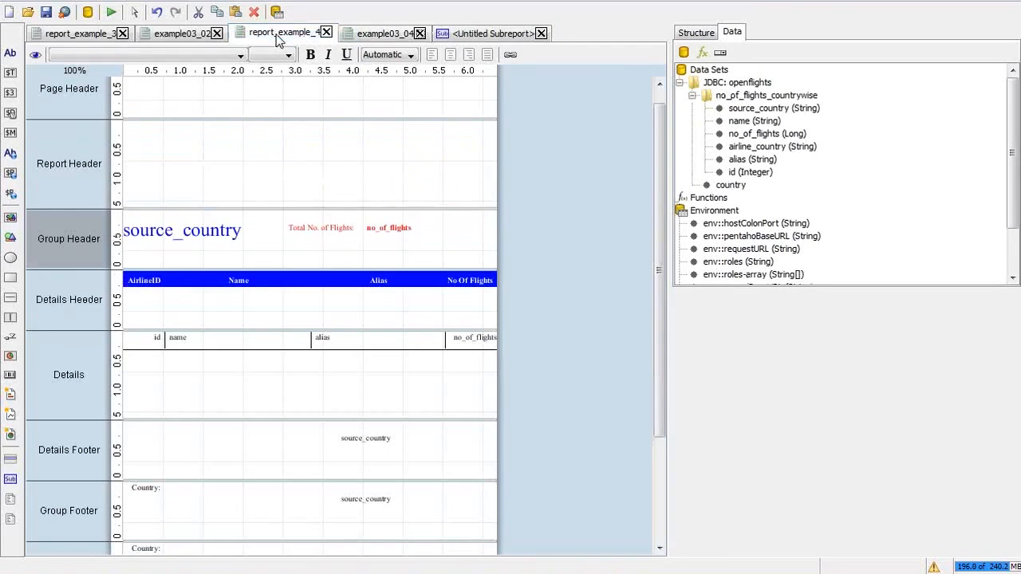
{"action": "double_click", "coordinate": [367, 228]}
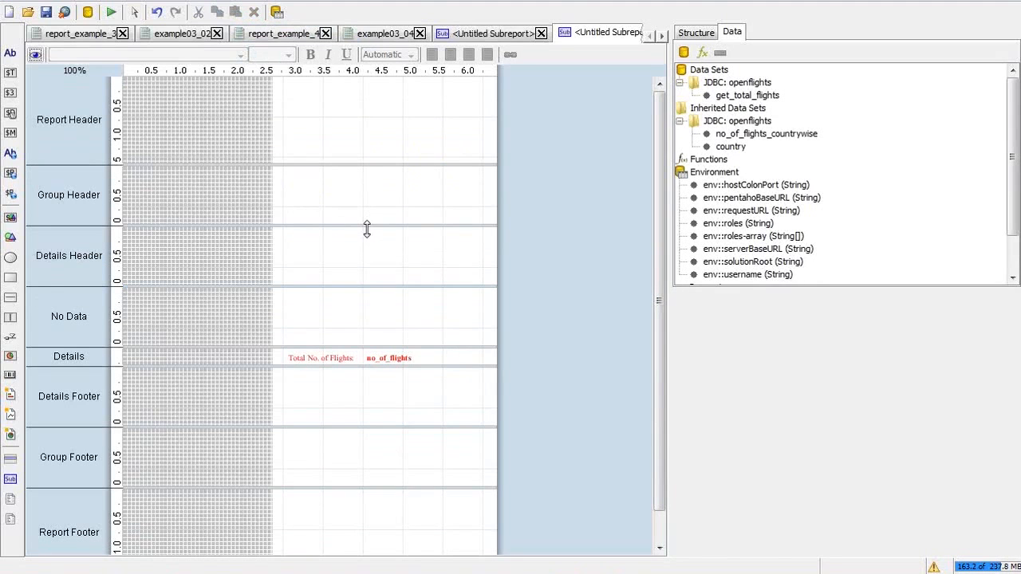
{"action": "left_click", "coordinate": [482, 36]}
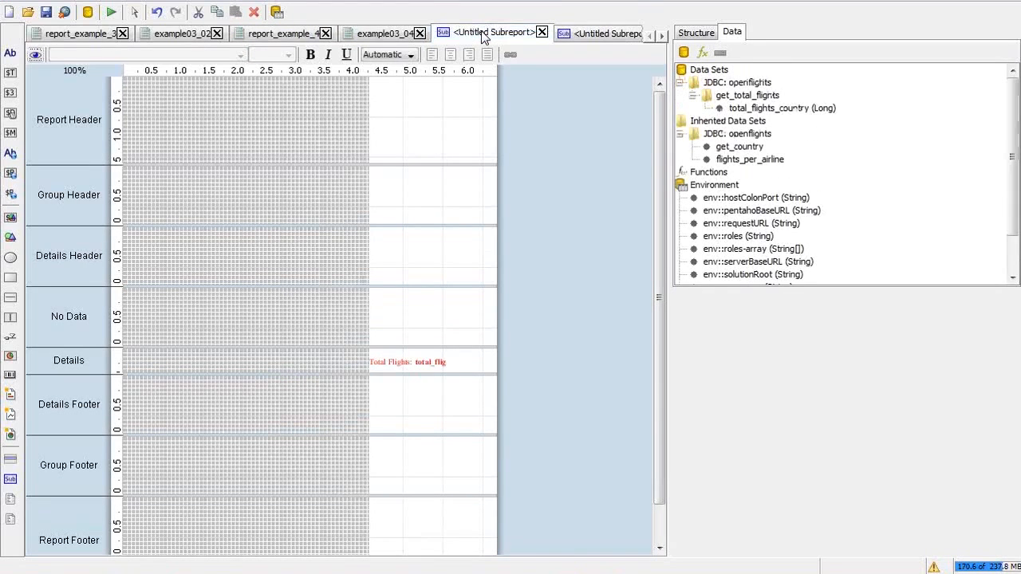
{"action": "left_click", "coordinate": [584, 35]}
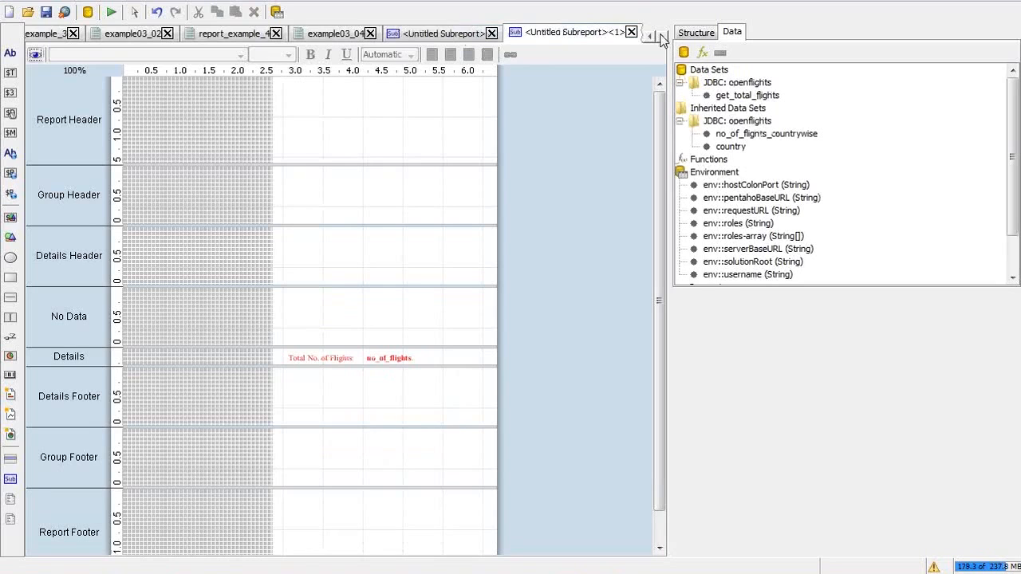
{"action": "left_click", "coordinate": [631, 32]}
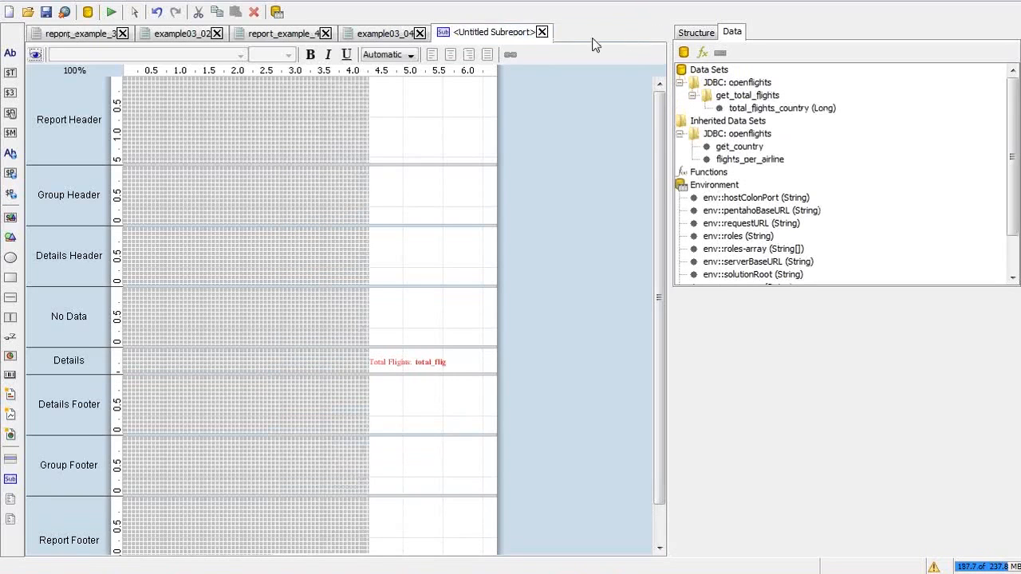
{"action": "left_click", "coordinate": [285, 33]}
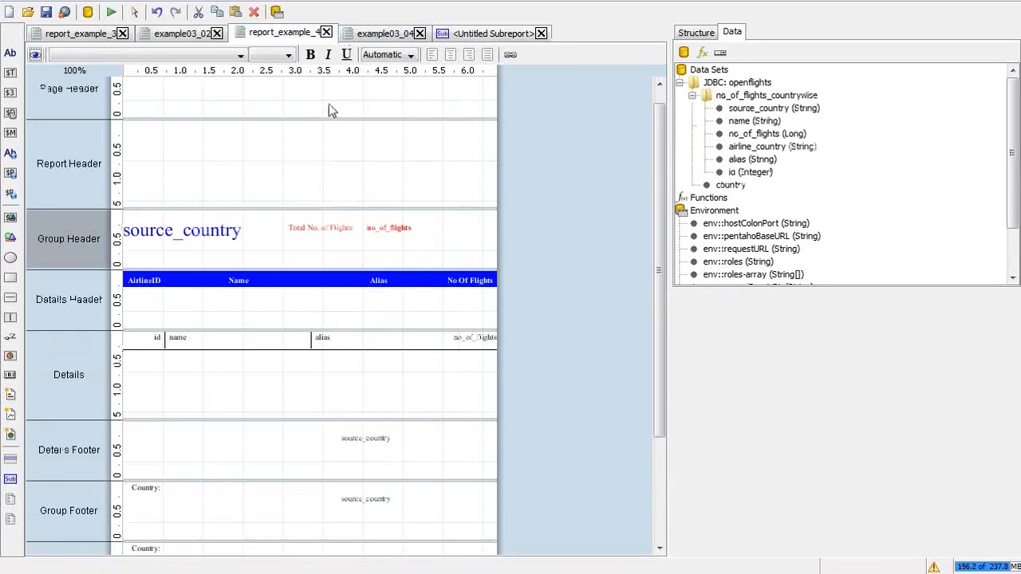
{"action": "double_click", "coordinate": [318, 224]}
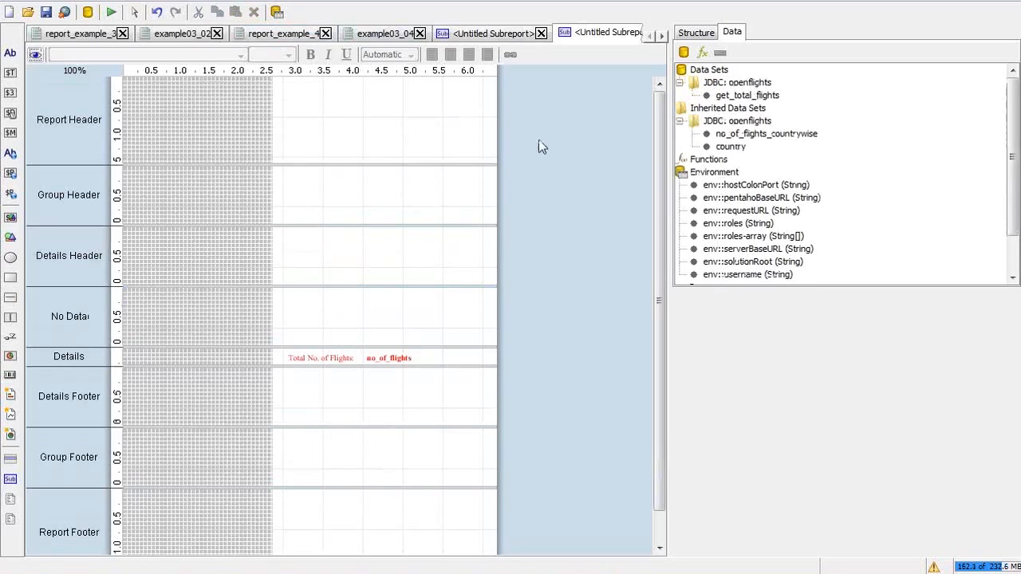
Step: Close example03_02 and report_example_3, discarding unsaved changes
{"action": "left_click", "coordinate": [216, 34]}
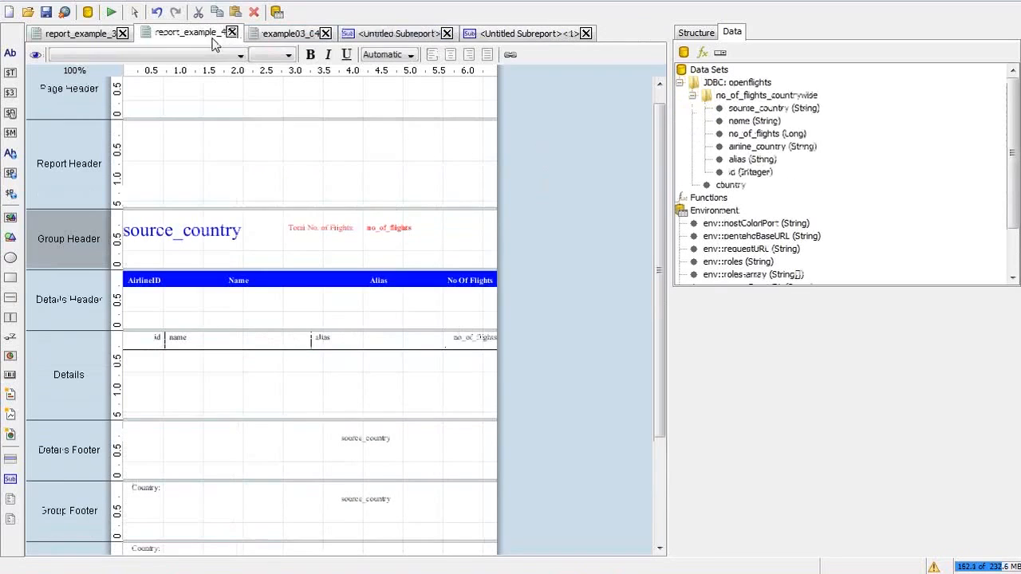
{"action": "left_click", "coordinate": [122, 33]}
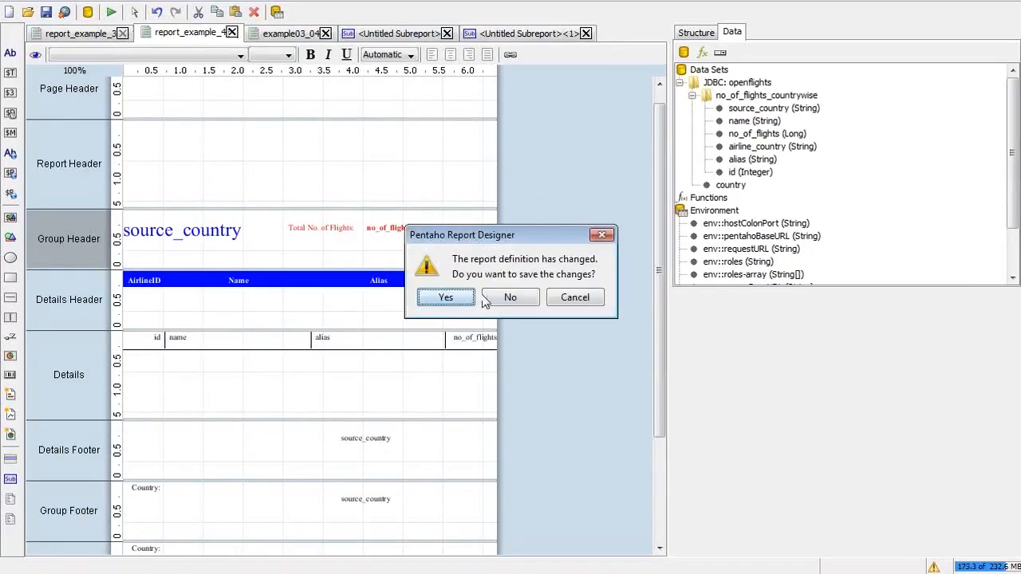
{"action": "left_click", "coordinate": [495, 299]}
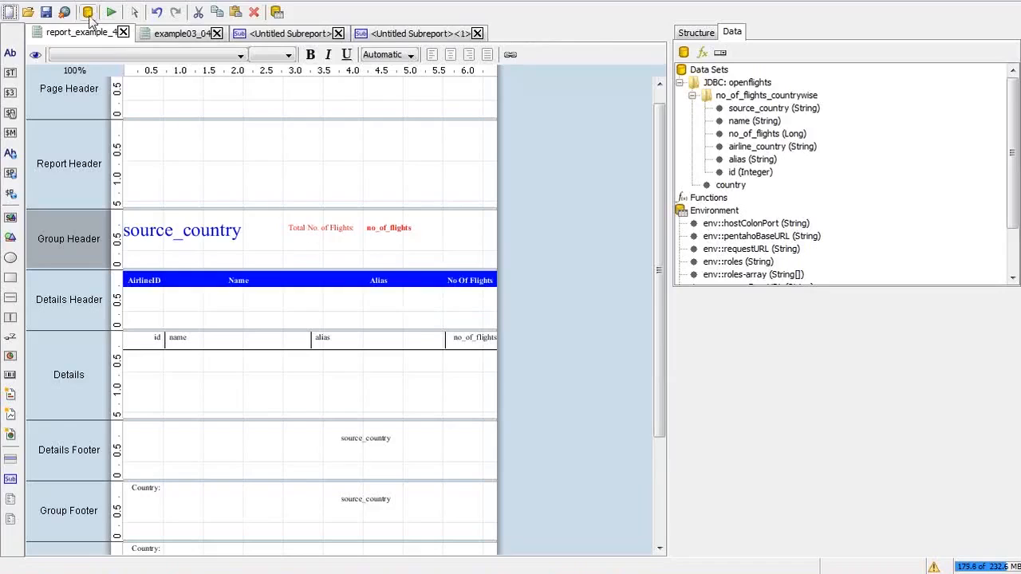
Step: Return to report_example_4's master layout and choose PDF from the Run dropdown
{"action": "left_click", "coordinate": [71, 32]}
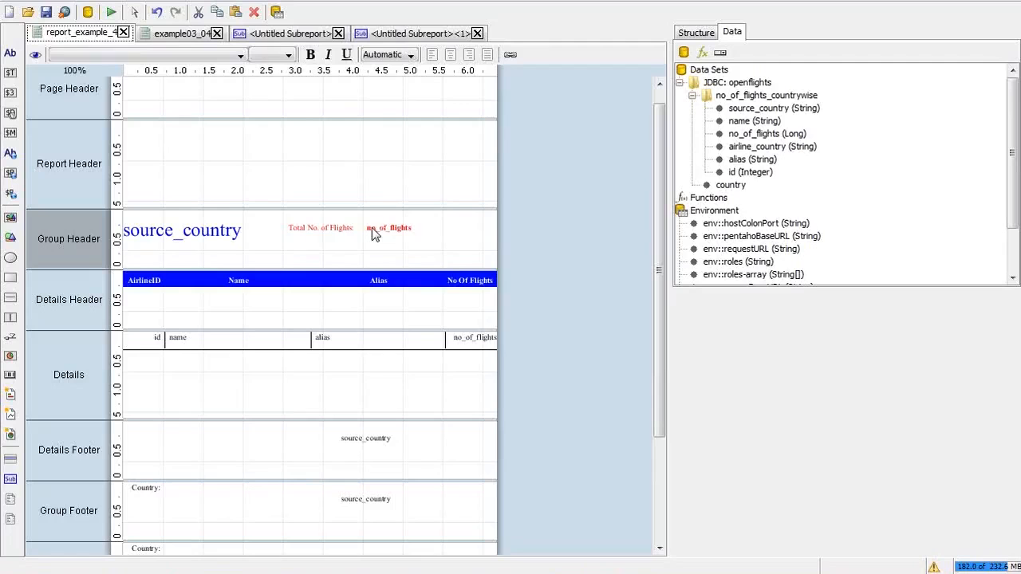
{"action": "left_click", "coordinate": [437, 34]}
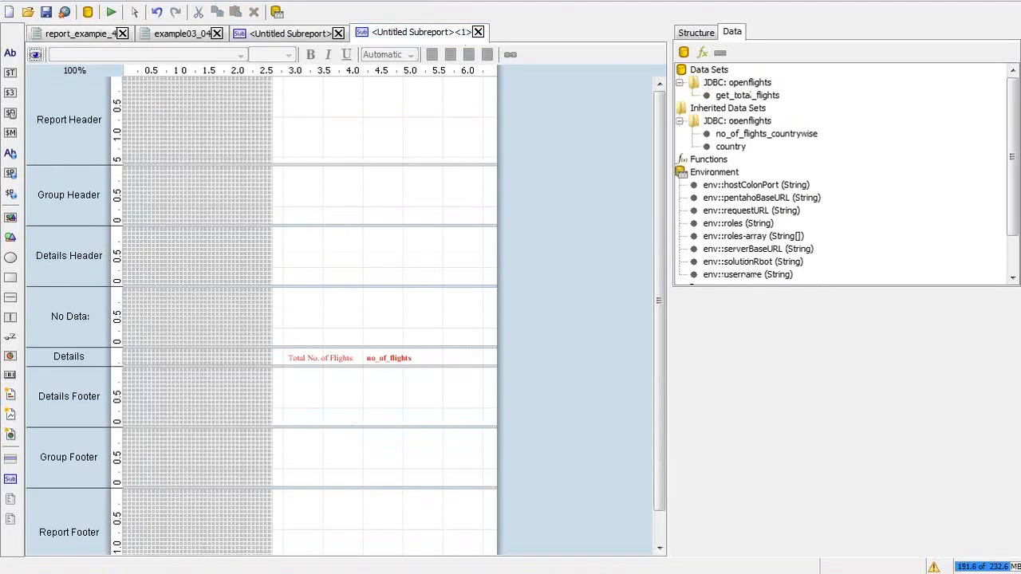
{"action": "left_click", "coordinate": [56, 36]}
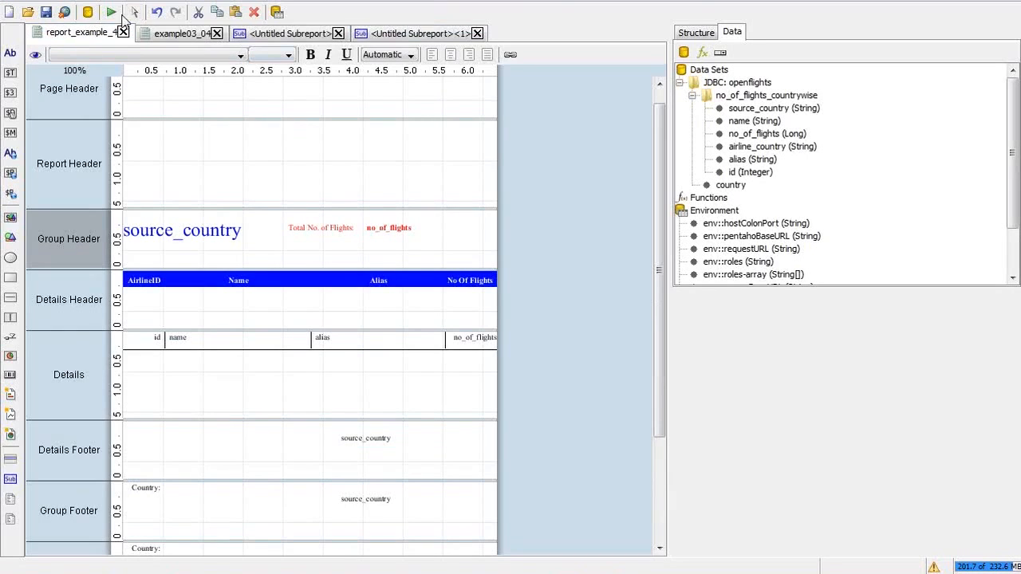
{"action": "left_click", "coordinate": [116, 14]}
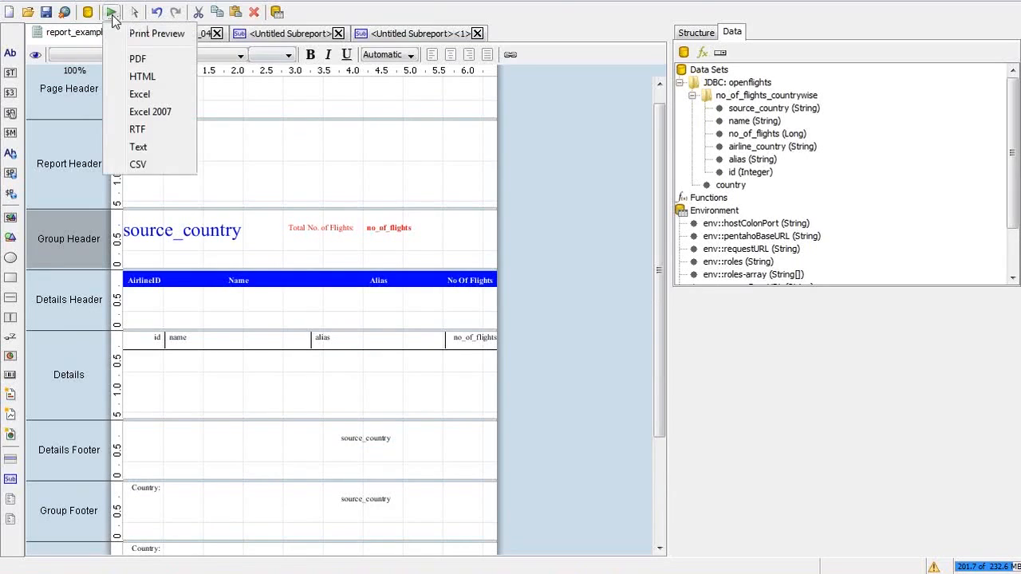
{"action": "left_click", "coordinate": [154, 64]}
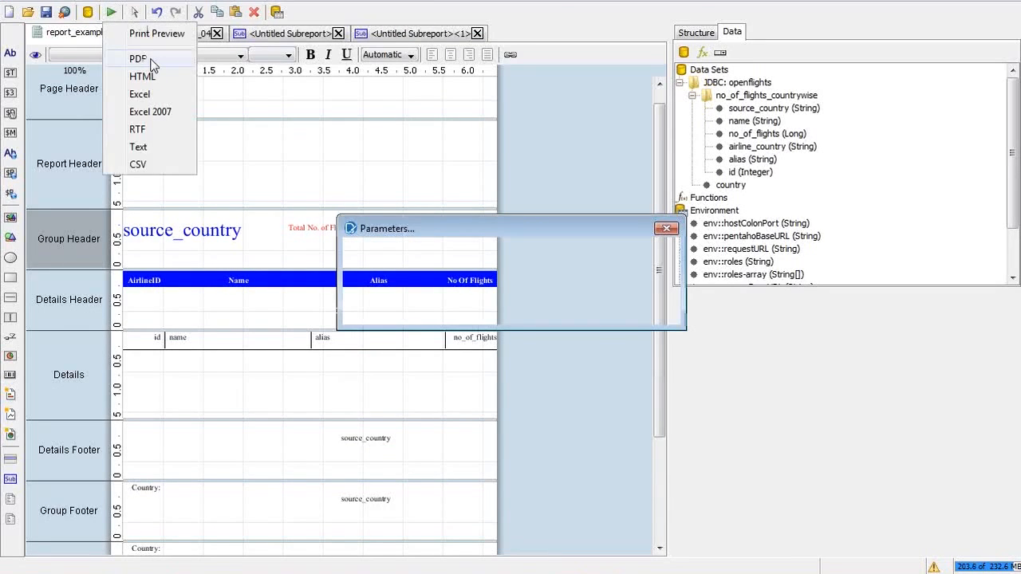
Step: Accept the parameters, scroll through India's four-page PDF in Adobe Reader, then close it
{"action": "left_click", "coordinate": [599, 311]}
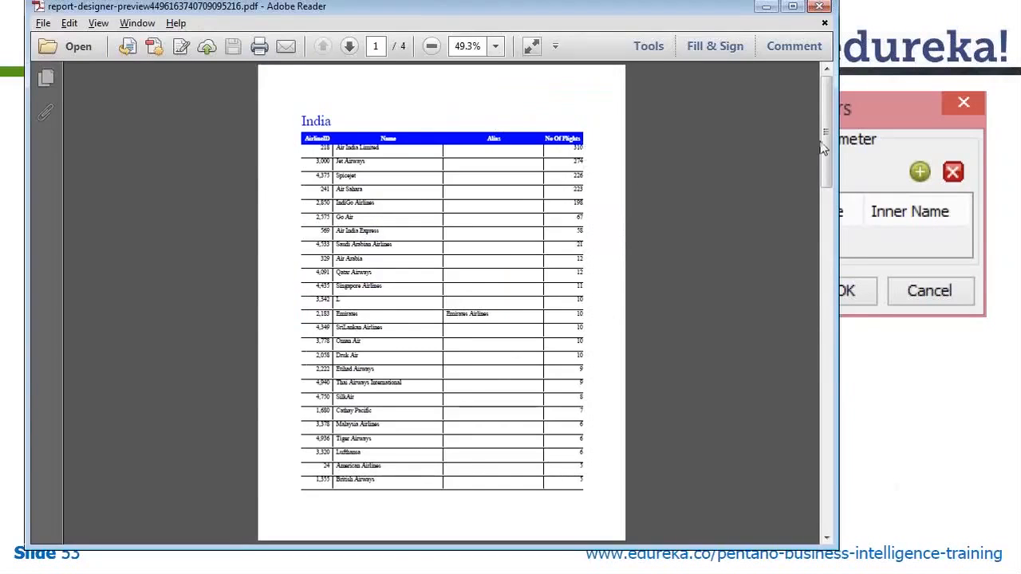
{"action": "left_click_drag", "start_coordinate": [825, 149], "coordinate": [824, 233]}
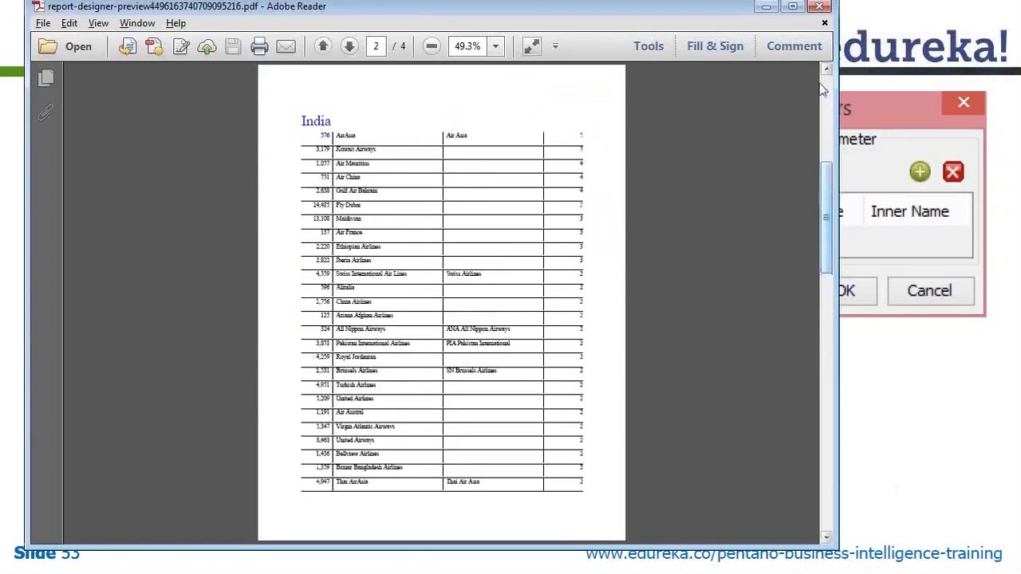
{"action": "left_click", "coordinate": [819, 7]}
{"action": "key", "text": "alt+Tab"}
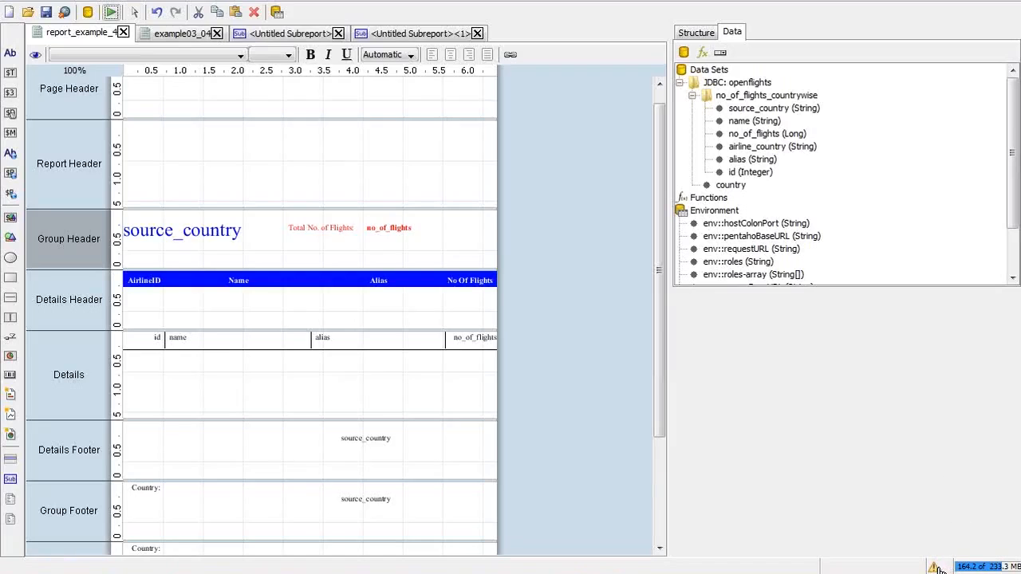
Step: Check the report warnings, close the extra subreport editor, and return to report_example_4
{"action": "left_click", "coordinate": [936, 568]}
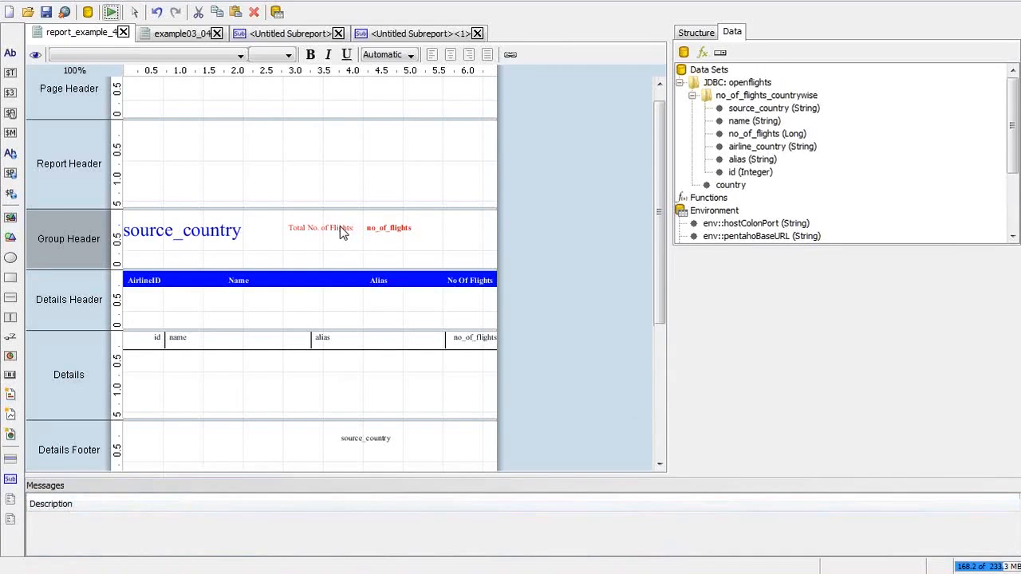
{"action": "double_click", "coordinate": [400, 229]}
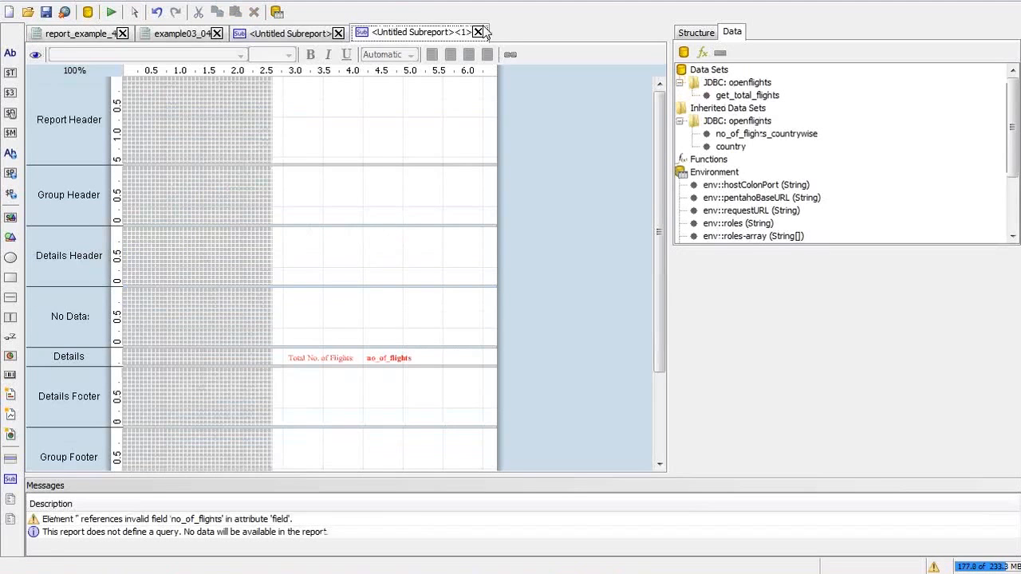
{"action": "left_click", "coordinate": [478, 31]}
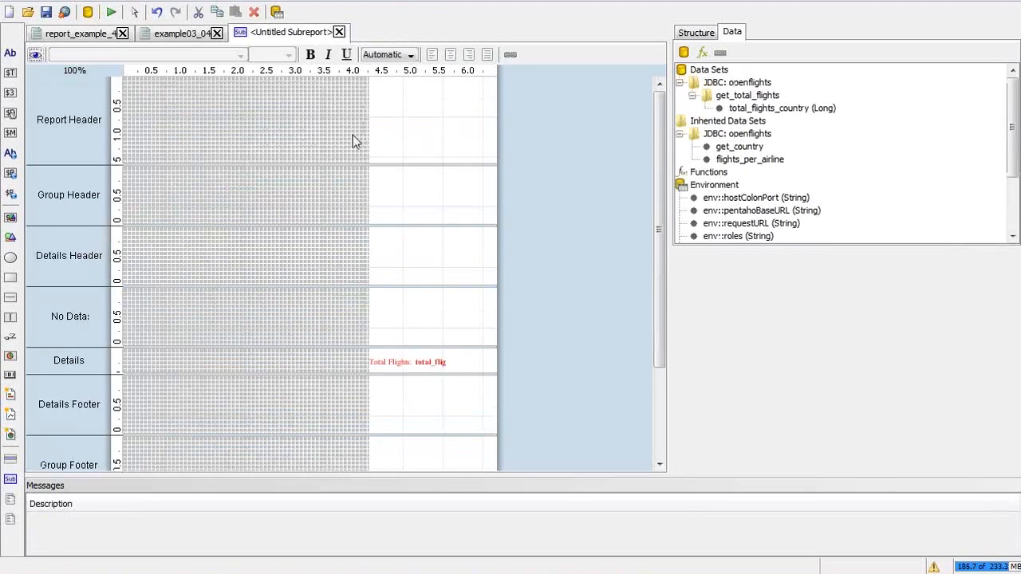
{"action": "left_click", "coordinate": [206, 36]}
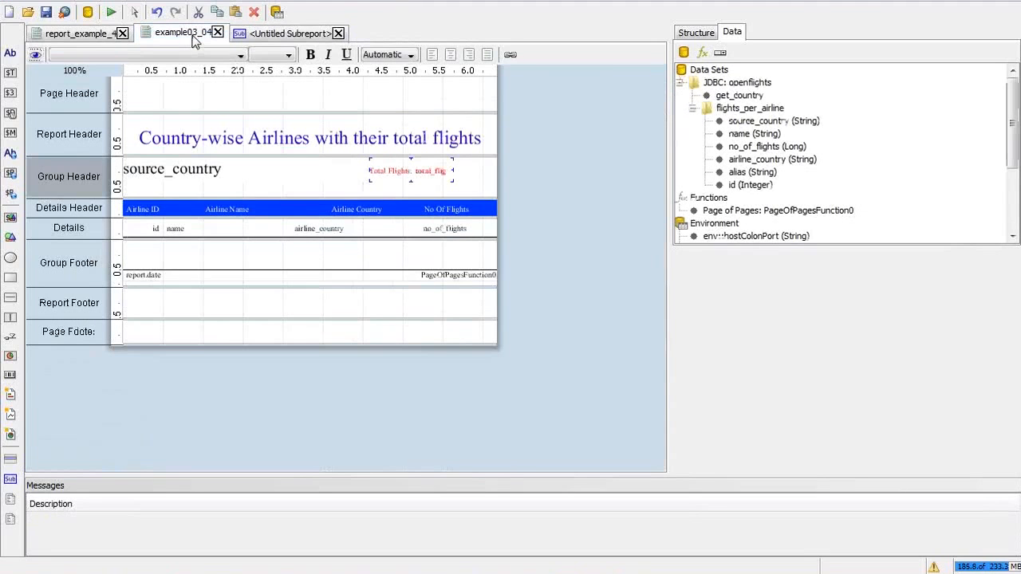
{"action": "left_click", "coordinate": [90, 34]}
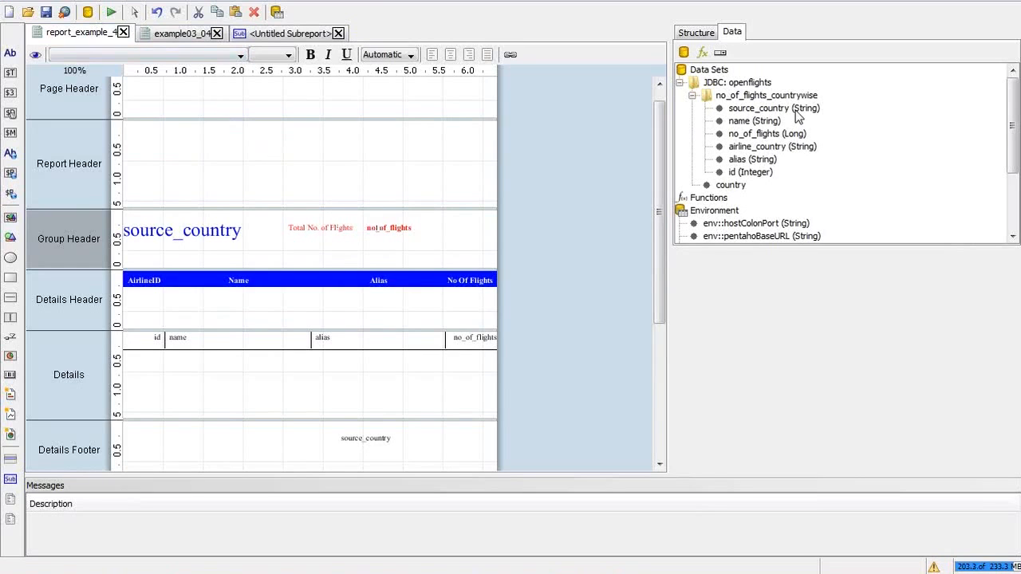
Step: In the Structure tree, inspect the Details Header labels and select the Group Header sub-report
{"action": "left_click", "coordinate": [696, 33]}
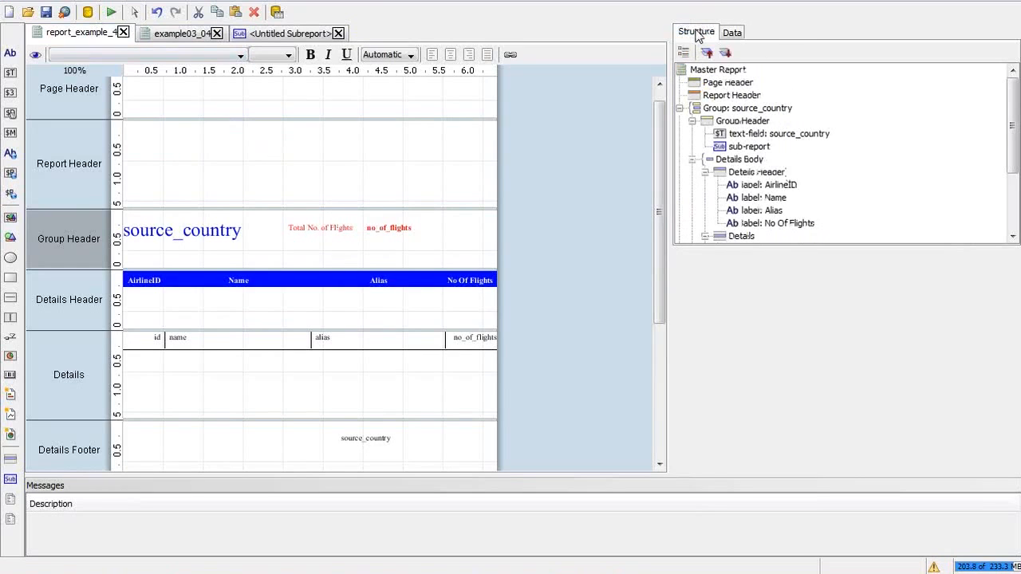
{"action": "left_click", "coordinate": [778, 186]}
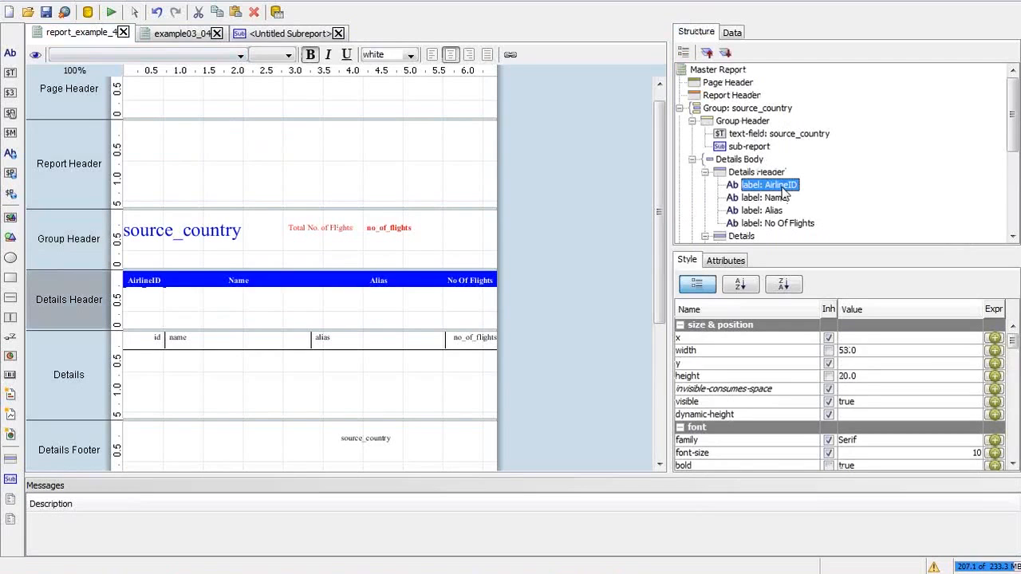
{"action": "left_click", "coordinate": [771, 174]}
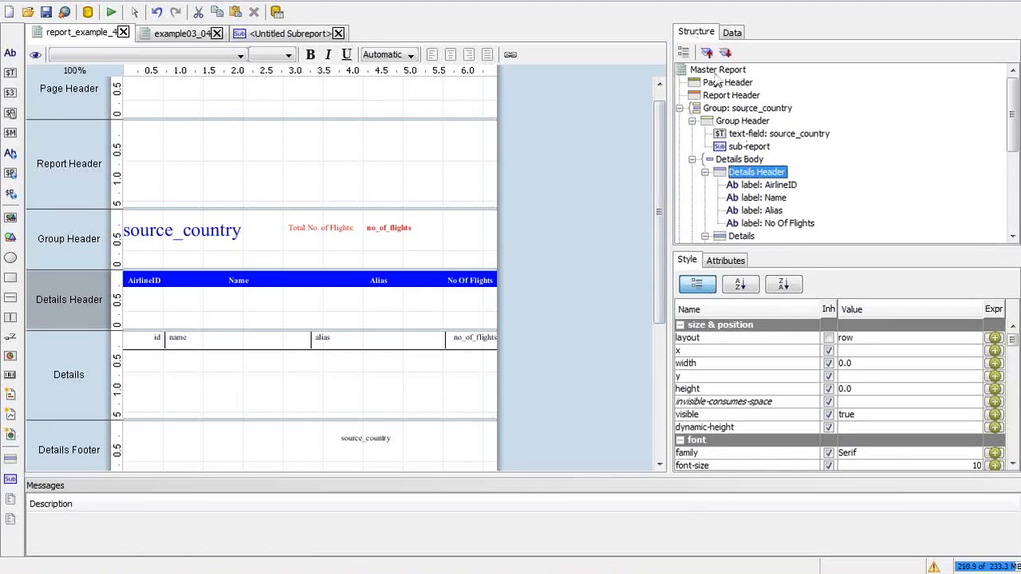
{"action": "left_click", "coordinate": [738, 123]}
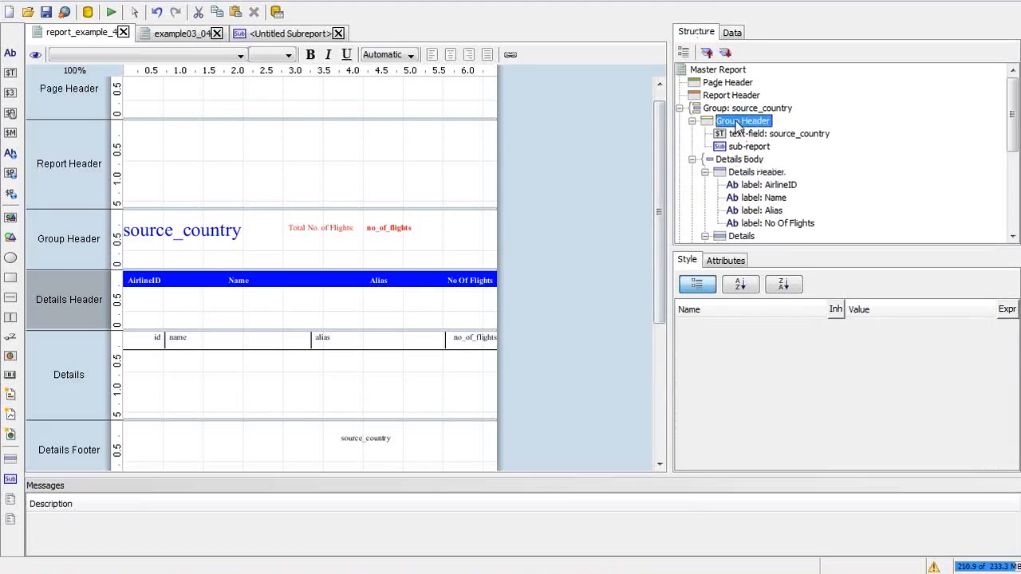
{"action": "left_click", "coordinate": [756, 172]}
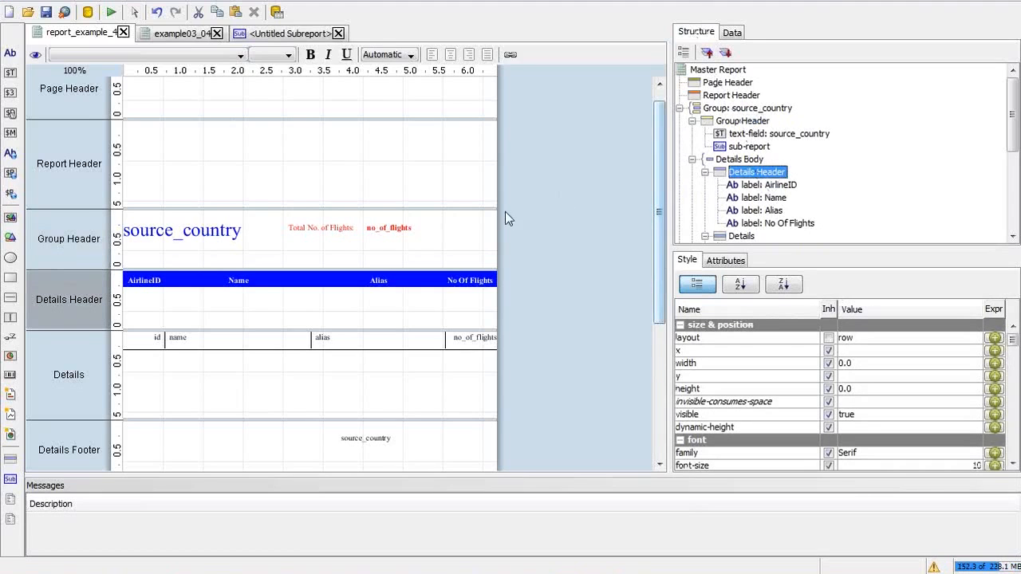
{"action": "left_click", "coordinate": [768, 185]}
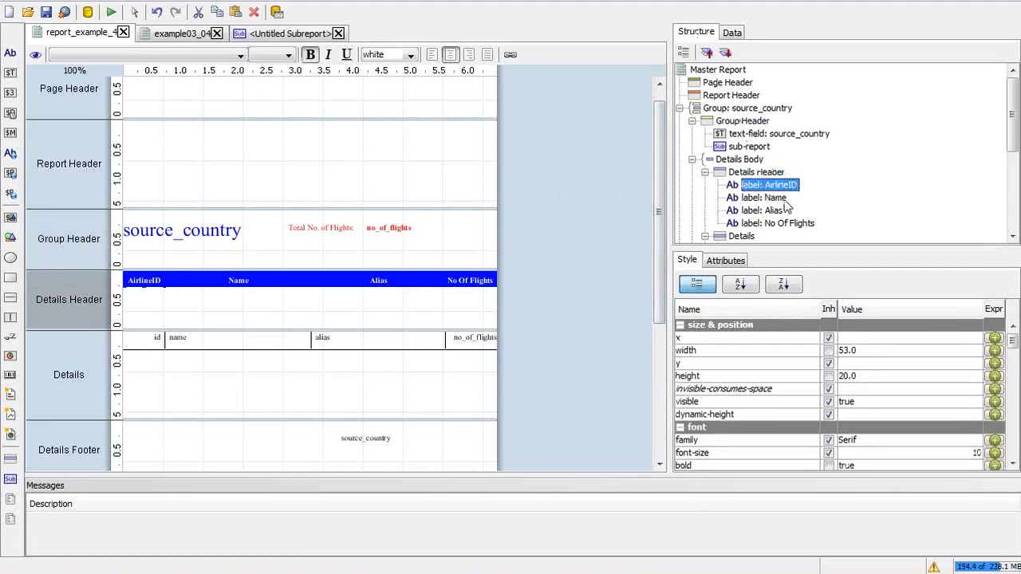
{"action": "left_click", "coordinate": [774, 198]}
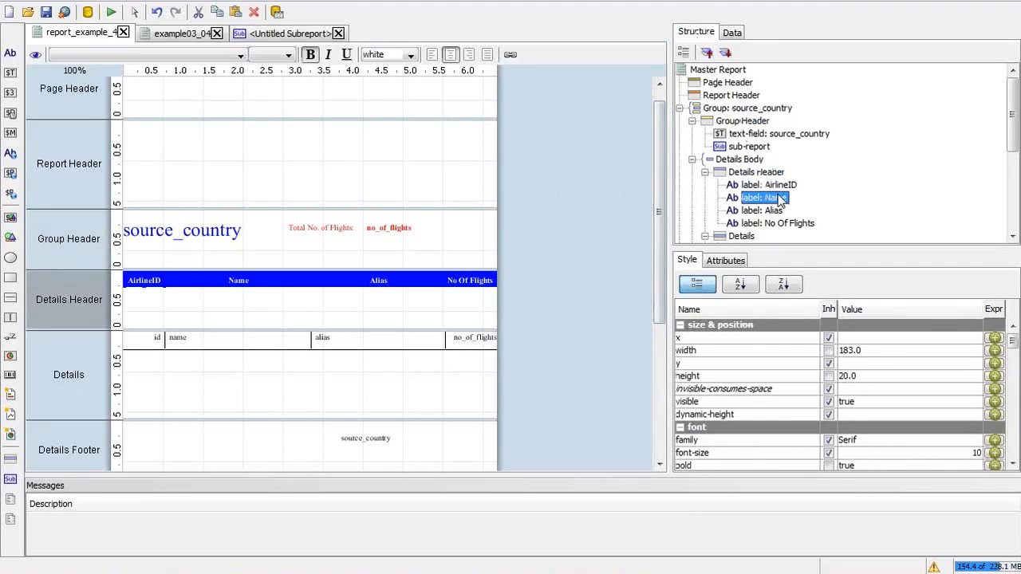
{"action": "left_click", "coordinate": [754, 147]}
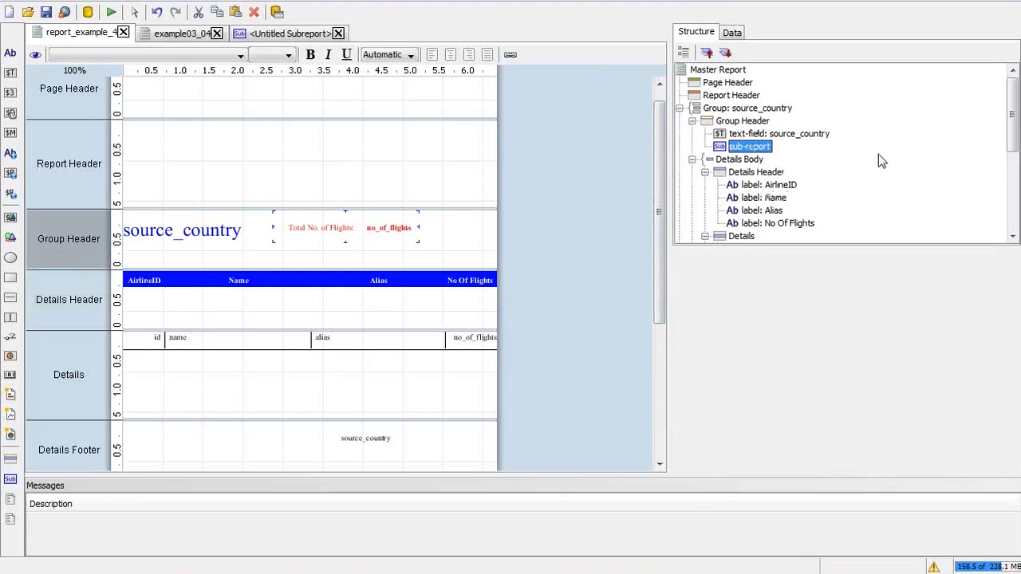
Step: Delete the old sub-report and insert a new sub-report into the Group Header
{"action": "key", "text": "Delete"}
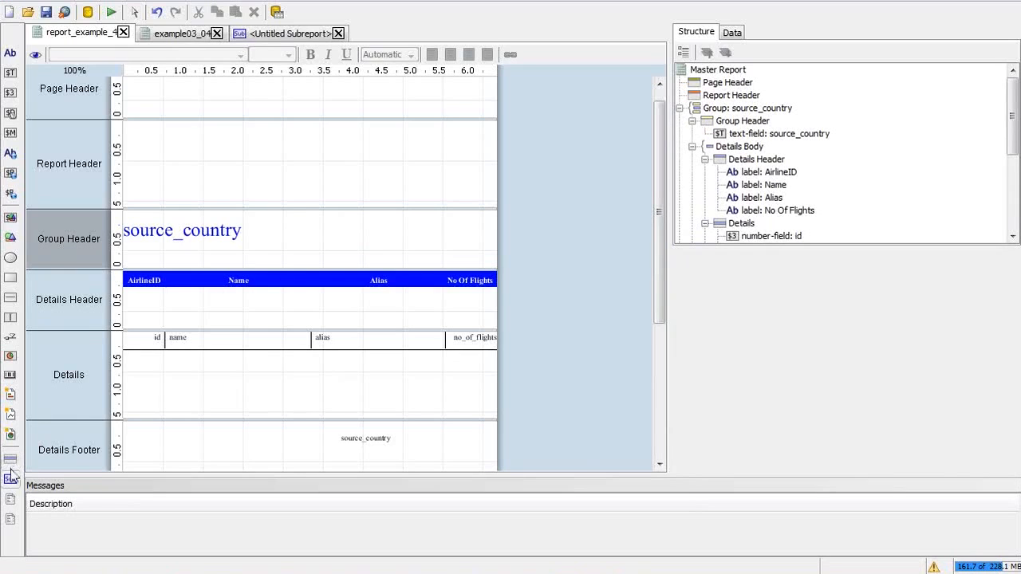
{"action": "left_click", "coordinate": [749, 122]}
{"action": "left_click", "coordinate": [749, 123]}
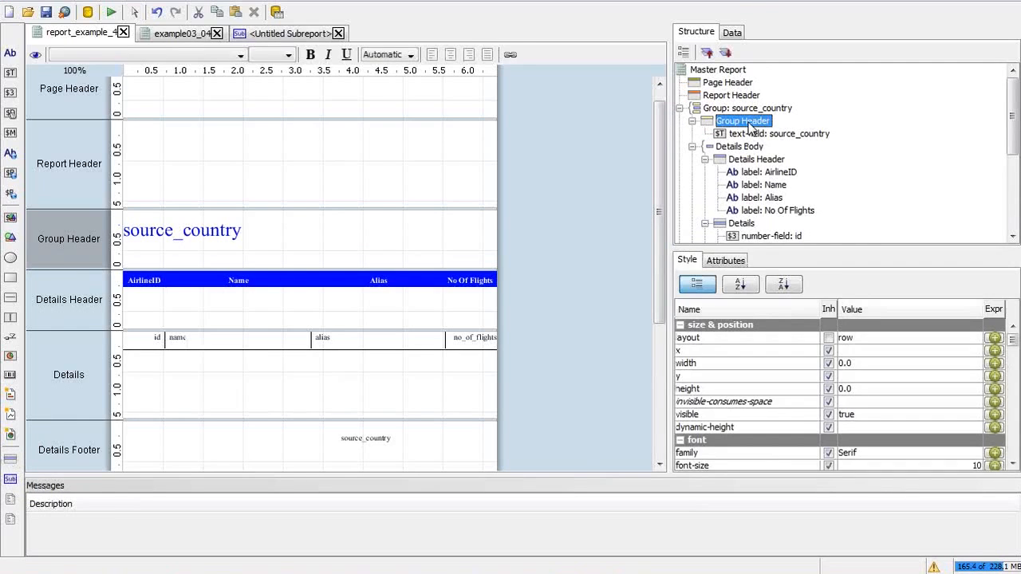
{"action": "left_click", "coordinate": [11, 478]}
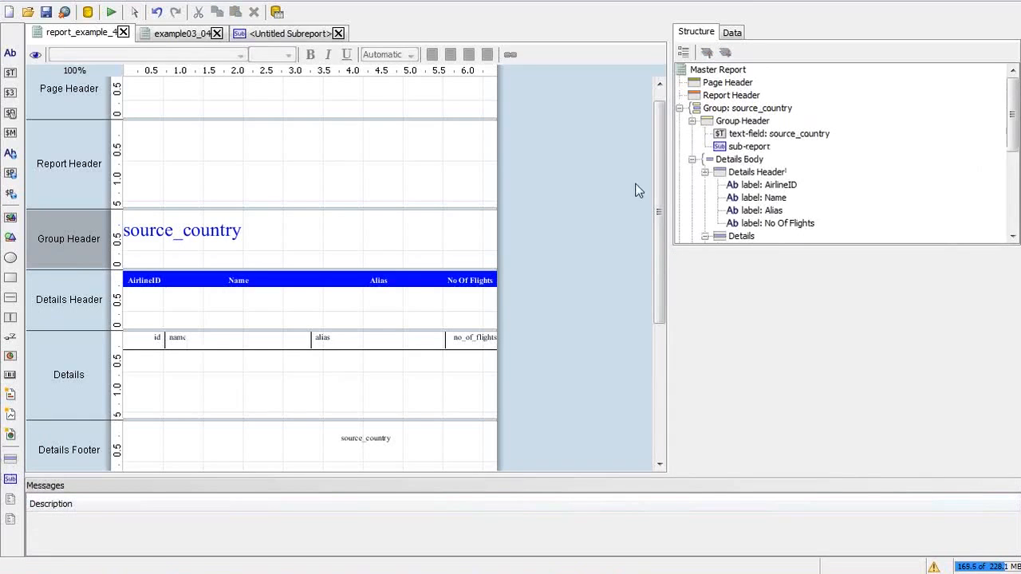
Step: Set the new sub-report's height to 40 and open it for editing
{"action": "left_click", "coordinate": [733, 148]}
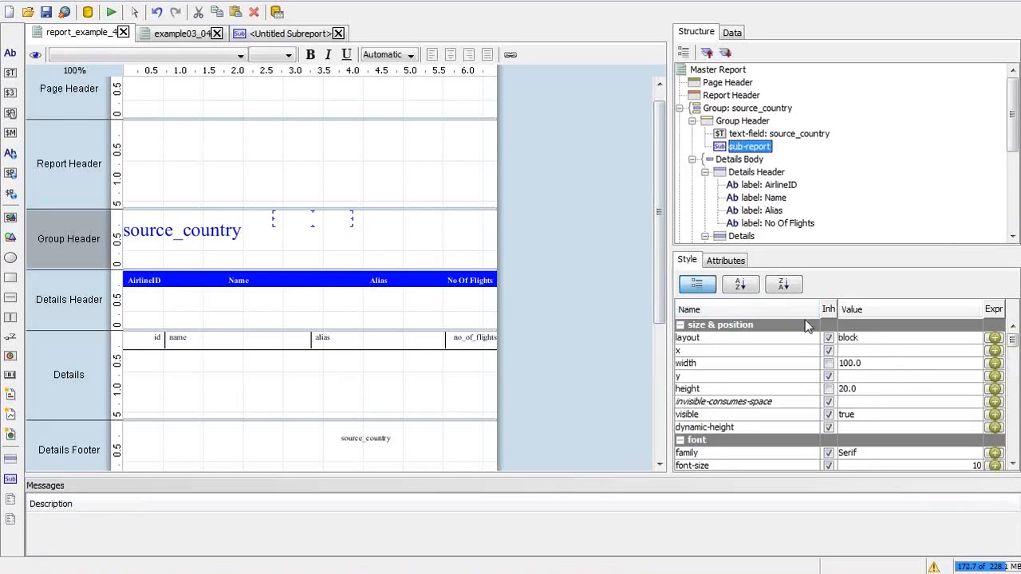
{"action": "left_click", "coordinate": [847, 388]}
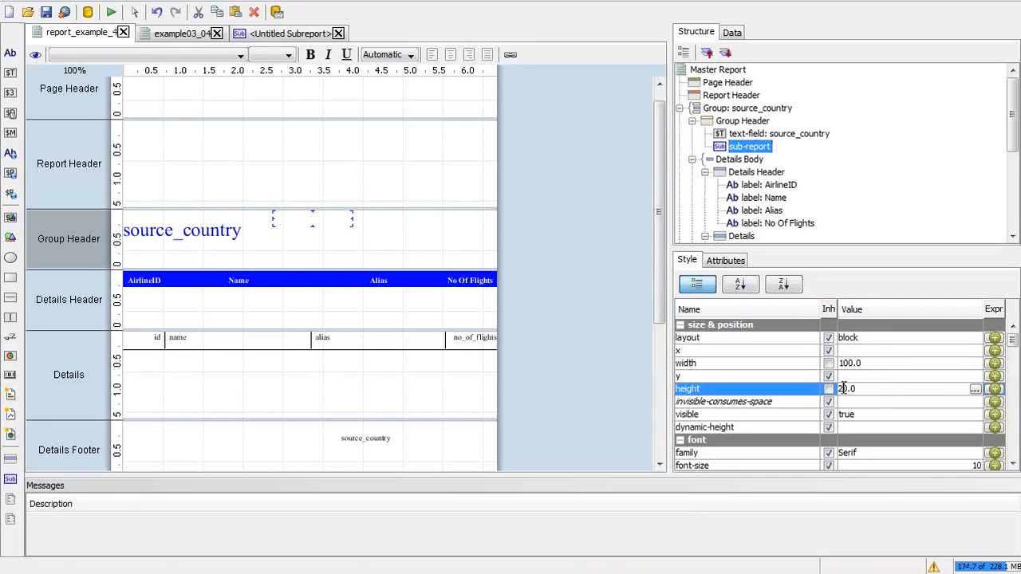
{"action": "left_click", "coordinate": [839, 400]}
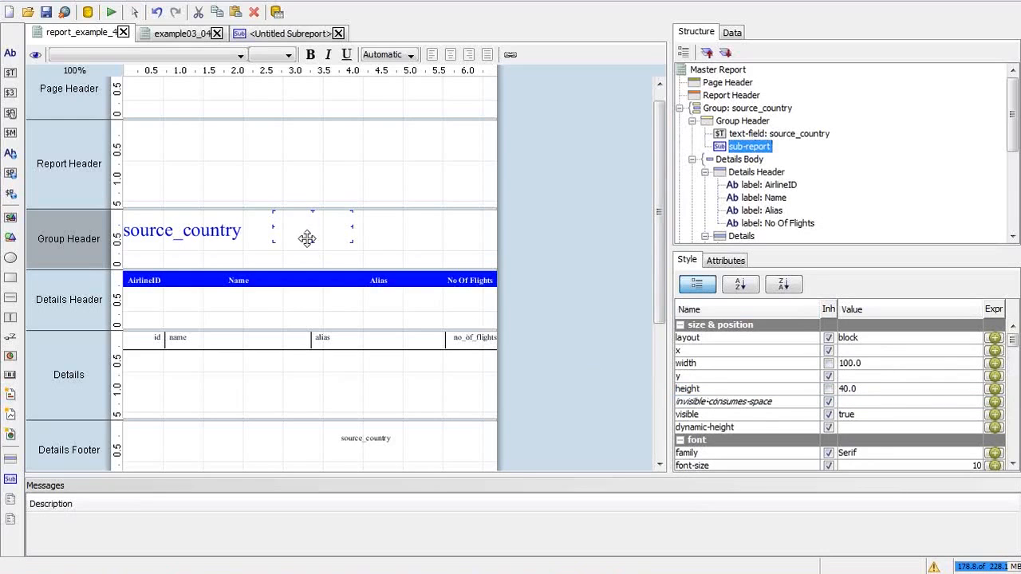
{"action": "double_click", "coordinate": [307, 232]}
Step: Start a JDBC data source in the new sub-report, then cancel the empty dialog
{"action": "left_click", "coordinate": [733, 33]}
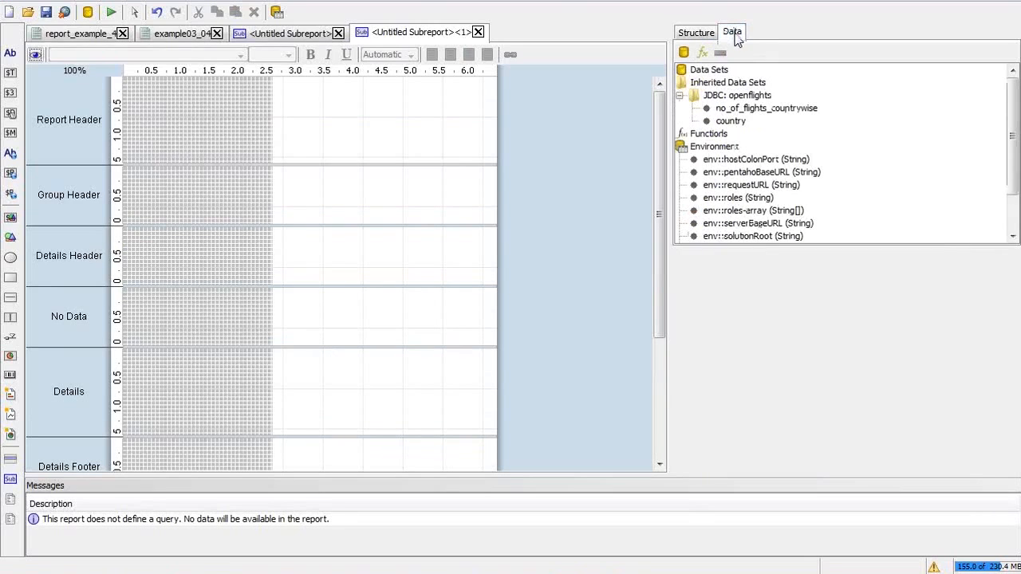
{"action": "right_click", "coordinate": [702, 71]}
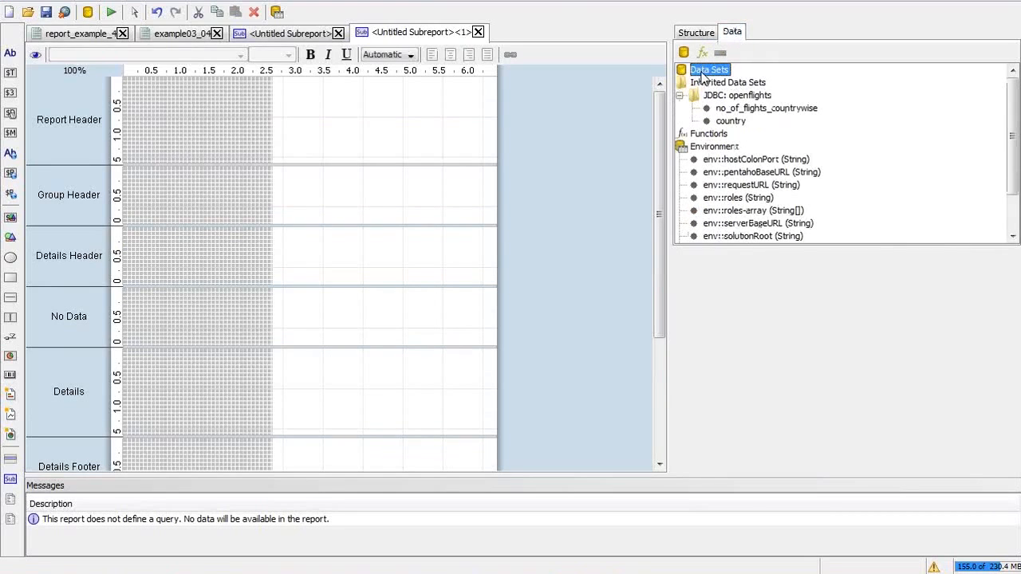
{"action": "left_click", "coordinate": [757, 111]}
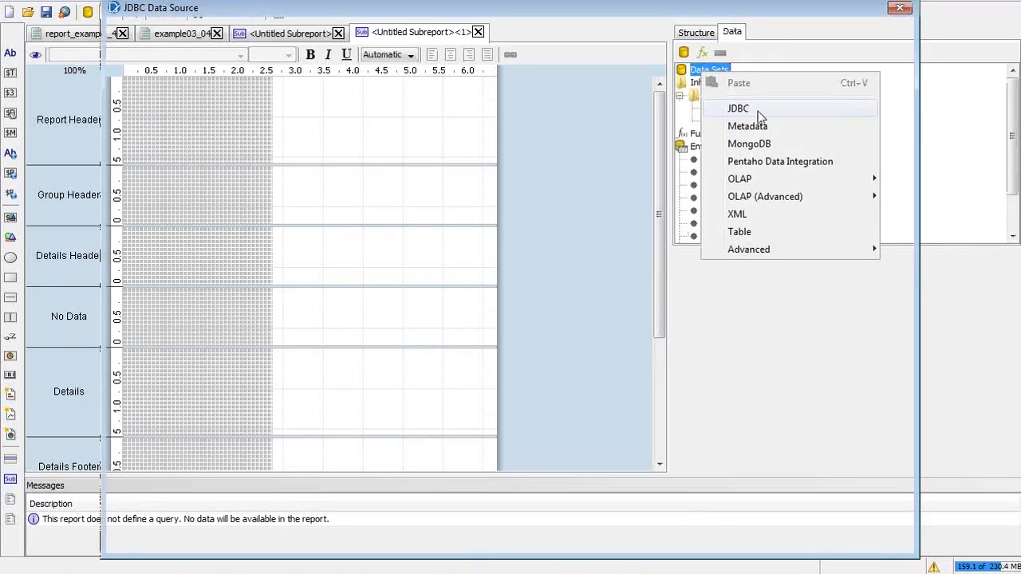
{"action": "left_click", "coordinate": [904, 12]}
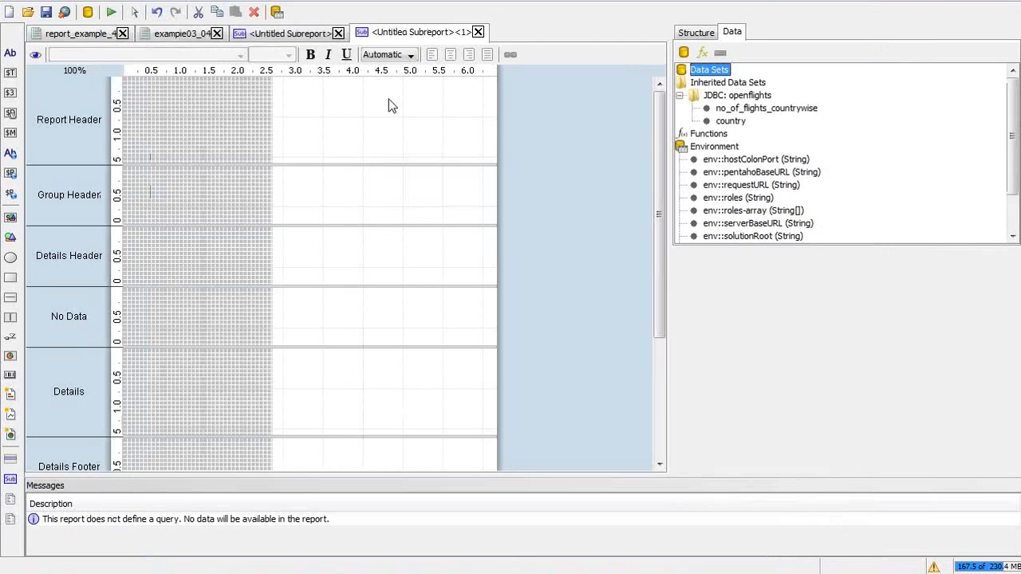
Step: Copy the SQL of the earlier sub-report's get_total_flights query
{"action": "left_click", "coordinate": [289, 33]}
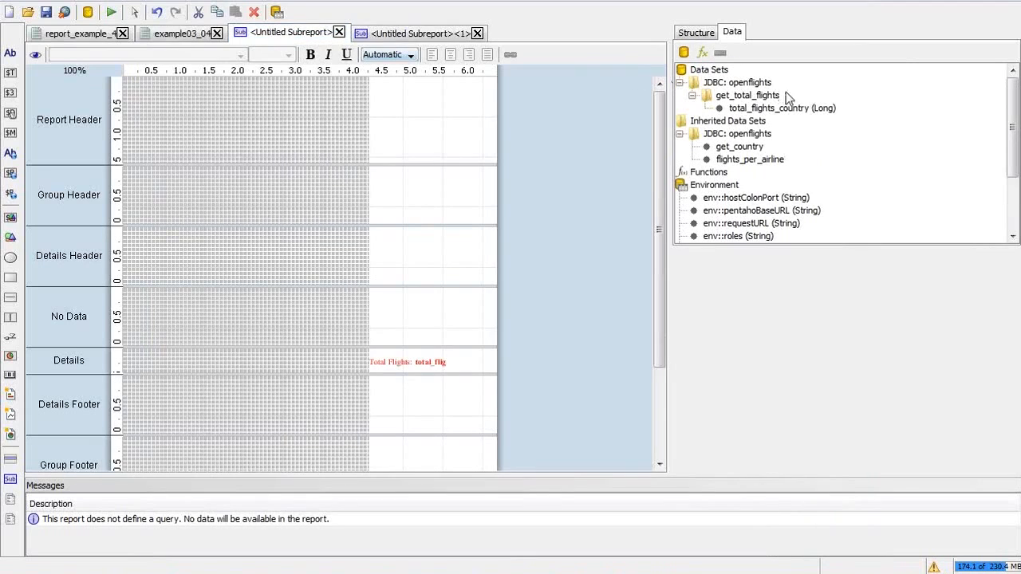
{"action": "left_click", "coordinate": [766, 109]}
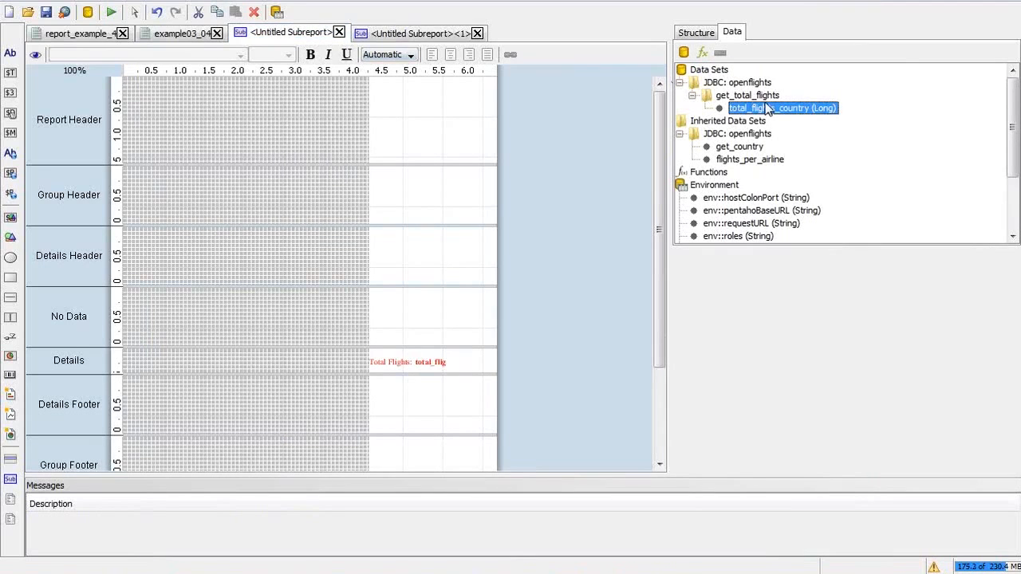
{"action": "double_click", "coordinate": [765, 96]}
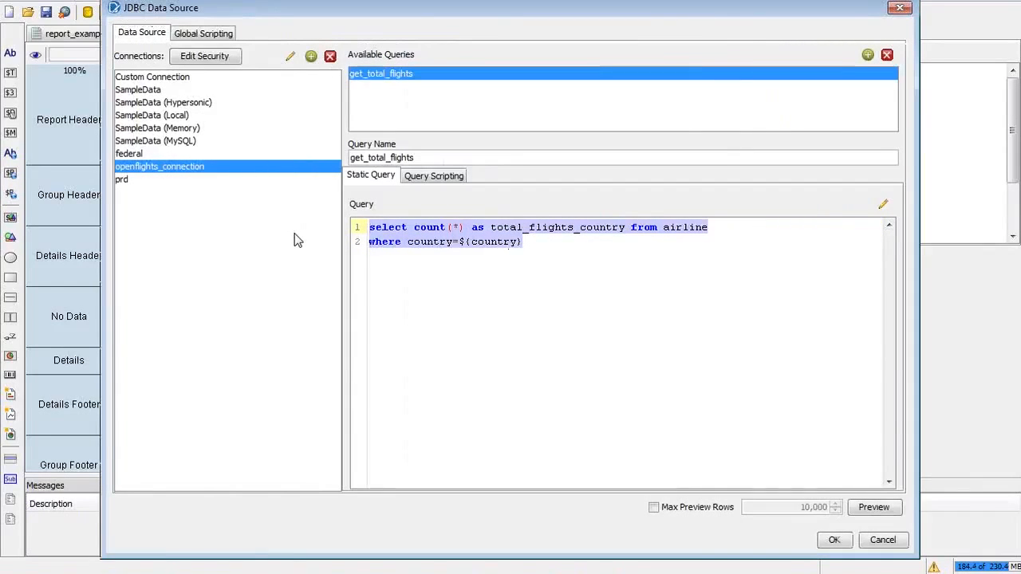
{"action": "key", "text": "Escape"}
Step: Back in the new sub-report, add a JDBC data source under Data Sets
{"action": "left_click", "coordinate": [372, 33]}
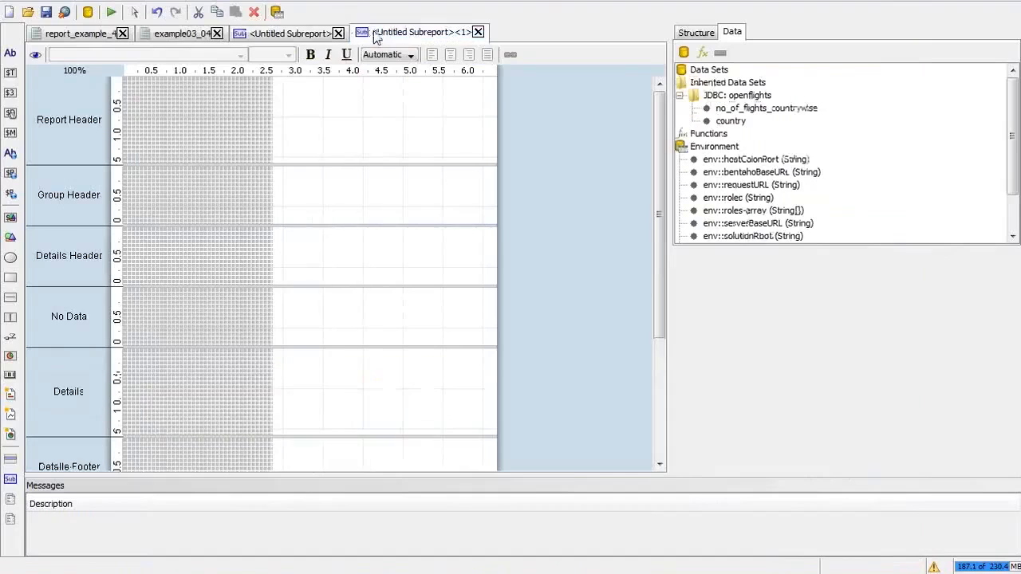
{"action": "left_click", "coordinate": [712, 85]}
{"action": "left_click", "coordinate": [710, 71]}
{"action": "right_click", "coordinate": [710, 73]}
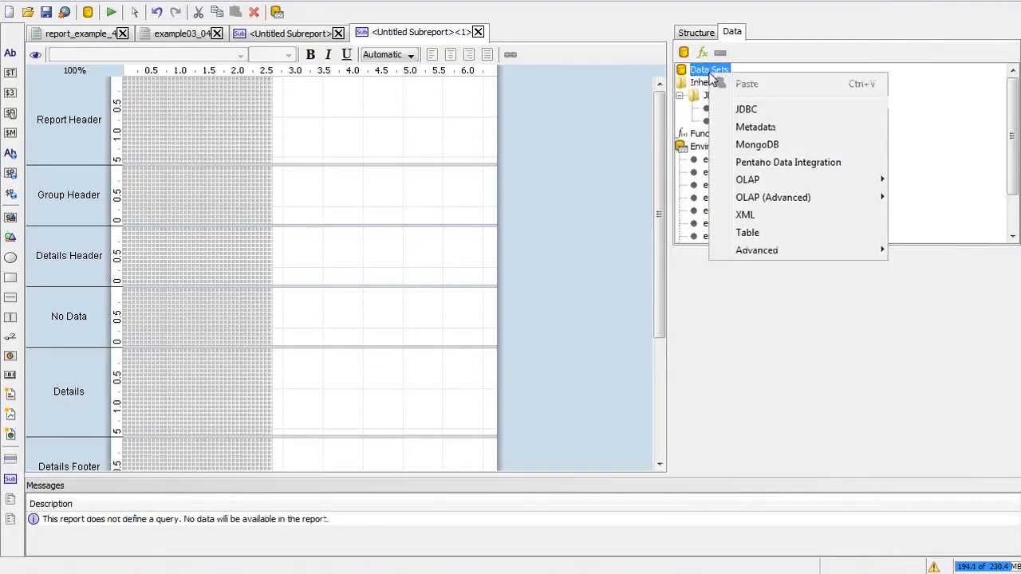
{"action": "left_click", "coordinate": [763, 109]}
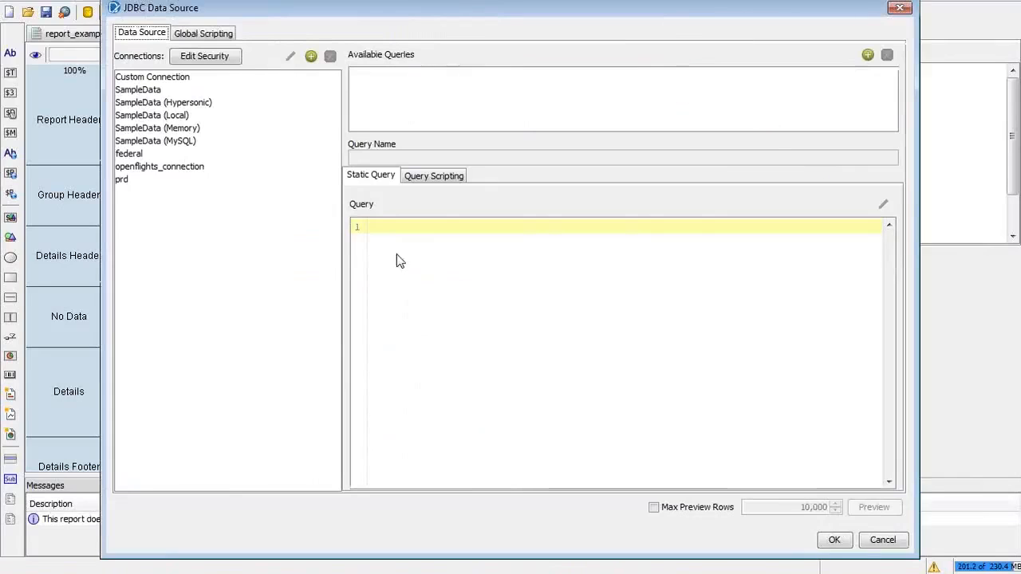
Step: Add a get_total_flights query on openflights_connection with the pasted count SQL, preview it, and save
{"action": "left_click", "coordinate": [178, 169]}
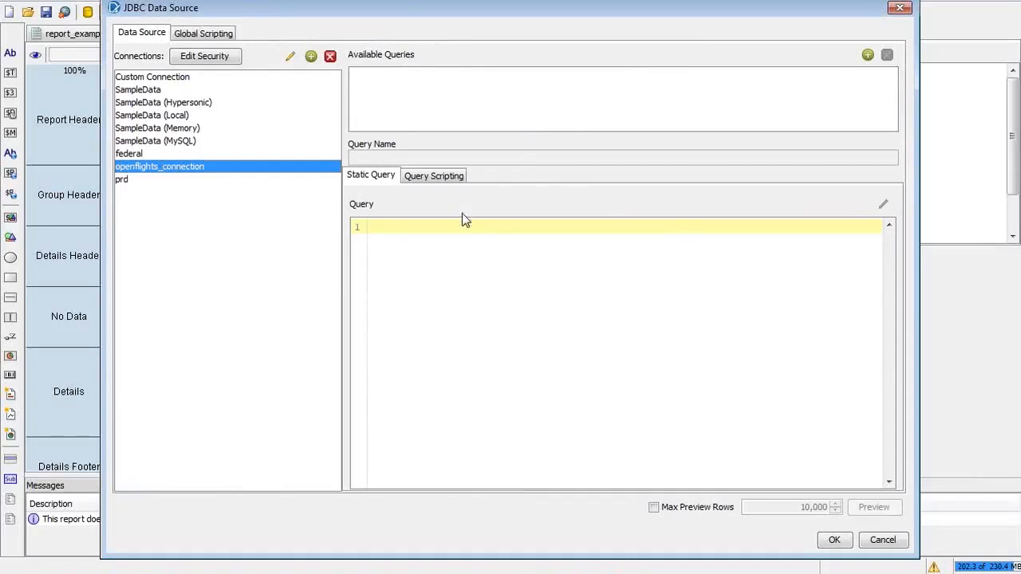
{"action": "left_click", "coordinate": [868, 55]}
{"action": "left_click", "coordinate": [550, 326]}
{"action": "type", "text": "select count(*) as total_flights_country from airline where country=${country}"}
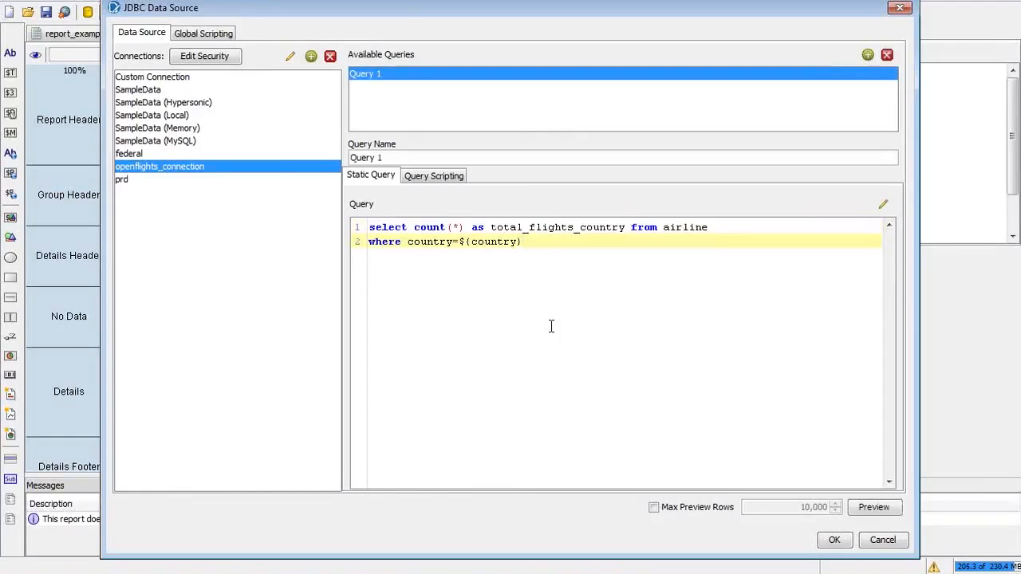
{"action": "triple_click", "coordinate": [401, 157]}
{"action": "type", "text": "get_total"}
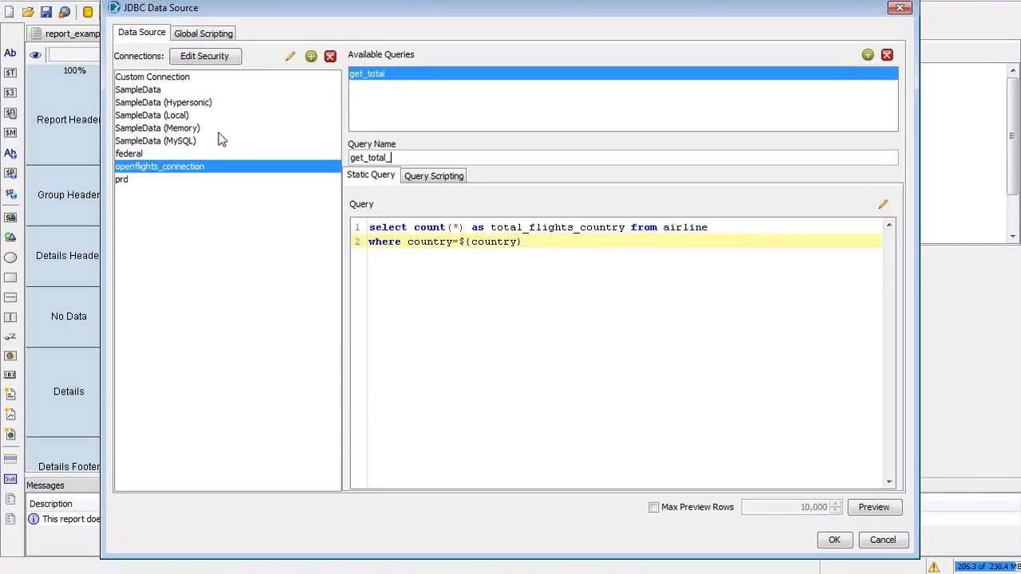
{"action": "type", "text": "_flights"}
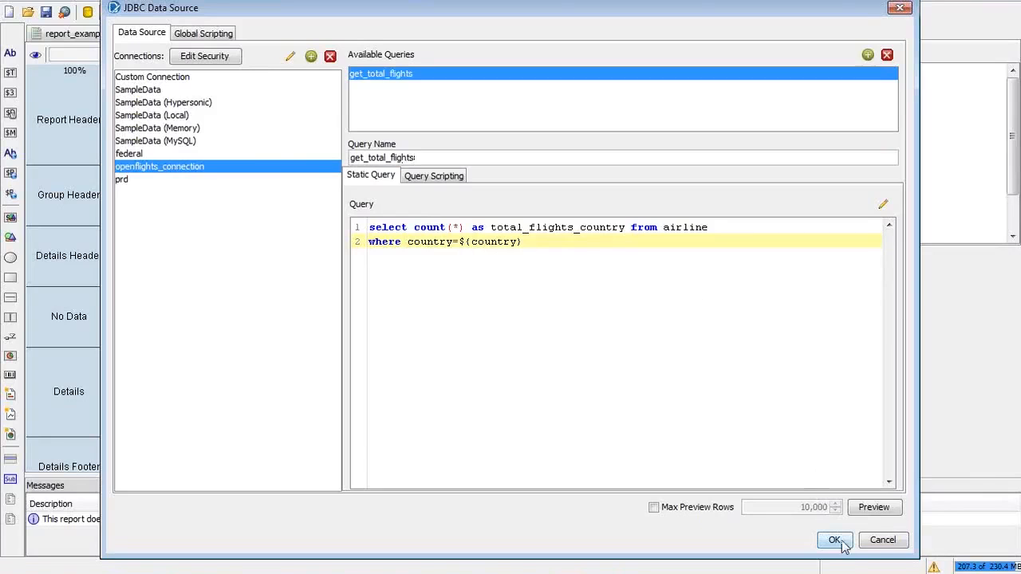
{"action": "left_click", "coordinate": [867, 511]}
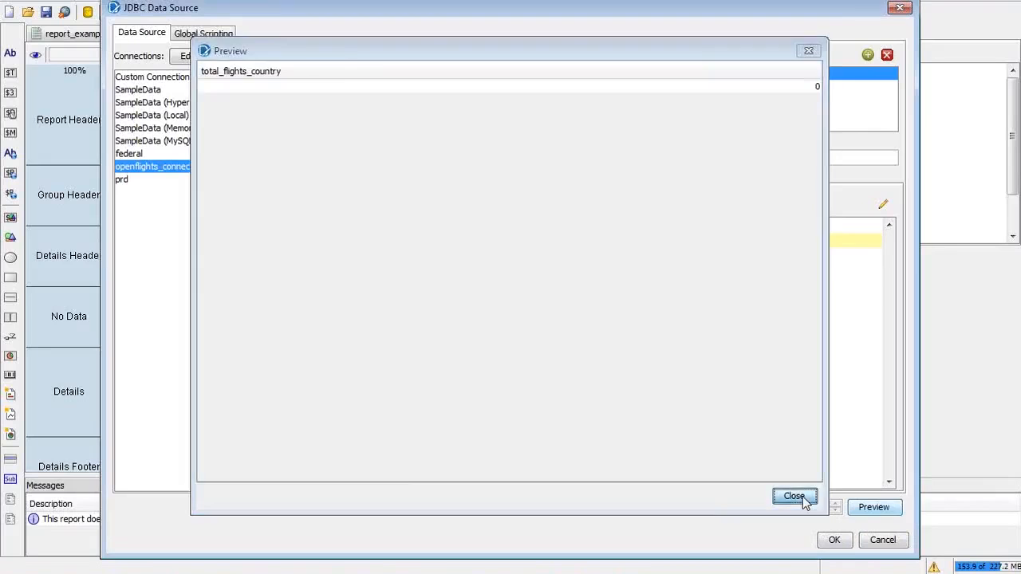
{"action": "left_click", "coordinate": [800, 497]}
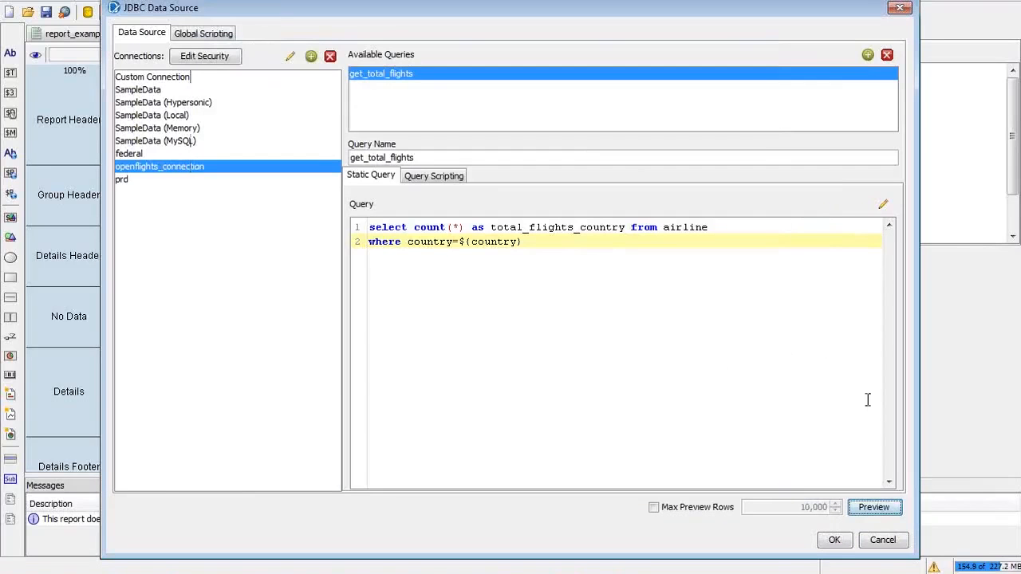
{"action": "left_click", "coordinate": [834, 540]}
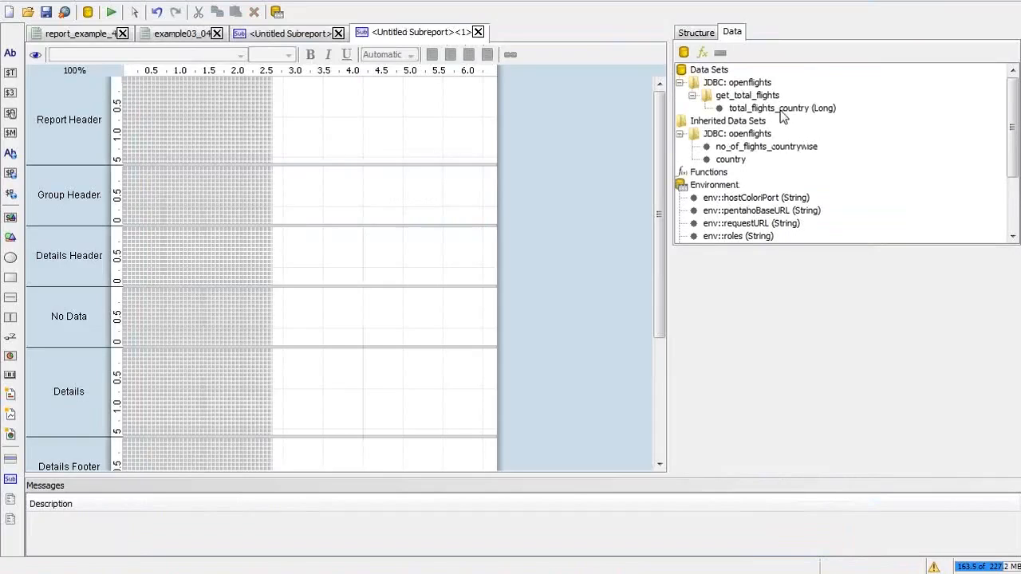
Step: Inspect the total_flights_country field and Details band, then open the sub-report's Parameters settings
{"action": "left_click", "coordinate": [780, 110]}
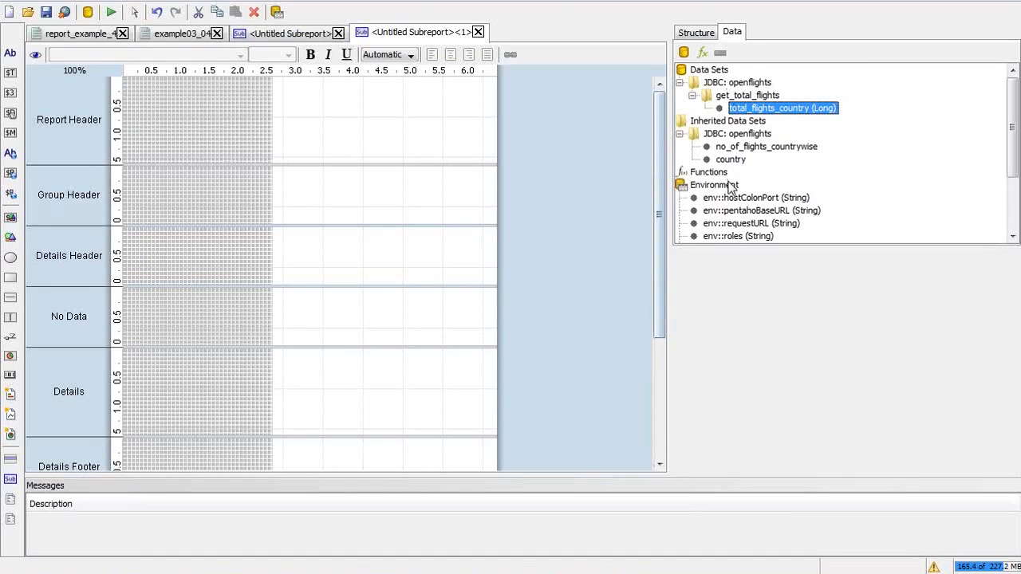
{"action": "left_click", "coordinate": [702, 32]}
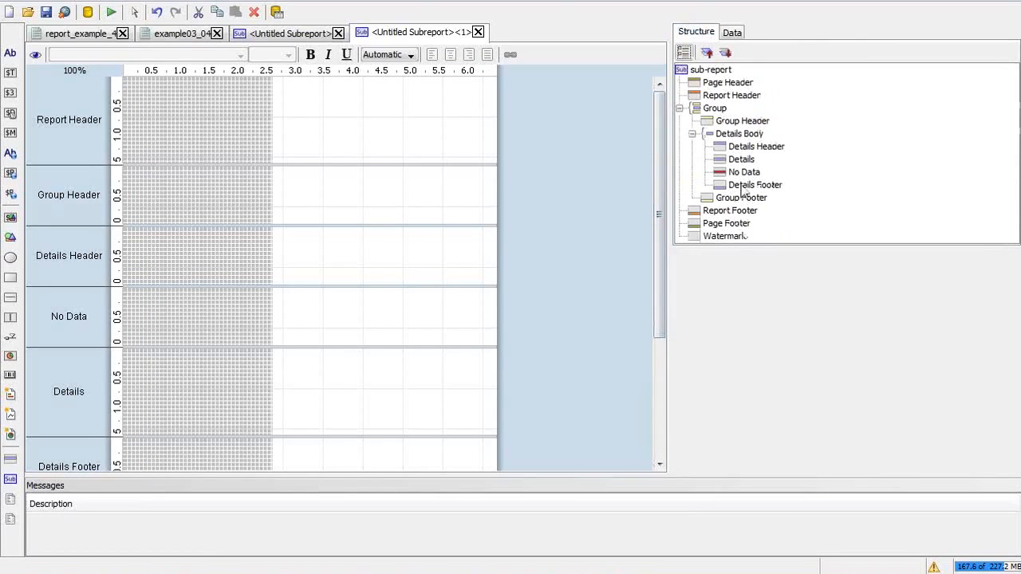
{"action": "left_click", "coordinate": [742, 159]}
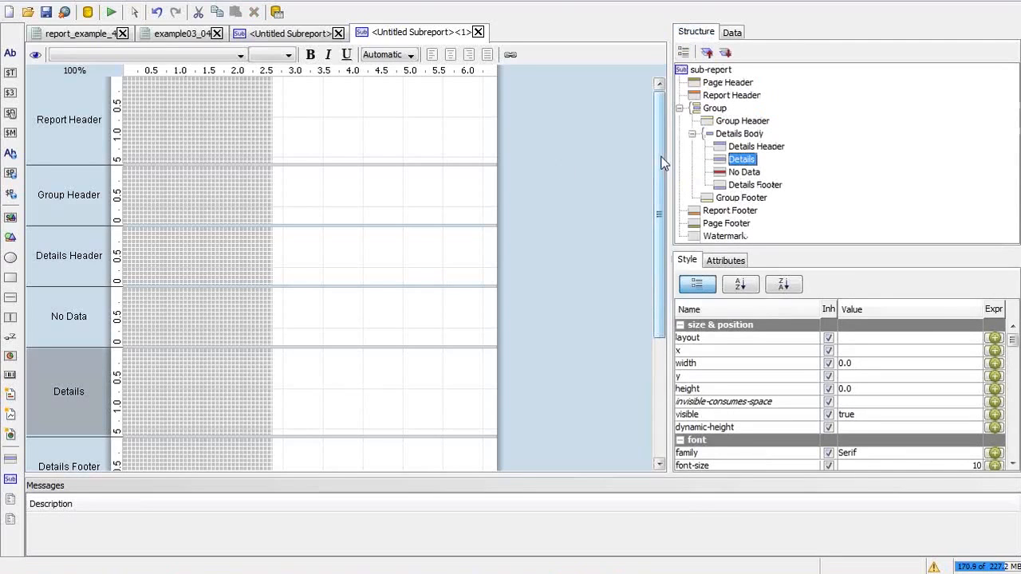
{"action": "left_click", "coordinate": [732, 31]}
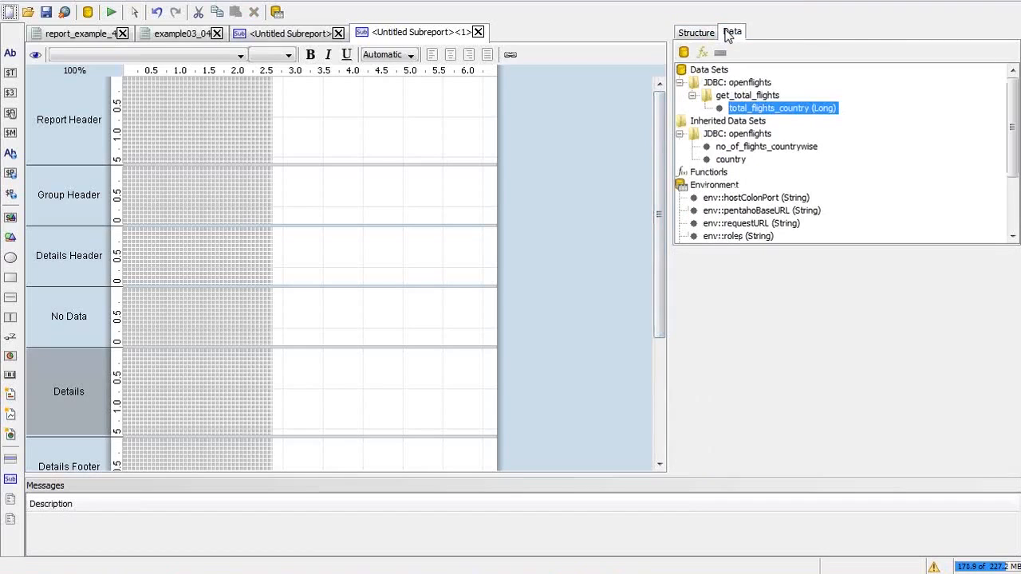
{"action": "left_click", "coordinate": [1013, 227]}
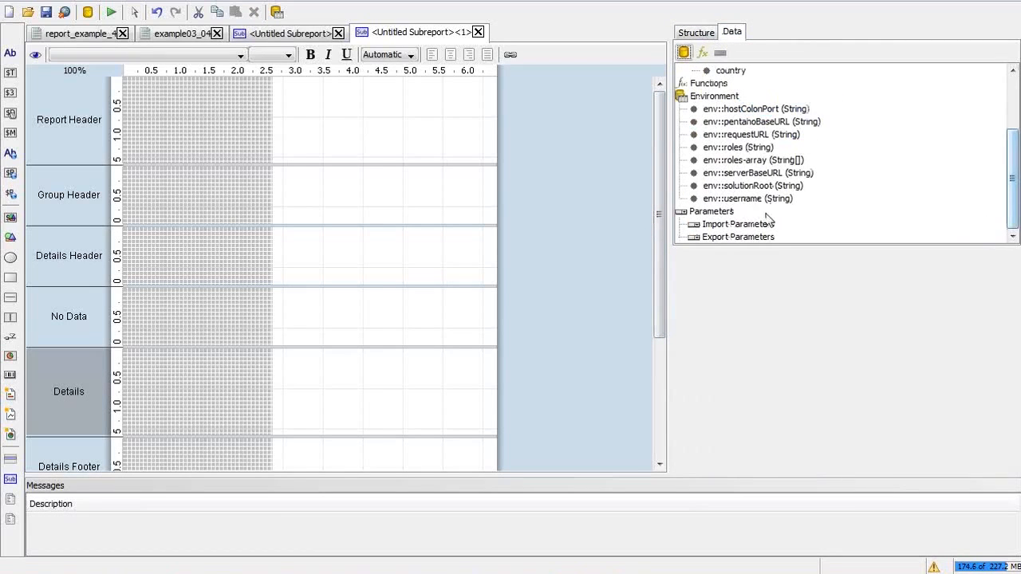
{"action": "left_click", "coordinate": [718, 213]}
{"action": "double_click", "coordinate": [718, 213]}
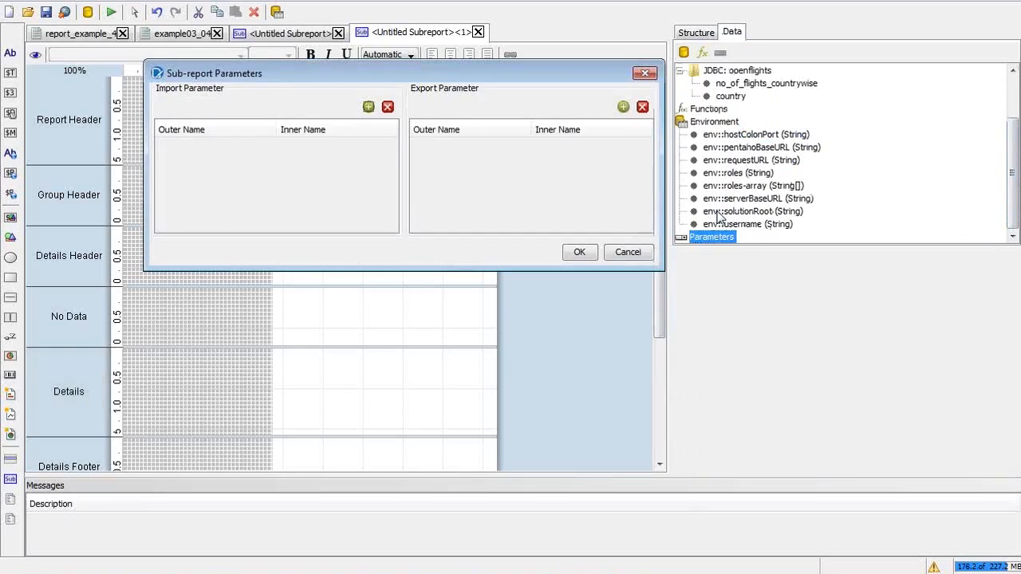
Step: Add an import parameter mapping outer country to inner country and save it
{"action": "left_click", "coordinate": [369, 107]}
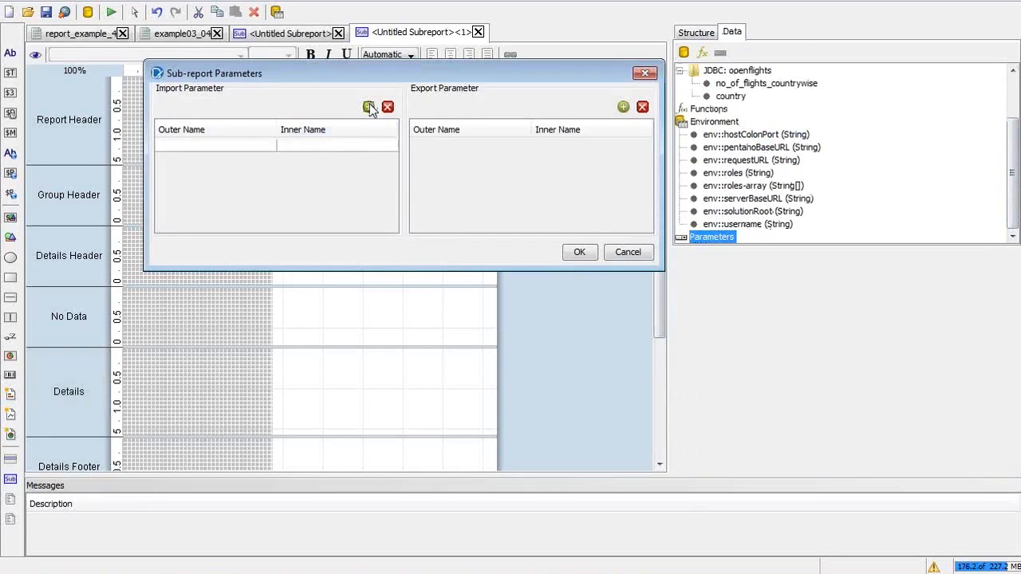
{"action": "left_click", "coordinate": [275, 145]}
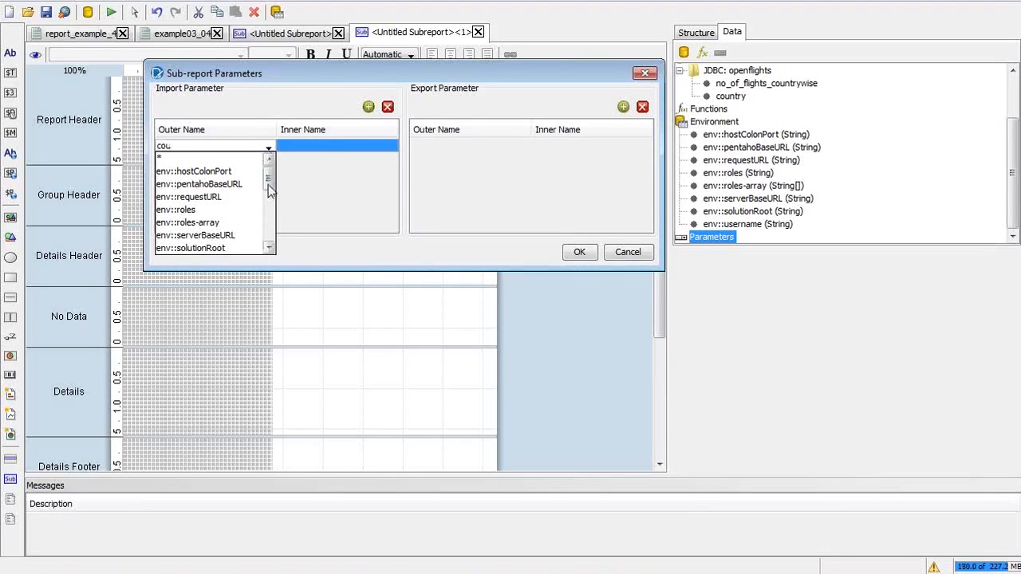
{"action": "left_click_drag", "start_coordinate": [268, 186], "coordinate": [270, 209]}
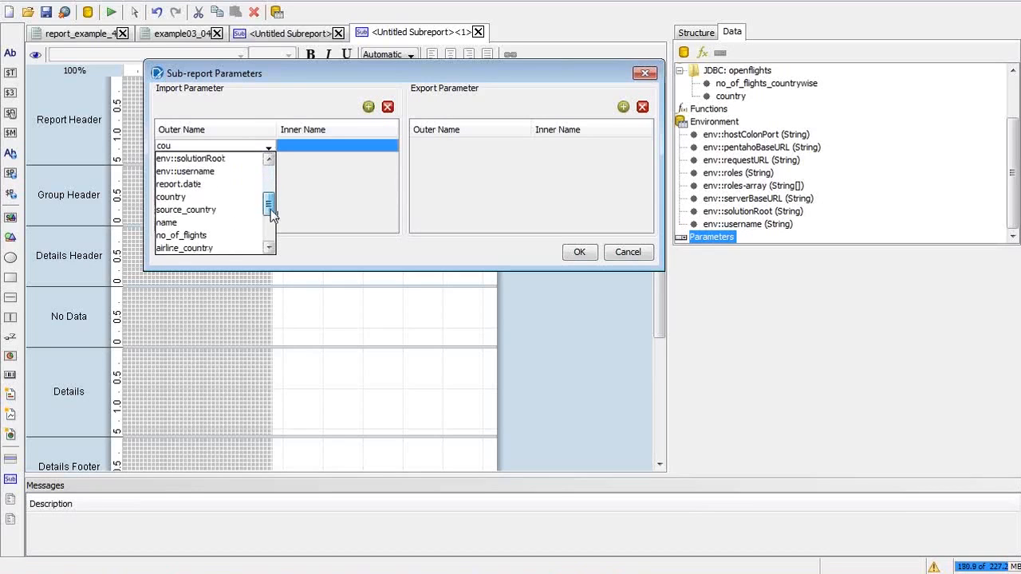
{"action": "left_click", "coordinate": [220, 197]}
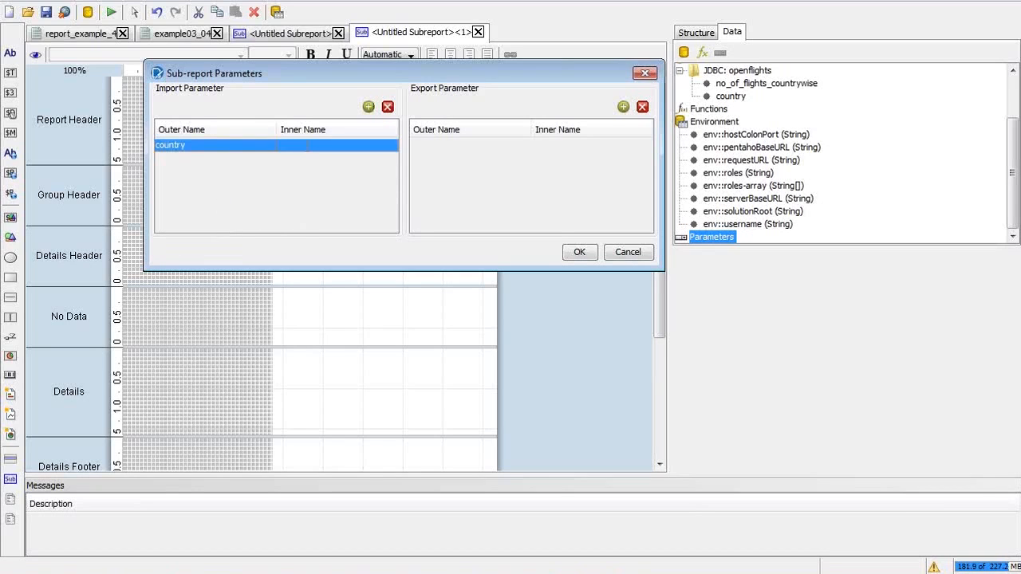
{"action": "left_click", "coordinate": [307, 145]}
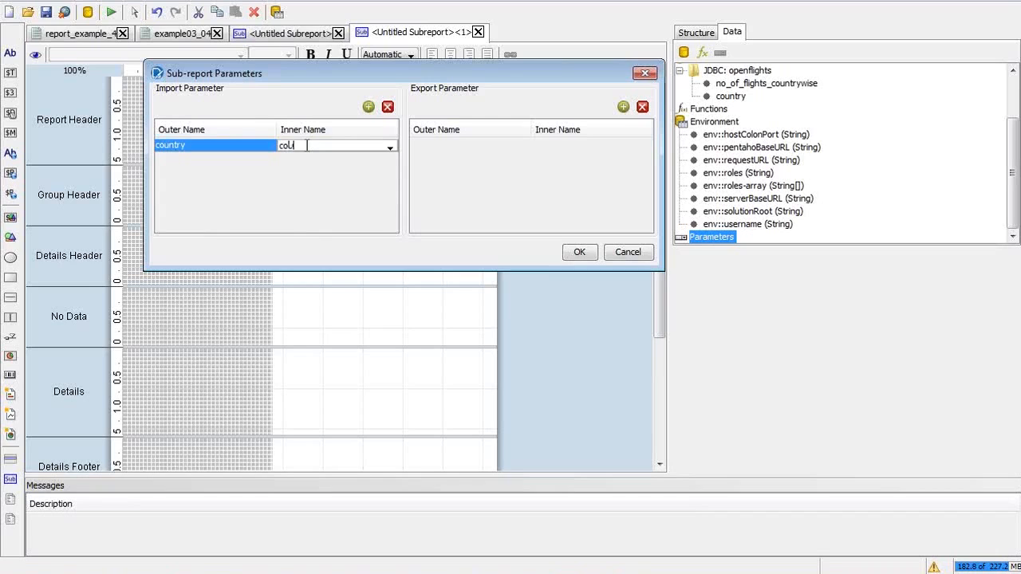
{"action": "type", "text": "country"}
{"action": "key", "text": "Return"}
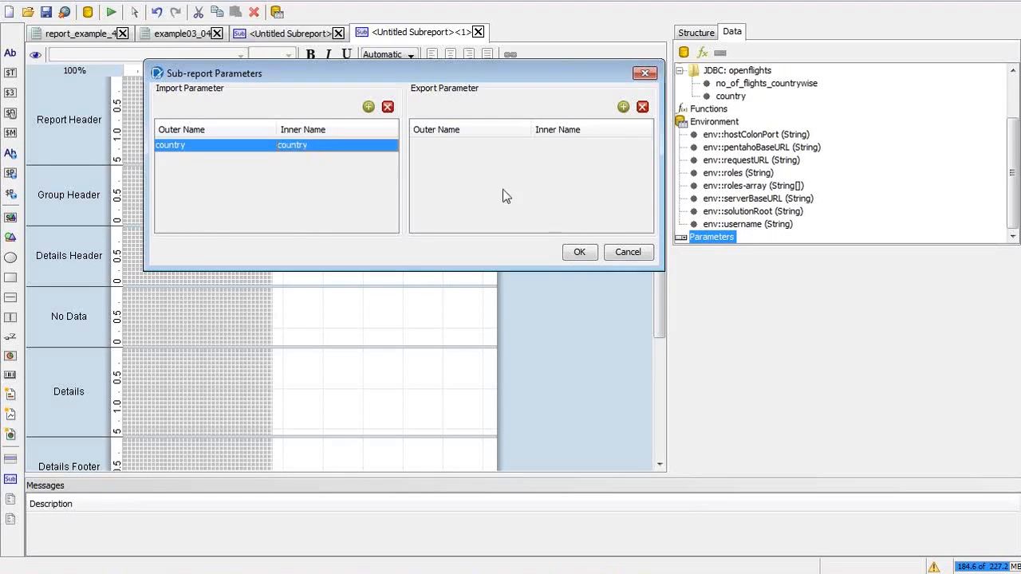
{"action": "left_click", "coordinate": [581, 253]}
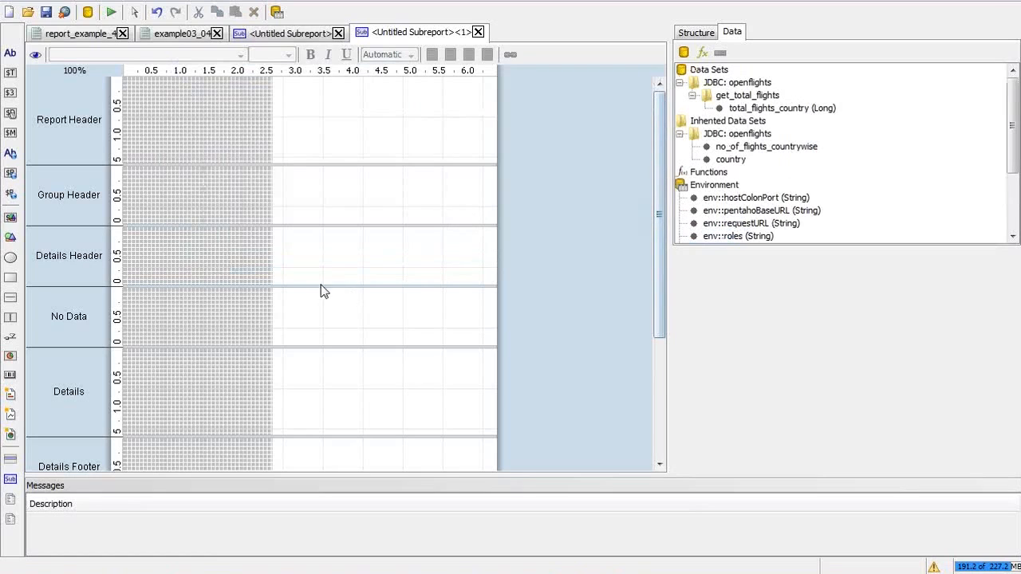
Step: Drag a Label element to the top of the sub-report's Details band
{"action": "left_click", "coordinate": [708, 32]}
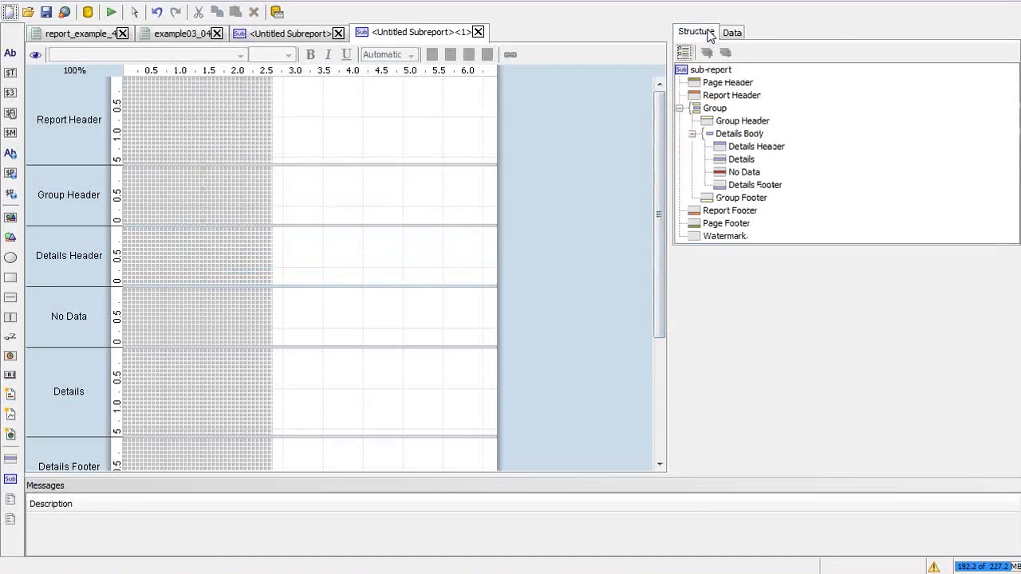
{"action": "left_click", "coordinate": [741, 159]}
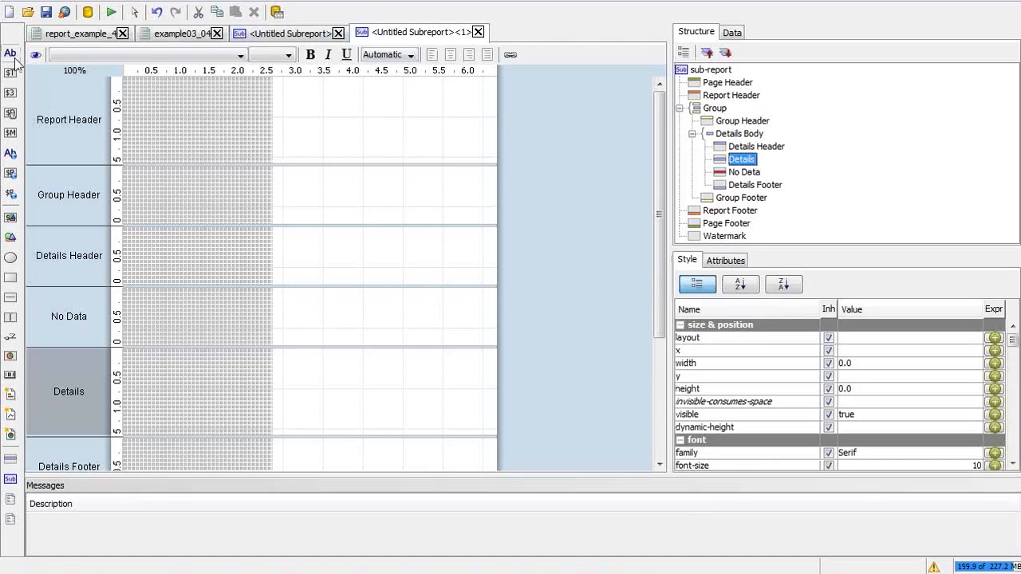
{"action": "left_click_drag", "start_coordinate": [10, 53], "coordinate": [272, 351]}
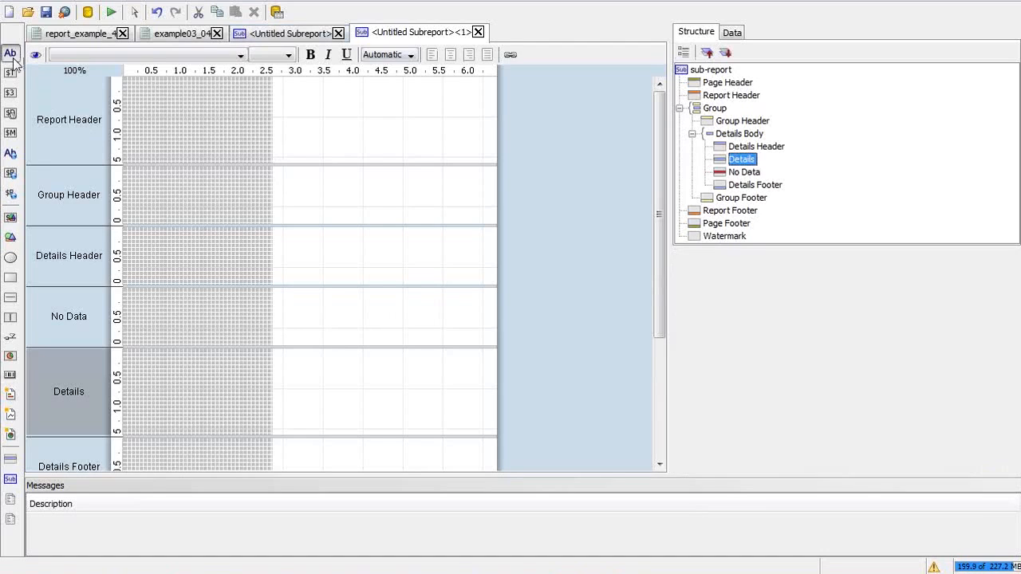
Step: Set the Details band's Style layout to row
{"action": "left_click", "coordinate": [735, 160]}
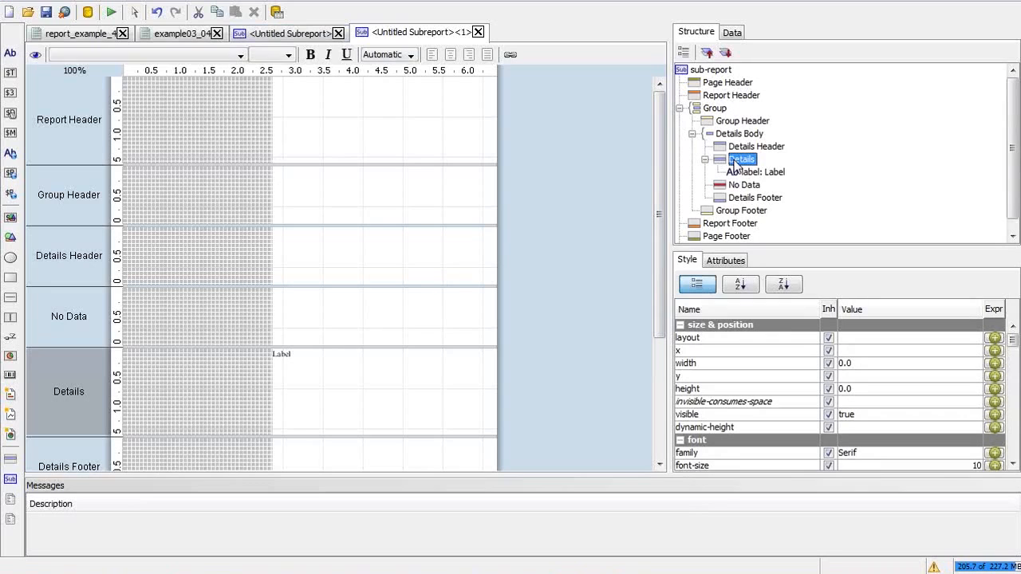
{"action": "left_click", "coordinate": [954, 341]}
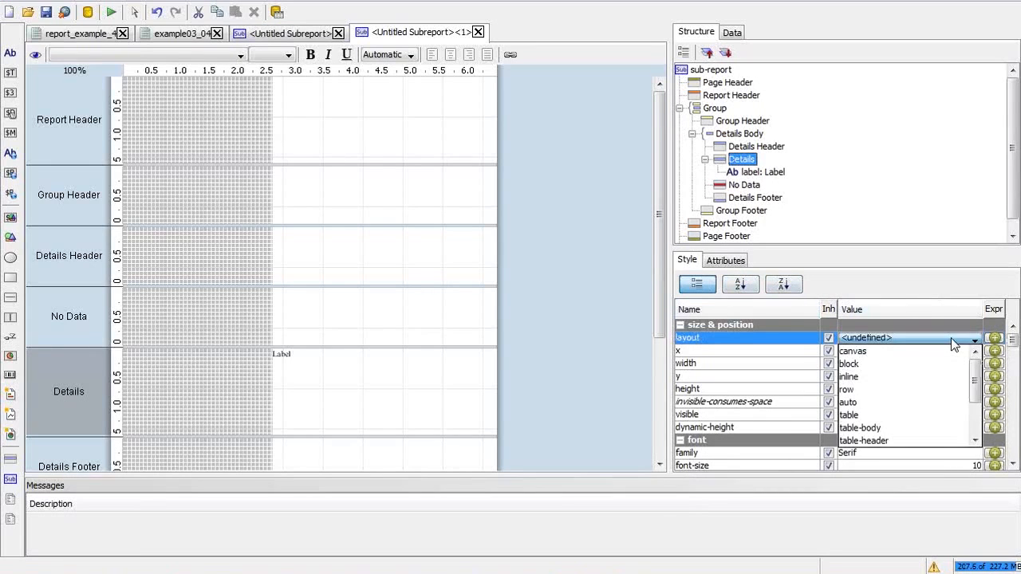
{"action": "left_click", "coordinate": [910, 389]}
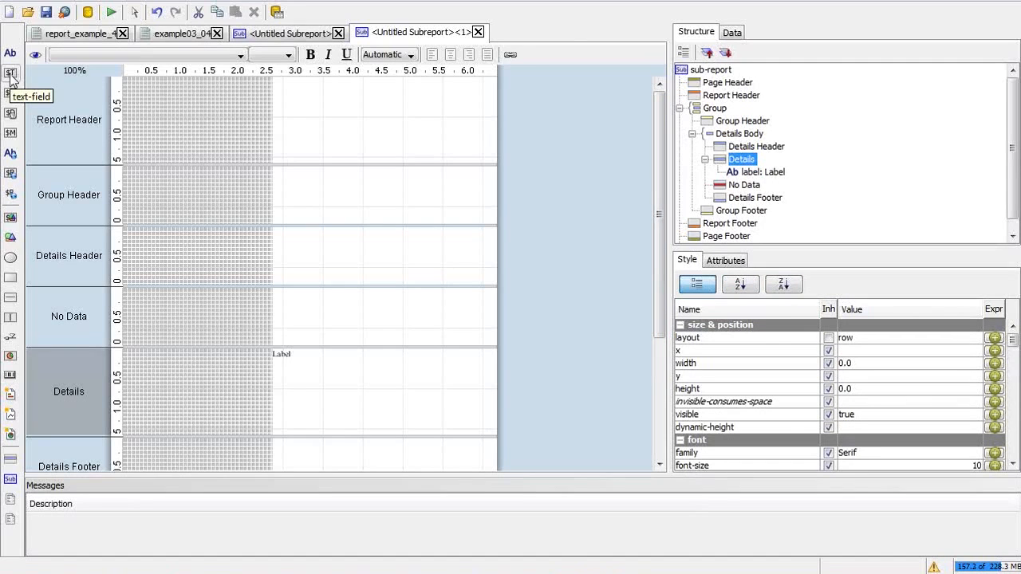
Step: Place a number field beside the Label, bind it to total_flights_country, and make it bold
{"action": "left_click_drag", "start_coordinate": [10, 95], "coordinate": [354, 351]}
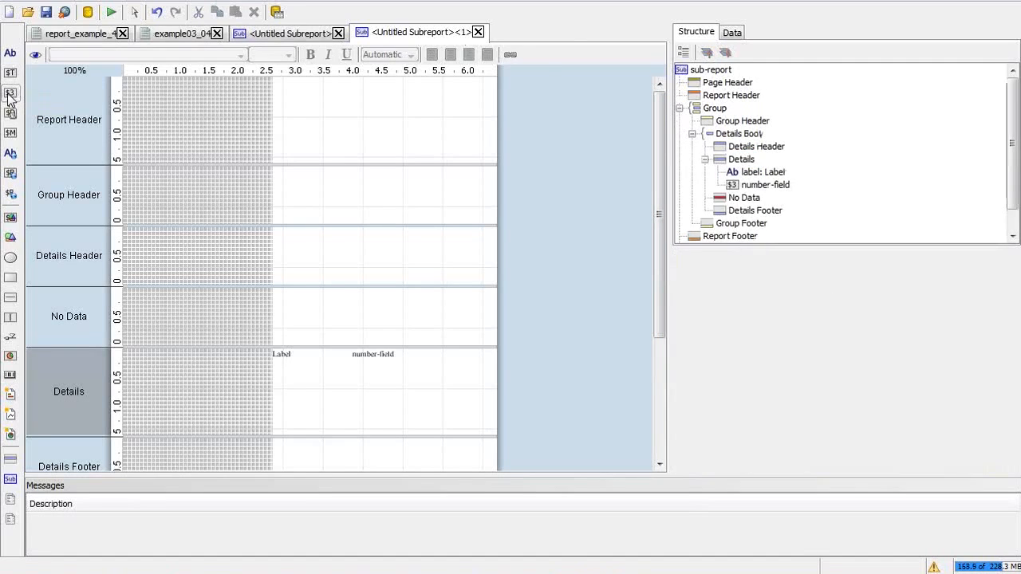
{"action": "left_click", "coordinate": [374, 352]}
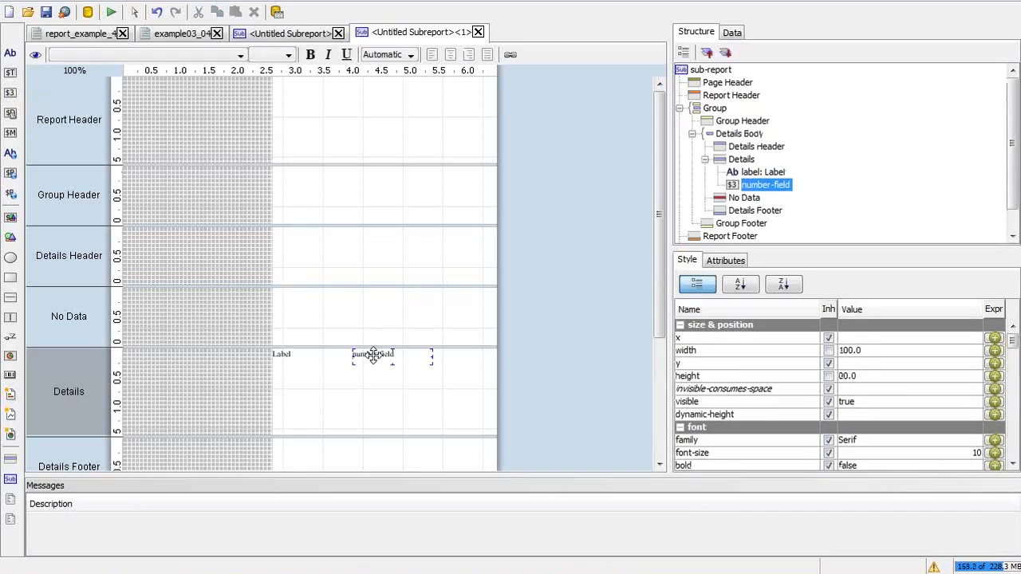
{"action": "left_click", "coordinate": [731, 32]}
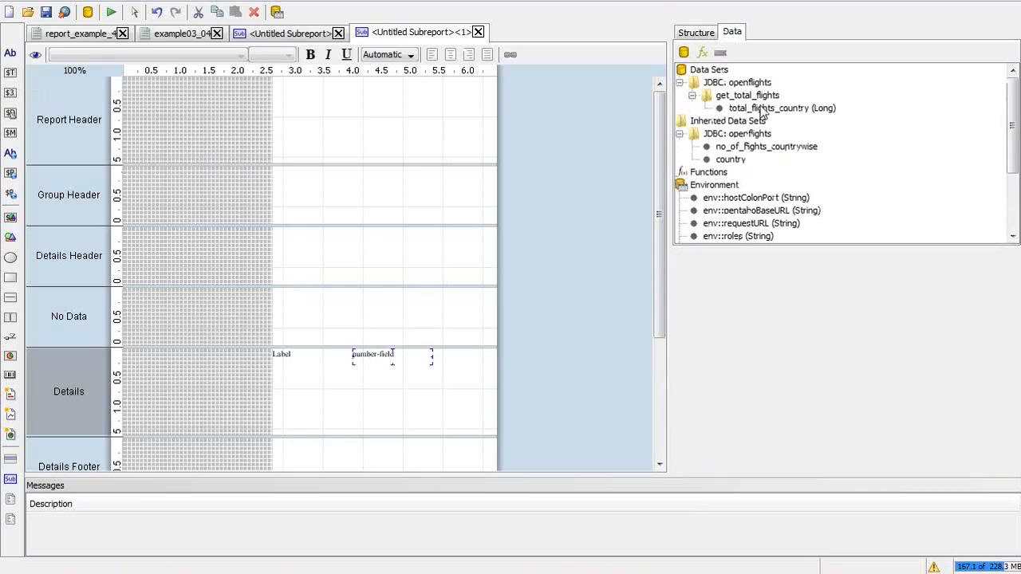
{"action": "left_click", "coordinate": [762, 108]}
{"action": "left_click", "coordinate": [700, 34]}
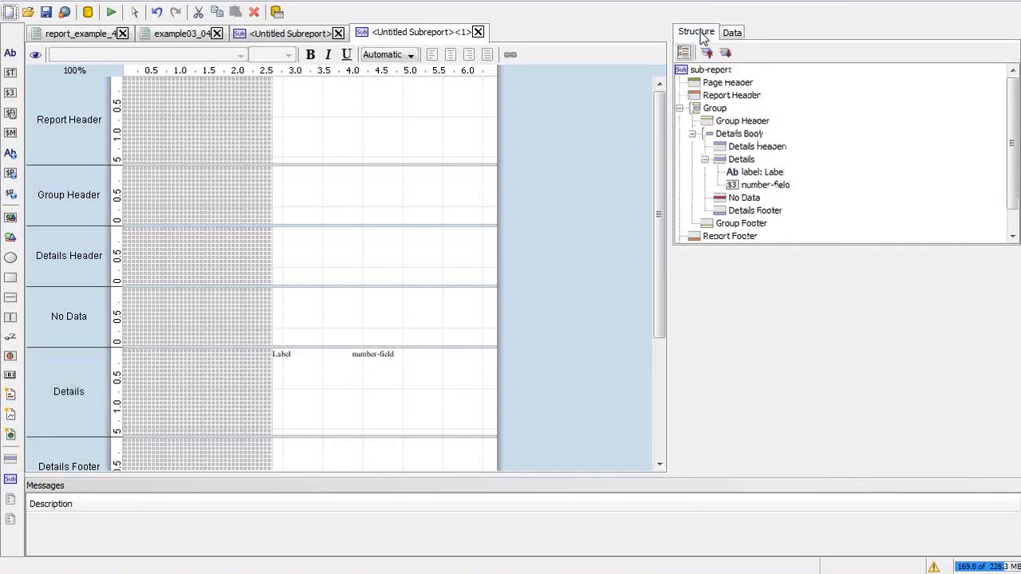
{"action": "left_click", "coordinate": [361, 354]}
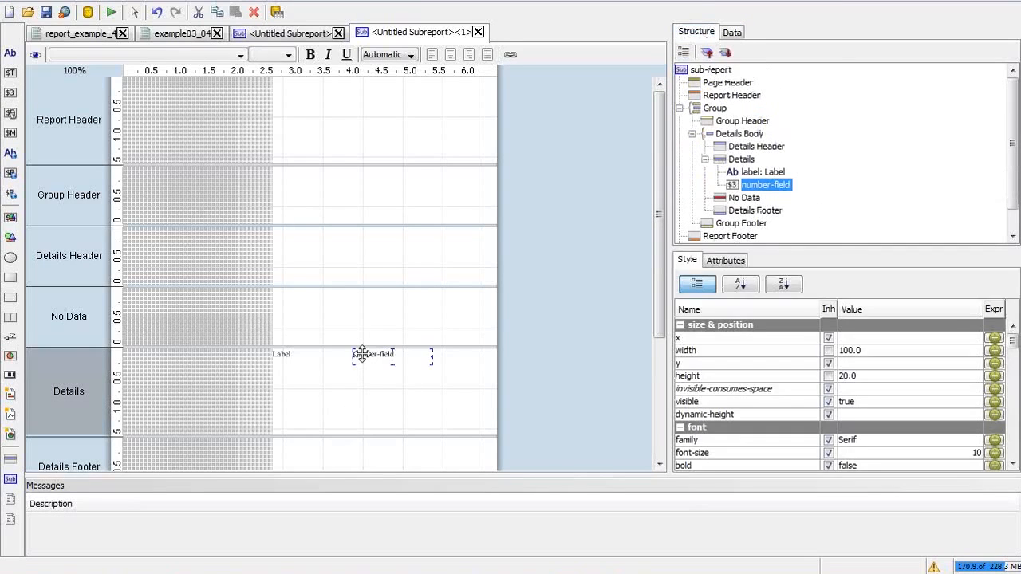
{"action": "left_click", "coordinate": [727, 260]}
{"action": "left_click", "coordinate": [926, 351]}
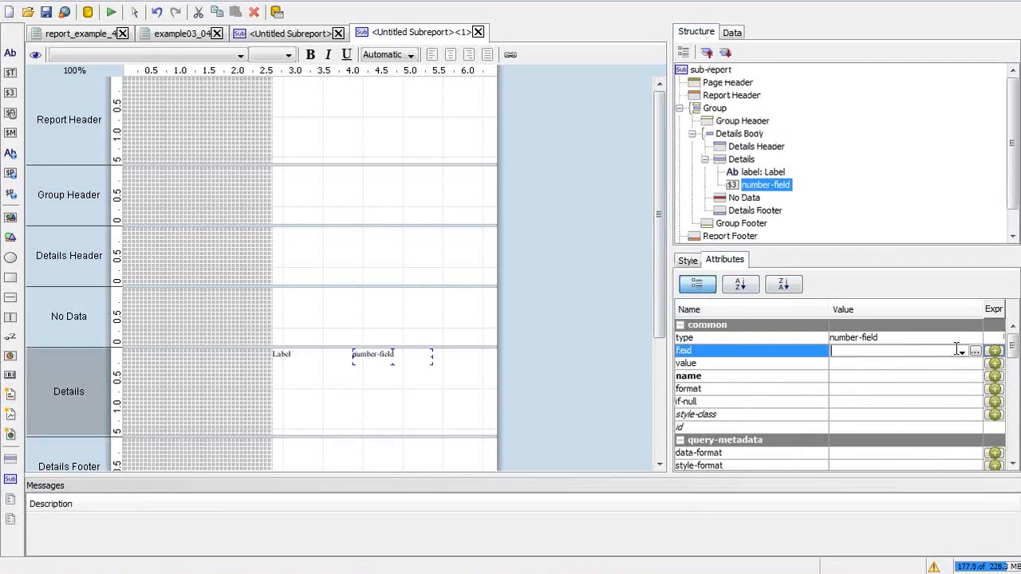
{"action": "left_click", "coordinate": [962, 351]}
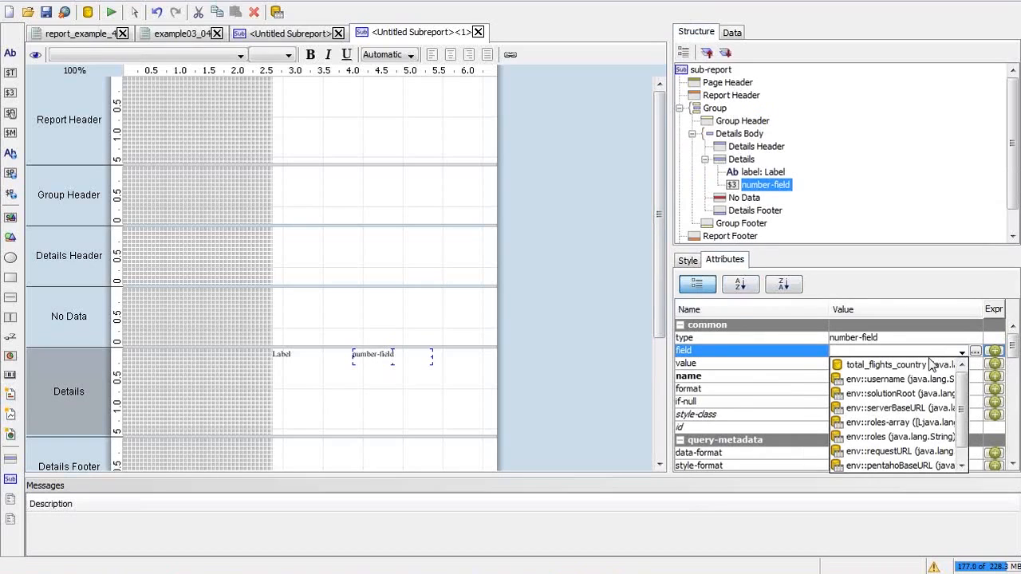
{"action": "left_click", "coordinate": [894, 364]}
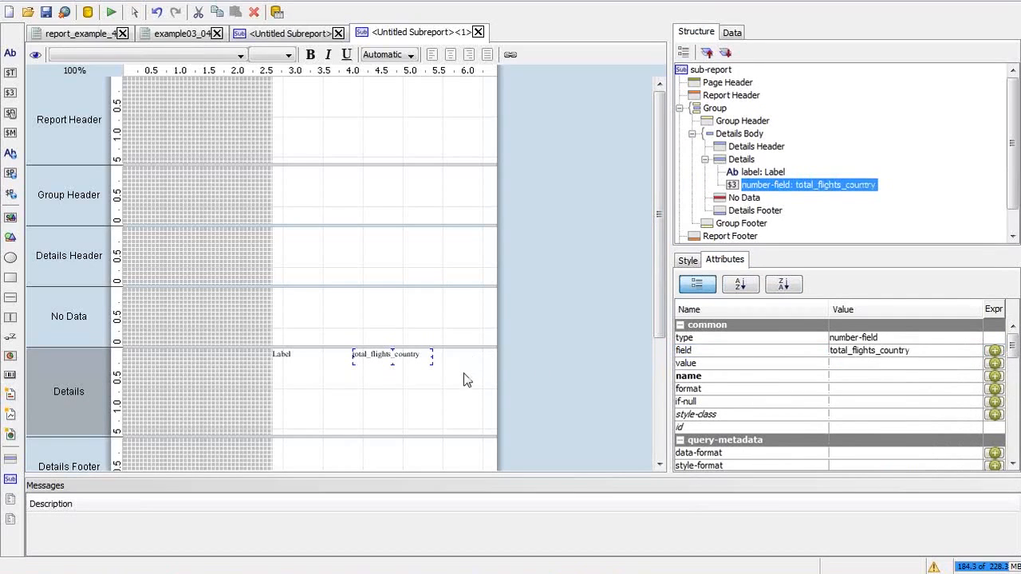
{"action": "key", "text": "ctrl+b"}
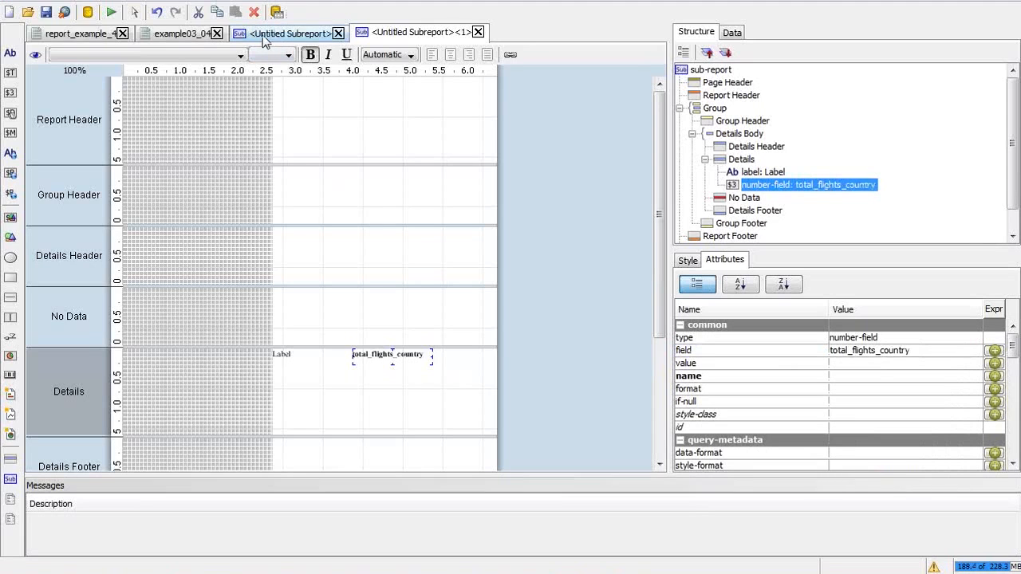
Step: In the master report, set the sub-report element's vertical alignment to MIDDLE
{"action": "left_click", "coordinate": [102, 35]}
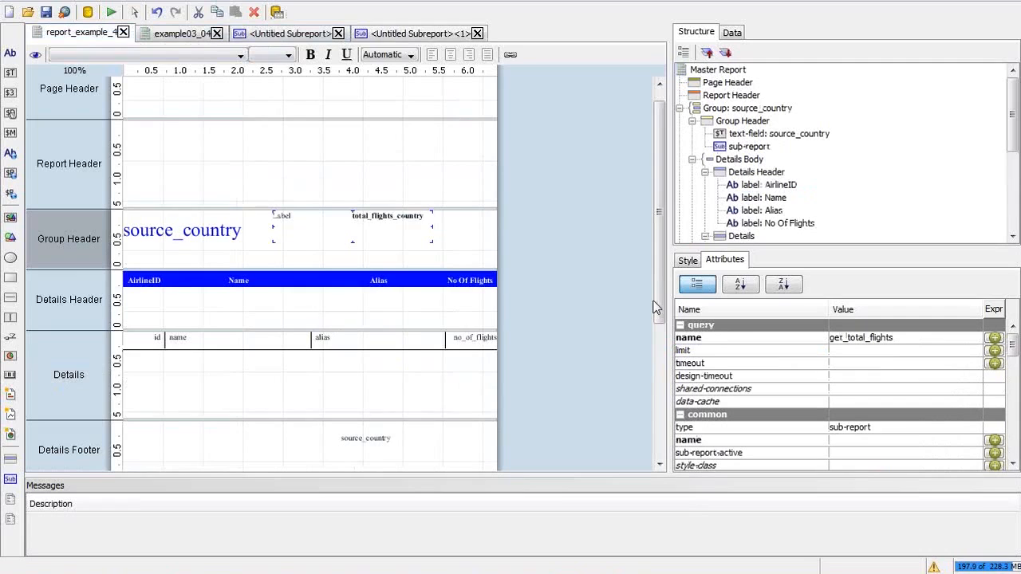
{"action": "left_click", "coordinate": [1017, 426]}
{"action": "left_click", "coordinate": [1017, 427]}
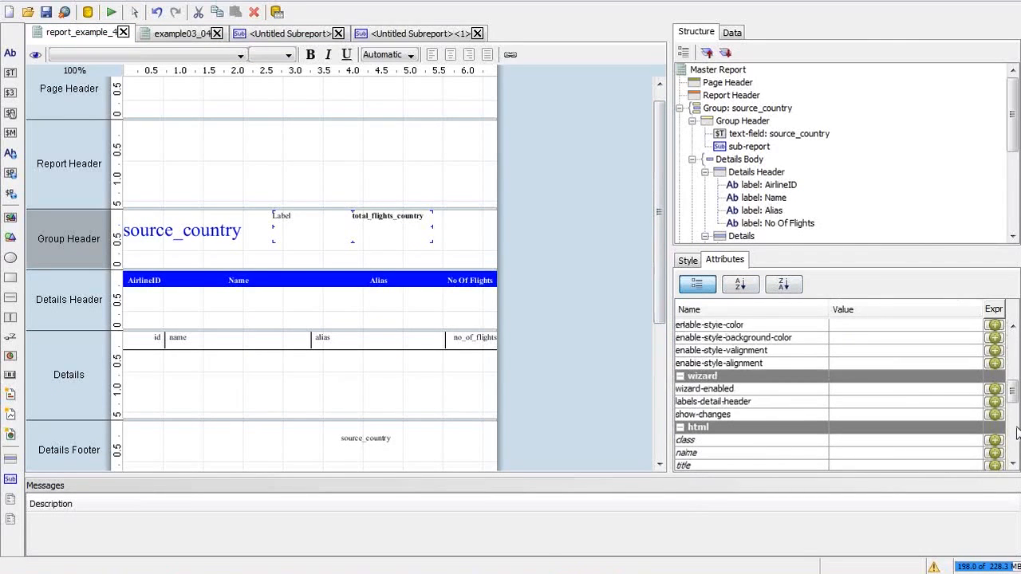
{"action": "left_click", "coordinate": [690, 263]}
{"action": "left_click", "coordinate": [1012, 425]}
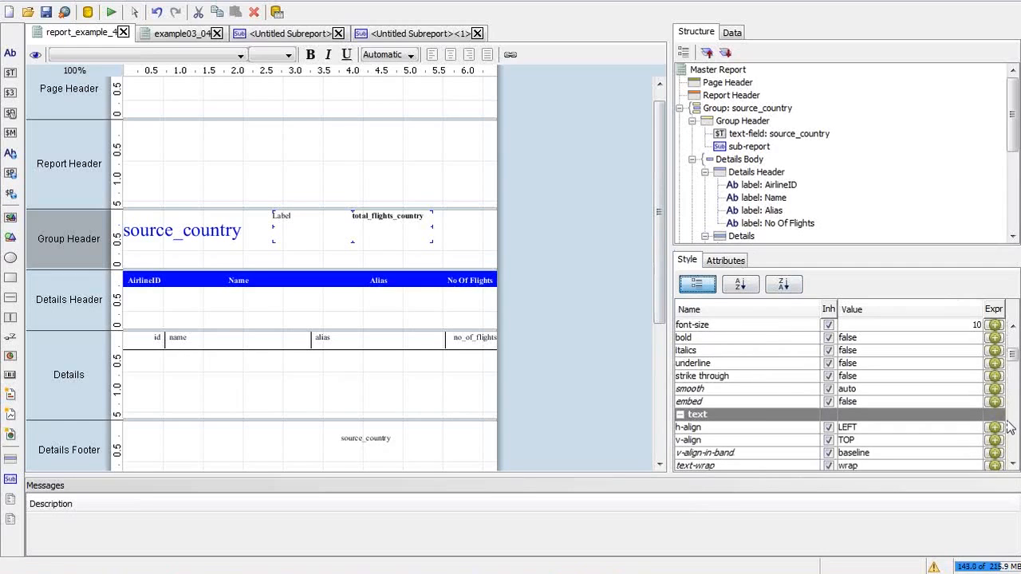
{"action": "left_click", "coordinate": [939, 440]}
{"action": "left_click", "coordinate": [937, 466]}
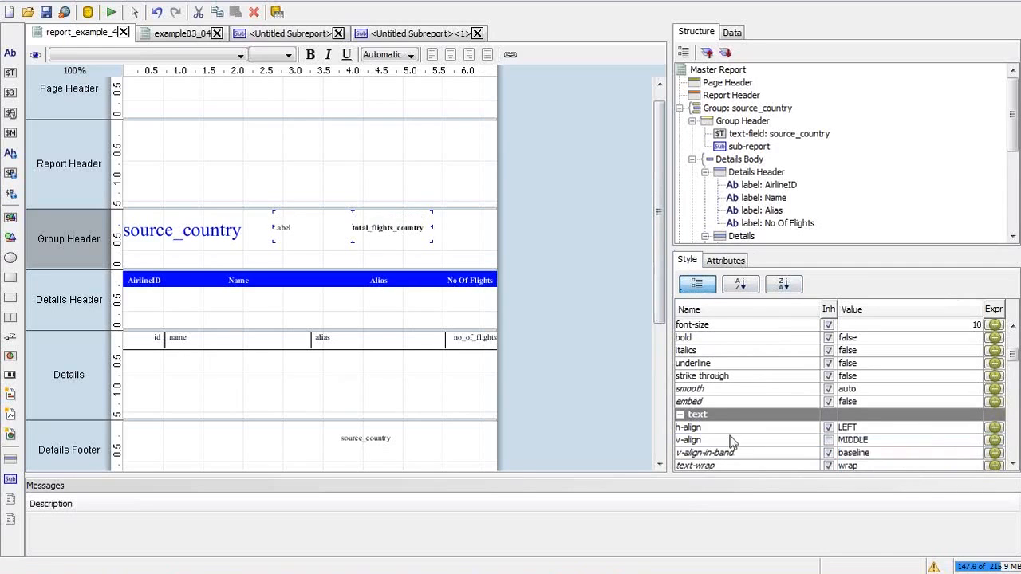
Step: Check the report in Print Preview, then close the preview
{"action": "left_click", "coordinate": [112, 12]}
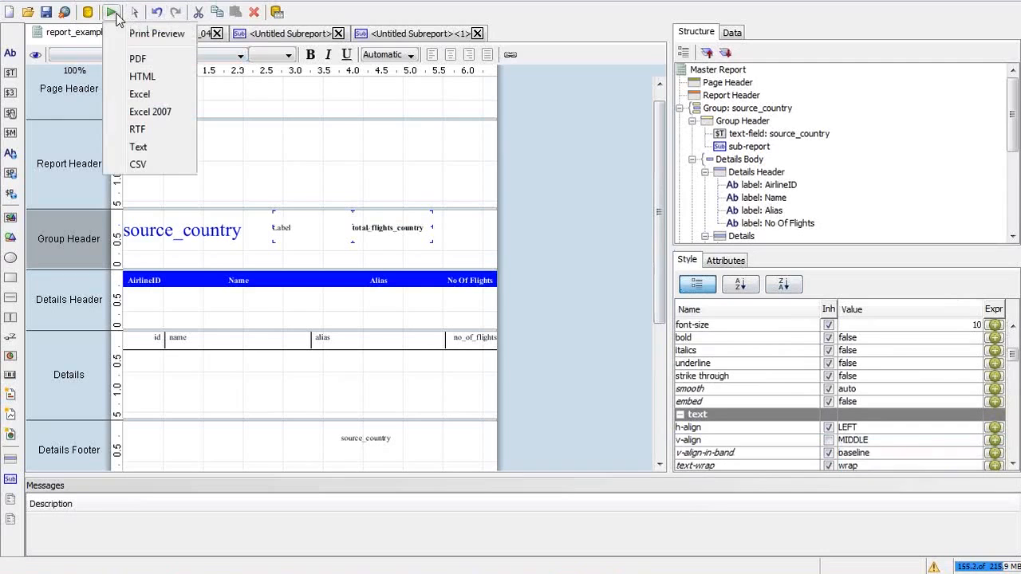
{"action": "left_click", "coordinate": [156, 34]}
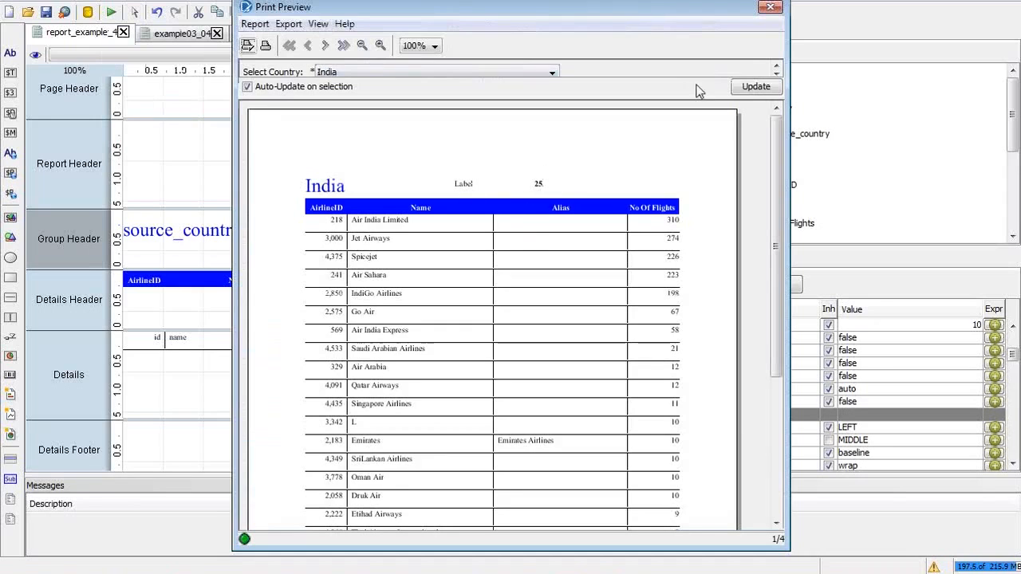
{"action": "left_click", "coordinate": [770, 8]}
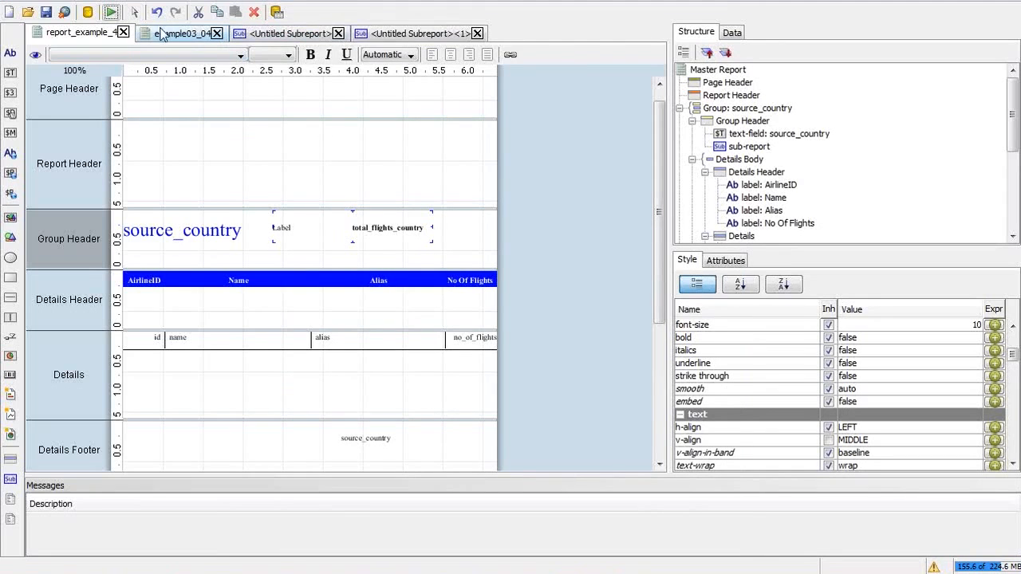
Step: Replace the sub-report label's placeholder text with 'Total Flights'
{"action": "left_click", "coordinate": [378, 35]}
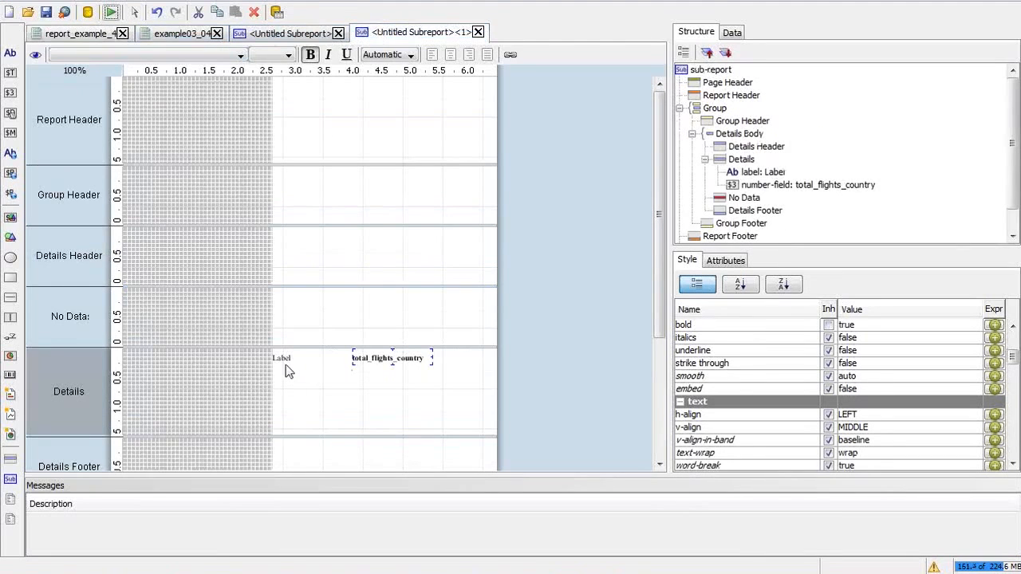
{"action": "double_click", "coordinate": [284, 361]}
{"action": "left_click_drag", "start_coordinate": [308, 356], "coordinate": [260, 354]}
{"action": "key", "text": "BackSpace"}
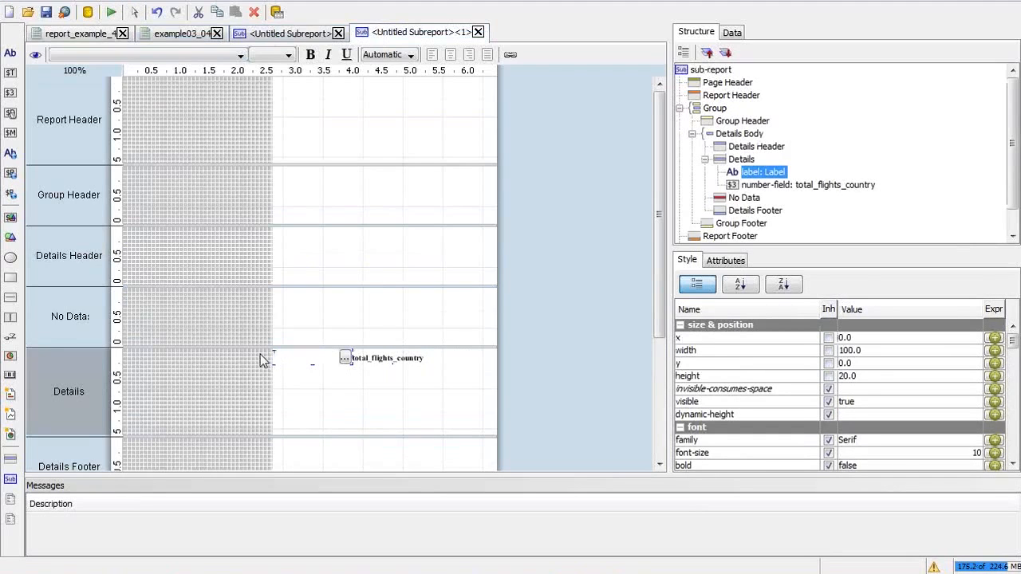
{"action": "type", "text": "Total Flights"}
{"action": "key", "text": "Return"}
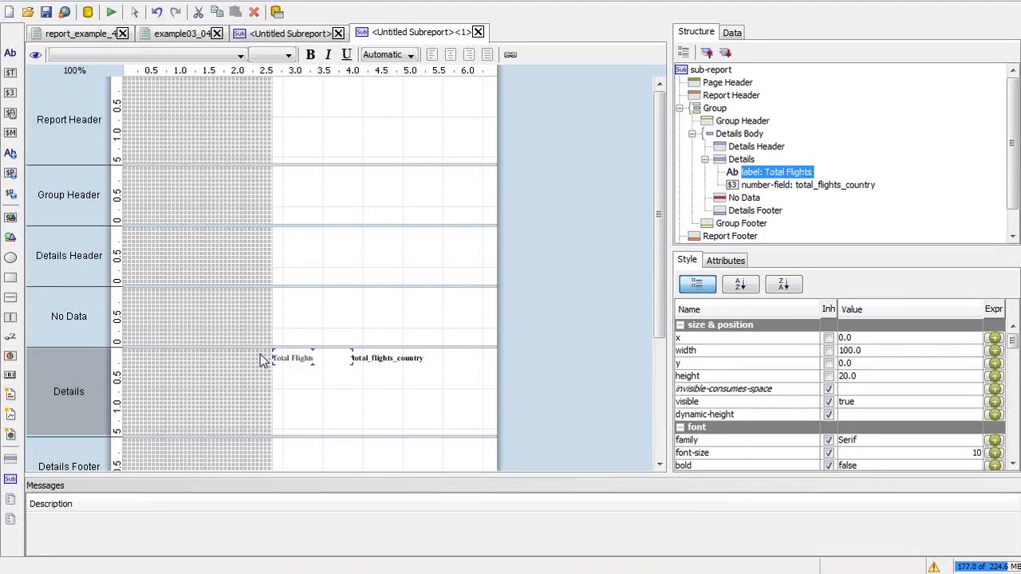
Step: Set the text colour of the label and total_flights_country field to red
{"action": "left_click", "coordinate": [423, 356], "text": "shift"}
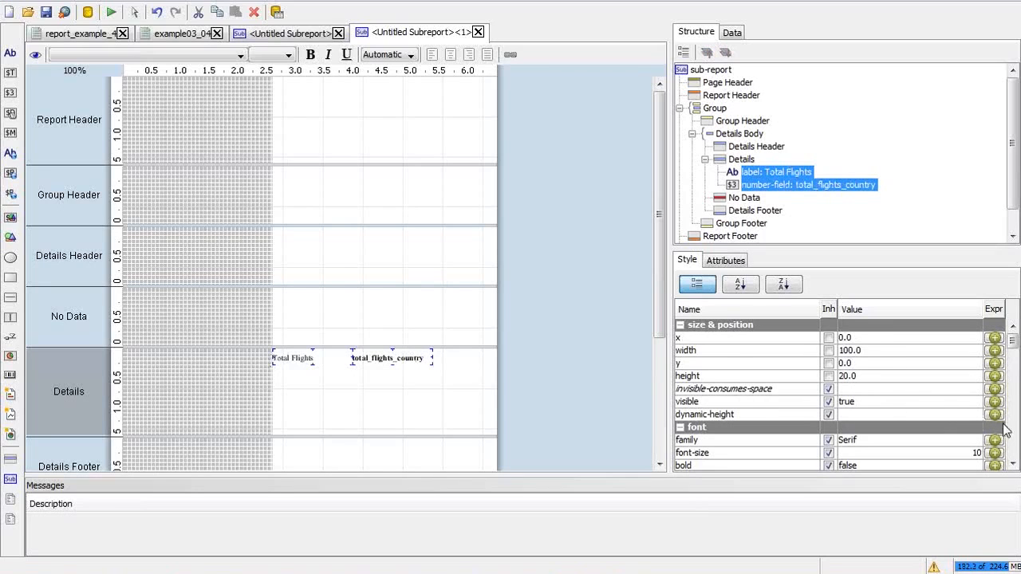
{"action": "scroll", "coordinate": [1015, 431], "scroll_direction": "down", "scroll_amount": 3}
{"action": "scroll", "coordinate": [1017, 431], "scroll_direction": "down", "scroll_amount": 3}
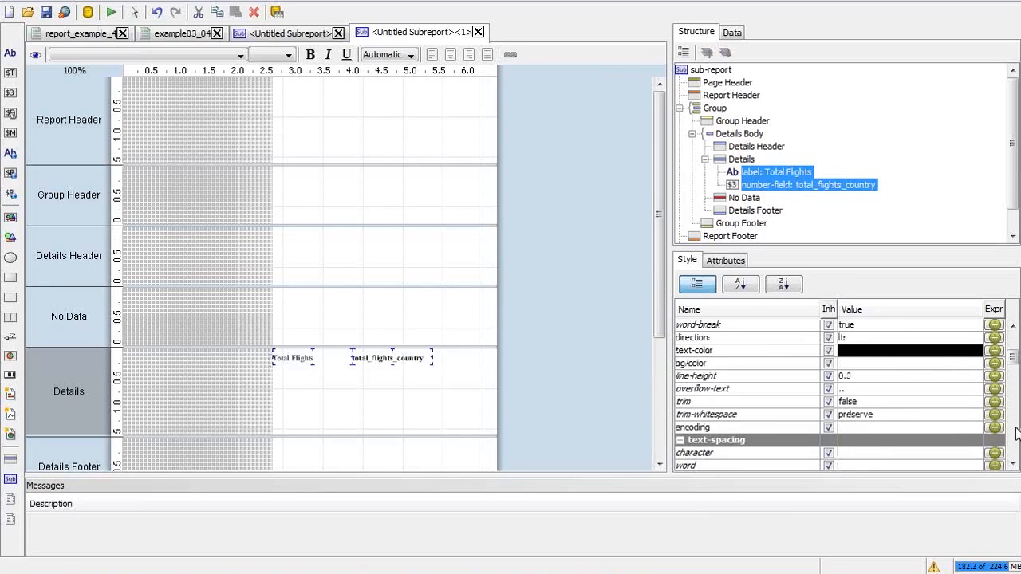
{"action": "left_click", "coordinate": [885, 349]}
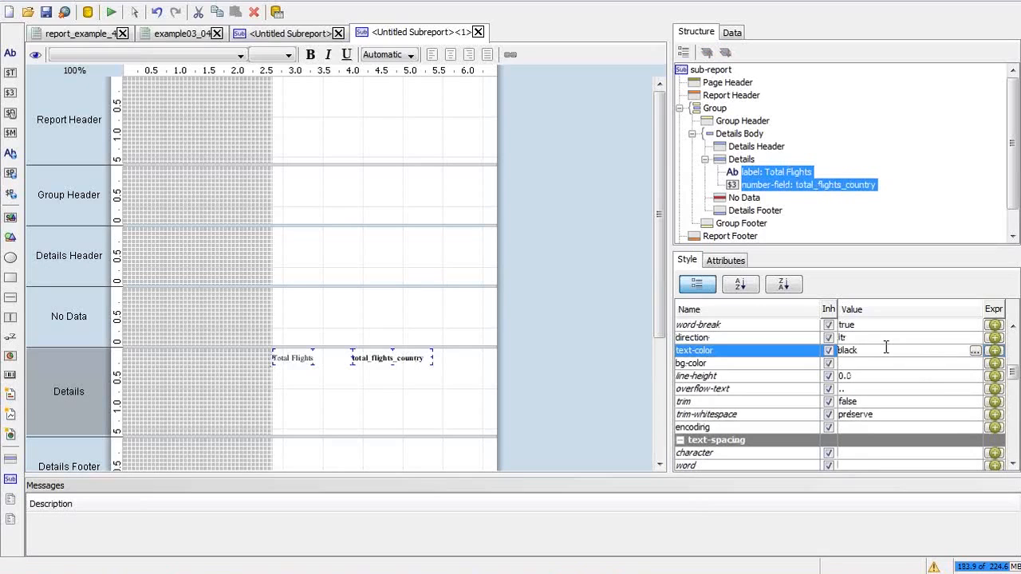
{"action": "type", "text": "red"}
{"action": "key", "text": "Return"}
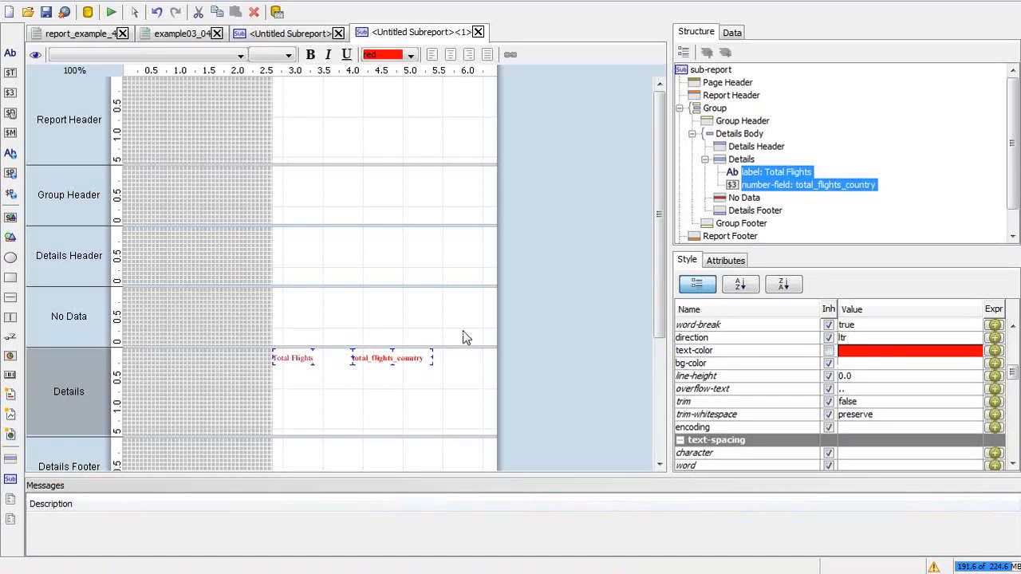
Step: Stretch the total_flights_country field leftward and finalize the label text as 'Total Flights:'
{"action": "left_click", "coordinate": [758, 174]}
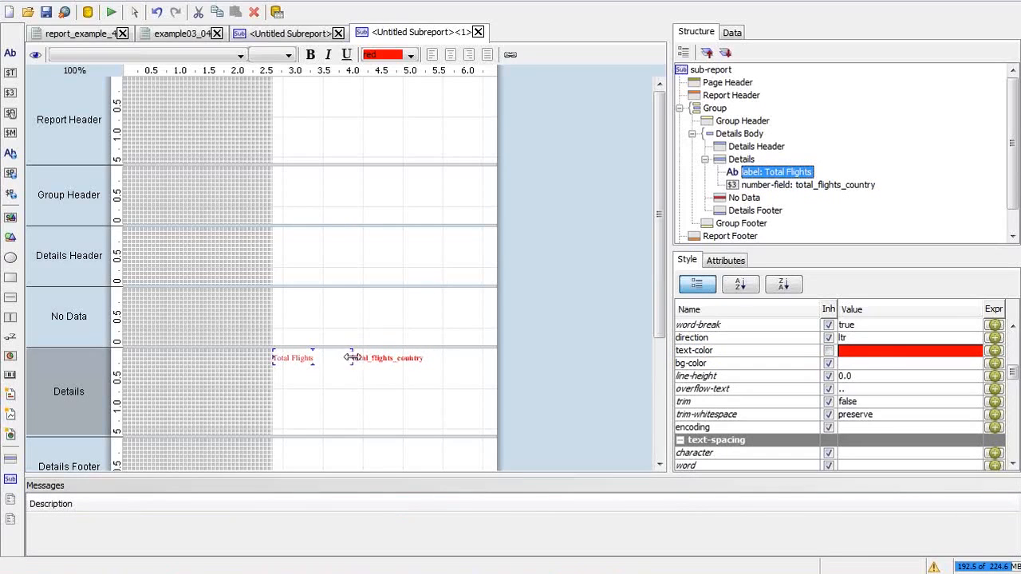
{"action": "left_click_drag", "start_coordinate": [347, 358], "coordinate": [318, 361]}
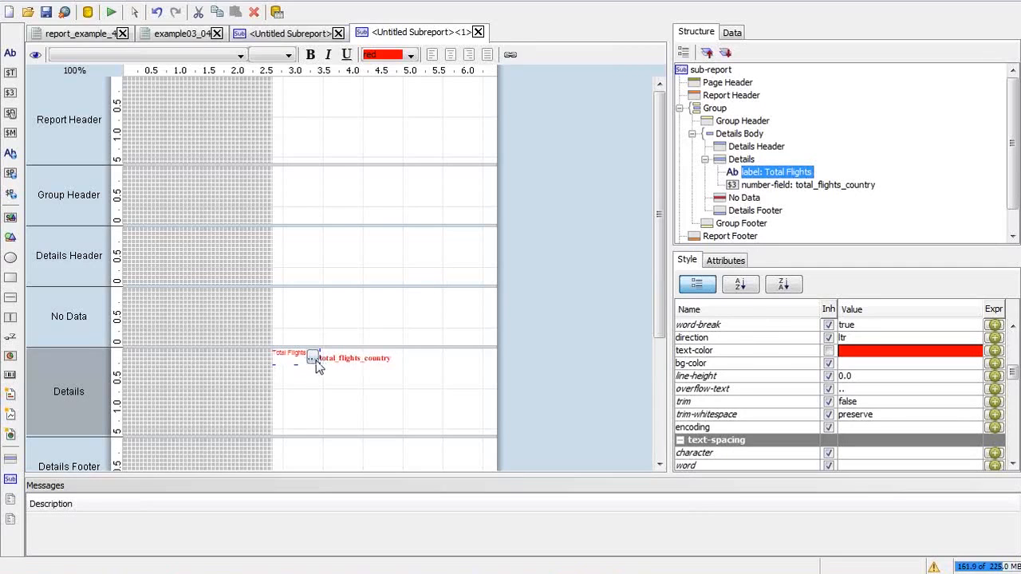
{"action": "double_click", "coordinate": [313, 359]}
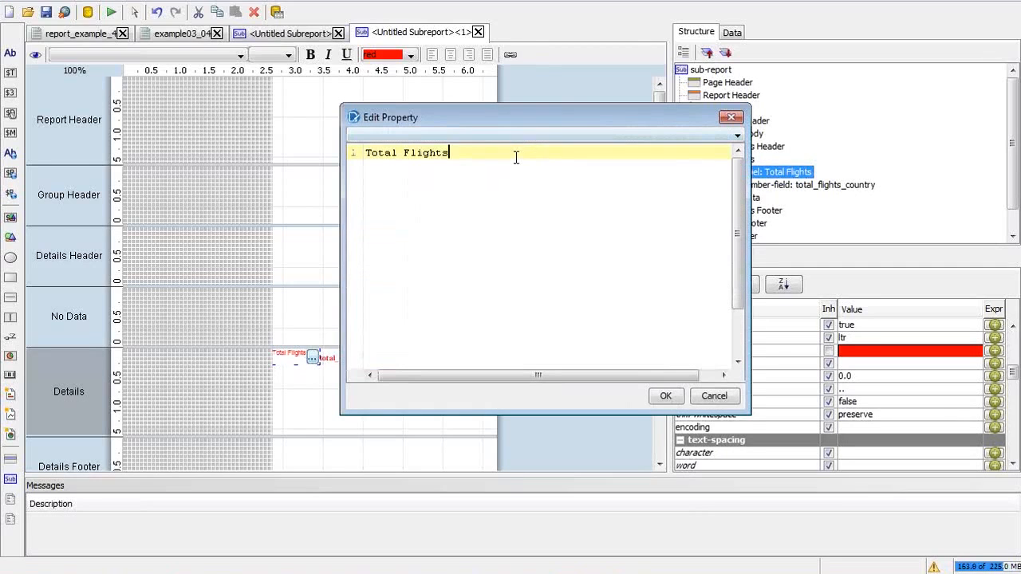
{"action": "left_click", "coordinate": [665, 396]}
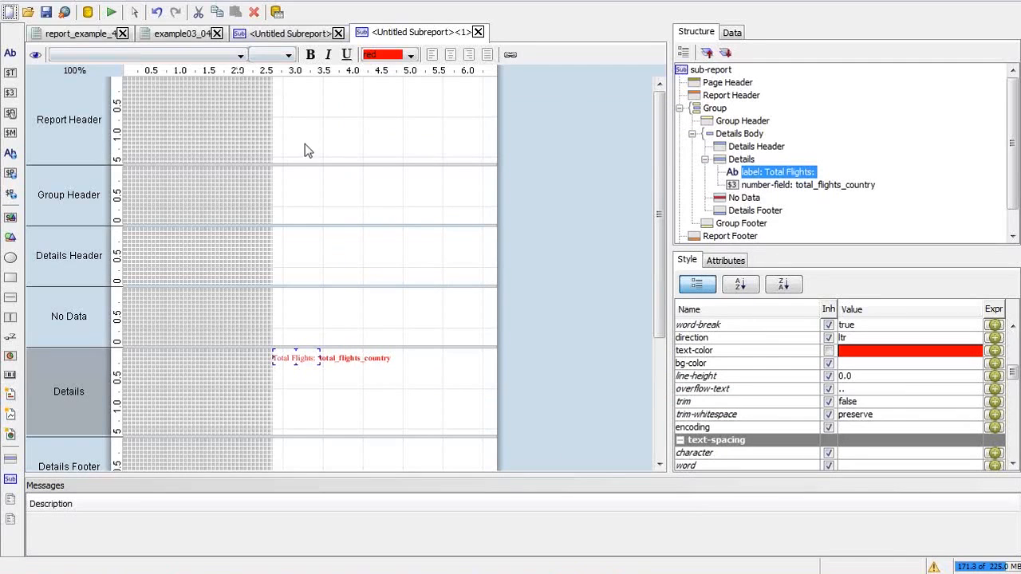
Step: Give the Total Flights: label a left padding of 10
{"action": "left_click_drag", "start_coordinate": [1011, 372], "coordinate": [1013, 415]}
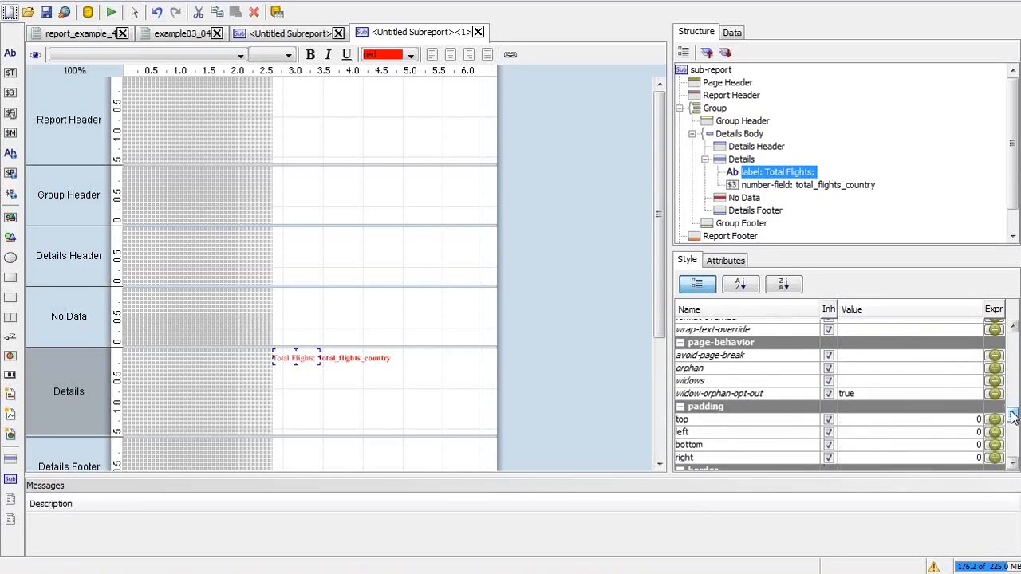
{"action": "left_click", "coordinate": [909, 432]}
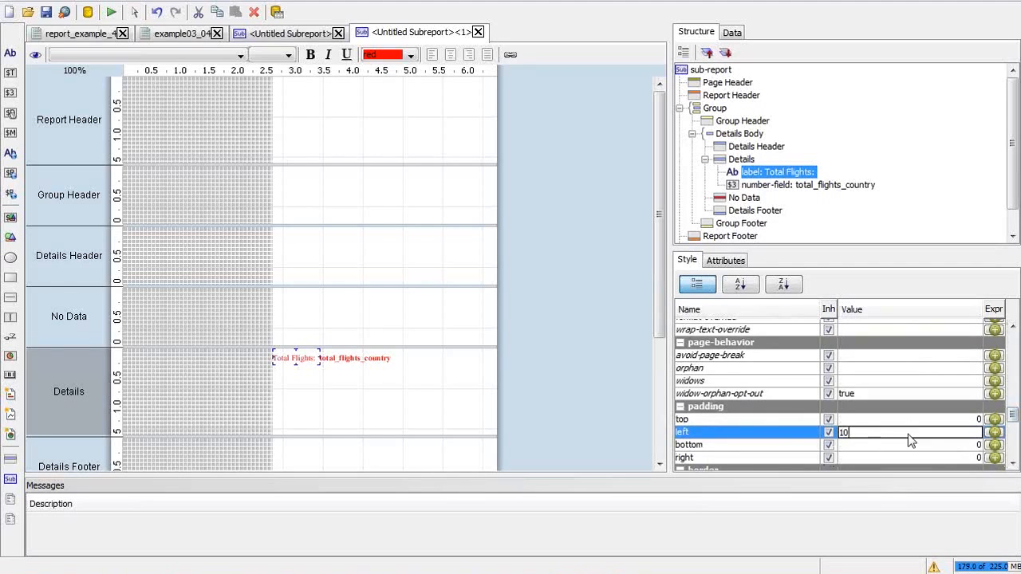
{"action": "type", "text": "10"}
{"action": "key", "text": "Return"}
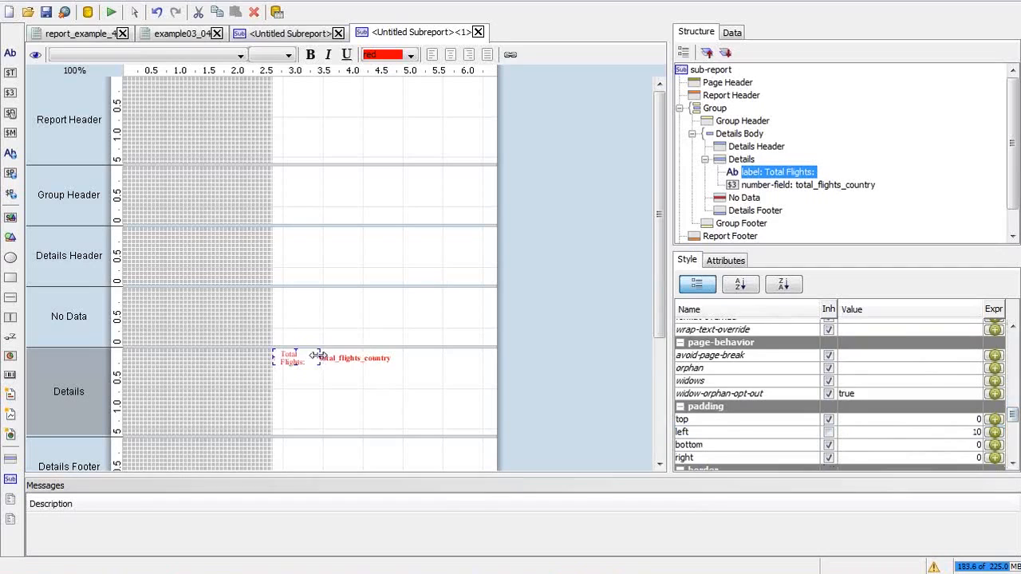
Step: Widen the label so it fits on one line, then run the report as PDF
{"action": "left_click_drag", "start_coordinate": [317, 358], "coordinate": [332, 358]}
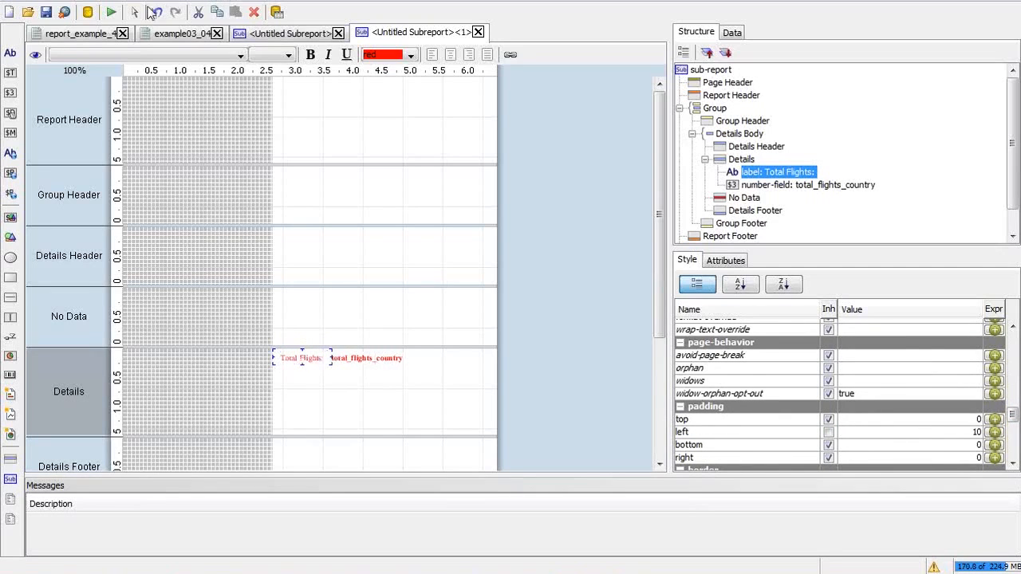
{"action": "left_click", "coordinate": [111, 12]}
{"action": "left_click", "coordinate": [151, 60]}
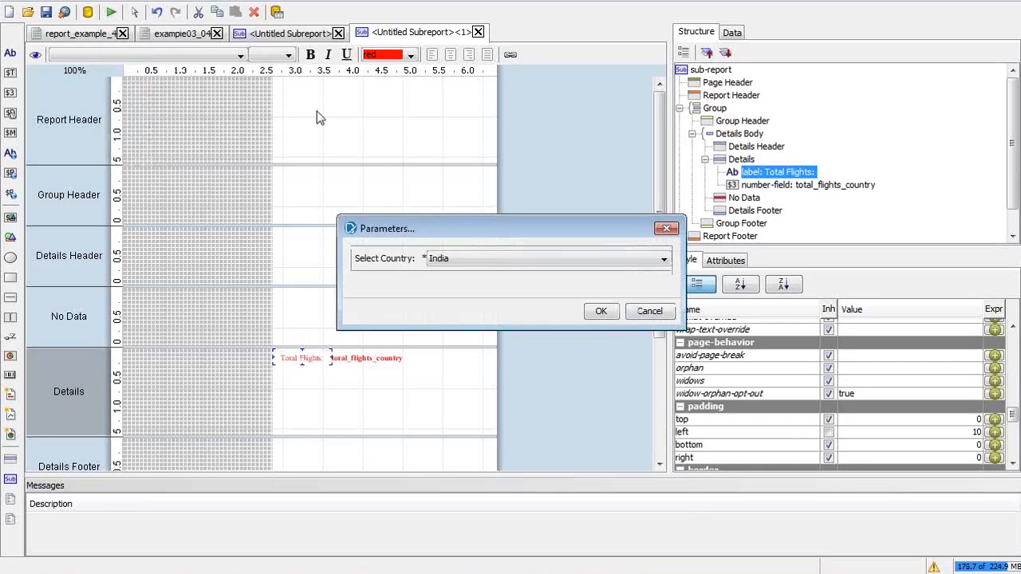
Step: Confirm India as the country, view the PDF at 100%, review its pages, and close it
{"action": "left_click", "coordinate": [600, 311]}
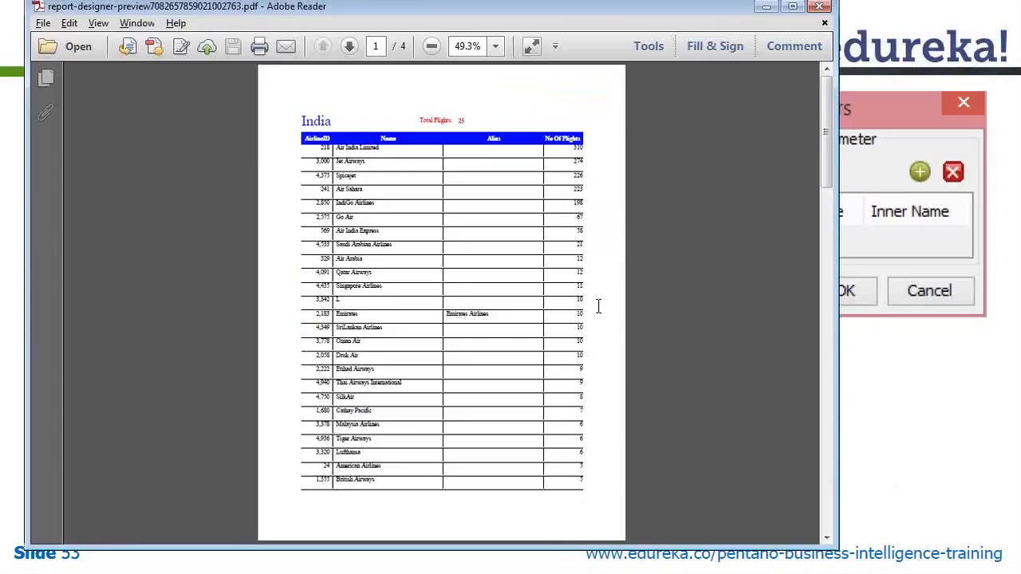
{"action": "left_click", "coordinate": [496, 47]}
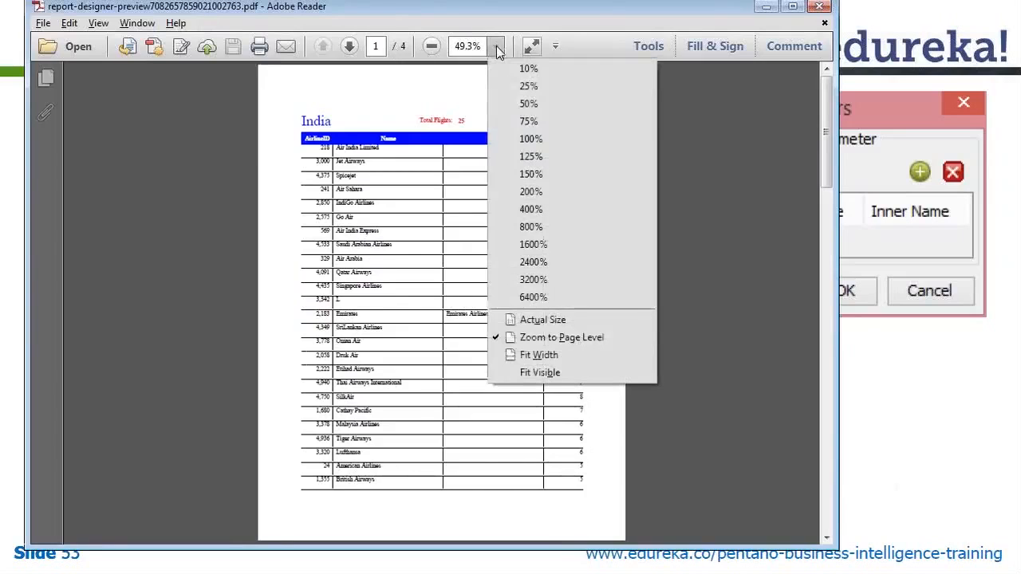
{"action": "left_click", "coordinate": [525, 141]}
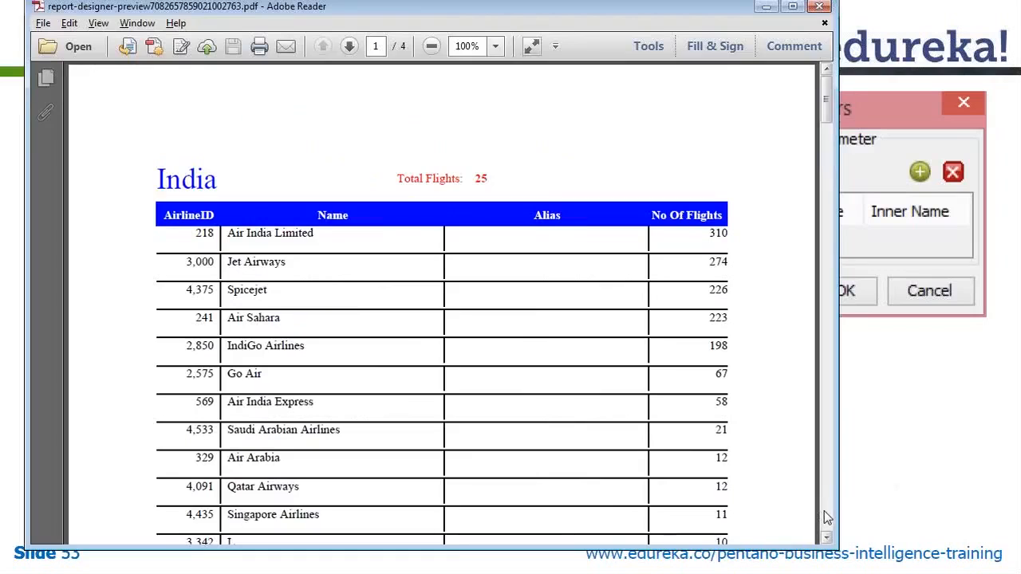
{"action": "scroll", "coordinate": [826, 517], "scroll_direction": "down", "scroll_amount": 10}
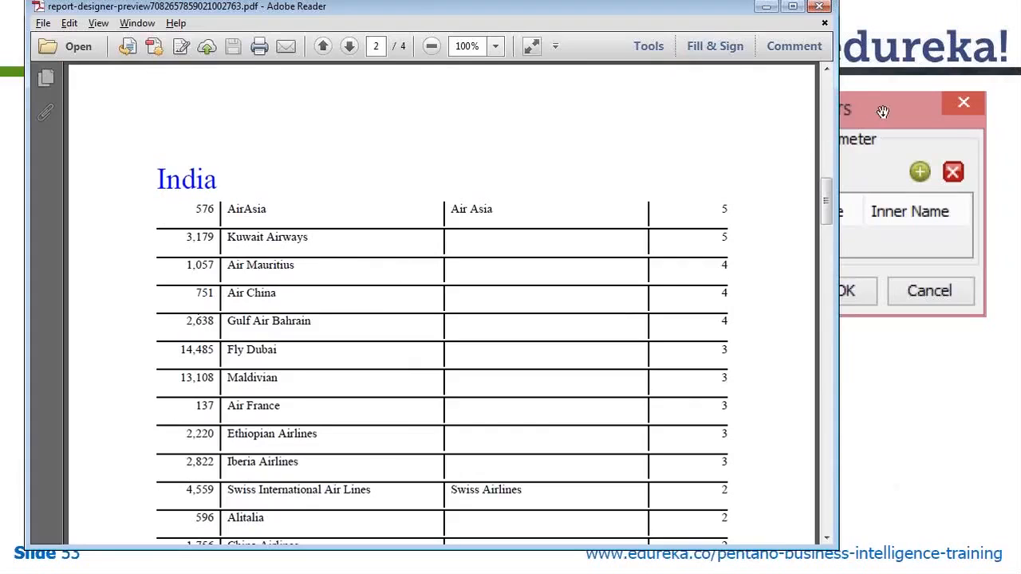
{"action": "left_click", "coordinate": [828, 98]}
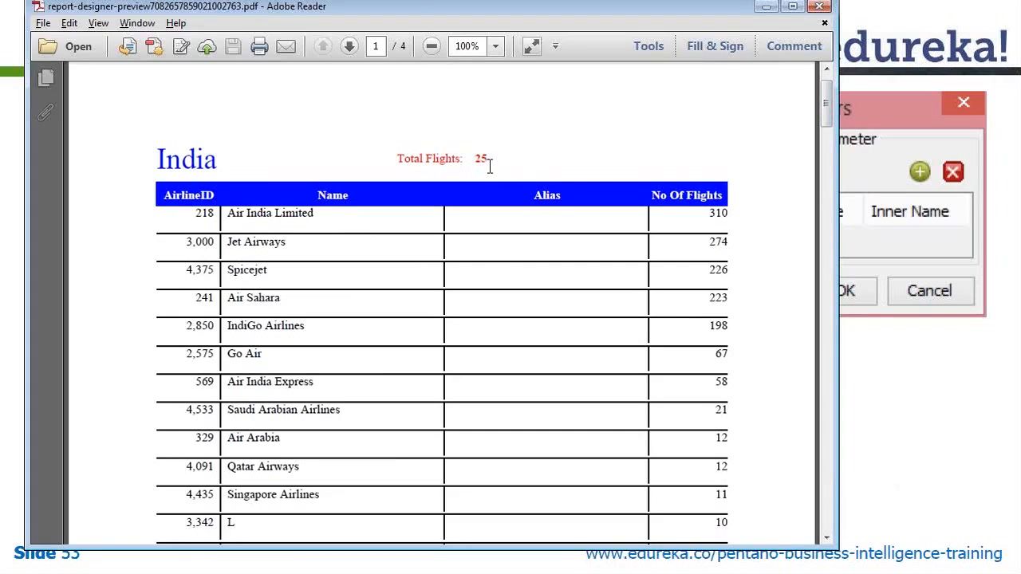
{"action": "left_click", "coordinate": [825, 26]}
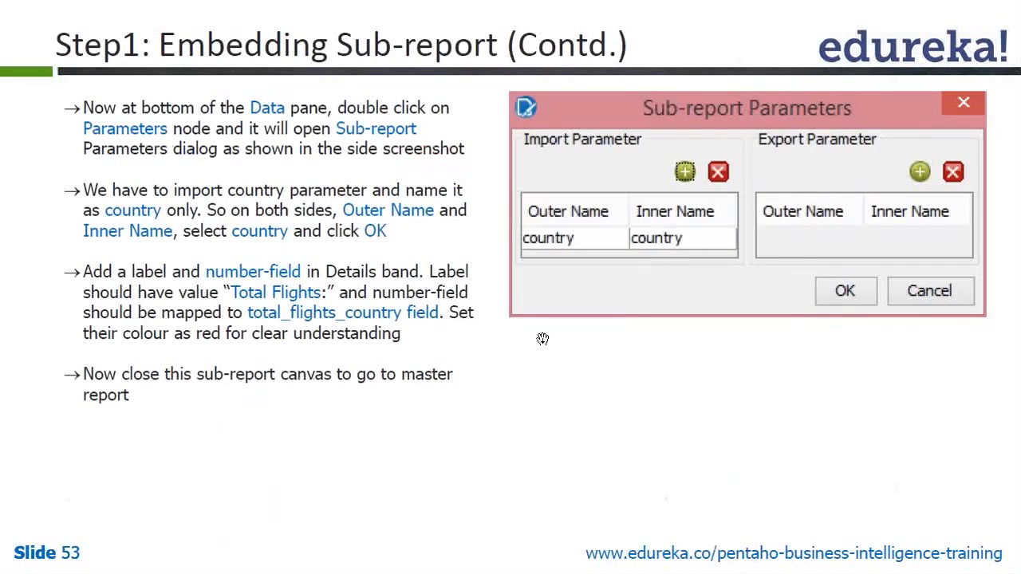
Step: Advance the slideshow to slide 55, 'PRD: What is Embeddable Reporting?'
{"action": "left_click", "coordinate": [494, 447]}
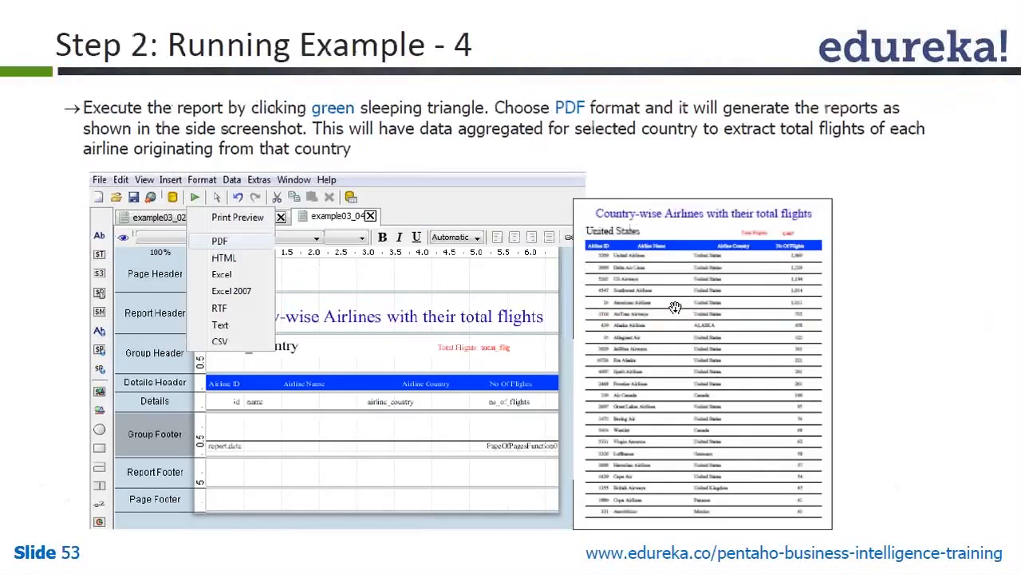
{"action": "left_click", "coordinate": [675, 308]}
{"action": "key", "text": "Right"}
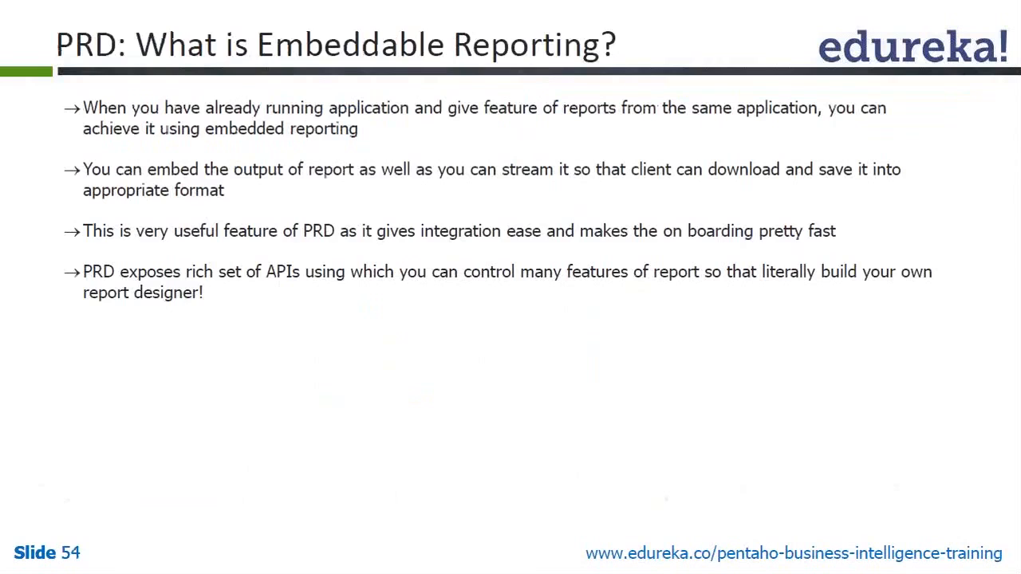
{"action": "left_click", "coordinate": [675, 309]}
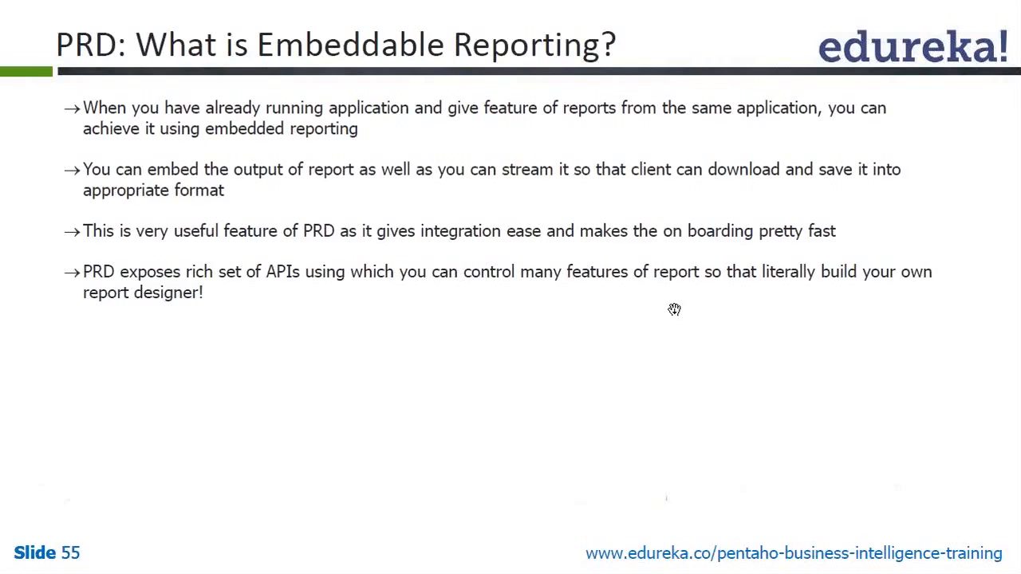